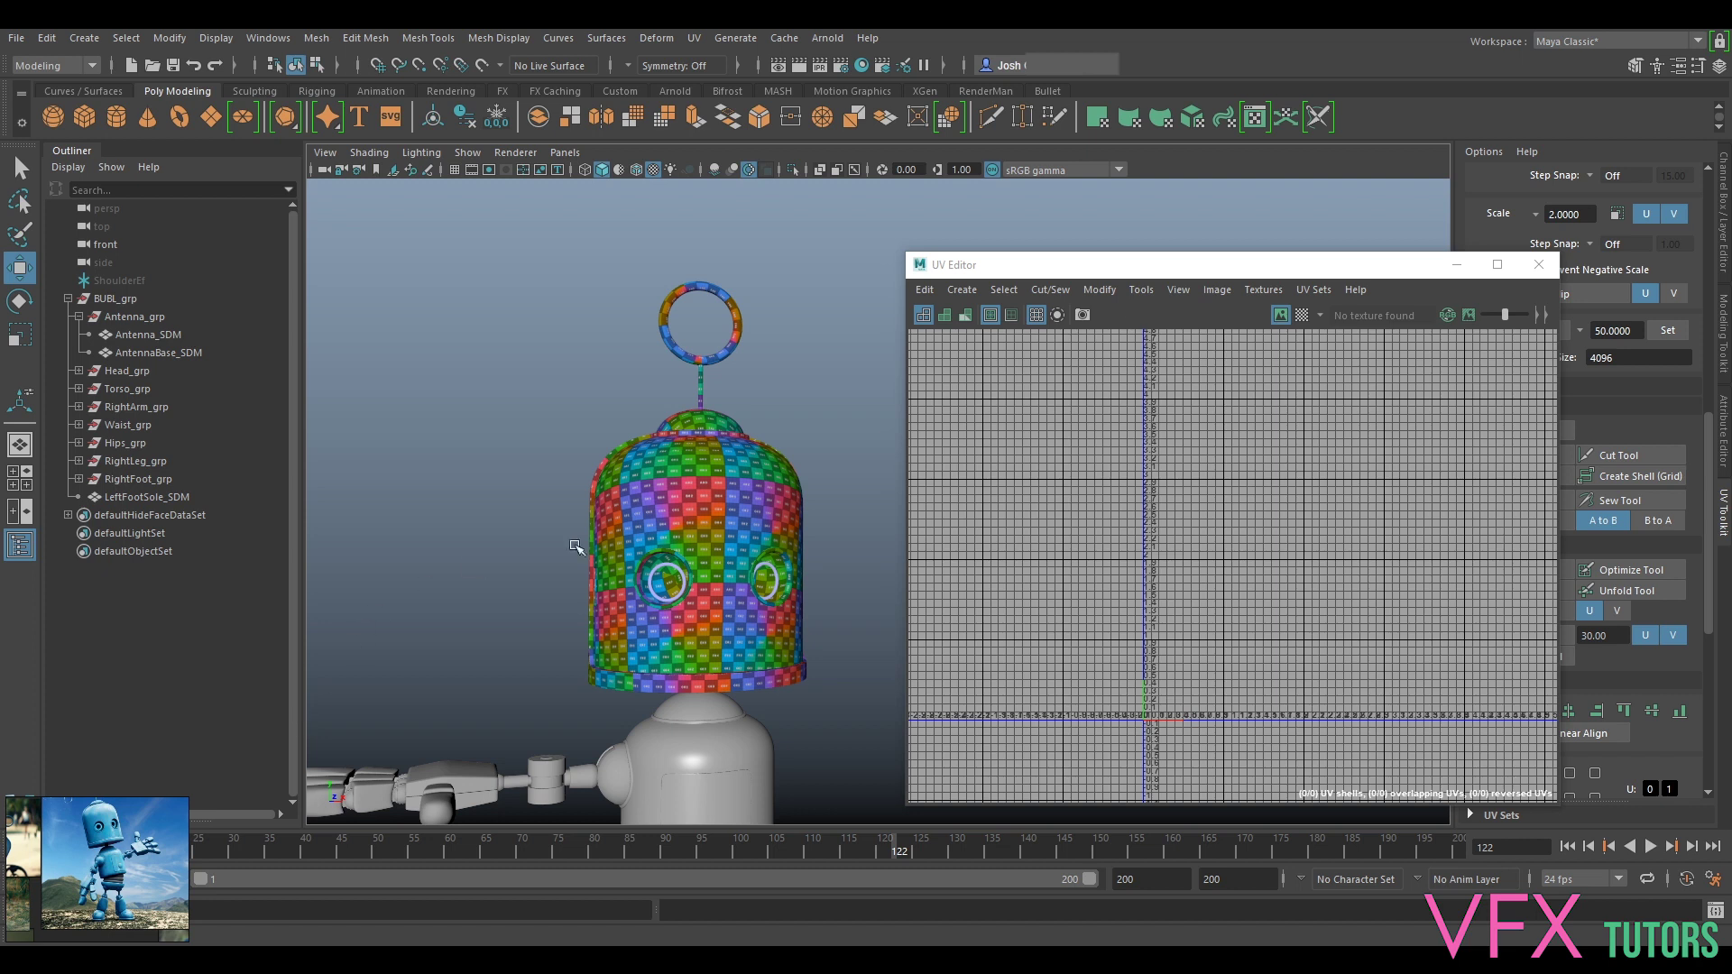
Step: Select the ribbed neck piece between the head and torso and isolate it in the viewport
left_click_drag(500, 545, 530, 561, "alt")
middle_click_drag(531, 561, 533, 397, "alt")
right_click_drag(532, 397, 702, 510, "alt")
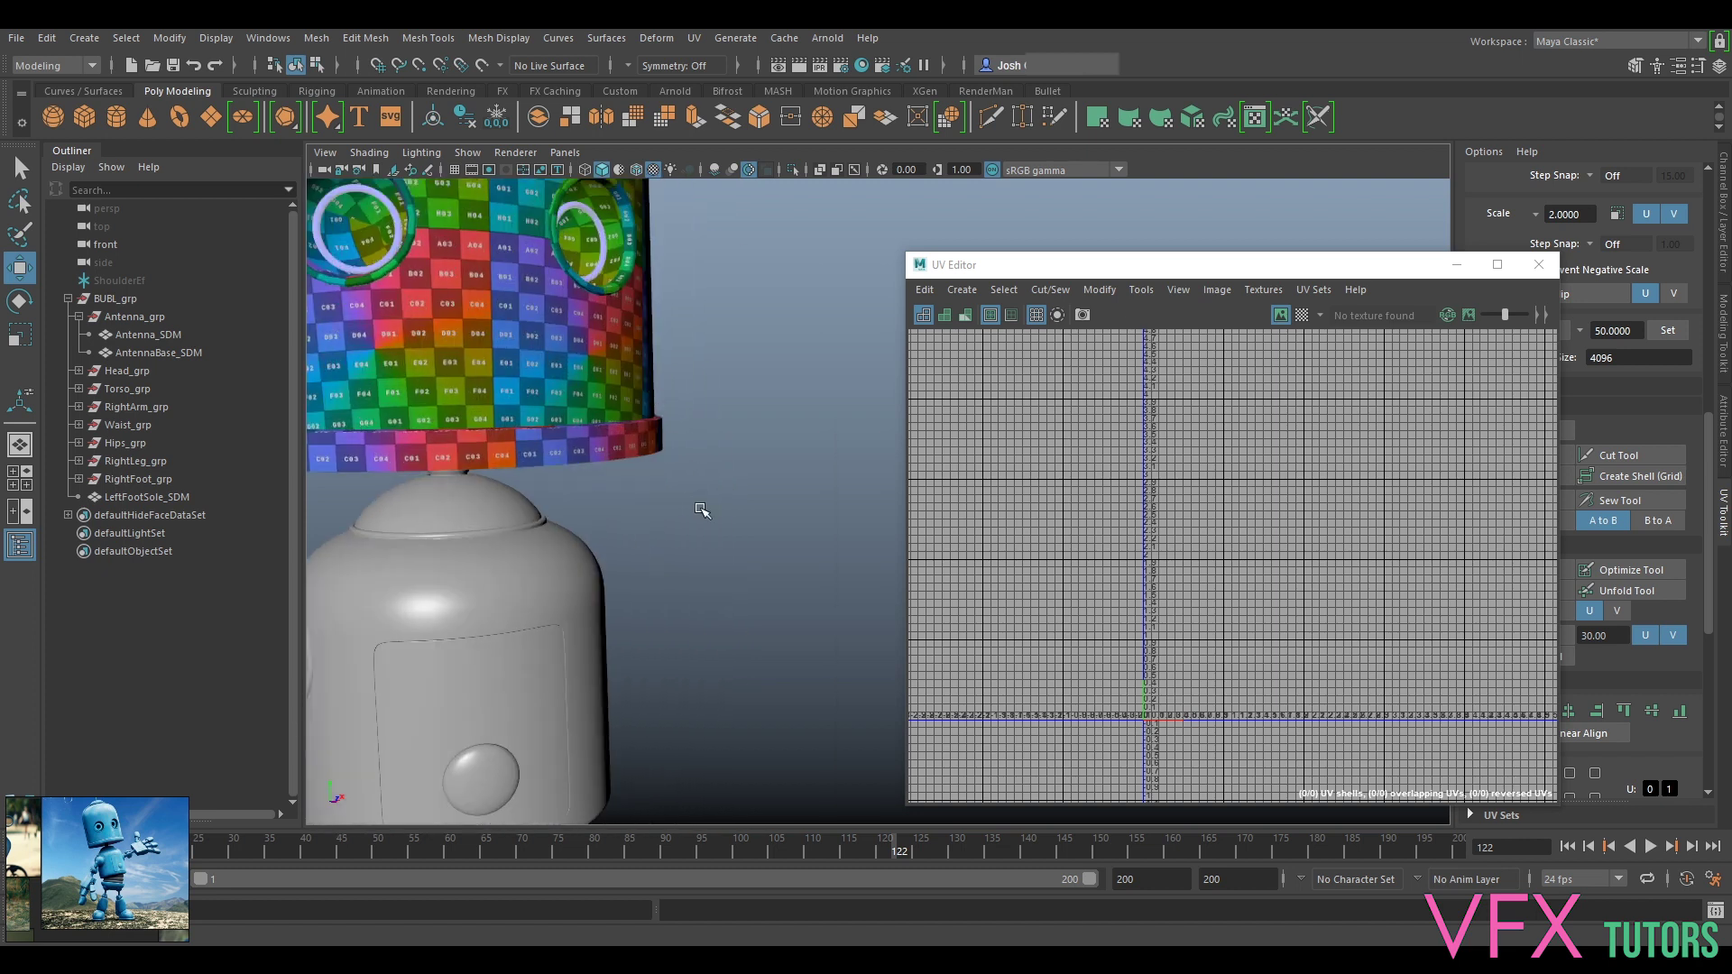
middle_click_drag(717, 518, 909, 522, "alt")
left_click_drag(908, 523, 813, 522, "alt")
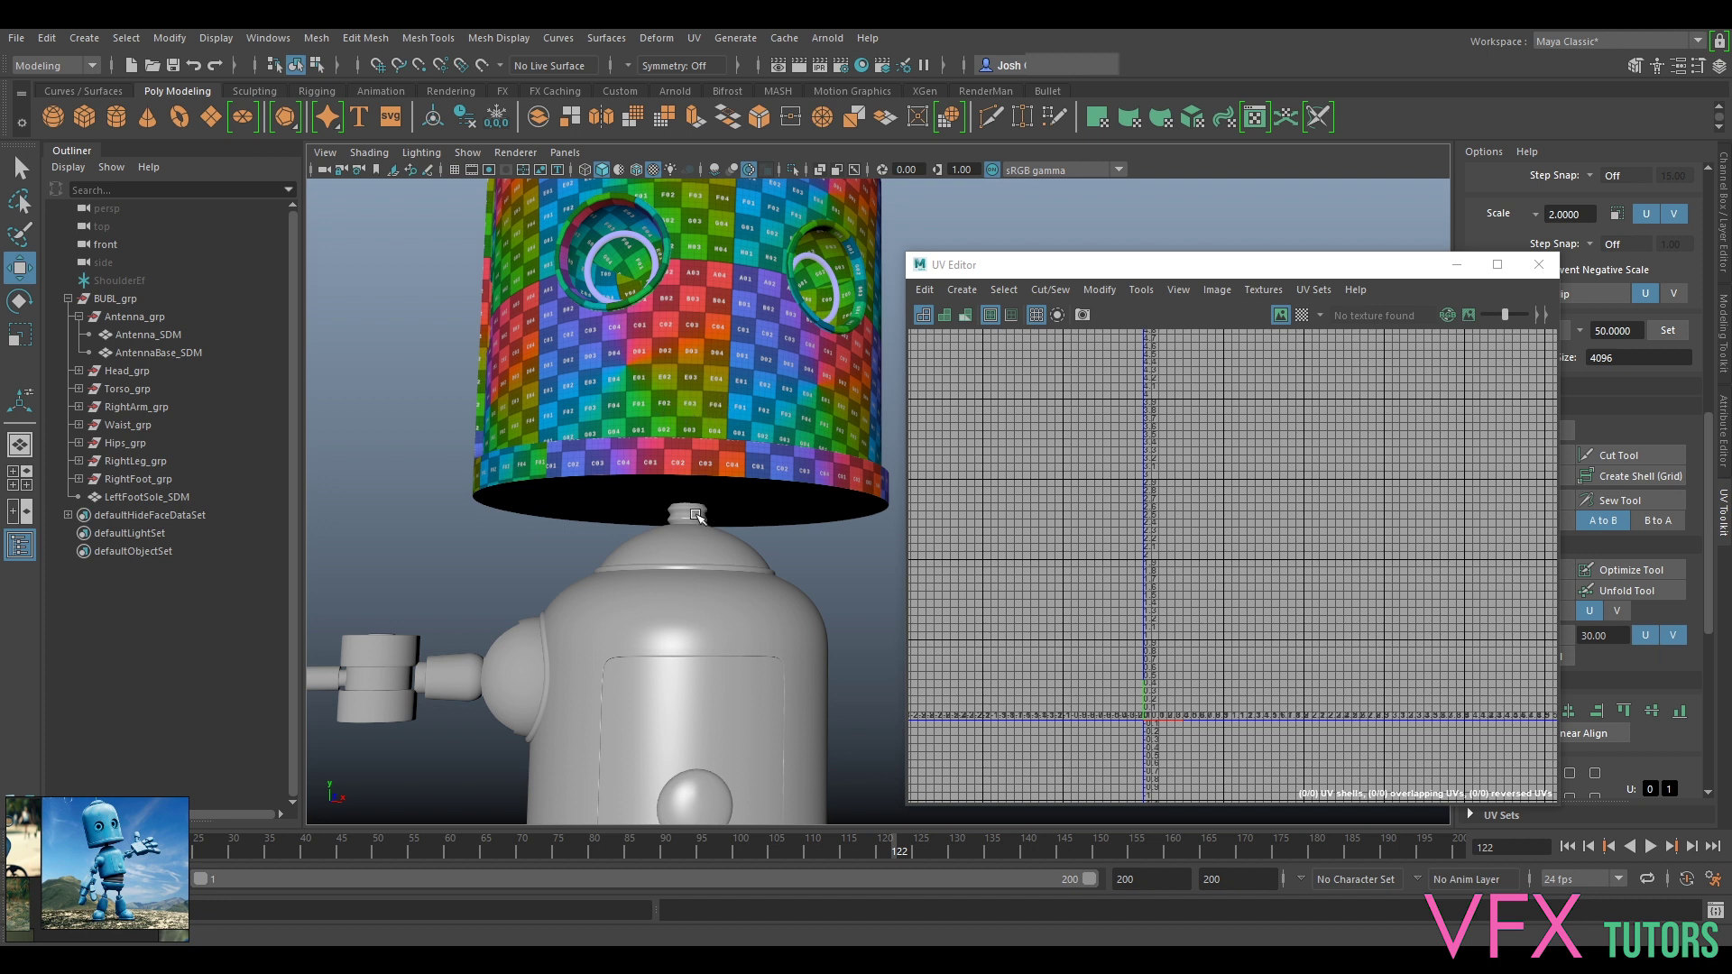
scroll(698, 514, "up", 4)
left_click(573, 520)
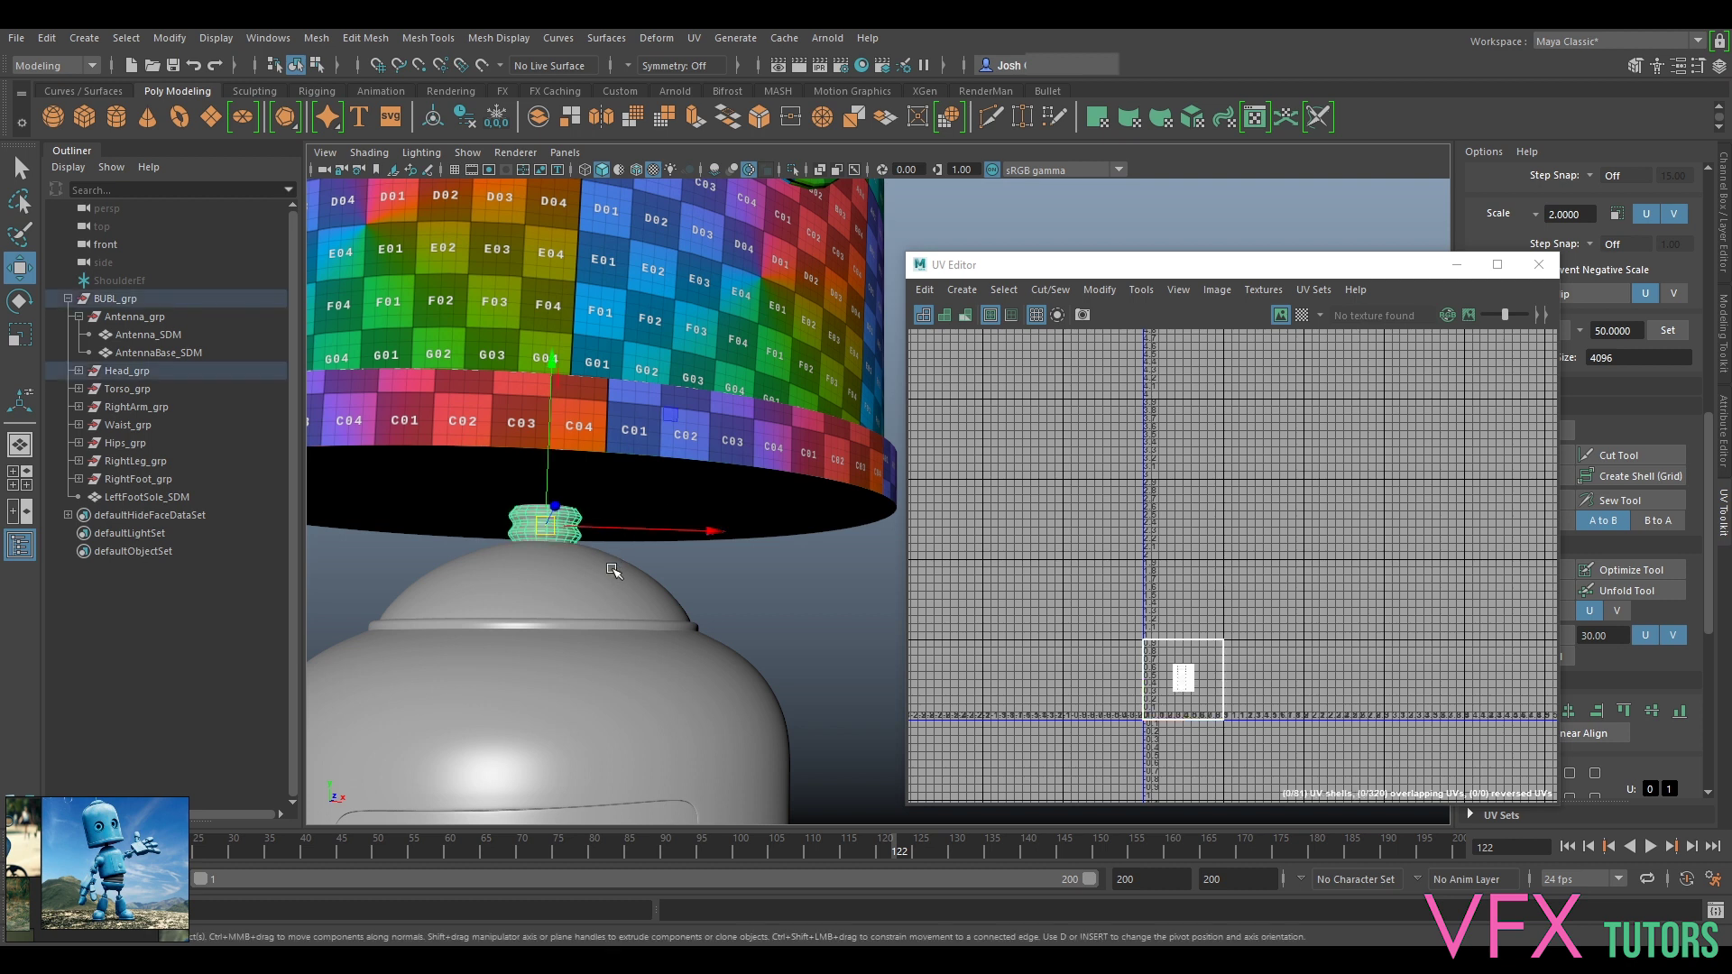
key("ctrl+1")
middle_click_drag(622, 512, 803, 510, "alt")
left_click_drag(825, 455, 794, 487, "alt")
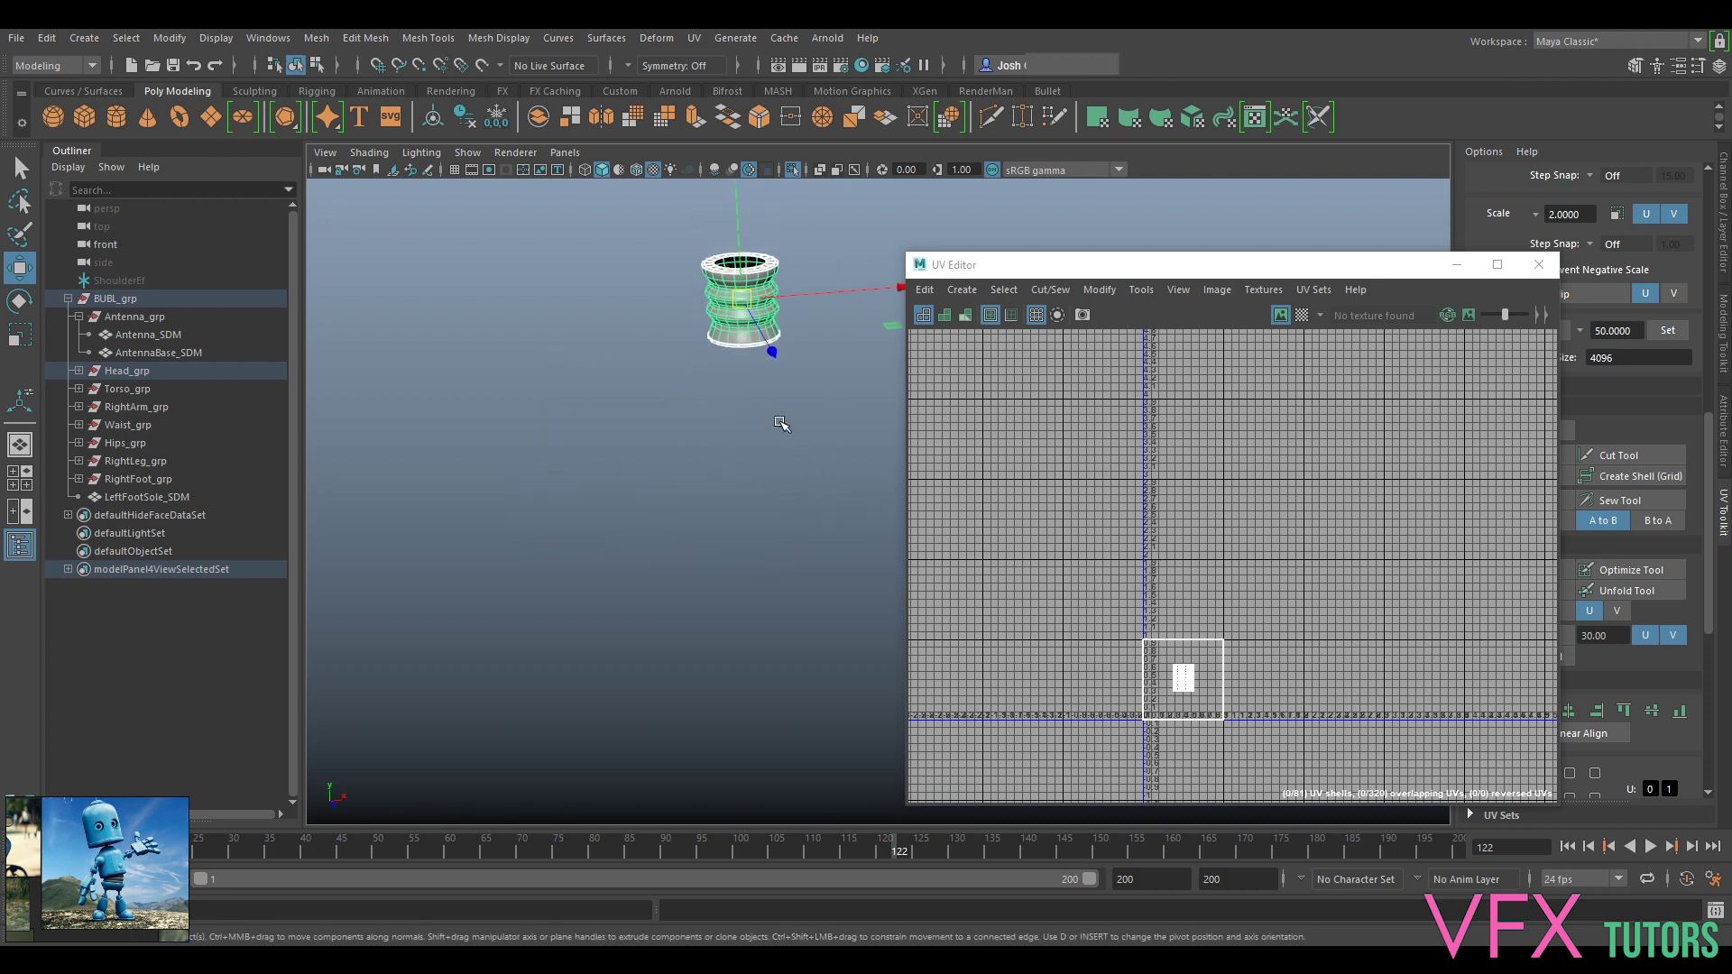
left_click_drag(781, 424, 786, 556, "alt")
Step: Delete the existing UVs of the isolated neck piece
key("1")
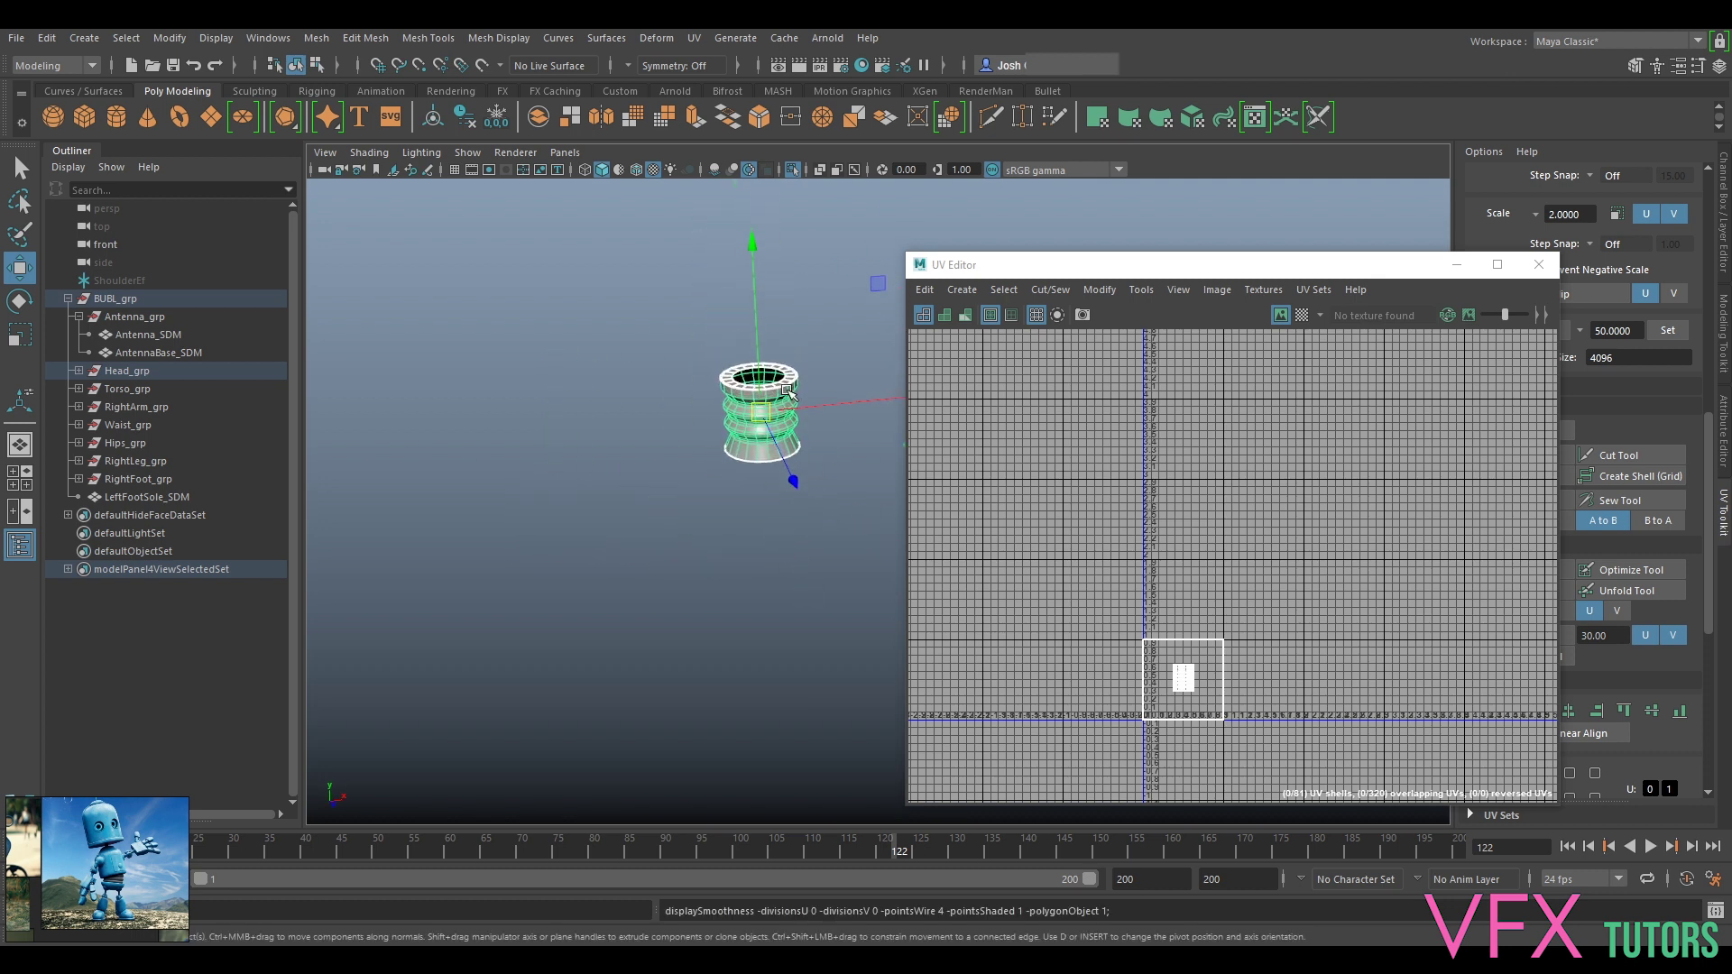
key("3")
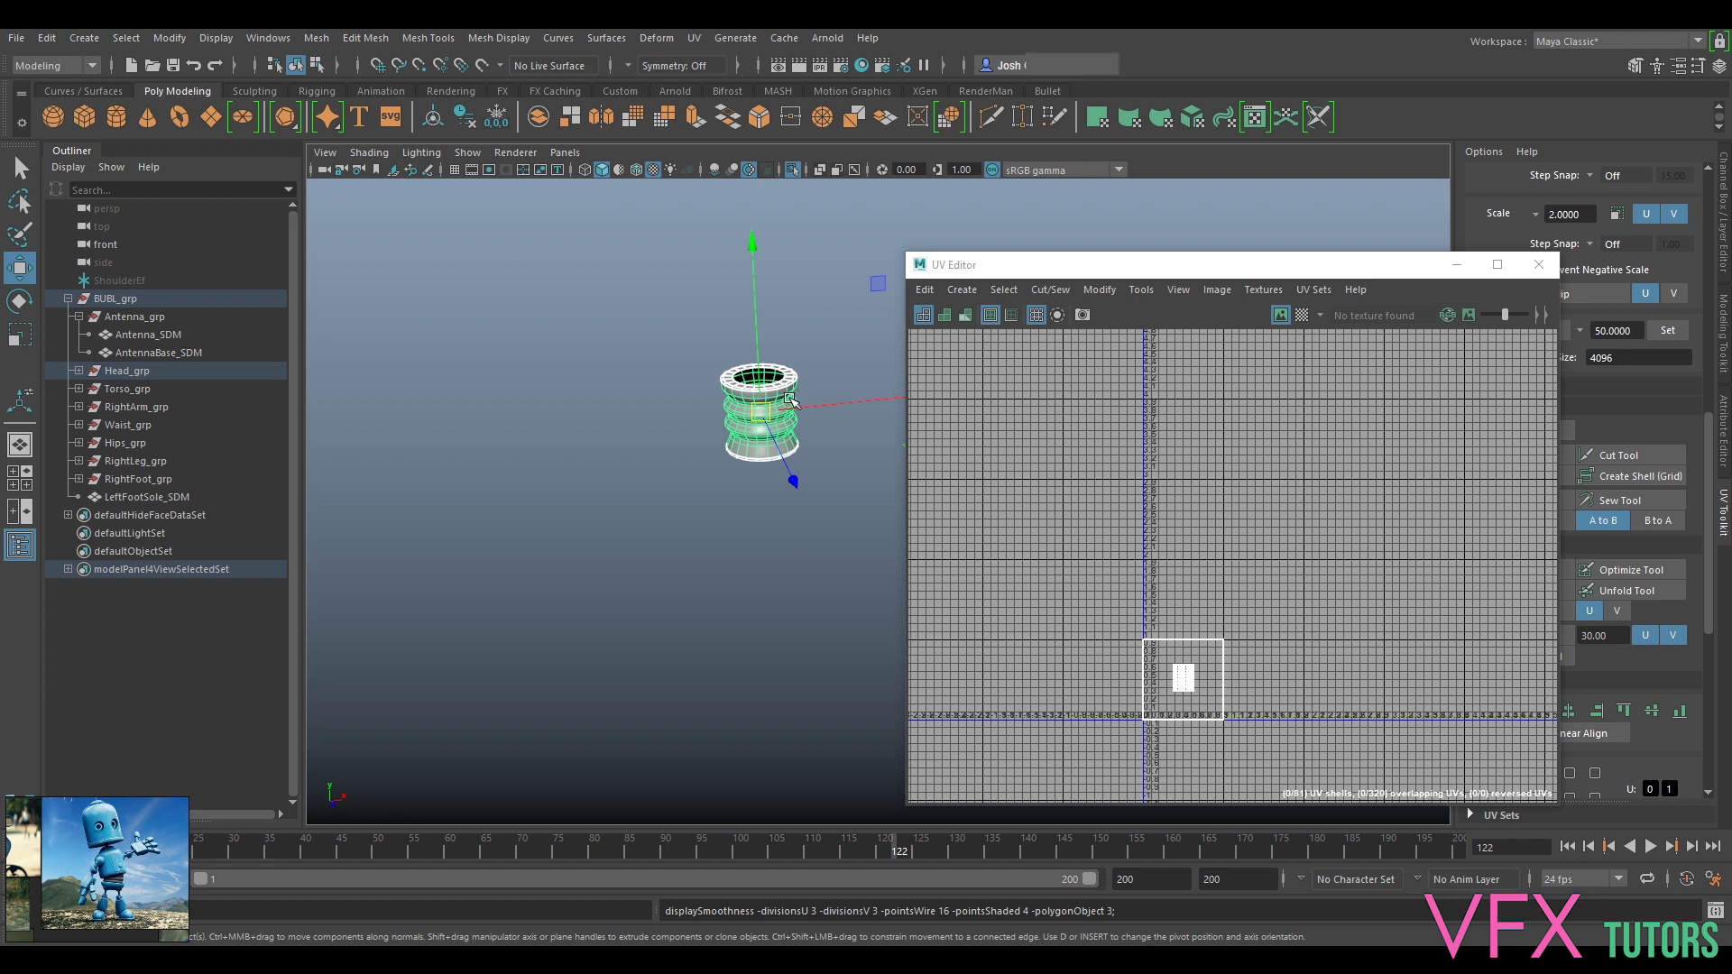
key("f")
scroll(792, 397, "down", 5)
middle_click_drag(812, 406, 633, 397, "alt")
mouse_move(756, 564)
left_mouse_down("alt")
mouse_move(760, 493)
mouse_move(771, 554)
left_mouse_up("alt")
right_click_drag(772, 532, 840, 416)
left_click(803, 408)
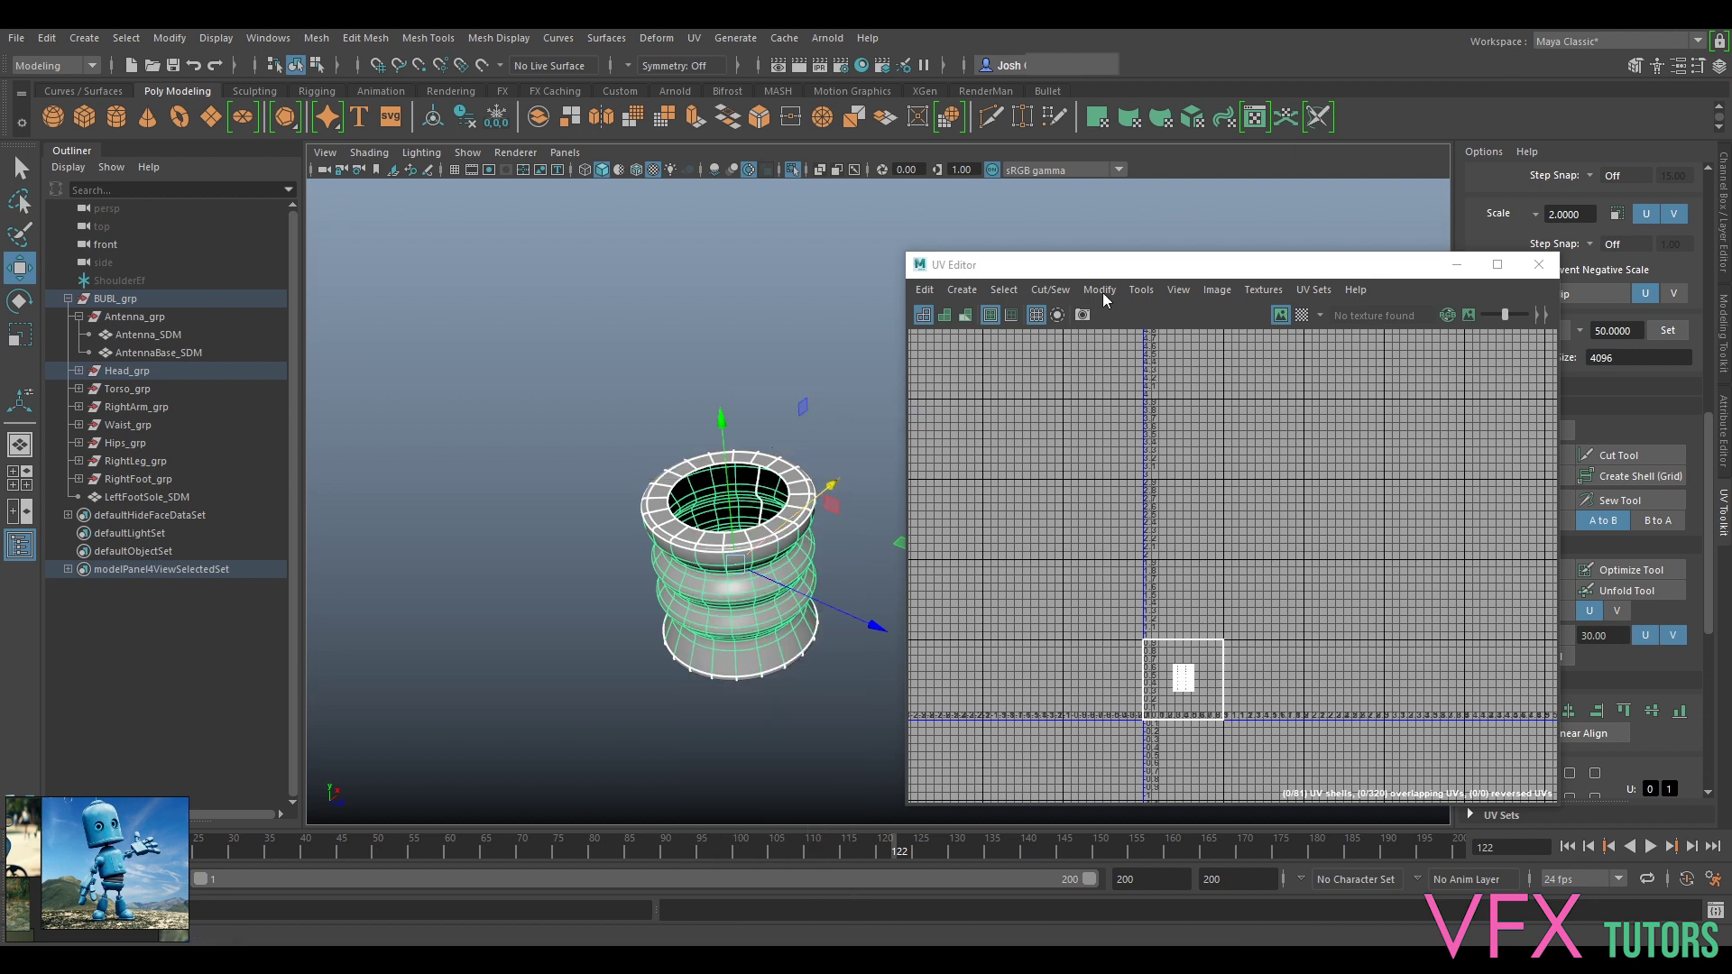
left_click(692, 39)
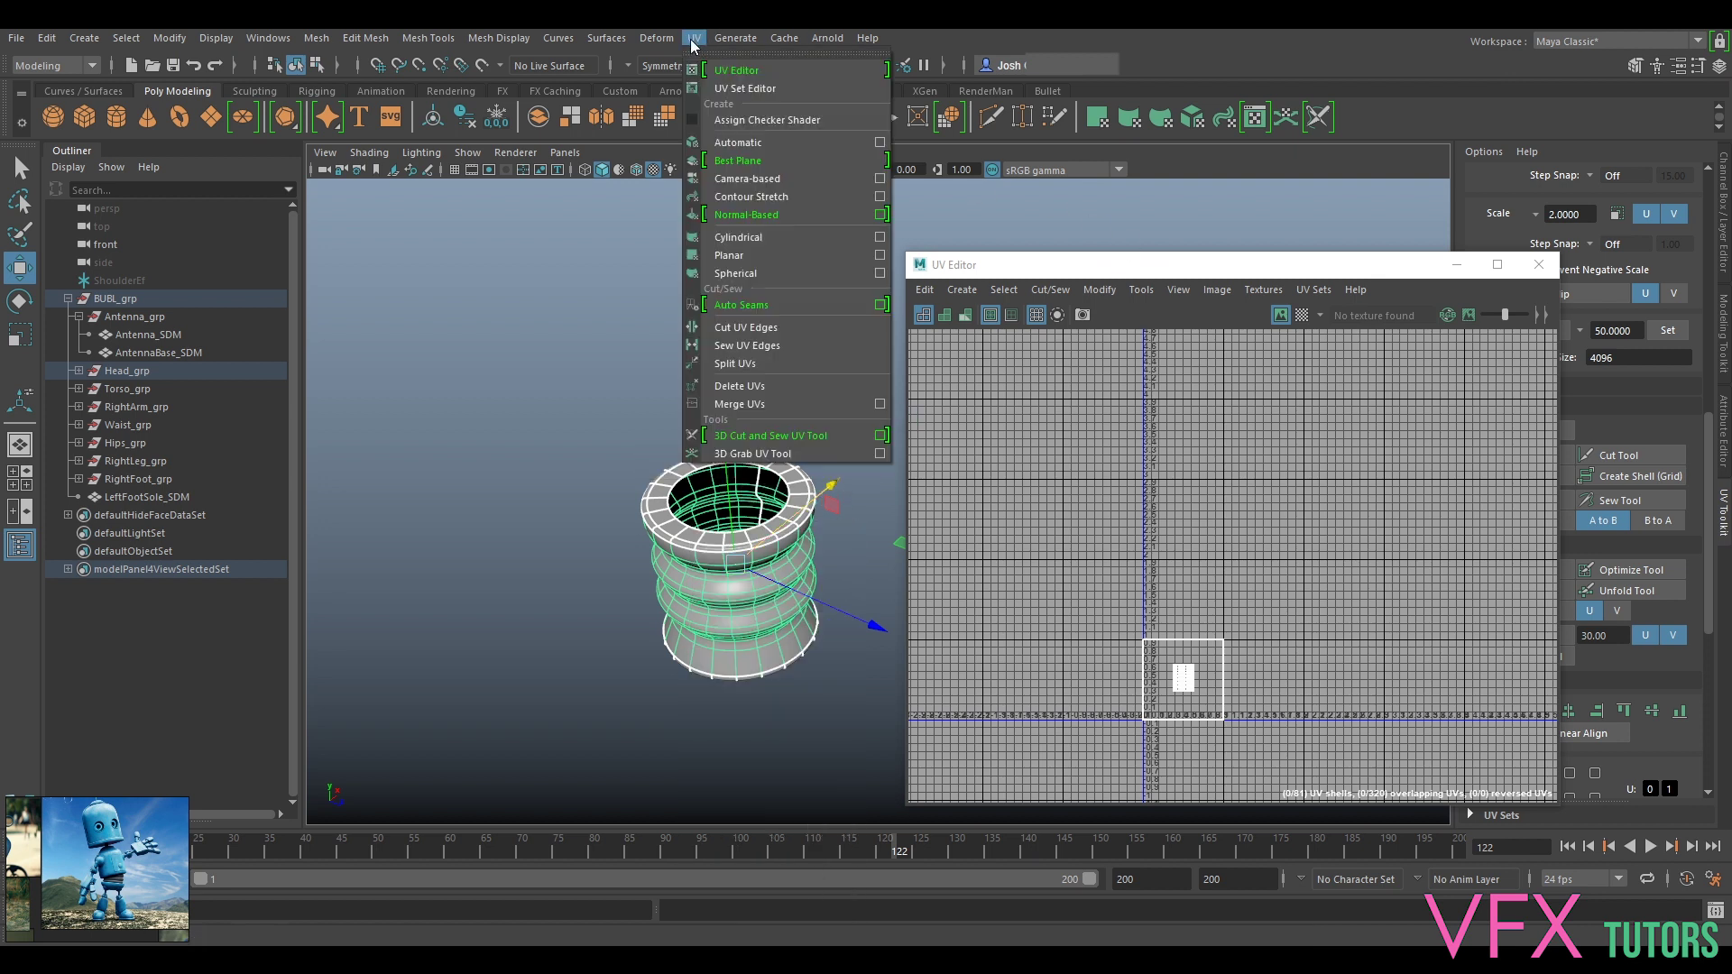
mouse_move(694, 43)
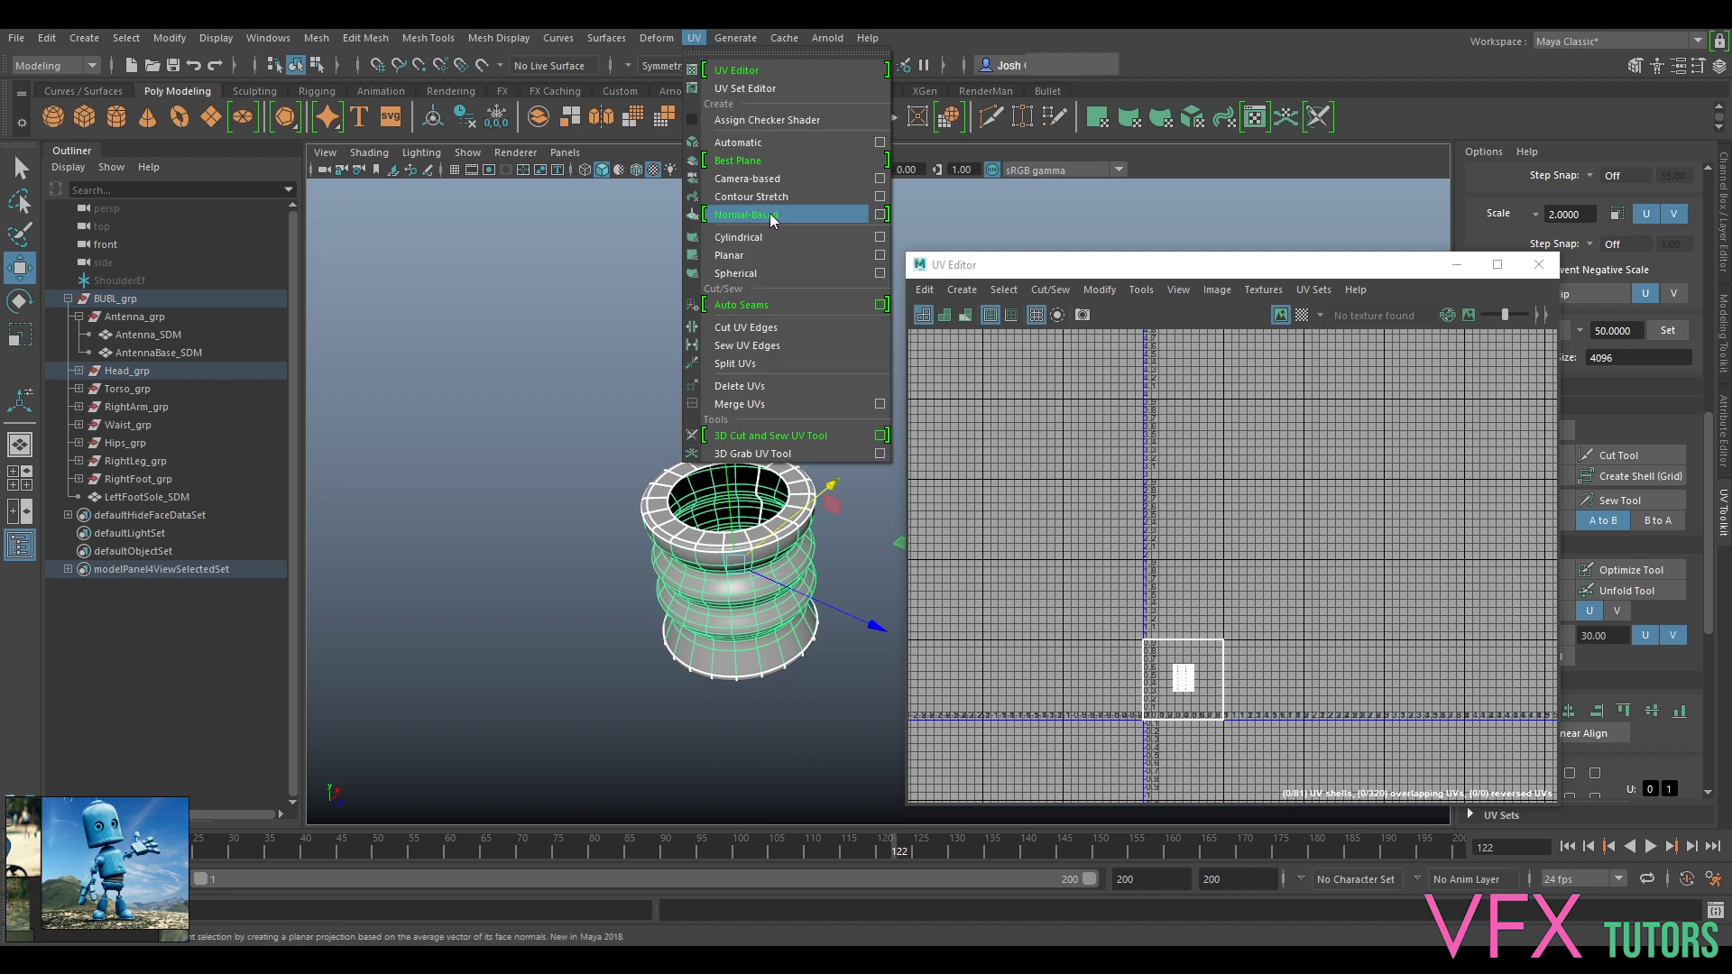
left_click(767, 386)
Step: Create a camera-based UV projection of the neck from a near side-on view
left_click_drag(834, 558, 819, 504, "alt")
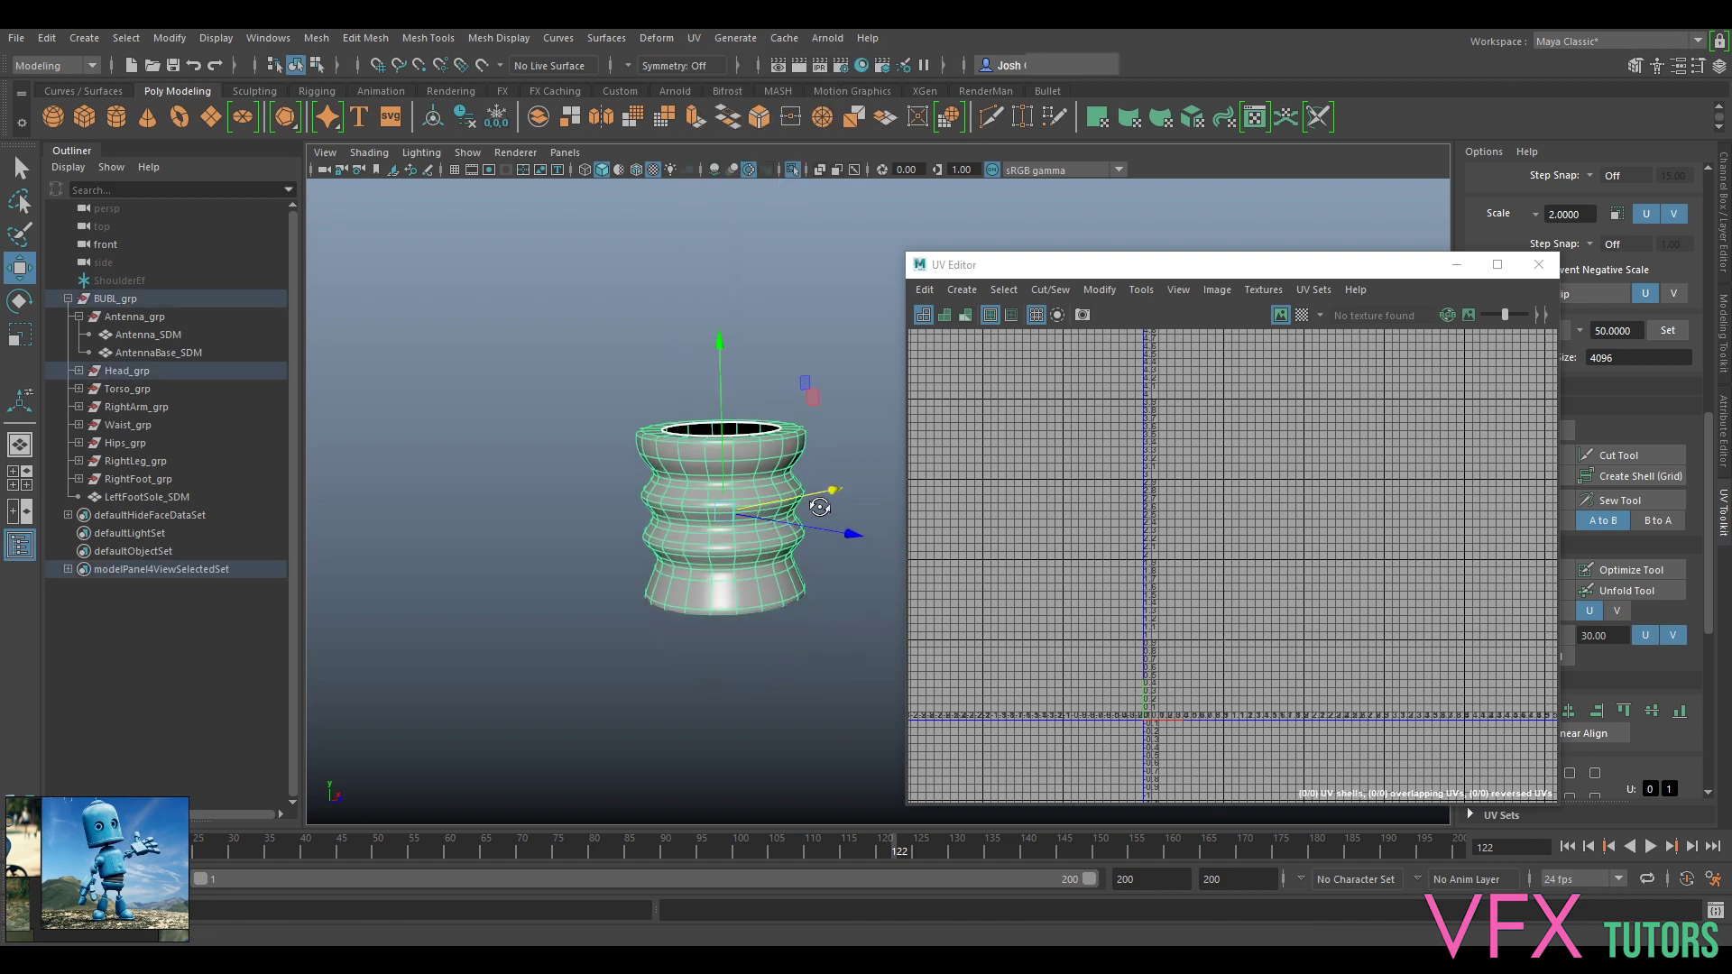
left_click(690, 39)
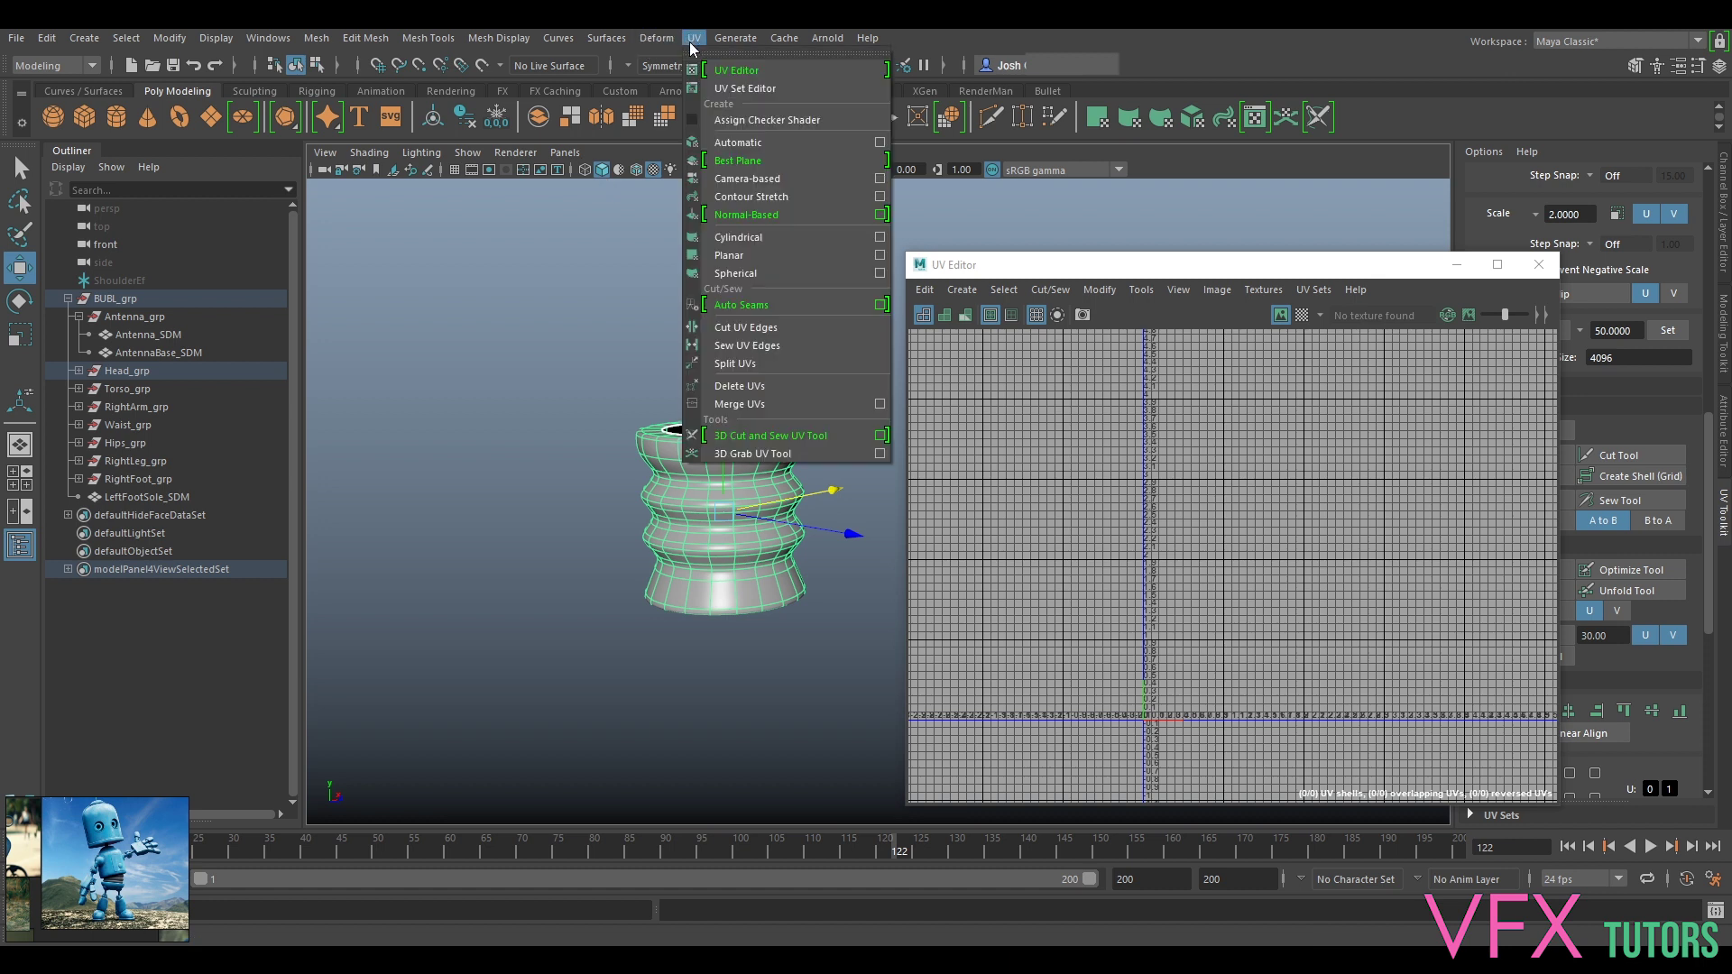
left_click(779, 181)
Step: Turn off the neck's smooth preview, select one vertical edge loop along its full profile, and cut the UVs there
left_click_drag(681, 408, 653, 430, "alt")
right_click_drag(864, 445, 859, 399)
key("1")
scroll(761, 507, "up", 5)
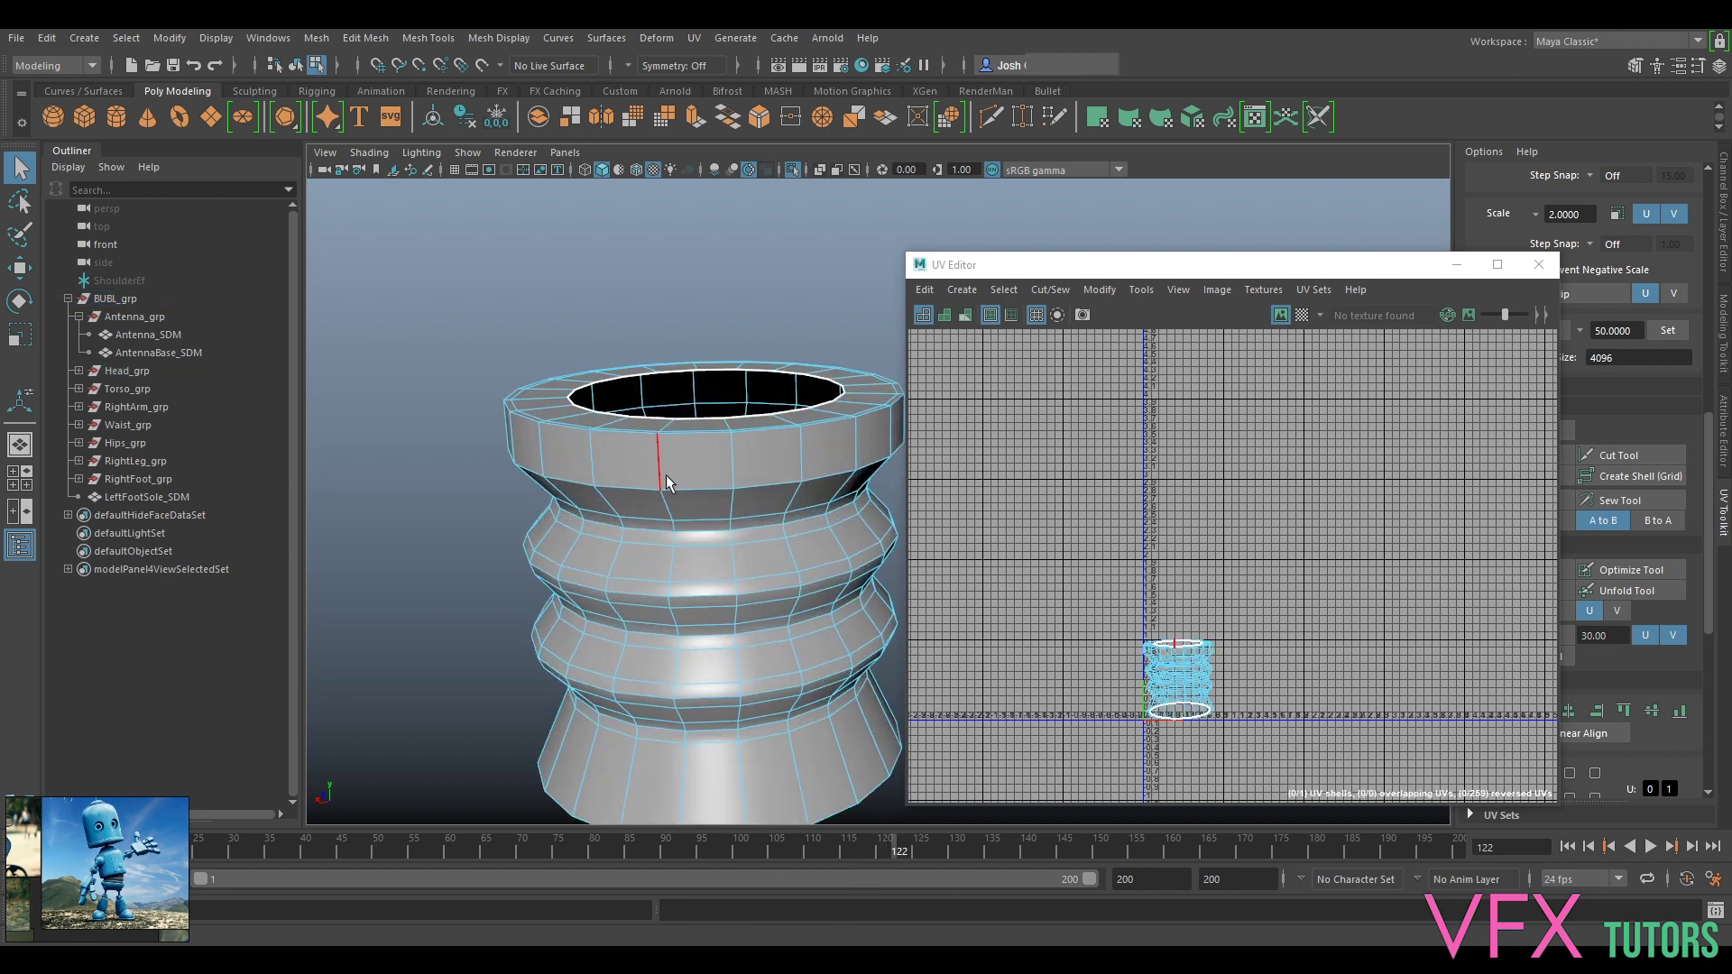
double_click(661, 475)
mouse_move(661, 475)
left_mouse_down("alt")
mouse_move(665, 538)
mouse_move(683, 499)
left_mouse_up("alt")
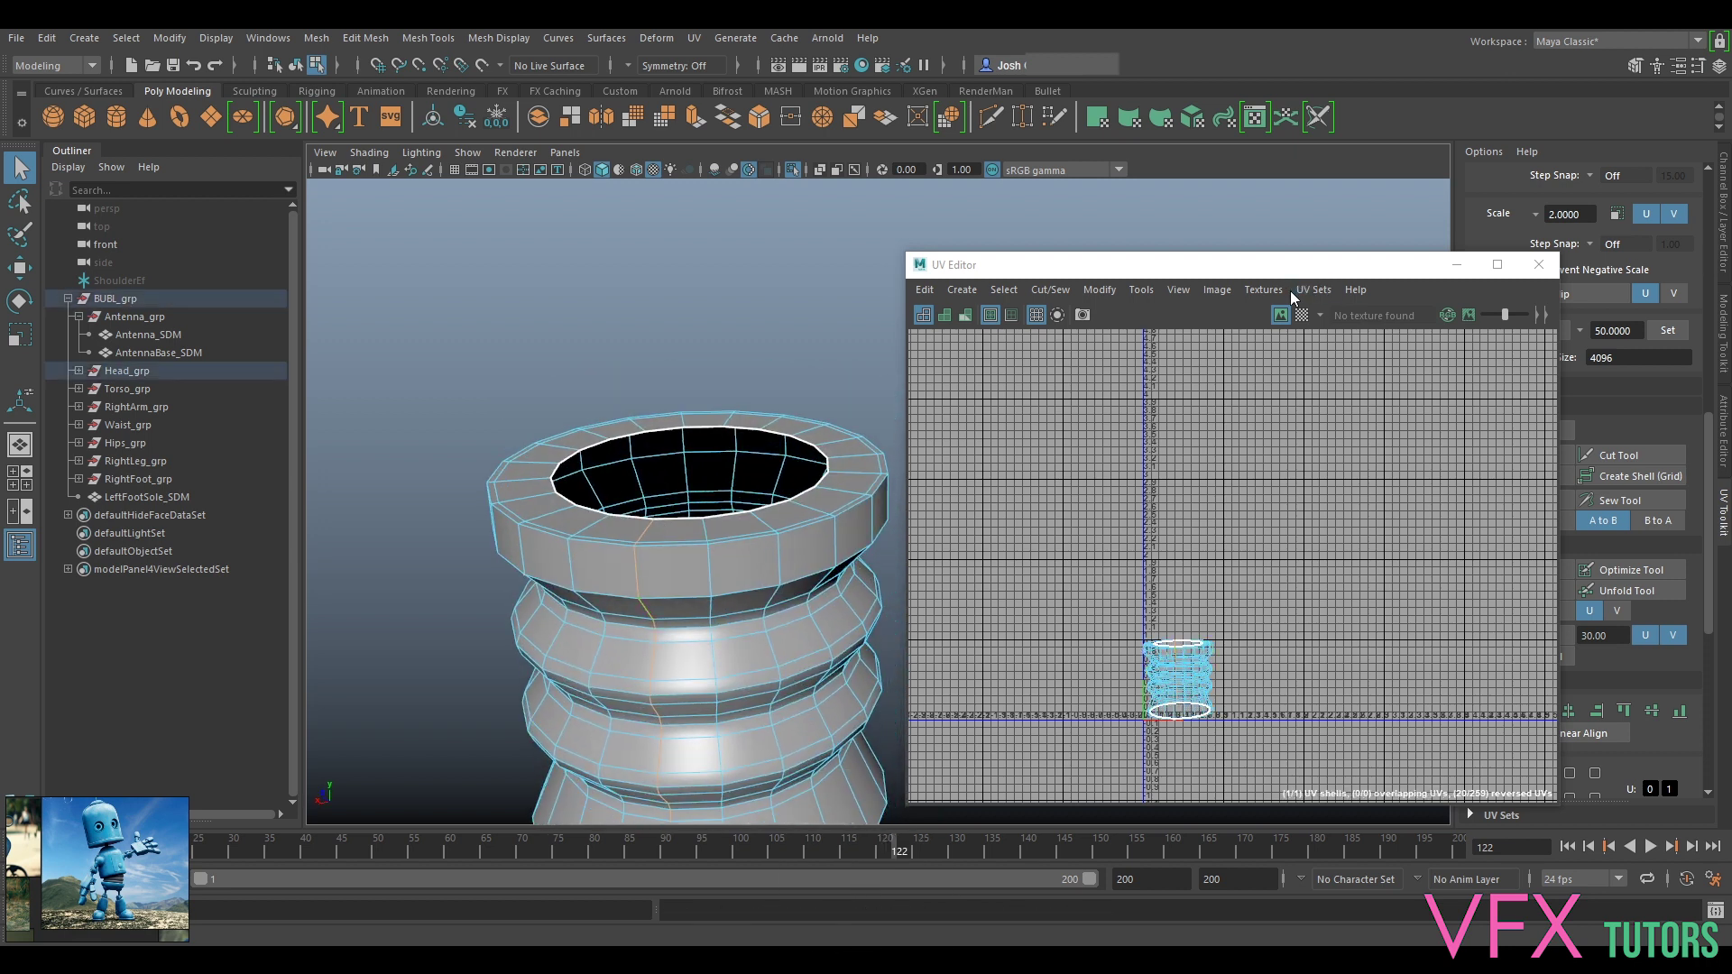
left_click_drag(1299, 270, 1194, 193)
left_click(1496, 455)
key("w")
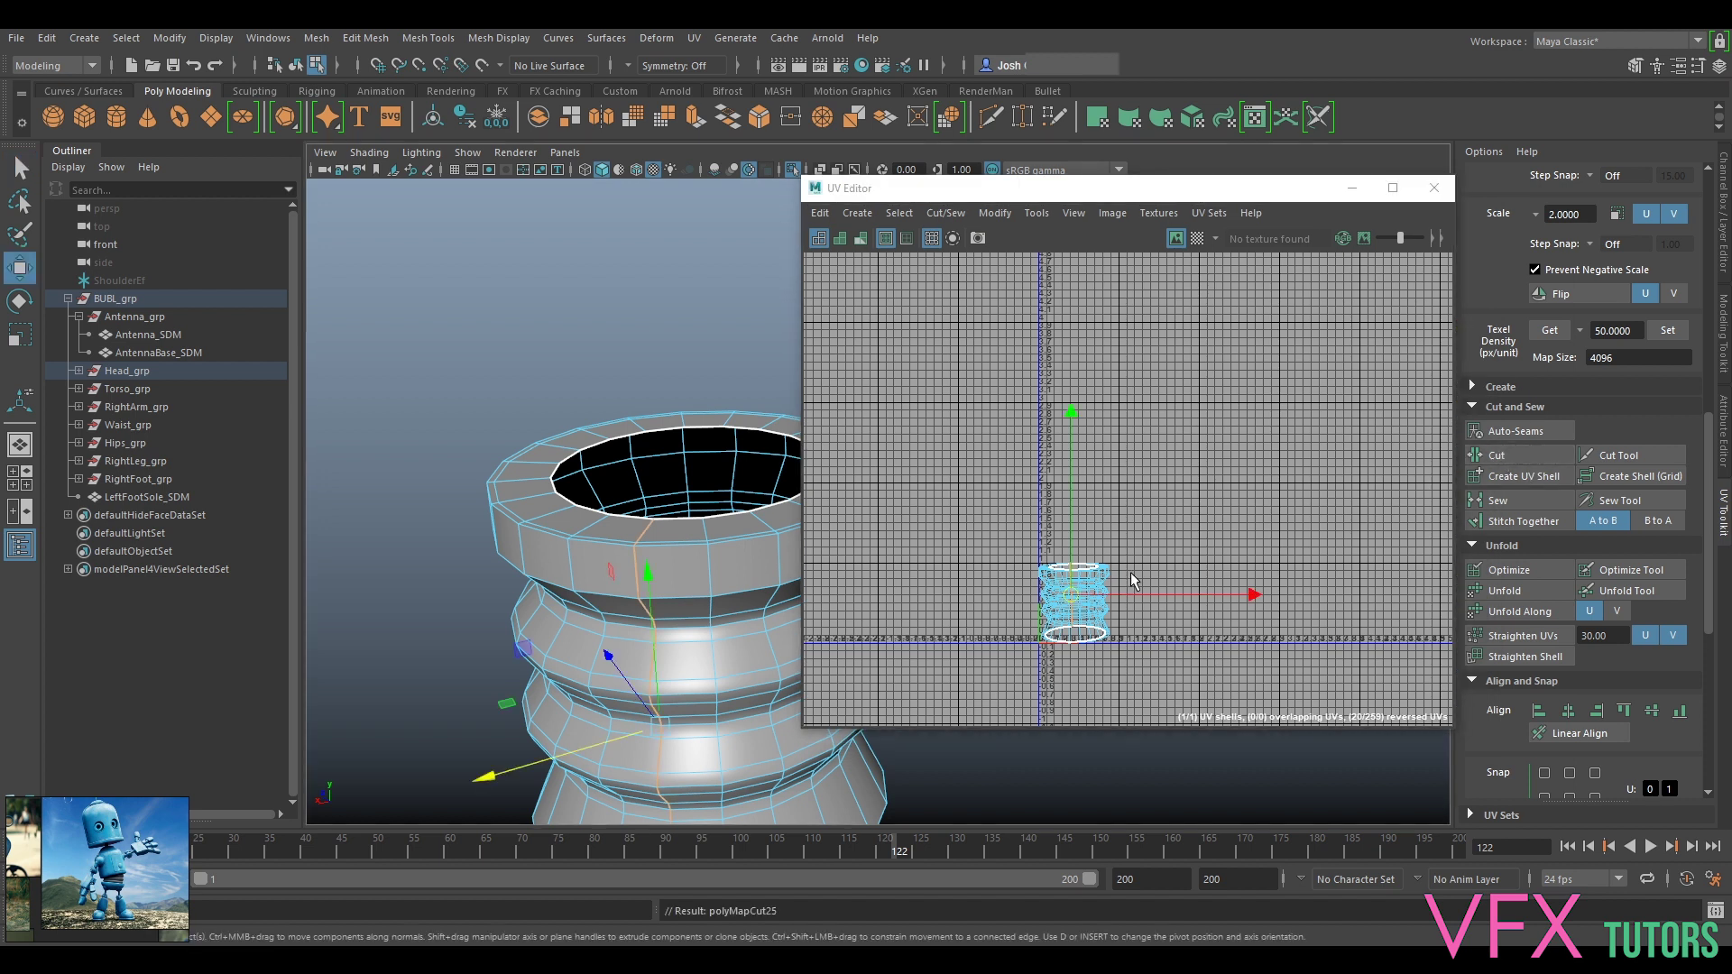
Step: Select the neck's whole UV shell and unfold it
right_click_drag(817, 568, 759, 530)
right_click_drag(1047, 574, 986, 544)
left_click(1064, 582)
key("ctrl+u")
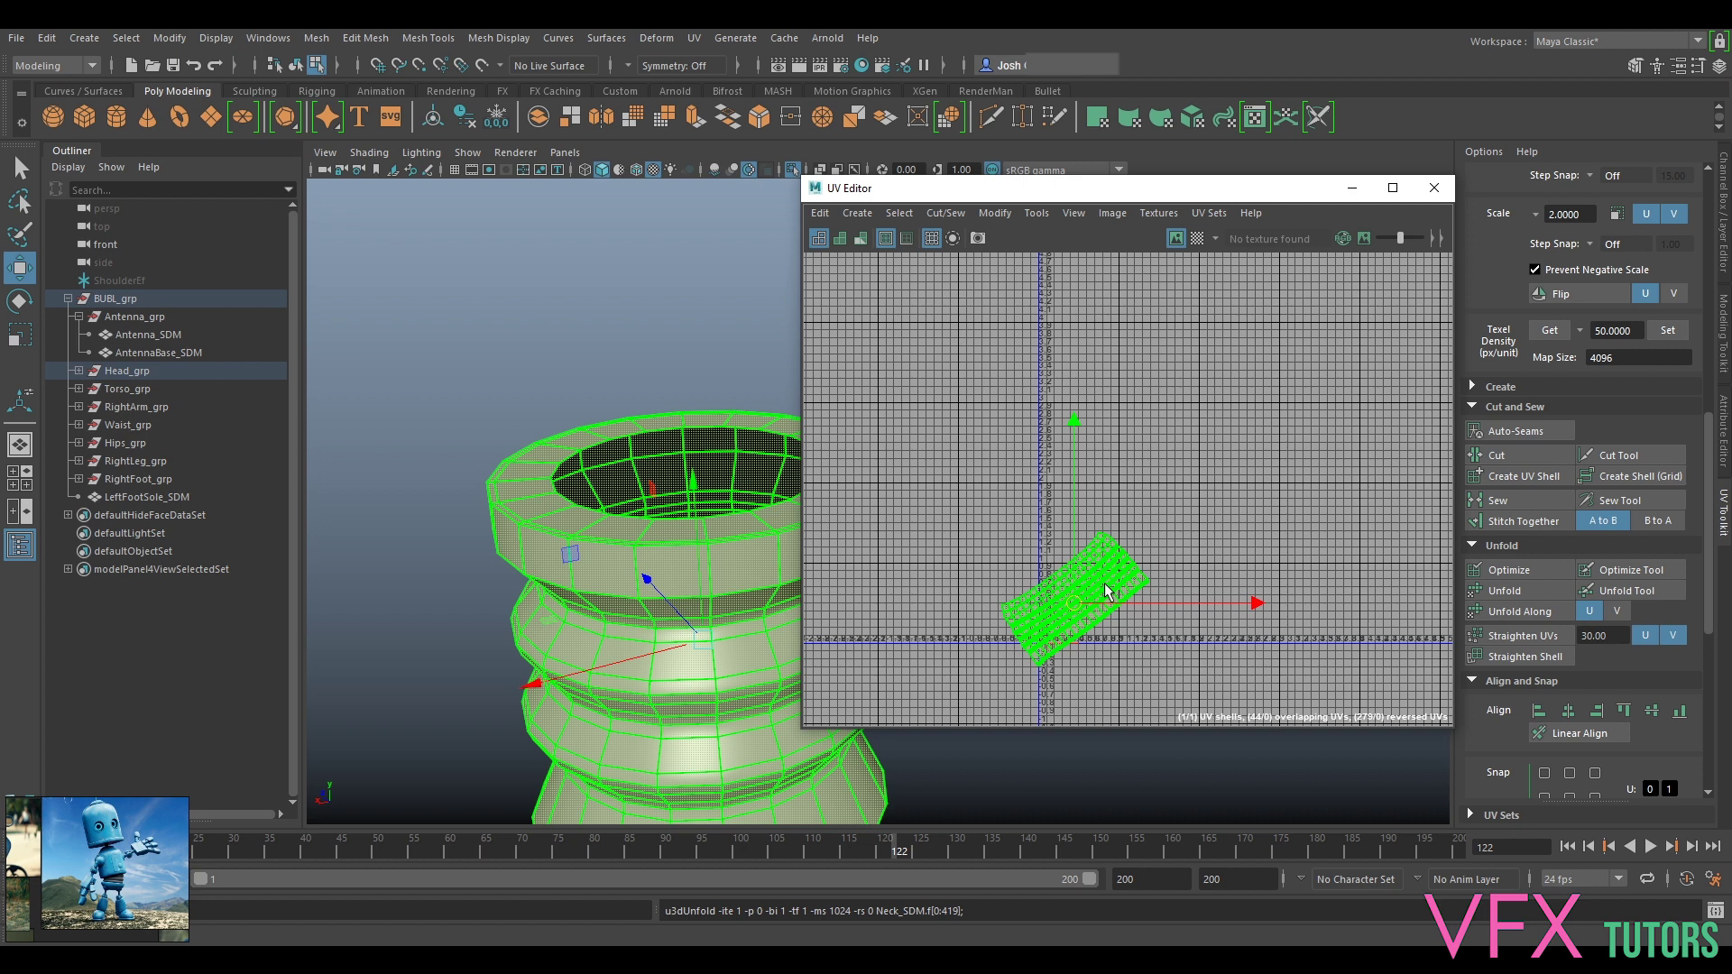
Step: Rotate the neck's UV shell until it lies horizontal and move it inside the first UV tile
key("e")
left_click_drag(1203, 483, 1246, 583)
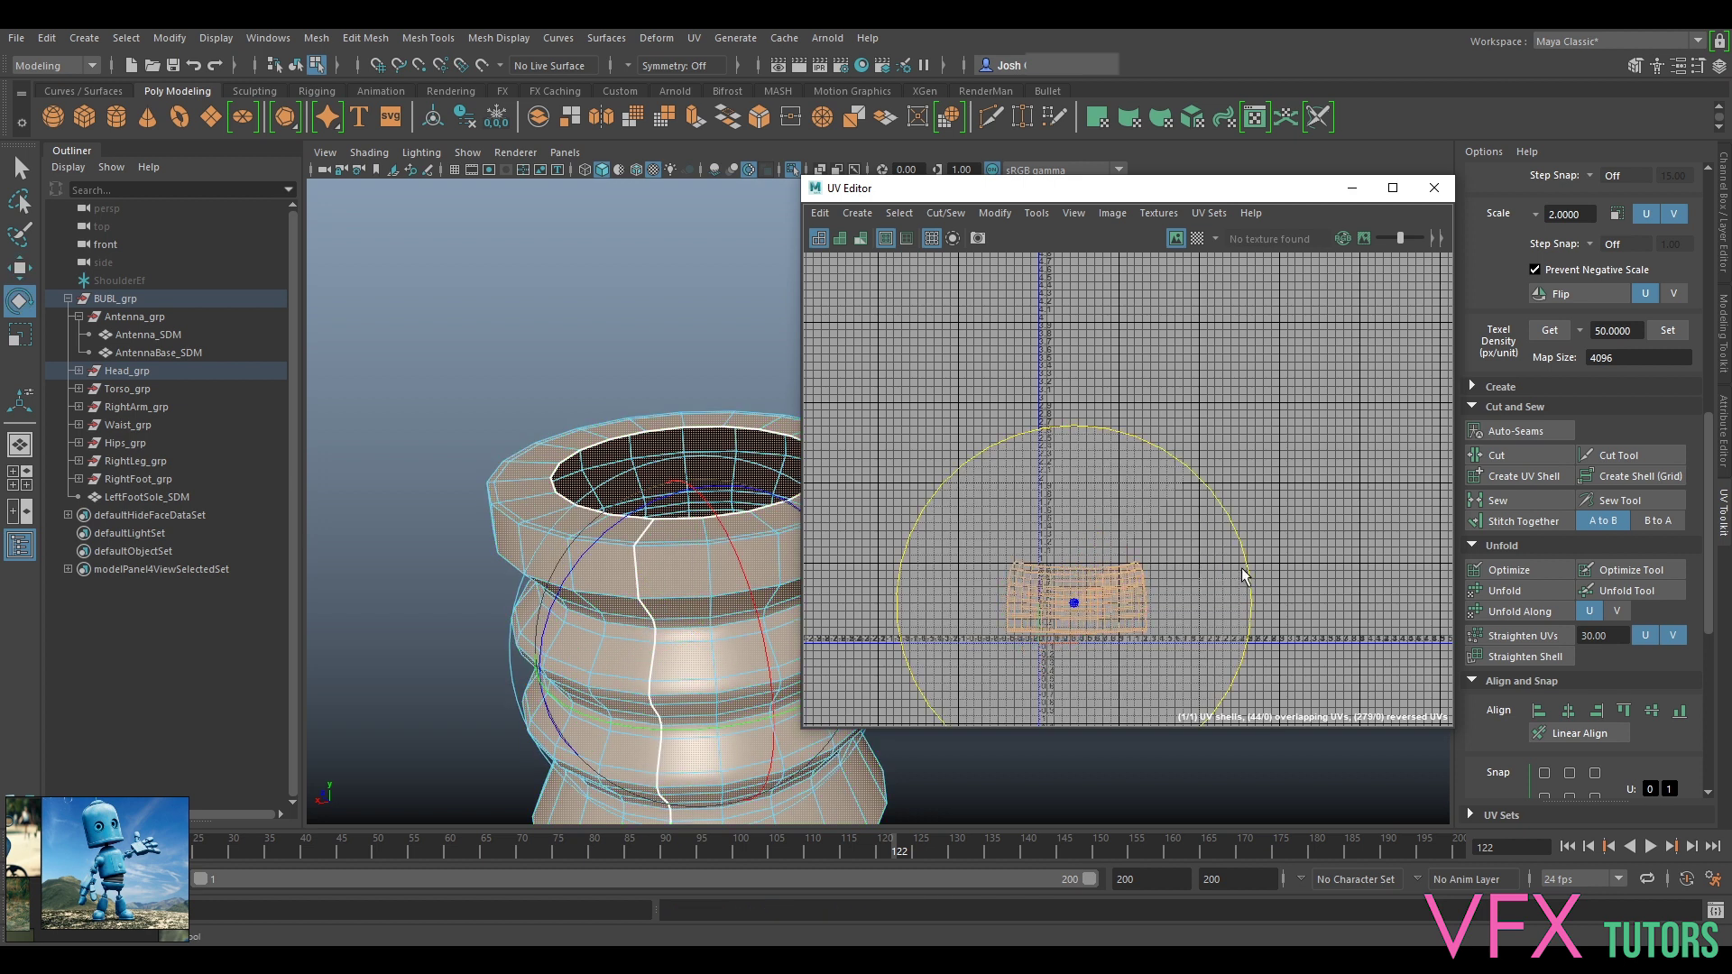
key("w")
left_click_drag(1074, 606, 1116, 609)
Step: Optimize the neck's UV shell with the checker map displayed and set its texel density to 50
left_click(1514, 570)
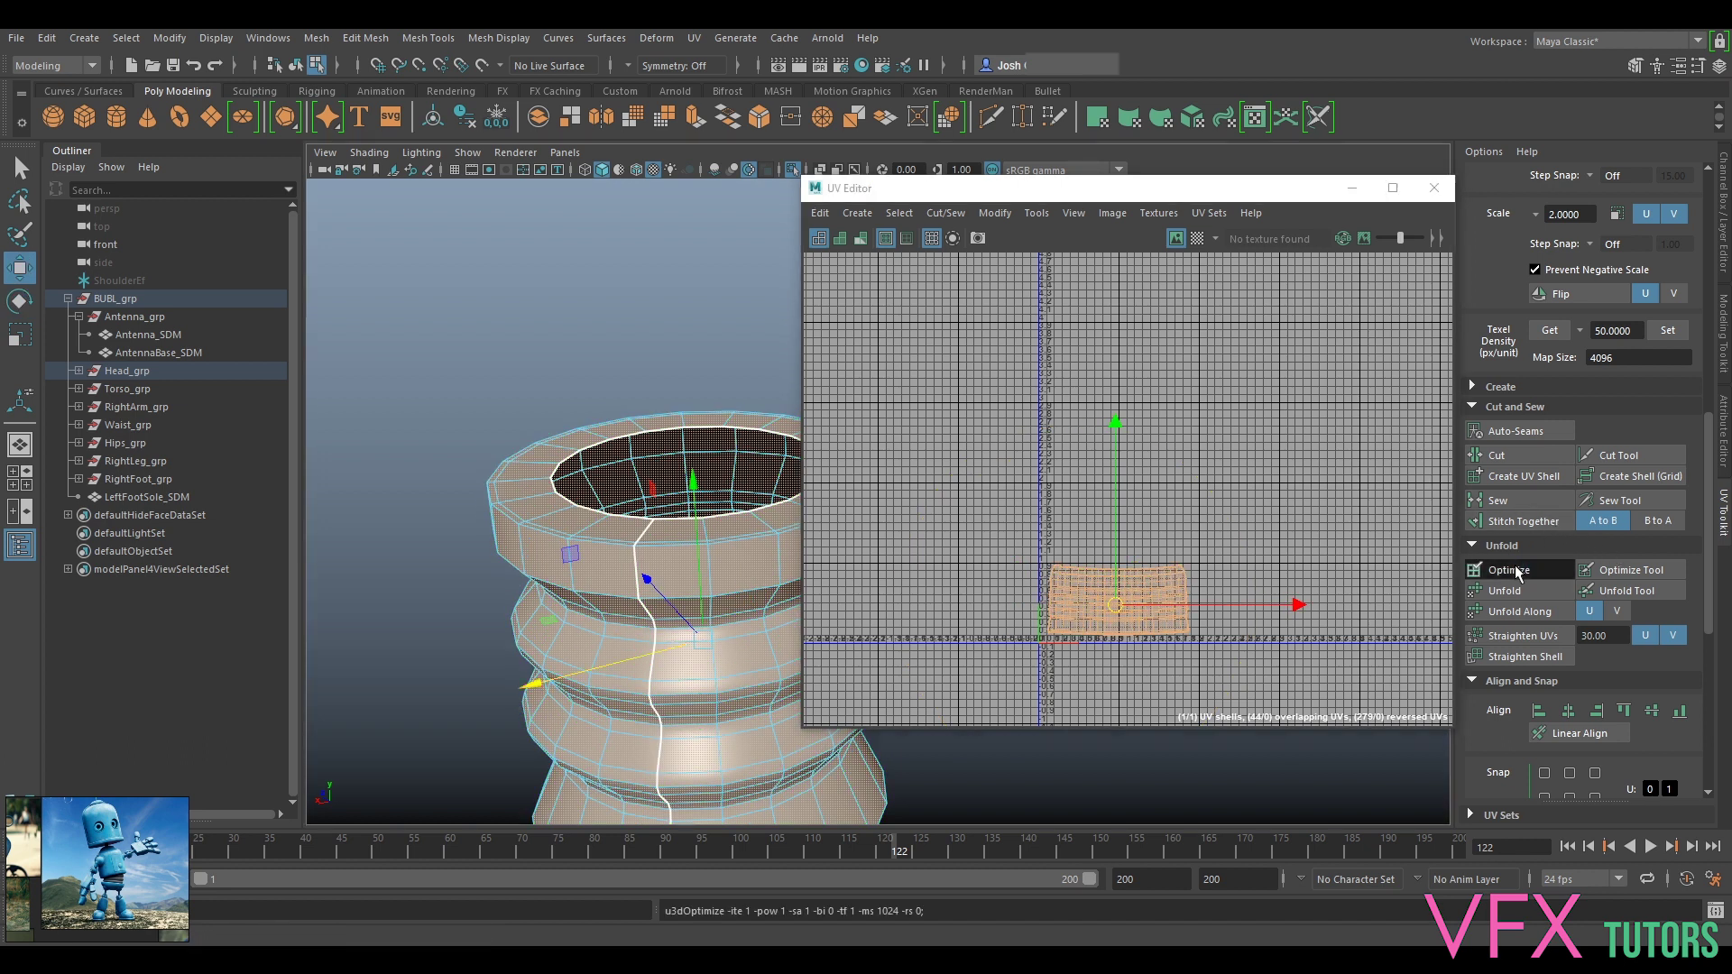
left_click(1197, 238)
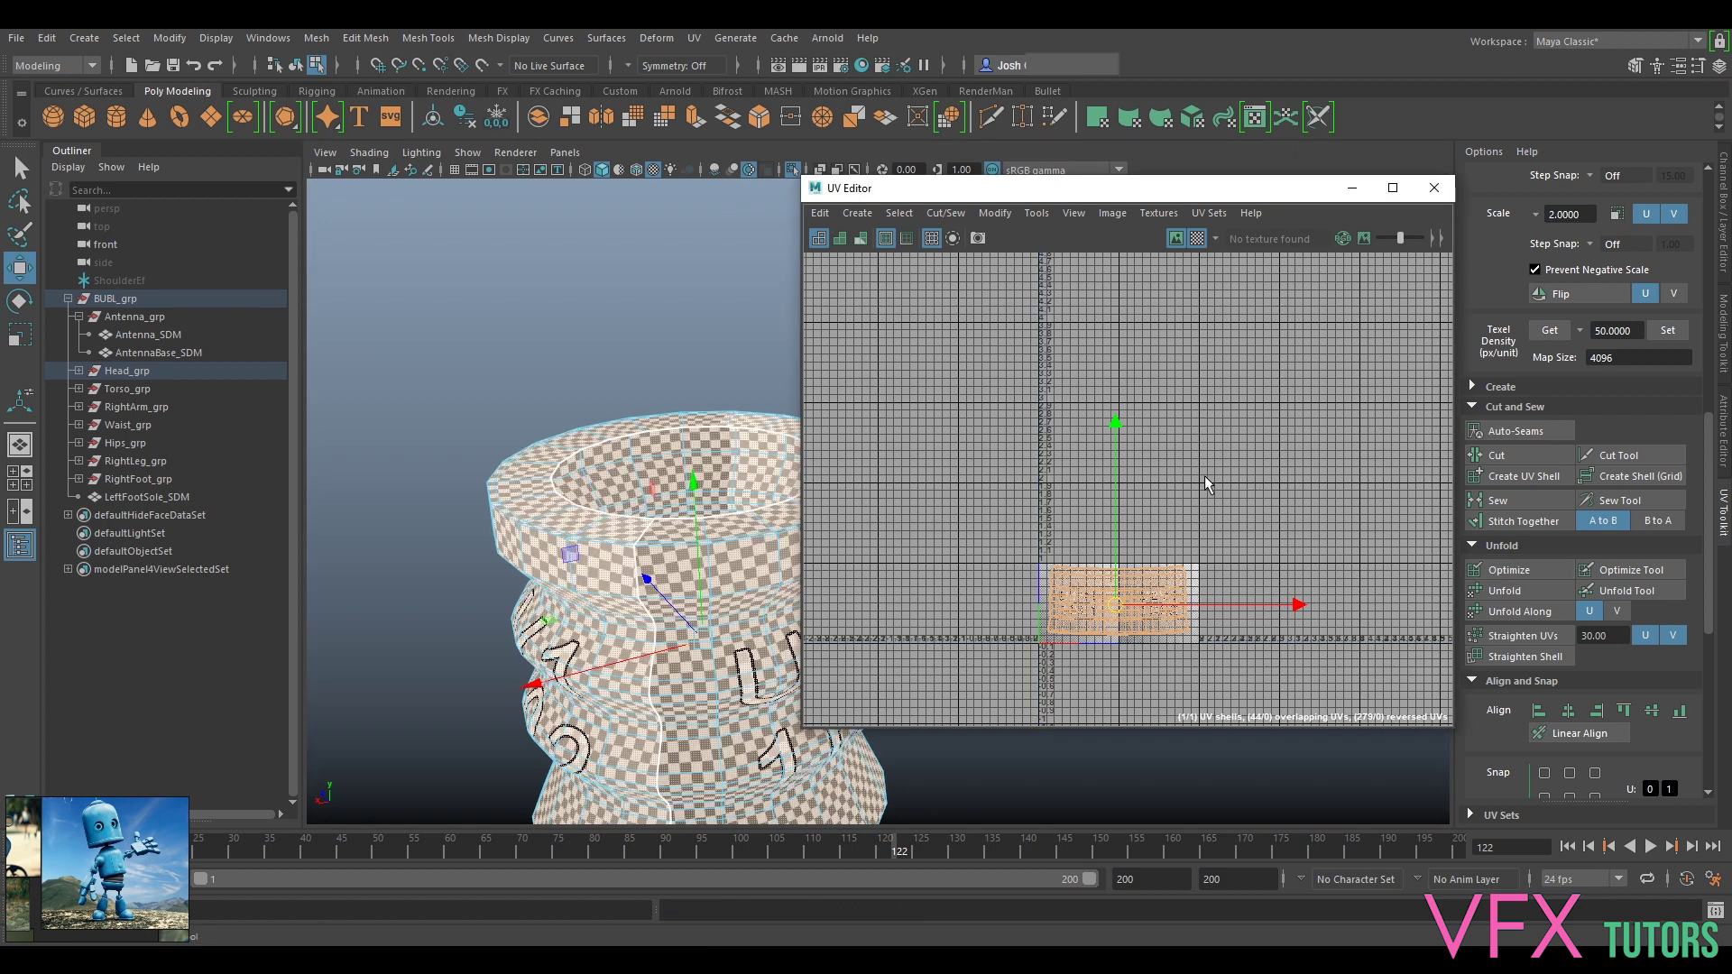
left_click(1542, 566)
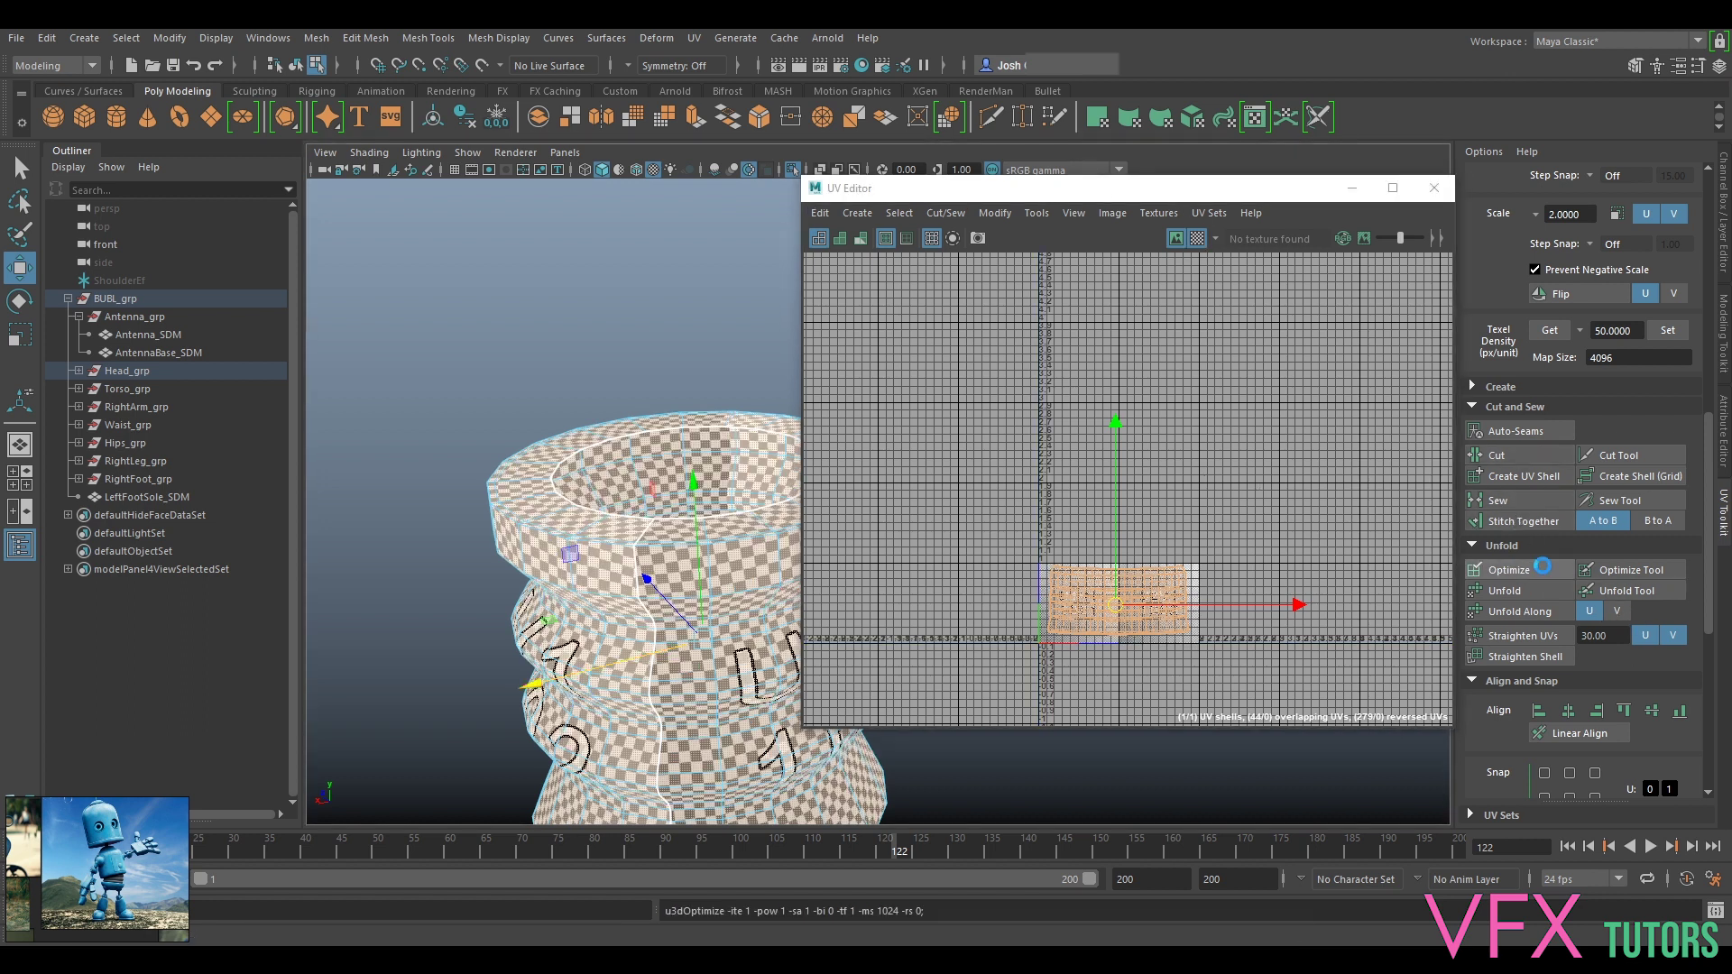
left_click(1678, 332)
Step: Move the neck's UV shell into the upper-left corner of the U1V-1 tile
middle_click_drag(1219, 581, 1125, 370, "alt")
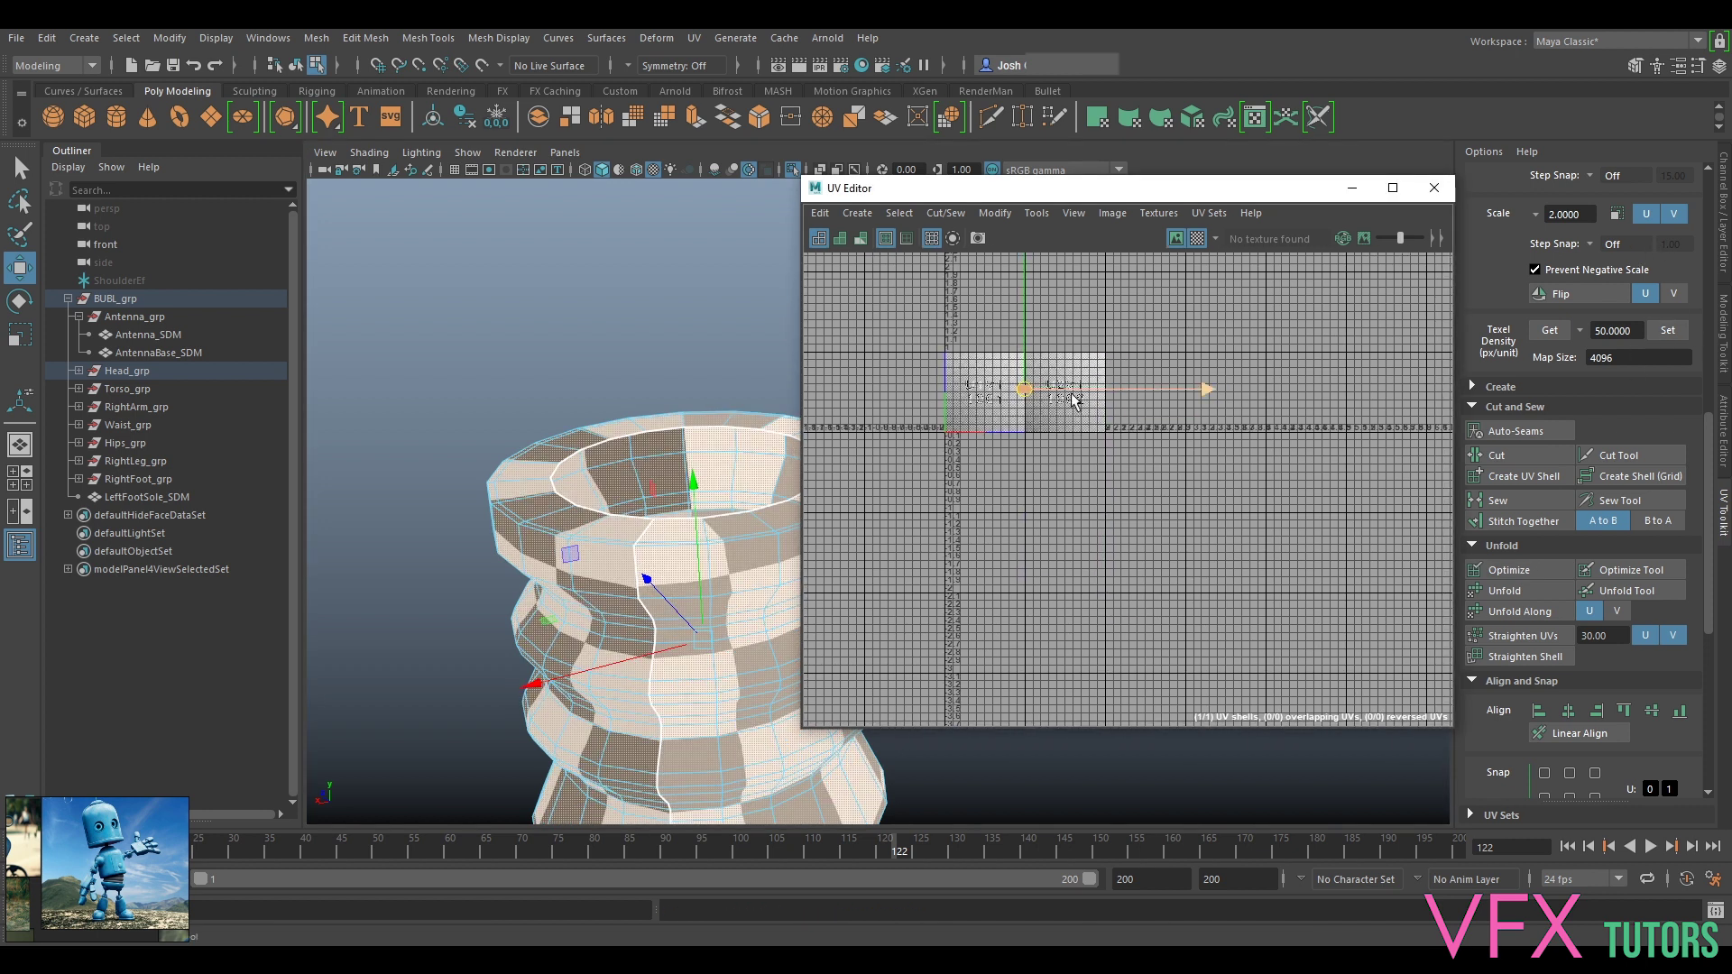
left_click_drag(1029, 389, 966, 460)
scroll(1101, 503, "up", 8)
middle_click_drag(970, 460, 1163, 552, "alt")
left_click_drag(1170, 522, 1096, 447)
scroll(1232, 536, "down", 5)
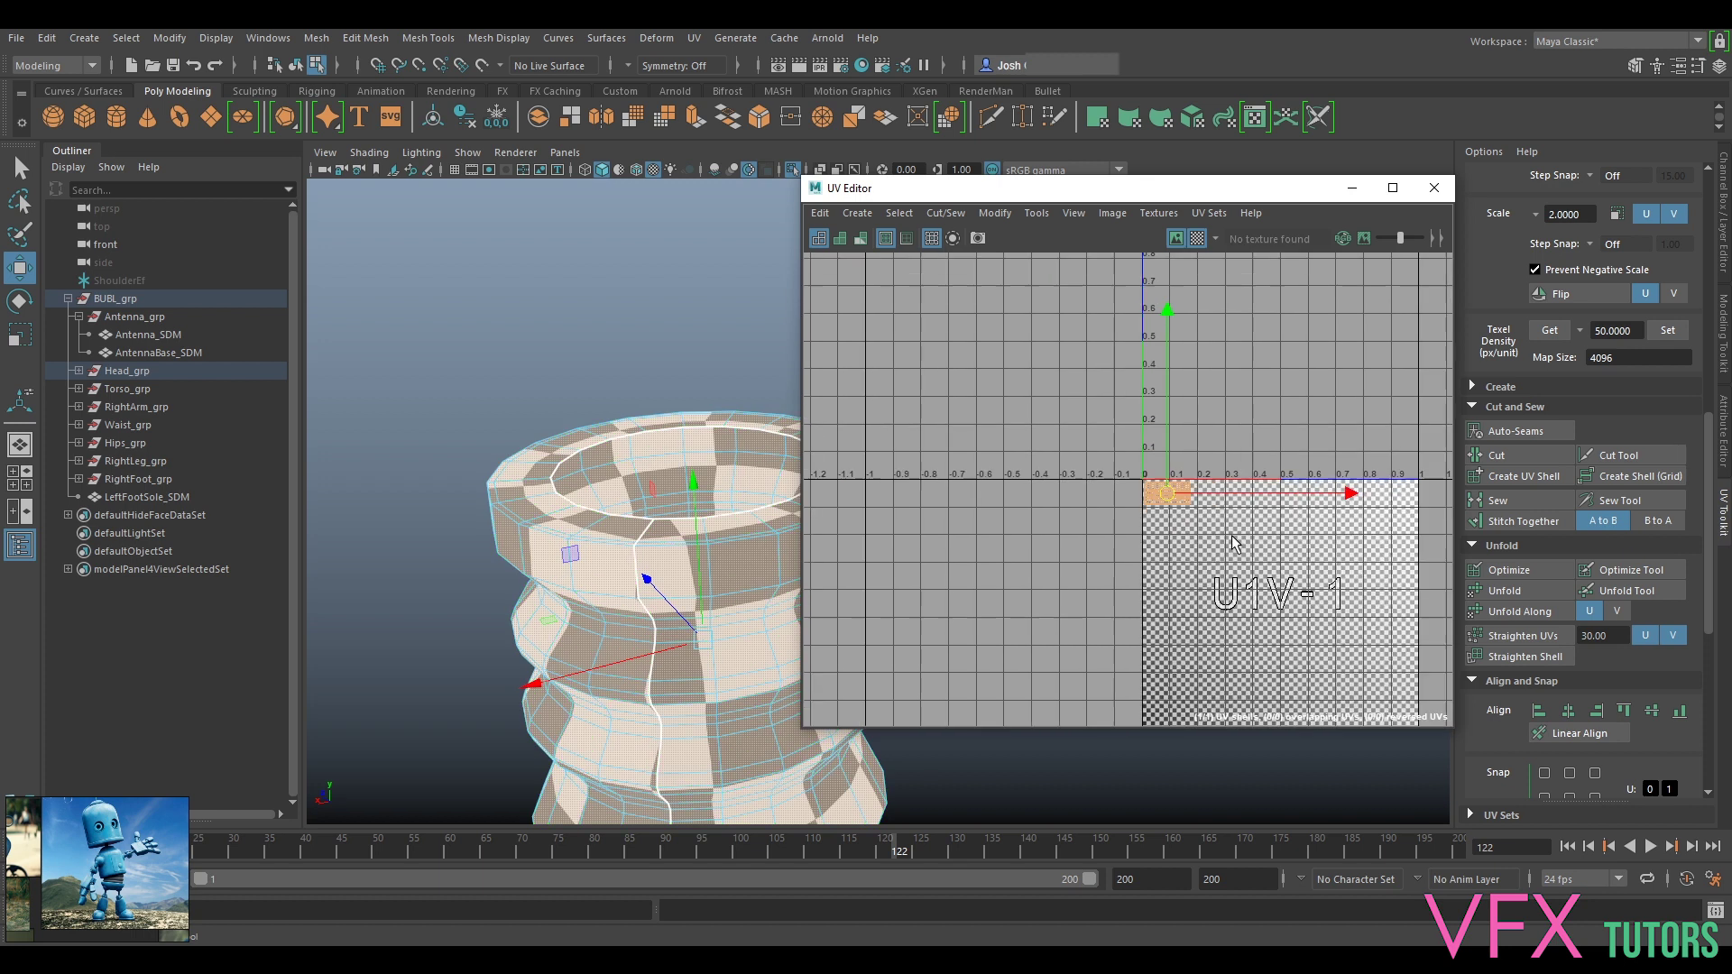
Step: Return the neck to object mode and compare its checker pattern with smooth preview off and on
right_click_drag(723, 541, 754, 432)
scroll(708, 487, "down", 6)
scroll(764, 528, "up", 5)
key("3")
key("1")
key("3")
key("1")
key("3")
key("1")
key("3")
key("1")
key("3")
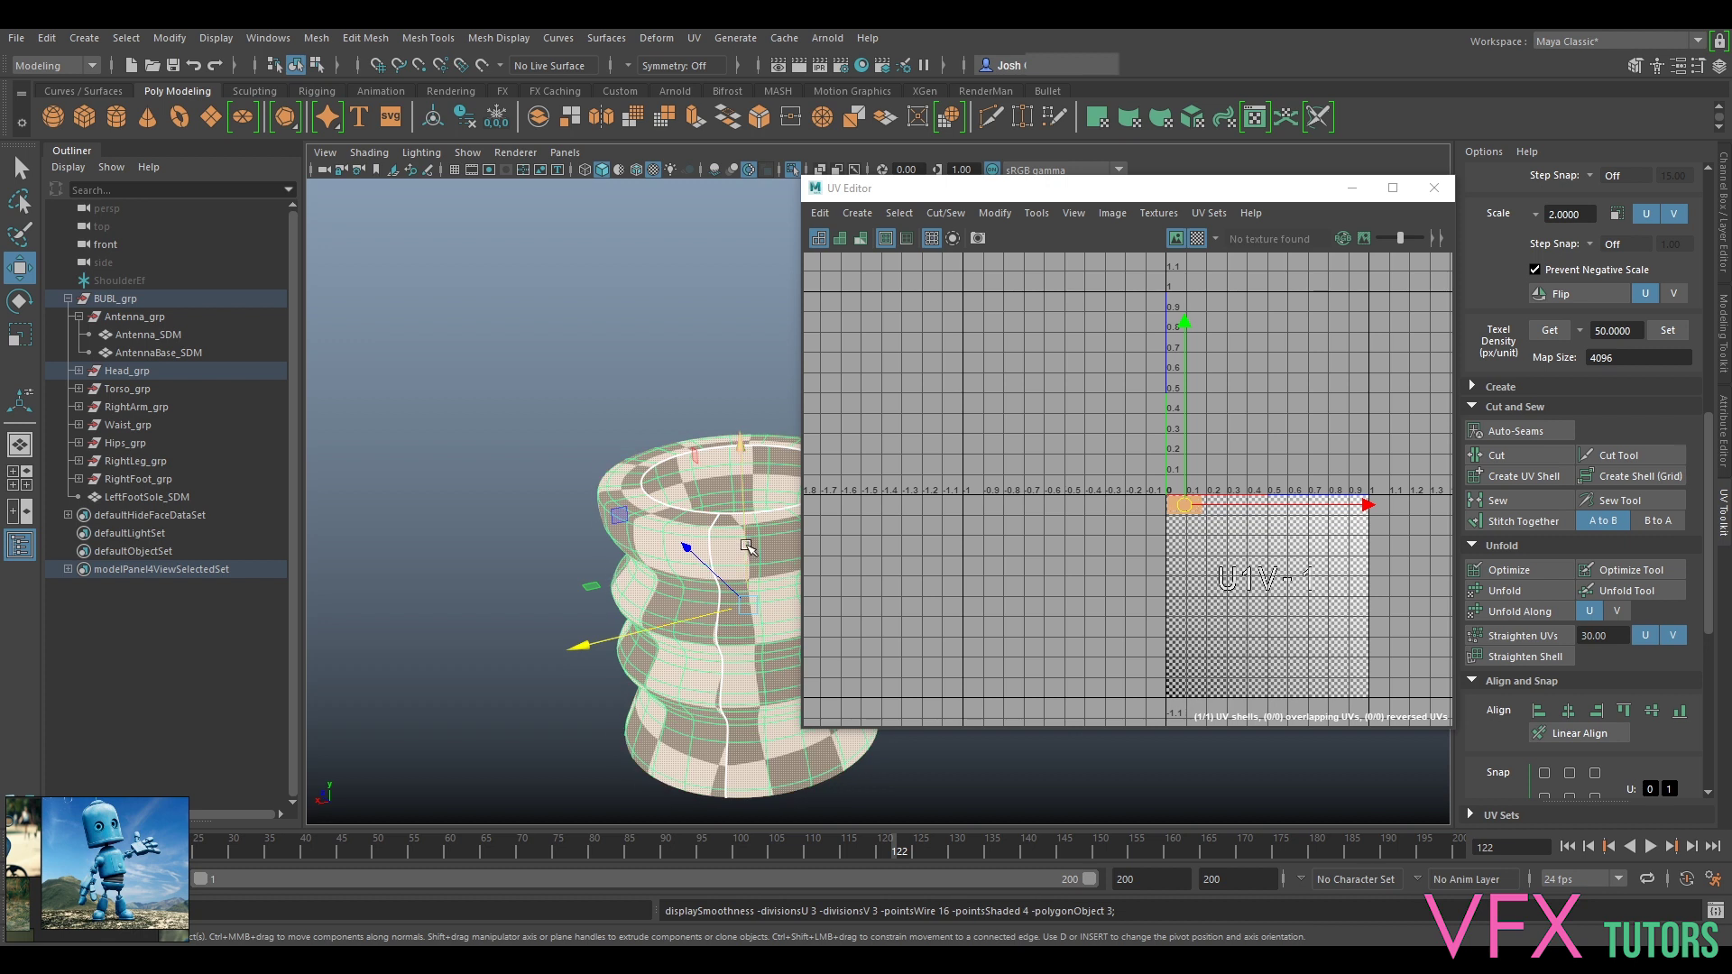
Step: Bring the rest of the robot back into view, assign the coloured checker material lambert3 to the neck, and deselect it
scroll(743, 541, "down", 5)
left_click_drag(734, 576, 662, 560, "alt")
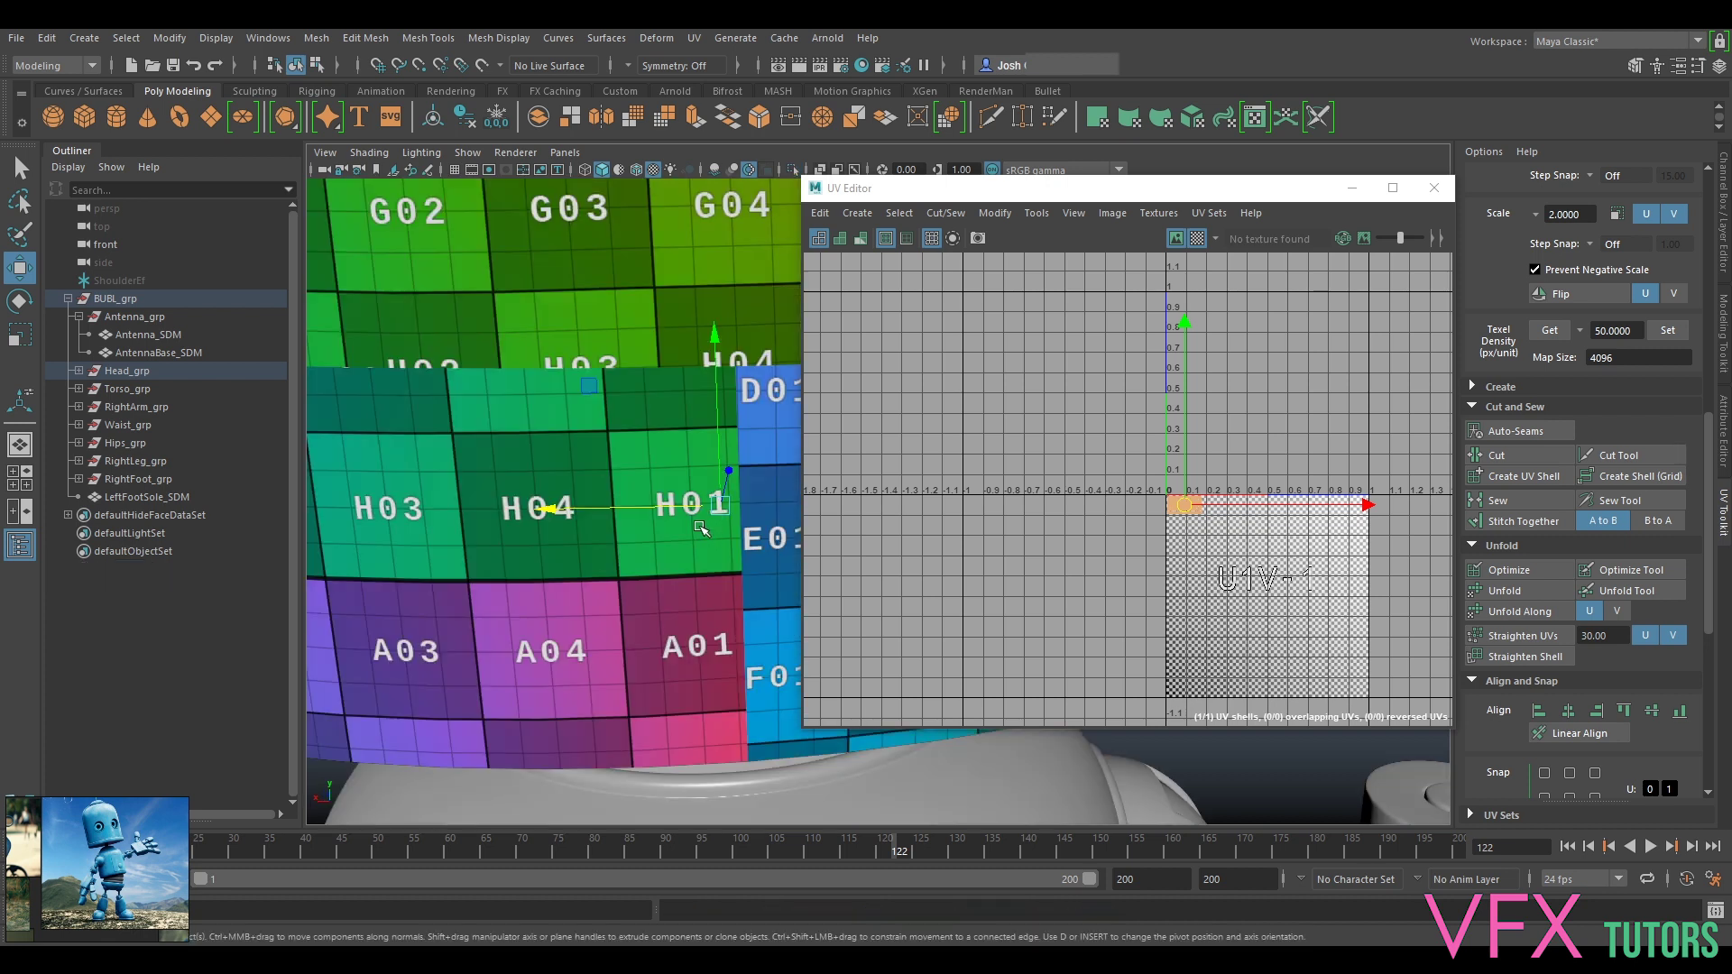
scroll(424, 482, "down", 10)
left_click_drag(649, 541, 460, 500, "alt")
middle_click_drag(649, 505, 410, 505, "alt")
scroll(560, 455, "up", 4)
middle_click_drag(560, 456, 896, 524, "alt")
scroll(896, 524, "up", 3)
left_click_drag(767, 514, 613, 553, "alt")
middle_click_drag(696, 530, 499, 533, "alt")
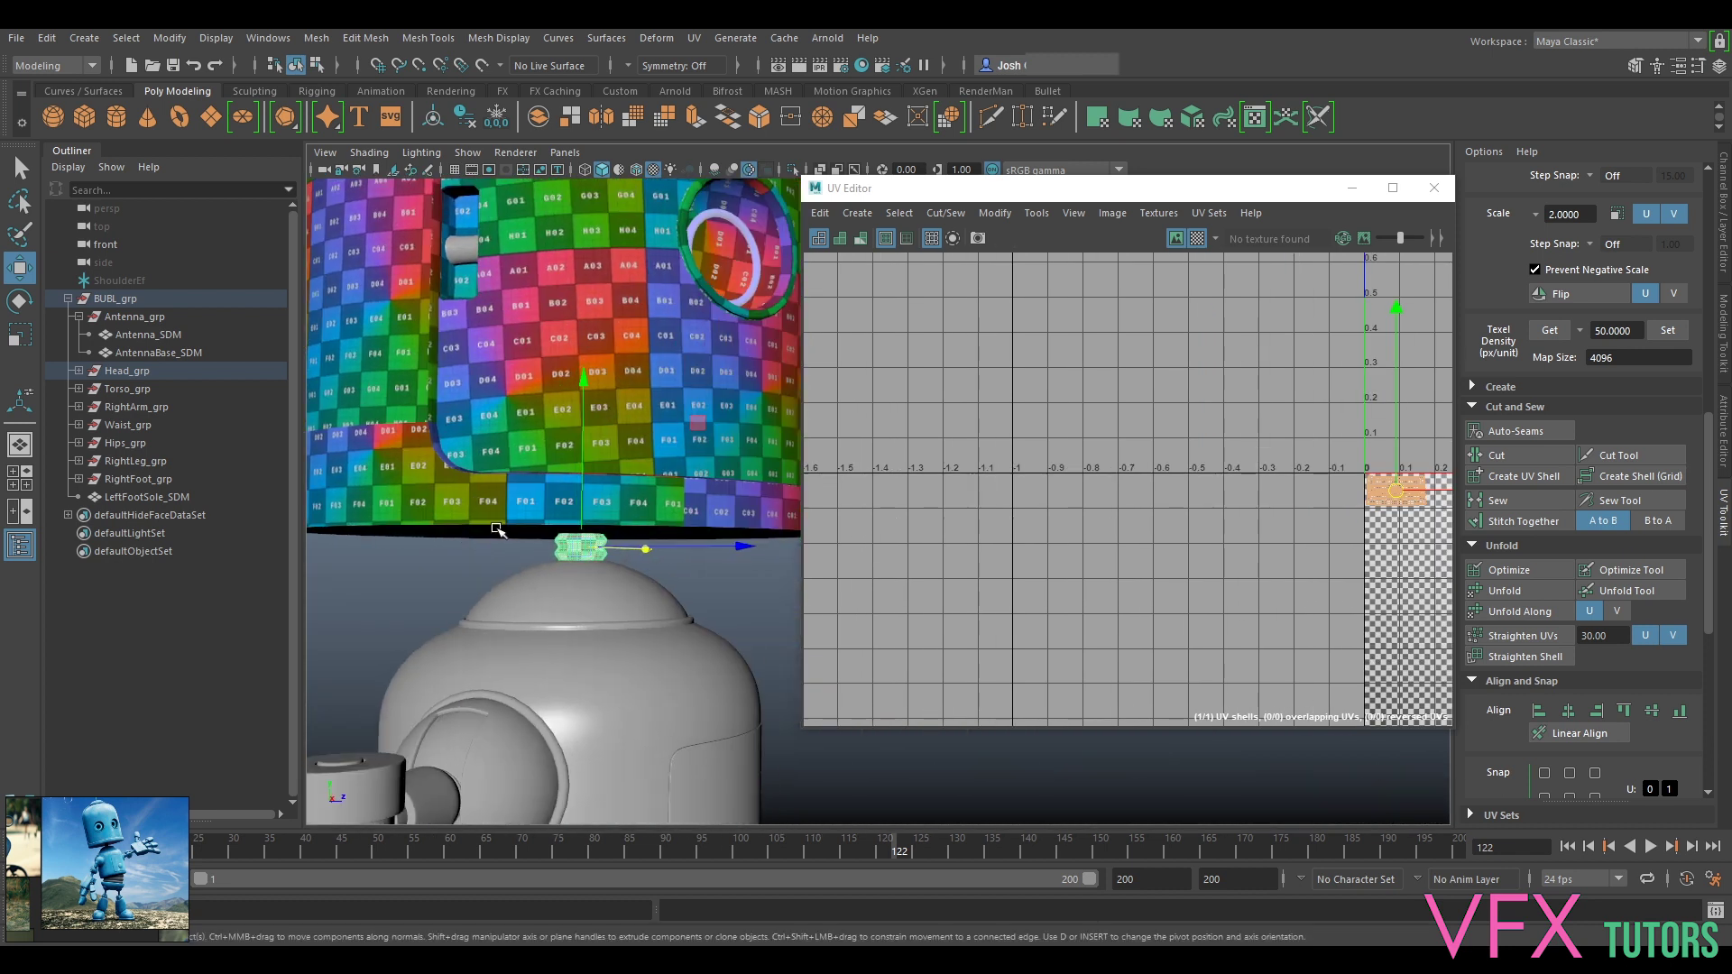
scroll(517, 564, "up", 5)
middle_click_drag(320, 614, 546, 542, "alt")
right_click_drag(406, 539, 547, 889)
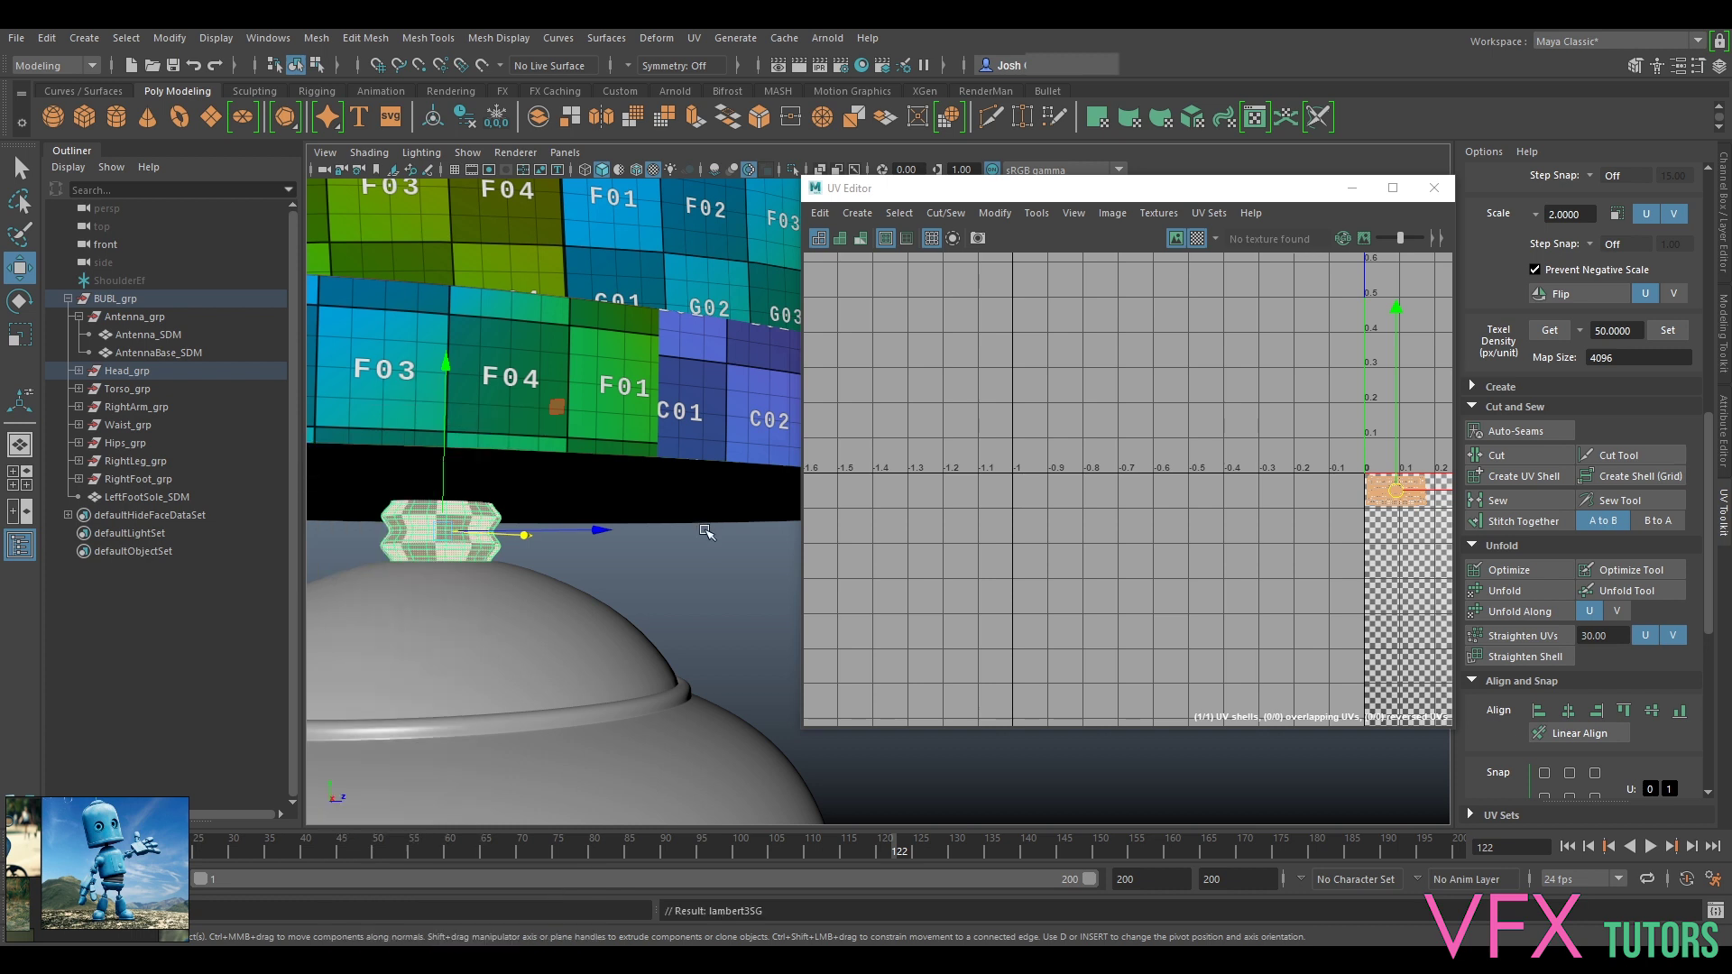
left_click(718, 583)
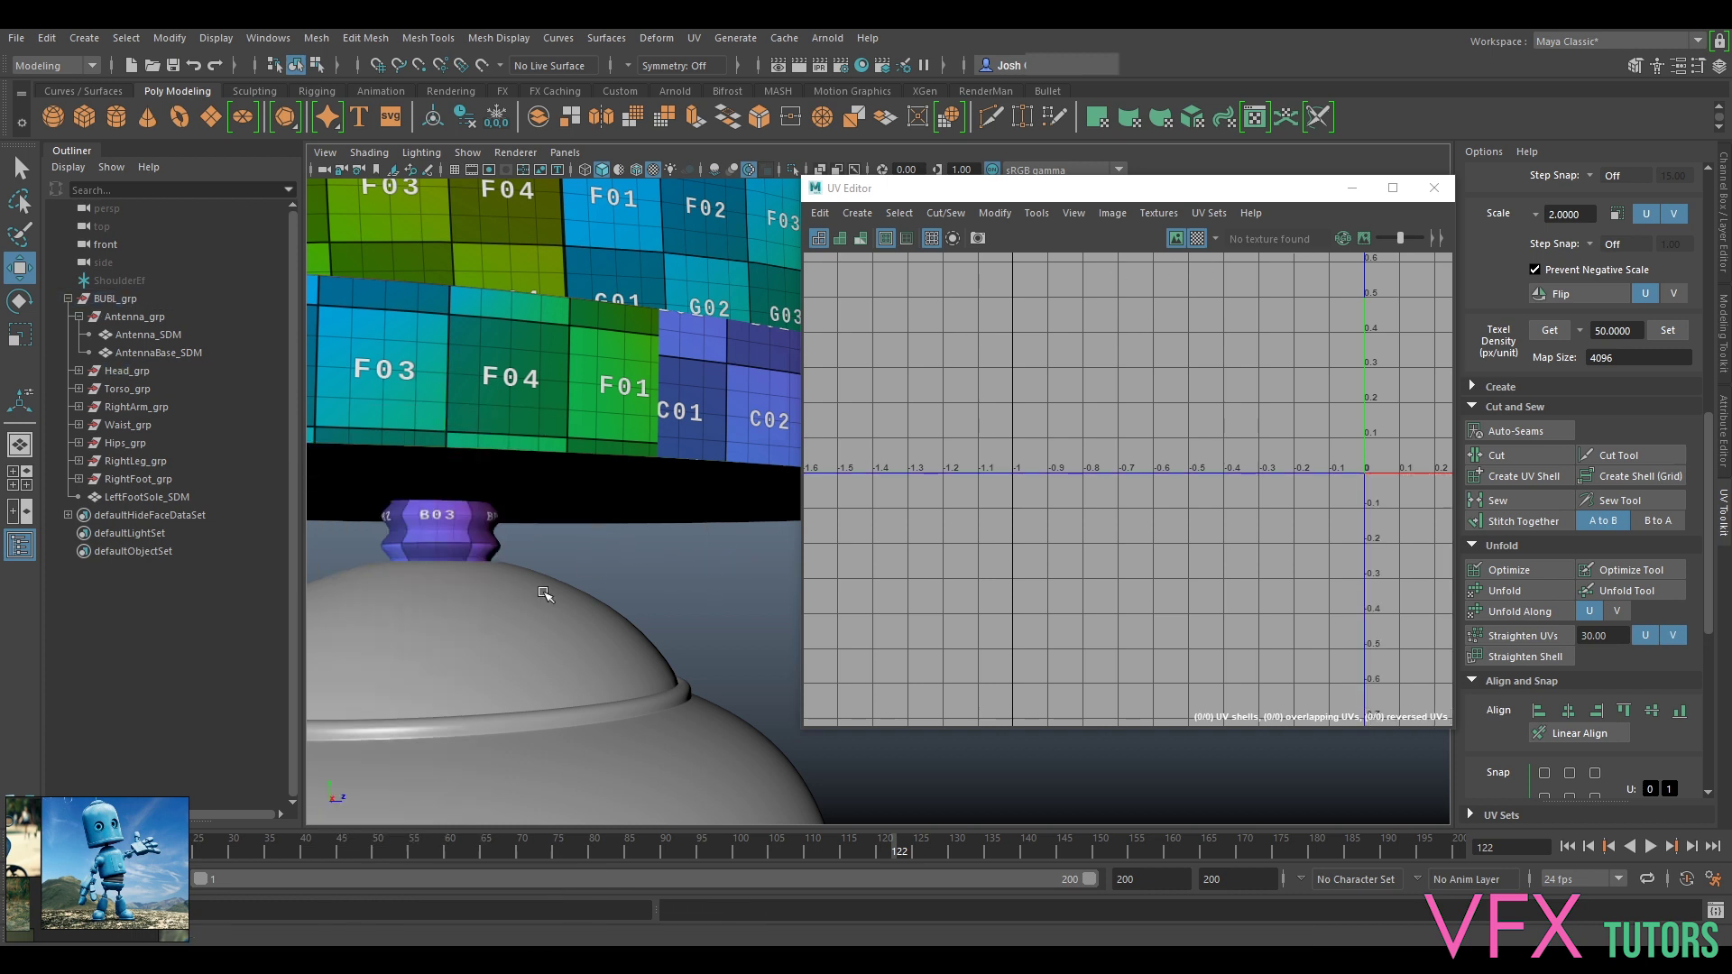
Step: Select the dome cap on top of the torso and isolate it in the viewport
scroll(547, 591, "down", 3)
left_click_drag(685, 604, 646, 614, "alt")
left_click(658, 608)
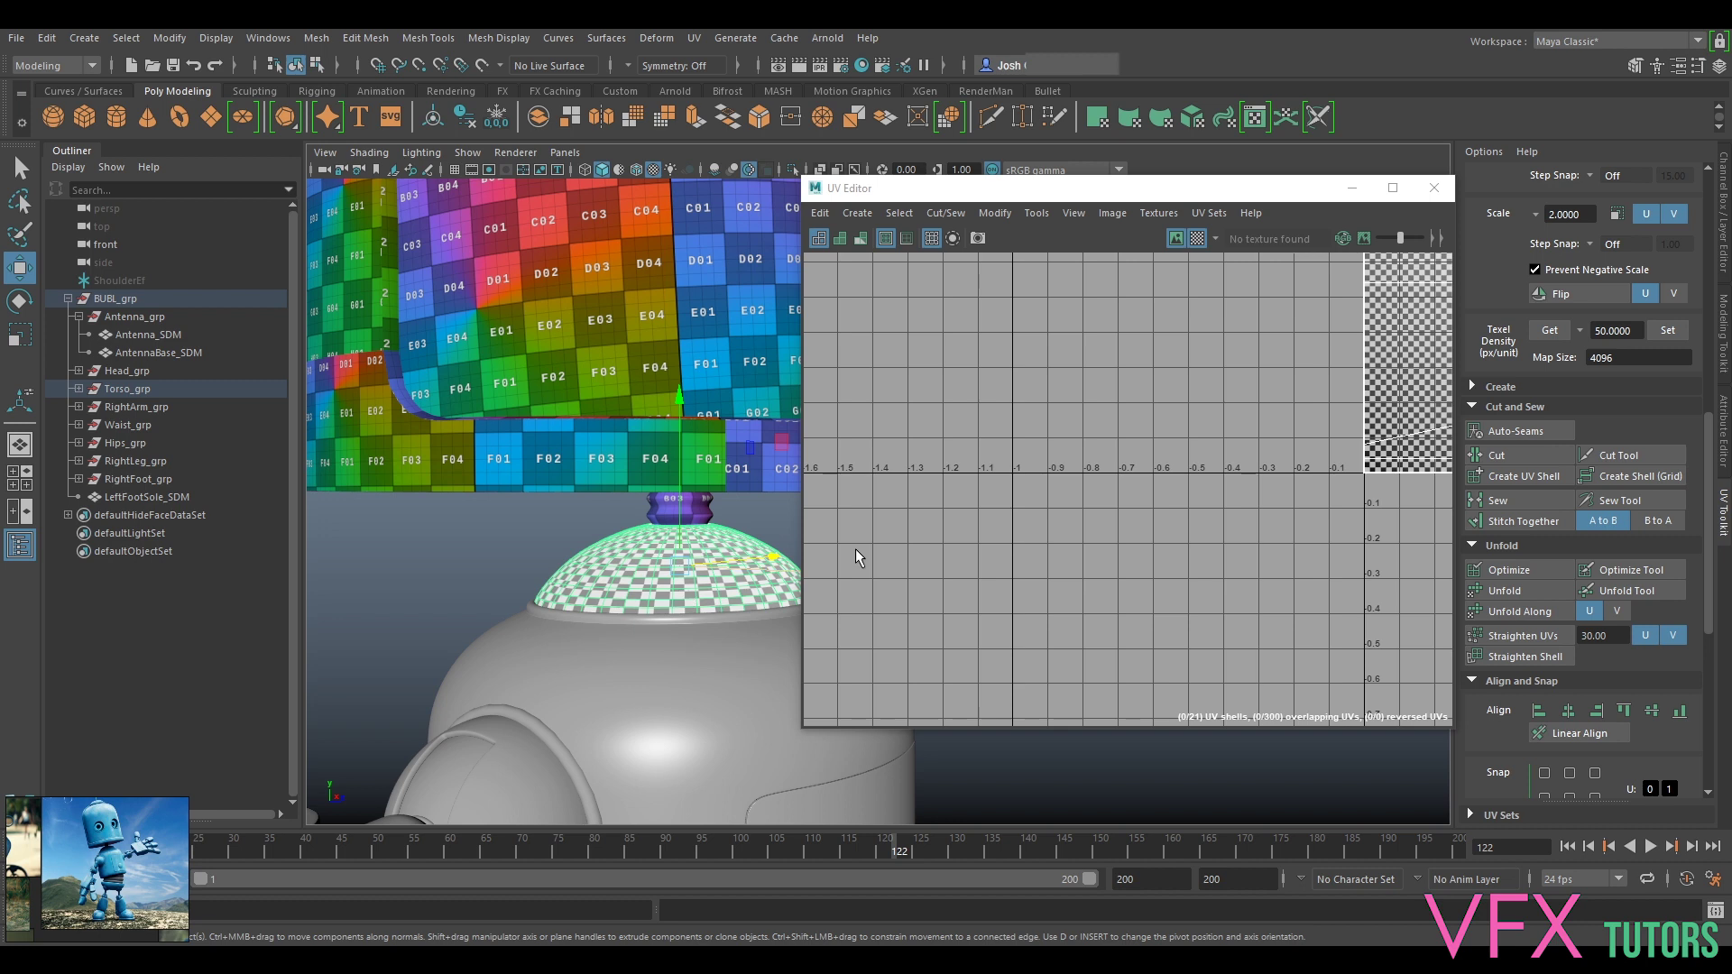
key("ctrl+1")
key("ctrl+1")
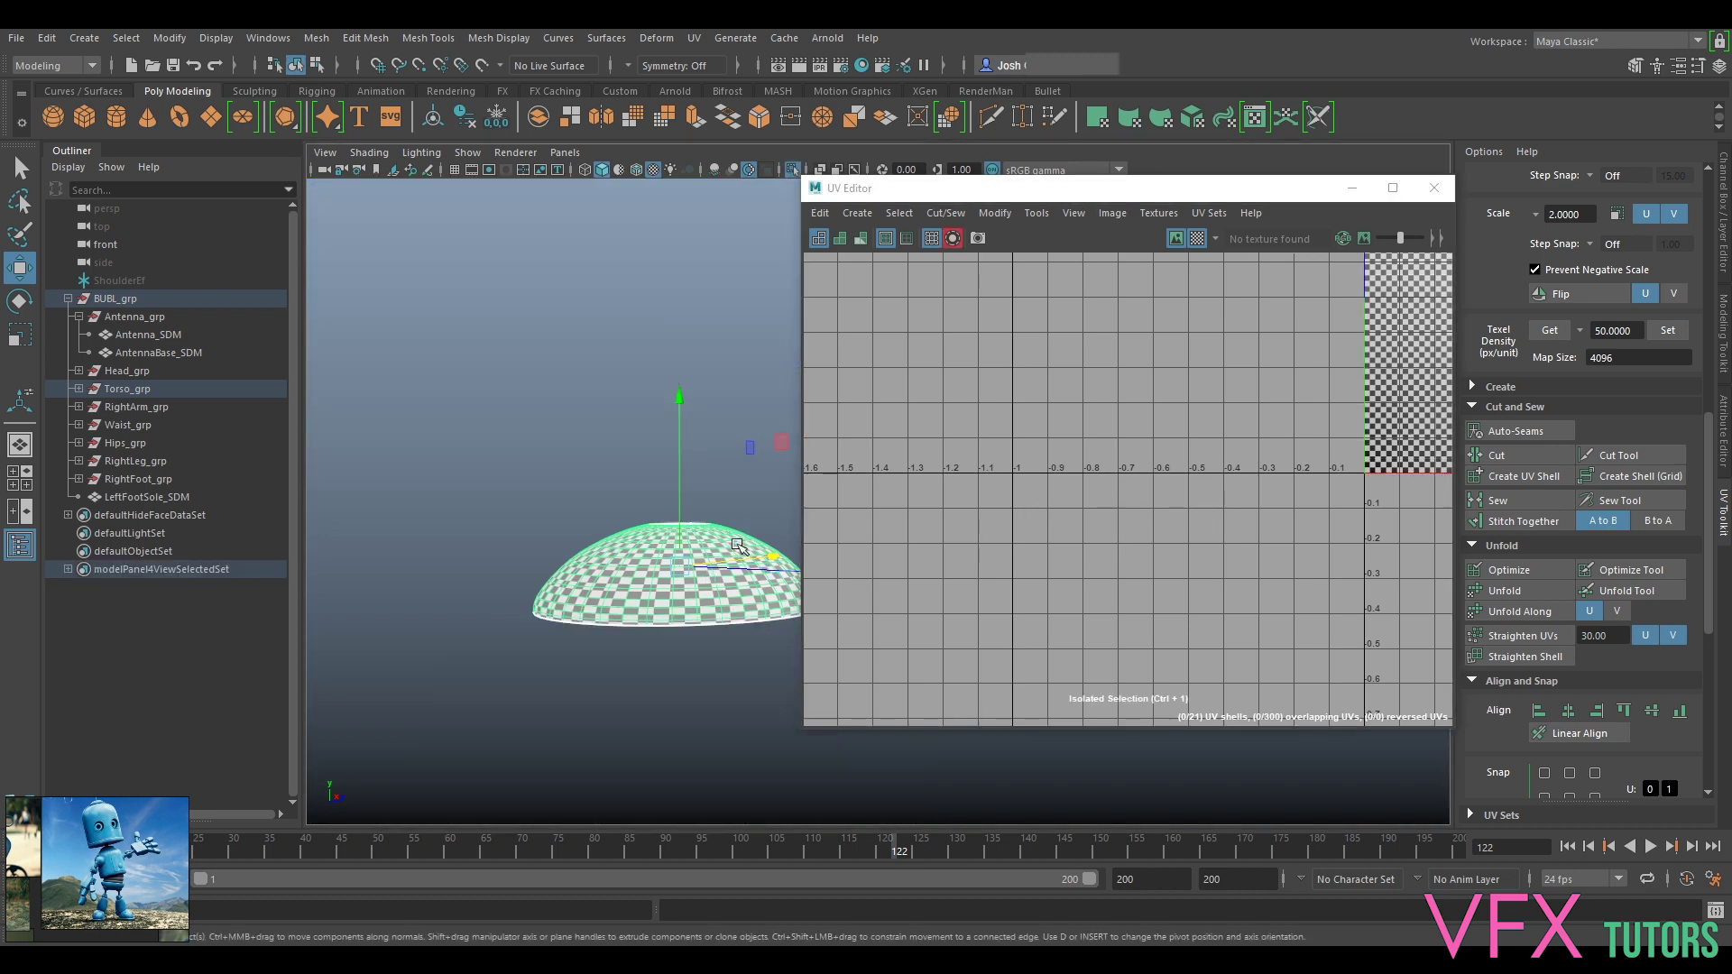
left_click_drag(672, 586, 687, 656, "alt")
middle_click_drag(690, 478, 678, 569, "alt")
scroll(678, 568, "up", 3)
left_click_drag(736, 582, 696, 500, "alt")
middle_click_drag(637, 586, 632, 456, "alt")
left_click_drag(632, 456, 568, 515, "alt")
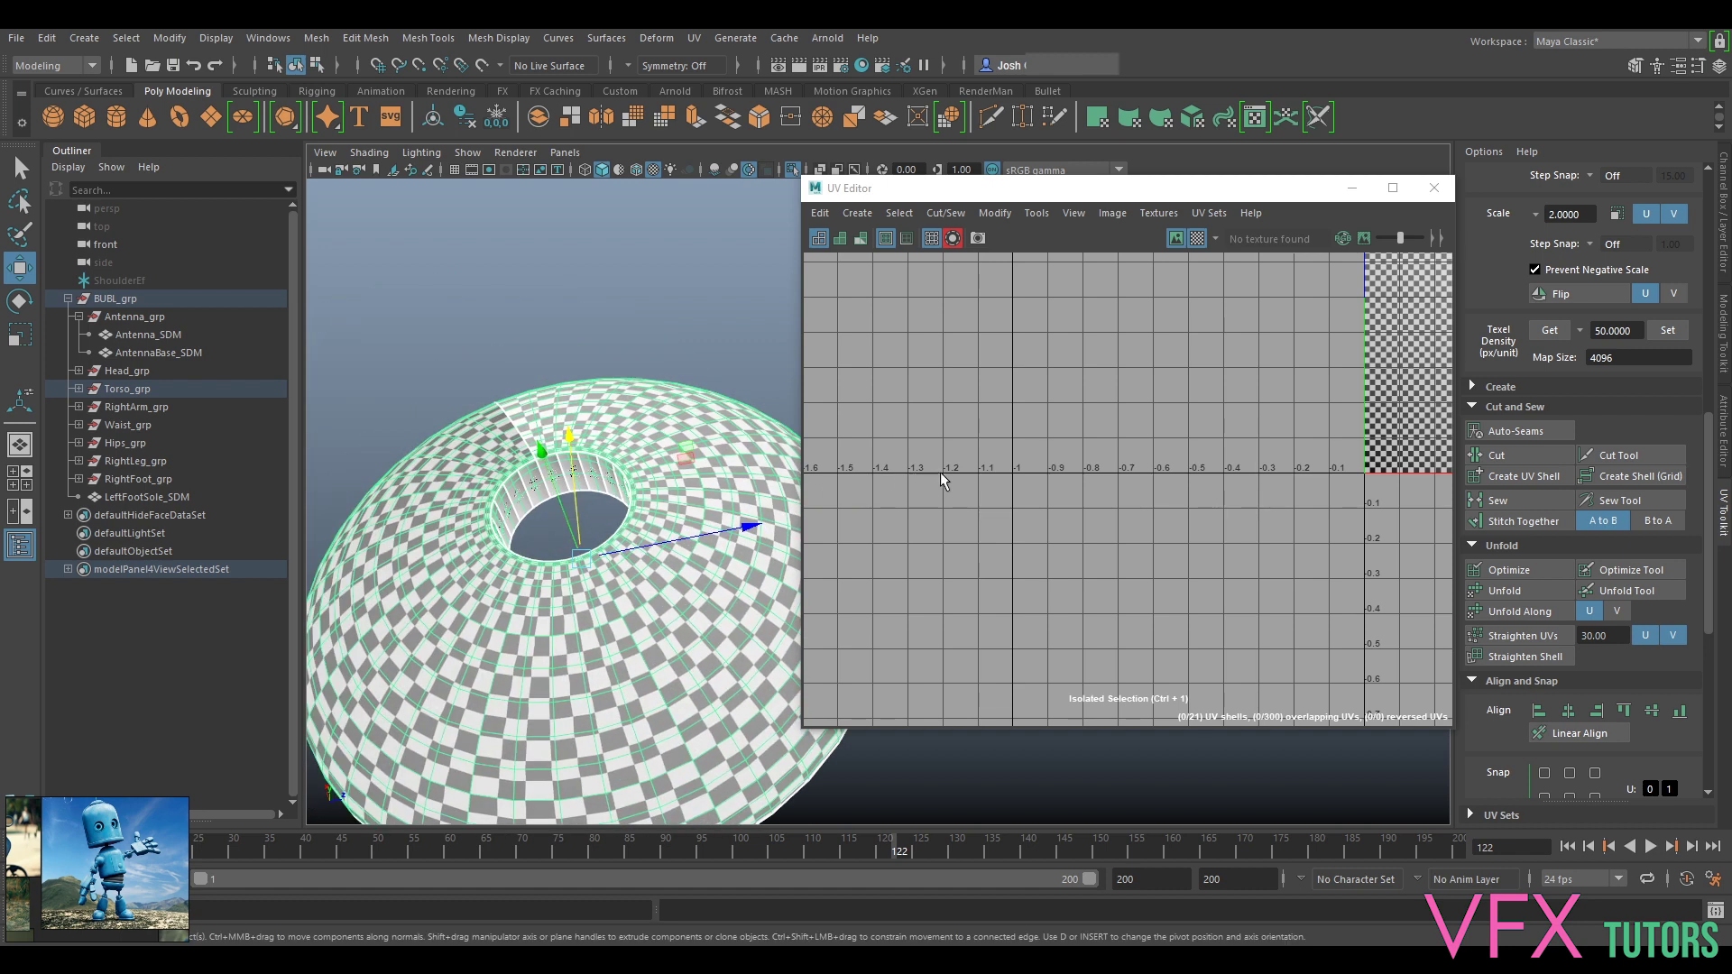
Step: Inspect the dome cap's current UV layout and delete its existing UVs
scroll(1135, 471, "down", 4)
middle_click_drag(1263, 451, 1049, 607, "alt")
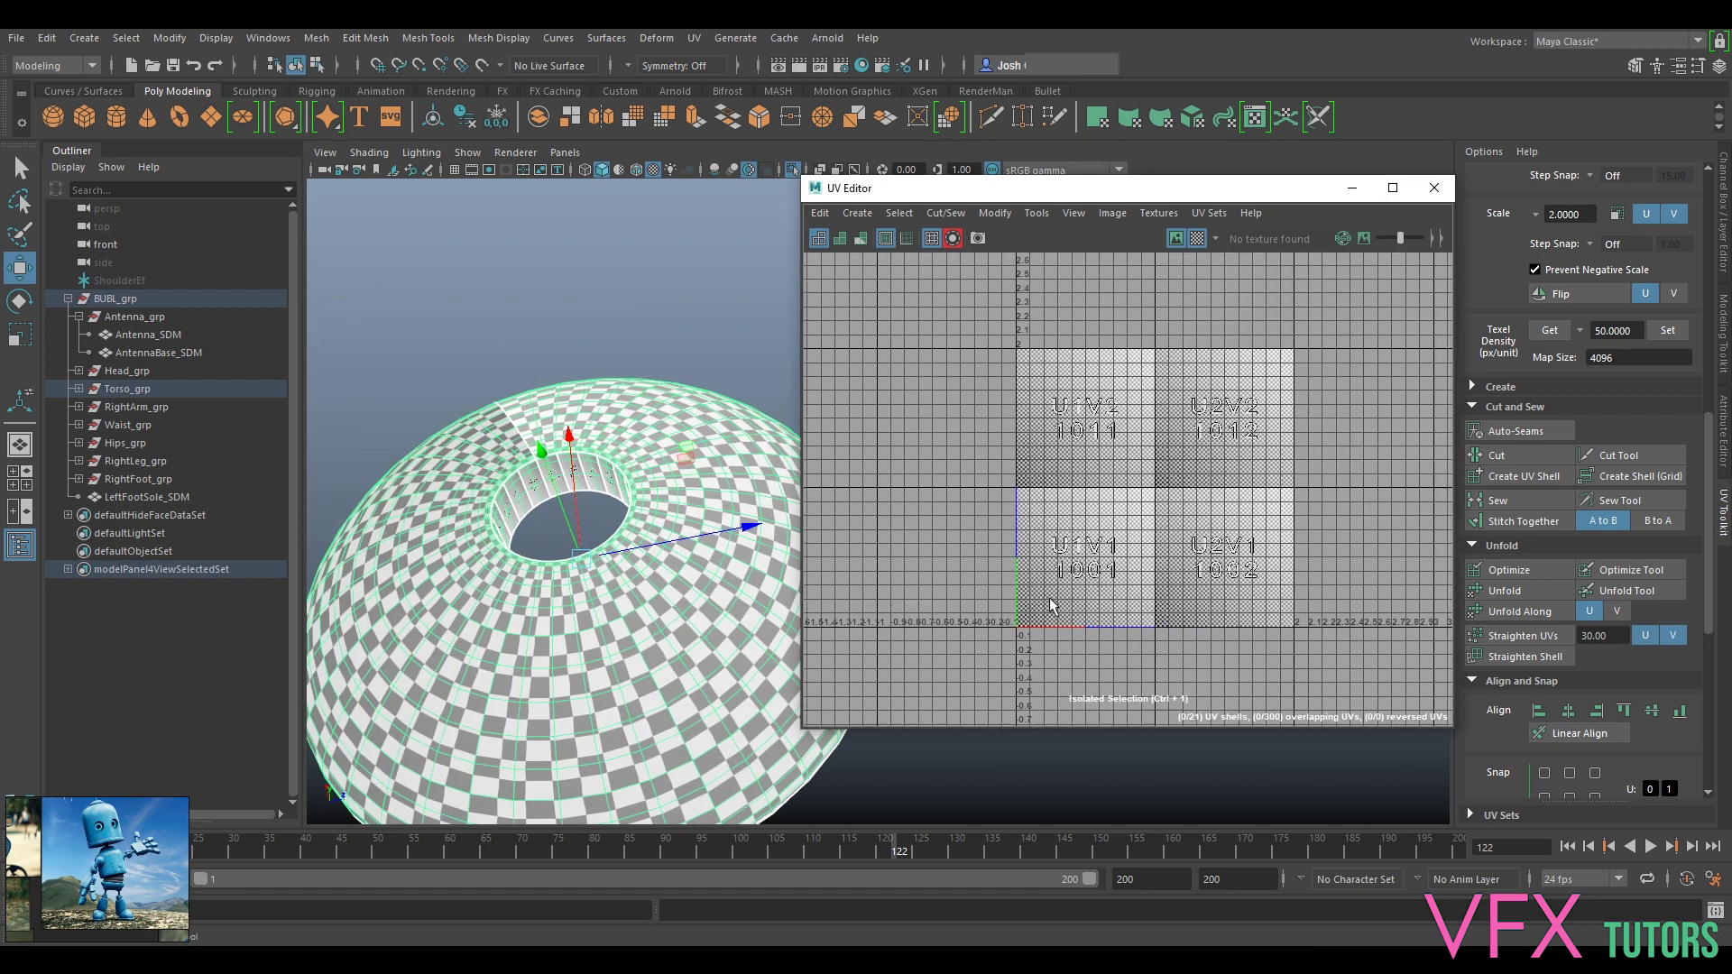
scroll(1102, 541, "up", 4)
right_click_drag(627, 445, 681, 420)
scroll(576, 482, "down", 5)
left_click_drag(582, 486, 645, 513, "alt")
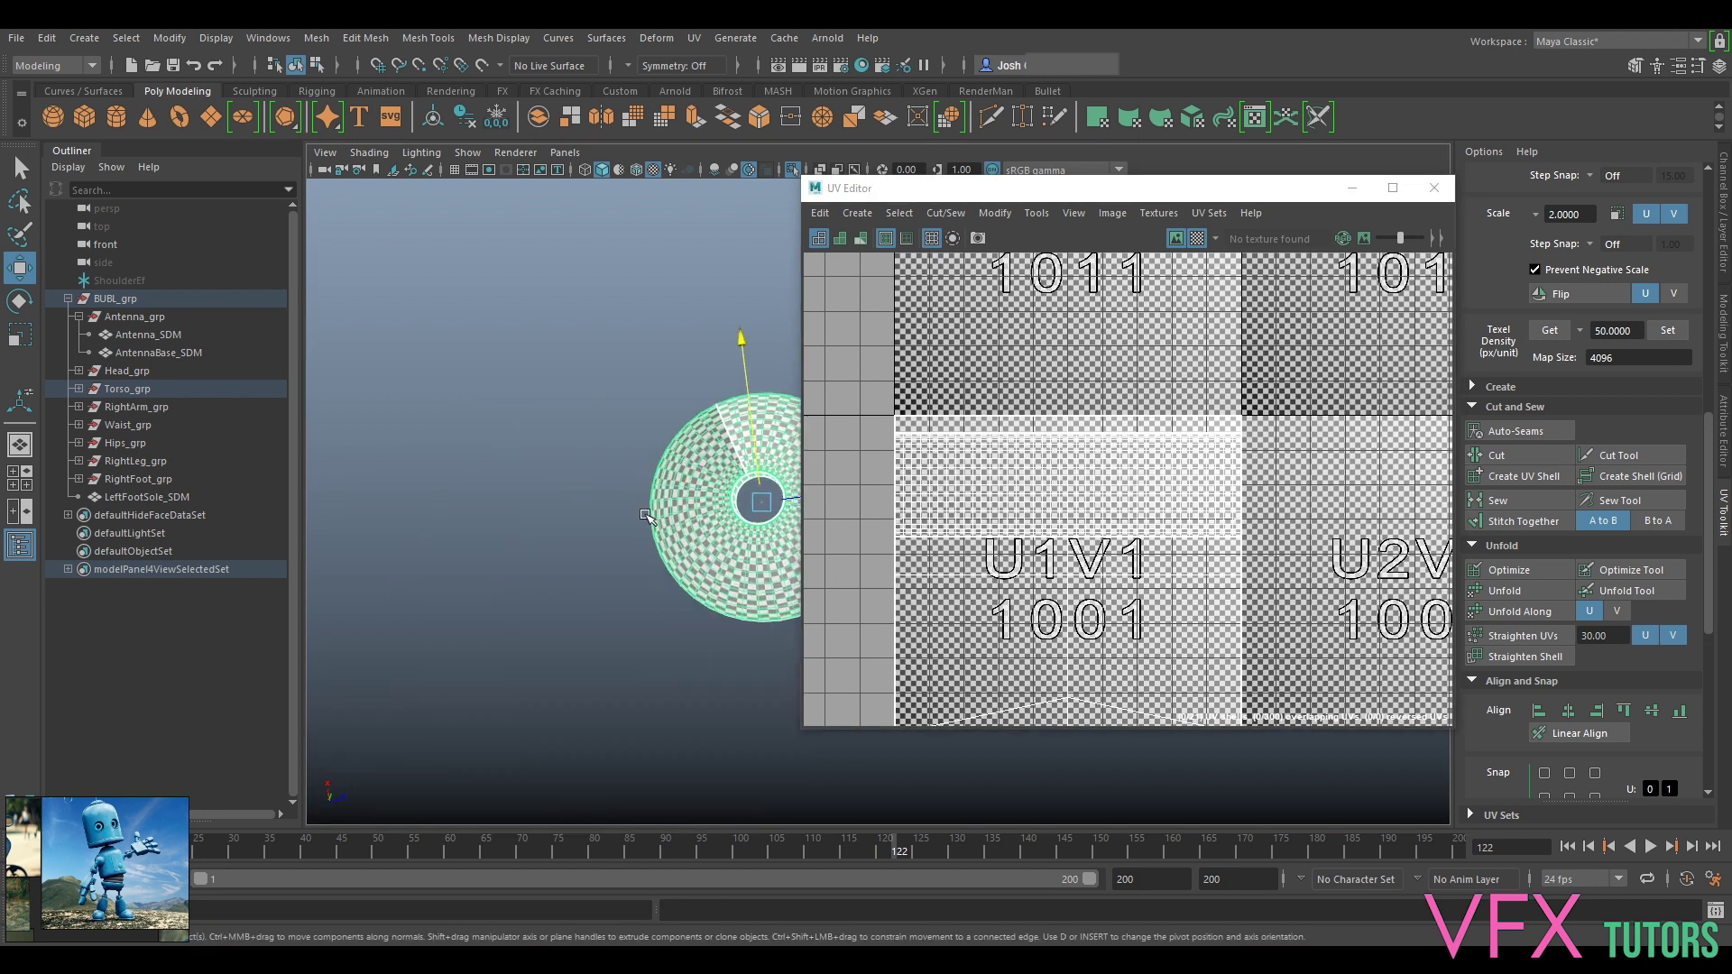
middle_click_drag(656, 523, 601, 596, "alt")
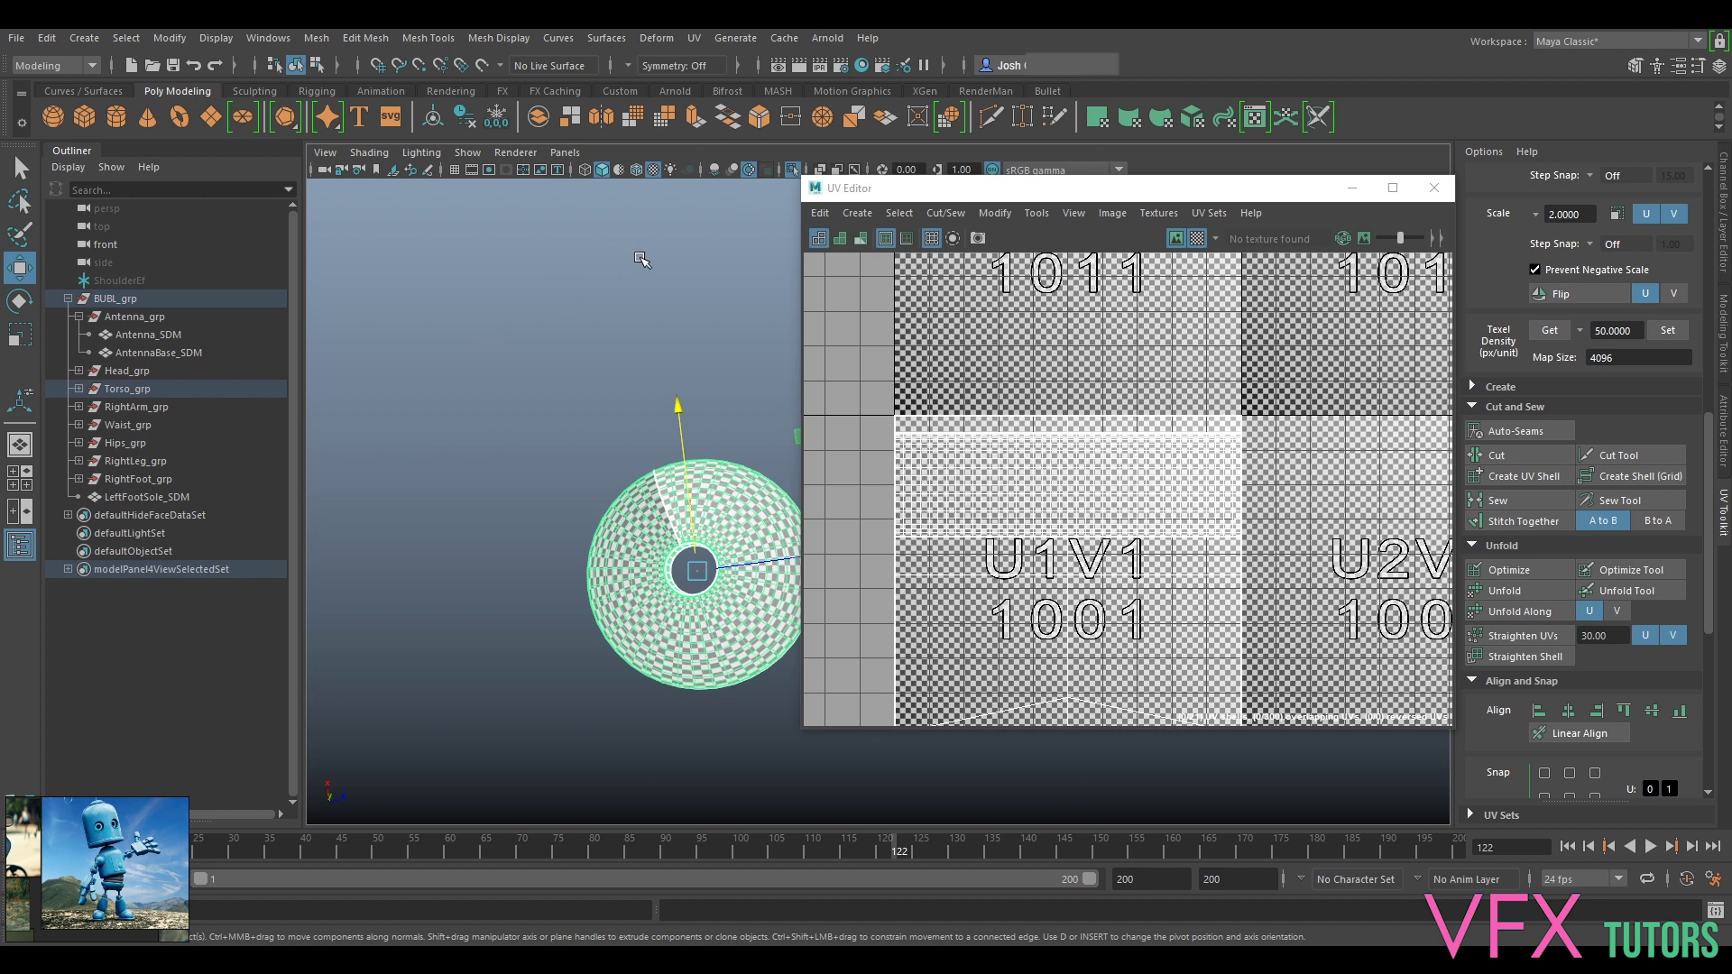
left_click(702, 42)
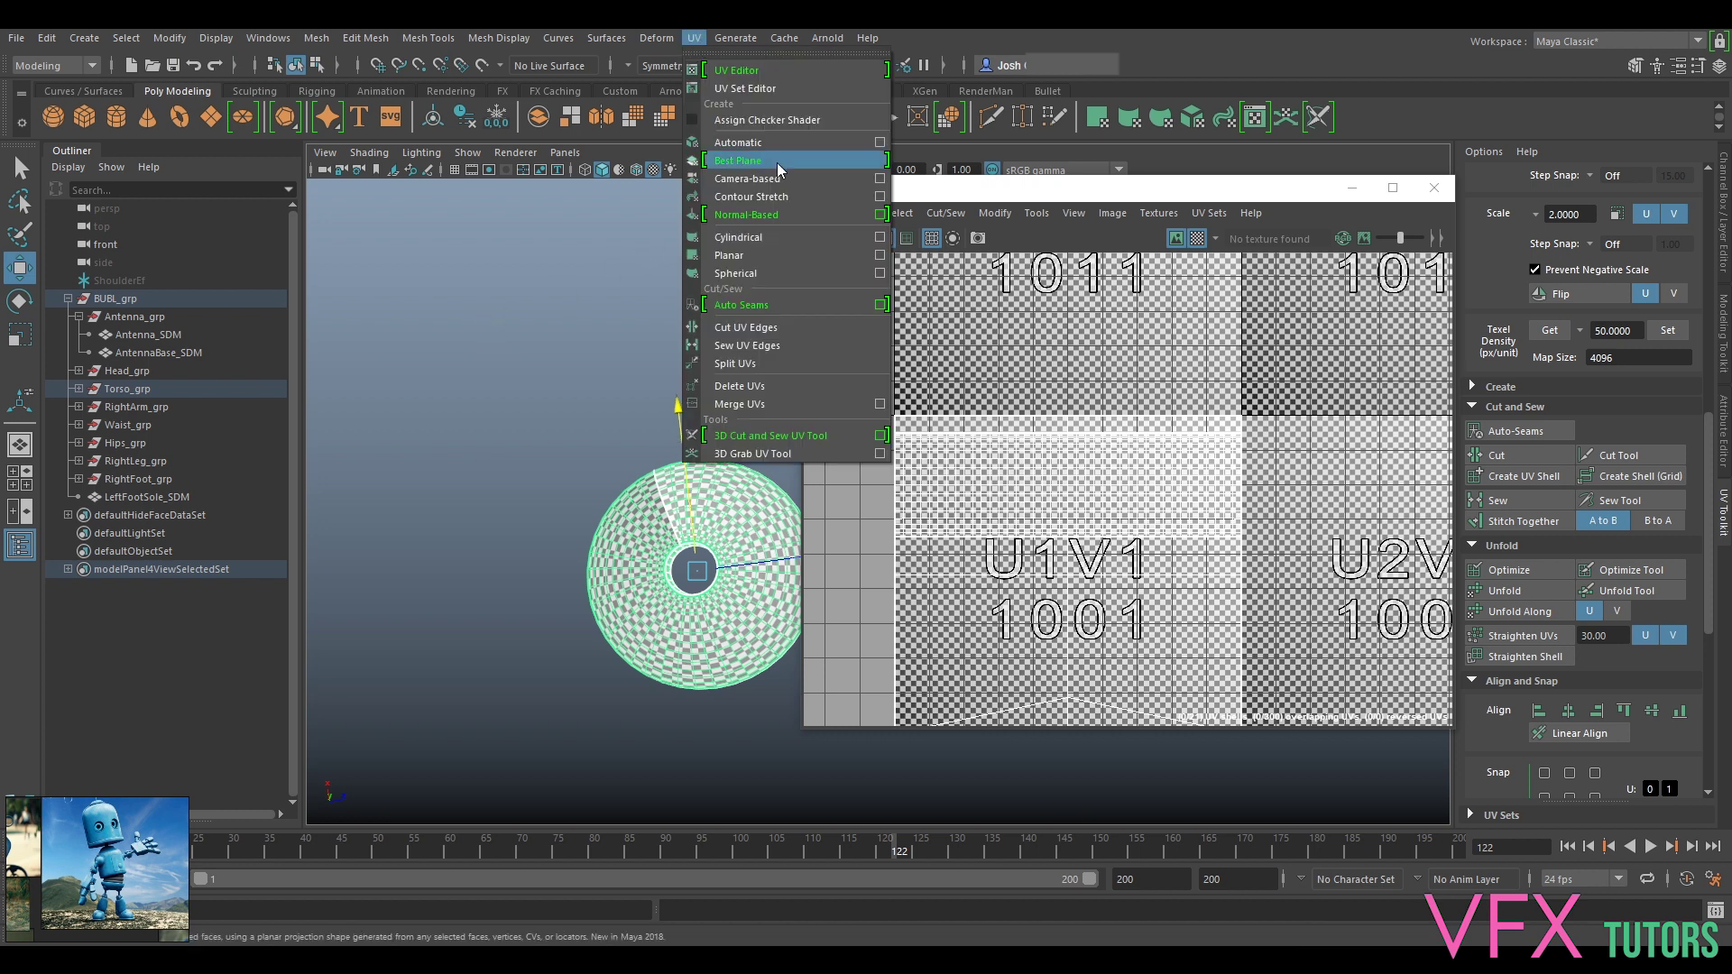
left_click(806, 387)
left_click(720, 516)
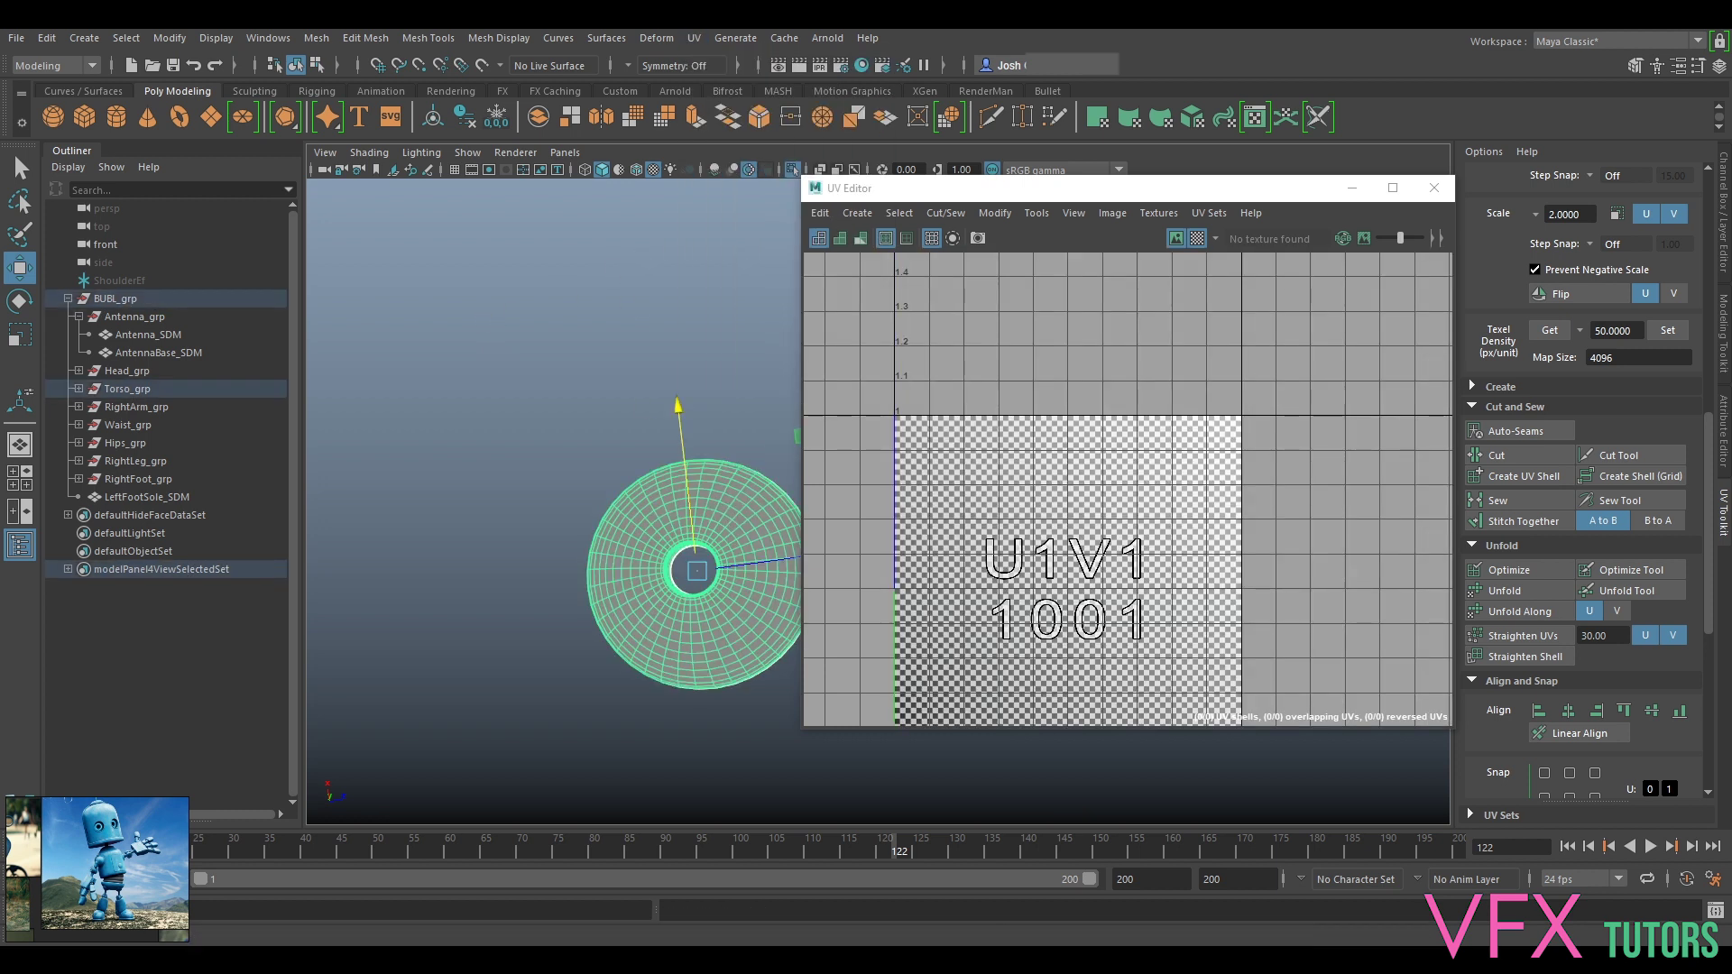
Step: Create a camera-based UV projection for the dome cap and unfold its UV shell
left_click(695, 39)
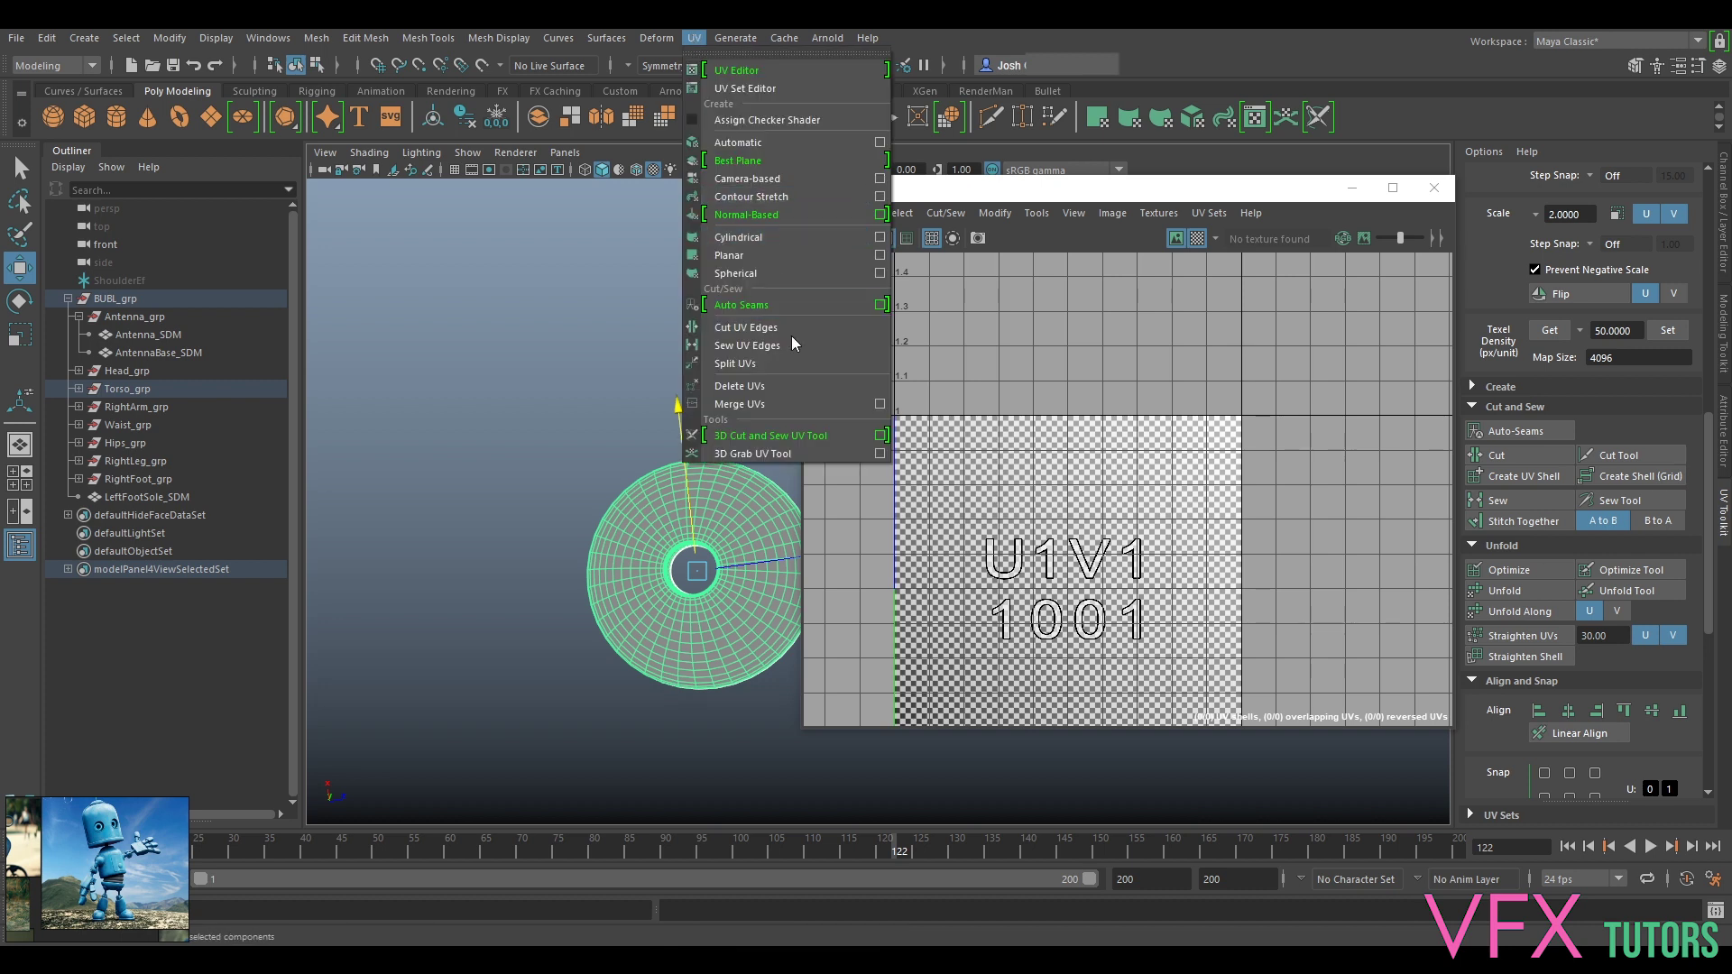
left_click(784, 179)
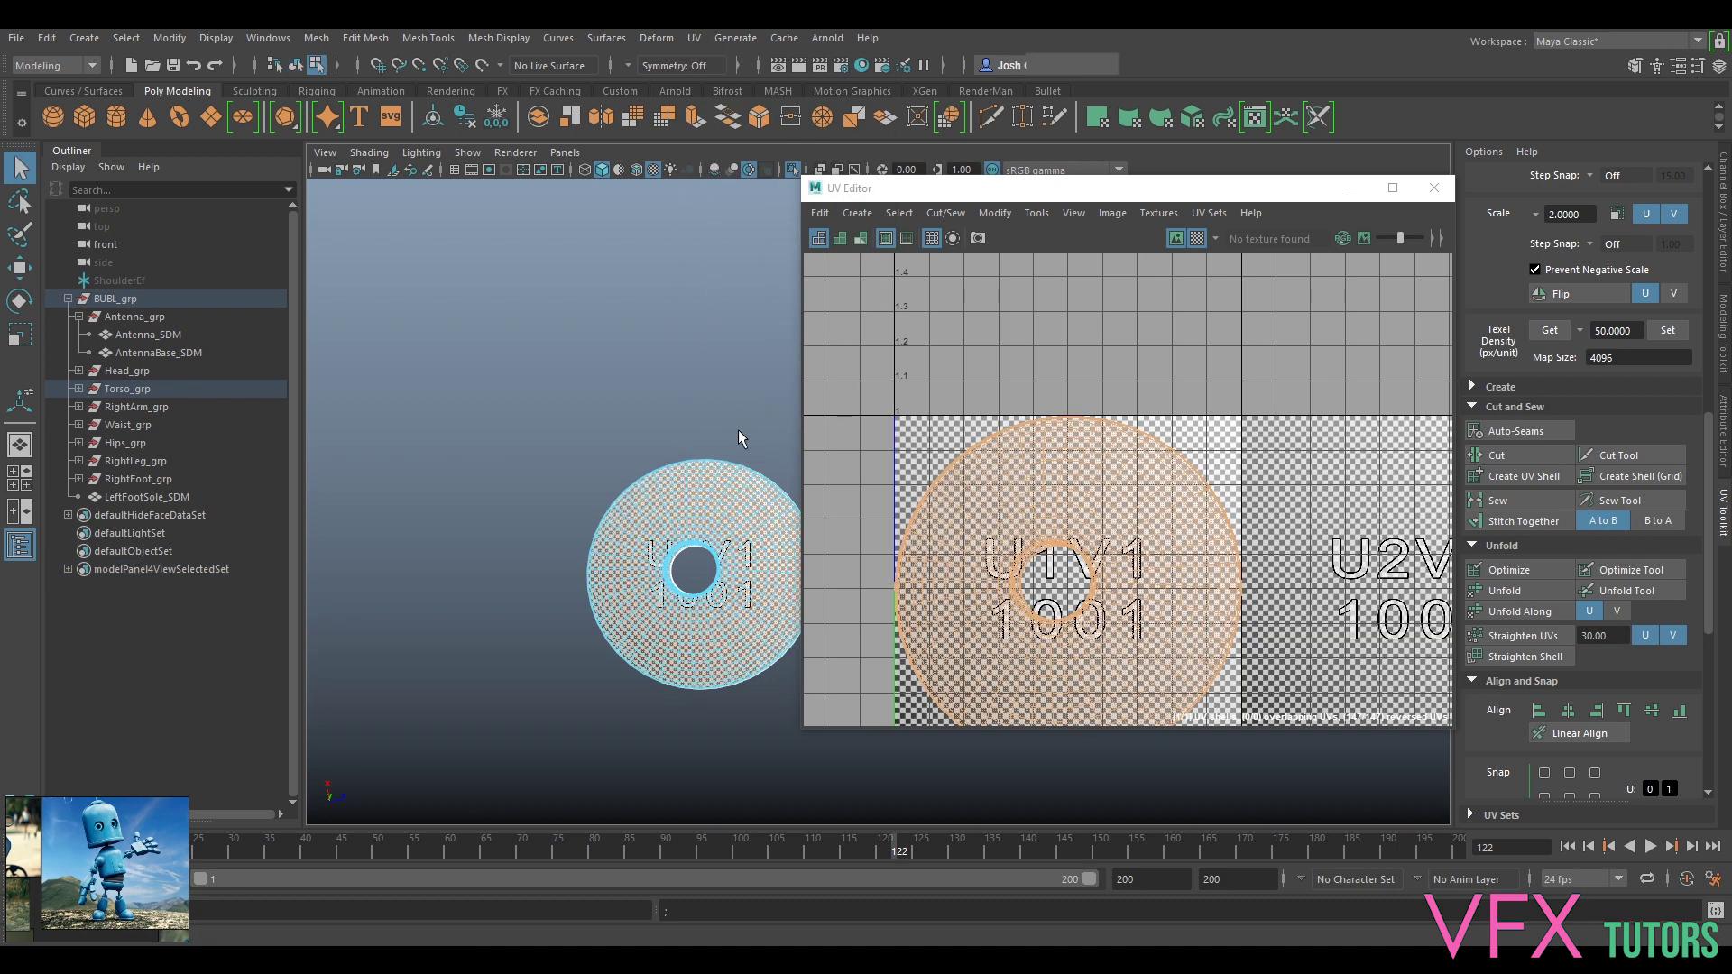
right_click_drag(1221, 575, 1147, 533)
left_click(1147, 533)
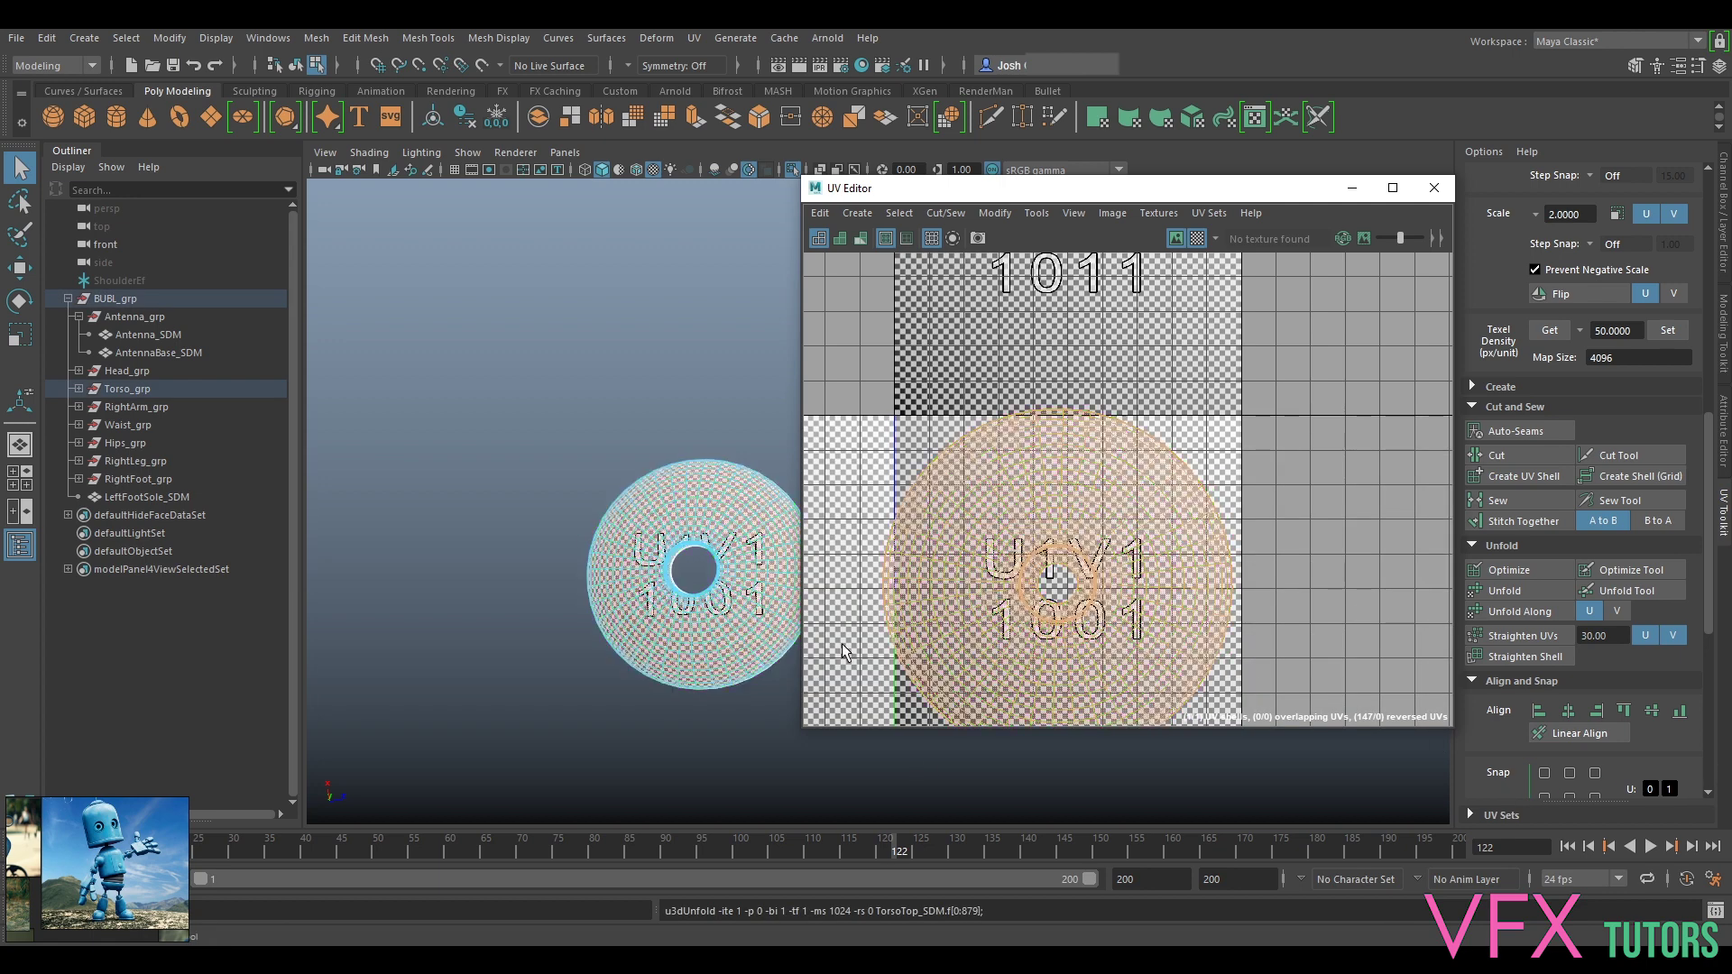
Step: Check the checker pattern around the dome cap's hole, then set its texel density to 50 at map size 4096
scroll(577, 622, "up", 6)
middle_click_drag(447, 648, 737, 544, "alt")
left_click_drag(659, 540, 663, 433, "alt")
scroll(577, 561, "up", 3)
middle_click_drag(555, 586, 650, 514, "alt")
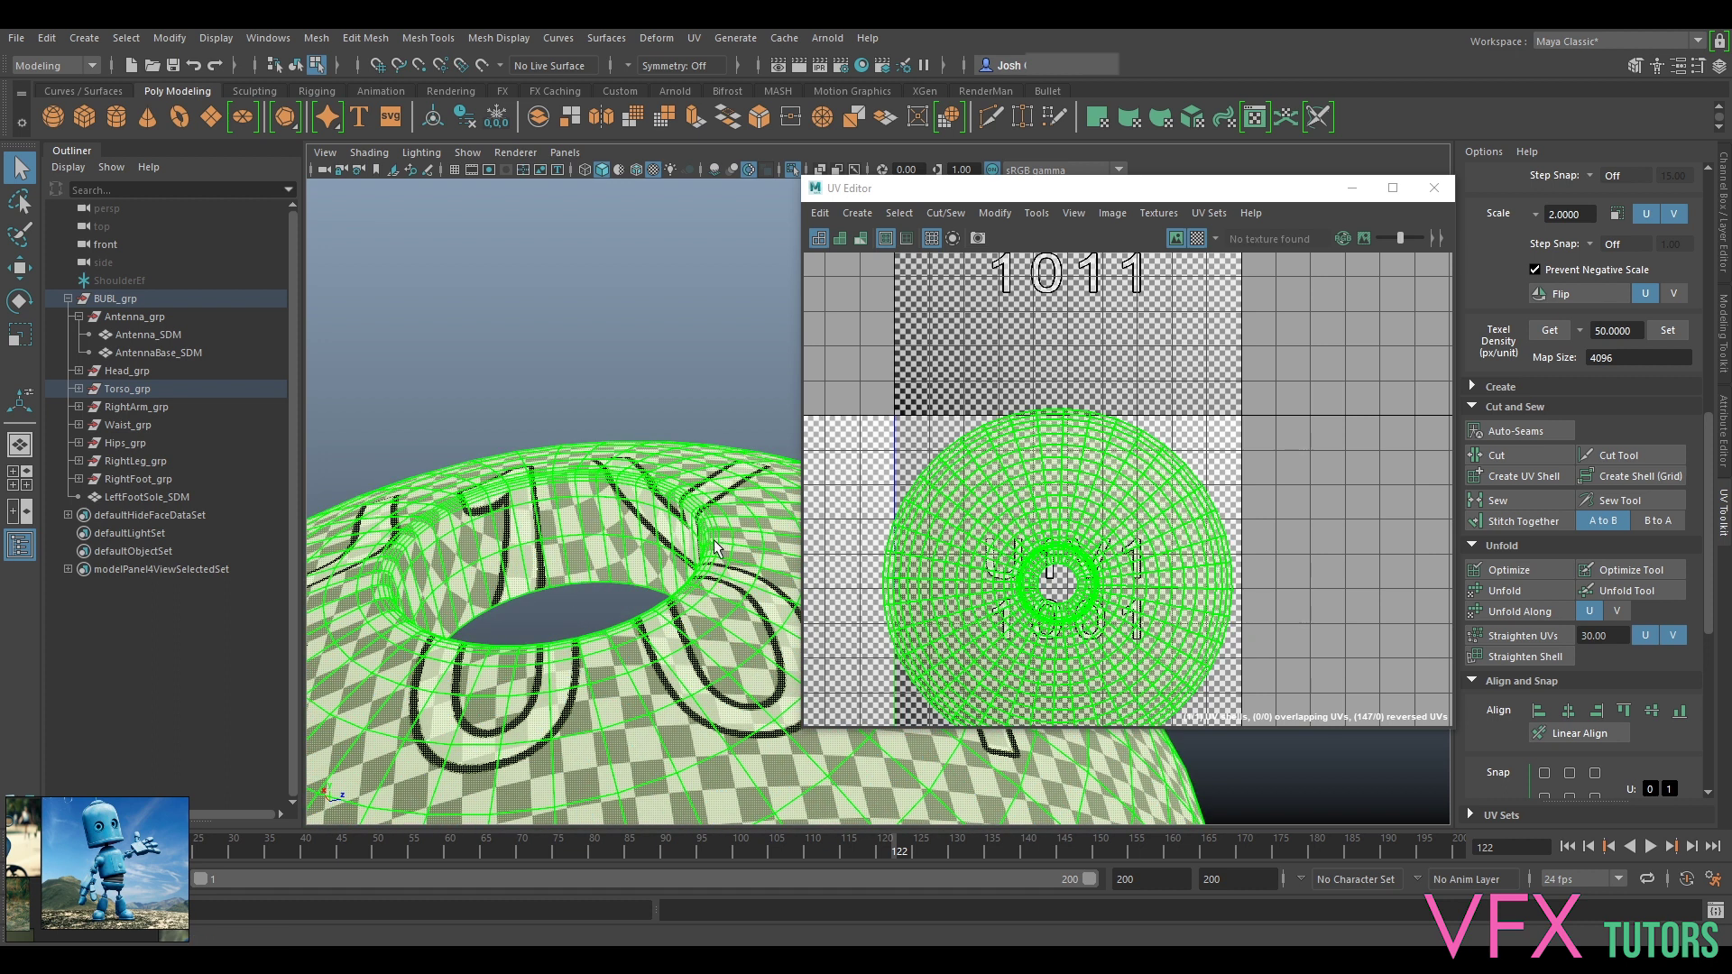
scroll(712, 532, "up", 4)
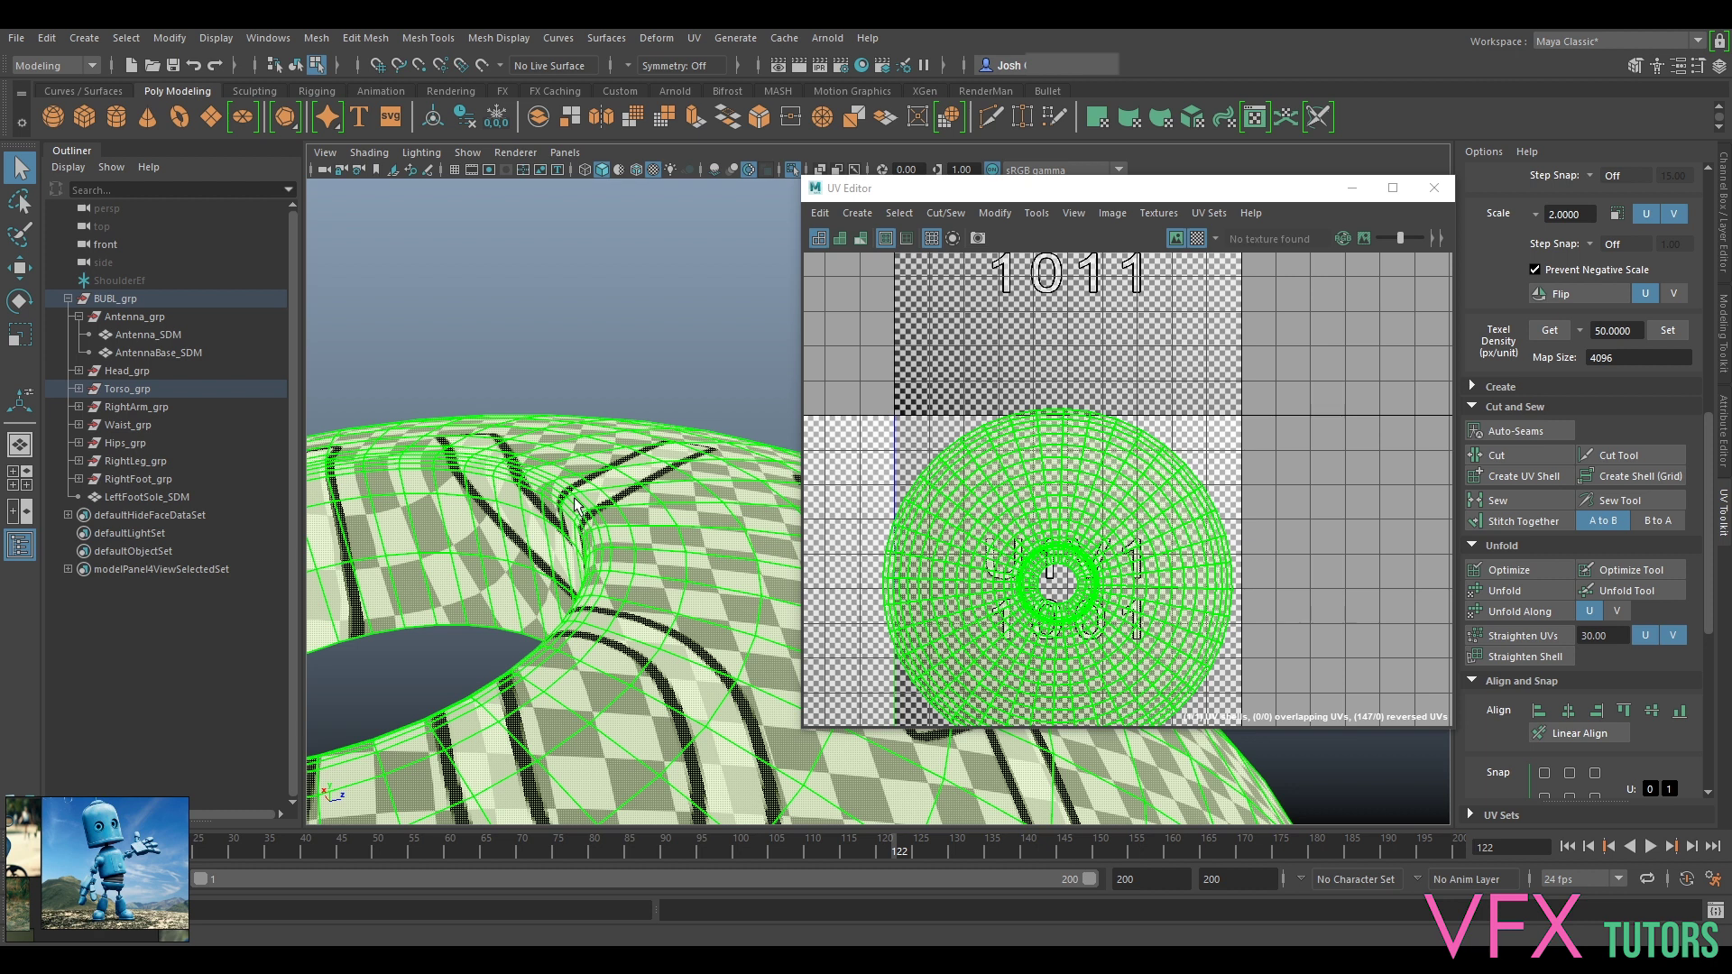
left_click(1675, 334)
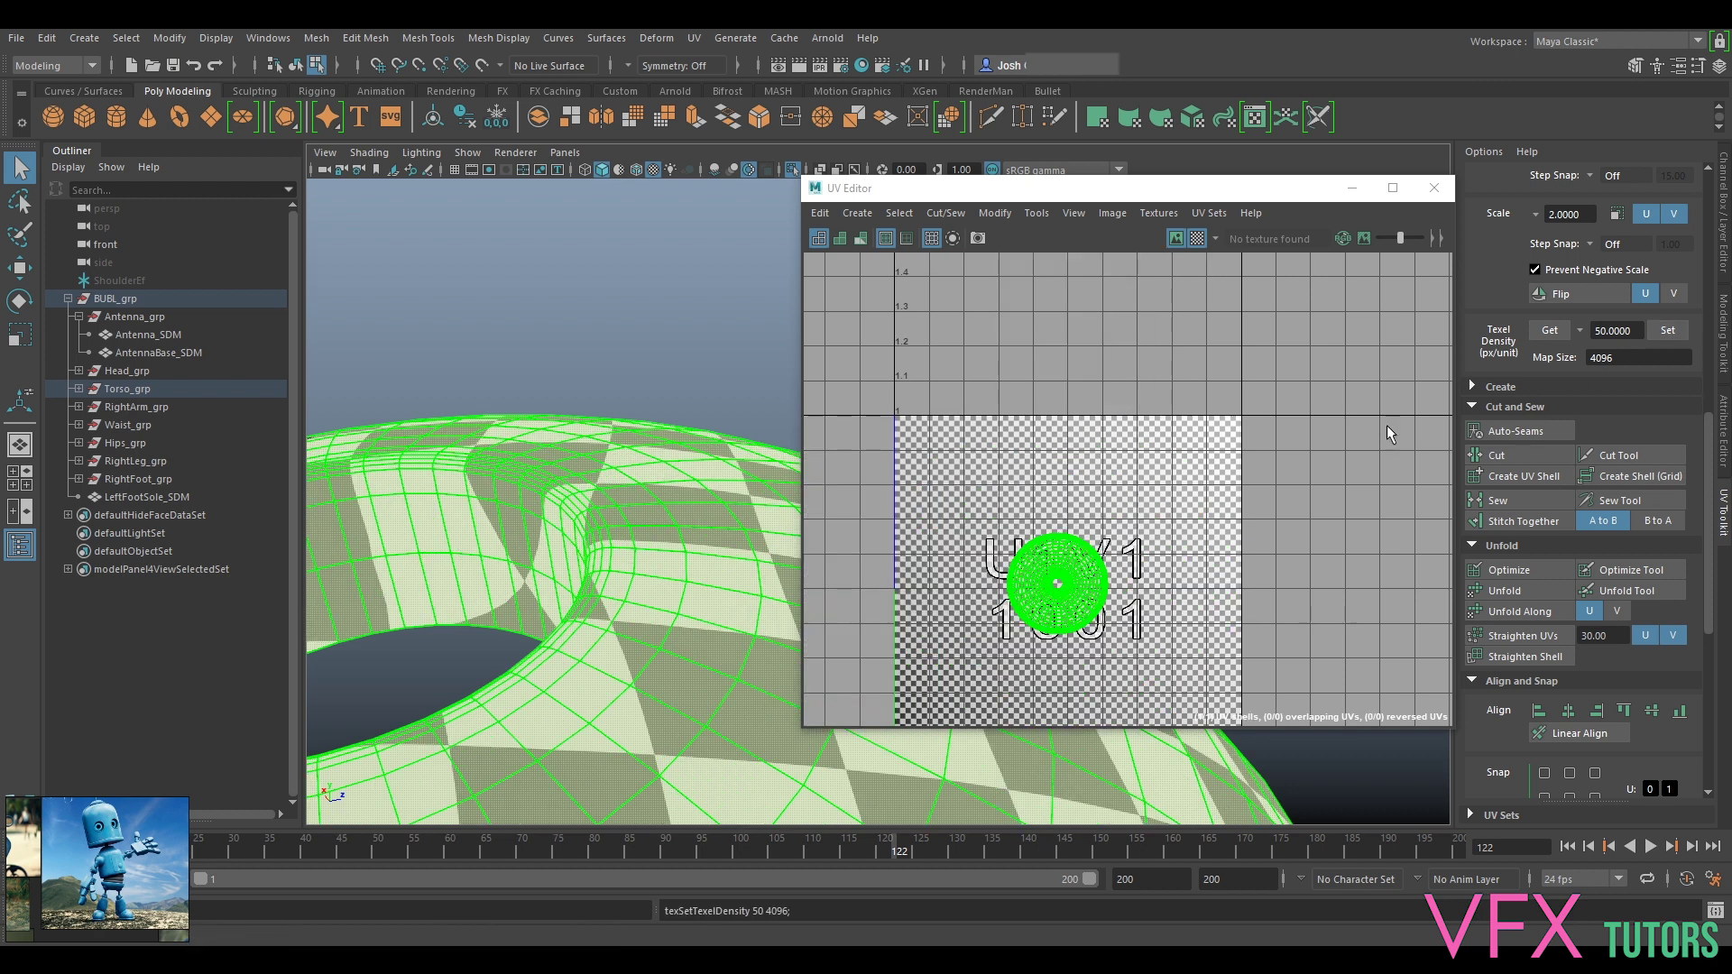
Step: Move the dome cap's UV shell out of the 0–1 tile into the tile directly below it
scroll(1168, 490, "down", 5)
middle_click_drag(1207, 530, 1147, 411, "alt")
scroll(1158, 438, "down", 6)
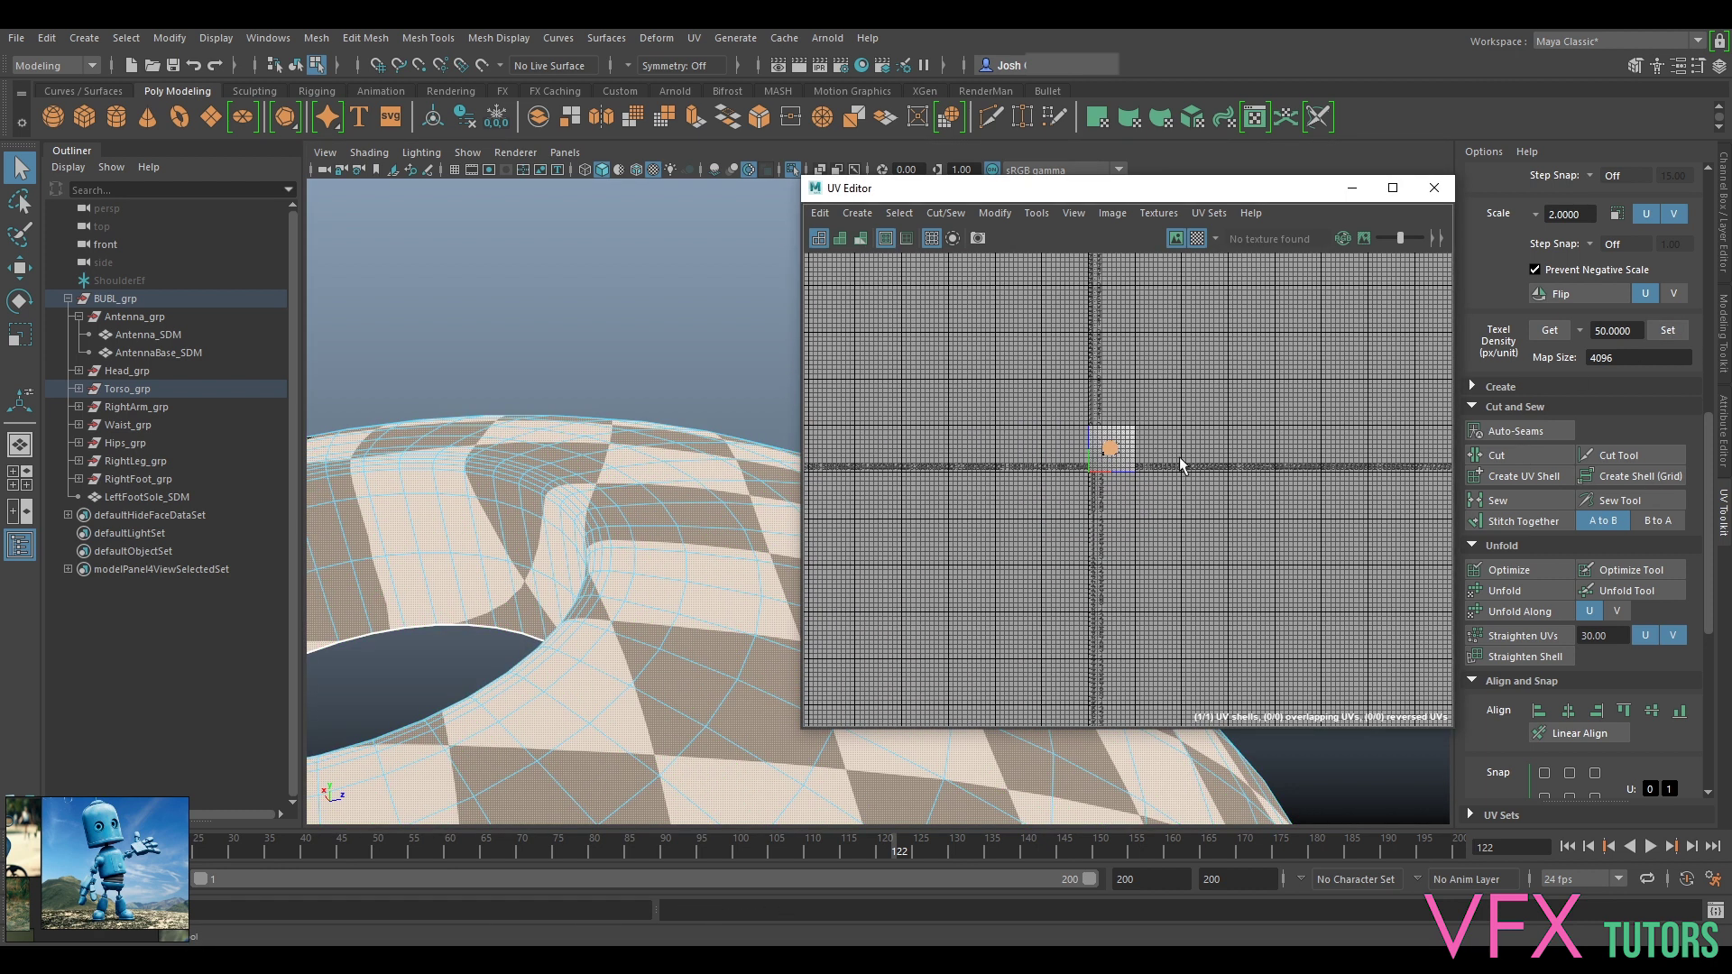
scroll(541, 547, "down", 4)
middle_click_drag(636, 555, 501, 422, "alt")
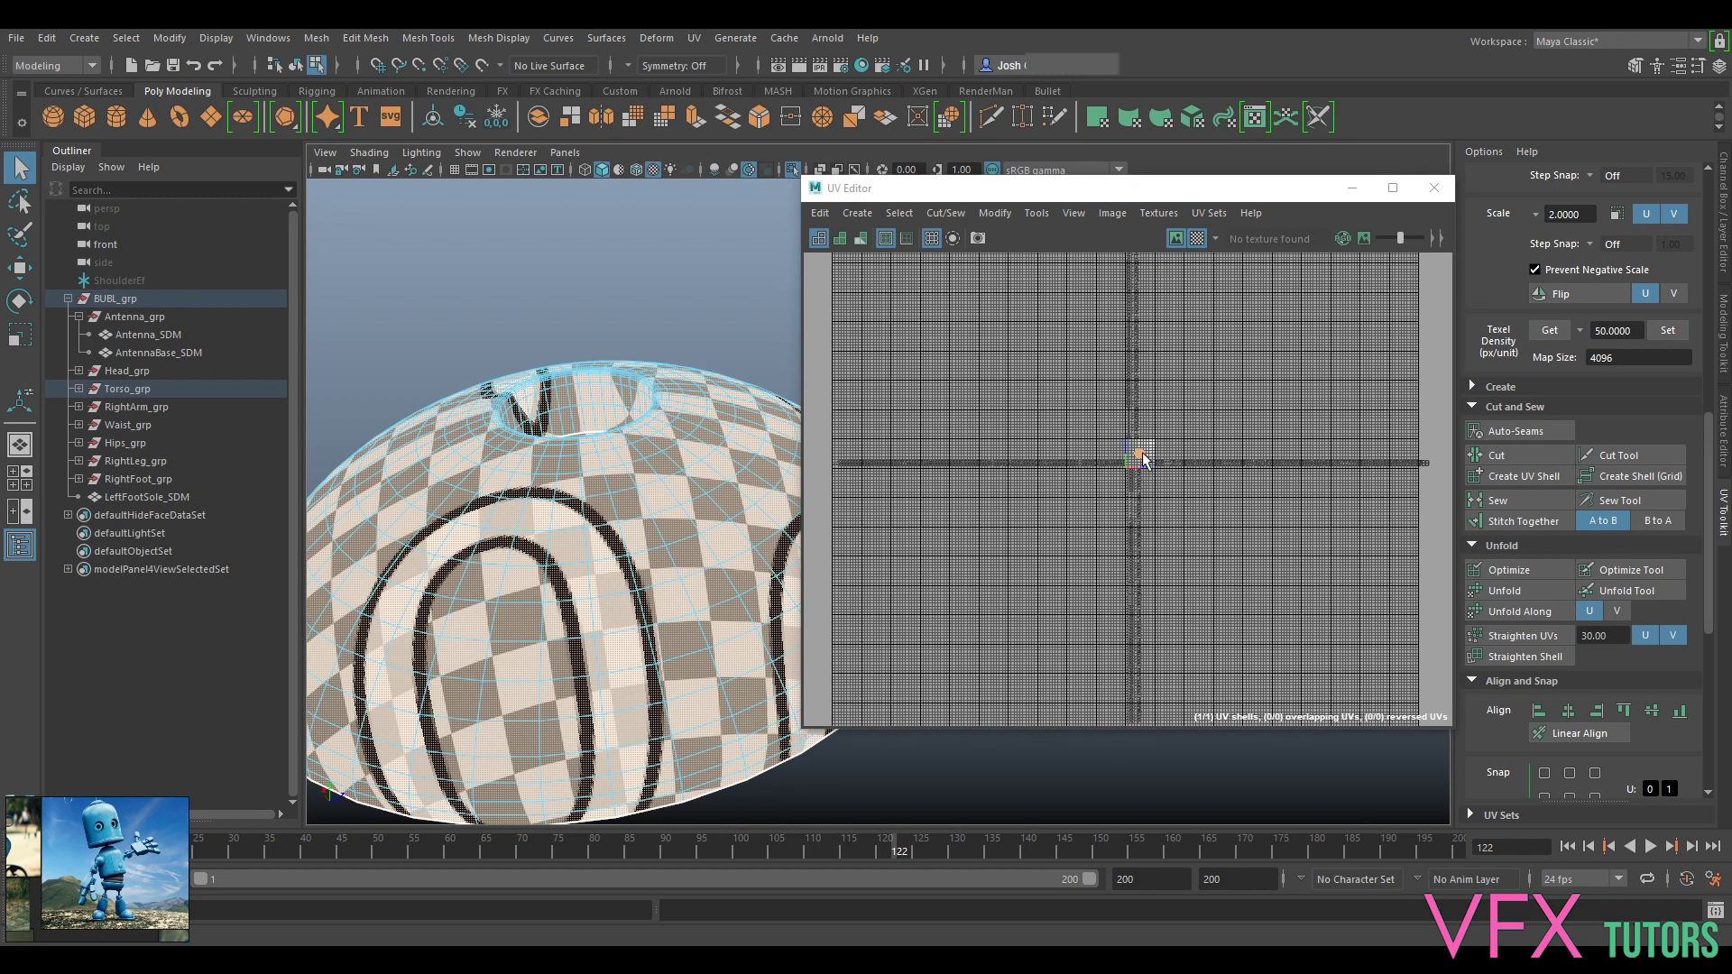
key("w")
mouse_move(1140, 453)
left_mouse_down()
mouse_move(1168, 455)
mouse_move(1160, 475)
left_mouse_up()
scroll(1150, 480, "up", 5)
middle_click_drag(1126, 459, 1180, 494, "alt")
left_click_drag(1246, 490, 1166, 490)
Step: Assign the coloured checker material to the dome cap in object mode, deselect it and bring the rest of the robot back into view
scroll(665, 485, "down", 5)
middle_click_drag(706, 496, 596, 492, "alt")
scroll(595, 494, "up", 3)
right_click_drag(582, 444, 685, 412)
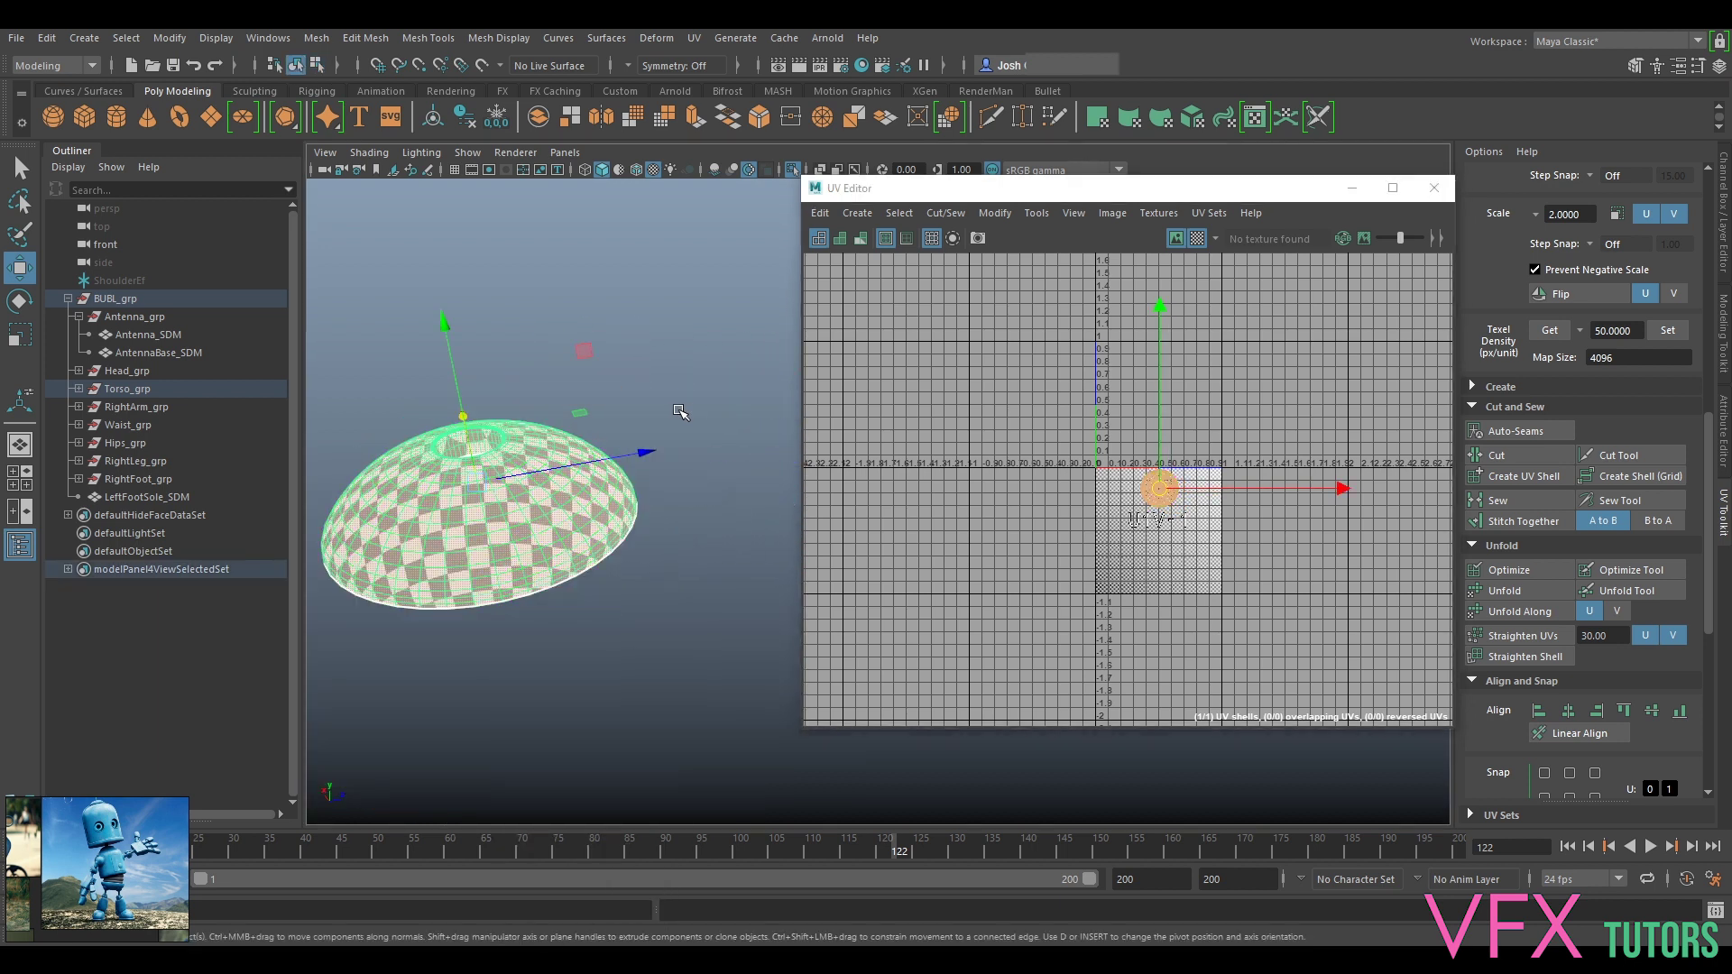
right_click_drag(600, 546, 743, 893)
left_click(670, 689)
key("ctrl+1")
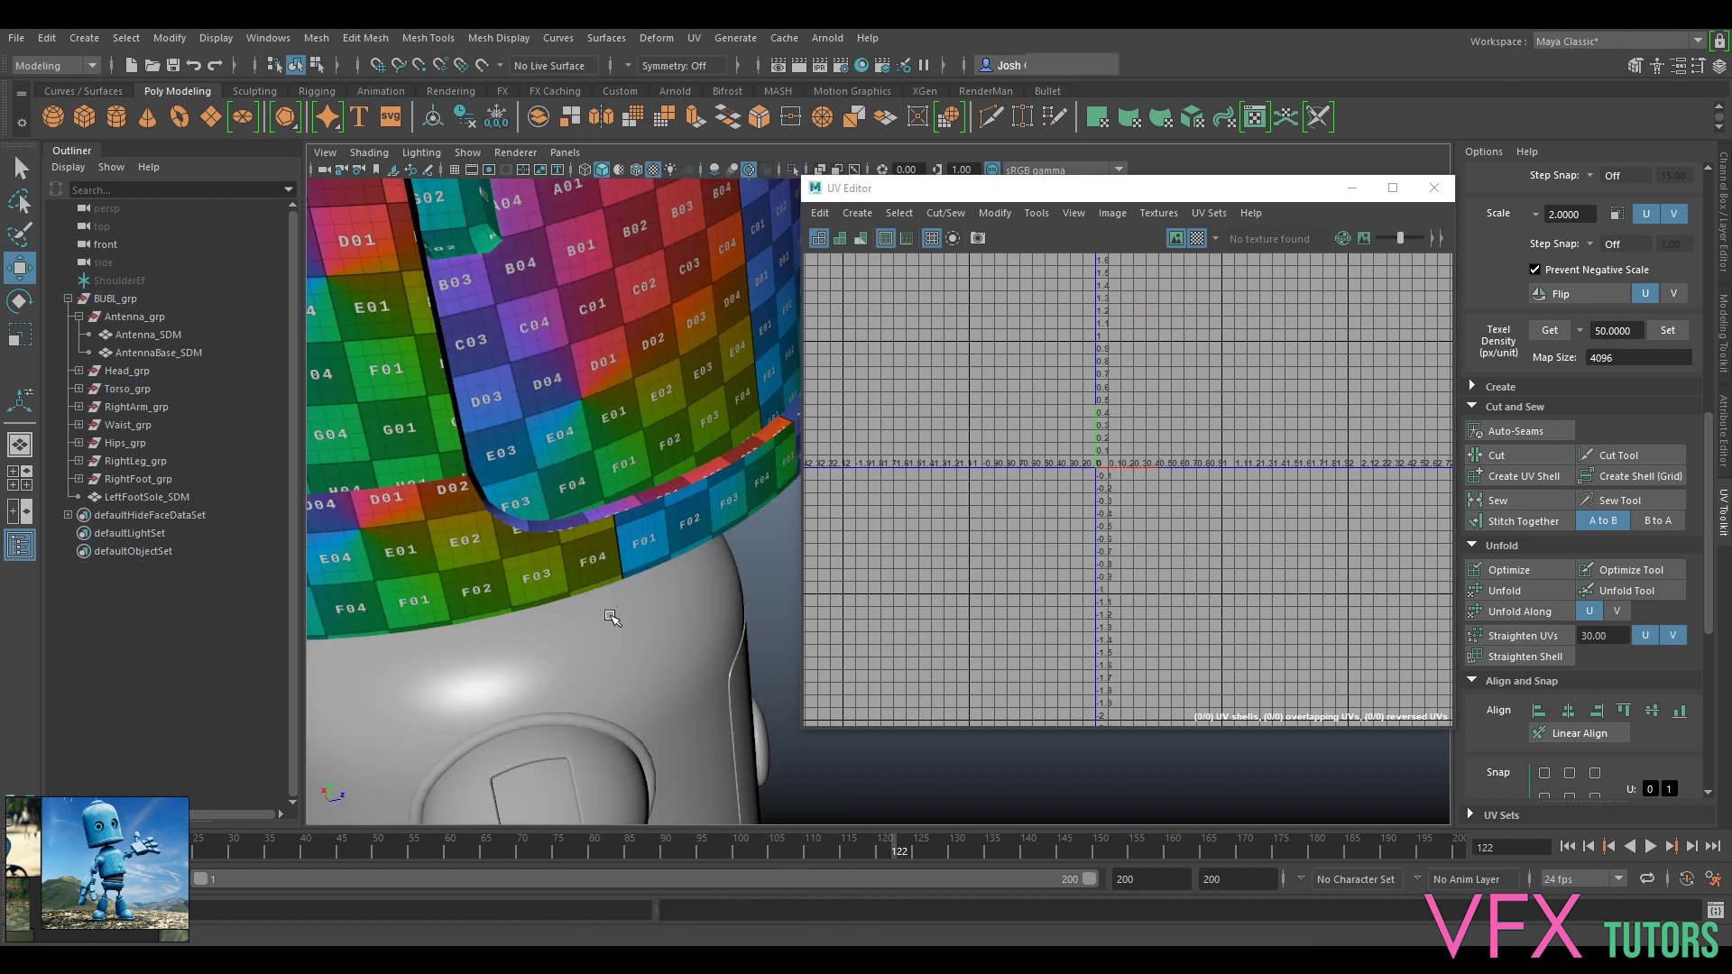
Step: Select the main torso shell with the front window opening and isolate it in the viewport
scroll(645, 623, "down", 3)
left_click_drag(666, 631, 519, 564, "alt")
scroll(425, 615, "up", 3)
middle_click_drag(721, 586, 622, 574, "alt")
scroll(623, 575, "up", 3)
left_click(539, 622)
middle_click_drag(539, 624, 673, 622, "alt")
scroll(779, 584, "down", 4)
left_click_drag(699, 595, 414, 615, "alt")
scroll(701, 564, "up", 3)
middle_click_drag(414, 614, 724, 488, "alt")
scroll(724, 488, "up", 3)
scroll(693, 490, "down", 5)
left_click_drag(693, 490, 541, 512, "alt")
key("ctrl+1")
Step: Delete the torso shell's existing UVs
left_click_drag(677, 634, 657, 638, "alt")
middle_click_drag(657, 638, 512, 520, "alt")
left_click_drag(696, 506, 514, 464, "alt")
left_click_drag(513, 293, 534, 376, "alt")
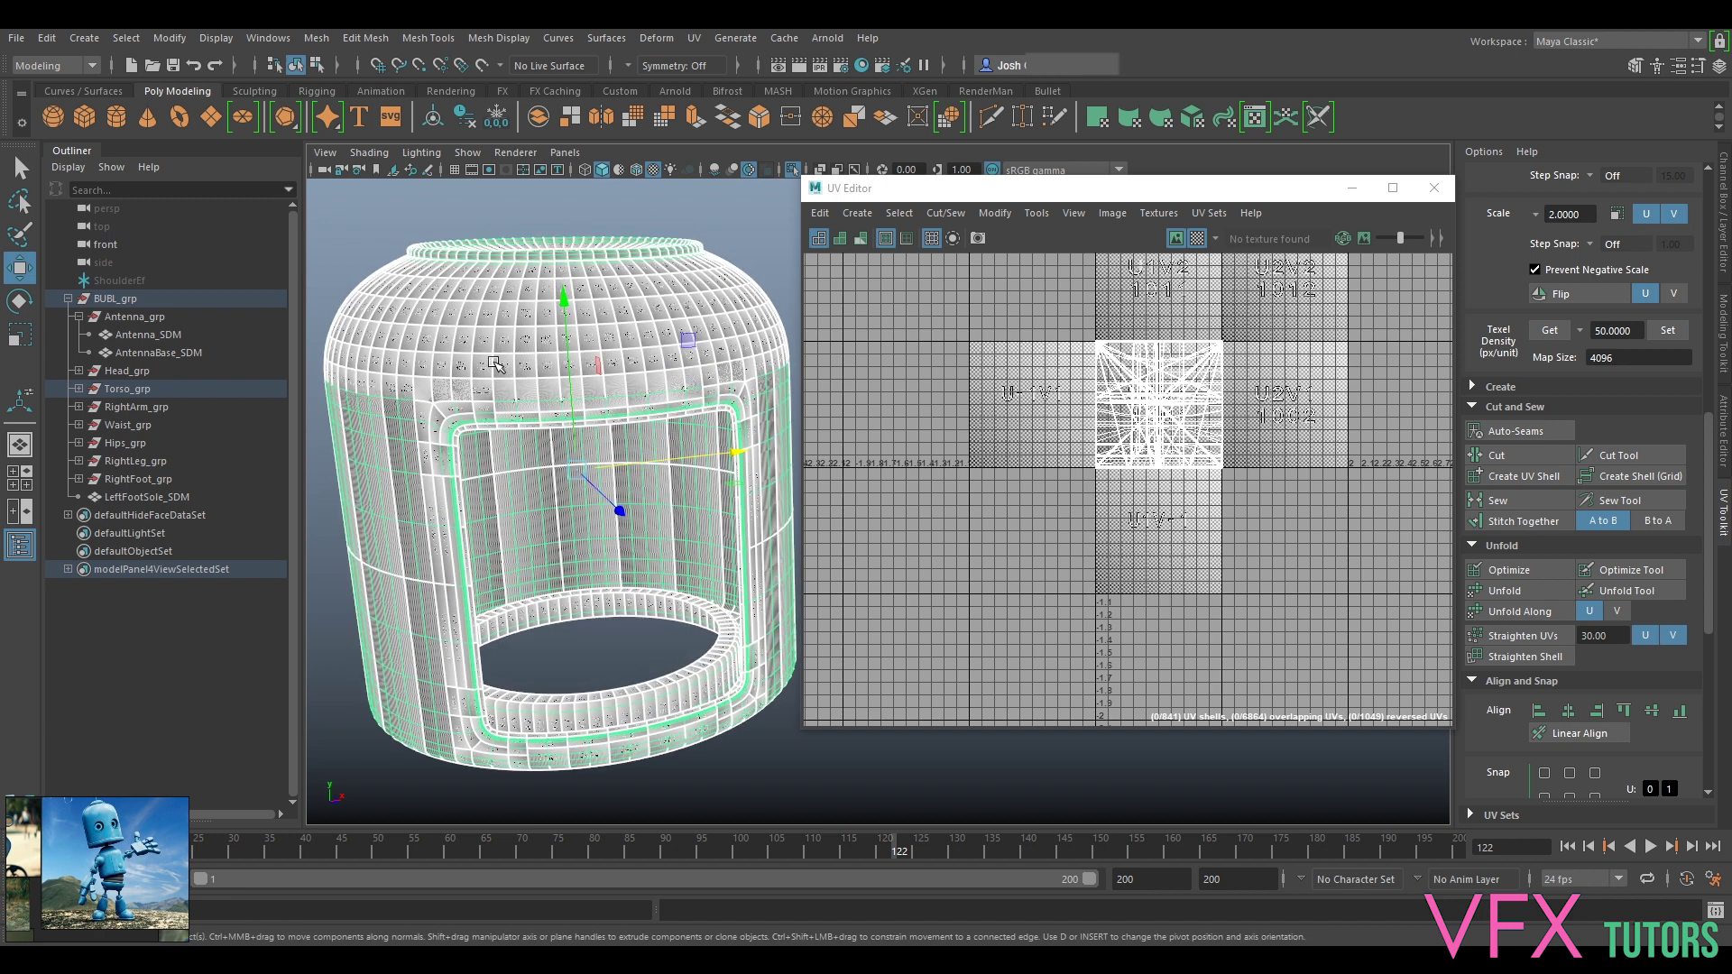
middle_click_drag(534, 375, 552, 436, "alt")
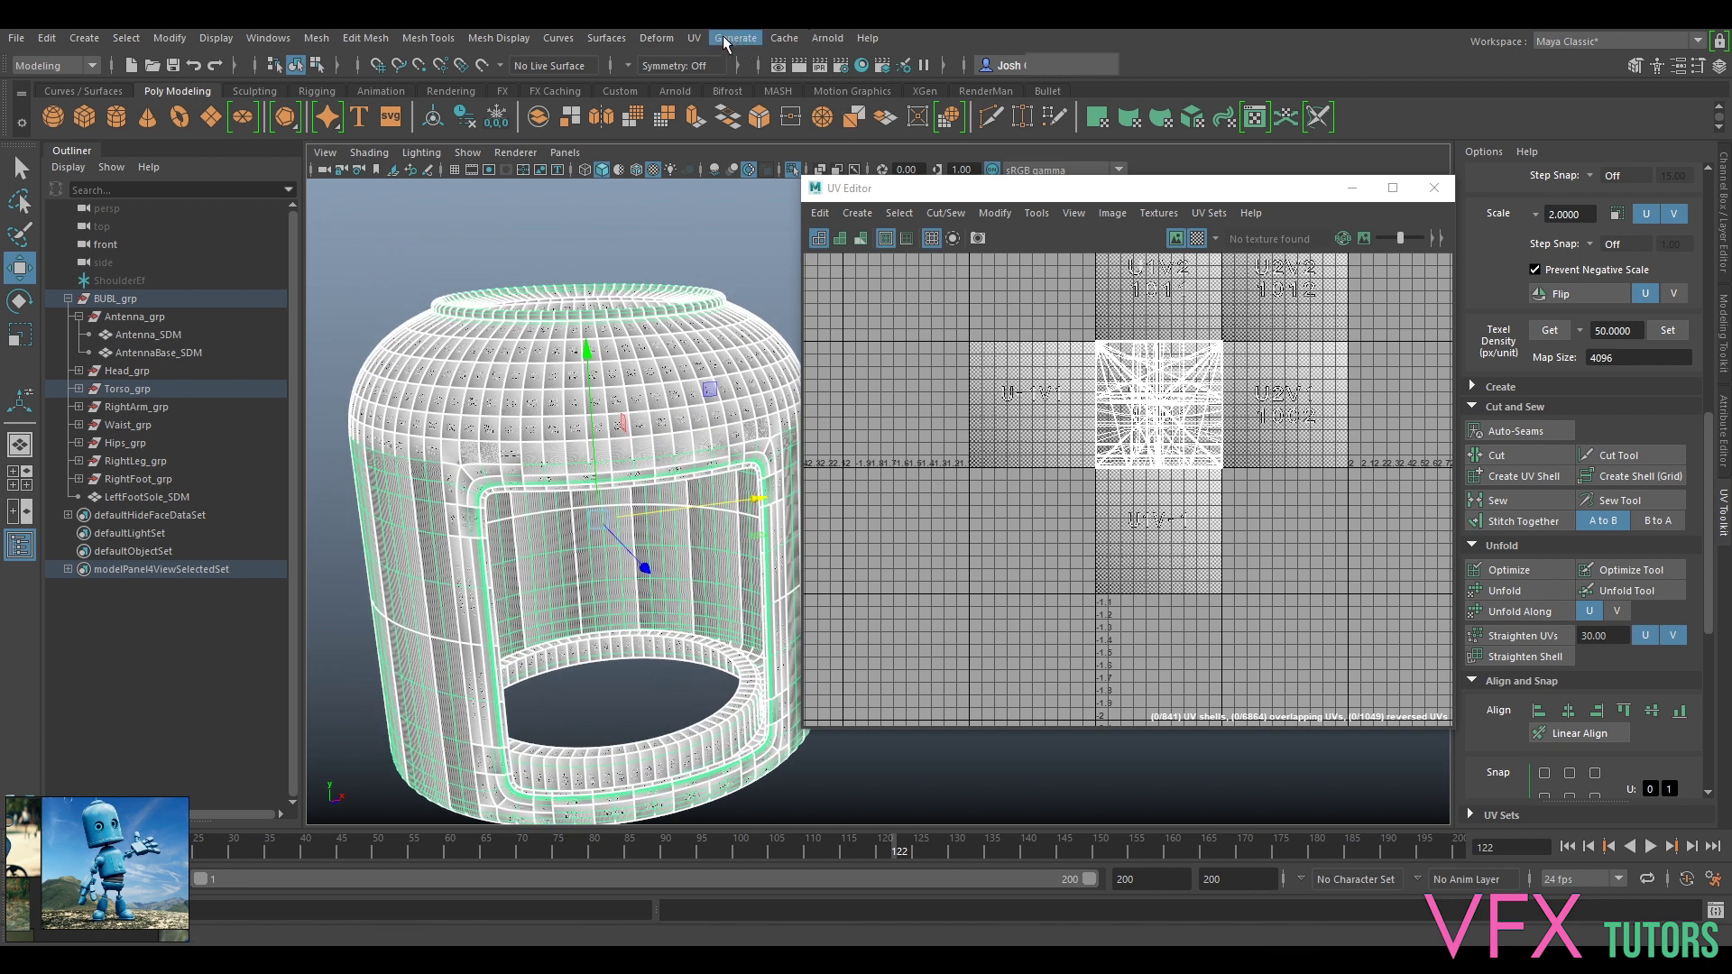
left_click(693, 38)
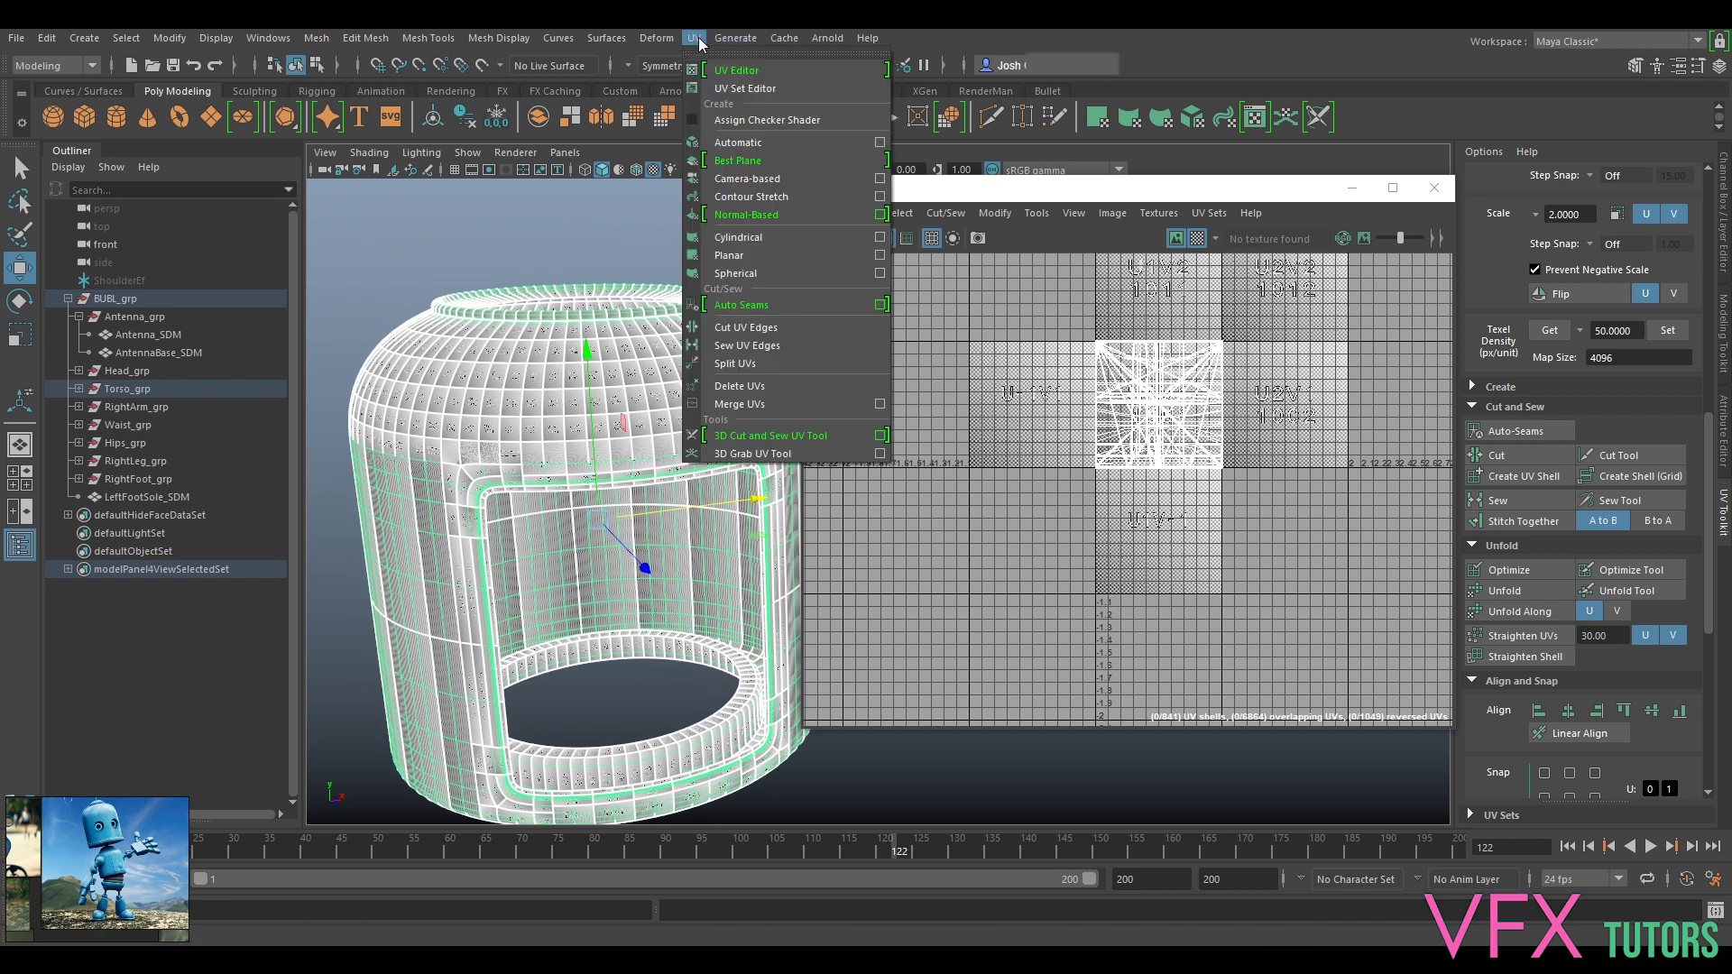
left_click(787, 364)
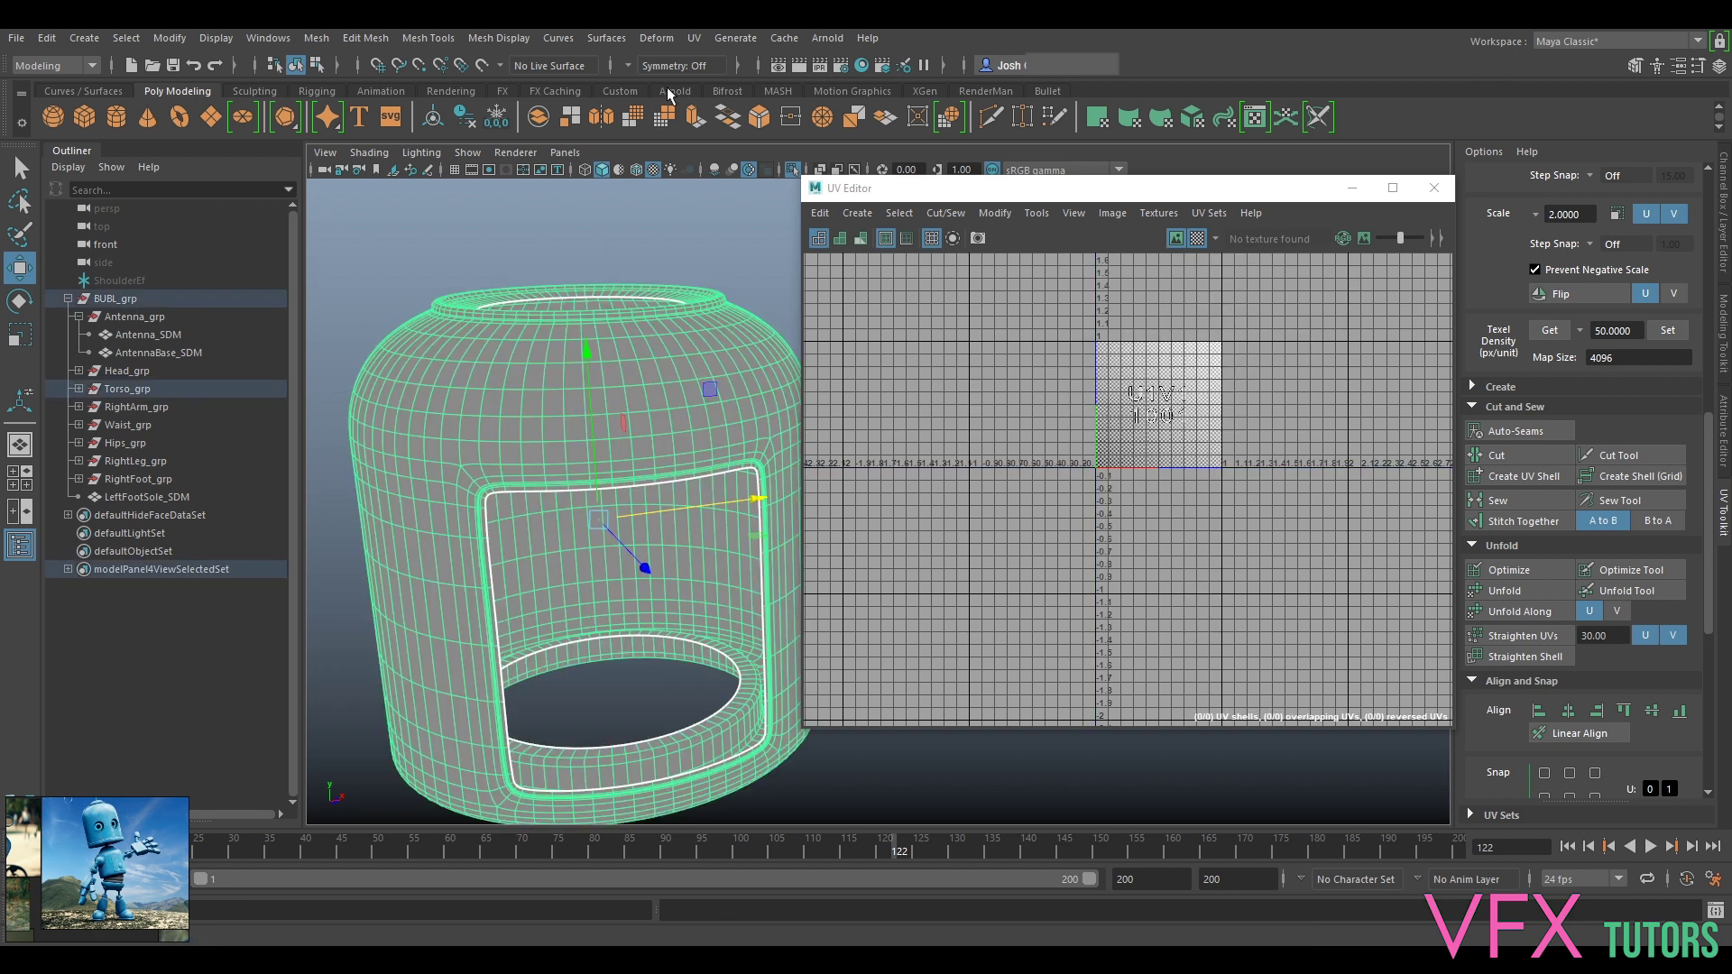
Step: Create a camera-based UV projection for the torso shell and switch to edge selection near the neck opening
left_click(696, 39)
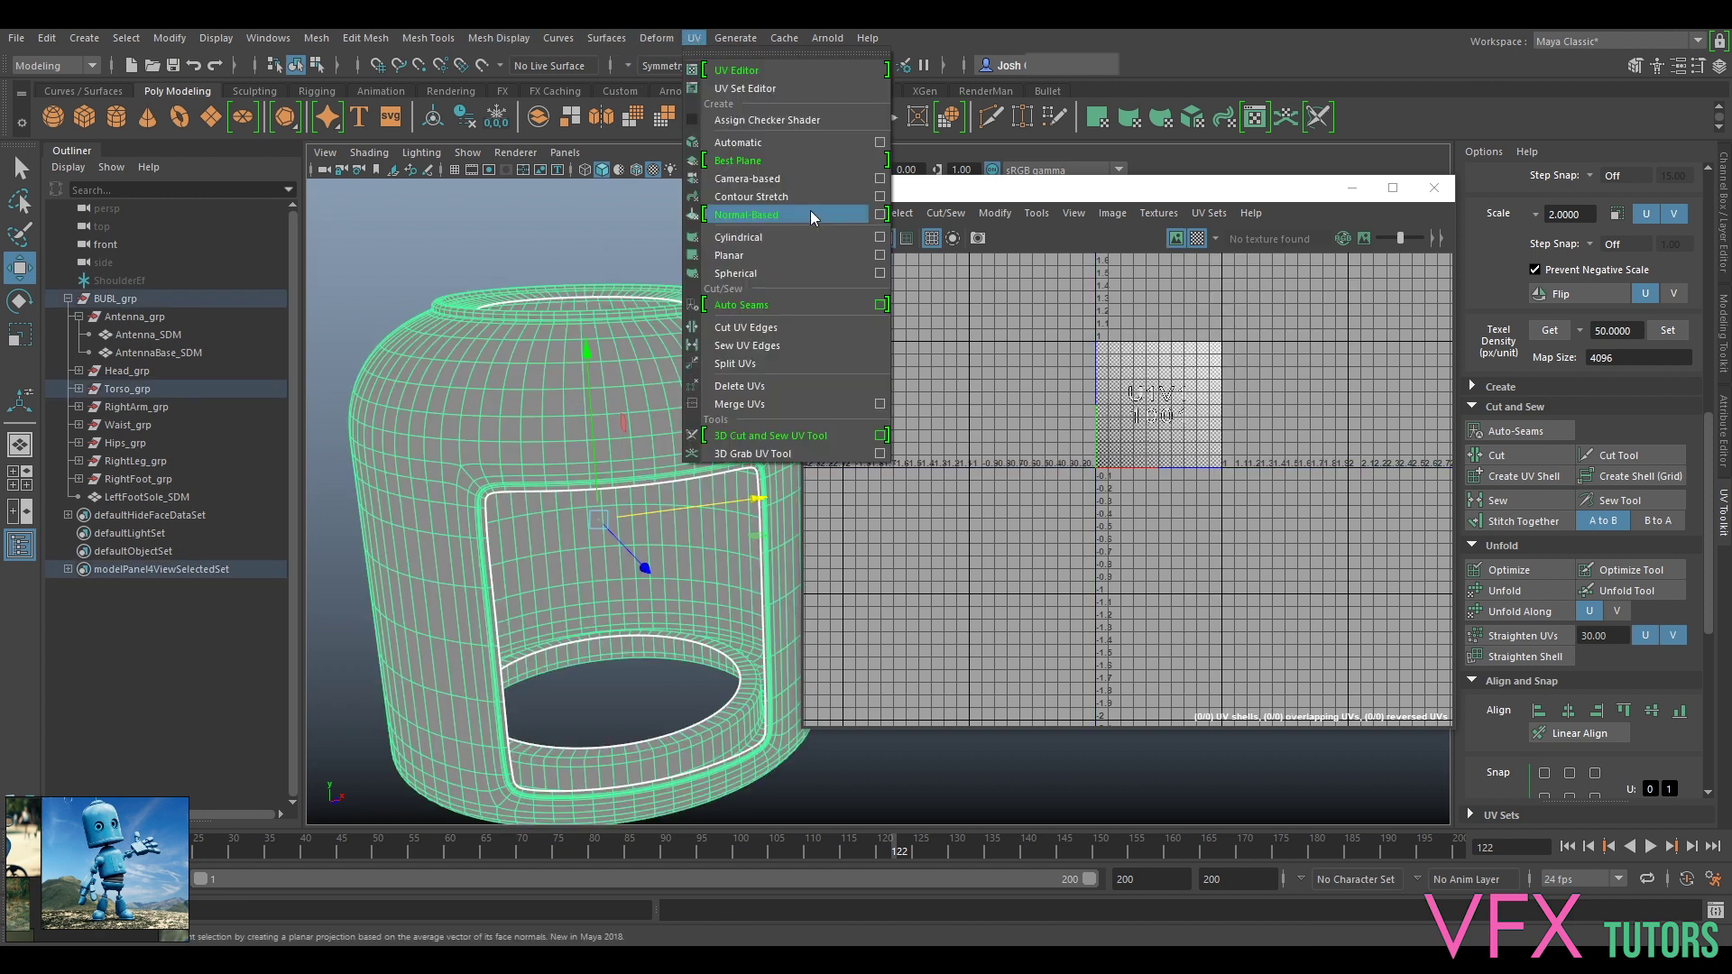
left_click(783, 180)
left_click_drag(530, 397, 591, 439, "alt")
scroll(539, 416, "up", 5)
right_click_drag(574, 417, 572, 376)
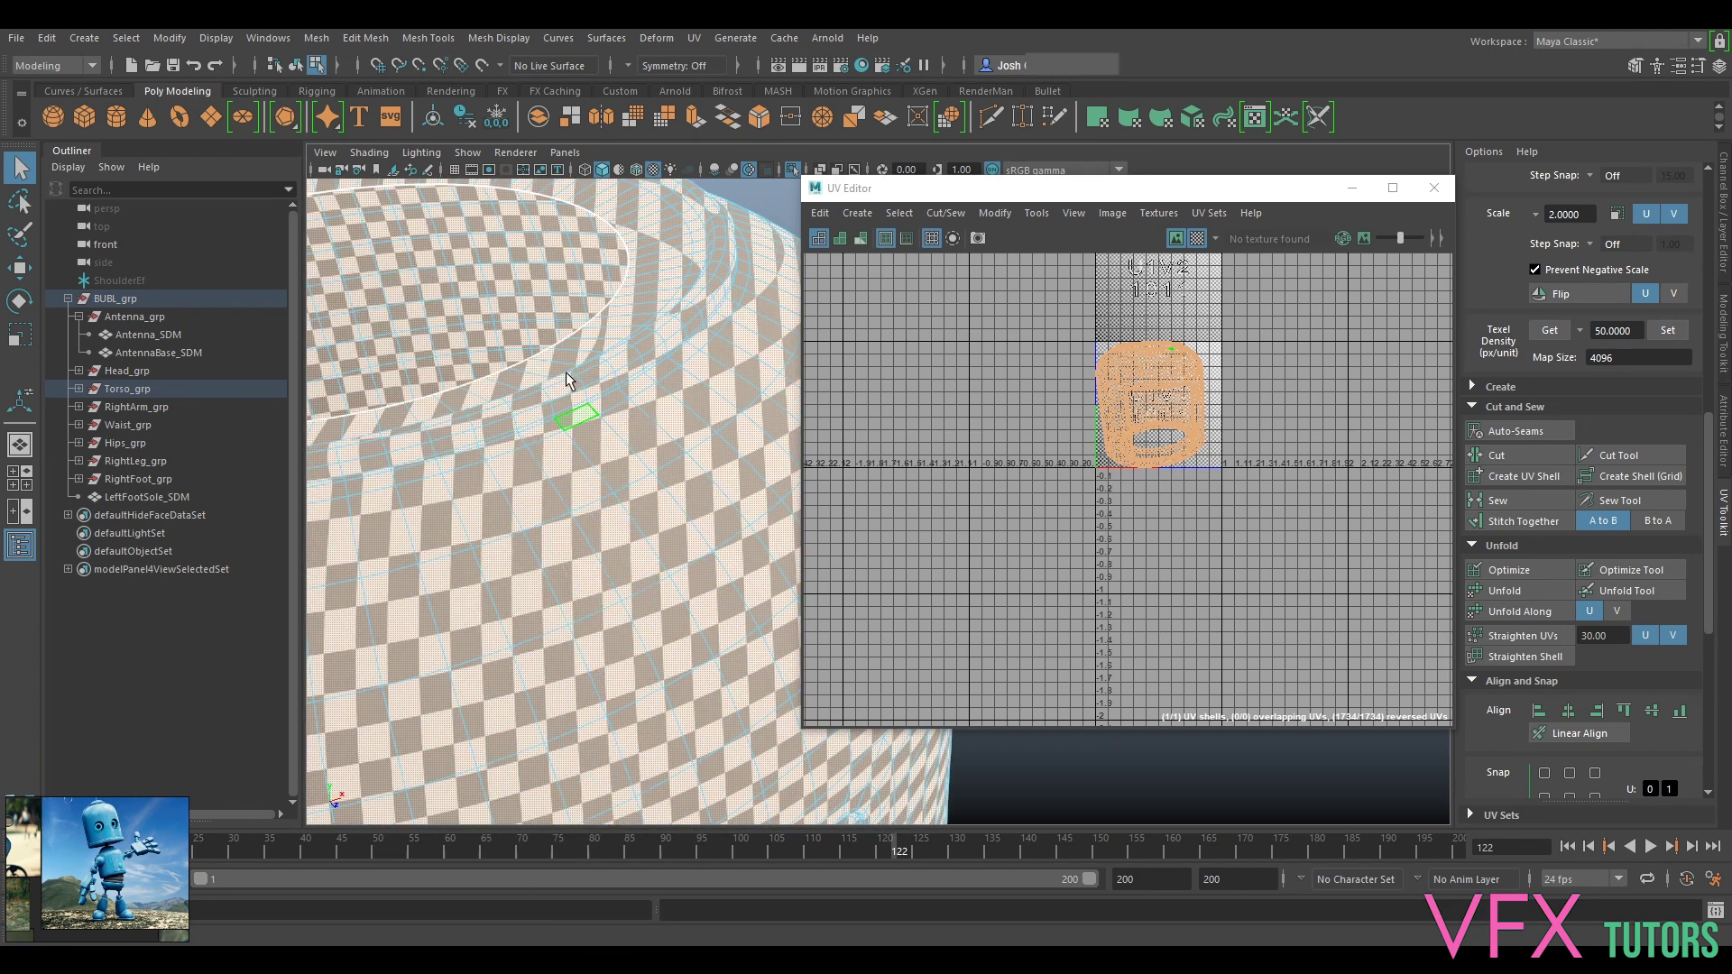
Step: Cut the UVs along the edge loop around the rim of the torso's neck opening
scroll(546, 431, "up", 4)
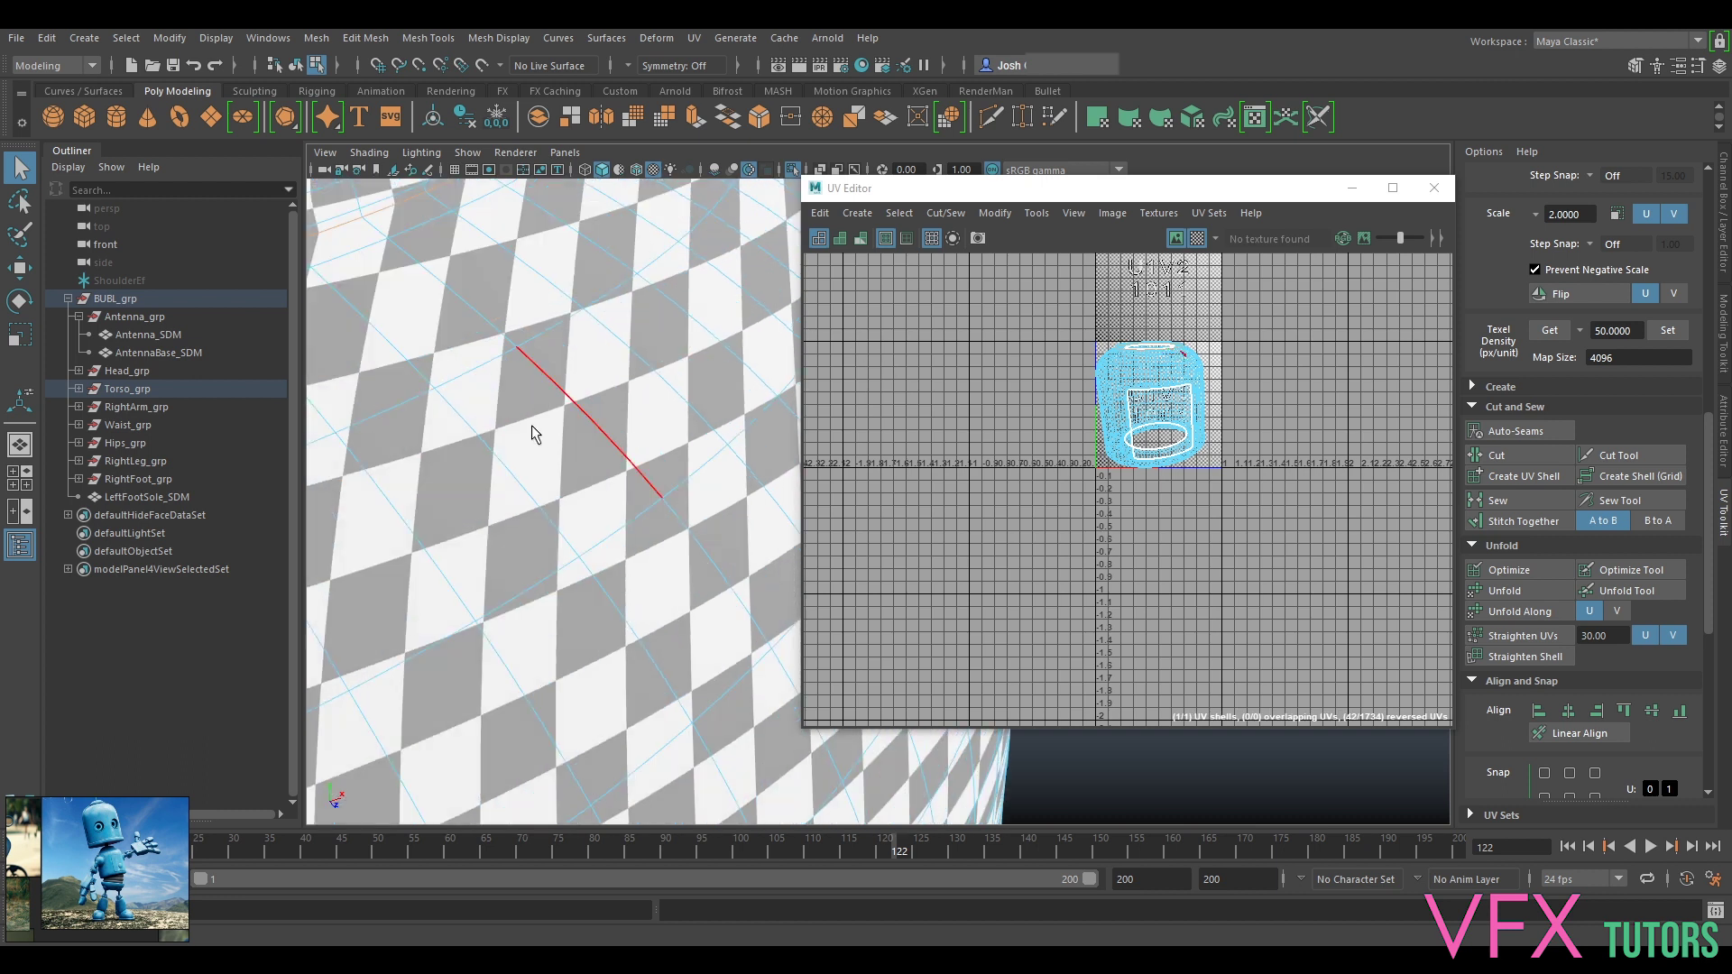
middle_click_drag(477, 440, 586, 457, "alt")
key("1")
key("3")
key("1")
key("3")
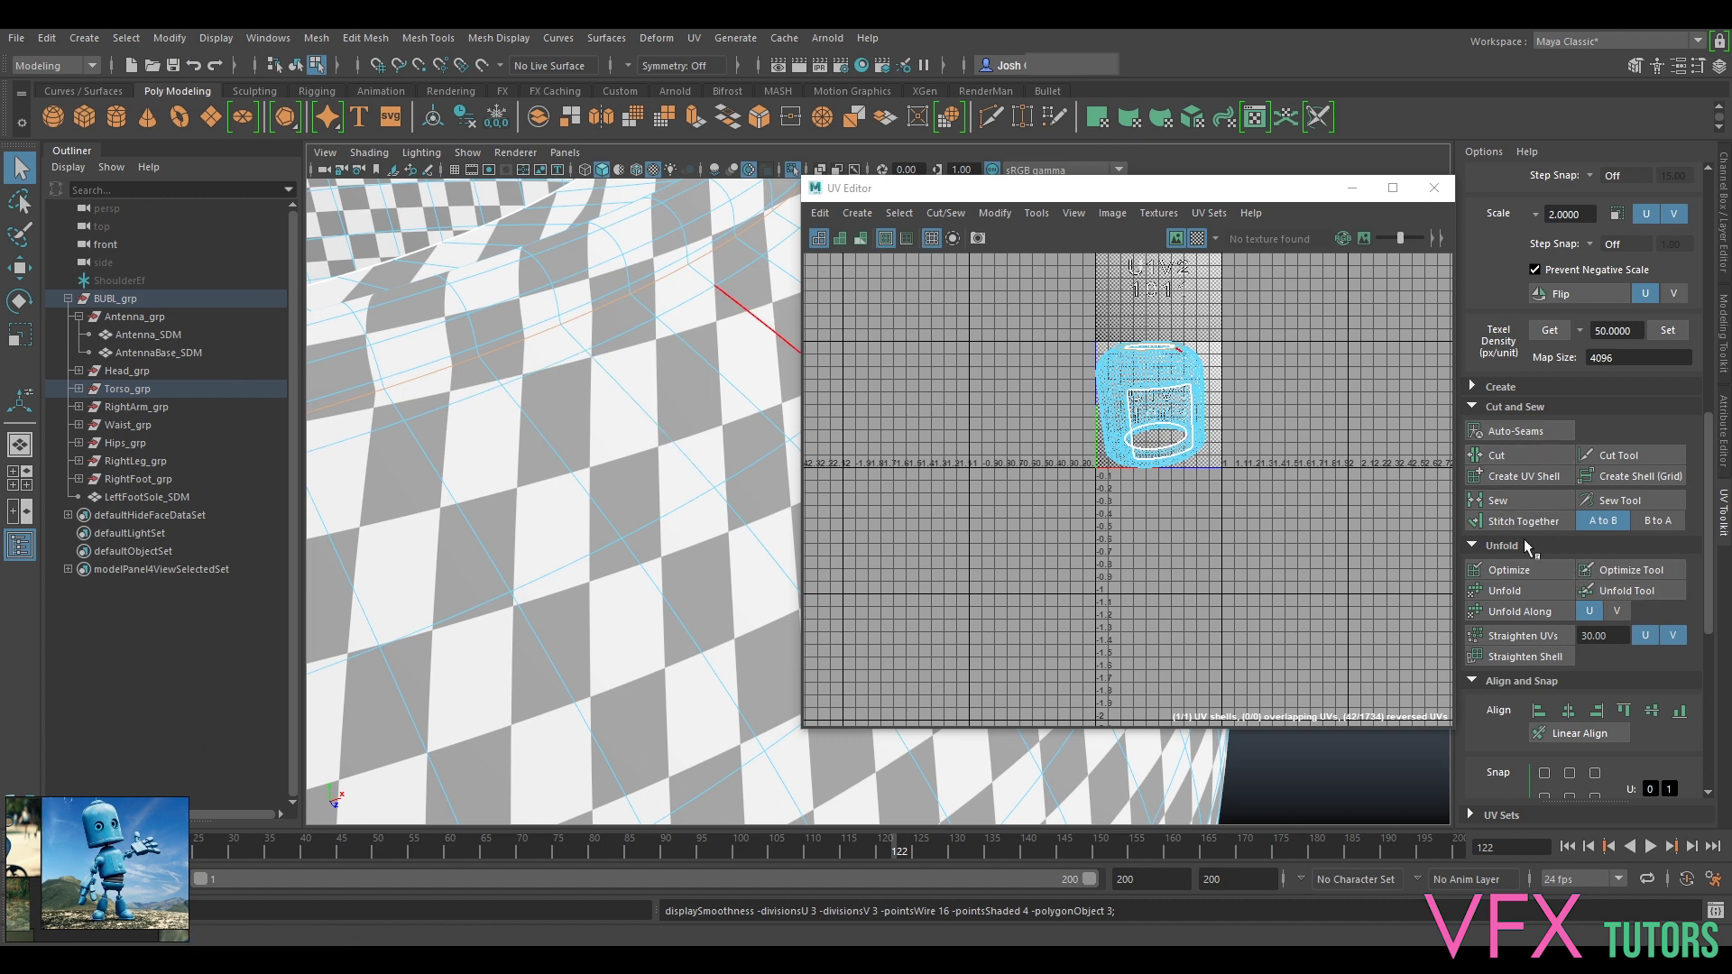
left_click(1498, 454)
key("w")
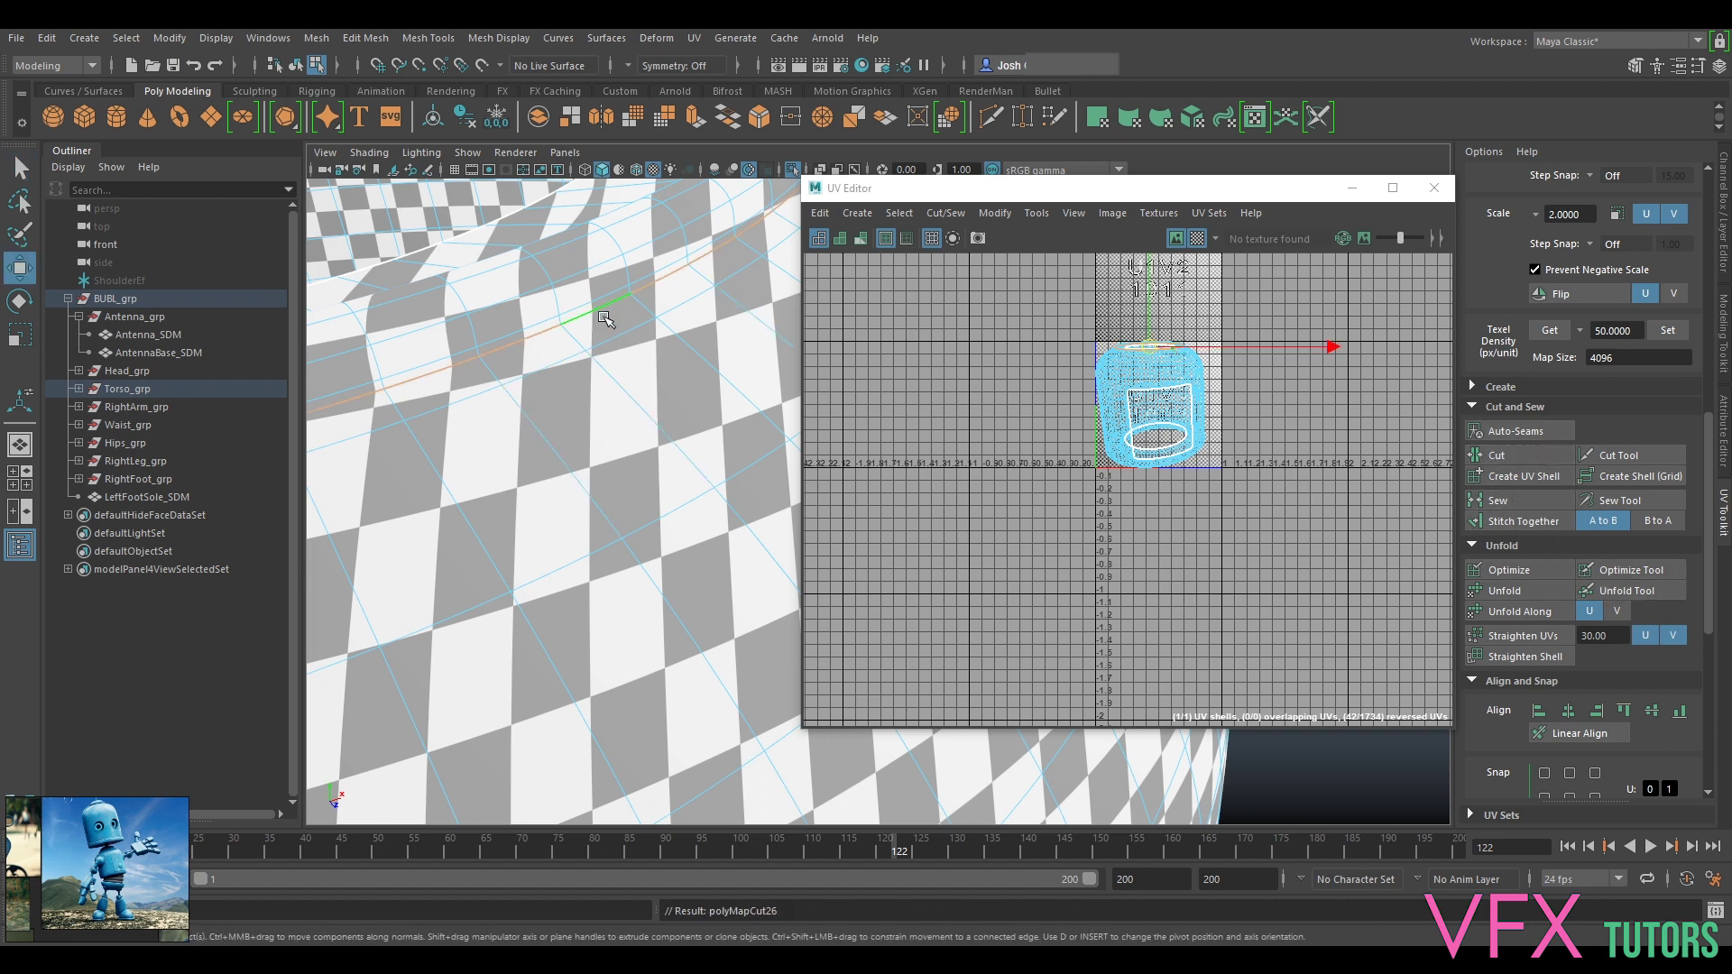
Step: Compare the seam around the neck opening's rim with smooth preview off and on
key("1")
scroll(495, 359, "down", 4)
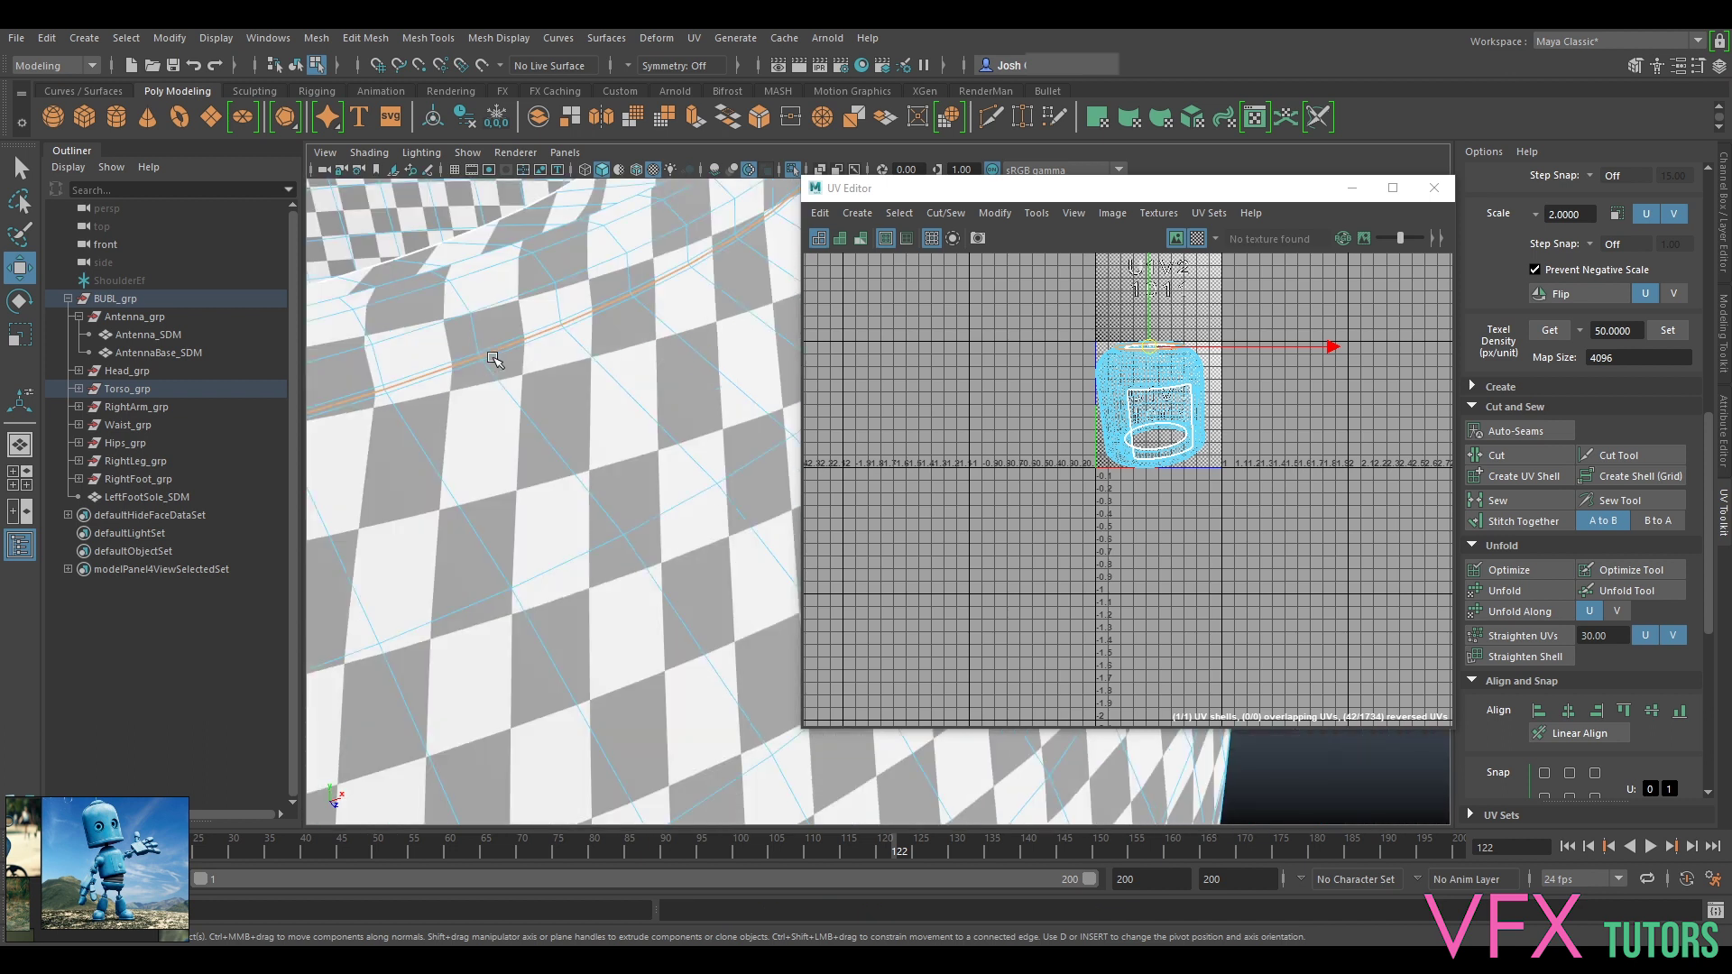
key("1")
key("3")
key("1")
key("3")
key("1")
key("3")
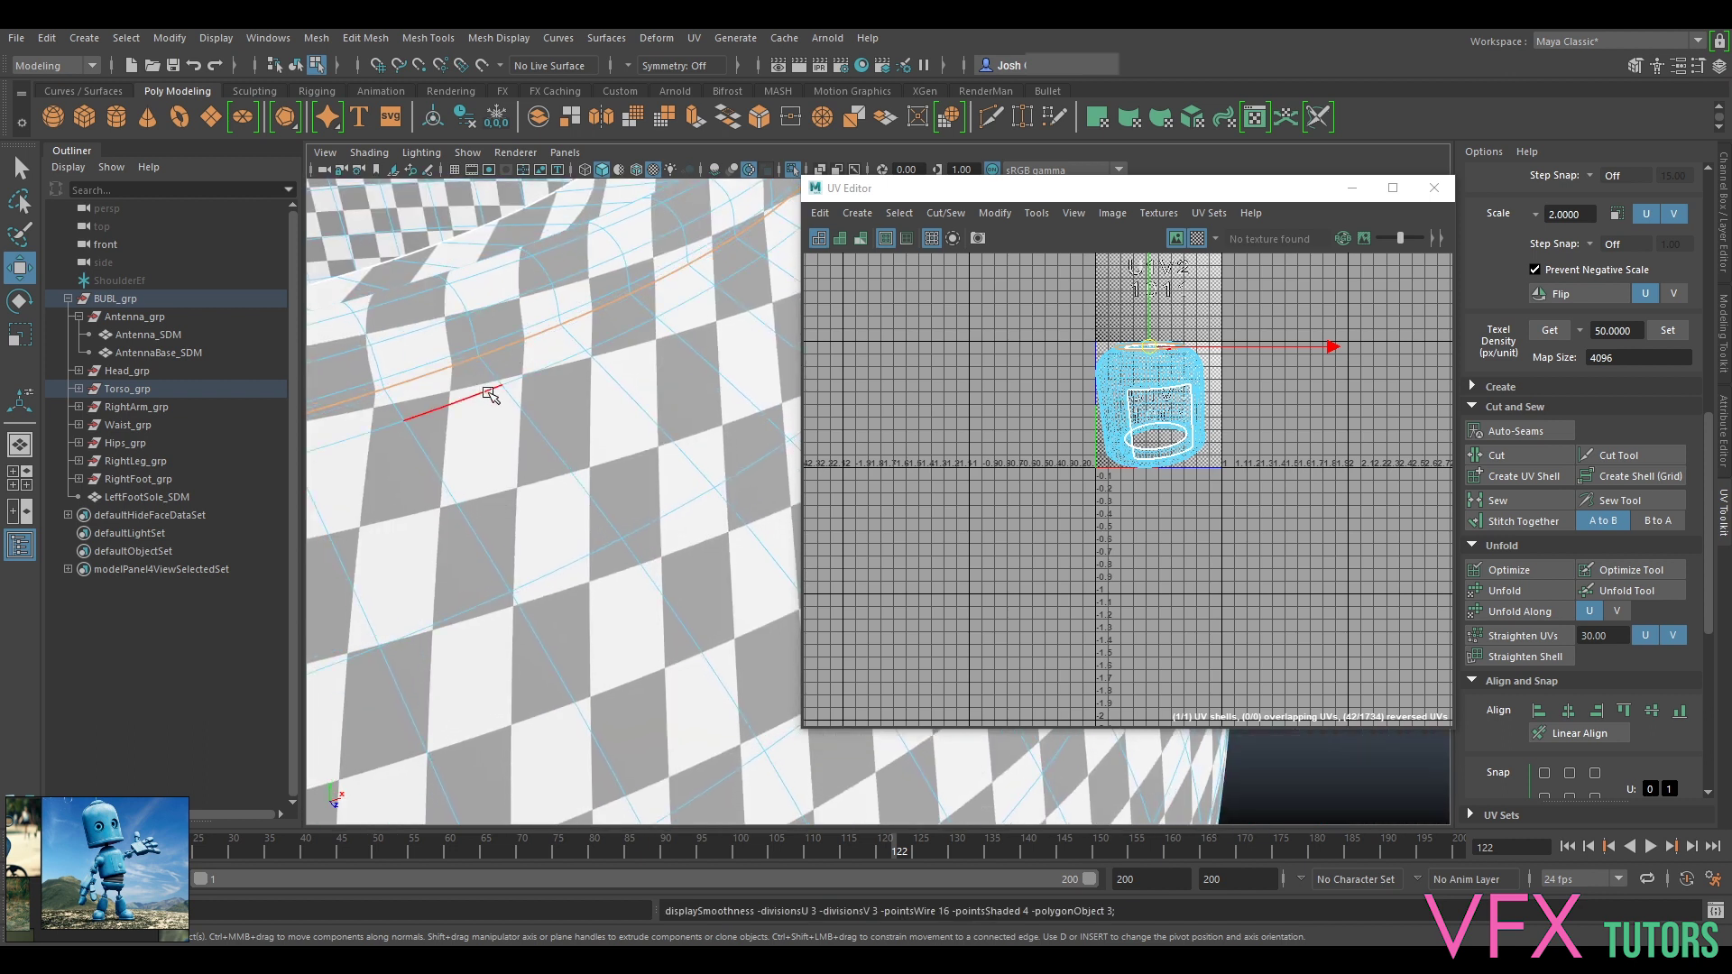
key("3")
key("1")
key("3")
key("1")
key("3")
key("1")
key("3")
scroll(580, 398, "up", 3)
scroll(580, 404, "down", 6)
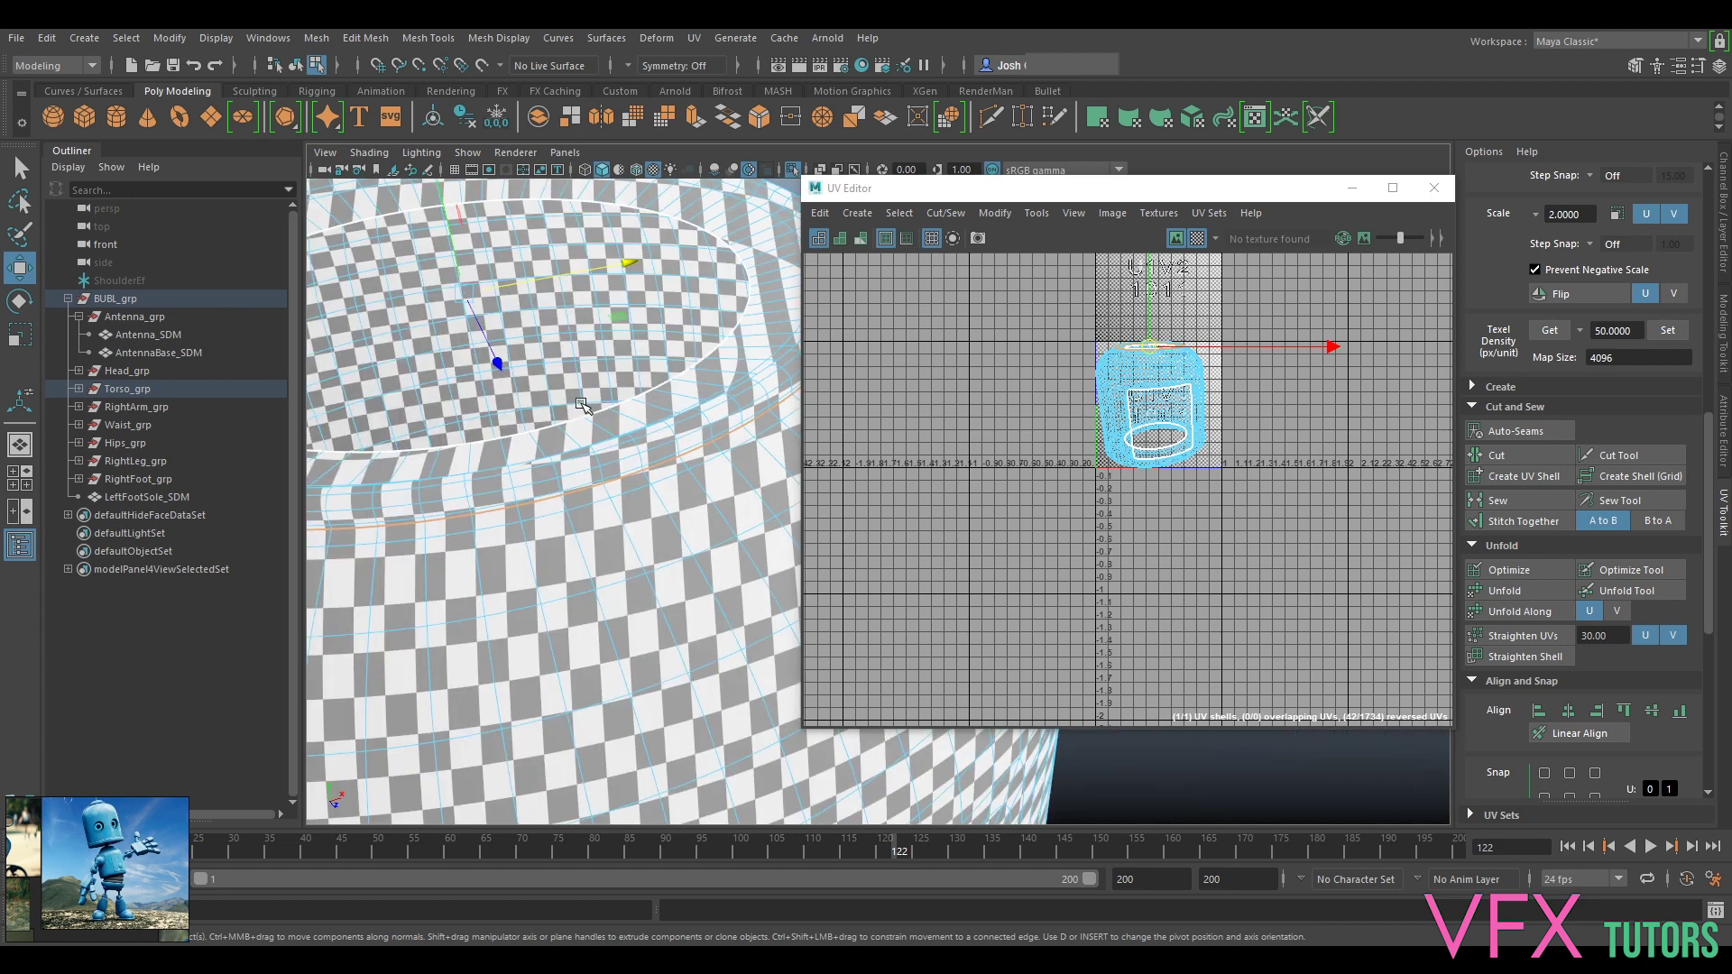
Step: Examine the torso's window opening and bottom rim for possible seam locations
scroll(614, 448, "down", 4)
left_click_drag(614, 447, 558, 335, "alt")
middle_click_drag(578, 336, 622, 455, "alt")
scroll(626, 456, "up", 4)
left_click_drag(626, 456, 688, 367, "alt")
middle_click_drag(688, 367, 655, 451, "alt")
scroll(655, 451, "up", 3)
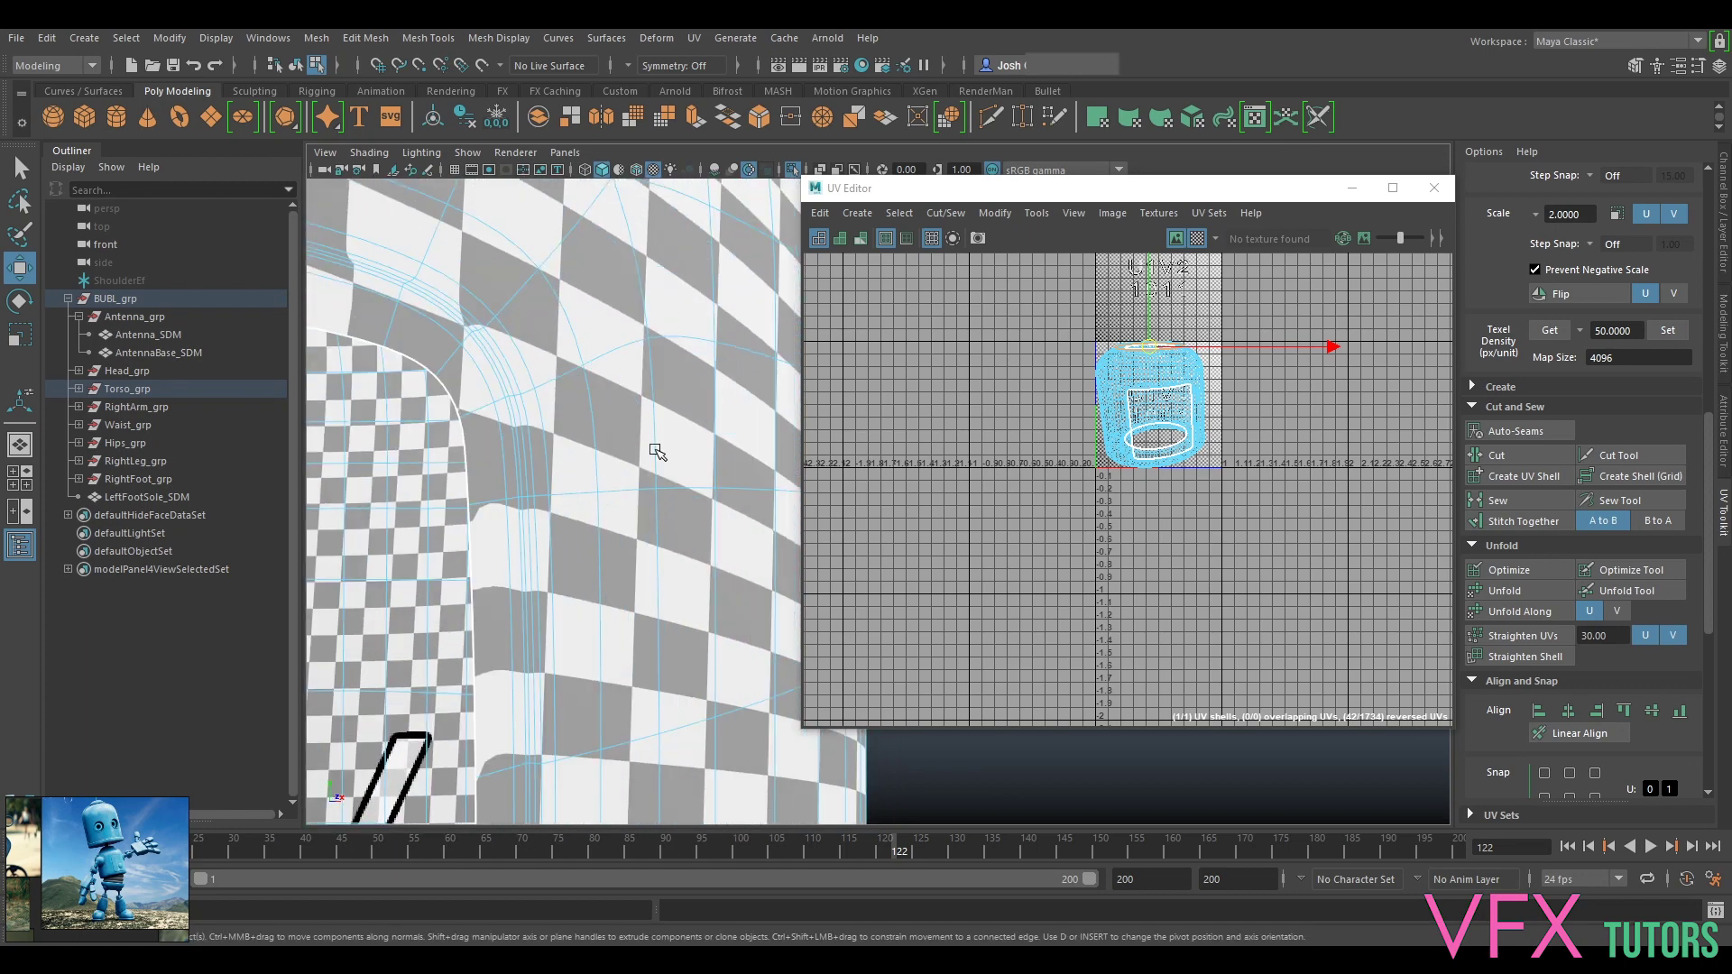
scroll(623, 413, "down", 6)
left_click_drag(638, 418, 658, 490, "alt")
middle_click_drag(657, 491, 574, 484, "alt")
scroll(574, 484, "up", 2)
left_click_drag(574, 484, 583, 415, "alt")
middle_click_drag(584, 415, 607, 473, "alt")
scroll(637, 475, "up", 3)
Step: Try to cut the UVs along an edge loop on the torso's bottom rim below the window
left_click_drag(483, 446, 739, 409, "alt")
middle_click_drag(498, 609, 581, 555, "alt")
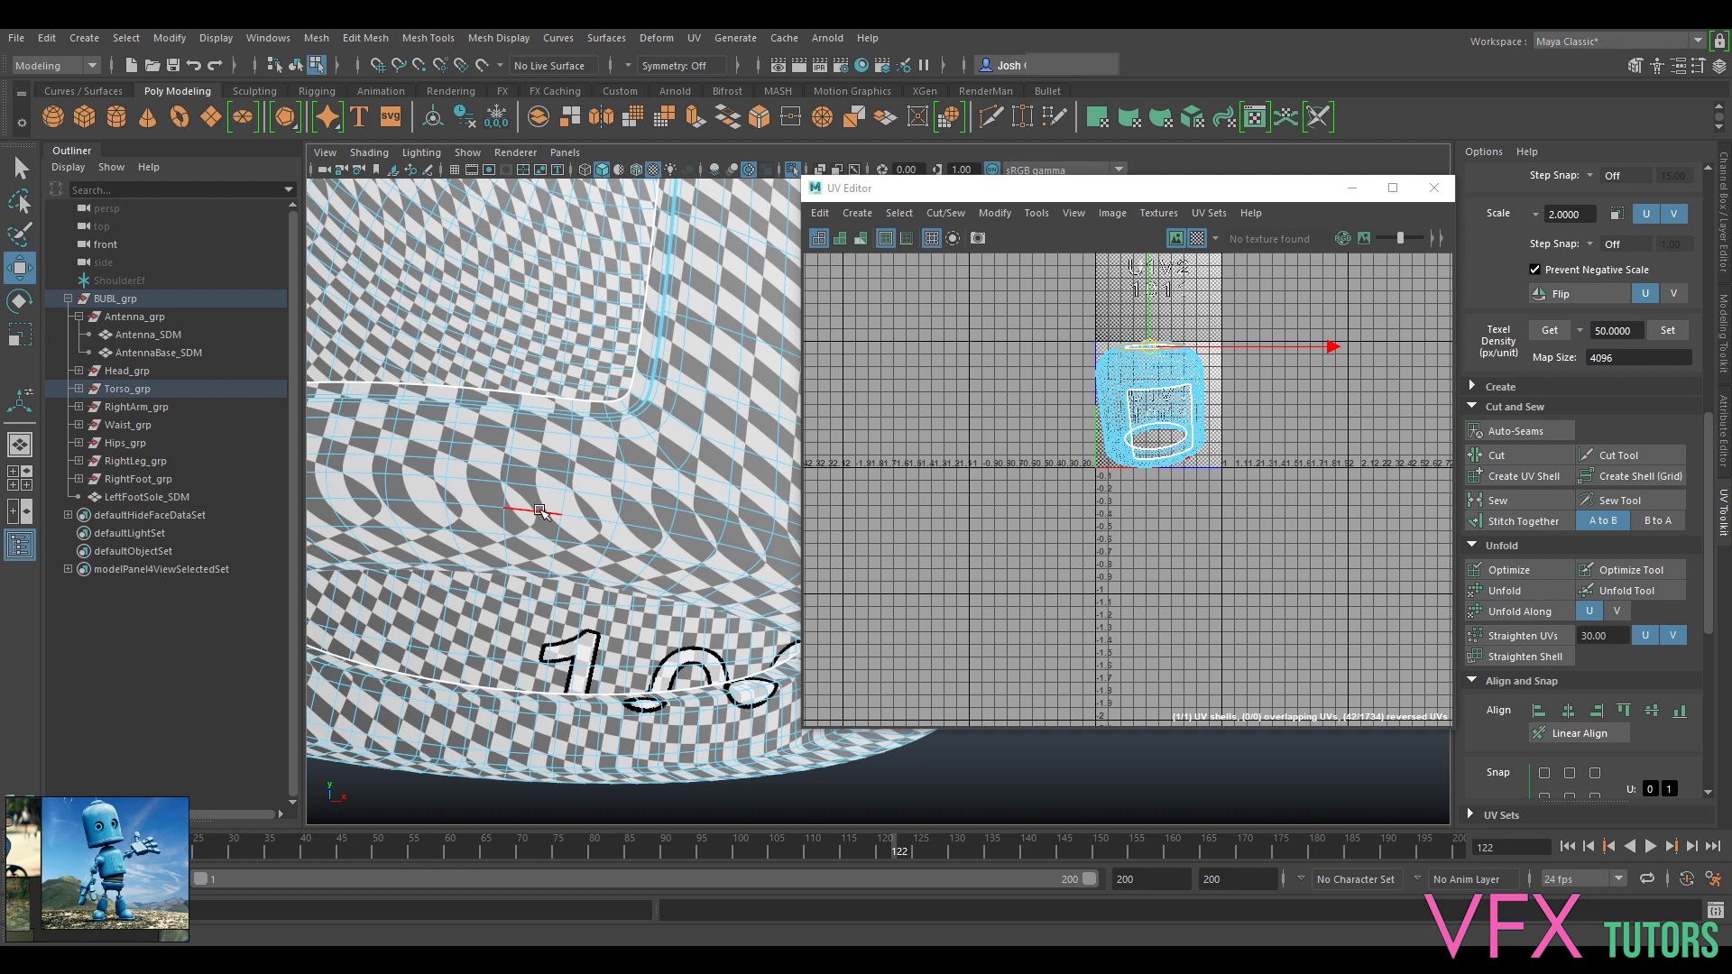
double_click(546, 490)
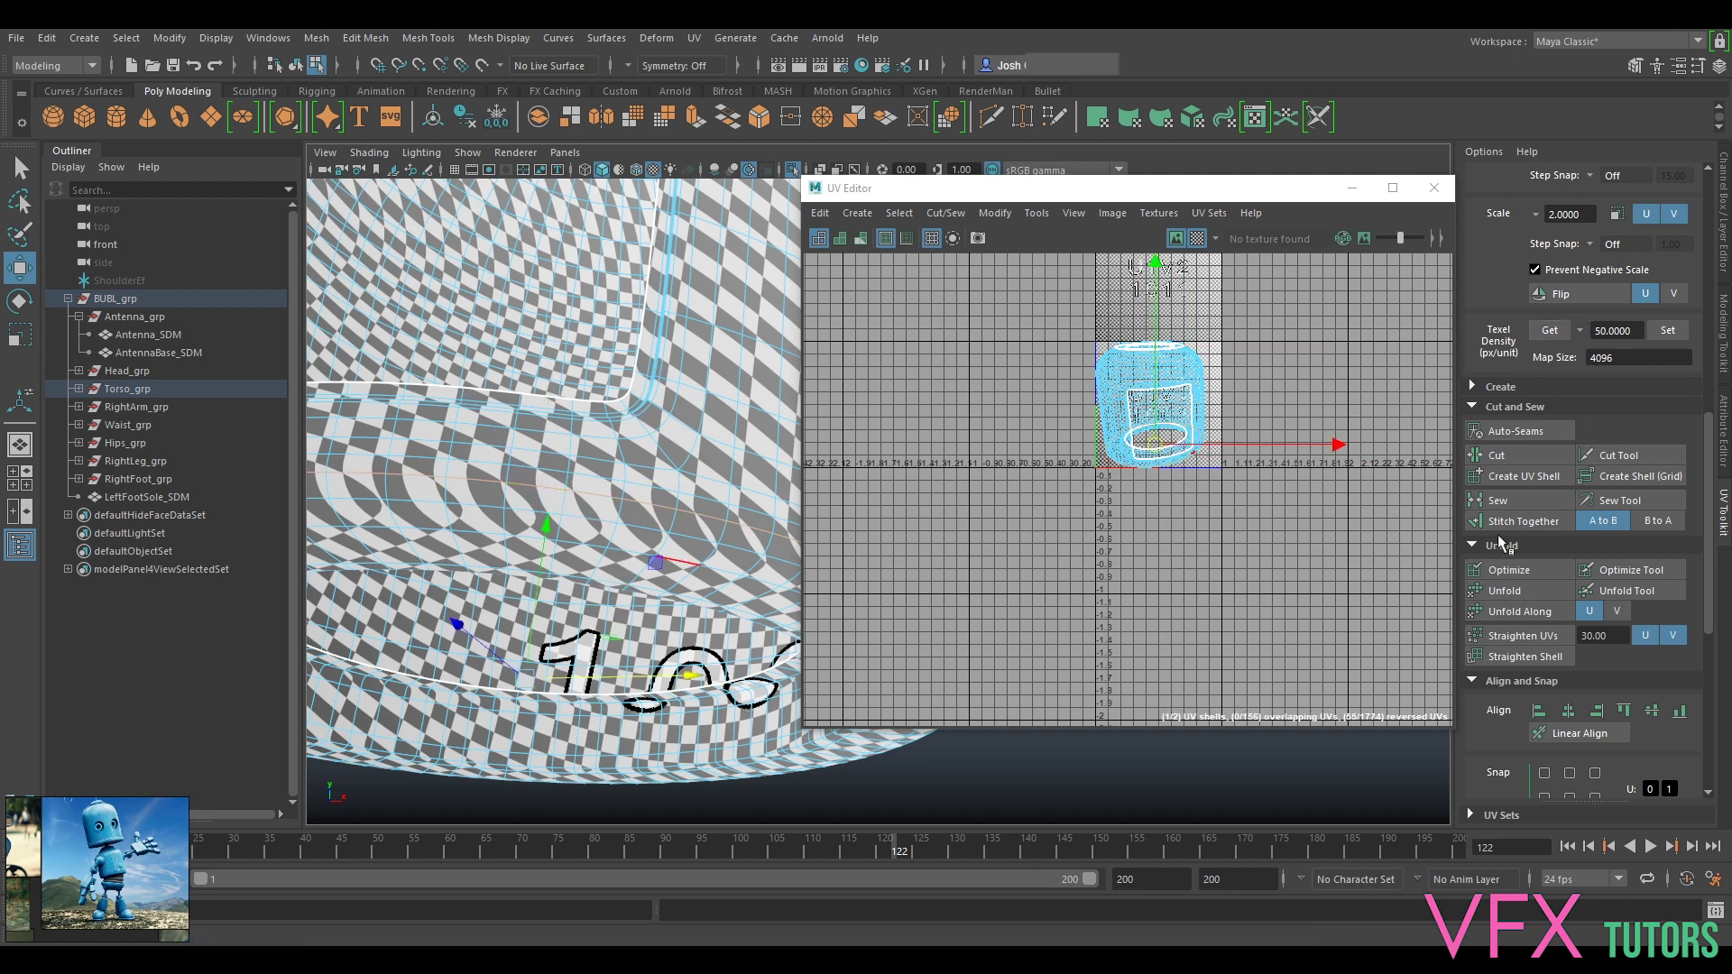
left_click(1505, 462)
Step: Cut the UVs along the outer edge loop of the torso's bottom rim
scroll(667, 586, "down", 5)
left_click_drag(659, 623, 651, 473, "alt")
scroll(570, 521, "down", 5)
scroll(638, 472, "up", 5)
scroll(651, 473, "up", 2)
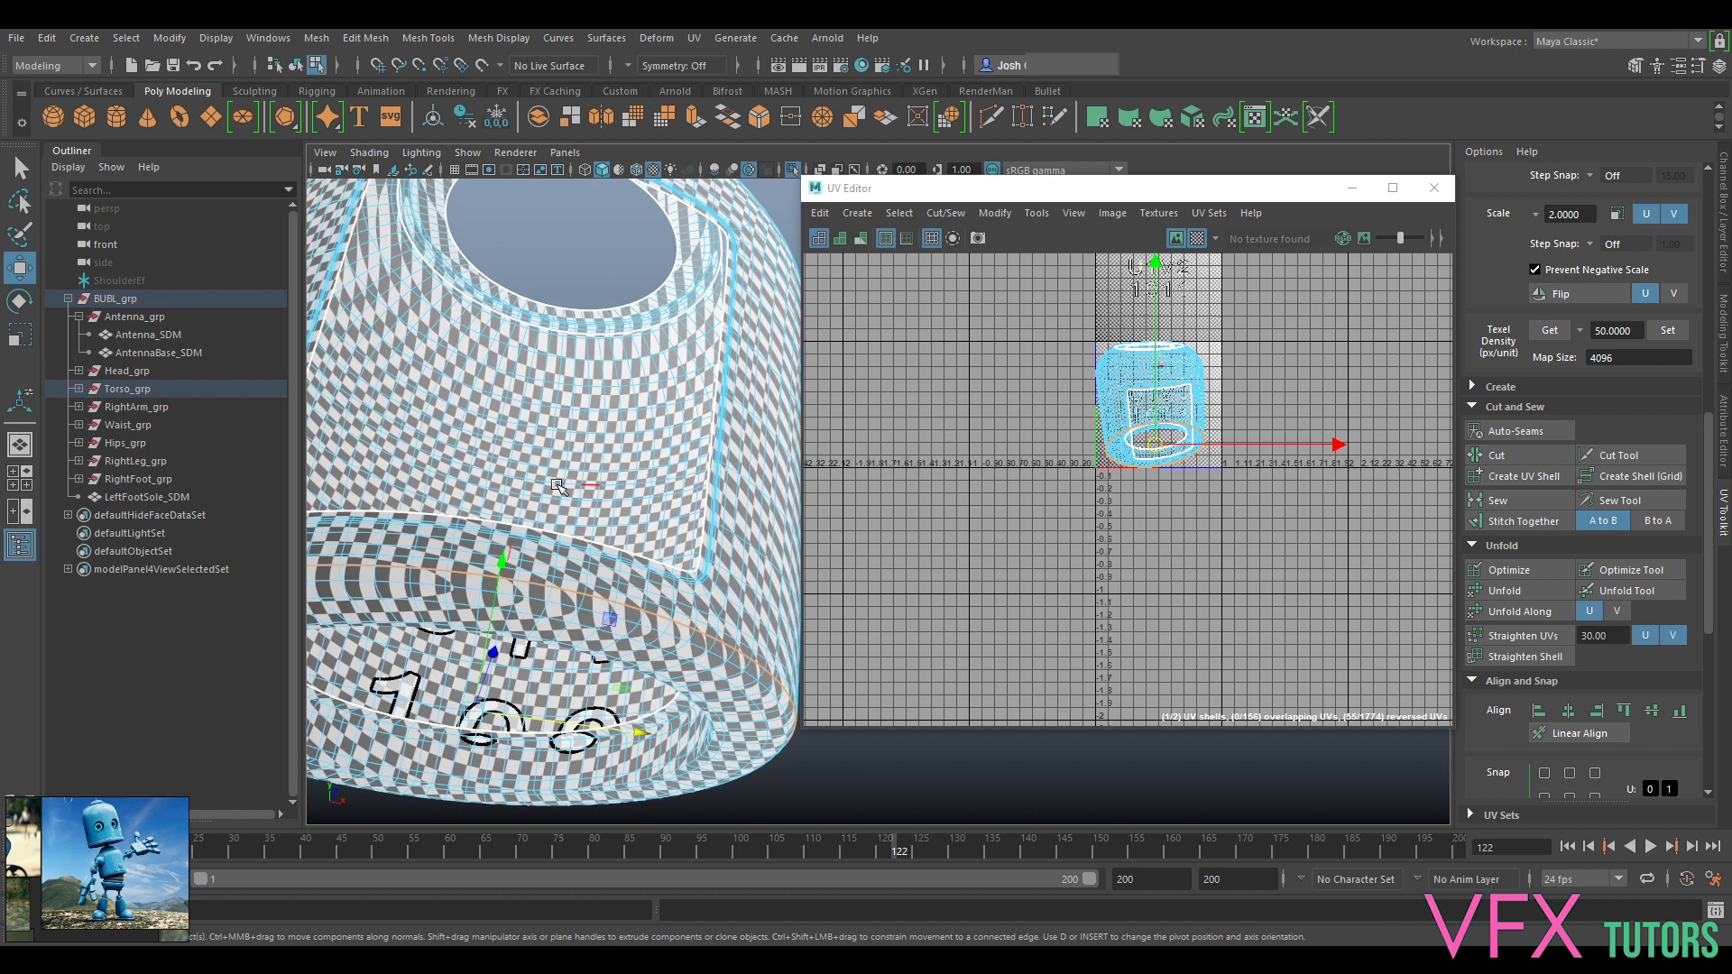
left_click_drag(460, 460, 492, 595, "alt")
middle_click_drag(496, 591, 643, 397, "alt")
scroll(643, 397, "up", 3)
left_click_drag(632, 496, 594, 550, "alt")
scroll(629, 492, "up", 3)
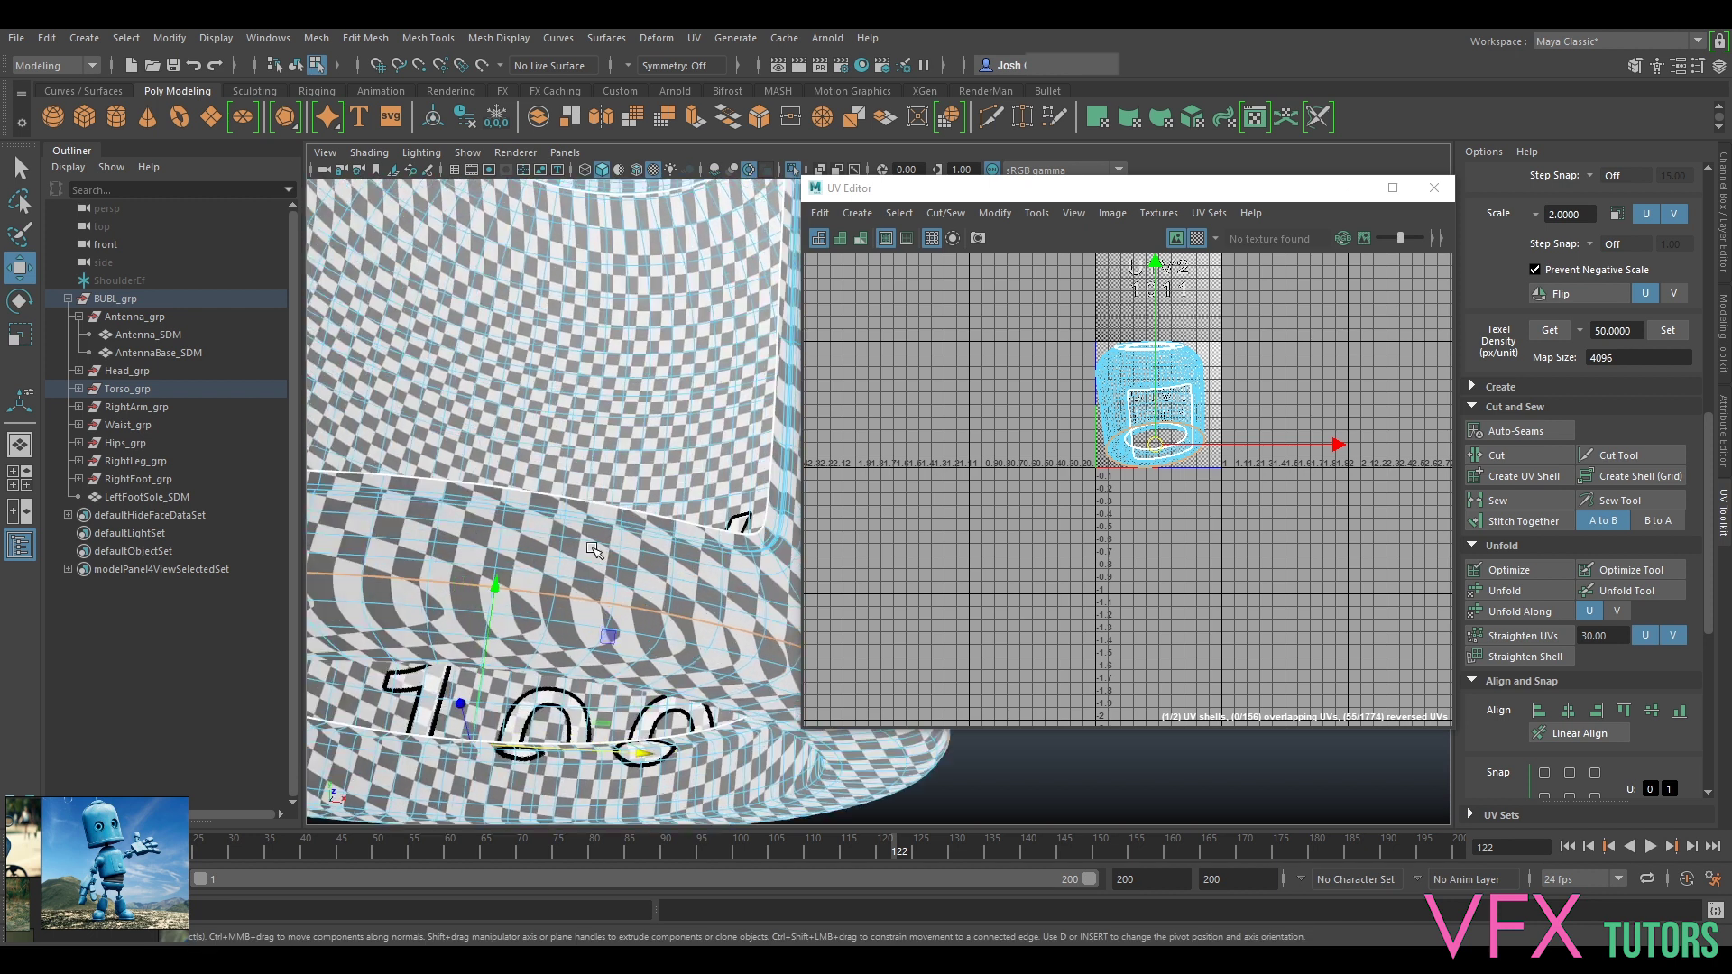
key("g")
double_click(438, 535)
Step: Examine the torso shell from all sides for a vertical seam location
left_click_drag(445, 537, 587, 620, "alt")
scroll(574, 577, "down", 3)
scroll(586, 621, "down", 4)
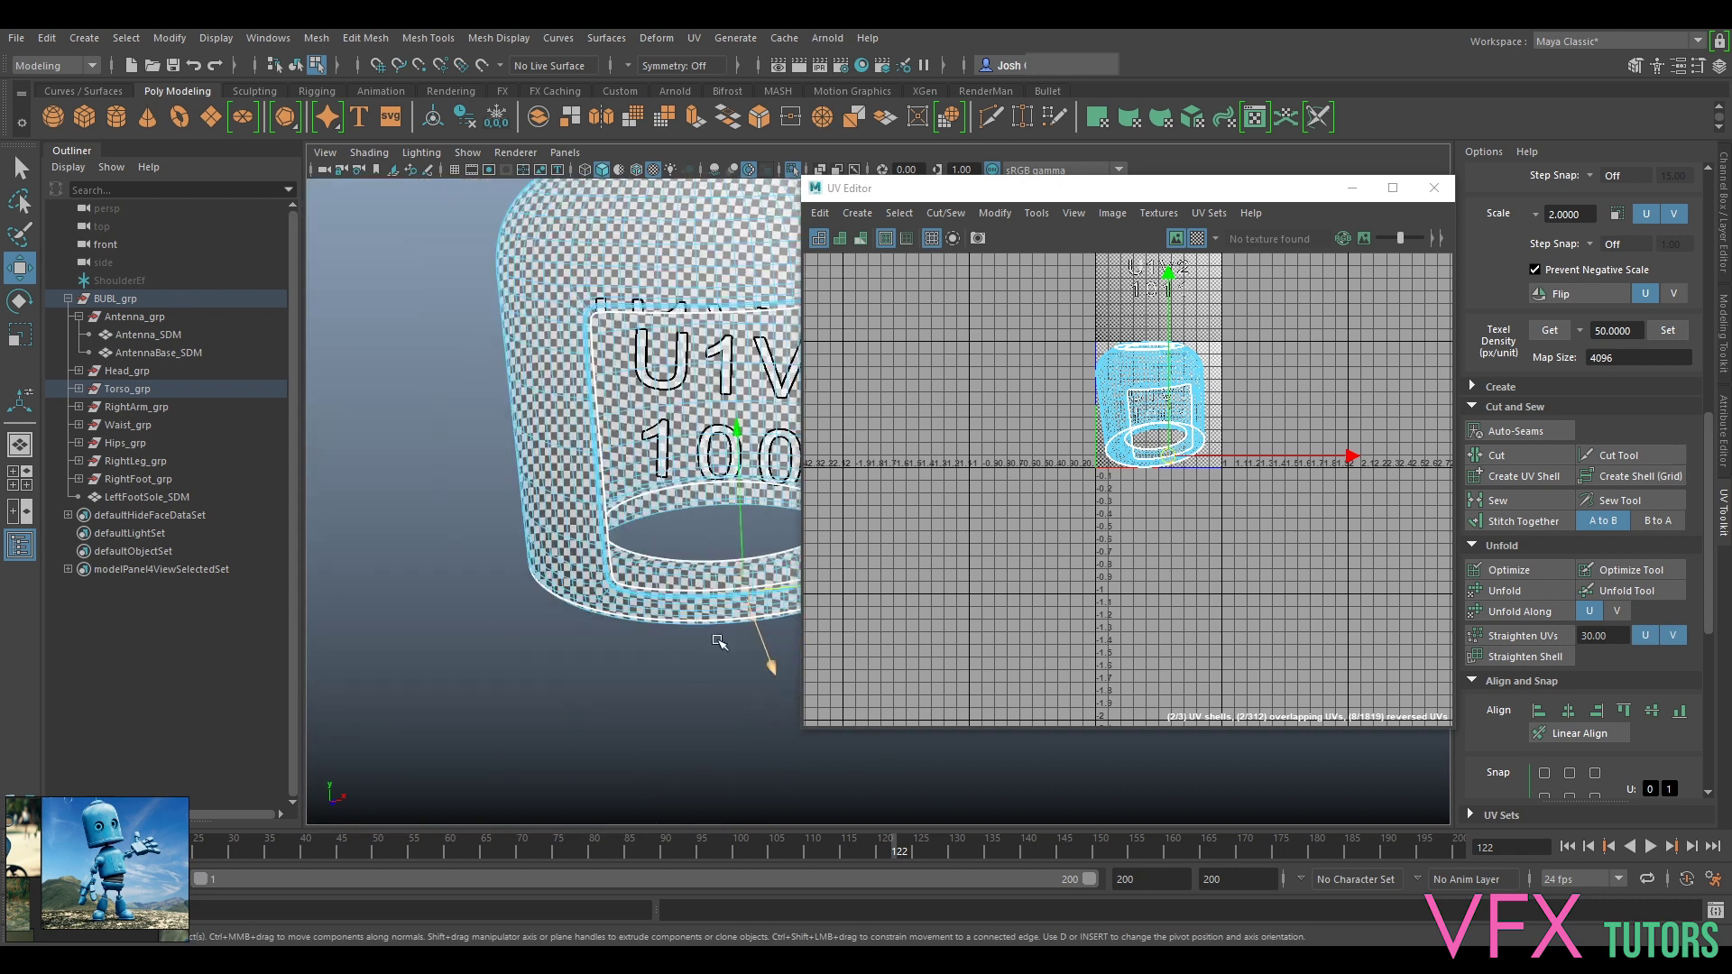
middle_click_drag(719, 638, 580, 653, "alt")
left_click_drag(610, 536, 873, 581, "alt")
left_click_drag(696, 562, 391, 659, "alt")
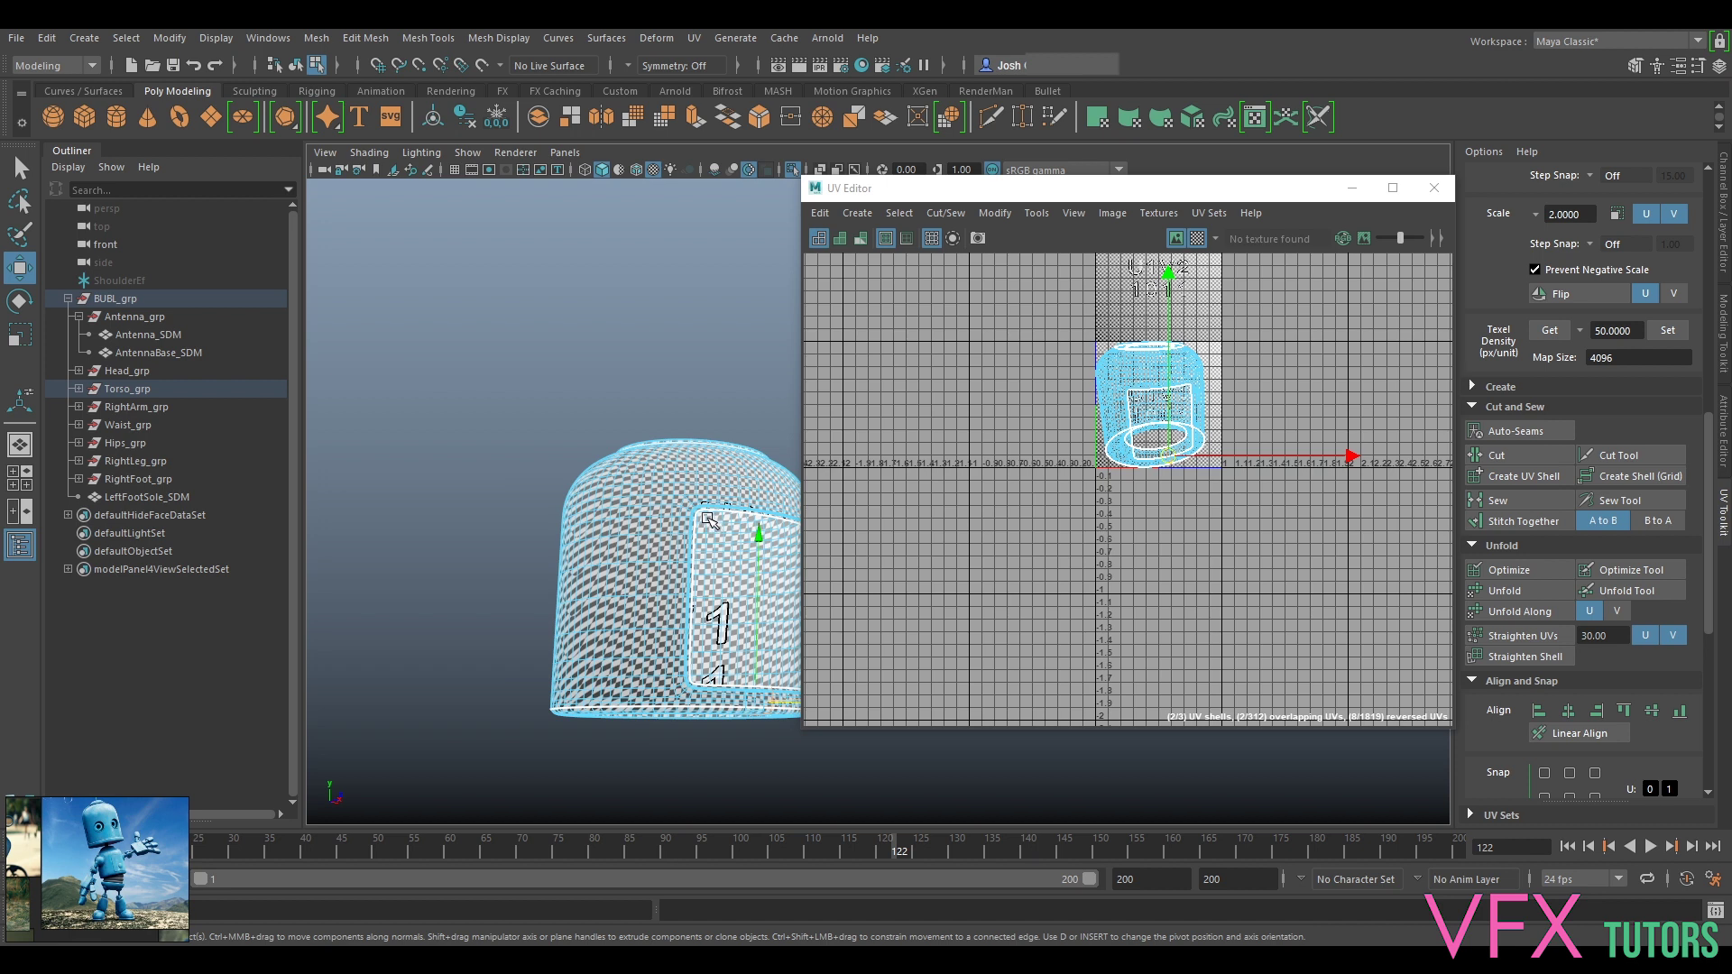
left_click_drag(618, 667, 823, 536, "alt")
middle_click_drag(695, 510, 565, 740, "alt")
left_click_drag(565, 739, 600, 667, "alt")
middle_click_drag(604, 654, 651, 476, "alt")
left_click_drag(652, 476, 663, 626, "alt")
middle_click_drag(658, 631, 494, 616, "alt")
left_click_drag(494, 616, 753, 579, "alt")
Step: Cut the UVs along the vertical edge loop down the middle of the torso's back
middle_click_drag(754, 579, 547, 567, "alt")
left_click_drag(547, 567, 668, 519, "alt")
middle_click_drag(668, 520, 666, 537, "alt")
double_click(664, 507)
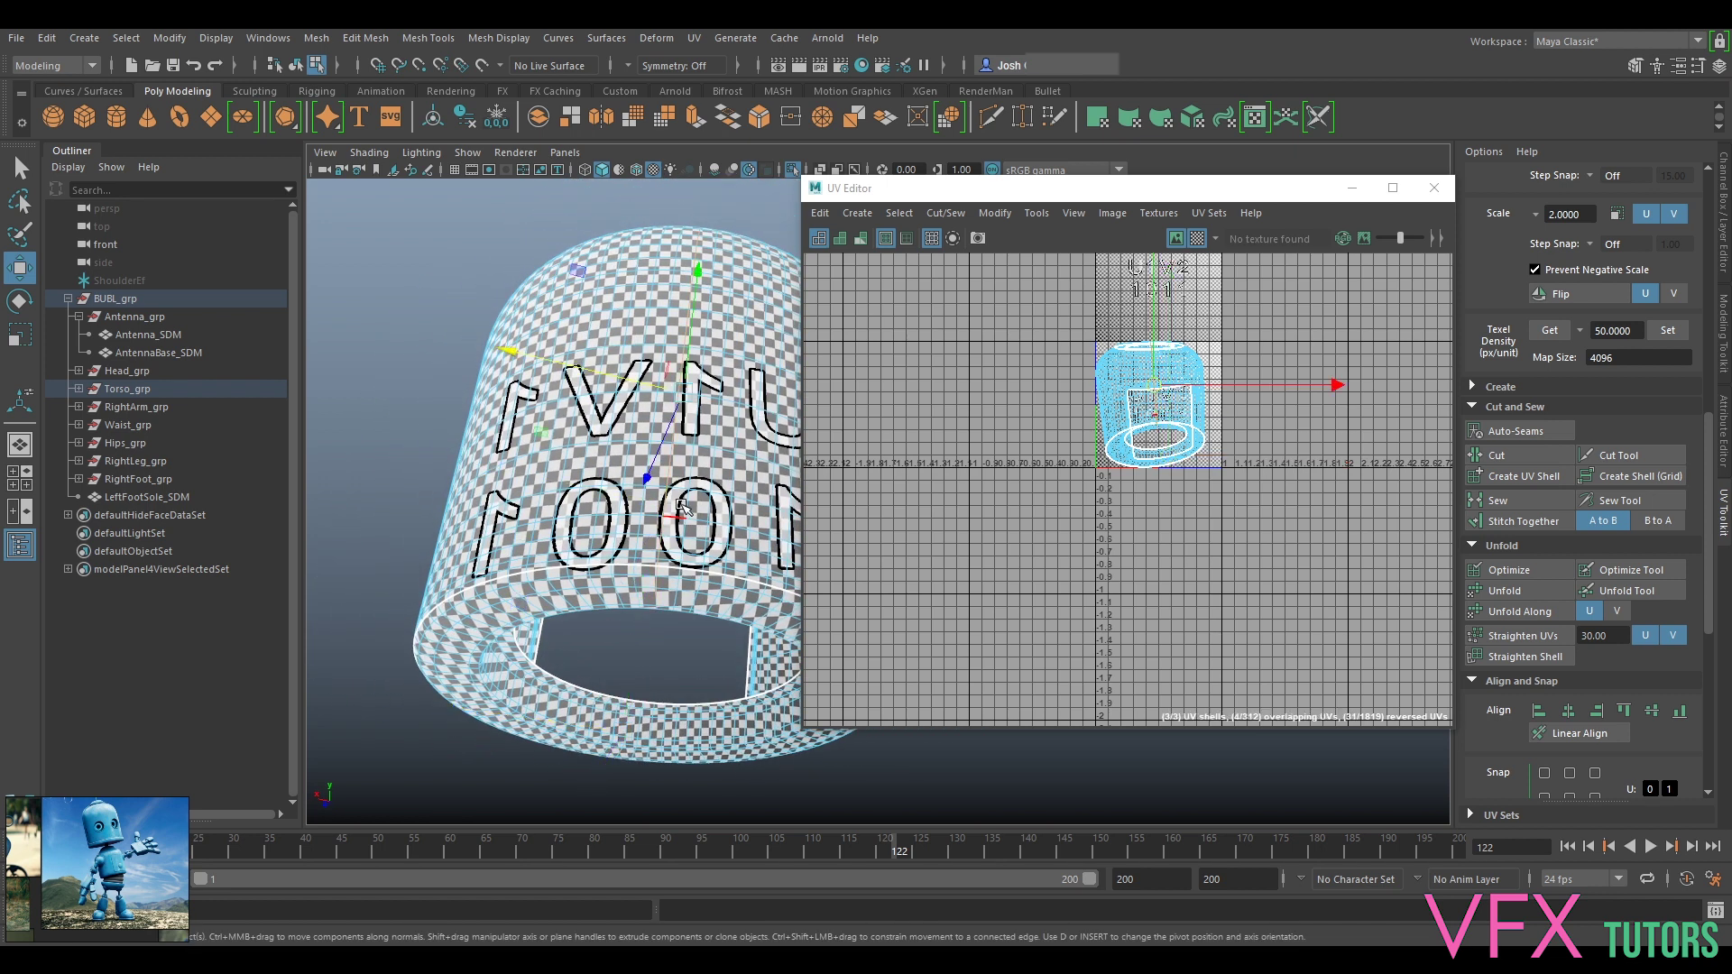
left_click_drag(691, 415, 672, 551, "alt")
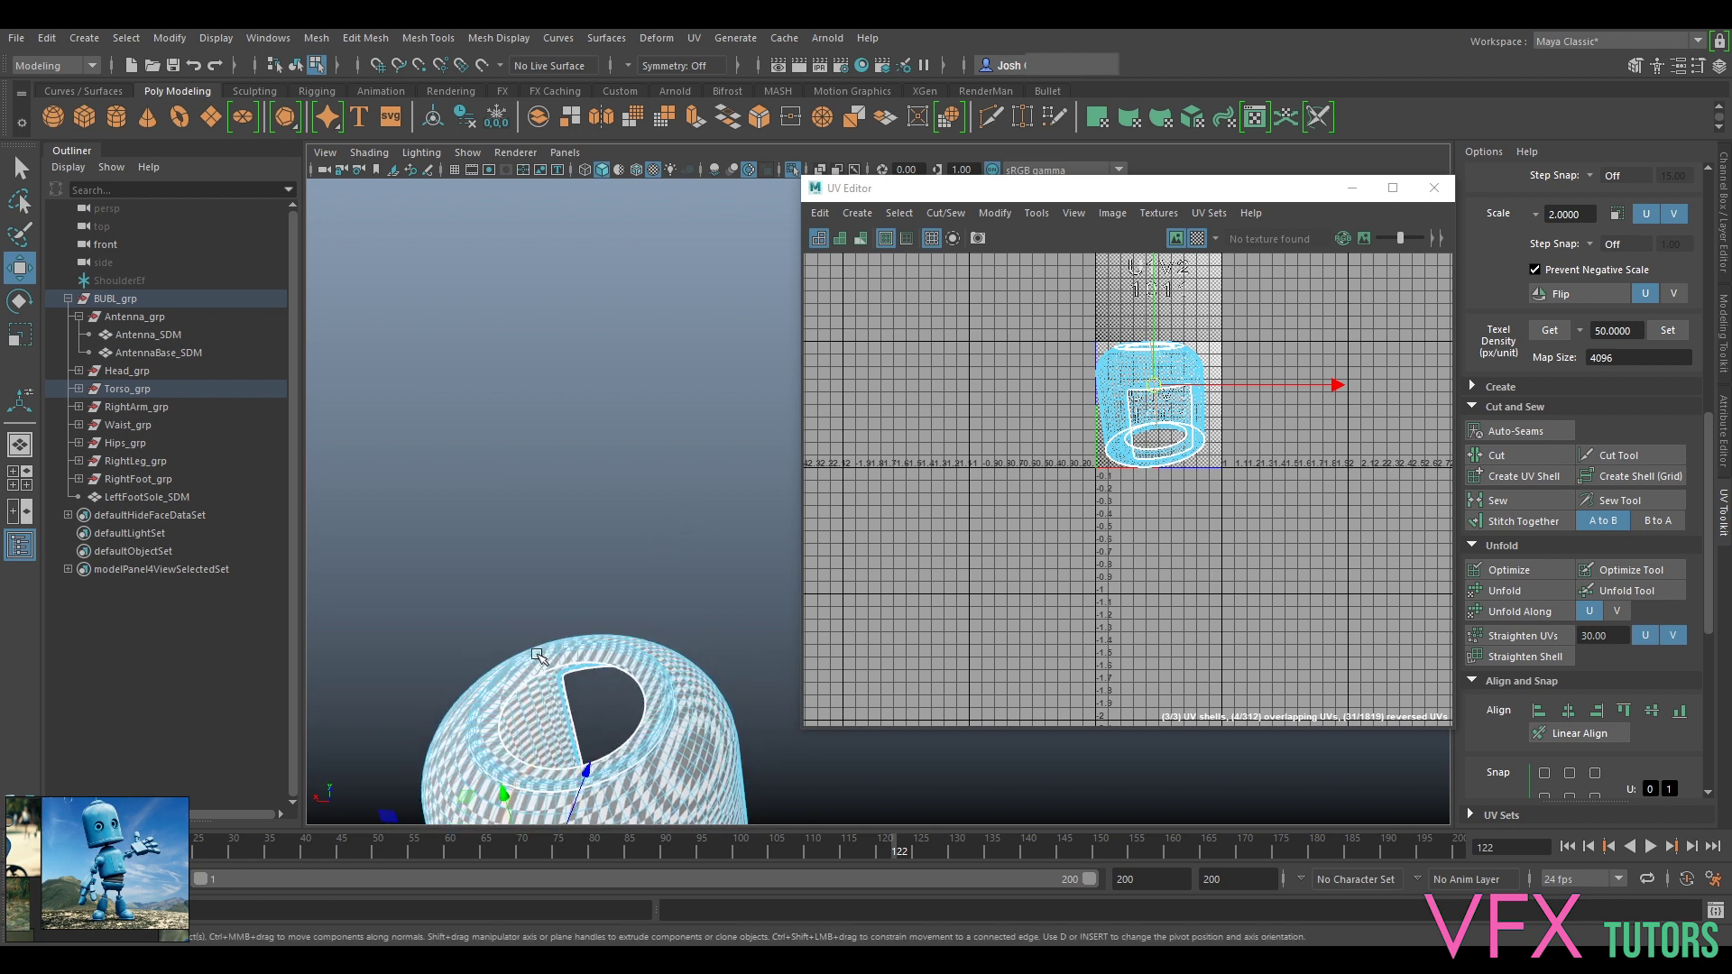
middle_click_drag(672, 649, 710, 429, "alt")
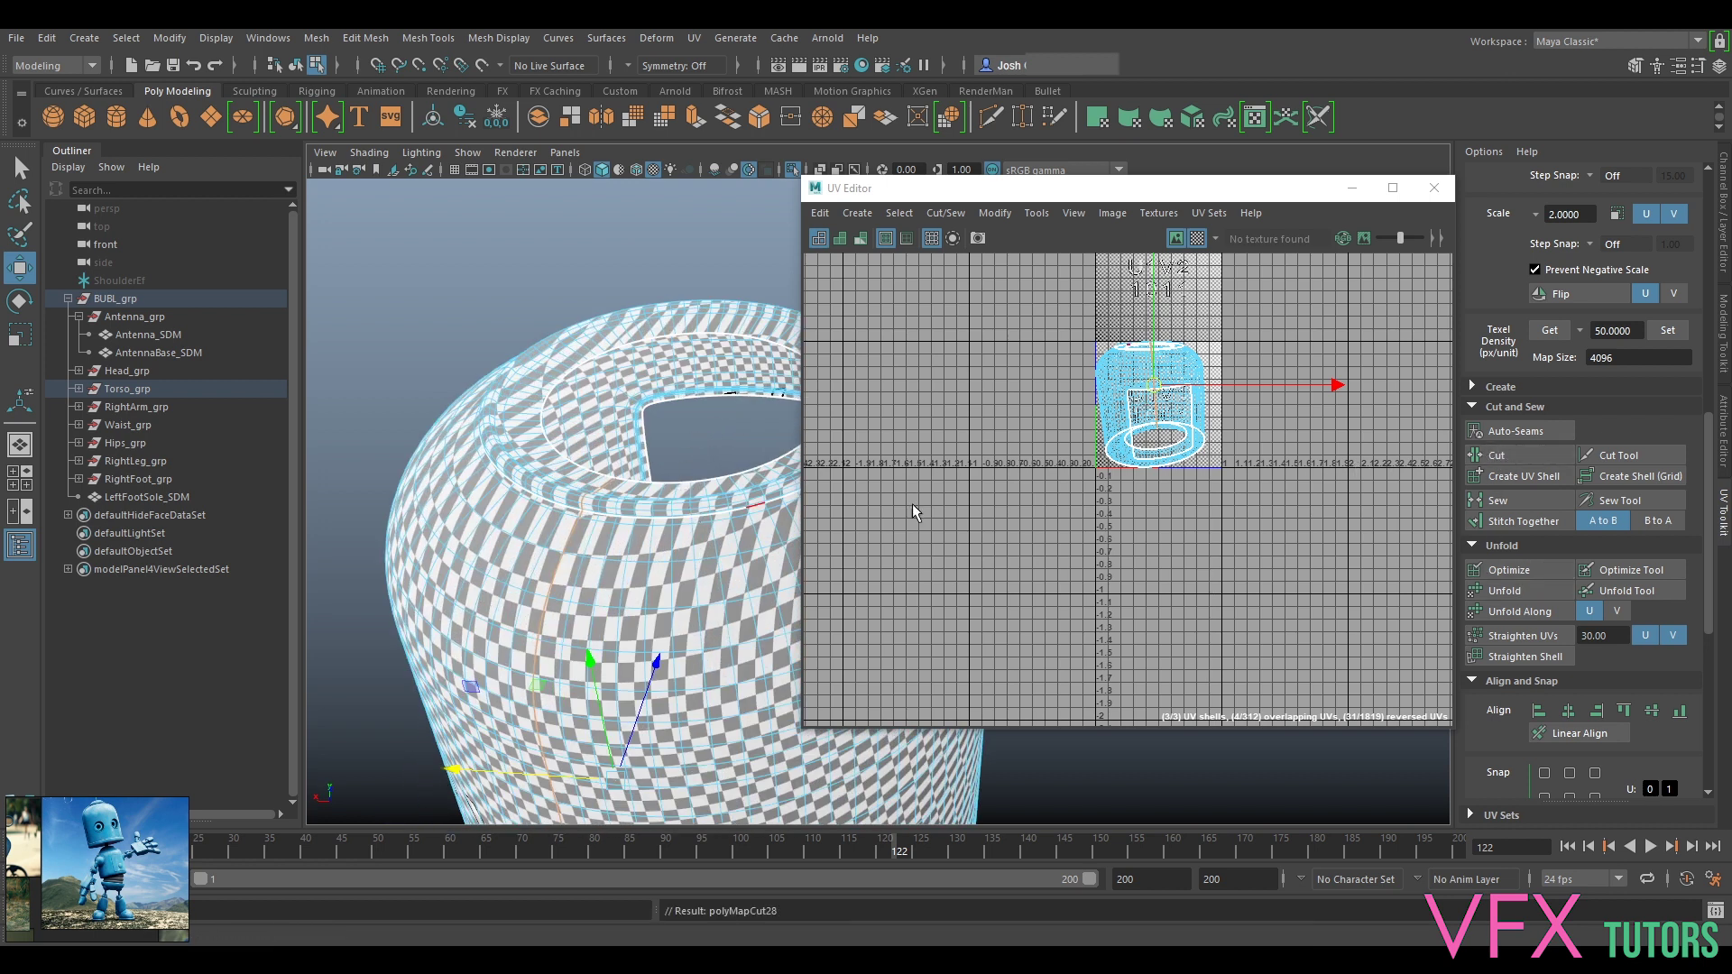
Step: Cut the UVs along the horizontal edge loop running around the torso just above the window opening
scroll(712, 542, "down", 5)
left_click_drag(704, 578, 585, 530, "alt")
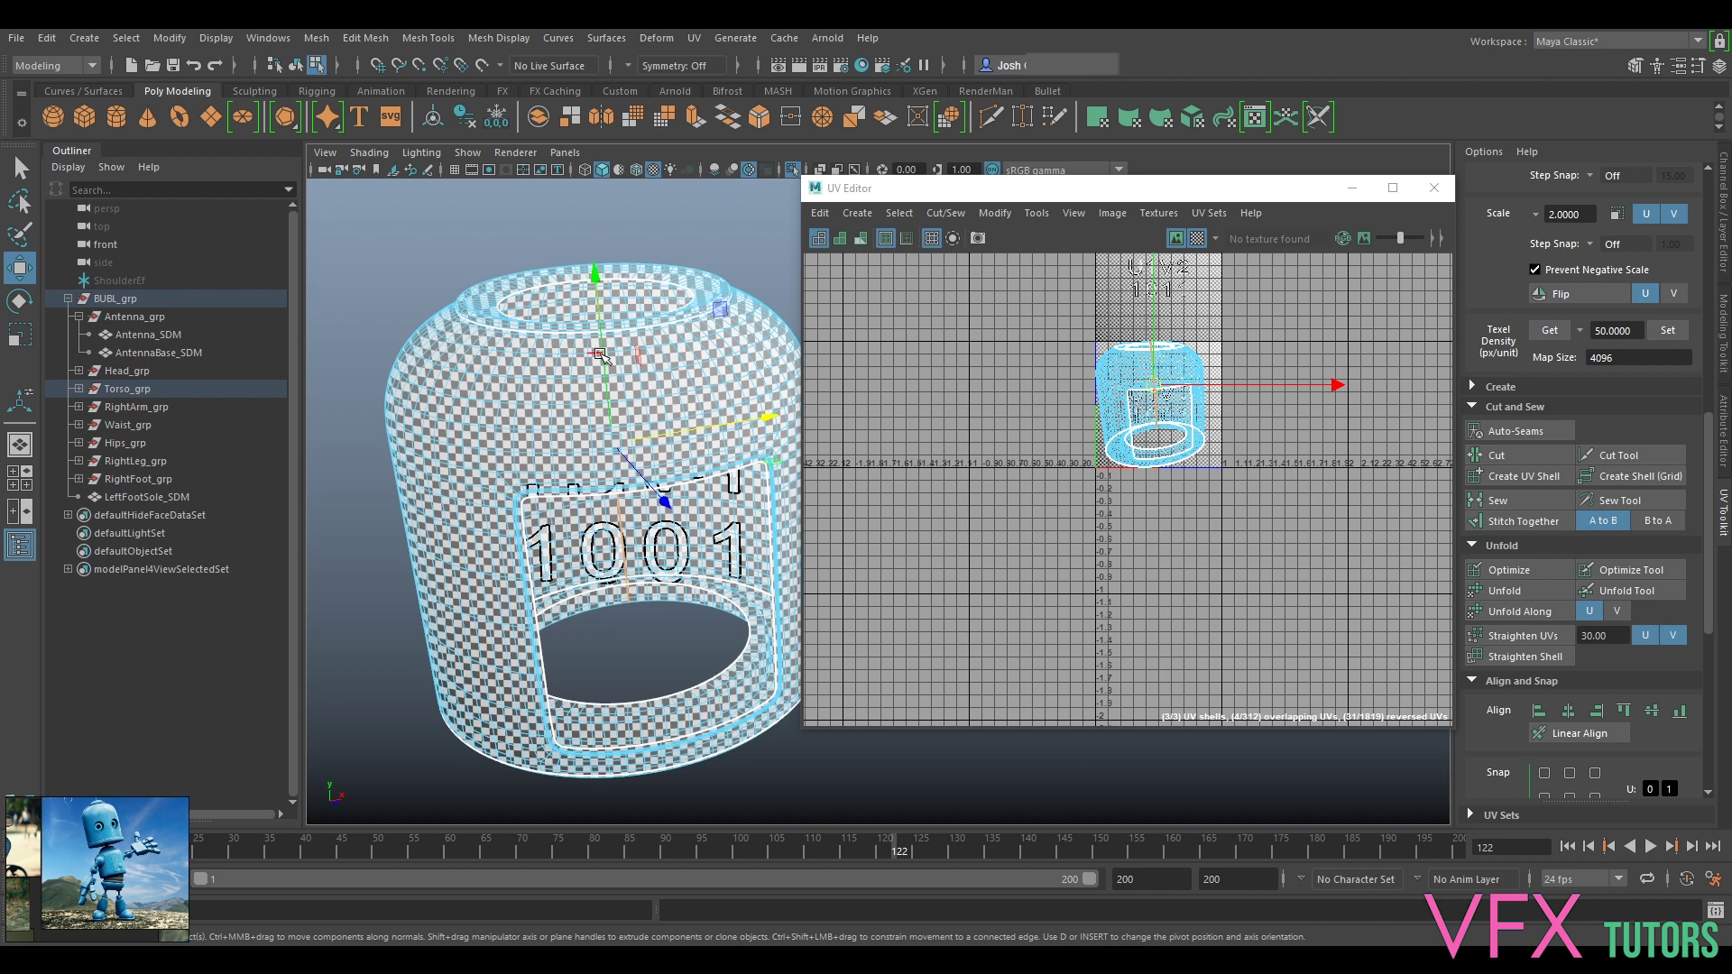
mouse_move(580, 464)
left_mouse_down("alt")
mouse_move(579, 449)
mouse_move(570, 471)
mouse_move(589, 476)
left_mouse_up("alt")
scroll(589, 475, "up", 3)
double_click(518, 460)
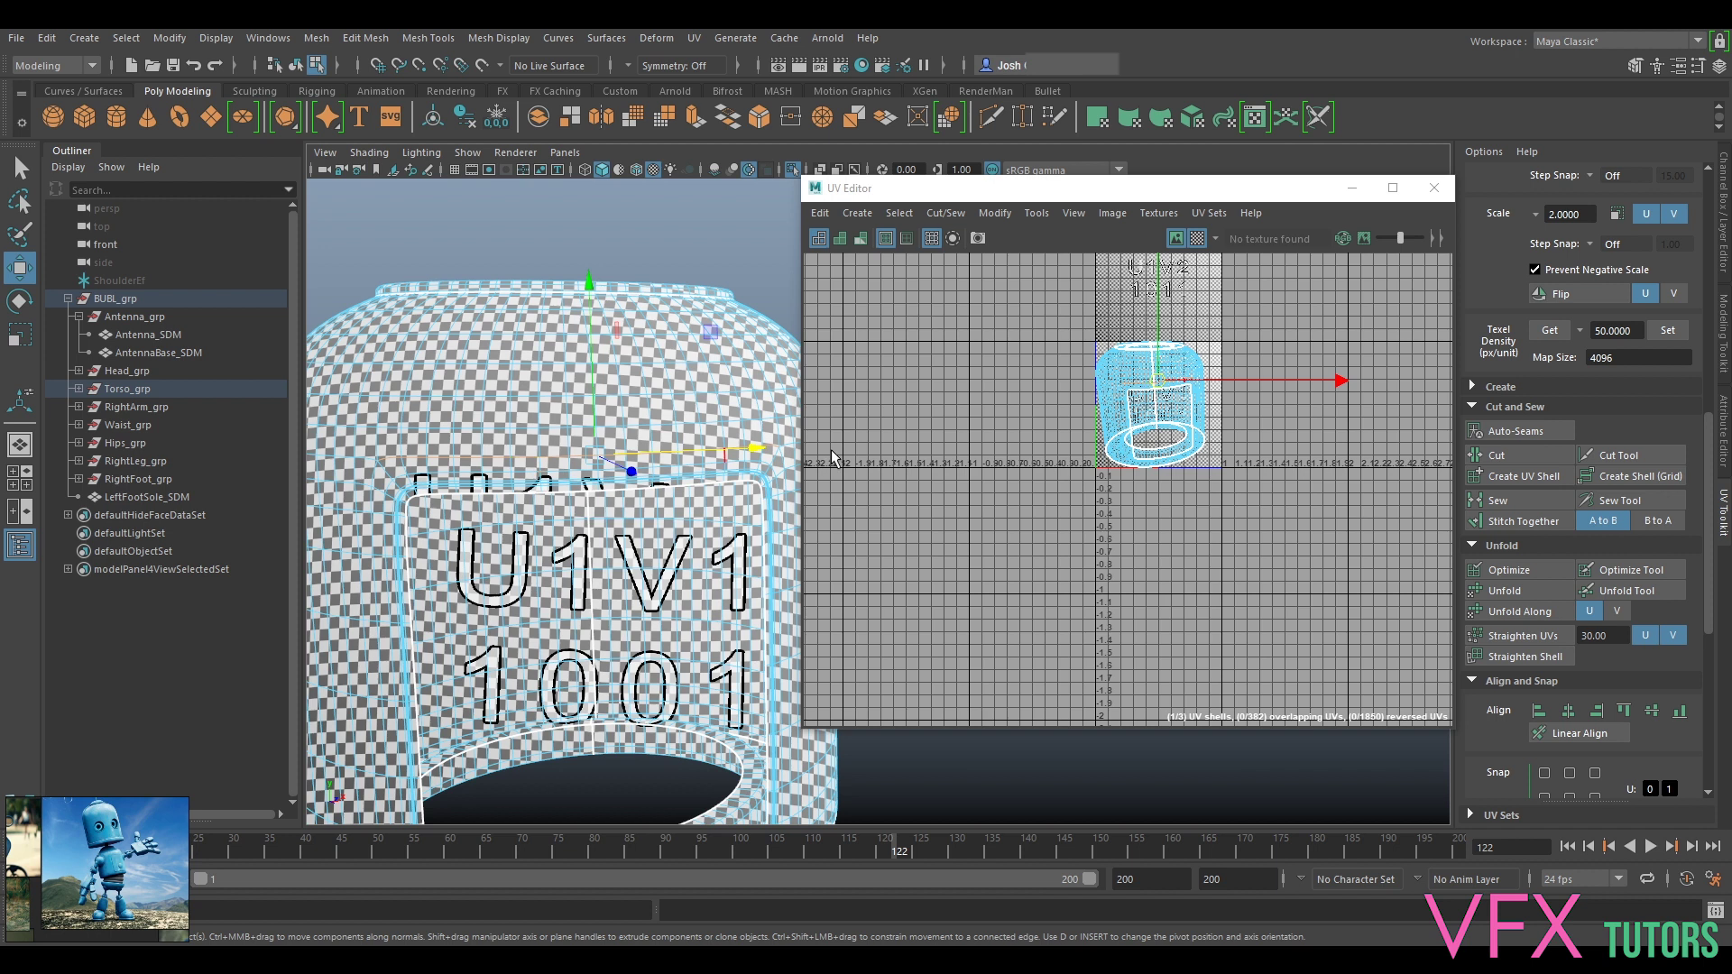
double_click(495, 427)
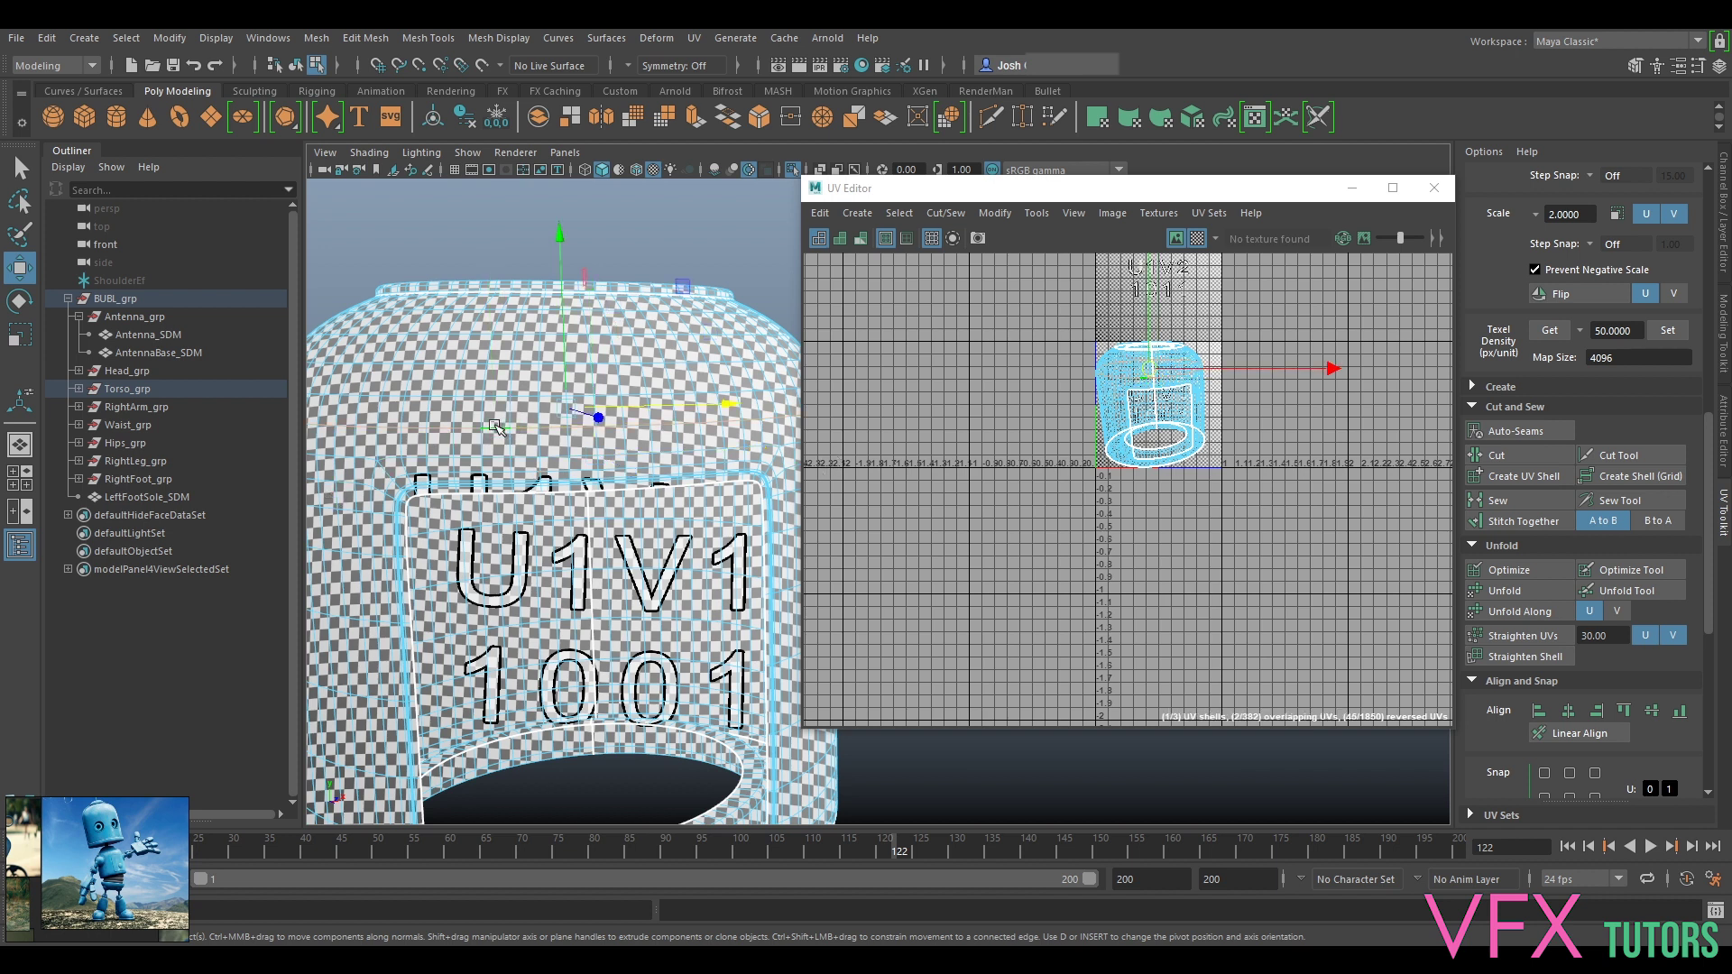
left_click(1495, 461)
Step: Unfold the torso's side wall UV shell and move it below the other shells in the UV layout
scroll(606, 487, "down", 3)
left_click_drag(597, 490, 650, 516, "alt")
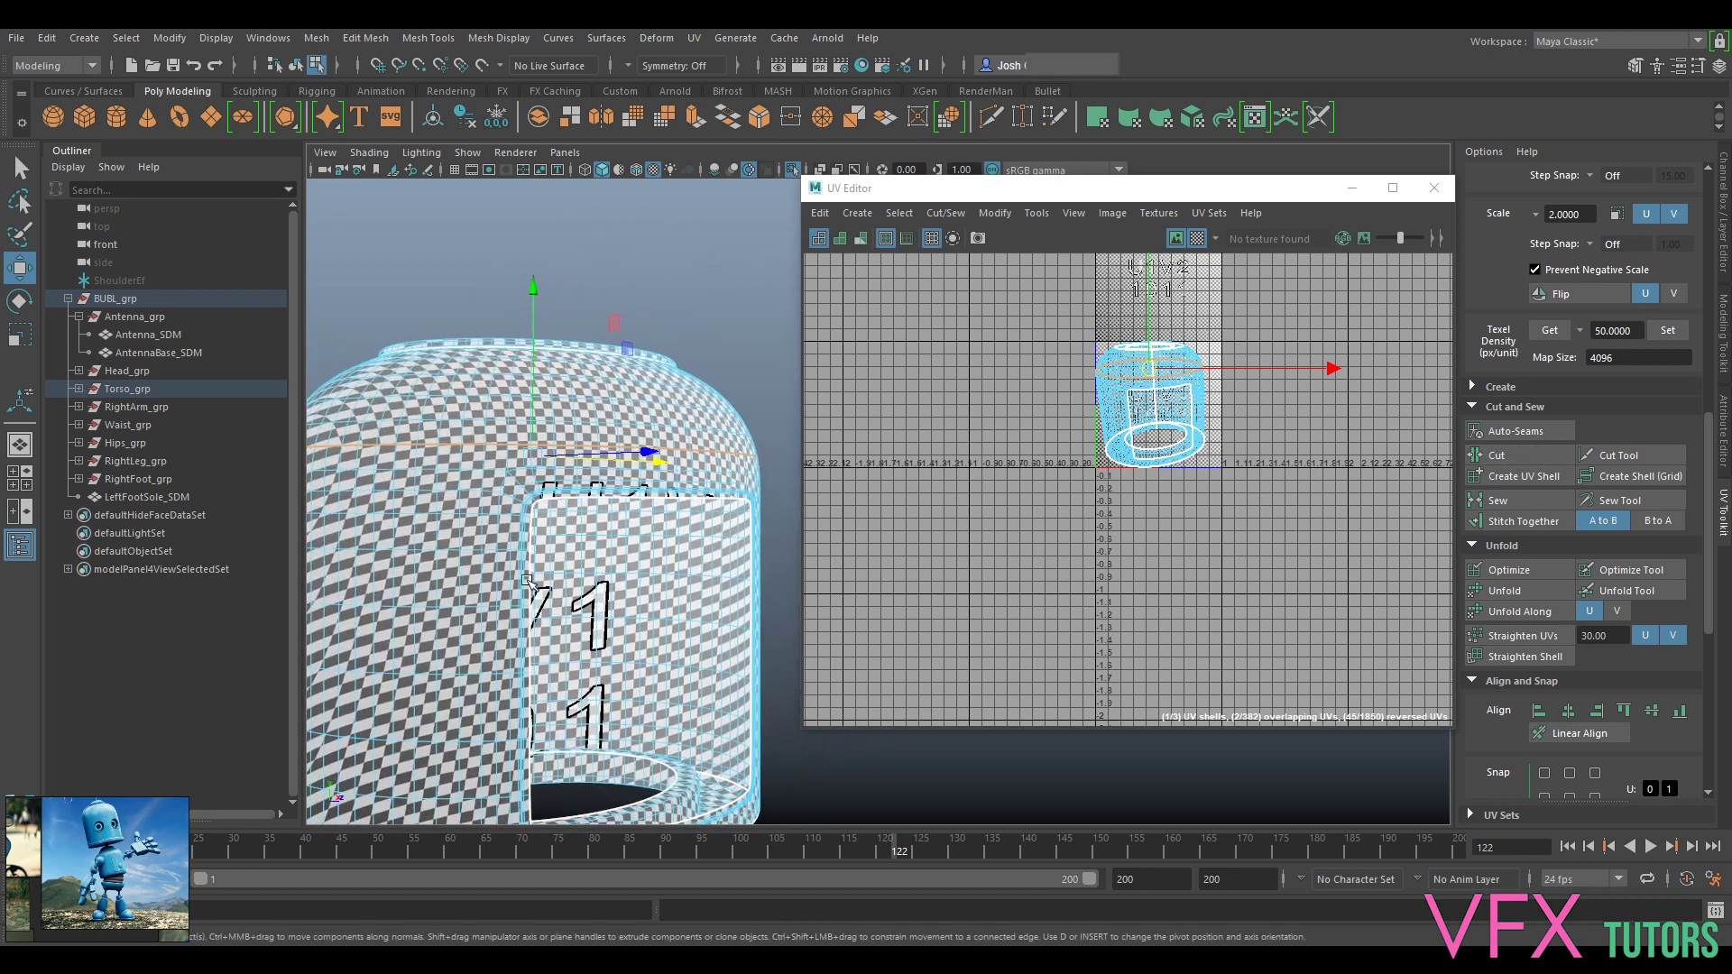
left_click_drag(527, 580, 621, 544, "alt")
right_click_drag(1165, 410, 1091, 386)
left_click(1126, 407)
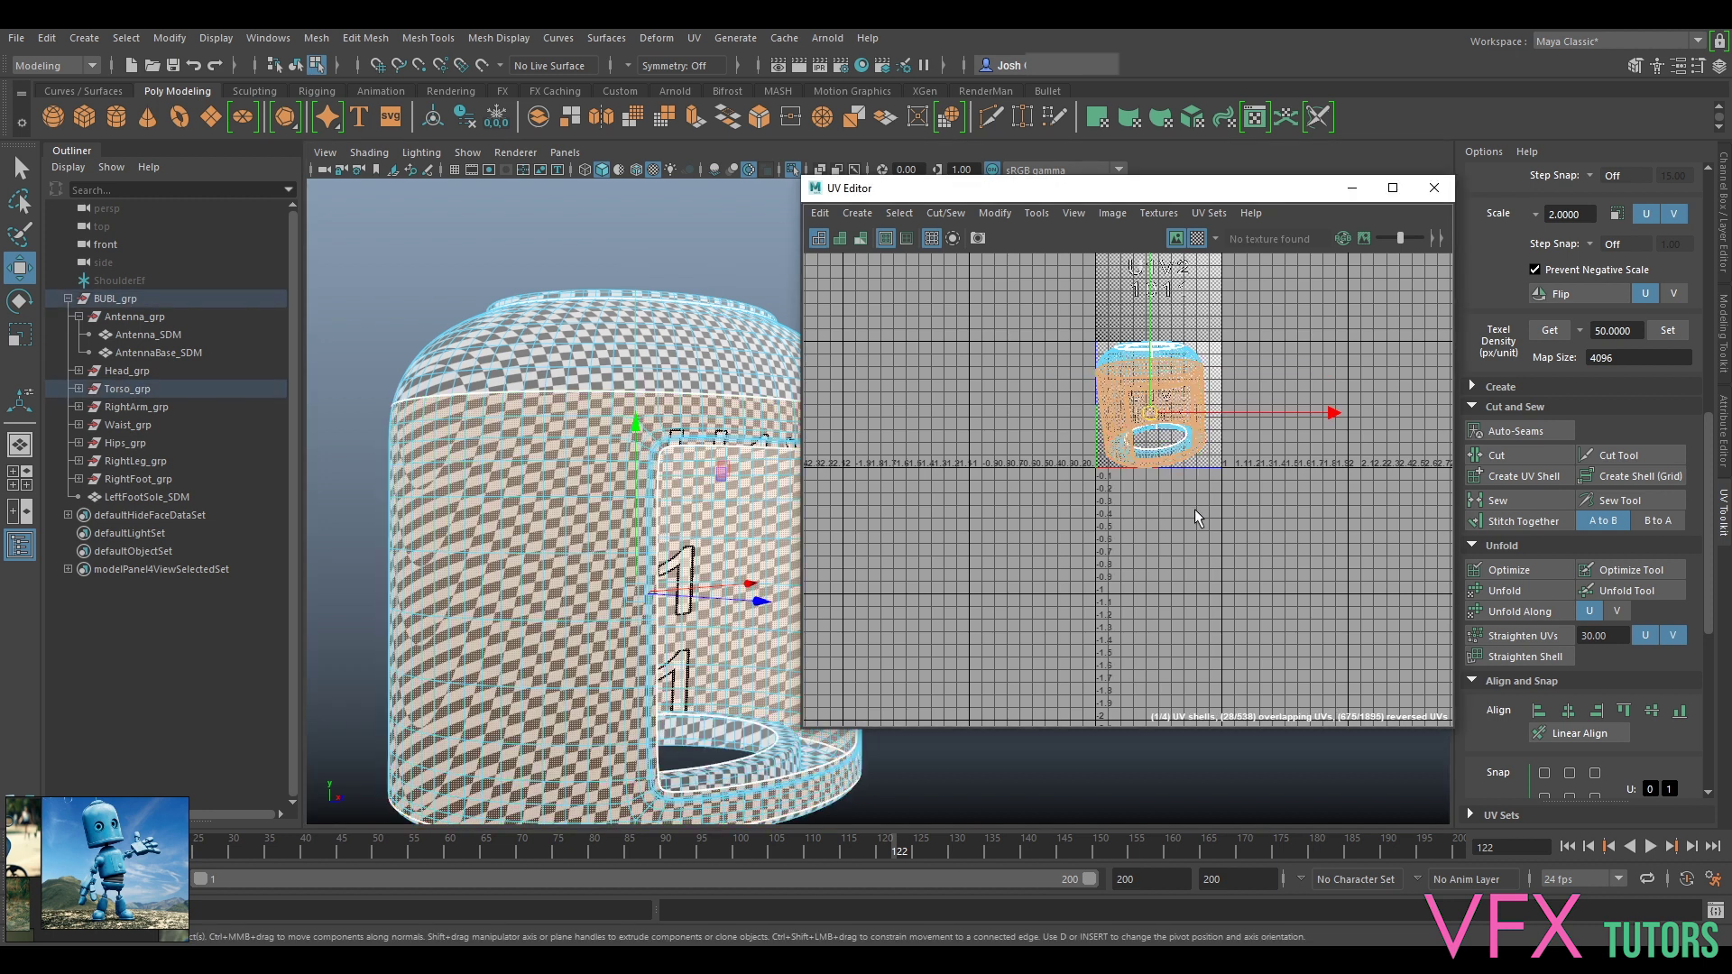
key("ctrl+u")
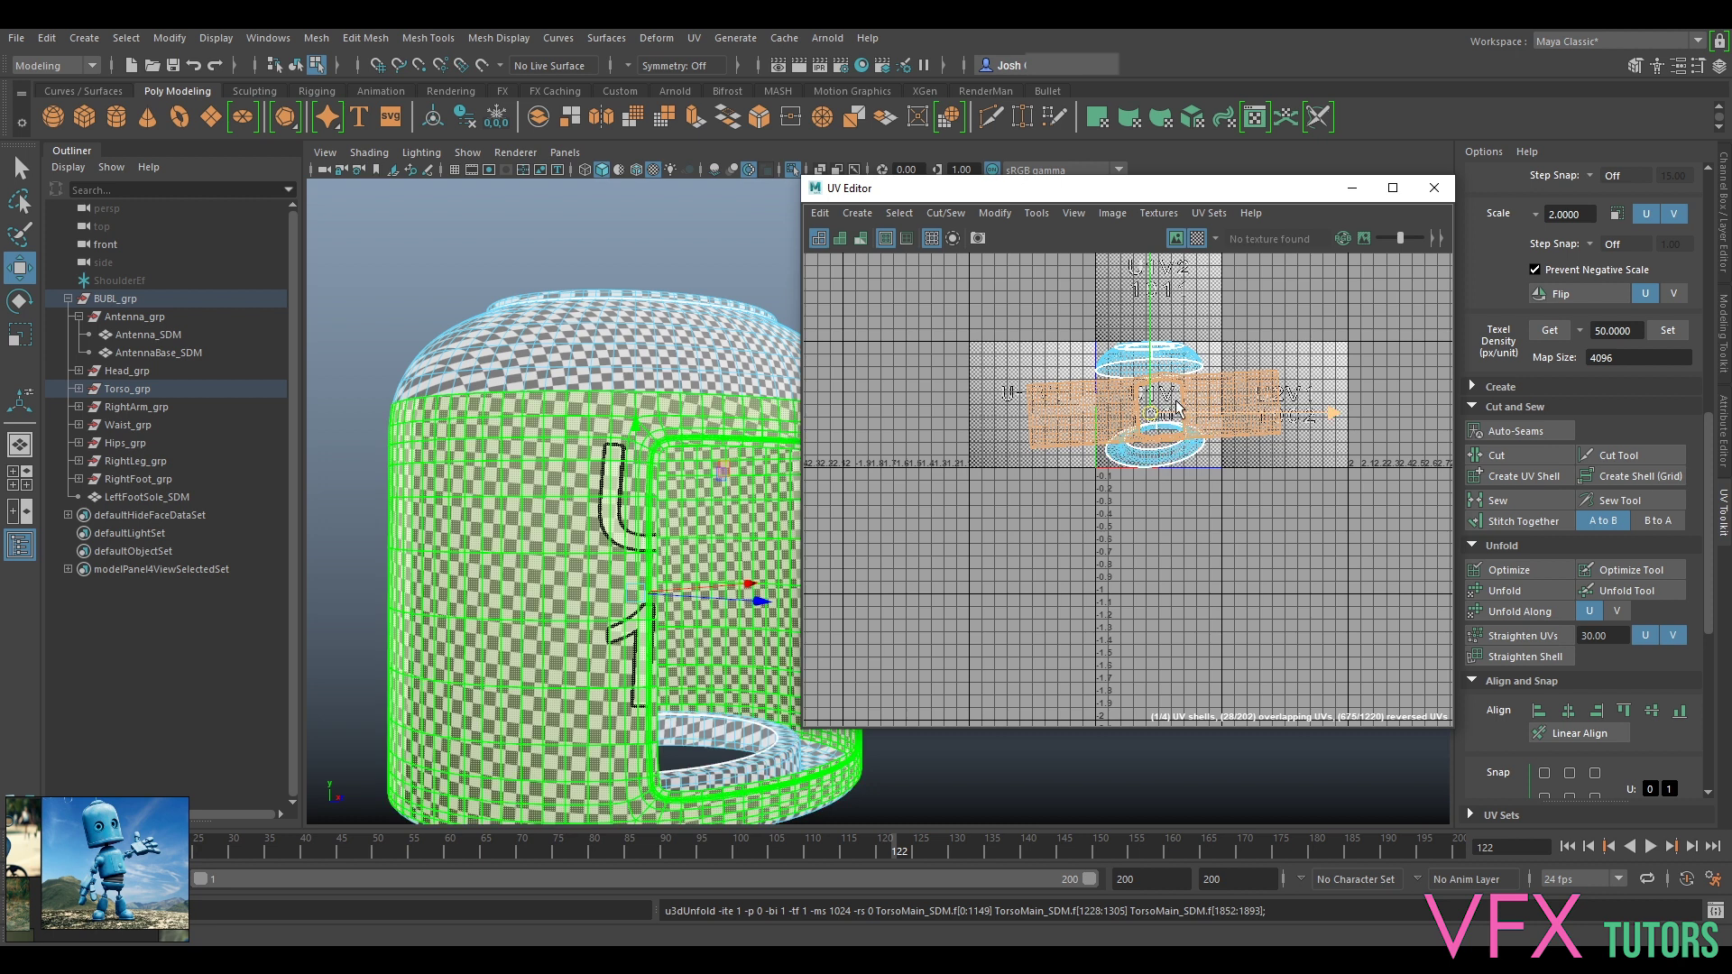
left_click_drag(1154, 404, 1166, 521)
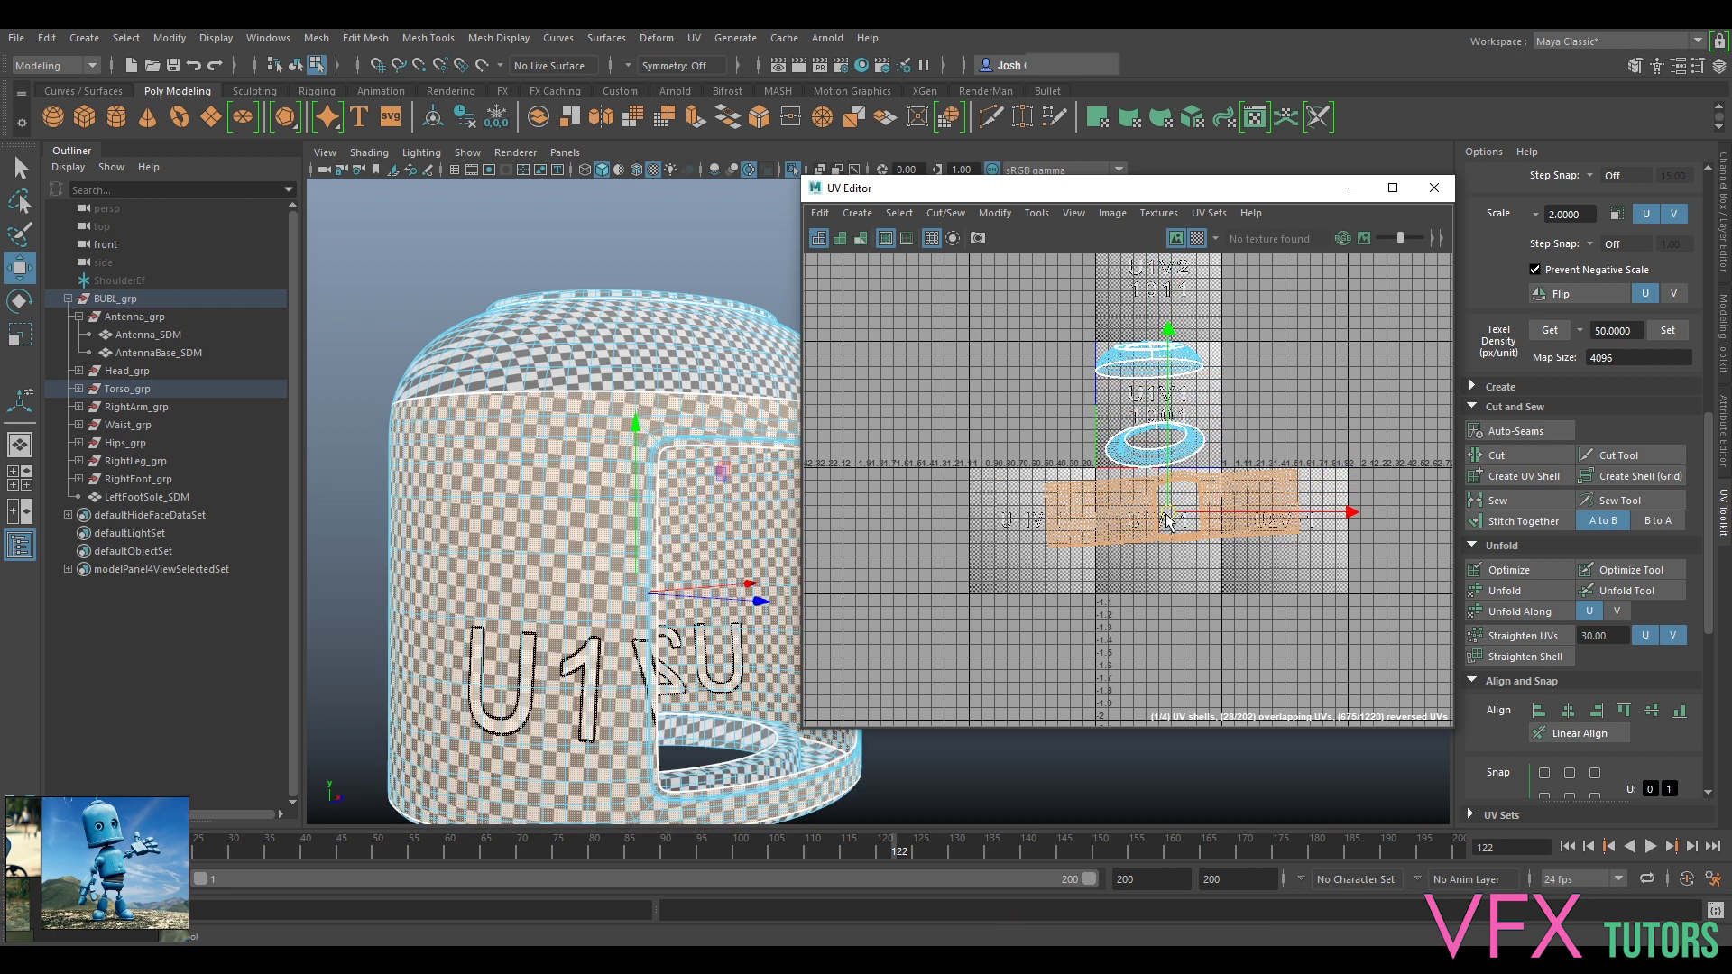
Step: Apply a texel density of 50 to the side wall shell, rotate it level and reposition it
left_click(1667, 336)
scroll(1161, 573, "up", 3)
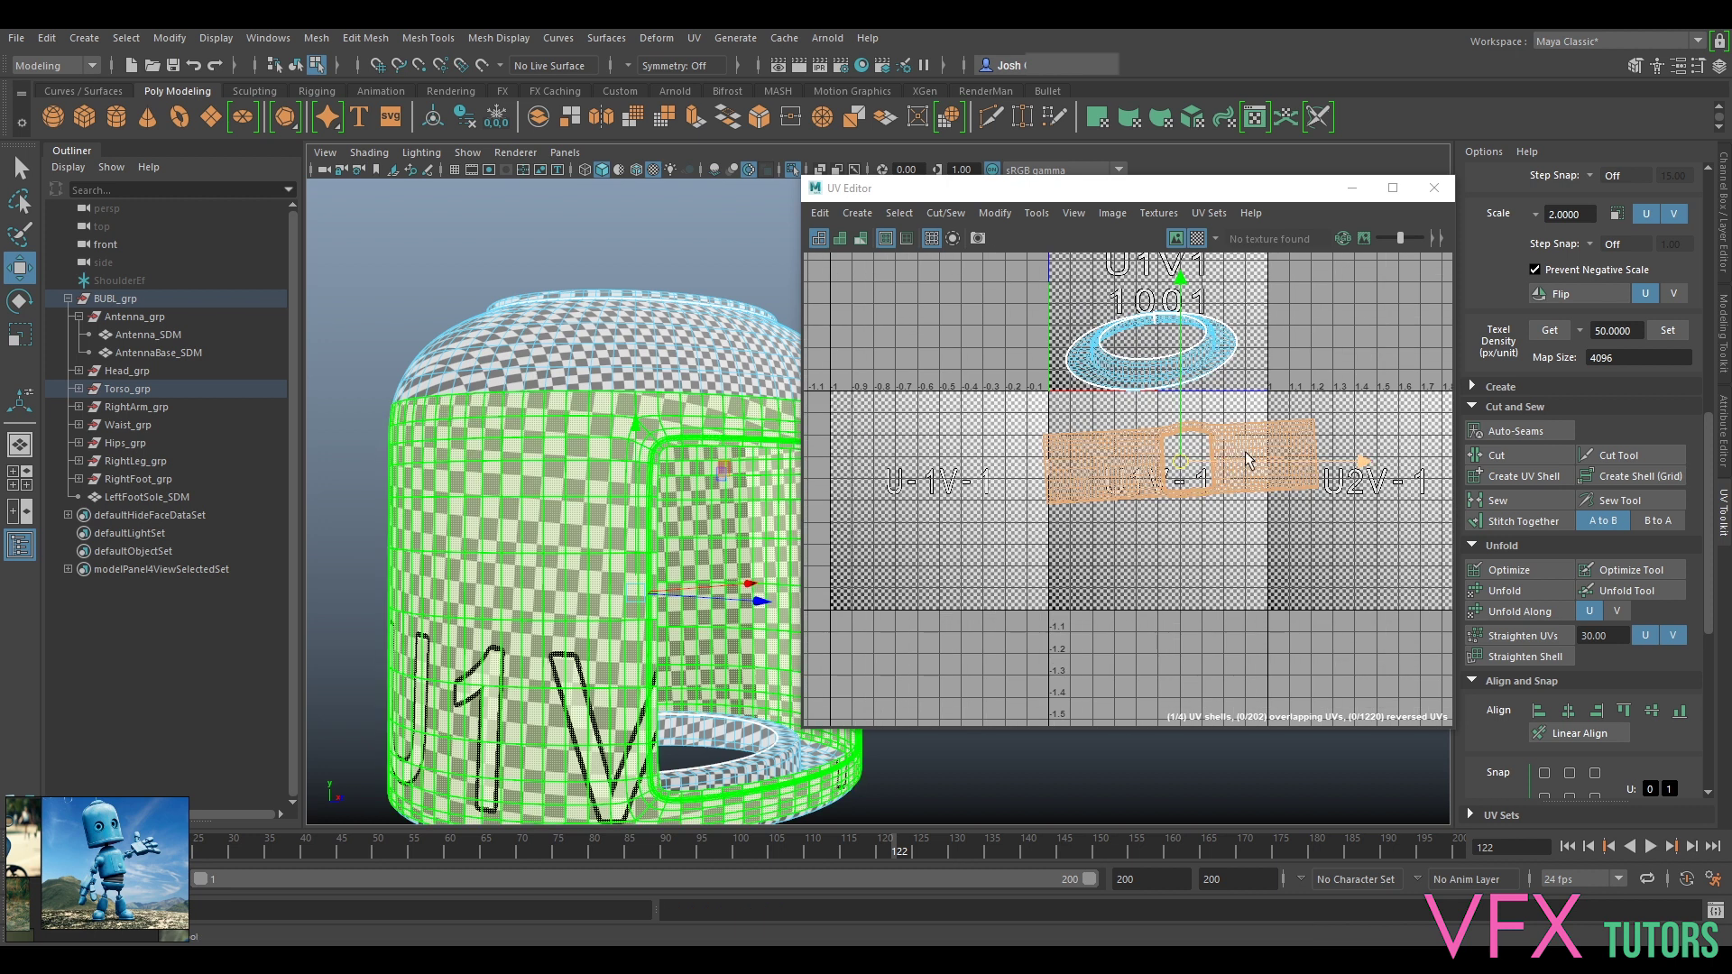
middle_click_drag(1246, 453, 1214, 516, "alt")
key("e")
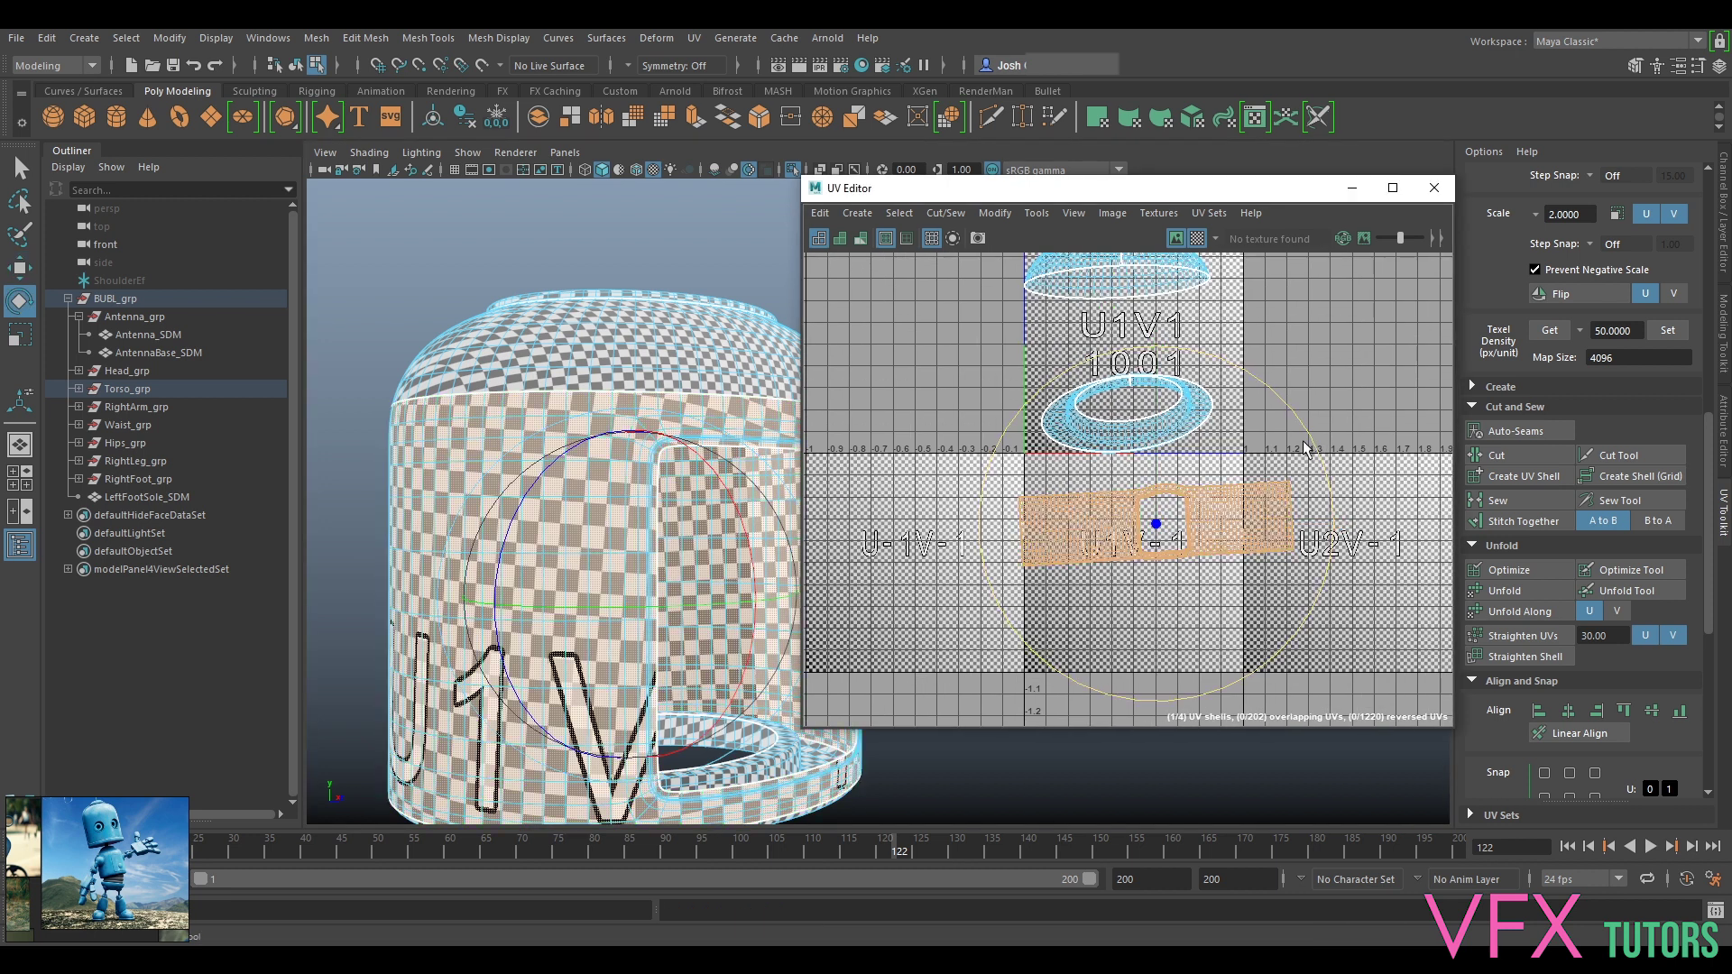
left_click_drag(1313, 449, 1315, 450)
key("w")
left_click_drag(1158, 525, 1136, 497)
Step: Run Optimize repeatedly on the torso's side wall UV shell to even out the distortion
left_click_drag(696, 618, 722, 653, "alt")
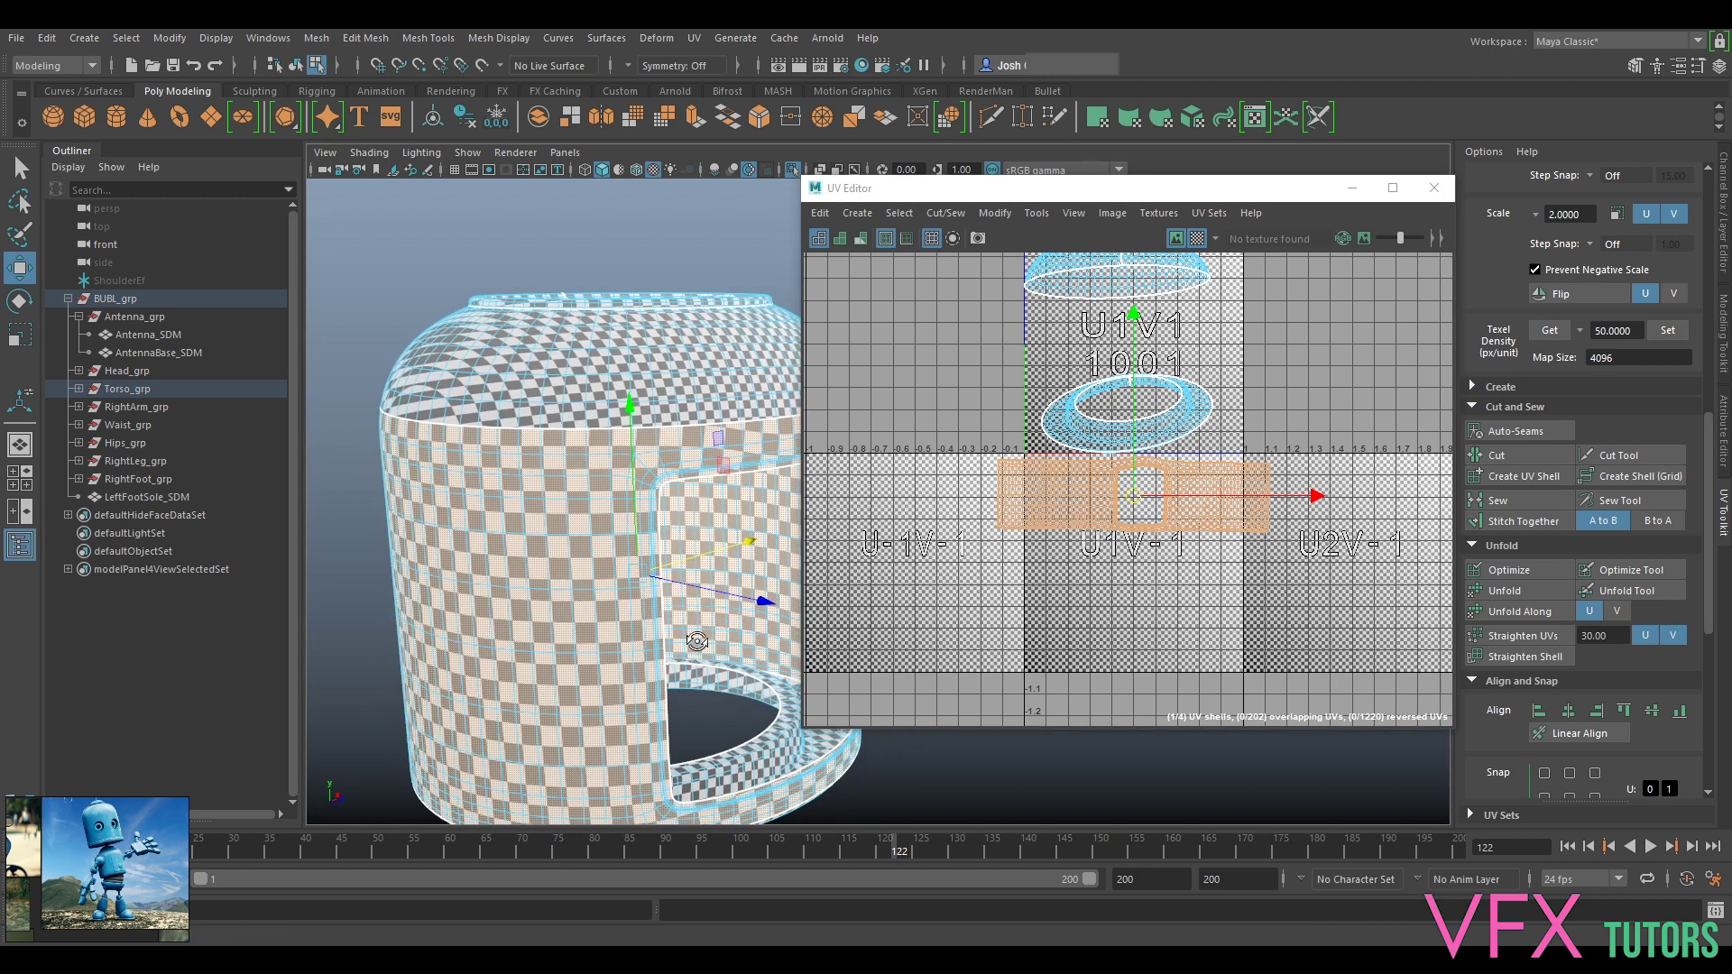
left_click(1133, 495)
scroll(1128, 492, "up", 6)
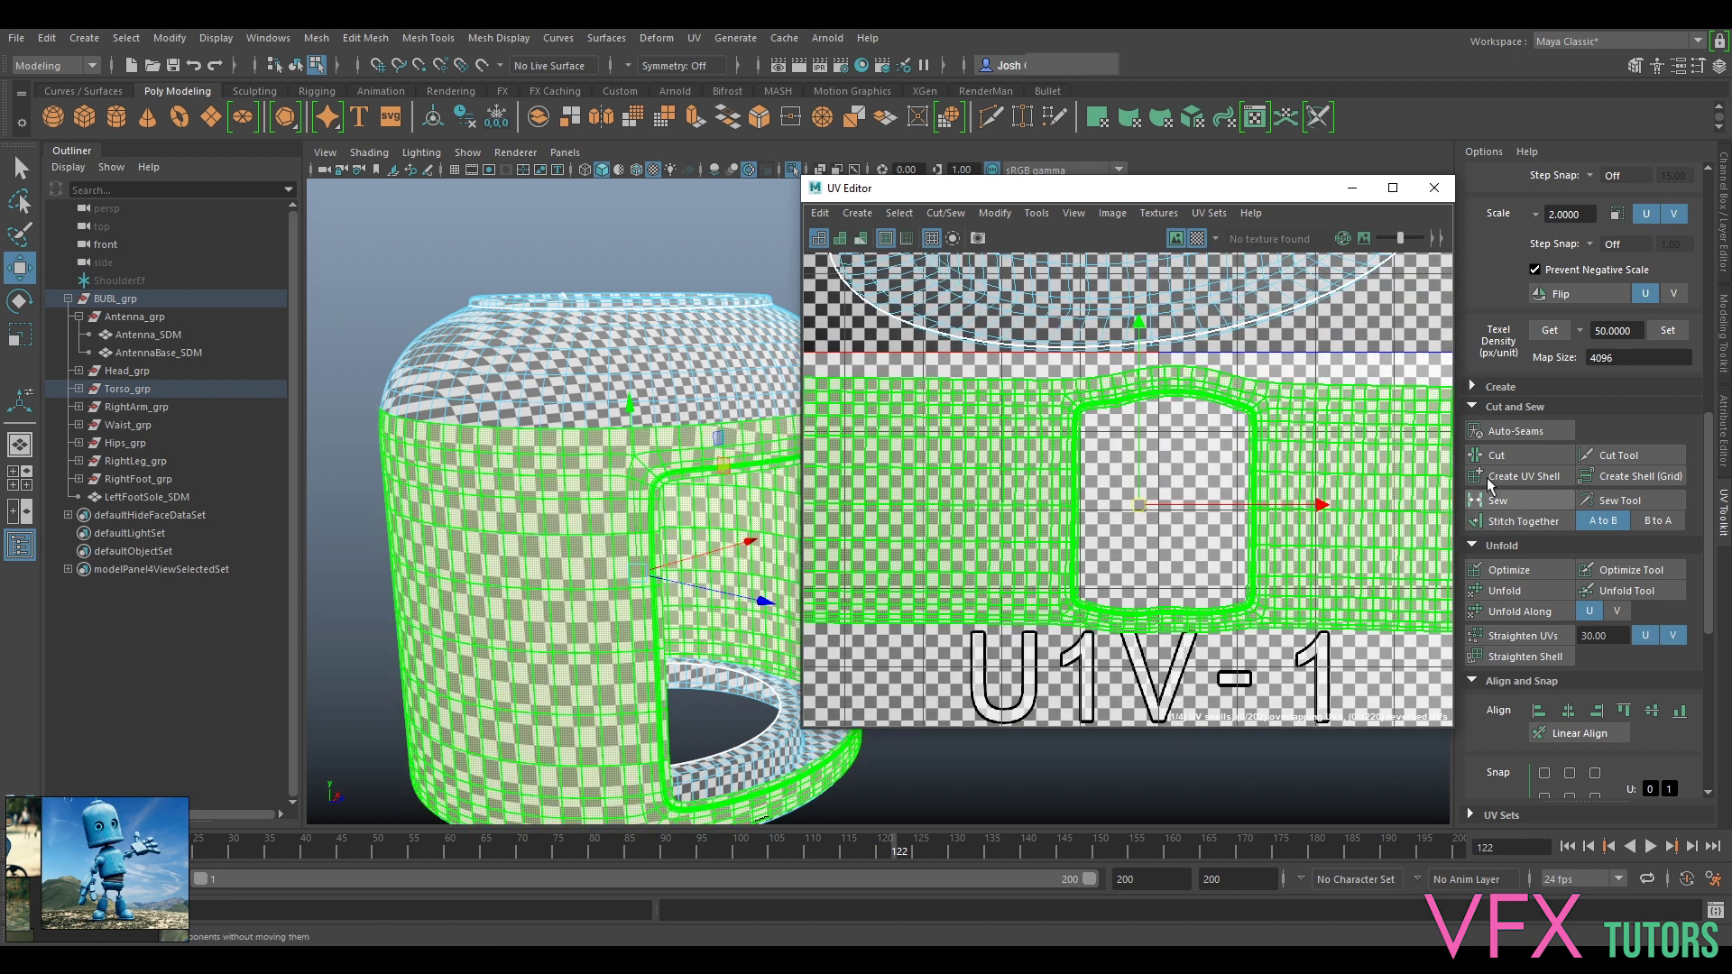
left_click(1512, 571)
left_click(1514, 570)
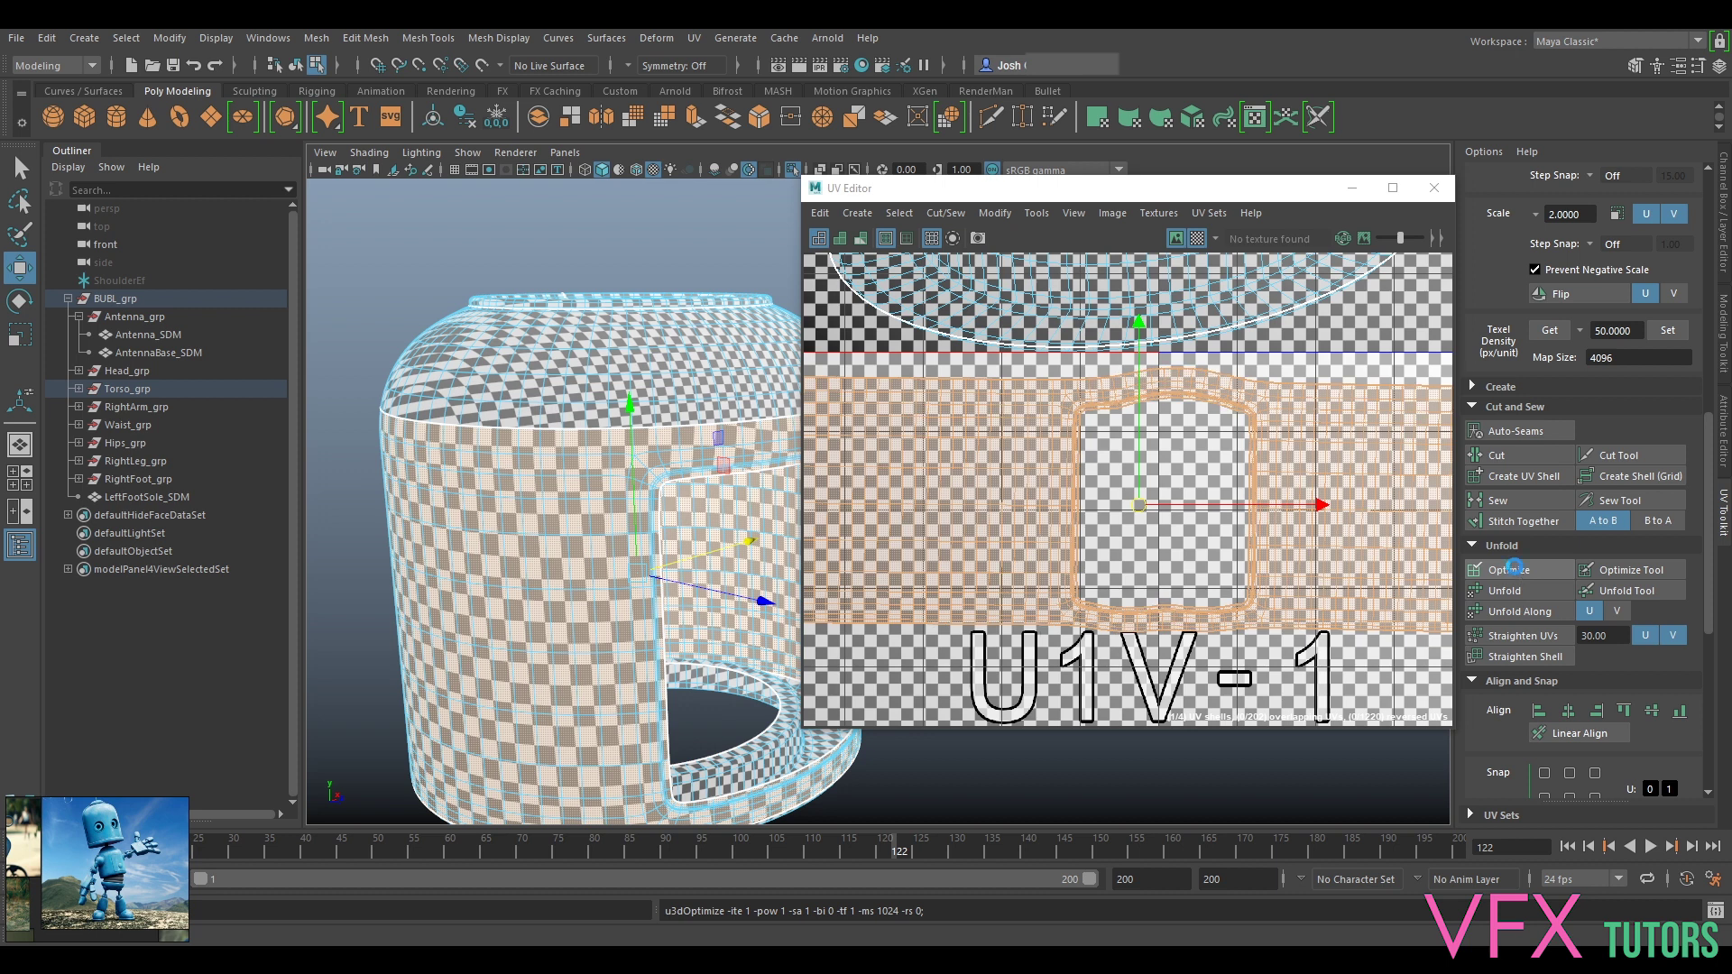
left_click(1515, 570)
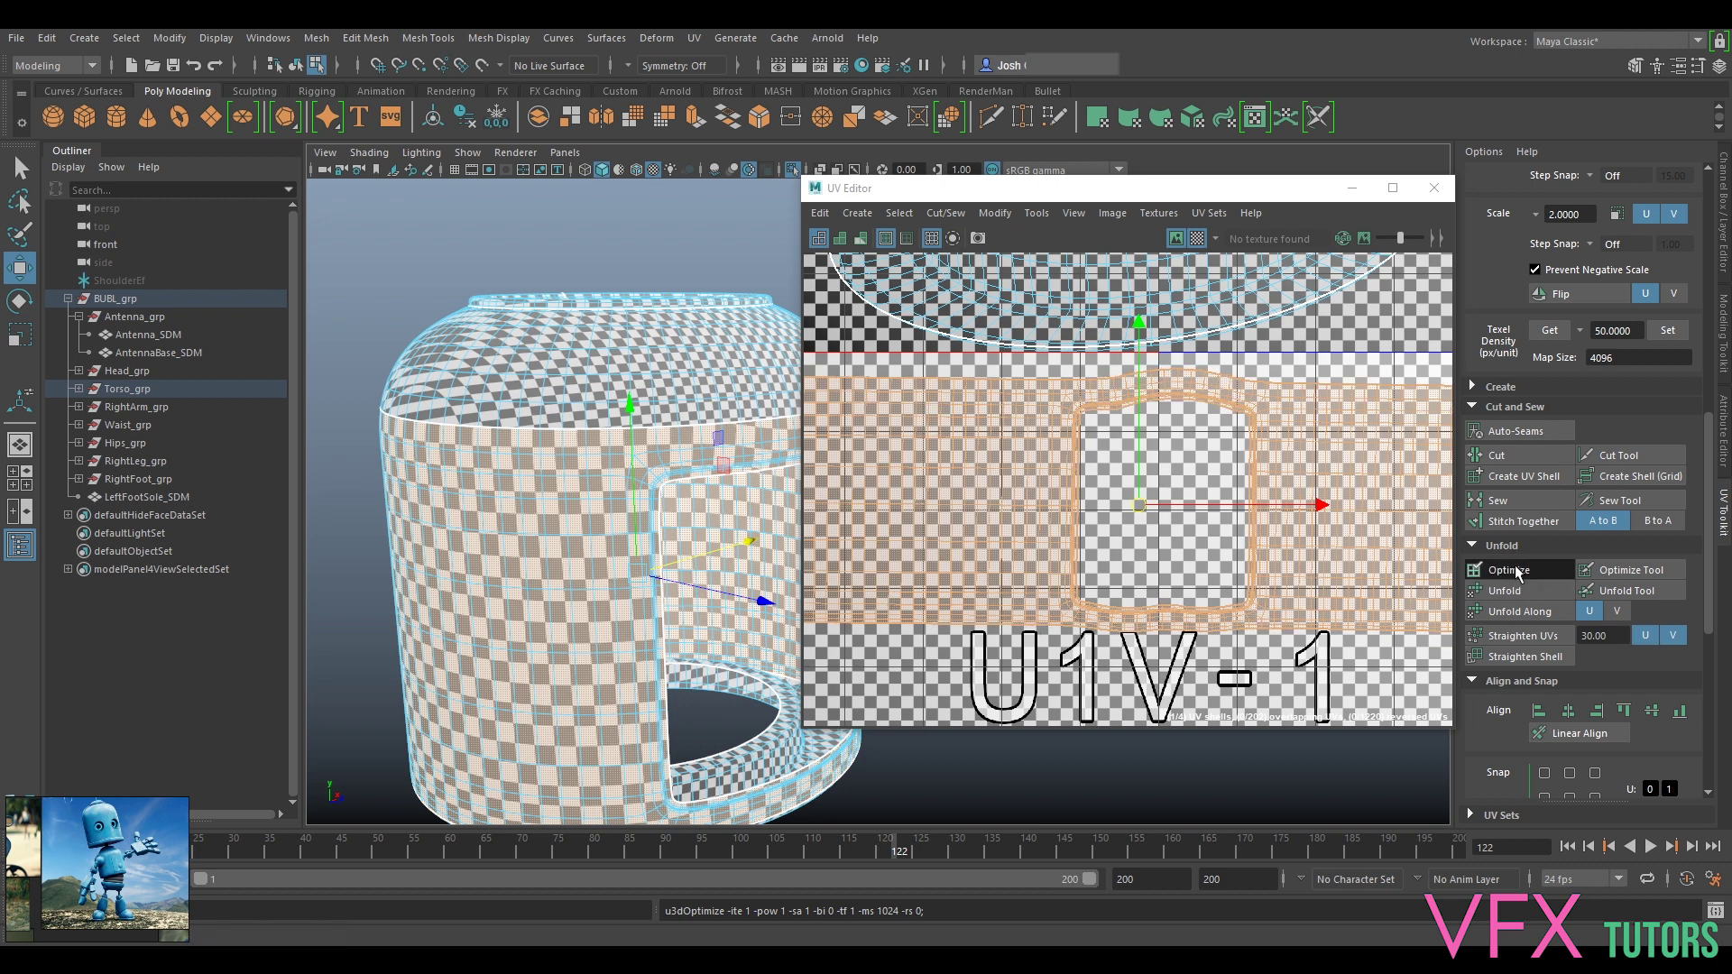
left_click(1519, 570)
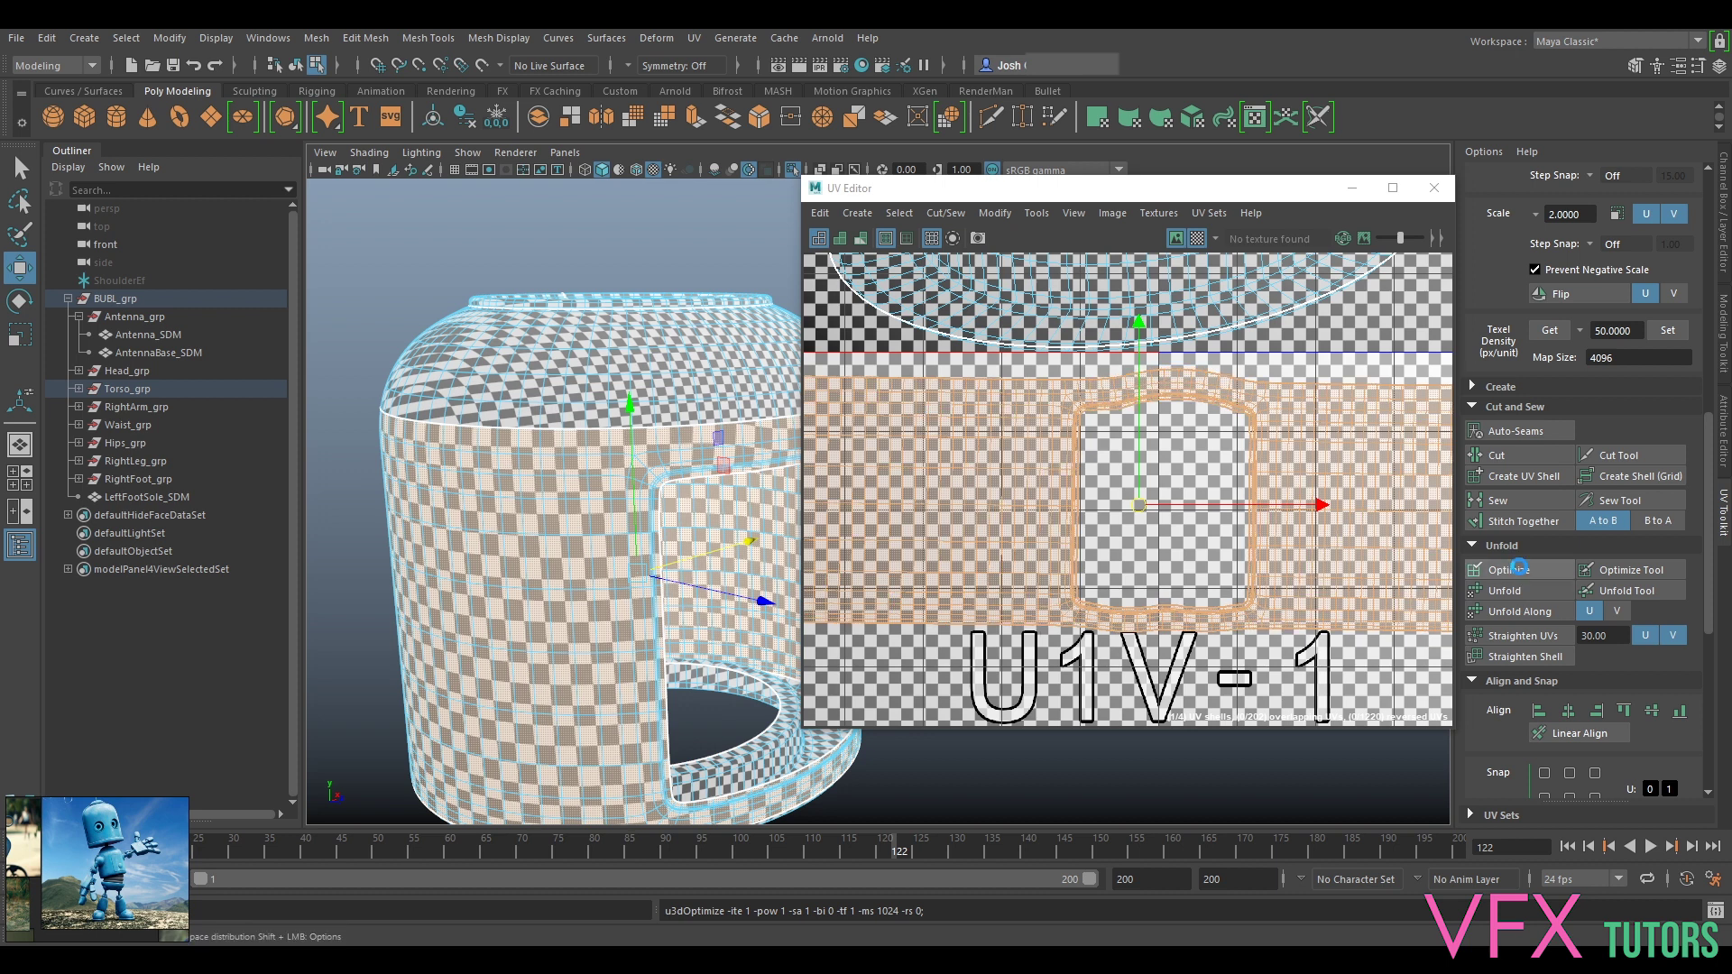
left_click(1519, 571)
left_click(1519, 570)
left_click(1519, 569)
Step: Try to flatten the UV edge loop beneath the window opening by scaling it vertically
middle_click_drag(628, 562, 495, 574, "alt")
mouse_move(667, 540)
left_mouse_down("alt")
mouse_move(651, 541)
mouse_move(657, 511)
left_mouse_up("alt")
right_click_drag(1207, 553, 1235, 672, "alt")
middle_click_drag(1236, 672, 1187, 535, "alt")
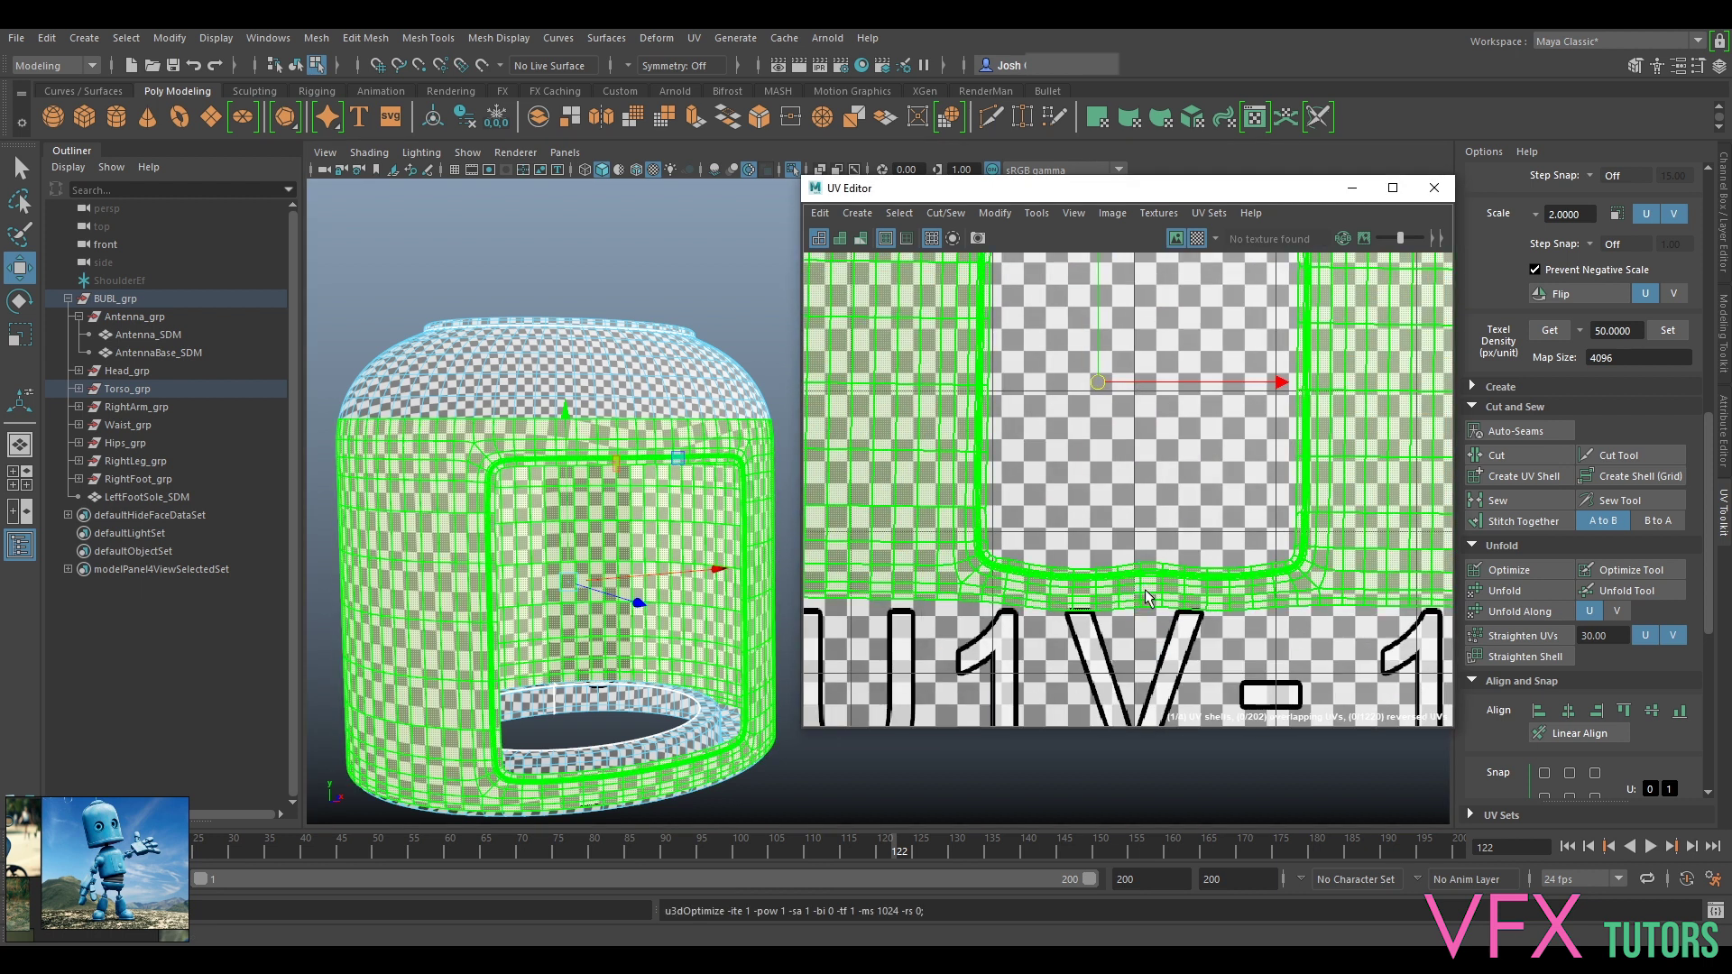
scroll(1147, 597, "down", 1)
right_click_drag(1145, 591, 1135, 520)
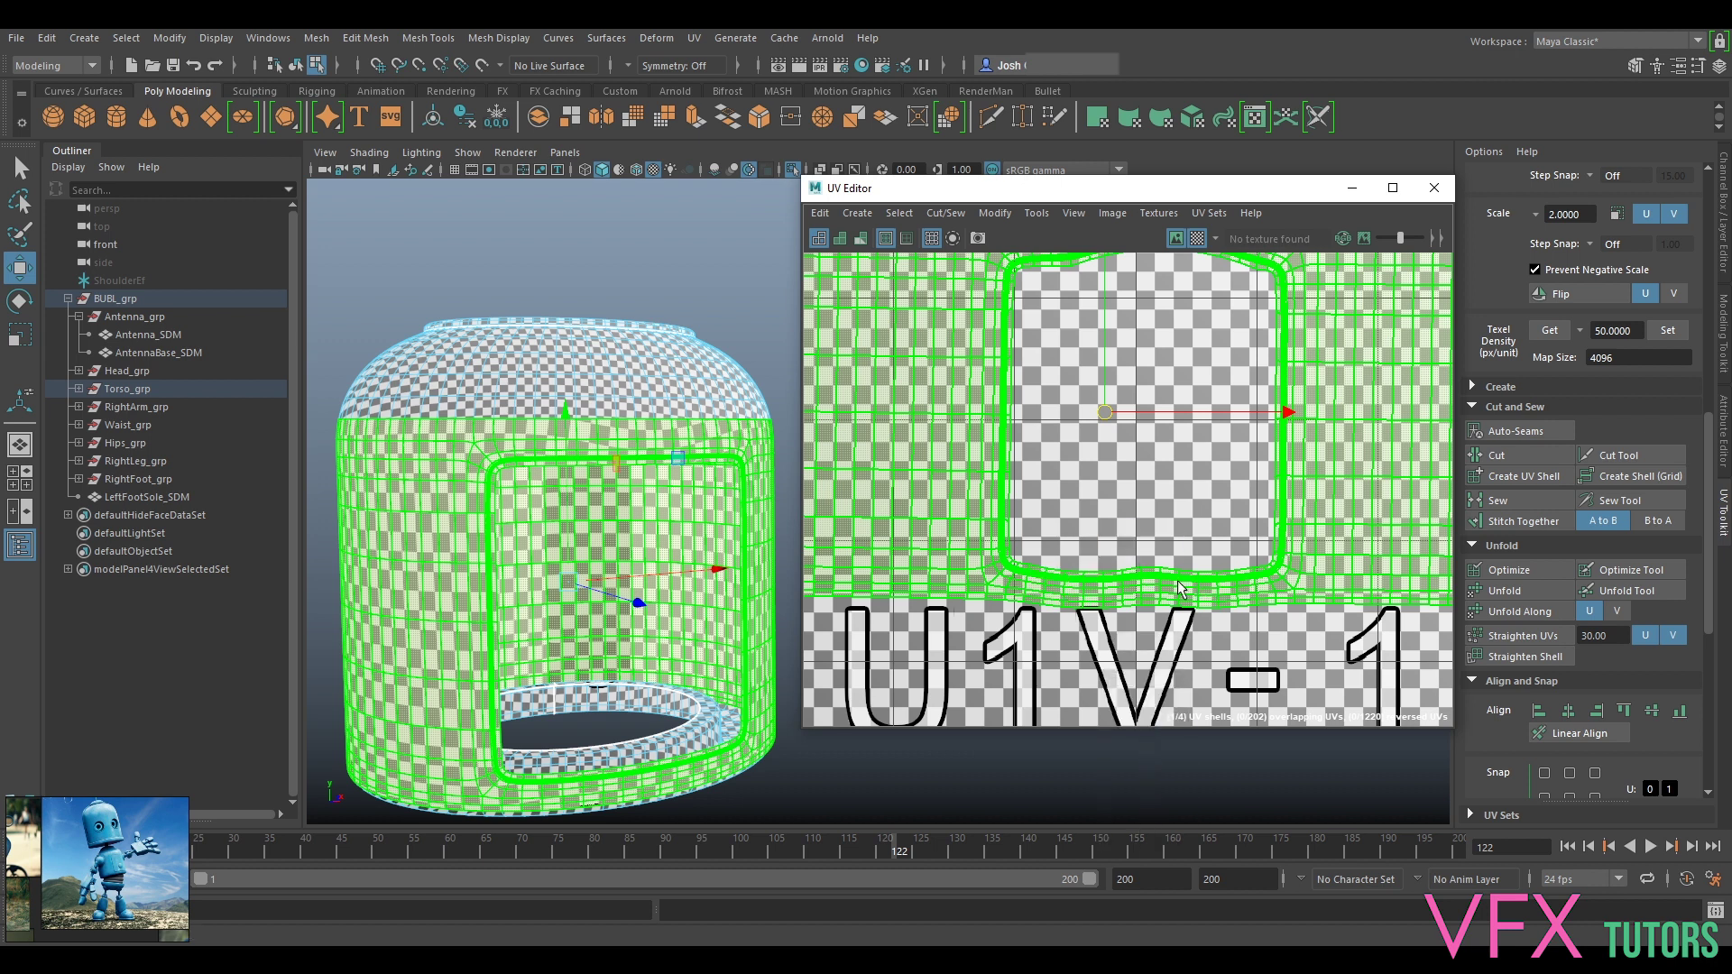
left_click(1154, 592)
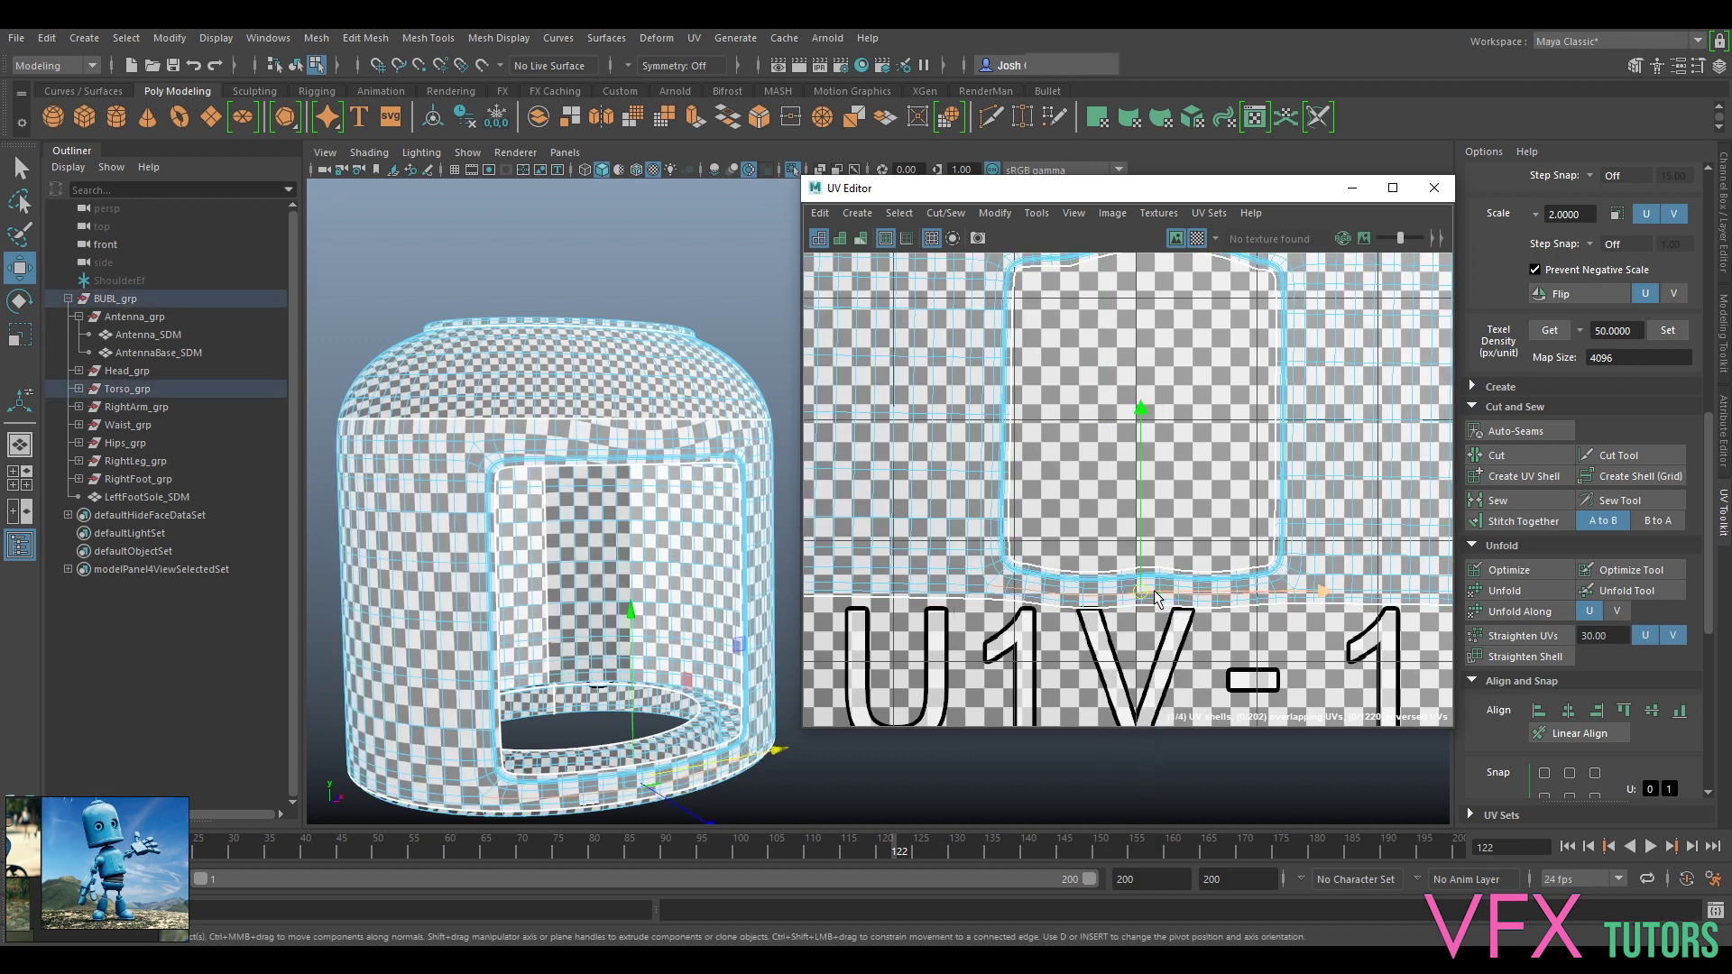
double_click(1366, 594, "shift")
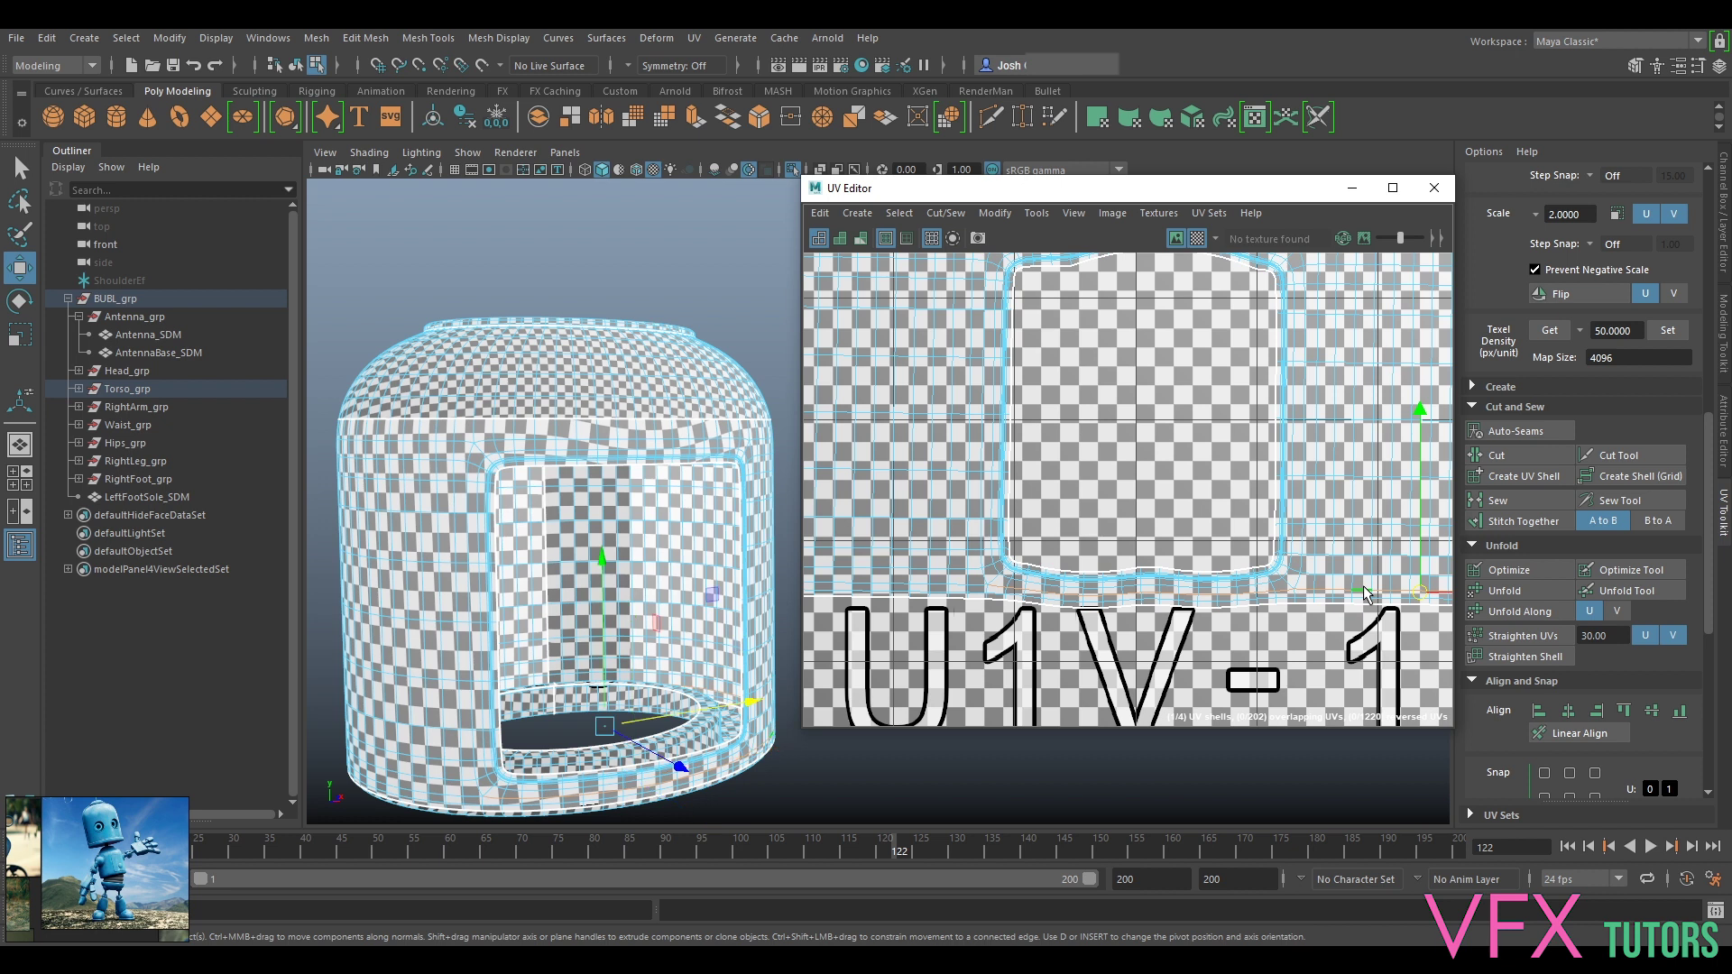
double_click(958, 591, "shift")
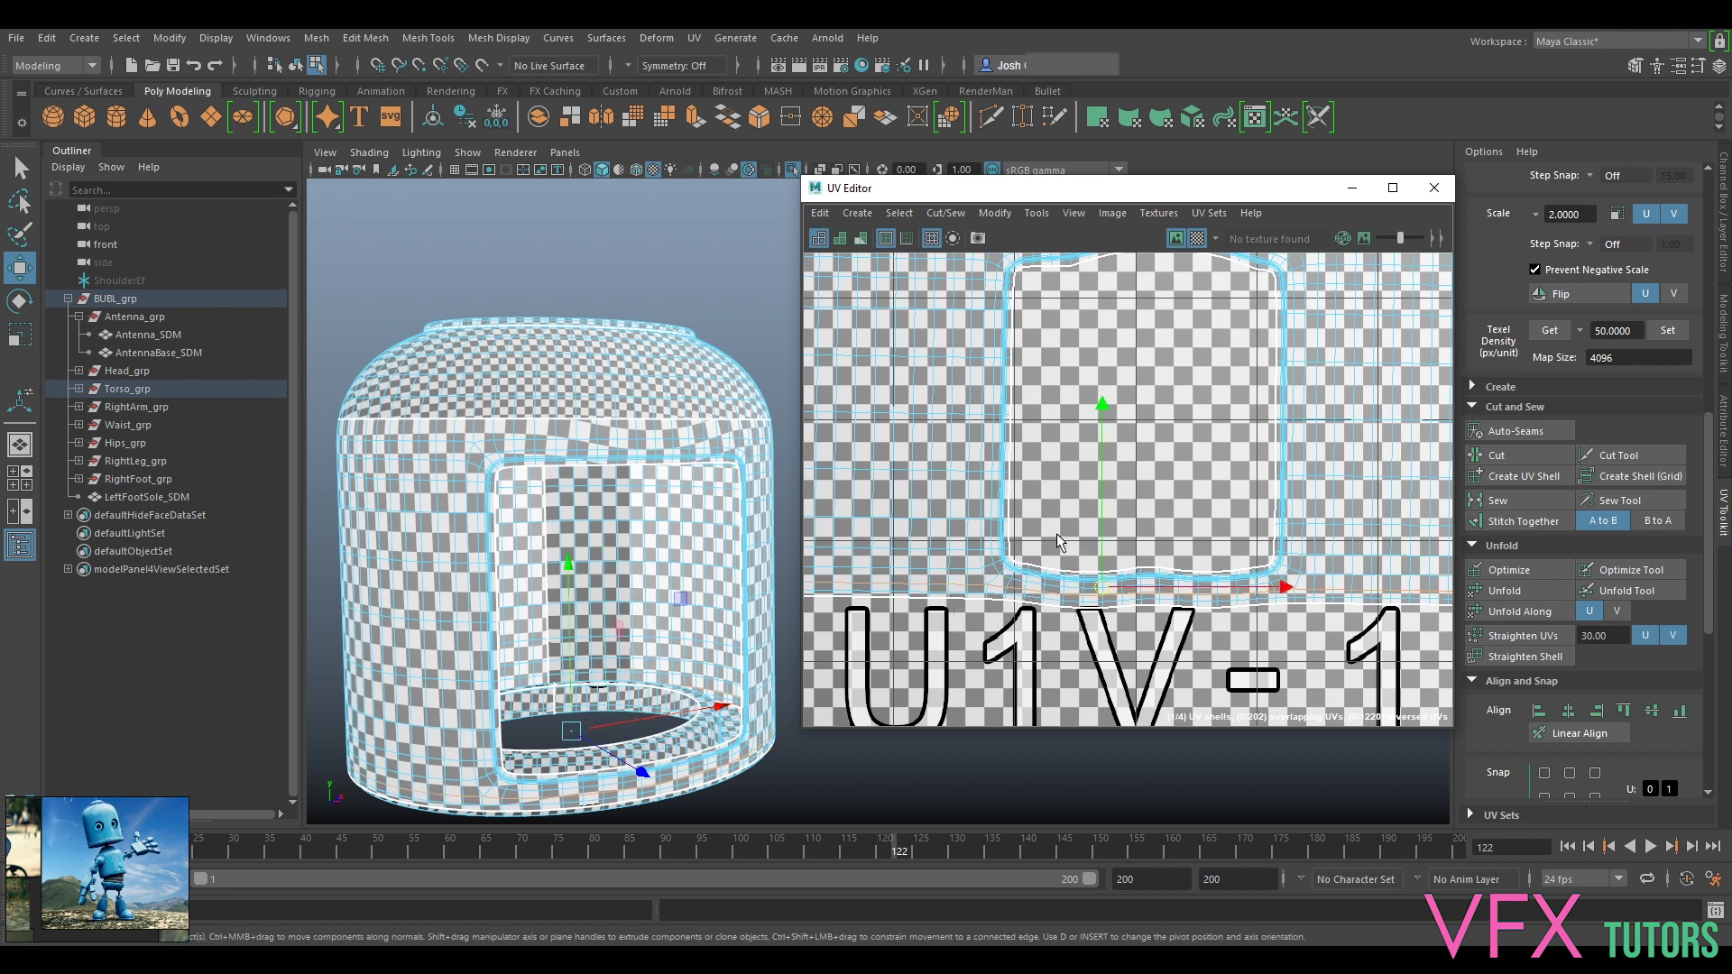
key("r")
left_click_drag(1115, 446, 1158, 674)
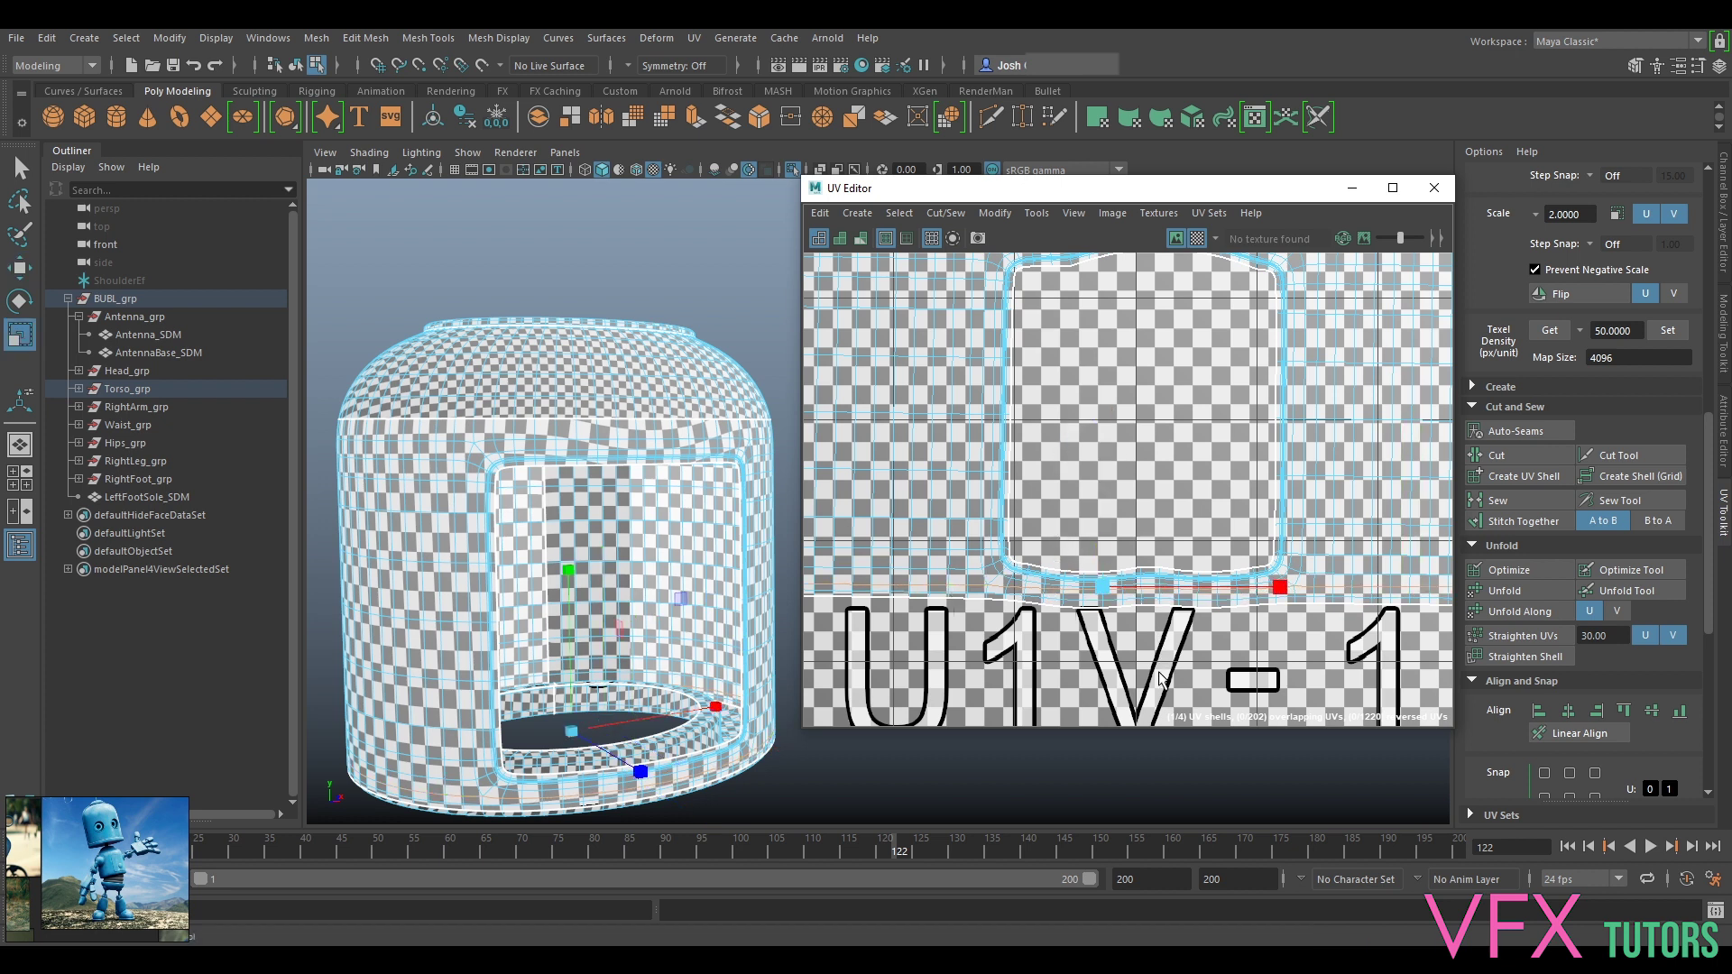
Step: Cut the UVs along the edge loop around the window opening, separating its inner rim from the side wall
scroll(1350, 591, "up", 5)
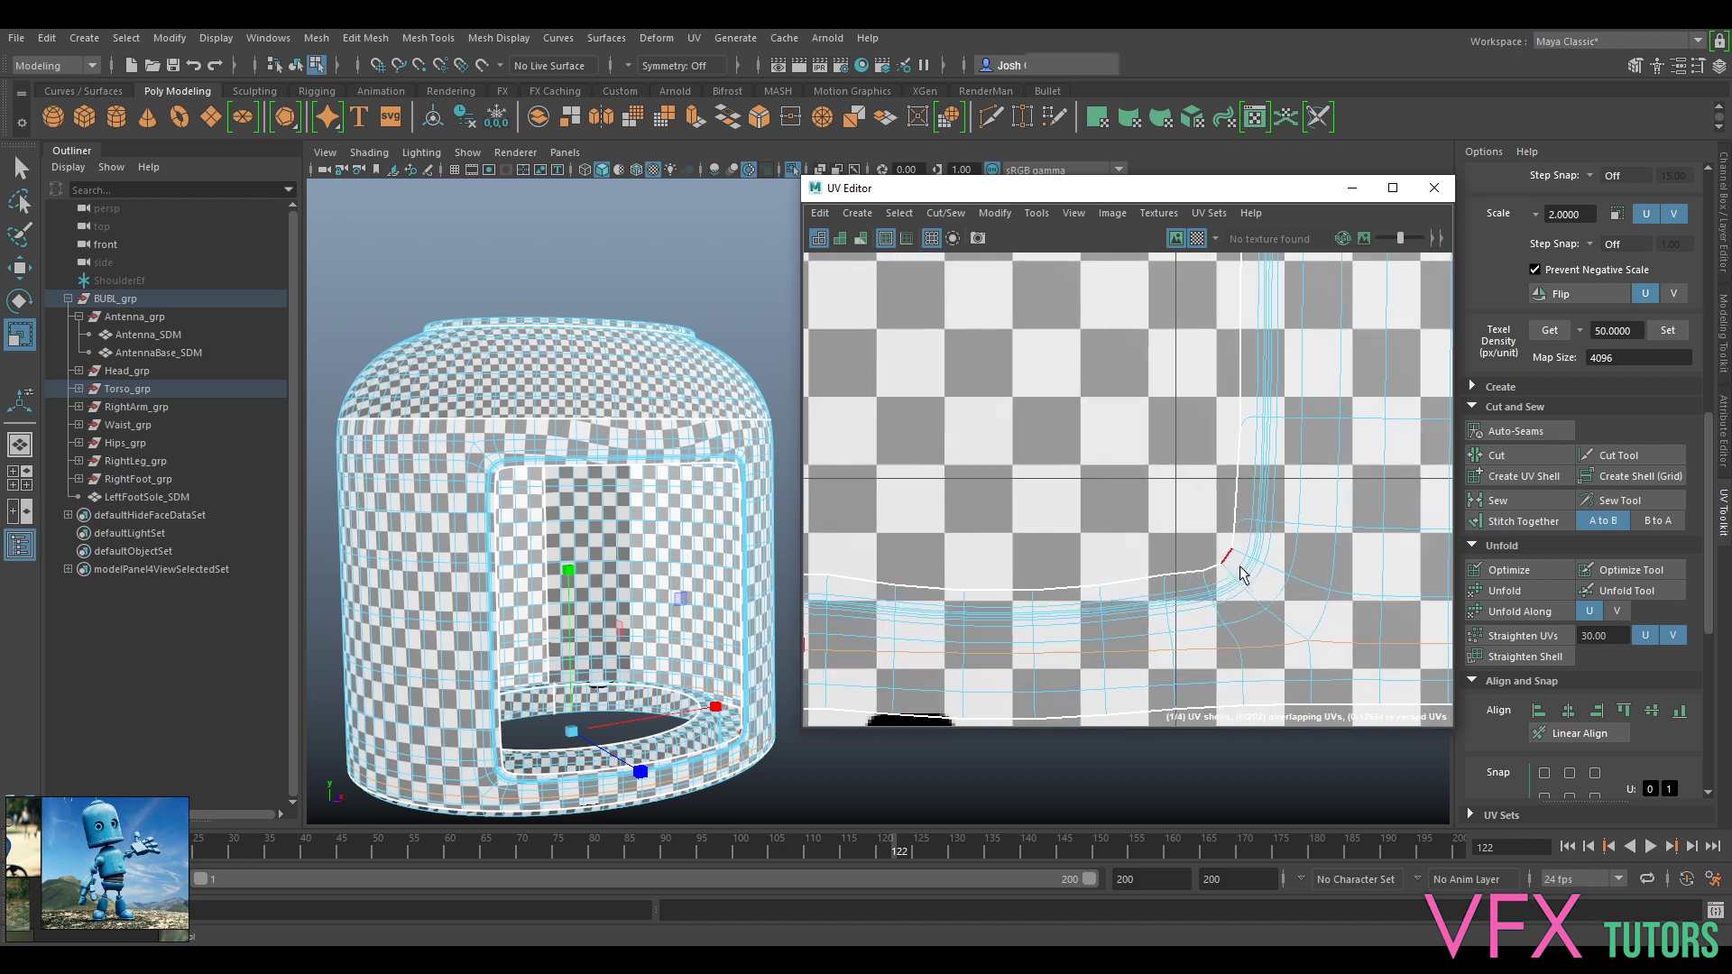
right_click_drag(676, 619, 758, 595, "alt")
left_click_drag(758, 595, 694, 551, "alt")
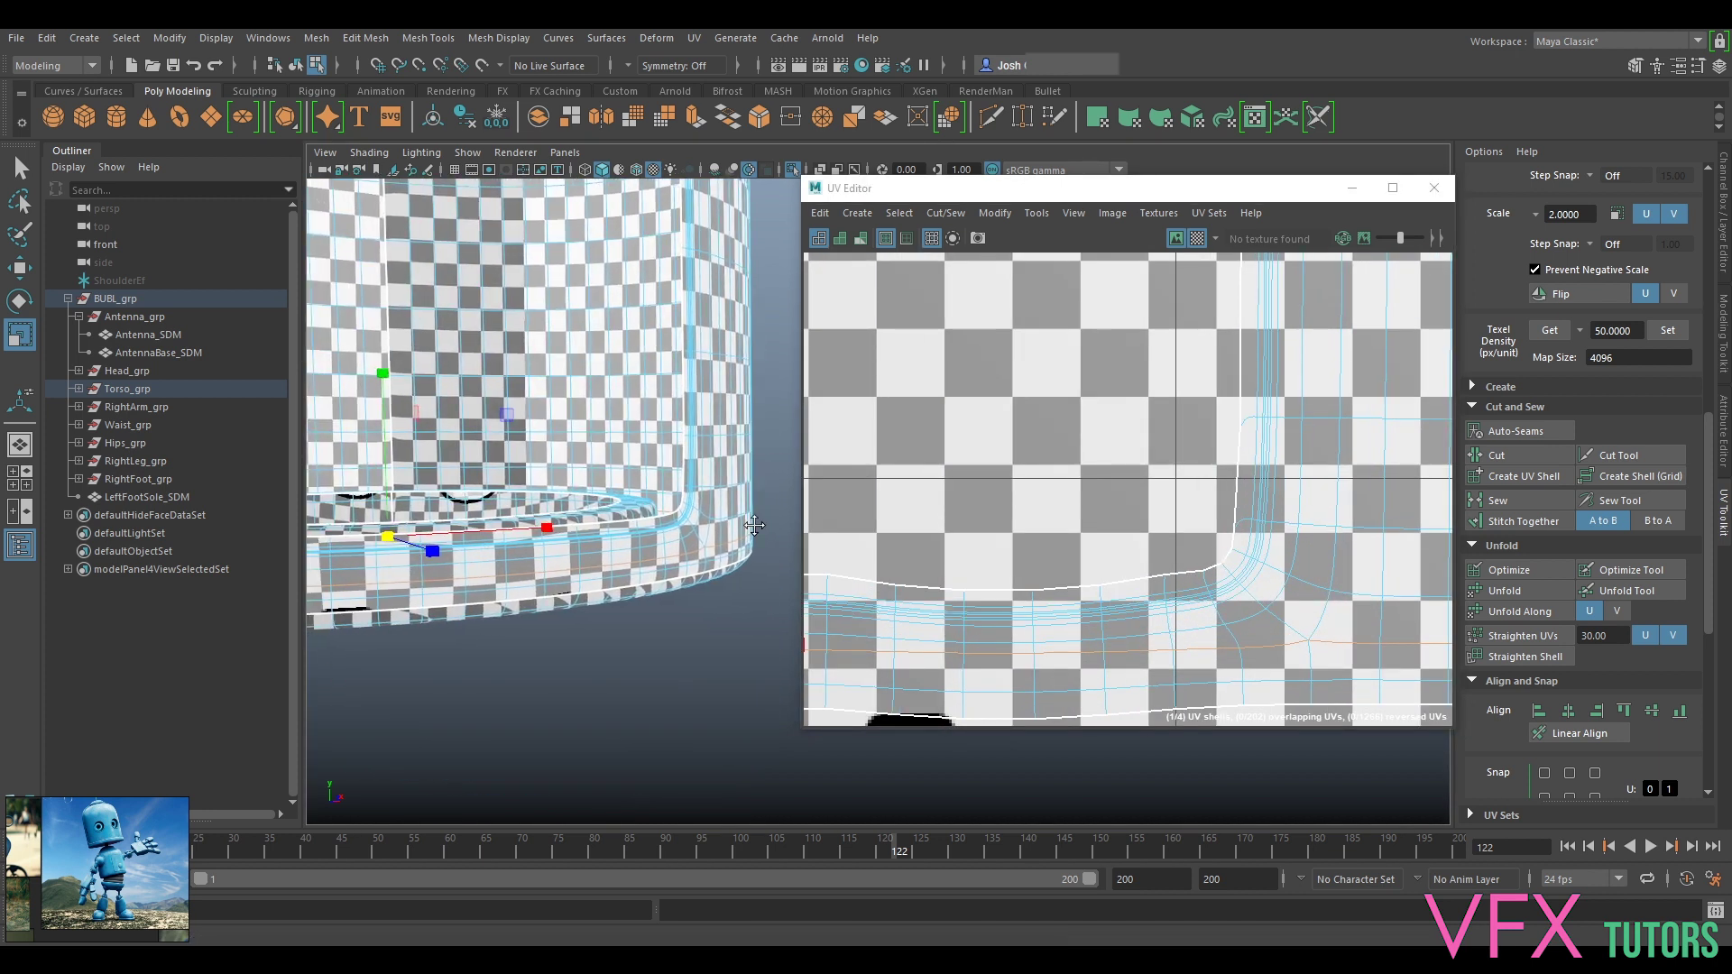
middle_click_drag(694, 550, 748, 546, "alt")
left_click_drag(747, 546, 653, 537, "alt")
right_click_drag(653, 538, 750, 522, "alt")
middle_click_drag(750, 522, 619, 514, "alt")
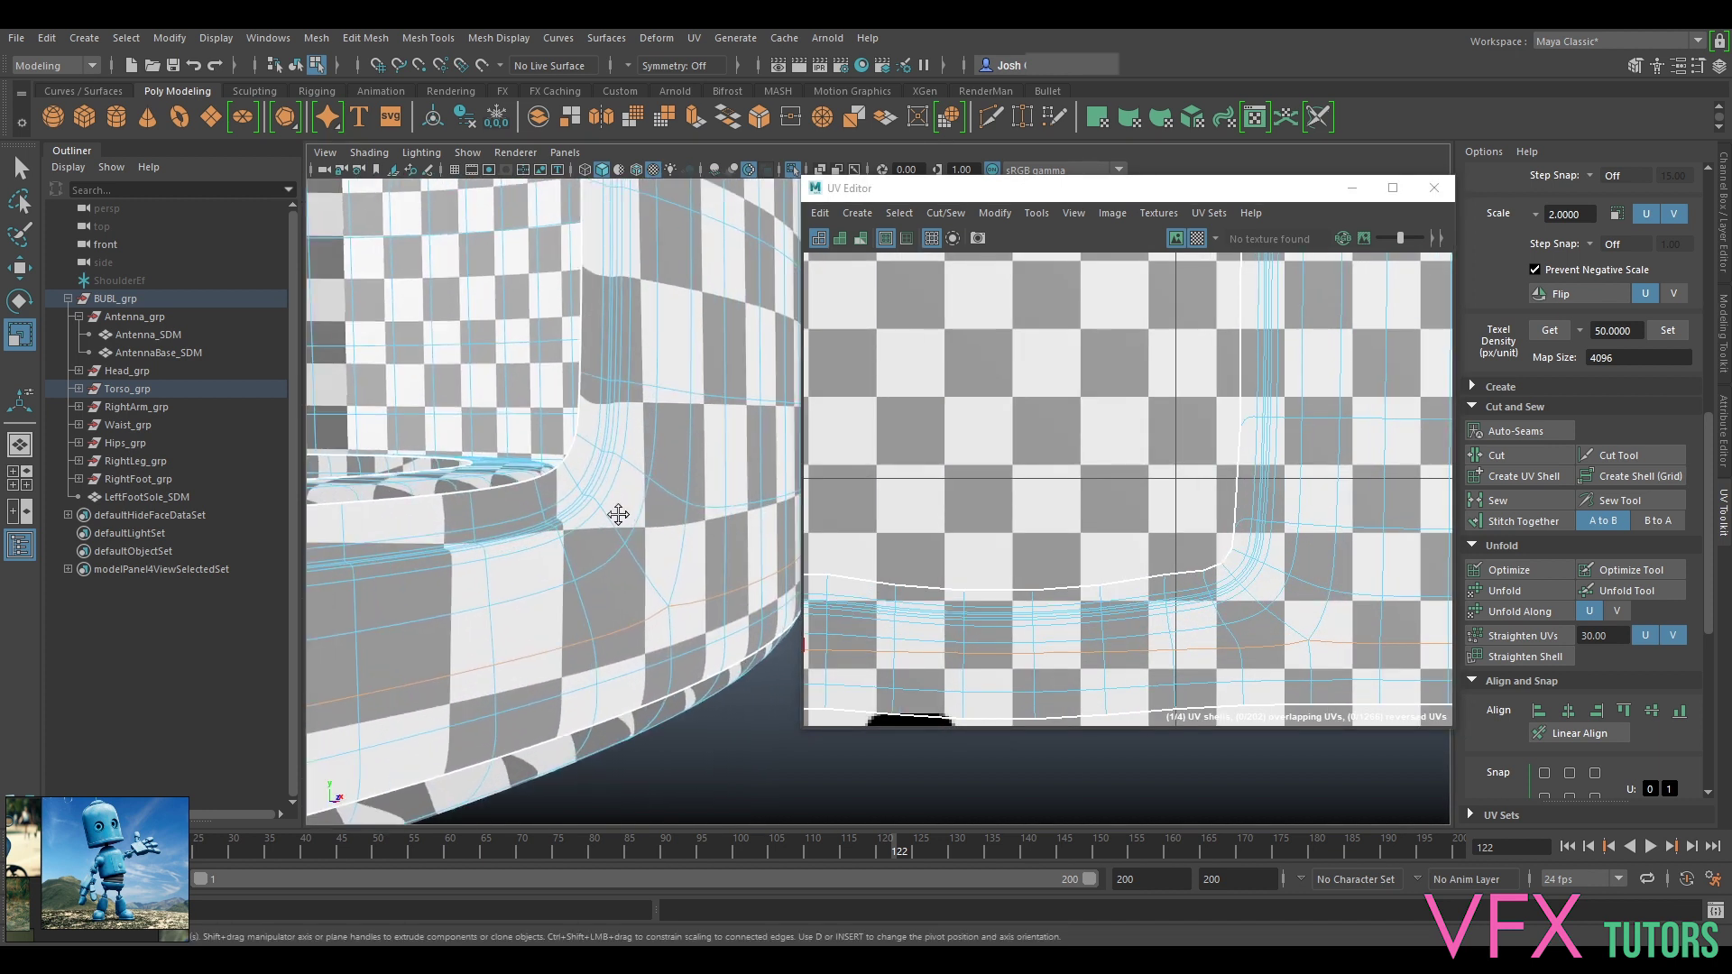
left_click_drag(619, 515, 636, 519, "alt")
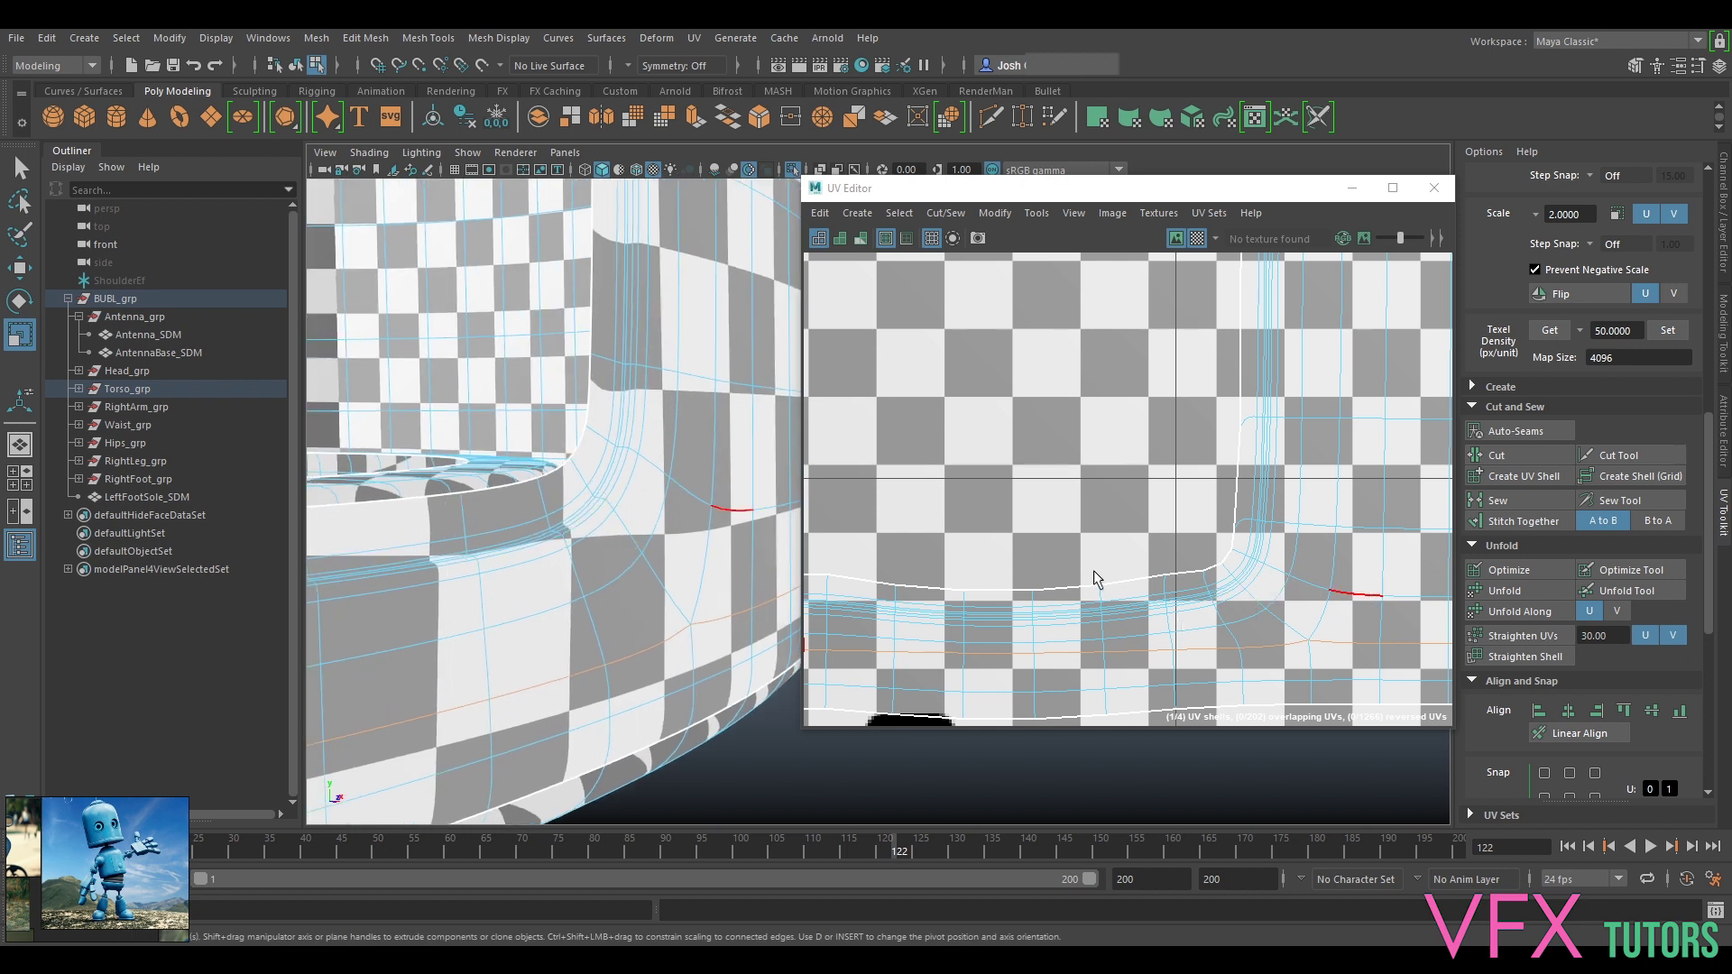
key("1")
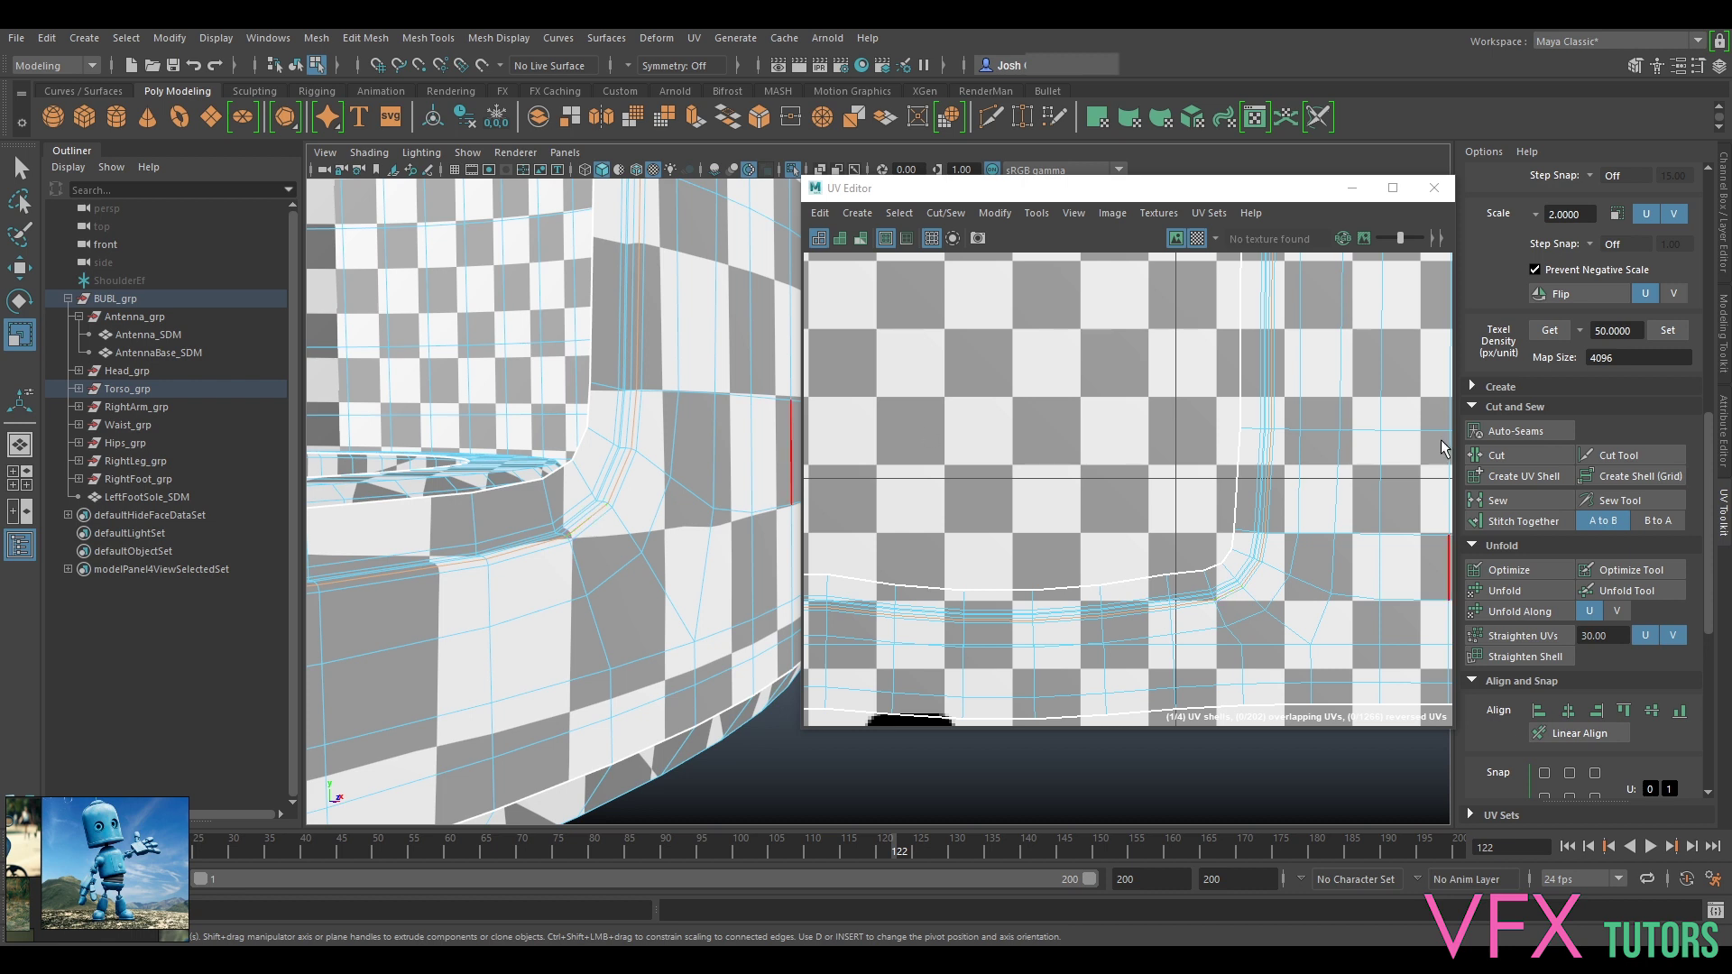
left_click(1519, 460)
Step: Unfold the side wall UV shell without the window's inner rim
scroll(1288, 555, "down", 3)
right_click(1314, 557)
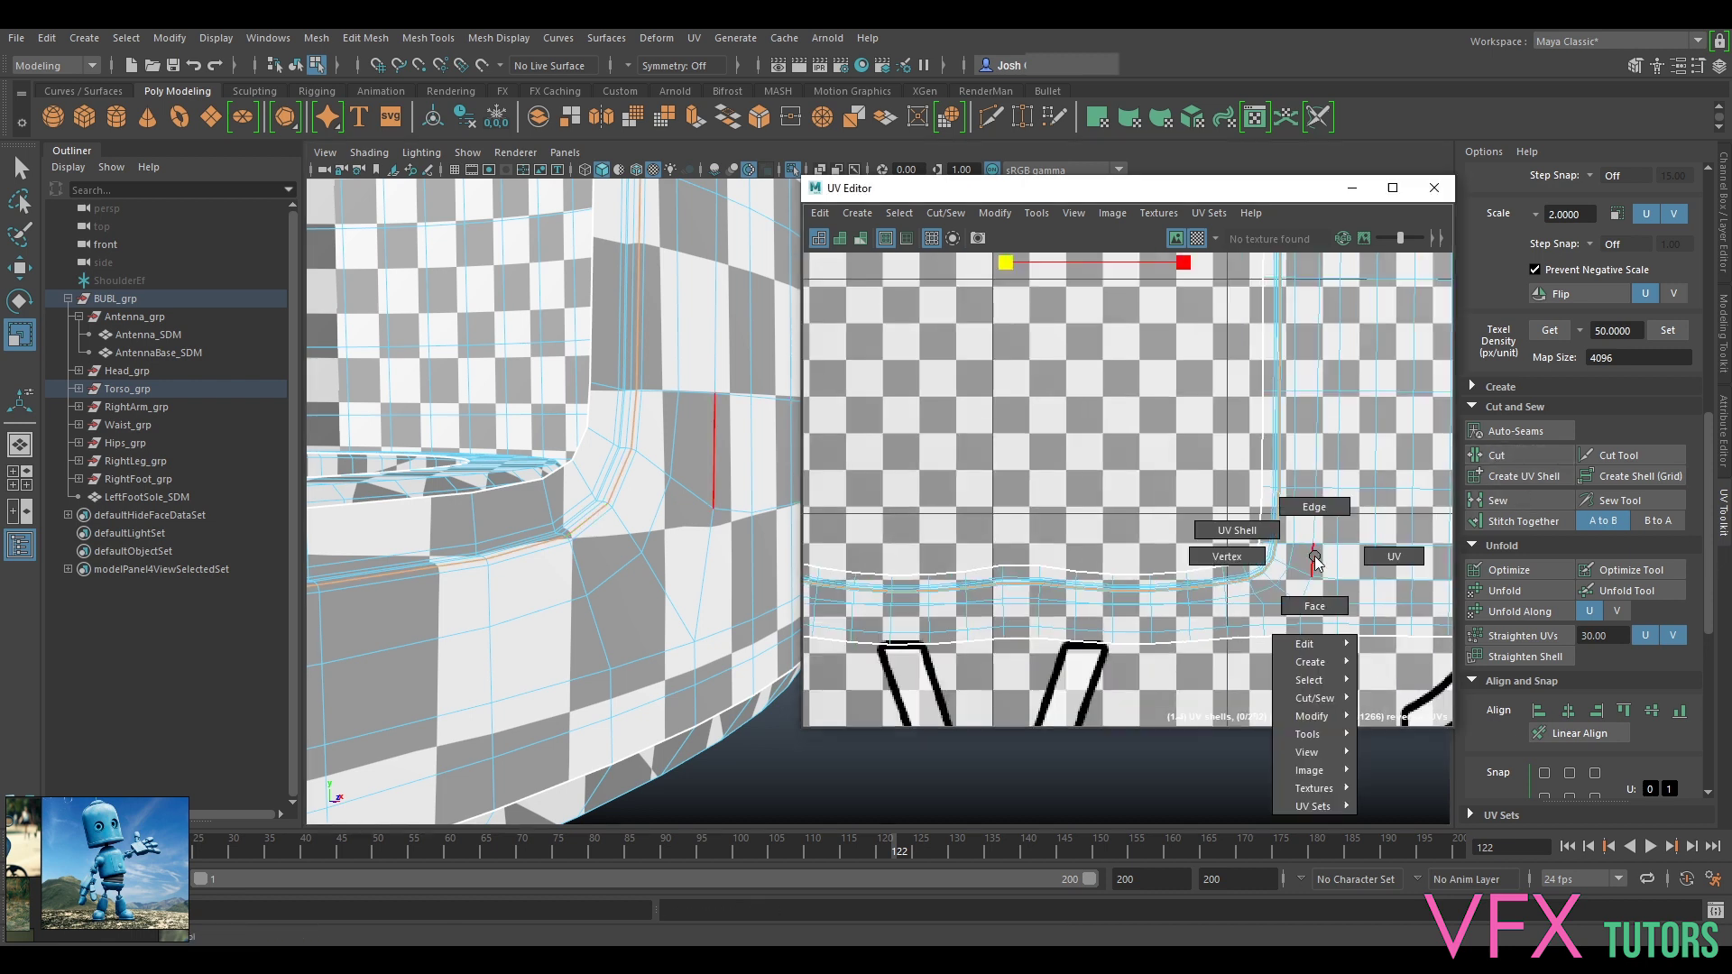
right_click_drag(1282, 528, 1258, 528)
left_click(1360, 515)
scroll(1360, 515, "down", 3)
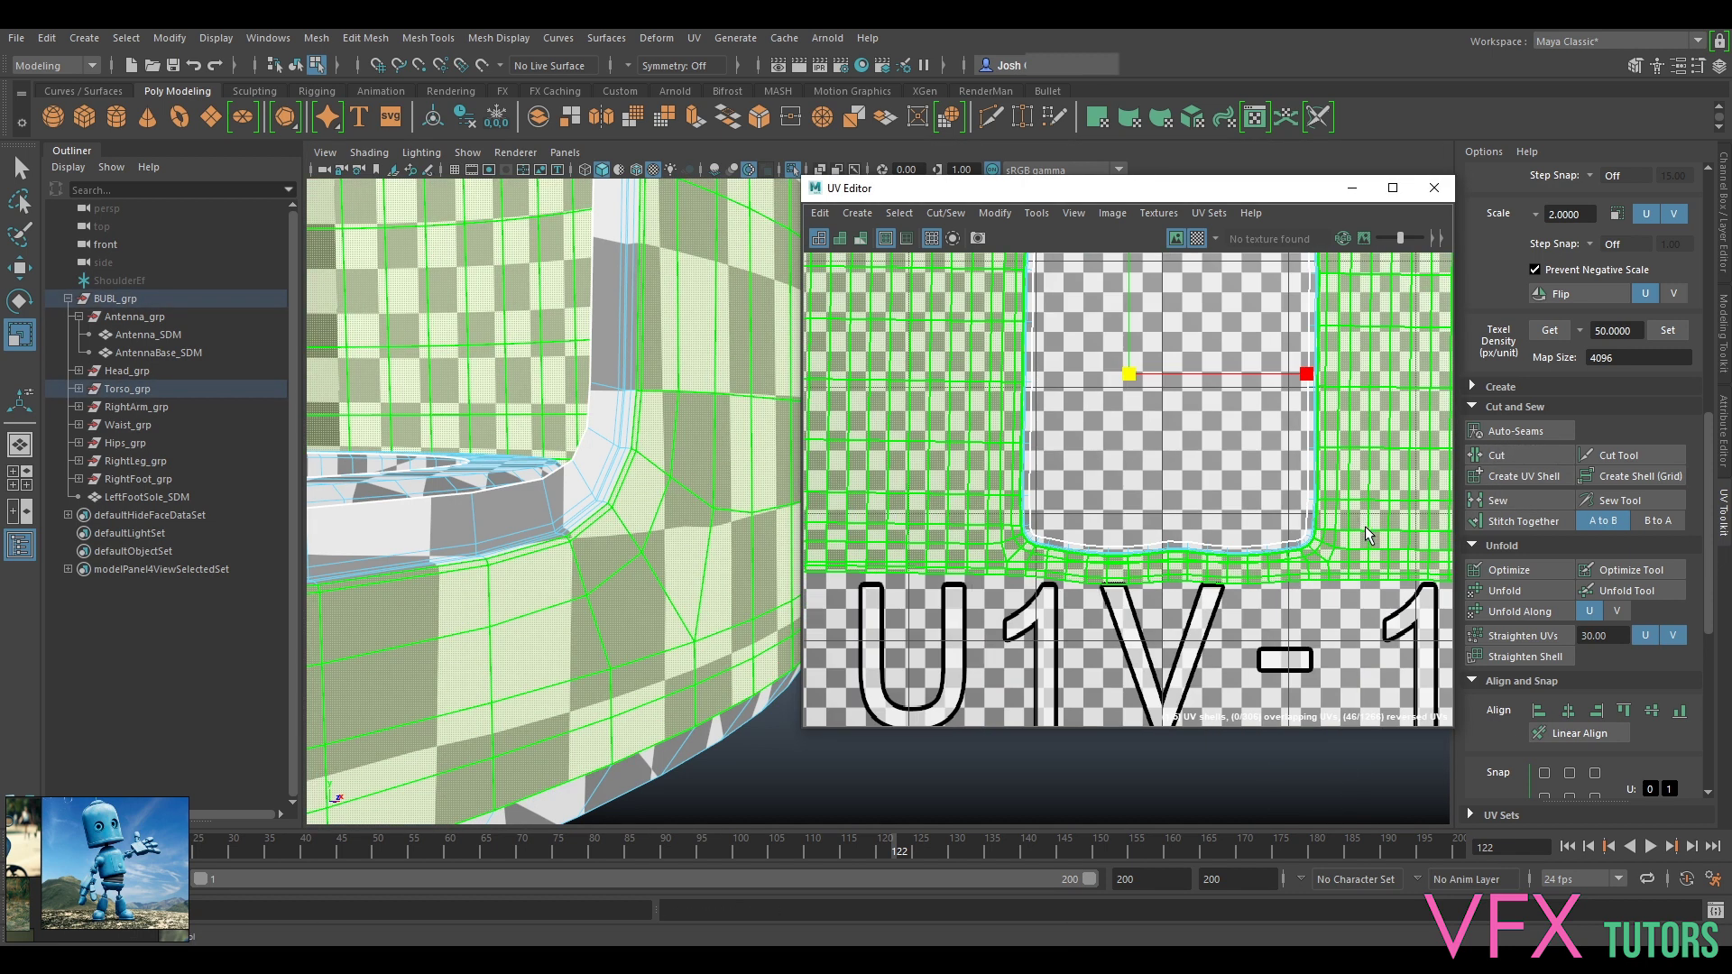
key("ctrl+u")
Step: Move the side wall UV shell down, clear of the window rim shell
scroll(1345, 533, "down", 4)
middle_click_drag(1280, 418, 1213, 459, "alt")
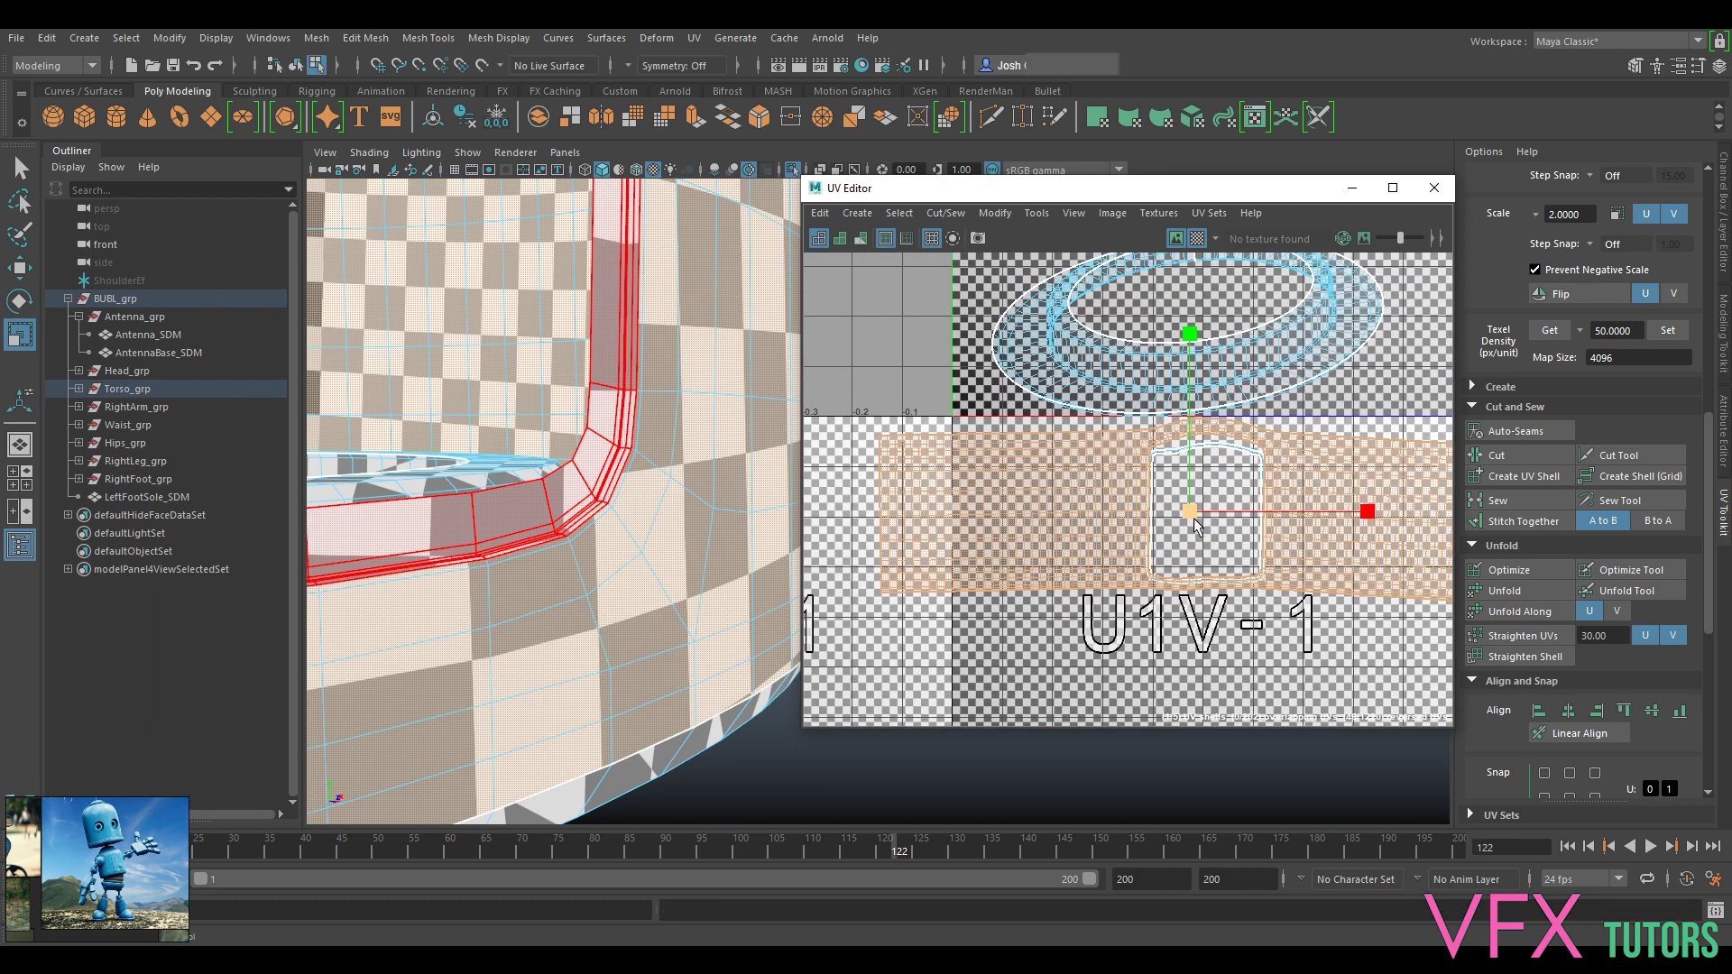
key("w")
left_click_drag(1191, 513, 1178, 688)
middle_click_drag(1273, 641, 1241, 479, "alt")
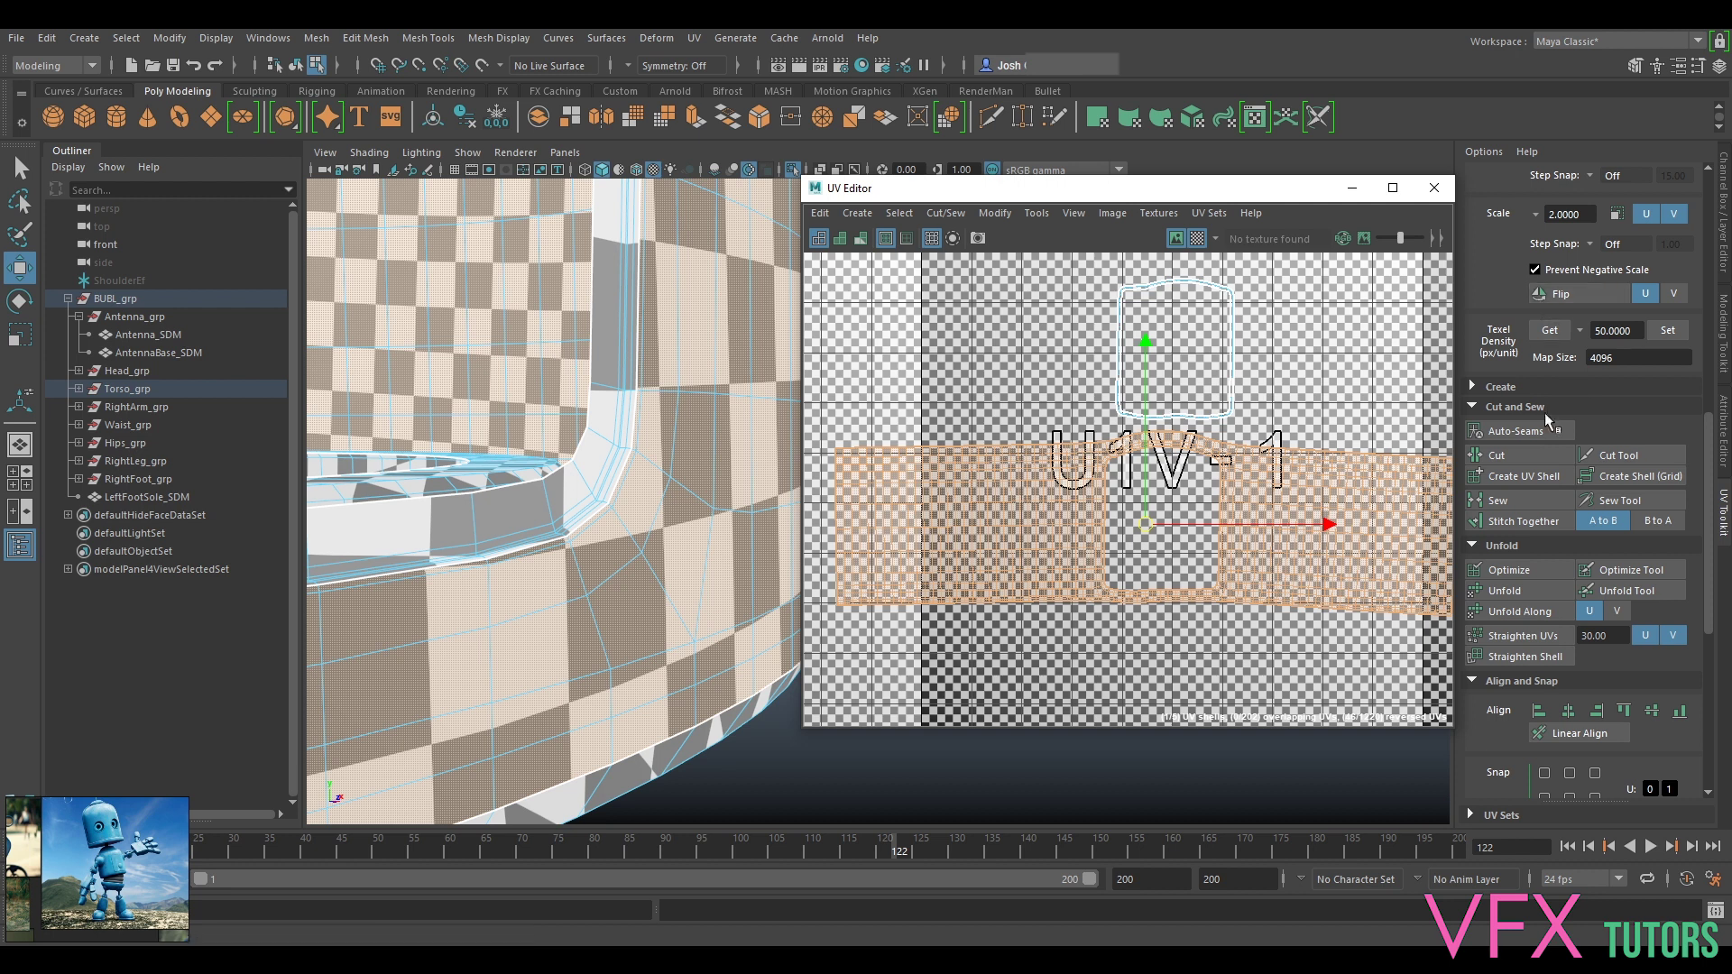
Step: Optimize the separated side wall UV shell several times
left_click(1510, 568)
left_click(1510, 567)
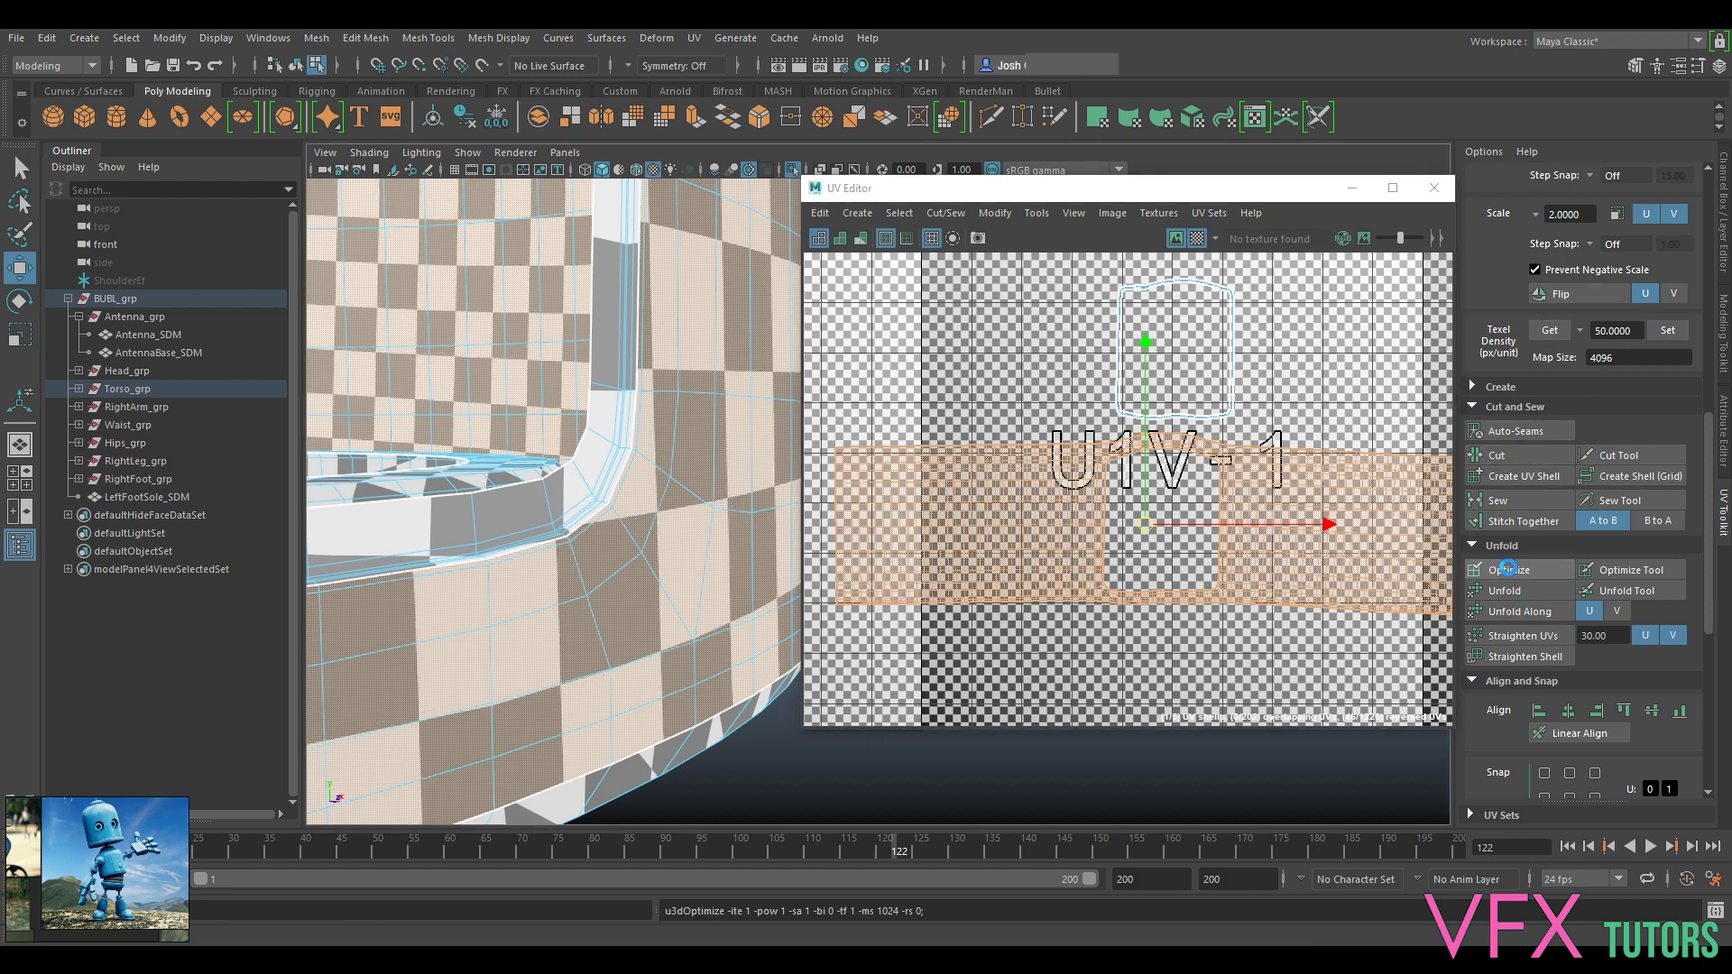
left_click(1511, 569)
left_click(1511, 569)
left_click(1511, 568)
left_click(1511, 568)
left_click(1511, 569)
Step: Examine the checker pattern around the window opening and along the torso's upper side for stretching
scroll(1183, 488, "up", 3)
scroll(1183, 487, "up", 2)
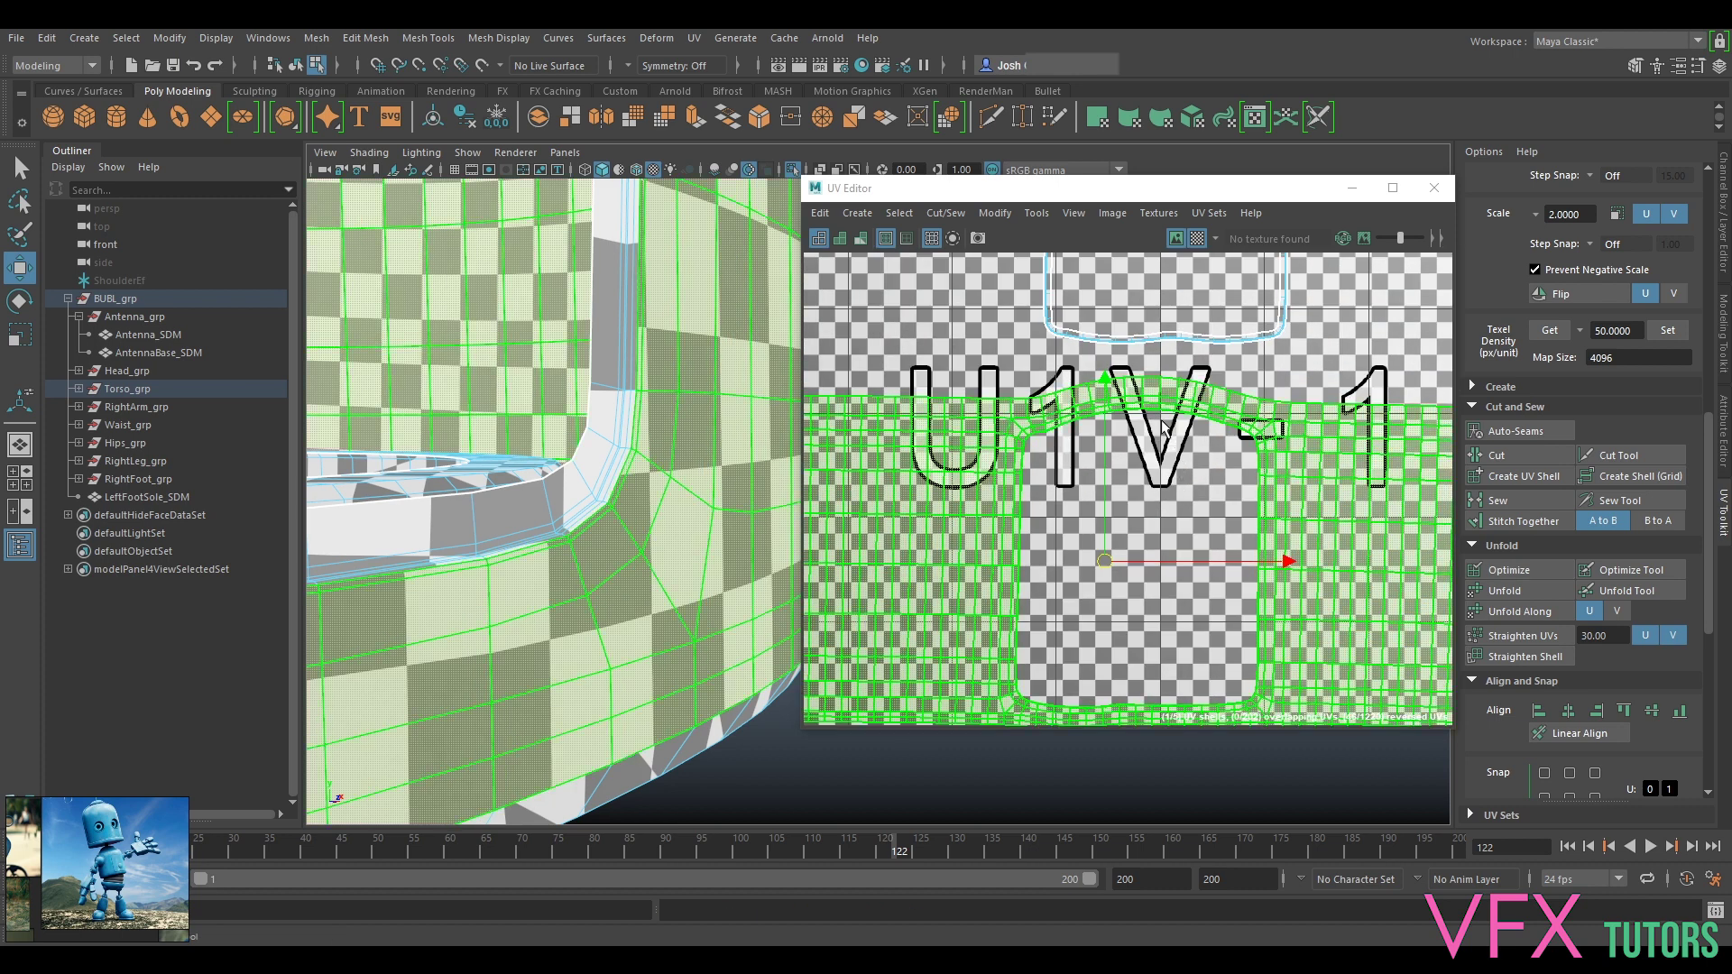
scroll(1060, 420, "down", 2)
scroll(595, 406, "down", 3)
left_click_drag(578, 411, 646, 392, "alt")
scroll(646, 391, "down", 4)
middle_click_drag(646, 391, 617, 610, "alt")
left_click_drag(616, 610, 727, 615, "alt")
middle_click_drag(786, 395, 723, 439, "alt")
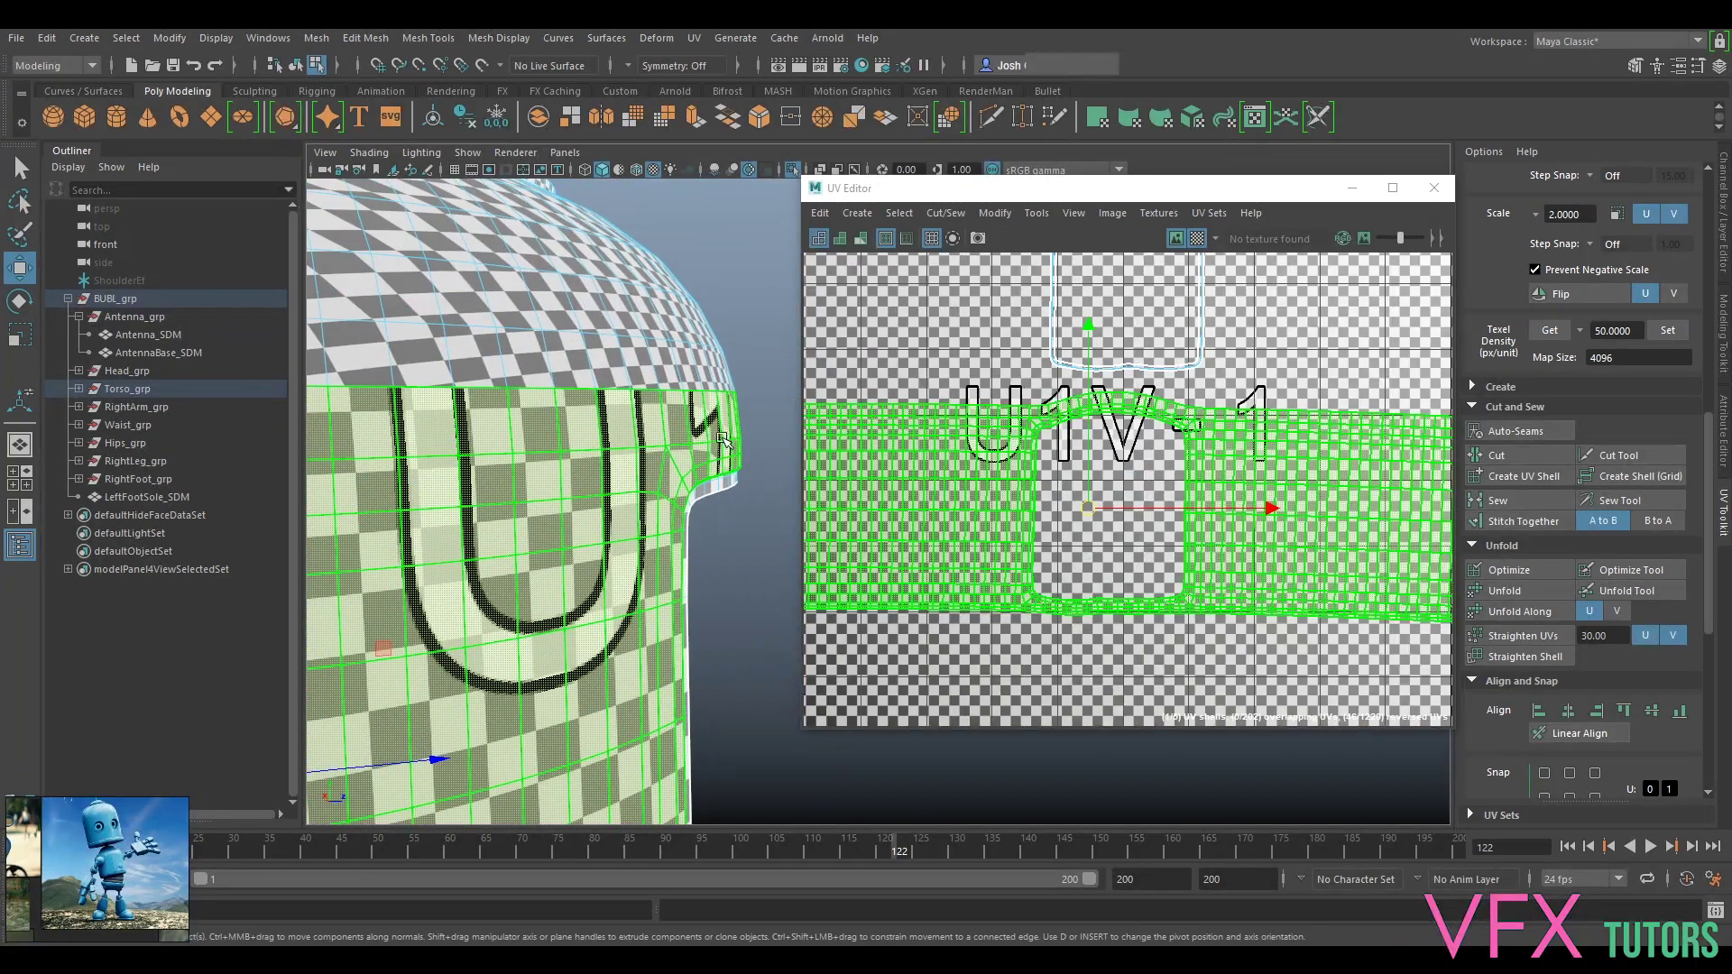
scroll(683, 446, "up", 3)
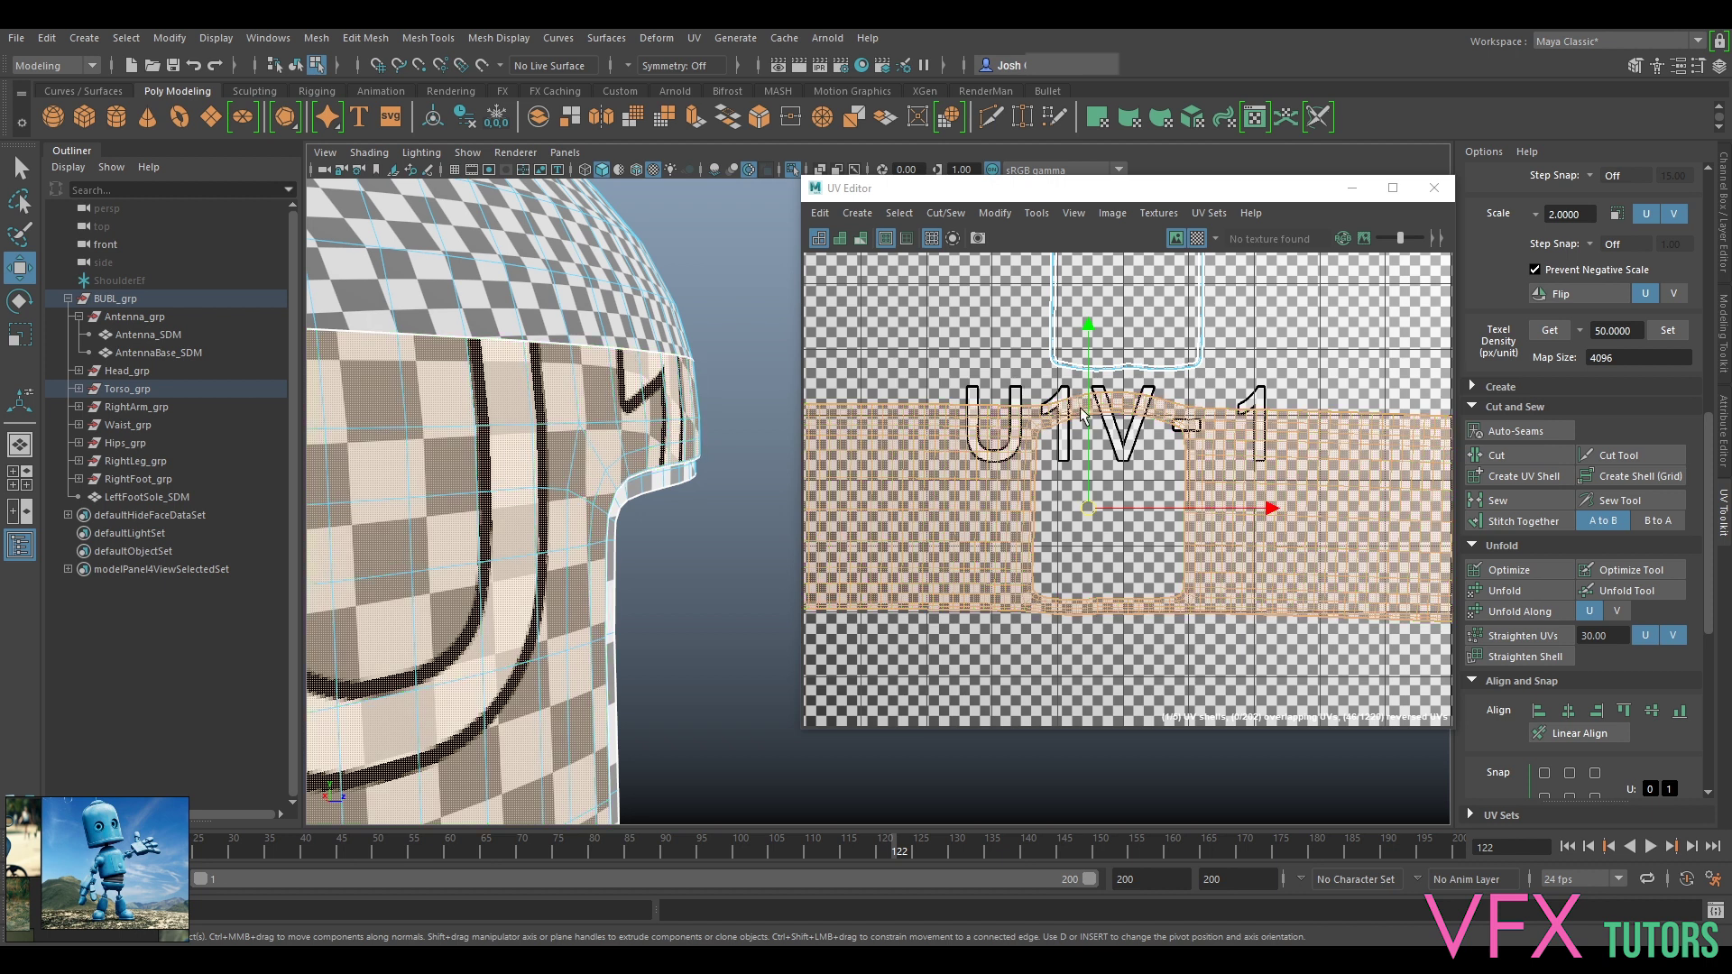
Step: Cut the UVs along the next edge loop down between the dome seam and the window opening
scroll(1095, 406, "up", 5)
right_click_drag(1123, 403, 1117, 356)
double_click(1124, 401)
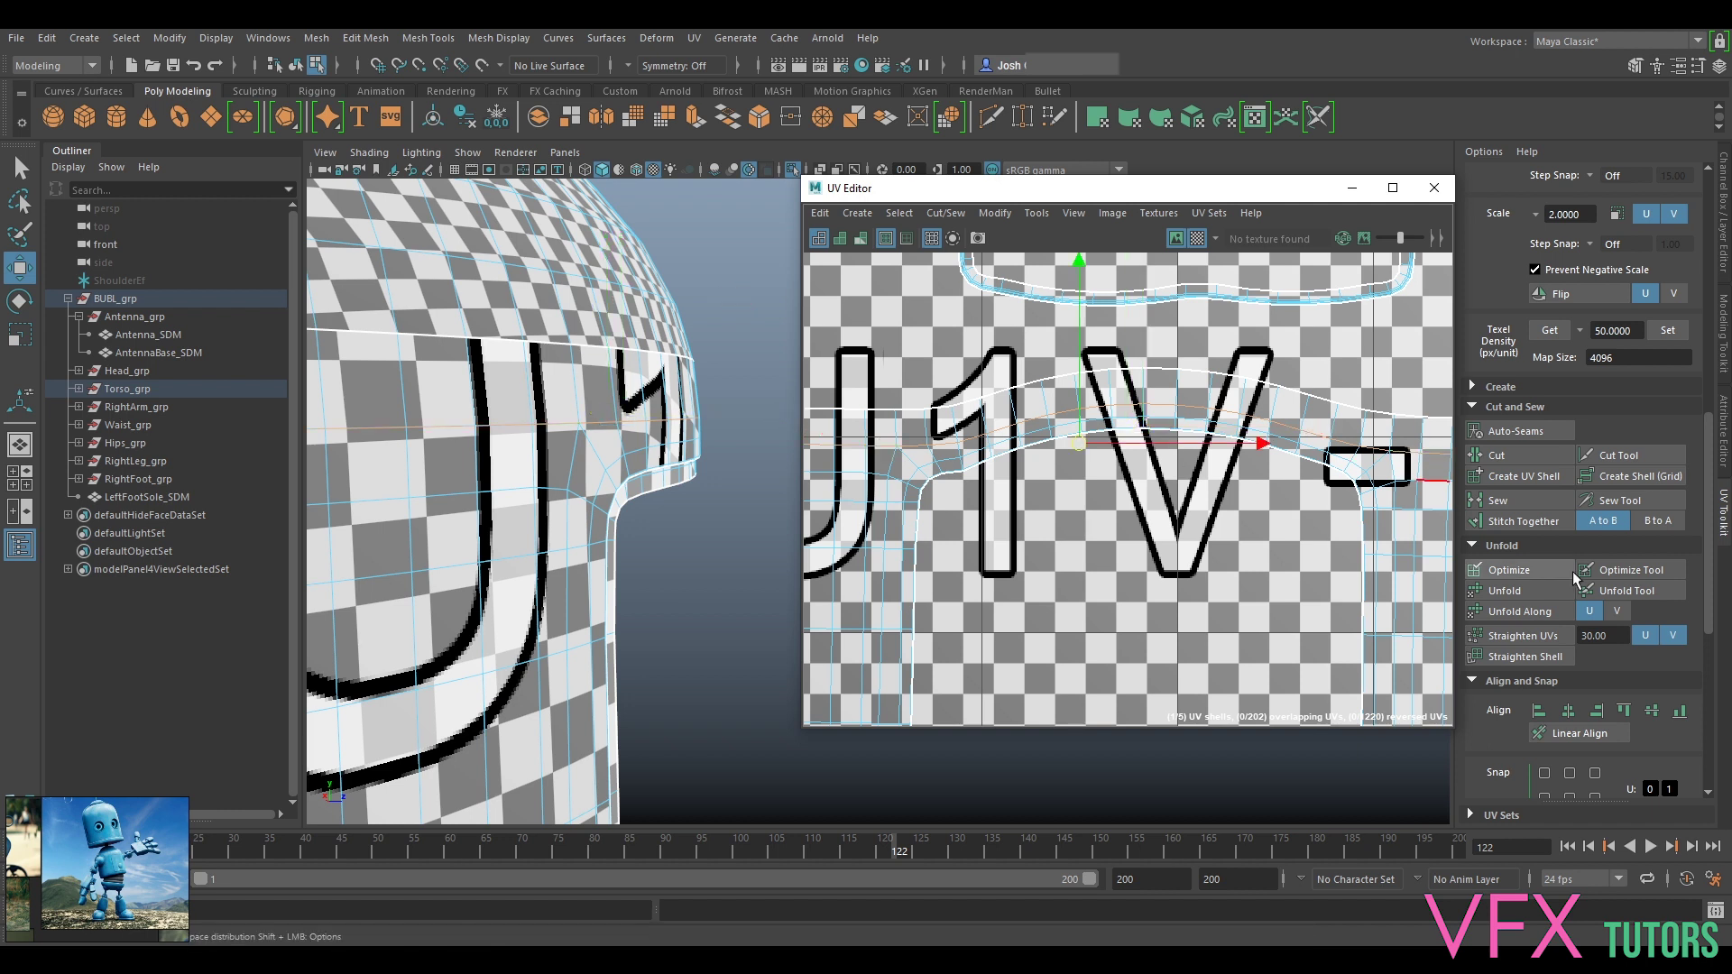
left_click(1495, 456)
Step: Unfold the side wall UV shell below the new cut
right_click_drag(1368, 469, 1380, 495)
left_click(1380, 495)
key("ctrl+u")
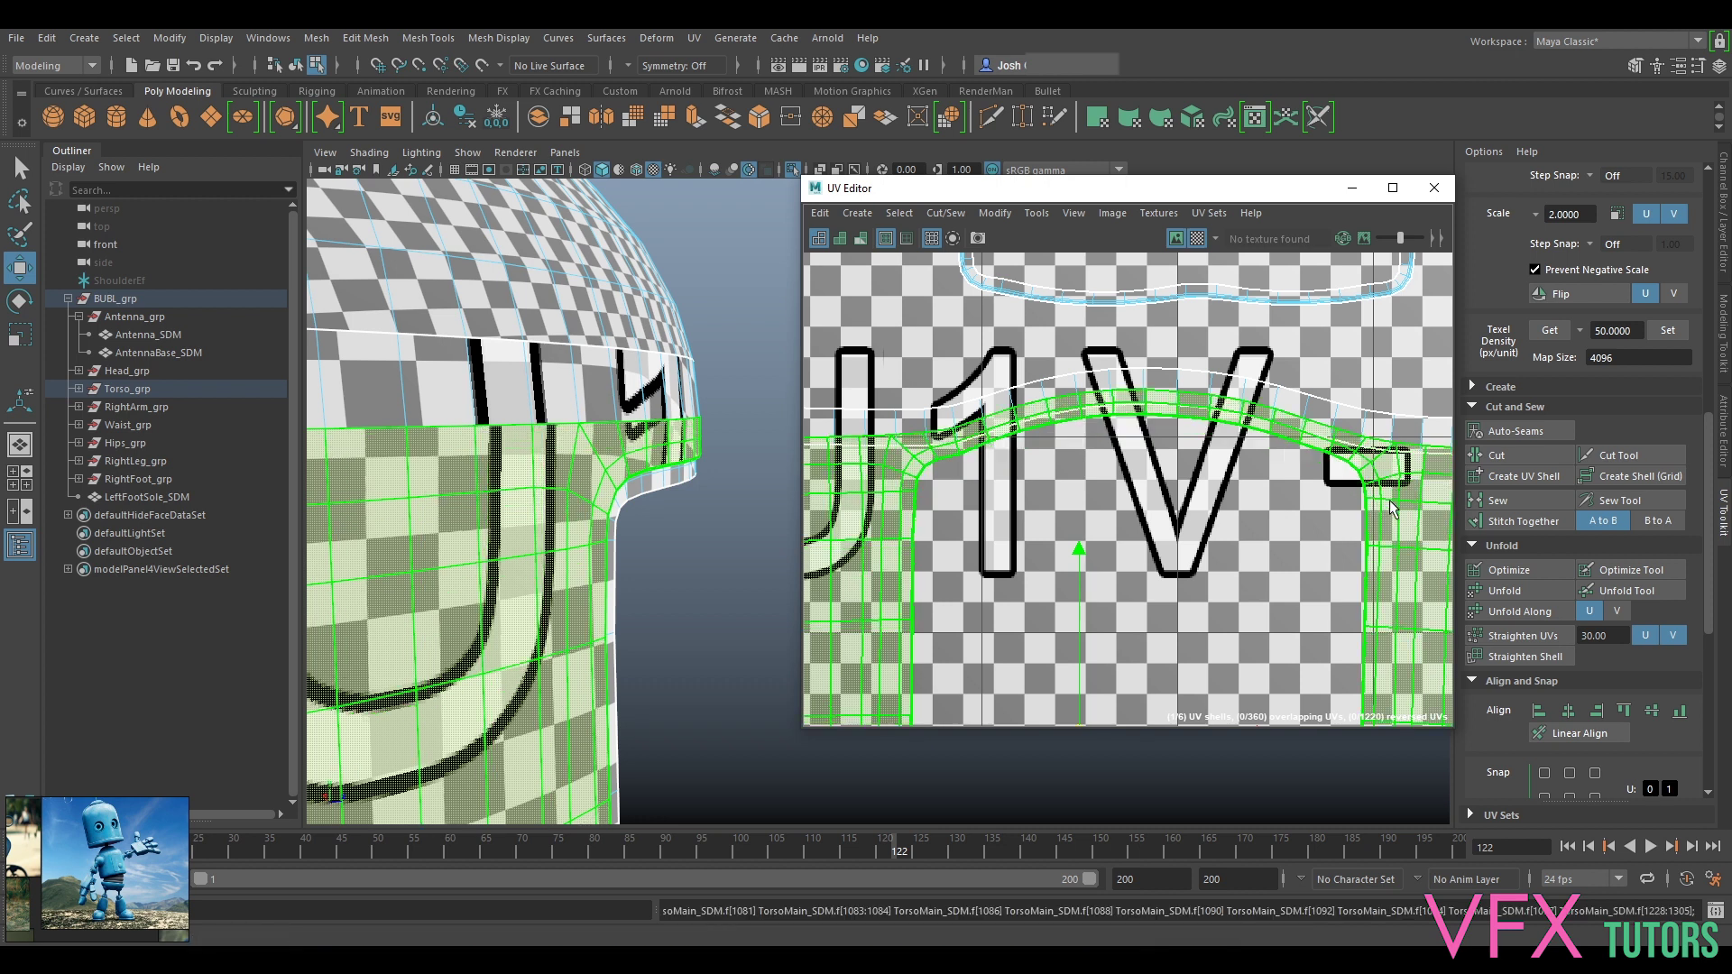
Step: Undo the last unfold and edge loop cut on the side wall UV shell
key("ctrl+z")
key("ctrl+z")
key("ctrl+z")
key("ctrl+z")
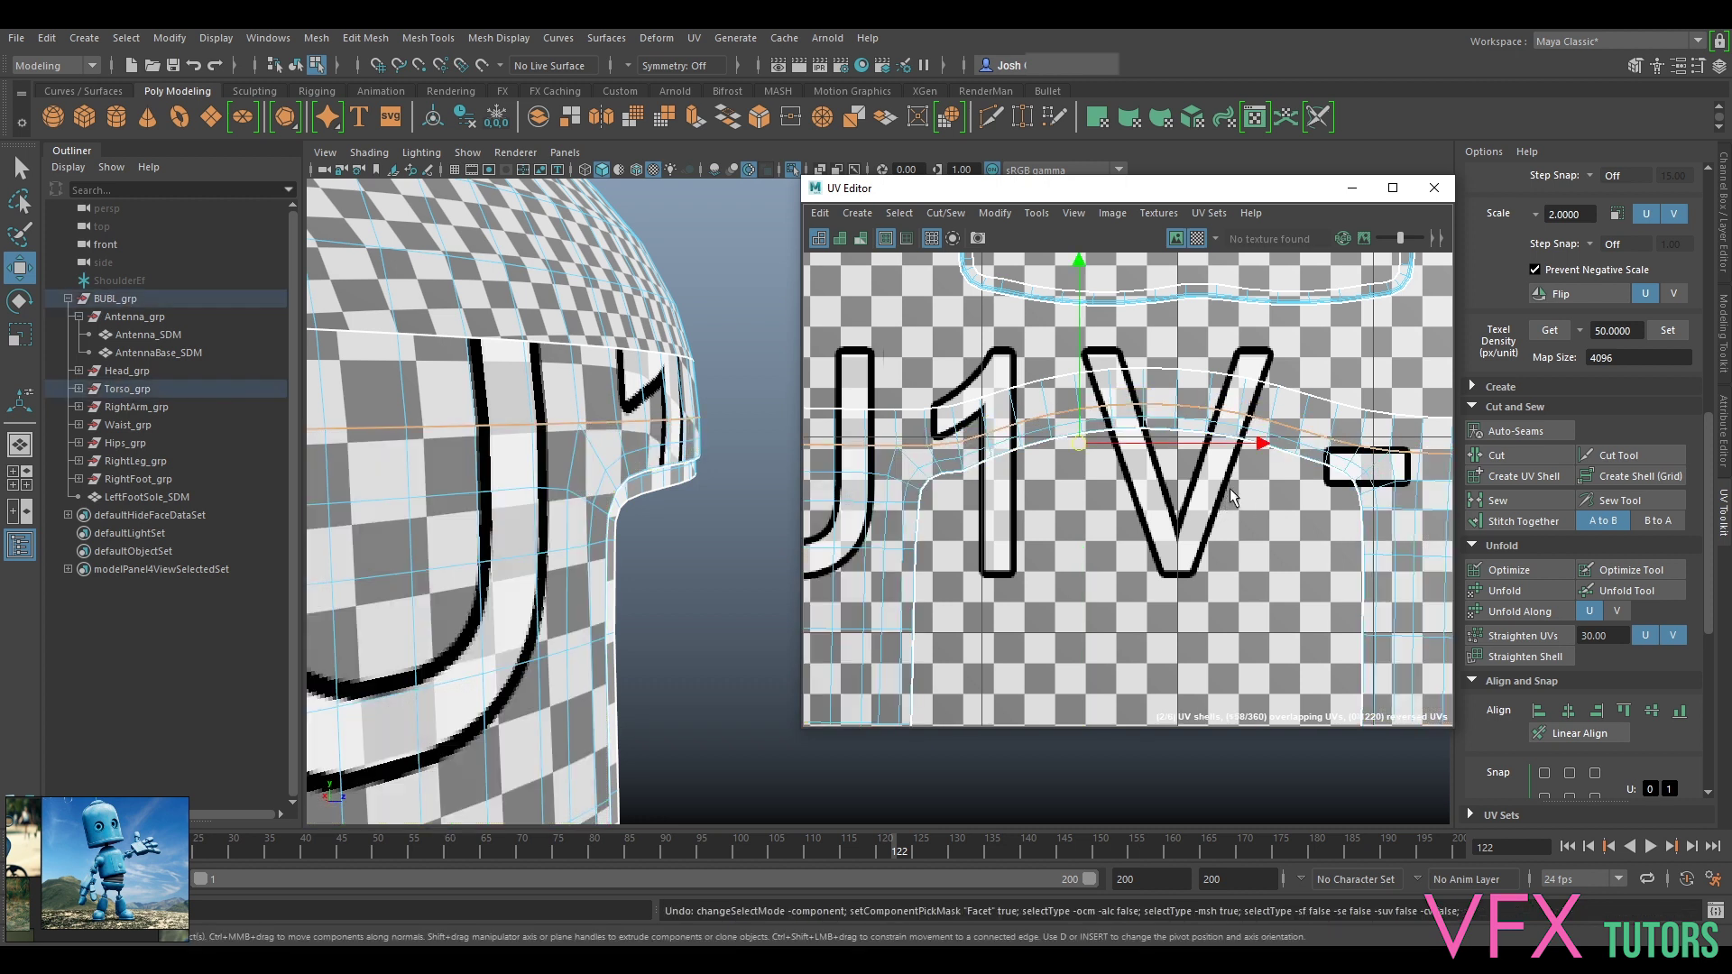
Step: Try to straighten the side wall shell's upper edge loops by scaling them flat vertically, and pin the selected UVs
scroll(1223, 492, "down", 3)
right_click_drag(1350, 452, 1386, 431)
double_click(1354, 480, "shift")
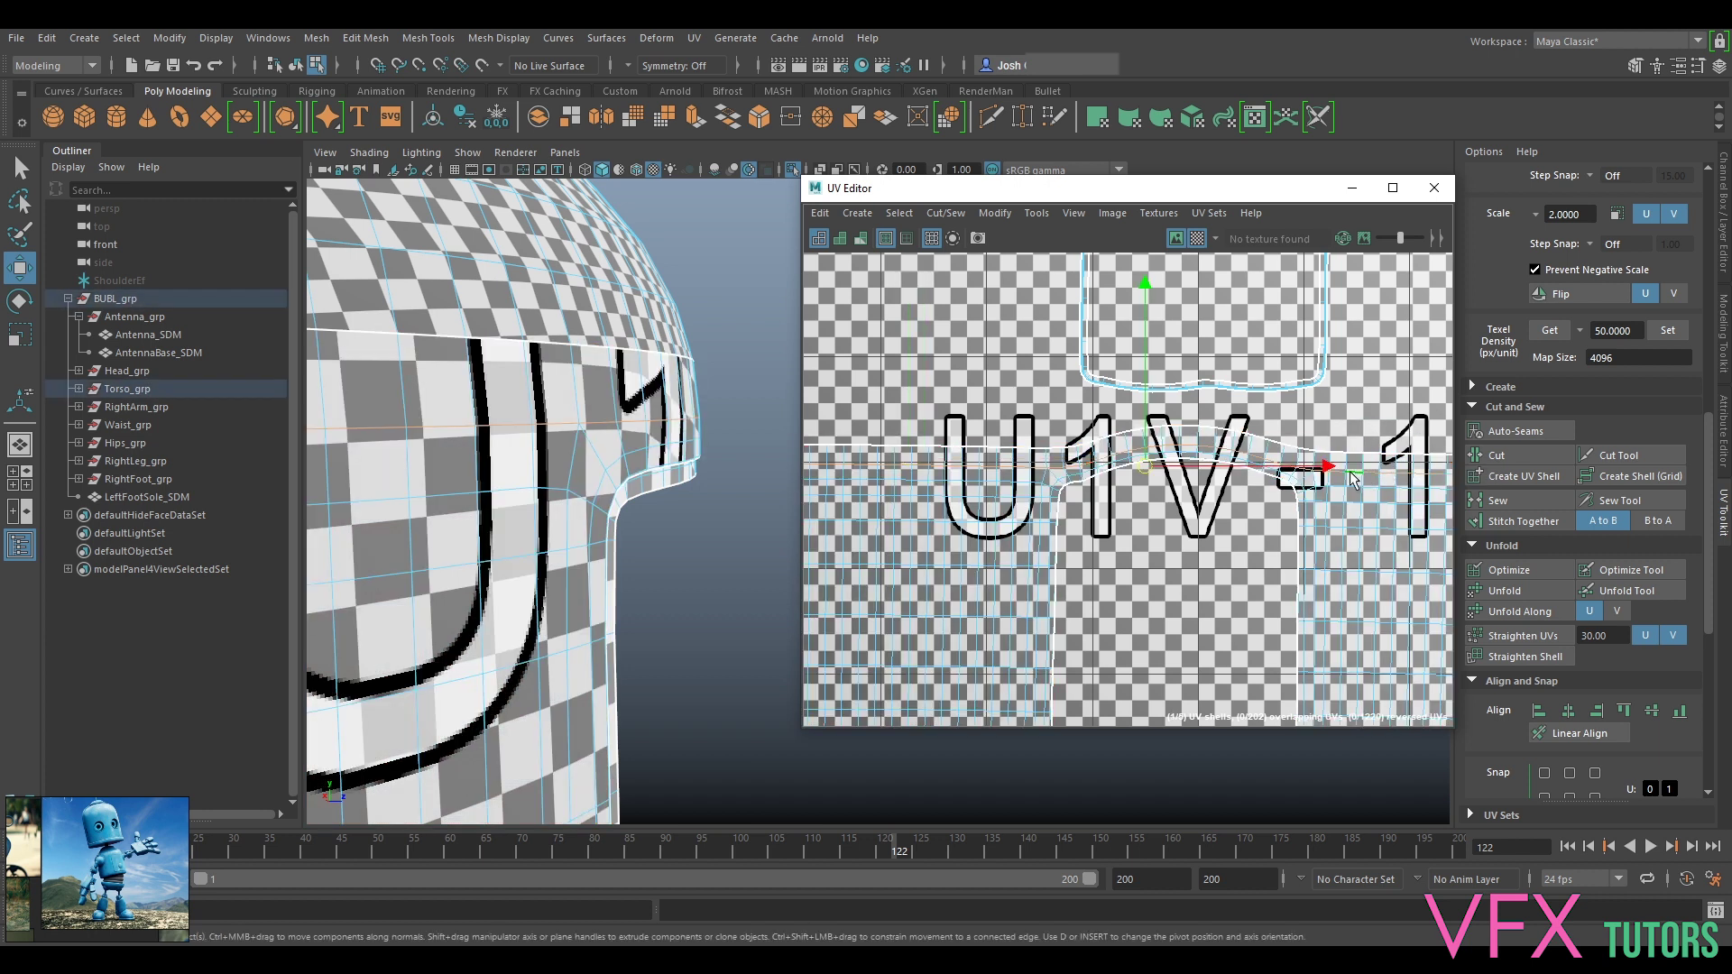
key("r")
left_click_drag(1169, 649, 1169, 657)
key("ctrl+z")
left_click_drag(1141, 302, 1181, 759)
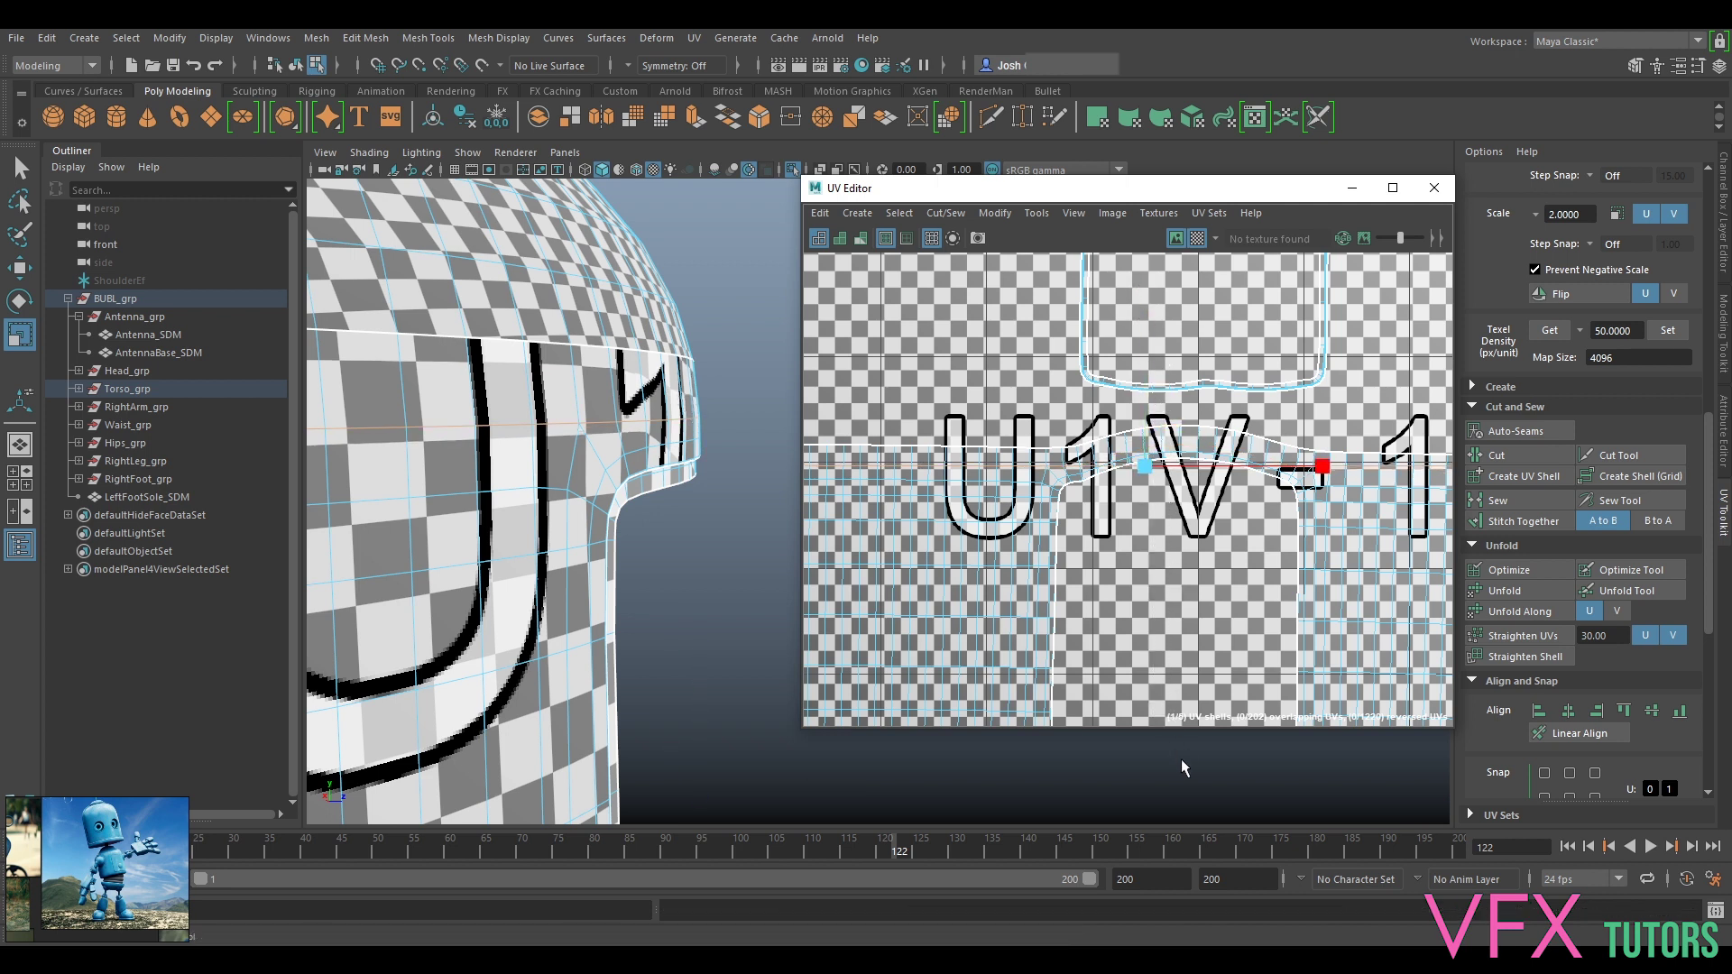
left_click(819, 214)
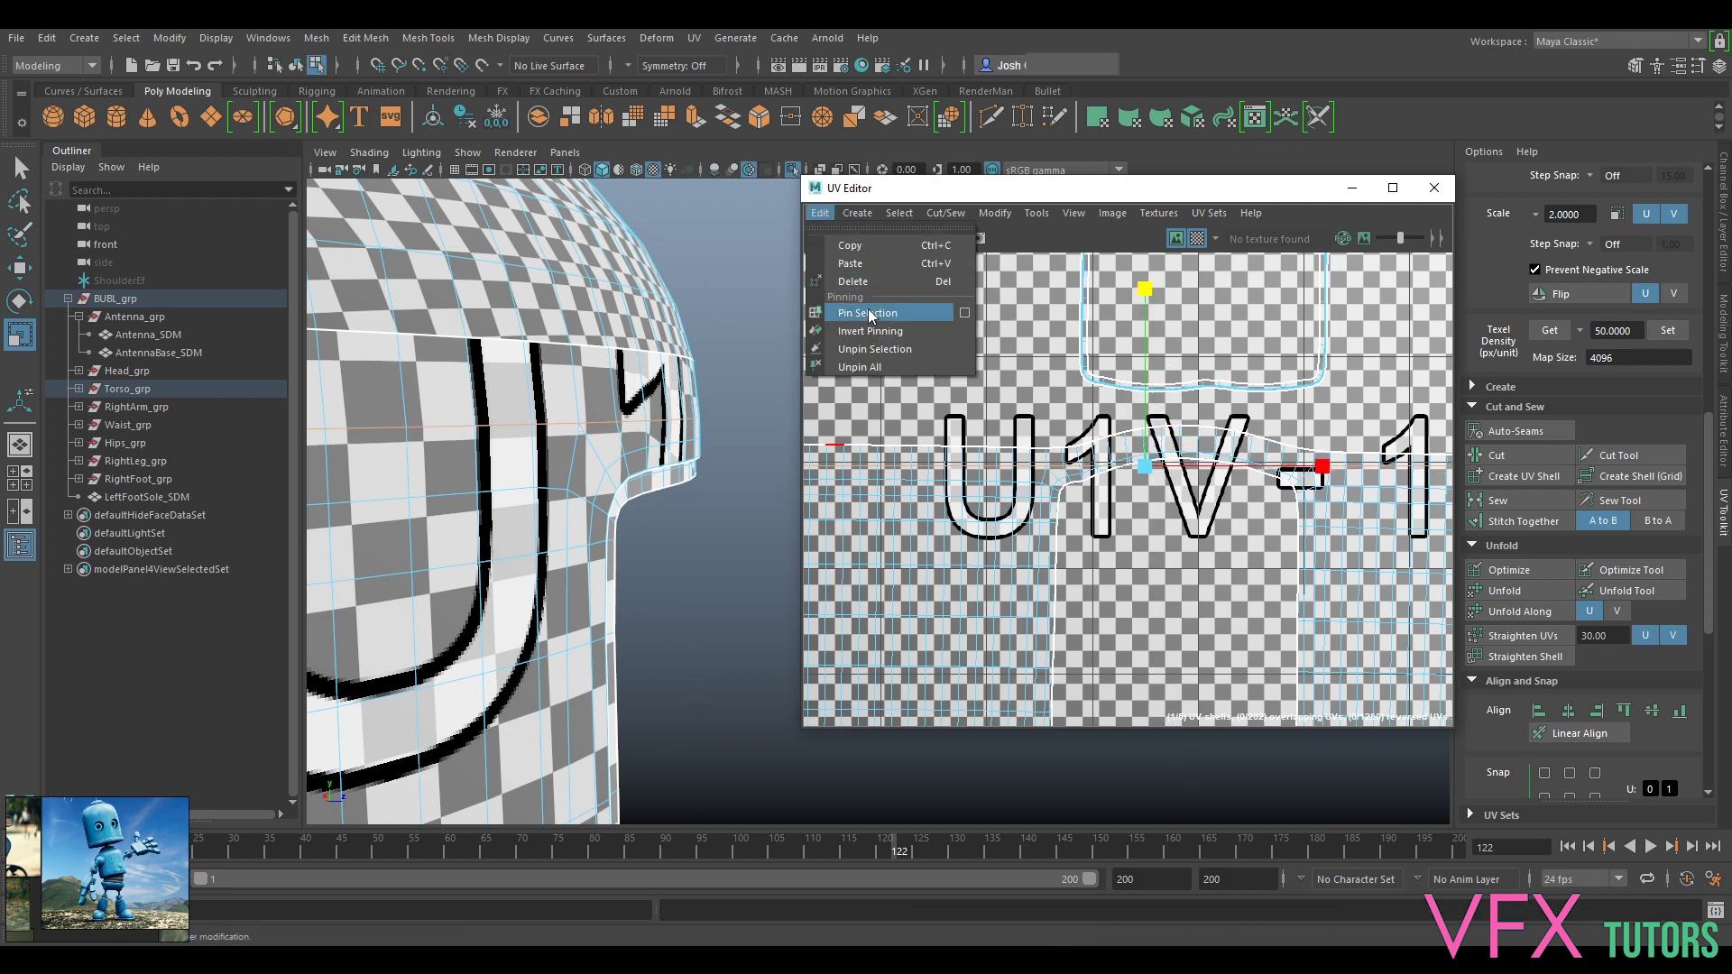
left_click(868, 313)
Step: Select the side wall UV shell and unpin all of its UVs
right_click(1049, 518)
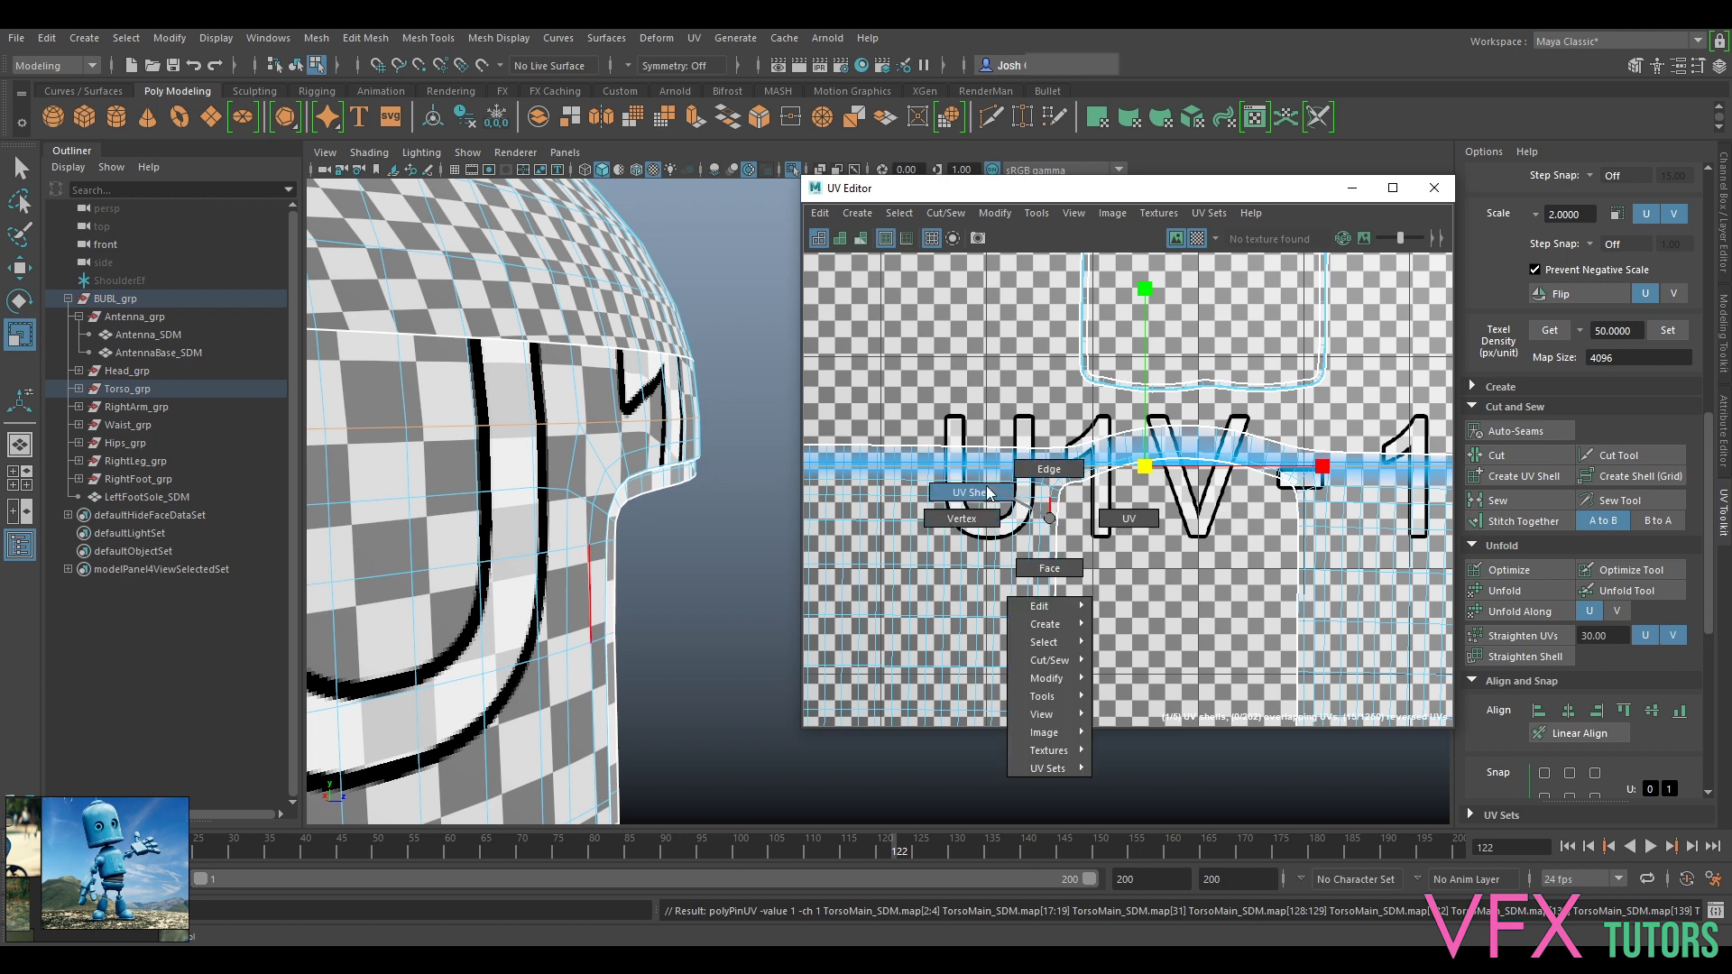
left_click(990, 492)
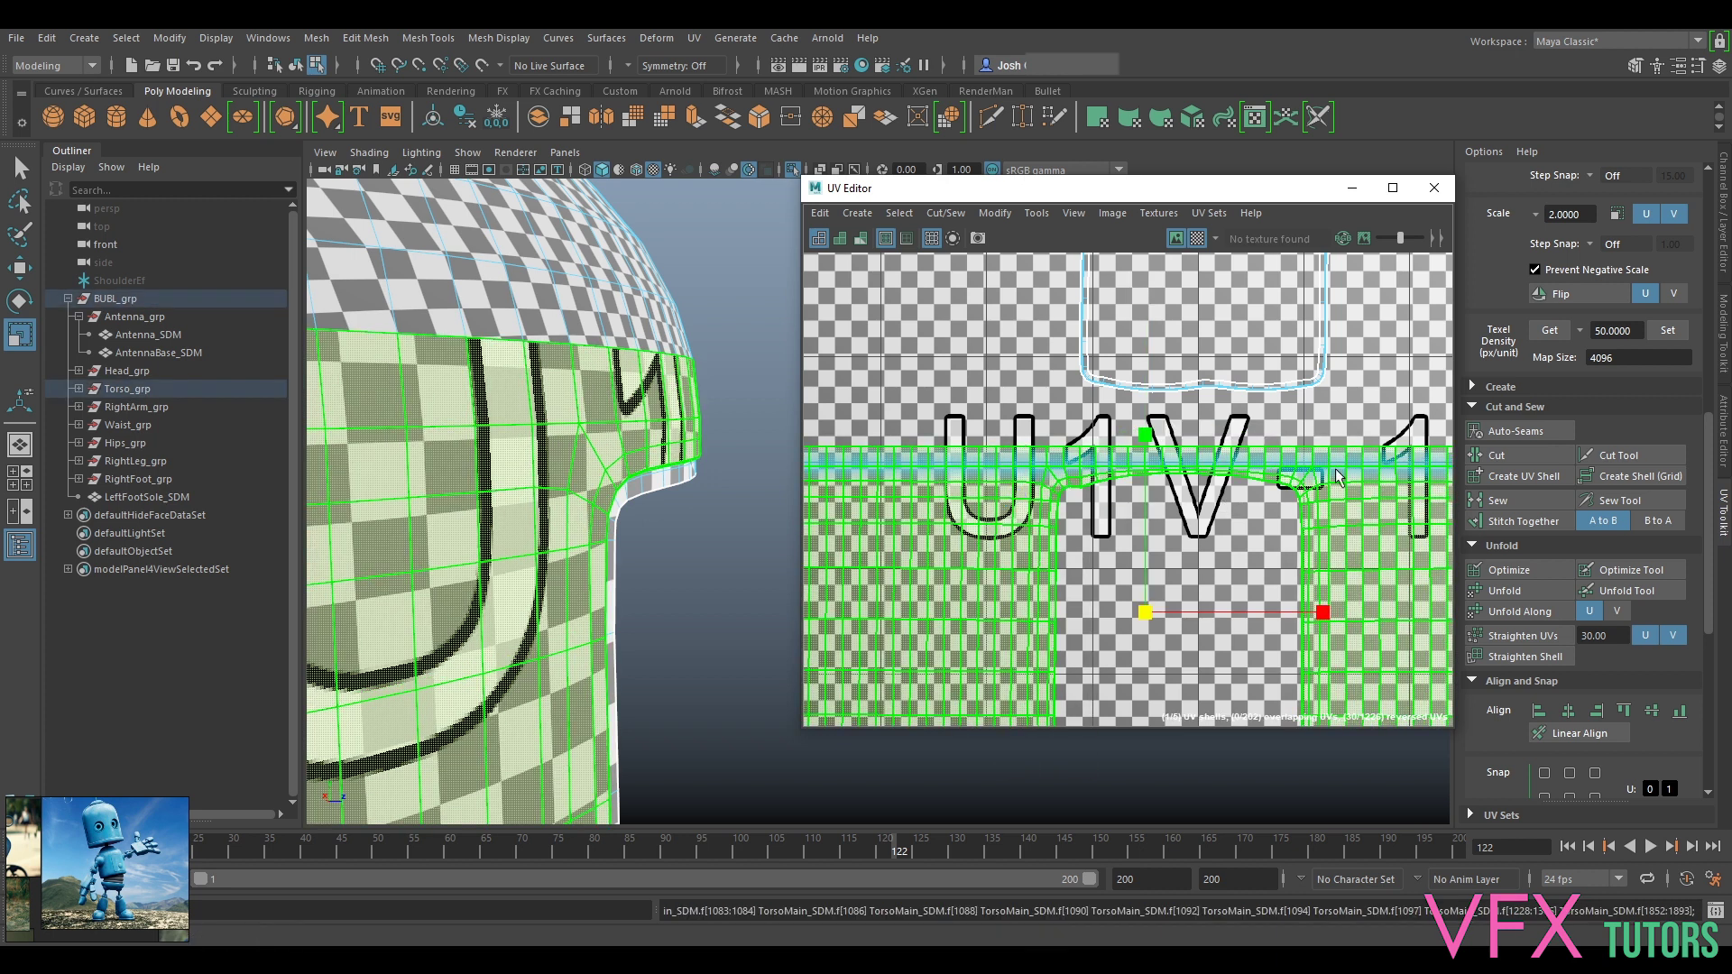
scroll(1308, 485, "down", 2)
middle_click_drag(1326, 572, 1264, 435, "alt")
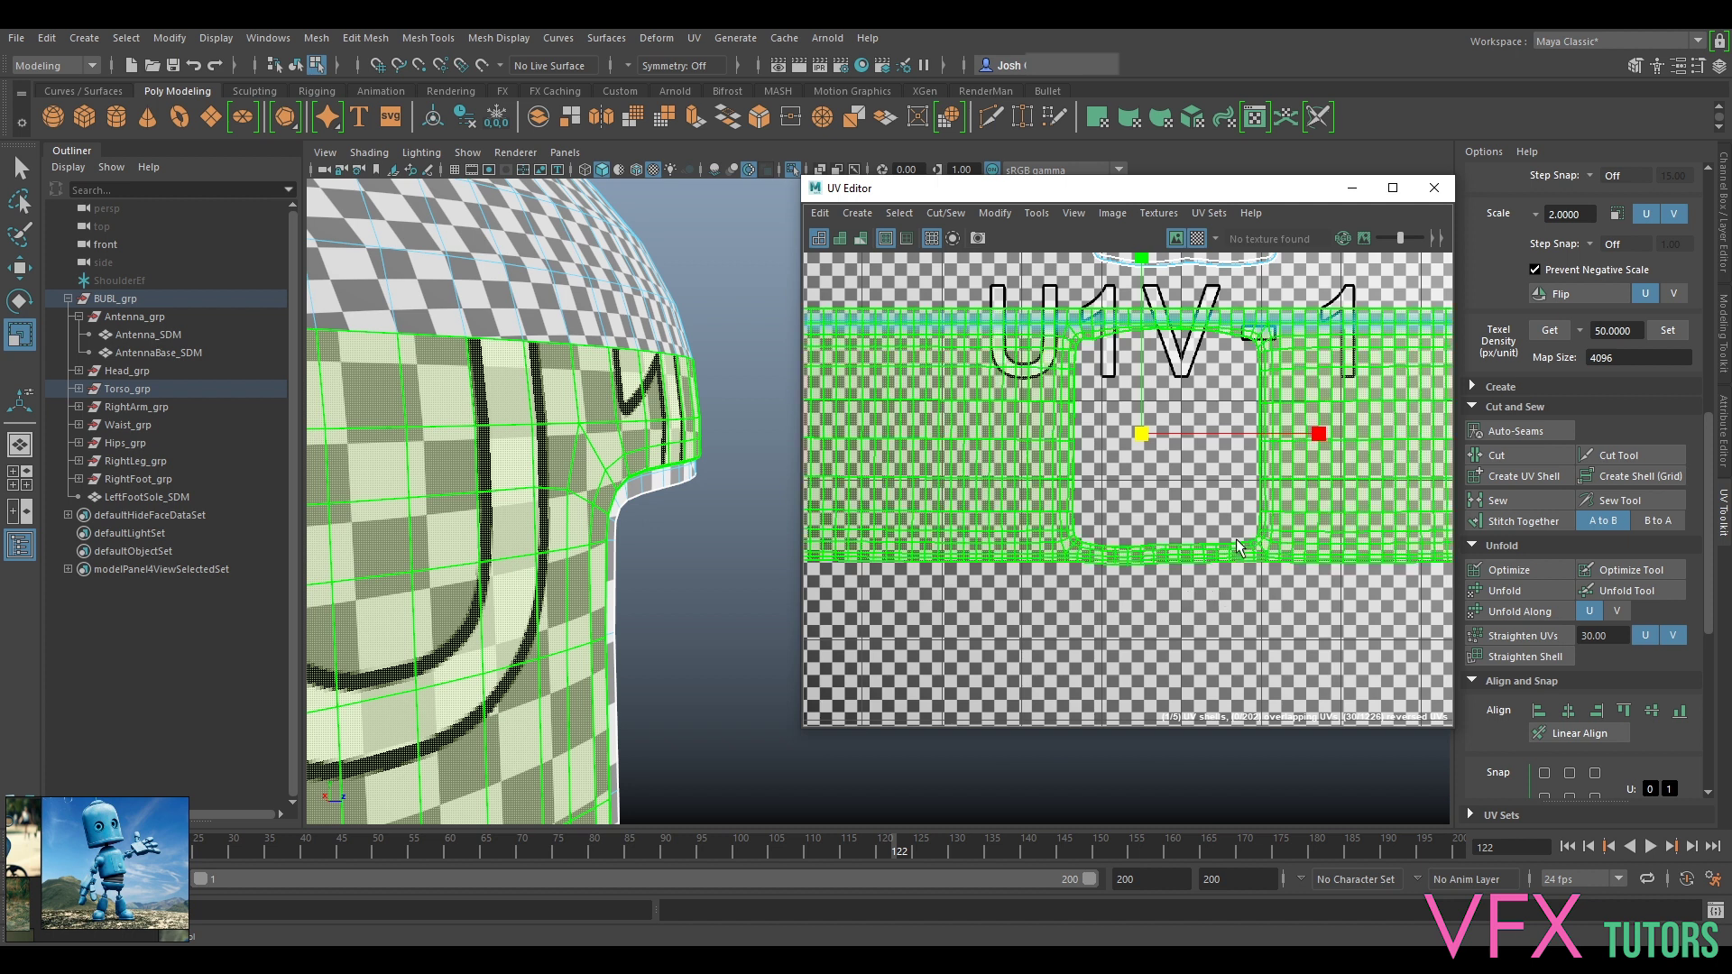
scroll(1214, 557, "up", 2)
middle_click_drag(1195, 370, 1197, 601, "alt")
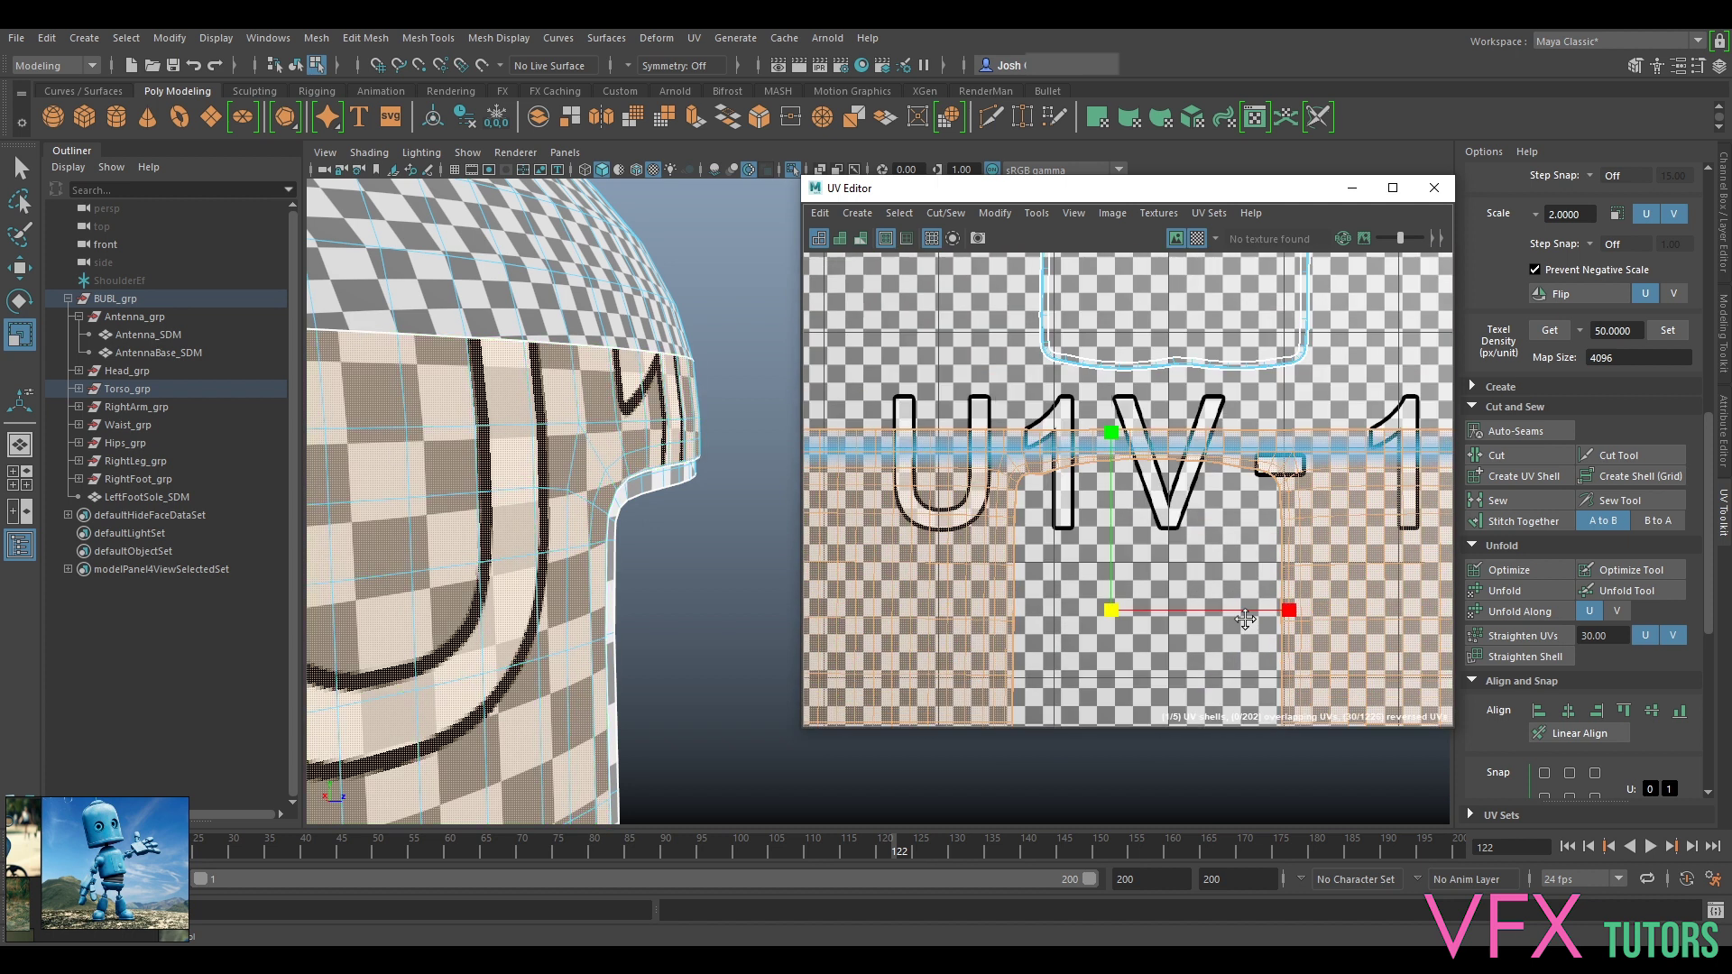
left_click(819, 214)
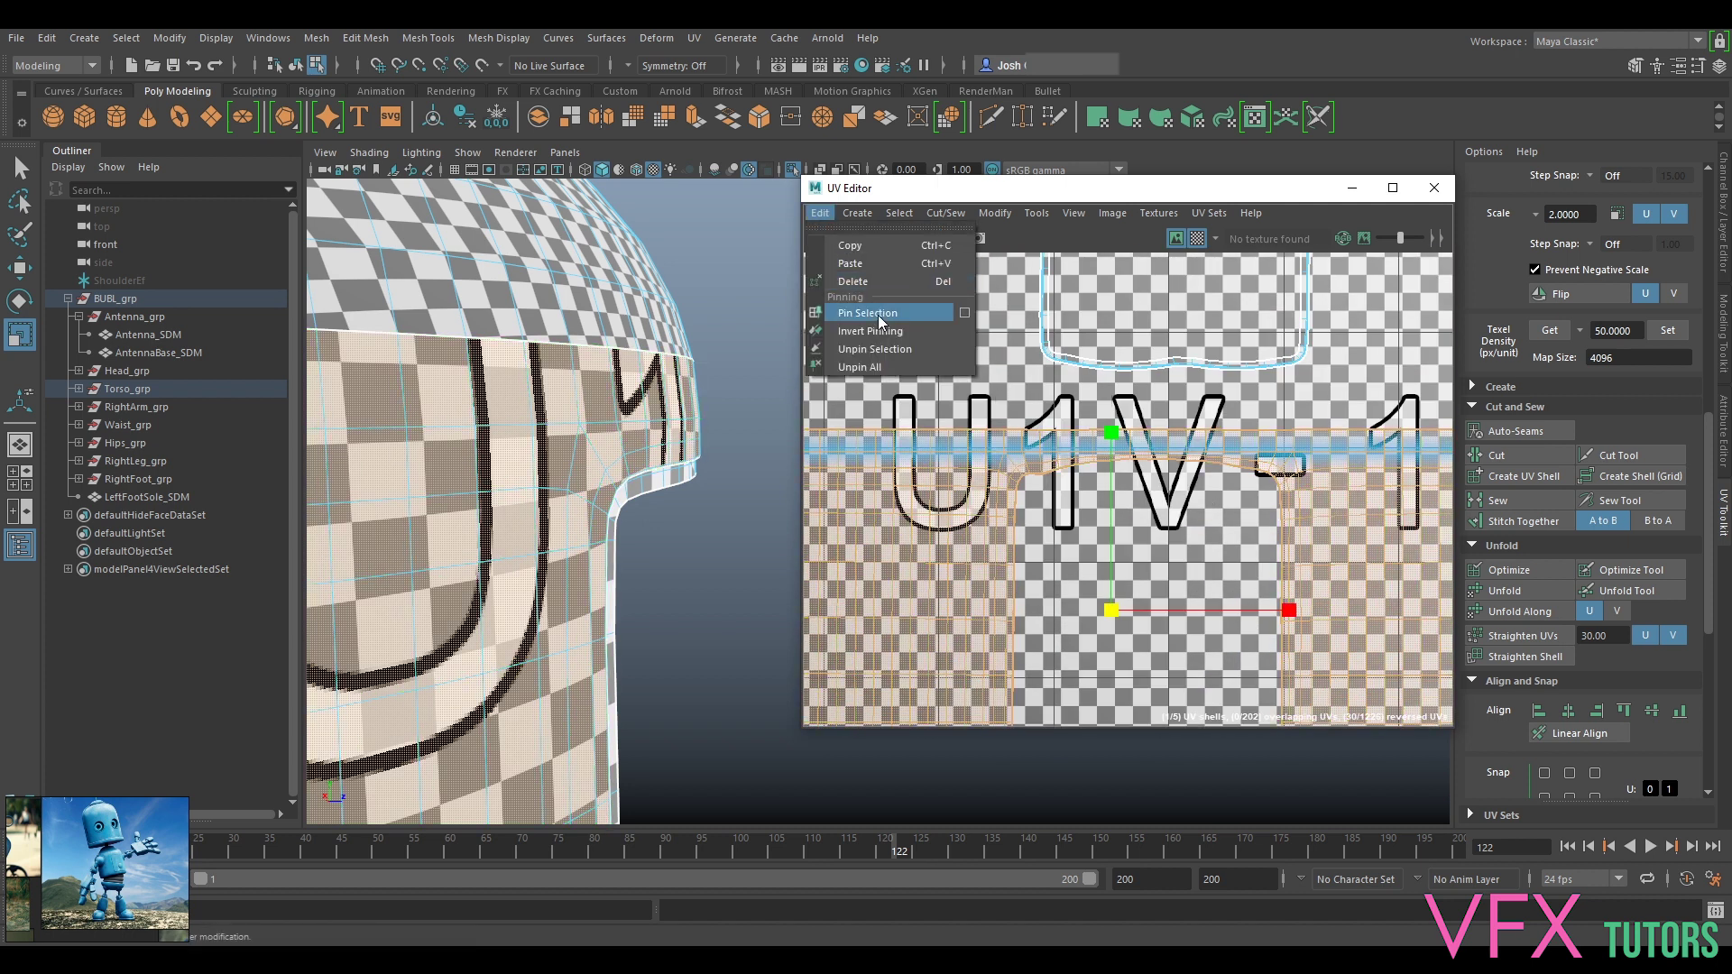
left_click(875, 365)
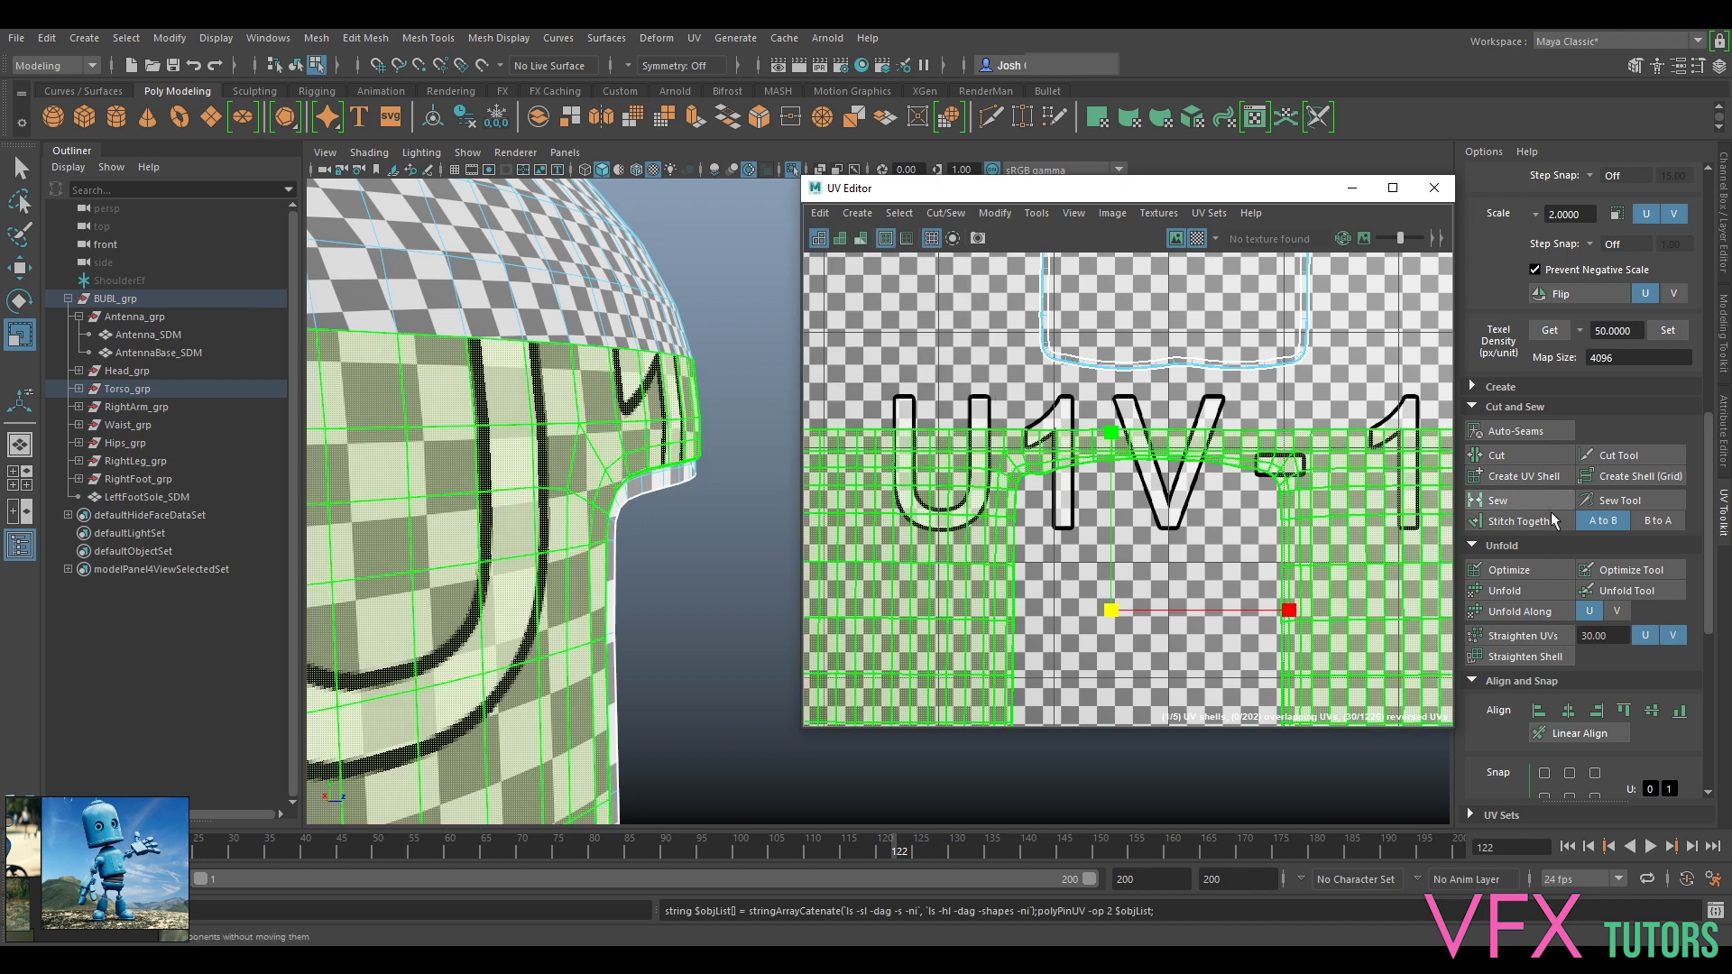
Step: Optimize the unpinned side wall UV shell
left_click(1508, 561)
key("ctrl+z")
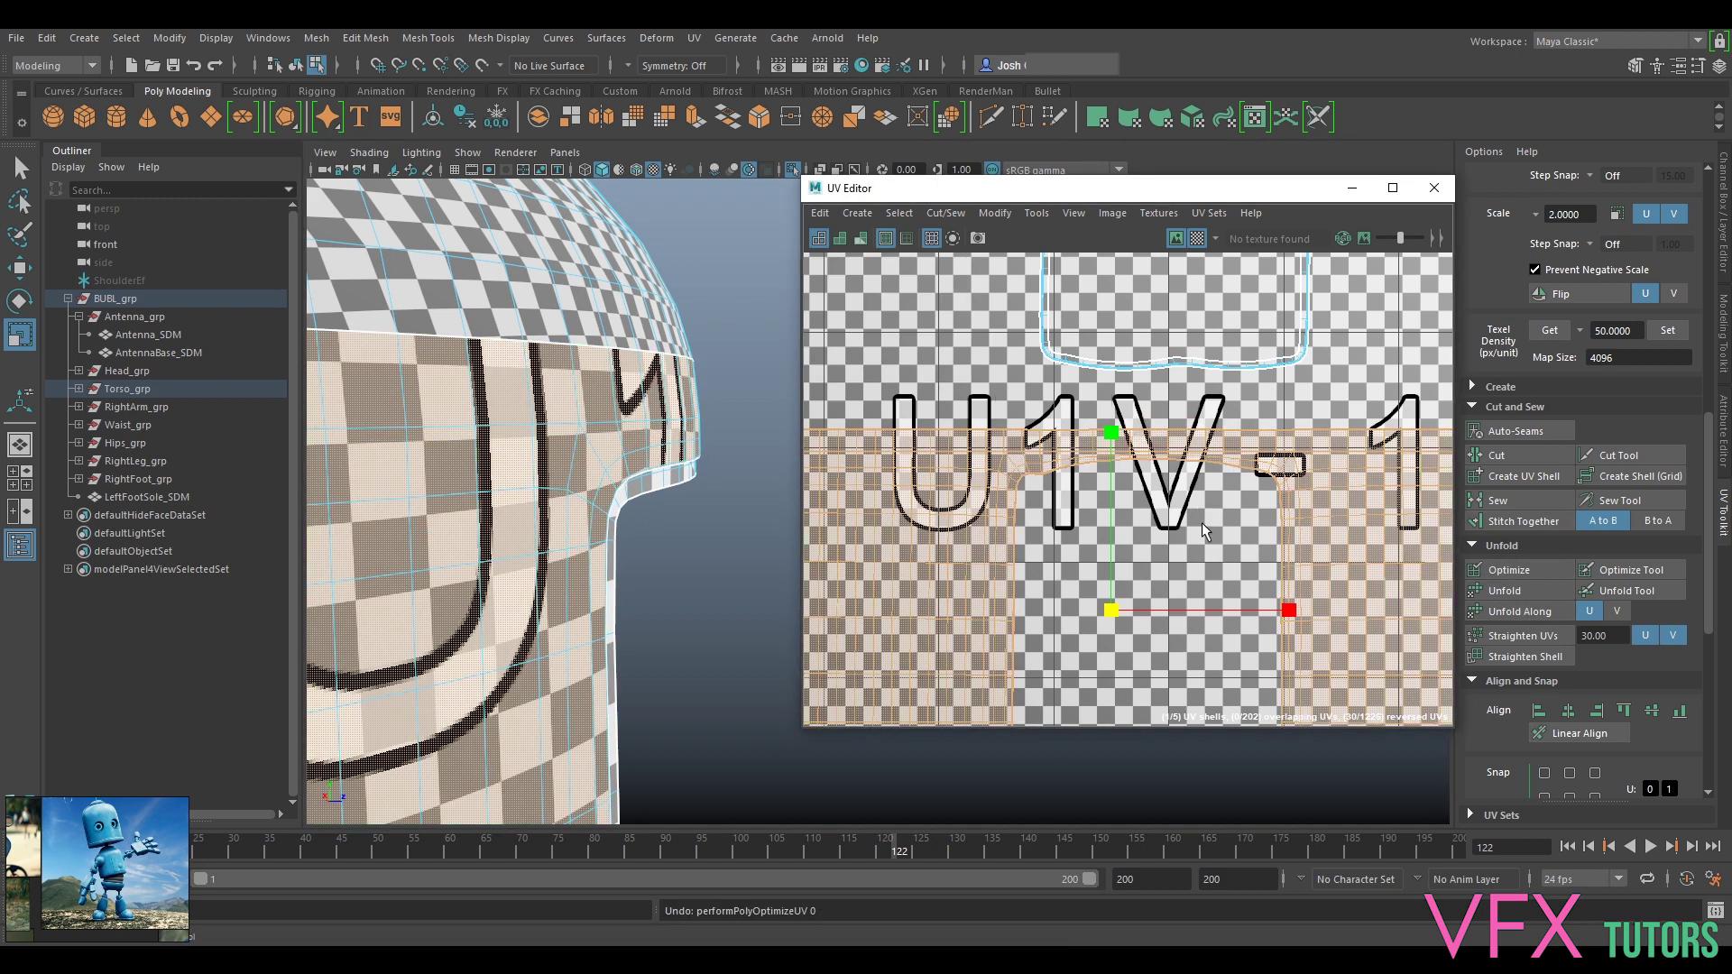
scroll(1197, 507, "up", 4)
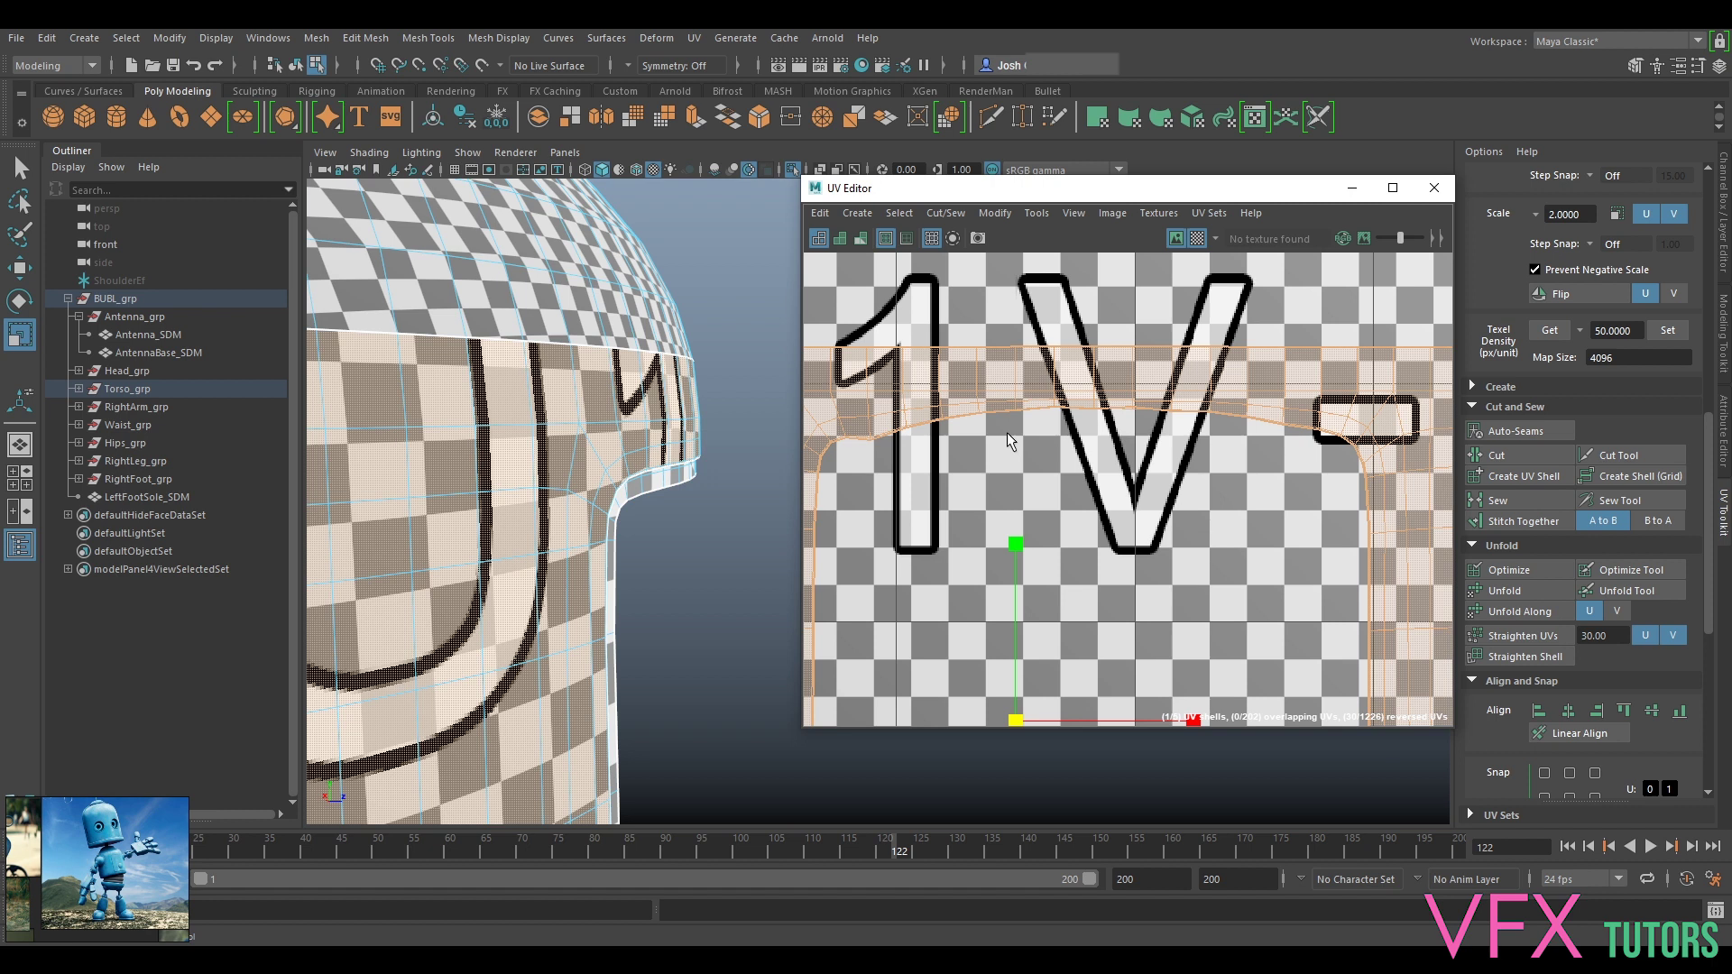
left_click_drag(772, 532, 570, 514, "alt")
left_click(1508, 570)
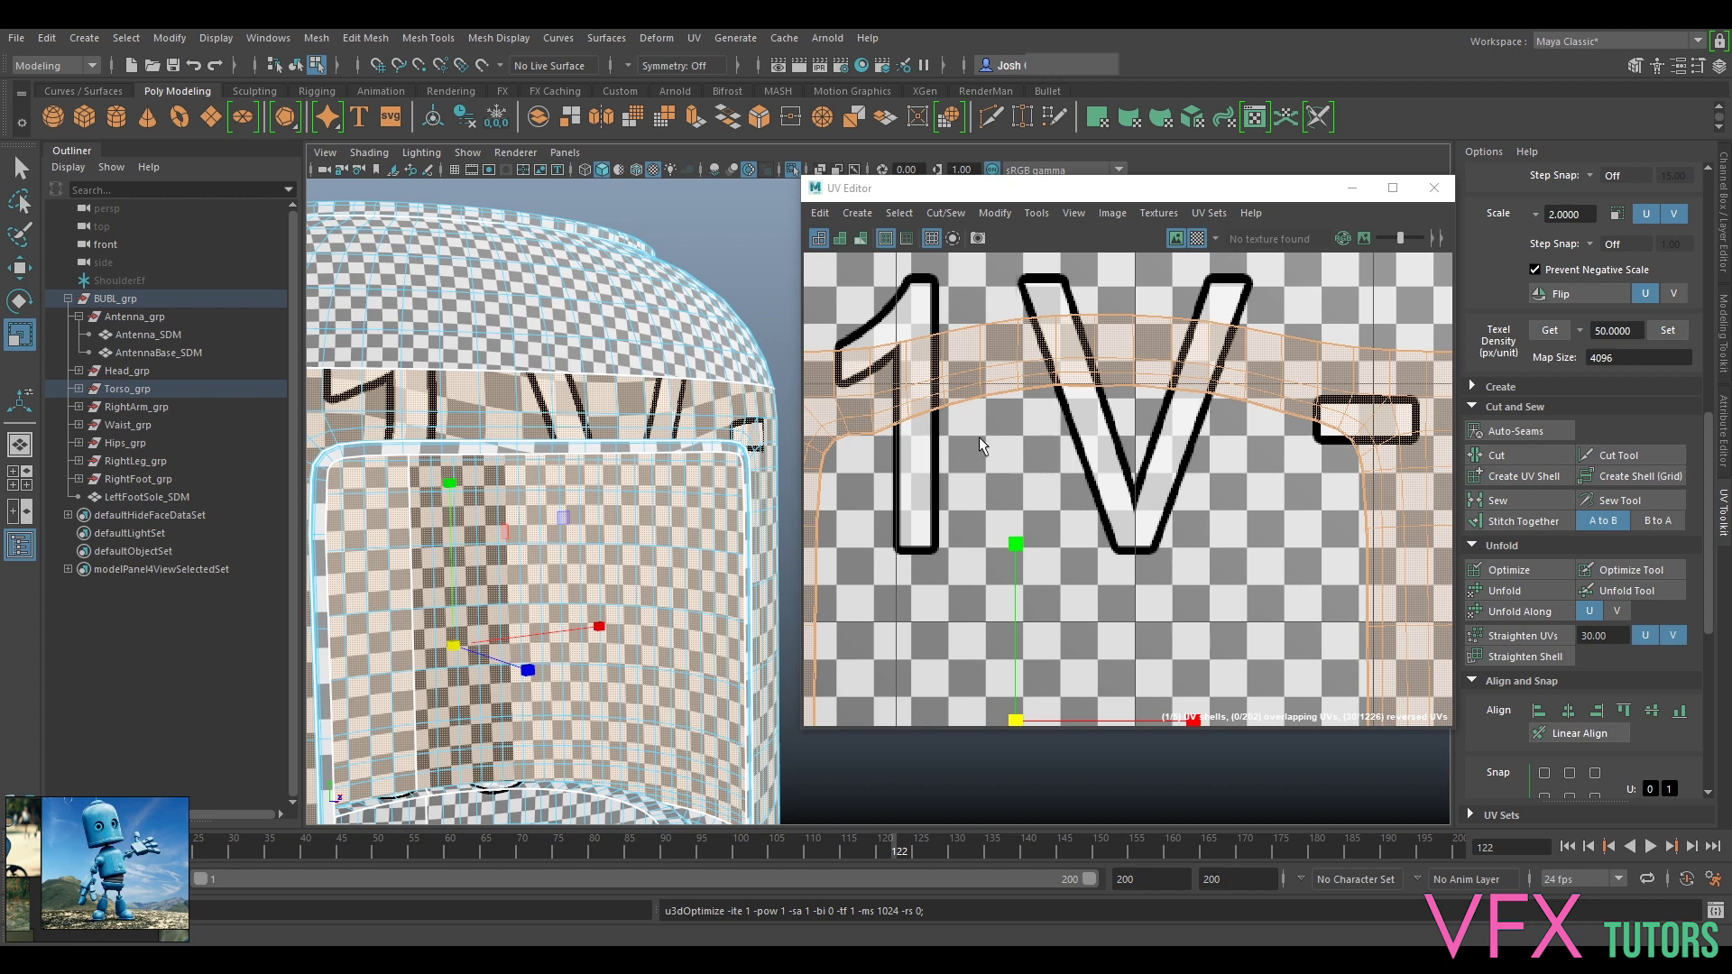
Step: Inspect the checker pattern around the window opening and shift the side wall UV shell slightly sideways
left_click_drag(569, 361, 631, 415, "alt")
middle_click_drag(632, 415, 855, 590, "alt")
scroll(856, 590, "up", 3)
left_click_drag(702, 570, 600, 636, "alt")
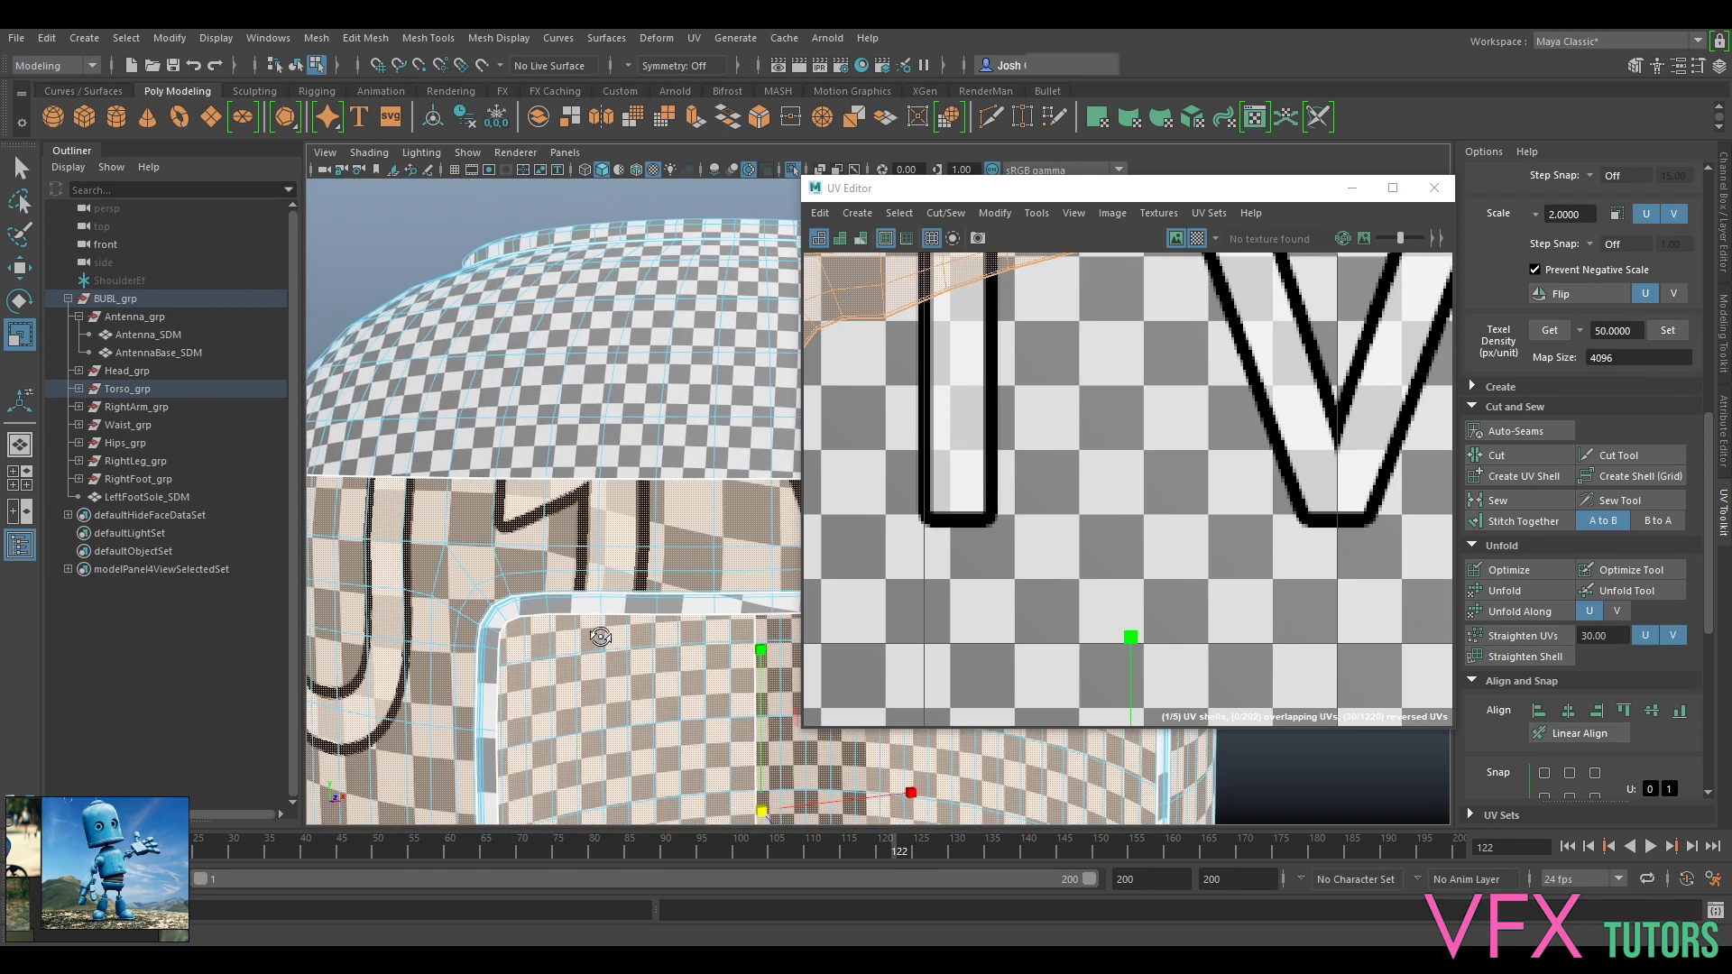
scroll(1203, 455, "down", 10)
middle_click_drag(1190, 524, 1181, 457, "alt")
scroll(1180, 457, "up", 2)
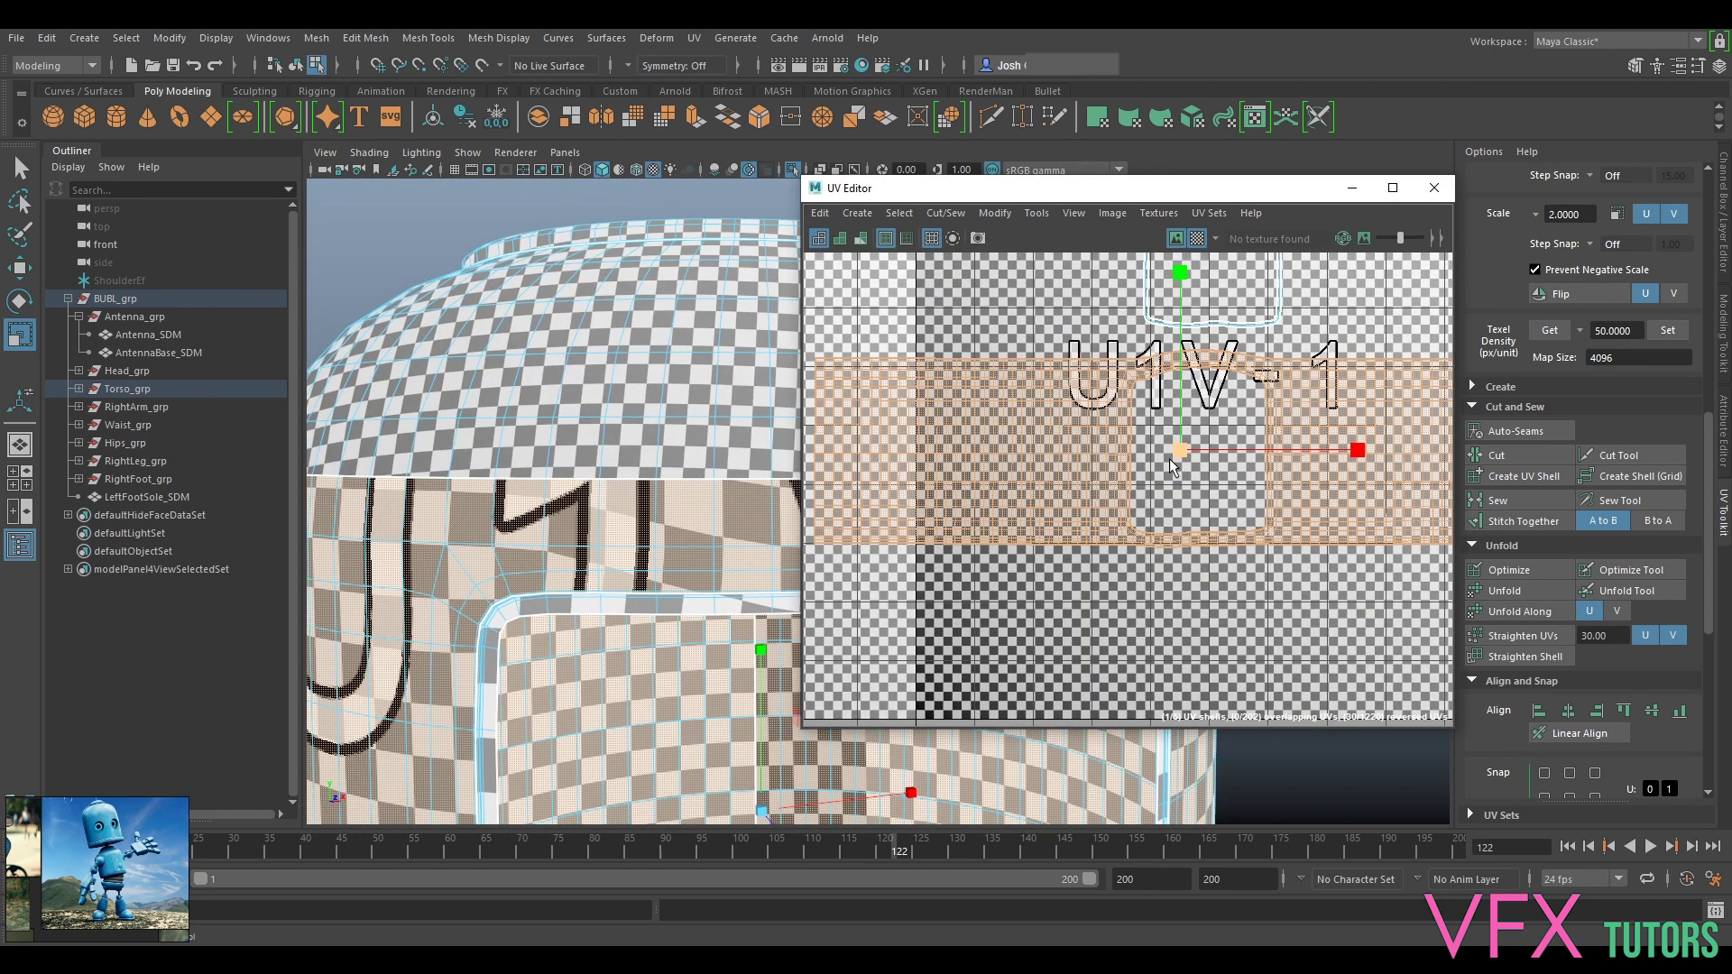
scroll(1171, 464, "down", 2)
key("w")
left_click_drag(1177, 460, 1249, 471)
Step: Cut the side wall UV shell vertically through the middle of the strips above and below the window opening
right_click_drag(1251, 468, 1306, 427, "alt")
middle_click_drag(1306, 426, 1159, 554, "alt")
right_click_drag(1159, 554, 1219, 548, "alt")
right_click_drag(1164, 387, 1166, 341)
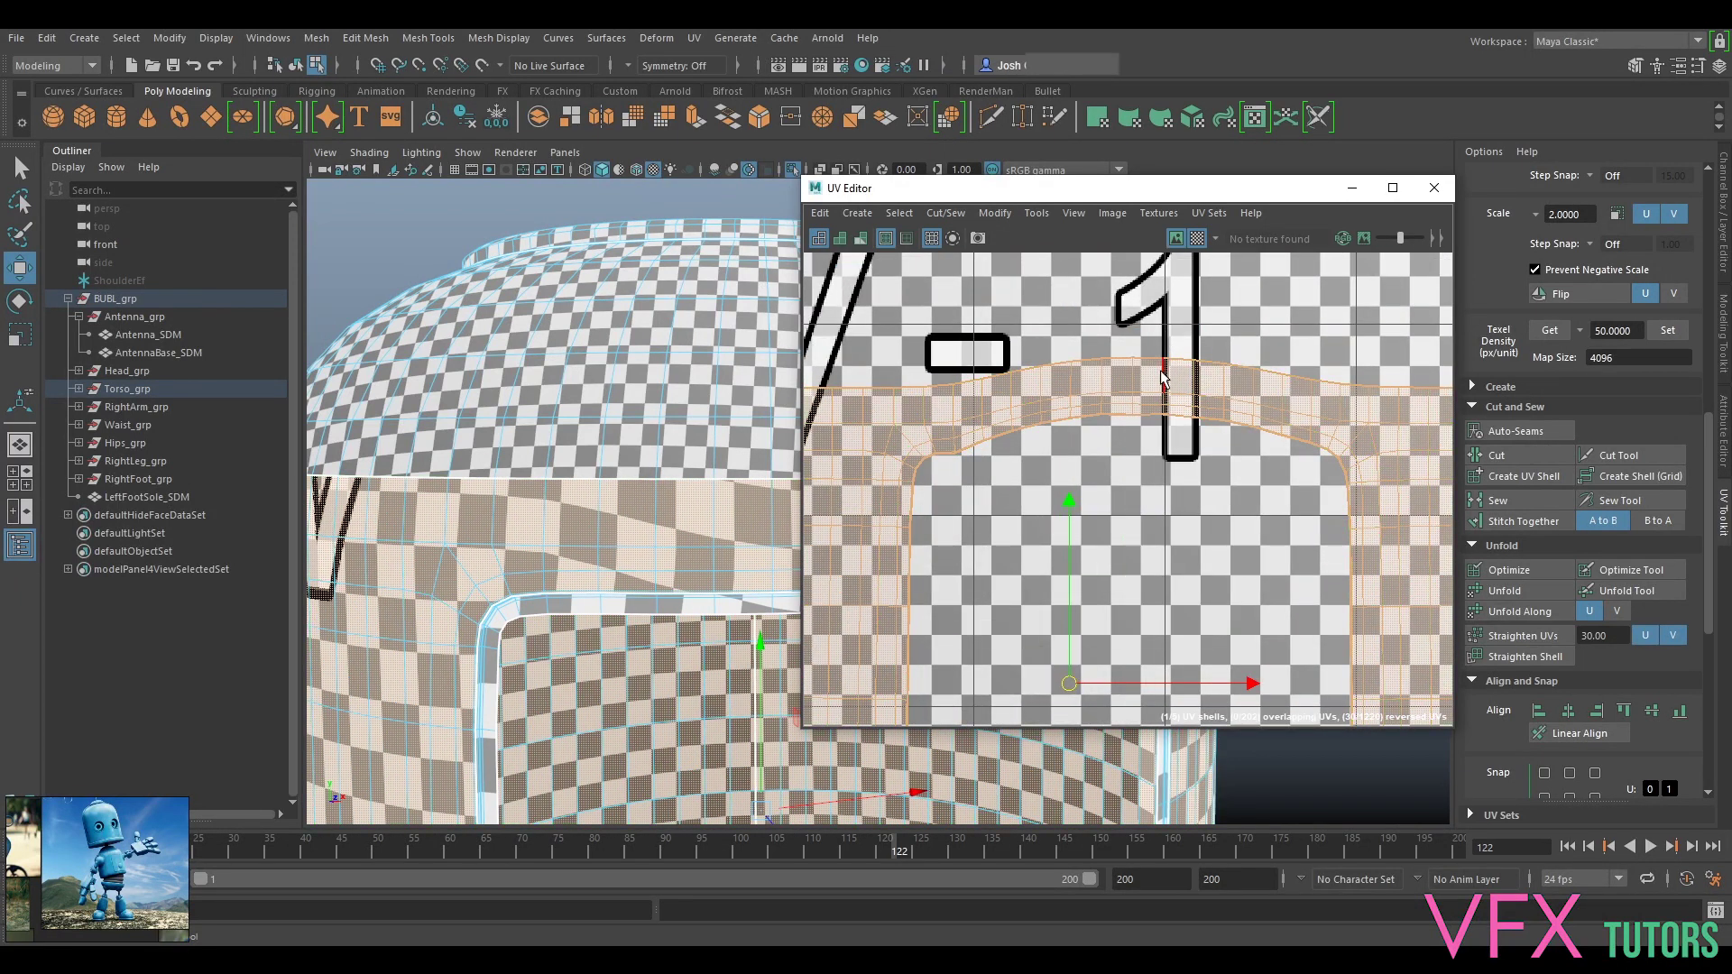
left_click(1163, 379)
right_click_drag(1281, 527, 1242, 550, "alt")
middle_click_drag(1242, 550, 1220, 363, "alt")
right_click_drag(1220, 362, 1266, 352, "alt")
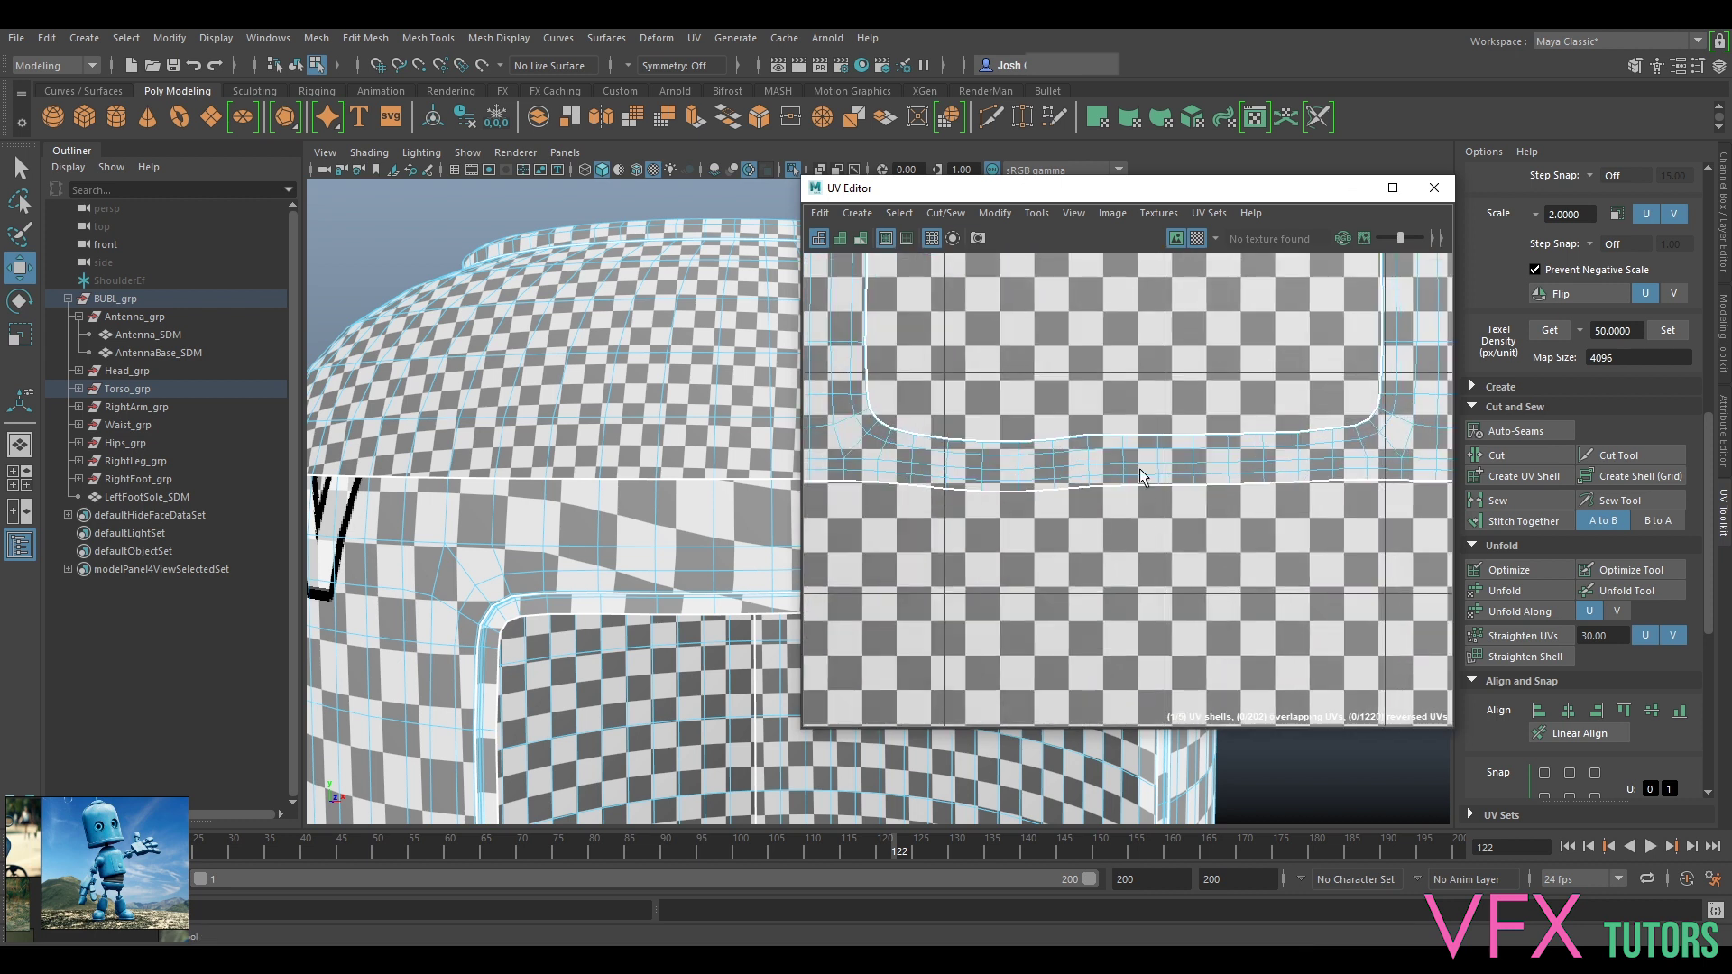
left_click(1510, 456)
Step: Unfold the left half of the split side wall shell and move it away from the other half
right_click(1129, 457)
right_click_drag(1085, 416, 926, 325)
middle_click_drag(926, 325, 918, 430, "alt")
left_click(918, 430)
key("ctrl+u")
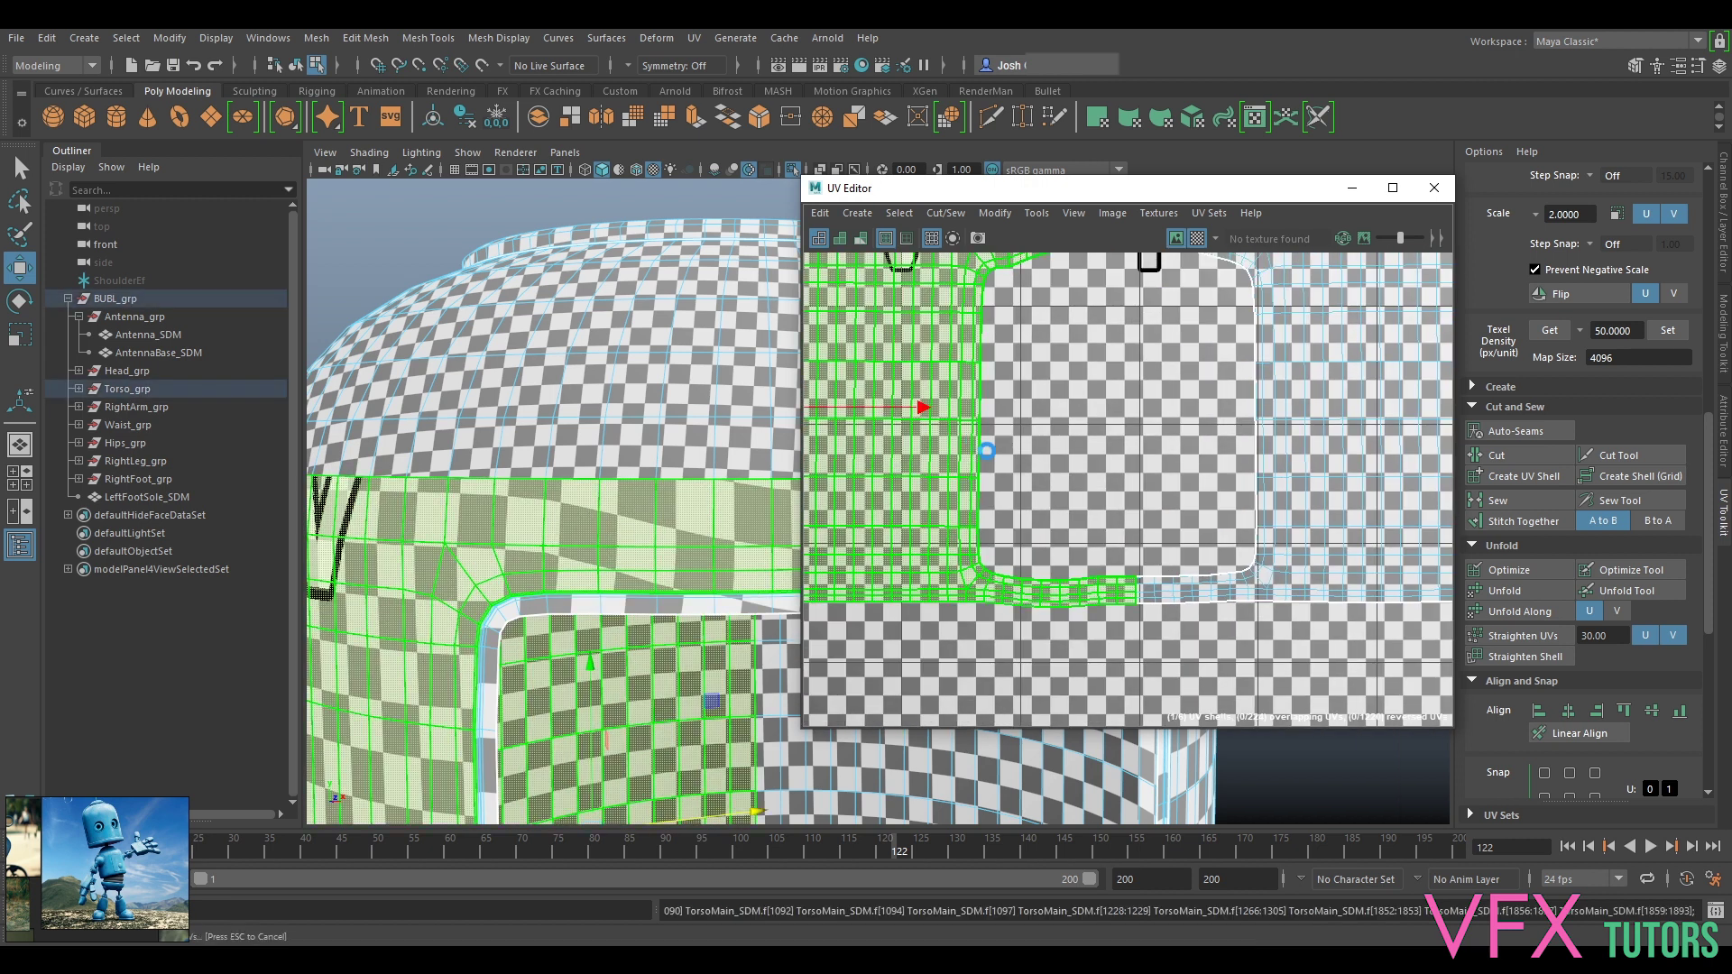
scroll(1042, 460, "down", 4)
middle_click_drag(1033, 446, 1144, 446, "alt")
left_click_drag(1049, 457, 1025, 445)
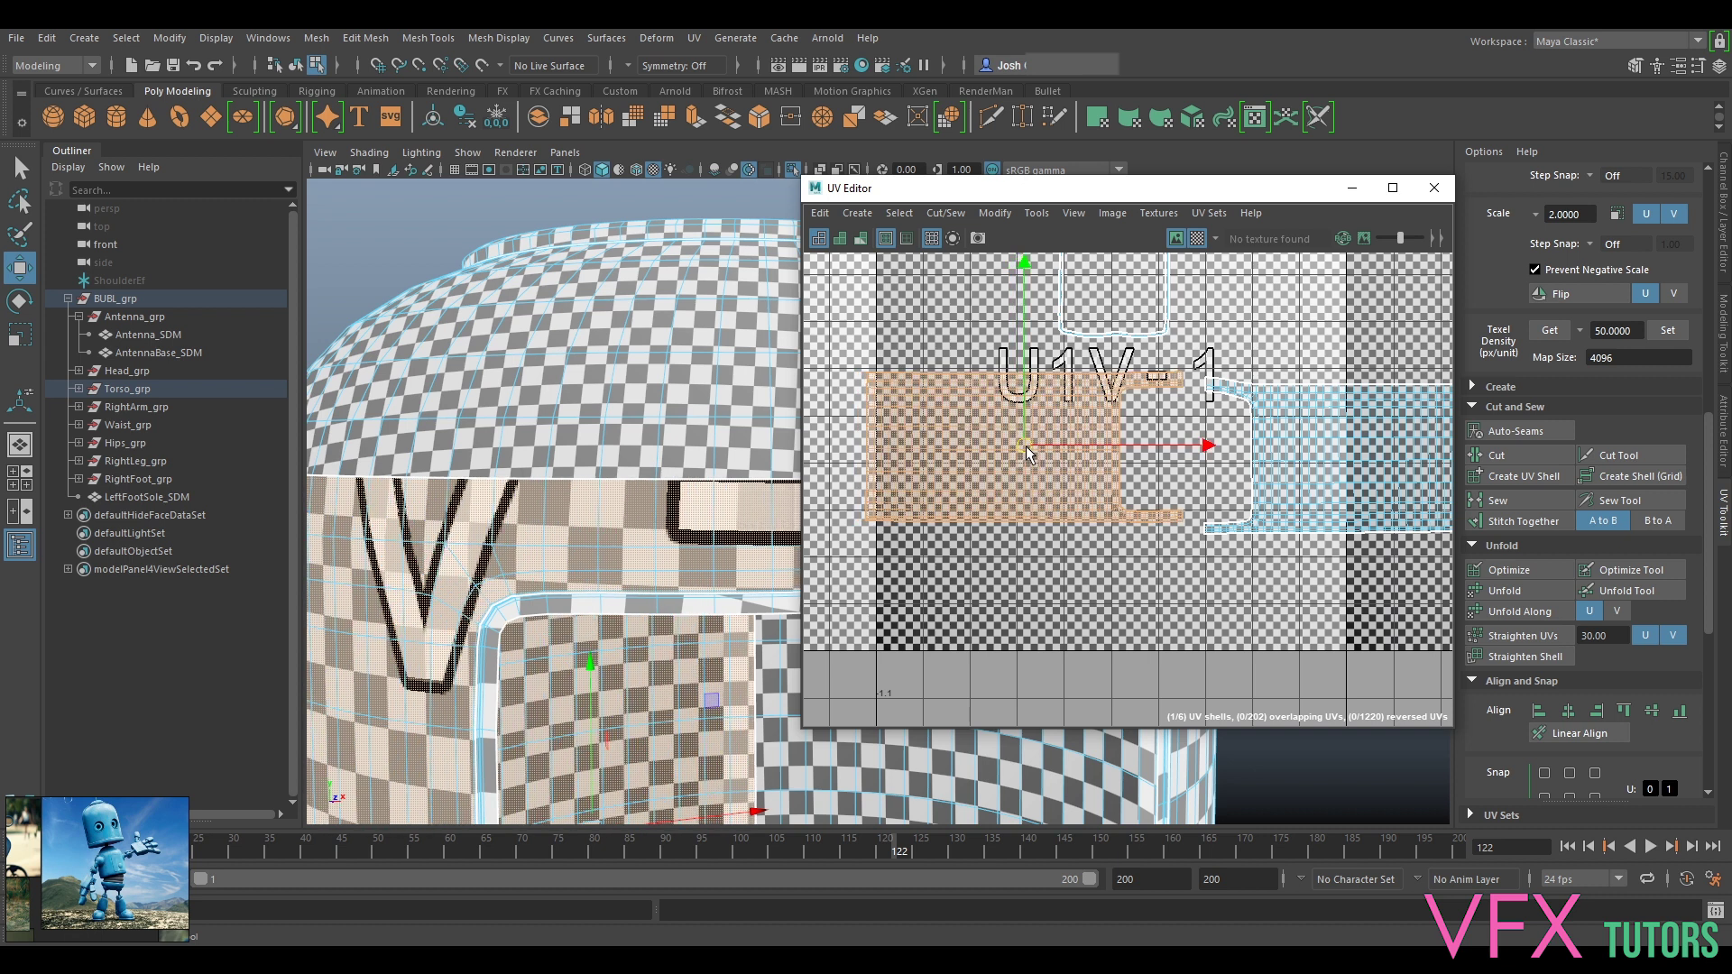
Step: Unfold the right half of the side wall shell and line it up level with the left half
left_click(1289, 419)
key("ctrl+u")
middle_click_drag(1423, 476, 1365, 487, "alt")
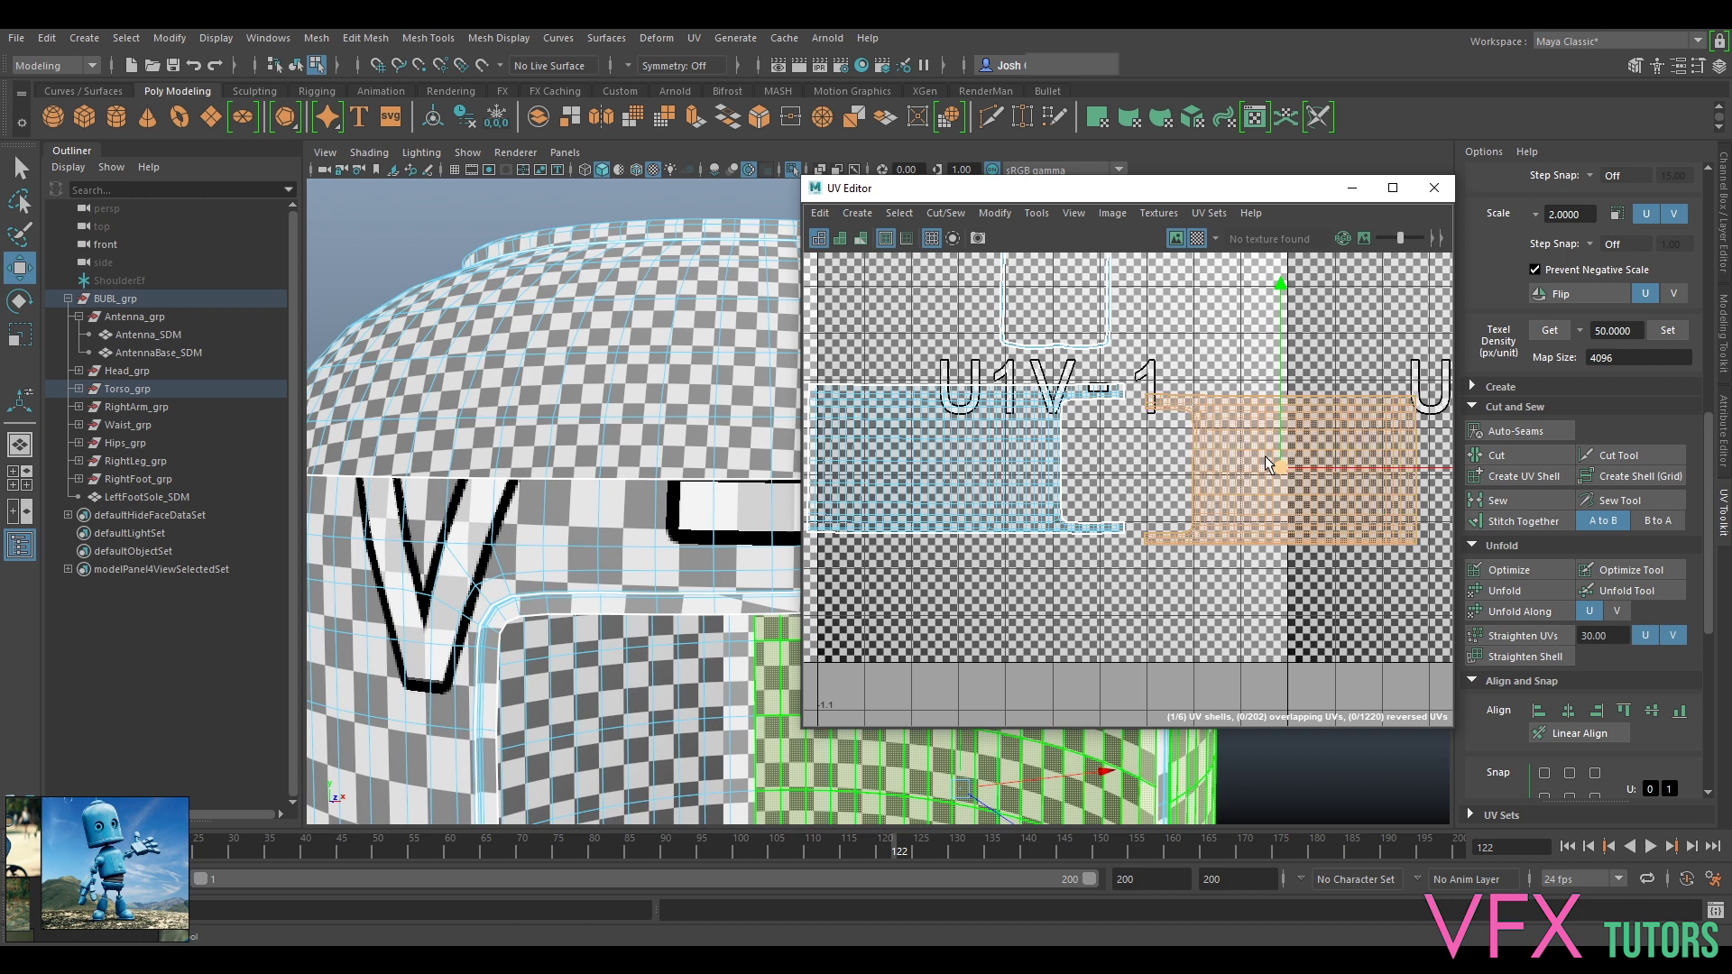
left_click_drag(1288, 463, 1280, 452)
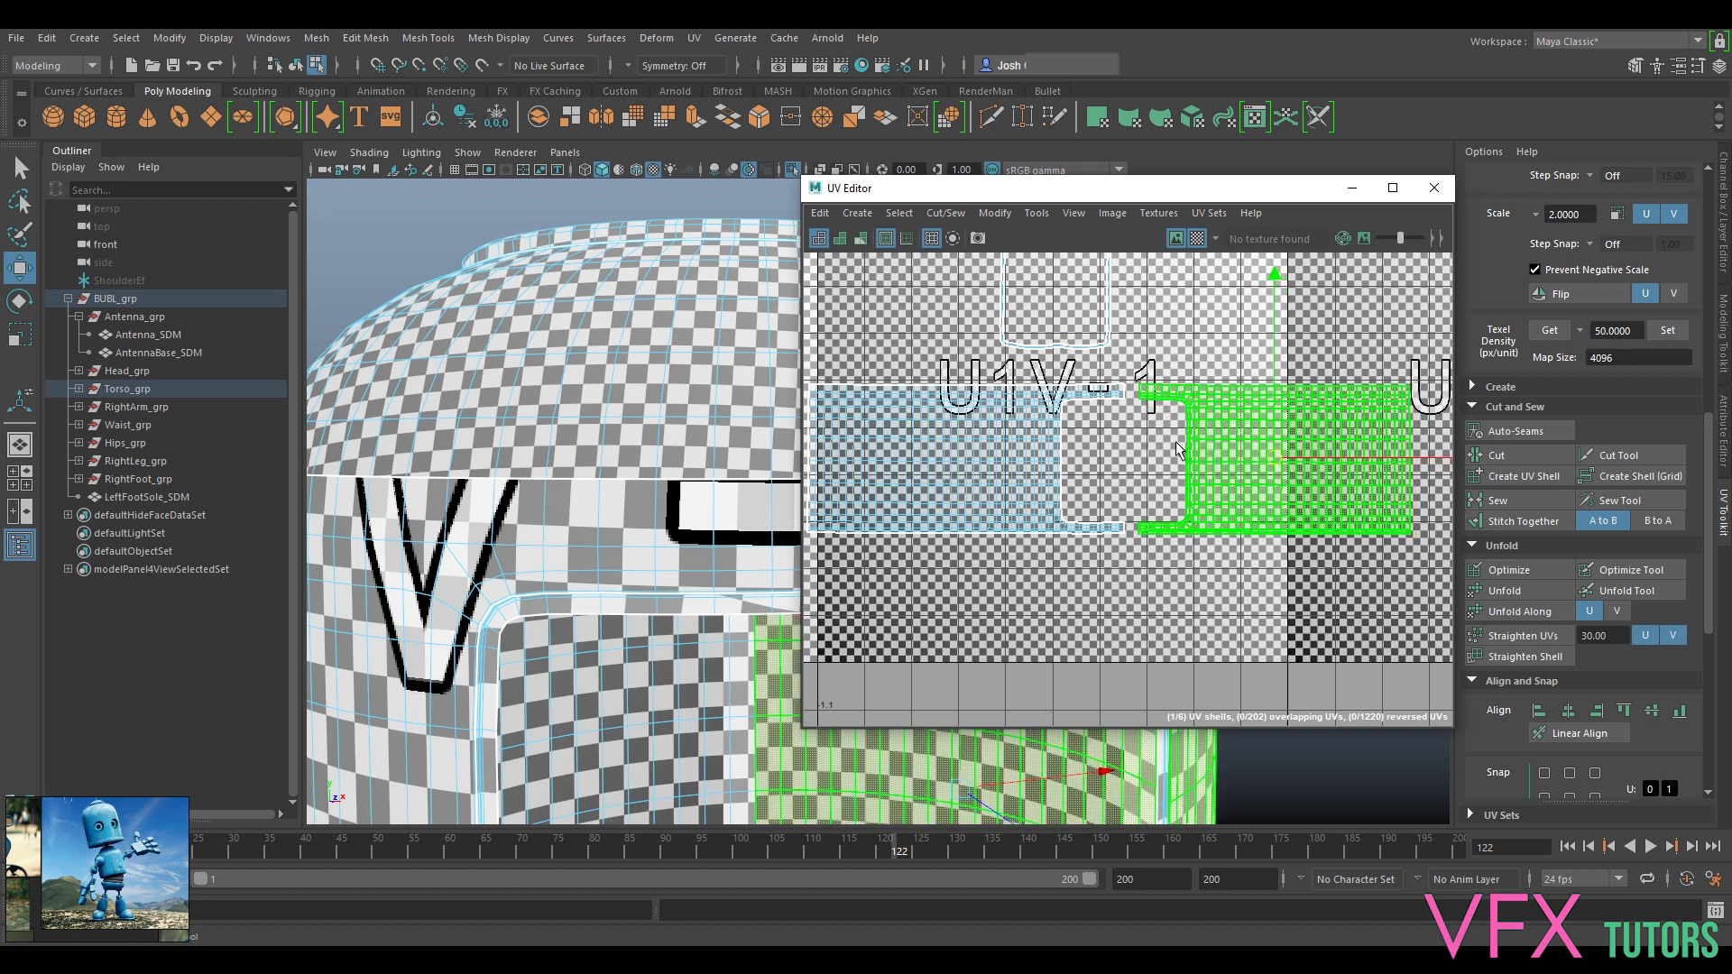
Step: Move the left side wall half slightly towards the right half
middle_click_drag(1040, 456, 1131, 455, "alt")
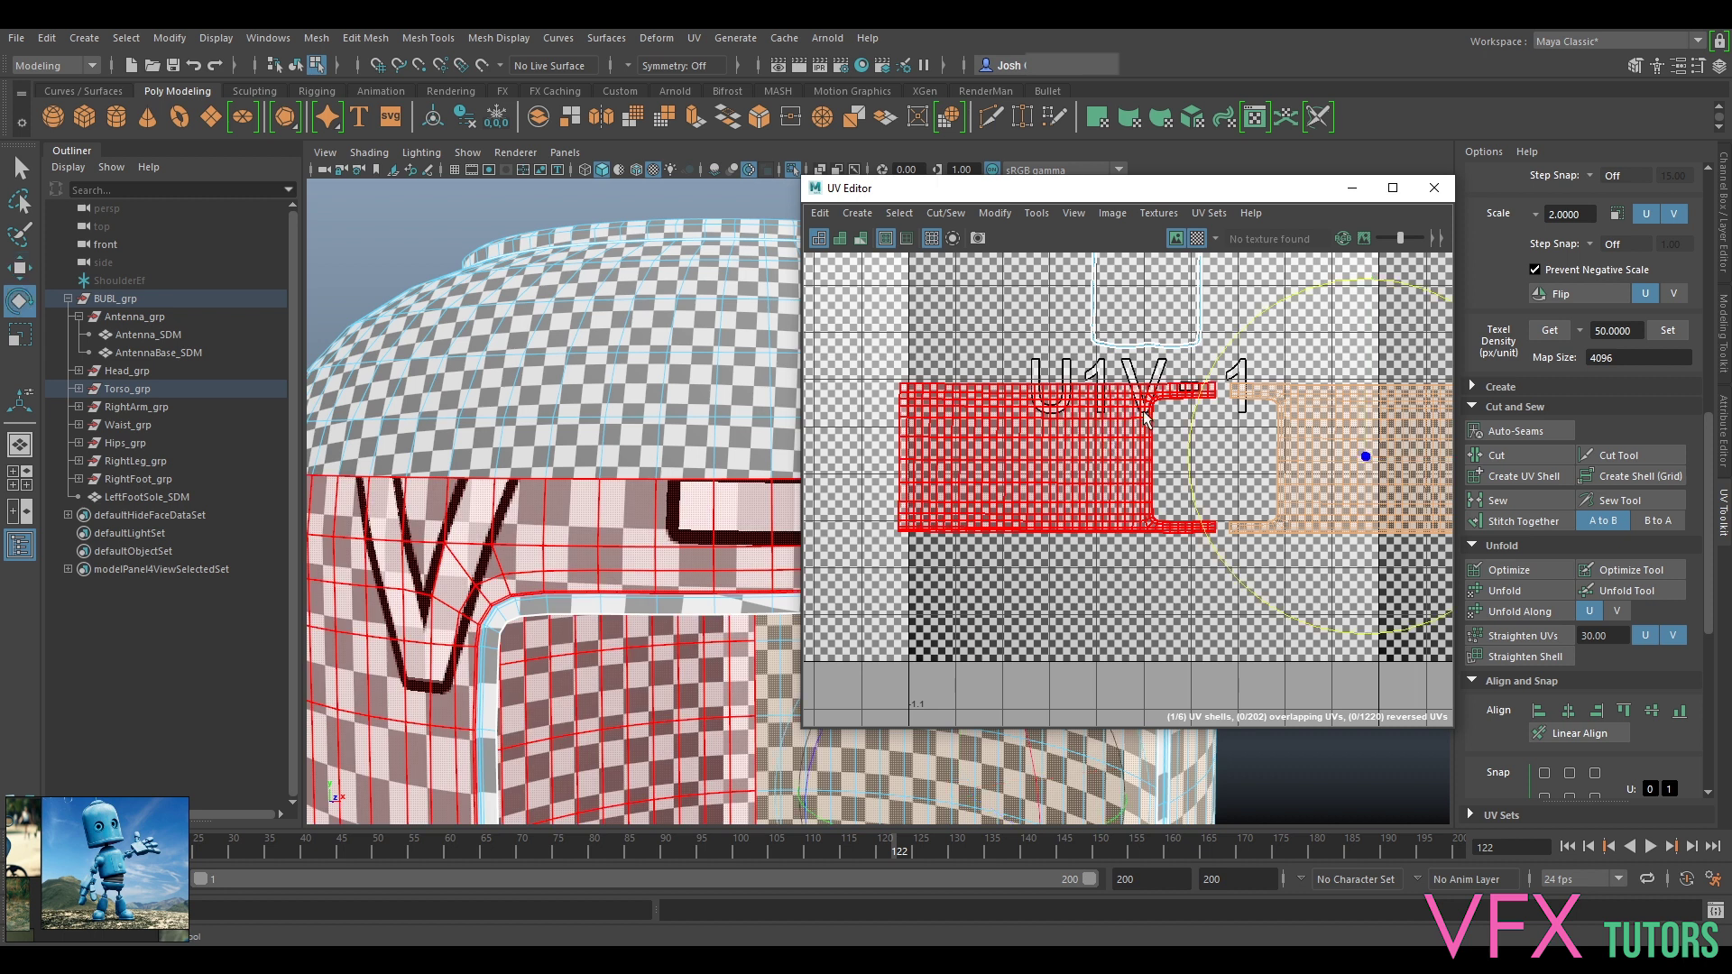
left_click(1110, 460)
key("w")
left_click_drag(1056, 454, 1069, 453)
Step: Apply a texel density of 50 at map size 4096 to both side wall halves
right_click_drag(781, 505, 765, 512, "alt")
middle_click_drag(765, 512, 662, 475, "alt")
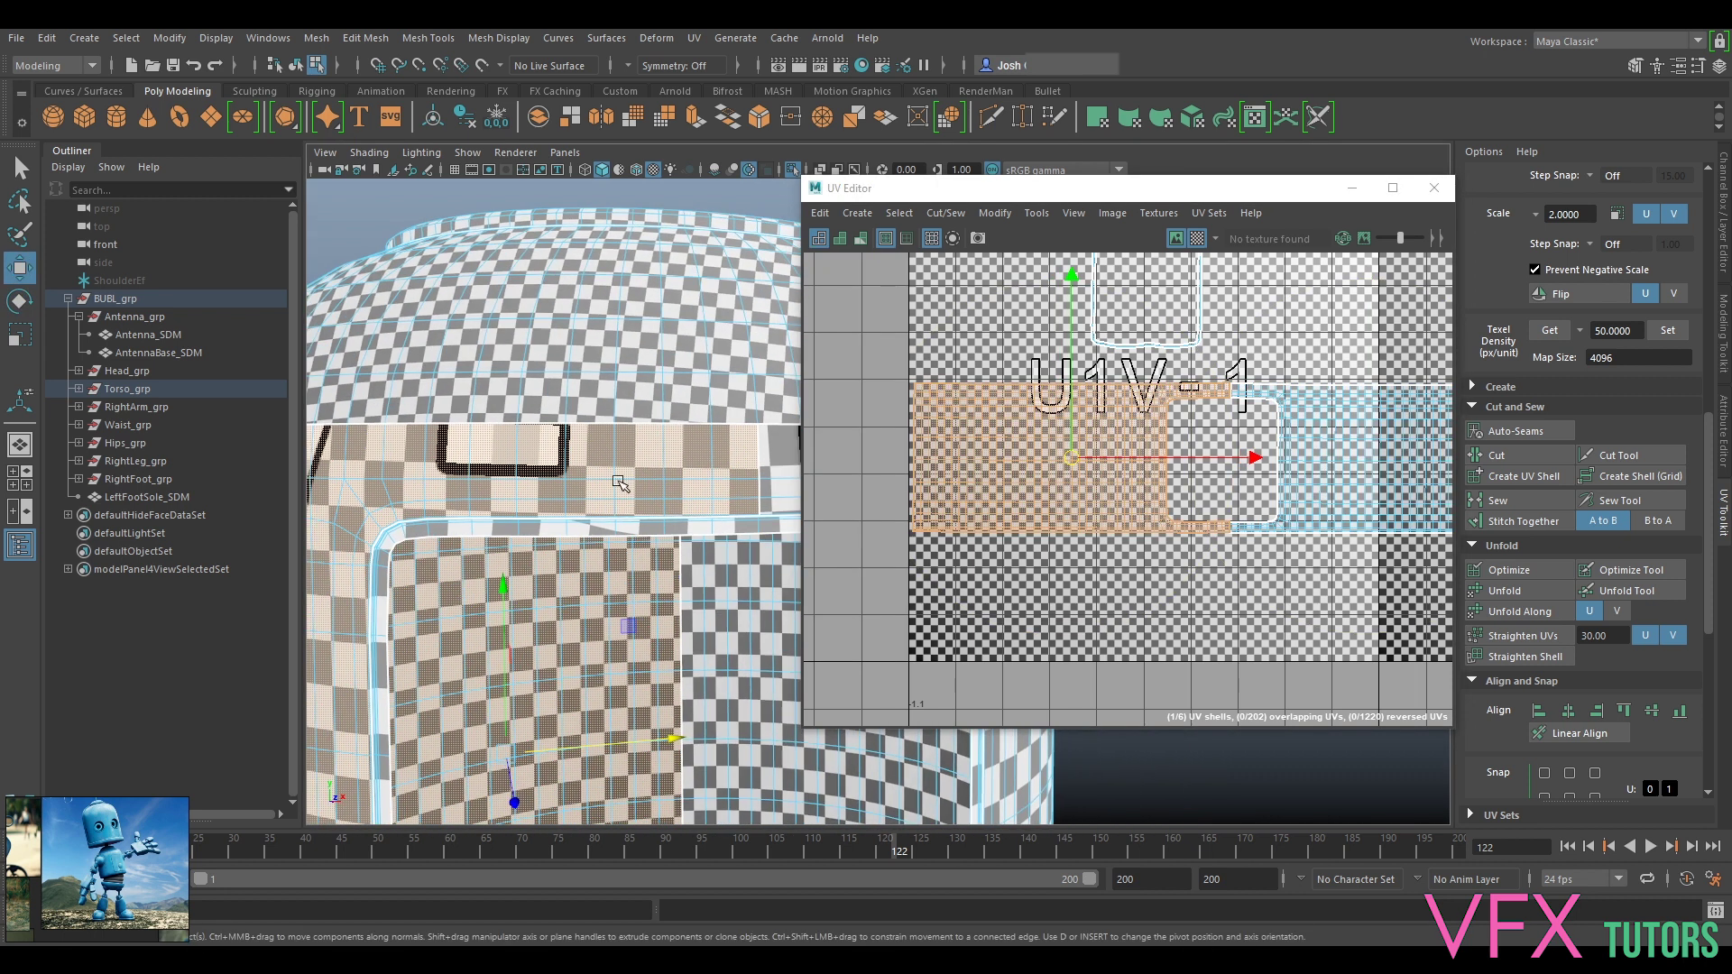
scroll(769, 489, "up", 4)
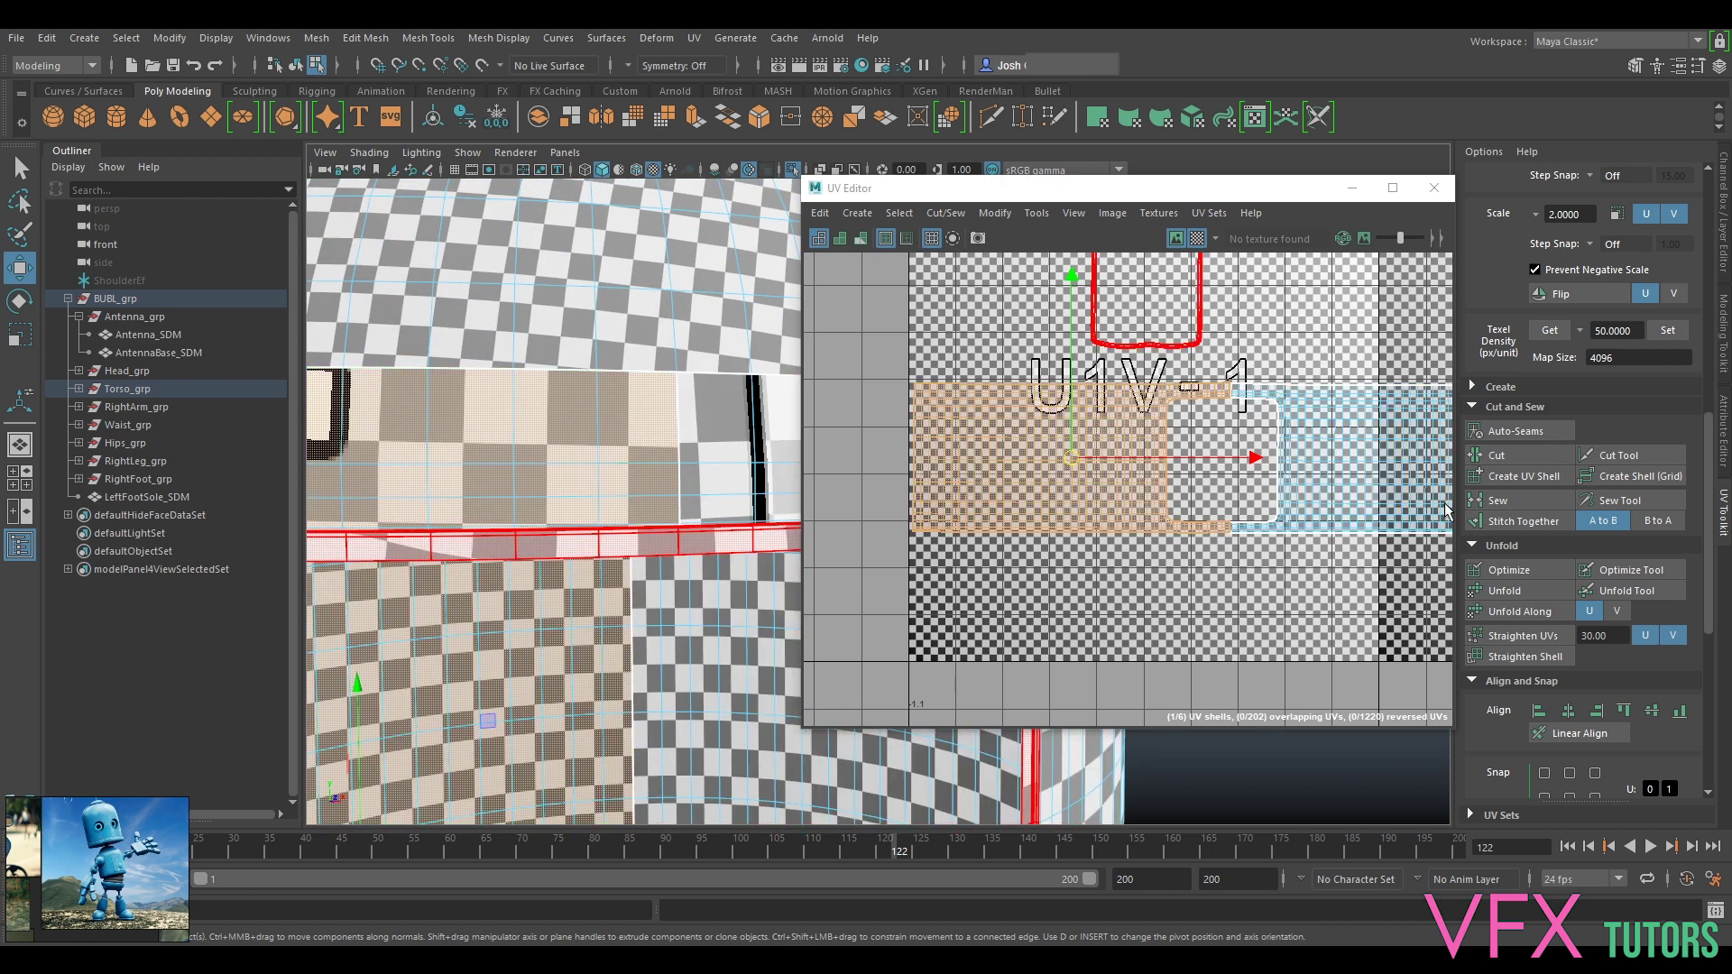
left_click(1378, 455)
scroll(1376, 453, "down", 1)
left_click_drag(1187, 565, 1169, 495, "shift")
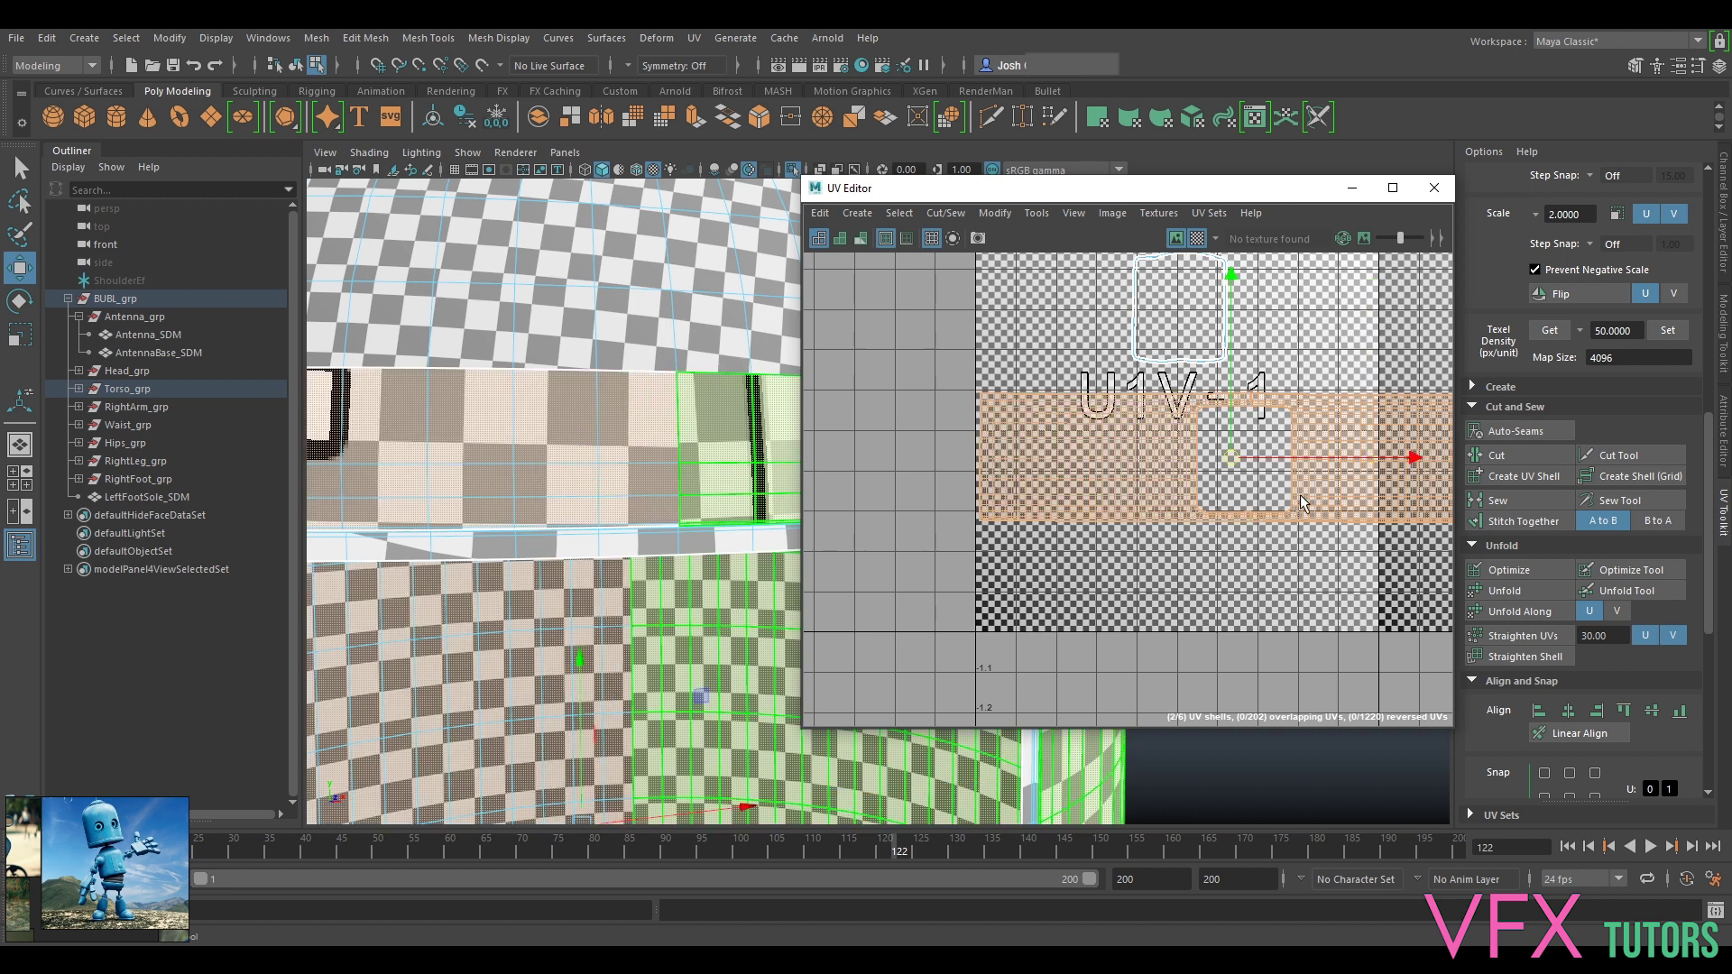
left_click(1667, 331)
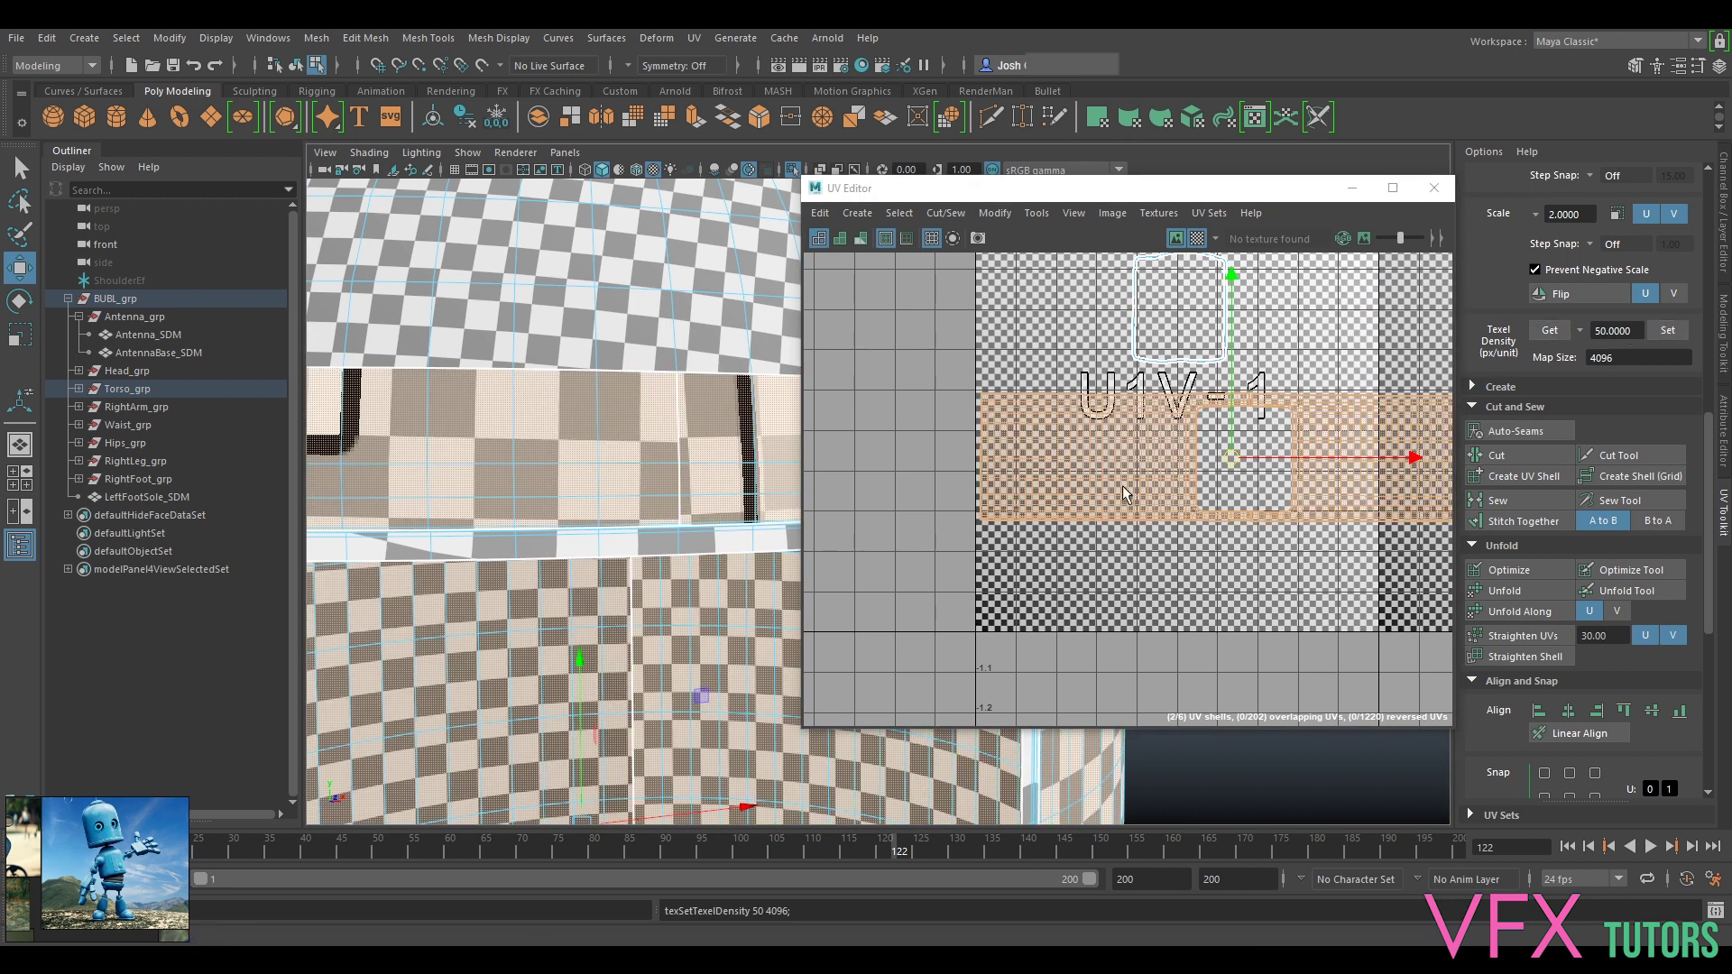
Step: Move the right side wall half directly below the left half in the UV layout
left_click(1360, 451)
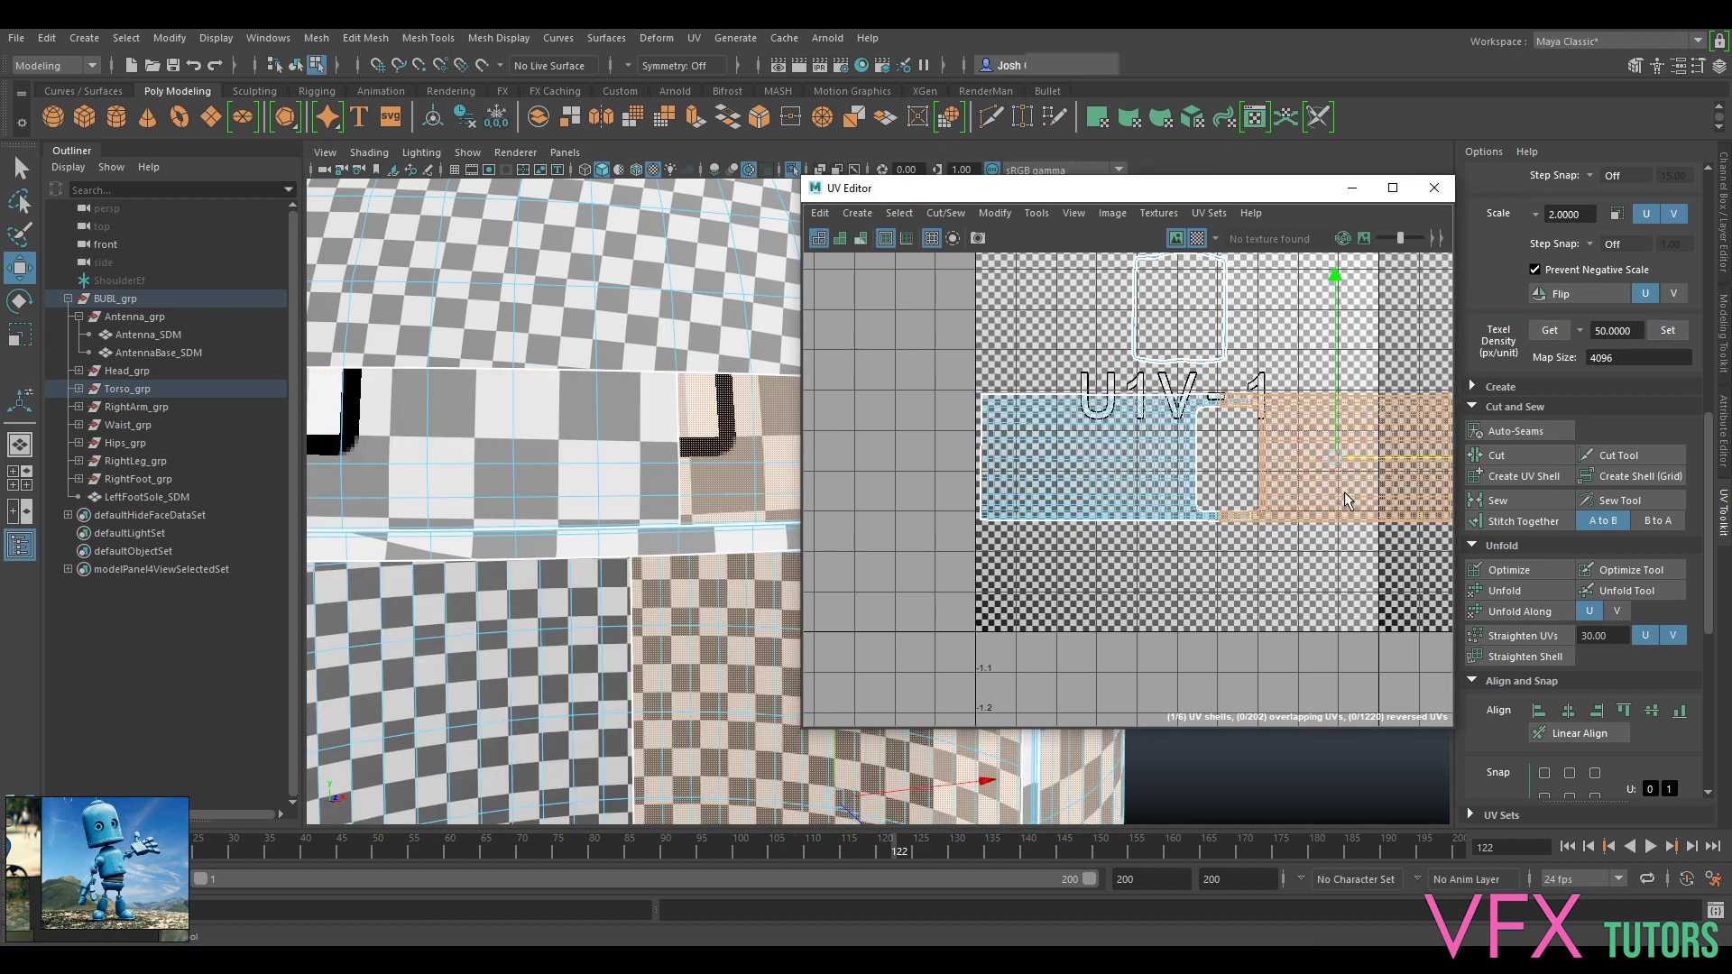
left_click_drag(1330, 453, 1091, 562)
middle_click_drag(1266, 308, 1270, 420, "alt")
Step: Move the thin window rim shell aside to the right and nudge the left side wall half into place above the right half
left_click(1217, 438)
left_click(1151, 454)
right_click_drag(1221, 428, 1206, 434, "alt")
left_click_drag(1195, 423, 1317, 398)
left_click(1156, 506)
left_click_drag(1151, 523, 1150, 508)
scroll(1162, 551, "up", 6)
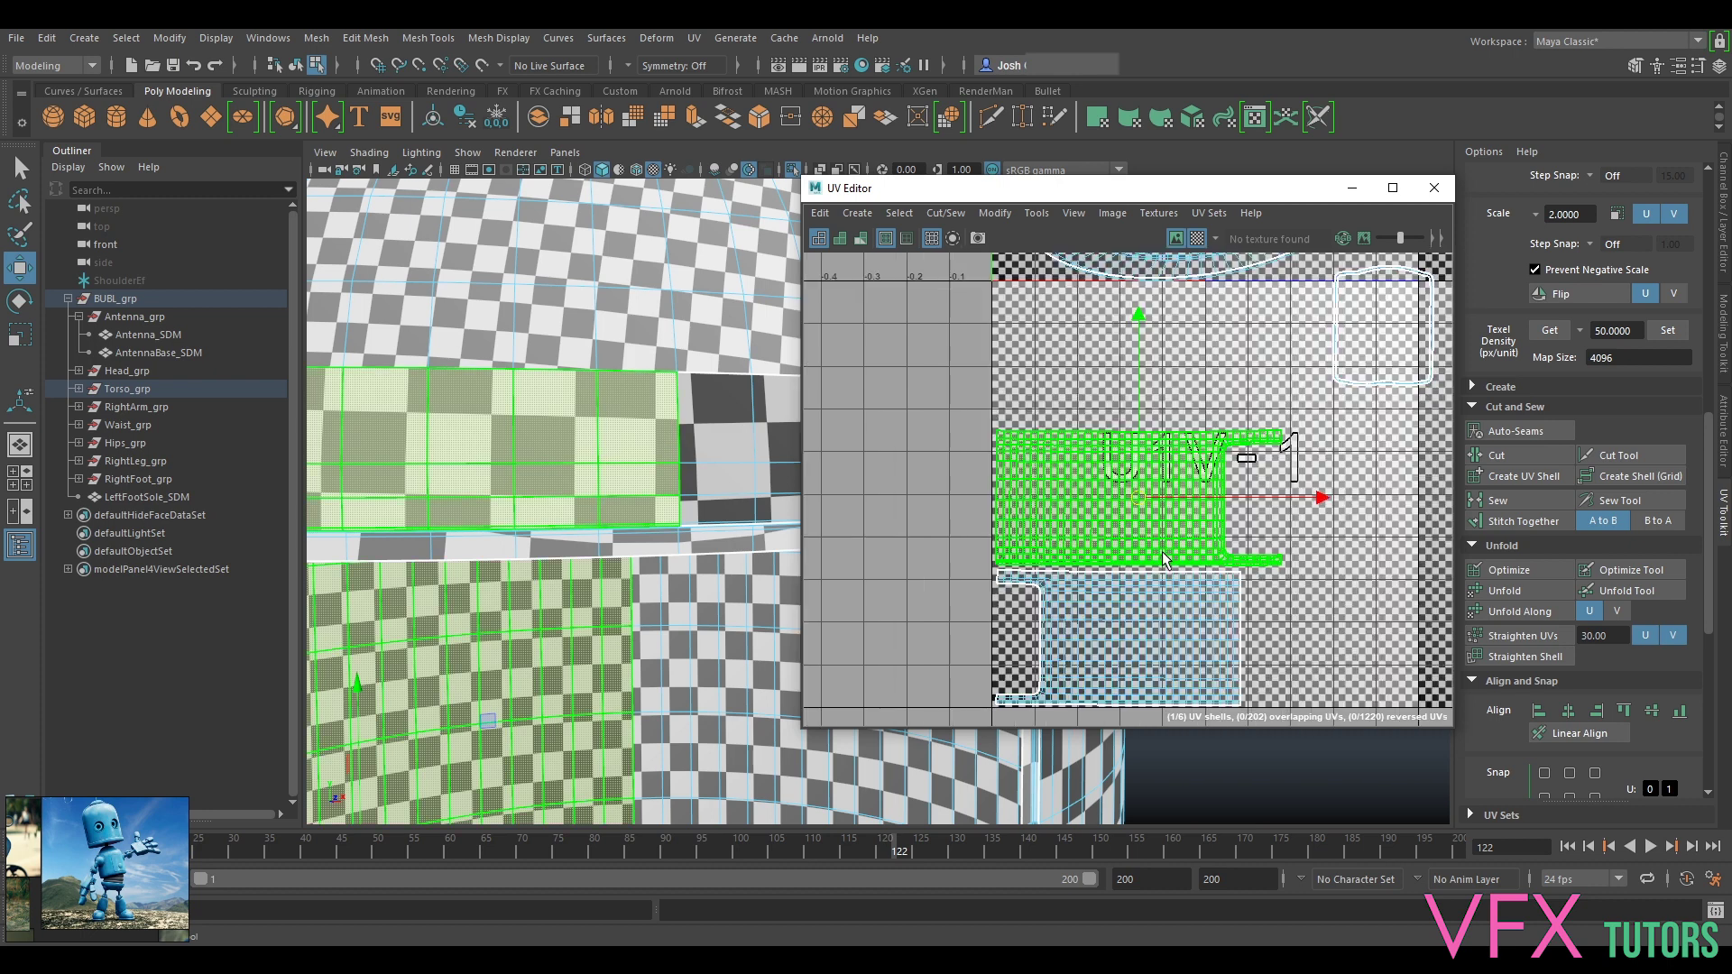
scroll(1179, 539, "down", 5)
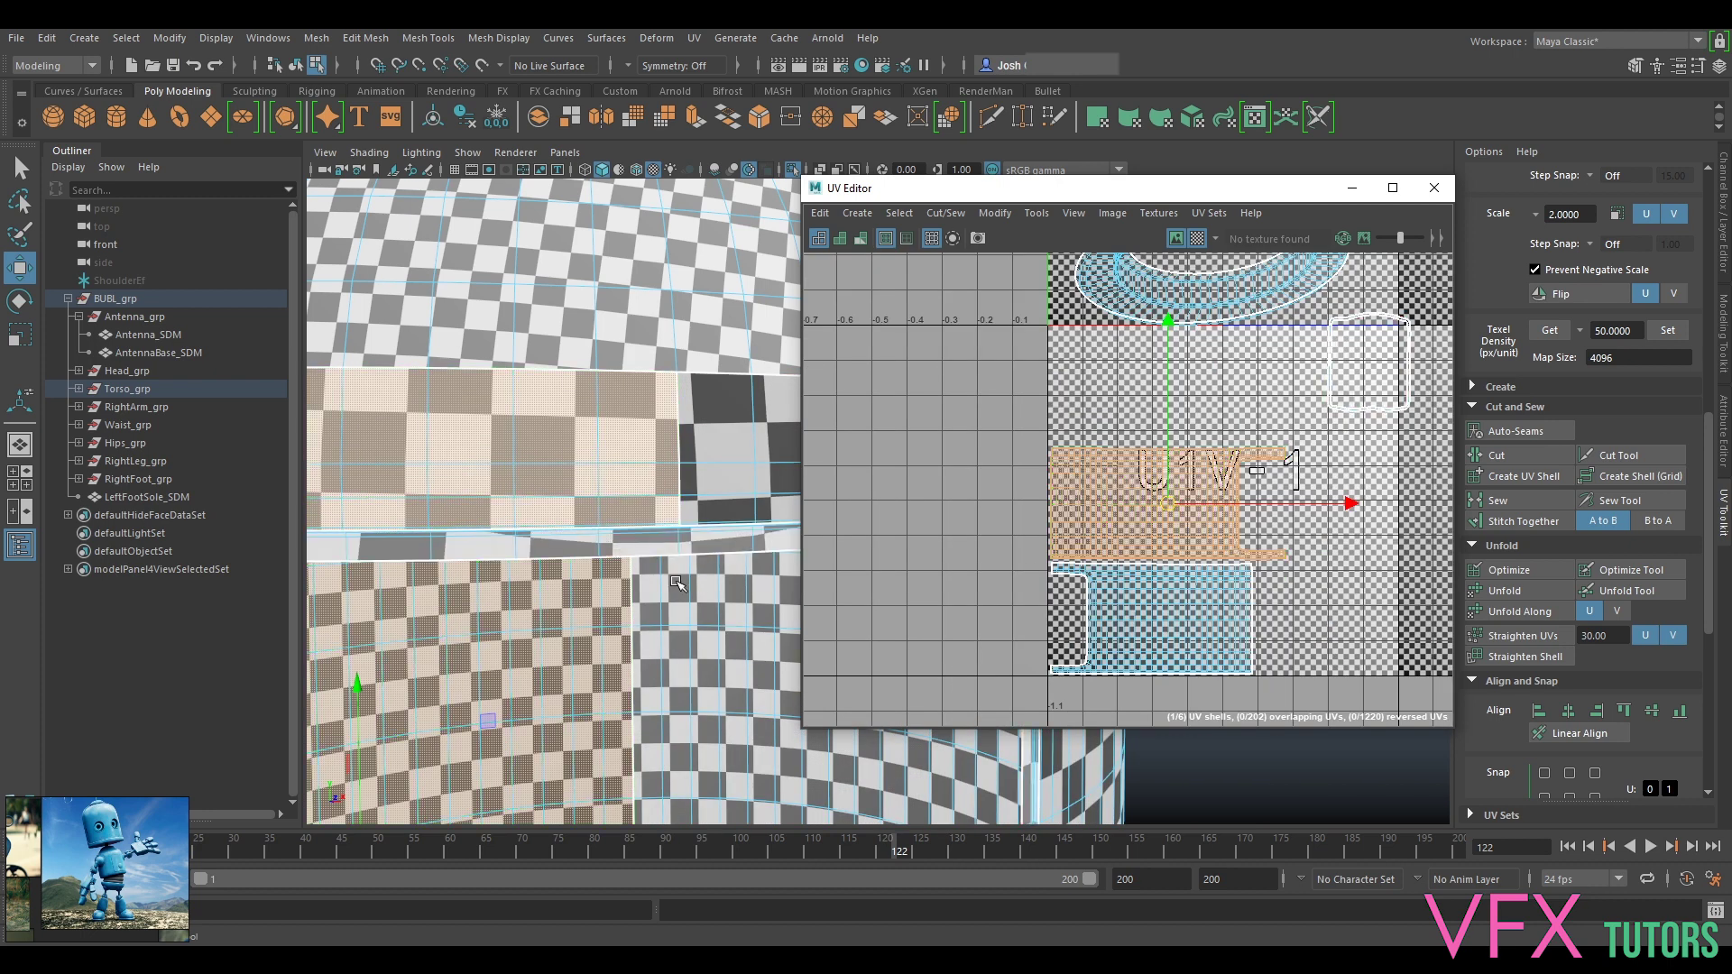
Step: Unfold the thin window rim's UV shell
scroll(680, 585, "down", 5)
middle_click_drag(679, 586, 527, 467, "alt")
scroll(527, 467, "down", 3)
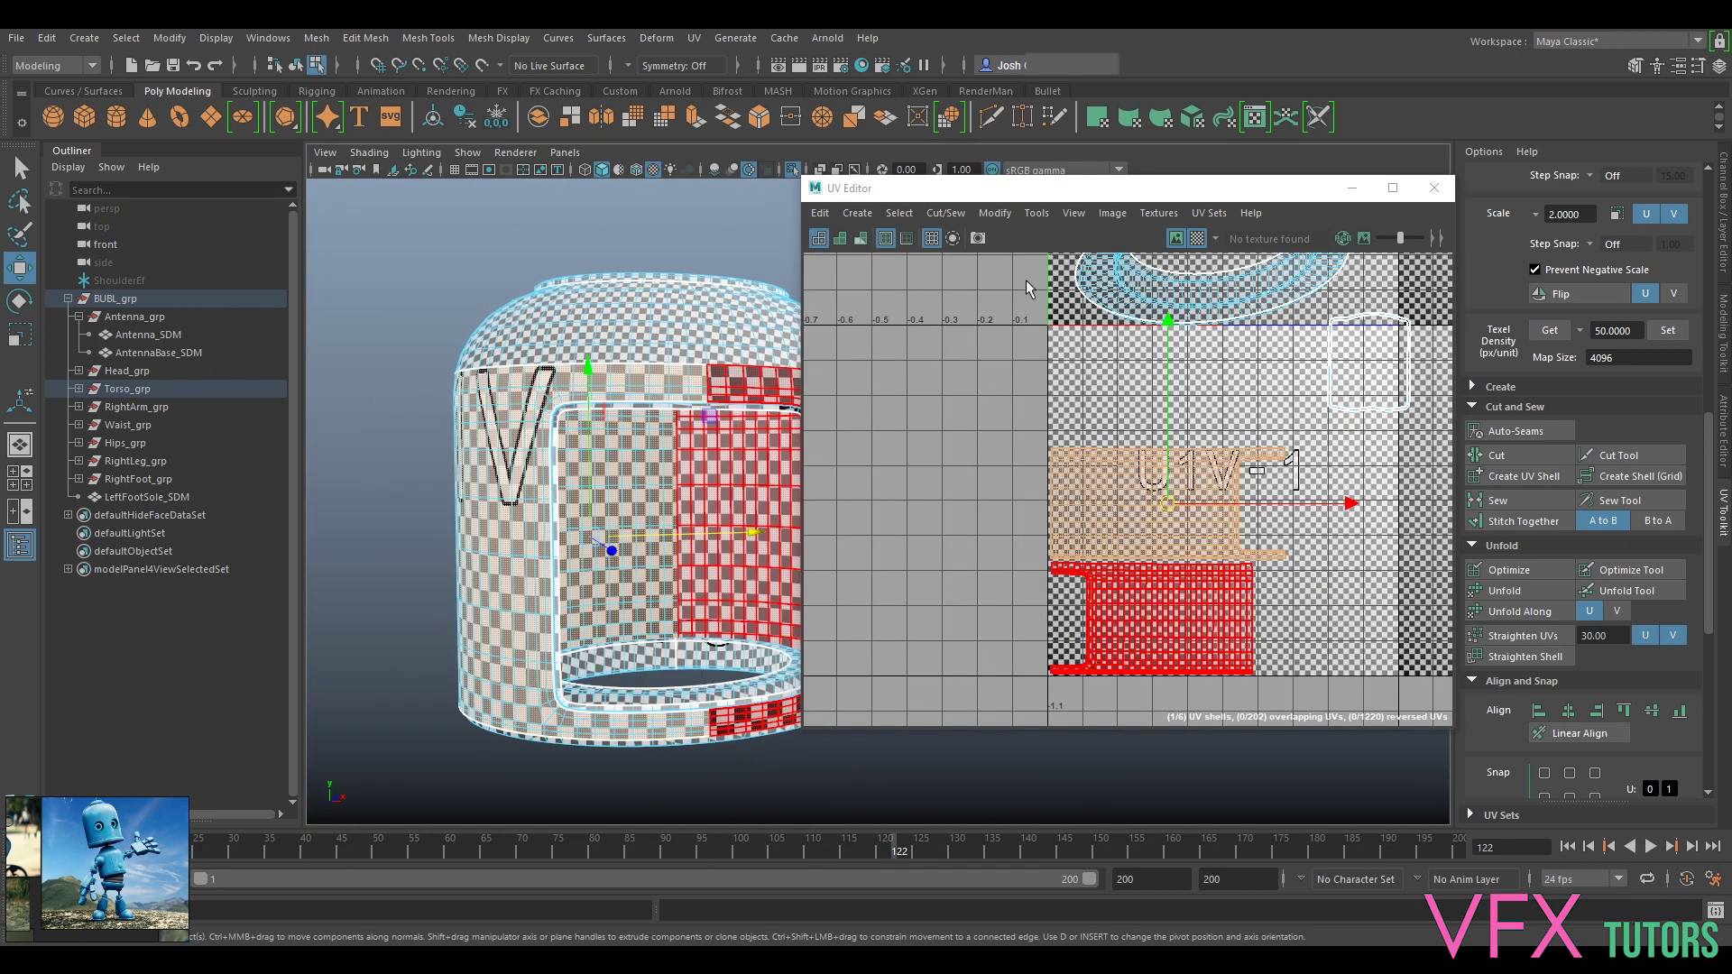
left_click_drag(622, 528, 593, 320, "alt")
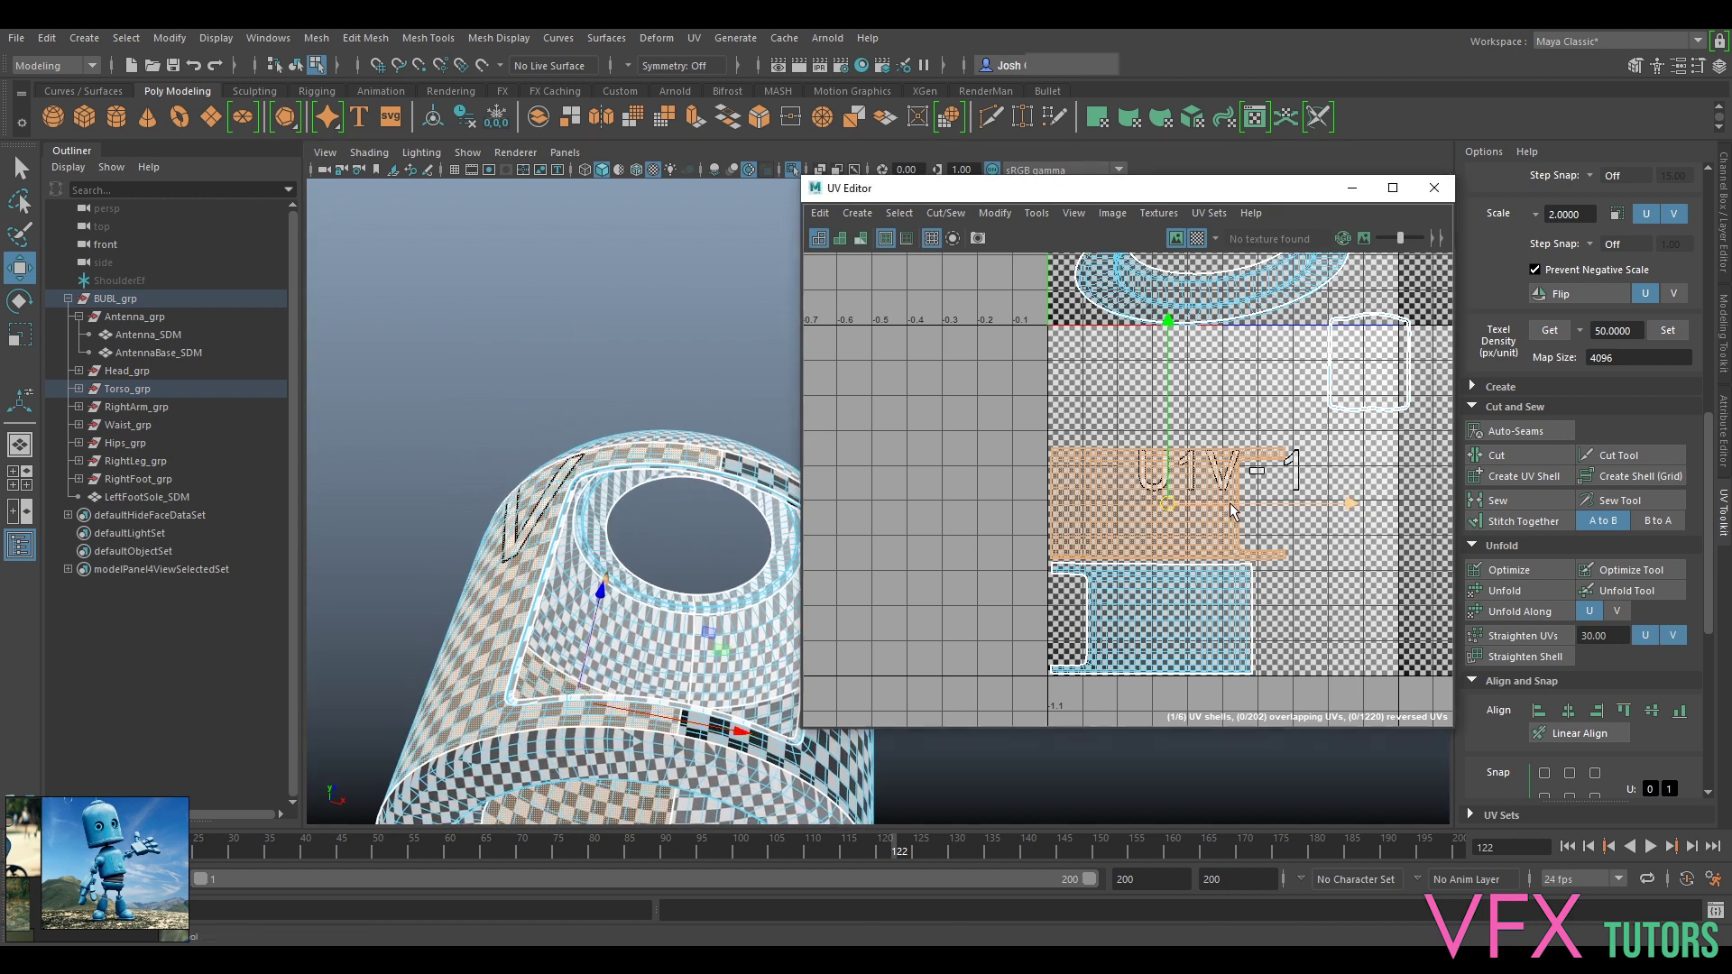
middle_click_drag(1324, 437, 1190, 499, "alt")
left_click(1260, 470)
scroll(1259, 471, "up", 4)
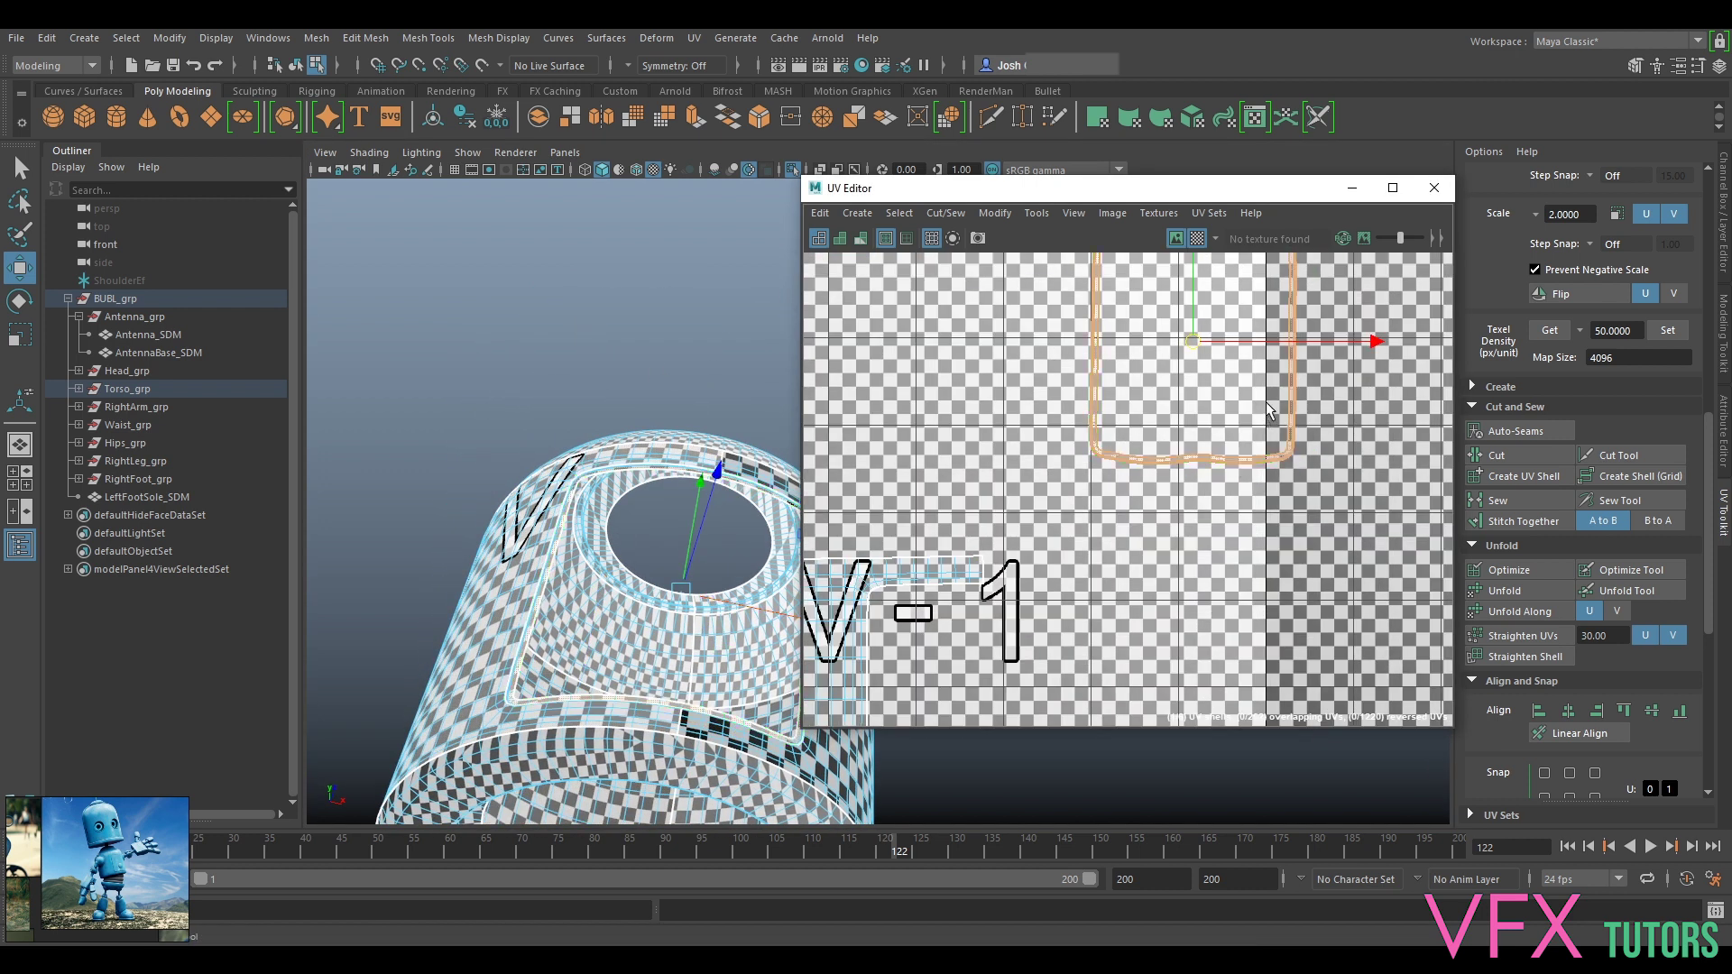
scroll(1209, 481, "up", 3)
right_click(993, 433)
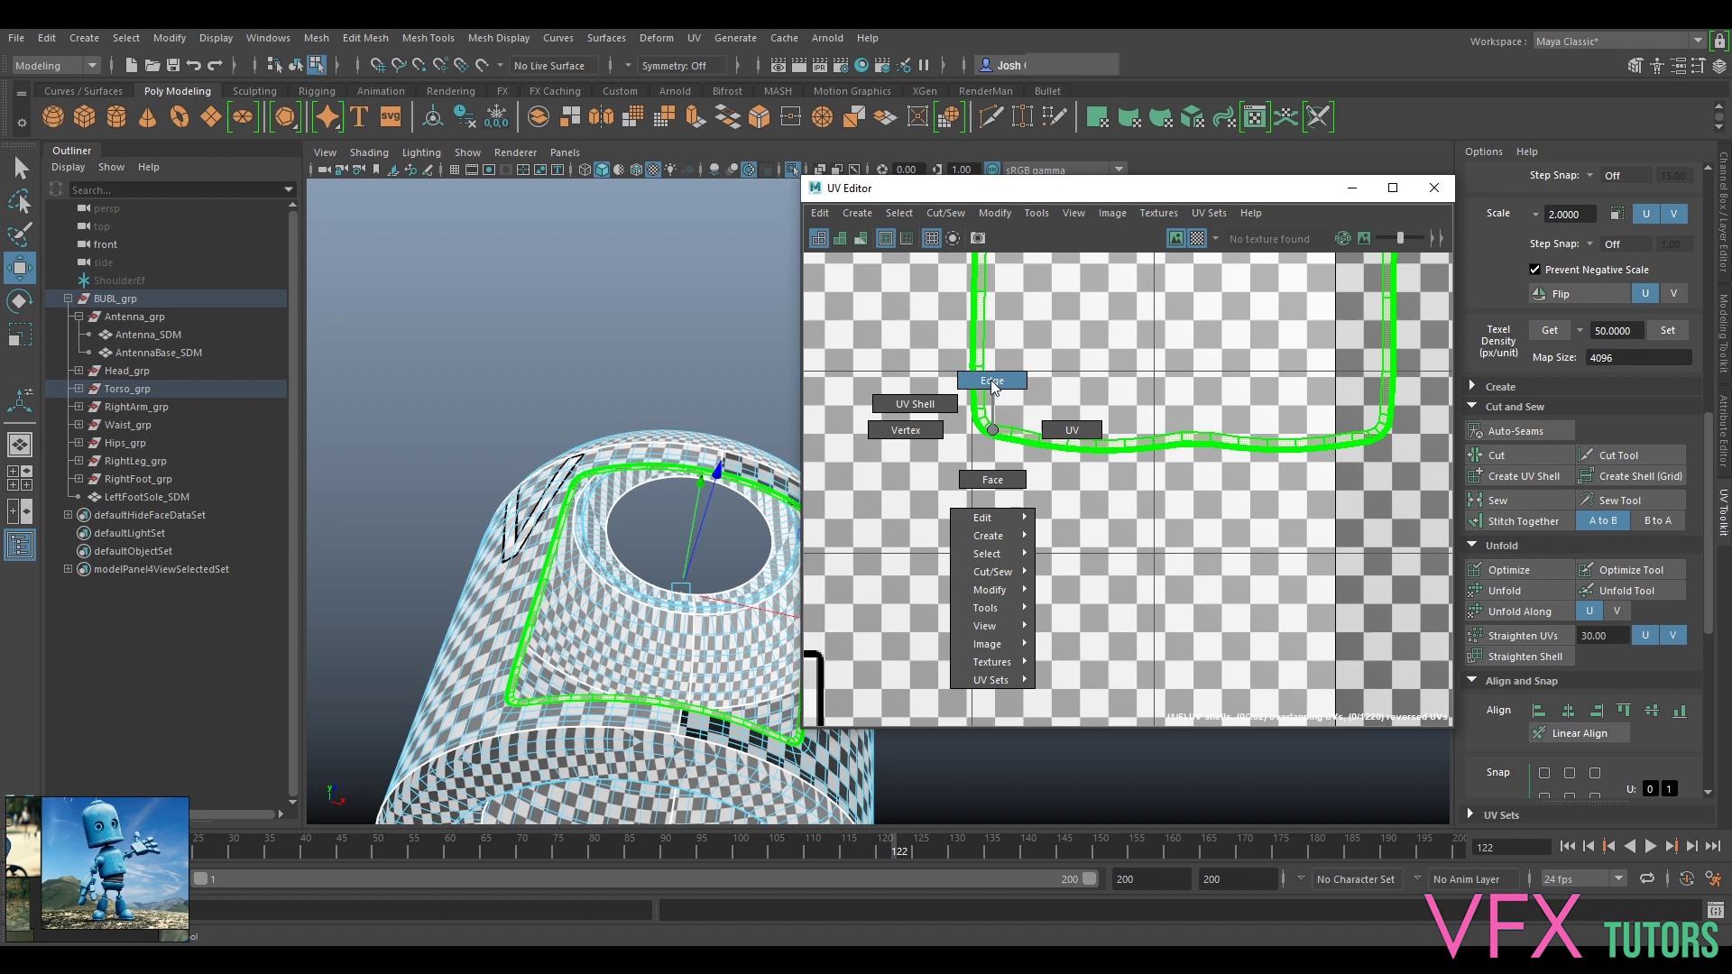
right_click_drag(940, 383, 989, 382)
scroll(979, 426, "up", 4)
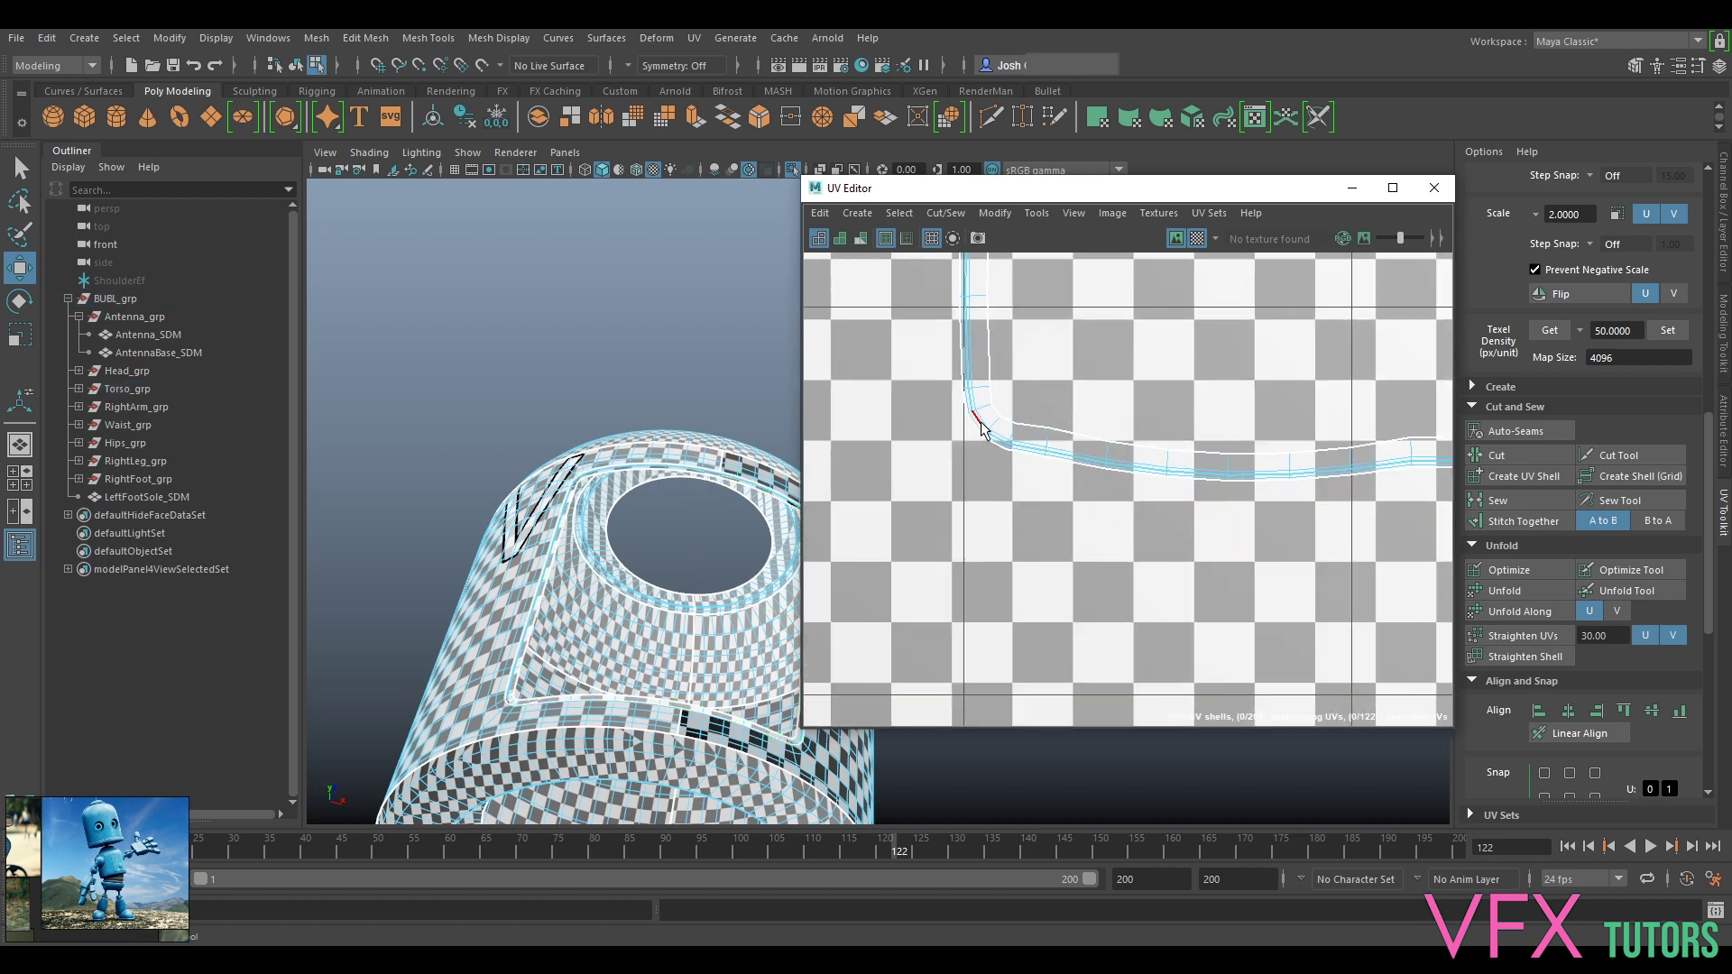
scroll(981, 427, "up", 3)
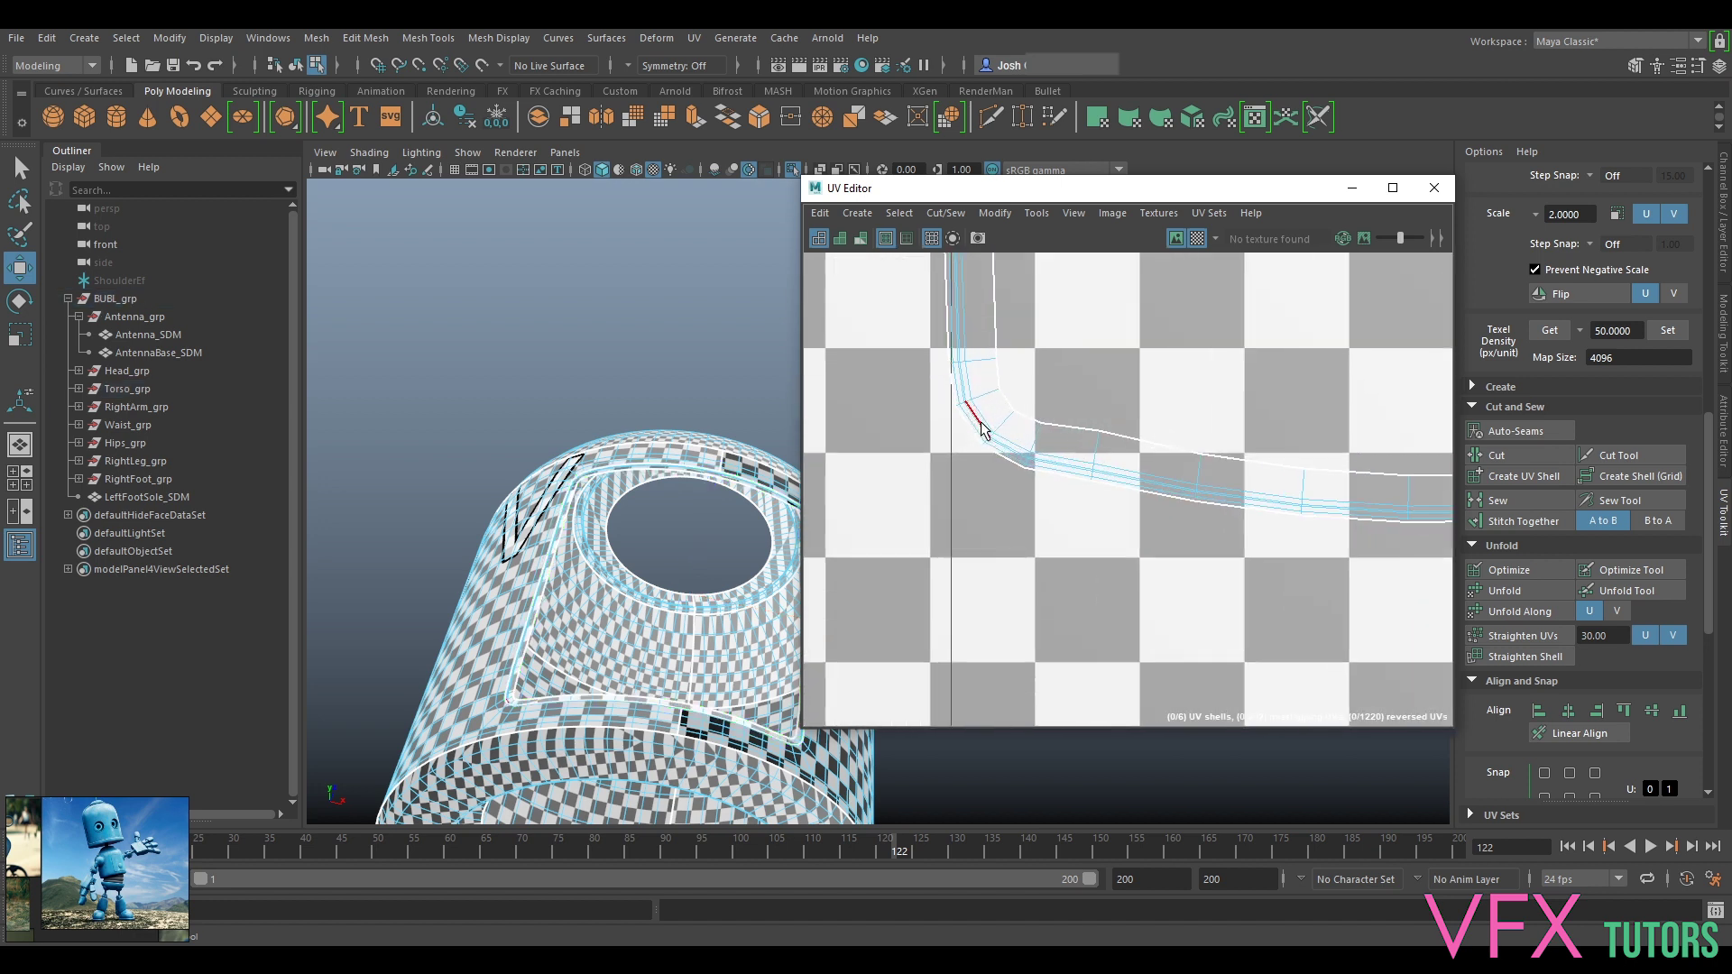
right_click_drag(981, 424, 913, 395)
left_click(983, 406)
key("ctrl+u")
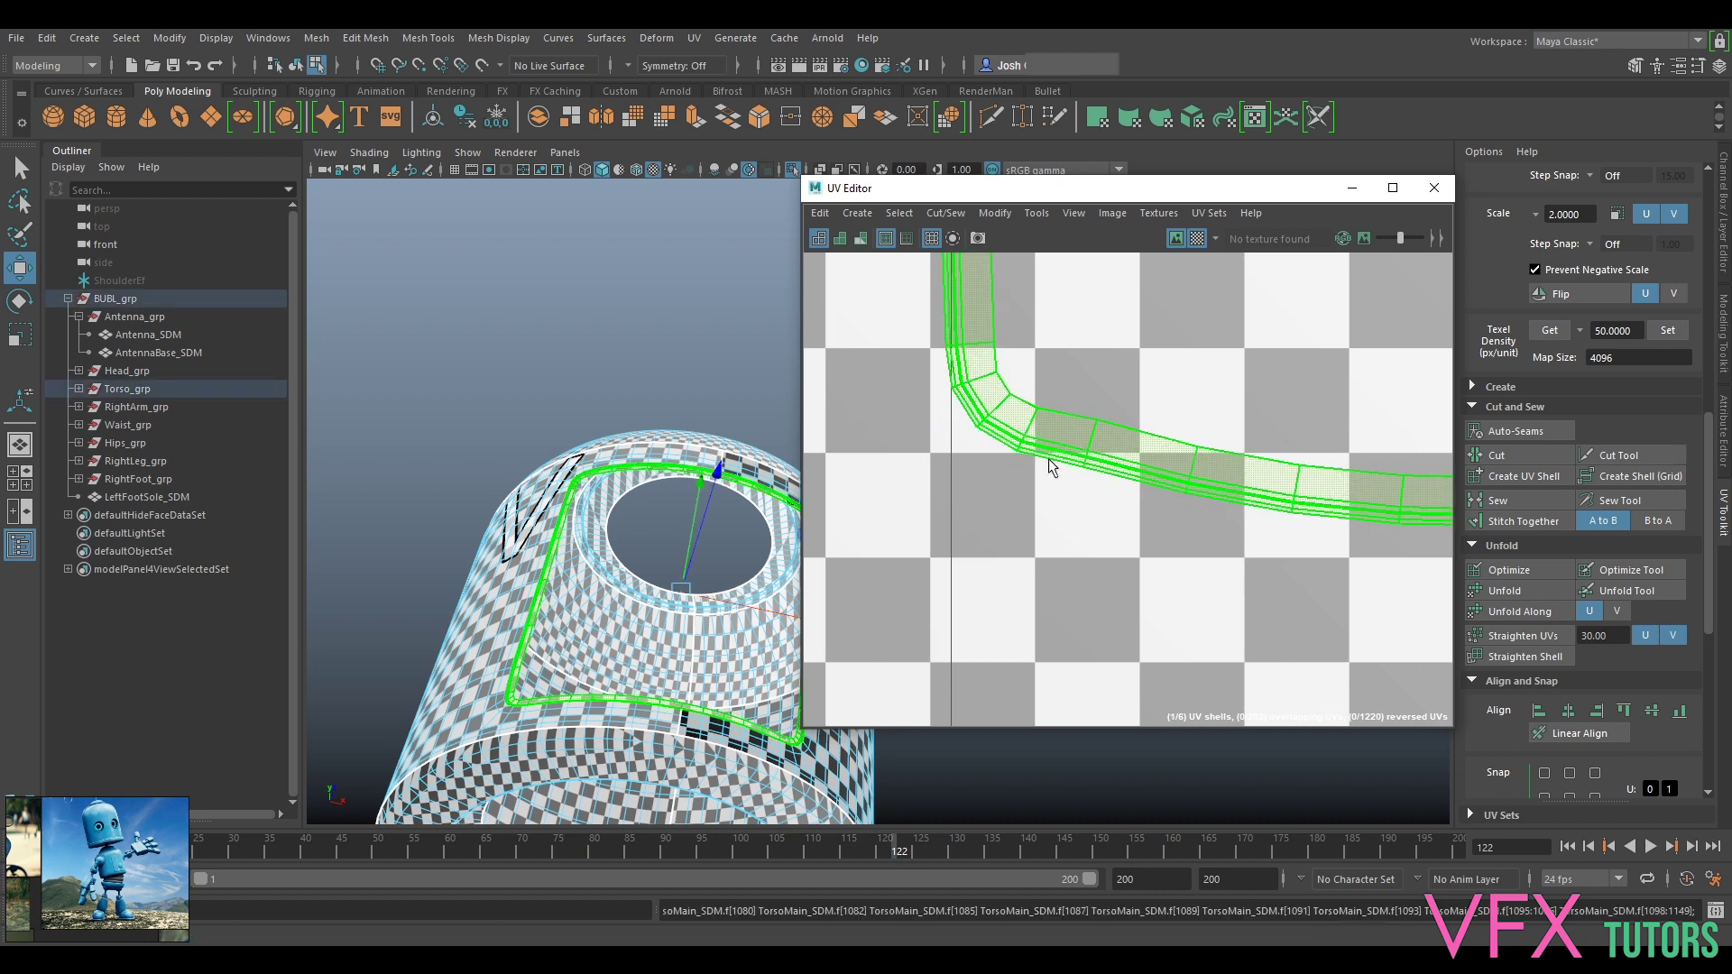
Step: Inspect the checker pattern around the torso window and optimize the window rim shell
scroll(632, 510, "up", 3)
left_click_drag(632, 509, 681, 549, "alt")
scroll(677, 545, "up", 5)
middle_click_drag(469, 359, 701, 693, "alt")
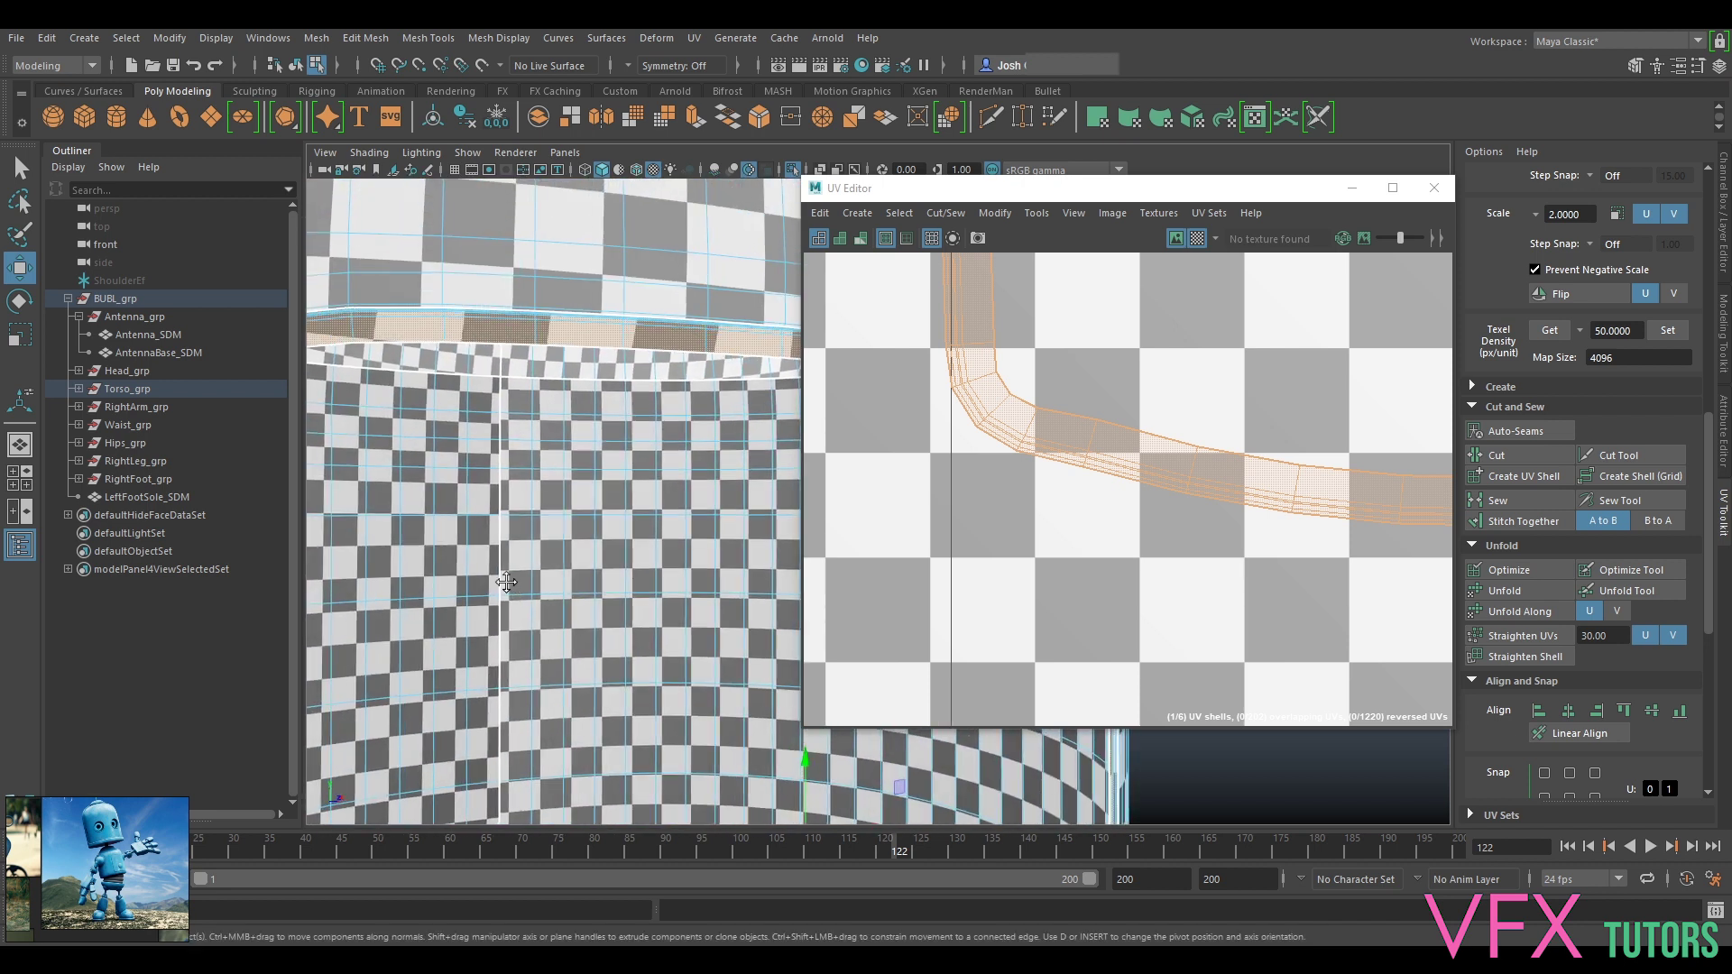
middle_click_drag(507, 583, 630, 583, "alt")
scroll(1147, 428, "down", 9)
middle_click_drag(1147, 428, 1225, 482, "alt")
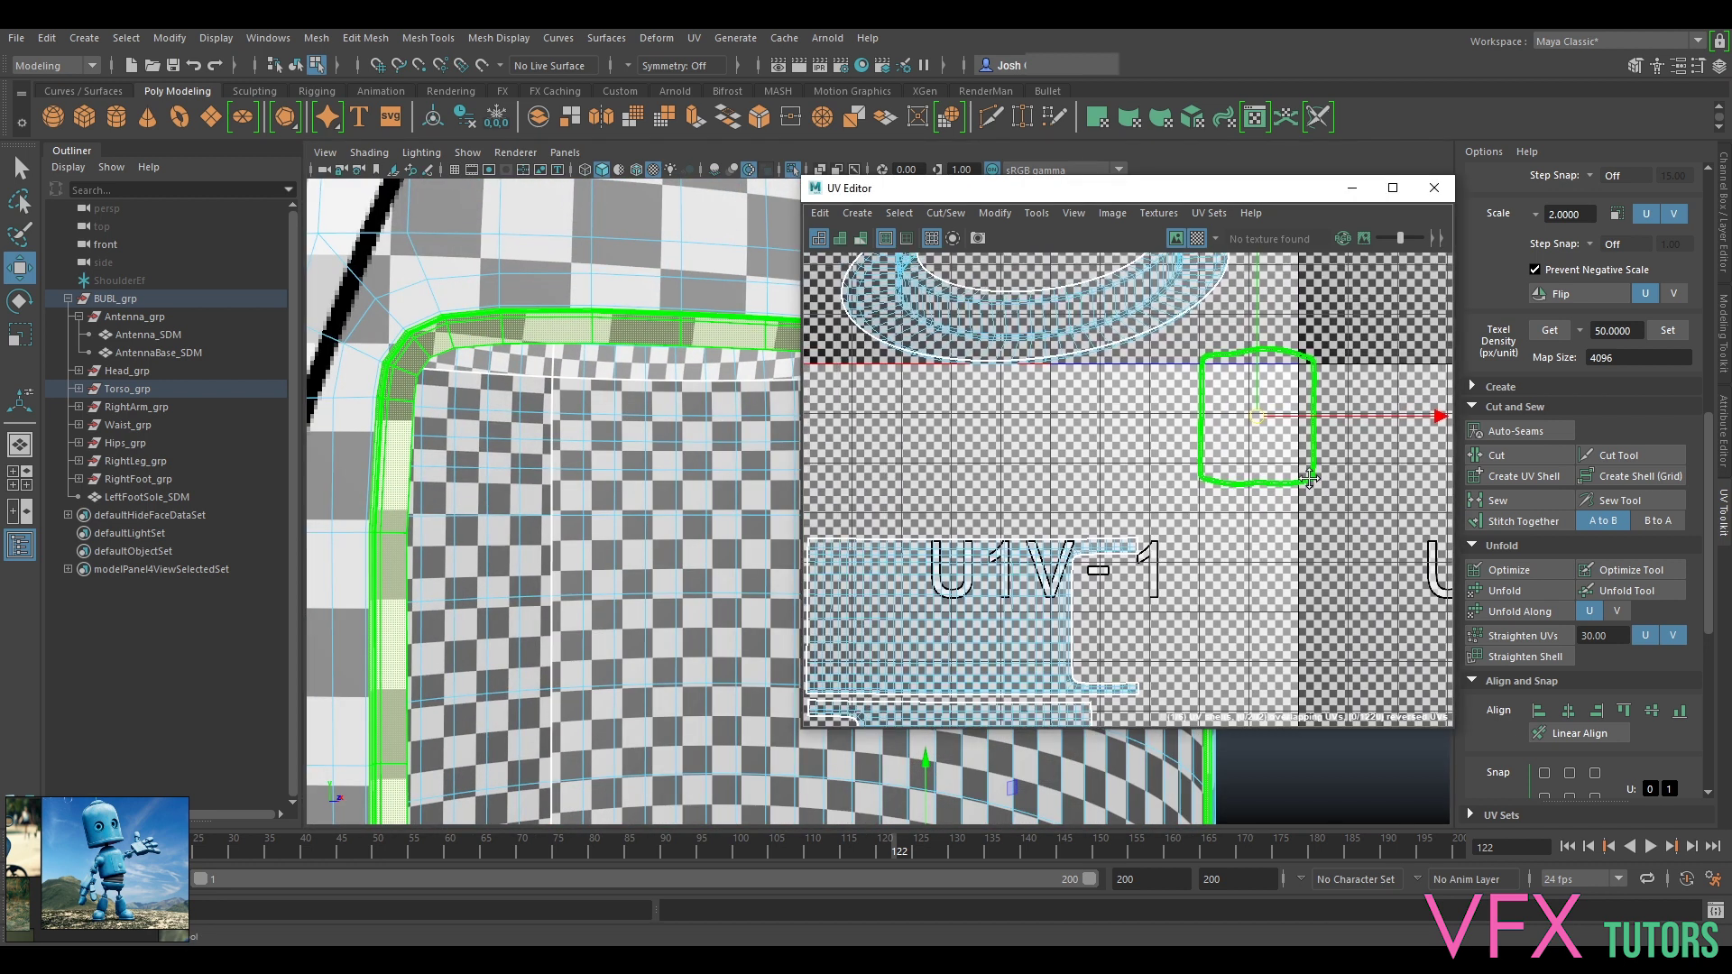
scroll(1225, 425, "up", 1)
scroll(1225, 425, "up", 5)
left_click(1502, 566)
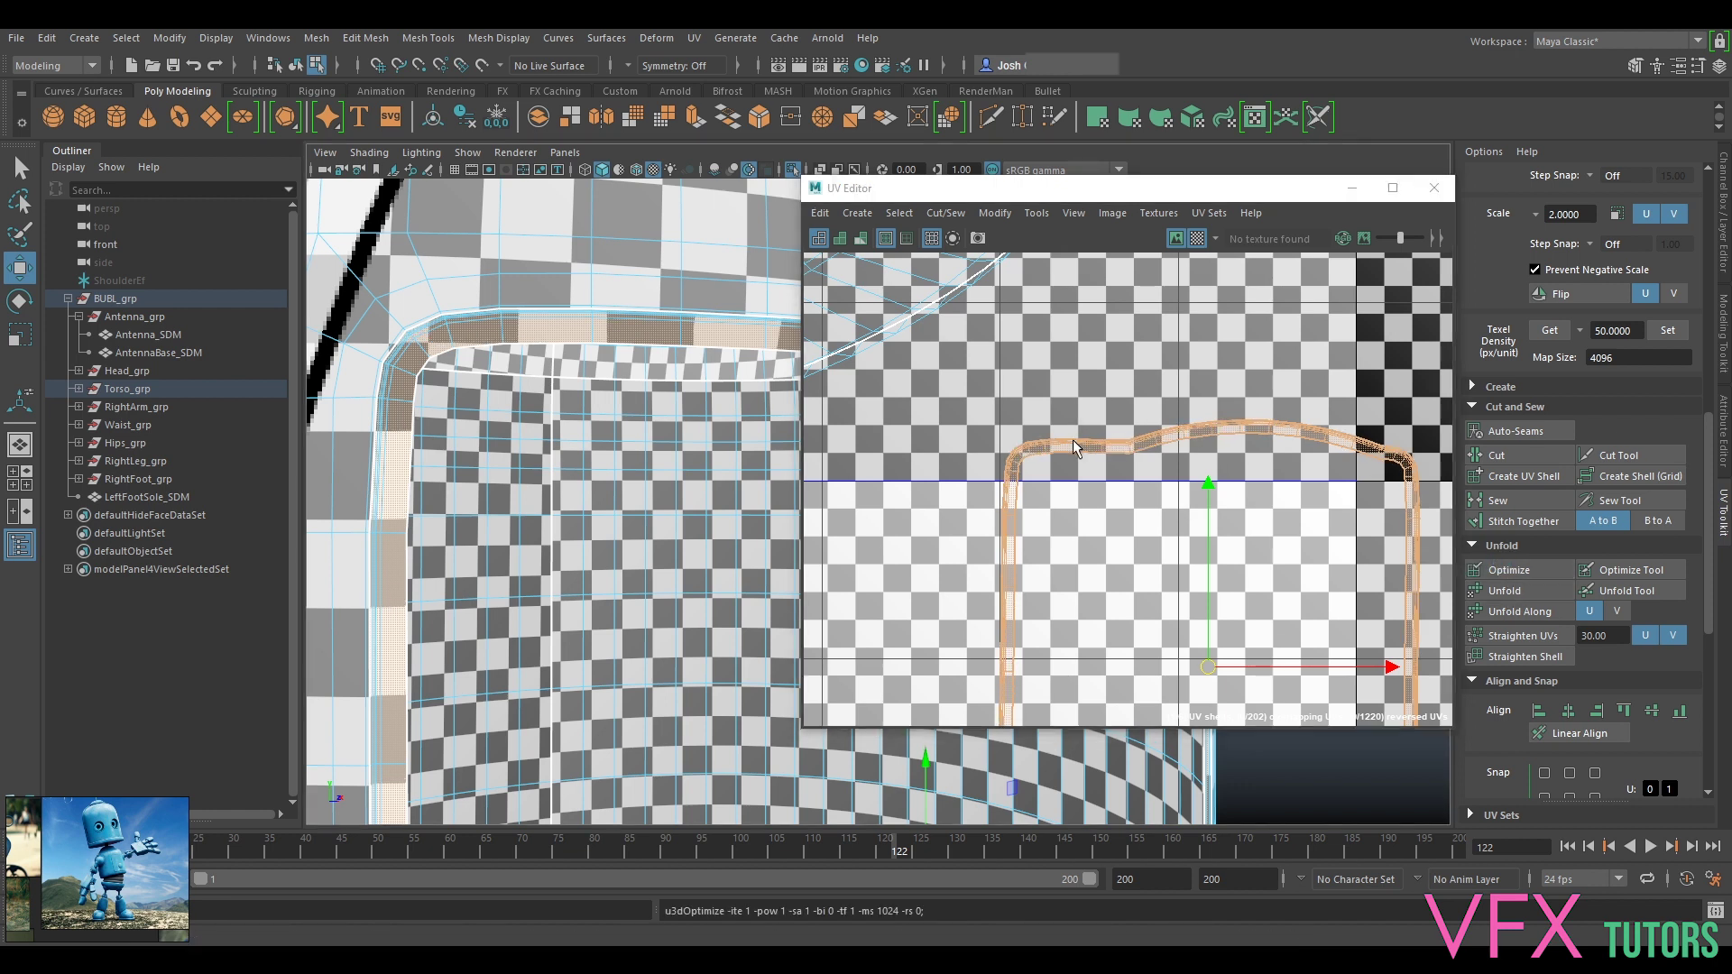
Step: Cut the window rim shell across its four corners so it splits into separate side, top and bottom strips
right_click_drag(1031, 446, 1017, 406)
scroll(999, 456, "up", 5)
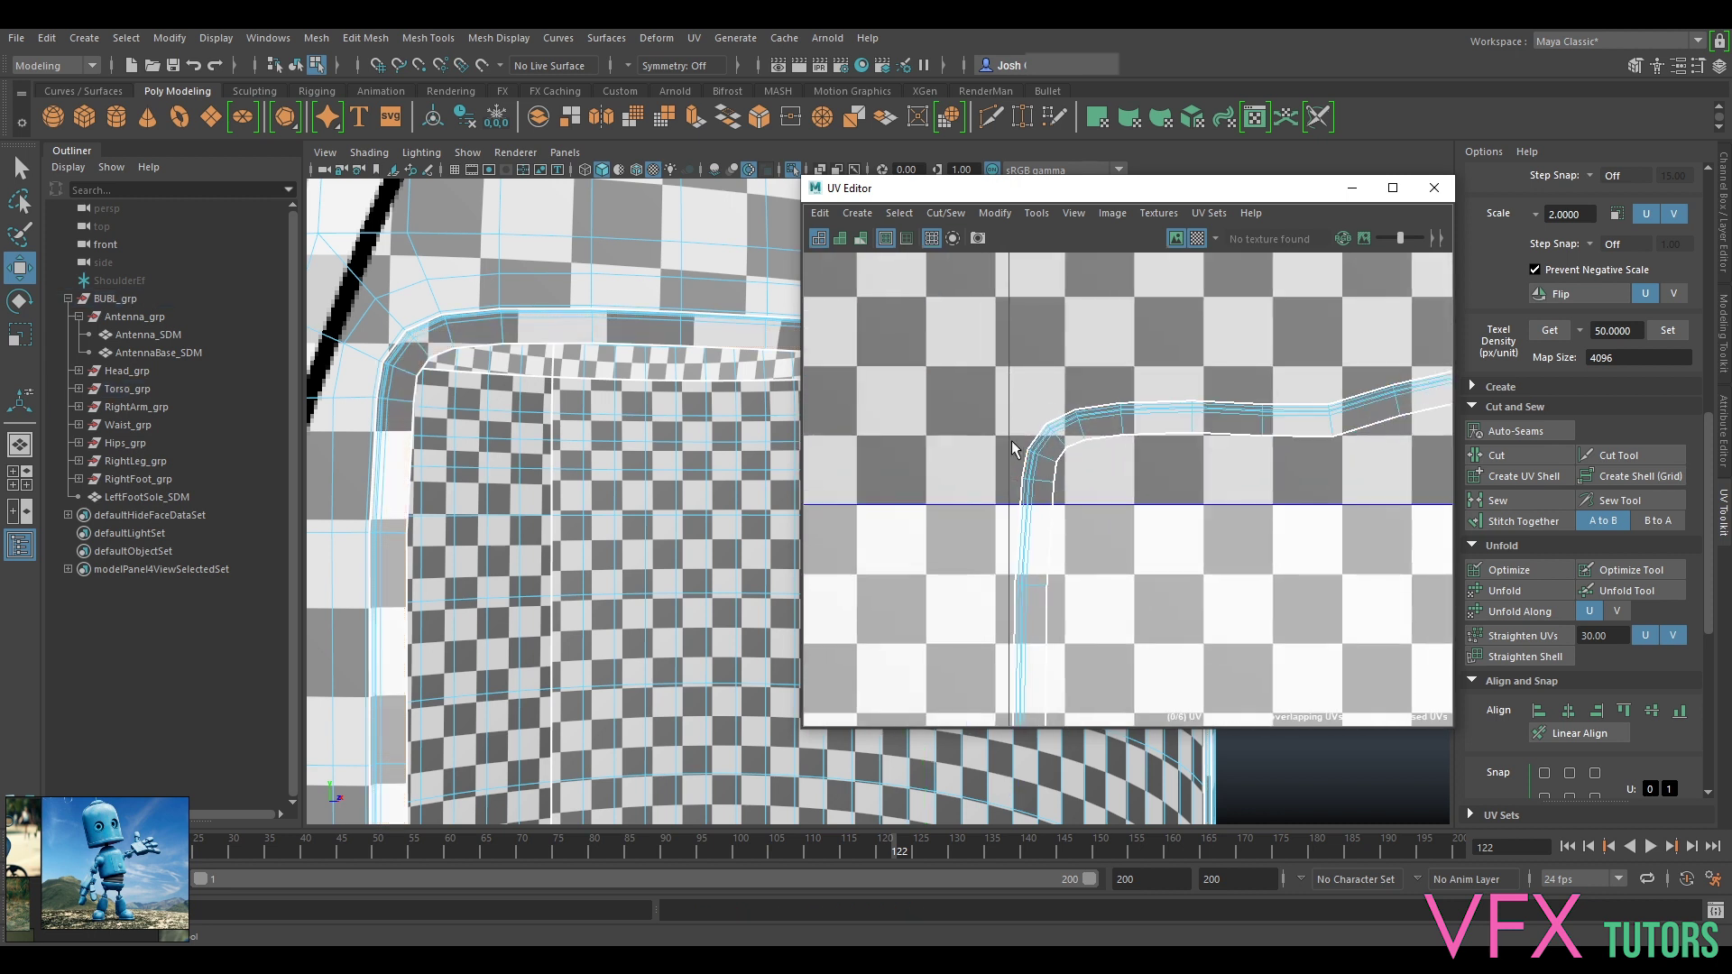
left_click(1064, 443)
scroll(1204, 465, "down", 3)
middle_click_drag(1312, 456, 693, 468, "alt")
scroll(1023, 466, "up", 3)
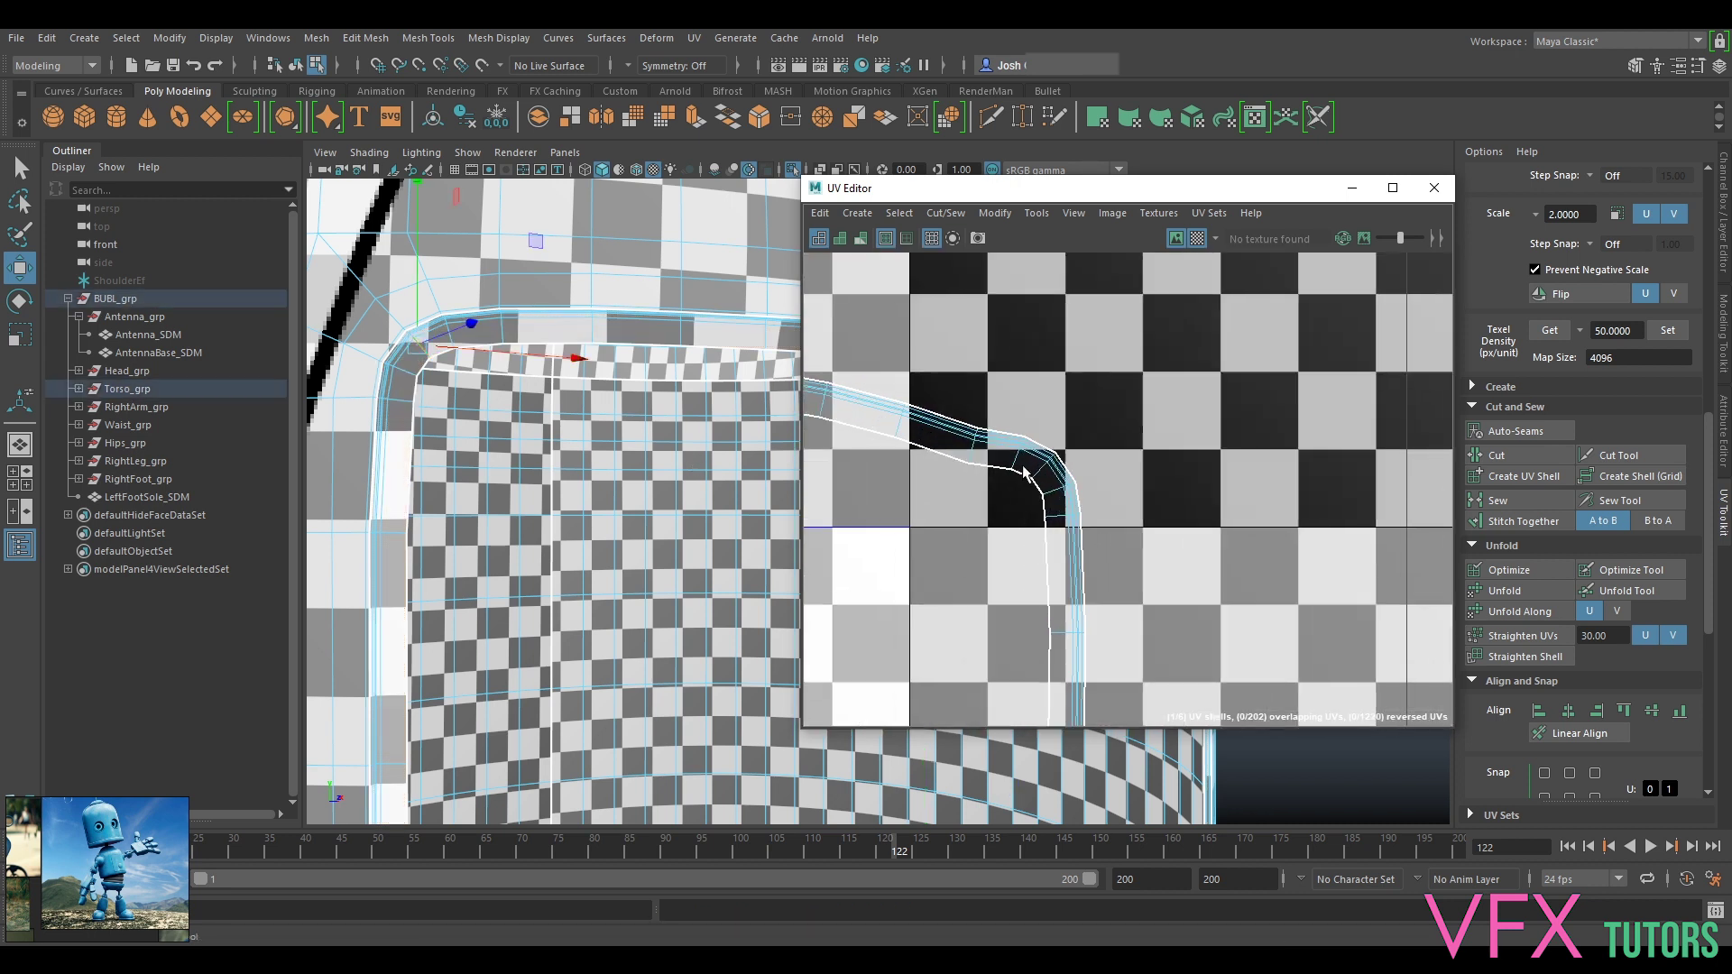
left_click(1037, 470)
scroll(1036, 470, "down", 5)
middle_click_drag(1119, 708, 1197, 398, "alt")
scroll(1115, 540, "up", 6)
left_click(1151, 426)
scroll(1144, 433, "down", 4)
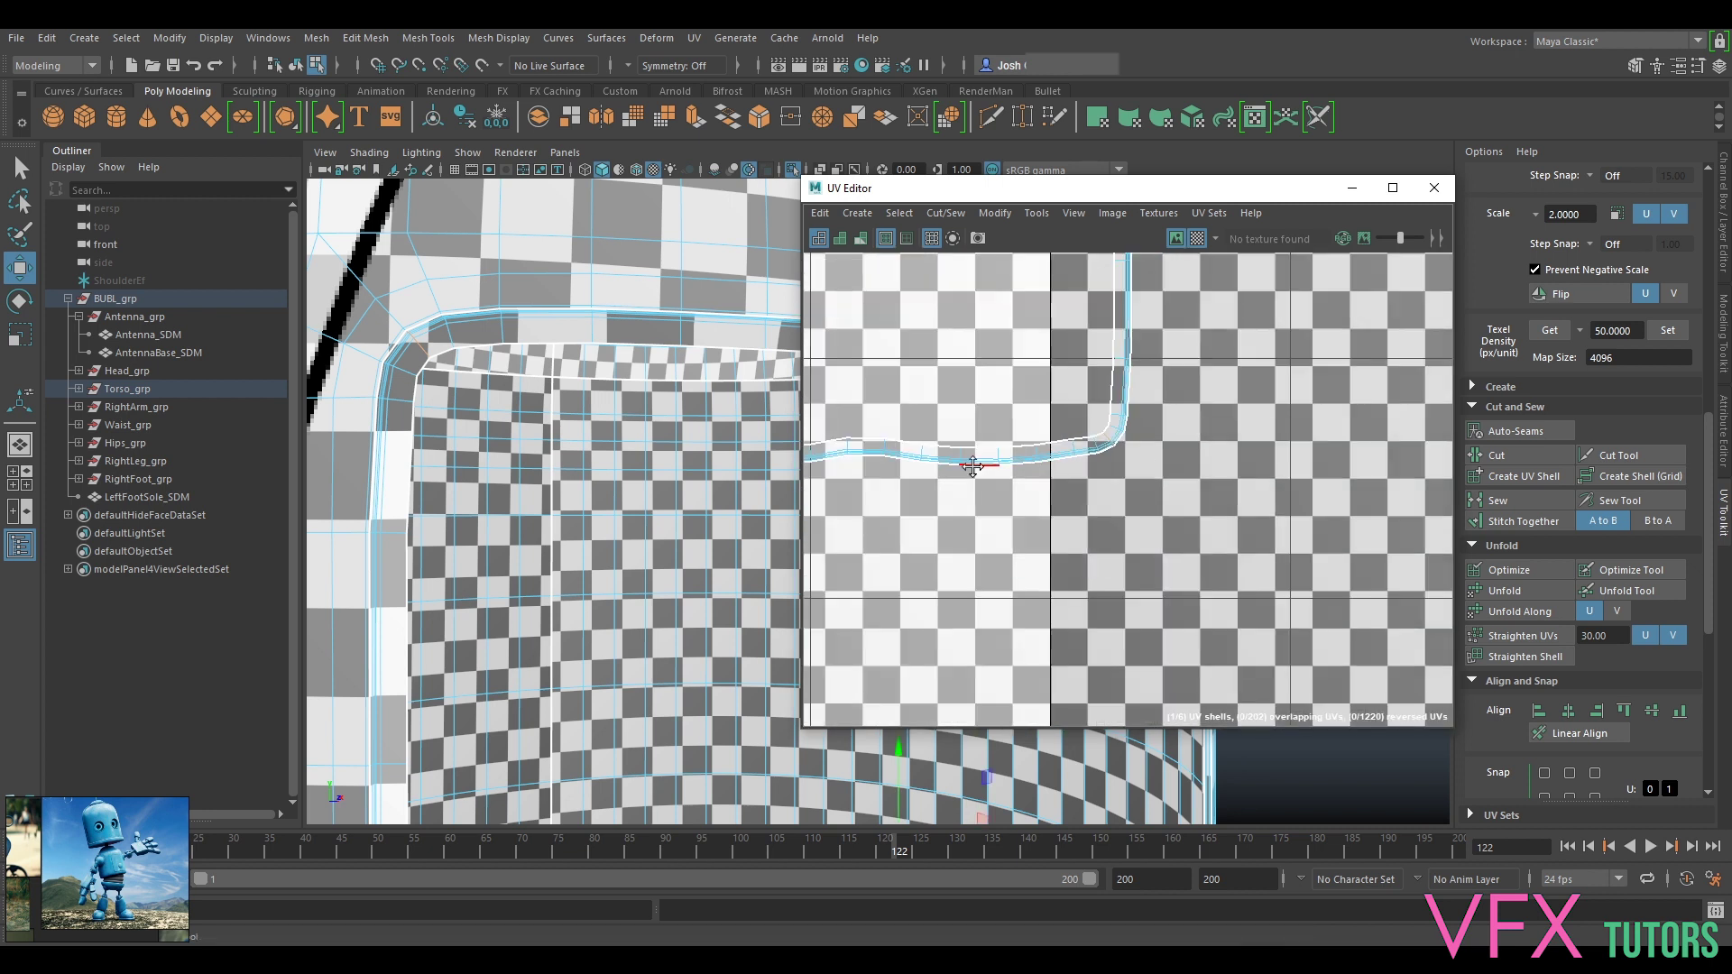
middle_click_drag(966, 463, 1463, 531, "alt")
scroll(1080, 482, "up", 4)
left_click(1082, 446, "shift")
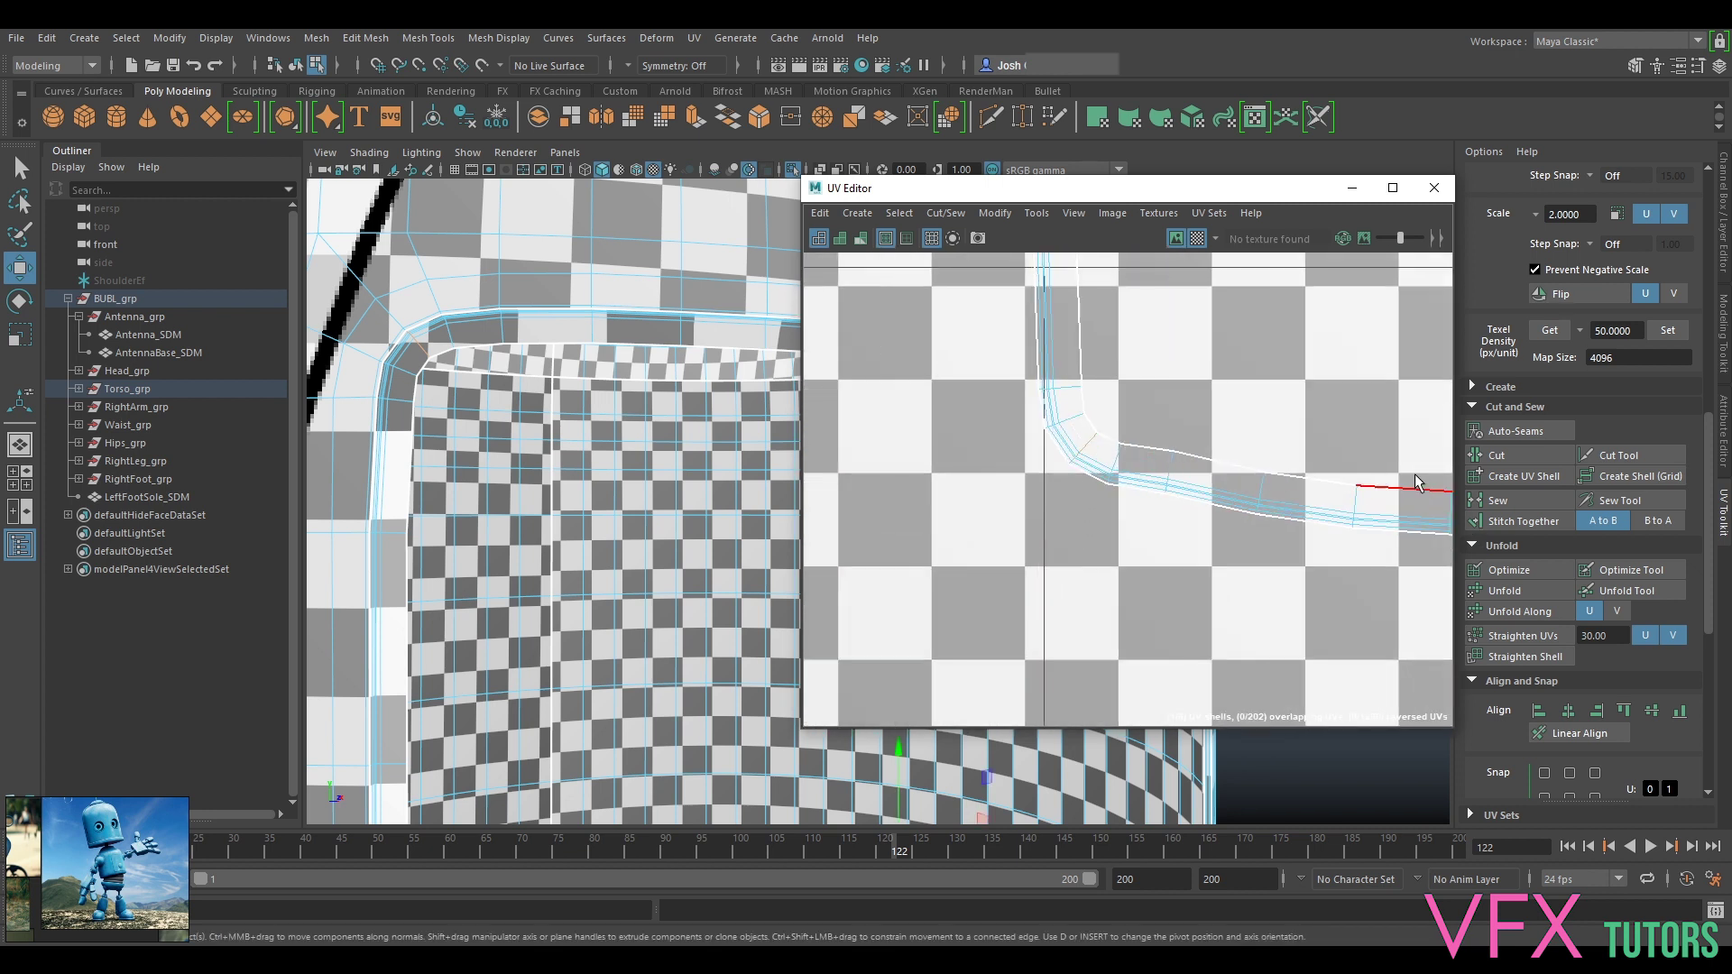
left_click(1522, 458)
Step: Move the four rim strips together inside the UV tile and apply a texel density of 50 at map size 4096
right_click_drag(1166, 467, 1119, 451)
scroll(1189, 469, "down", 7)
middle_click_drag(1195, 467, 1151, 521, "alt")
left_click(1140, 518)
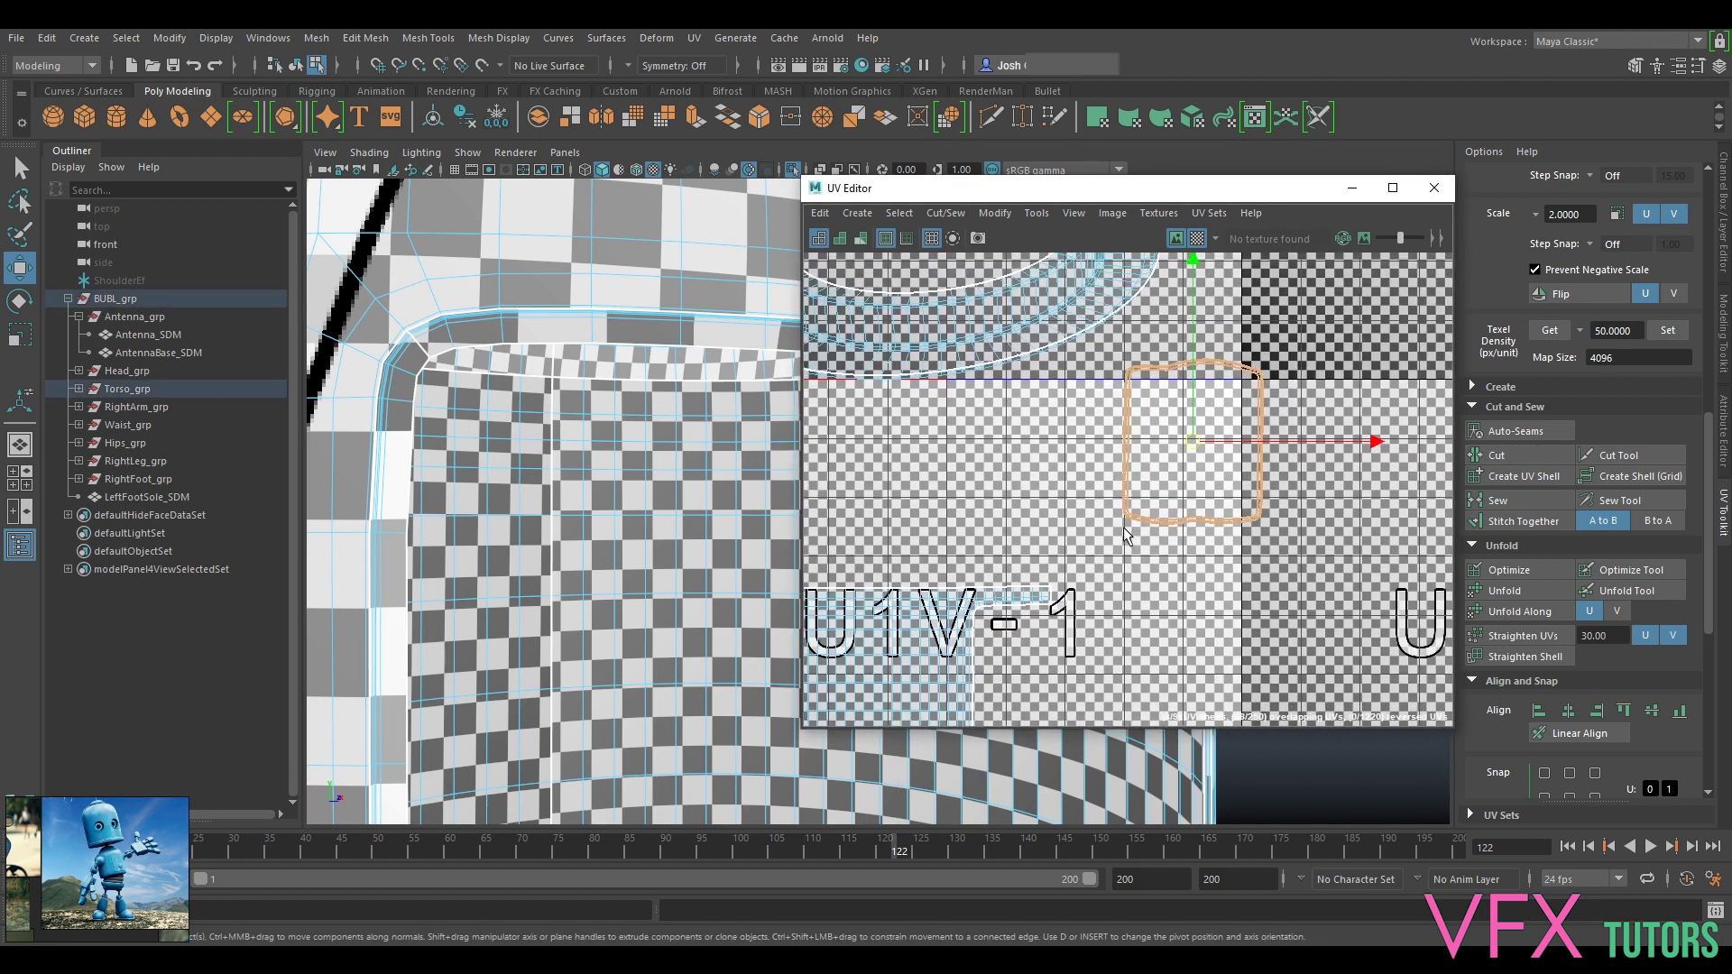
left_click_drag(1192, 442, 1050, 485)
left_click(1676, 329)
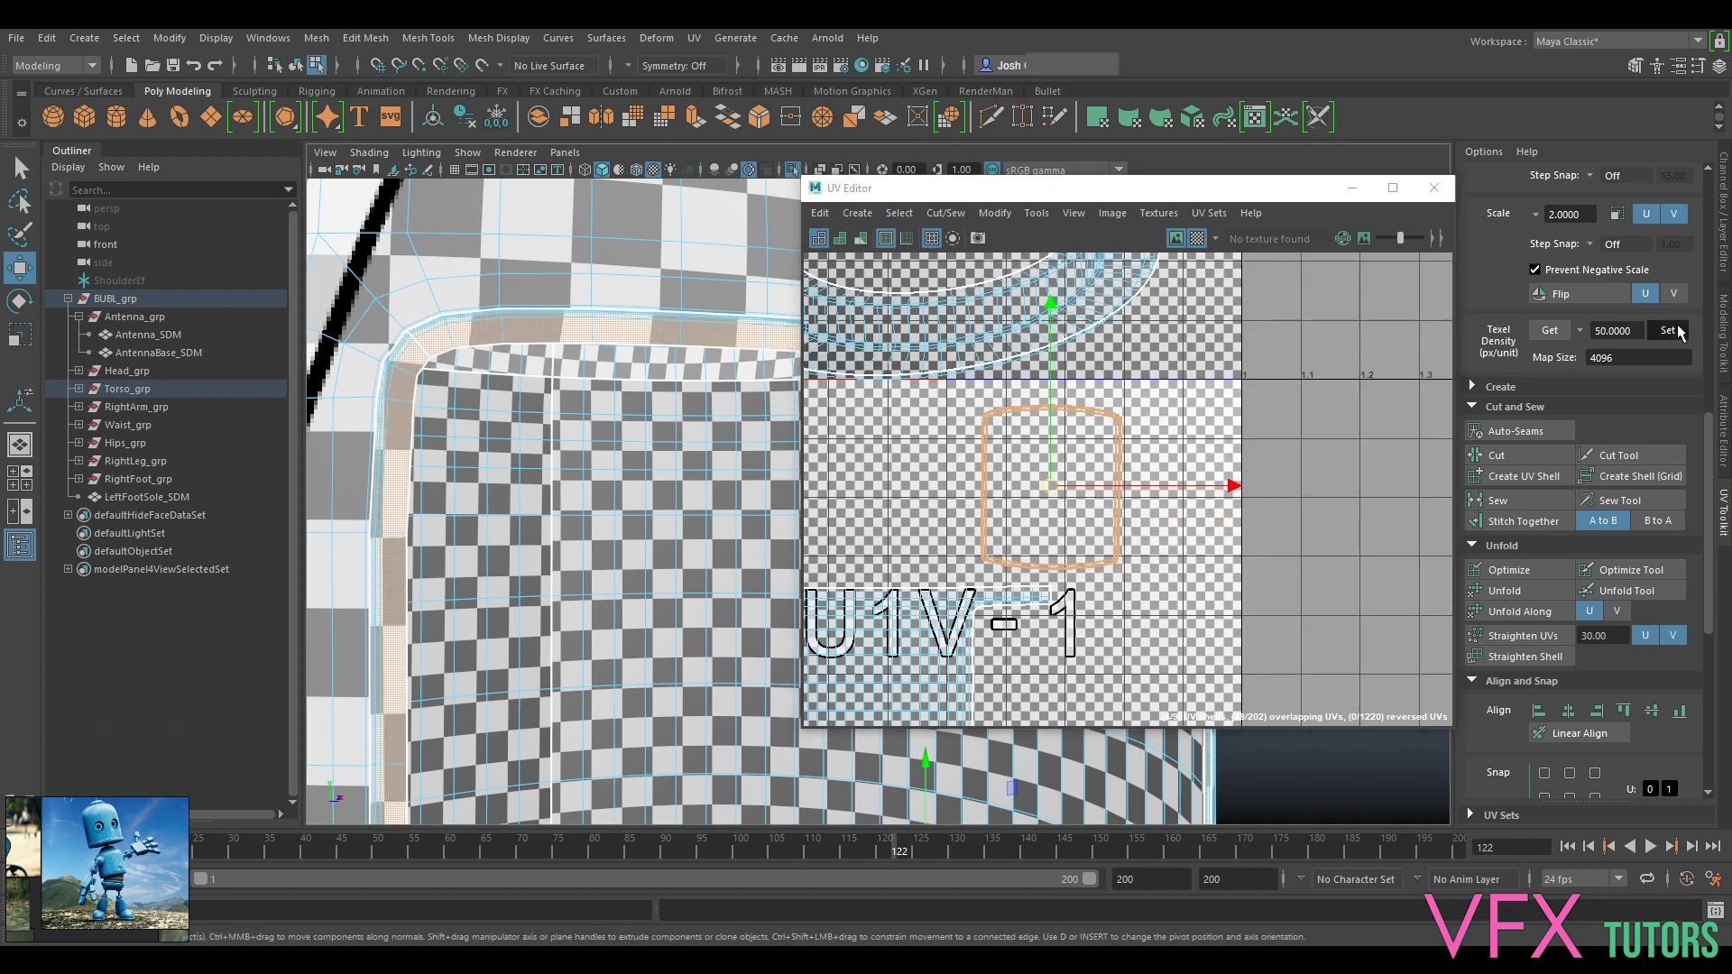
Step: Move the four rim strips down beside the right side wall half, just above the tile's lower border
middle_click_drag(1061, 515, 1209, 474, "alt")
left_click_drag(1202, 447, 1208, 645)
middle_click_drag(1208, 645, 1207, 474, "alt")
right_click_drag(1207, 473, 1205, 396, "alt")
left_click_drag(1196, 398, 1214, 579)
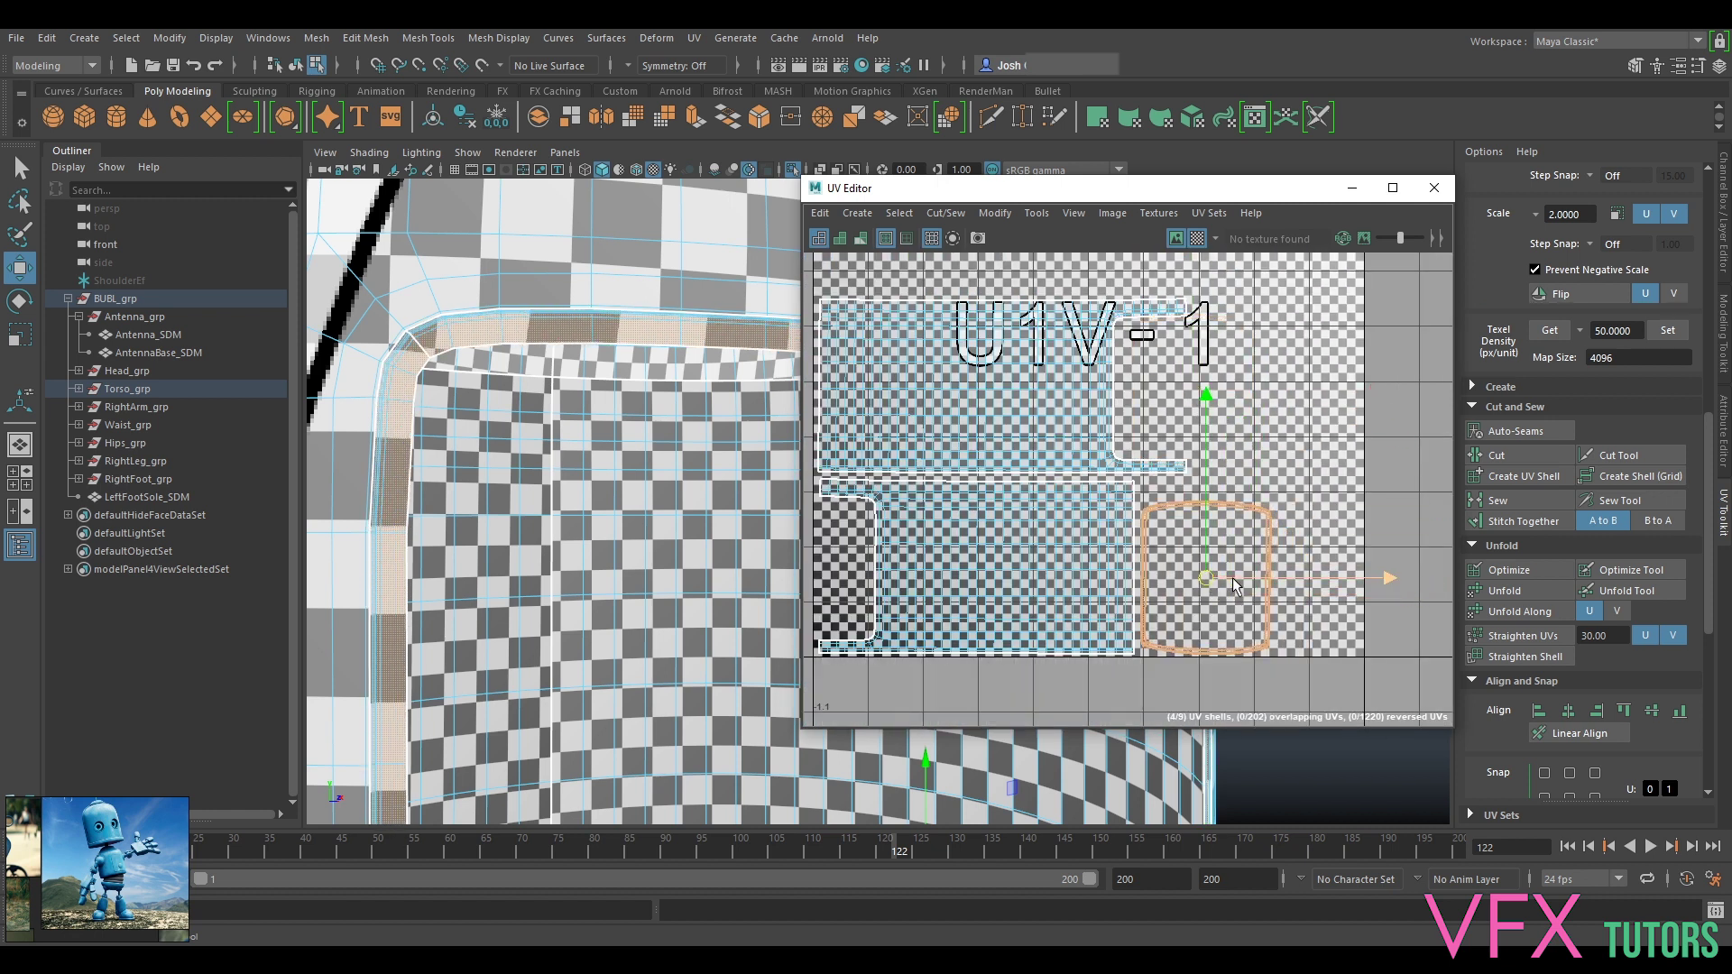
Step: Try to move the right rim strip next to the left one, and undo the move
middle_click_drag(1232, 577, 1218, 482, "alt")
right_click_drag(1217, 482, 1284, 532, "alt")
left_click(1204, 584)
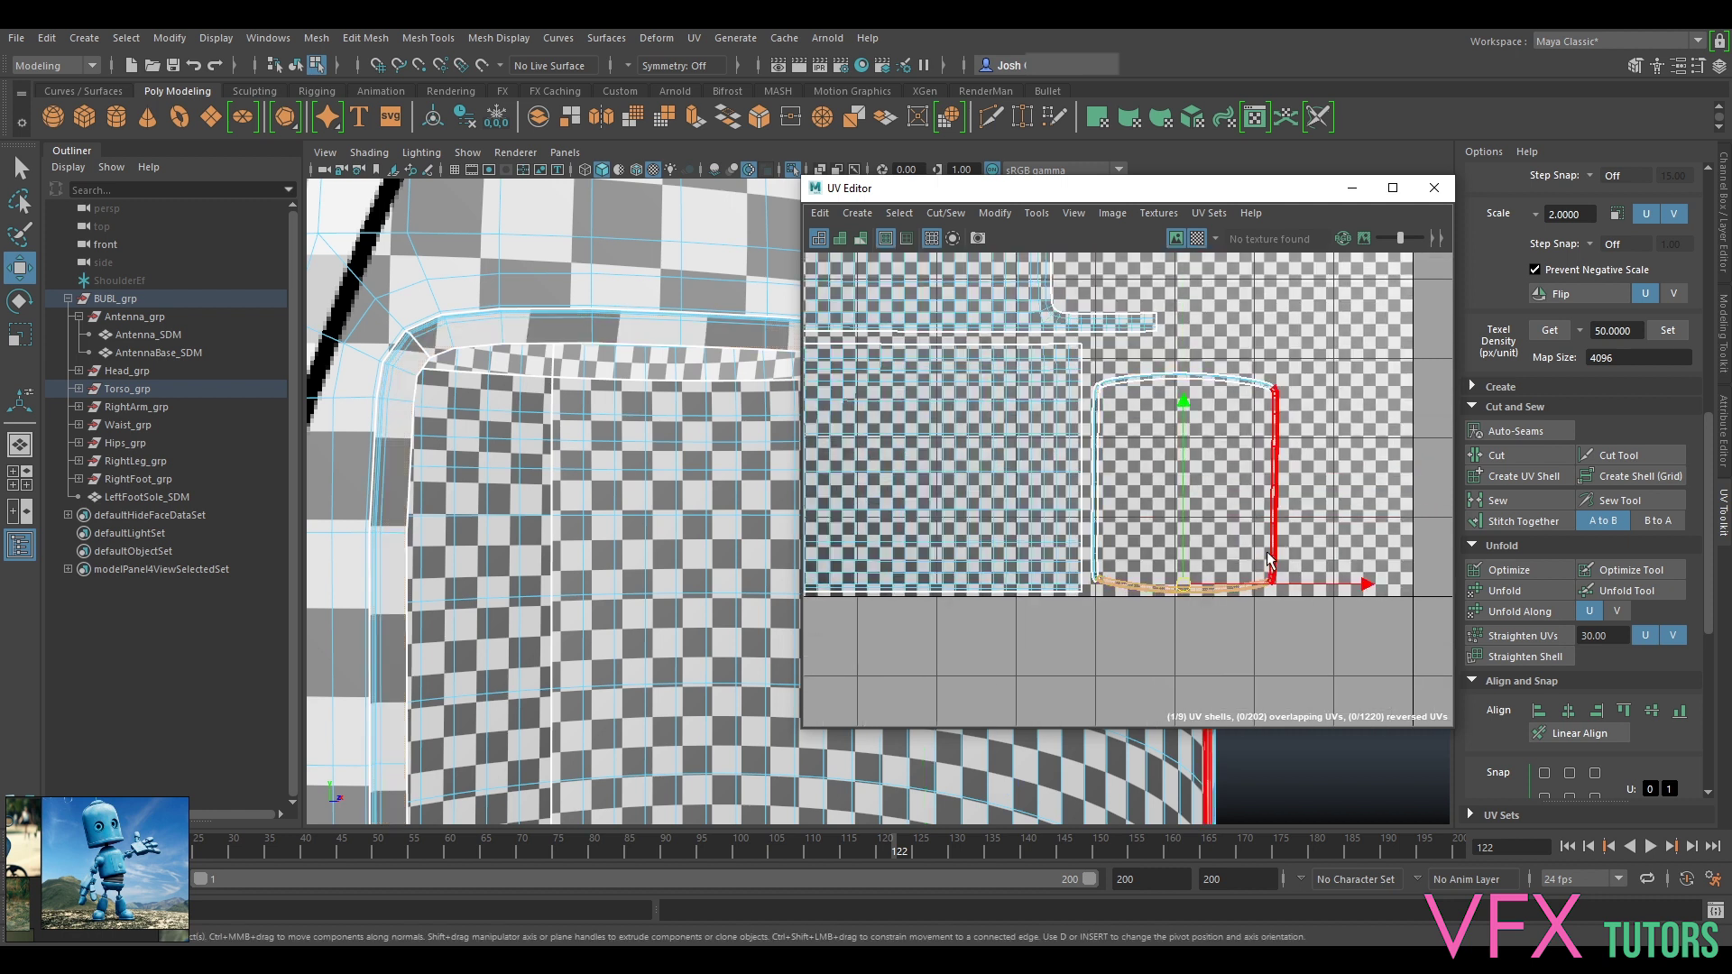
left_click_drag(1274, 485, 1264, 483)
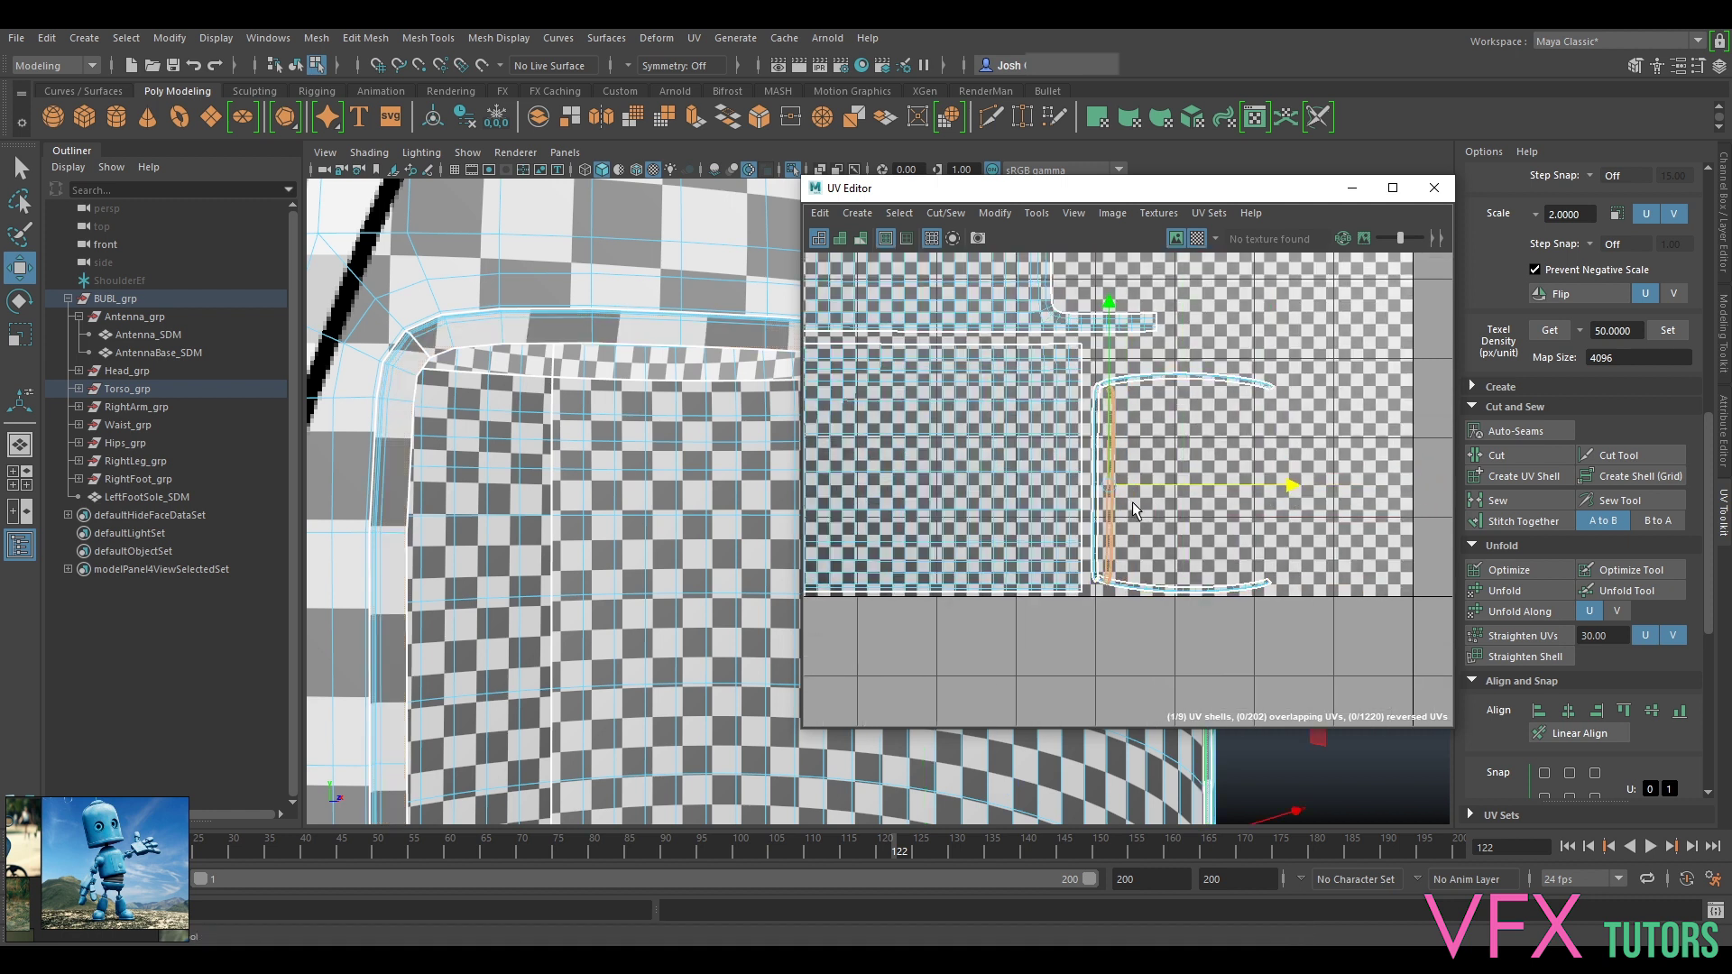
middle_click_drag(1132, 501, 1198, 485, "alt")
right_click_drag(1198, 484, 1271, 468, "alt")
key("ctrl+z")
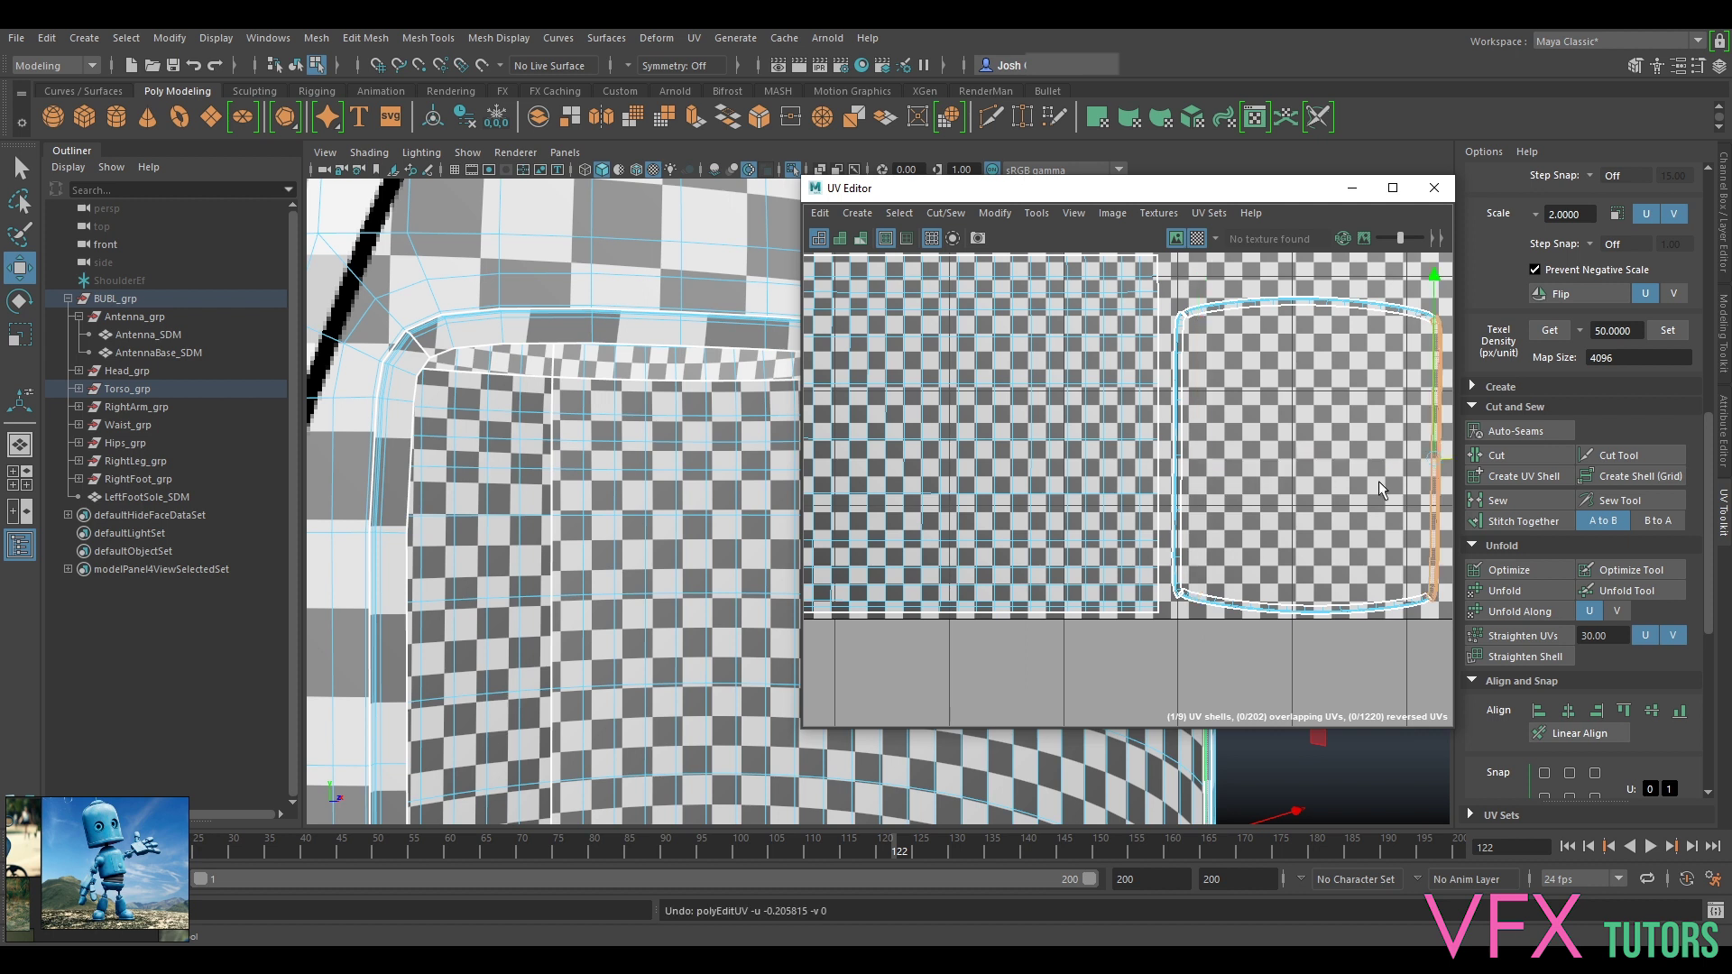
Step: Nudge the right, top and bottom rim strips slightly to the right to separate them at the corners
middle_click_drag(1434, 478, 1306, 525, "alt")
left_click_drag(1336, 507, 1344, 505)
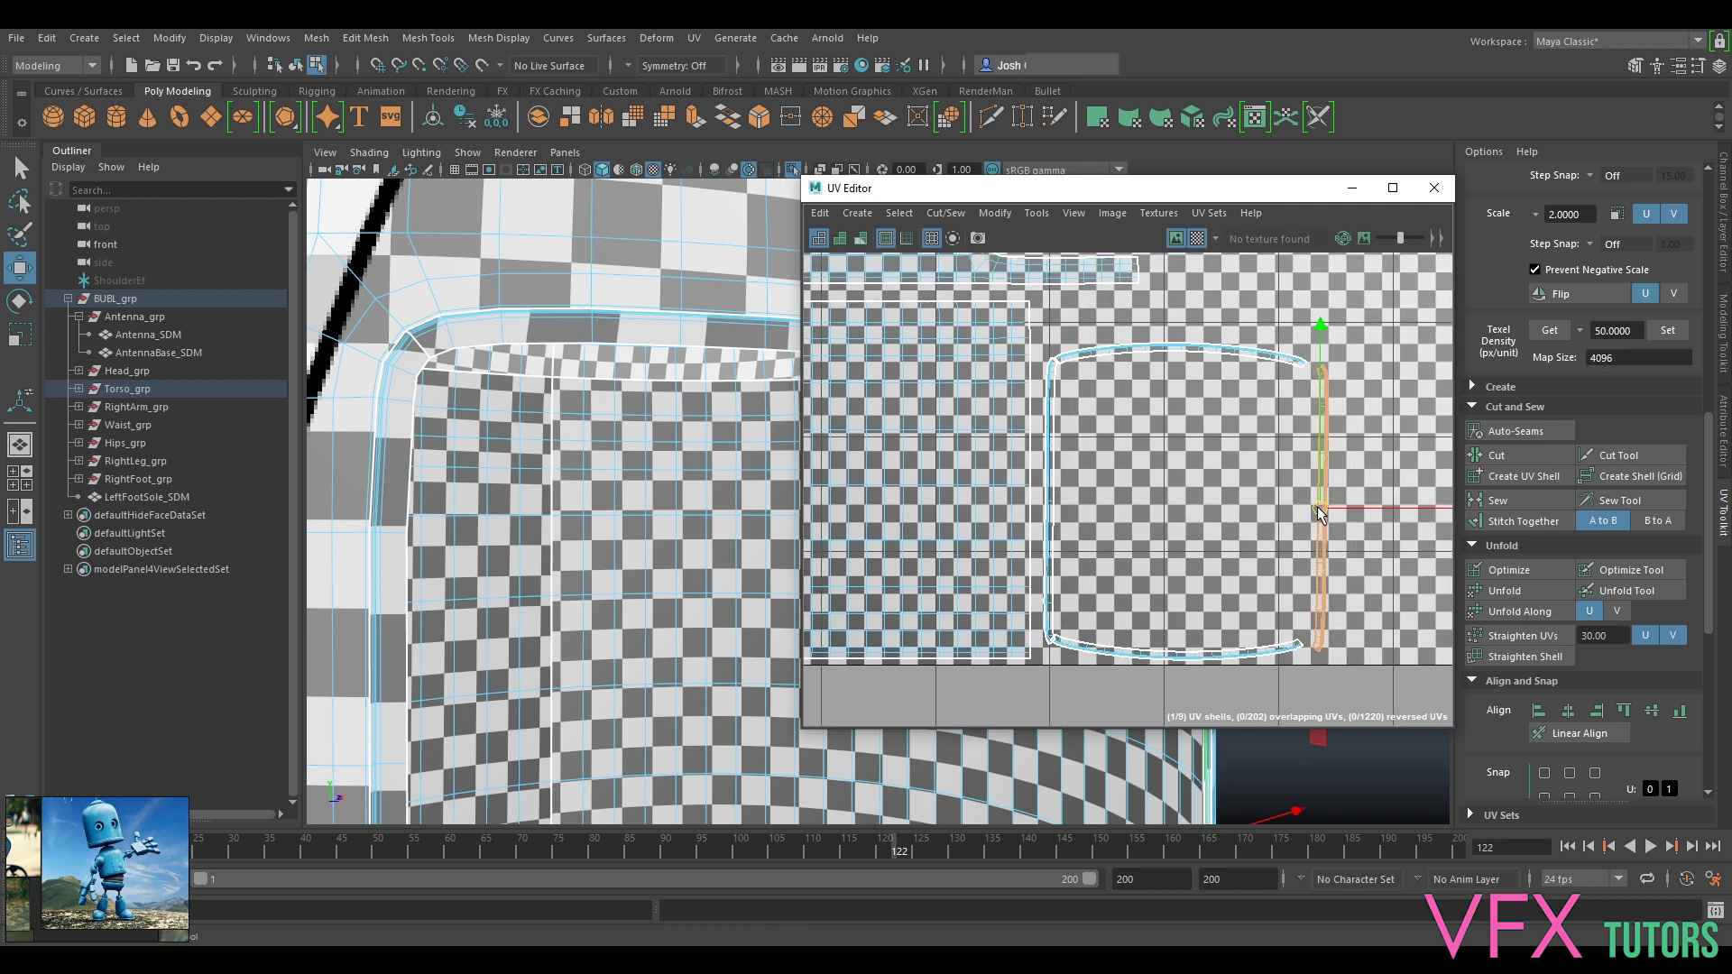
left_click(1163, 352)
left_click_drag(1178, 350, 1185, 347)
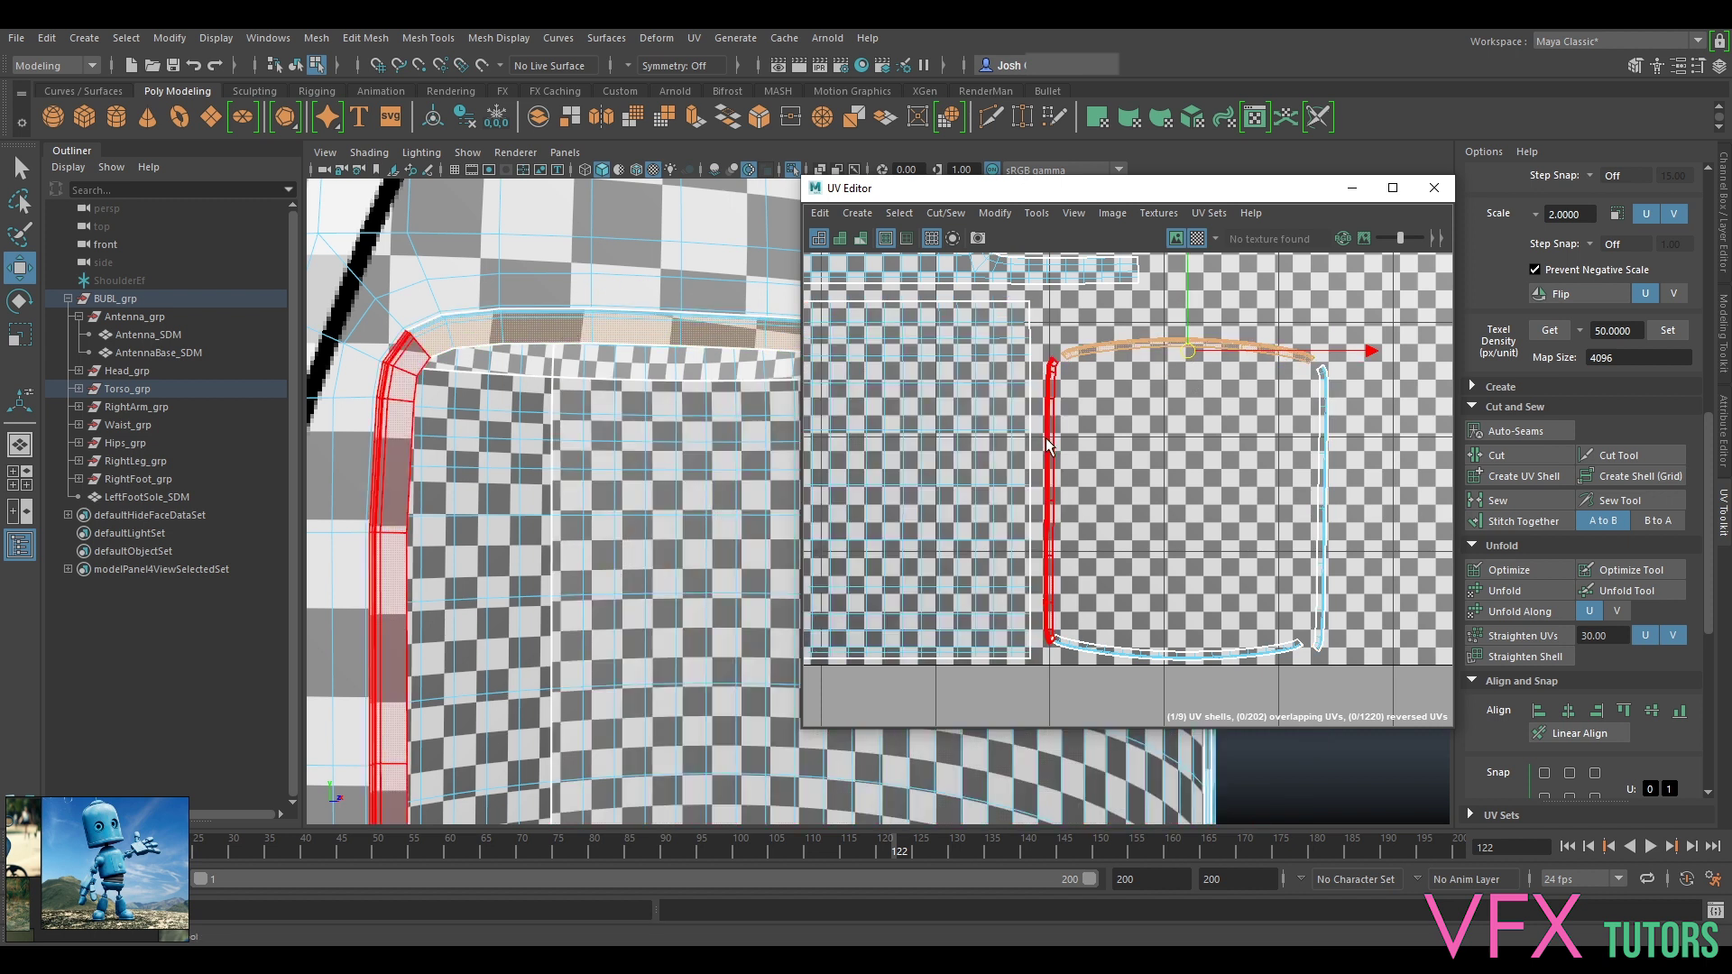
left_click(1217, 659)
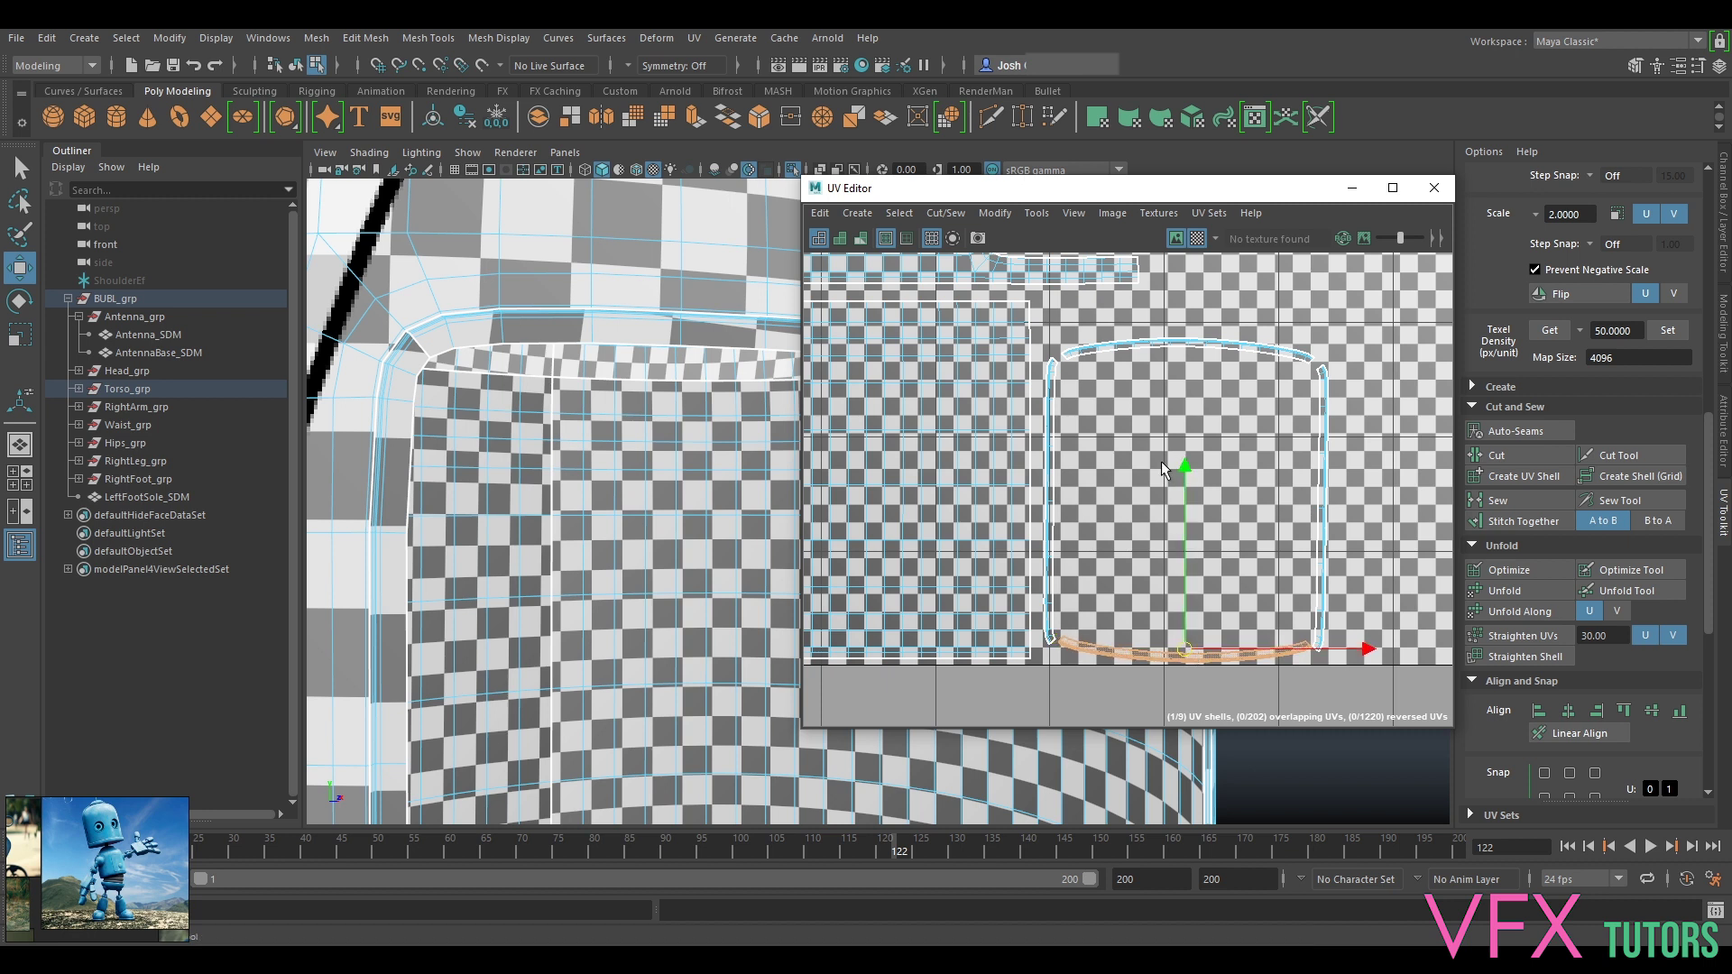
Step: Select the border edge loop of the top rim strip in the UV layout
scroll(1198, 438, "up", 4)
middle_click_drag(1150, 282, 1189, 424, "alt")
scroll(1189, 420, "up", 1)
right_click(1188, 417)
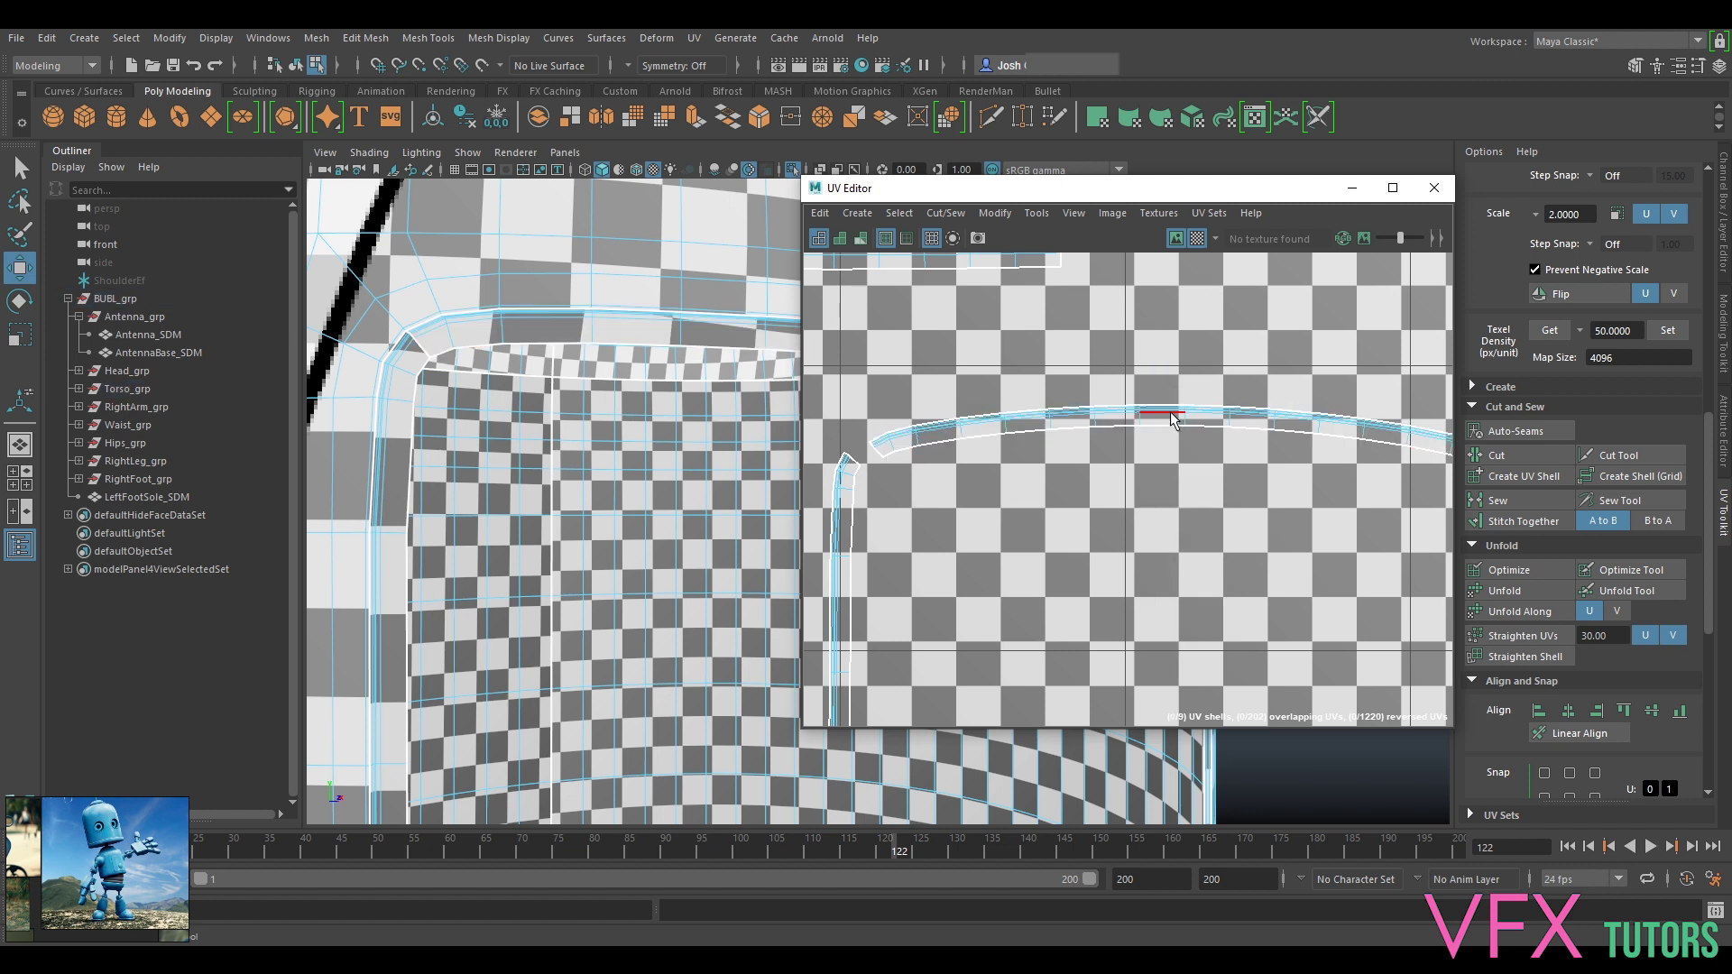
double_click(1168, 427)
scroll(1162, 426, "up", 2)
left_click(1157, 407)
left_click(1162, 428)
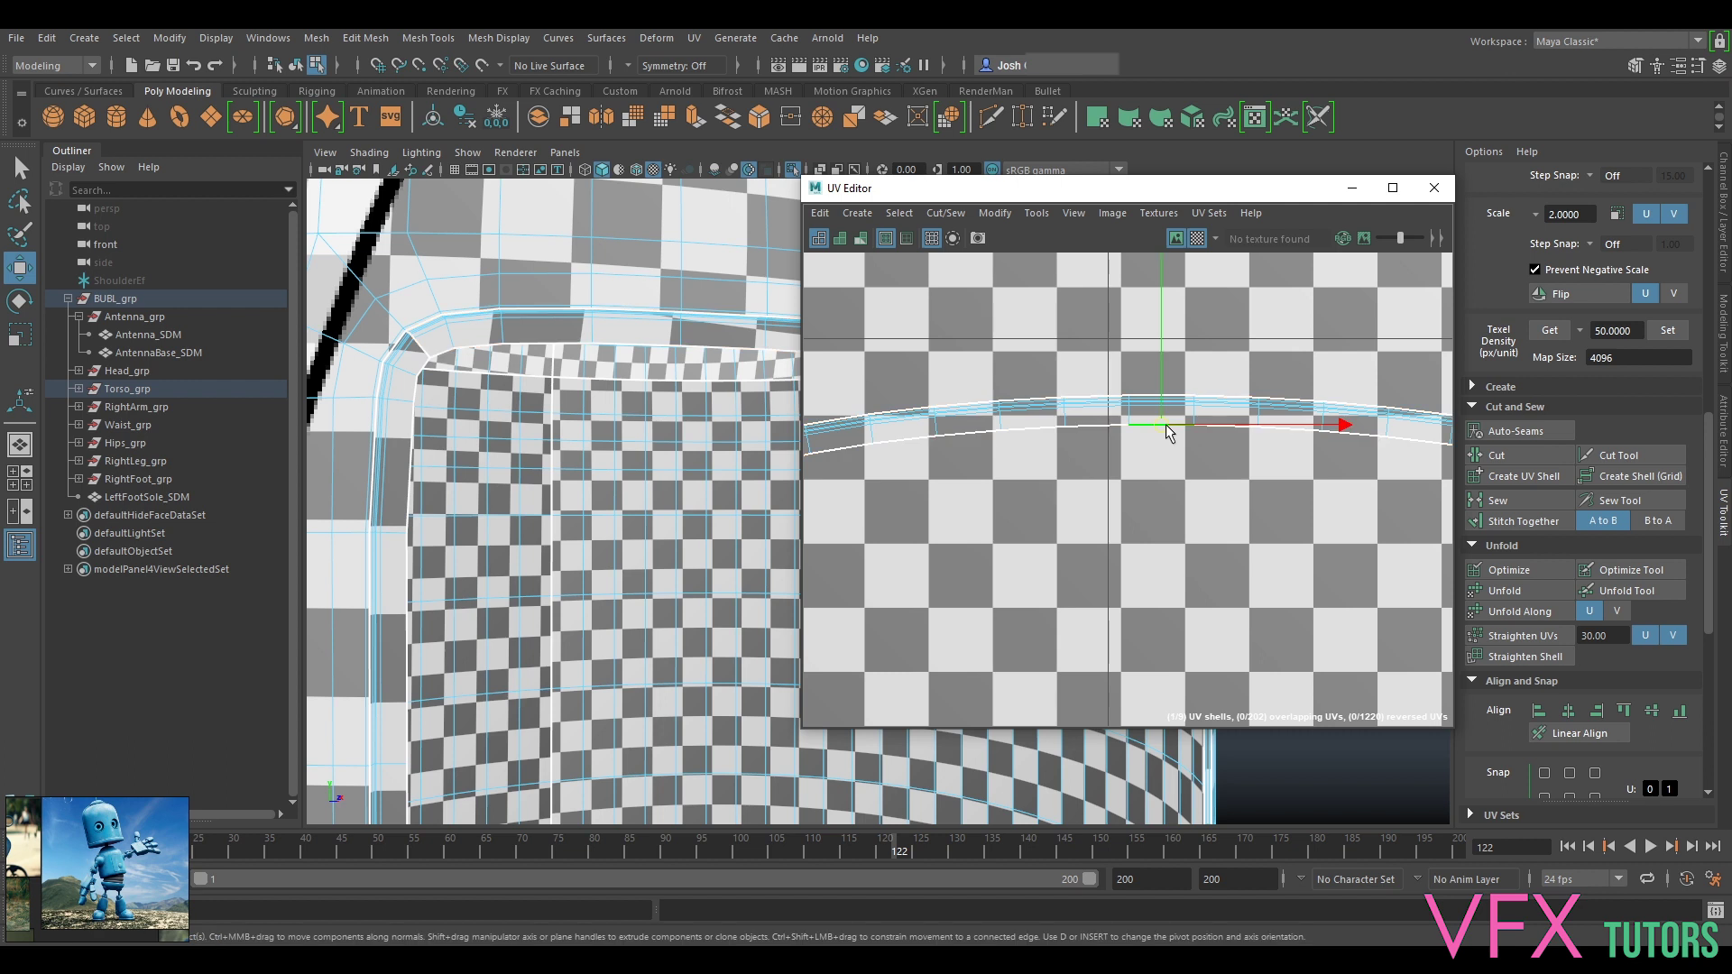
scroll(1161, 429, "down", 3)
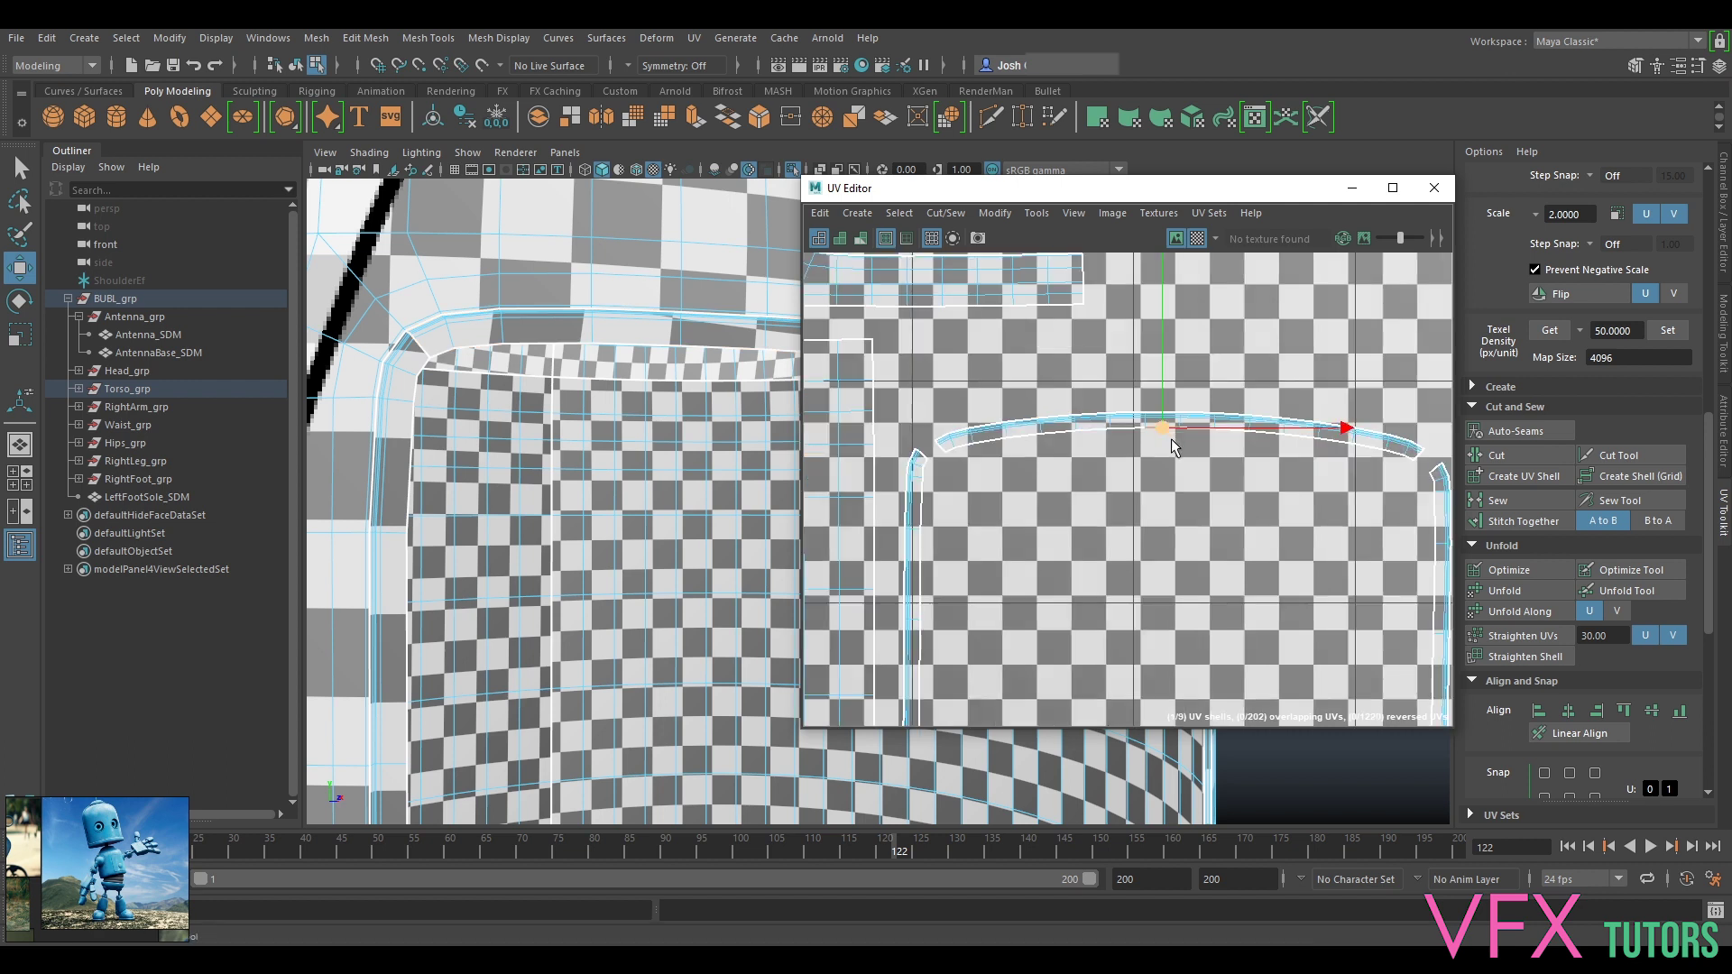
double_click(1061, 432)
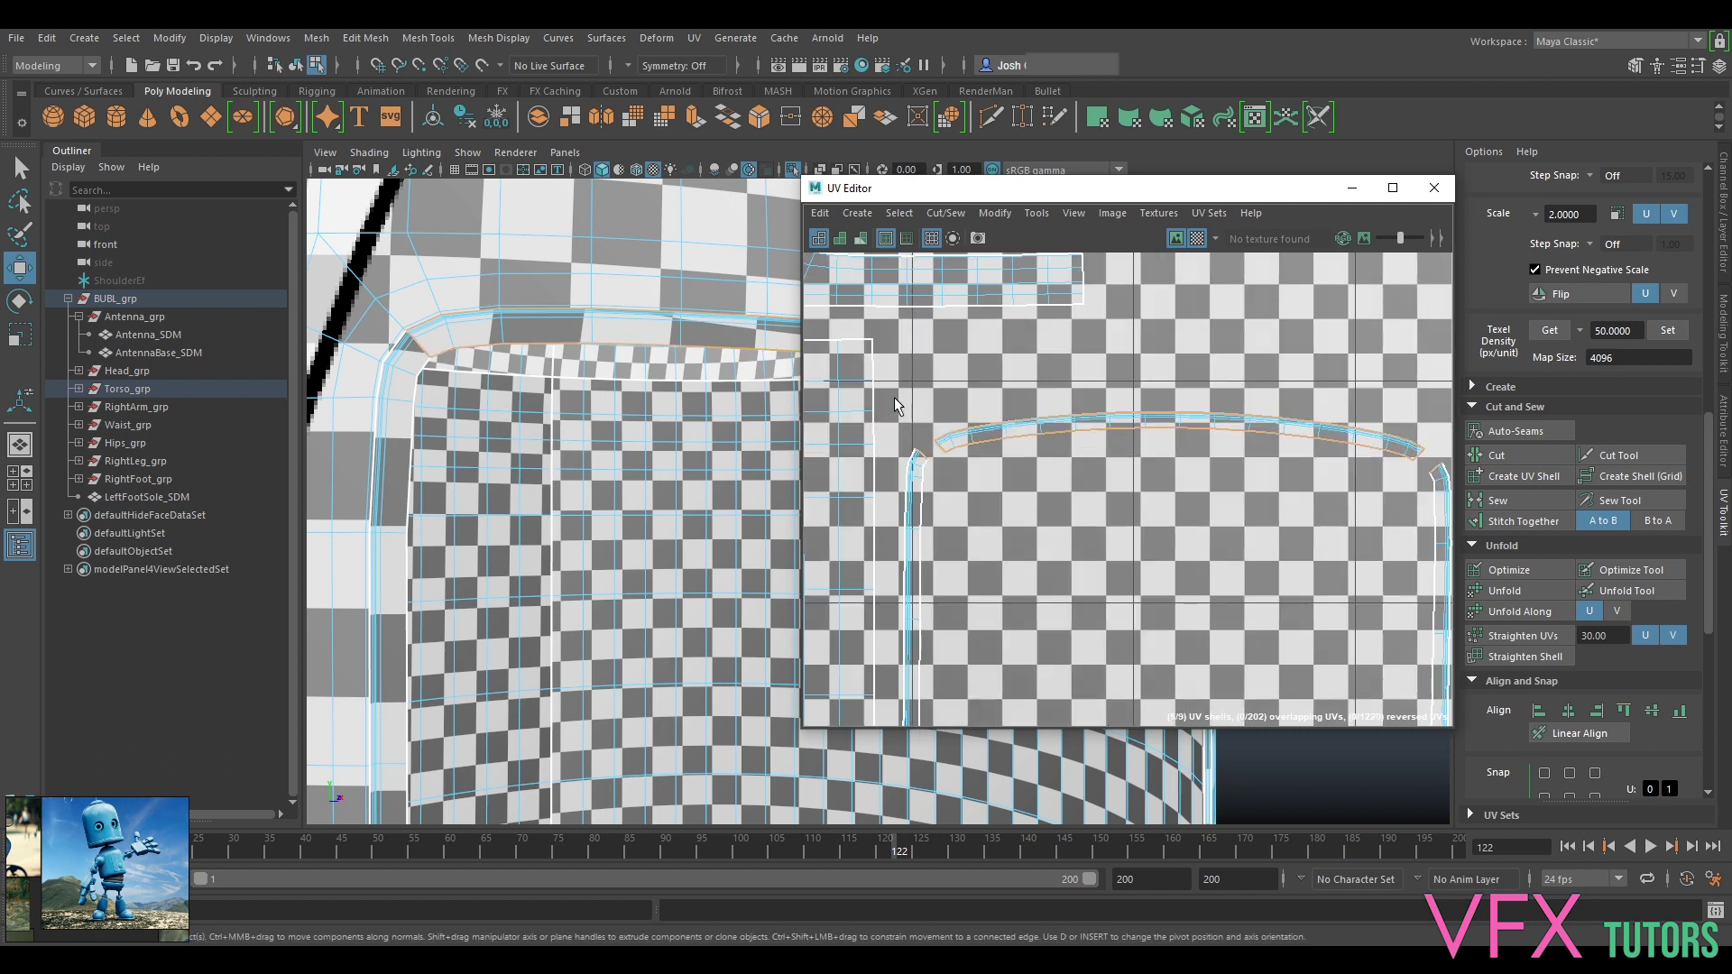
Step: Reduce the selection to the top rim strip's inner border and scale it vertically into a straight horizontal line
left_click_drag(921, 419, 940, 451, "ctrl")
left_click_drag(938, 388, 1340, 425, "ctrl")
key("w")
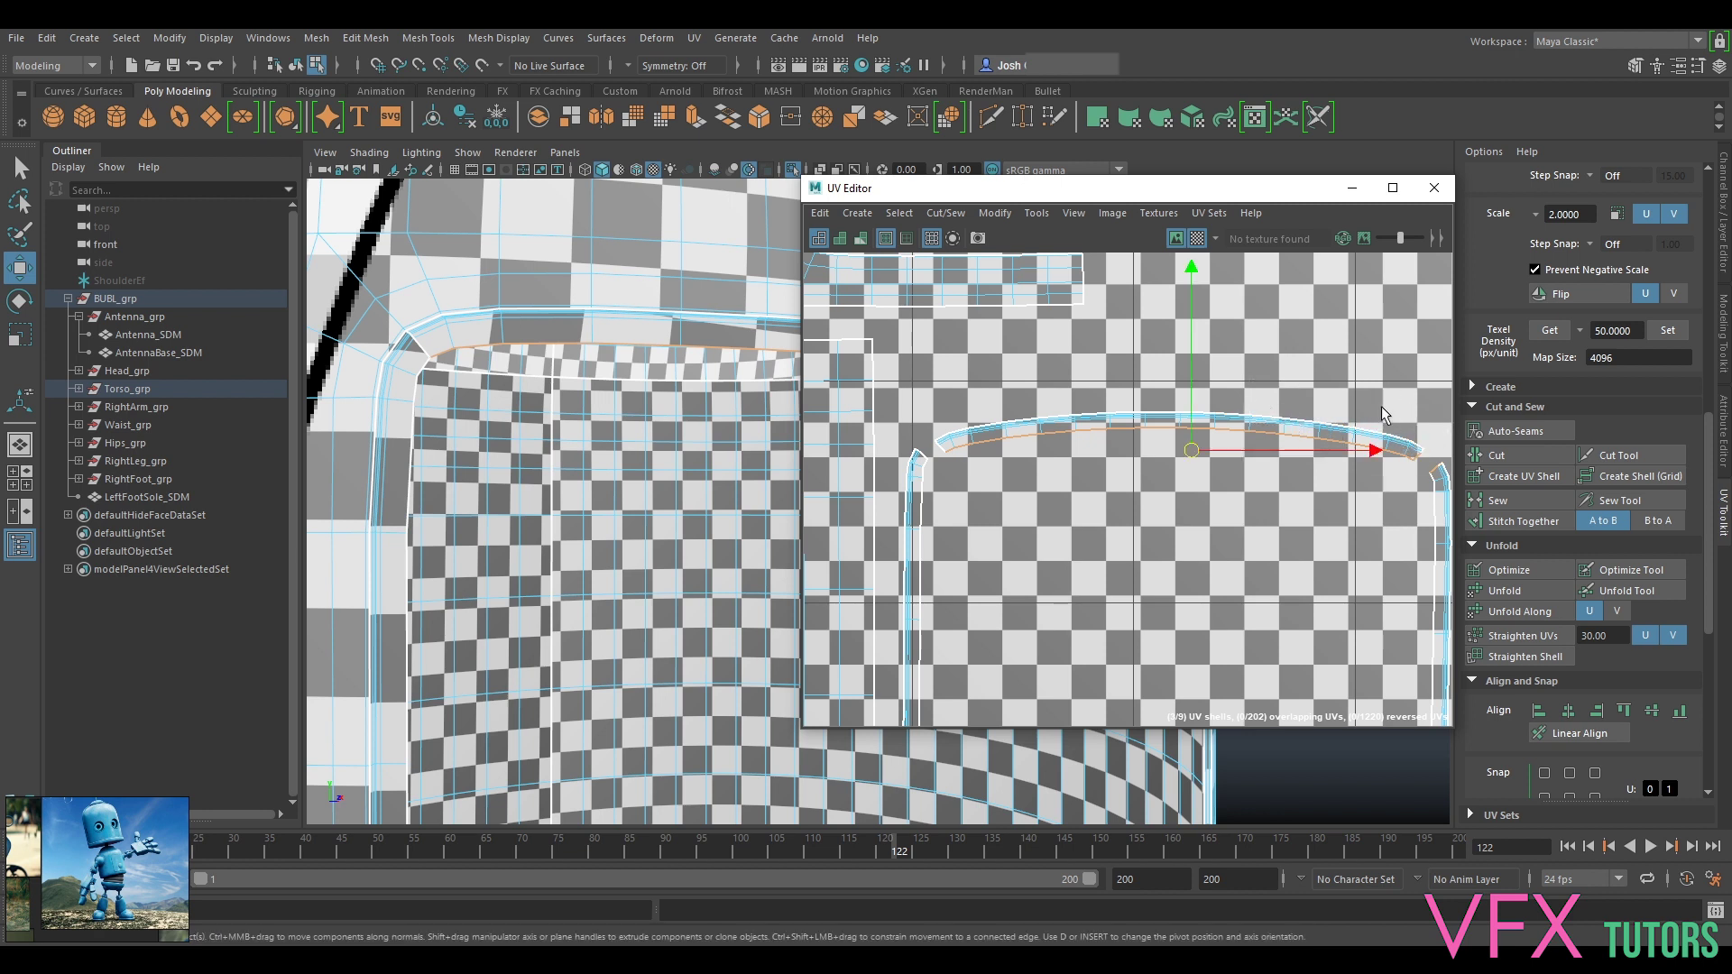
left_click(1413, 468, "ctrl")
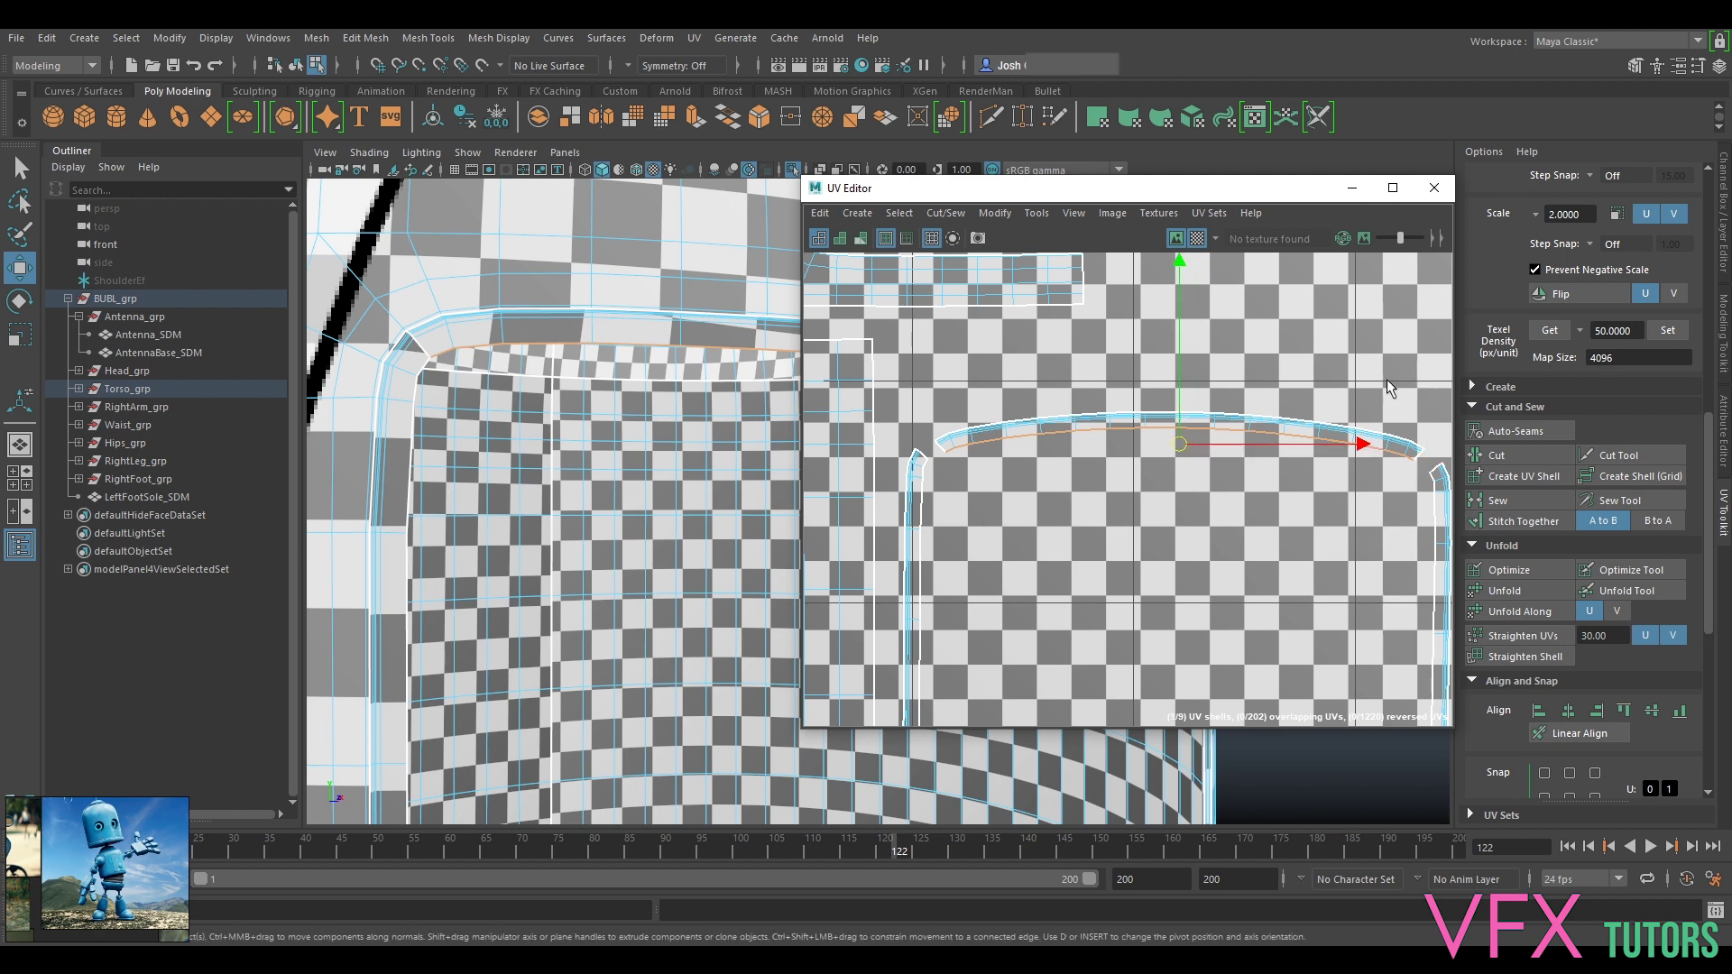
key("t")
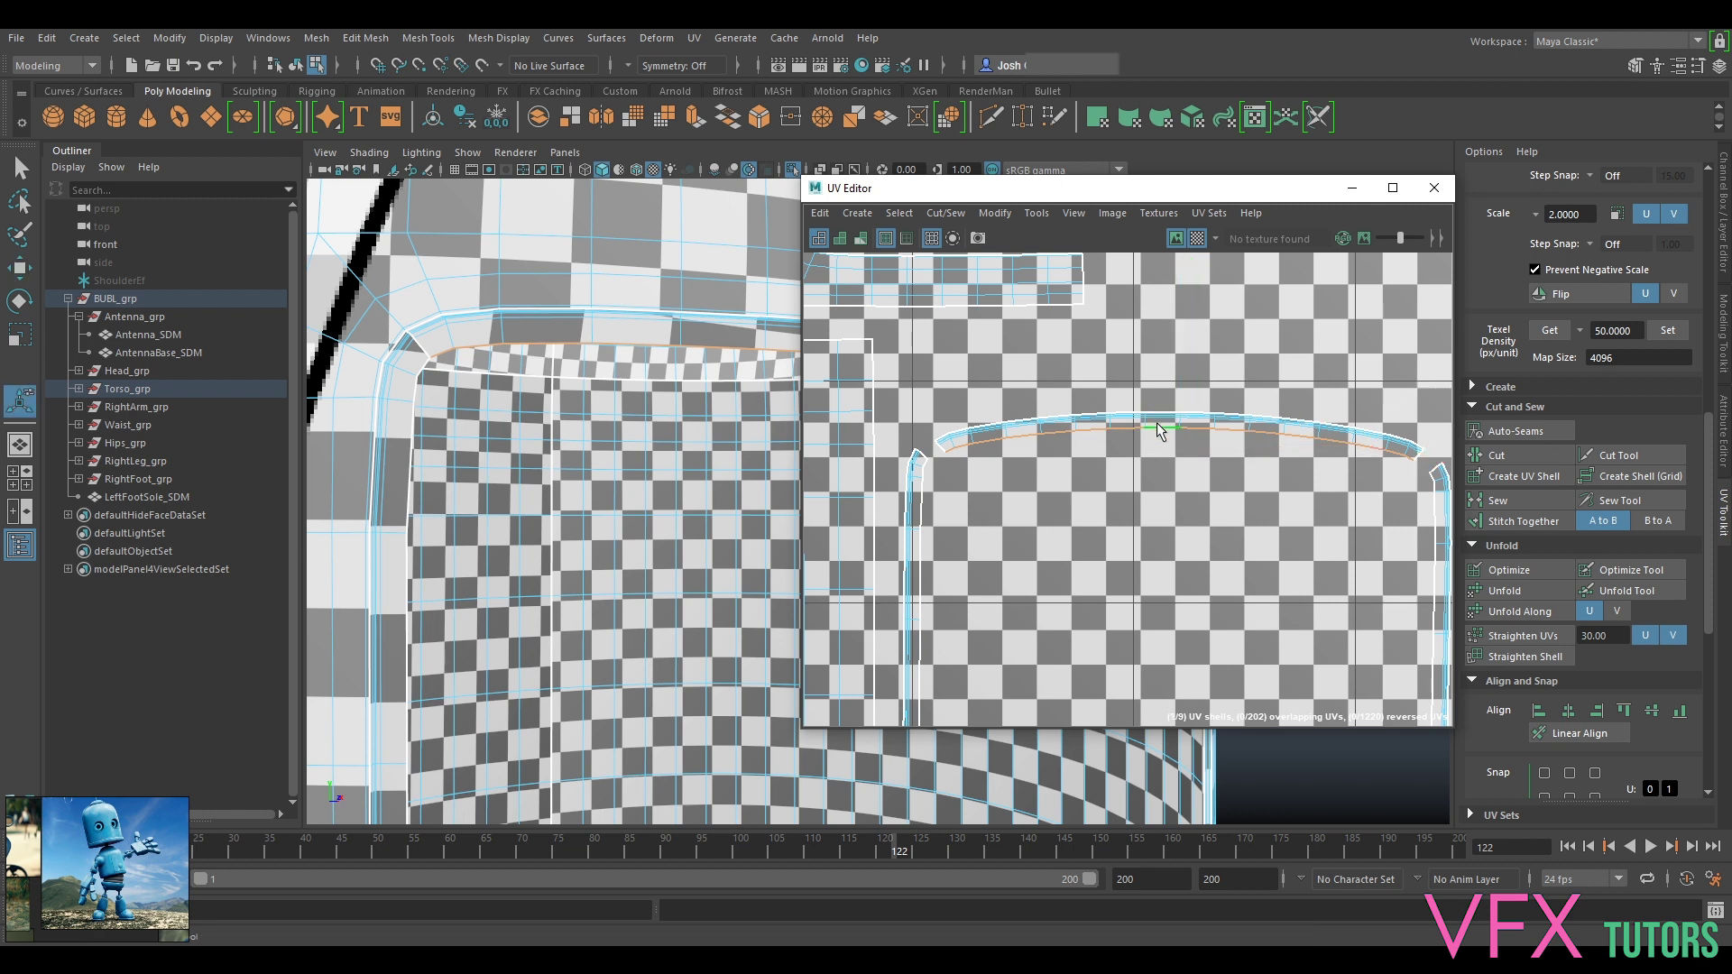
scroll(1161, 432, "down", 3)
key("r")
scroll(1163, 389, "up", 3)
left_click_drag(1178, 327, 1204, 625)
Step: Pin the straightened inner border and unfold the top rim strip around it
left_click(821, 215)
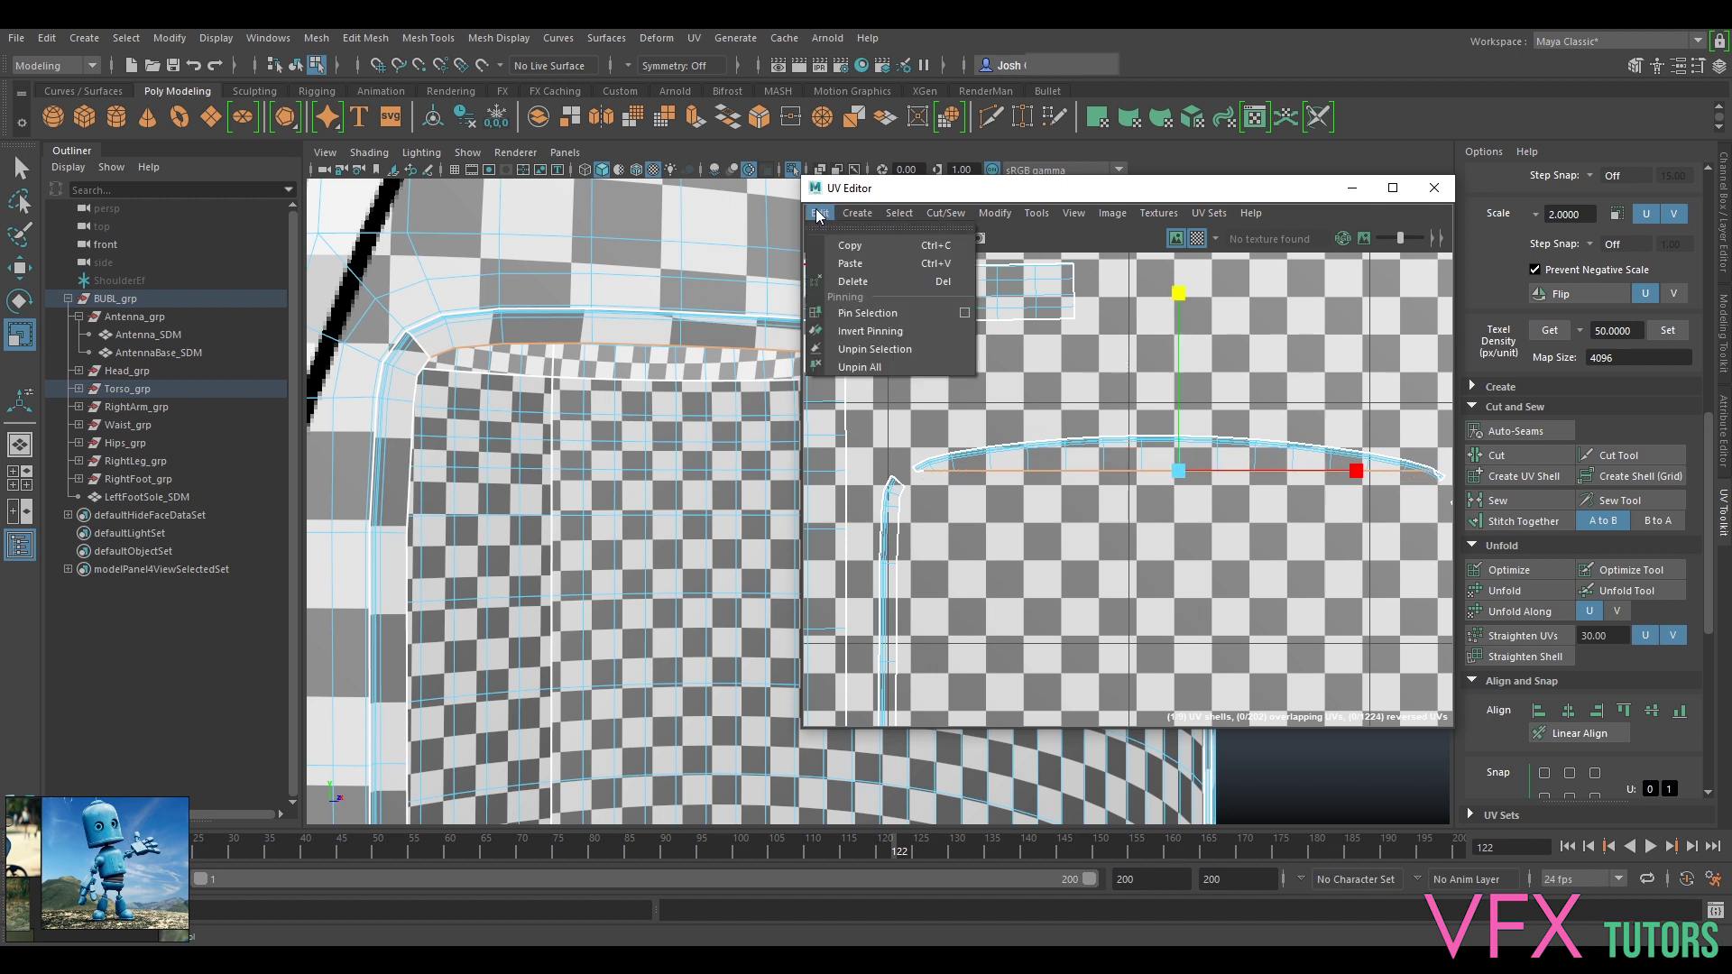
left_click(857, 312)
right_click_drag(1138, 456, 1105, 438)
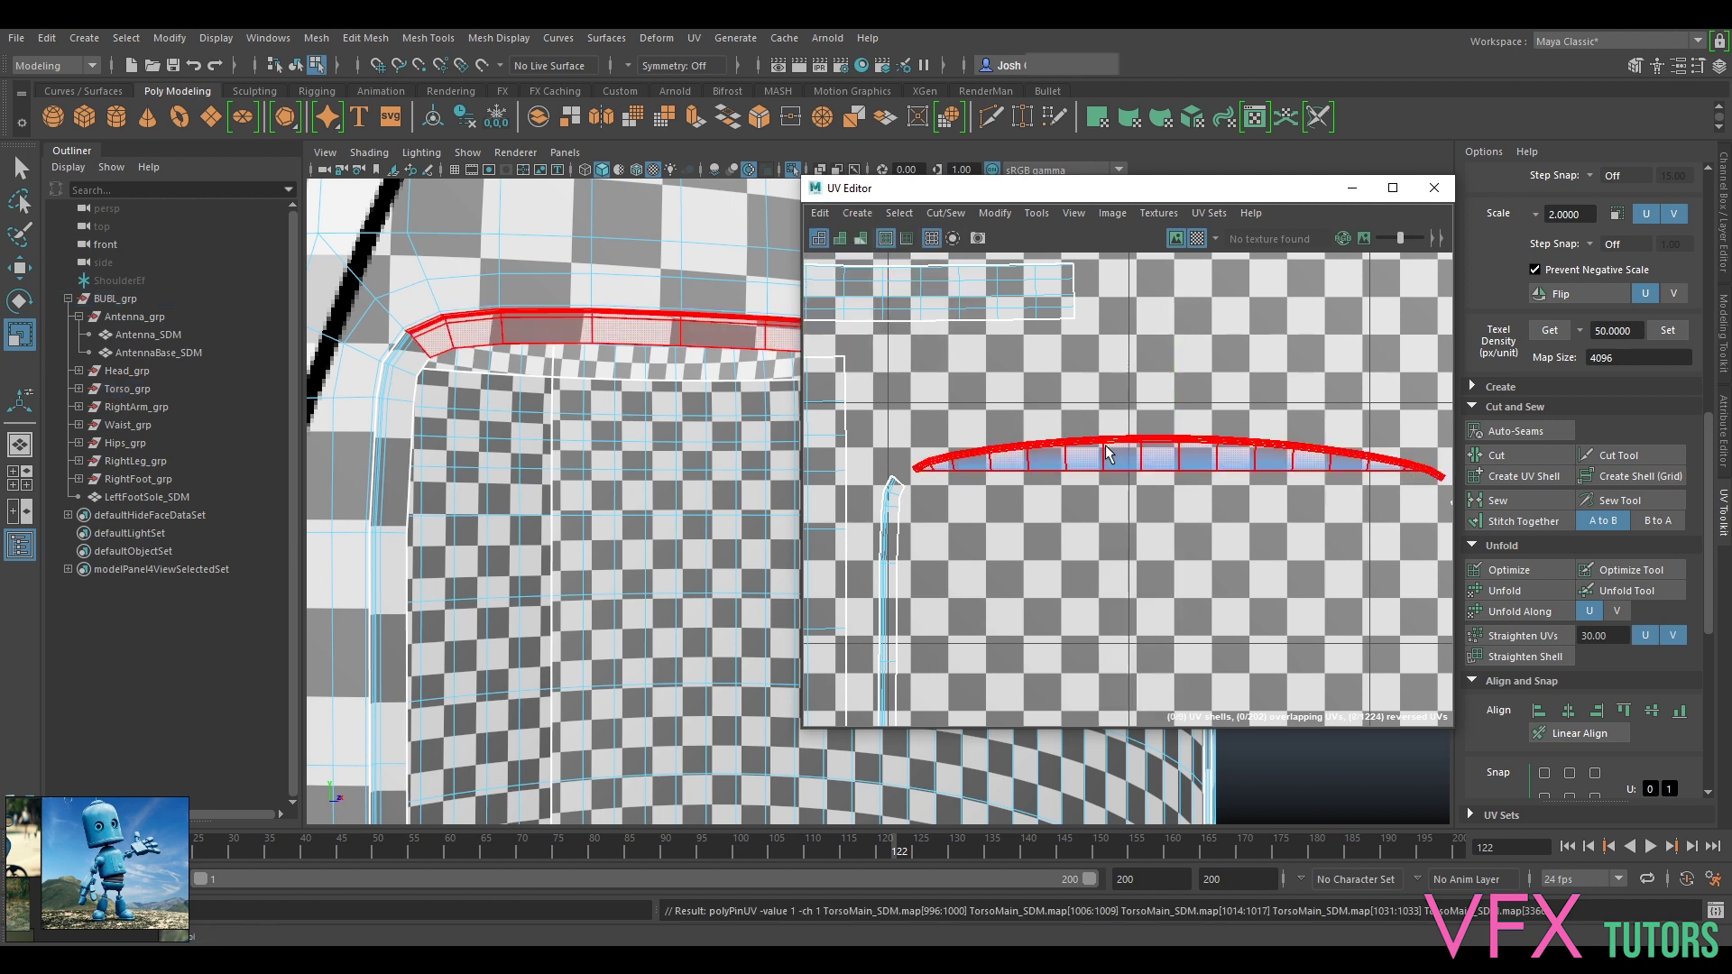
left_click(1105, 446)
key("ctrl+u")
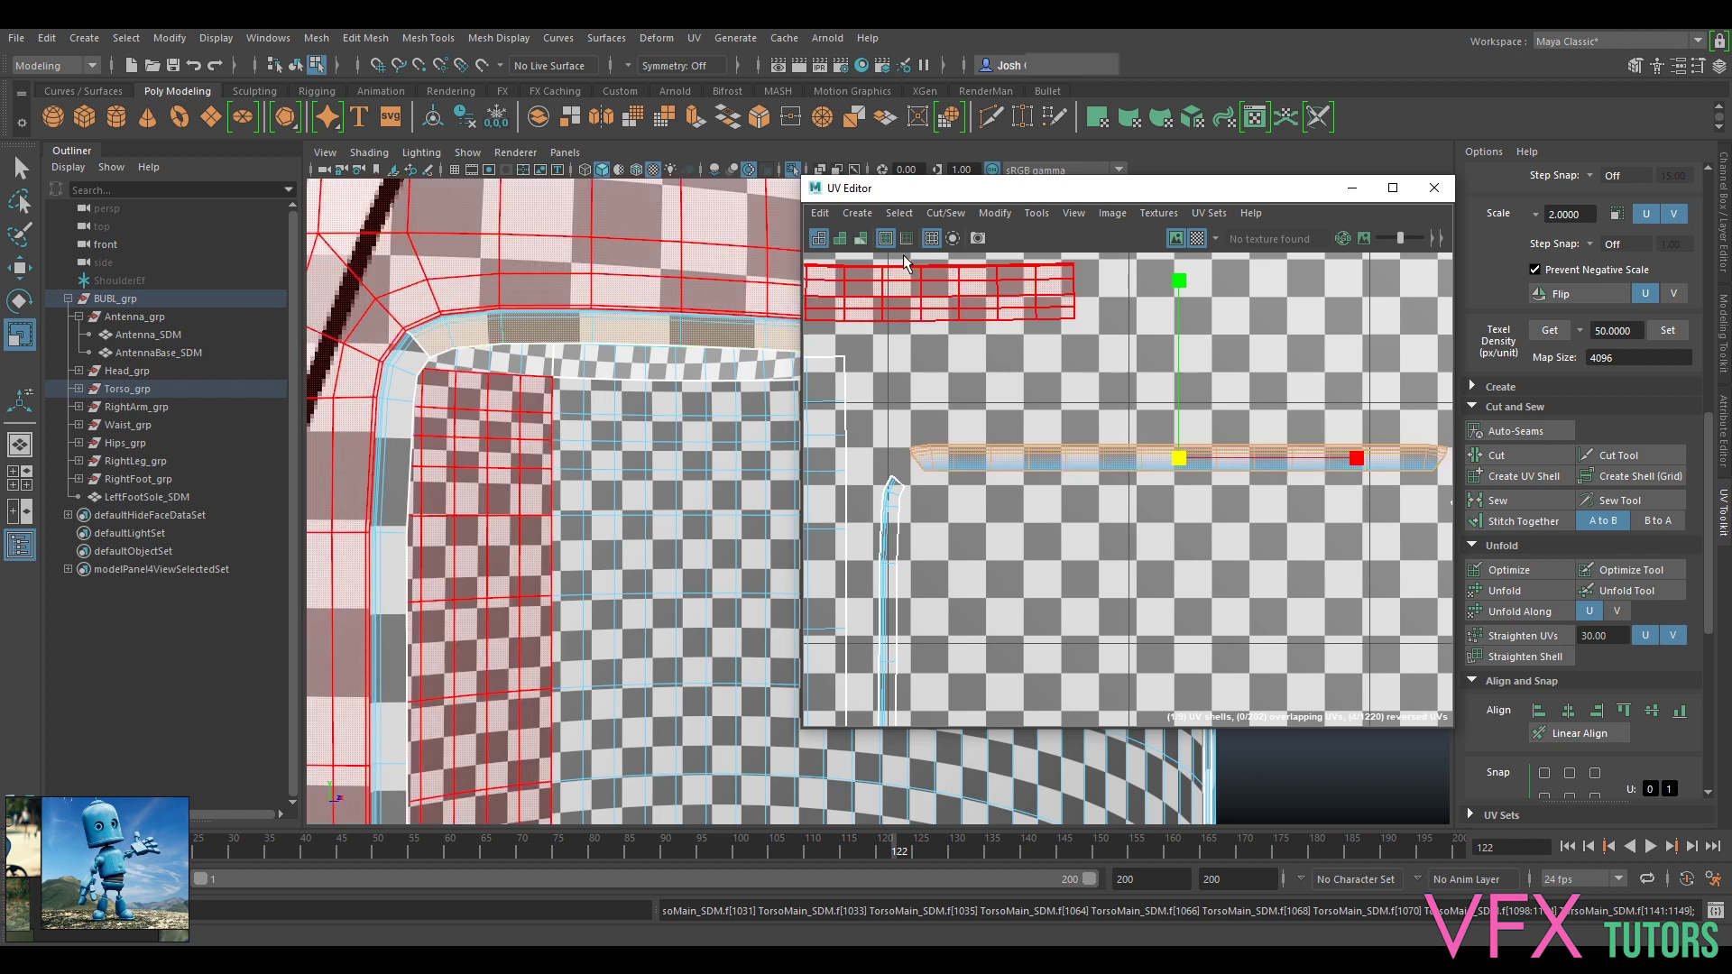
Step: Unpin all UVs and optimize the straightened top rim strip
left_click(822, 215)
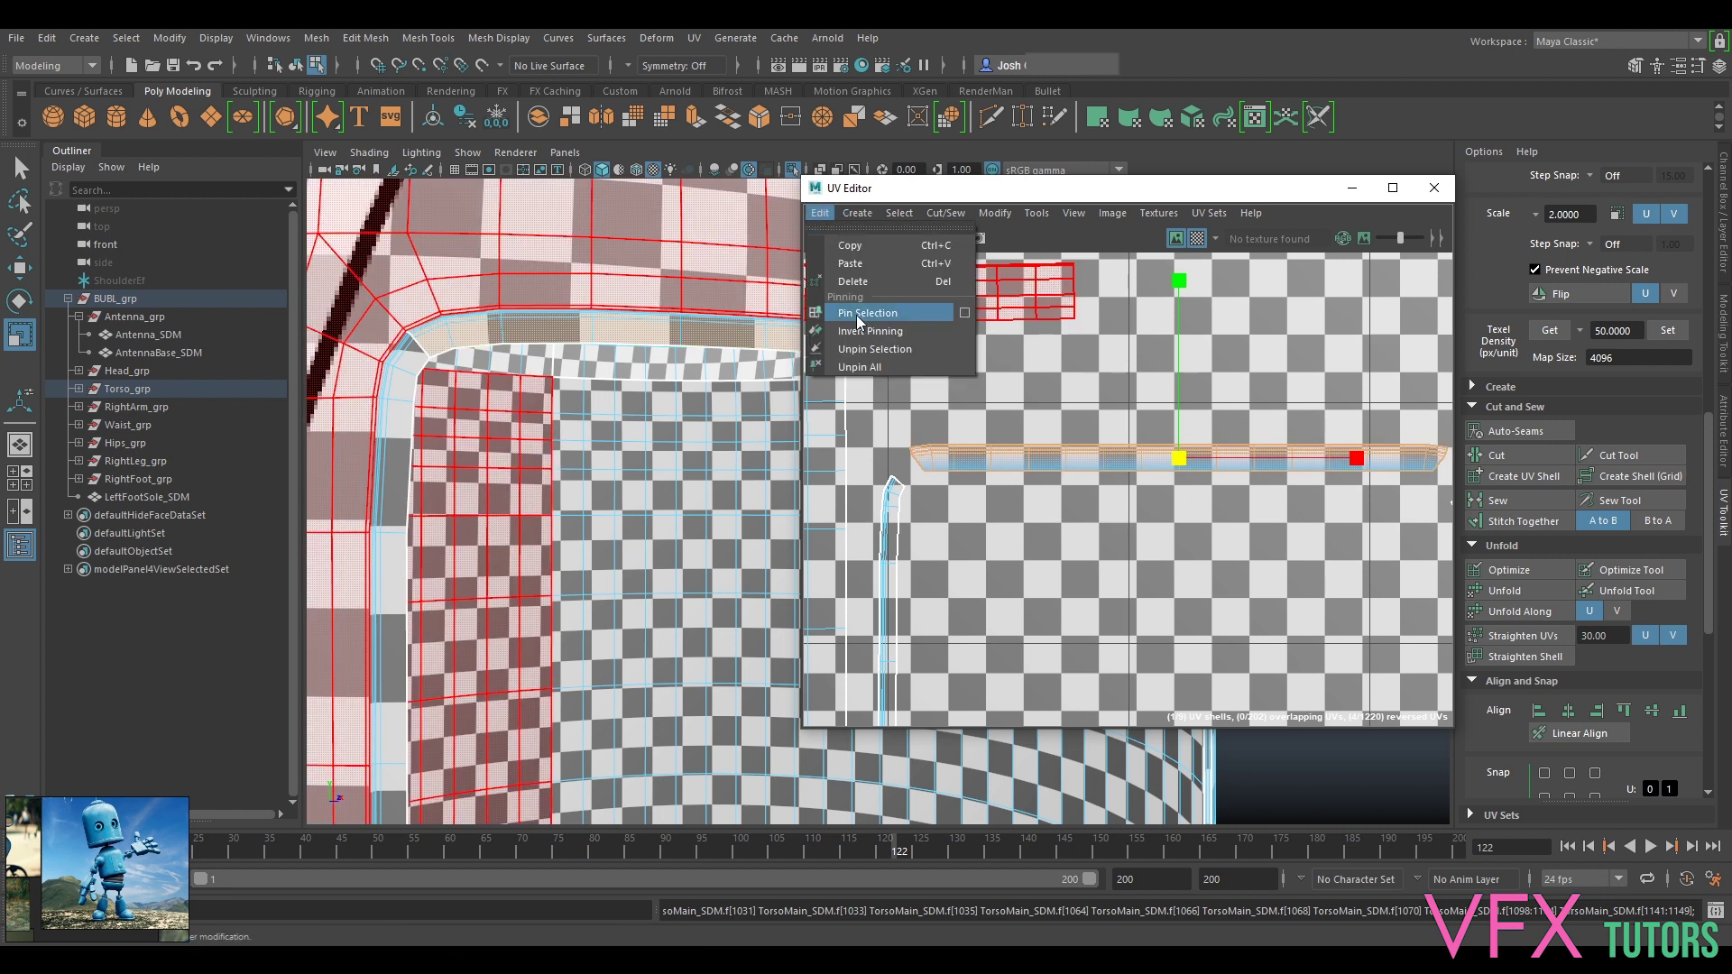
left_click(862, 367)
left_click(1505, 570)
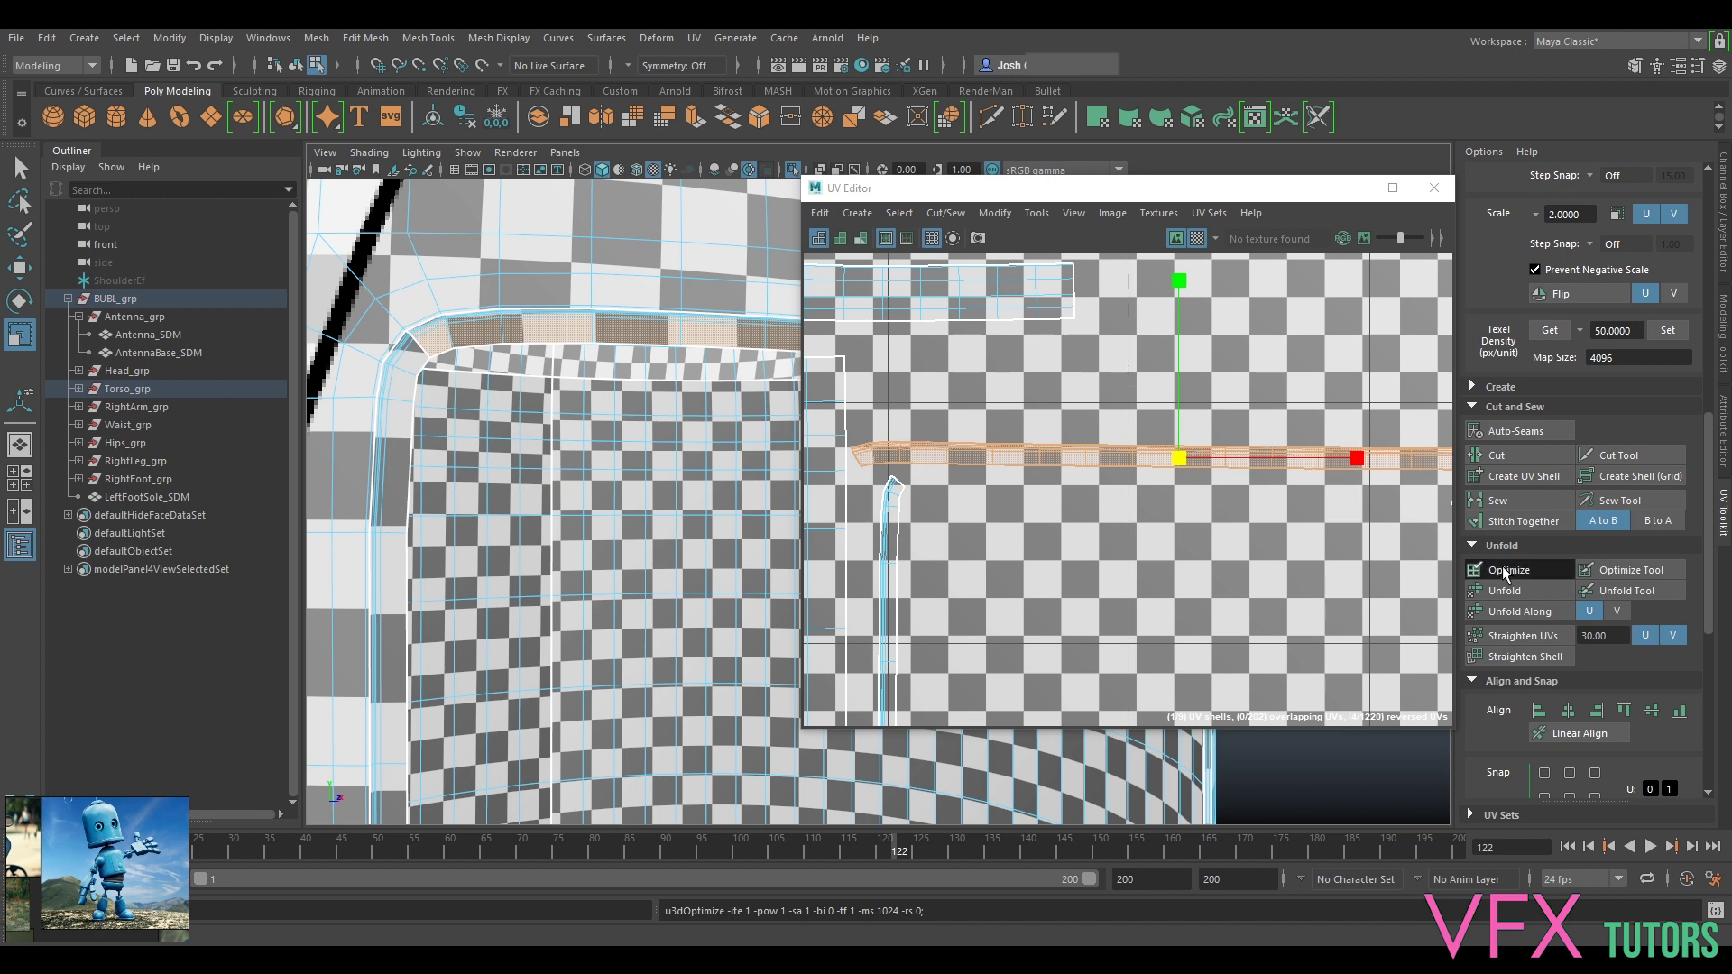
Step: Move the straightened top rim strip upward in the UV layout, away from the side strips
scroll(1163, 481, "down", 5)
middle_click_drag(1178, 469, 1148, 445, "alt")
key("w")
left_click_drag(1134, 454, 1143, 407)
Step: Straighten the bottom rim strip's UVs in U and V at an angle of 30, and optimize it repeatedly
middle_click_drag(1138, 542, 1146, 417, "alt")
left_click(1172, 579)
scroll(1163, 569, "up", 5)
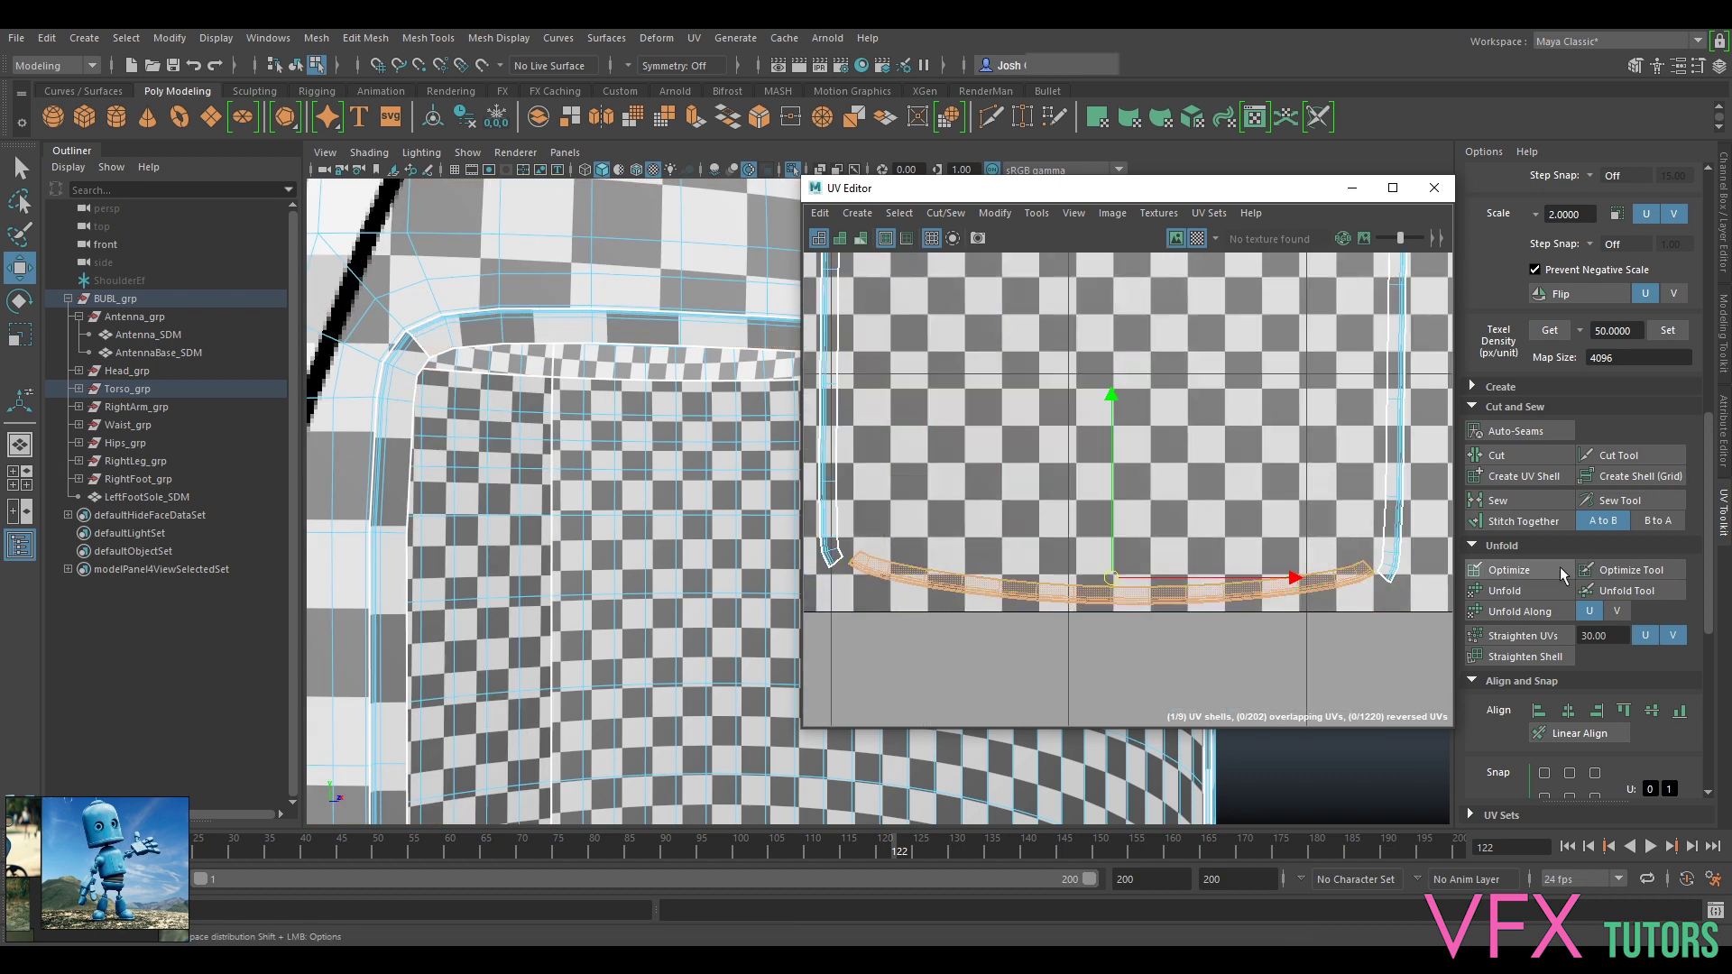
left_click(1532, 635)
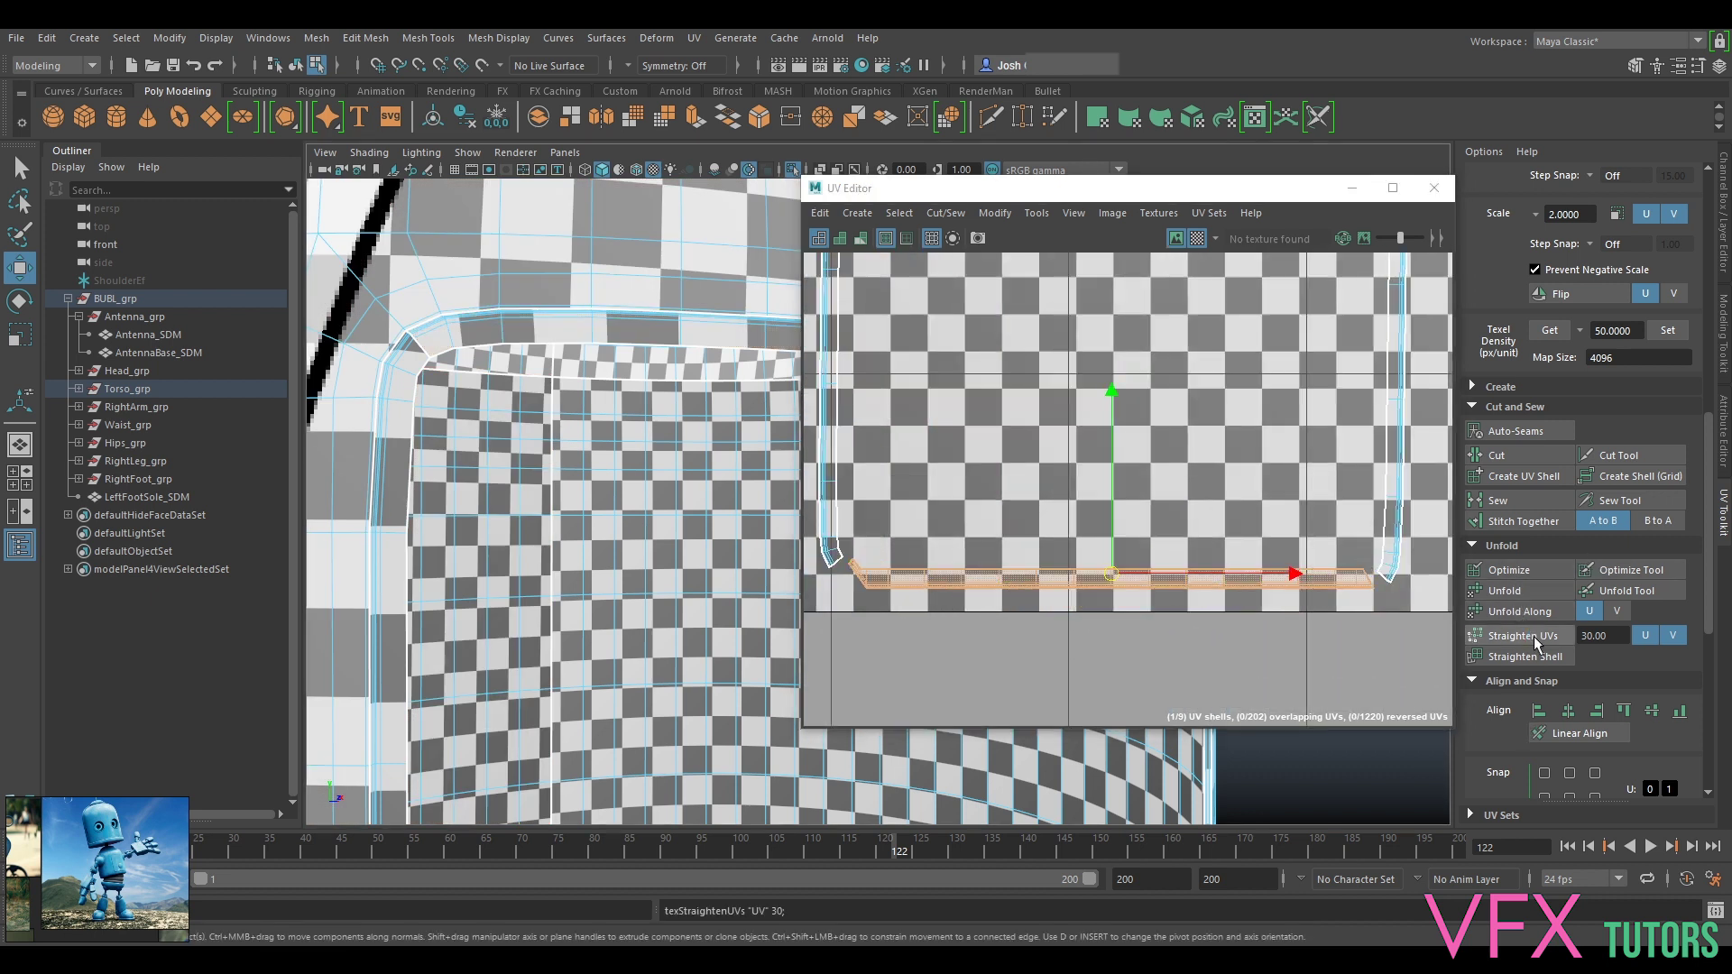
left_click(1510, 571)
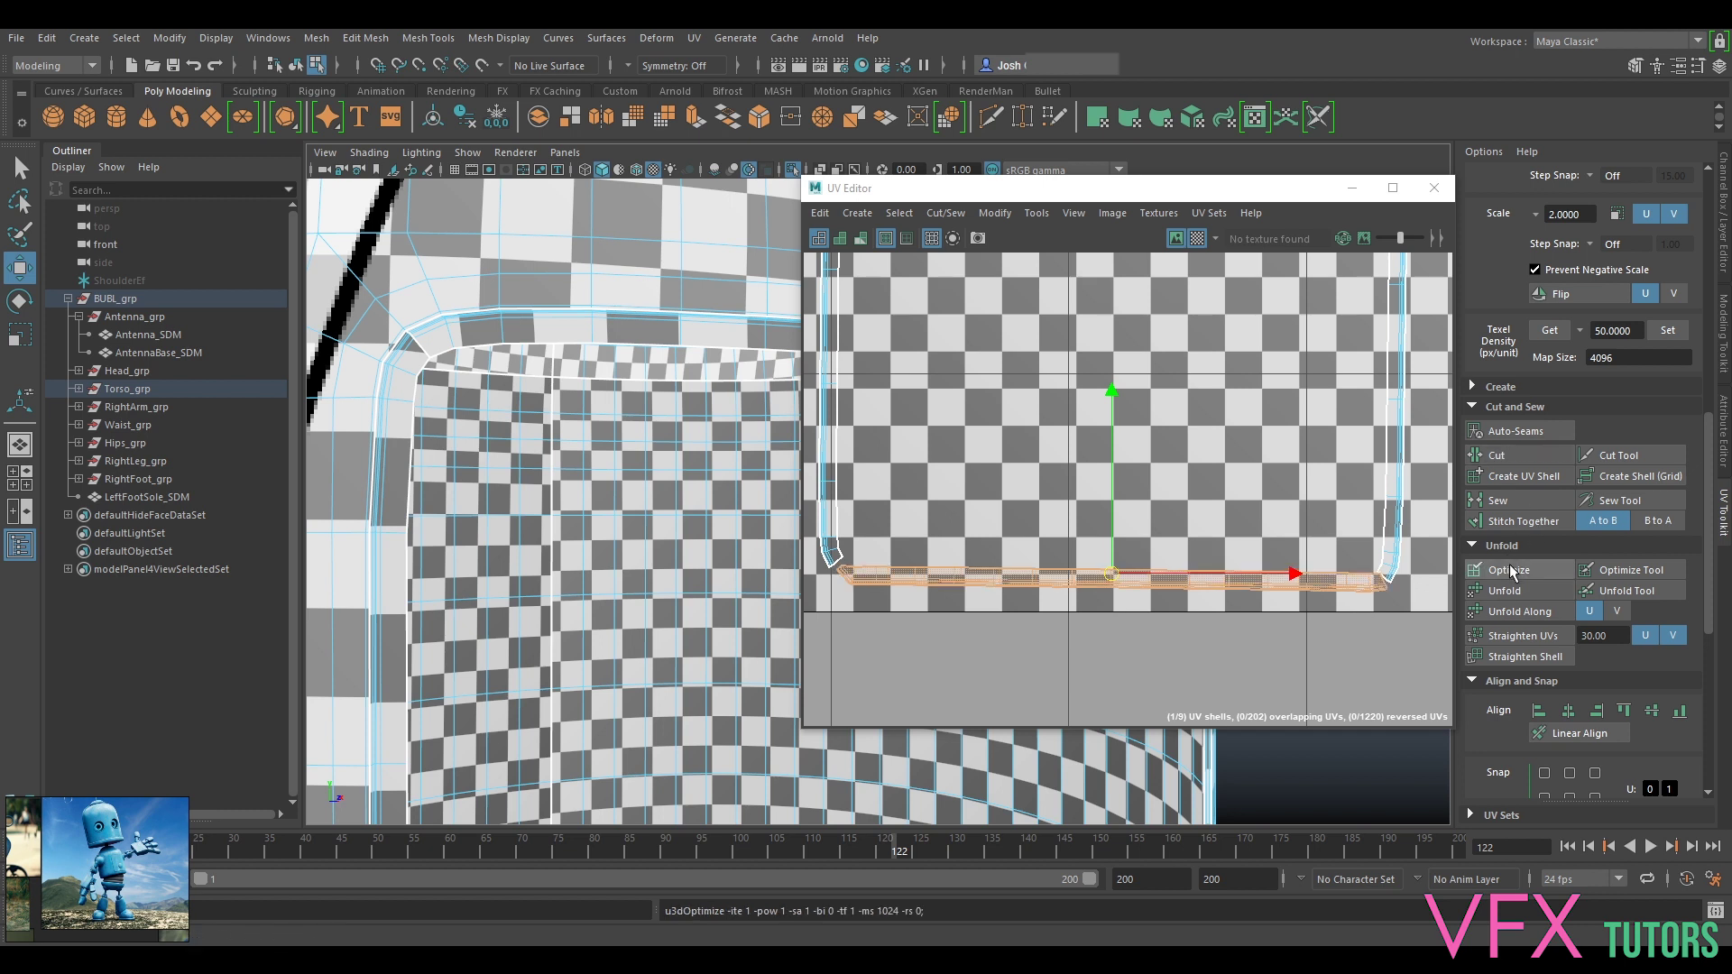
left_click(1513, 572)
left_click(1514, 573)
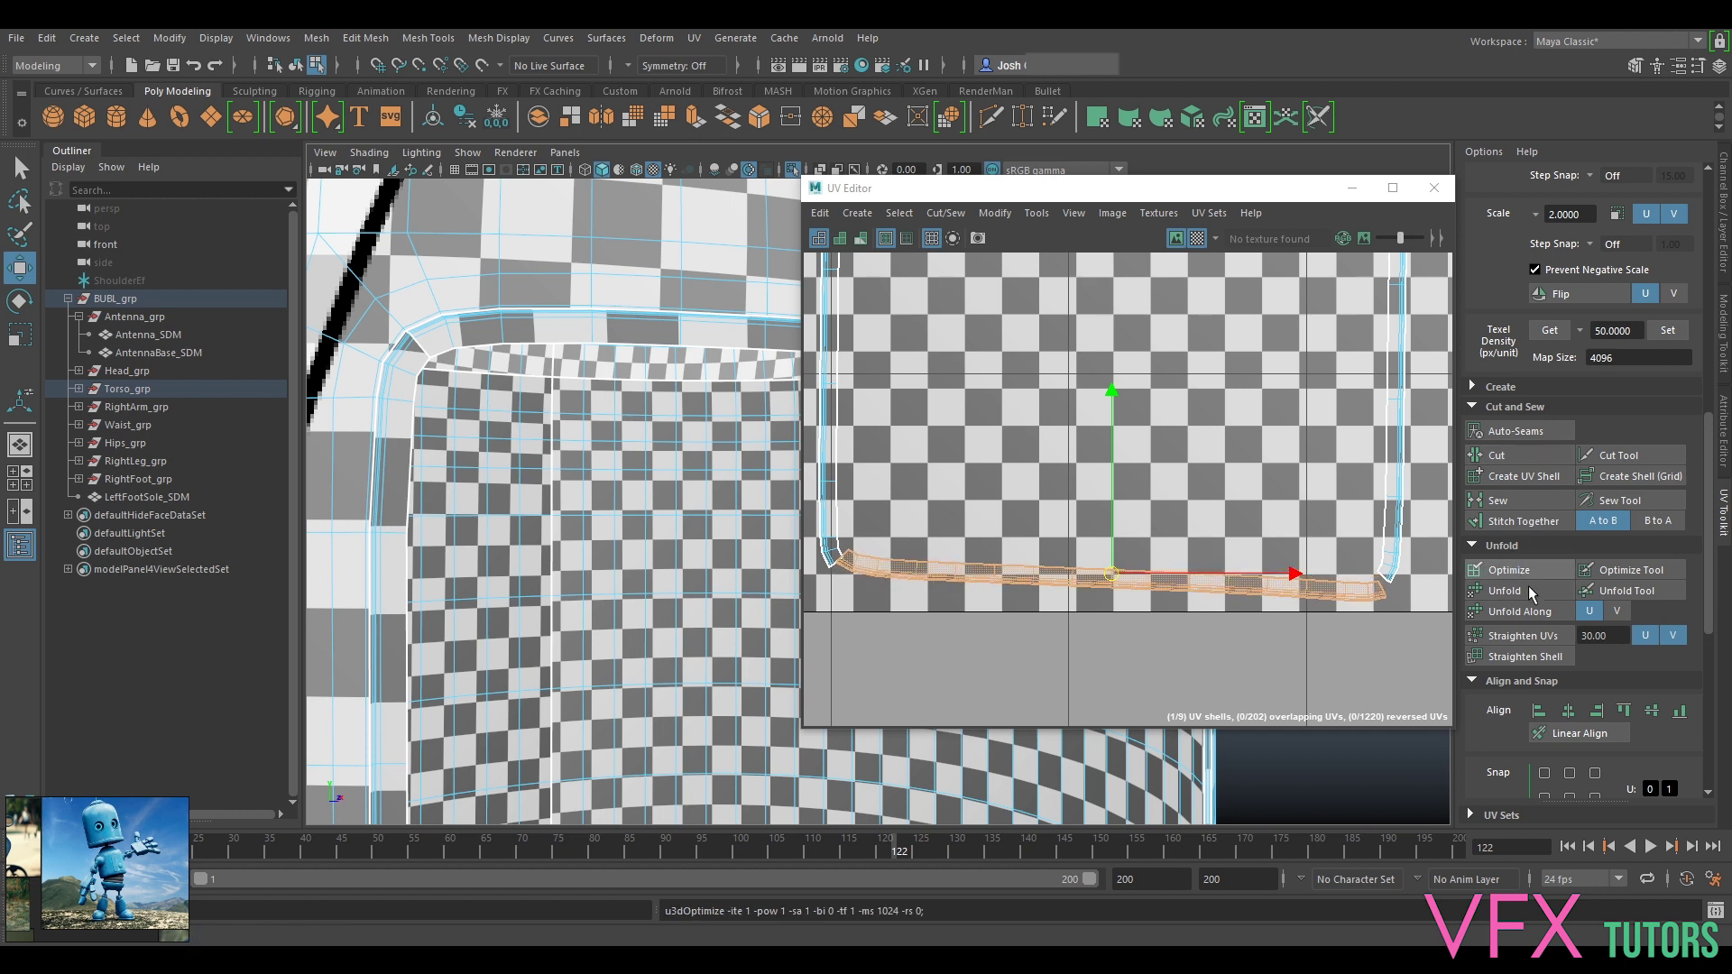
Step: Rotate the bottom rim strip roughly level and orient its shell
key("e")
left_click_drag(1260, 487, 1256, 471)
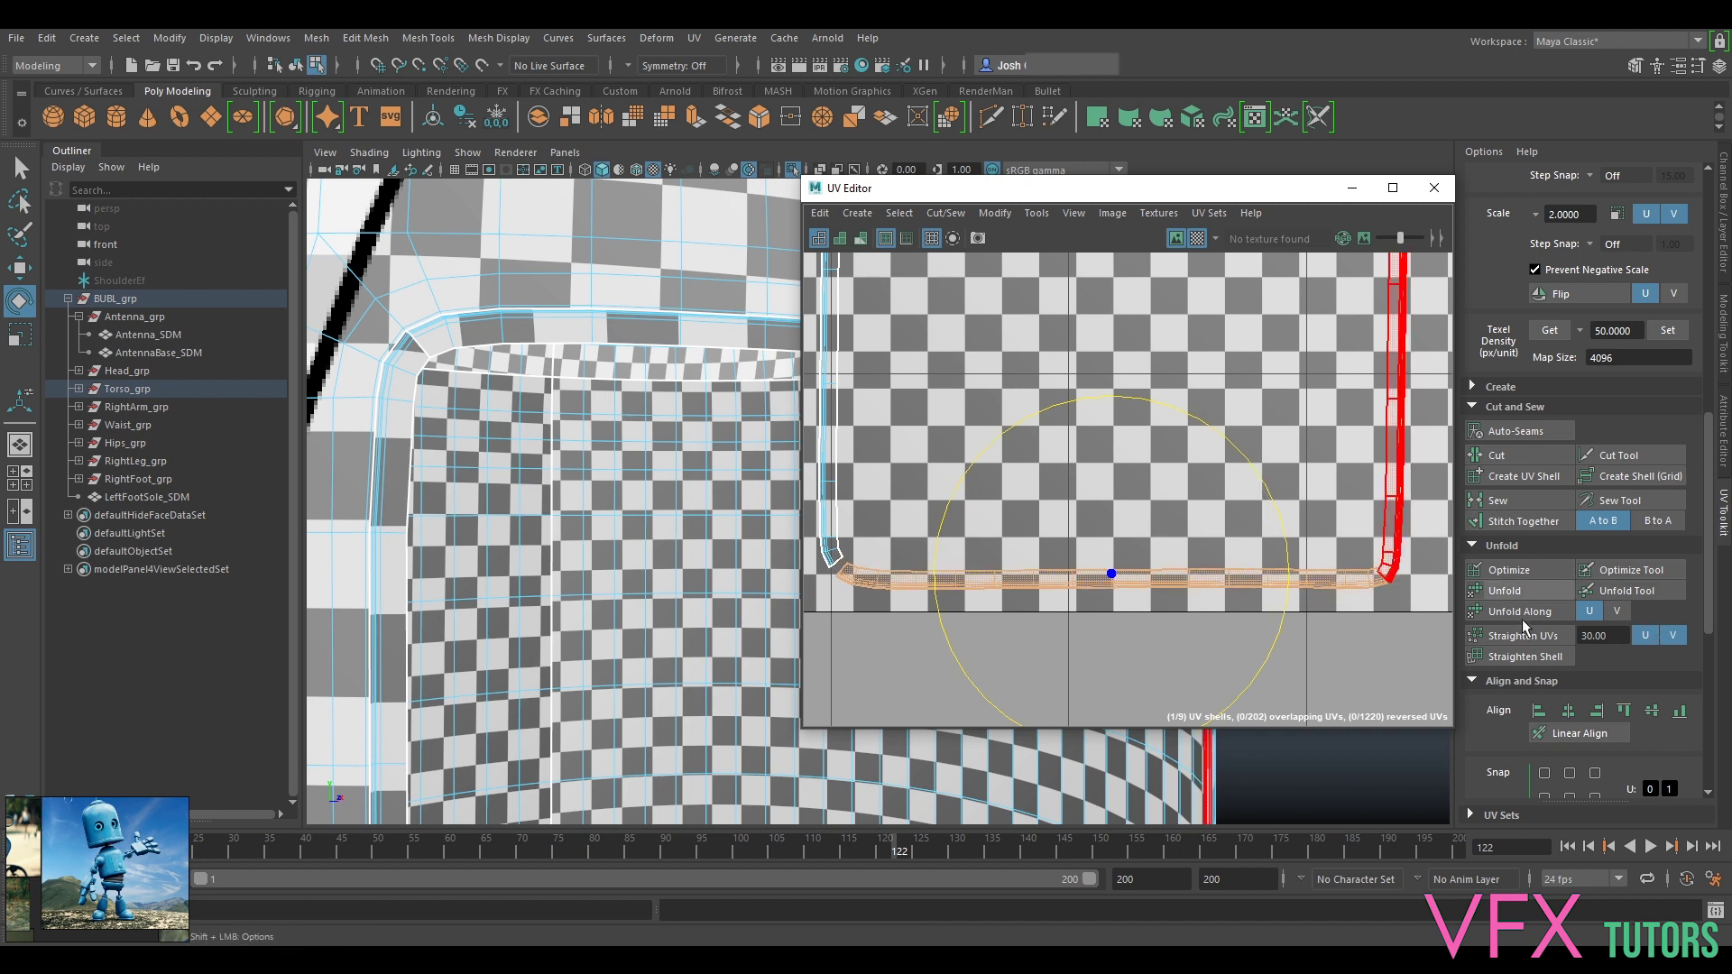
scroll(1501, 668, "down", 5)
left_click(1512, 691)
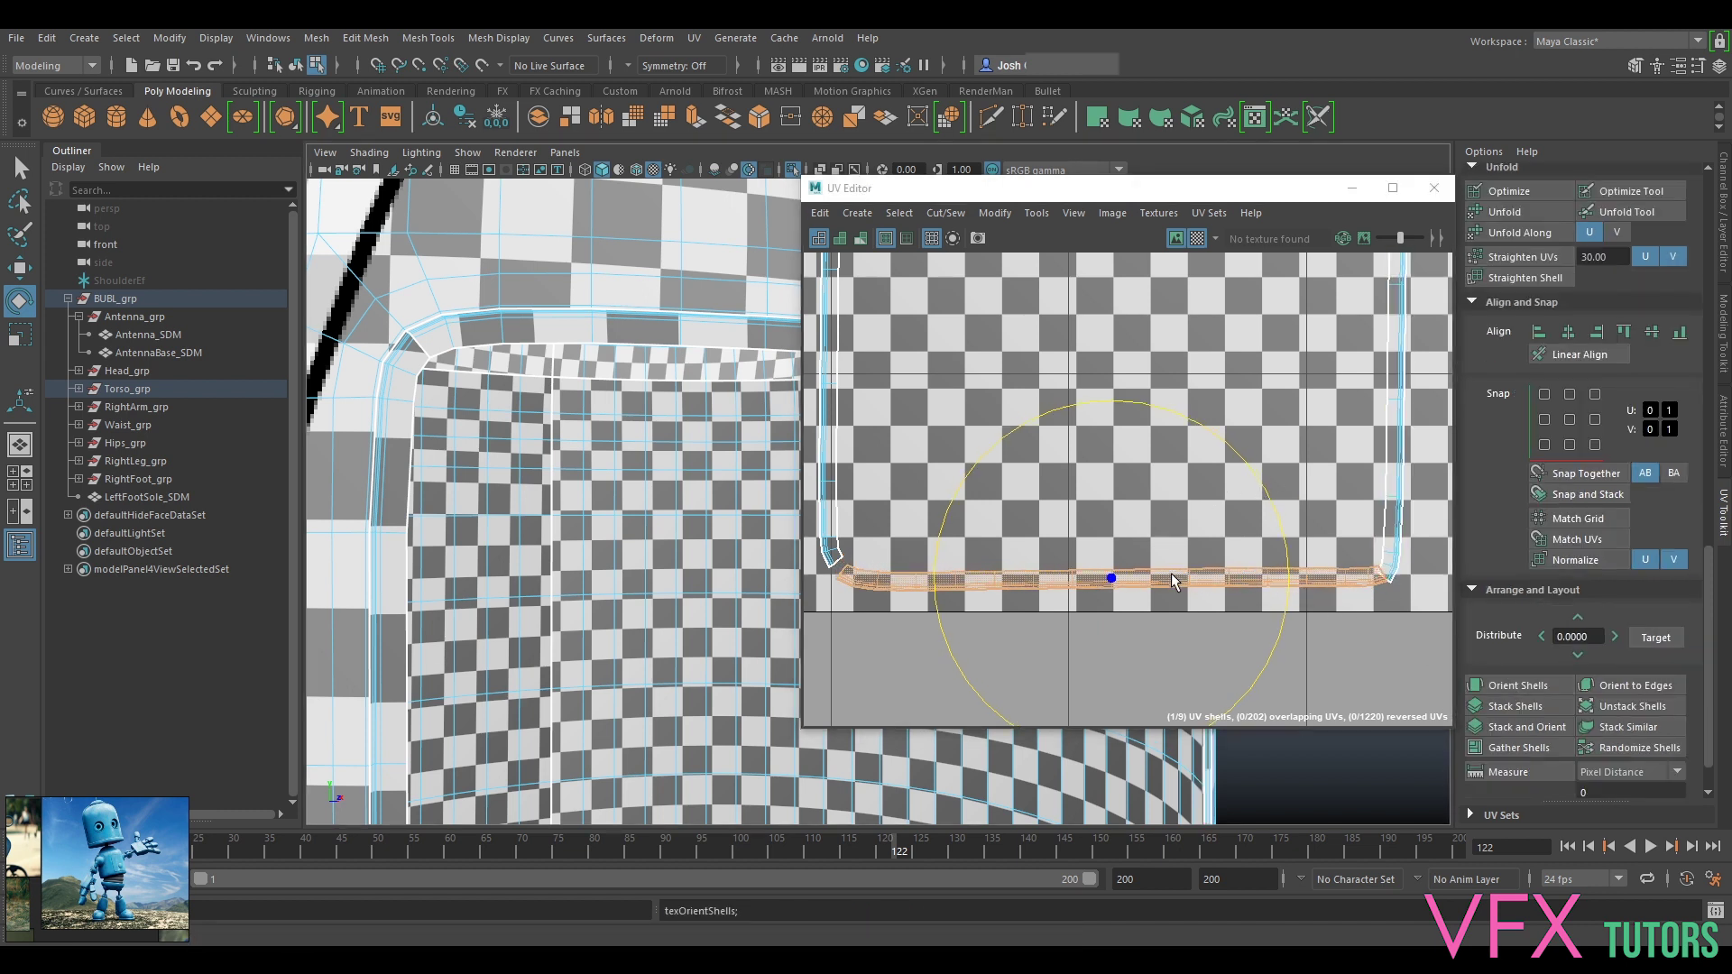
Step: Straighten the bottom rim strip's UVs at an angle of 30 again, optimize it and orient the shell
scroll(1528, 371, "up", 5)
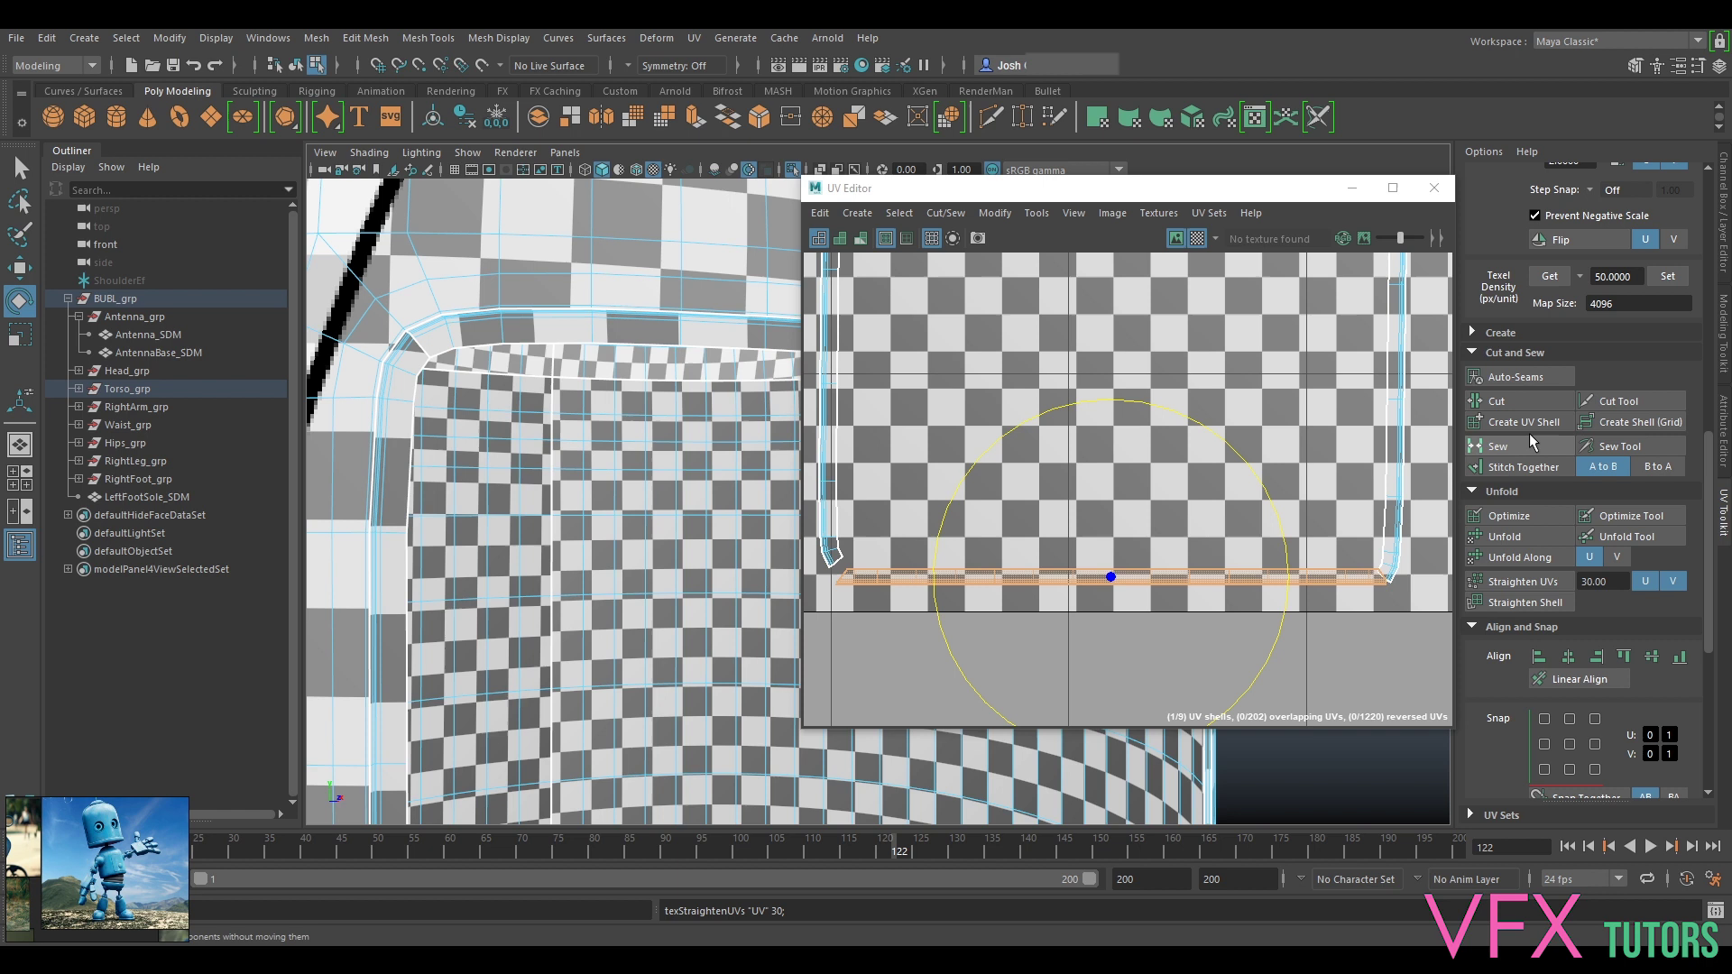
left_click(1504, 516)
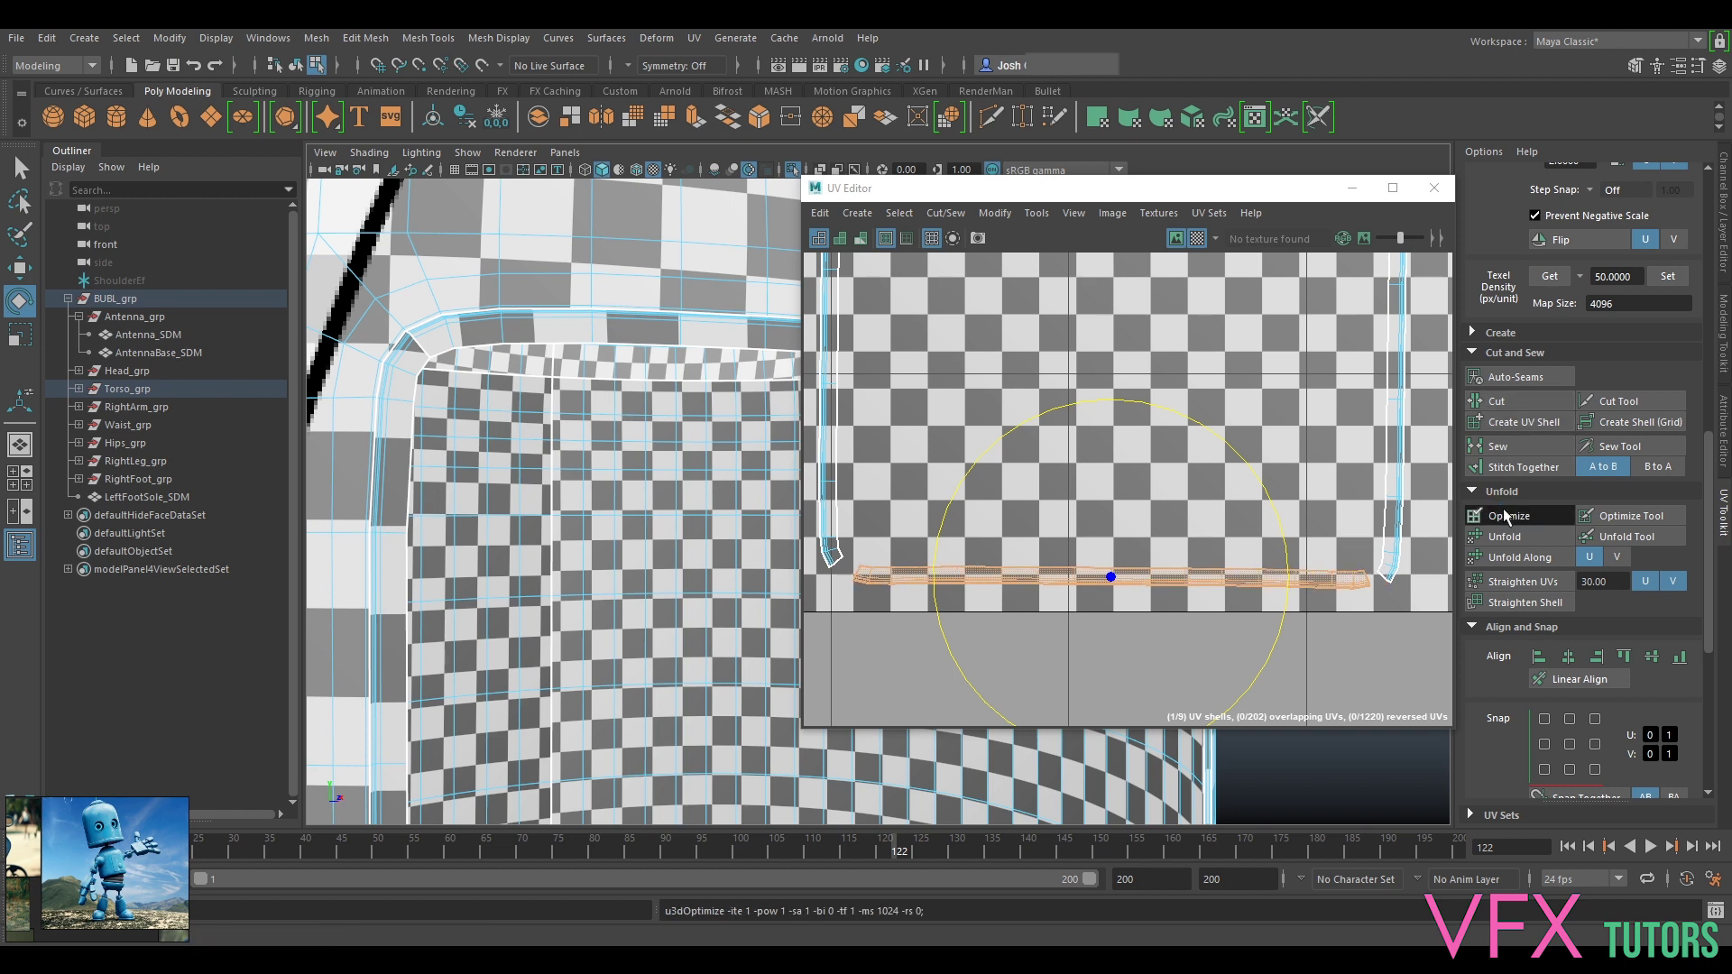
scroll(1498, 631, "down", 5)
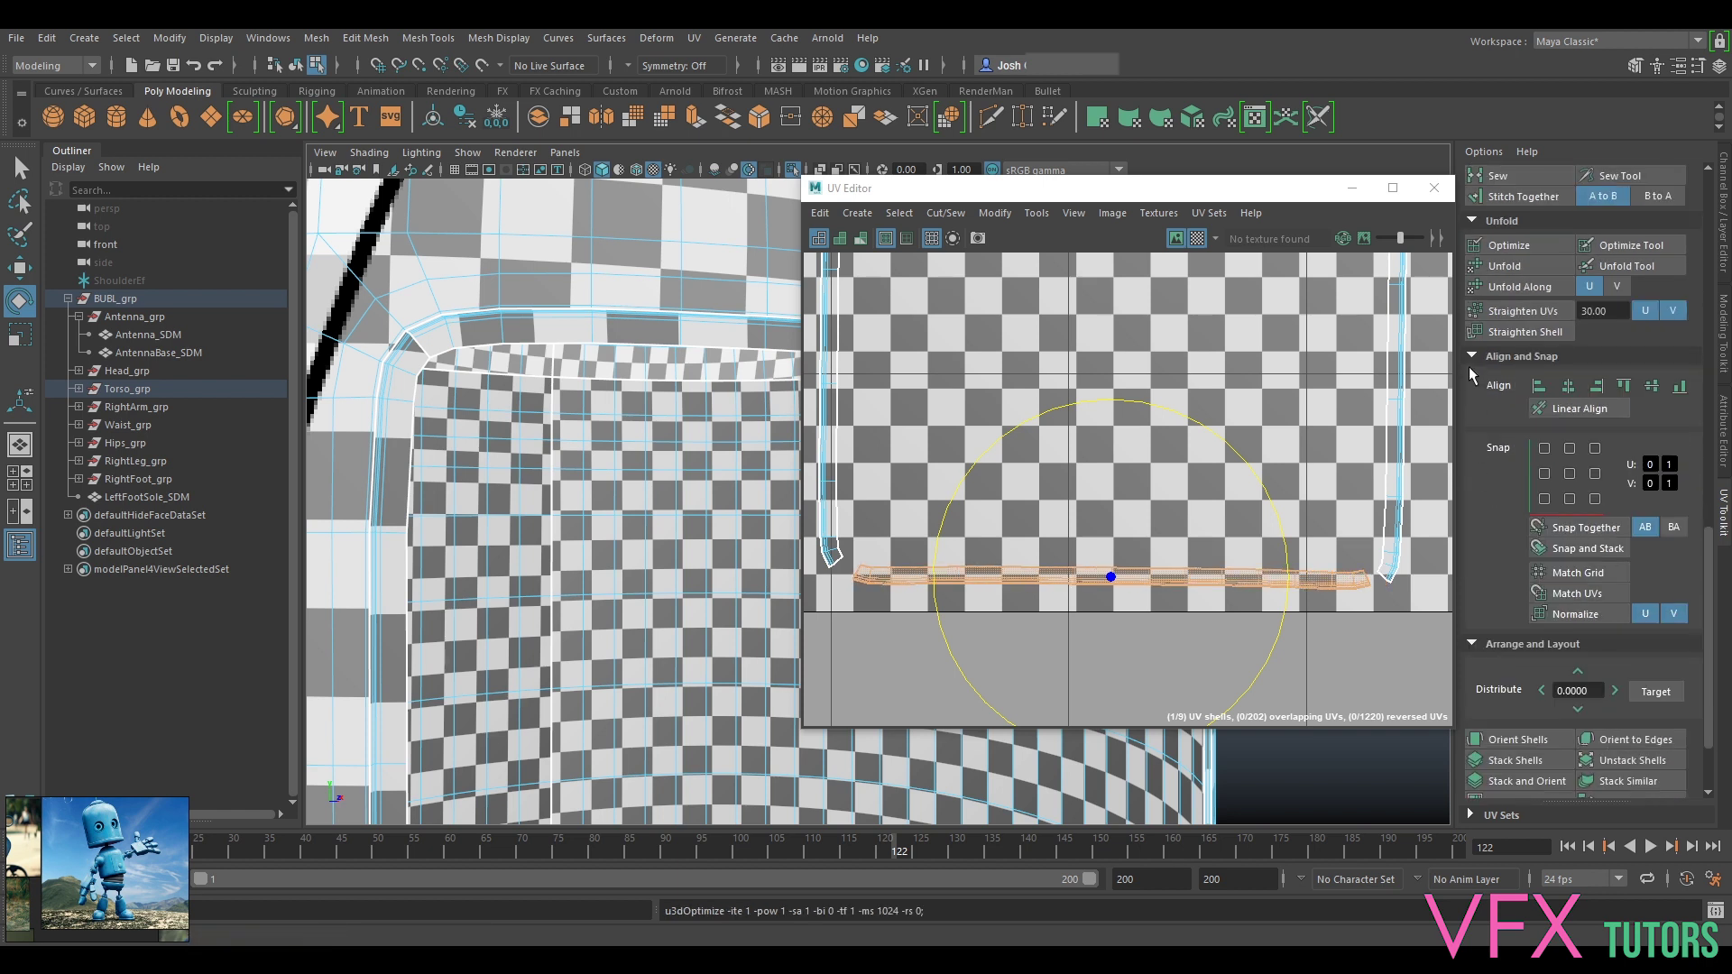
left_click(1472, 357)
left_click(1515, 635)
Step: Move the bottom rim strip up in the UV layout so it lies just below the top rim strip
scroll(1249, 531, "down", 4)
middle_click_drag(1214, 411, 1211, 586, "alt")
left_click_drag(1198, 685, 1195, 354)
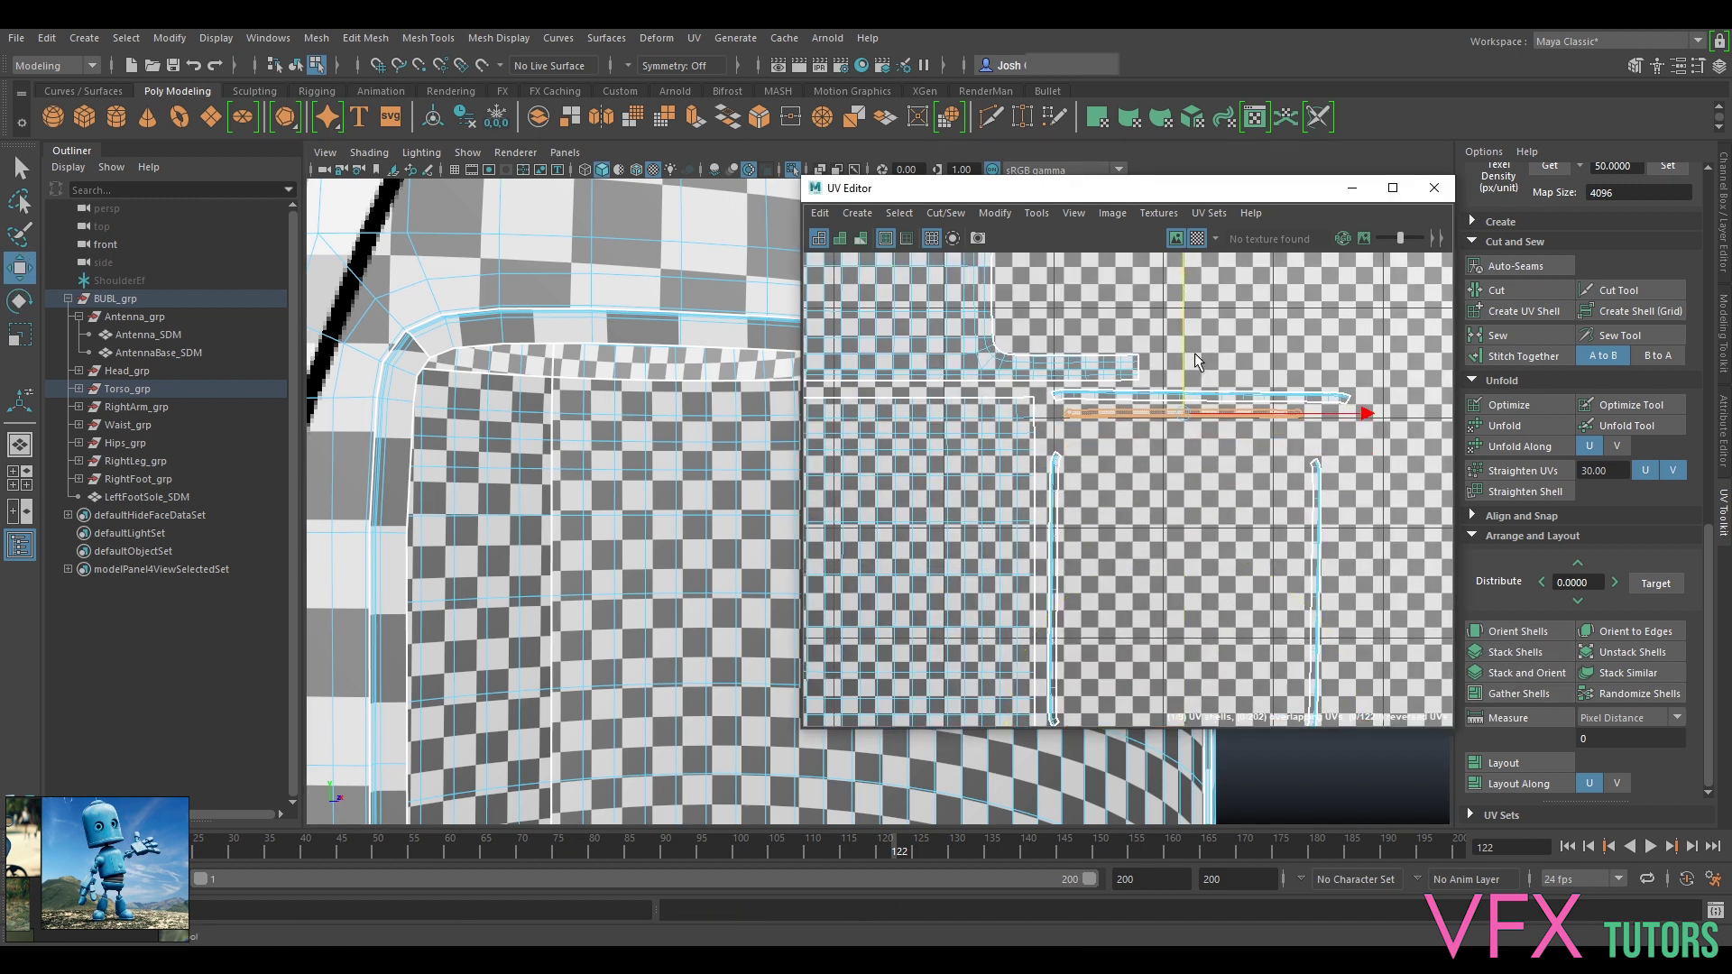
scroll(1194, 361, "up", 4)
scroll(1641, 311, "up", 1)
scroll(1650, 302, "up", 1)
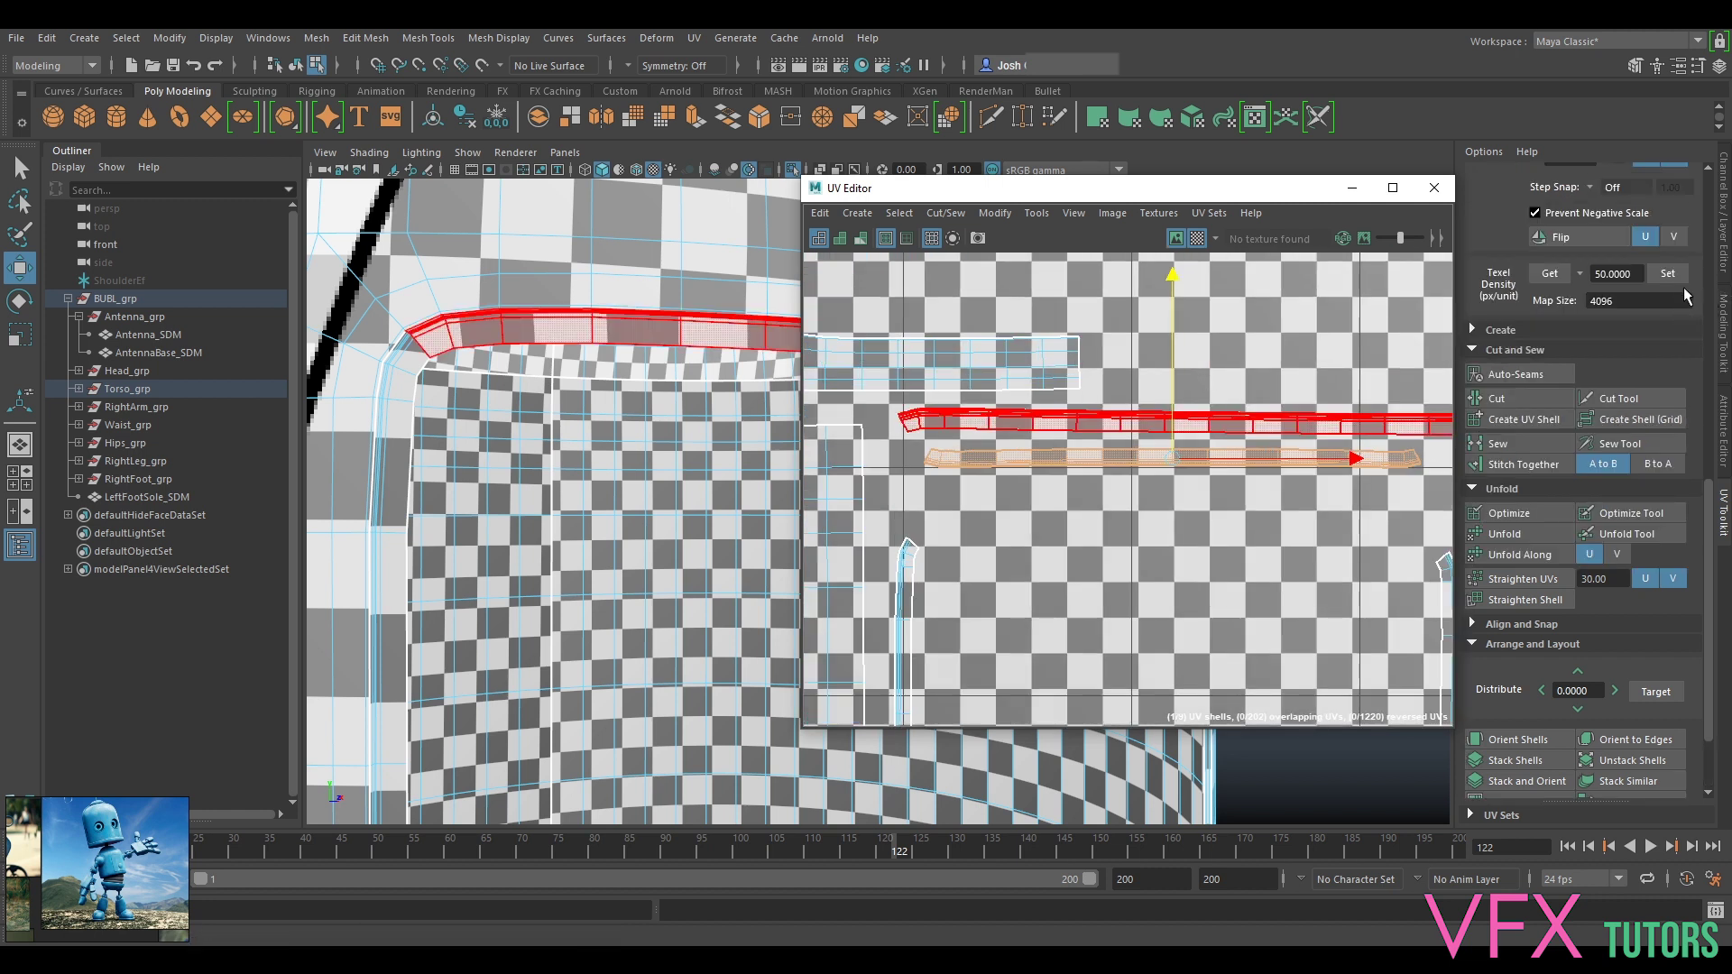
Step: Set the top and bottom rim strips' texel density to 50 px/unit at map size 4096, and stack the strips closely below the panel shell's edge
scroll(1276, 446, "down", 2)
left_click_drag(1295, 484, 1325, 427)
left_click(1667, 274)
scroll(1175, 404, "up", 2)
left_click(1221, 435)
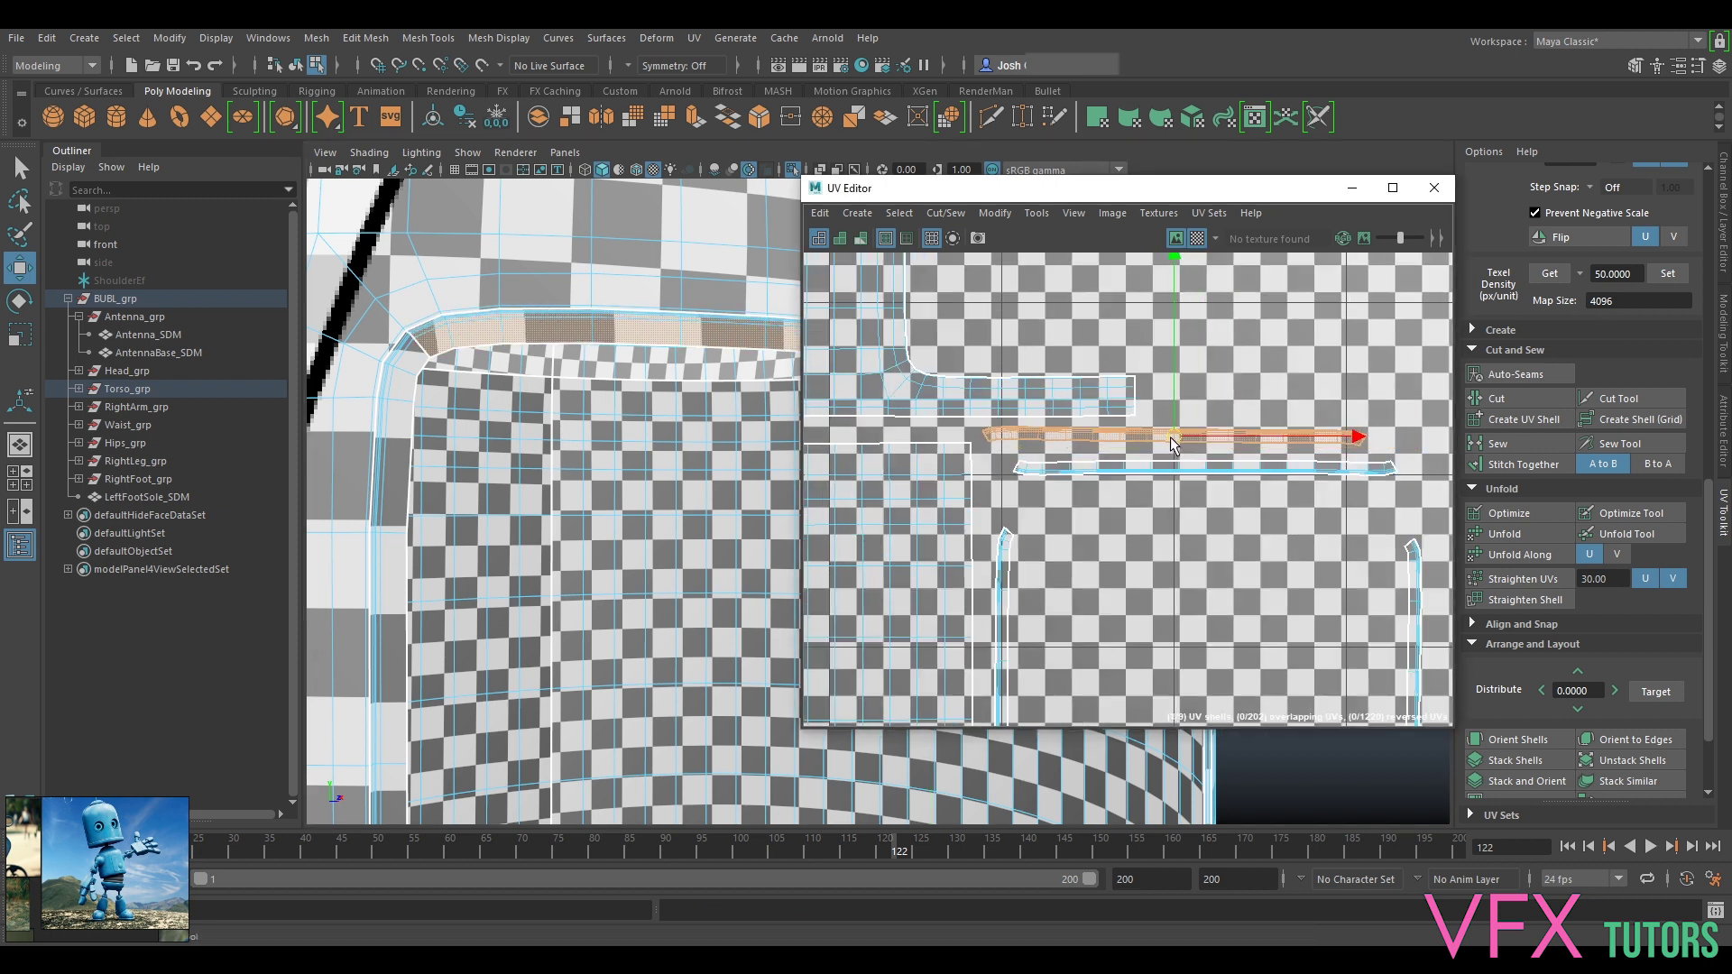
left_click(1203, 469)
left_click_drag(1201, 467, 1173, 457)
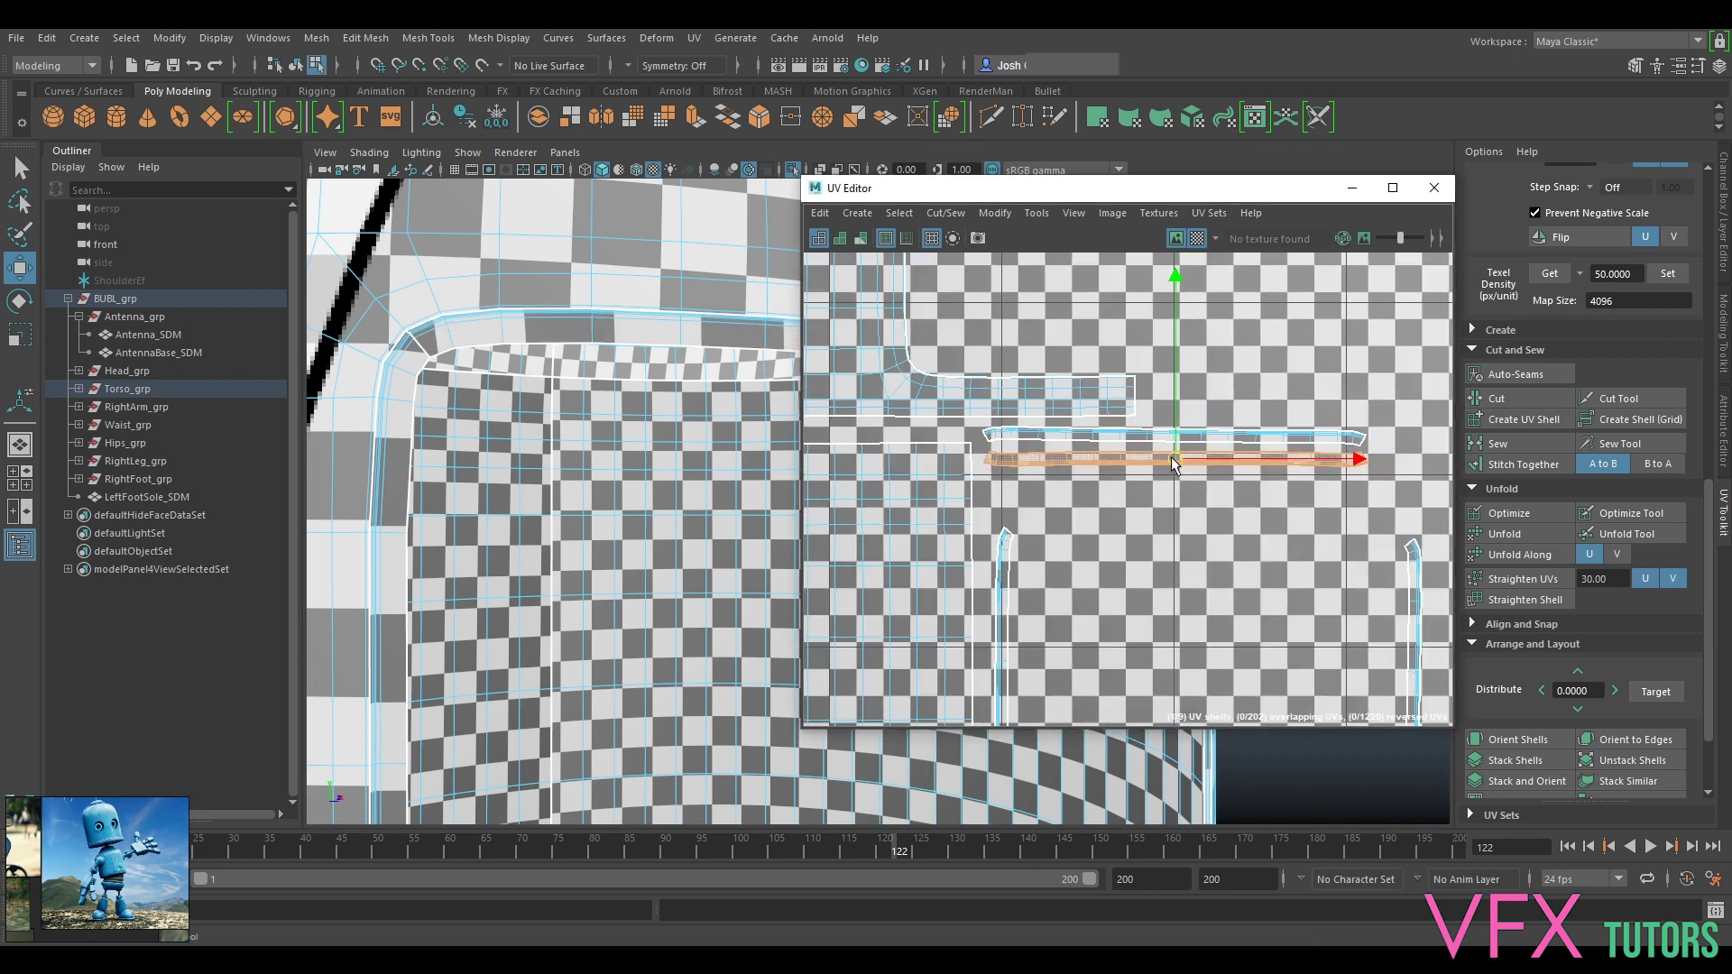
Step: Set the left rim strip's texel density to 50 px/unit and place both vertical side strips next to the lower panel shell
left_click(1006, 604)
scroll(1074, 616, "down", 3)
scroll(1075, 616, "down", 2)
left_click(1652, 274)
left_click_drag(1087, 495, 1078, 471)
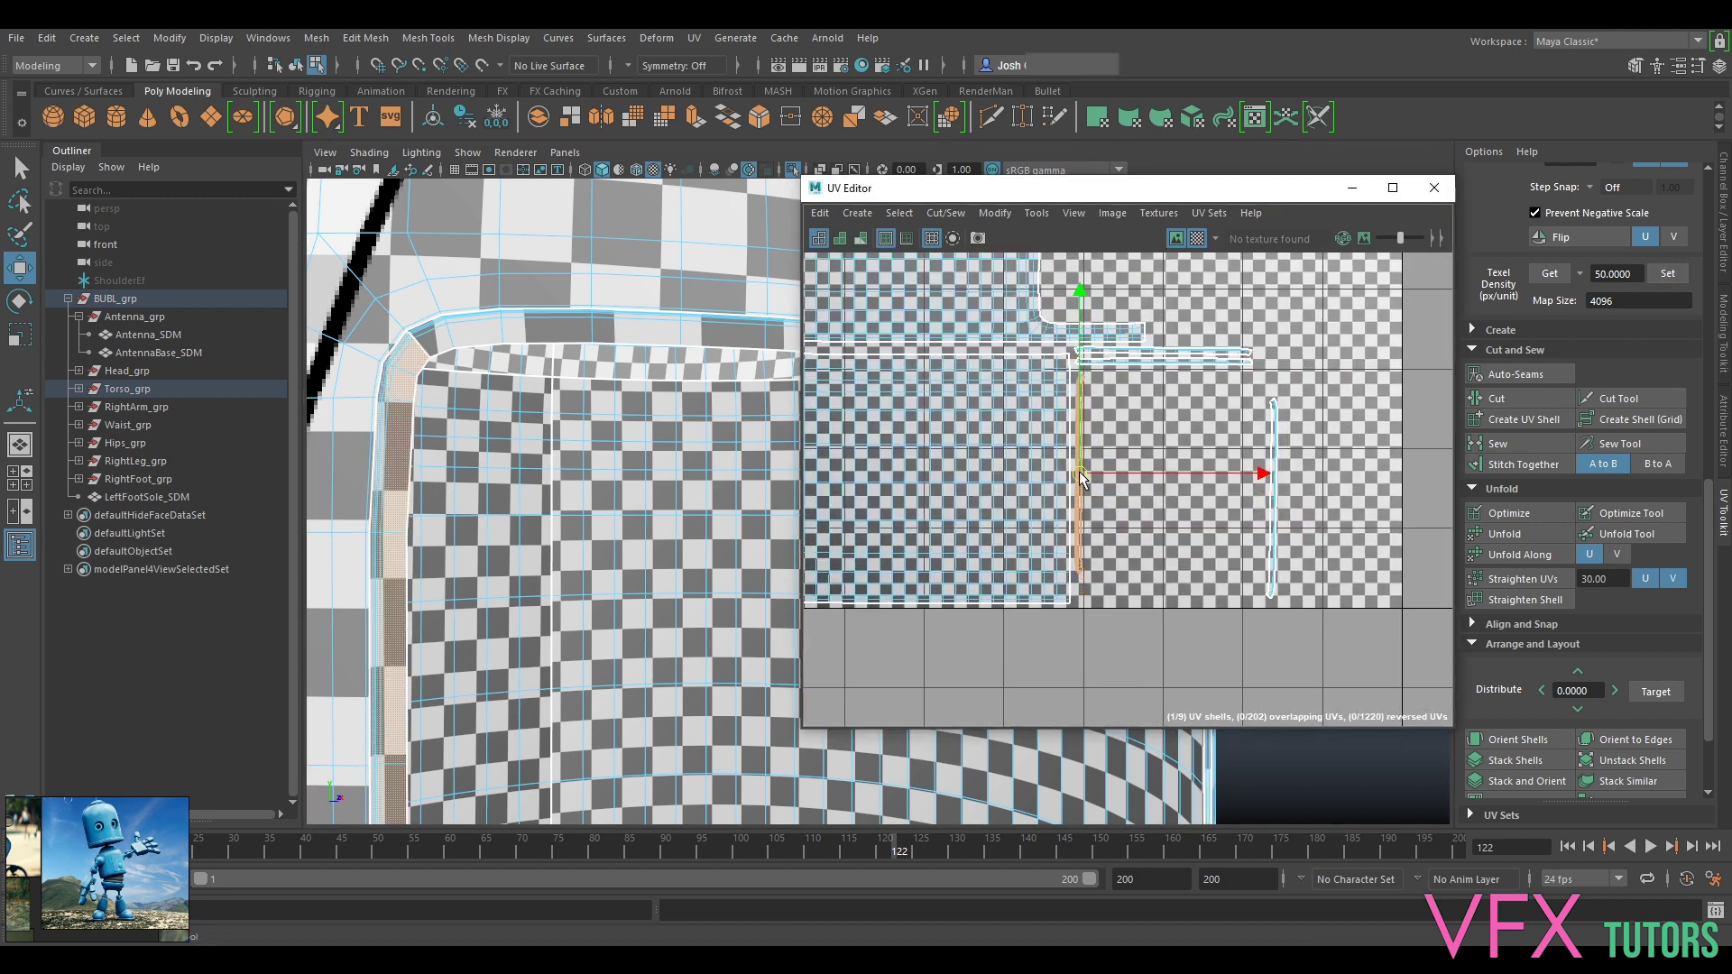
left_click(1279, 519)
left_click_drag(1276, 499, 1099, 478)
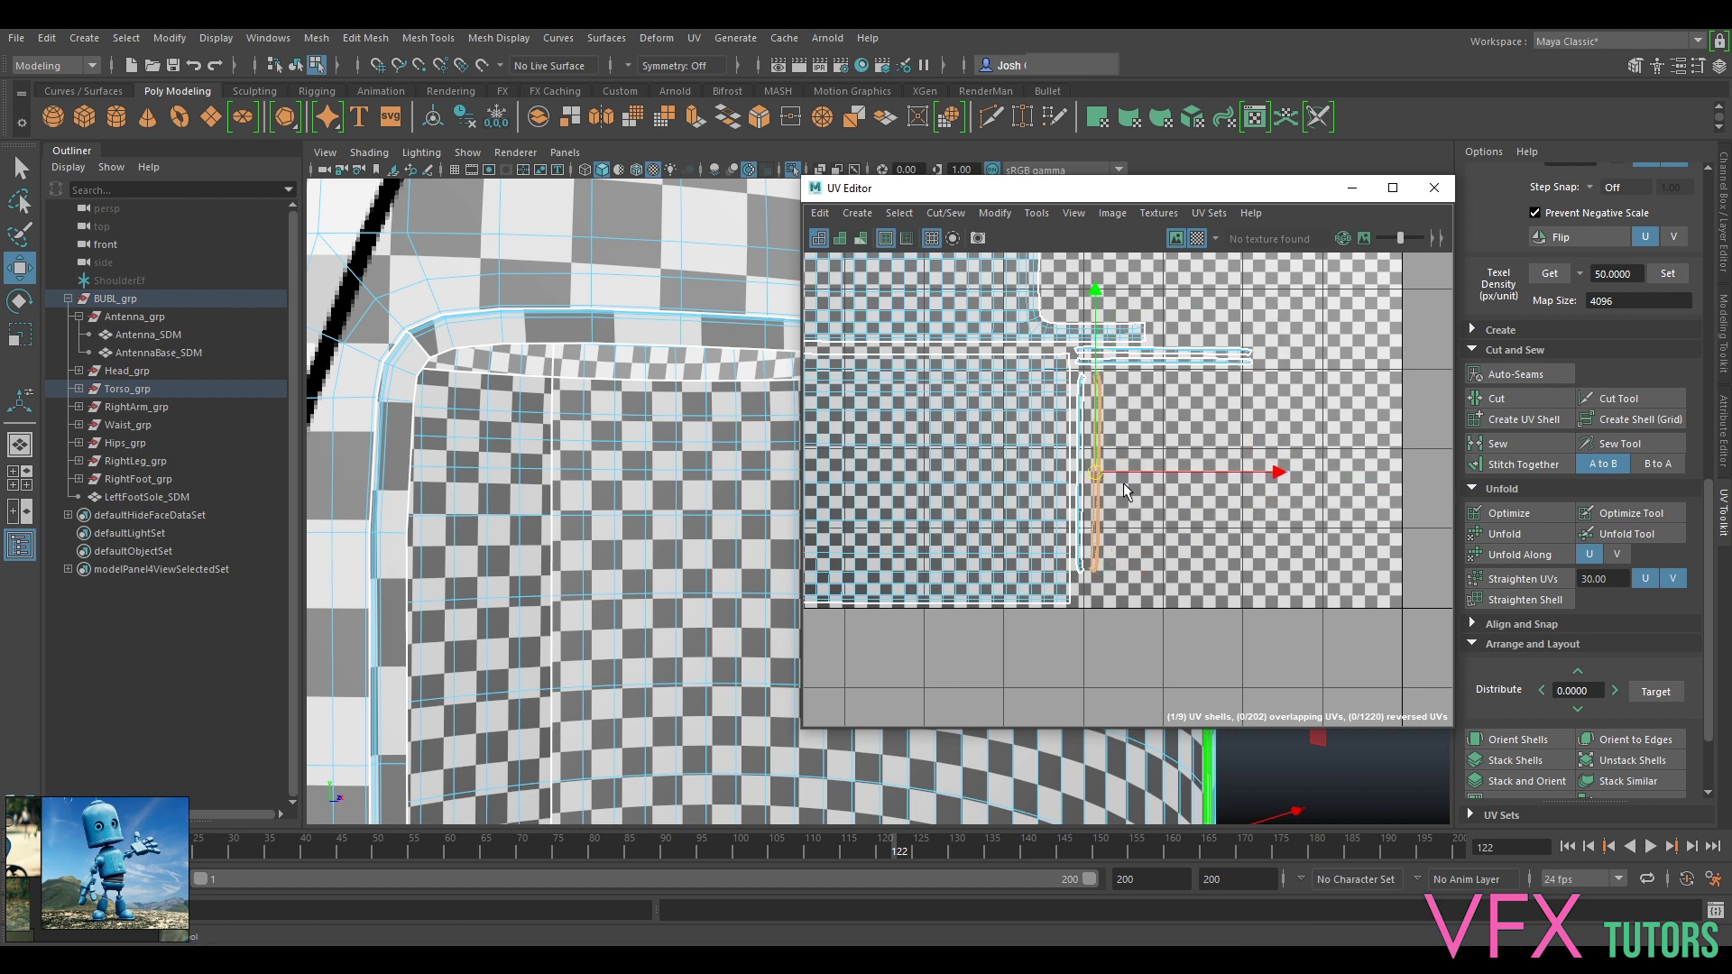
Step: Select the torso's upper dome shell in the UV layout and unfold it
scroll(708, 481, "down", 5)
left_click_drag(732, 485, 603, 499, "alt")
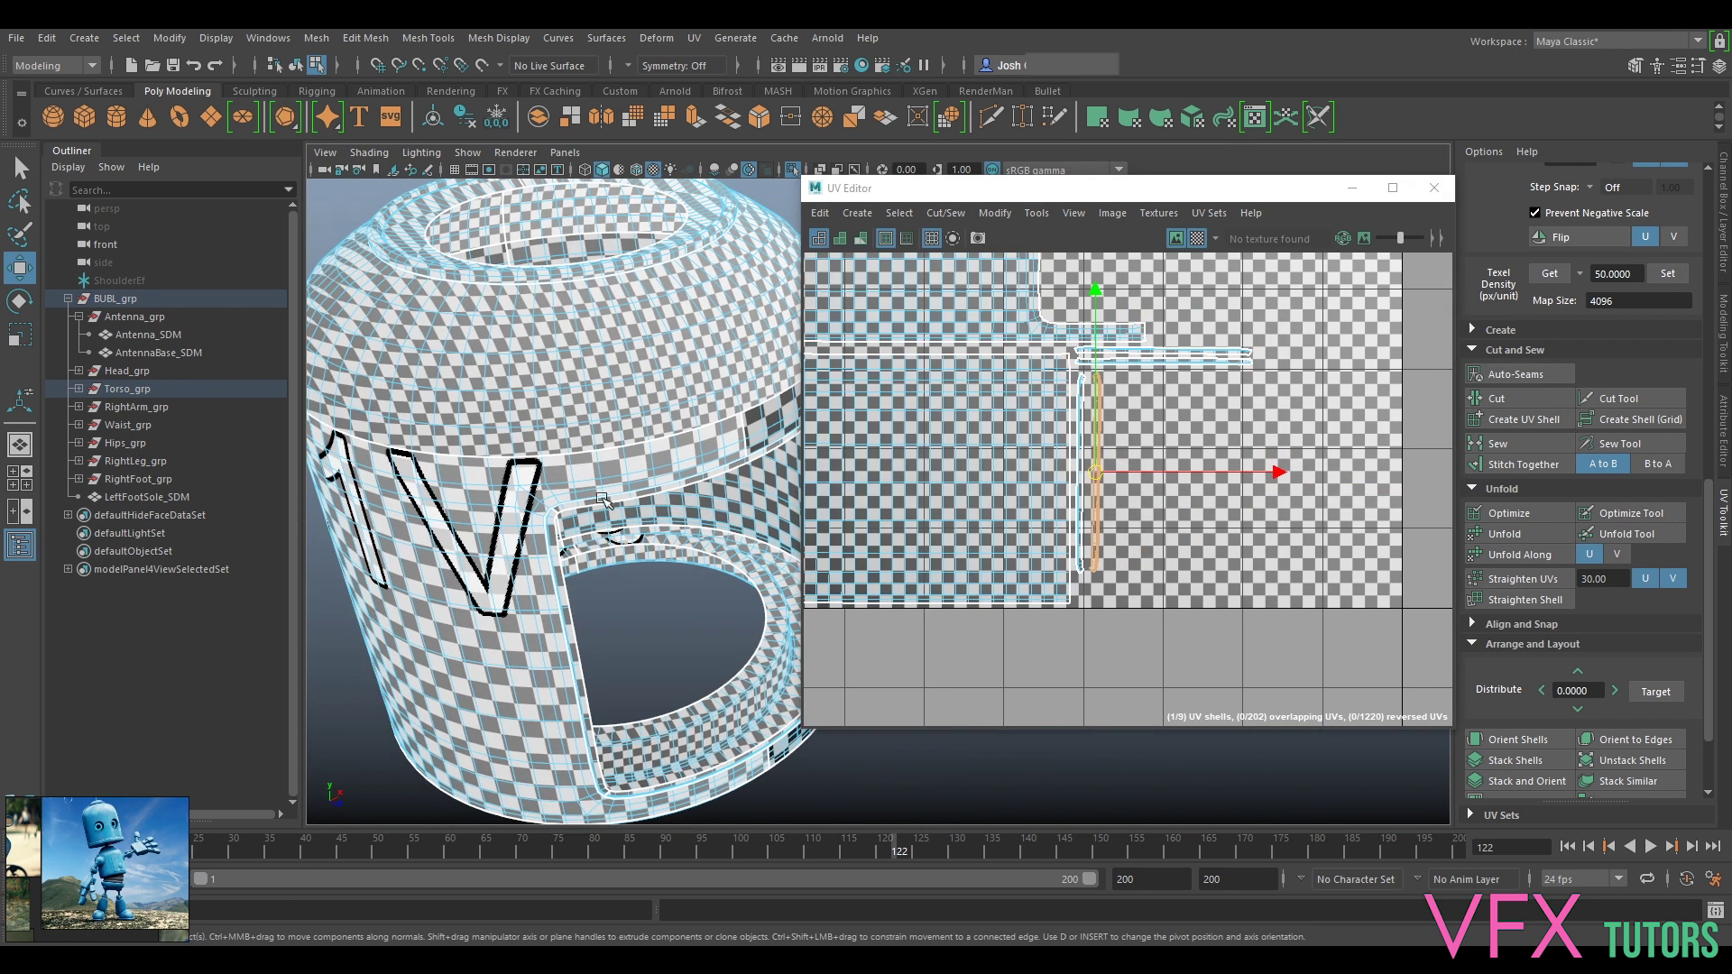
left_click_drag(610, 336, 669, 291, "alt")
middle_click_drag(1066, 260, 1232, 548, "alt")
scroll(1218, 389, "down", 8)
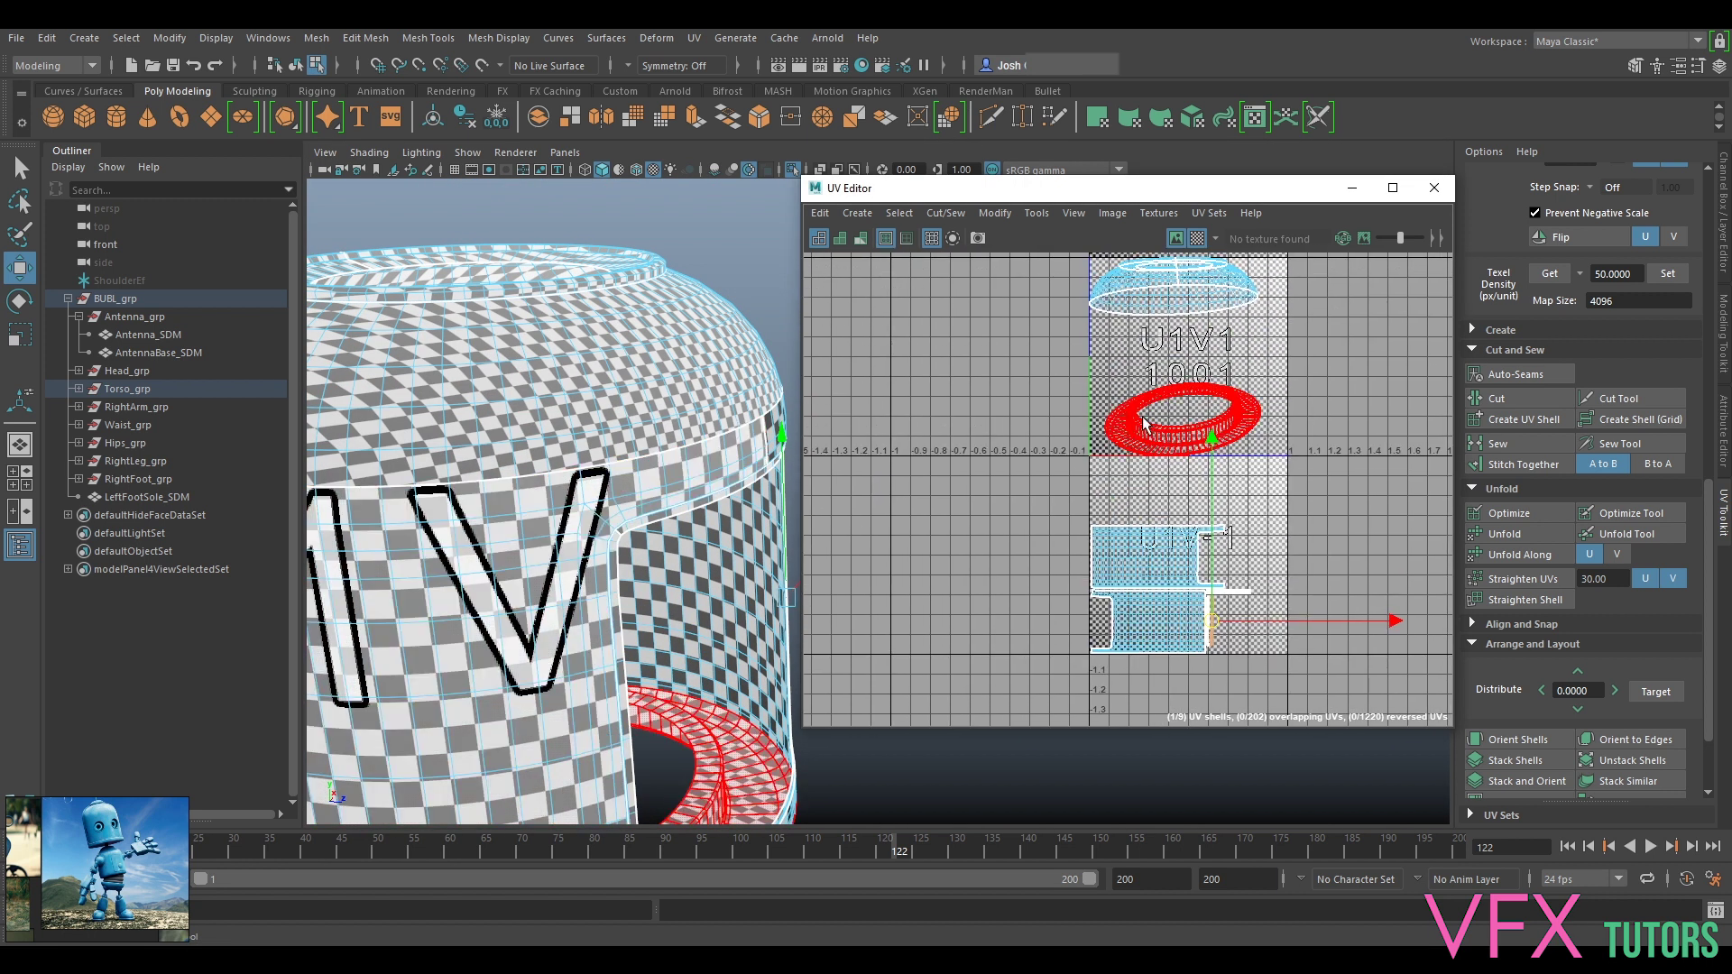
left_click(1170, 307)
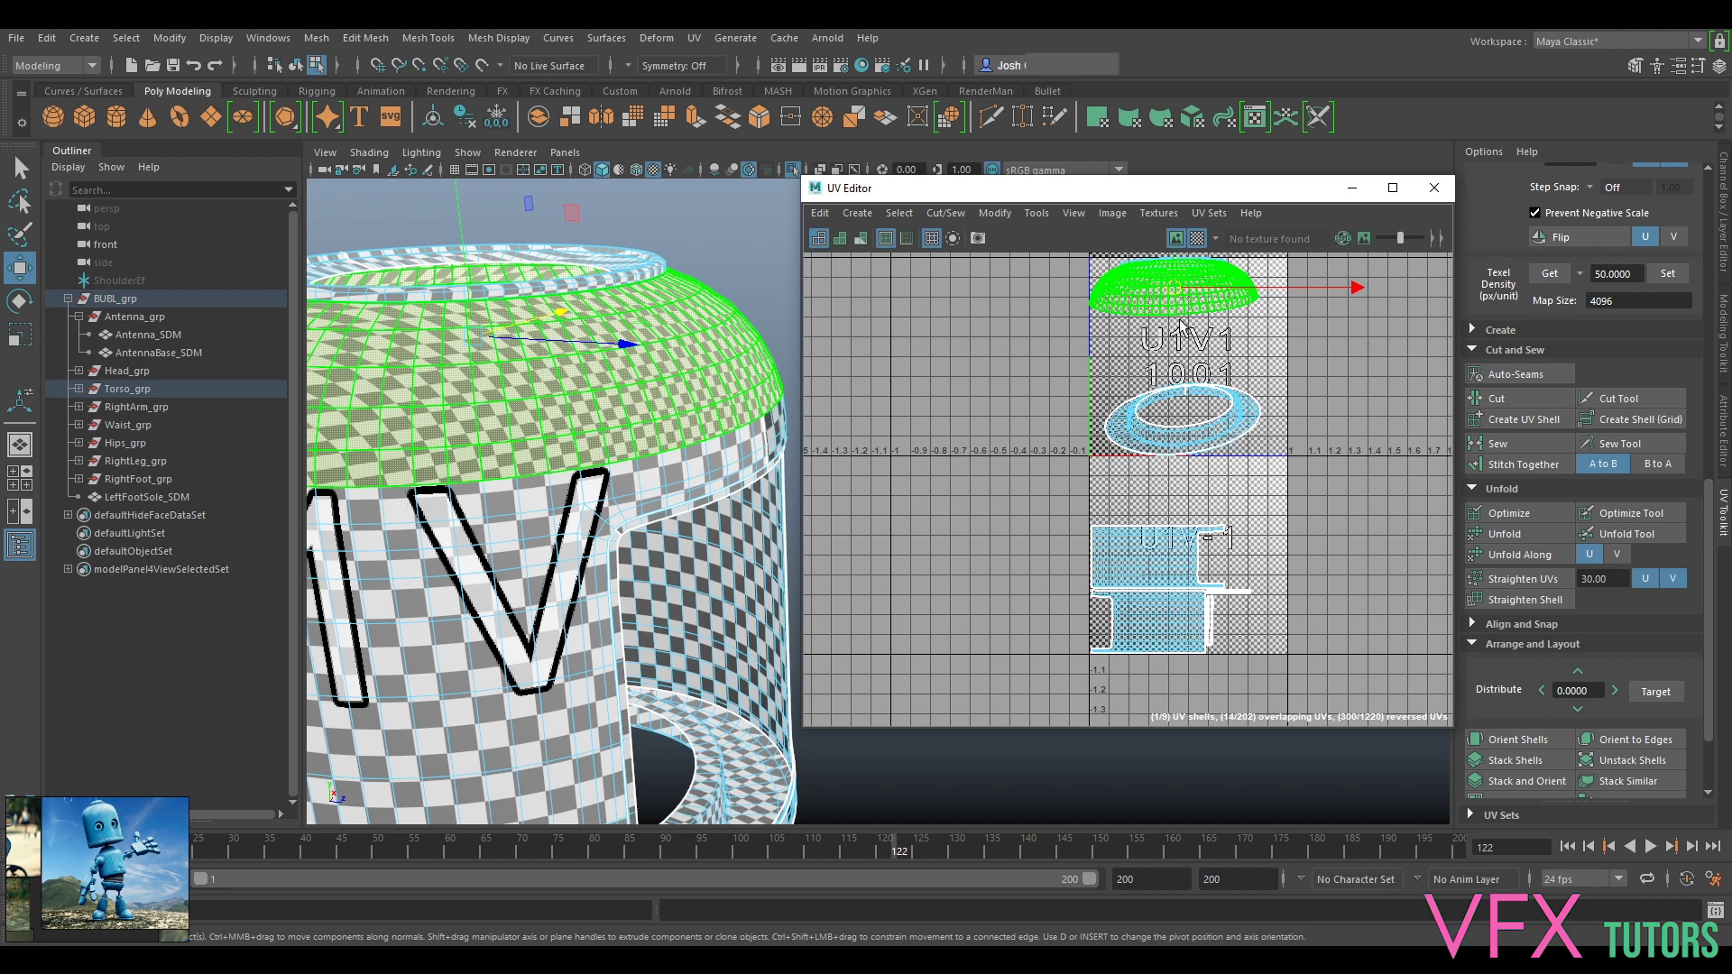
key("ctrl+u")
Step: Move the unfolded dome shell down between the other torso shells and set its texel density to 50 px/unit
scroll(1184, 322, "down", 4)
middle_click_drag(1184, 321, 1202, 375, "alt")
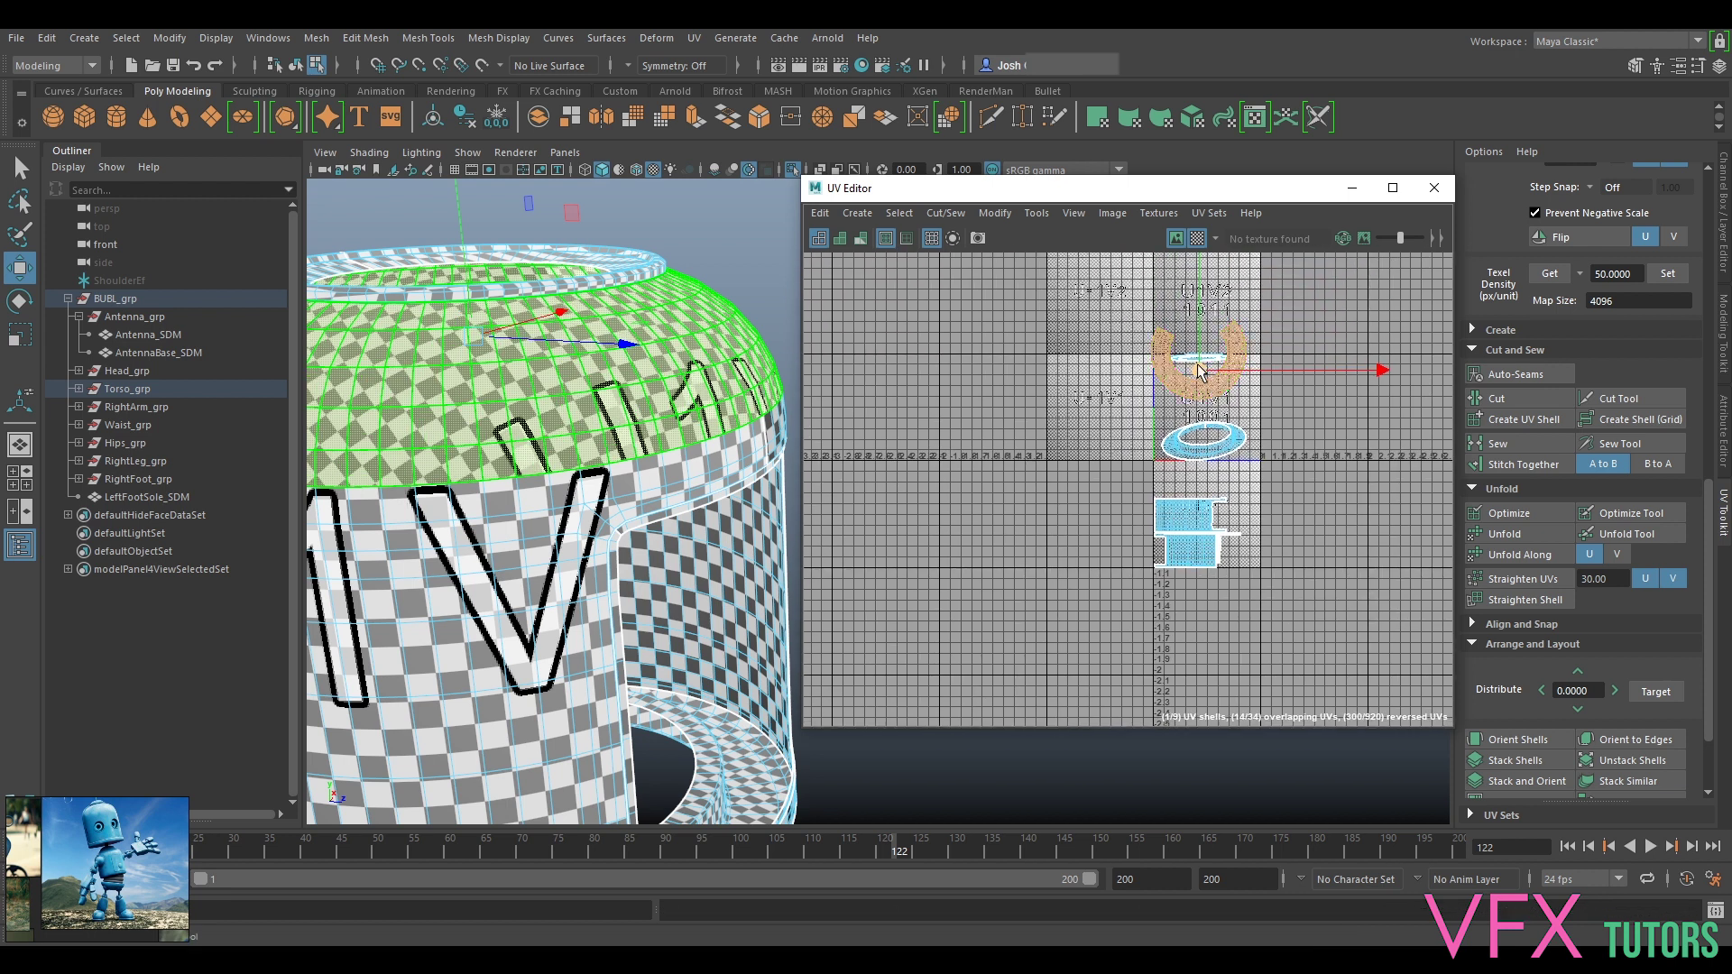
left_click_drag(1200, 368, 1211, 458)
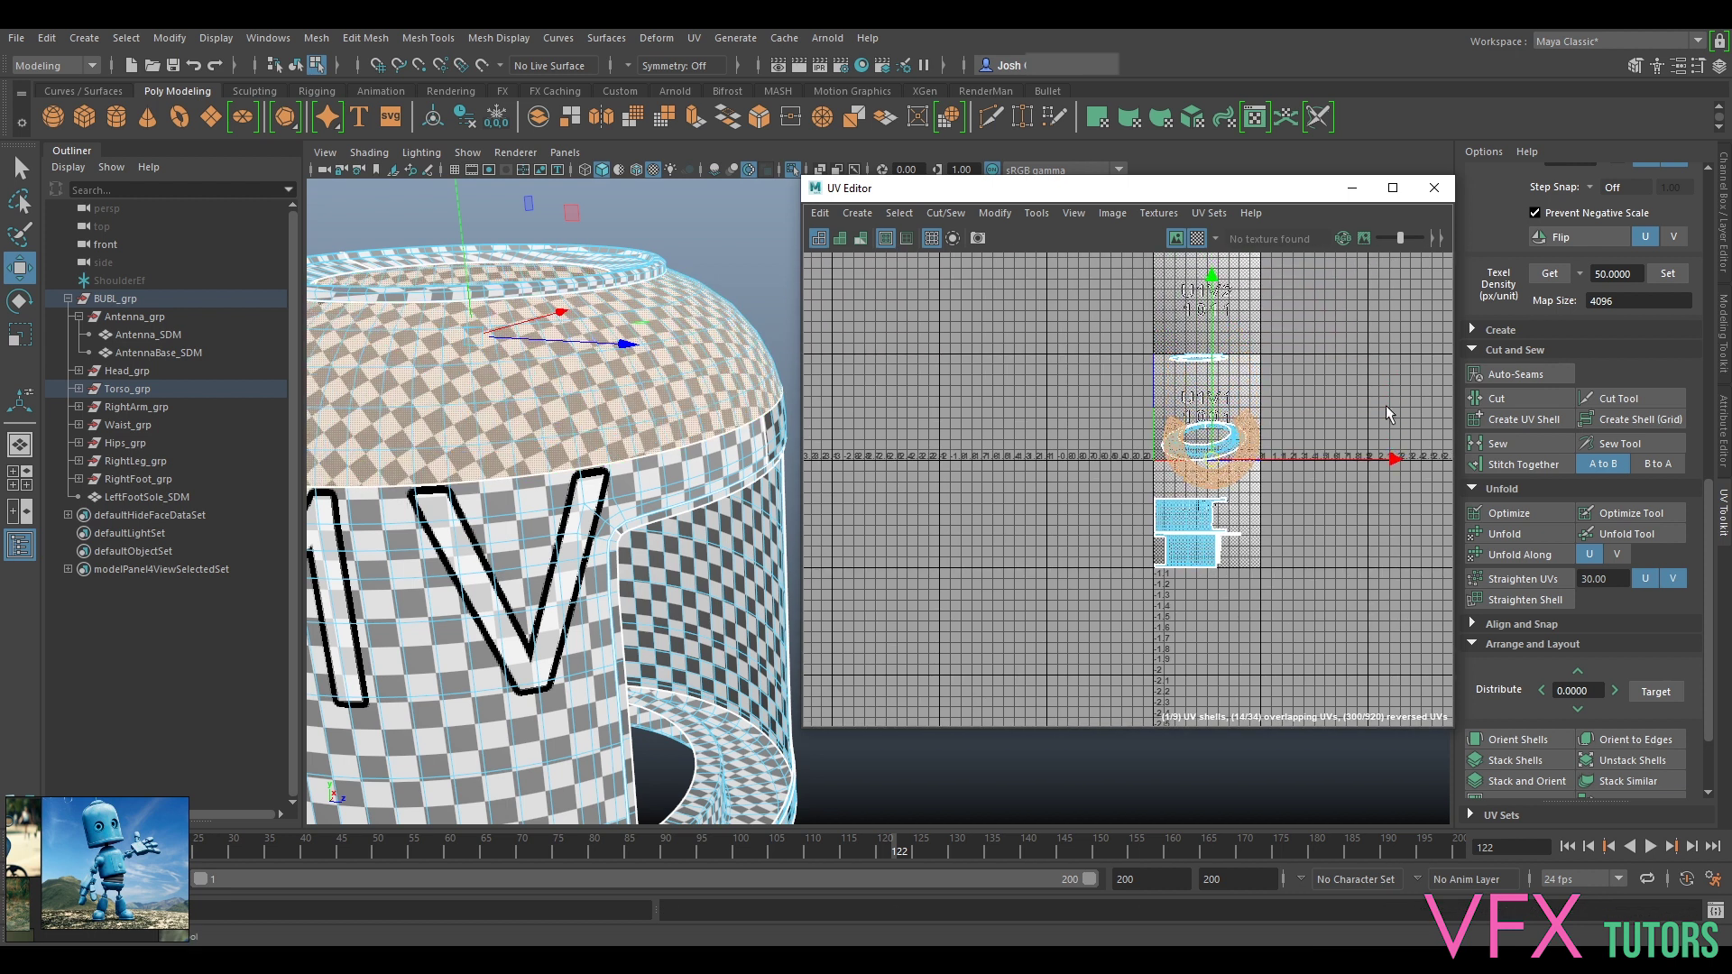
left_click(1667, 280)
scroll(1282, 467, "up", 5)
left_click_drag(1105, 418, 1098, 453)
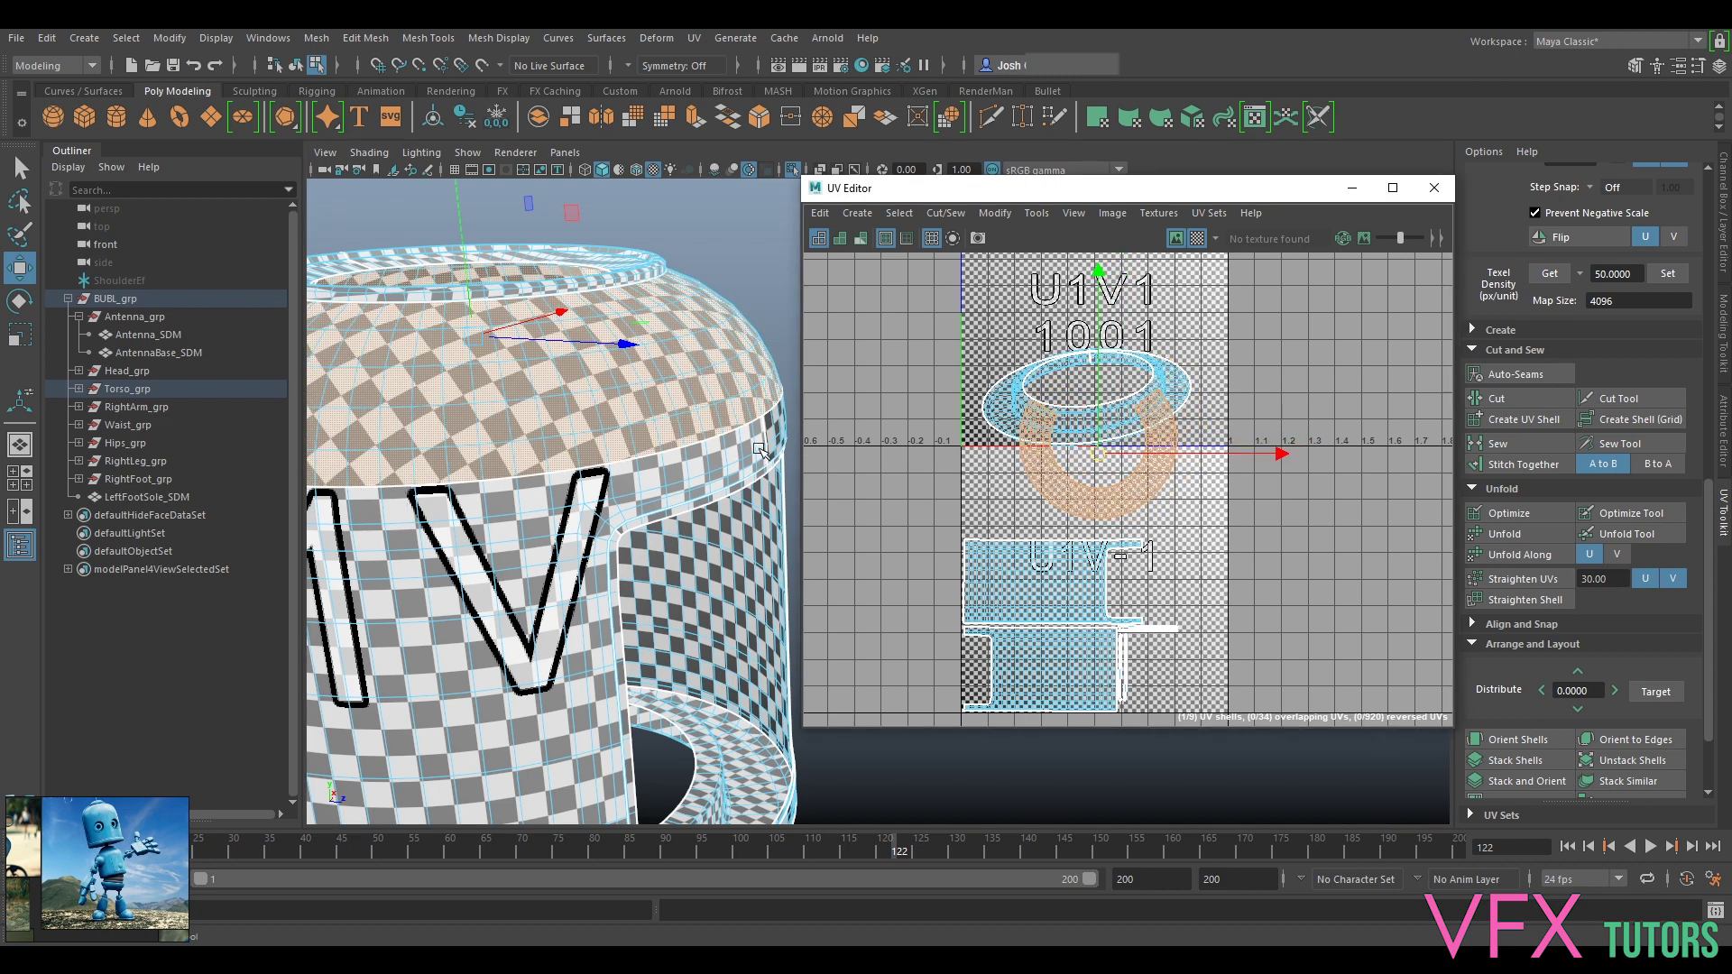
Step: Examine the dome and the band below it around the torso to choose where to split the dome shell
scroll(617, 440, "down", 5)
left_click_drag(617, 440, 726, 451, "alt")
scroll(552, 505, "up", 3)
middle_click_drag(727, 450, 733, 427, "alt")
left_click_drag(732, 428, 781, 453, "alt")
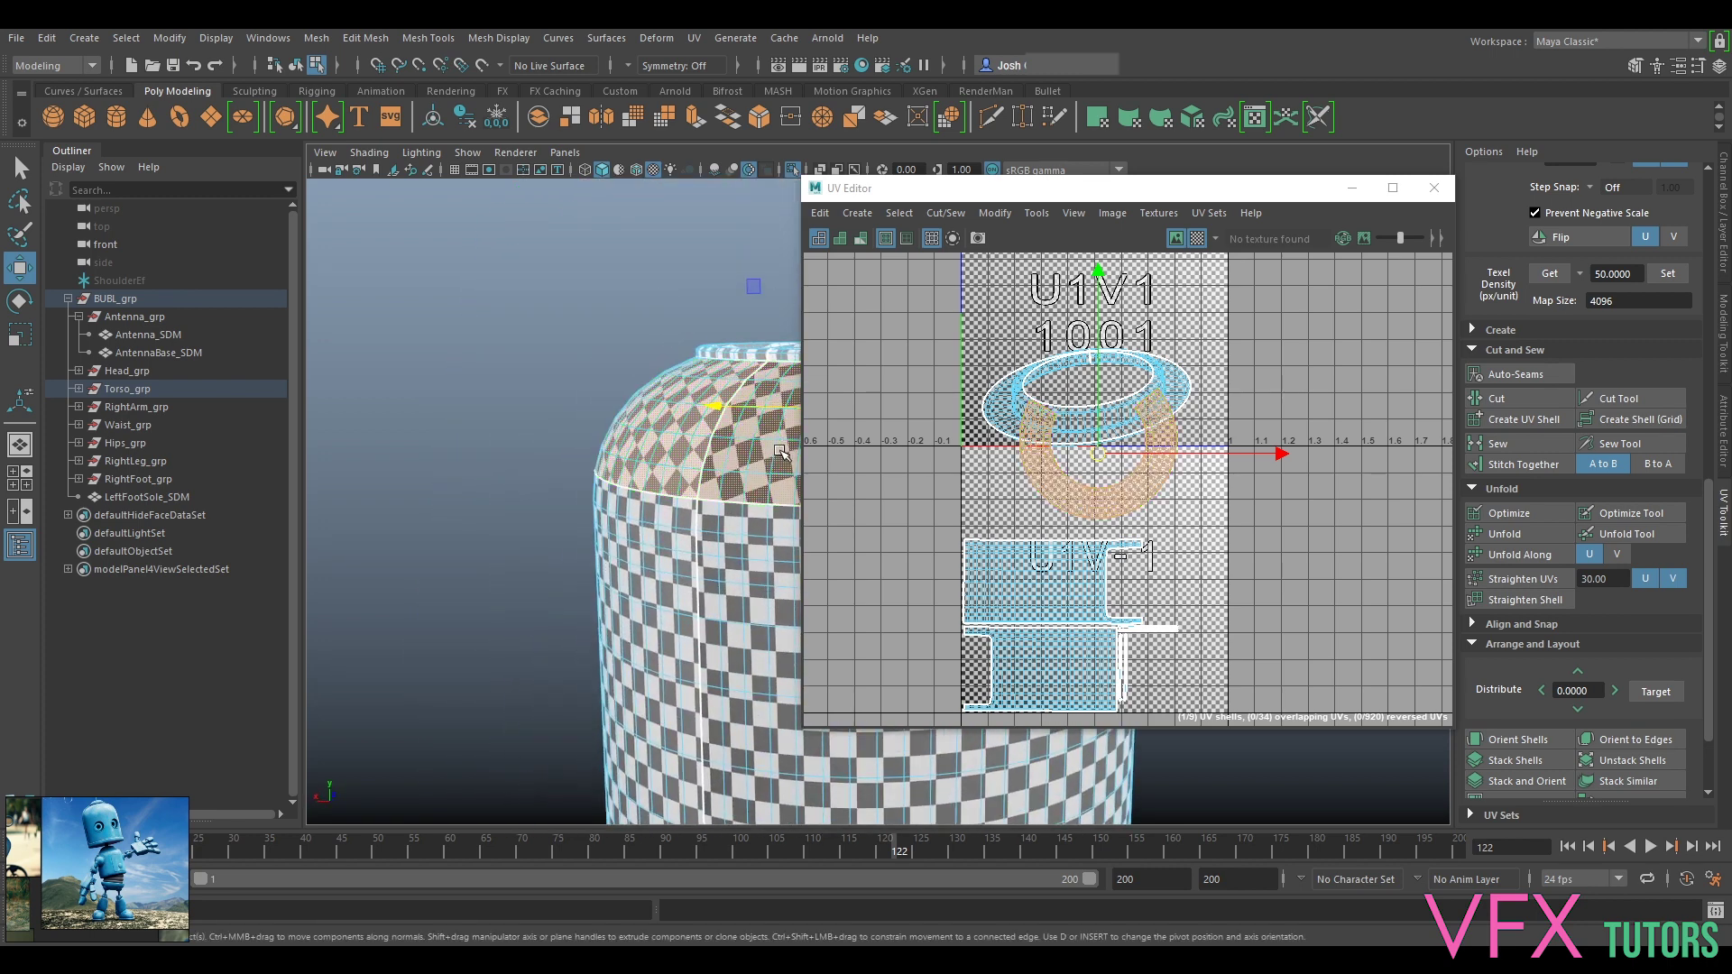
left_click(693, 485)
left_click_drag(693, 485, 361, 470, "alt")
middle_click_drag(663, 438, 663, 503, "alt")
scroll(555, 478, "up", 4)
scroll(540, 478, "up", 3)
Step: Cut the dome shell's UVs along the vertical edge line that meets the seam in the band below
right_click_drag(604, 463, 591, 420)
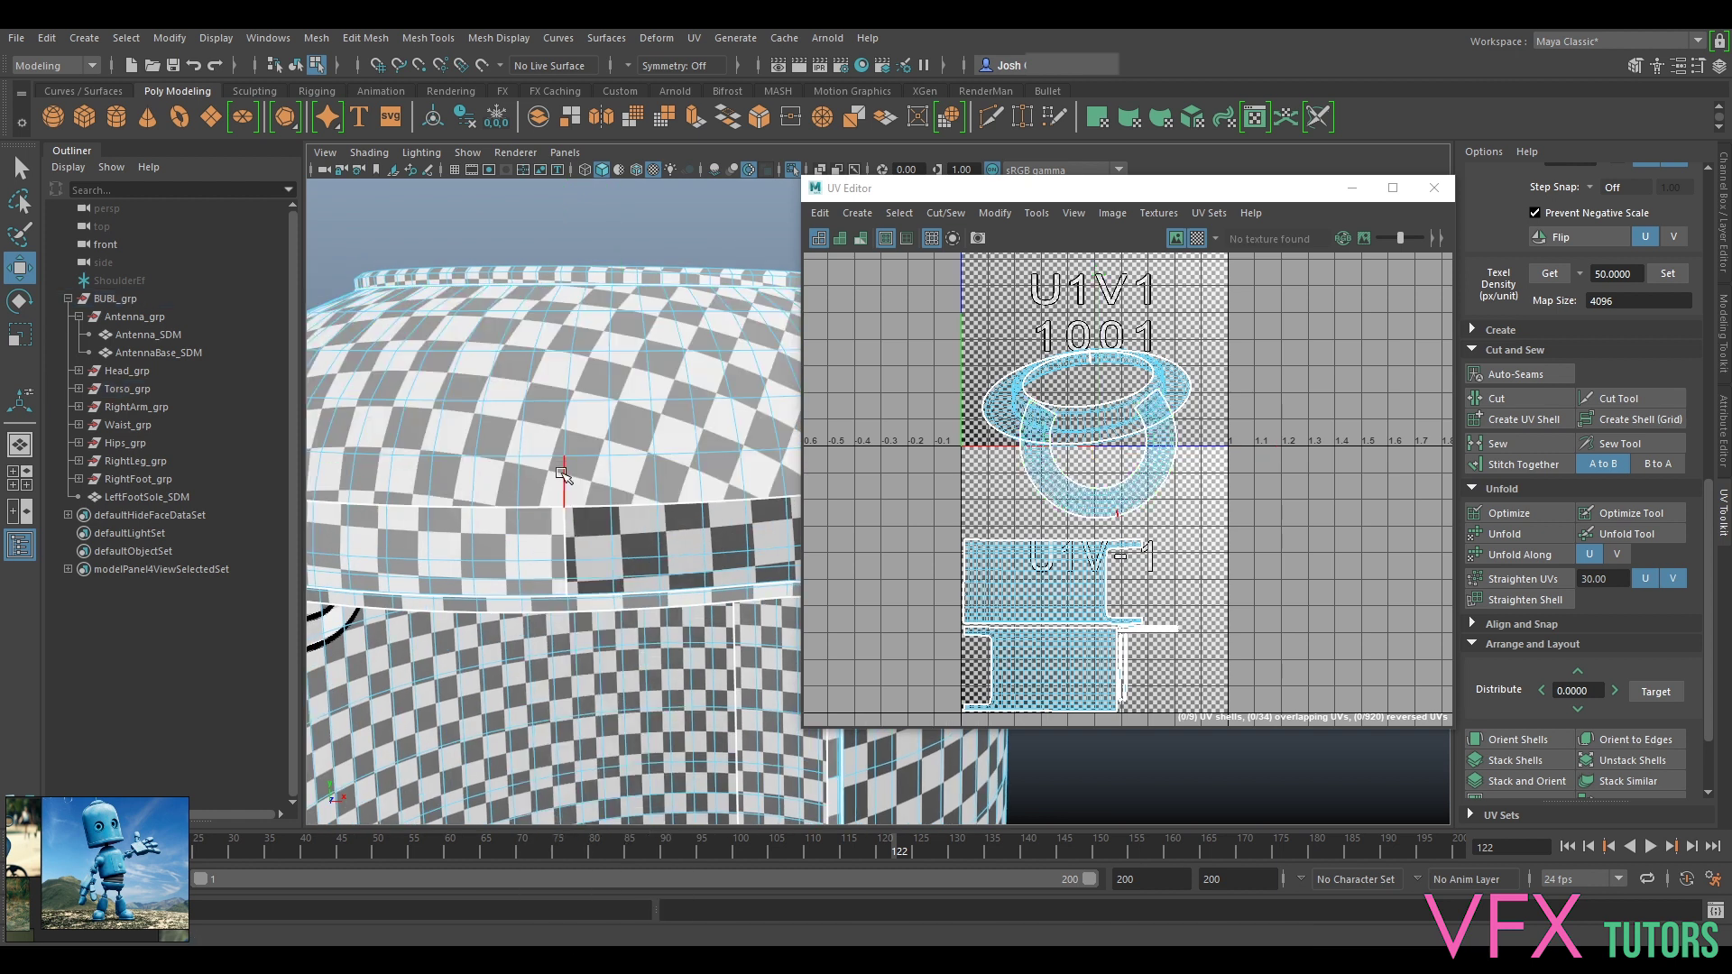
left_click(565, 478)
scroll(1194, 500, "up", 4)
scroll(1082, 530, "up", 5)
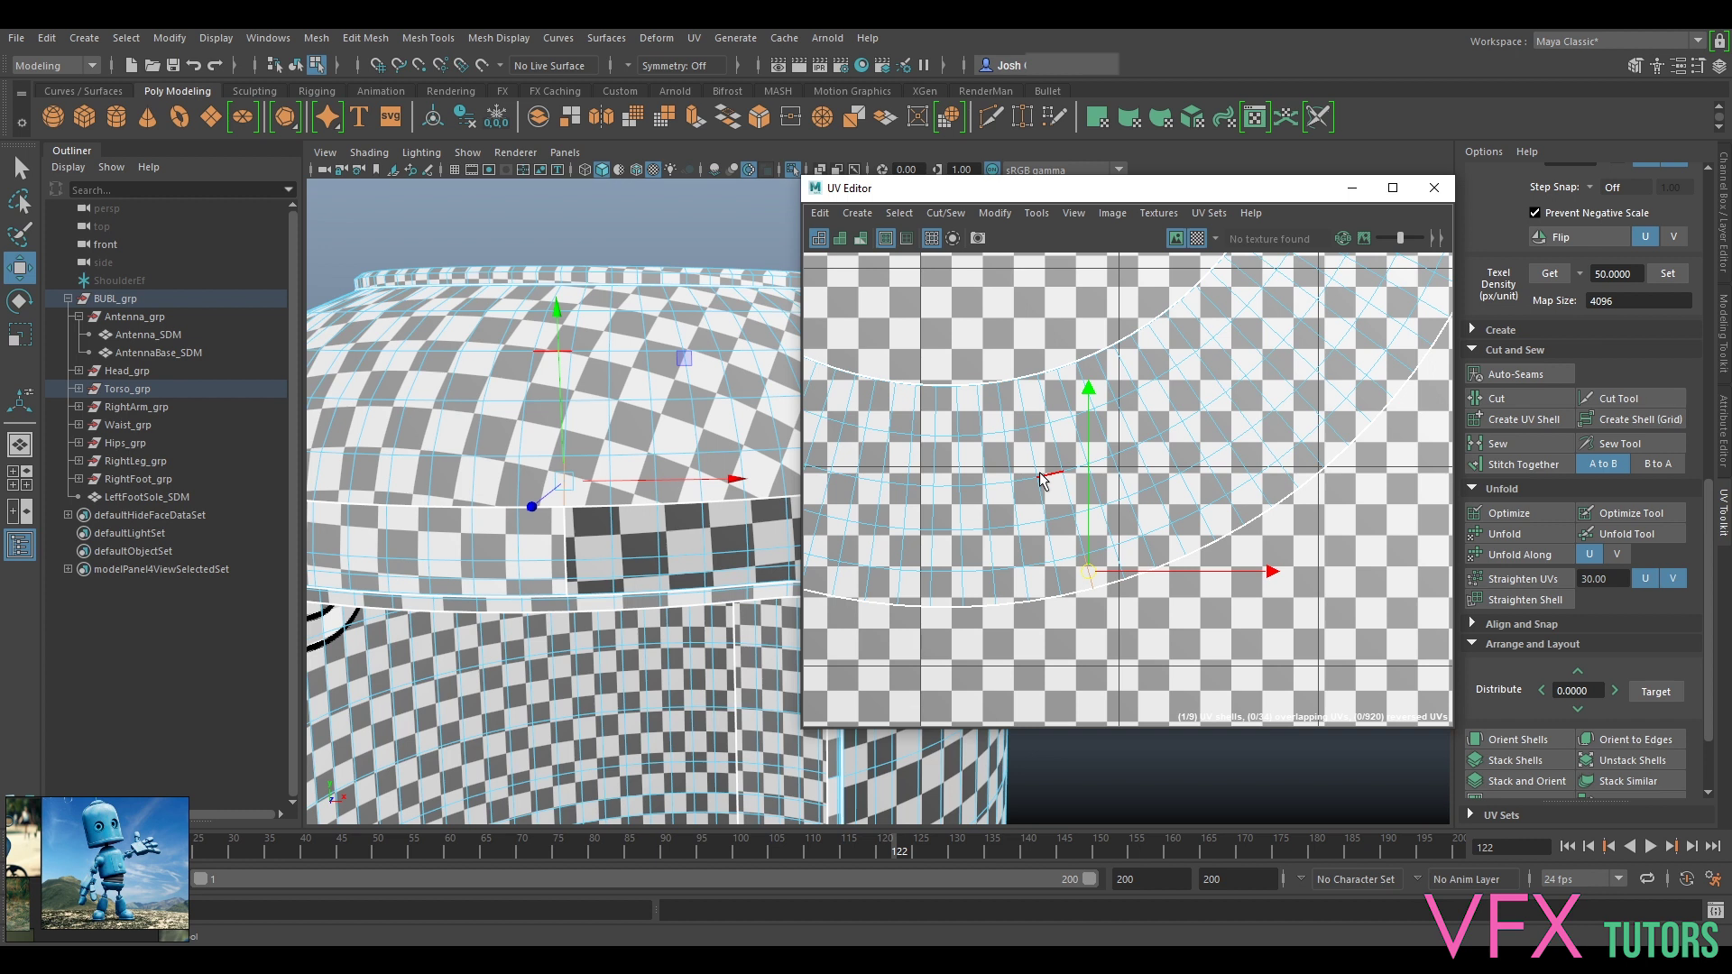
left_click(1102, 526)
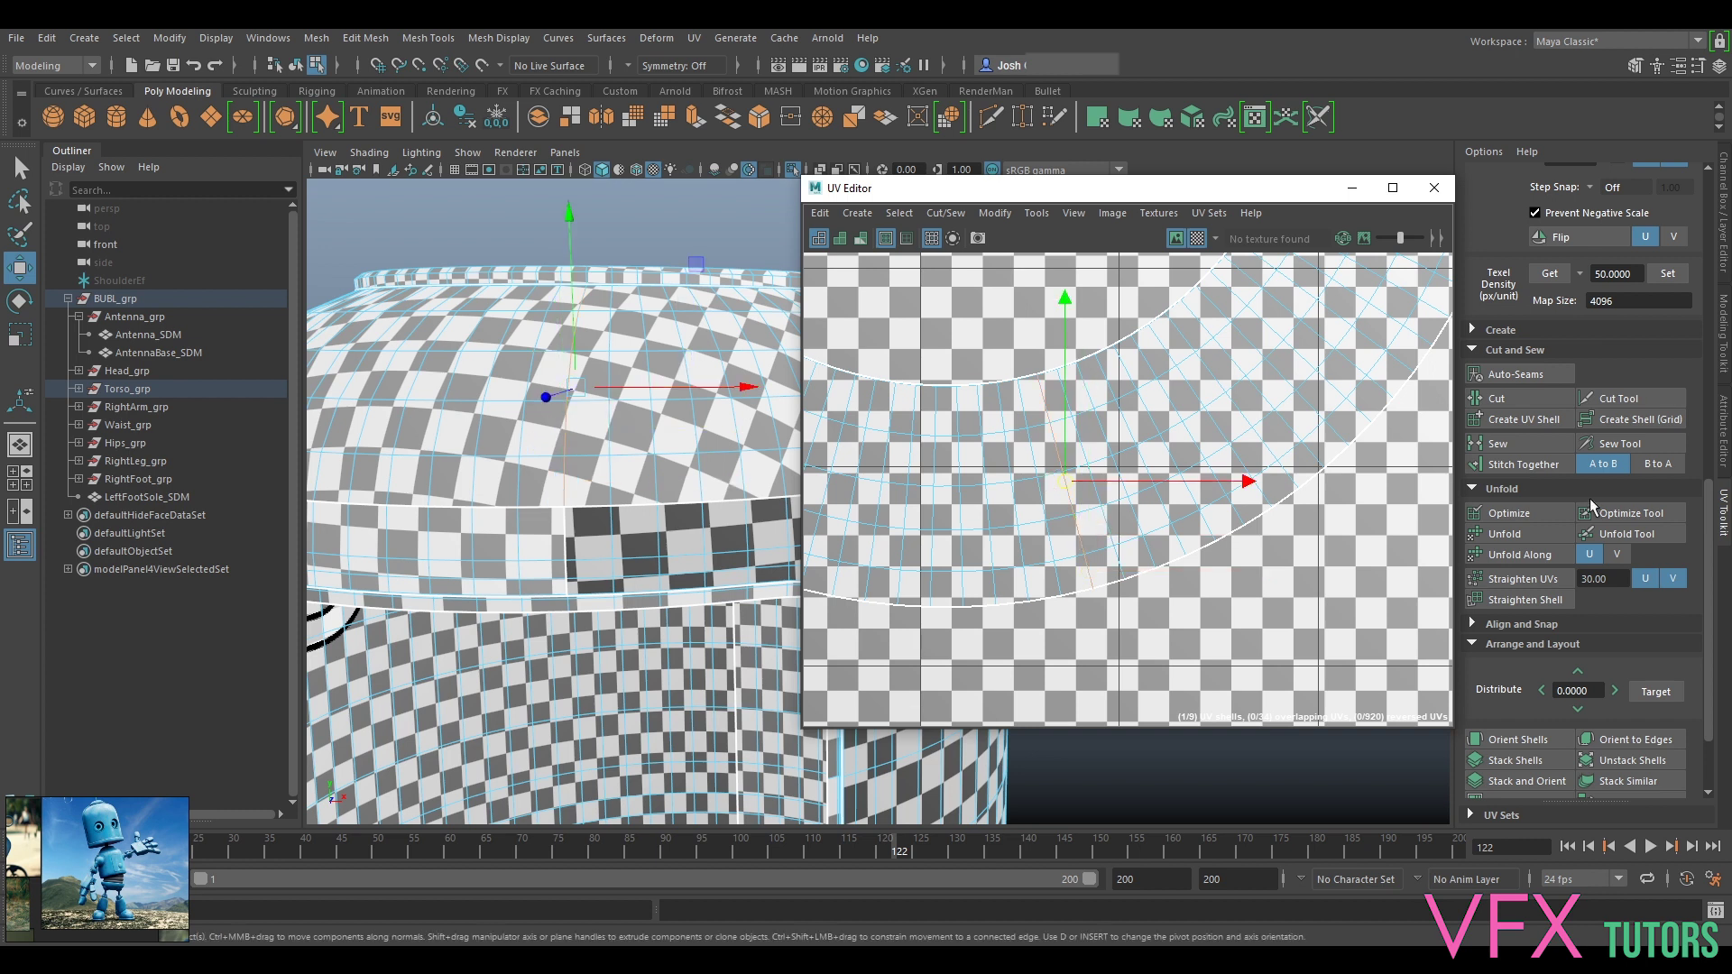
left_click(1504, 405)
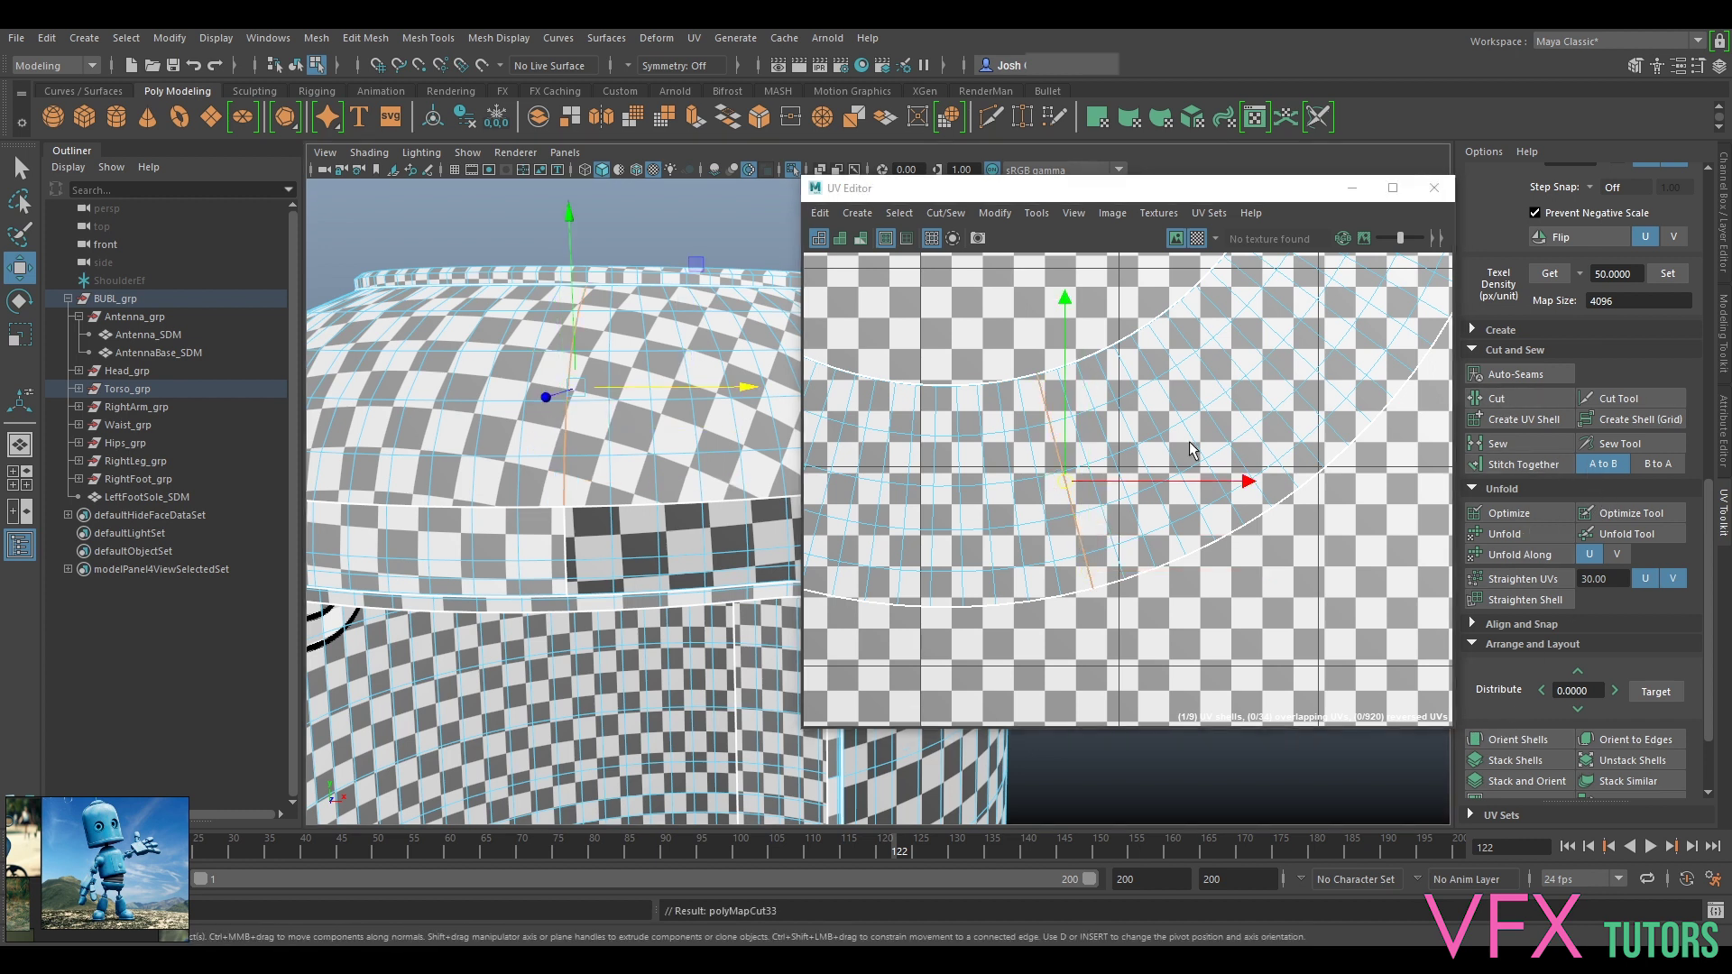
Step: Rotate the separated dome shell section in the UV layout so its arc sits level and symmetrical
left_click(888, 528)
scroll(901, 539, "down", 5)
middle_click_drag(903, 538, 1084, 537, "alt")
right_click_drag(1103, 526, 1047, 492)
middle_click_drag(1041, 492, 1101, 552, "alt")
scroll(1101, 552, "down", 4)
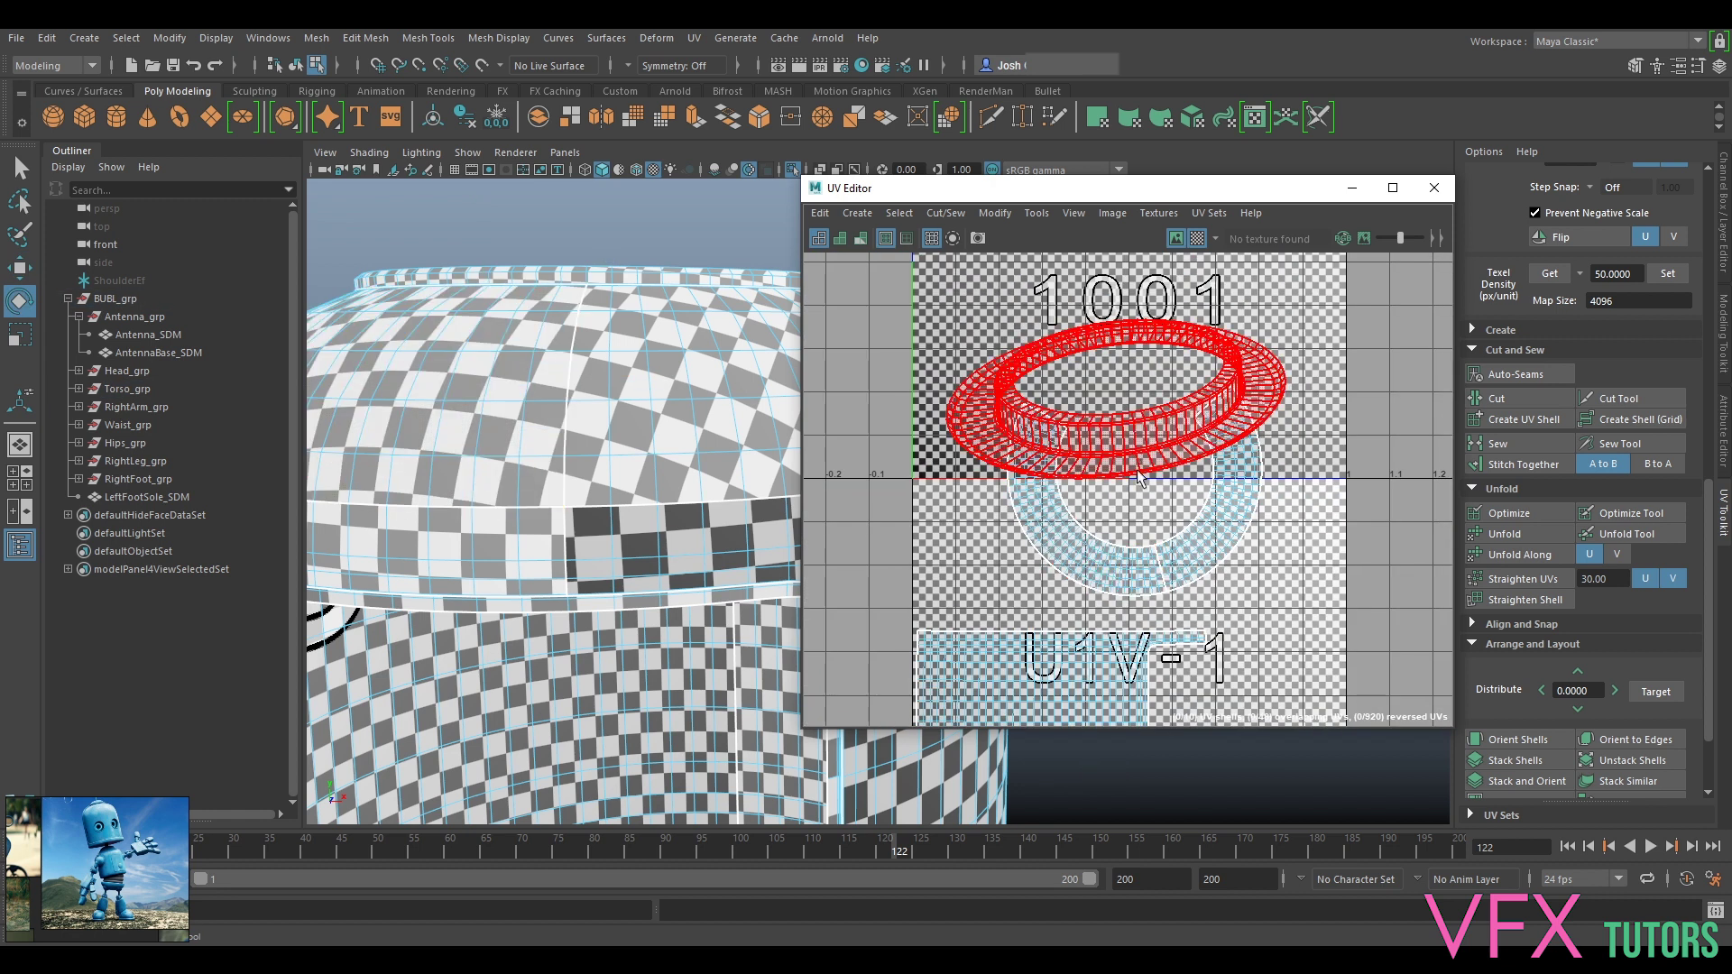
left_click(1132, 574)
left_click(1281, 483)
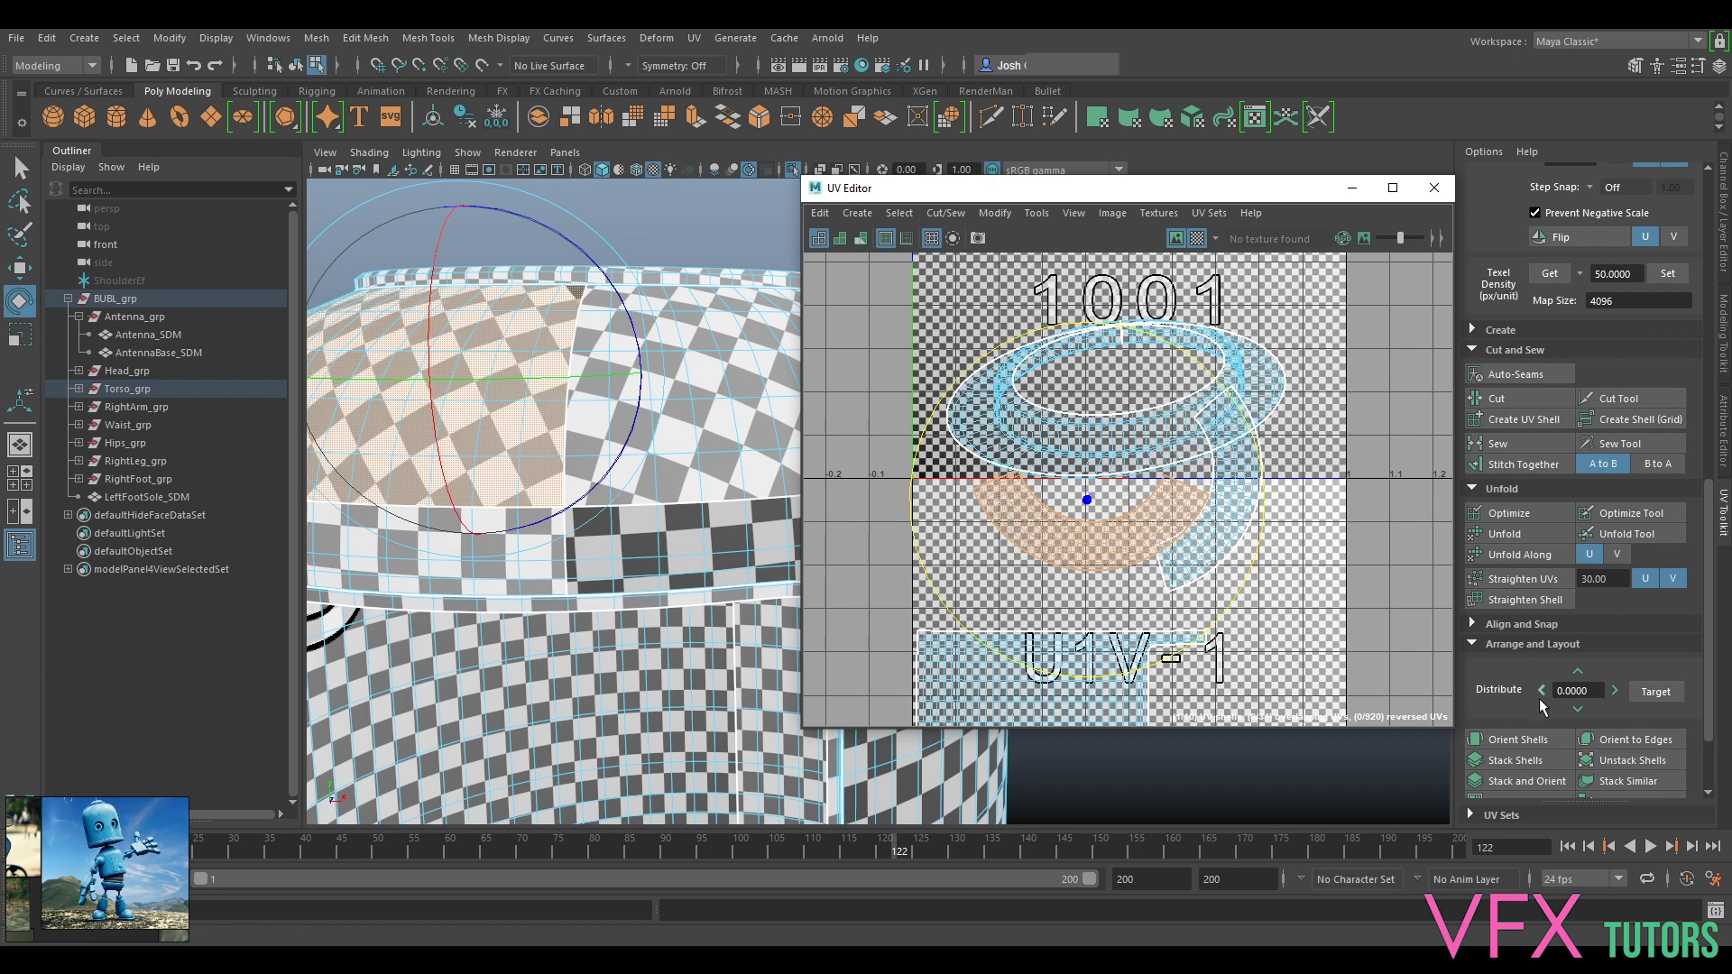
Step: Try to straighten the rotated dome section's UVs in U and V at an angle of 30 and optimize it repeatedly
scroll(1542, 708, "down", 3)
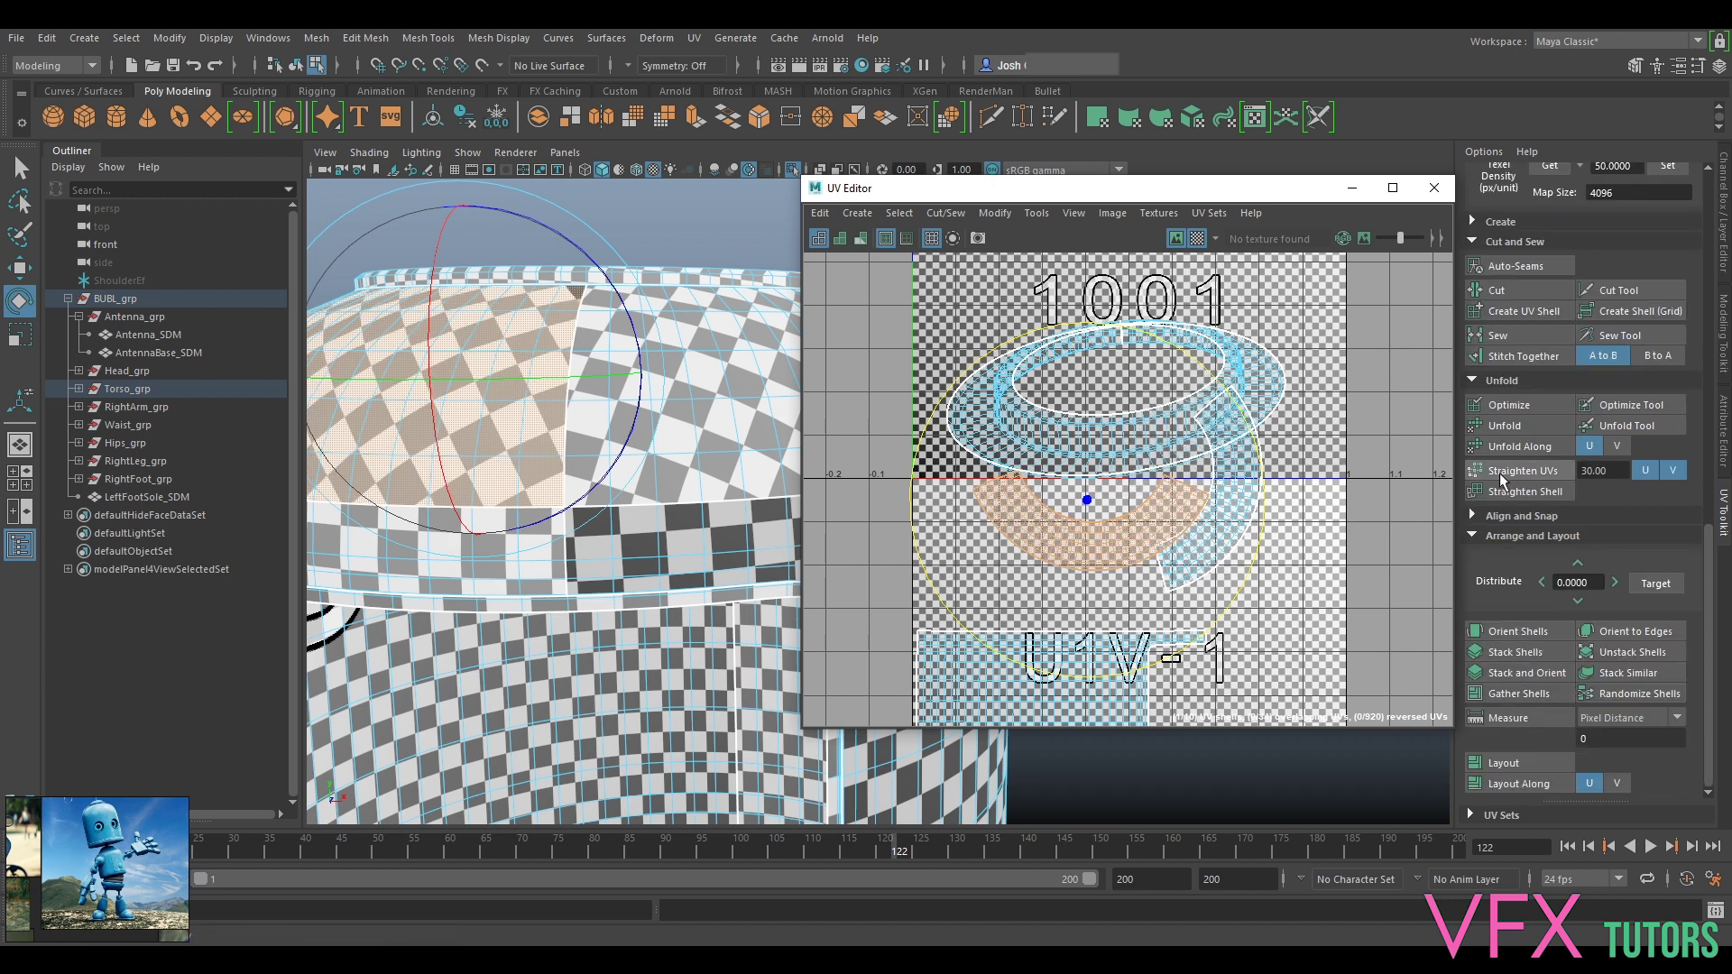
left_click(1469, 515)
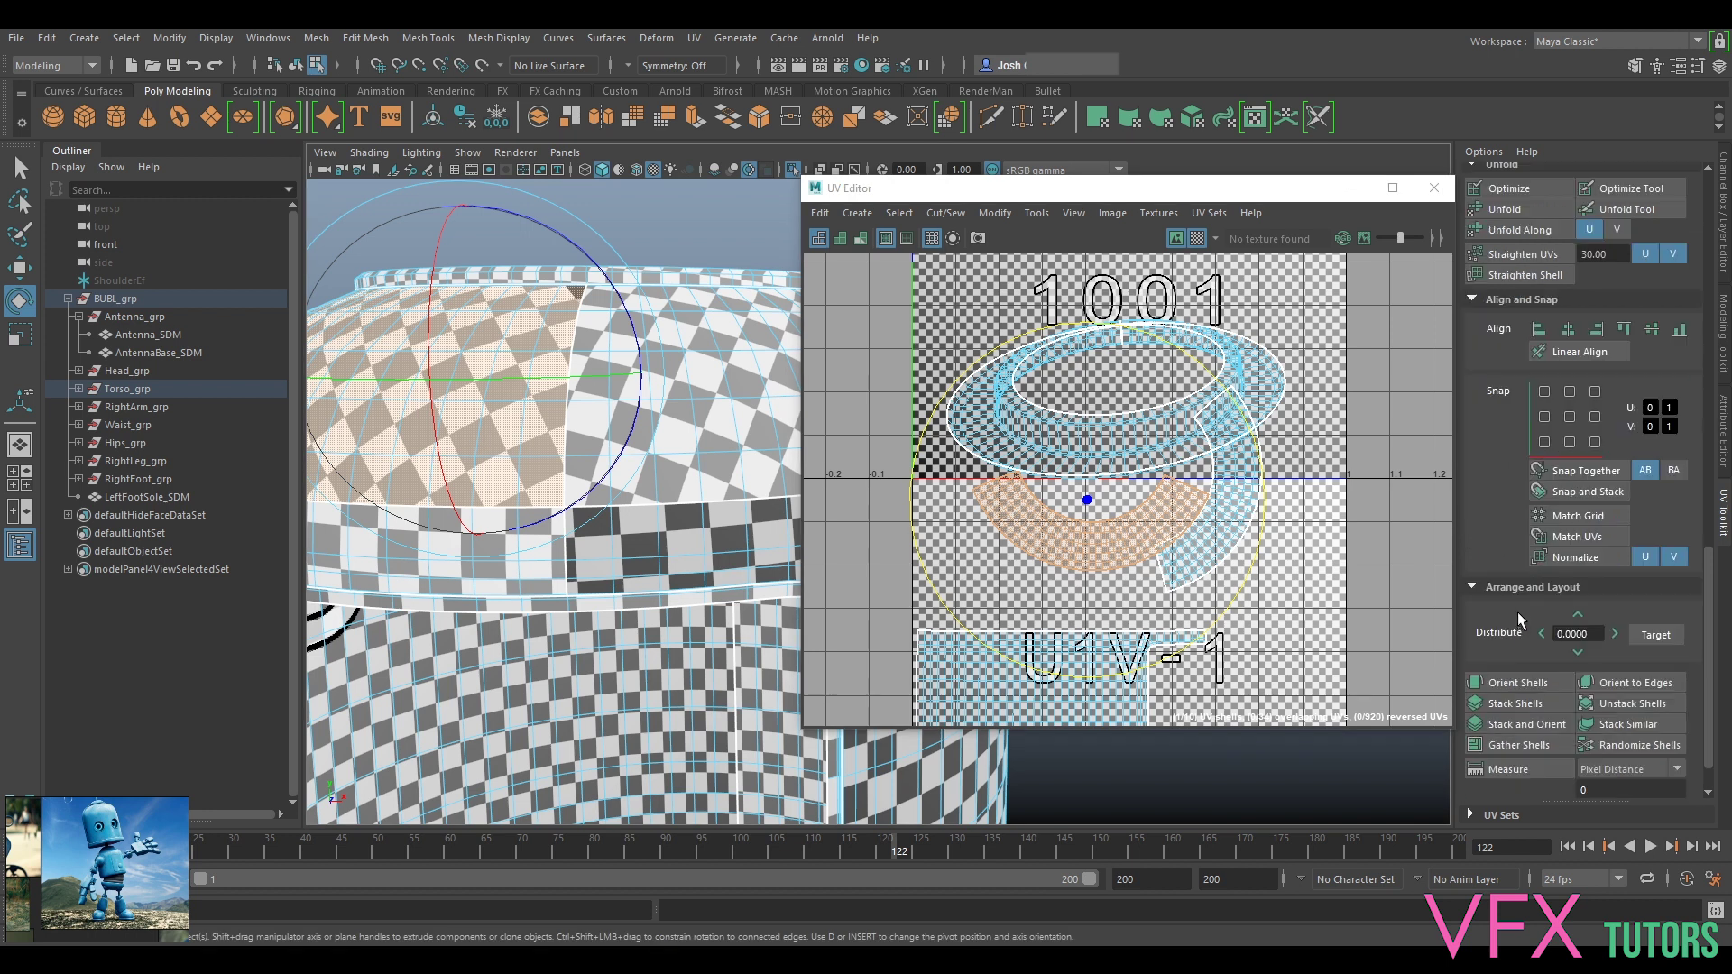
left_click(1472, 300)
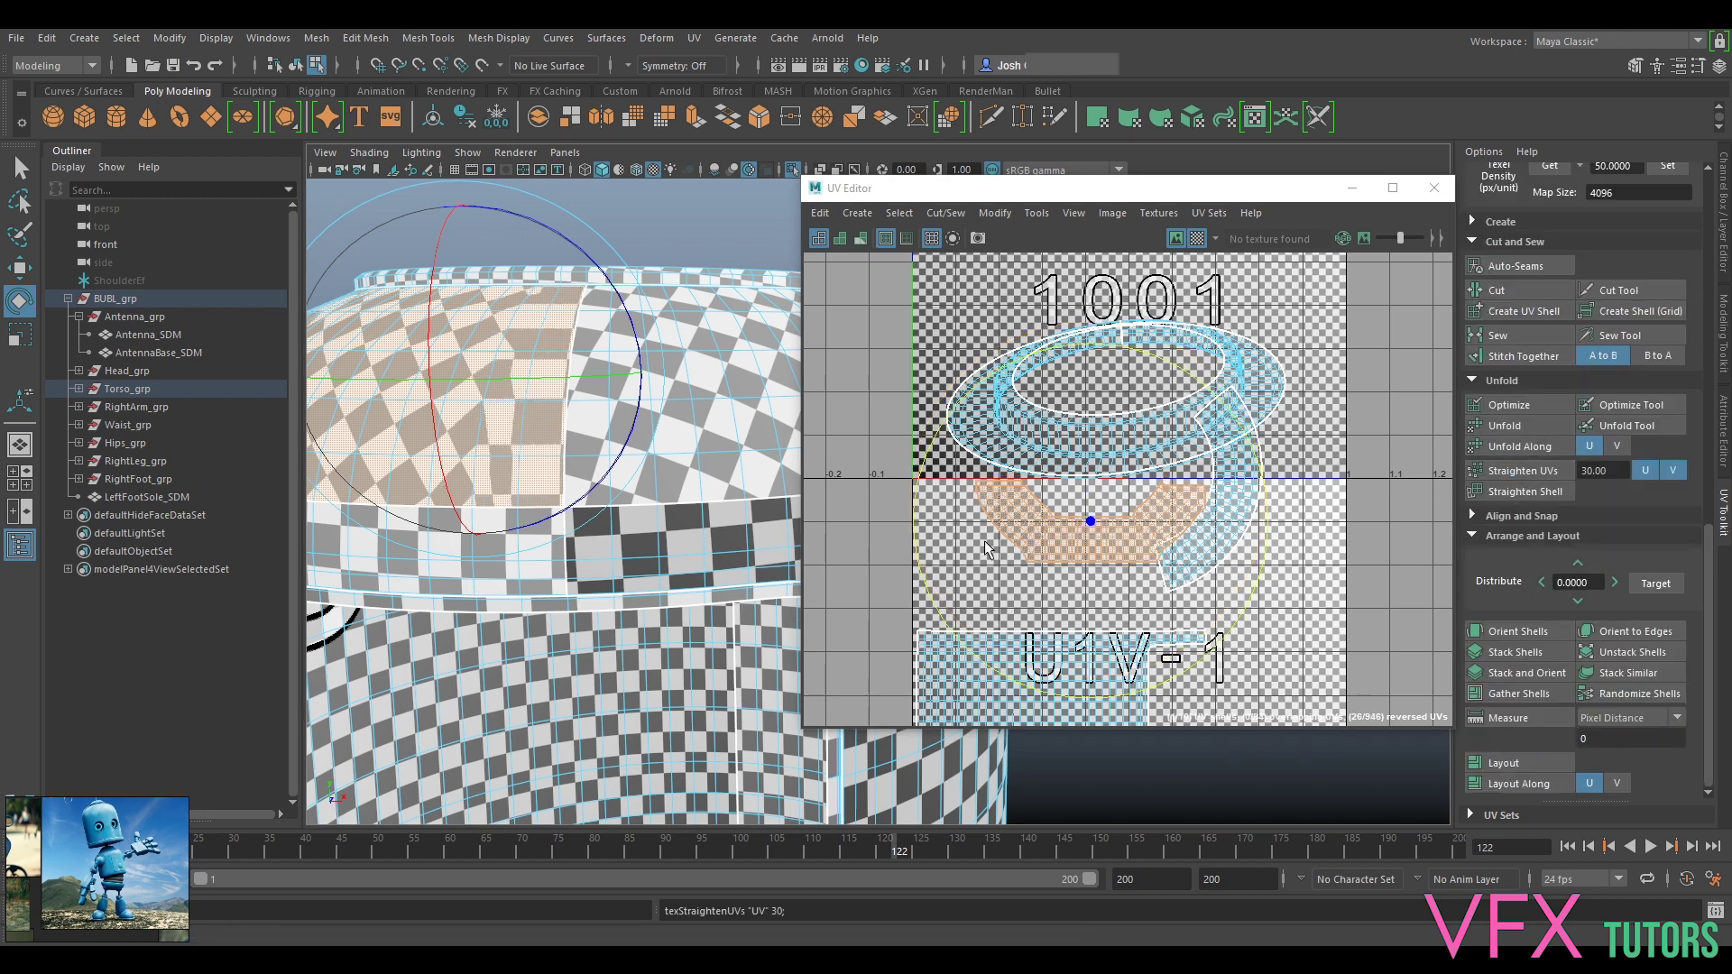
scroll(994, 547, "up", 5)
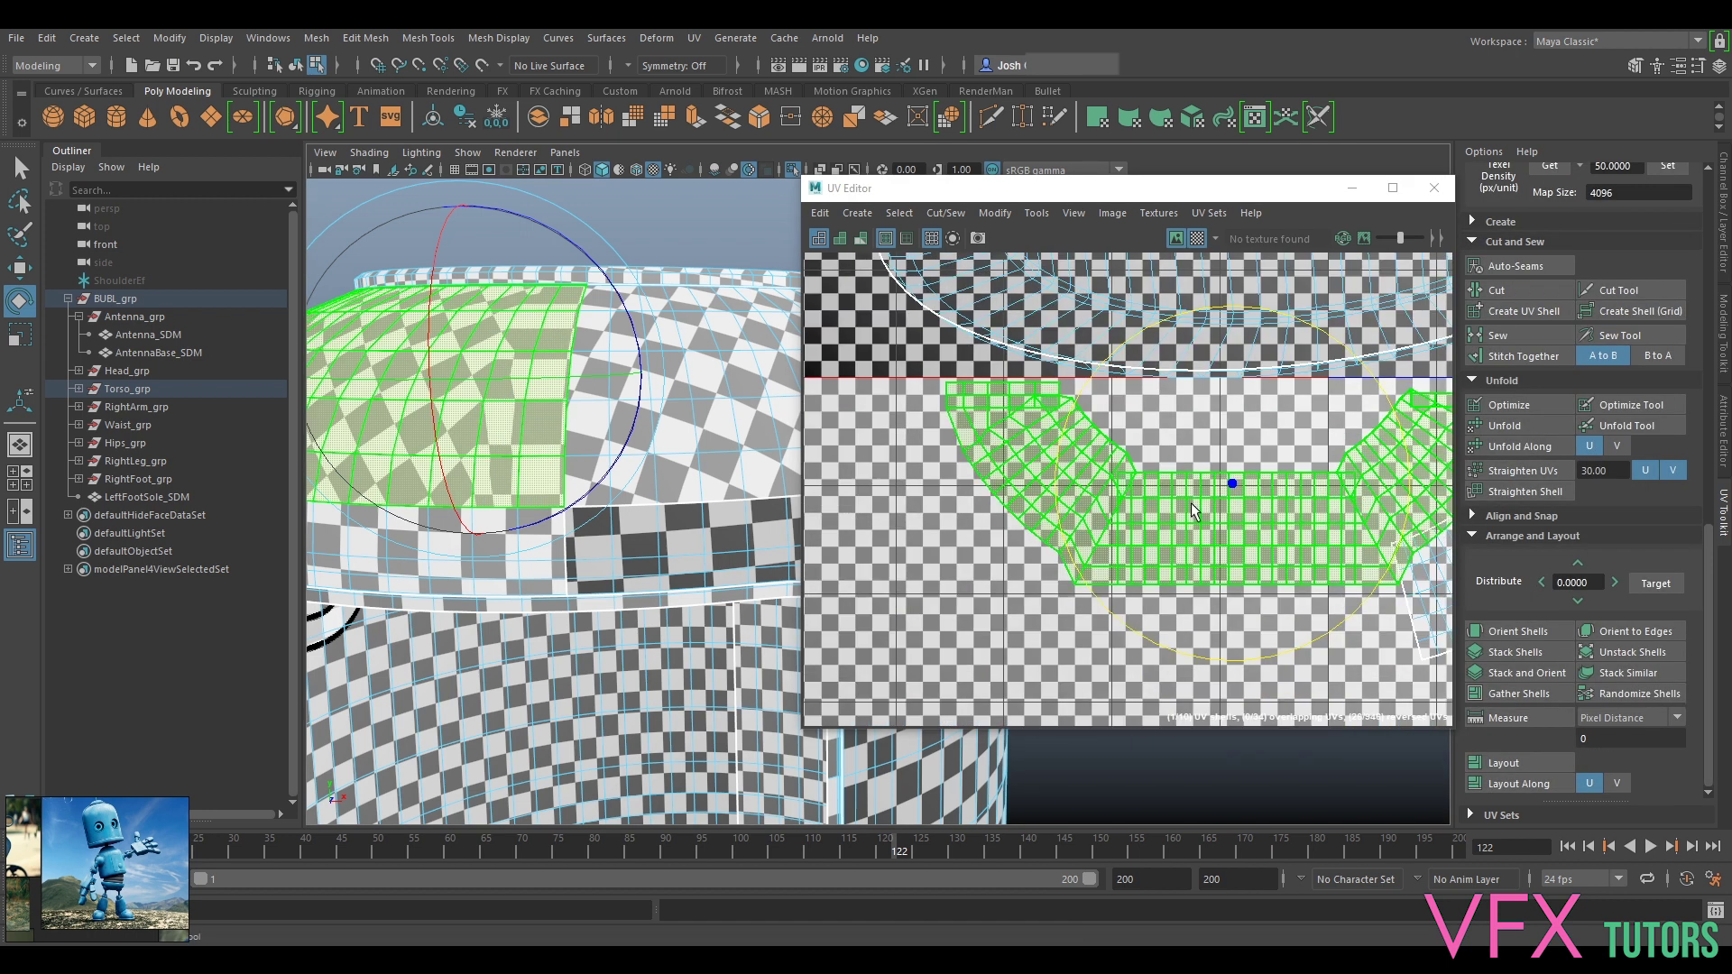
left_click(1501, 412)
left_click(1501, 412)
left_click(1501, 412)
left_click(1501, 412)
left_click(1501, 412)
left_click(1501, 412)
Step: Undo the optimizing and straightening of the dome section
key("ctrl+z")
key("ctrl+z")
key("ctrl+z")
key("ctrl+z")
key("ctrl+z")
key("ctrl+z")
key("ctrl+z")
key("ctrl+z")
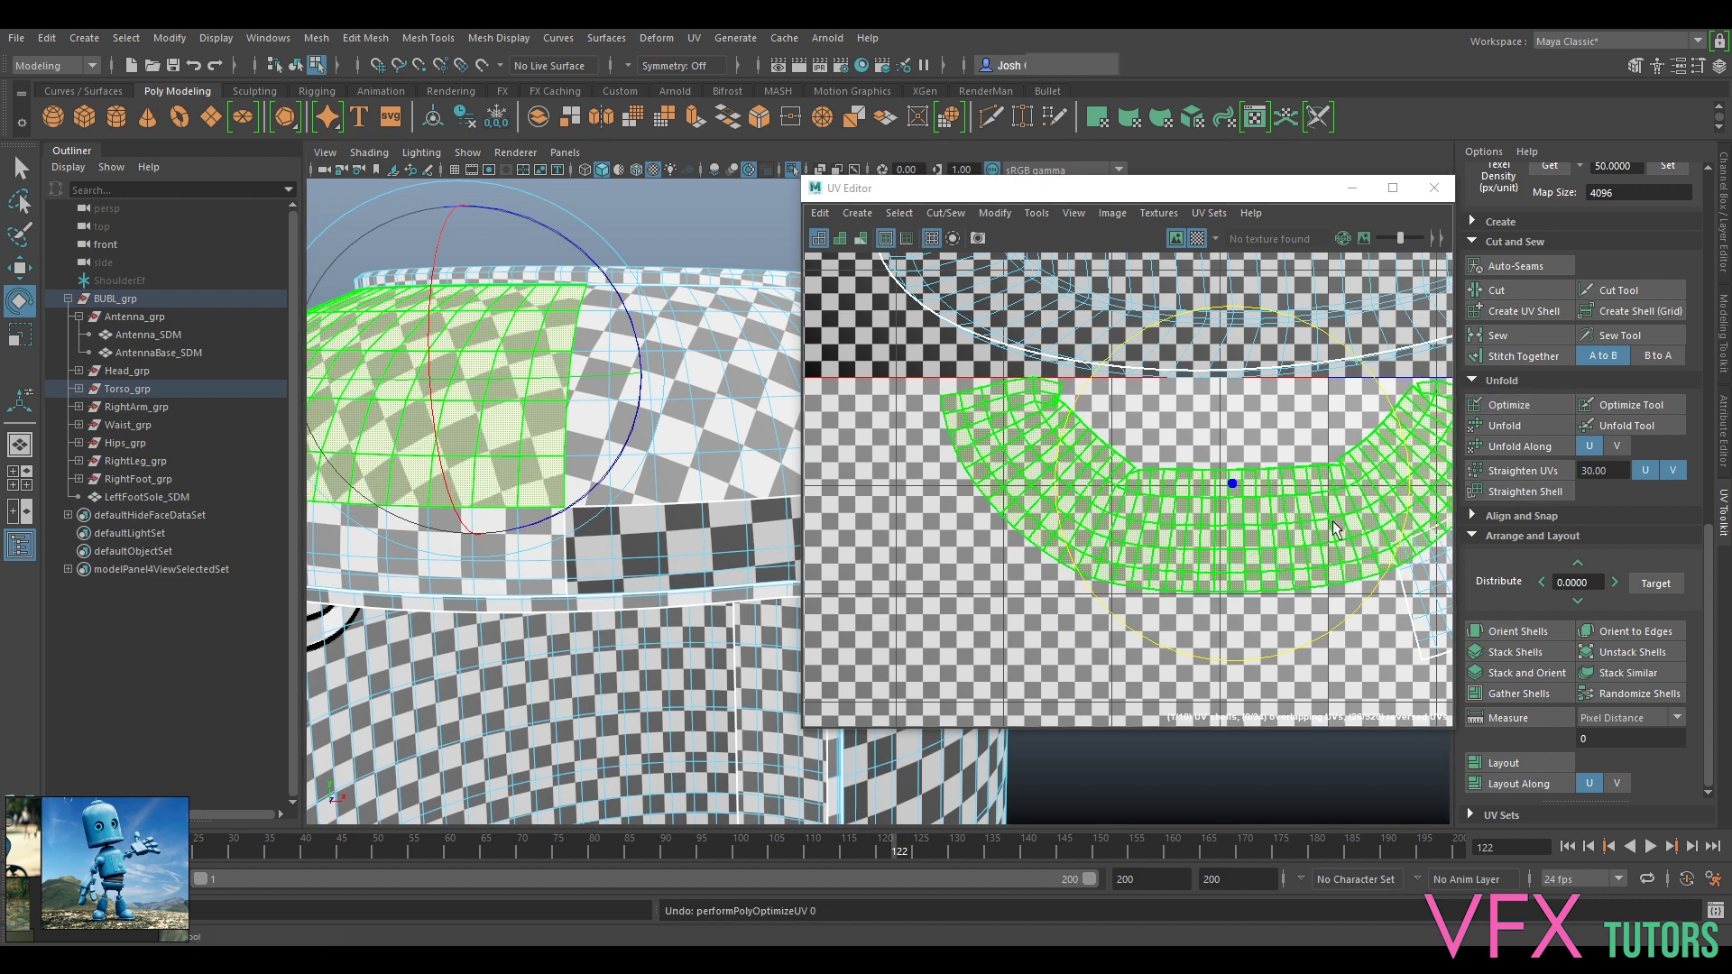
key("ctrl+z")
key("ctrl+z")
key("ctrl+z")
Step: Select the edge loop running through the middle of the dome section and scale it vertically into a straight horizontal line
right_click_drag(1288, 519, 1276, 477)
double_click(1223, 540)
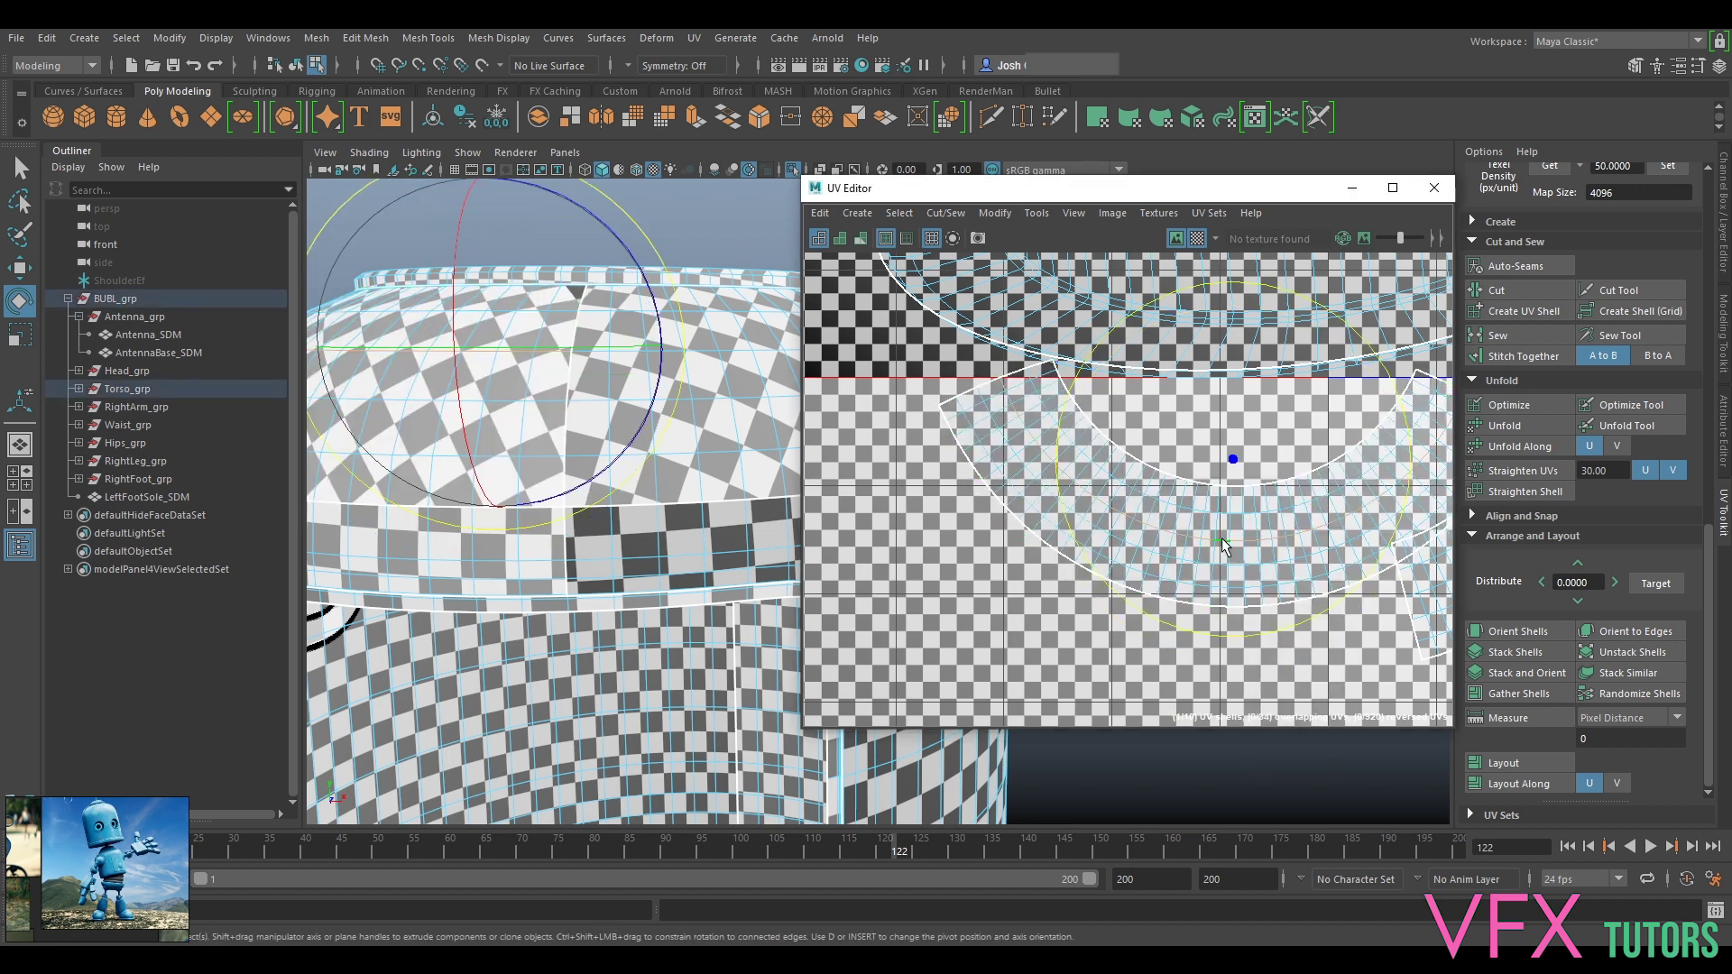
key("r")
left_click_drag(1246, 287, 1292, 619)
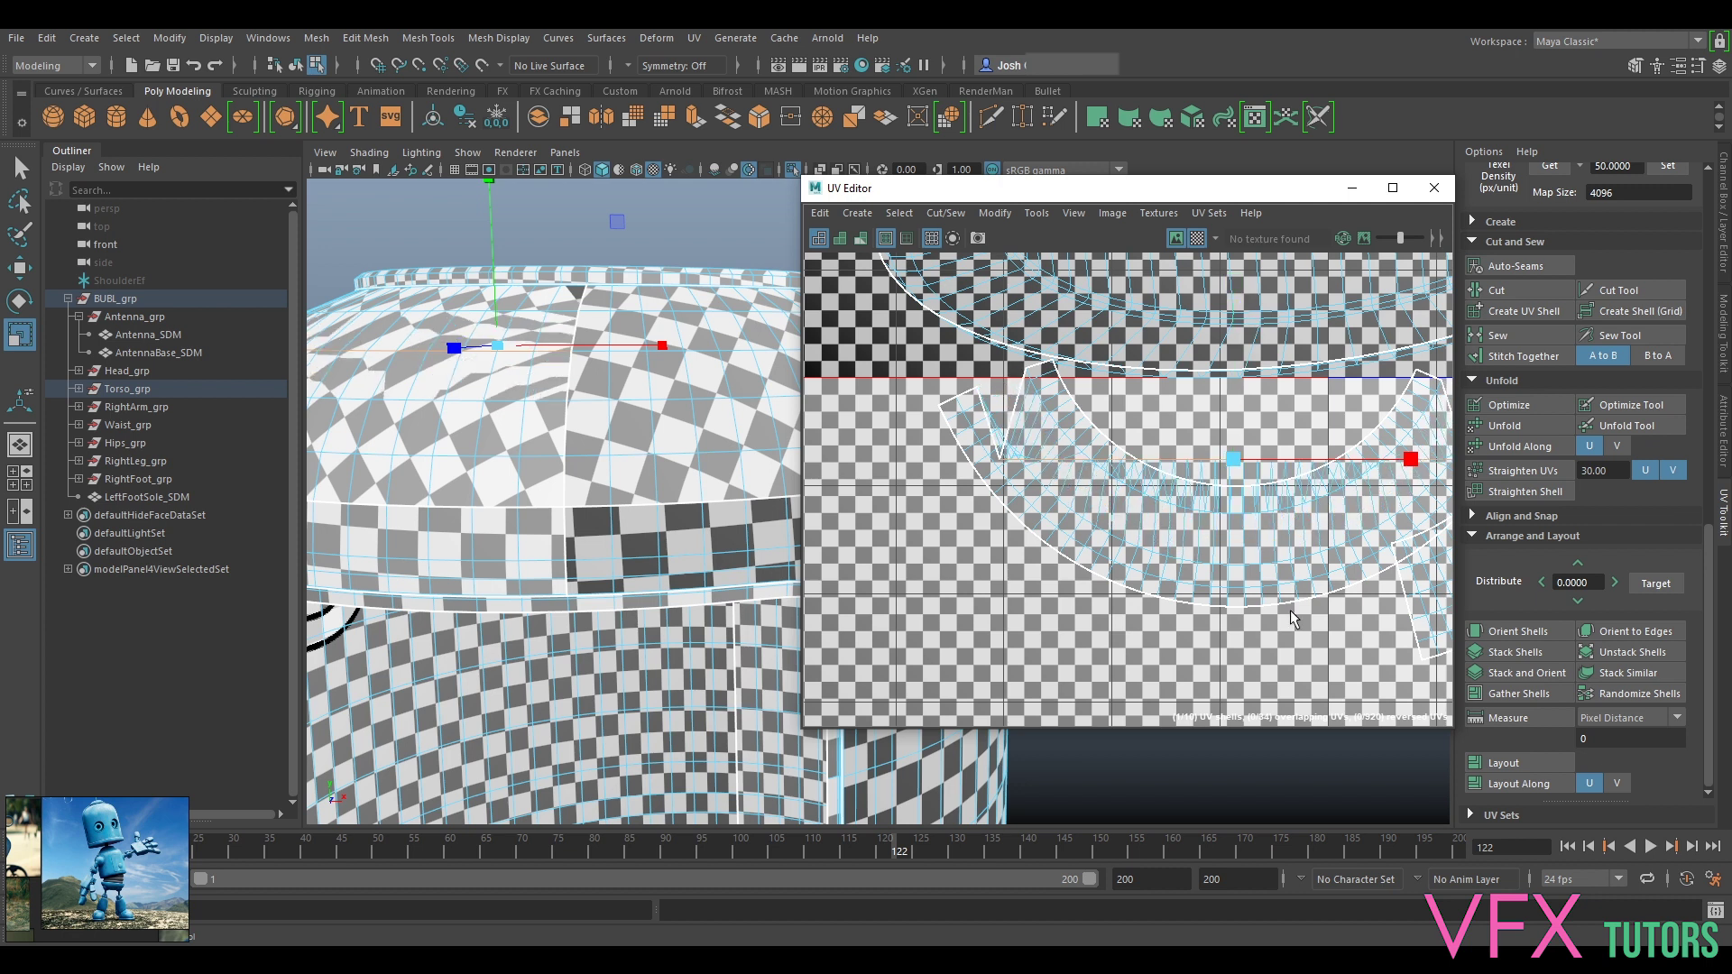
Step: Widen the straightened middle edge loop of the dome section horizontally and pin its UVs
left_click_drag(1412, 461, 1459, 464)
middle_click_drag(1274, 485, 1165, 530, "alt")
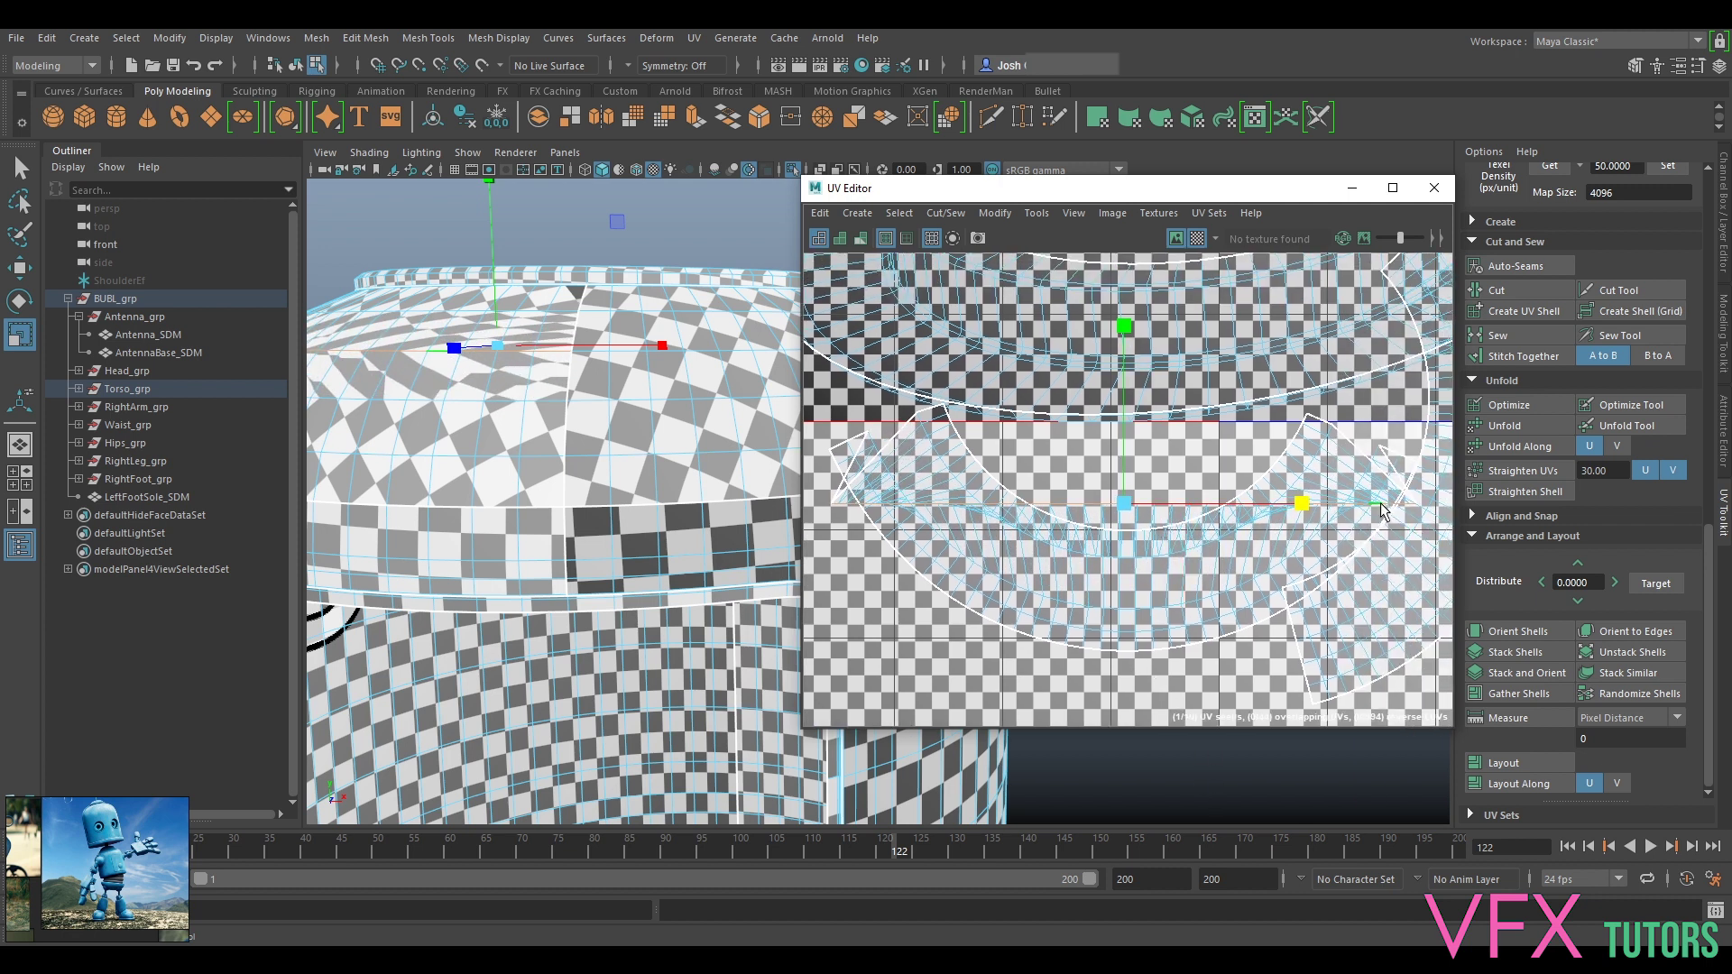
left_click(857, 212)
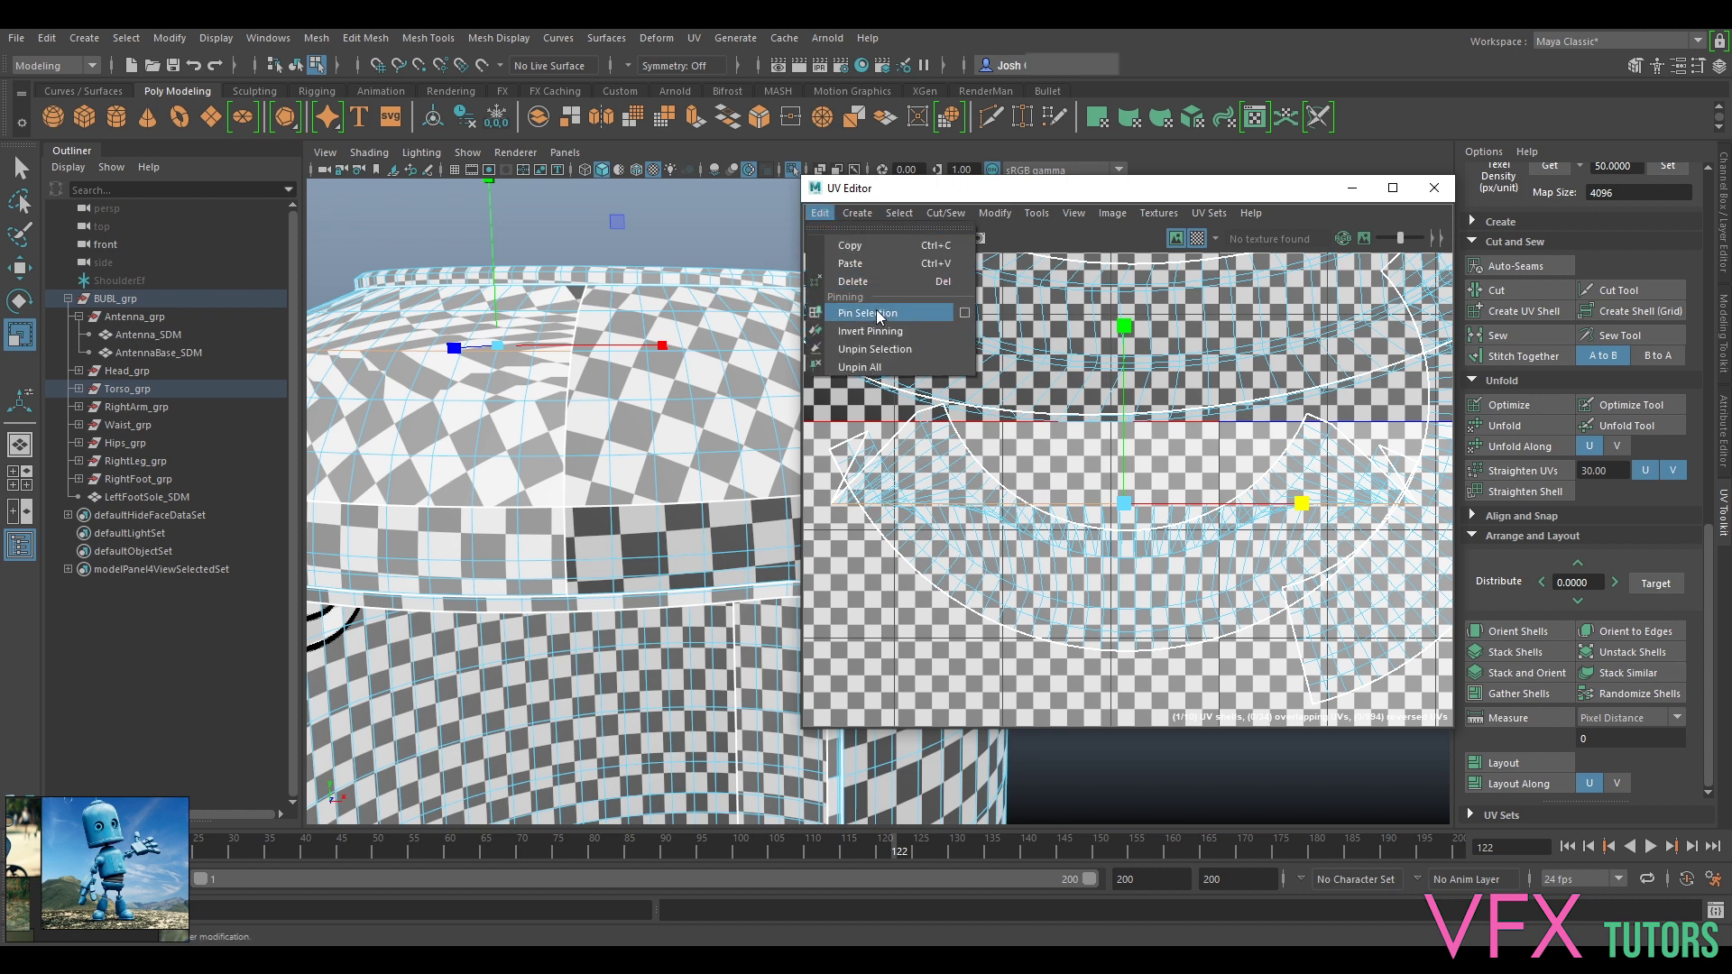
left_click(877, 316)
Step: Select the whole dome section shell and unfold it around the pinned edge loop
right_click(1164, 512)
right_click_drag(1164, 512, 1120, 490)
left_click(1161, 565)
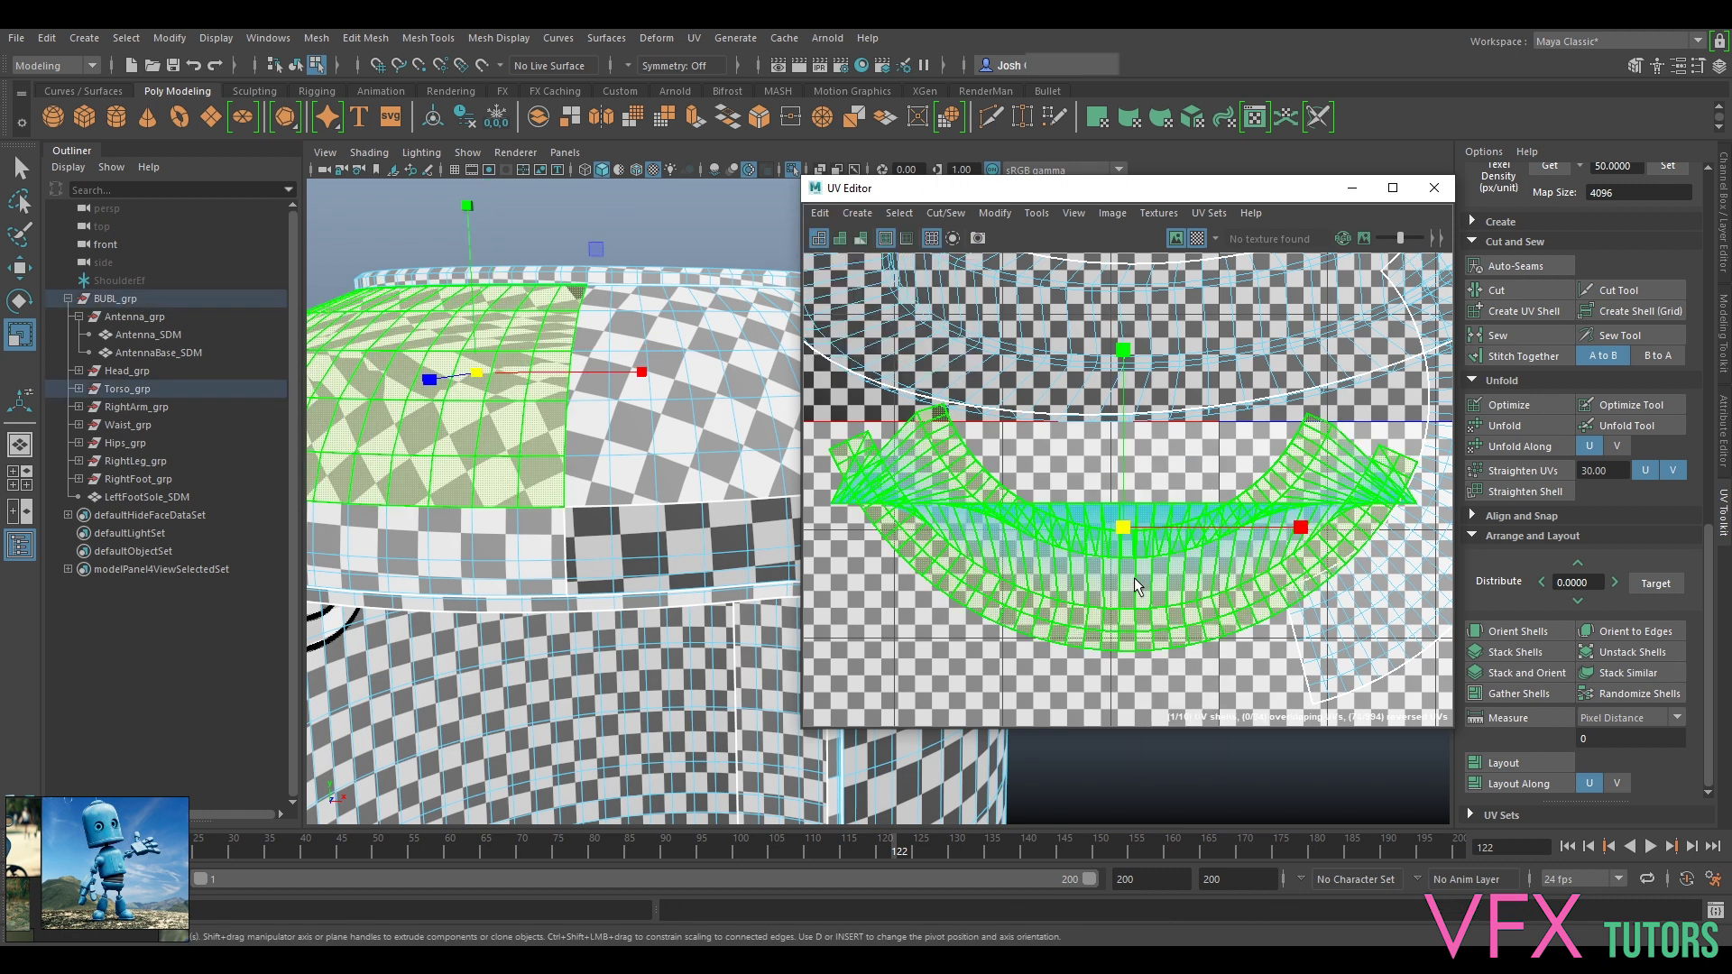
key("ctrl+u")
scroll(1161, 563, "down", 4)
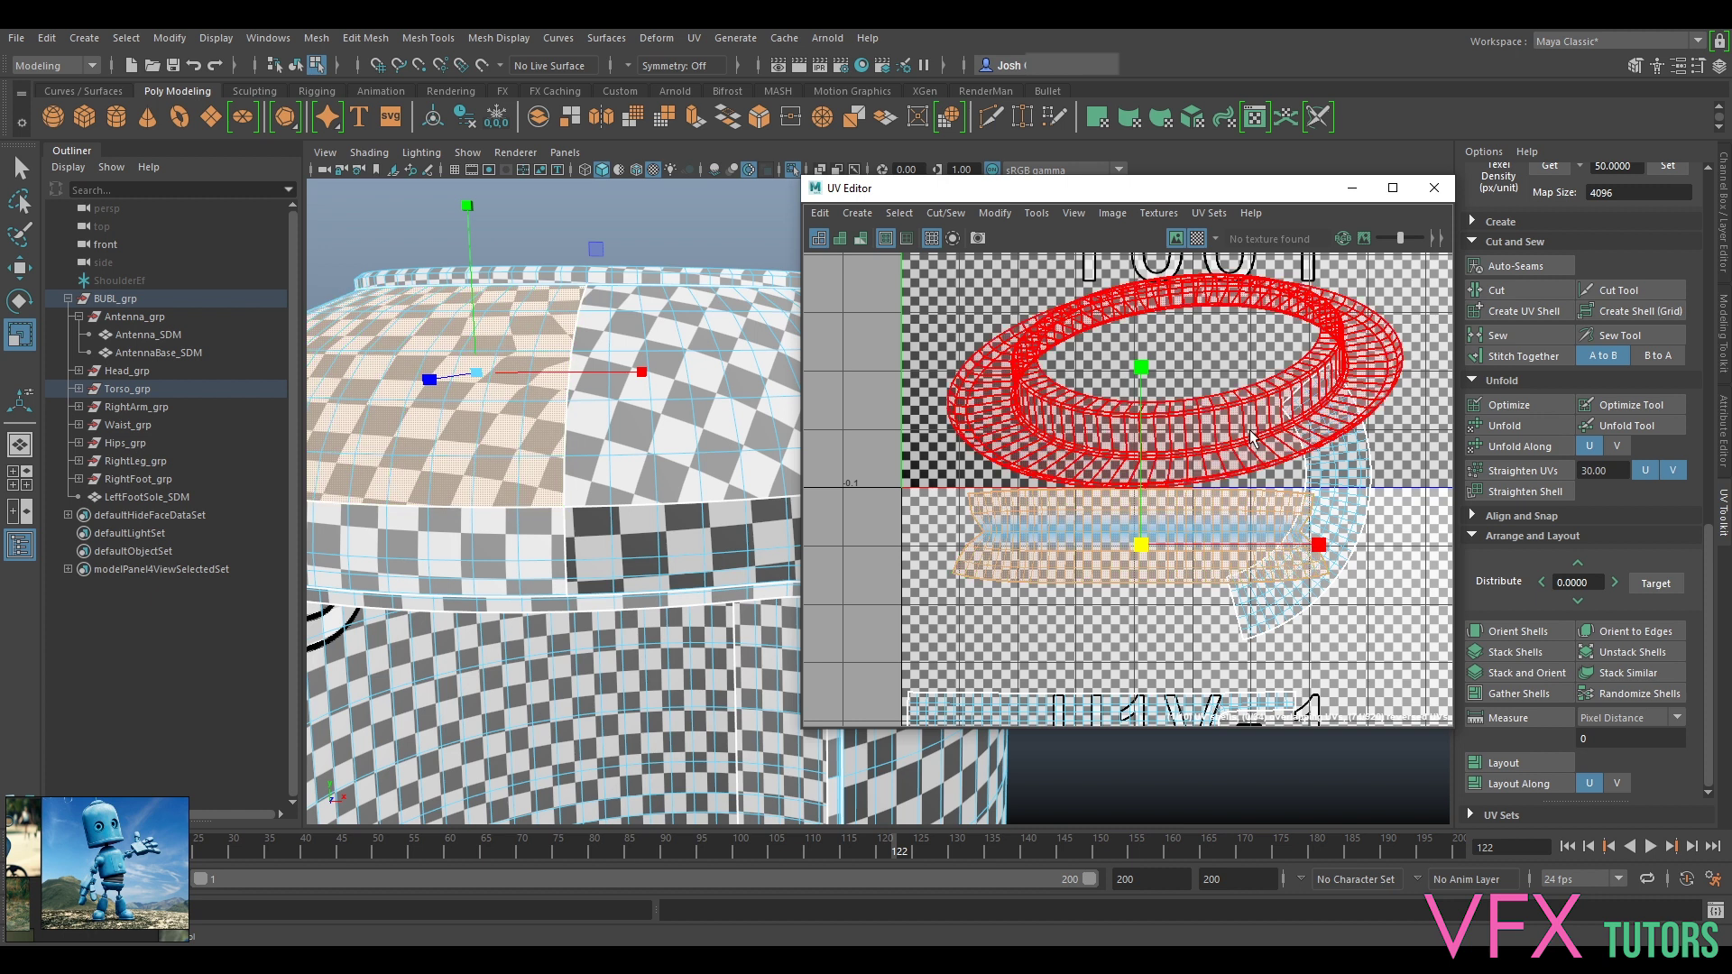
Step: Unpin all UVs, optimize the unfolded dome section and move it down to just above the large torso shell
left_click(817, 214)
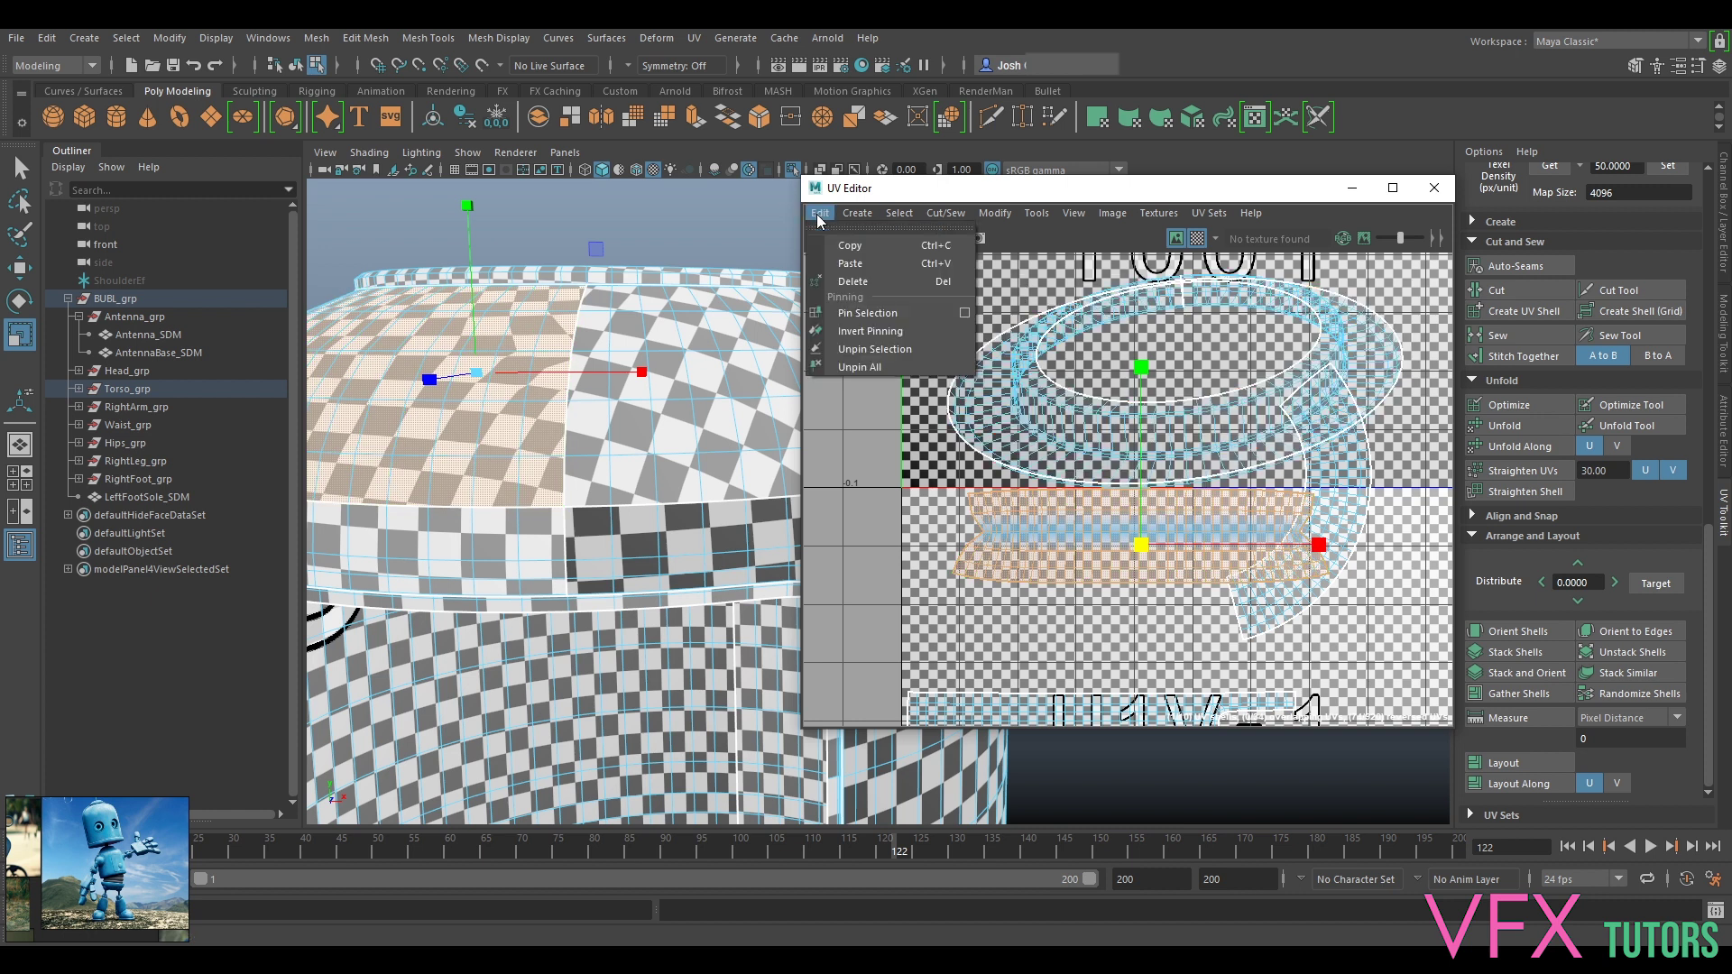
left_click(857, 365)
left_click(1536, 403)
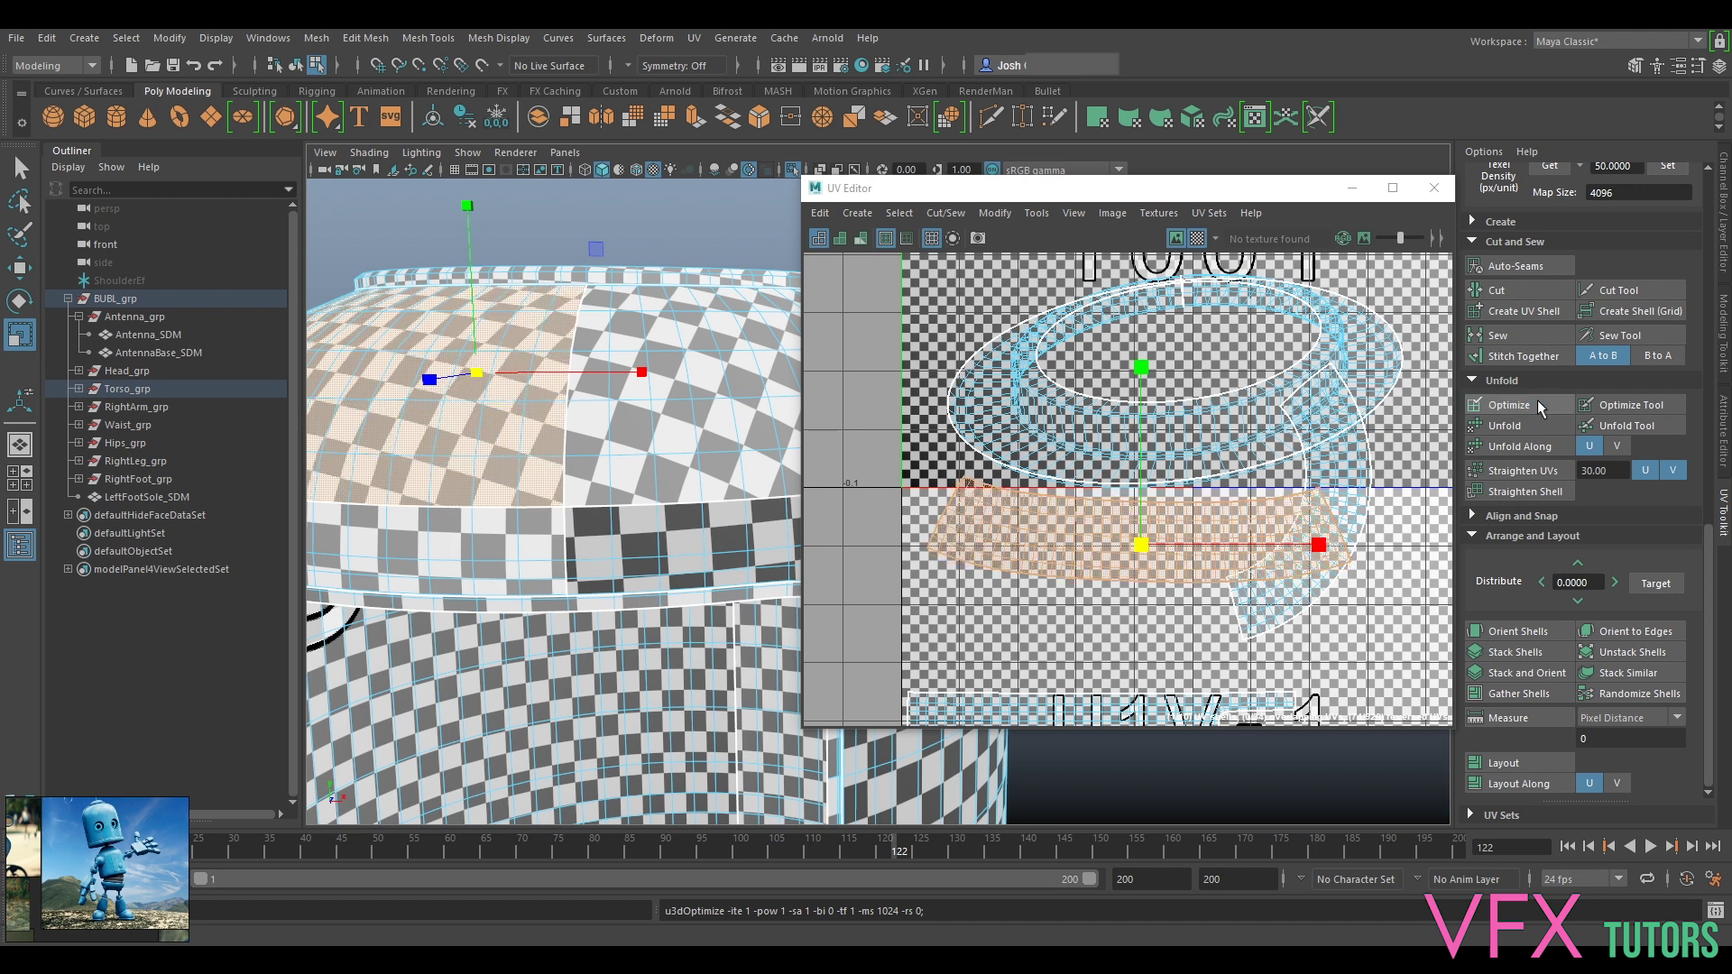
key("w")
middle_click_drag(1232, 552, 1214, 426, "alt")
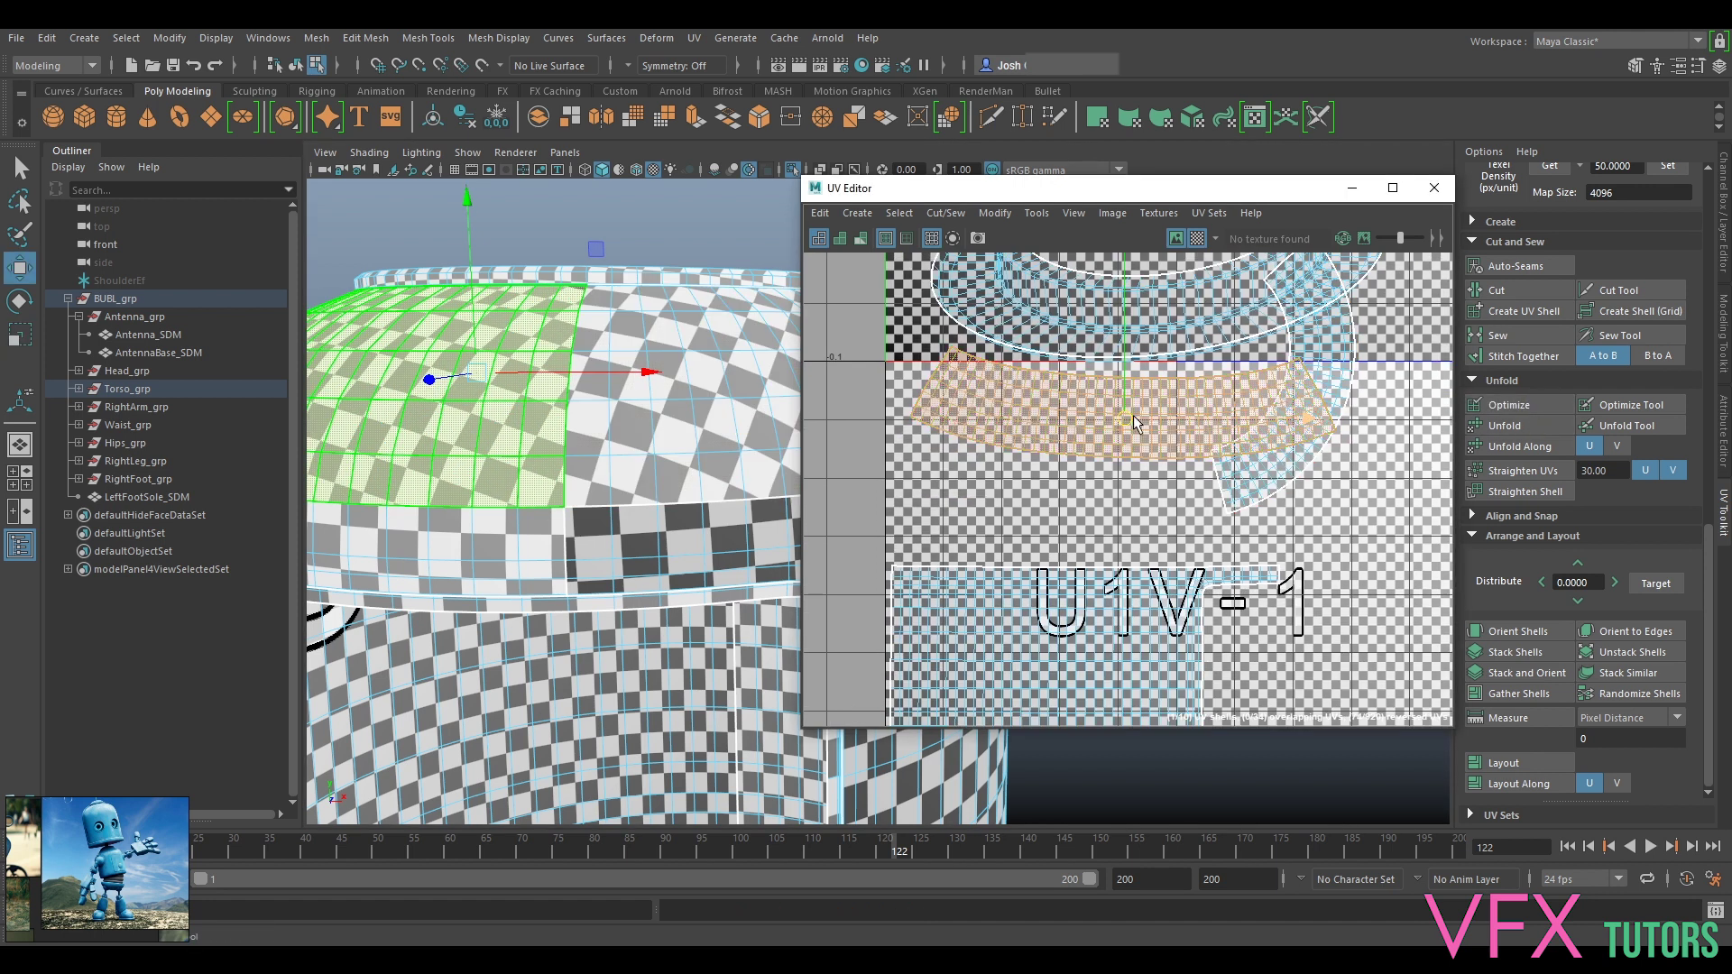
left_click_drag(1126, 417, 1139, 505)
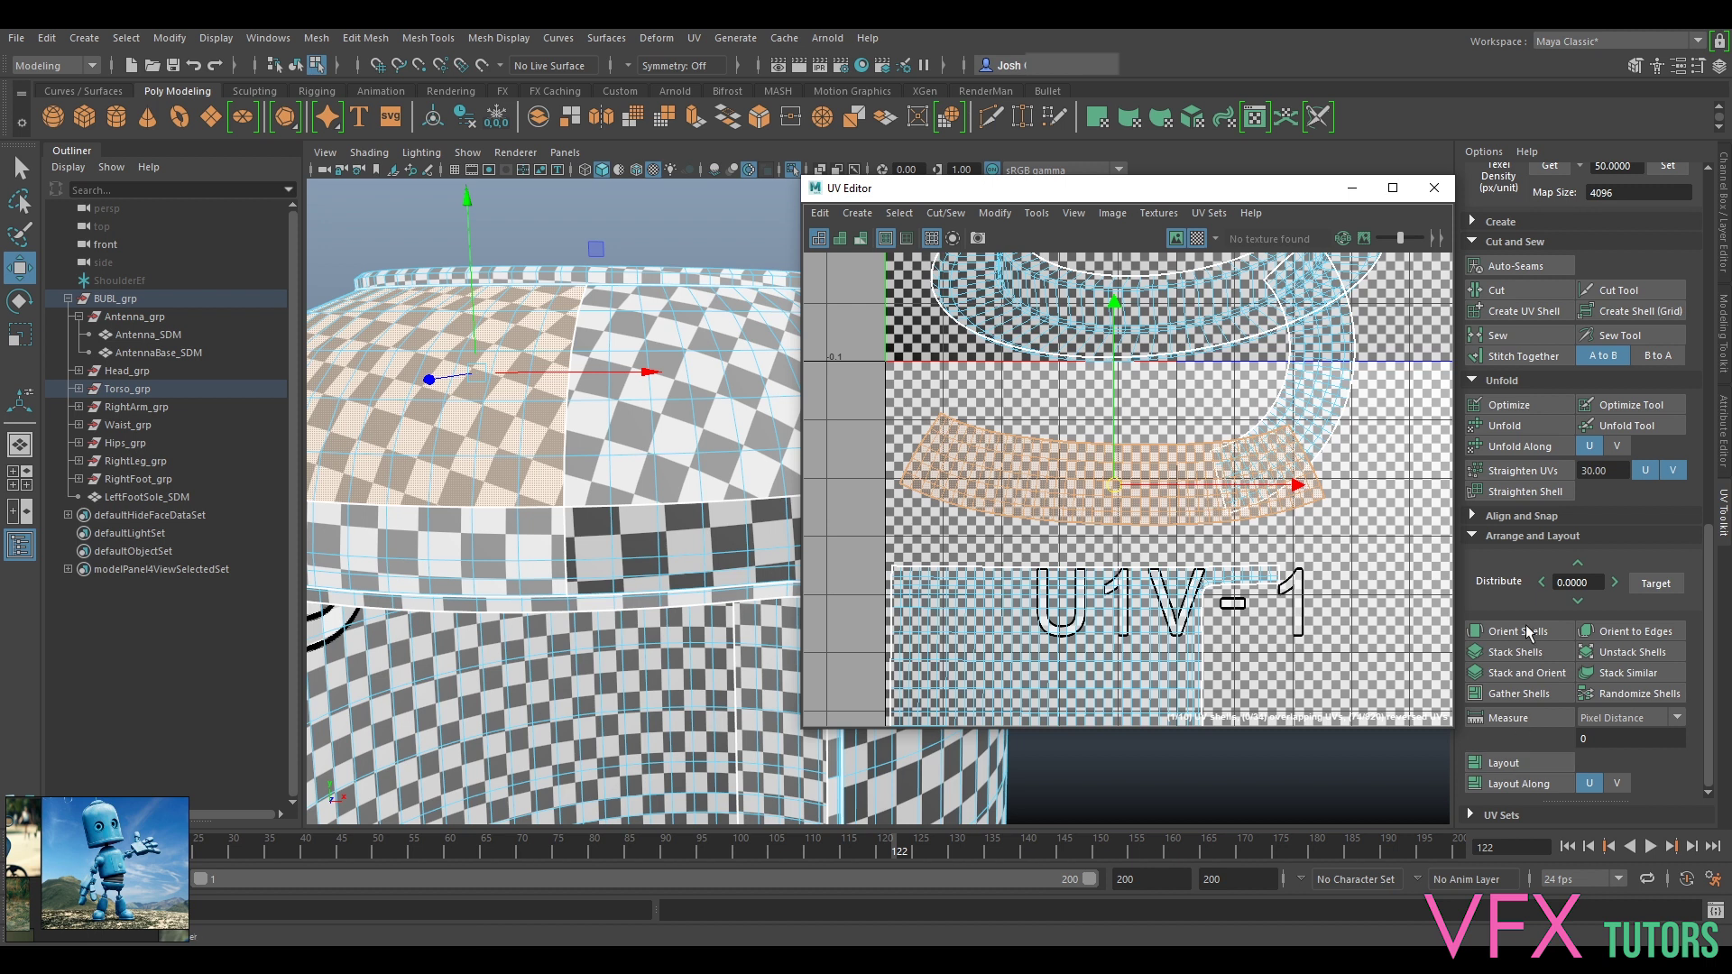
Step: Straighten the dome section's UVs in U and V at an angle of 30, optimize it repeatedly and move it down slightly
left_click(1515, 472)
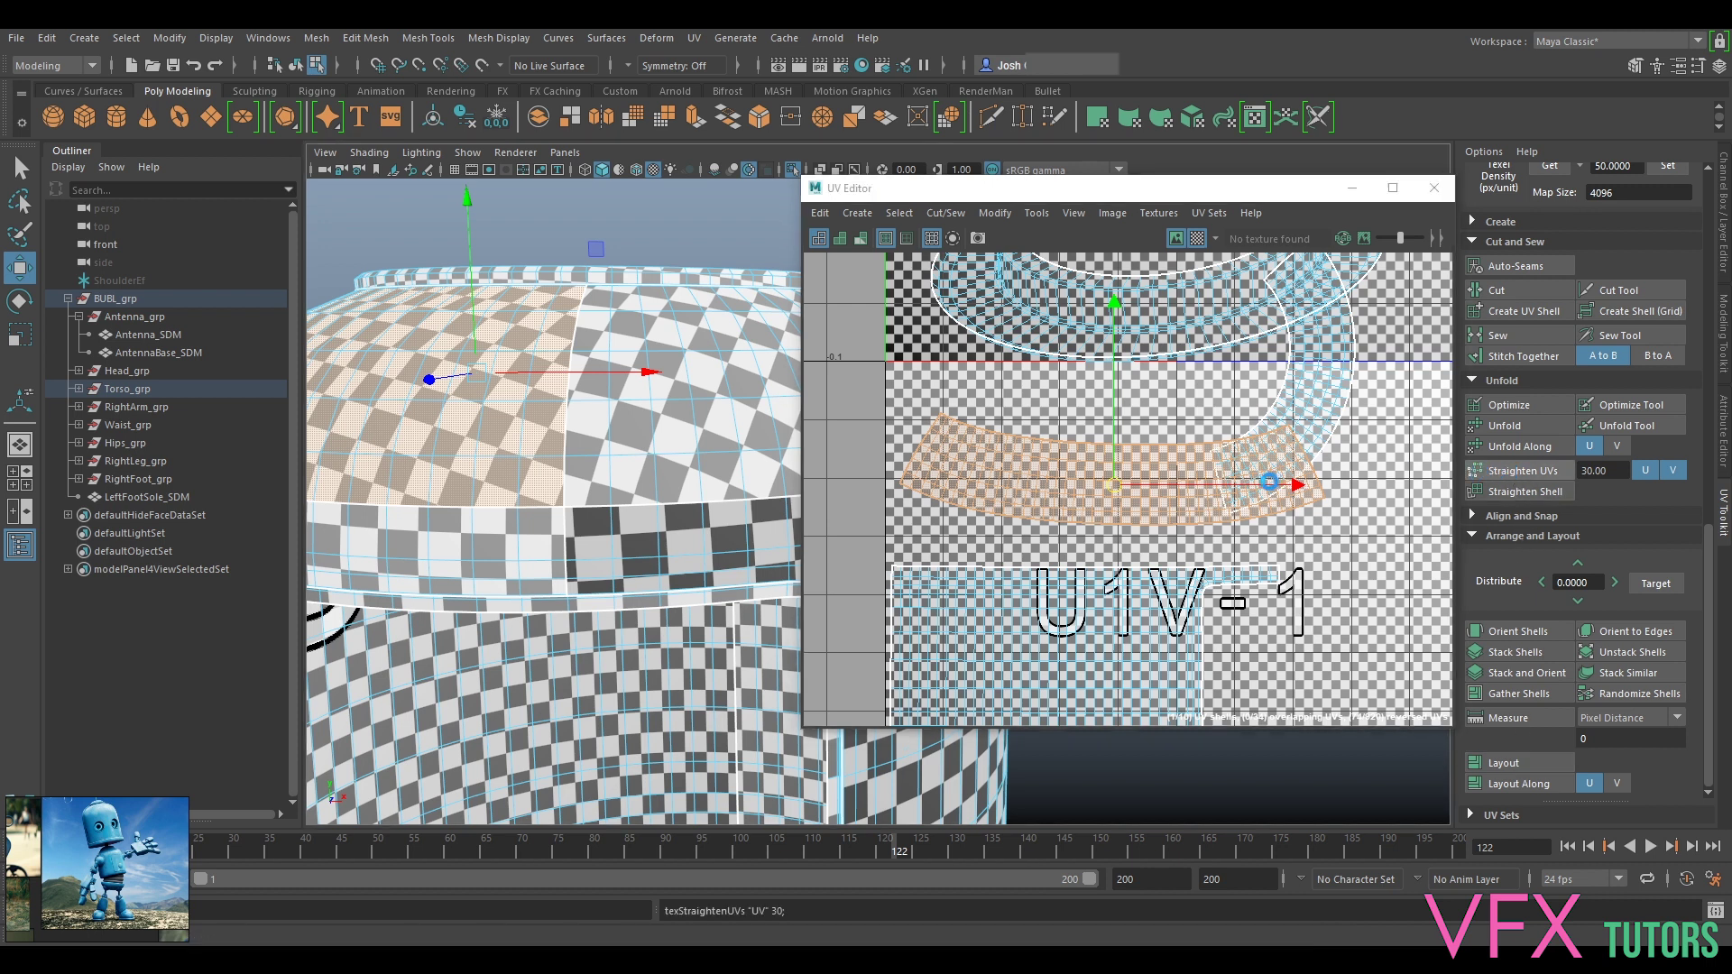
left_click(1520, 406)
left_click(1523, 412)
left_click(1522, 412)
left_click(1523, 413)
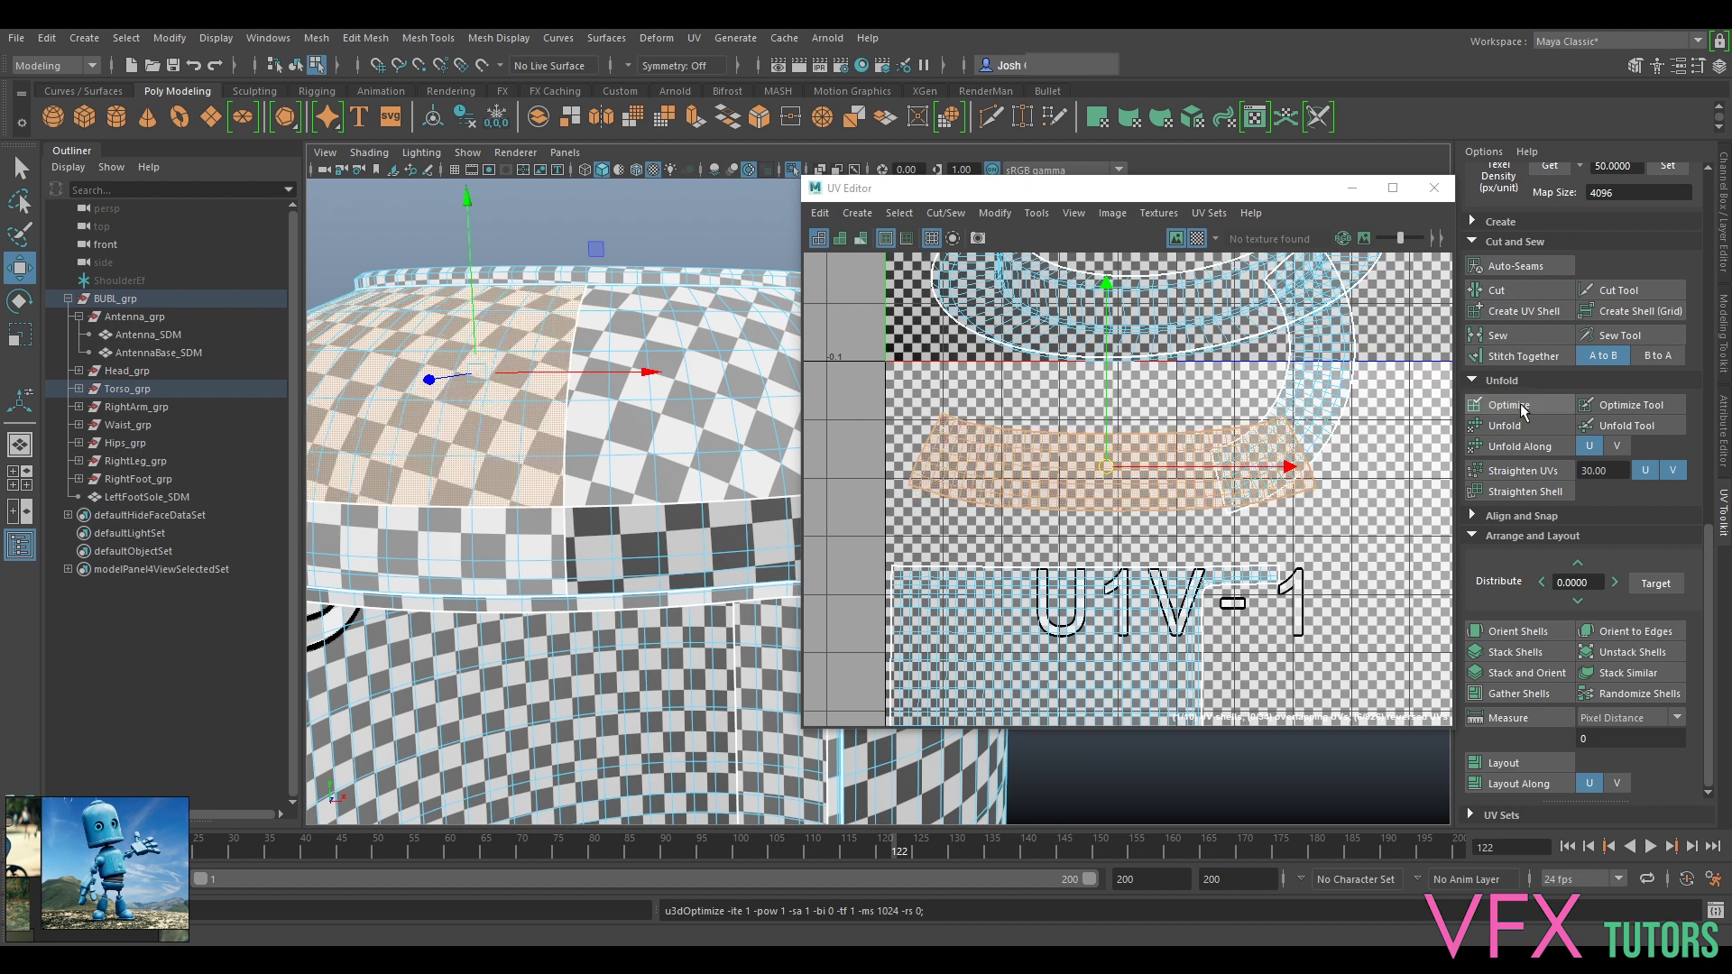
left_click(1522, 410)
left_click(1521, 410)
left_click_drag(1106, 467, 1090, 512)
Step: Rotate the second dome section until its arc sits level and place it above the first section
left_click(1297, 403)
key("e")
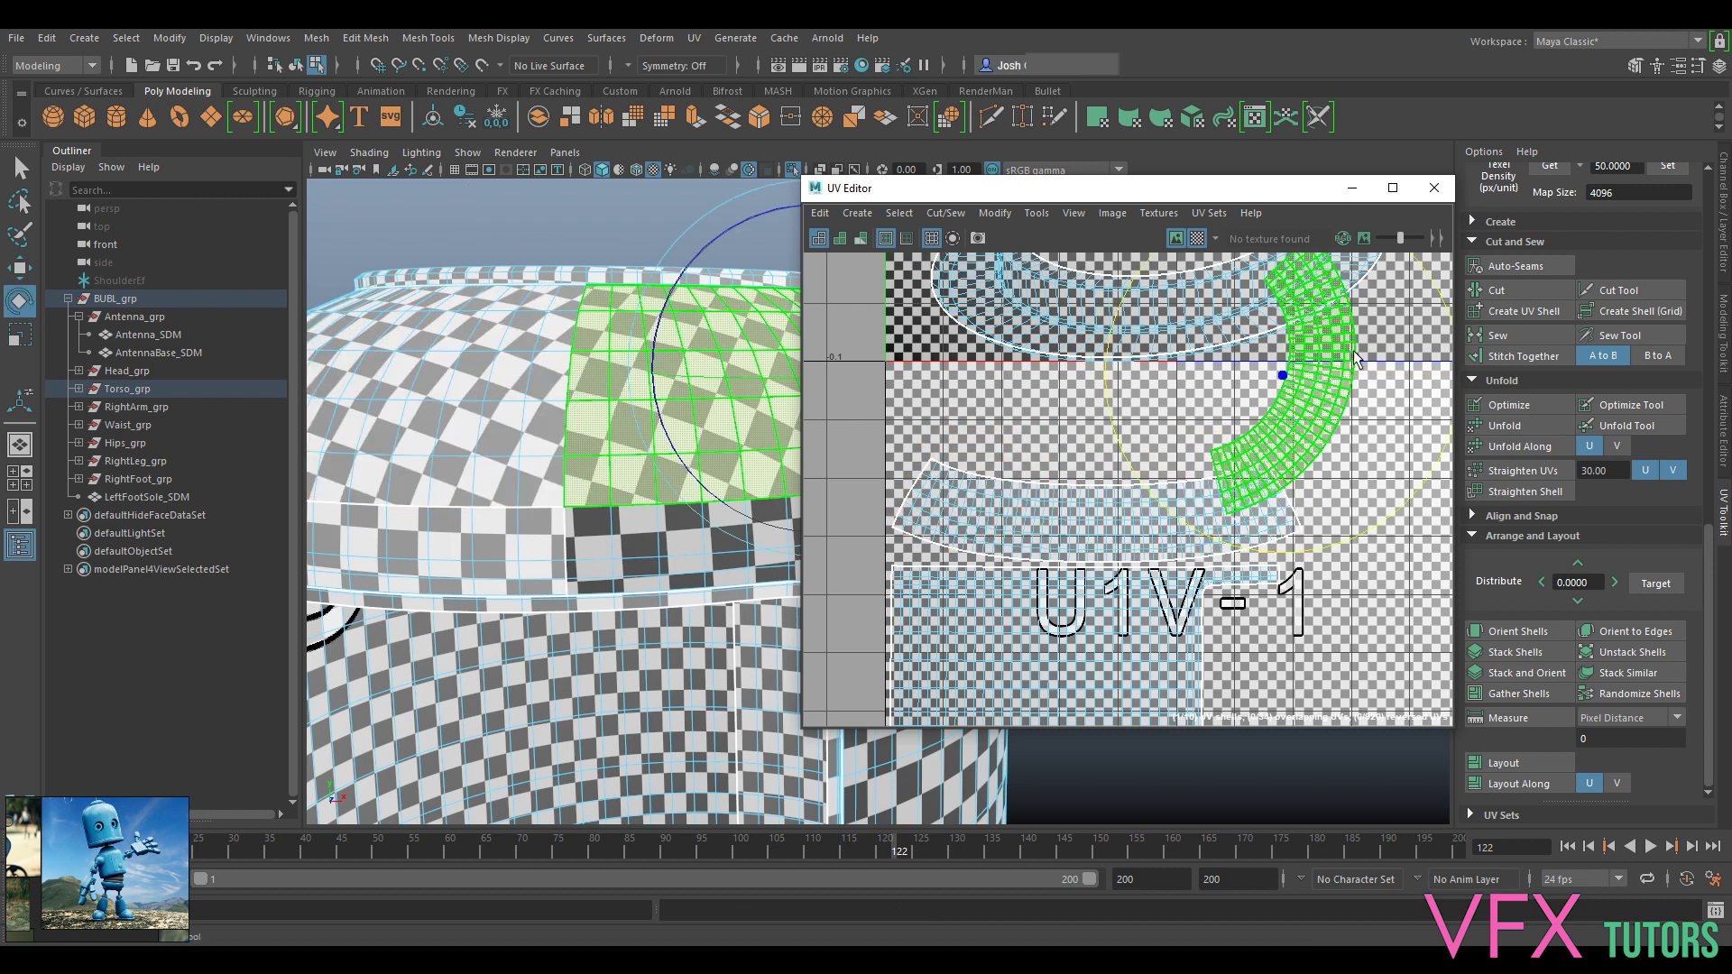
left_click_drag(1409, 498, 1213, 526)
key("w")
left_click_drag(1279, 376, 1104, 388)
Step: Scale the first dome section's middle edge loop vertically into a straight horizontal line and pin its UVs
right_click_drag(1033, 481, 1033, 478)
double_click(1055, 518)
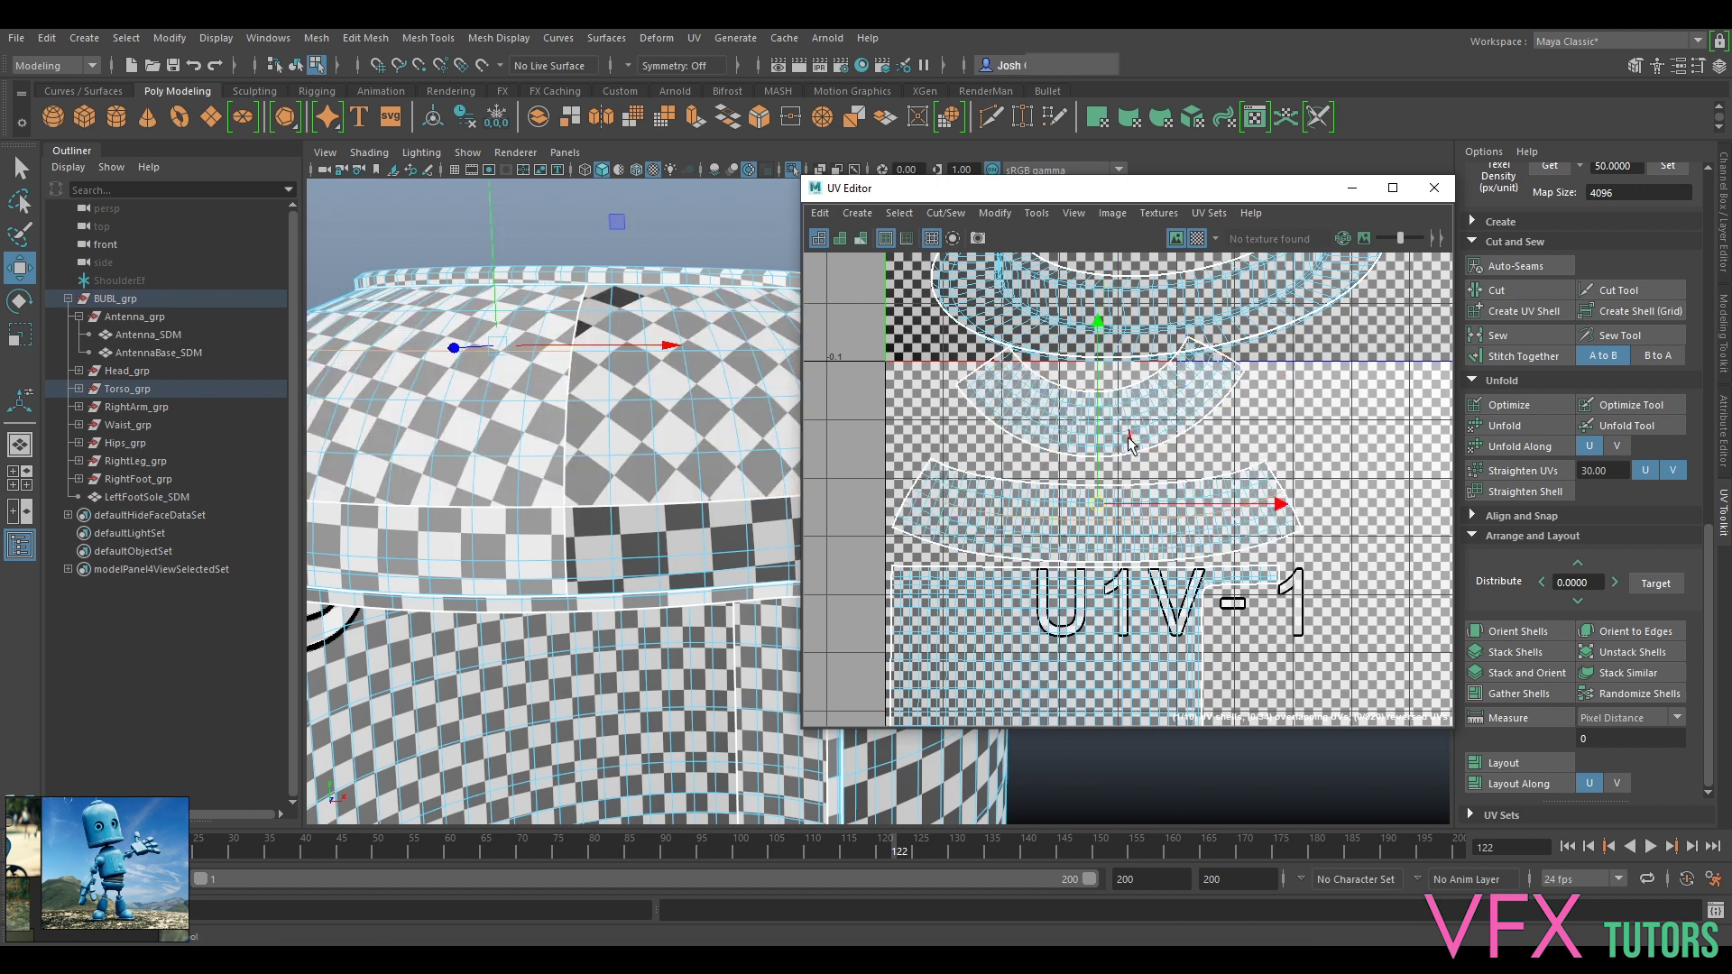
key("r")
left_click_drag(1099, 333, 1127, 622)
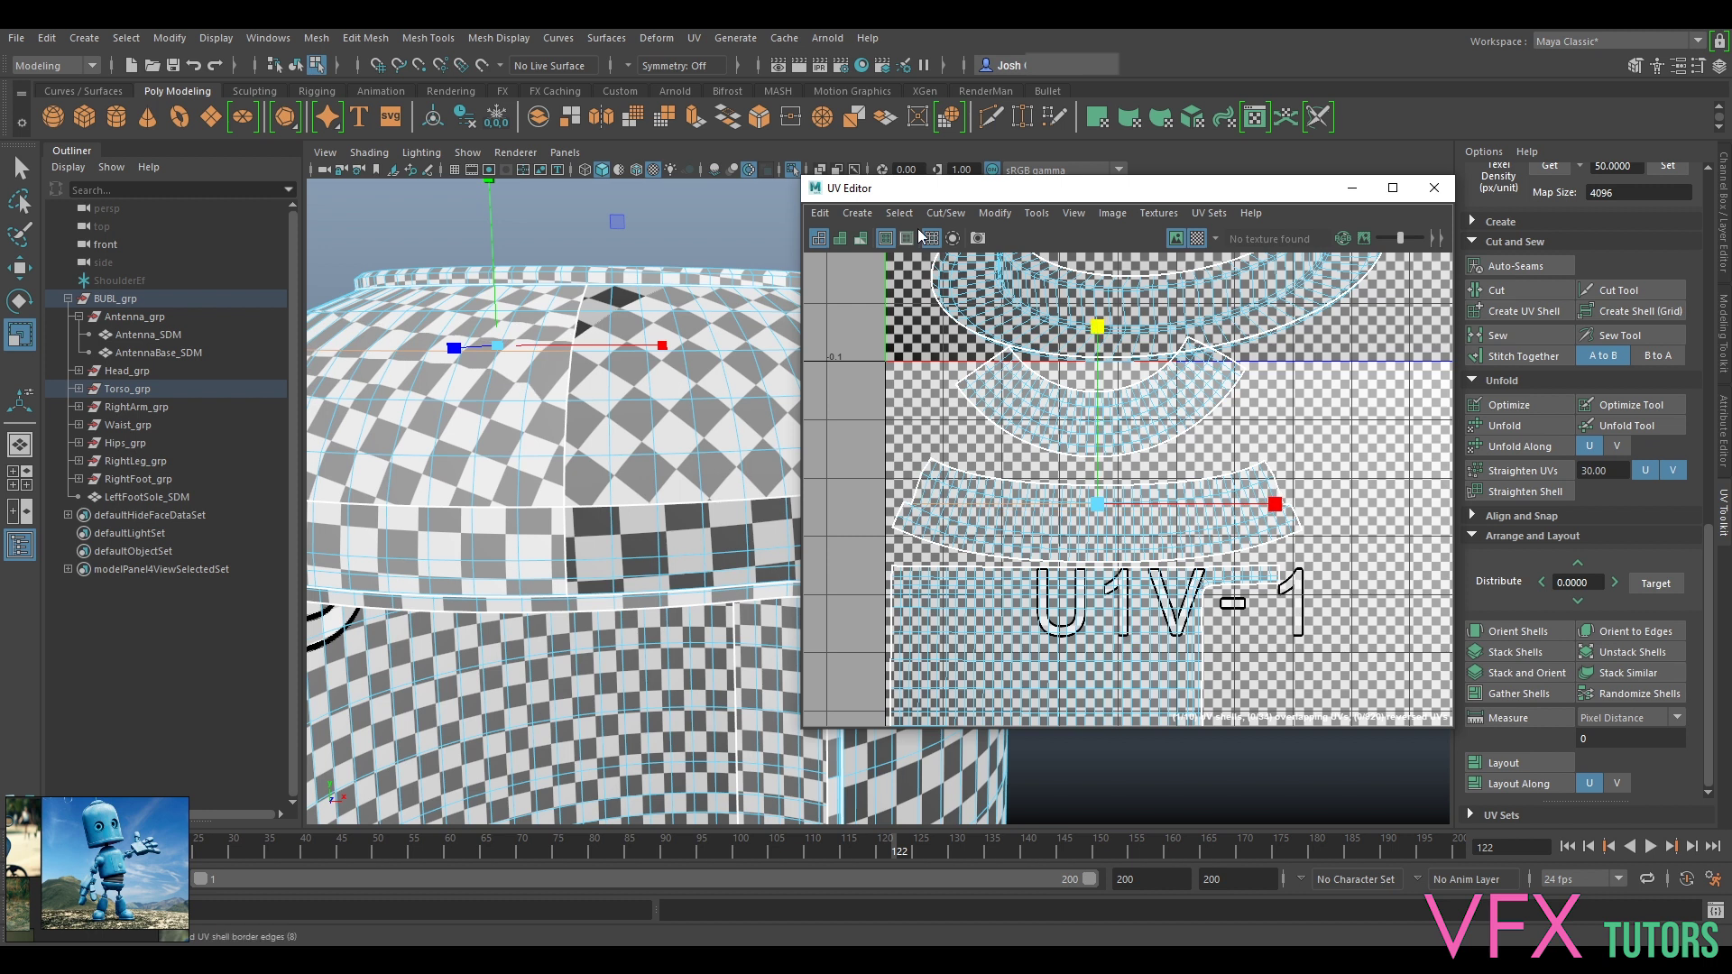
left_click_drag(1204, 501, 1214, 502)
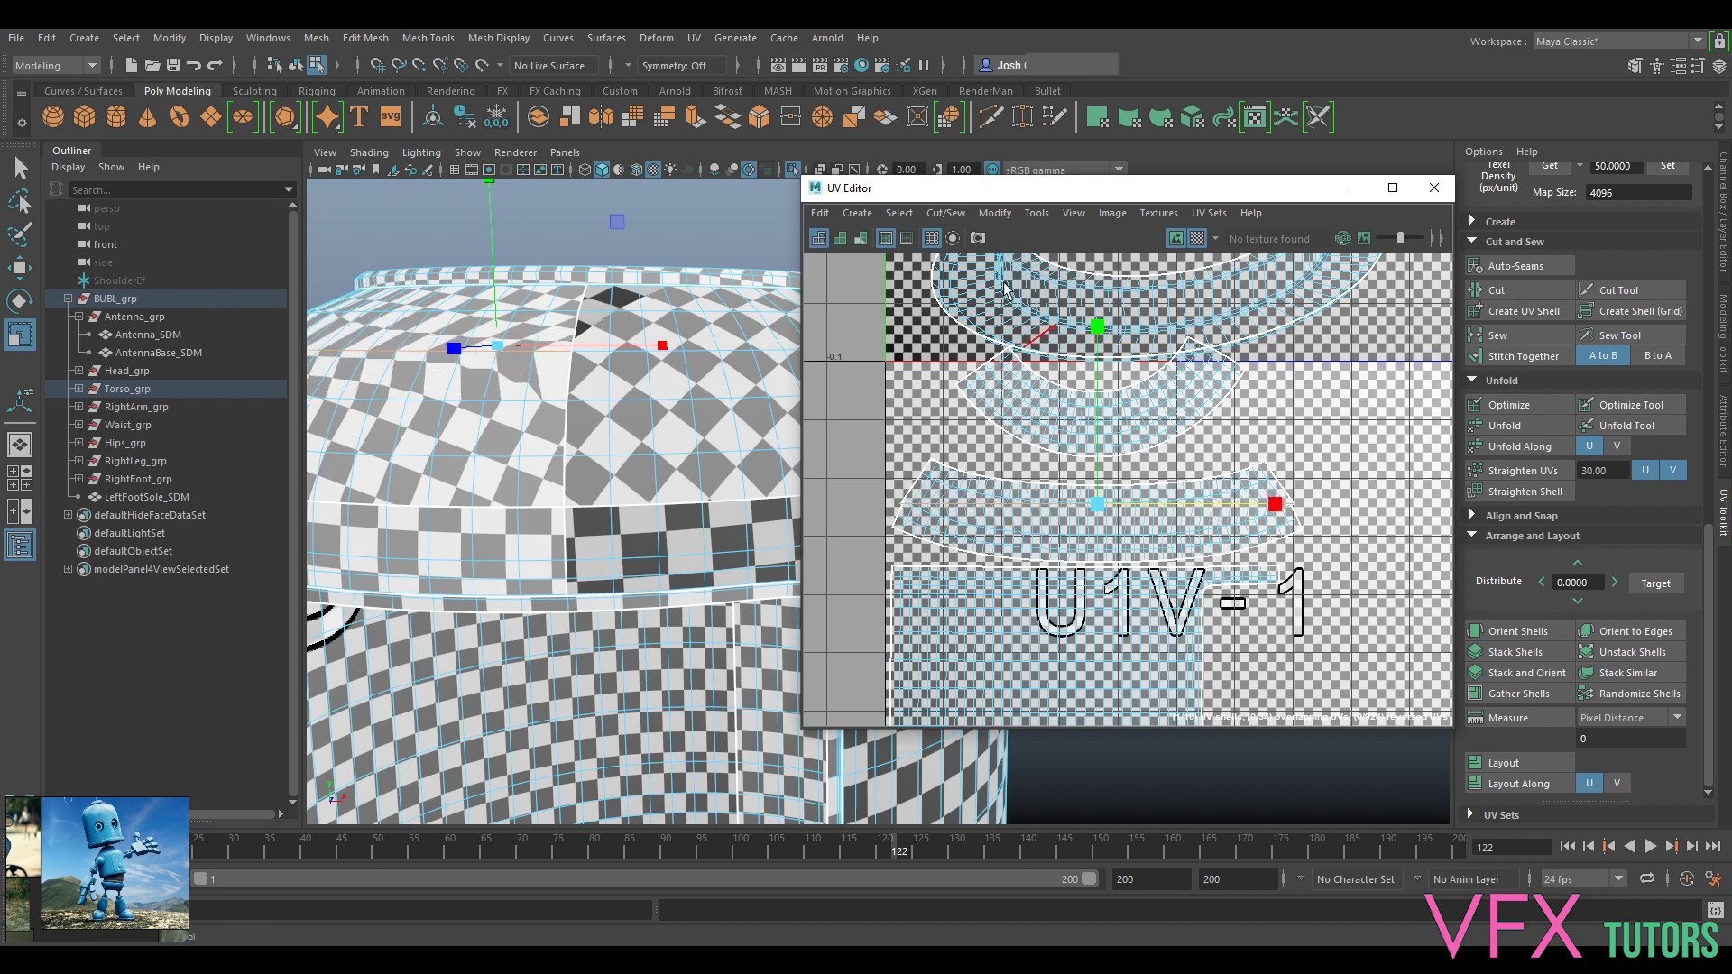
left_click(822, 216)
left_click(862, 312)
Step: Unfold the first dome section's shell around its flattened pinned loop and optimize it
right_click_drag(1076, 520, 1027, 501)
left_click(1062, 545)
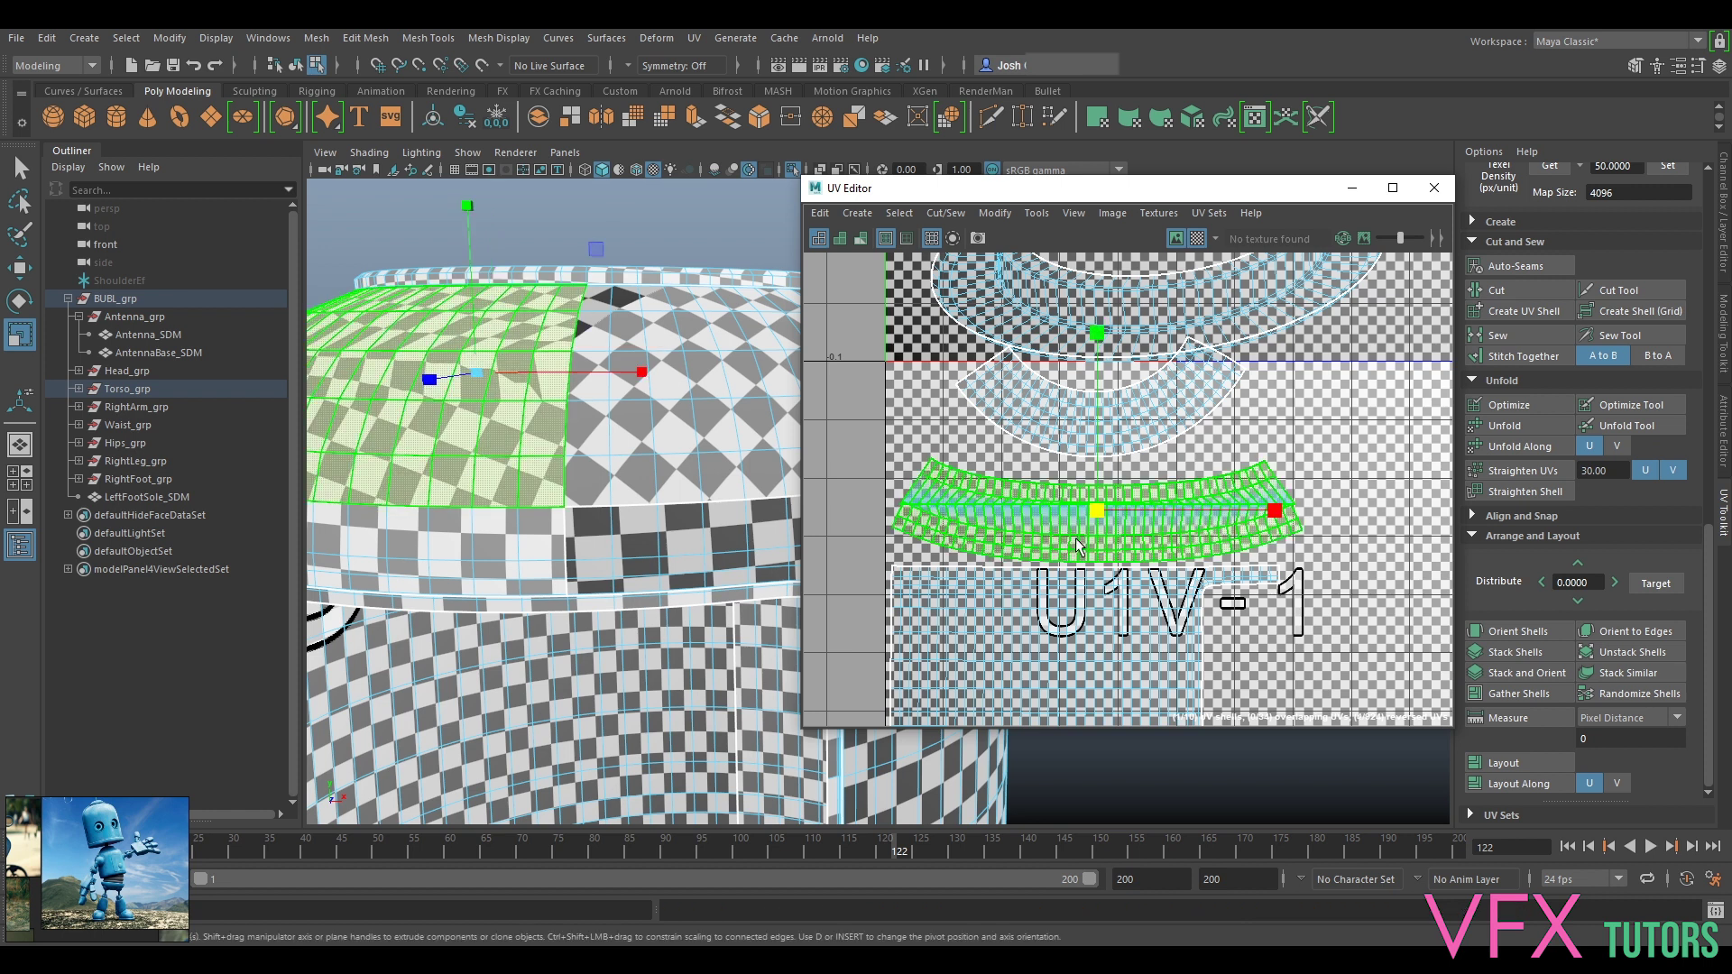
key("ctrl+u")
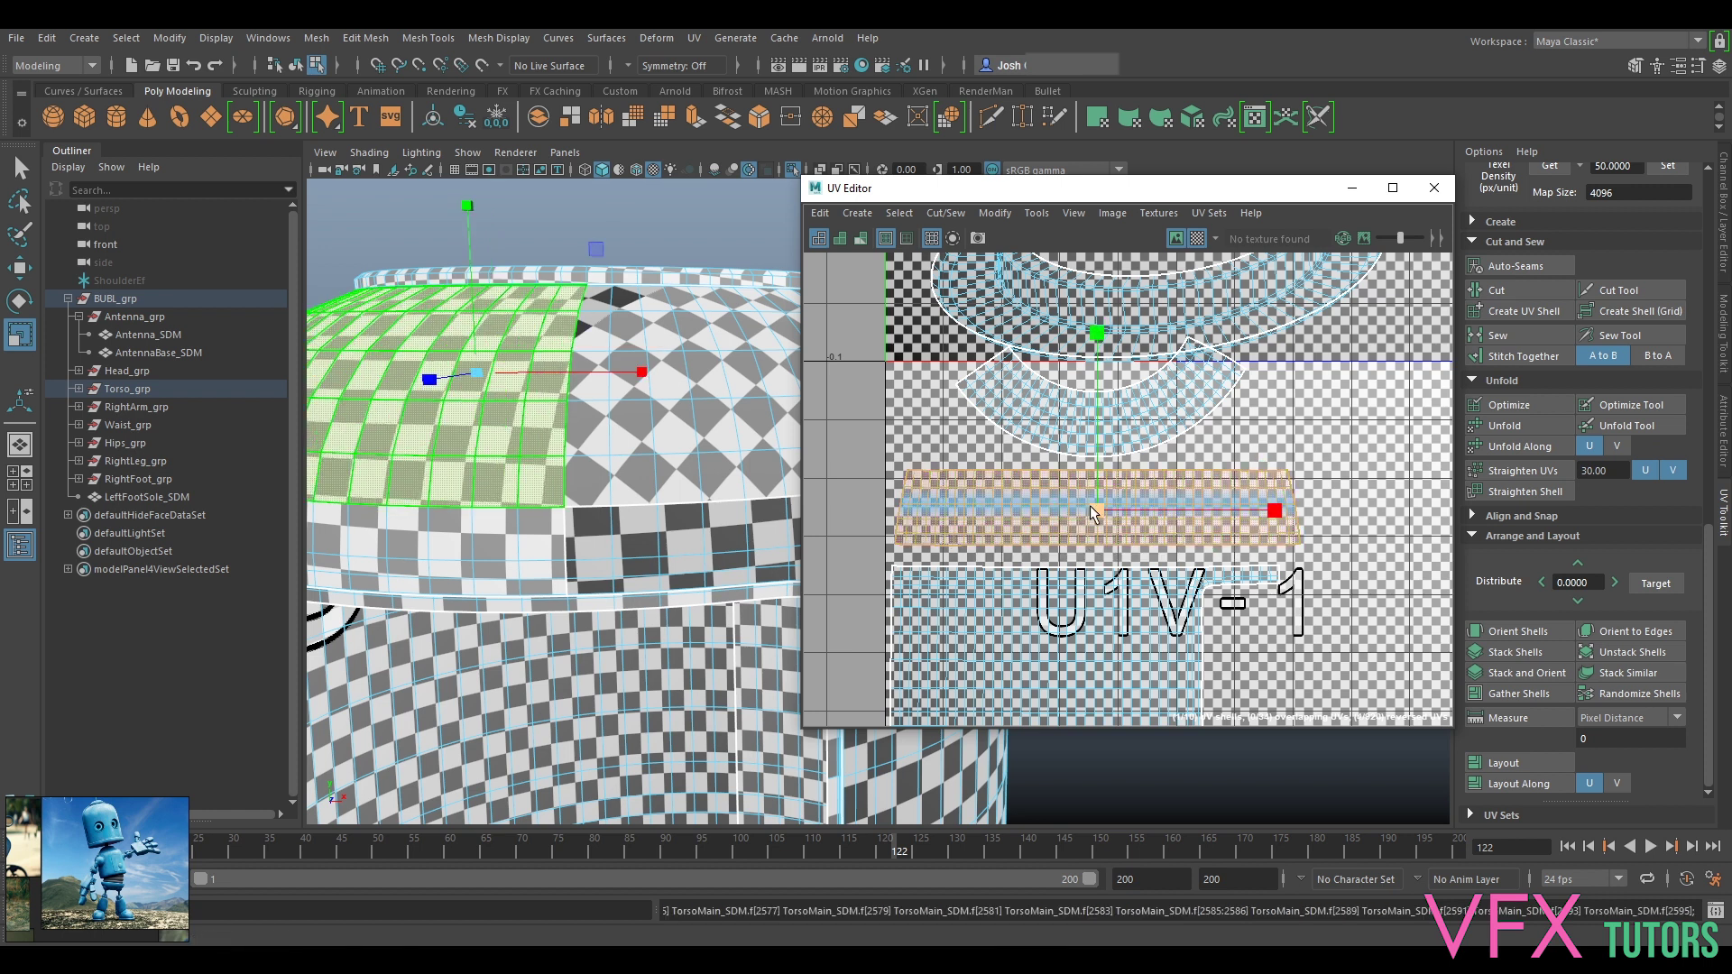
left_click(1508, 404)
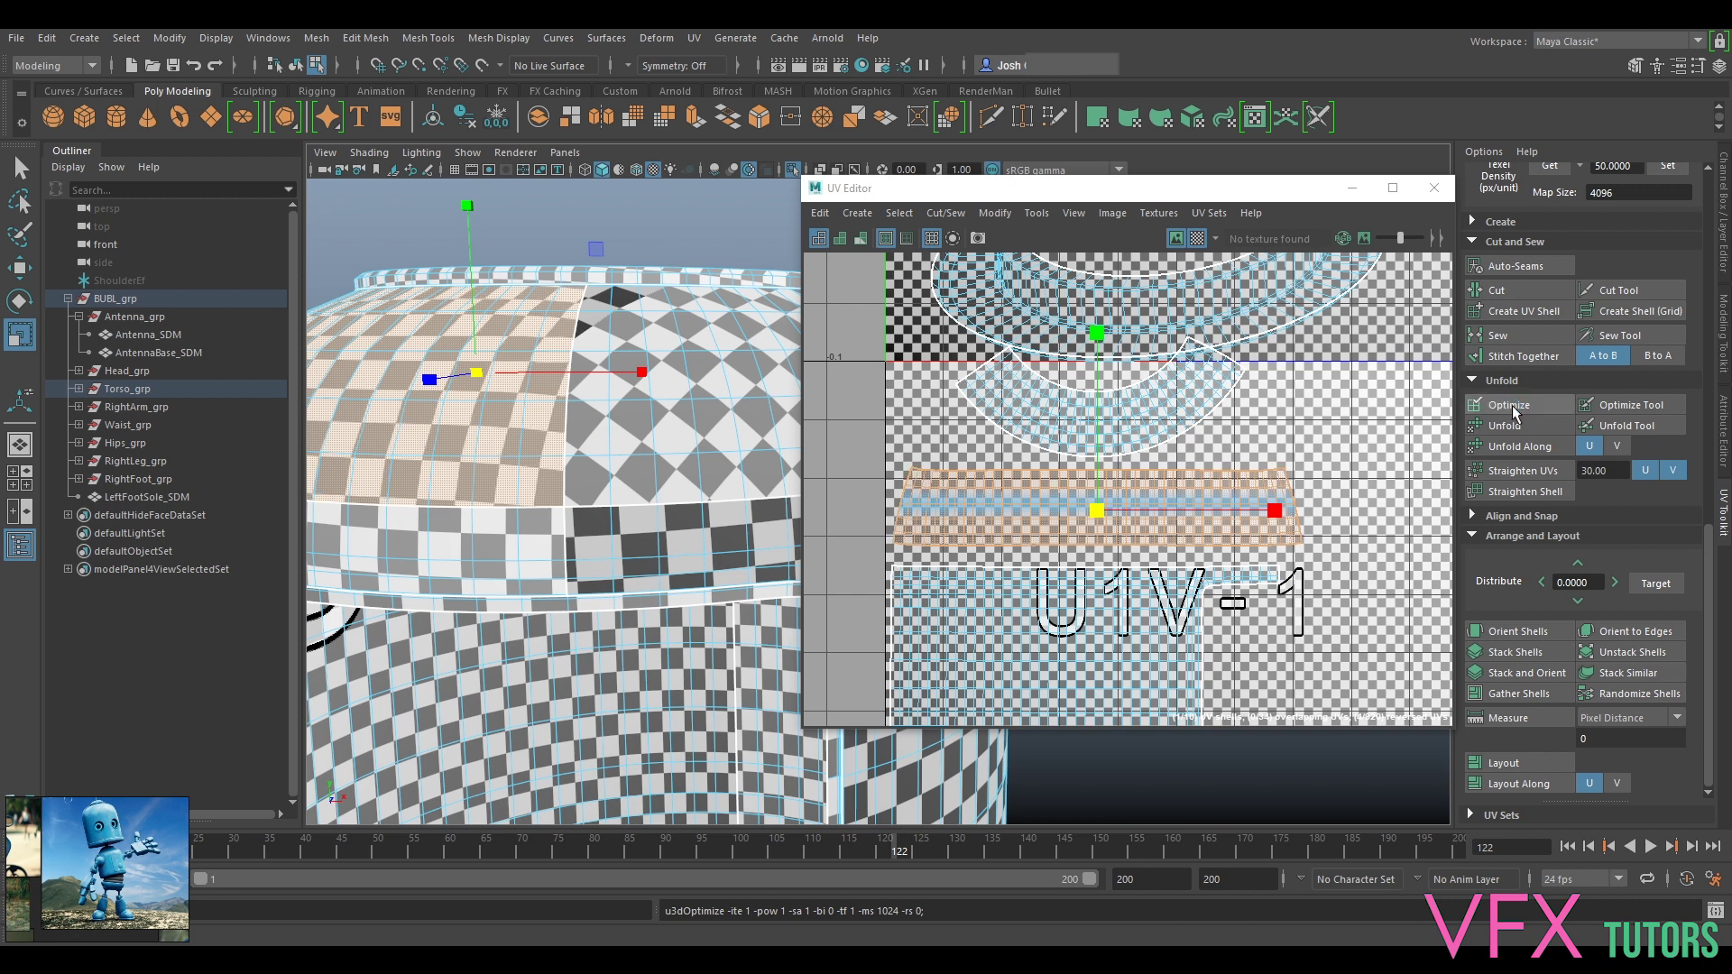
Step: Unpin all UVs, optimize the first dome section again and nudge it down against the large torso shell
left_click(856, 215)
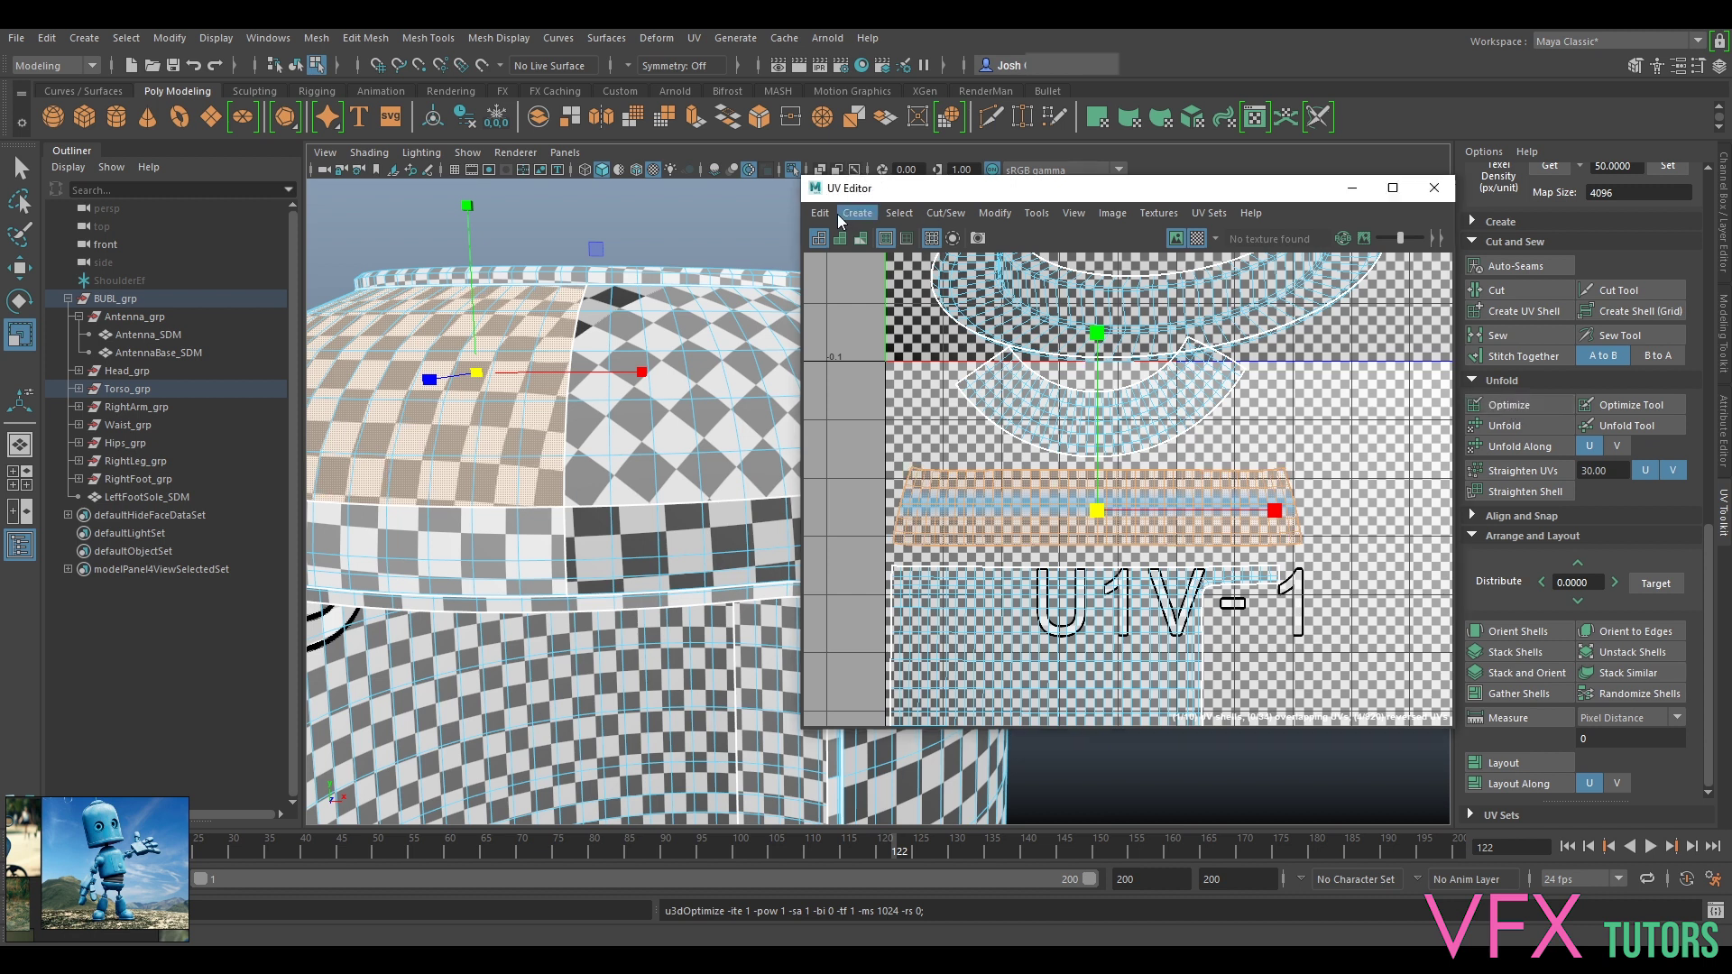
mouse_move(821, 215)
left_click(865, 368)
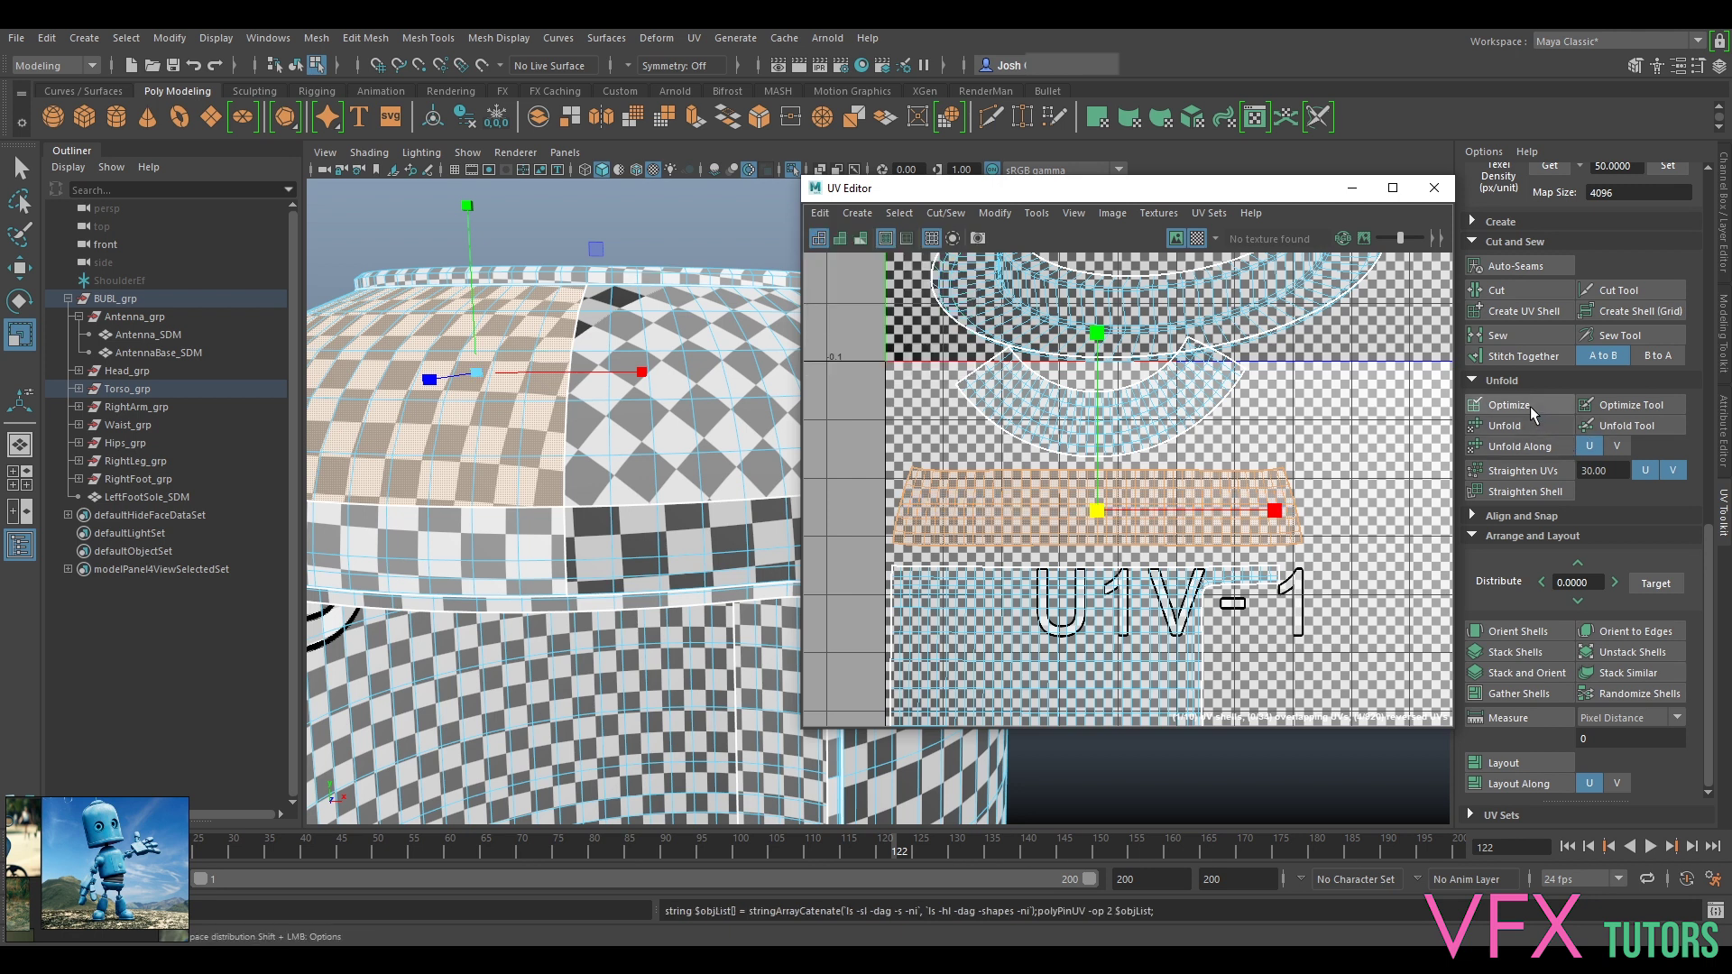
left_click(1529, 406)
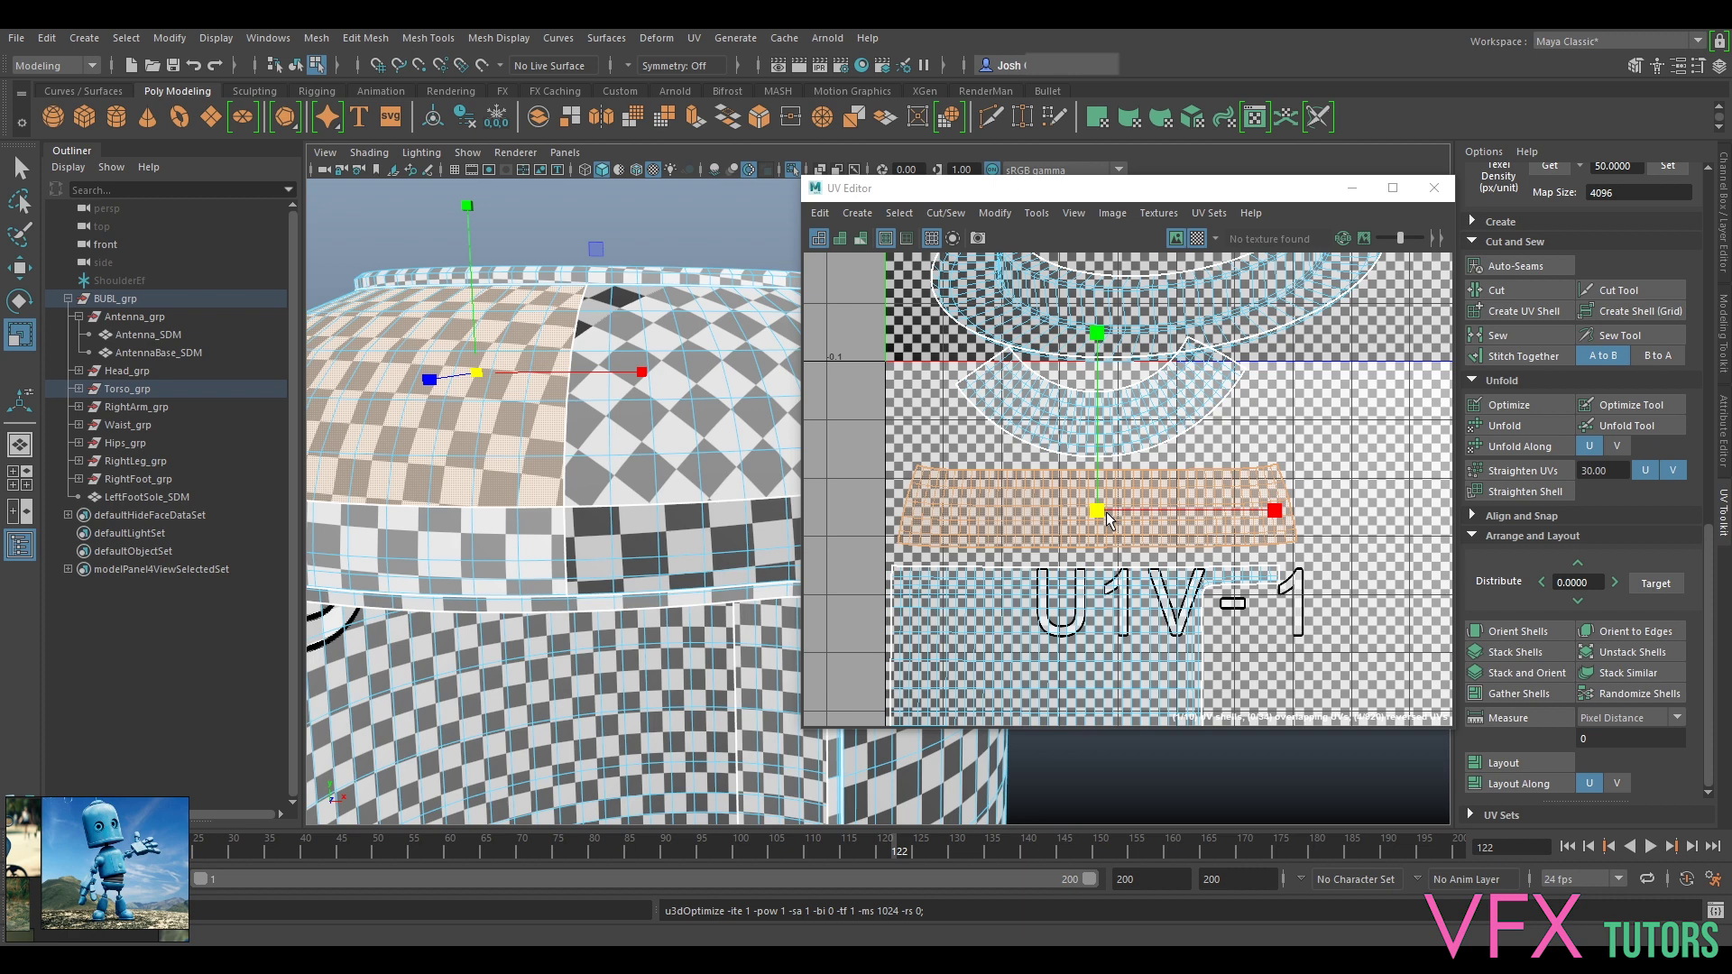
key("w")
left_click_drag(1097, 511, 1096, 517)
Step: Flatten the second dome section's middle edge loop into a straight horizontal line, widen it slightly and pin its UVs
scroll(505, 490, "down", 4)
left_click_drag(505, 490, 713, 446, "alt")
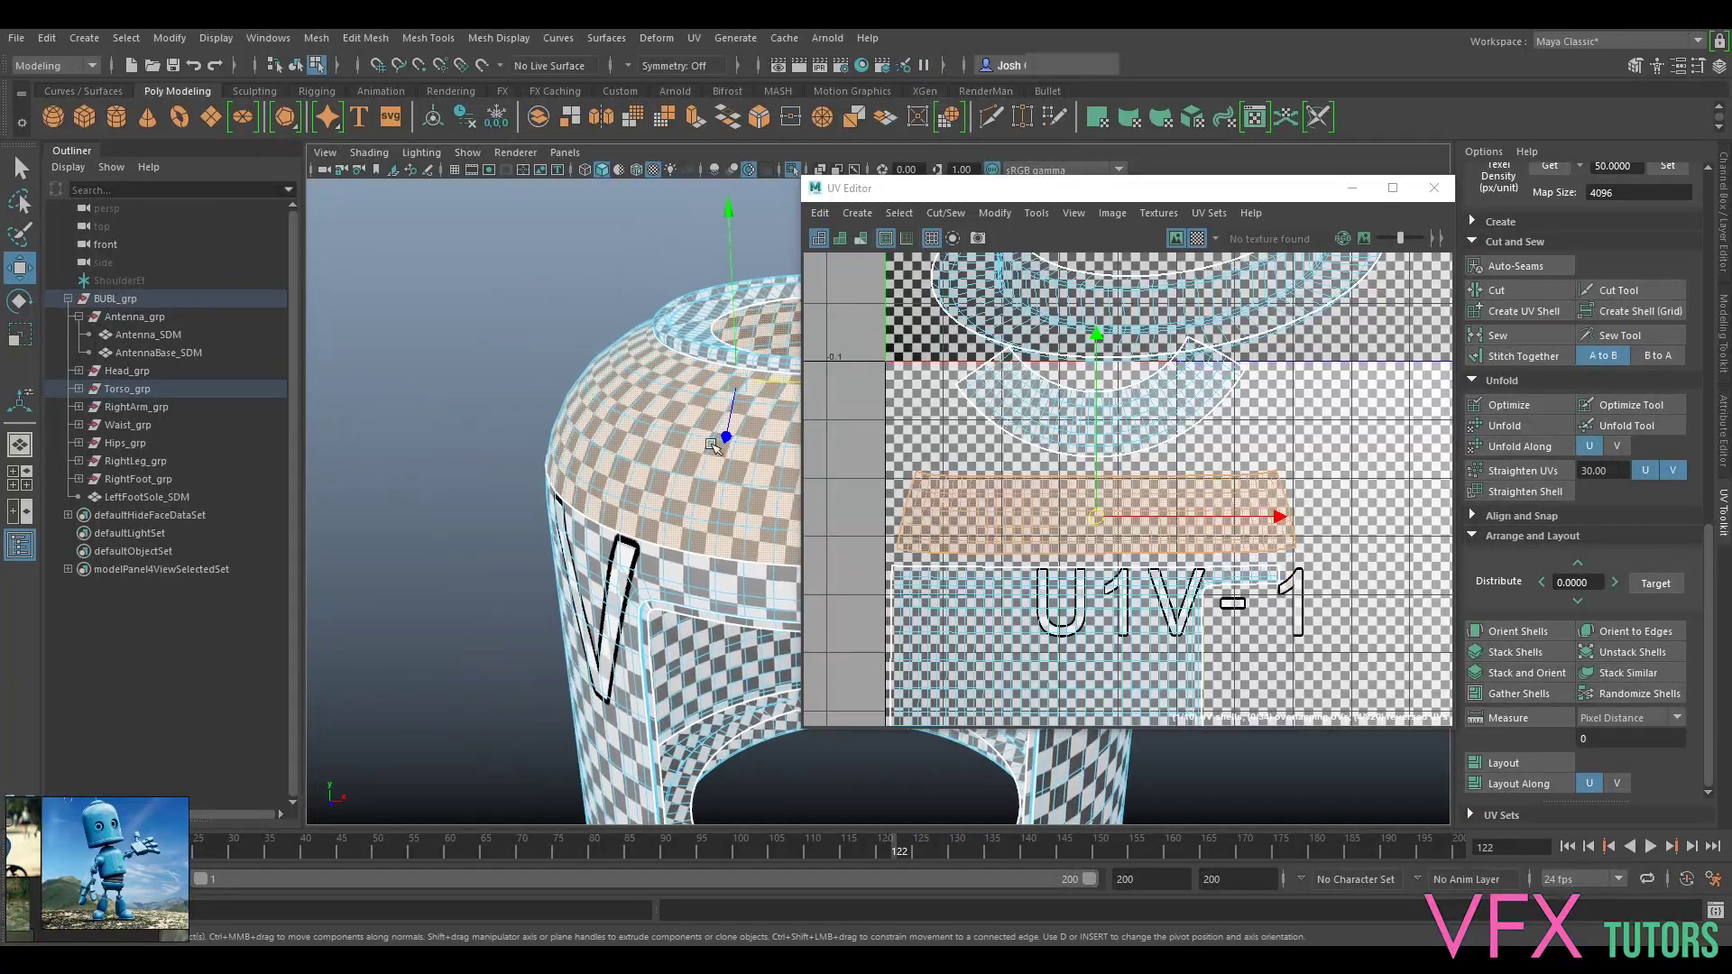
middle_click_drag(713, 447, 584, 470, "alt")
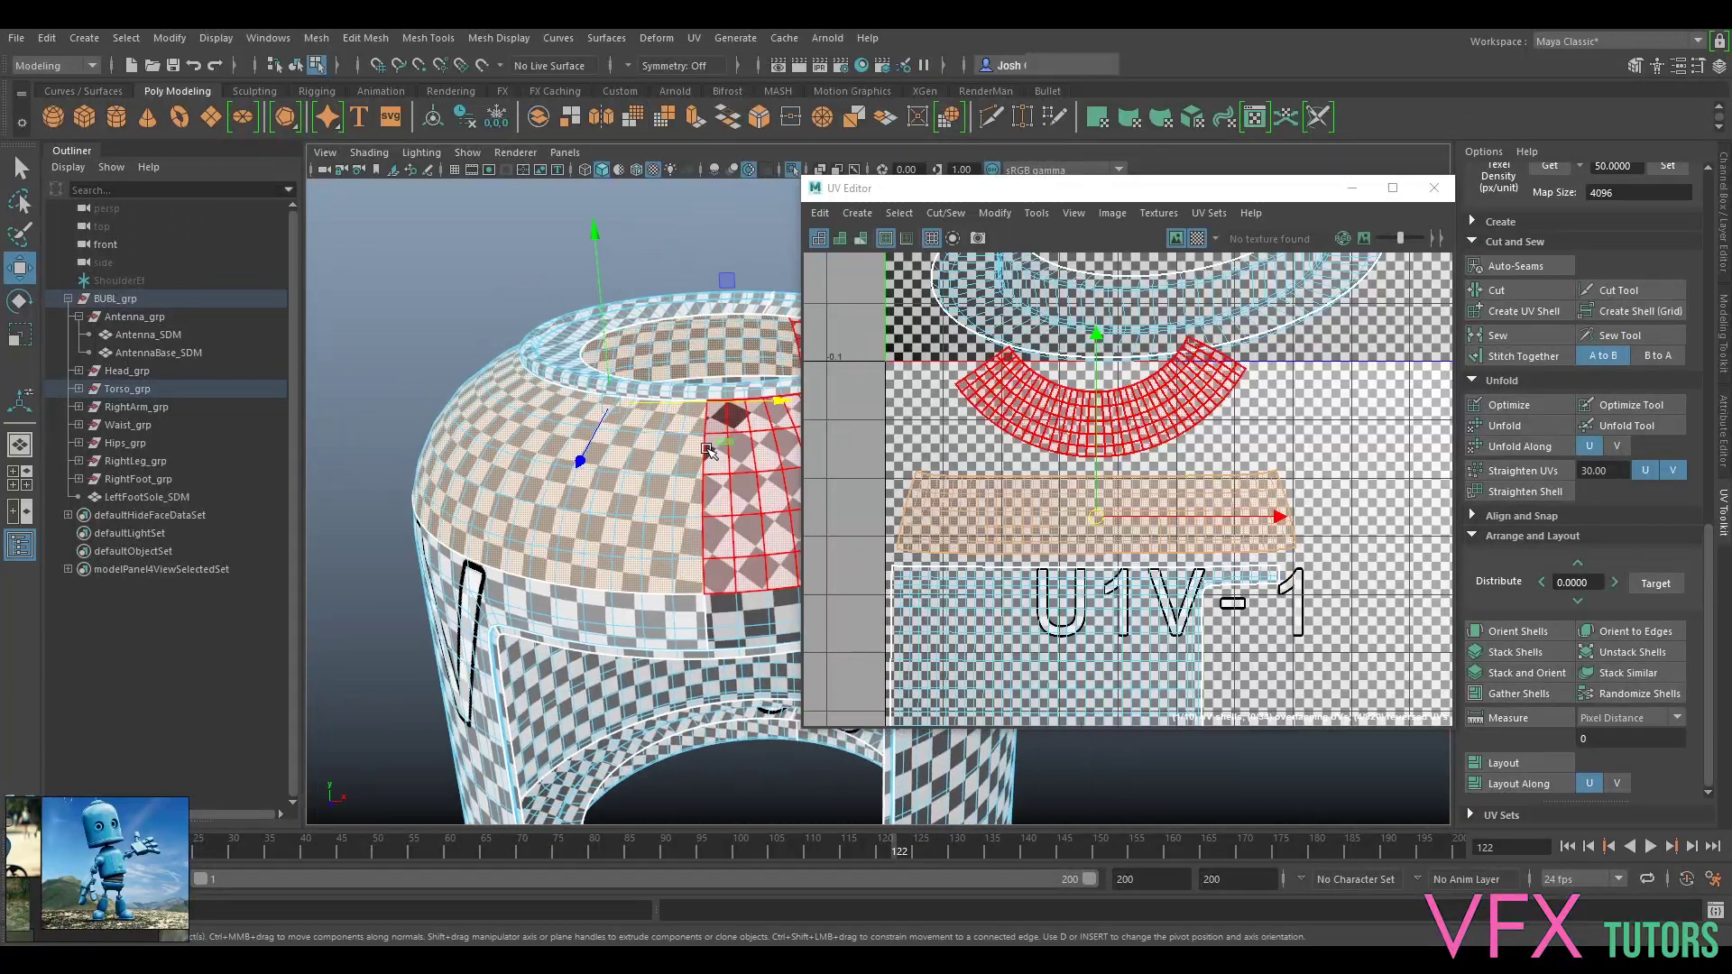
left_click(1118, 415)
right_click_drag(1118, 416, 1118, 372)
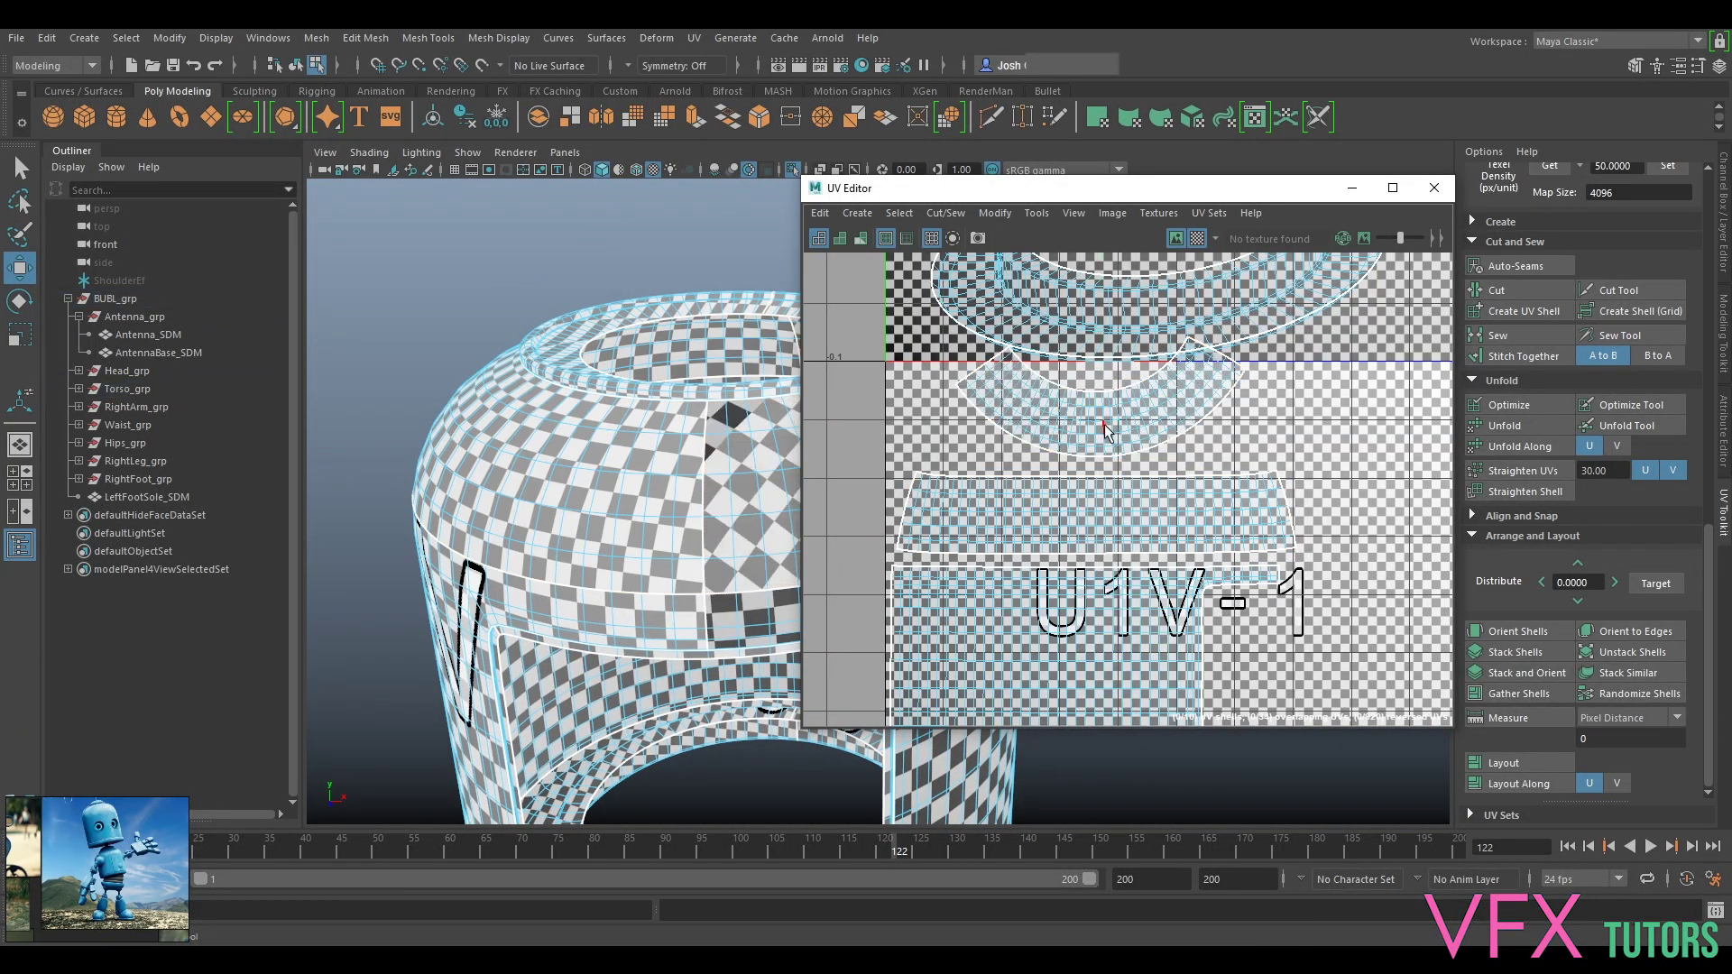
left_click(1110, 426)
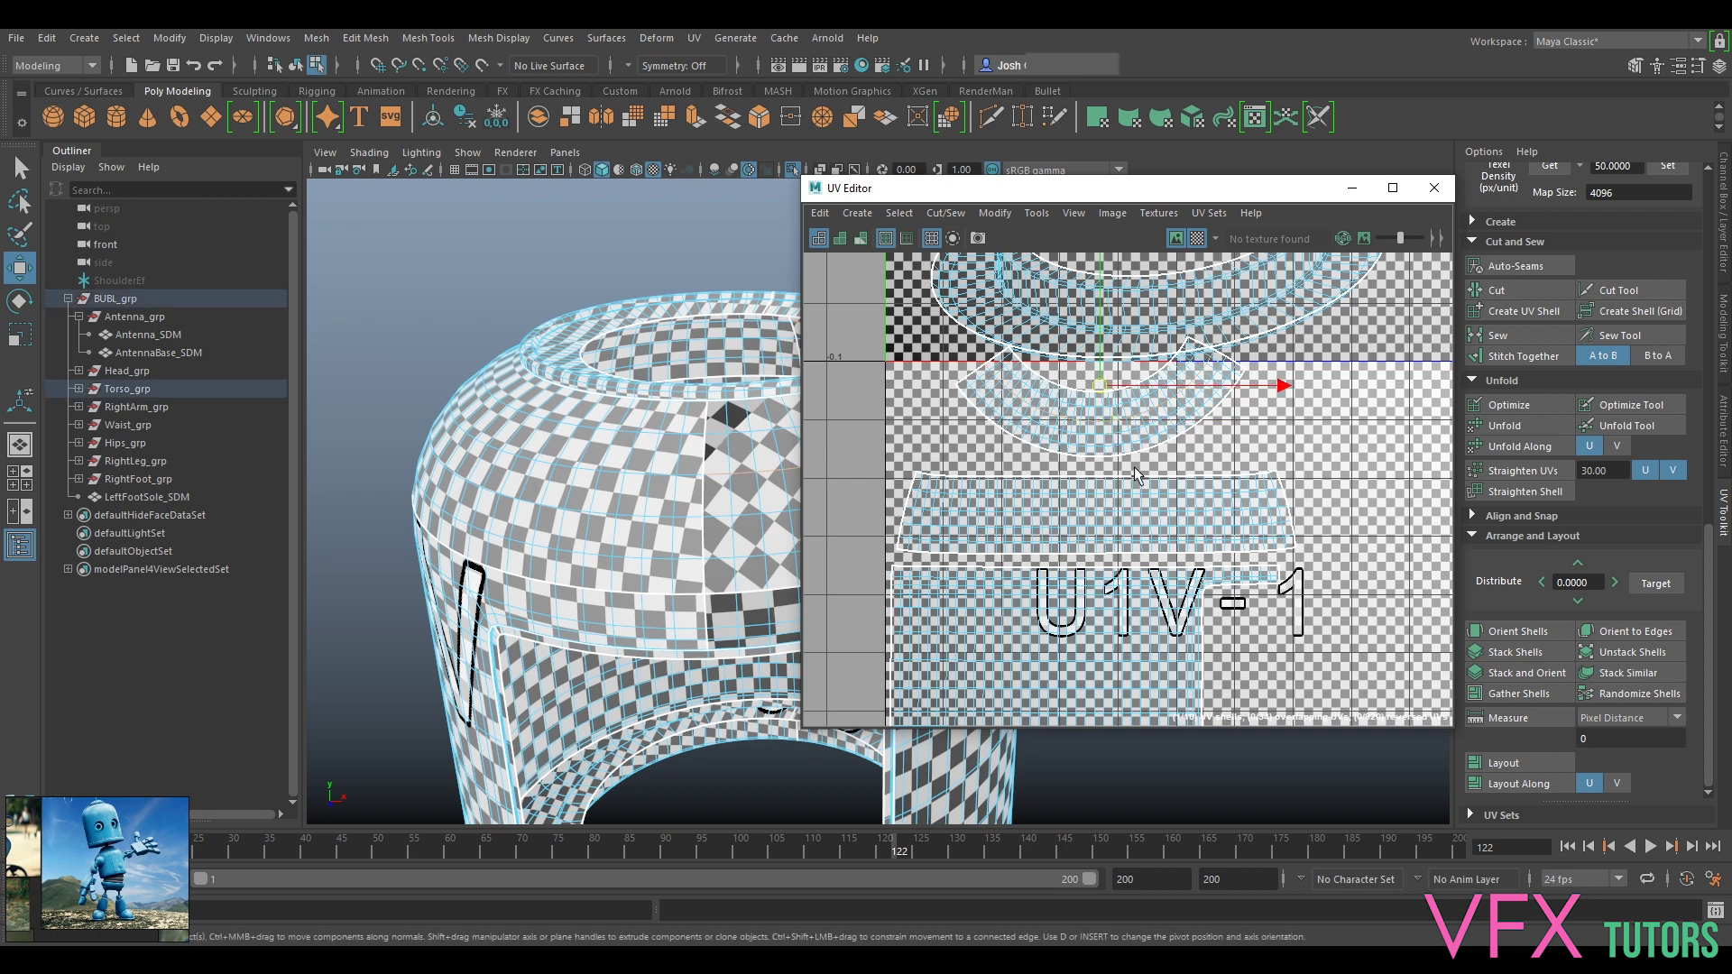
key("r")
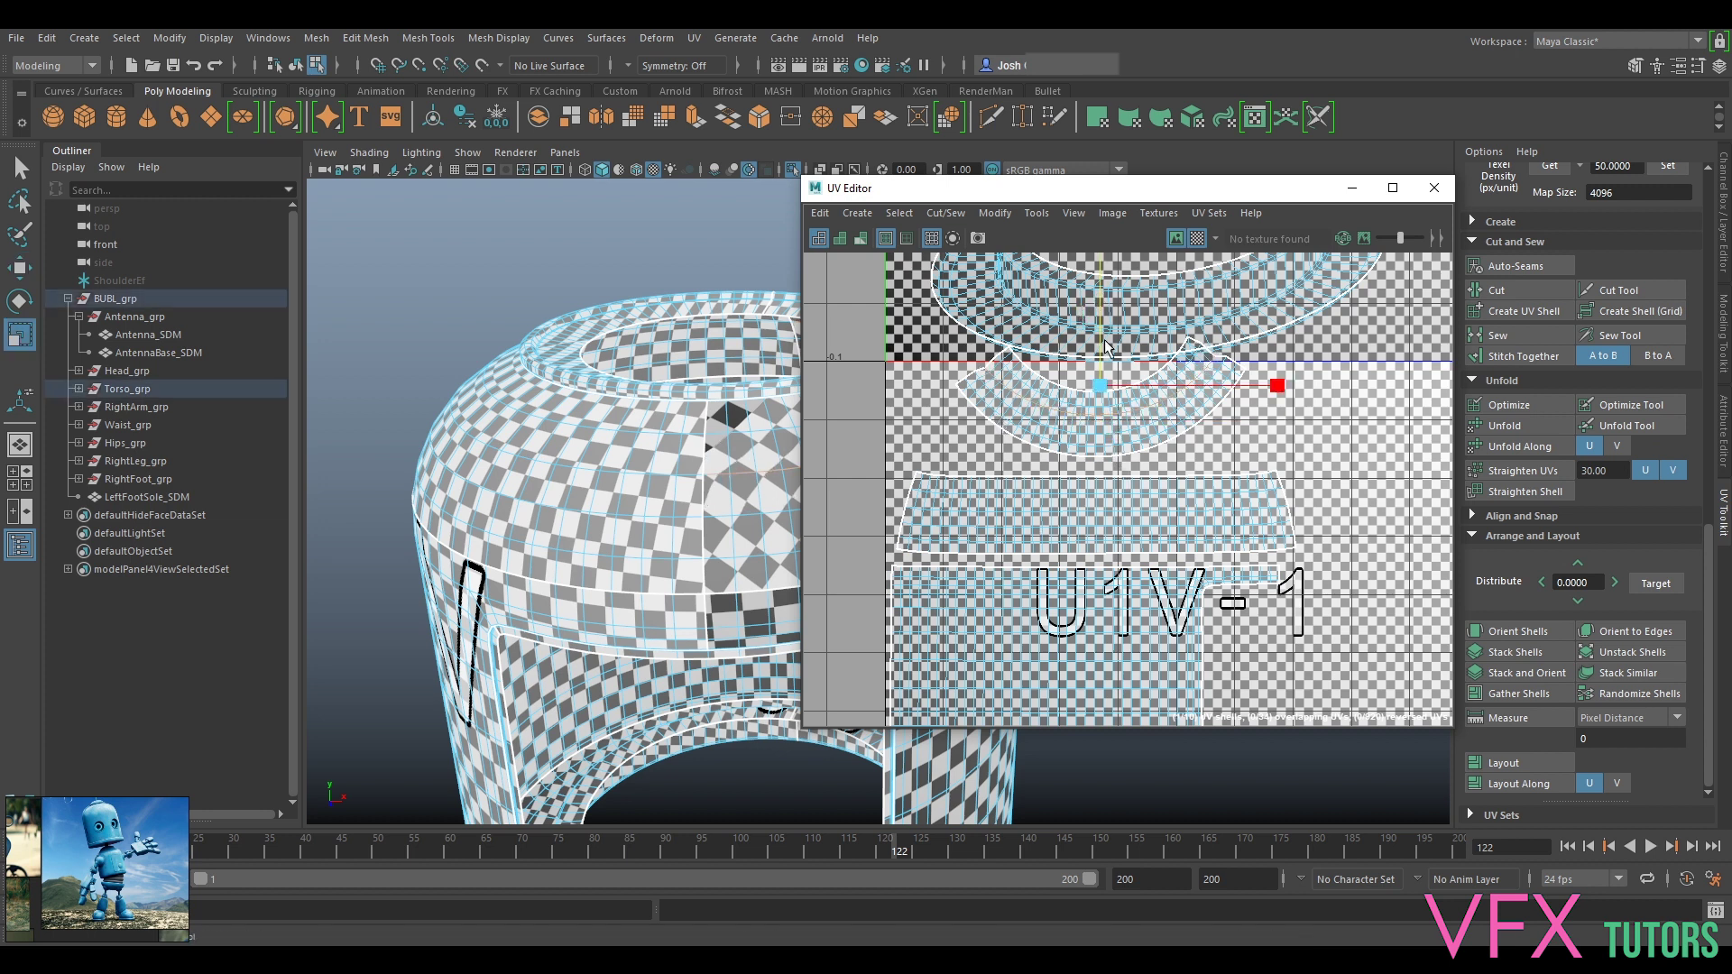
left_click_drag(1105, 340, 1128, 602)
left_click_drag(1204, 394, 1245, 400)
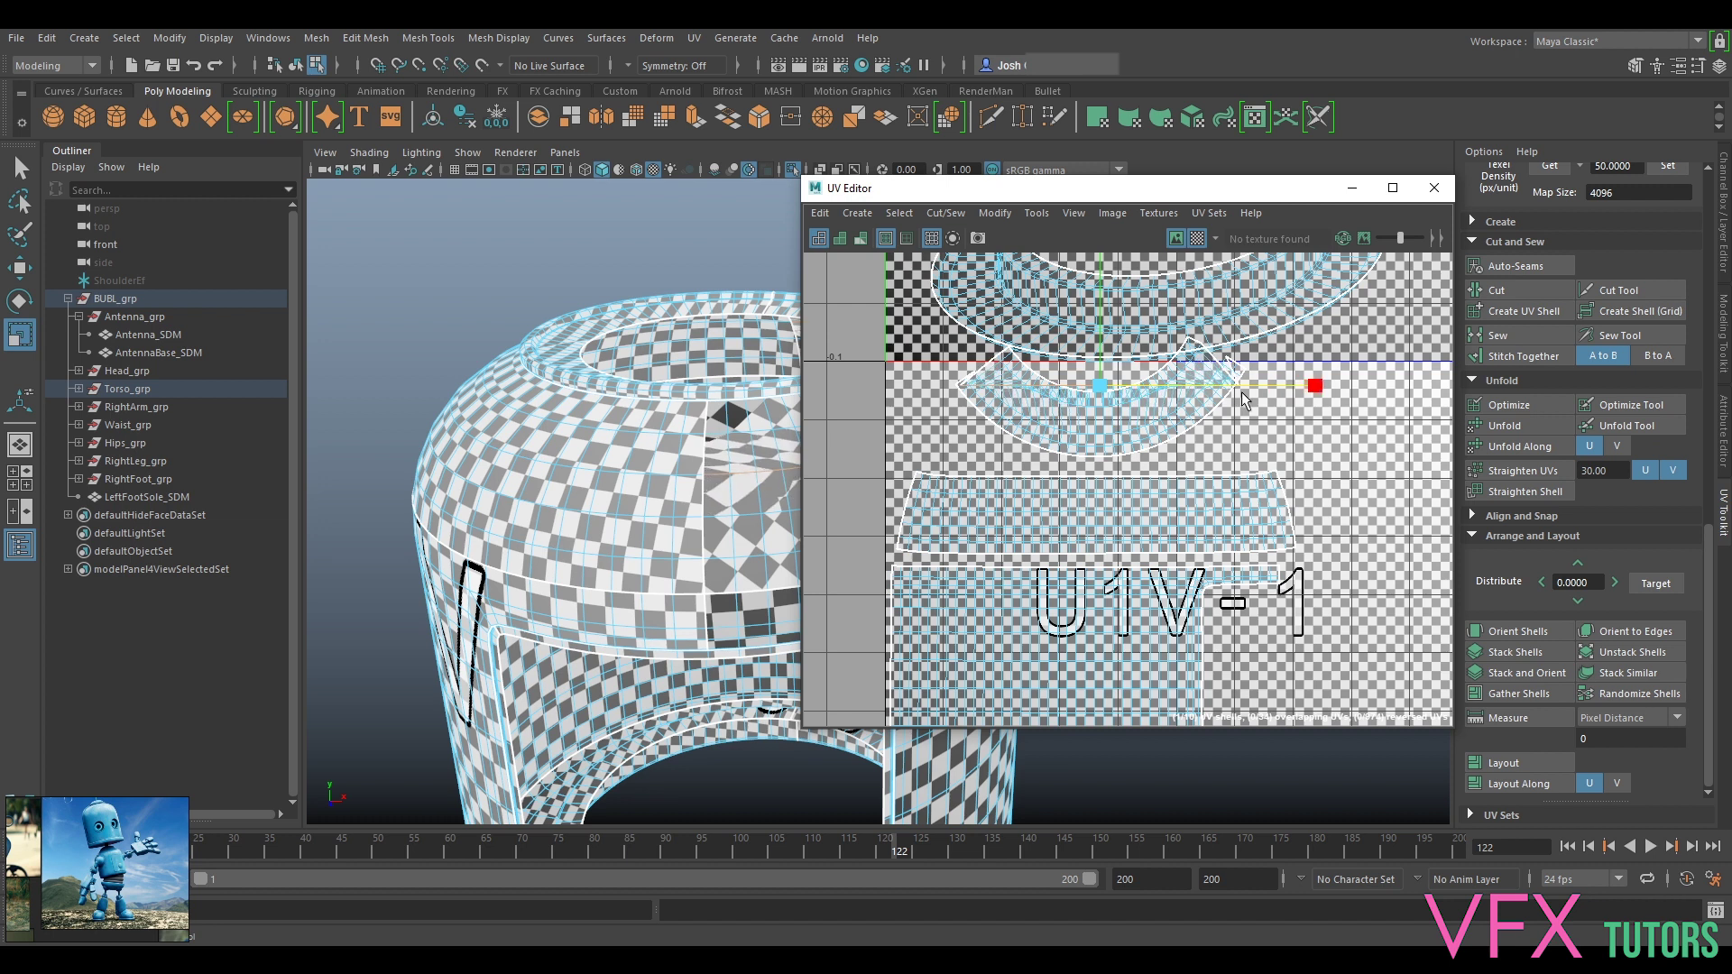
left_click(821, 213)
left_click(880, 314)
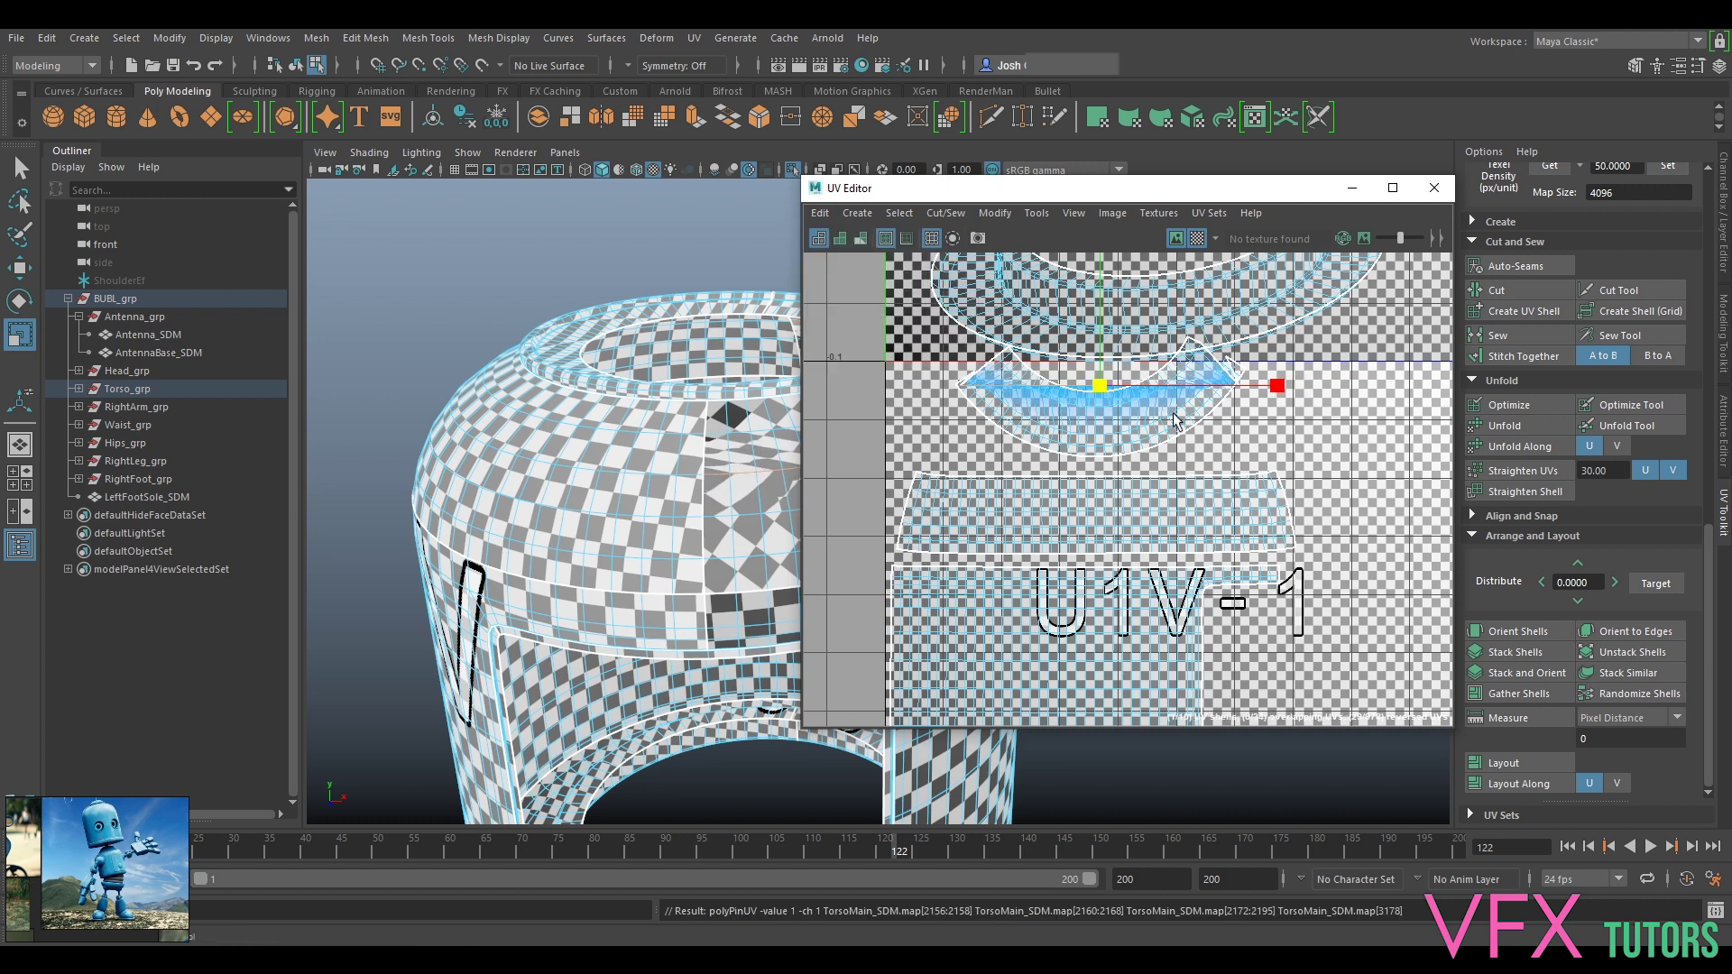
Step: Select the second dome section's shell, unfold it around the pinned loop and optimize it repeatedly
right_click_drag(1175, 425, 1110, 406)
left_click(1109, 406)
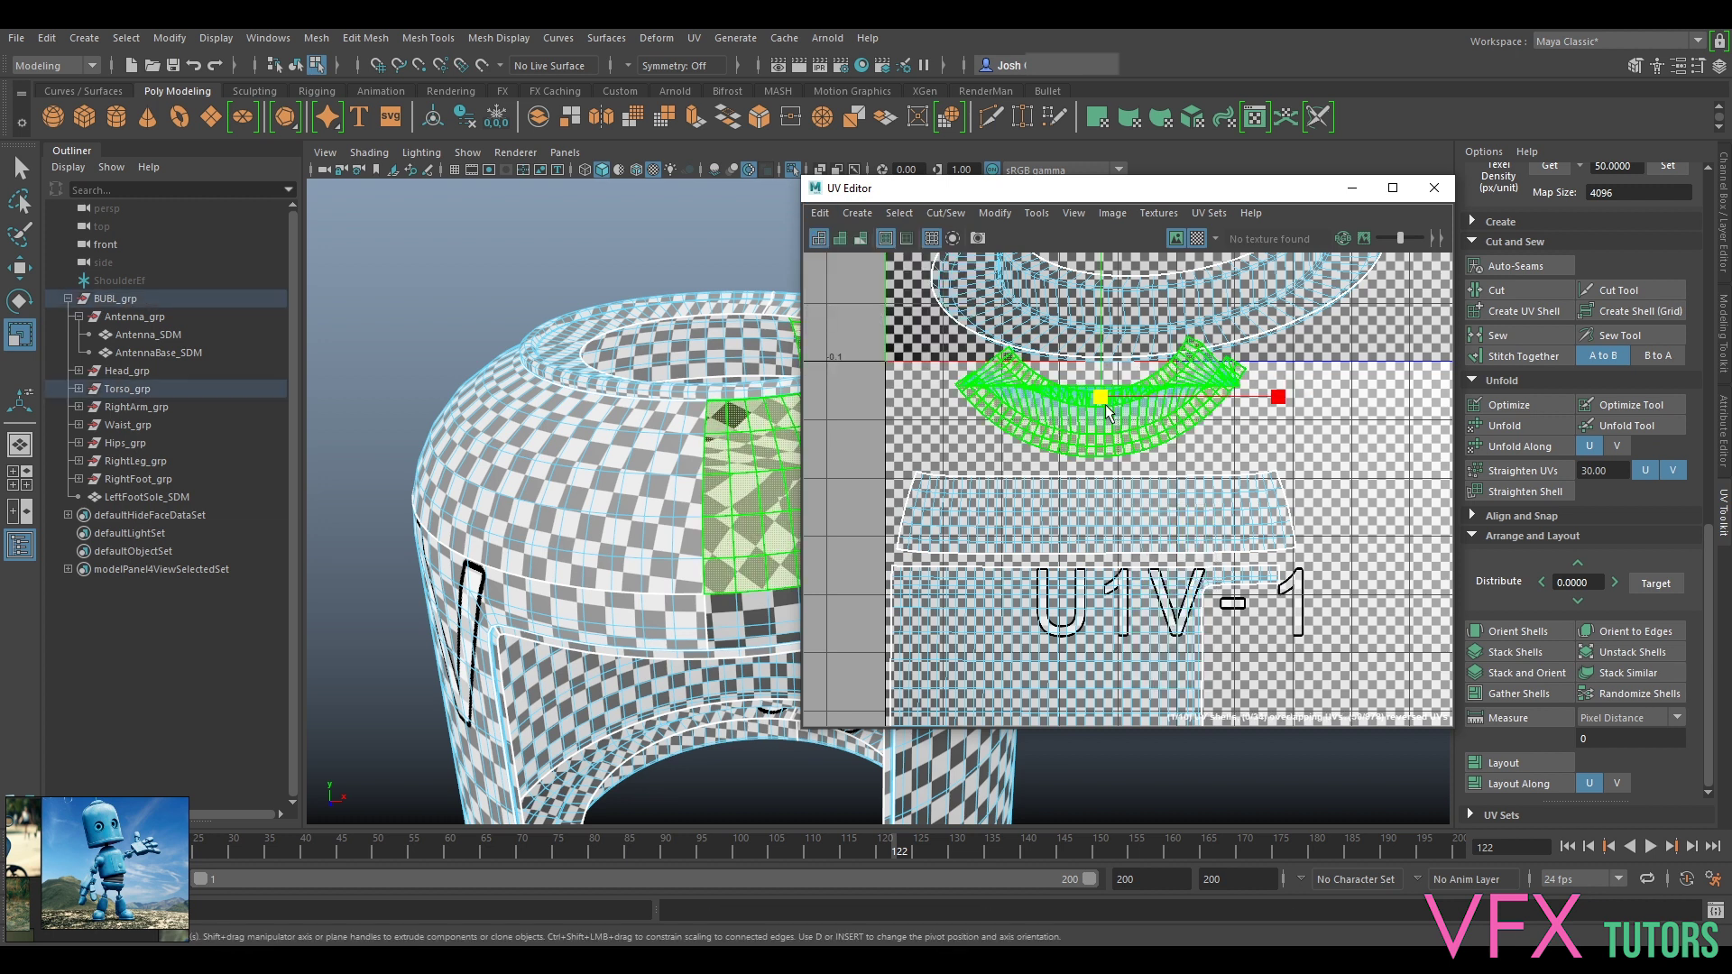
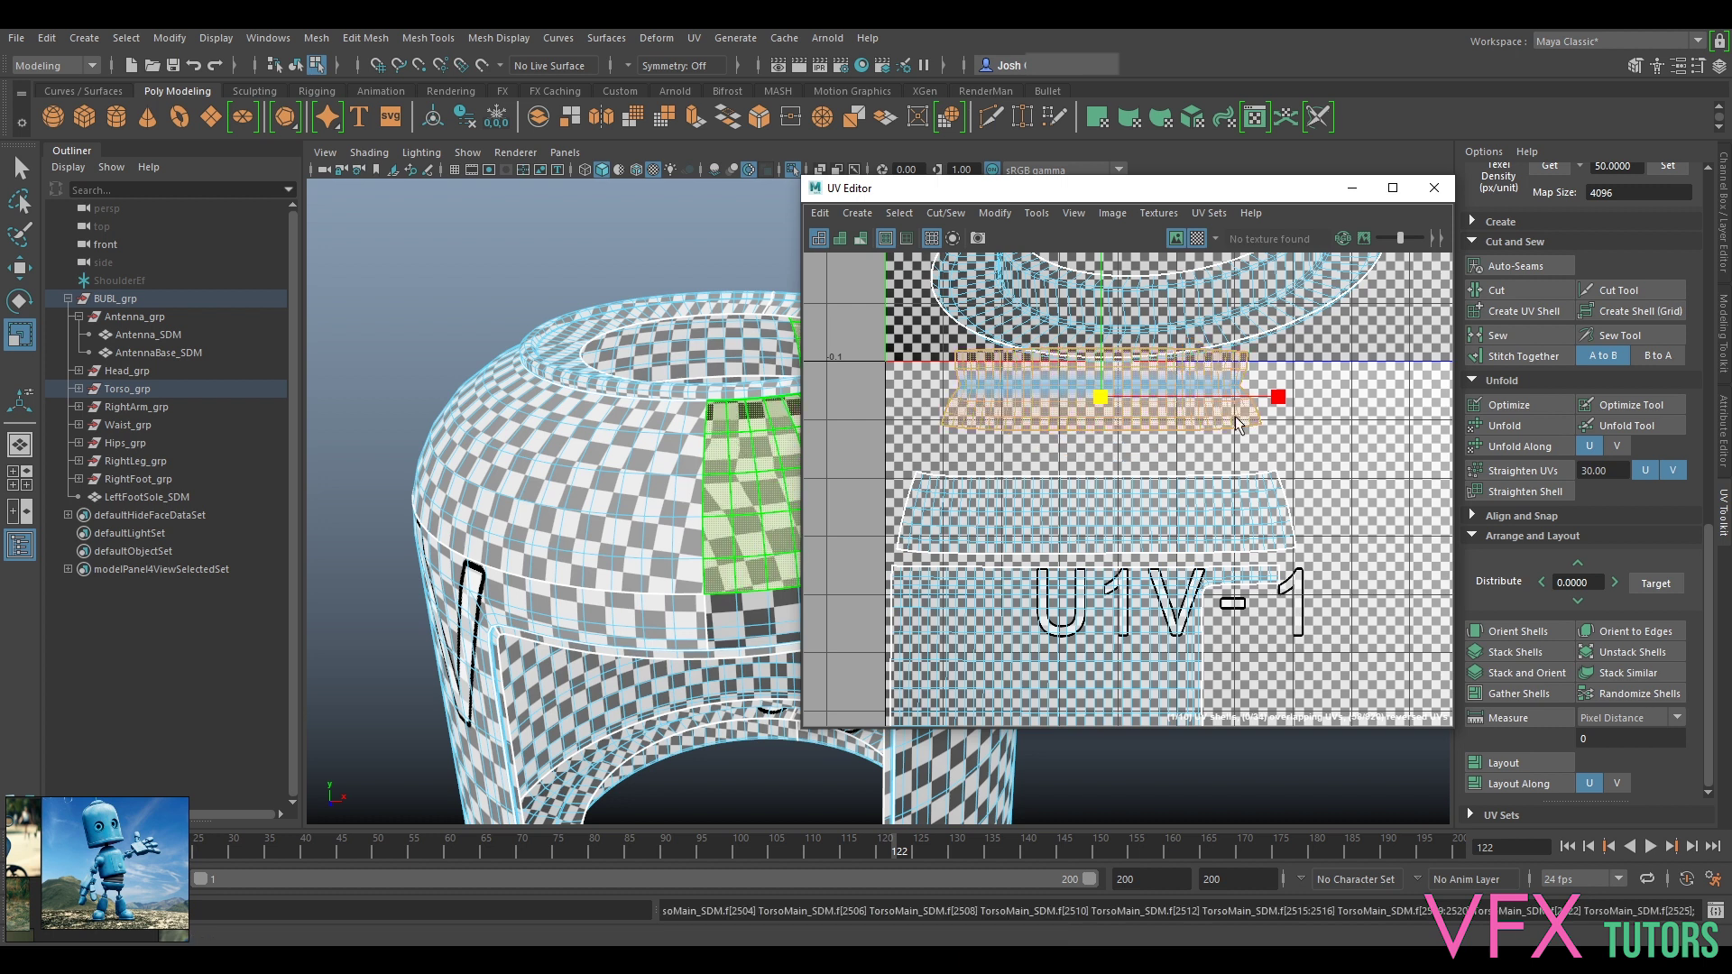
left_click(1523, 419)
left_click(1524, 408)
left_click(1523, 409)
left_click(1523, 409)
left_click(1523, 408)
Step: Unpin all UVs, optimize the second dome section and move it down to just above the first section
left_click(822, 216)
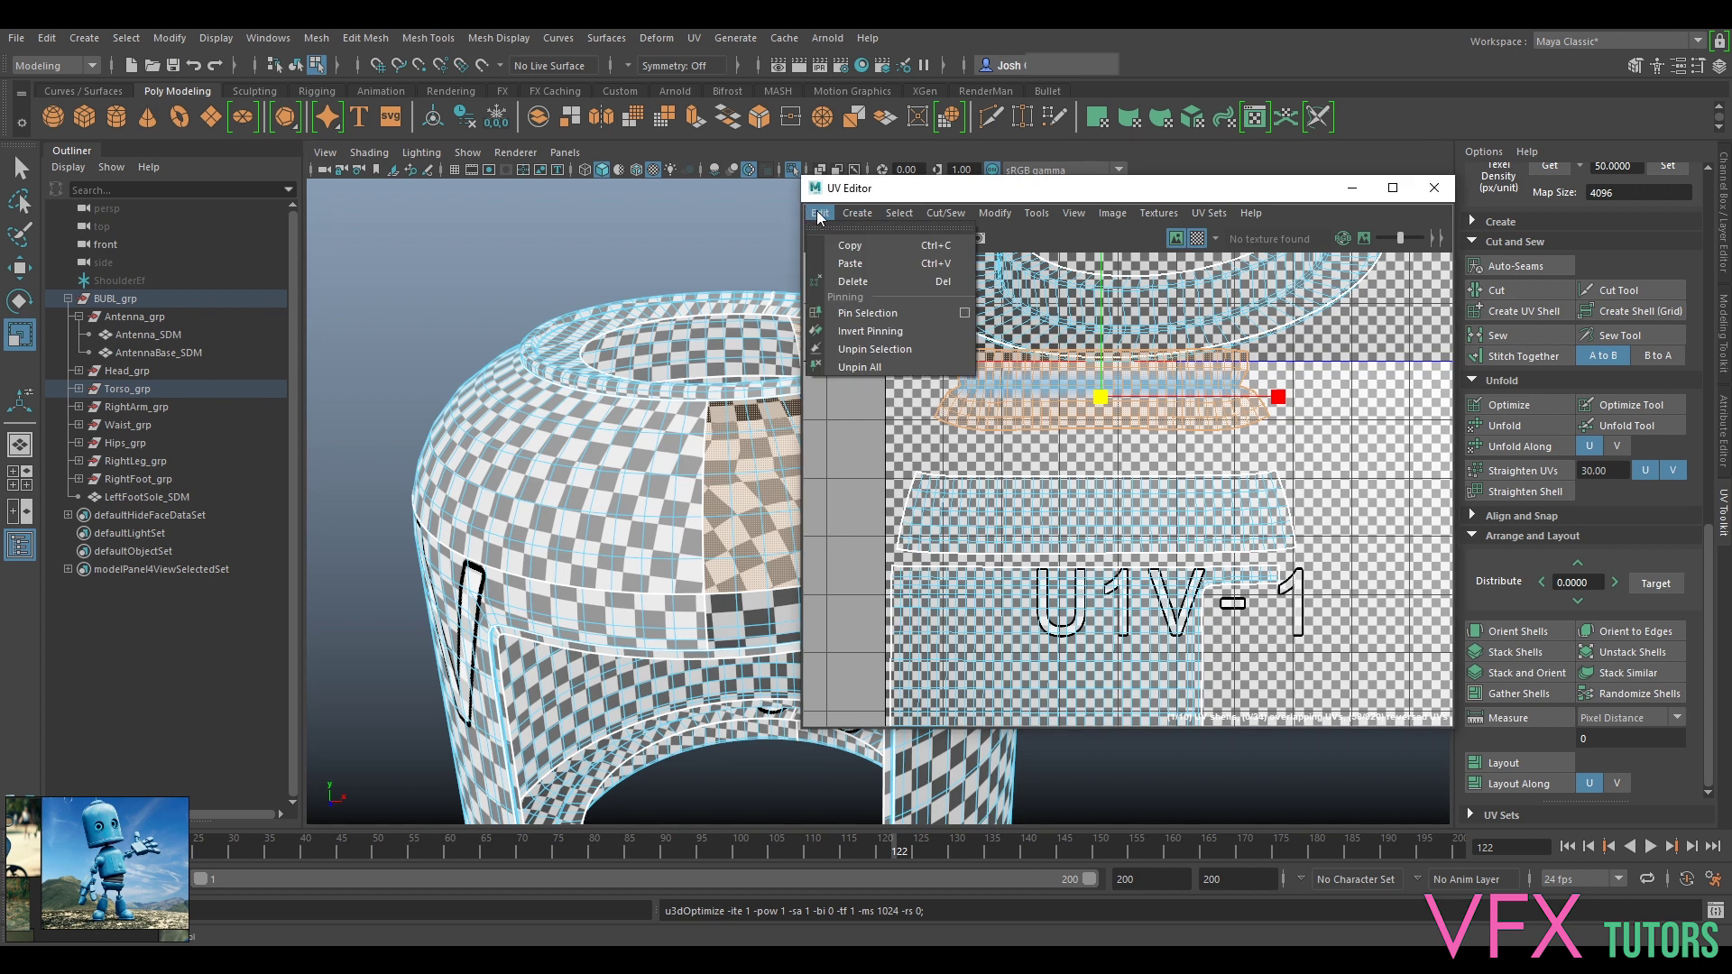
left_click(864, 367)
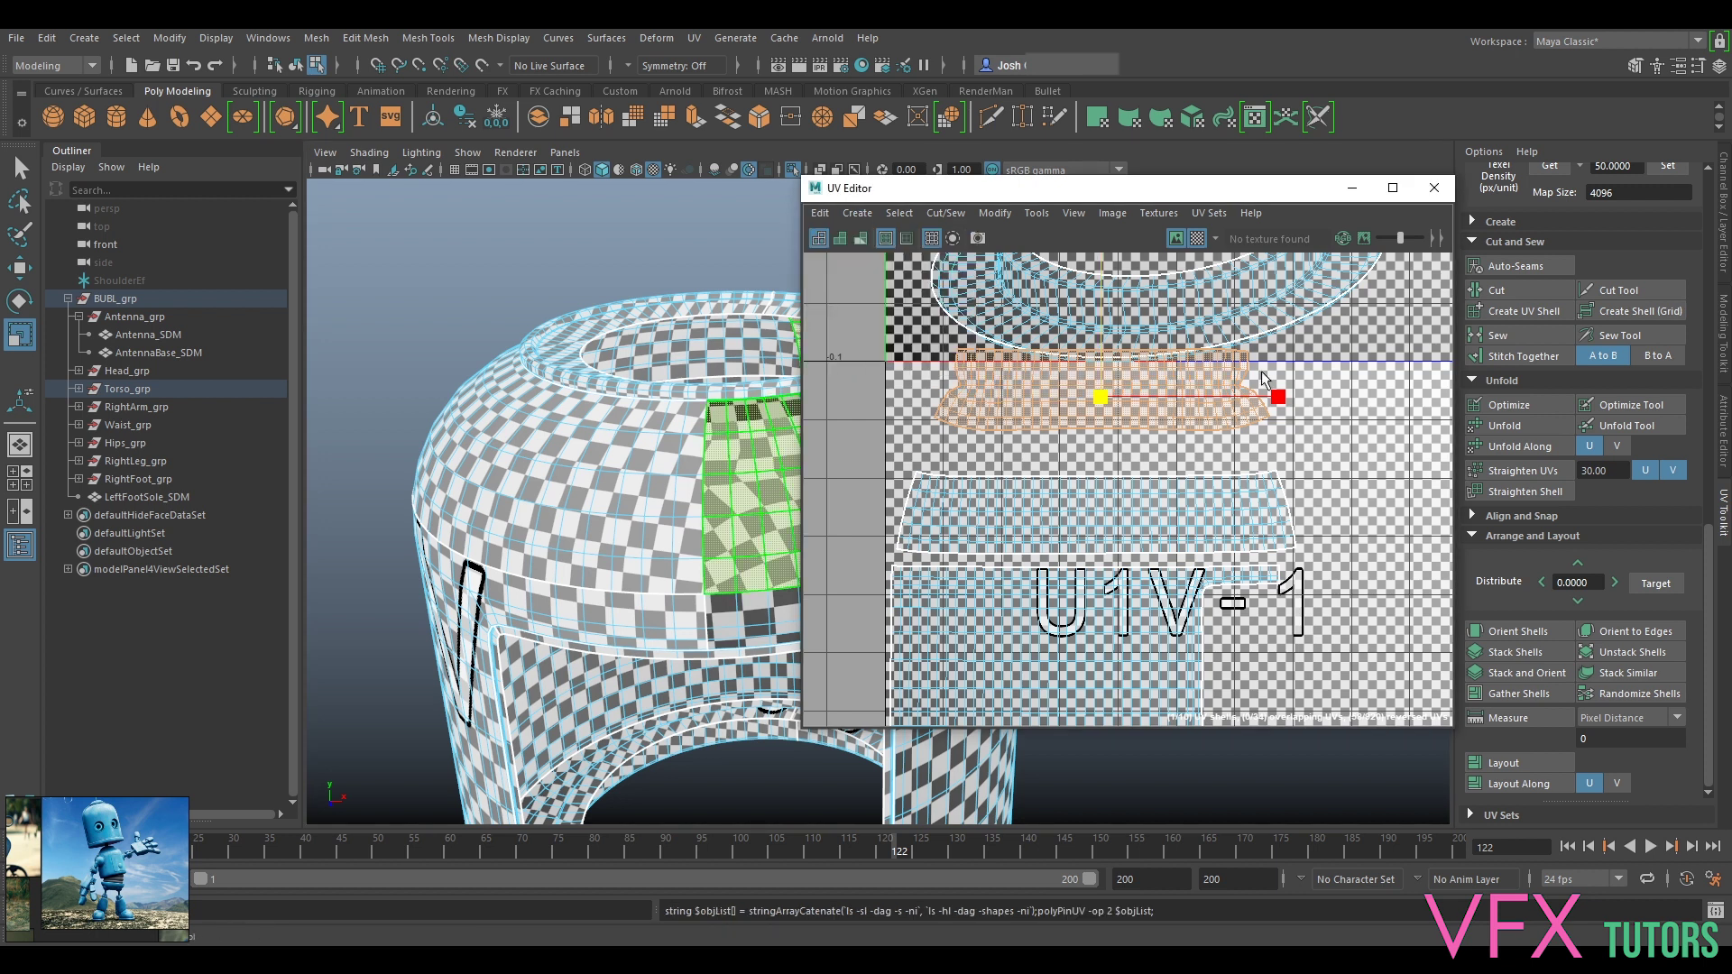
left_click(1546, 399)
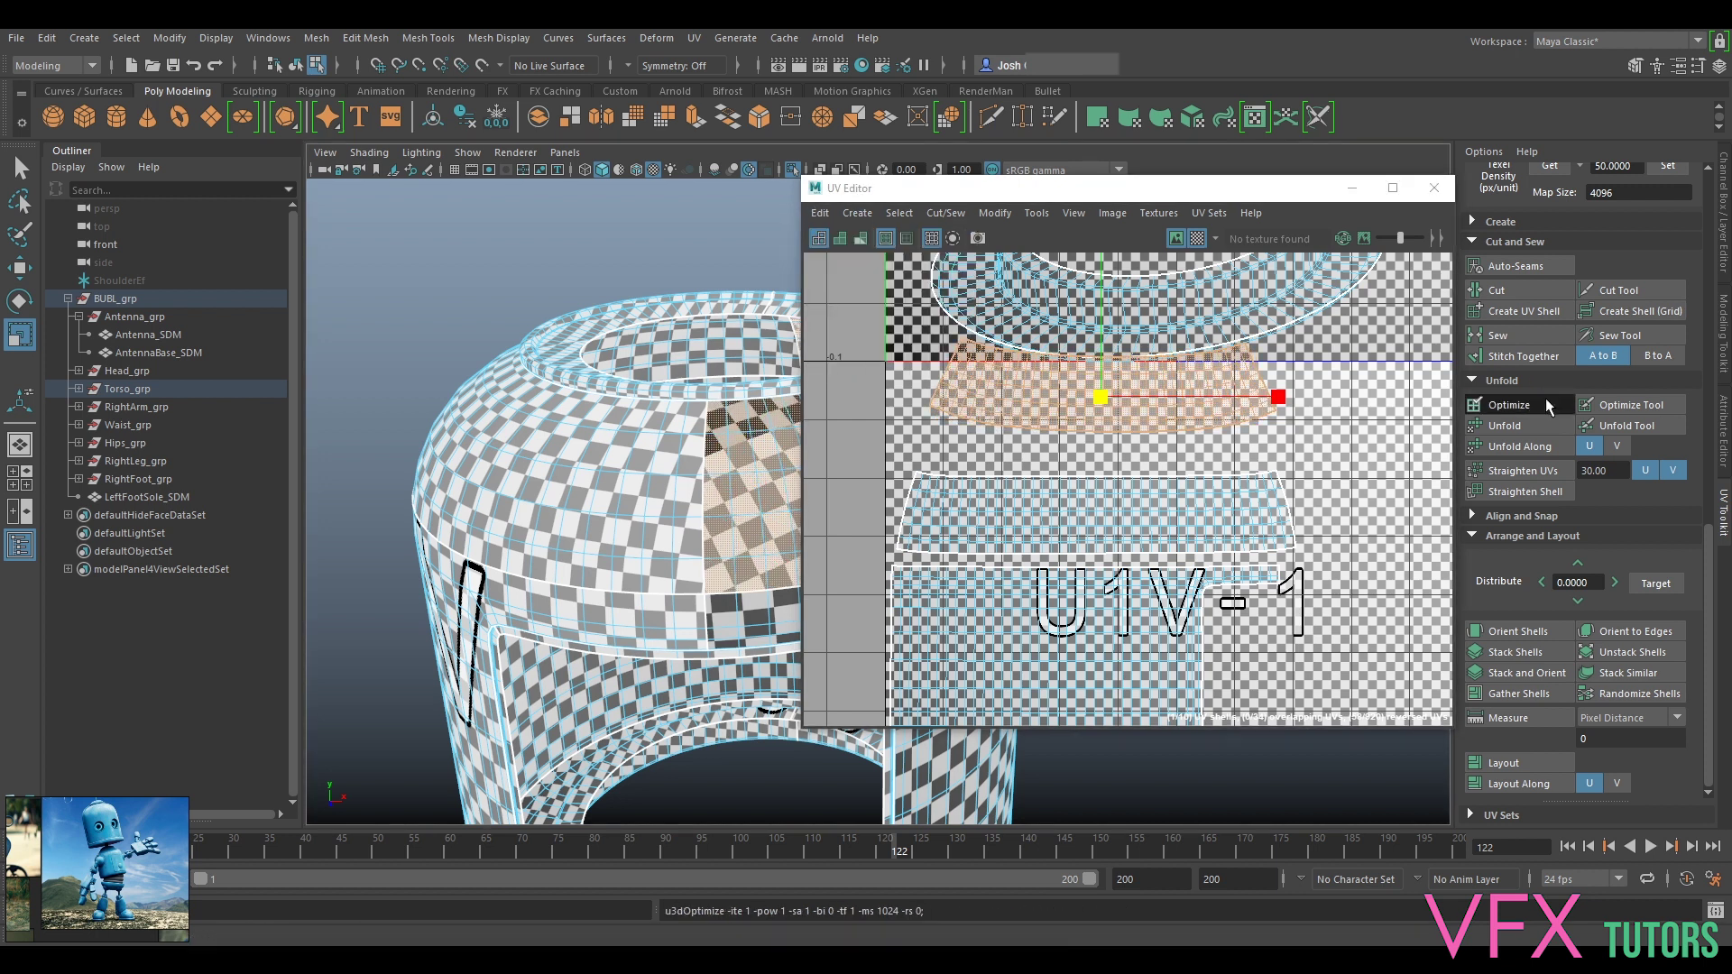
key("w")
left_click_drag(1099, 393, 1090, 430)
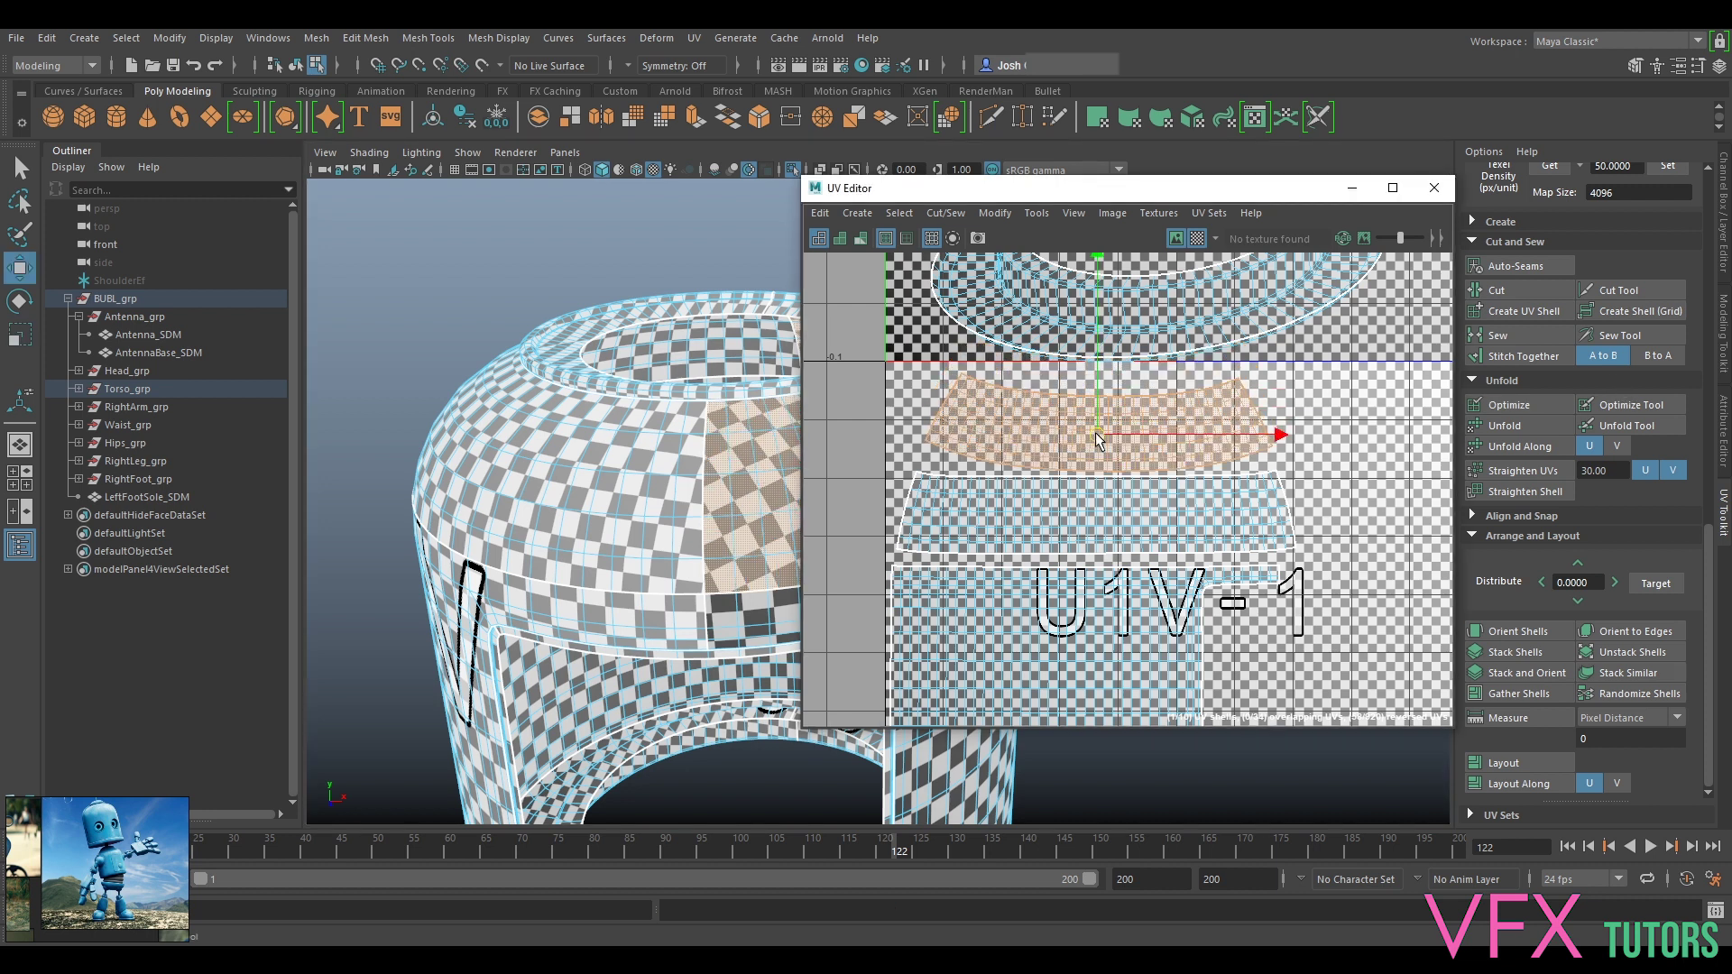
Step: Set the texel density of both dome sections to 50 at map size 4096 and align the lower one with the torso shell's edge
left_click(1664, 170)
left_click(1193, 502)
left_click(1668, 170)
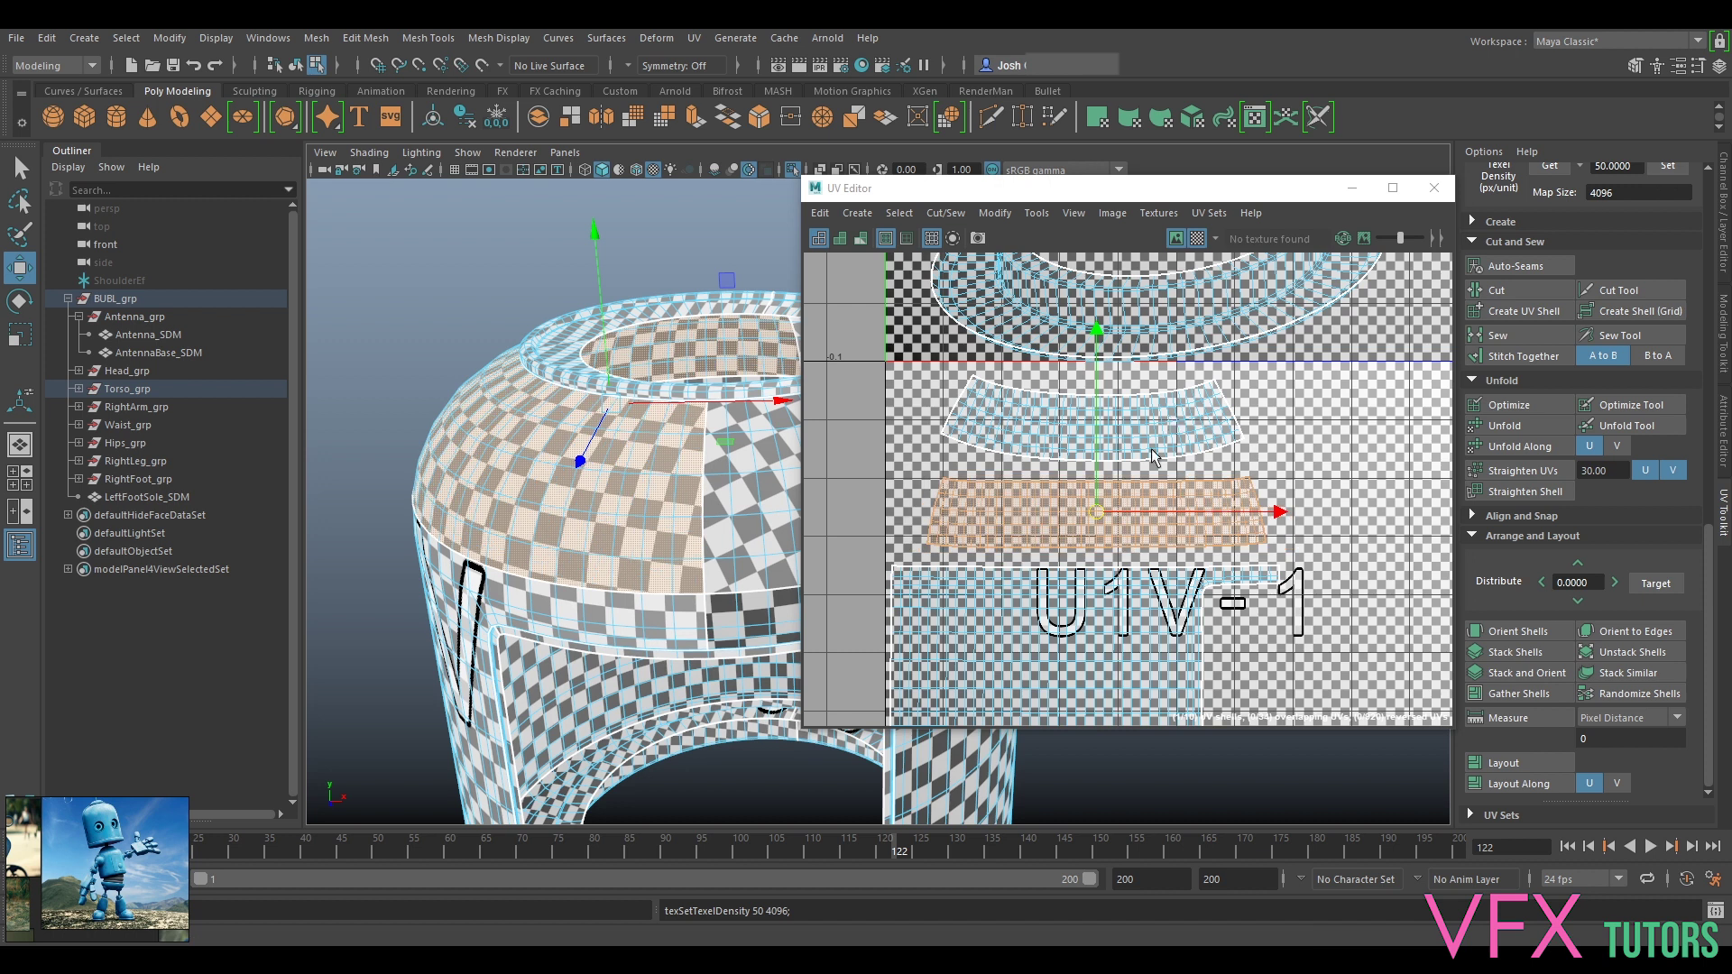
left_click_drag(1099, 511, 1066, 521)
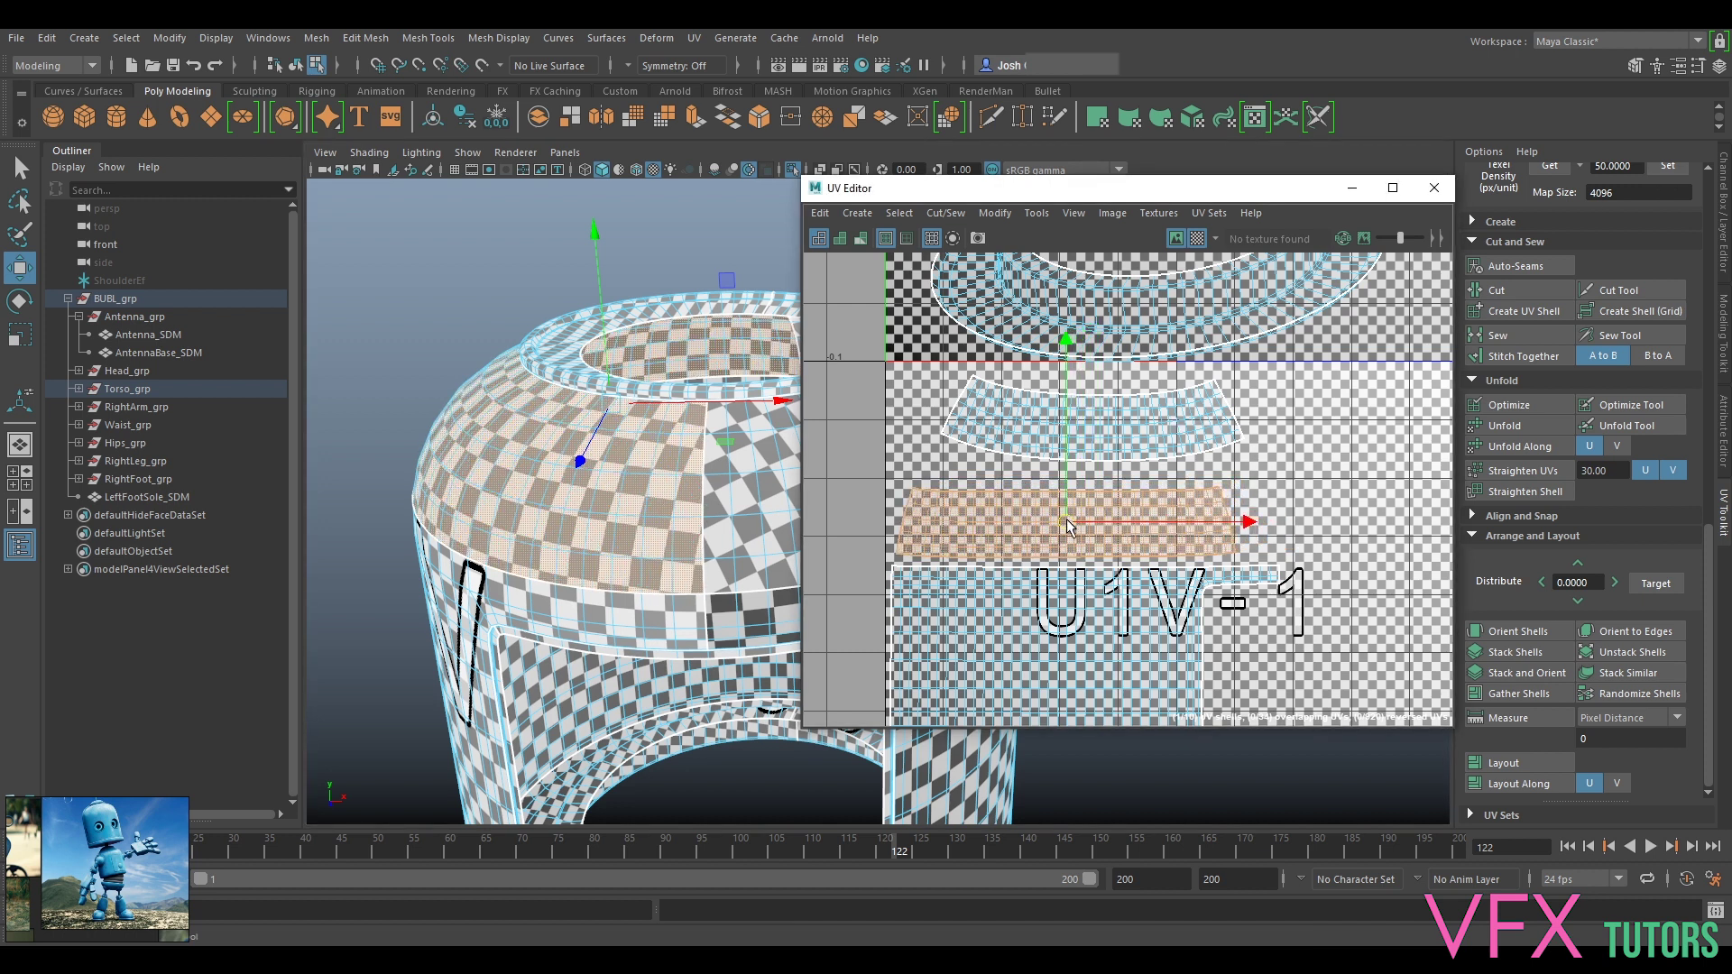
Step: Flatten the remaining curved dome section's middle edge loop into a straight horizontal line and pin its UVs
left_click(1102, 418)
right_click_drag(1103, 413, 1100, 363)
left_click(1080, 425)
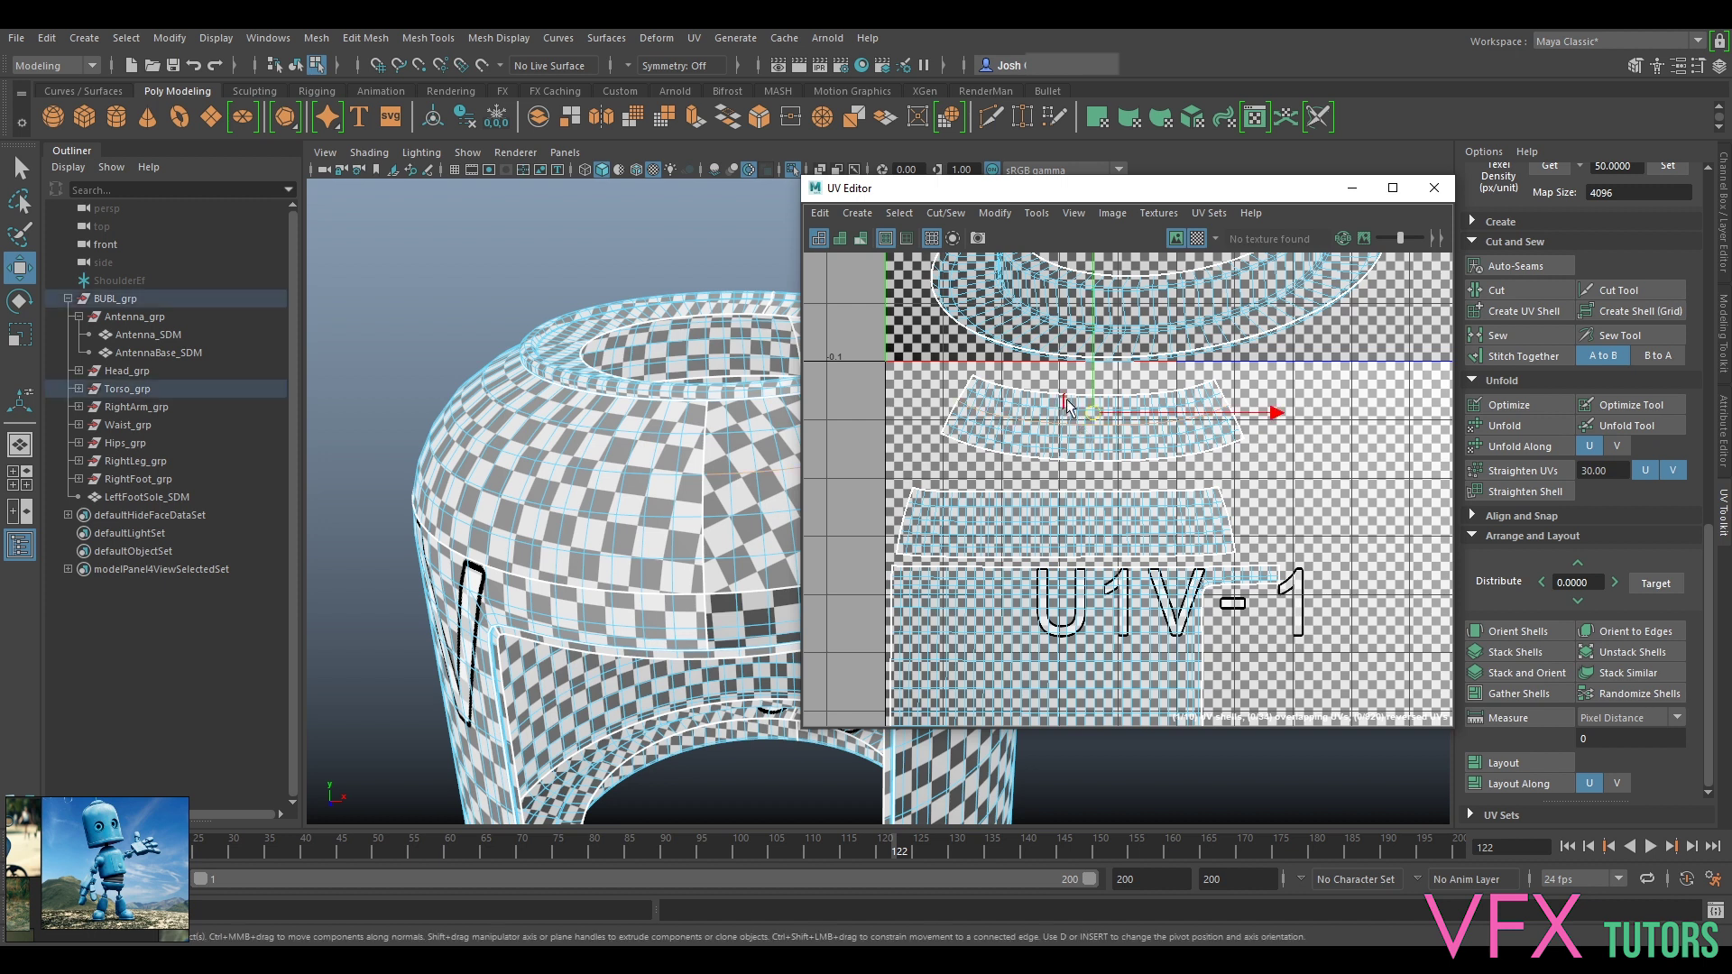
key("r")
left_click_drag(1089, 356, 879, 332)
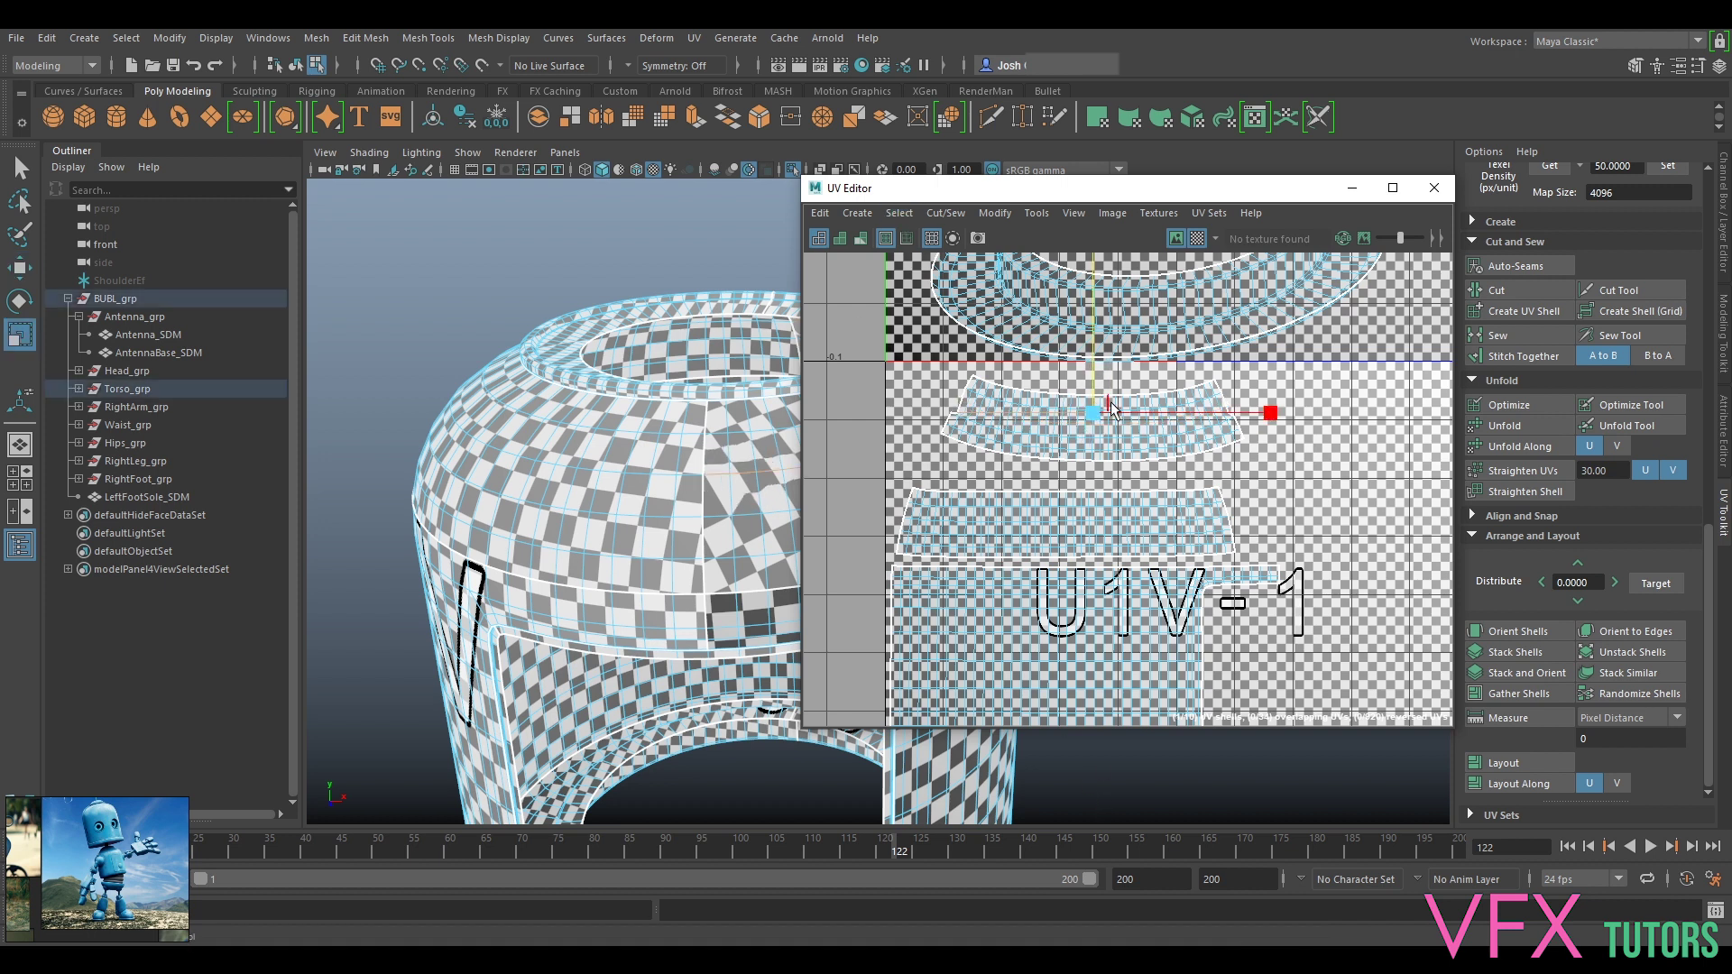
left_click(819, 213)
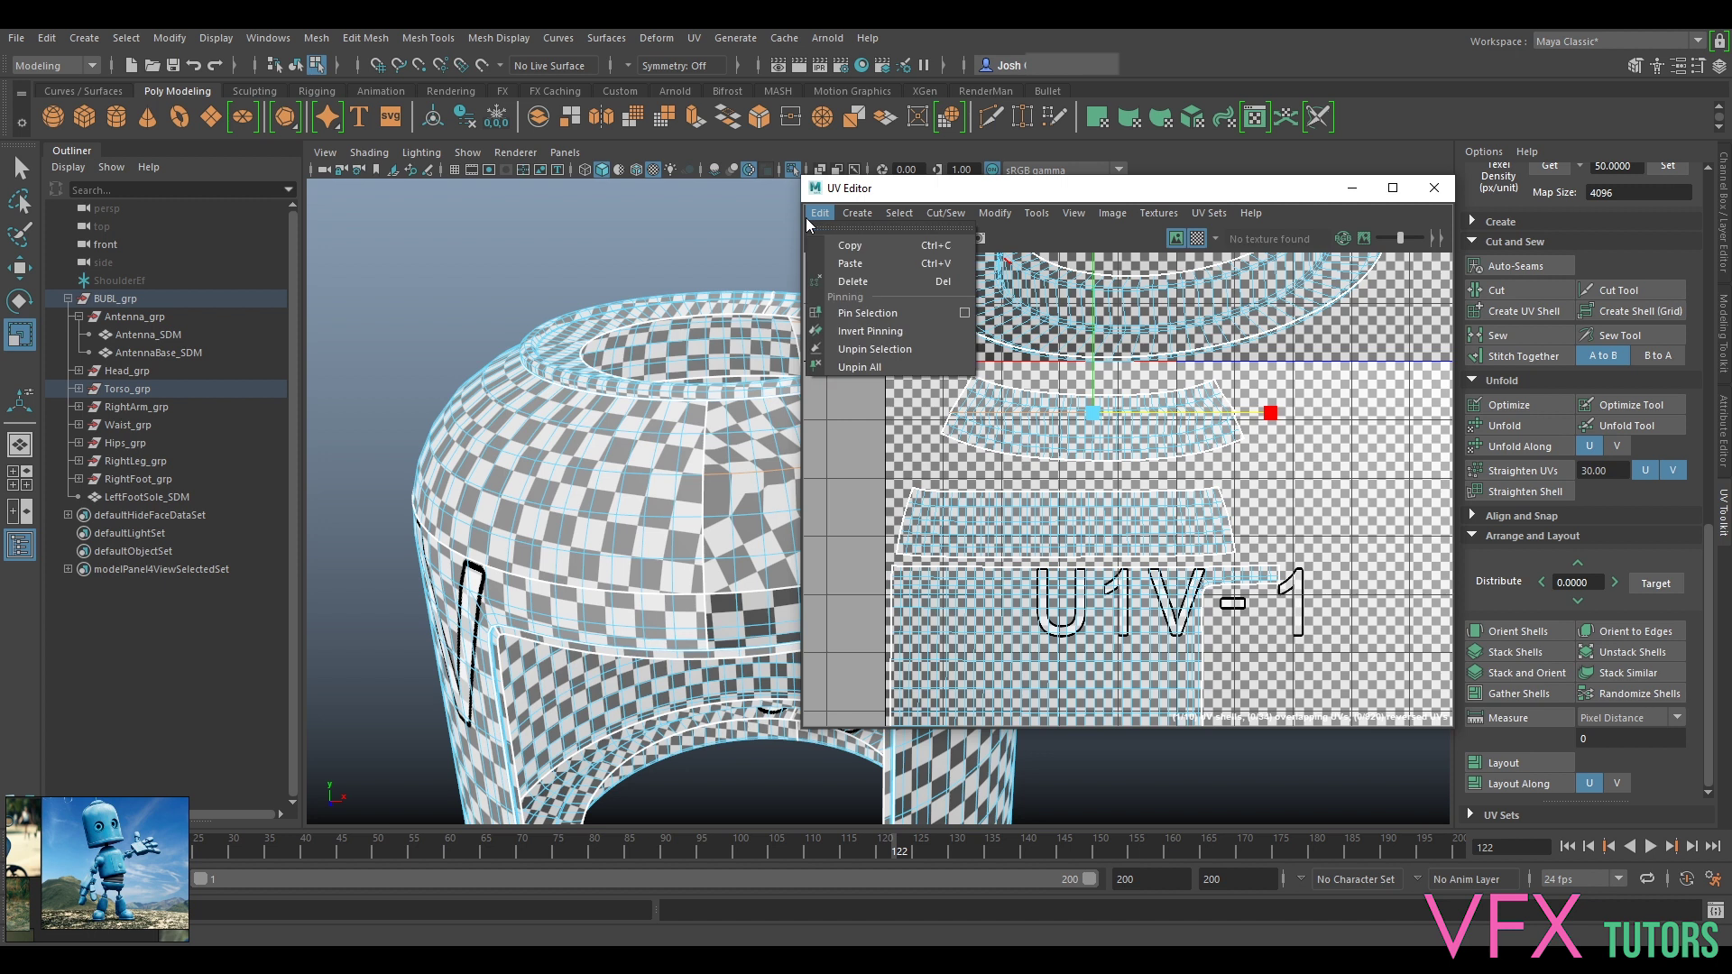
left_click(889, 313)
Step: Select the remaining dome section's whole shell, unfold it around the pinned loop and optimize it
right_click_drag(1136, 432, 1057, 406)
left_click(1090, 447)
key("ctrl+u")
left_click(1537, 475)
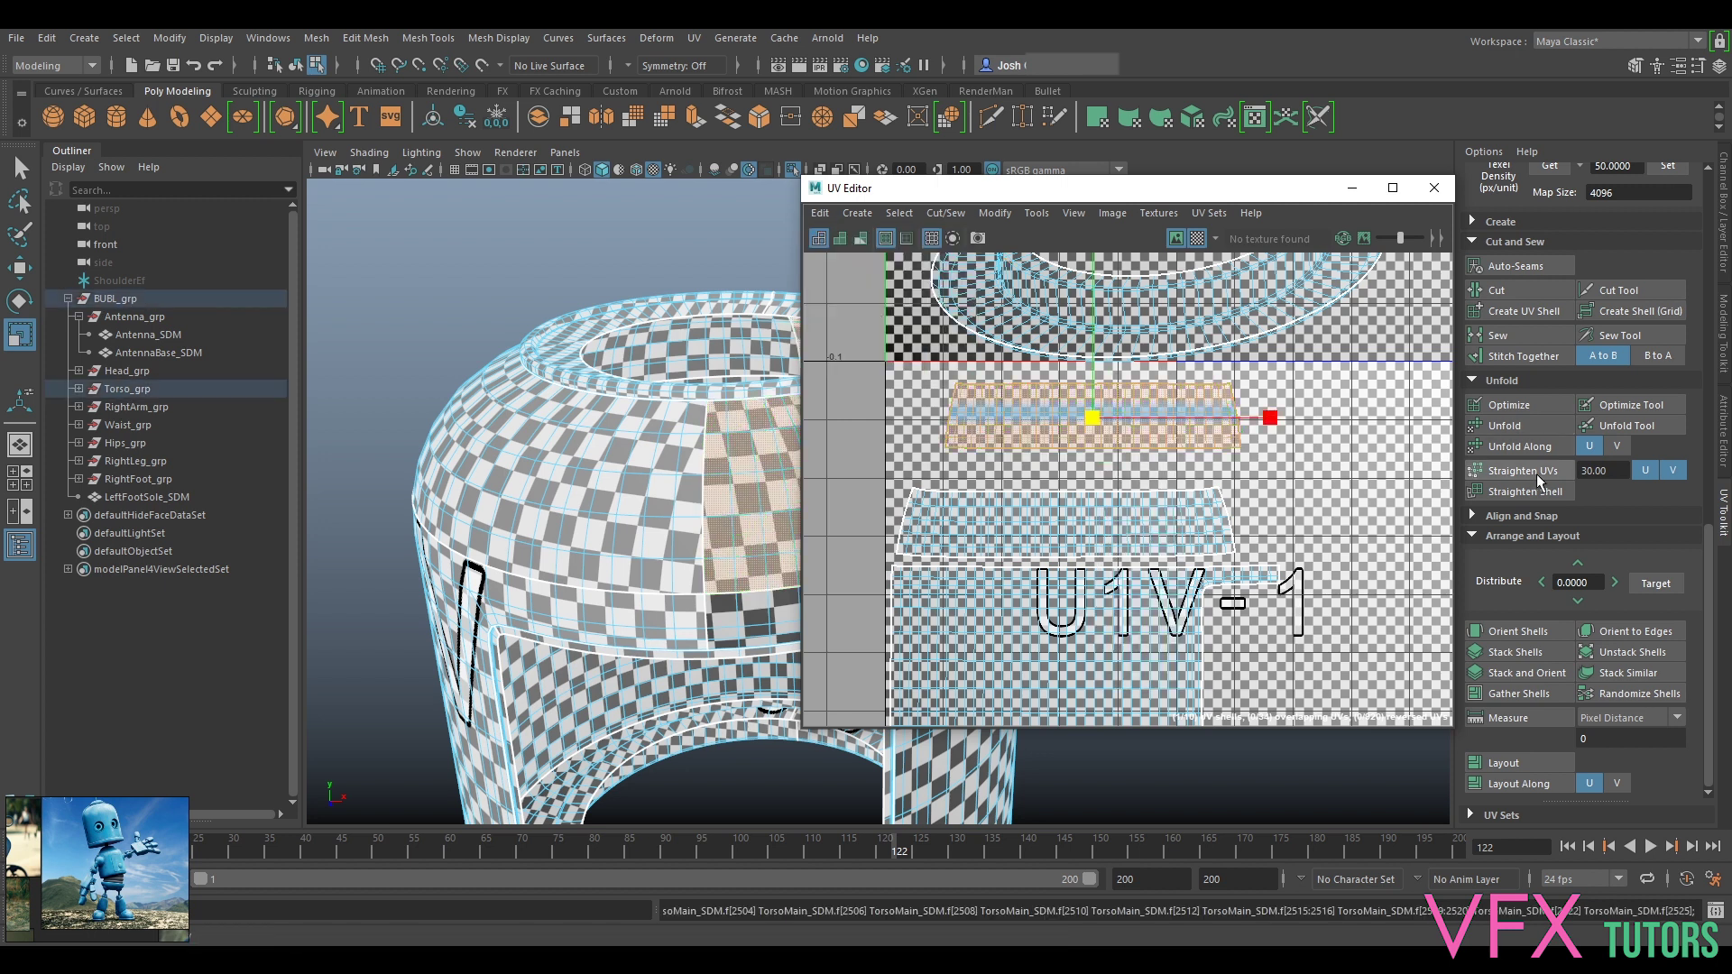
left_click(1521, 407)
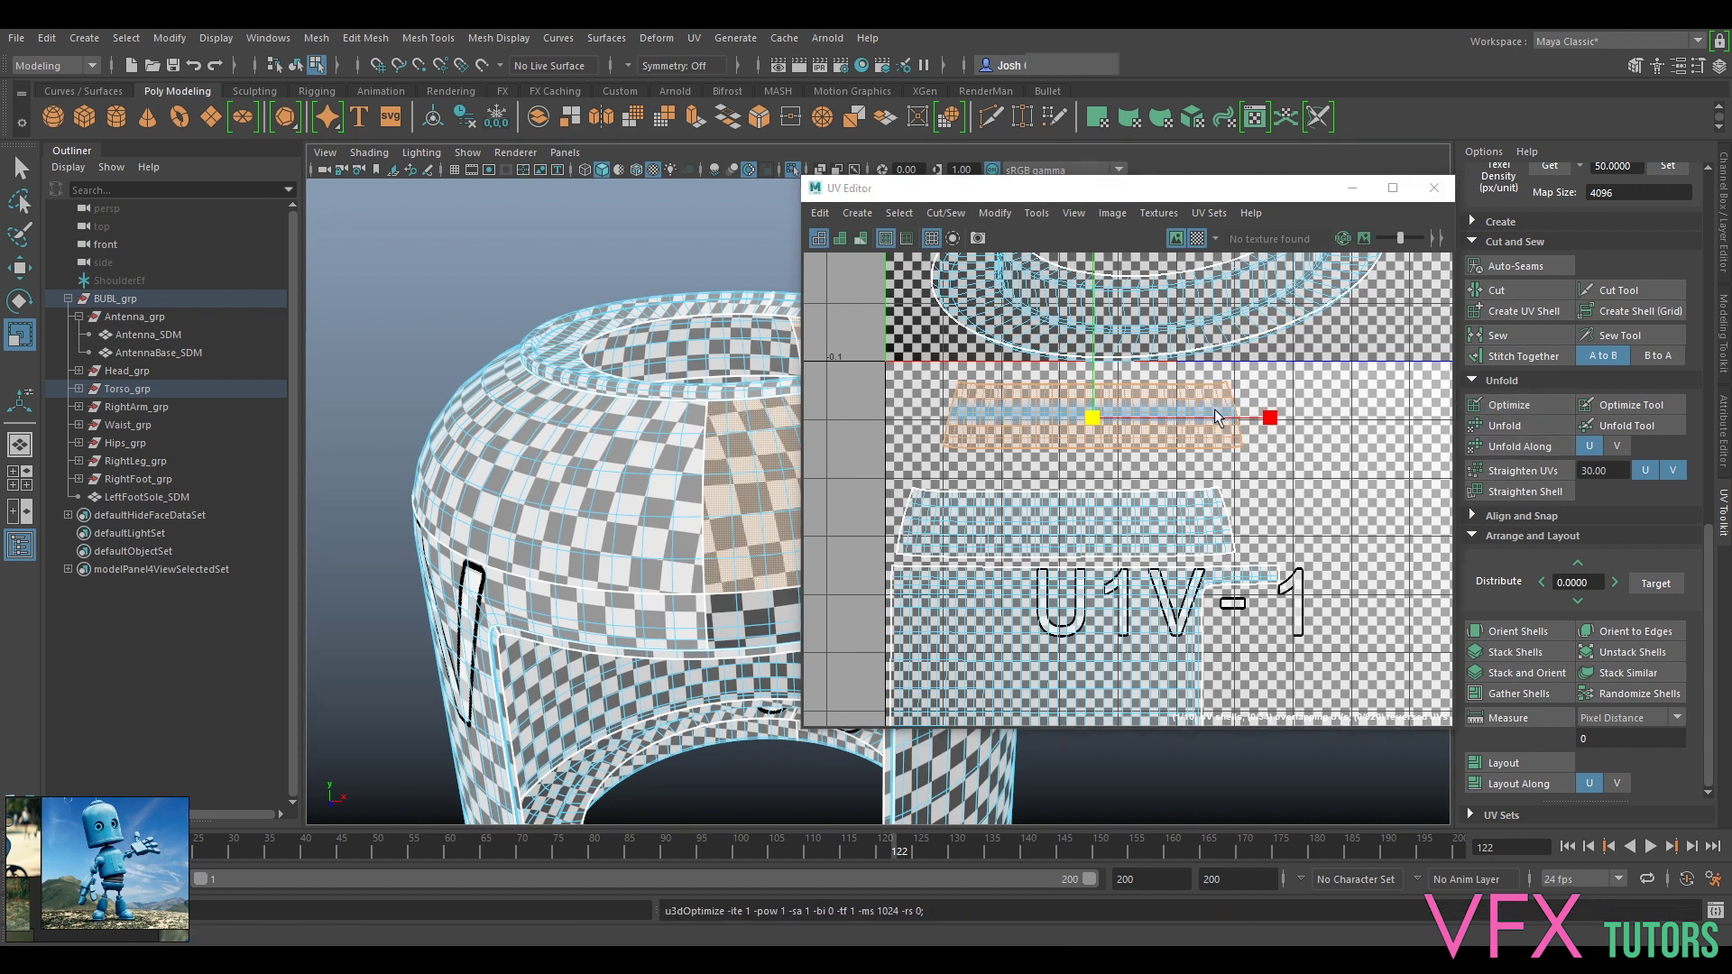
Step: Unpin all UVs and optimize the dome section's shell again
left_click(819, 215)
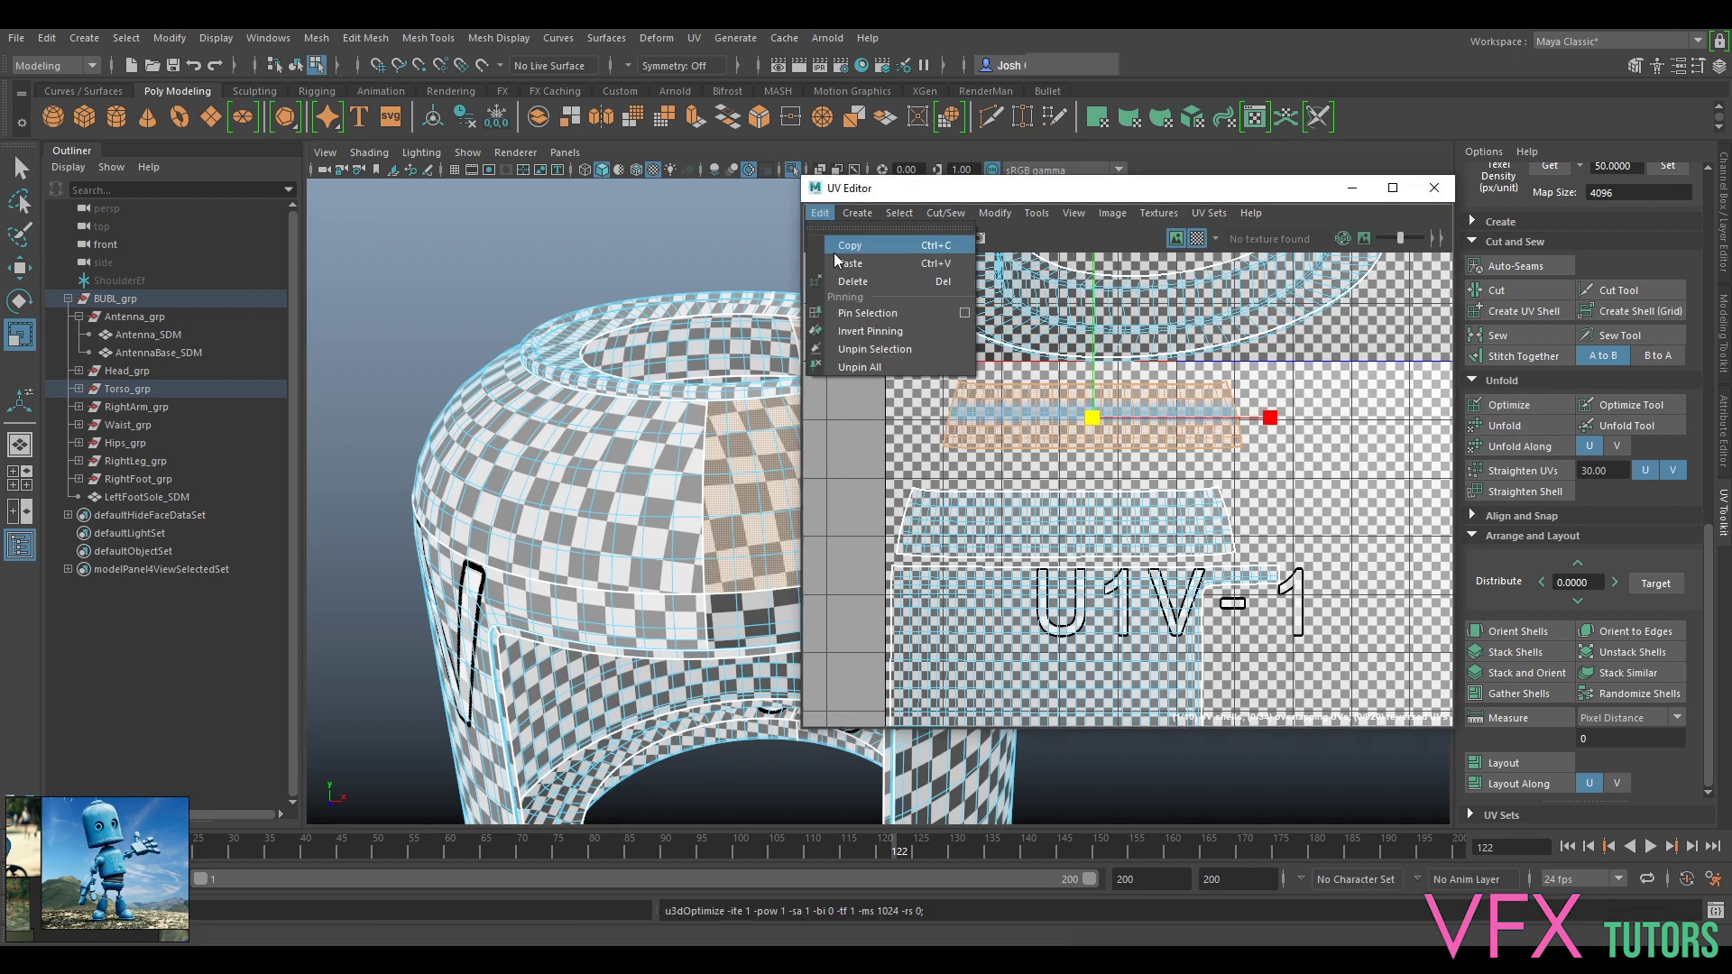
left_click(853, 365)
left_click(1508, 405)
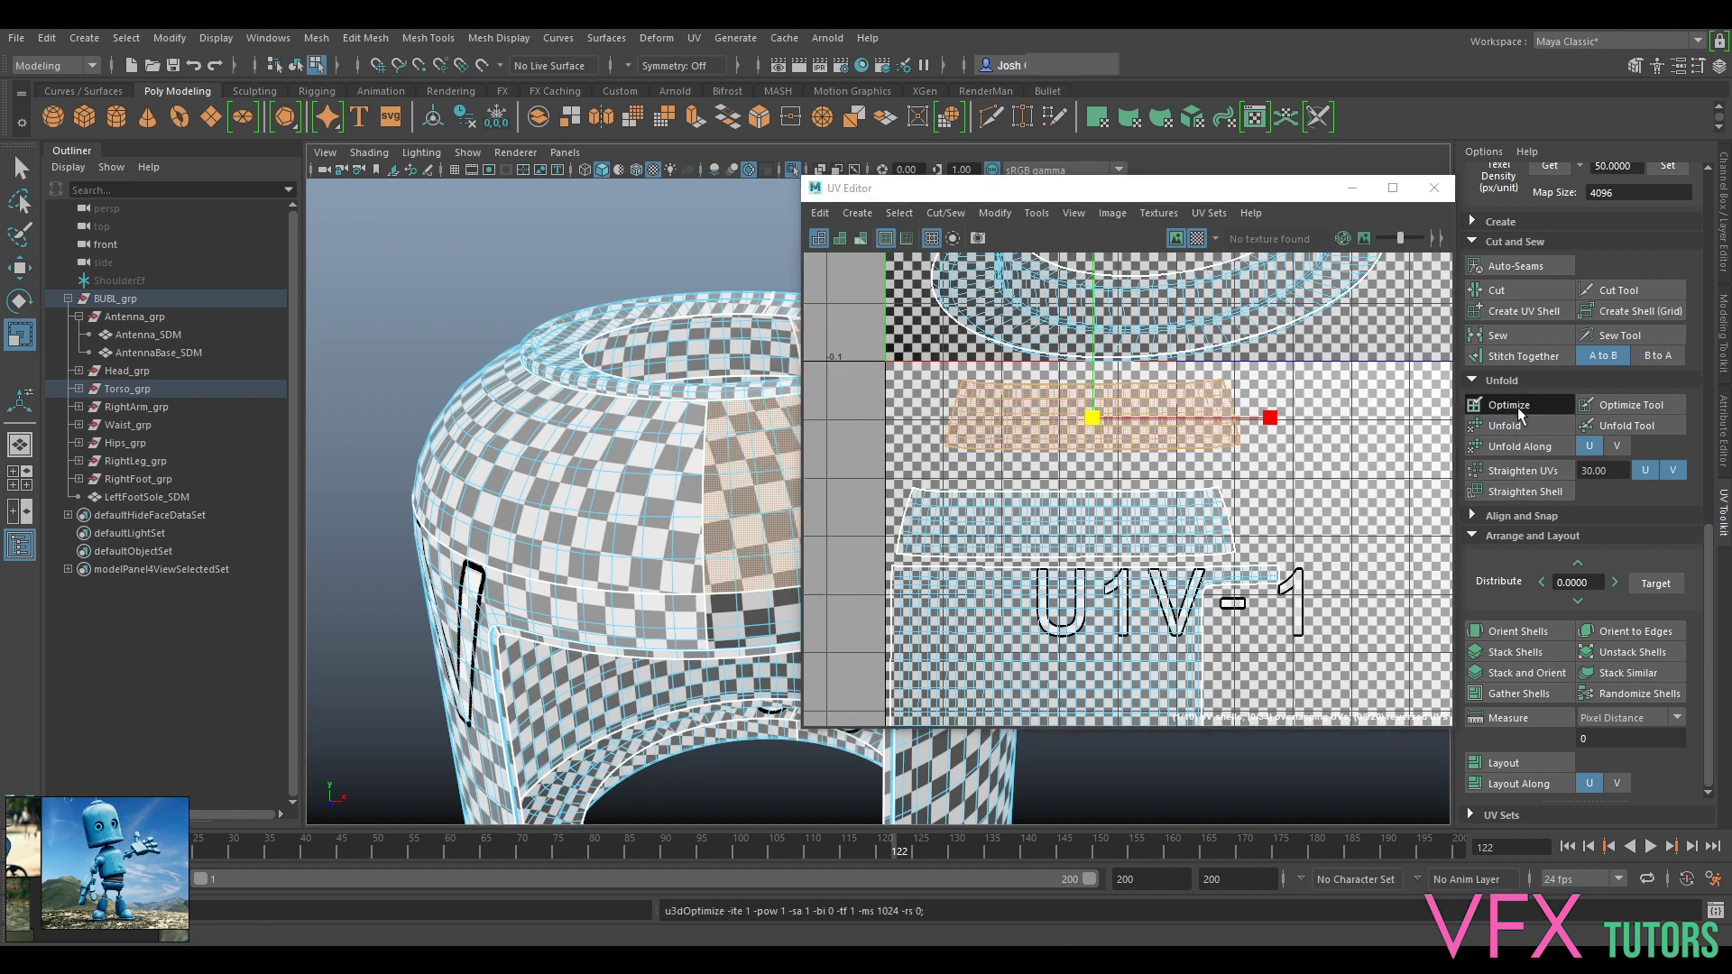
Step: Move the dome section down to just above the lower section and set its texel density to 50 at map size 4096
key("w")
left_click_drag(1095, 414, 1060, 449)
left_click(1674, 169)
Step: Cut the torso's bottom ring along the edge loop separating its outer base band from the inner wall
scroll(494, 537, "down", 5)
middle_click_drag(609, 508, 429, 514, "alt")
left_click_drag(586, 591, 531, 599, "alt")
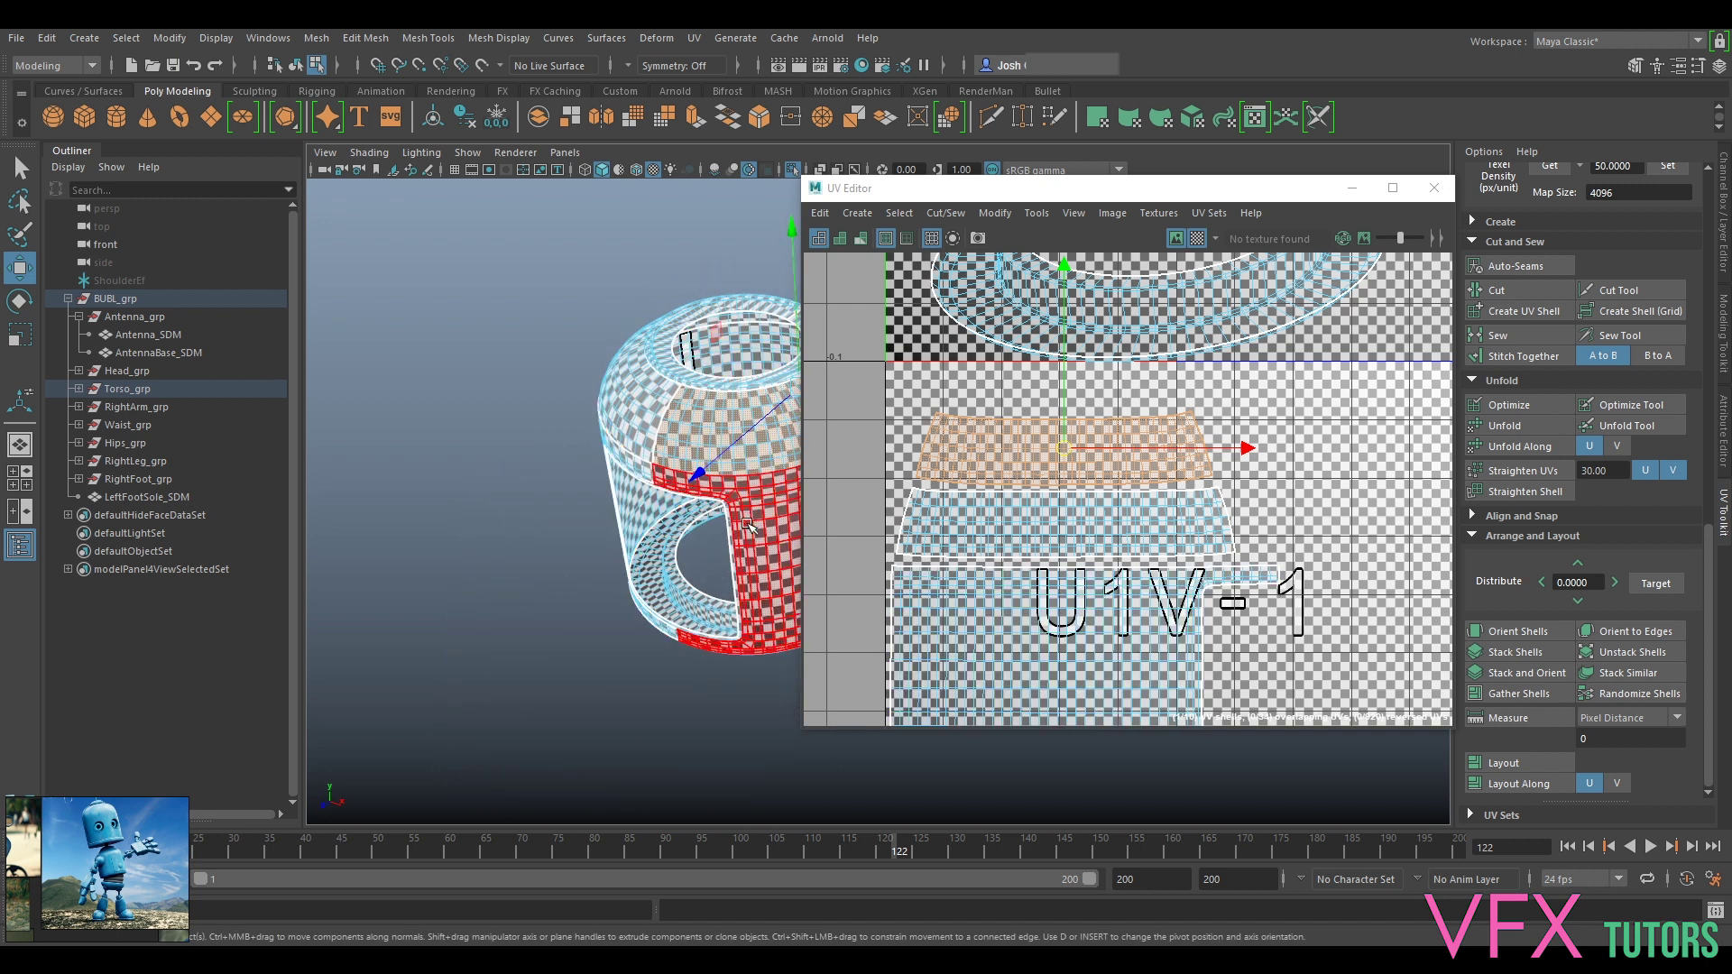
scroll(1434, 498, "down", 4)
middle_click_drag(1357, 440, 1316, 523, "alt")
scroll(1308, 518, "up", 3)
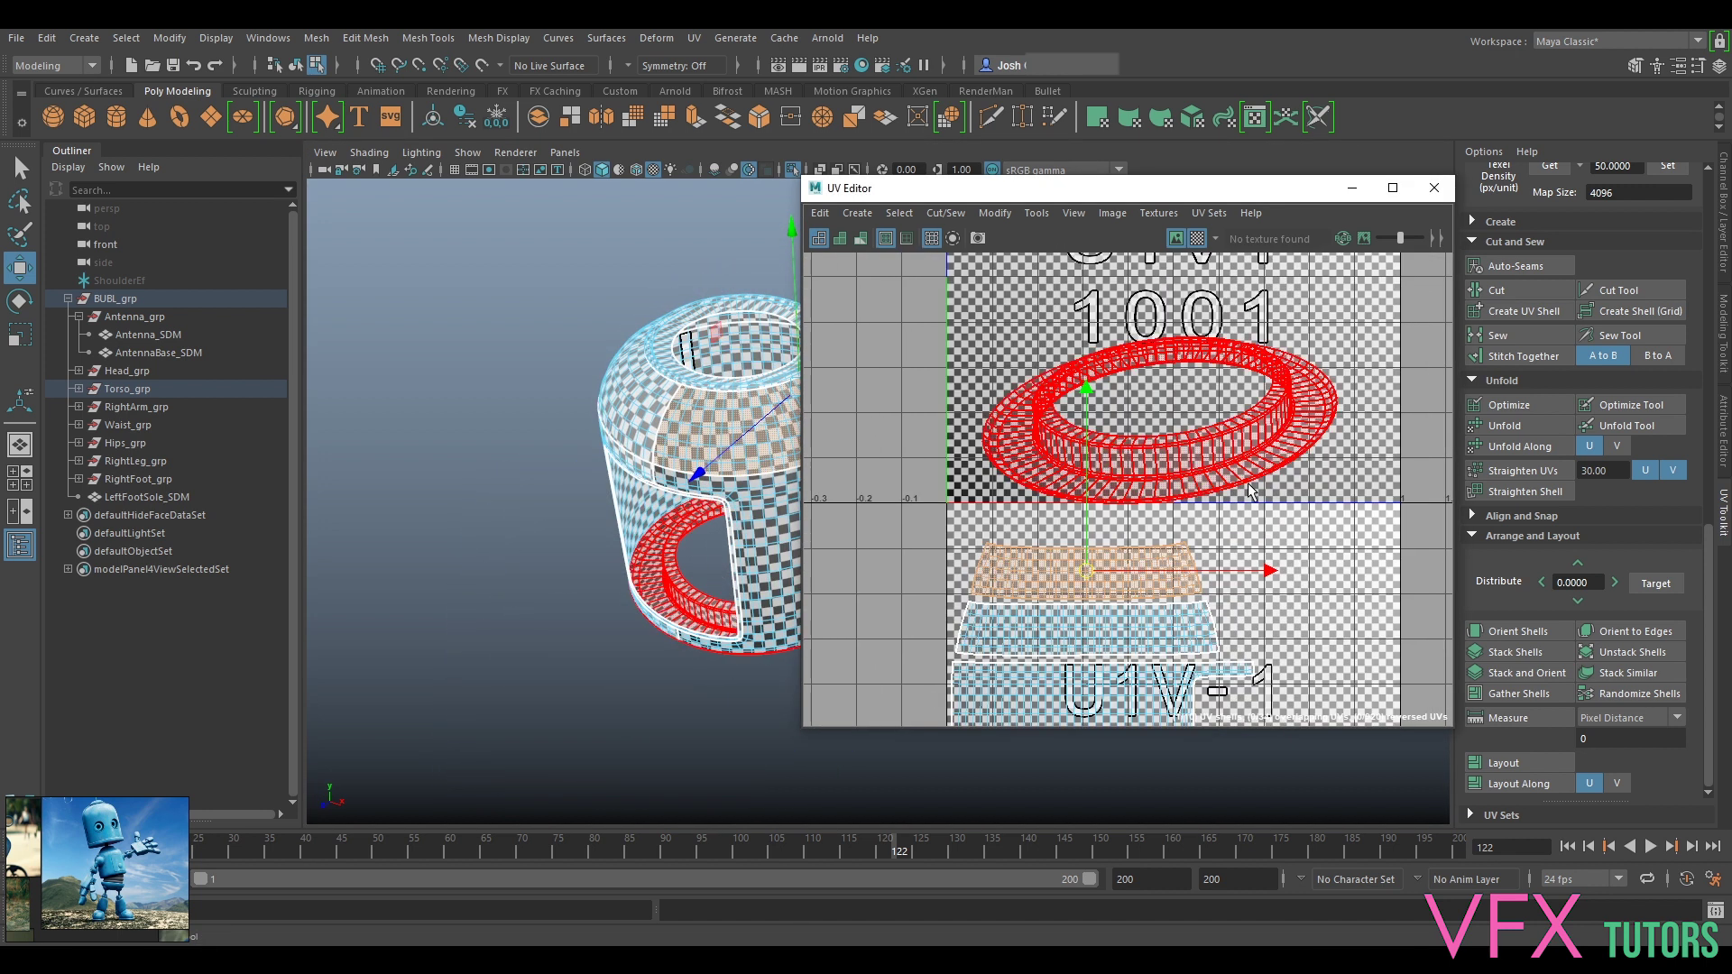
left_click(1216, 449)
left_click_drag(716, 655, 708, 514, "alt")
middle_click_drag(710, 599, 764, 426, "alt")
mouse_move(661, 548)
left_mouse_down("alt")
mouse_move(683, 463)
mouse_move(678, 375)
mouse_move(695, 582)
mouse_move(681, 509)
mouse_move(676, 577)
left_mouse_up("alt")
middle_click_drag(677, 578, 526, 458, "alt")
left_click_drag(547, 613, 654, 550, "alt")
right_click_drag(622, 422, 619, 381)
scroll(619, 381, "up", 2)
middle_click_drag(522, 349, 723, 515, "alt")
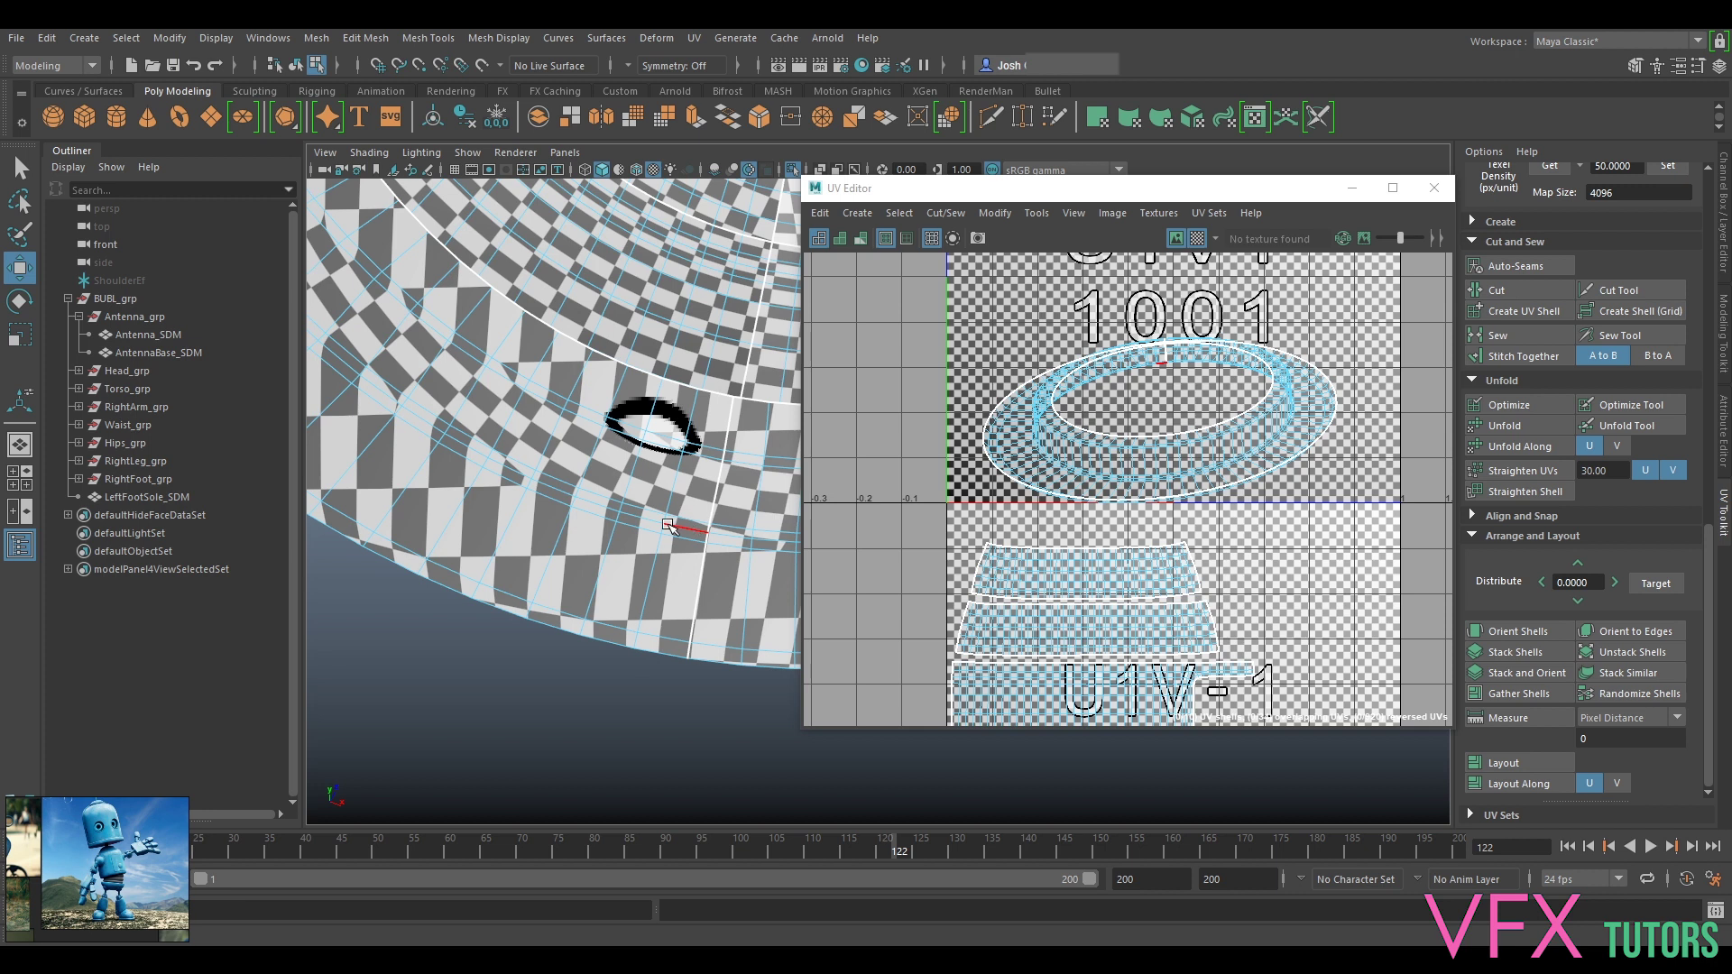
double_click(675, 526)
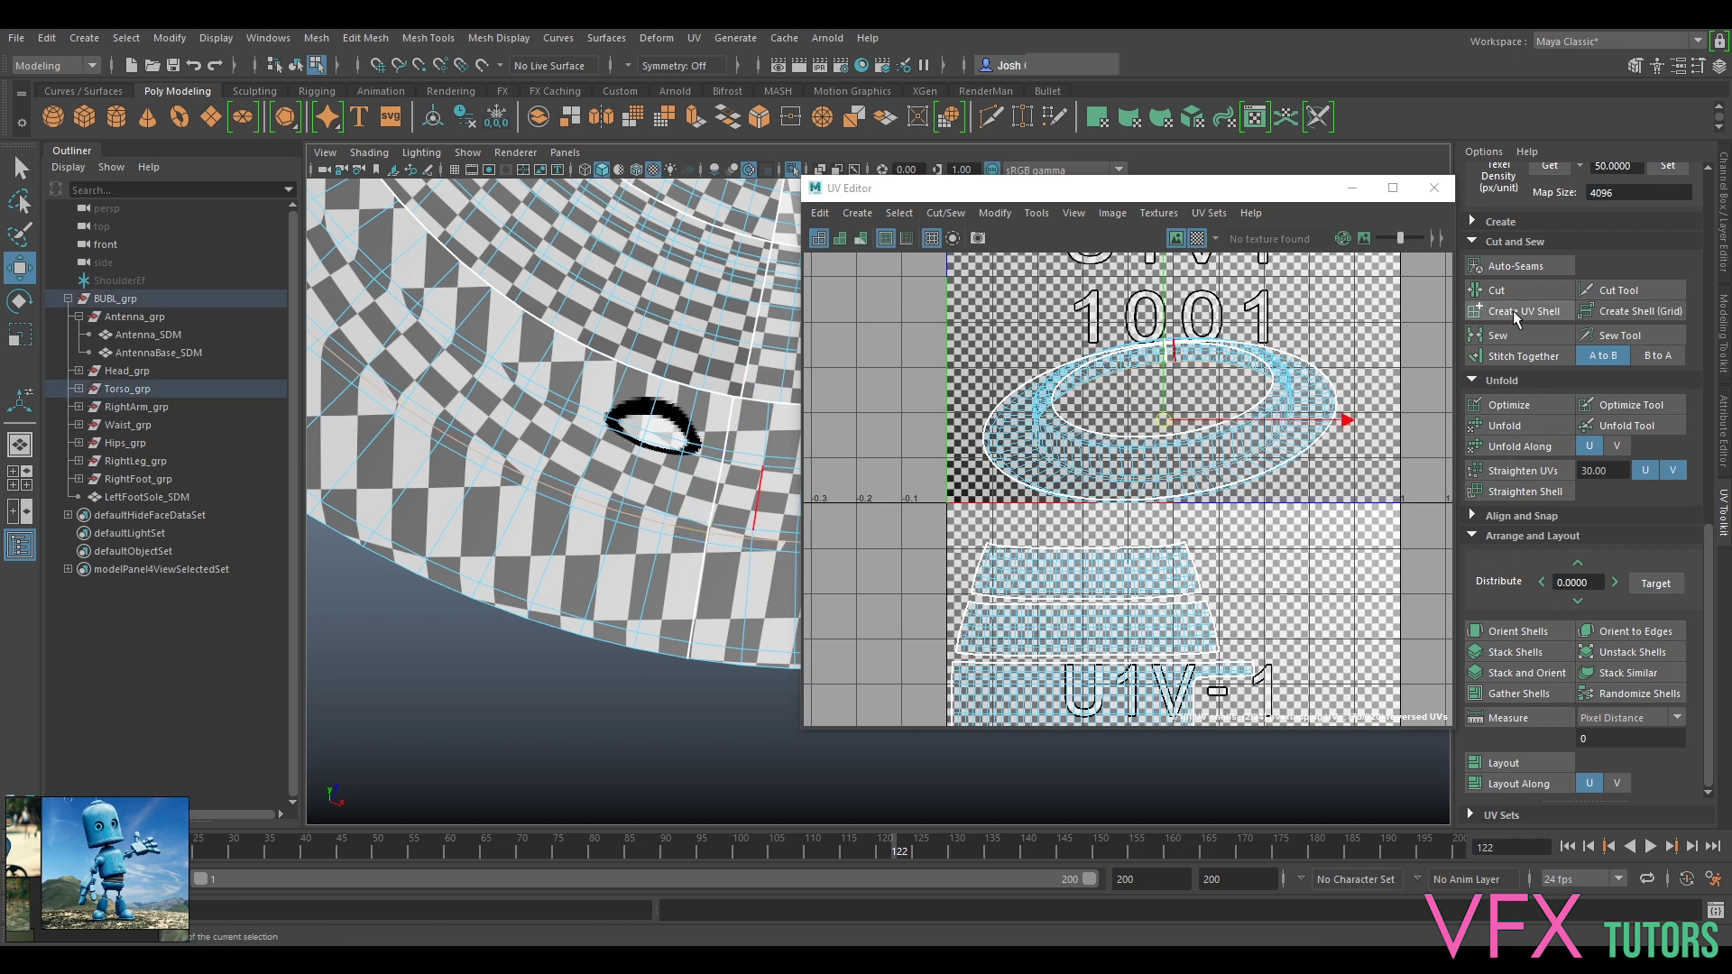
left_click(1499, 292)
Step: Select the outer base band's UV shell and unfold it
scroll(669, 495, "down", 4)
right_click_drag(1162, 488, 1088, 460)
left_click(1034, 487)
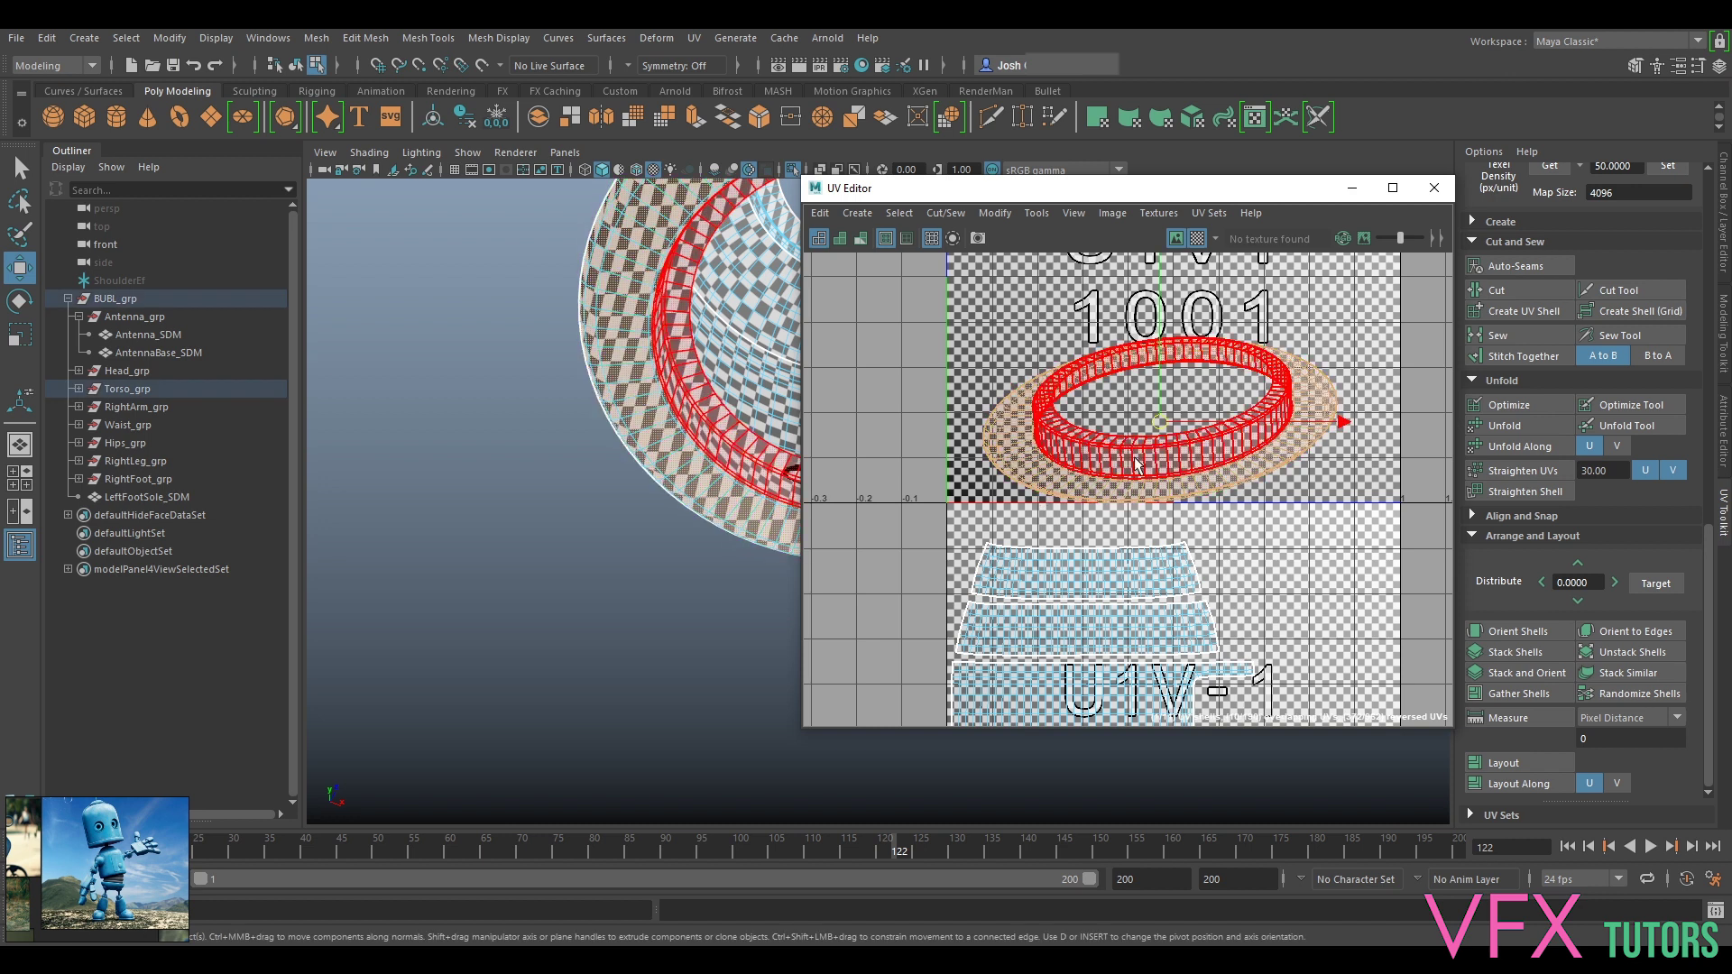
key("ctrl+u")
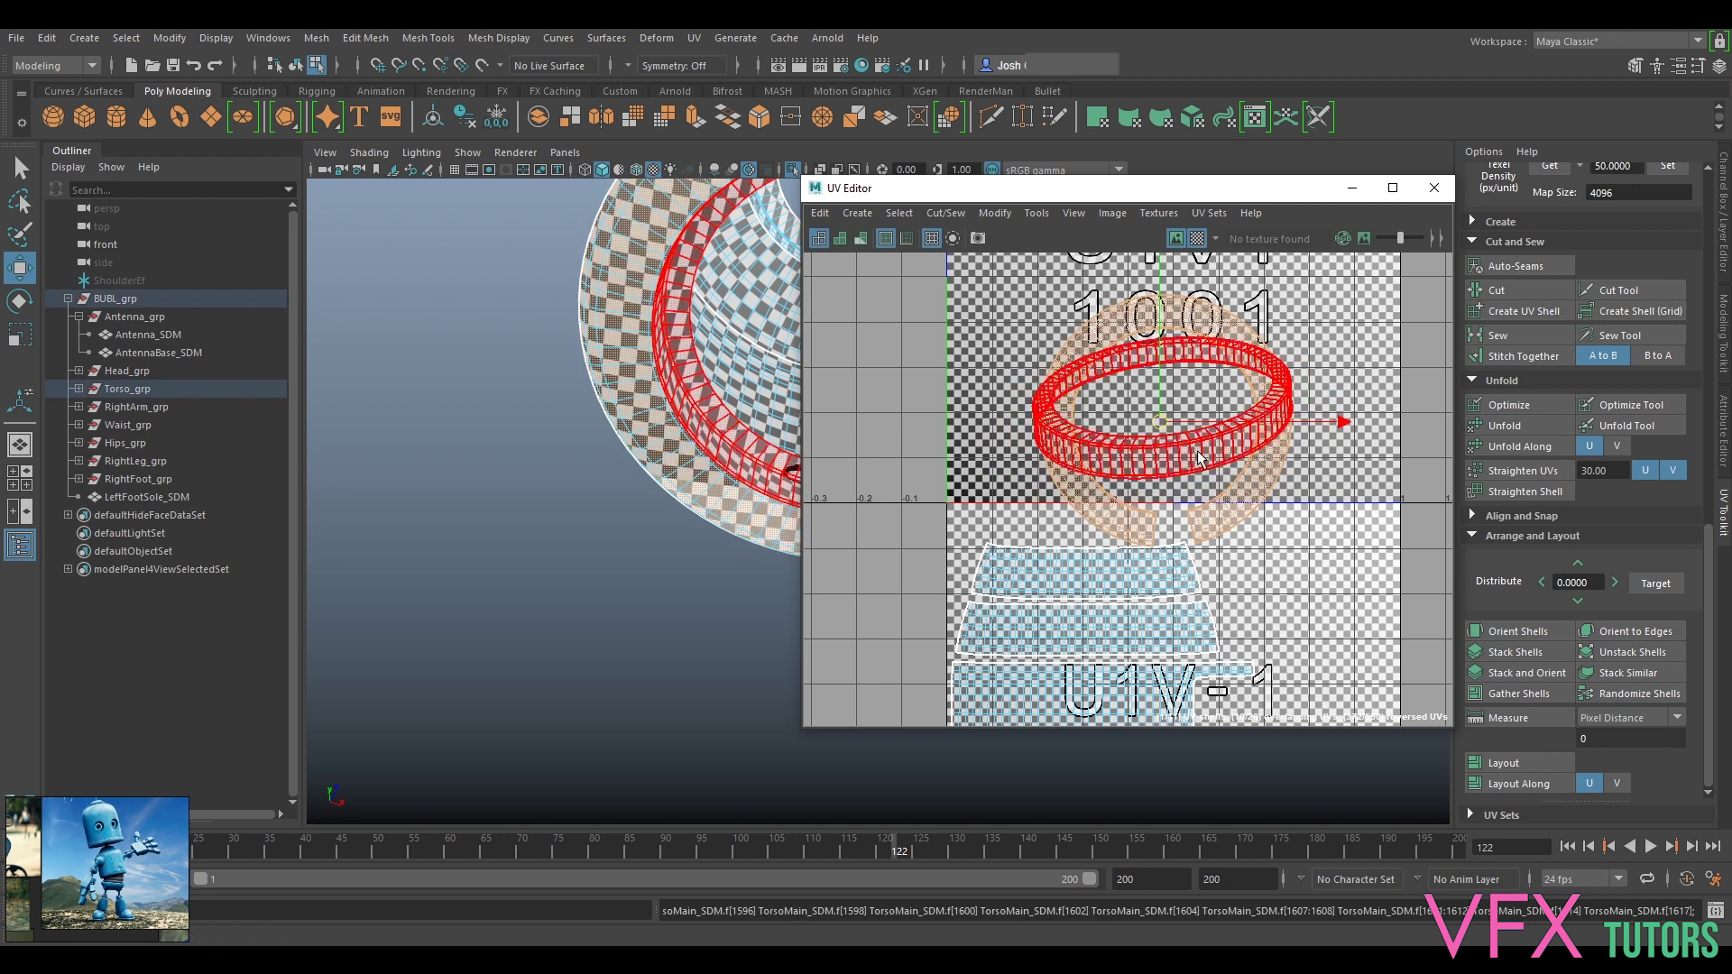
Step: Move the unfolded base band into the empty U2V-1 tile beside the other torso shells
scroll(1173, 443, "down", 2)
key("e")
scroll(1179, 446, "down", 3)
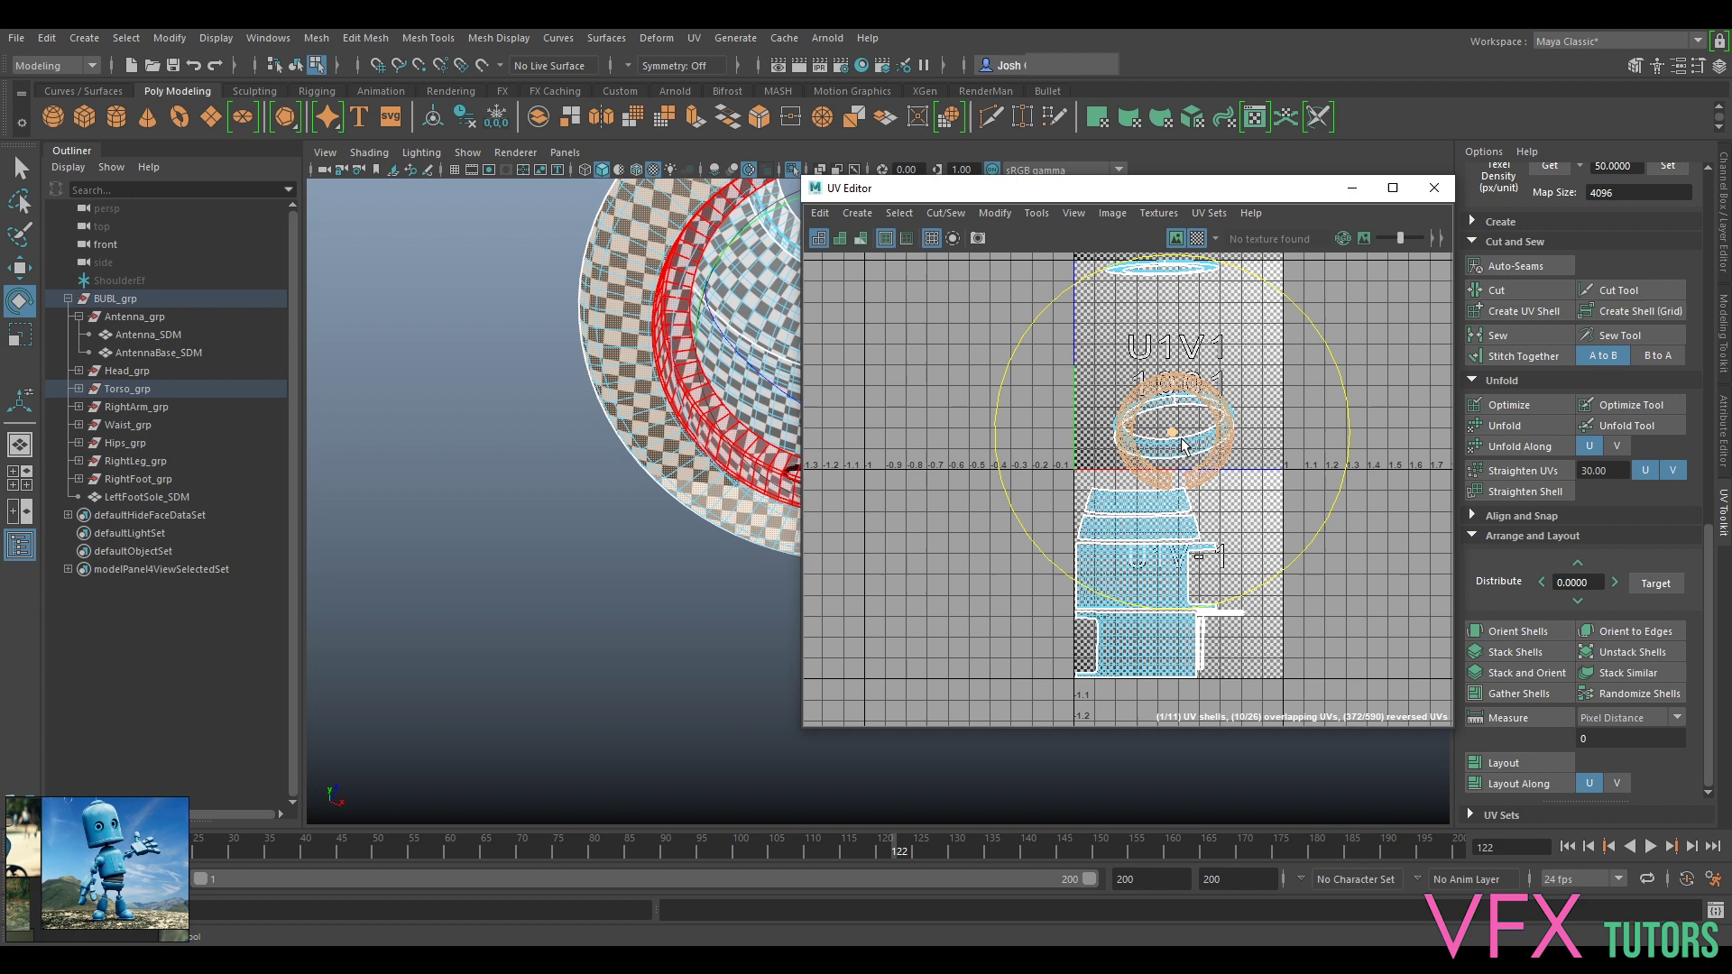
key("w")
left_click_drag(1173, 433, 1325, 531)
left_click_drag(652, 370, 517, 511, "alt")
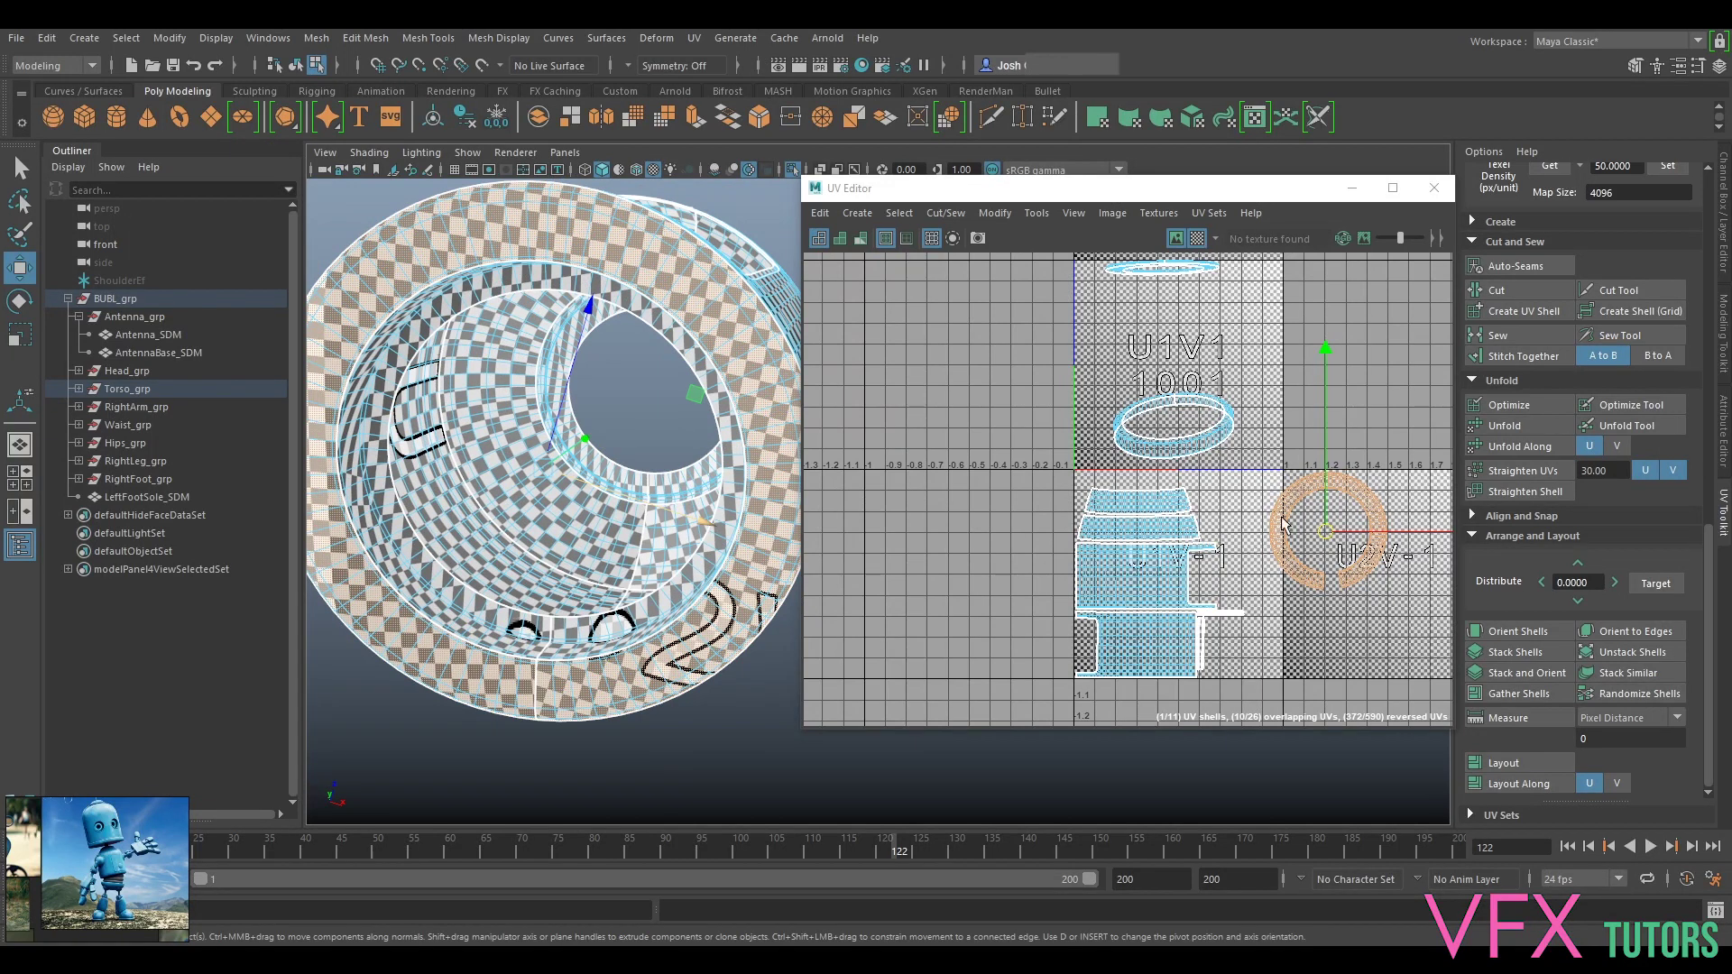
Step: Cut the base band across its top middle edge to split it into two half rings
scroll(1286, 515, "up", 3)
middle_click_drag(1312, 495, 1267, 491, "alt")
scroll(1267, 492, "up", 2)
middle_click_drag(1334, 445, 1302, 482, "alt")
scroll(1302, 482, "up", 3)
right_click(1302, 480)
right_click_drag(1302, 481, 1302, 433)
left_click(1293, 480)
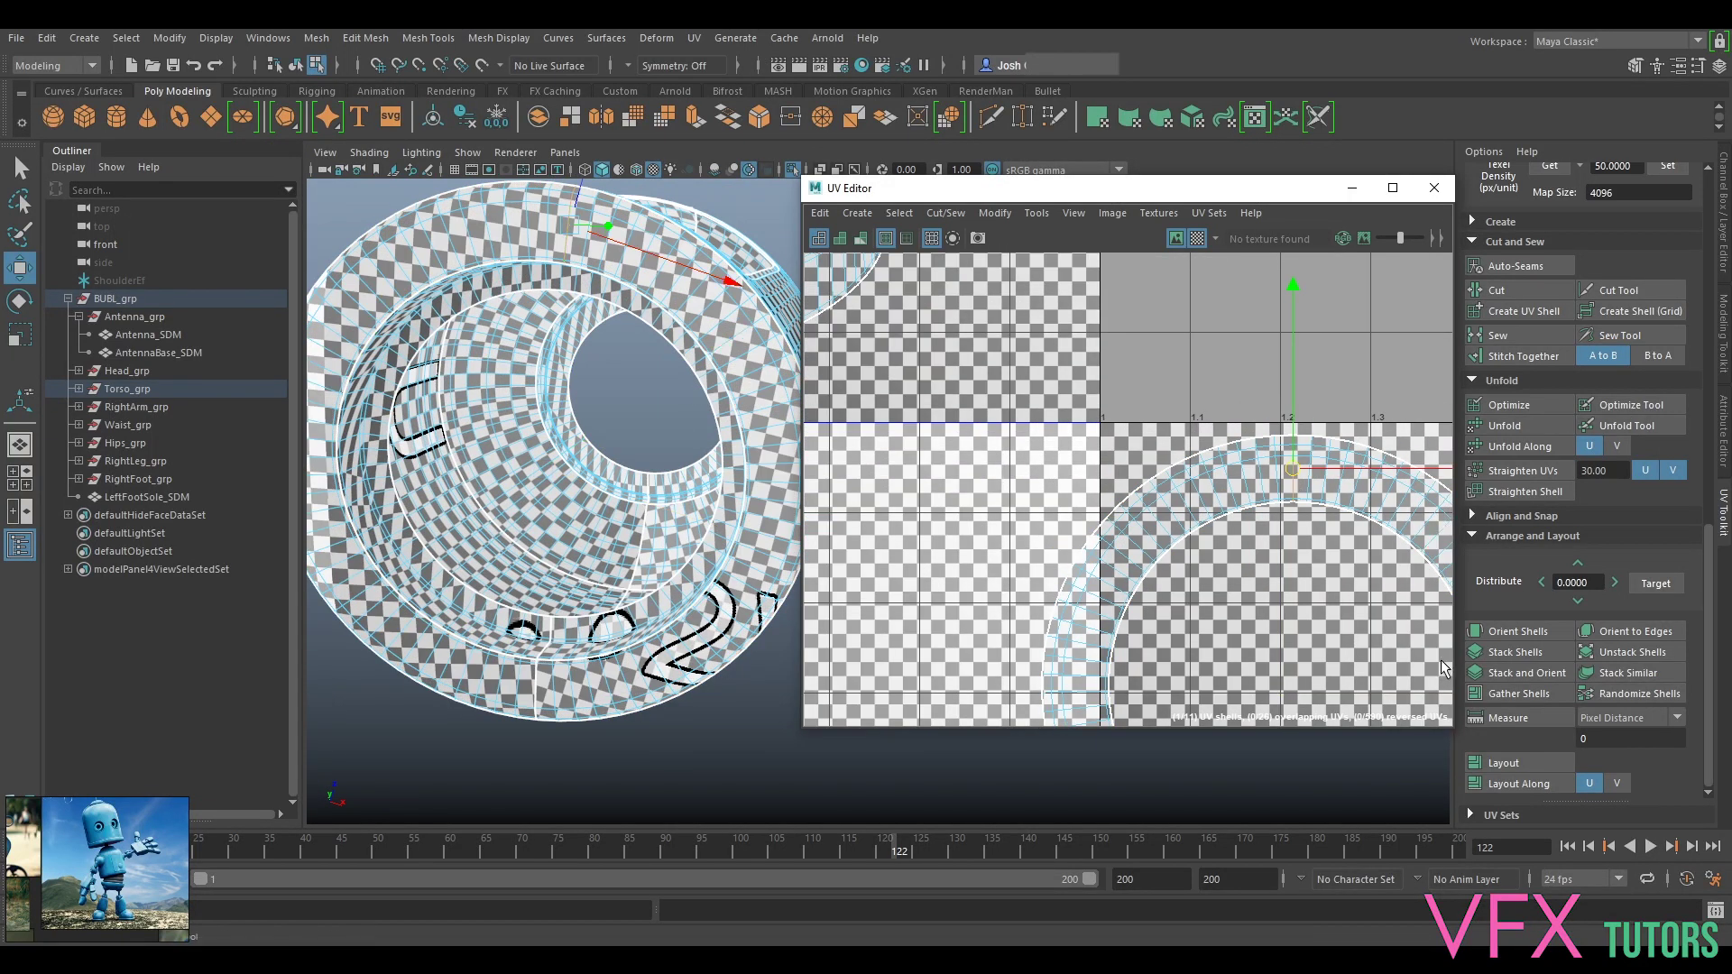
left_click(1513, 288)
Step: Select the left half ring's shell and rotate it about a quarter turn clockwise into an upright arch
right_click(1218, 487)
right_click_drag(1165, 465, 1158, 462)
left_click(1174, 503)
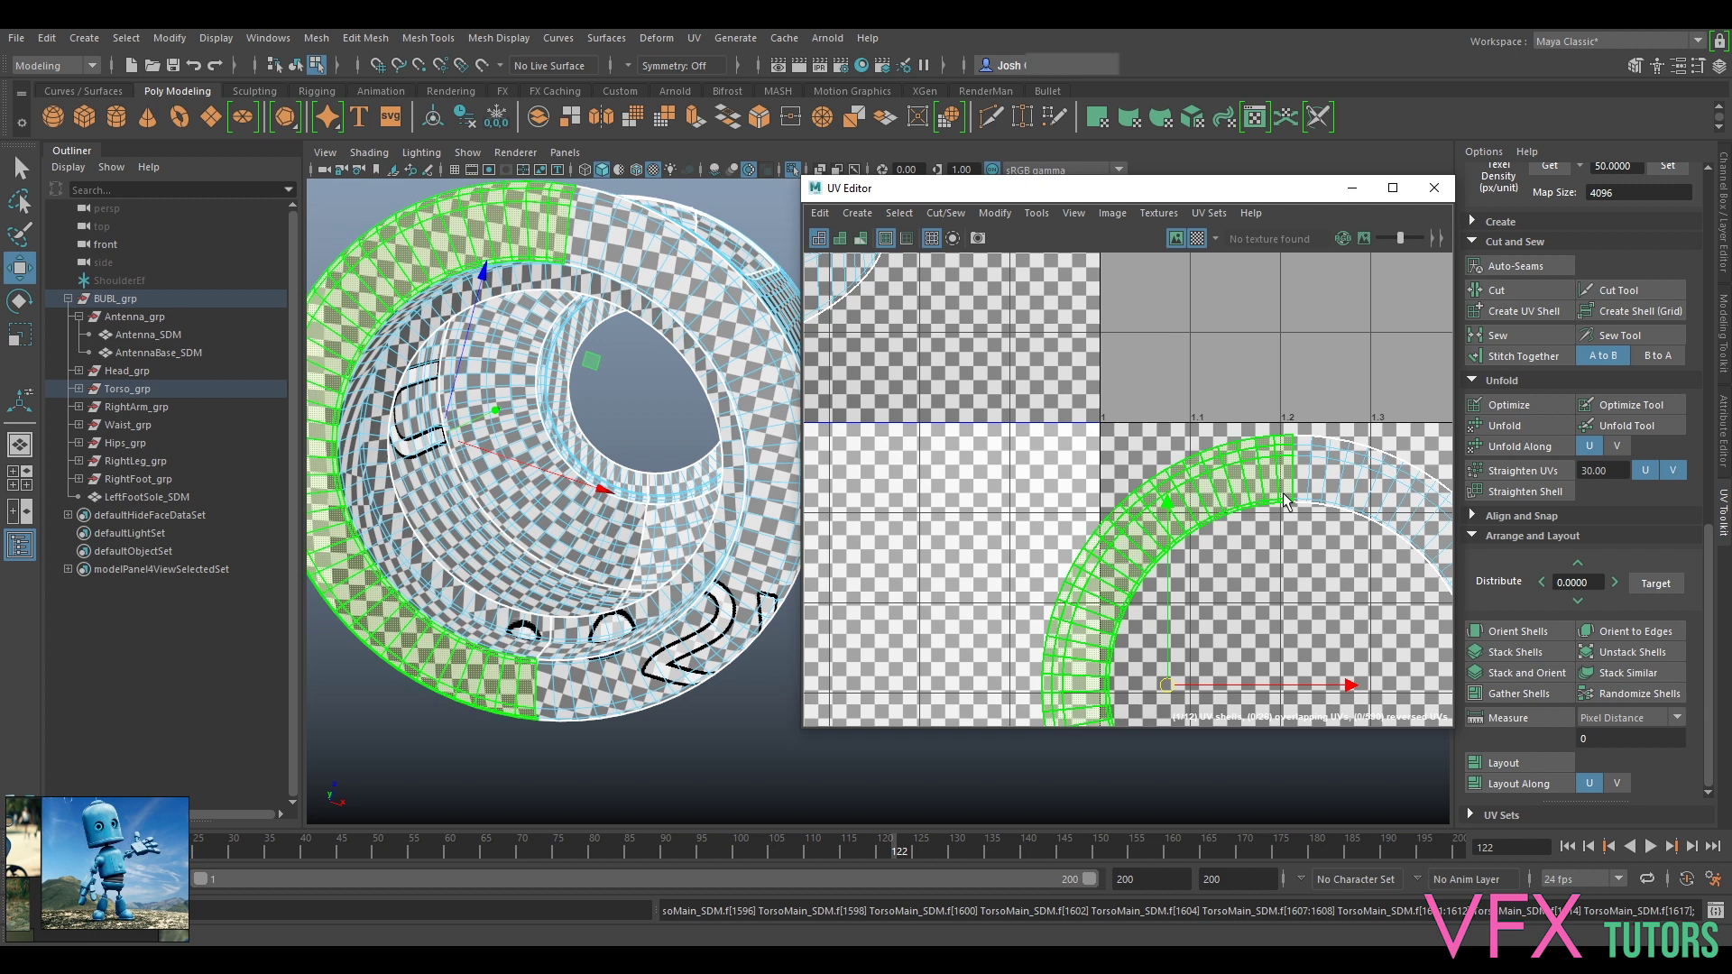
key("e")
left_click_drag(1299, 568, 1296, 783)
middle_click_drag(1333, 703, 1293, 494, "alt")
left_click_drag(1302, 502, 1303, 529)
right_click_drag(1221, 385, 1150, 349)
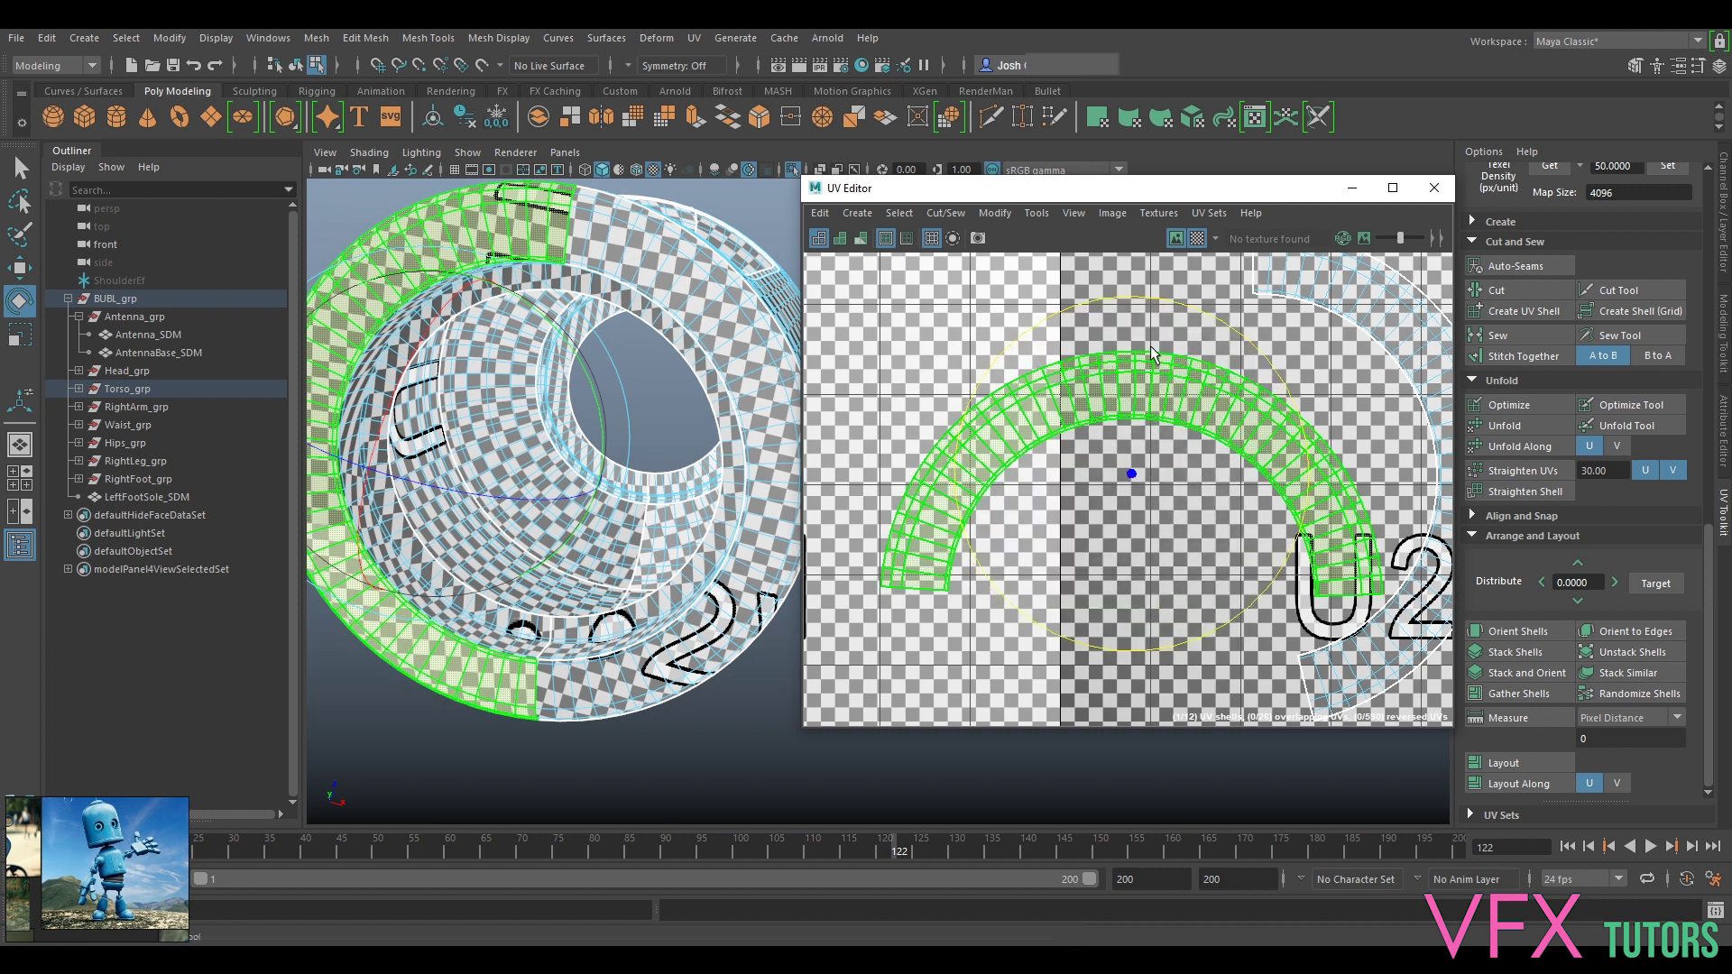
Step: Flatten the middle edge loop of the arched half-ring shell into a straight horizontal line and stretch it wider
scroll(1150, 349, "up", 2)
left_click(1137, 377)
double_click(1136, 377)
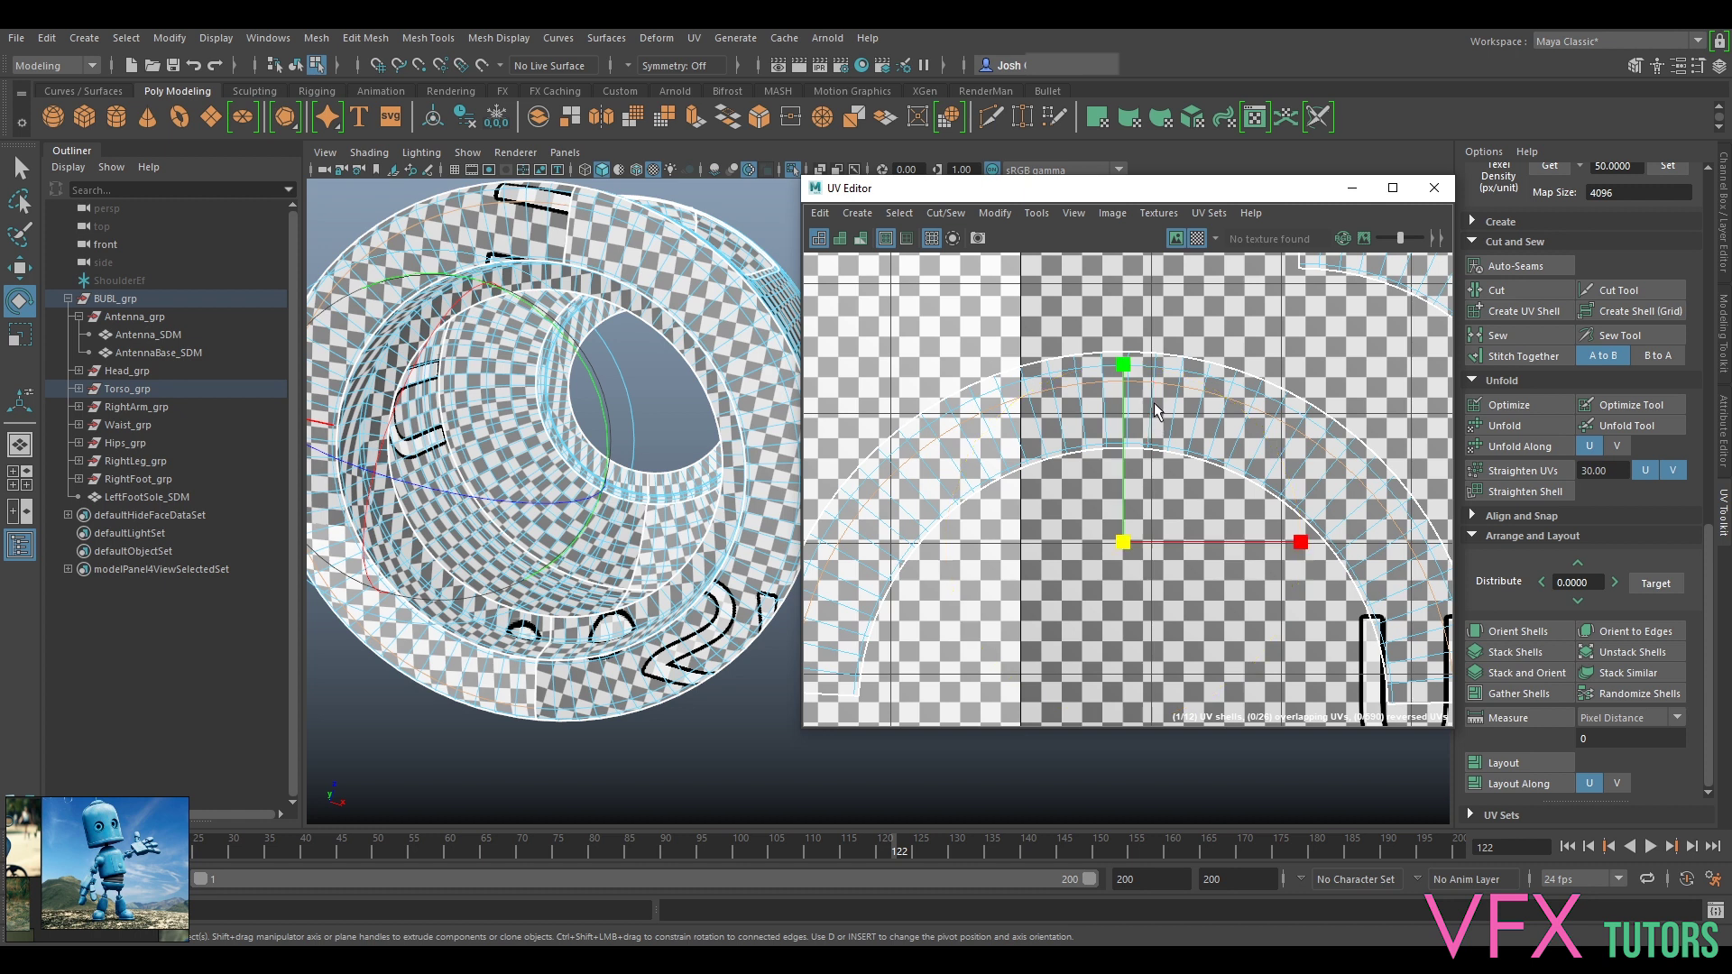
key("r")
scroll(1211, 564, "down", 3)
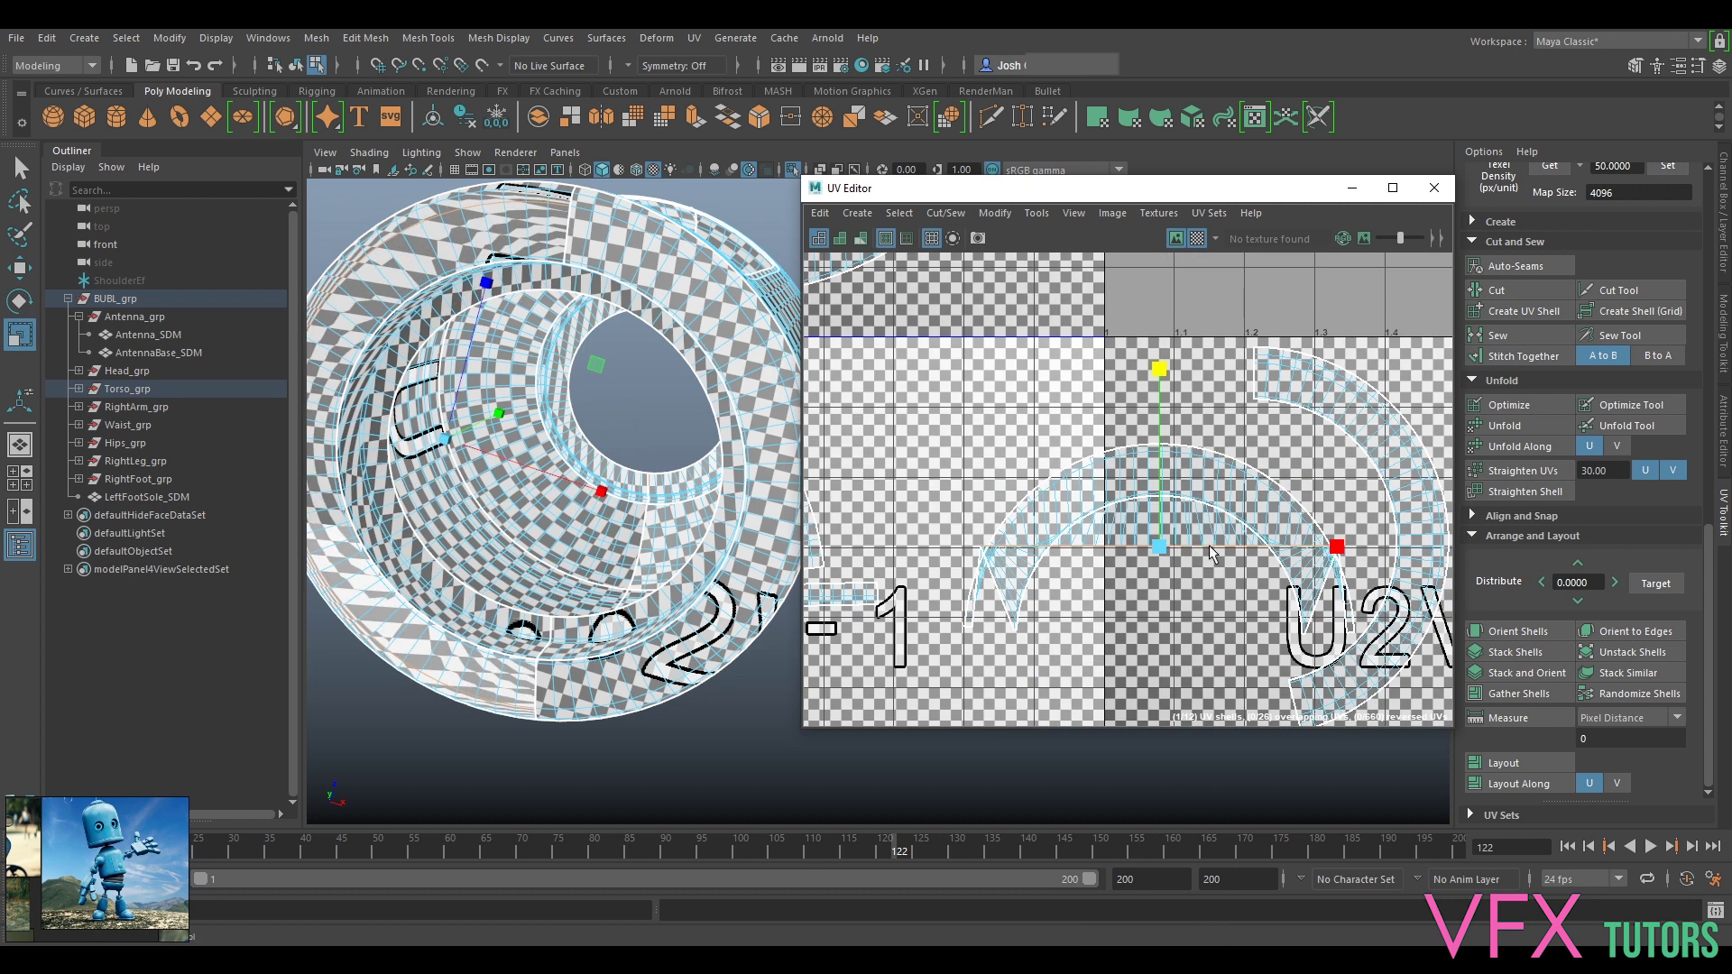
left_click_drag(1277, 547, 1325, 551)
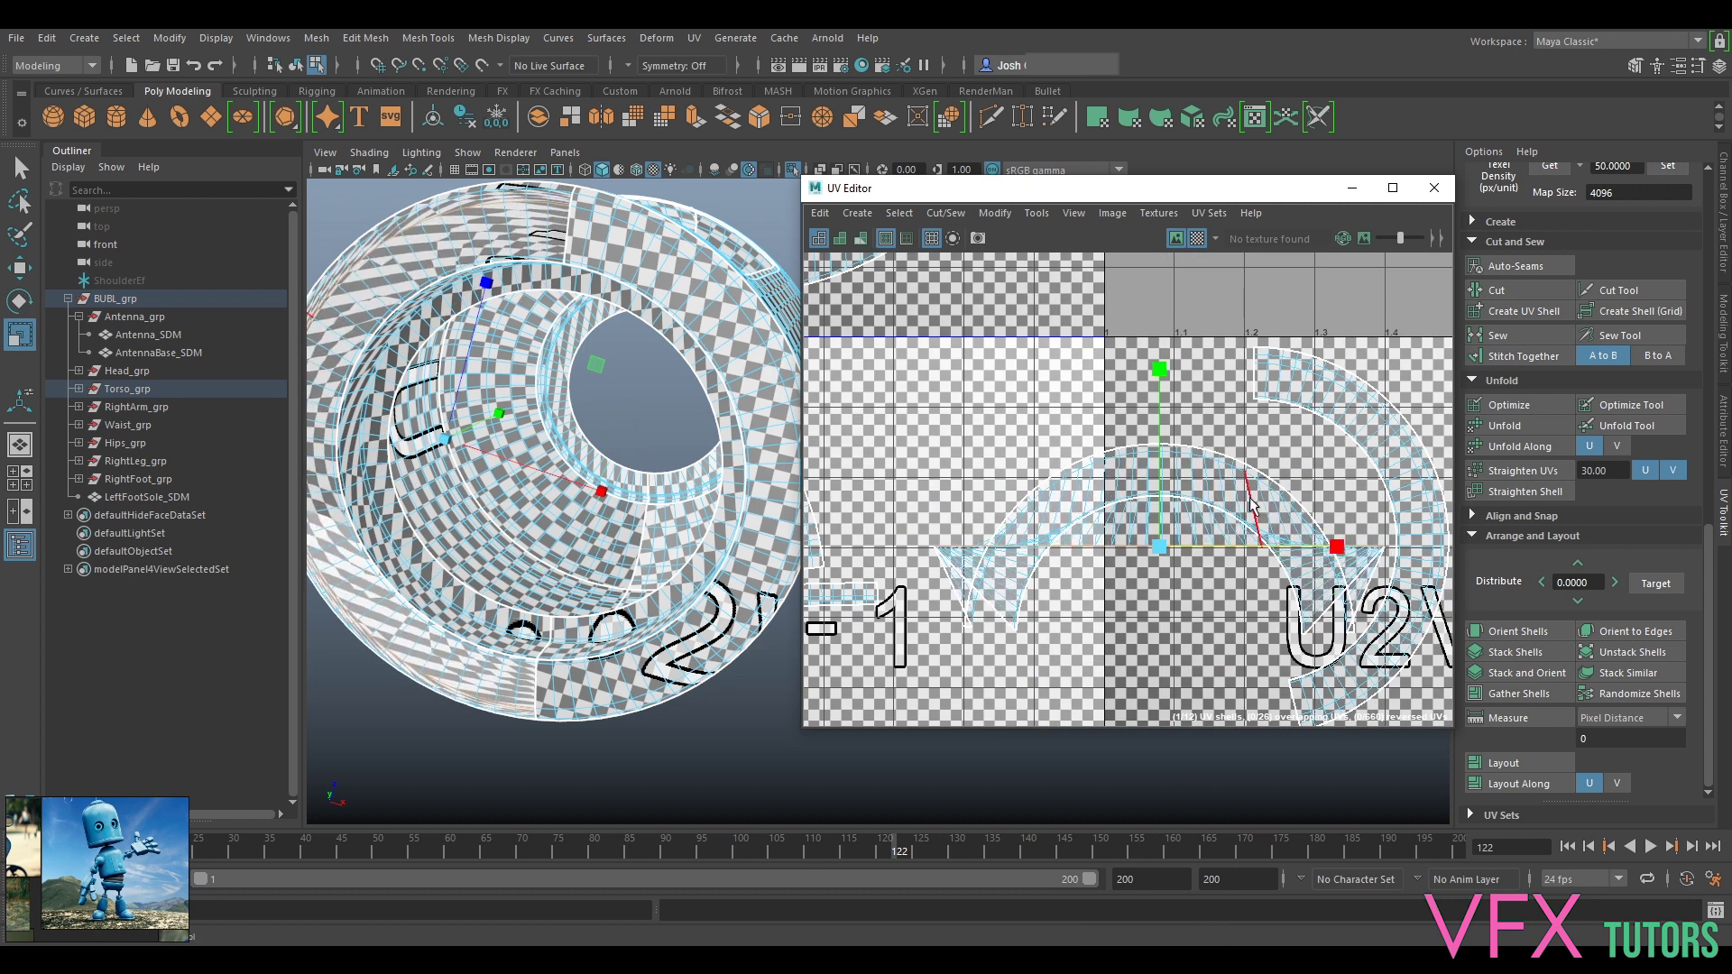
Step: Pin the straightened edge loop's UVs, then unfold and optimize the whole half-ring shell around it
left_click(820, 214)
left_click(866, 313)
right_click_drag(1211, 508, 1189, 487)
left_click(1189, 481)
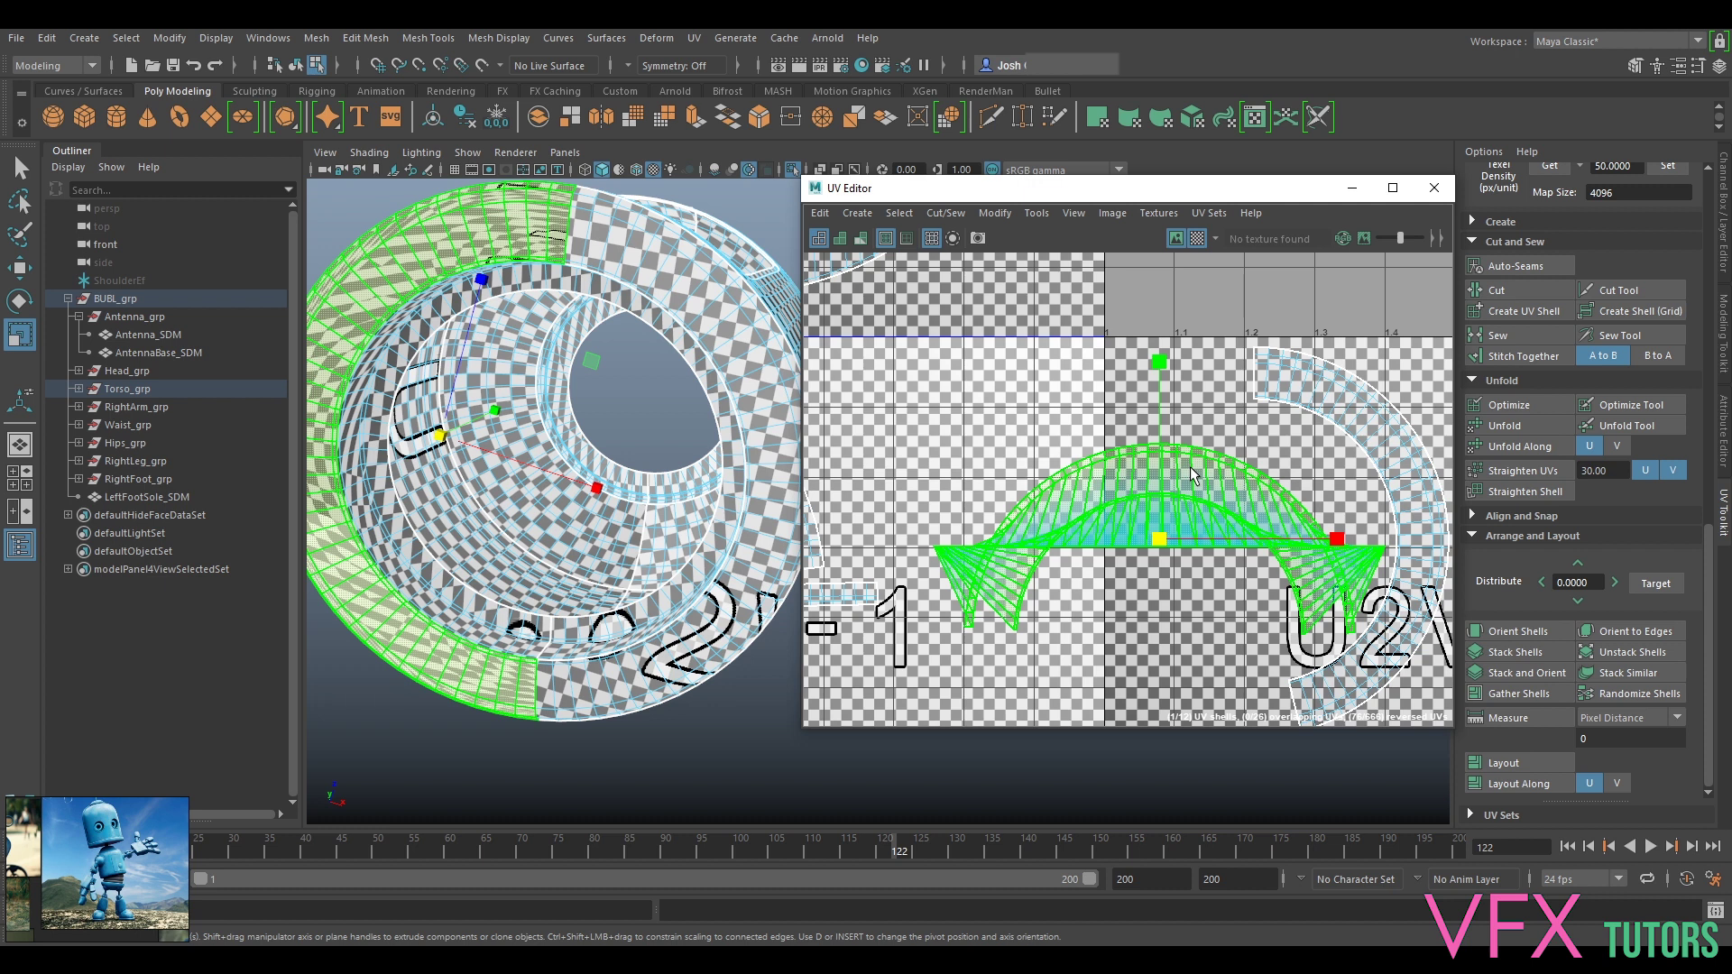
key("ctrl+u")
left_click(1501, 407)
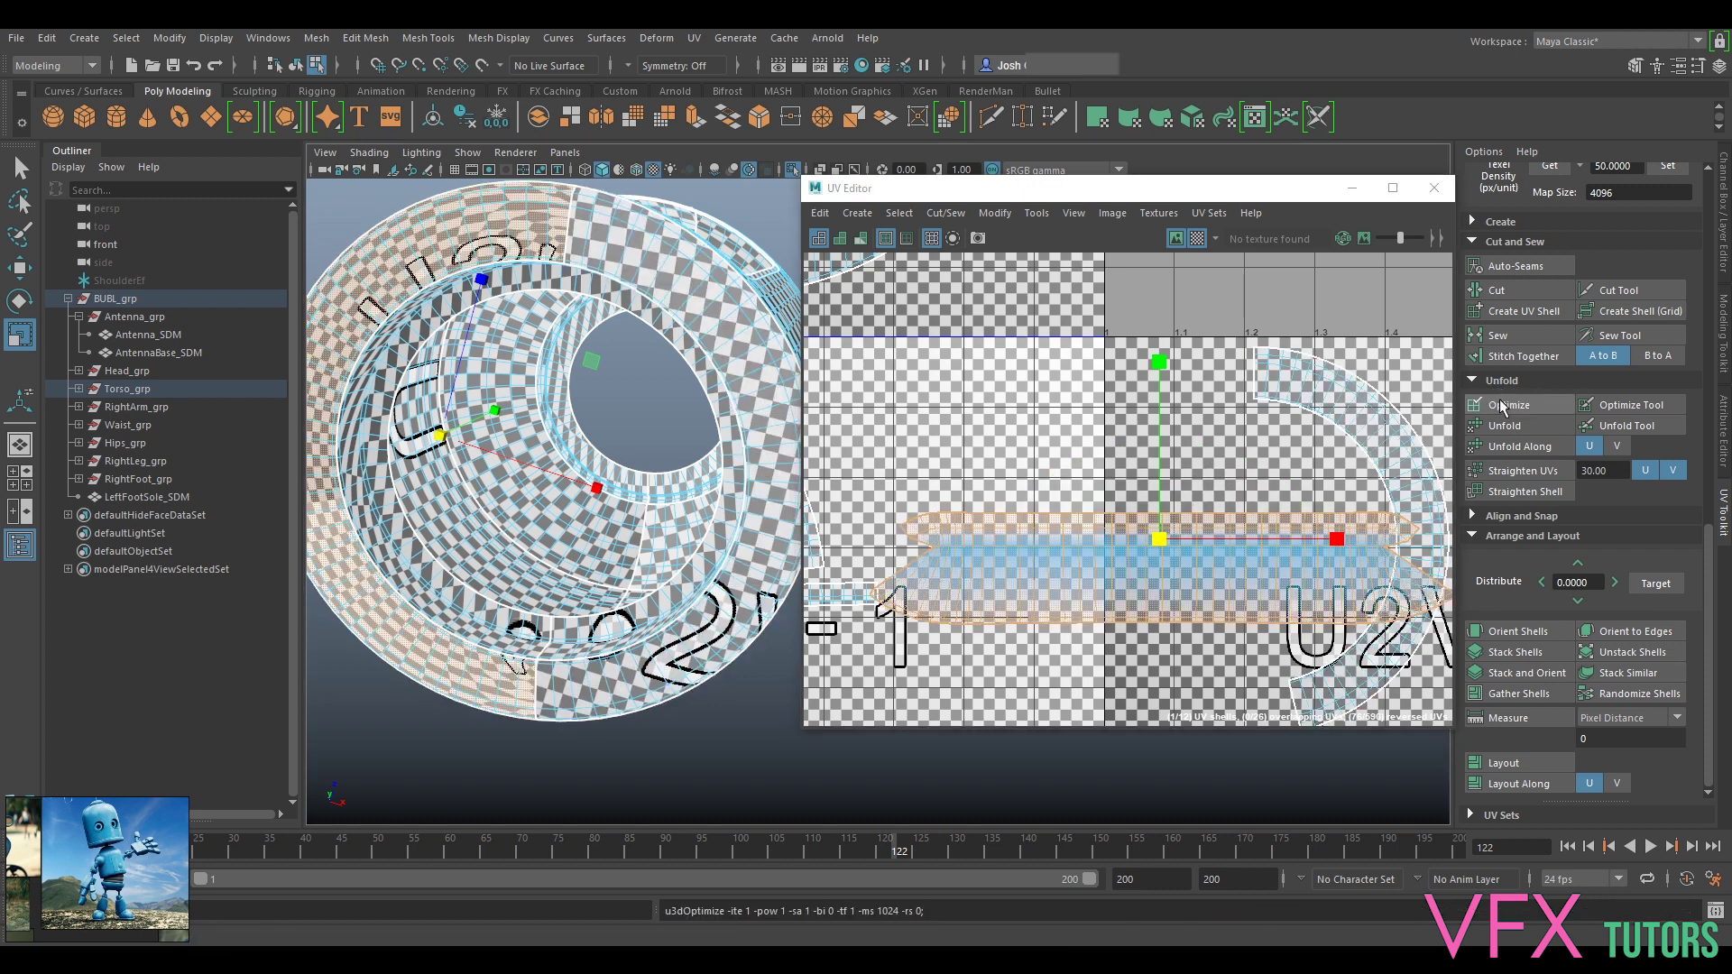
Step: Unpin all UVs and optimize the straightened half-ring shell
left_click(833, 215)
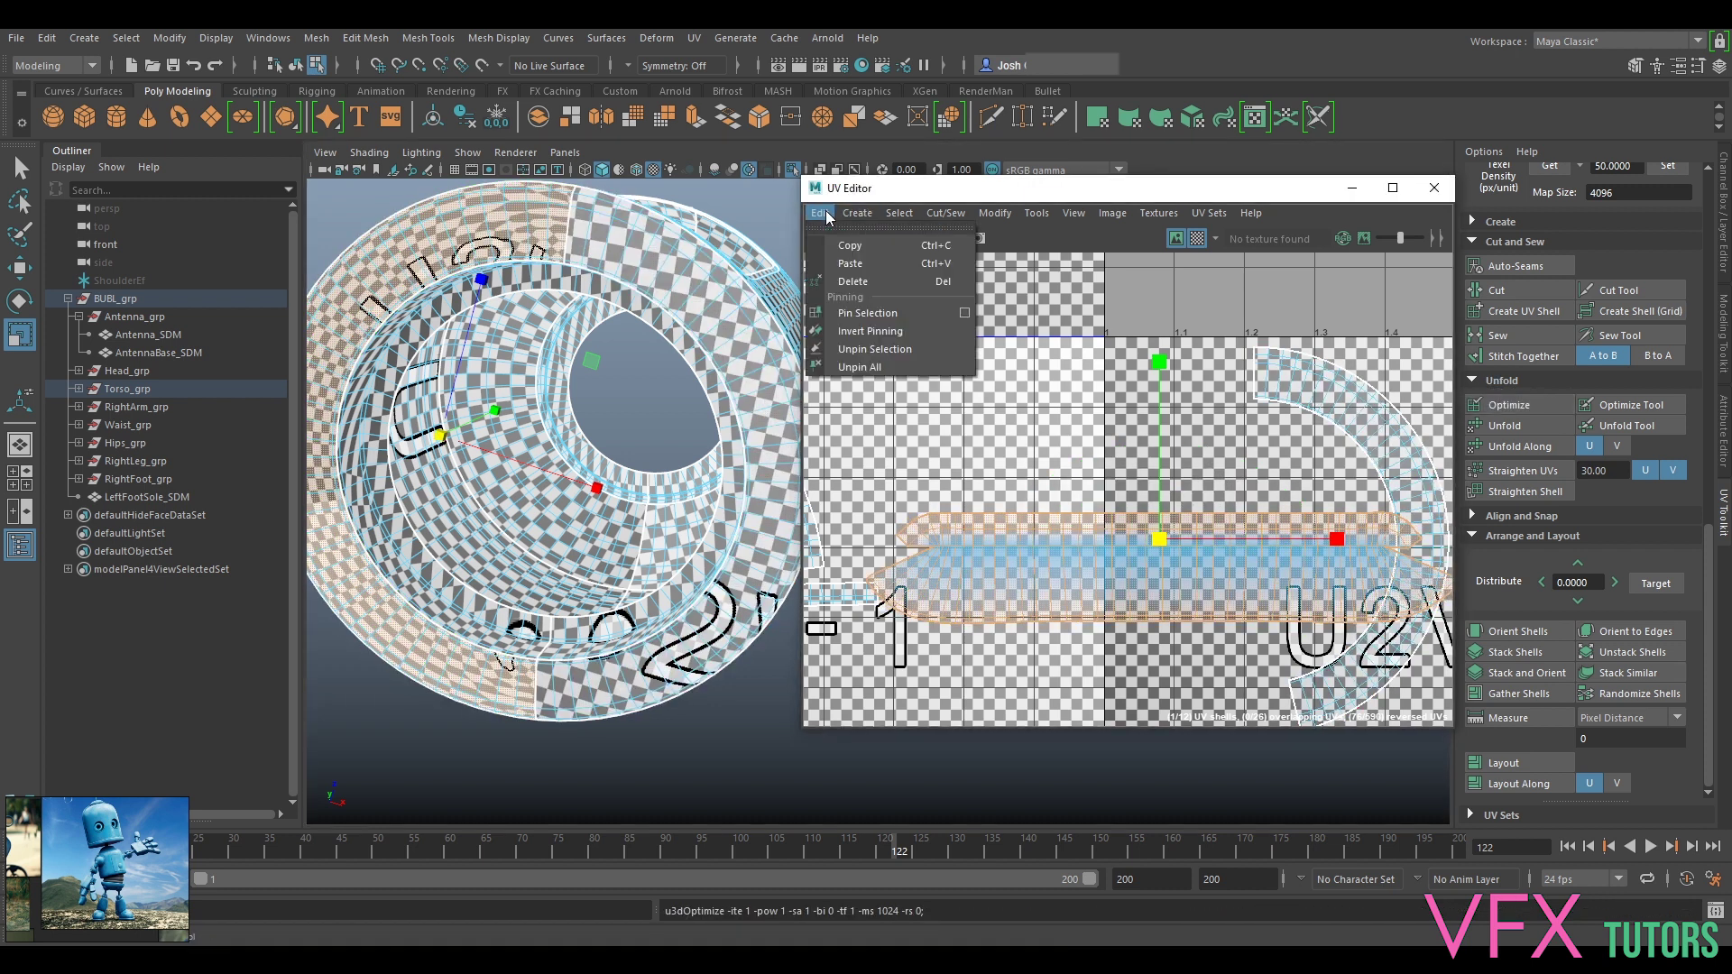
left_click(873, 313)
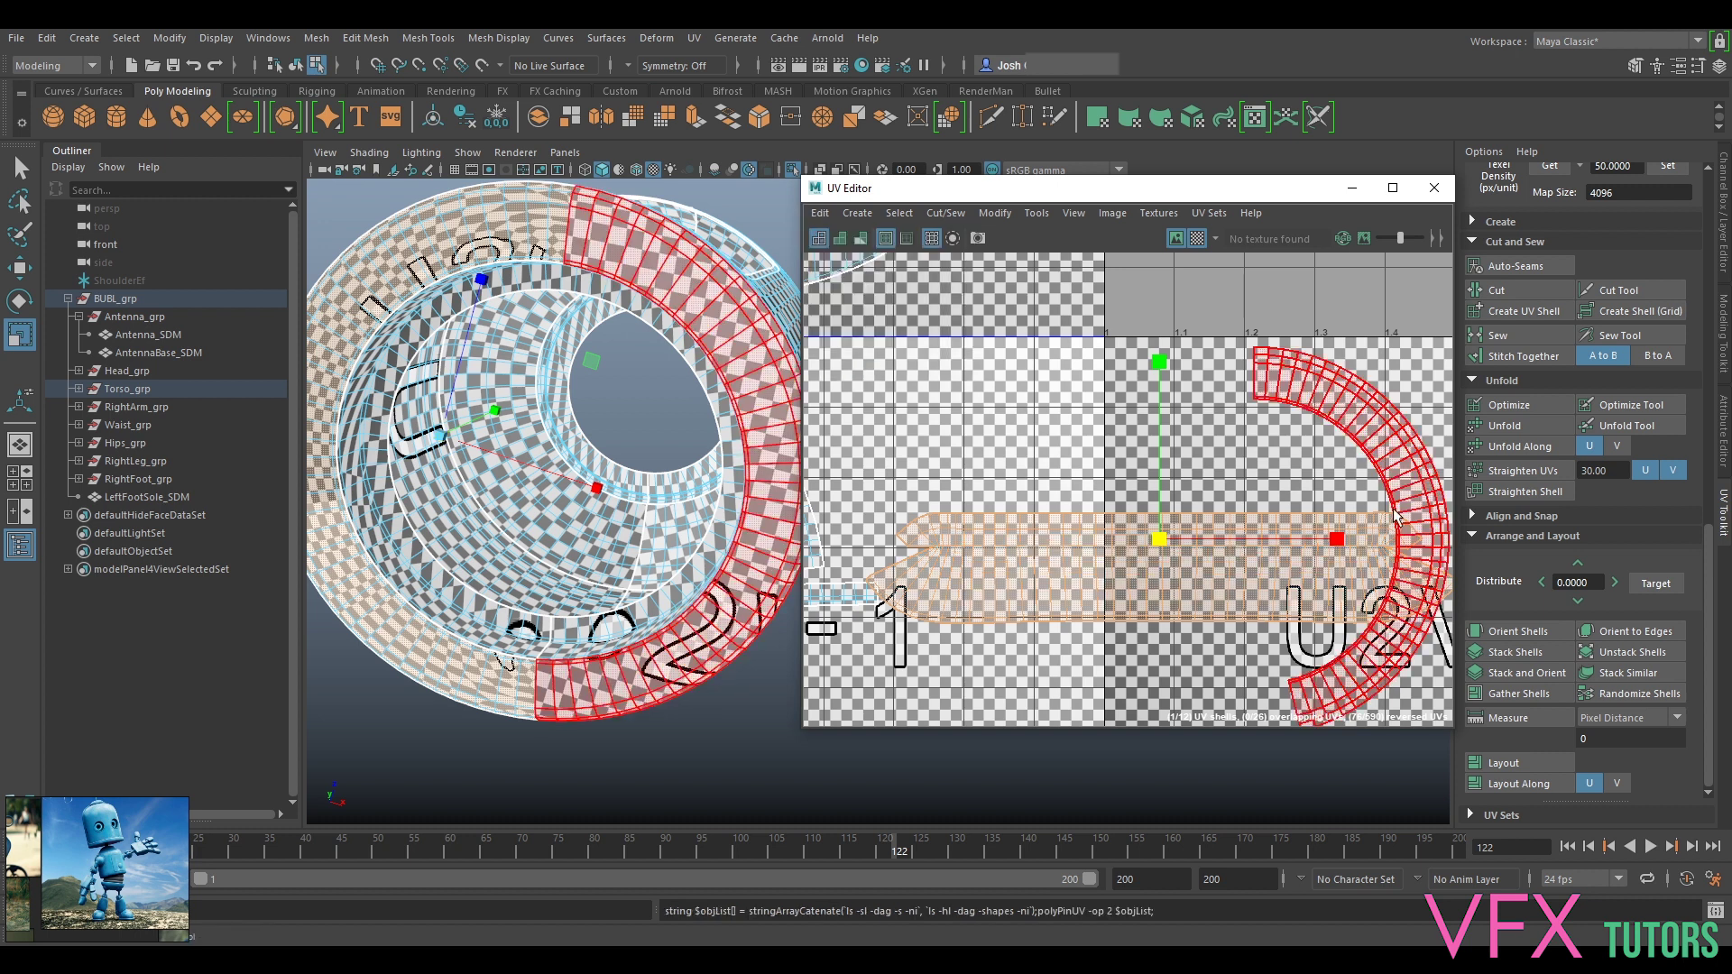
left_click(1494, 406)
scroll(1324, 492, "down", 3)
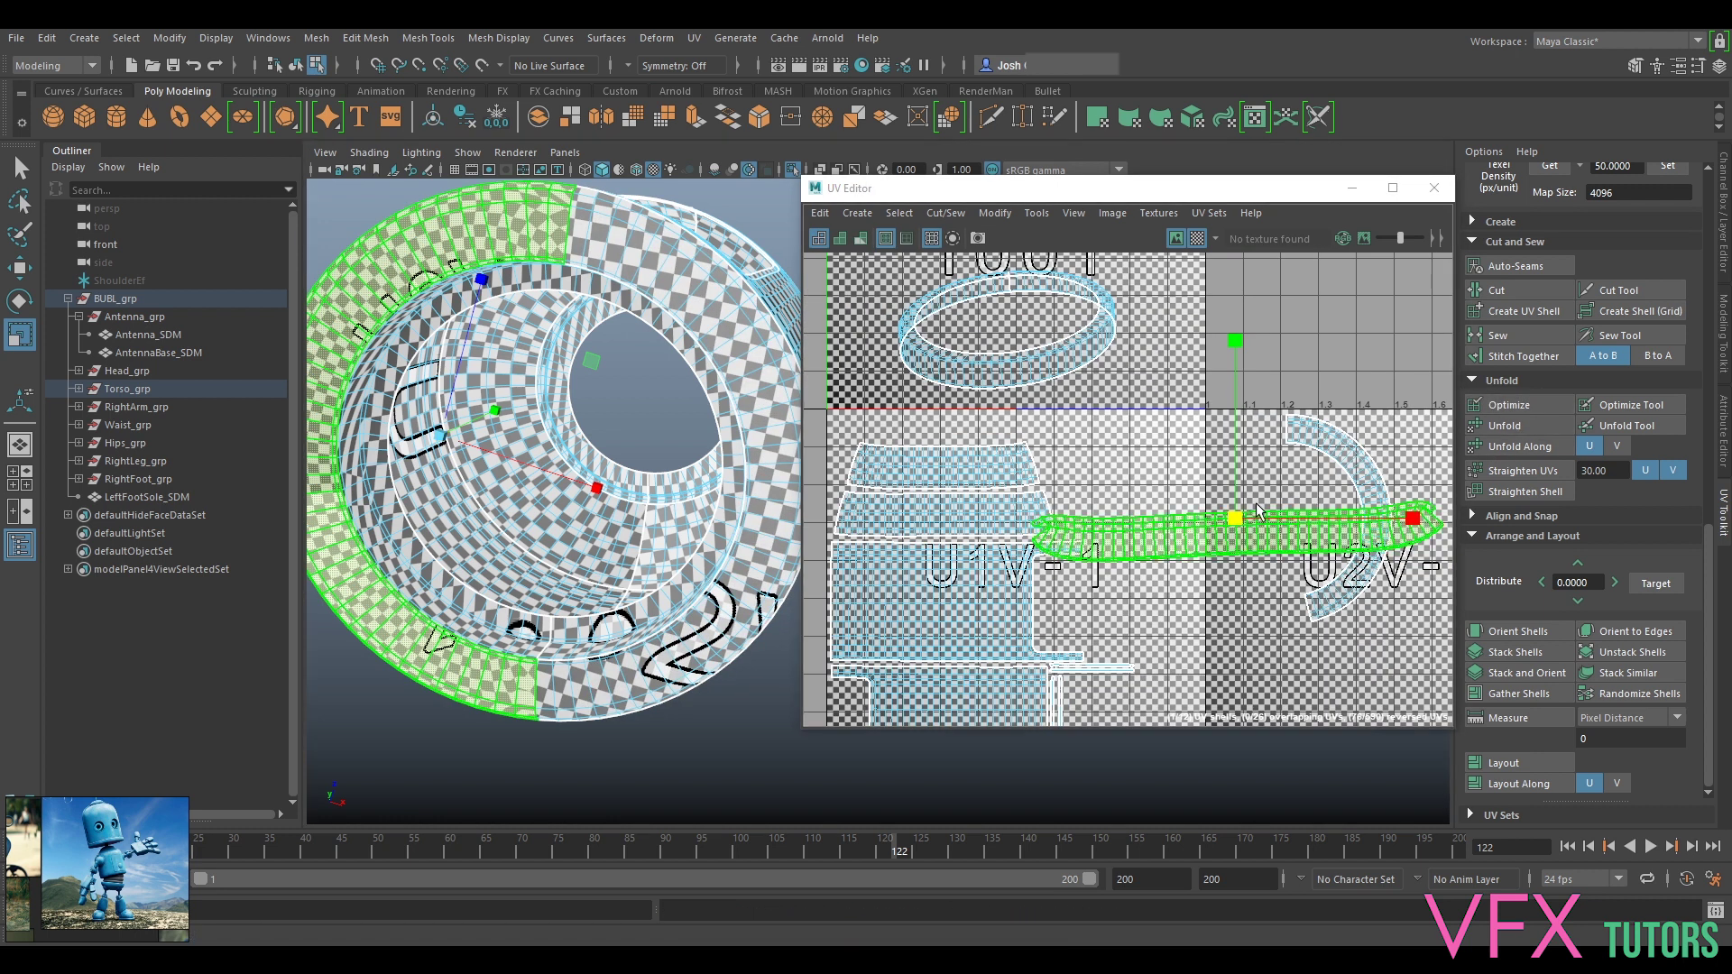
Step: Move the straightened shell into UV tile 1002 and optimize it repeatedly to even out the checker pattern
key("w")
left_click_drag(1237, 518, 1400, 345)
middle_click_drag(1400, 344, 1272, 412, "alt")
left_click(1520, 399)
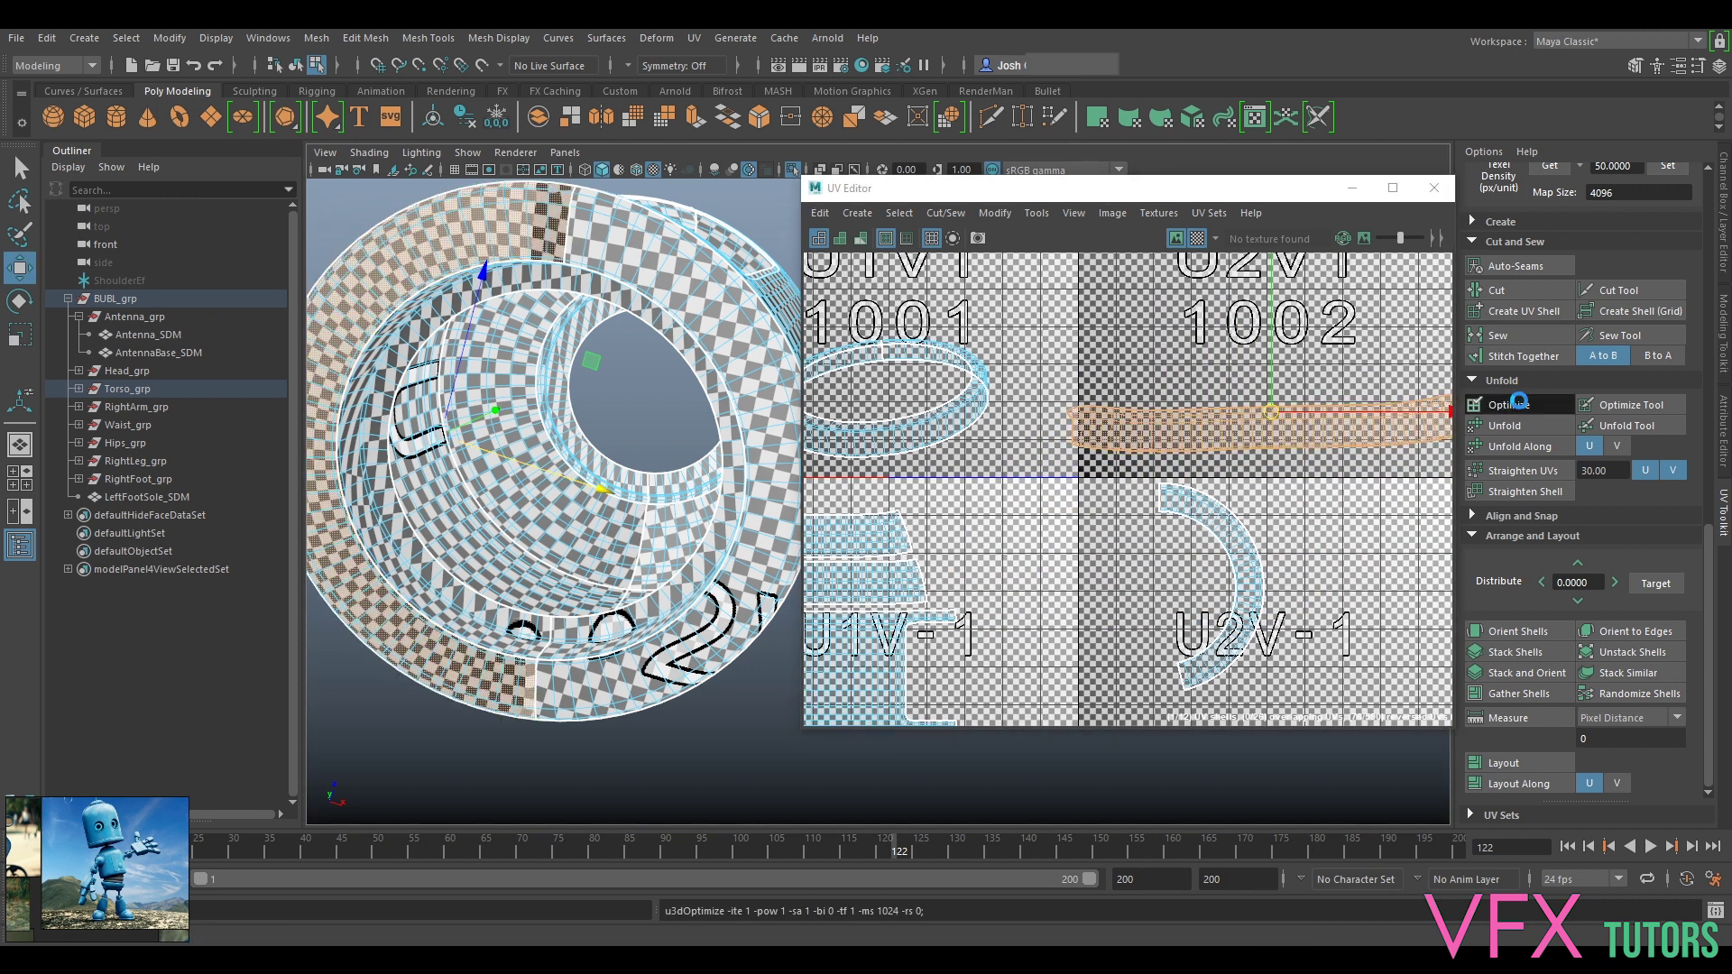
left_click(1520, 399)
left_click(1520, 401)
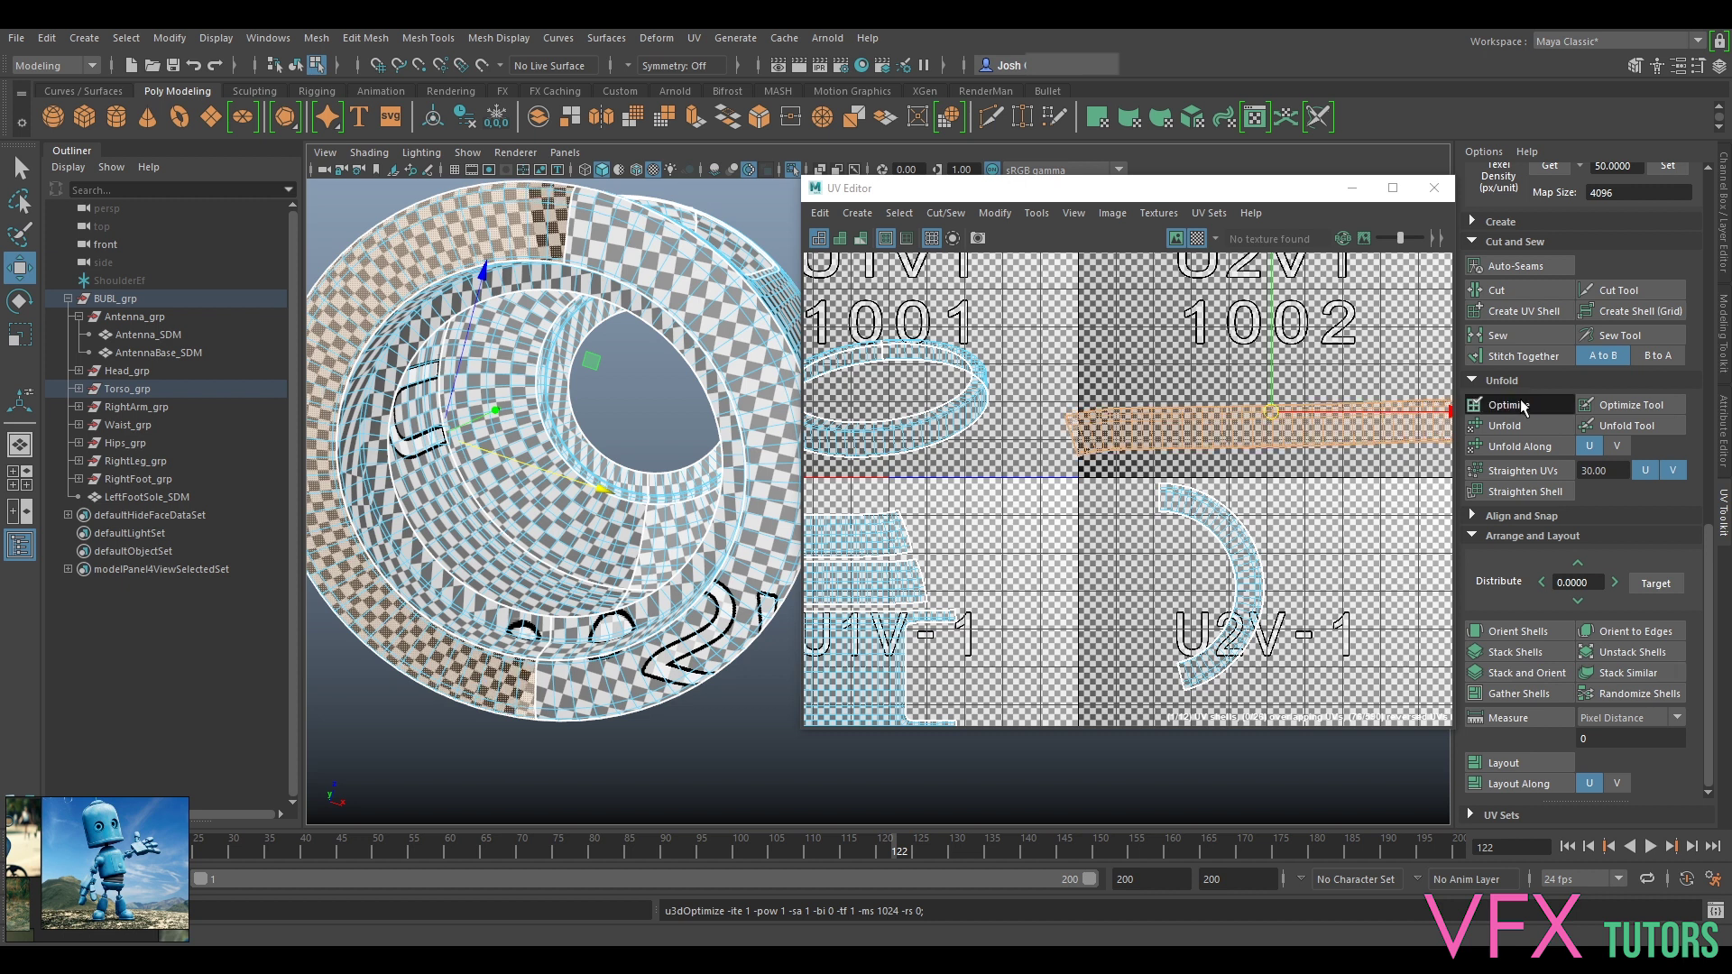
Step: Set the strip's texel density to 50 at map size 4096 and move it above the torso shells in tile U1V-1
middle_click_drag(1285, 437, 1108, 443, "alt")
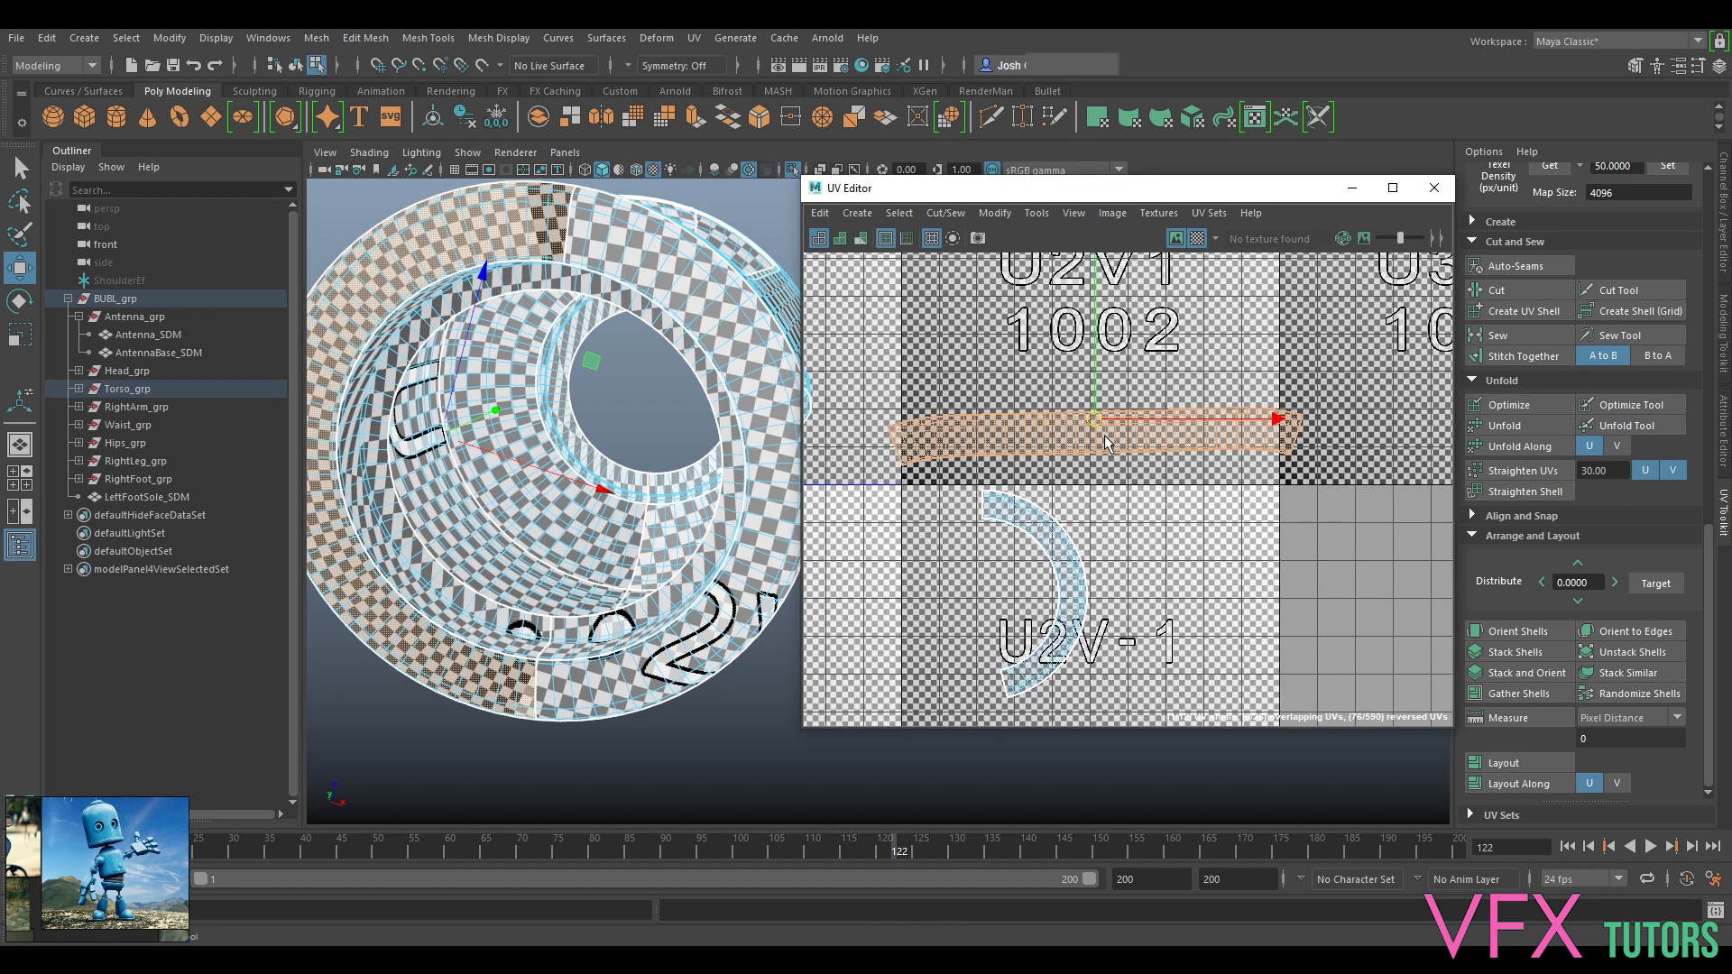
left_click(1667, 170)
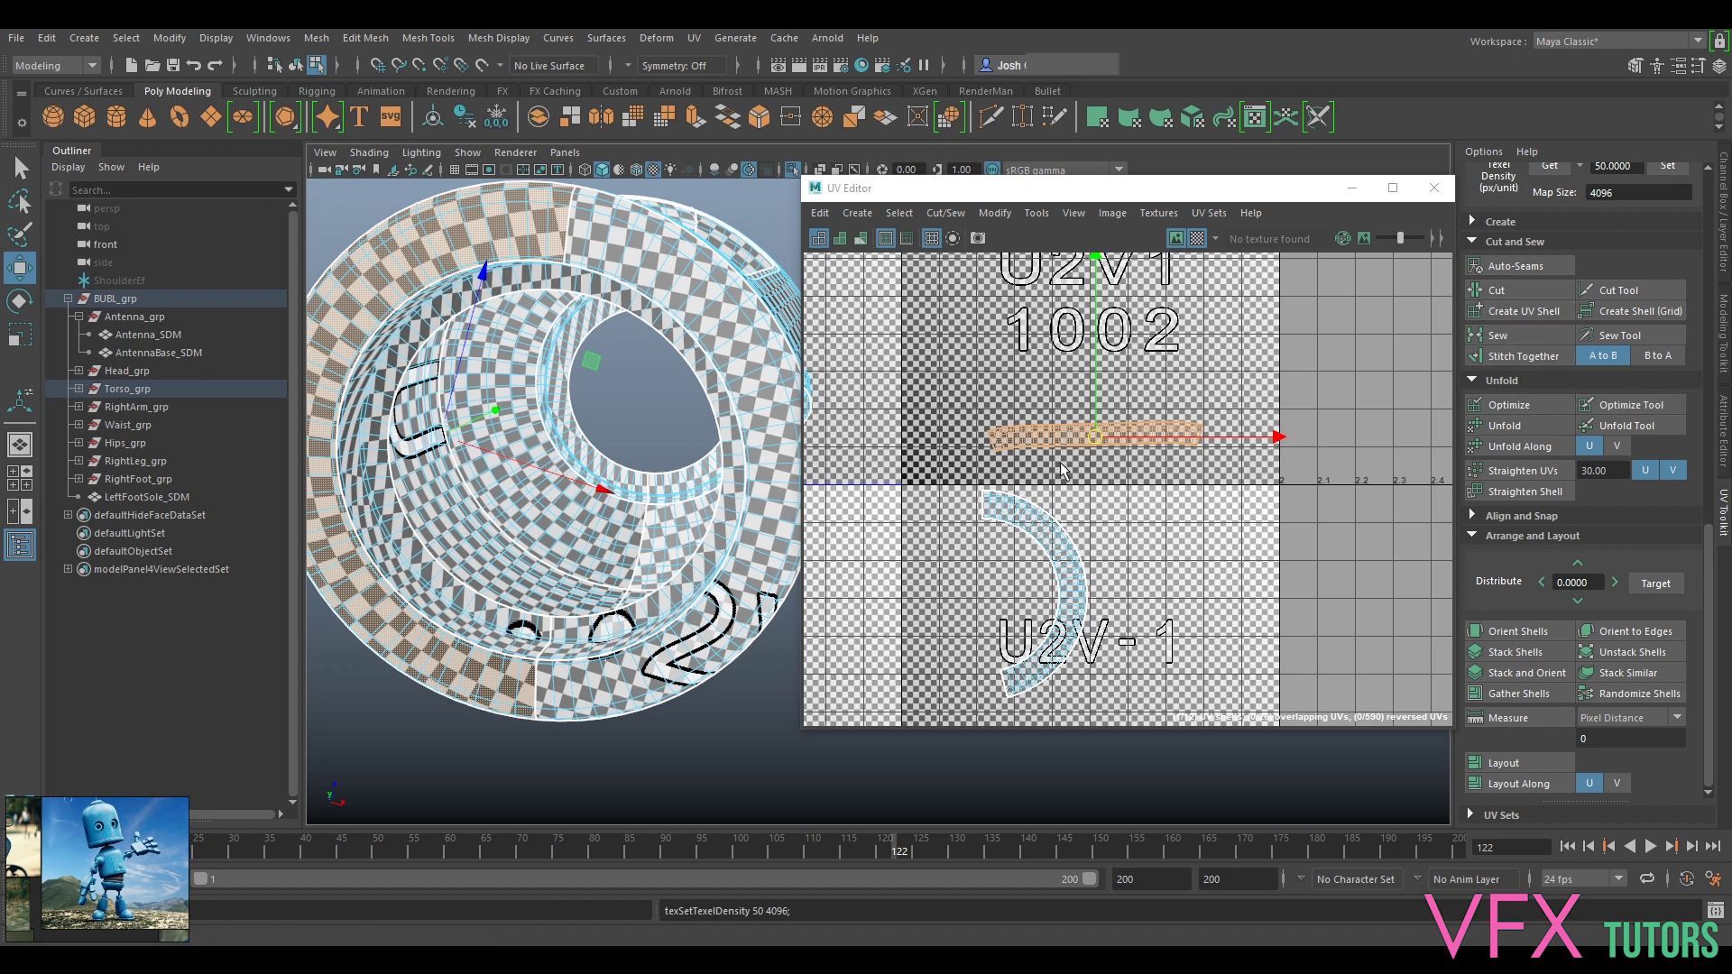
left_click_drag(1096, 439, 983, 539)
middle_click_drag(1033, 575, 1341, 493, "alt")
left_click_drag(1289, 456, 1065, 411)
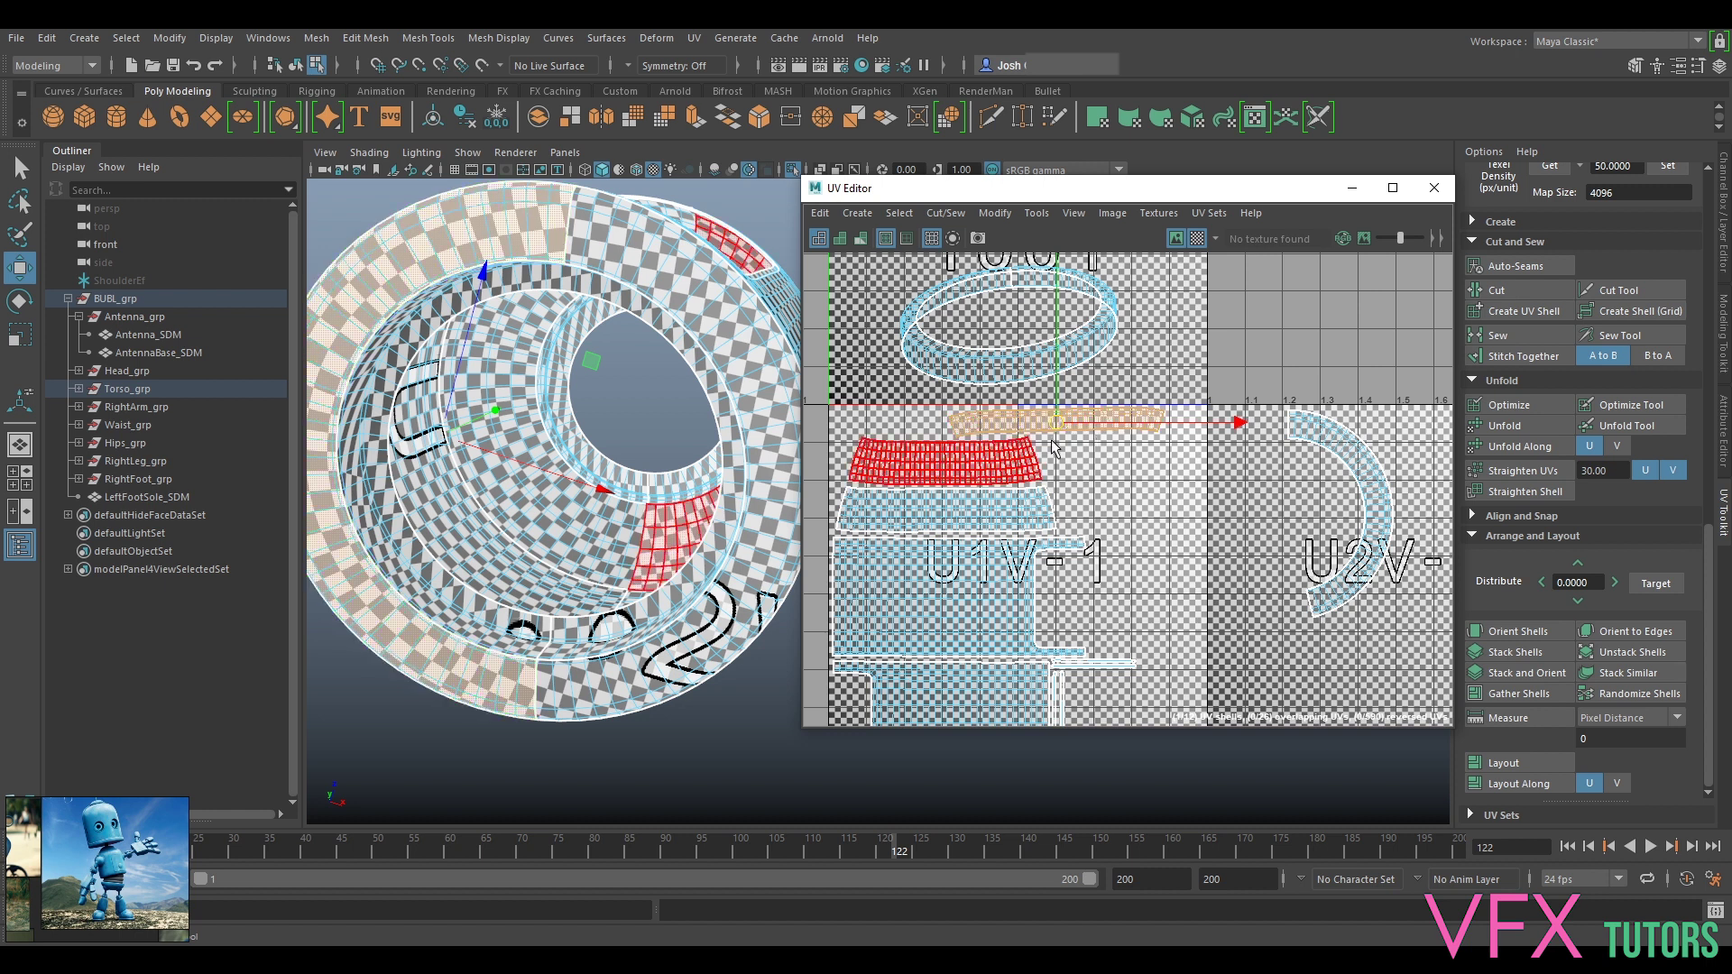
Step: Select the strip's lengthwise middle edge loop and scale it vertically into a flat line
middle_click_drag(1031, 451, 1118, 489, "alt")
scroll(1118, 489, "up", 4)
scroll(1113, 437, "up", 3)
right_click_drag(1087, 419, 1086, 403)
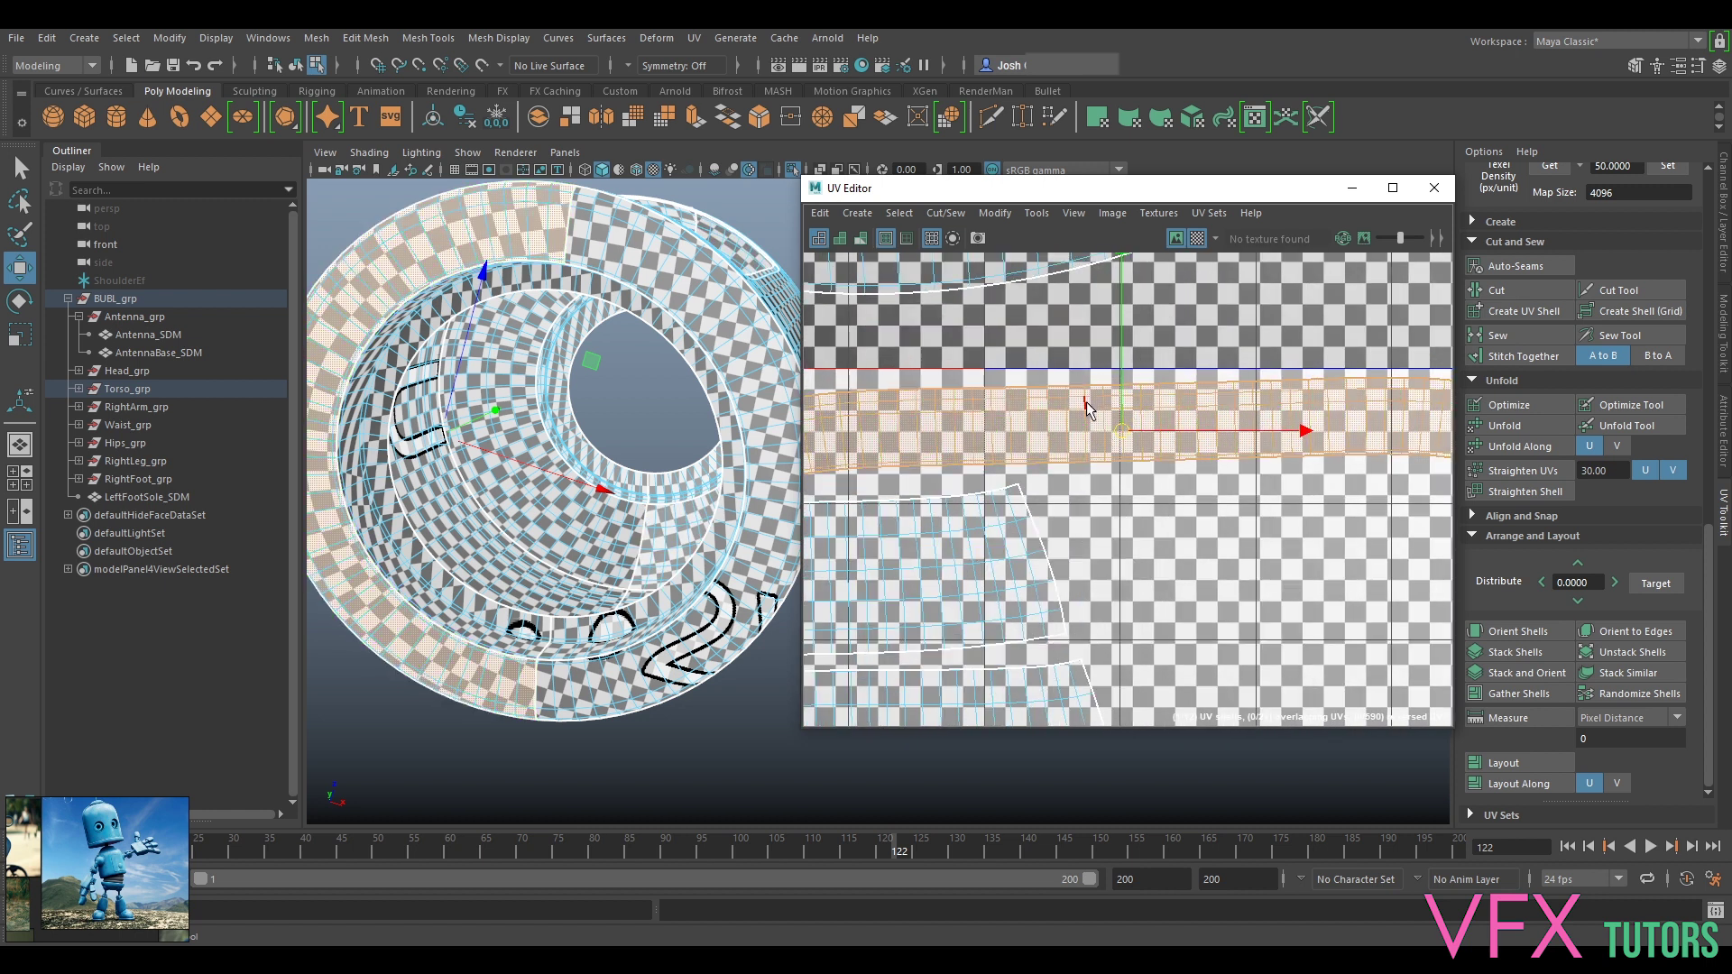
left_click(1095, 408)
key("r")
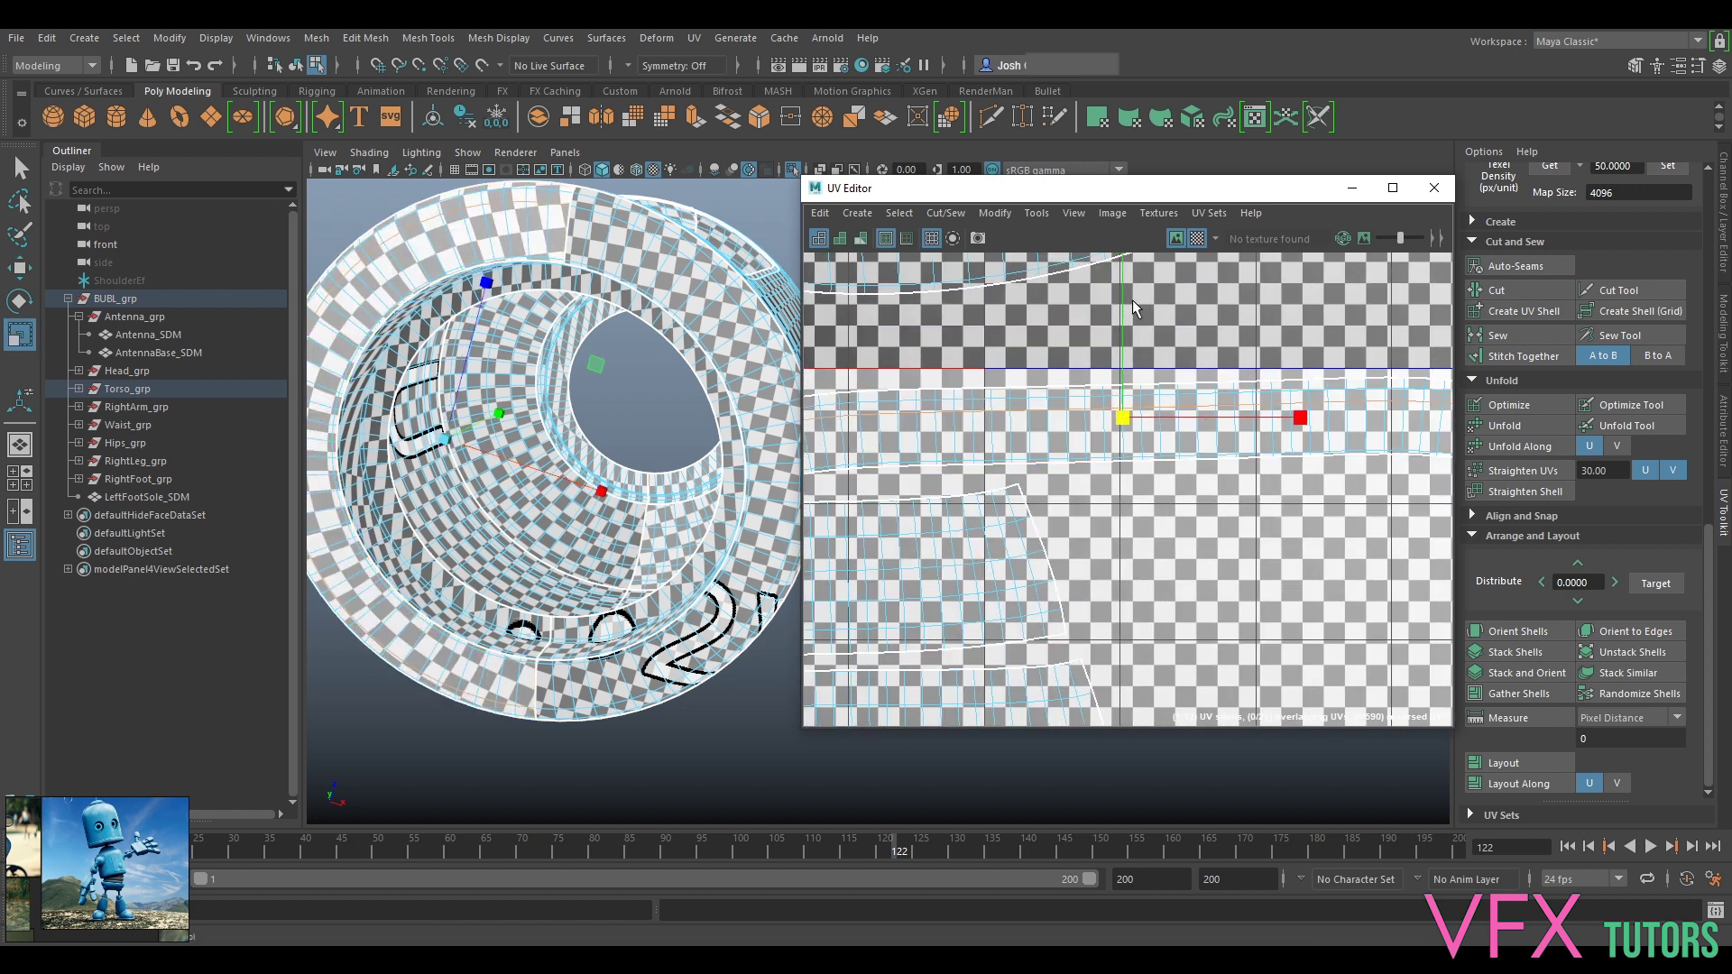
scroll(1006, 347, "down", 1)
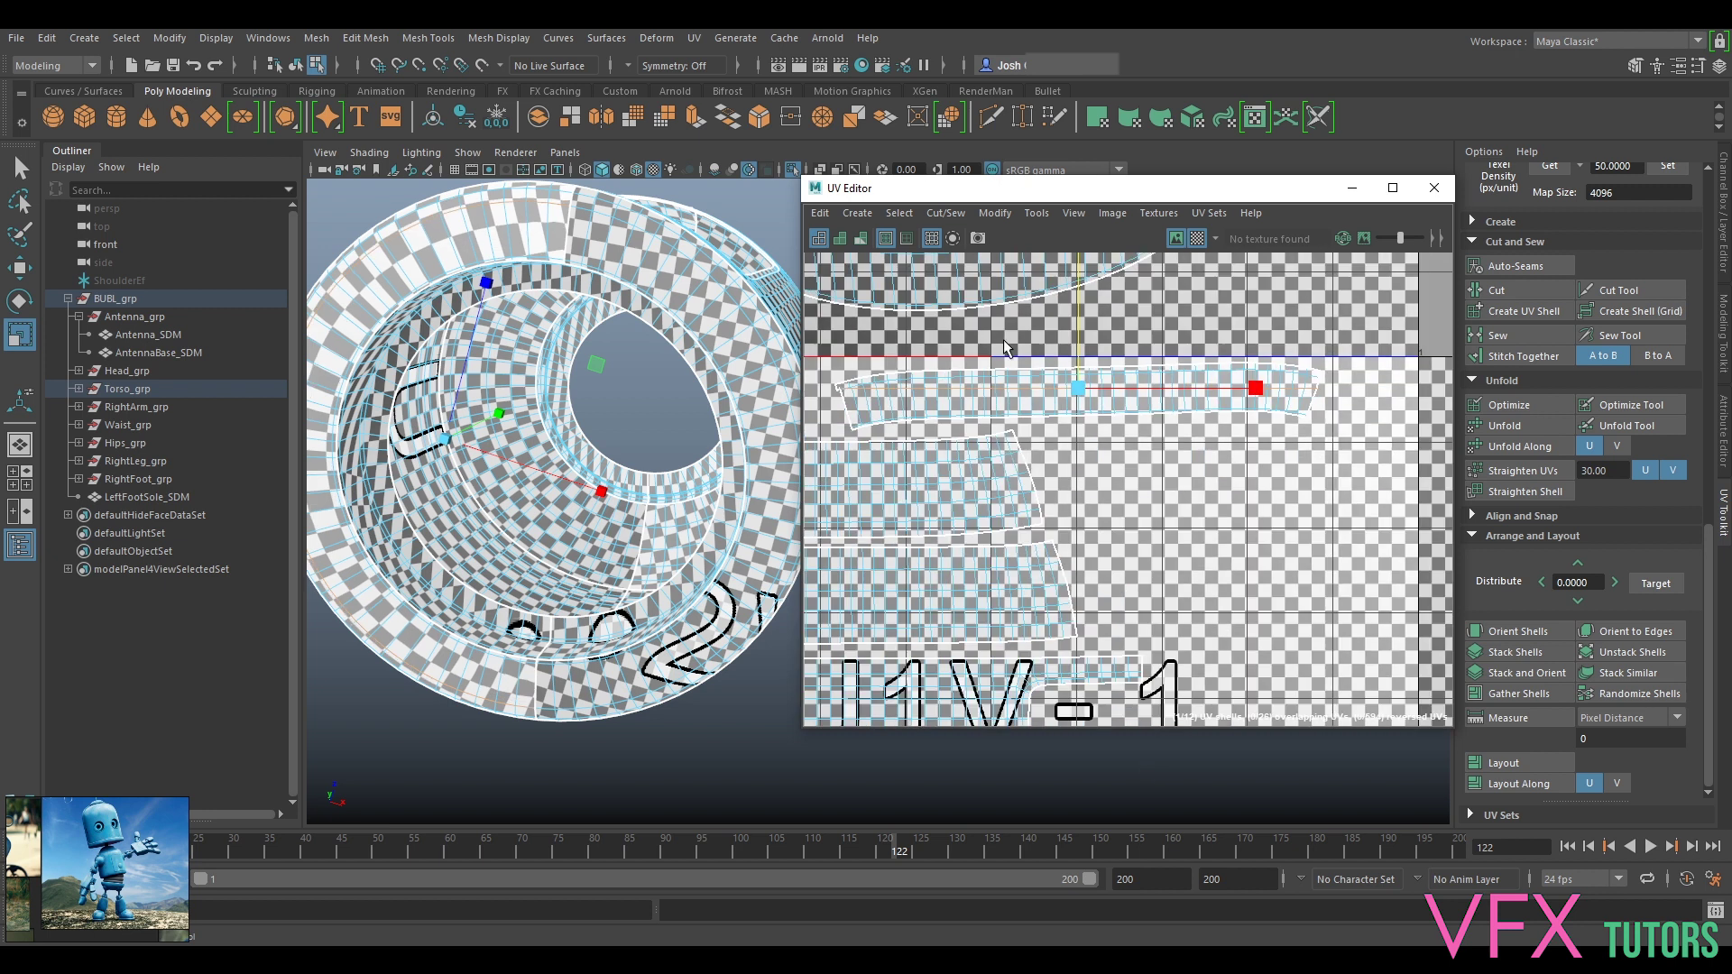
Step: Pin the flattened edge loop's UVs, then select the whole strip shell and optimize it
left_click(819, 213)
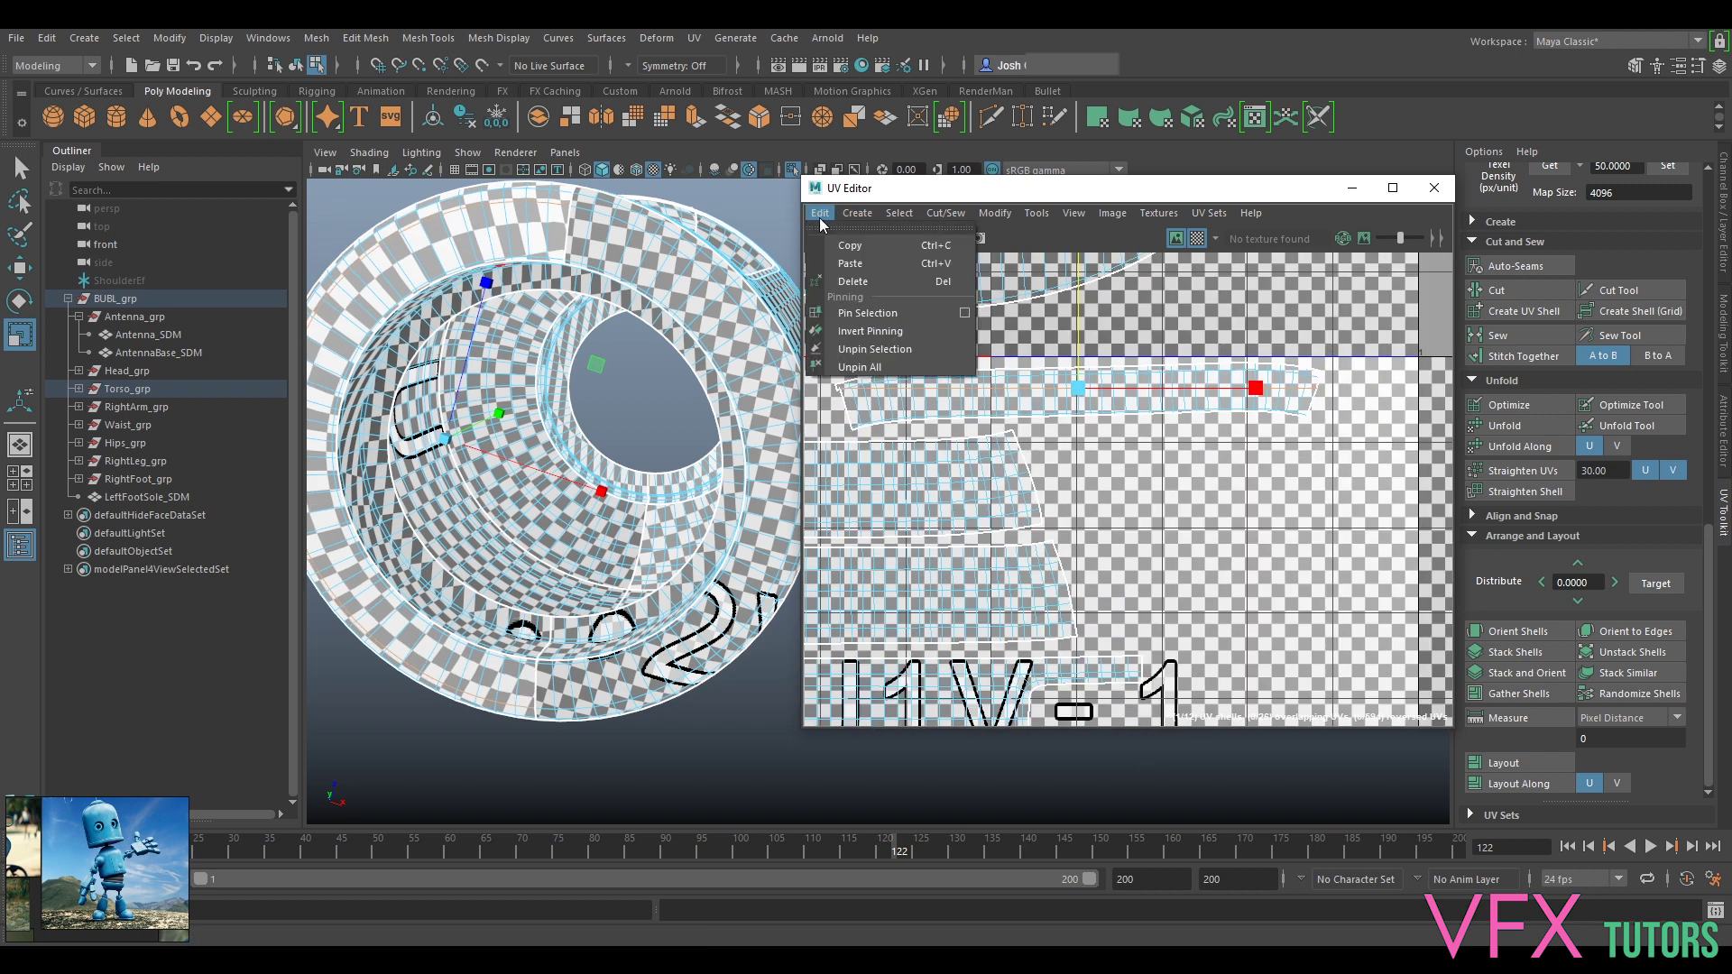
left_click(860, 314)
right_click_drag(1110, 378, 1052, 355)
left_click(1060, 383)
left_click(1060, 384)
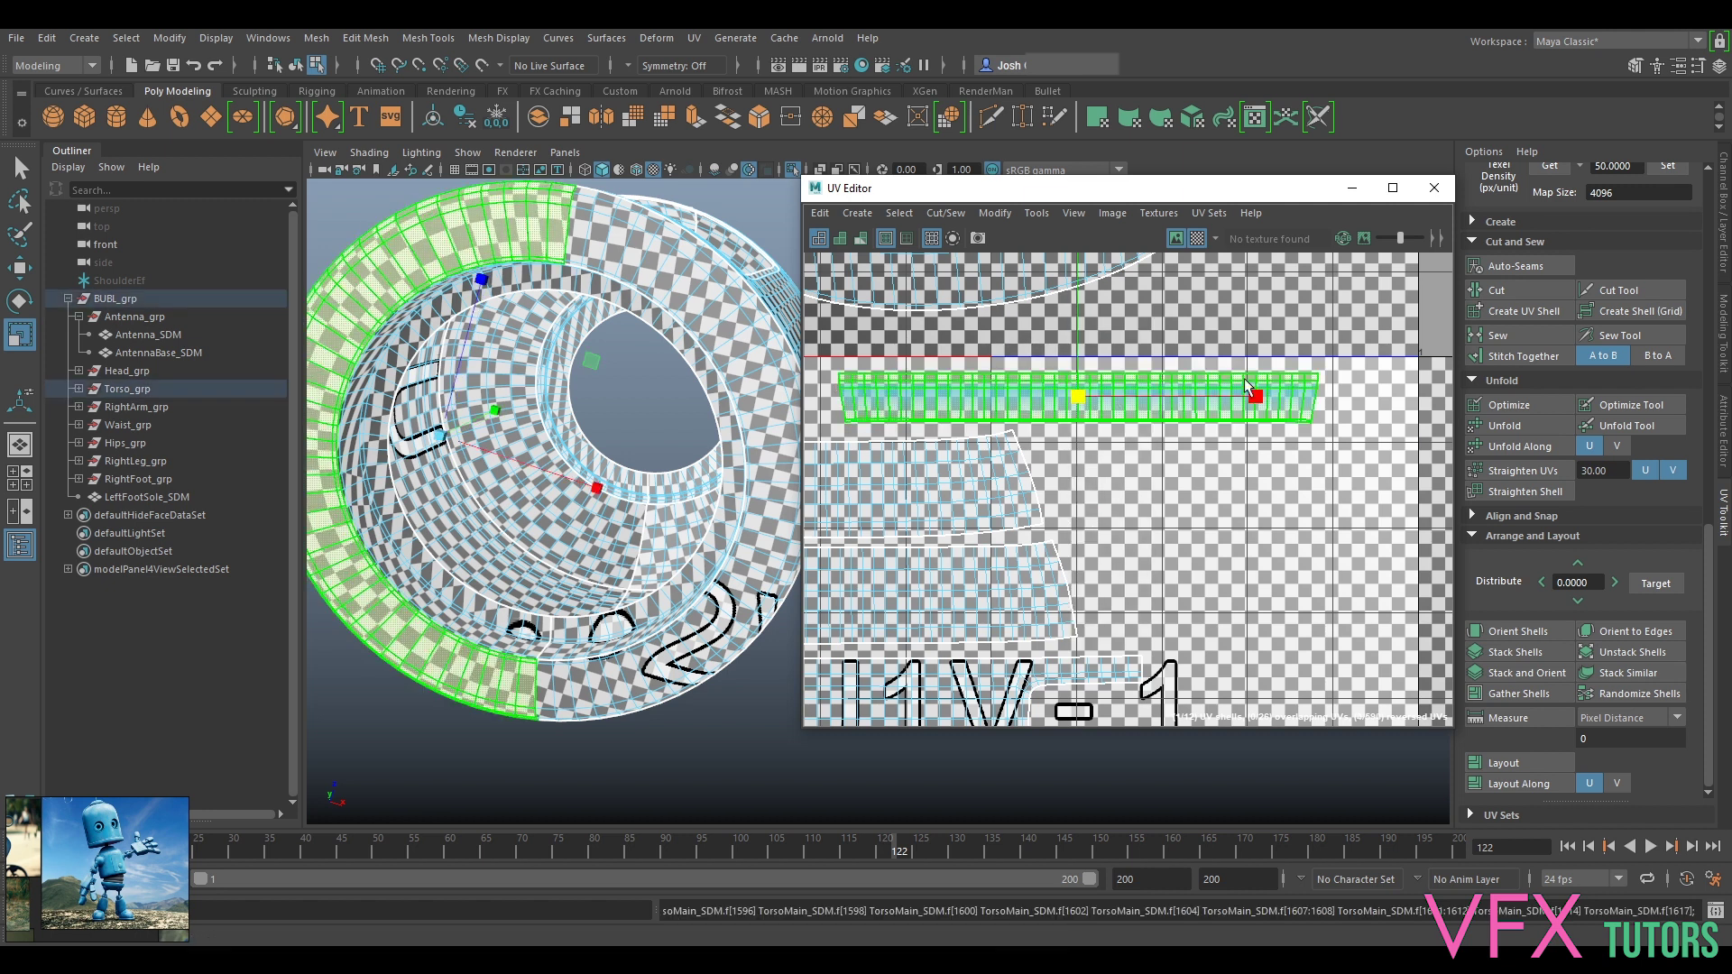
left_click(1513, 404)
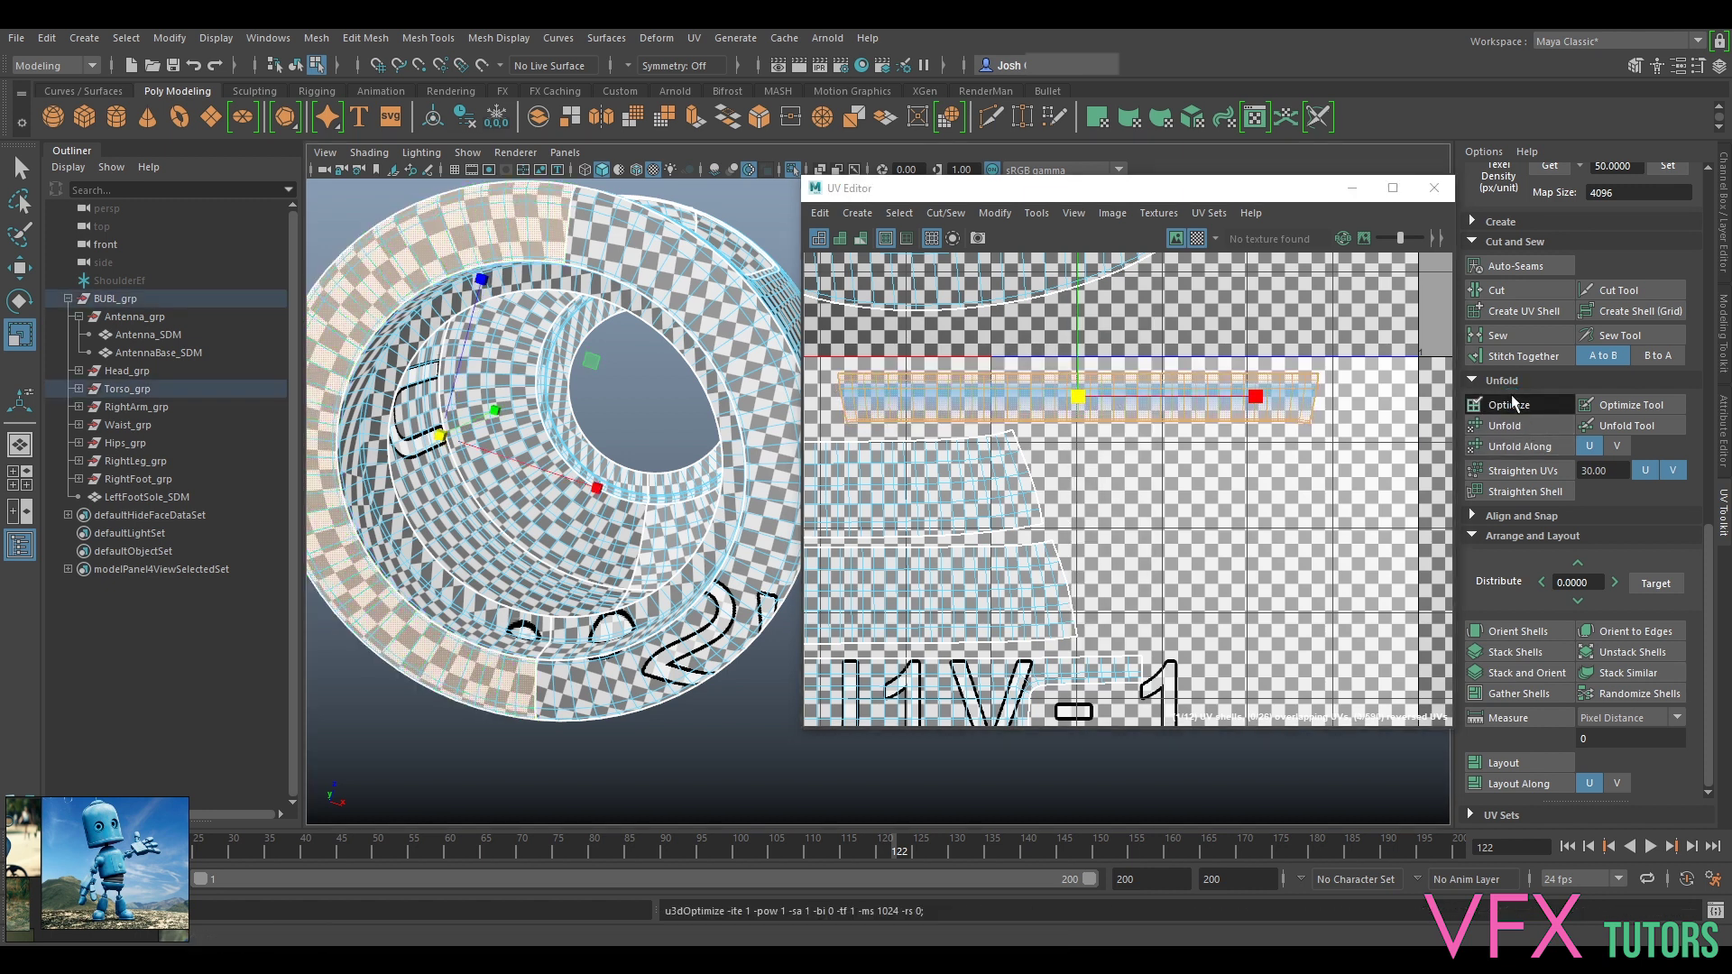
Step: Unpin all UVs and optimize the first strip shell again
right_click(1143, 383)
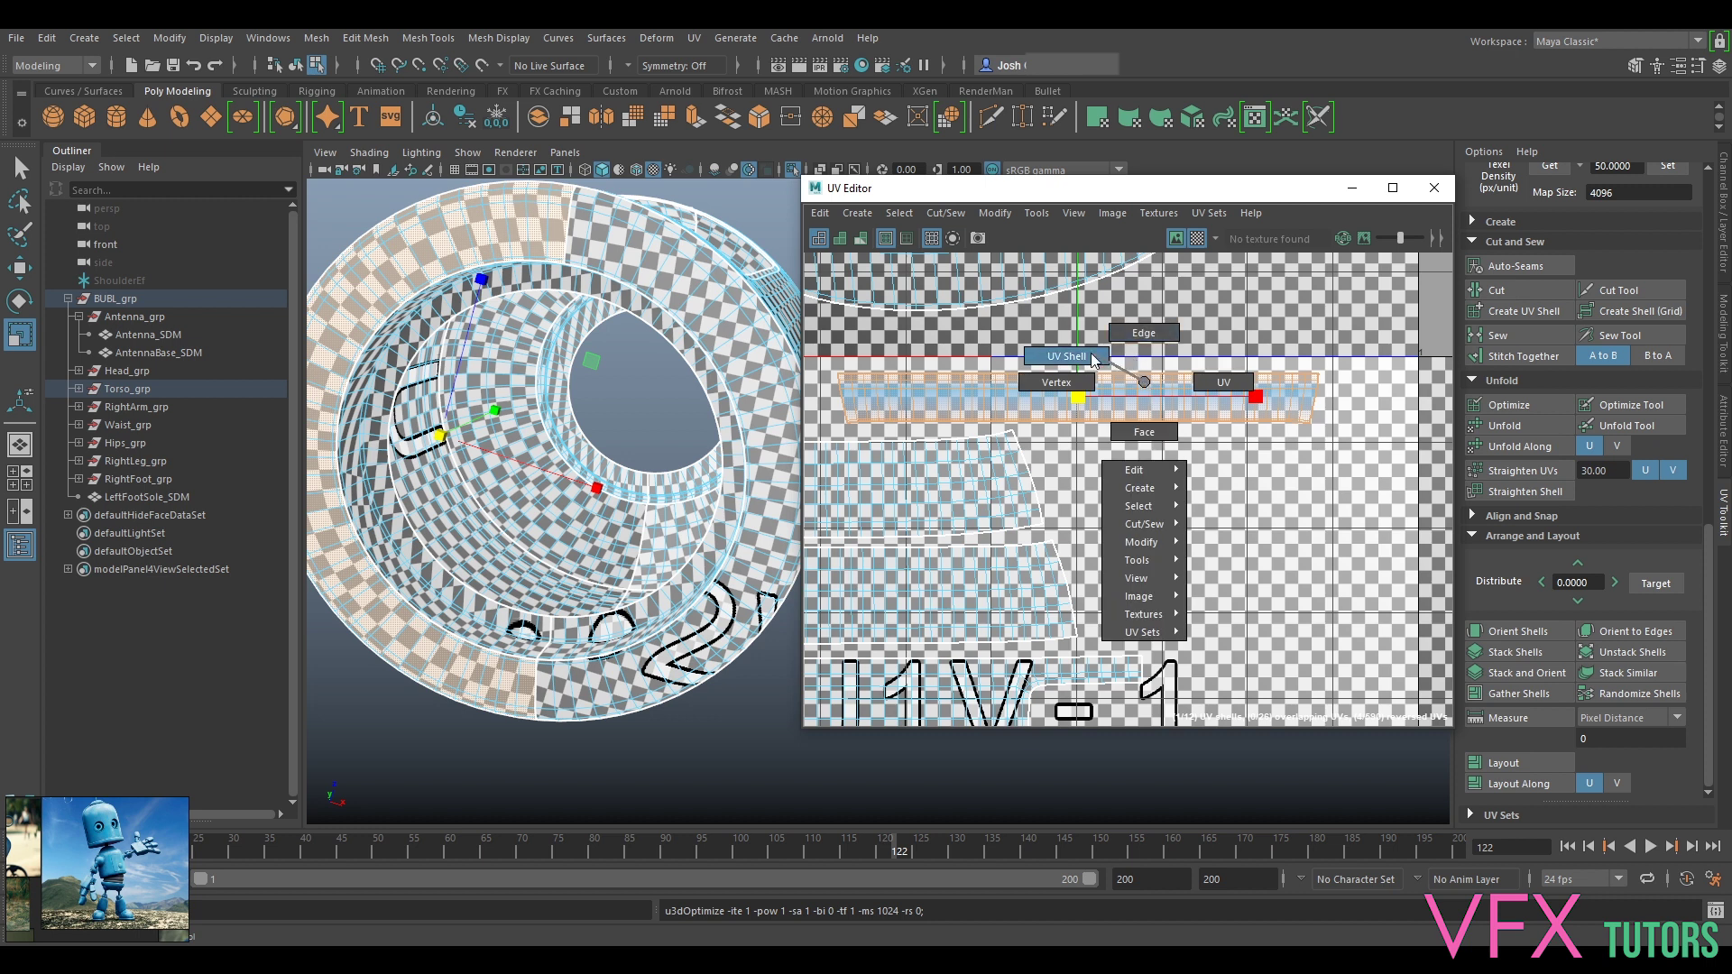
right_click_drag(1094, 361, 1087, 358)
left_click(819, 215)
left_click(882, 368)
left_click(1102, 398)
left_click(1524, 408)
Step: Apply a texel density of 50 to the strip and fit it into the upper-left corner of tile U1V-1
scroll(1087, 399, "down", 3)
middle_click_drag(1095, 398, 1231, 409, "alt")
key("w")
scroll(1297, 469, "down", 4)
middle_click_drag(1299, 459, 1235, 395, "alt")
left_click_drag(1200, 391, 1132, 385)
left_click(1670, 165)
scroll(1170, 390, "up", 1)
middle_click_drag(1263, 390, 1229, 352, "alt")
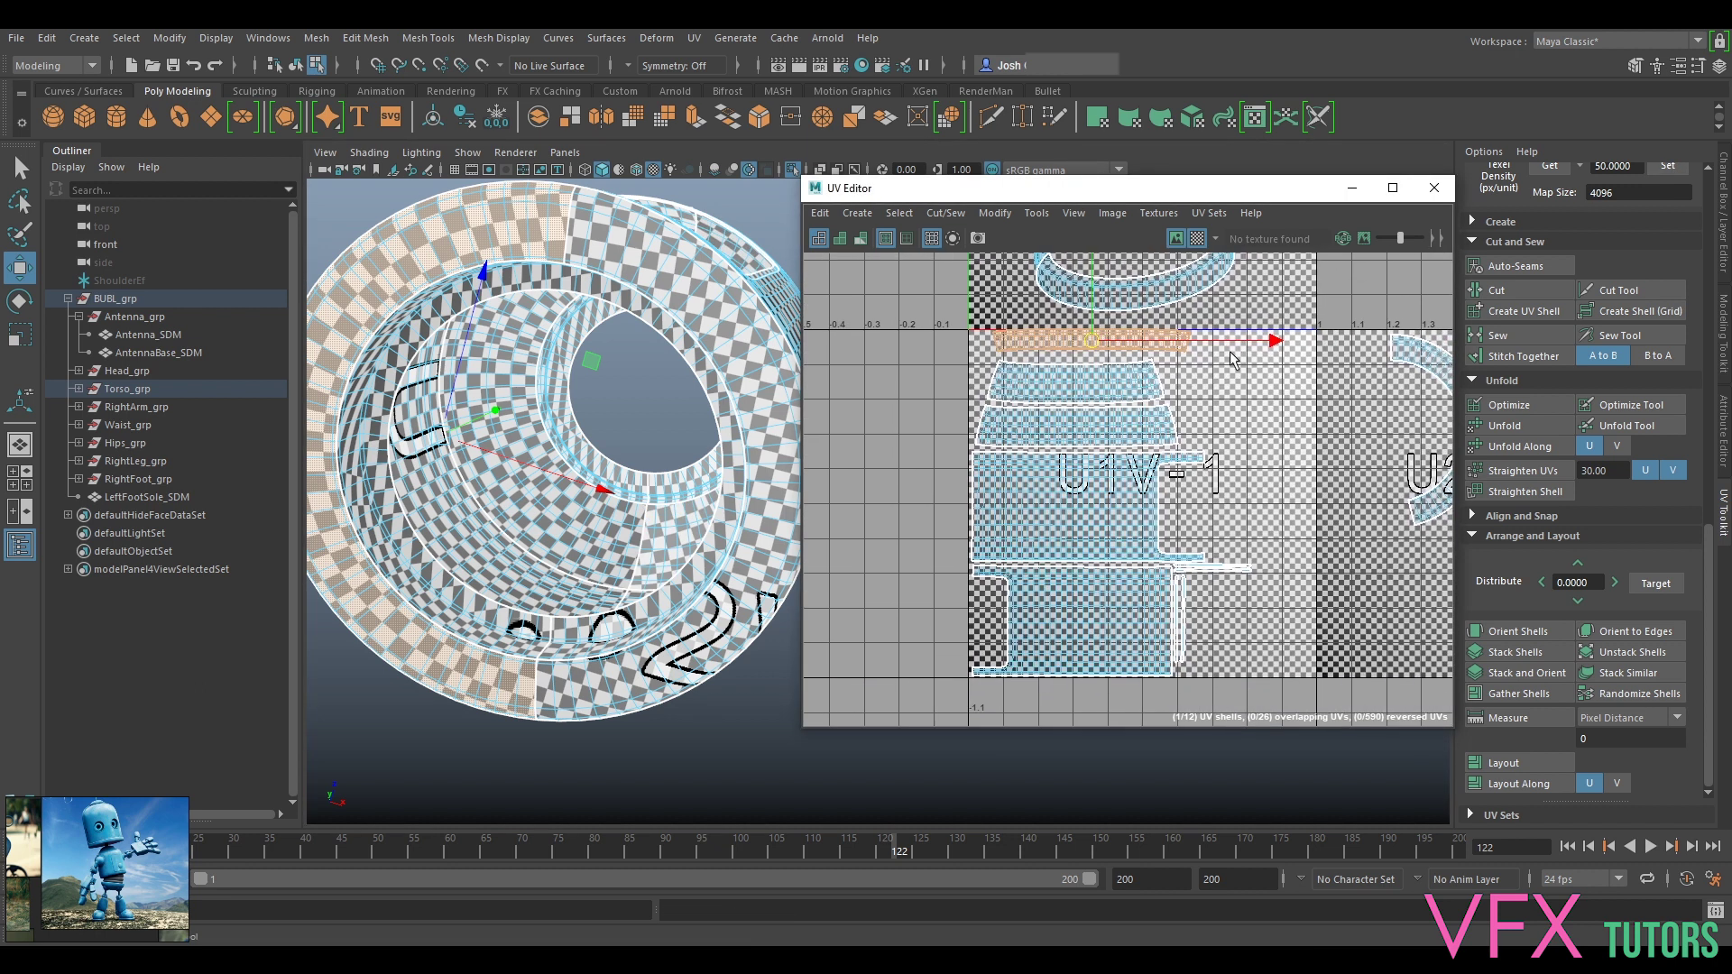
left_click_drag(1089, 340, 1067, 343)
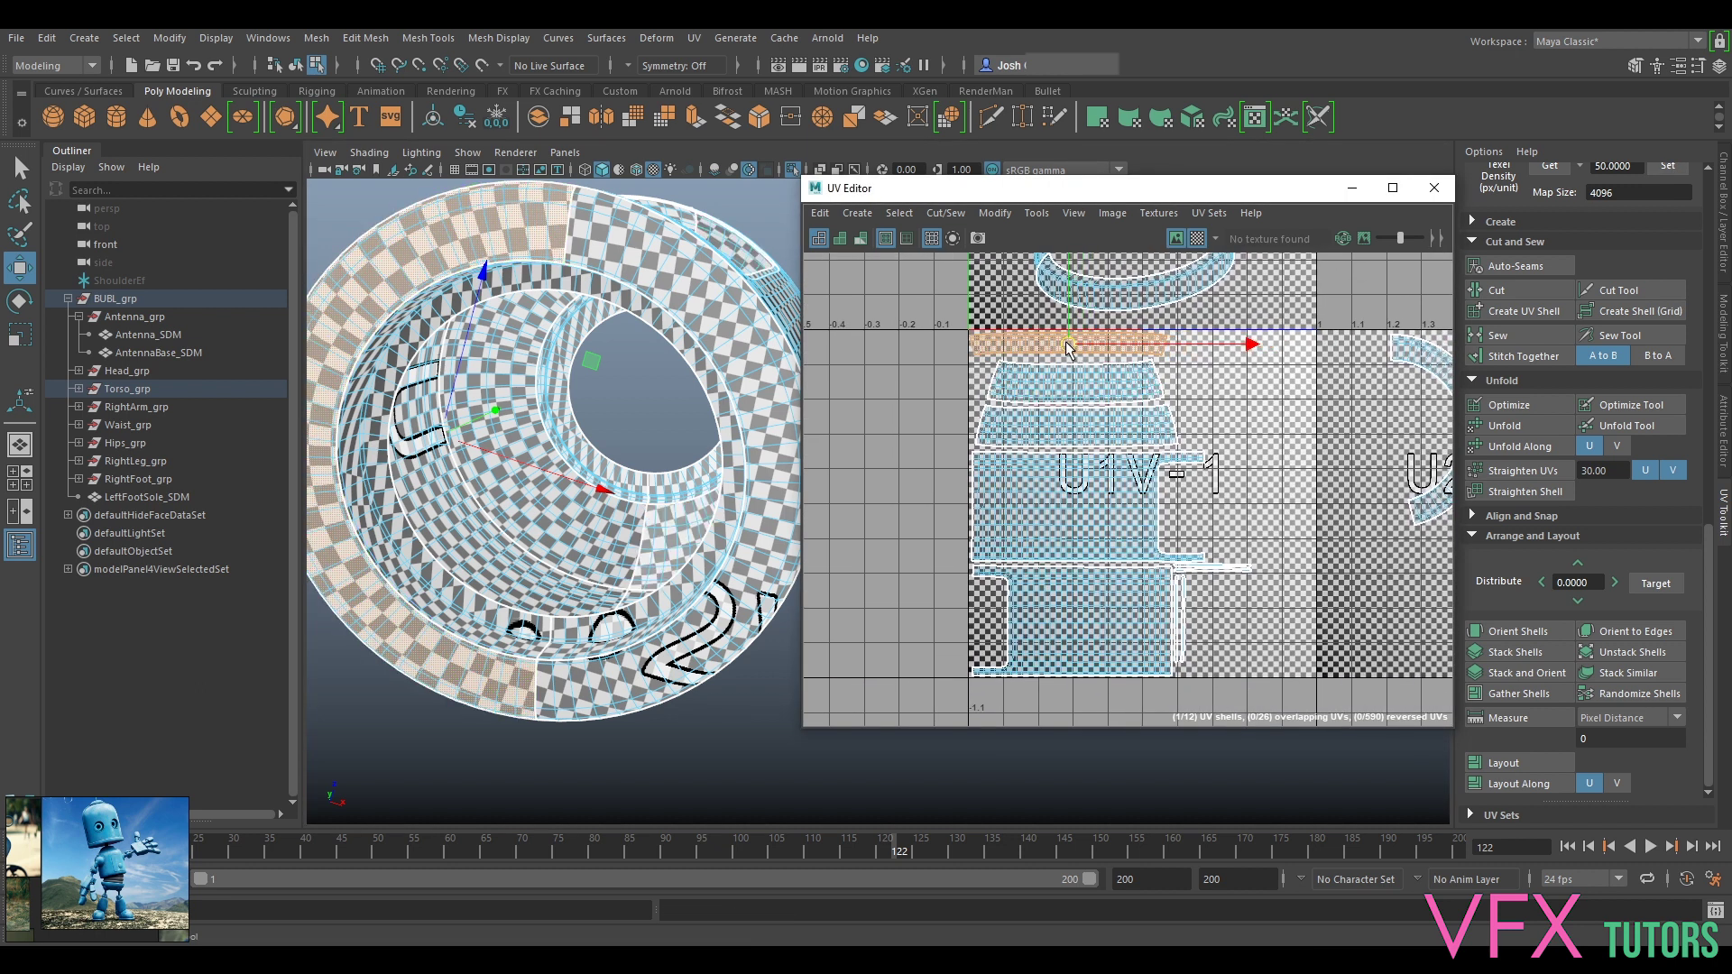
Step: Rotate the remaining half-ring shell in tile U2V-1 so that it arches upward
scroll(1190, 406, "down", 3)
middle_click_drag(1195, 408, 1059, 423, "alt")
left_click(1236, 442)
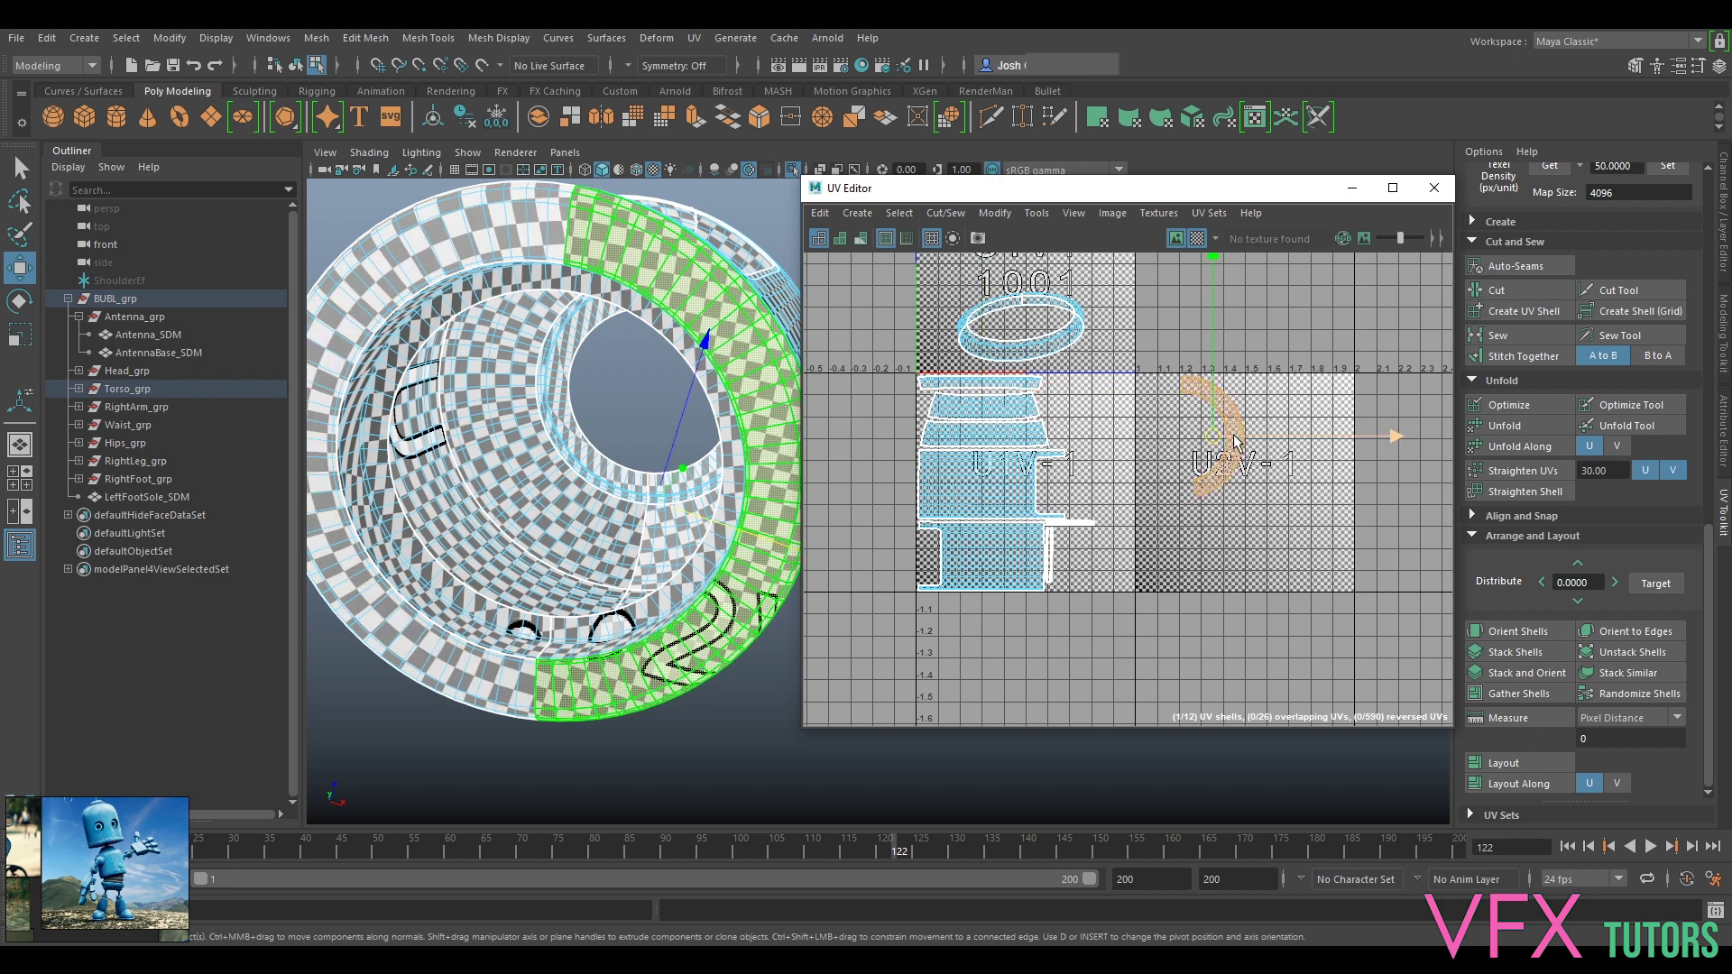
key("e")
left_click_drag(1369, 347, 1147, 274)
Step: Flatten the second half-ring's middle edge loop into a horizontal line and stretch it beyond the arch's ends
scroll(1240, 400, "up", 4)
right_click(1128, 413)
right_click_drag(1128, 377, 1085, 389)
left_click(1161, 405)
right_click_drag(1181, 432, 1172, 390)
scroll(1155, 422, "up", 4)
left_click(1208, 441)
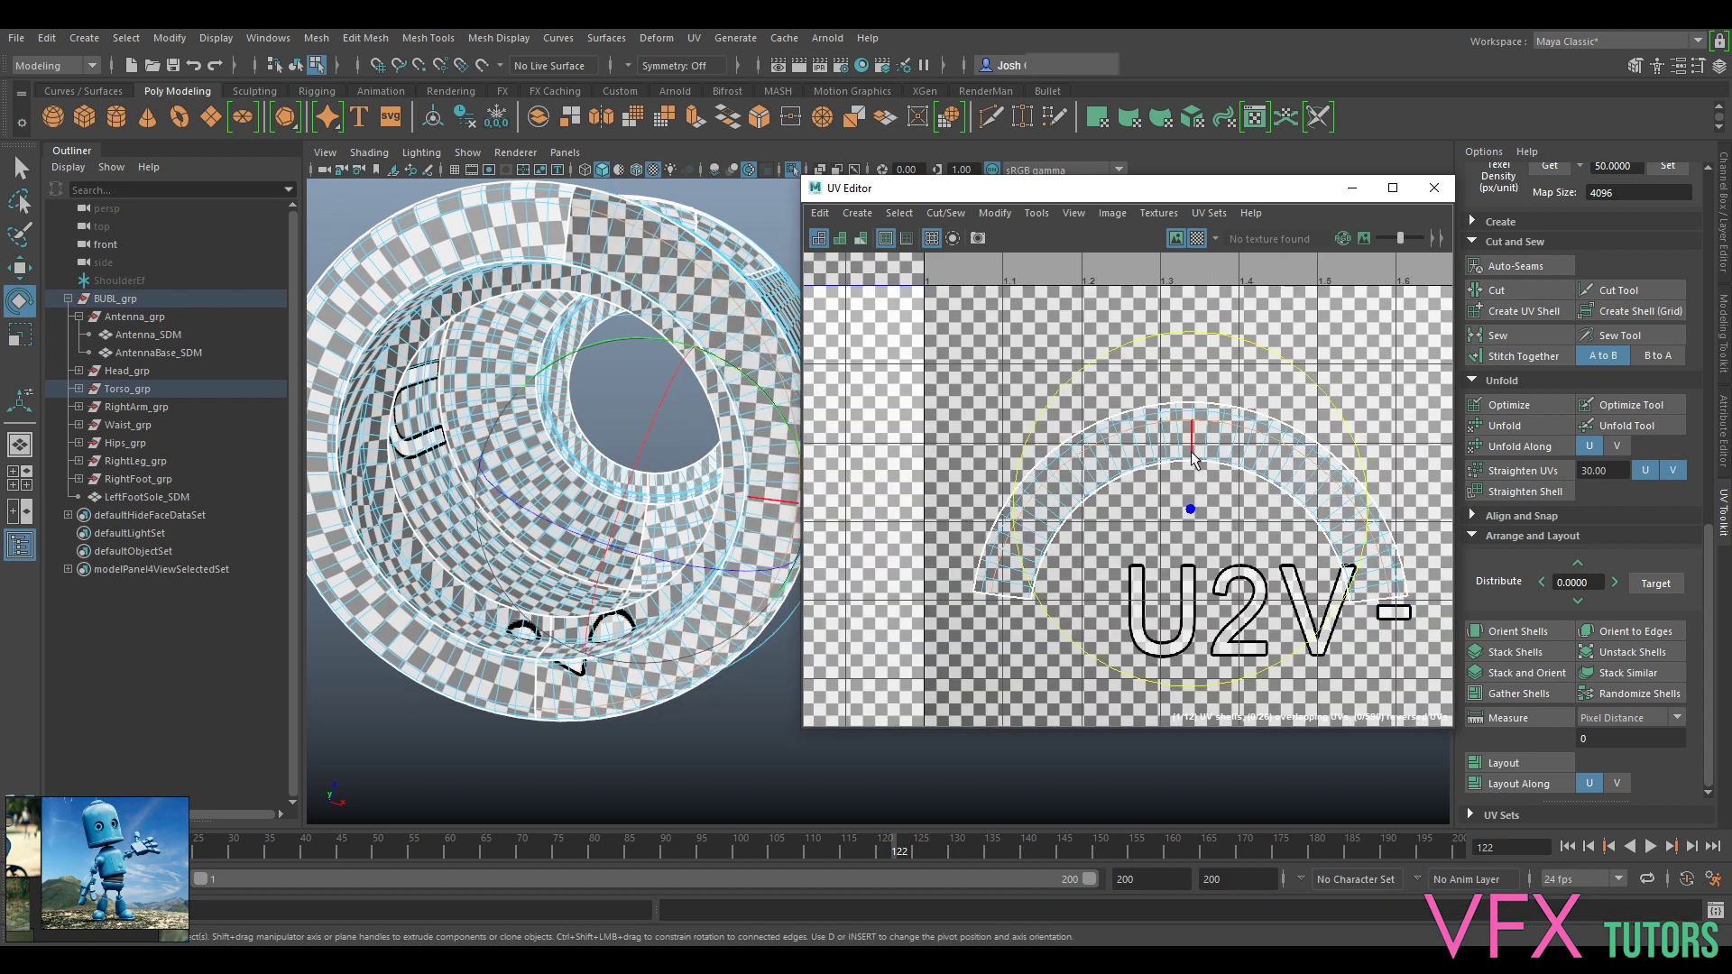
key("r")
left_click_drag(1190, 330, 1238, 653)
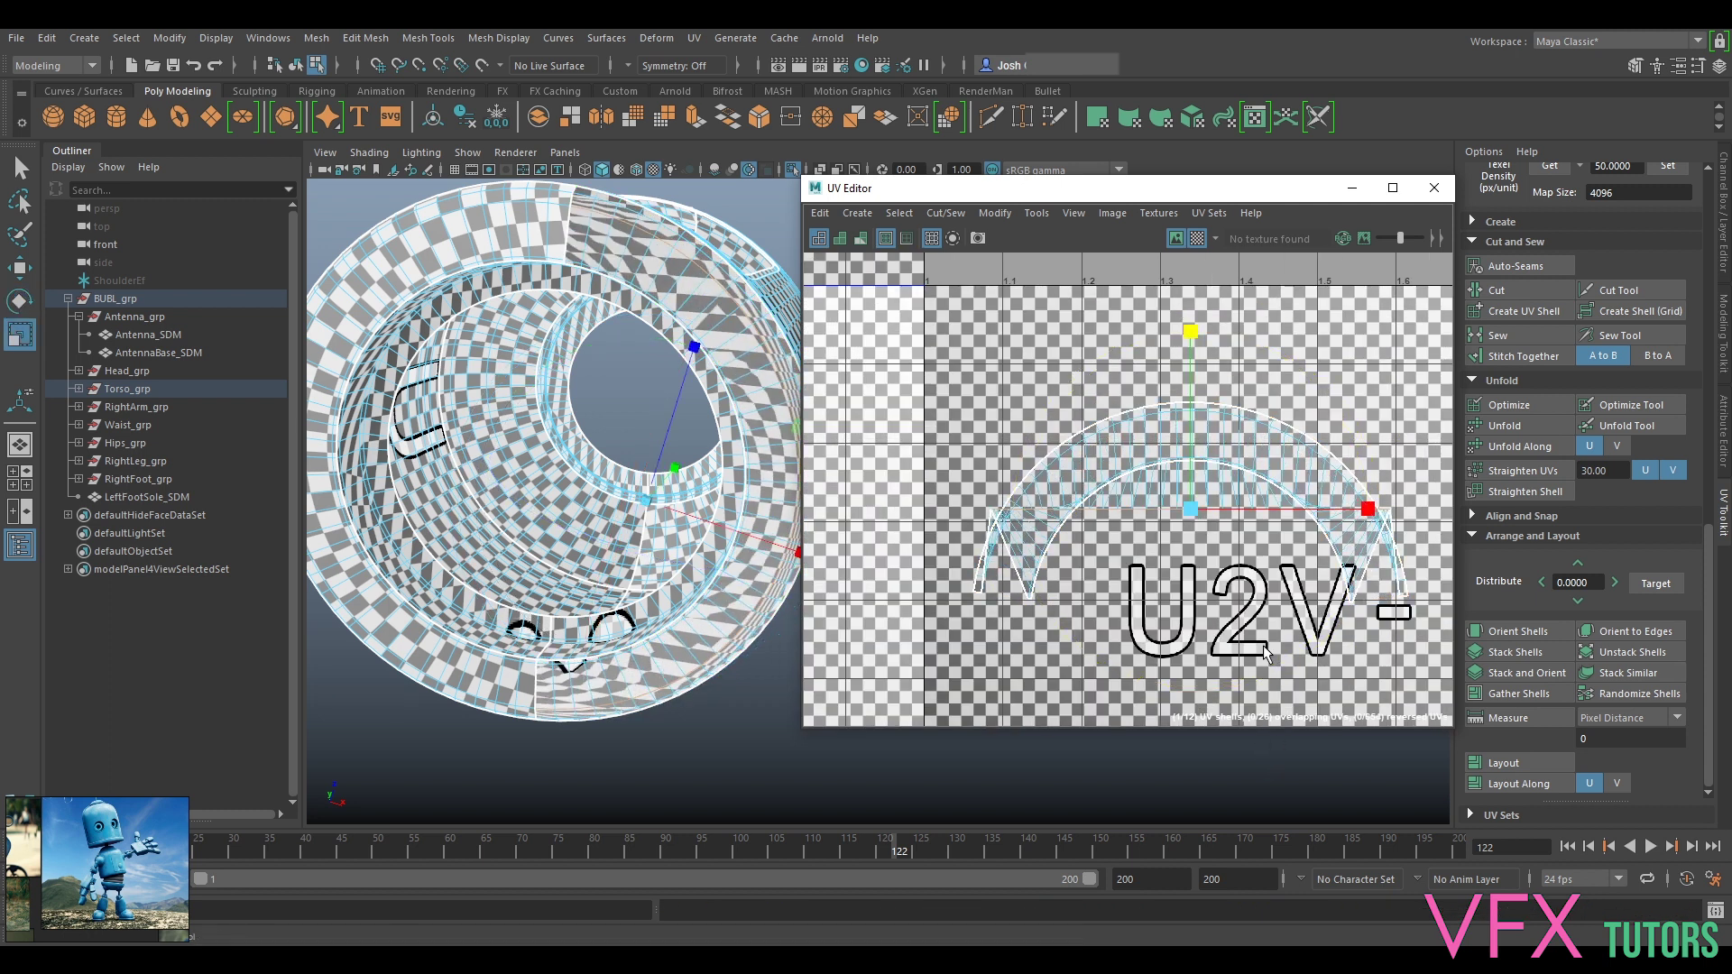
left_click_drag(1343, 514, 1395, 526)
Step: Pin the second half-ring's flattened edge loop, then unfold and optimize the entire shell
left_click(820, 214)
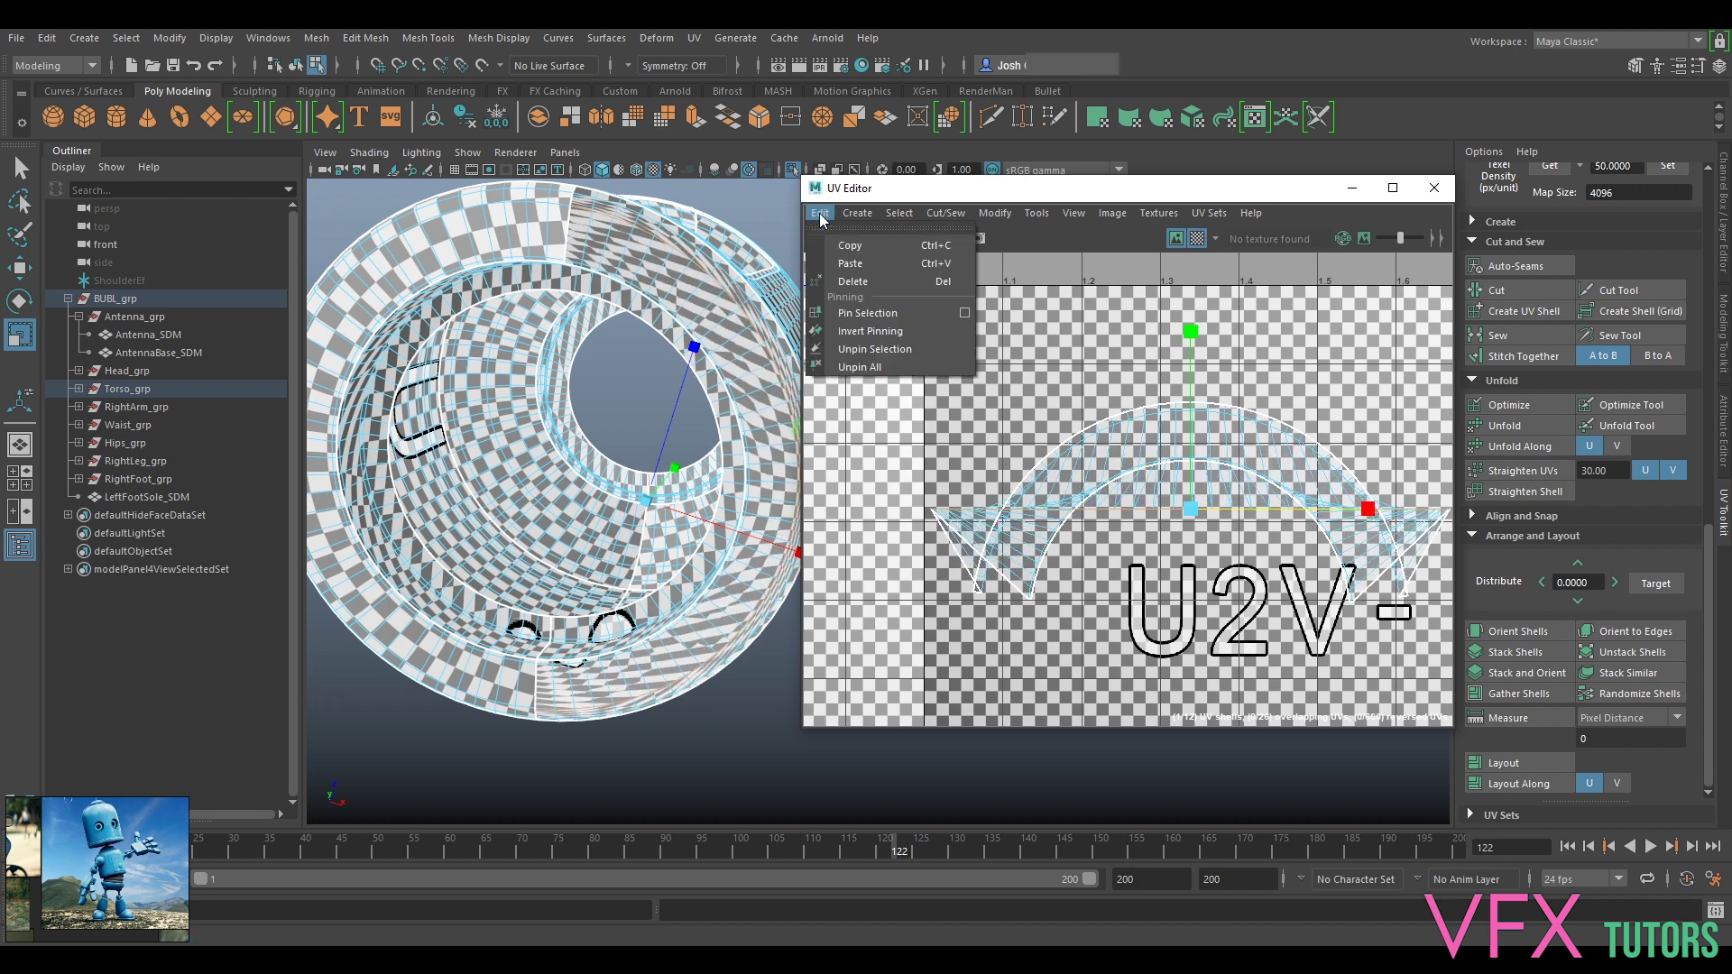
left_click(873, 316)
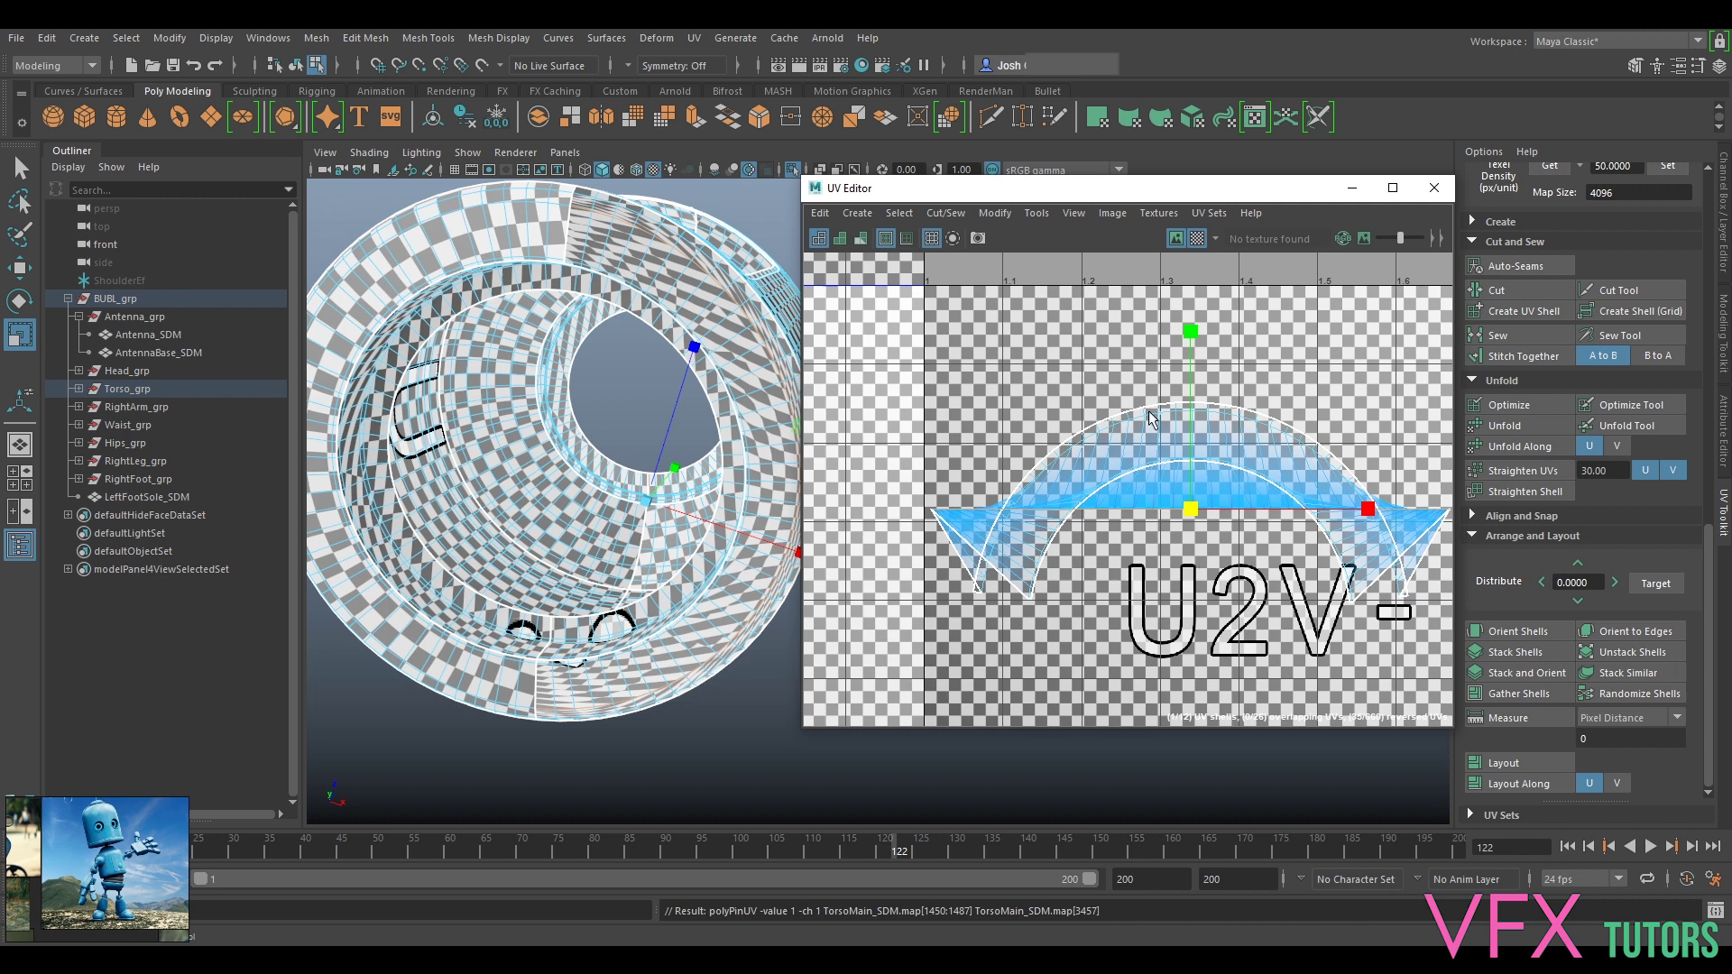
right_click_drag(1123, 444, 1085, 427)
left_click(1150, 441)
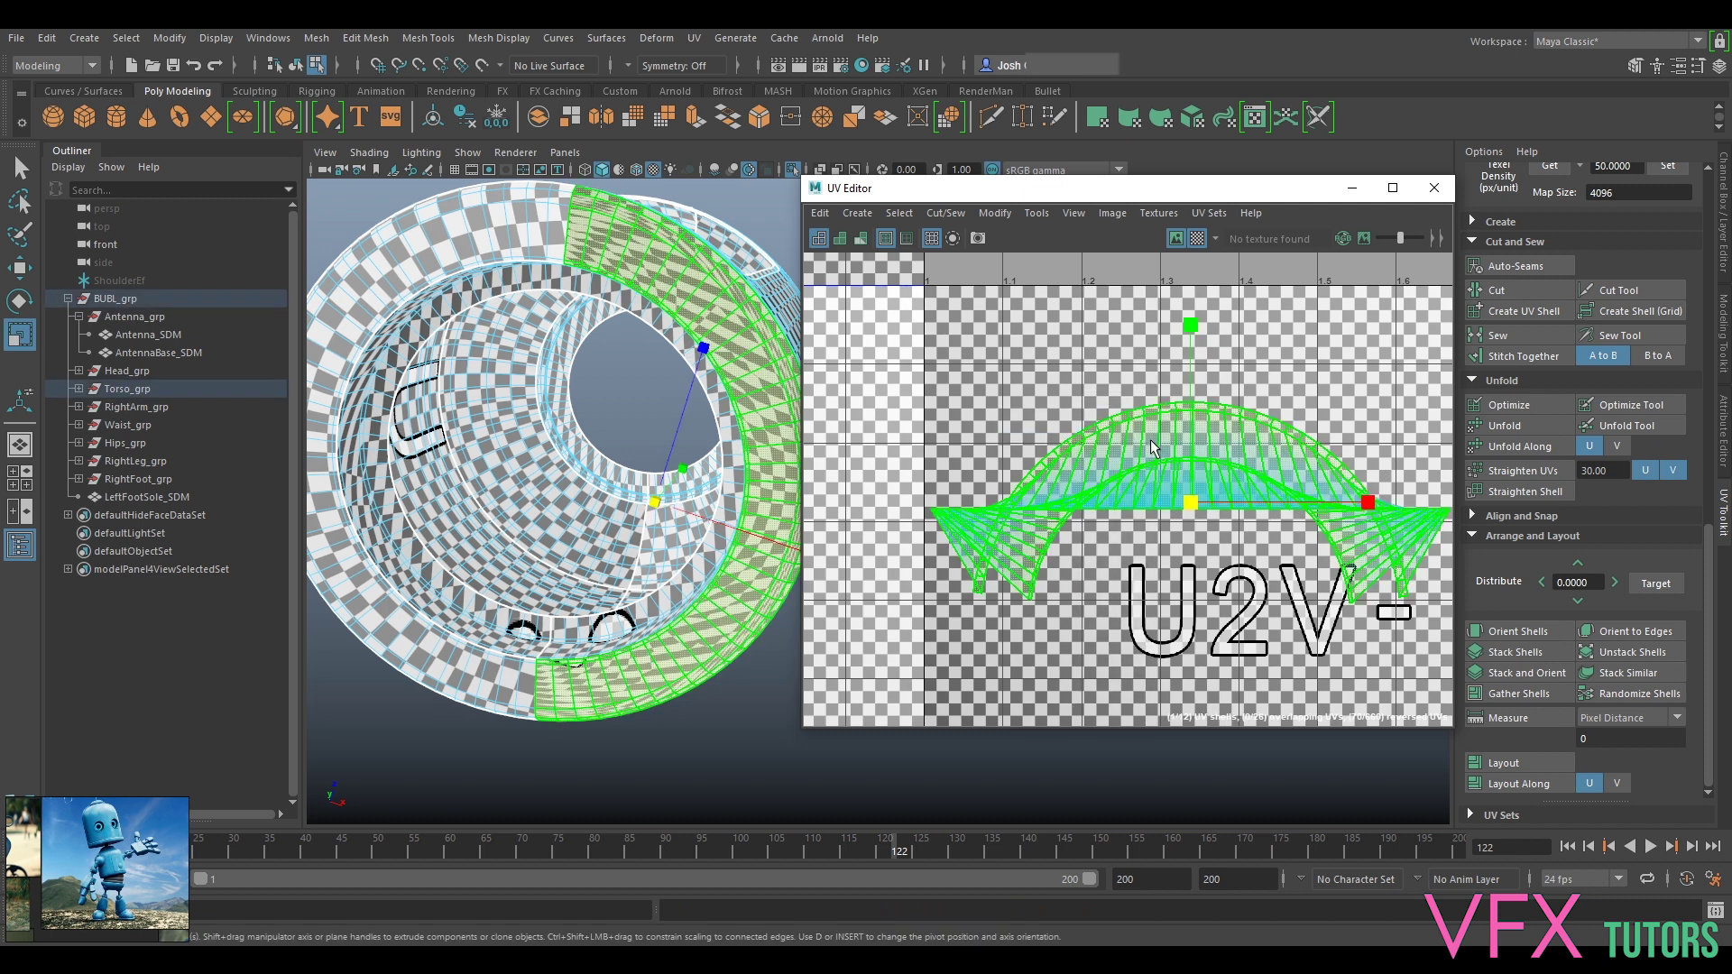
key("ctrl+u")
left_click(1545, 400)
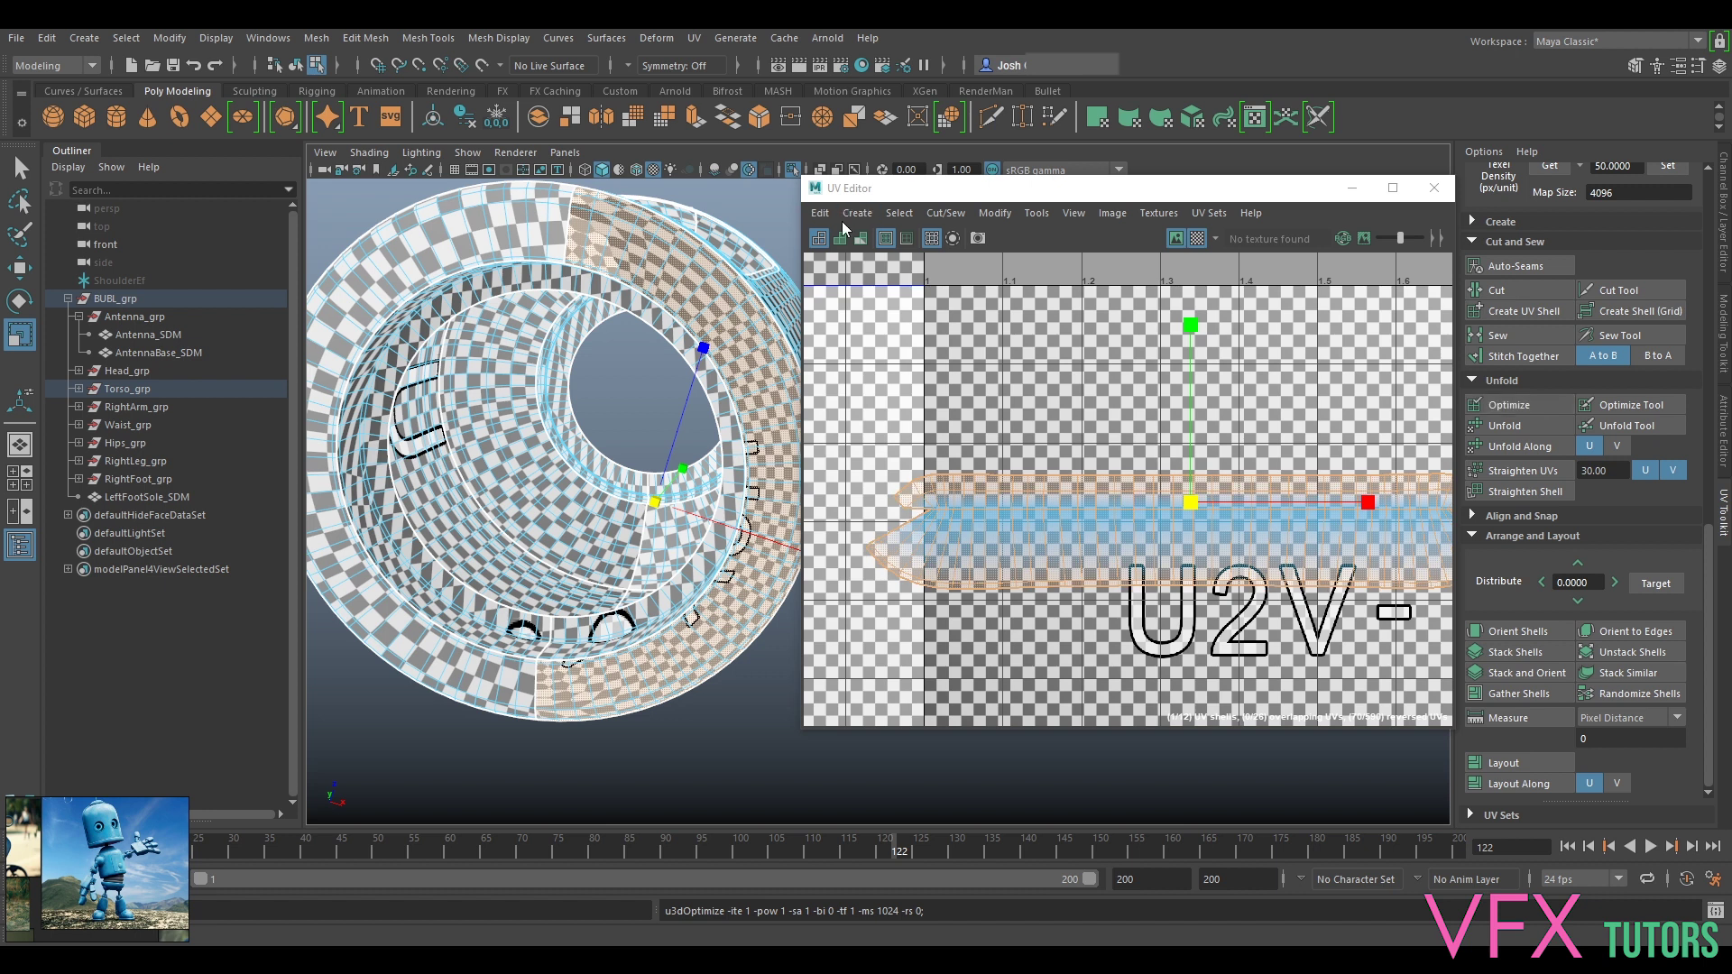
Step: Unpin all UVs and optimize the second half-ring shell repeatedly until its distortion evens out
left_click(820, 213)
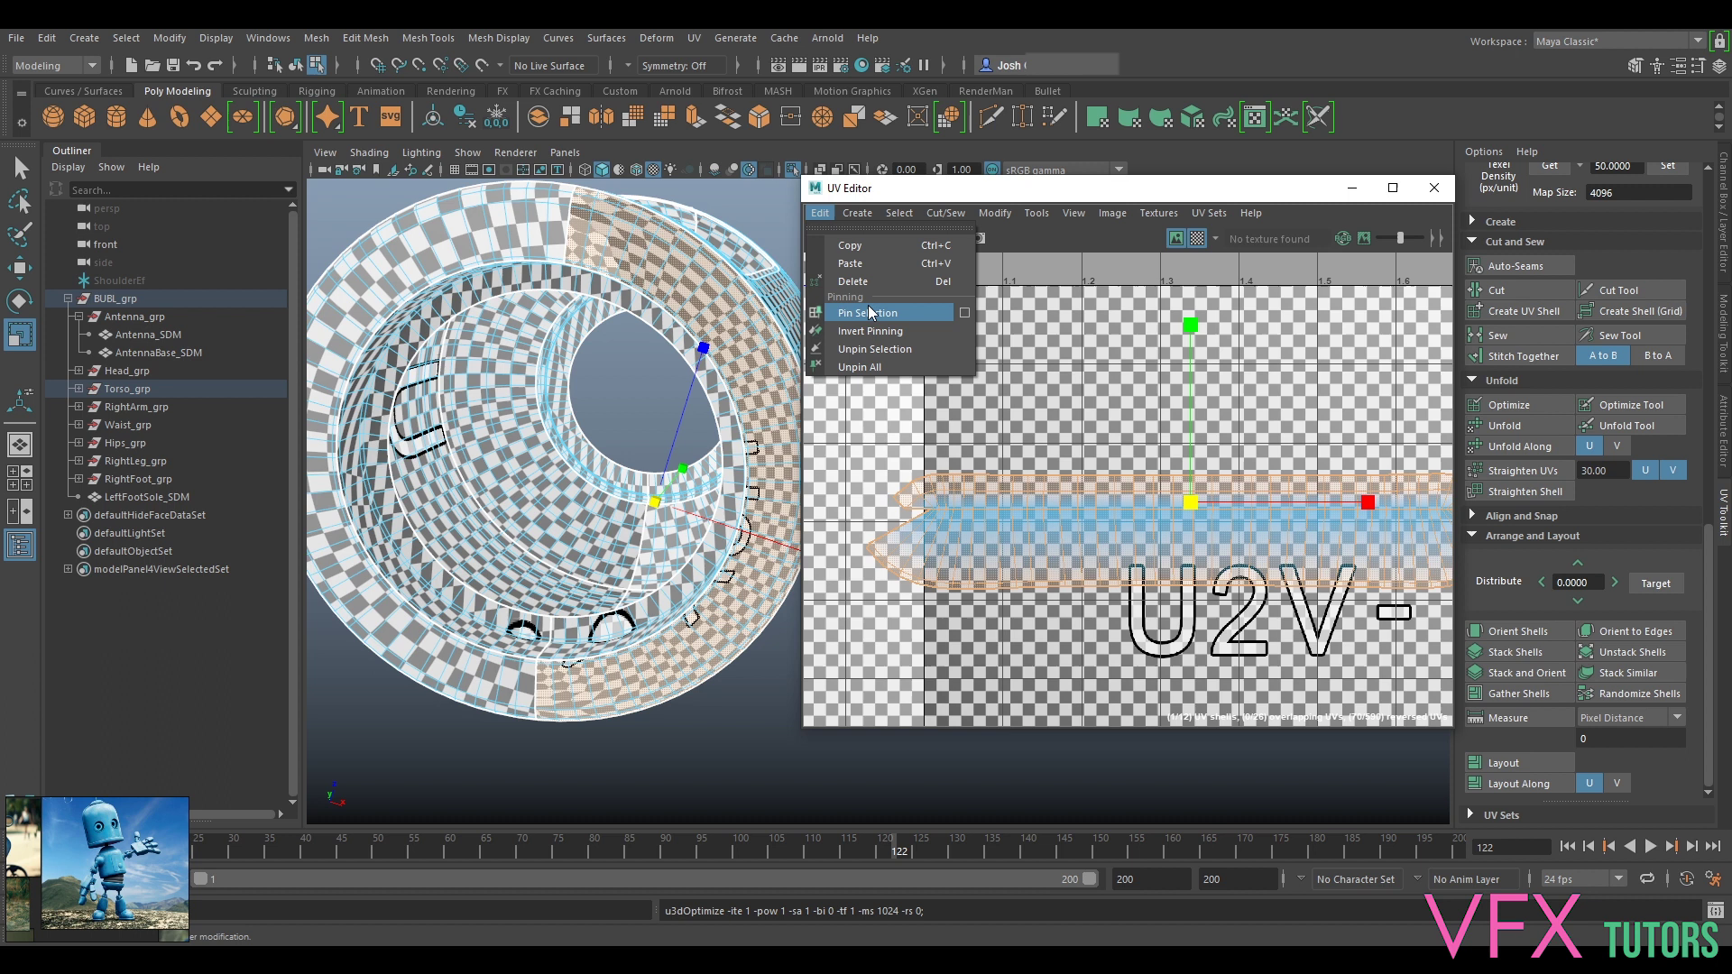
left_click(873, 367)
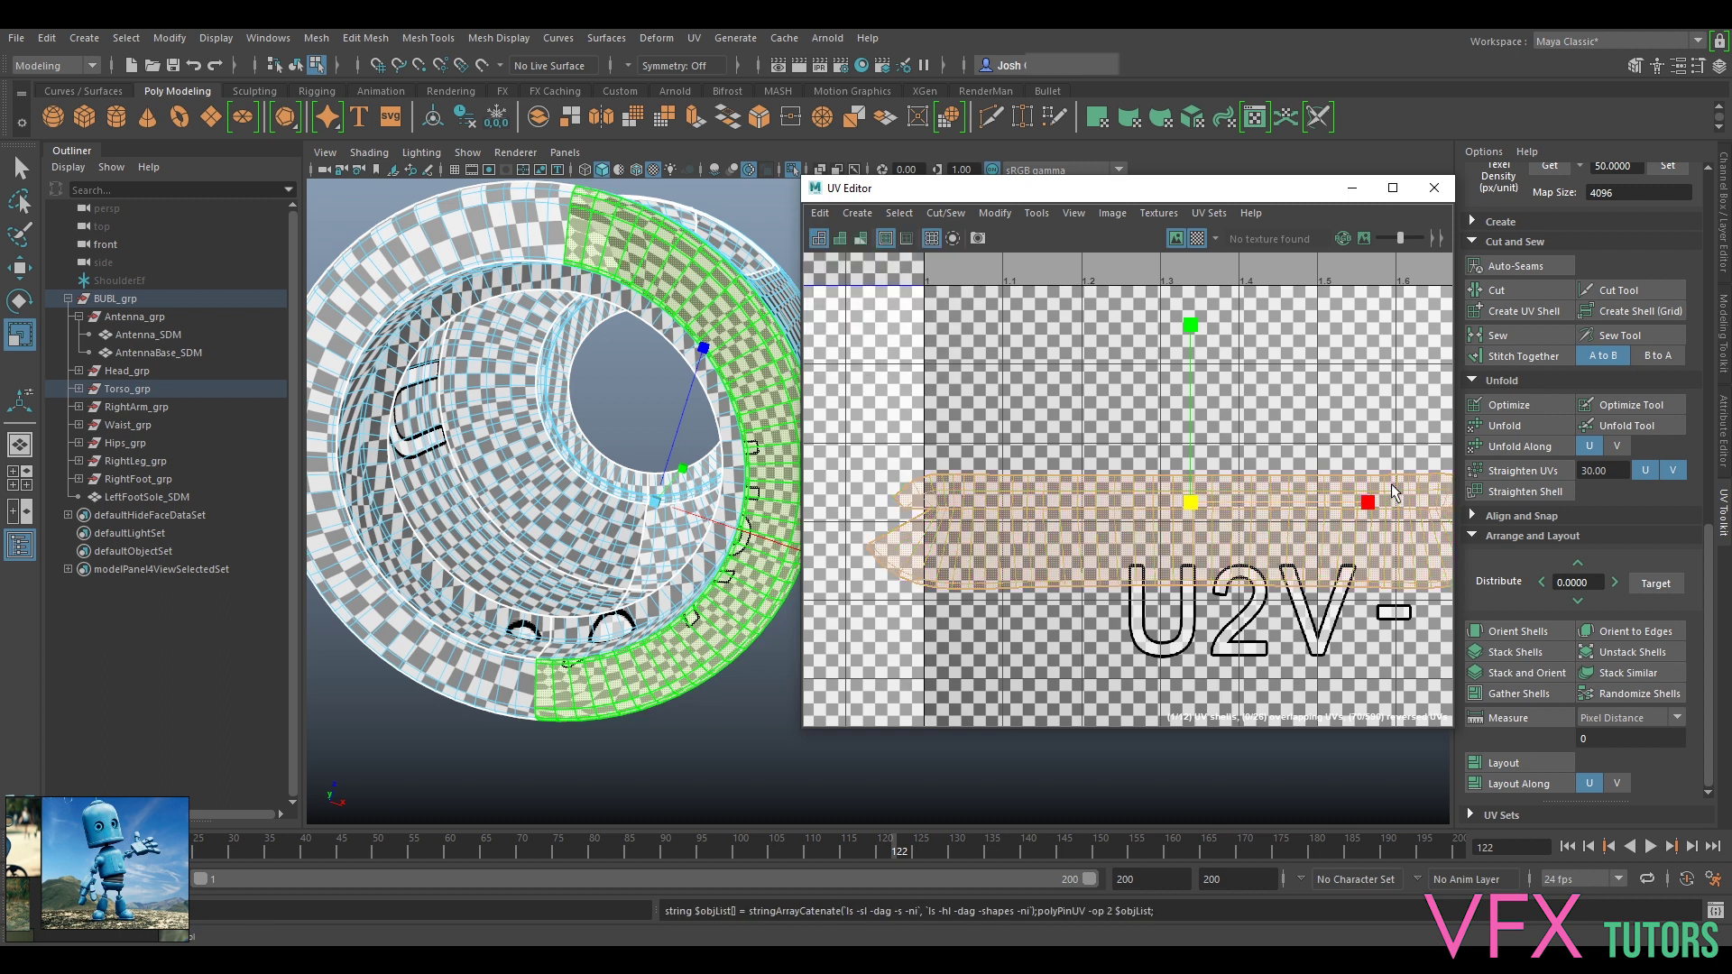
left_click(1514, 408)
left_click(1515, 408)
left_click(1516, 406)
left_click(1519, 407)
left_click(1522, 406)
left_click(1522, 406)
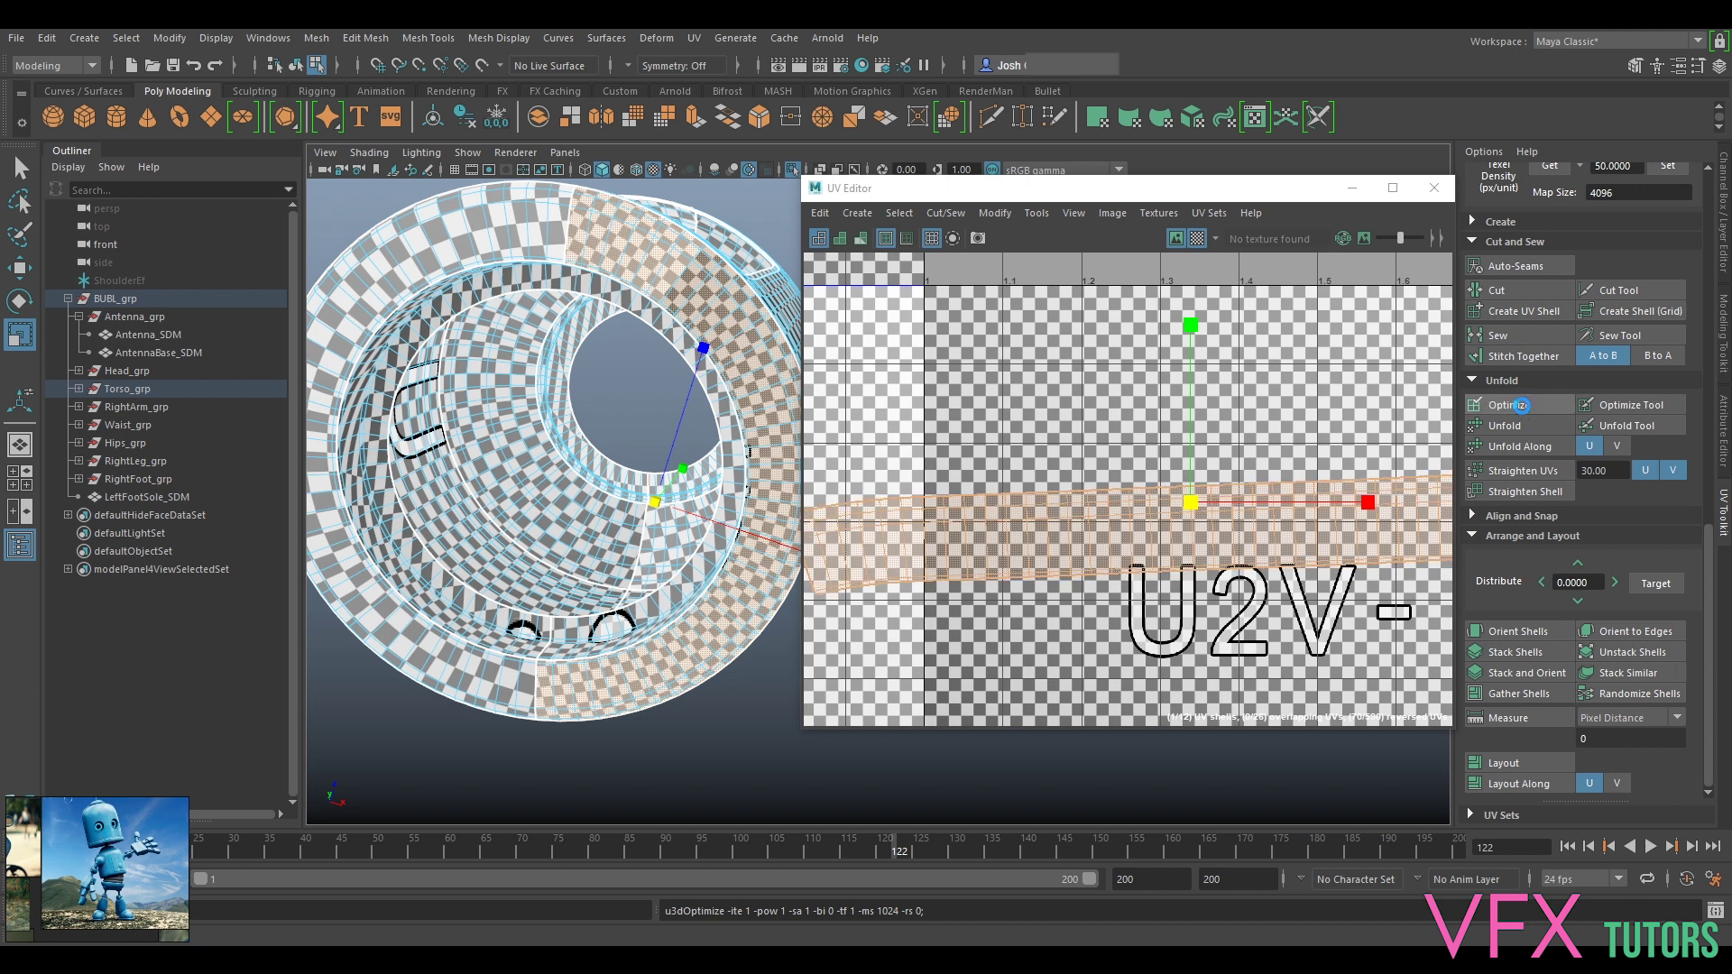
Step: Set the second strip's texel density to 50 at map size 4096 and rotate the strip level
left_click(1669, 167)
scroll(1109, 424, "down", 5)
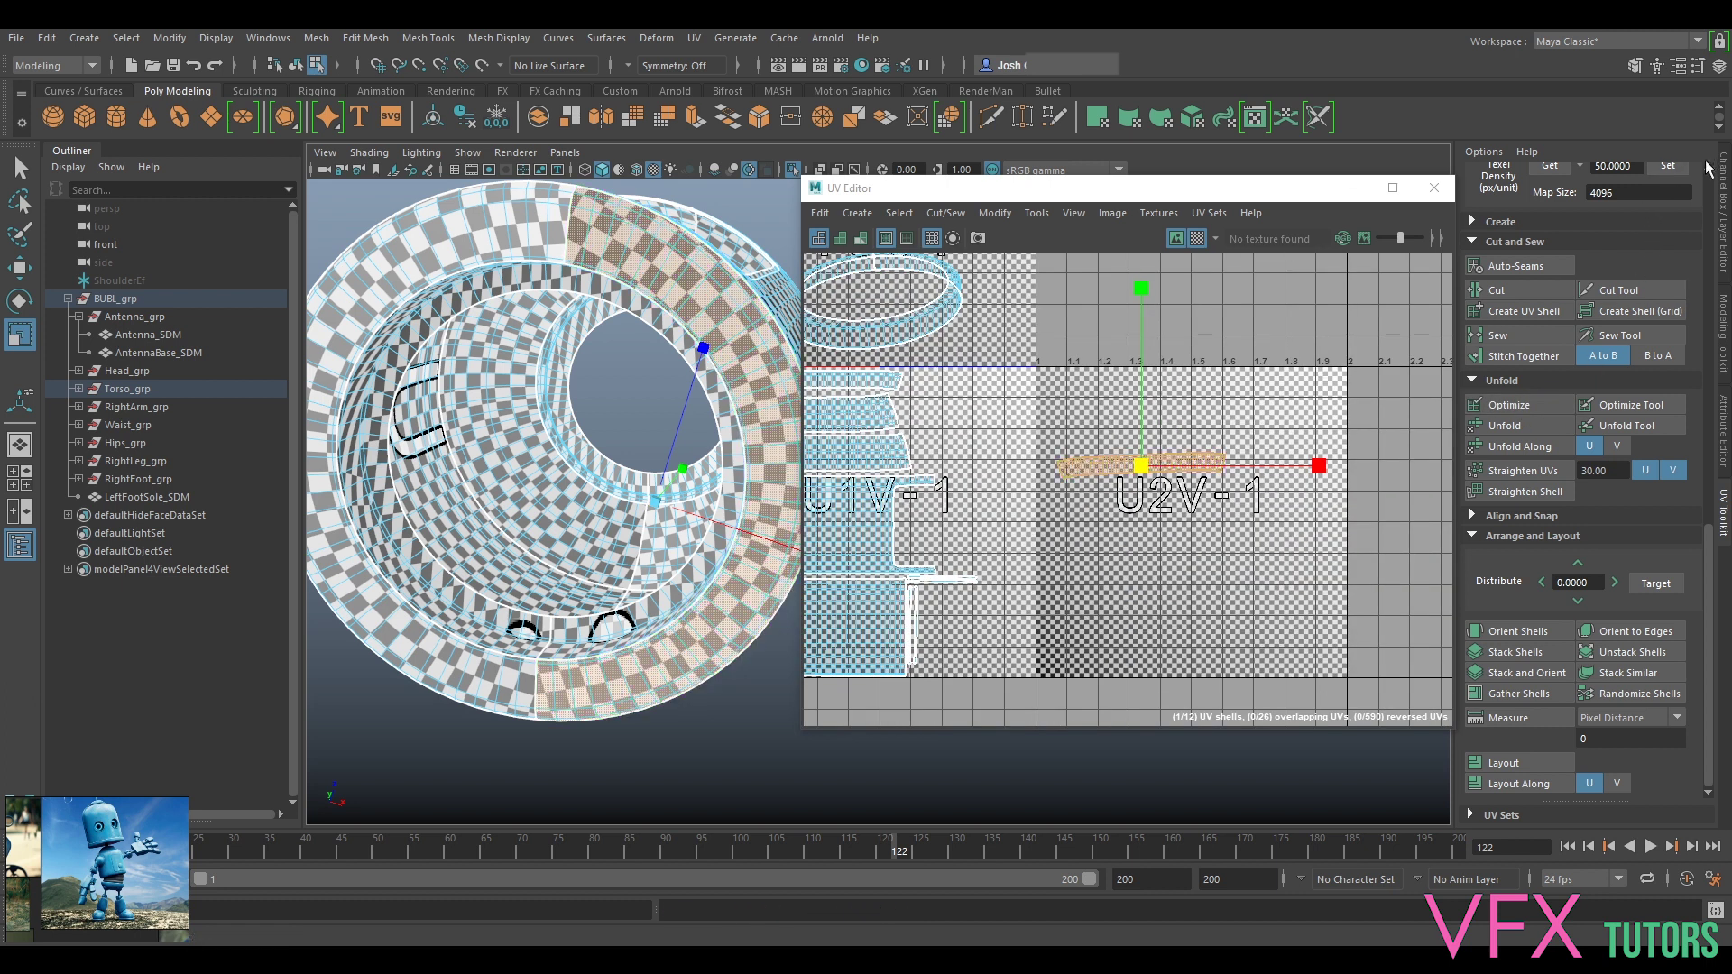
key("e")
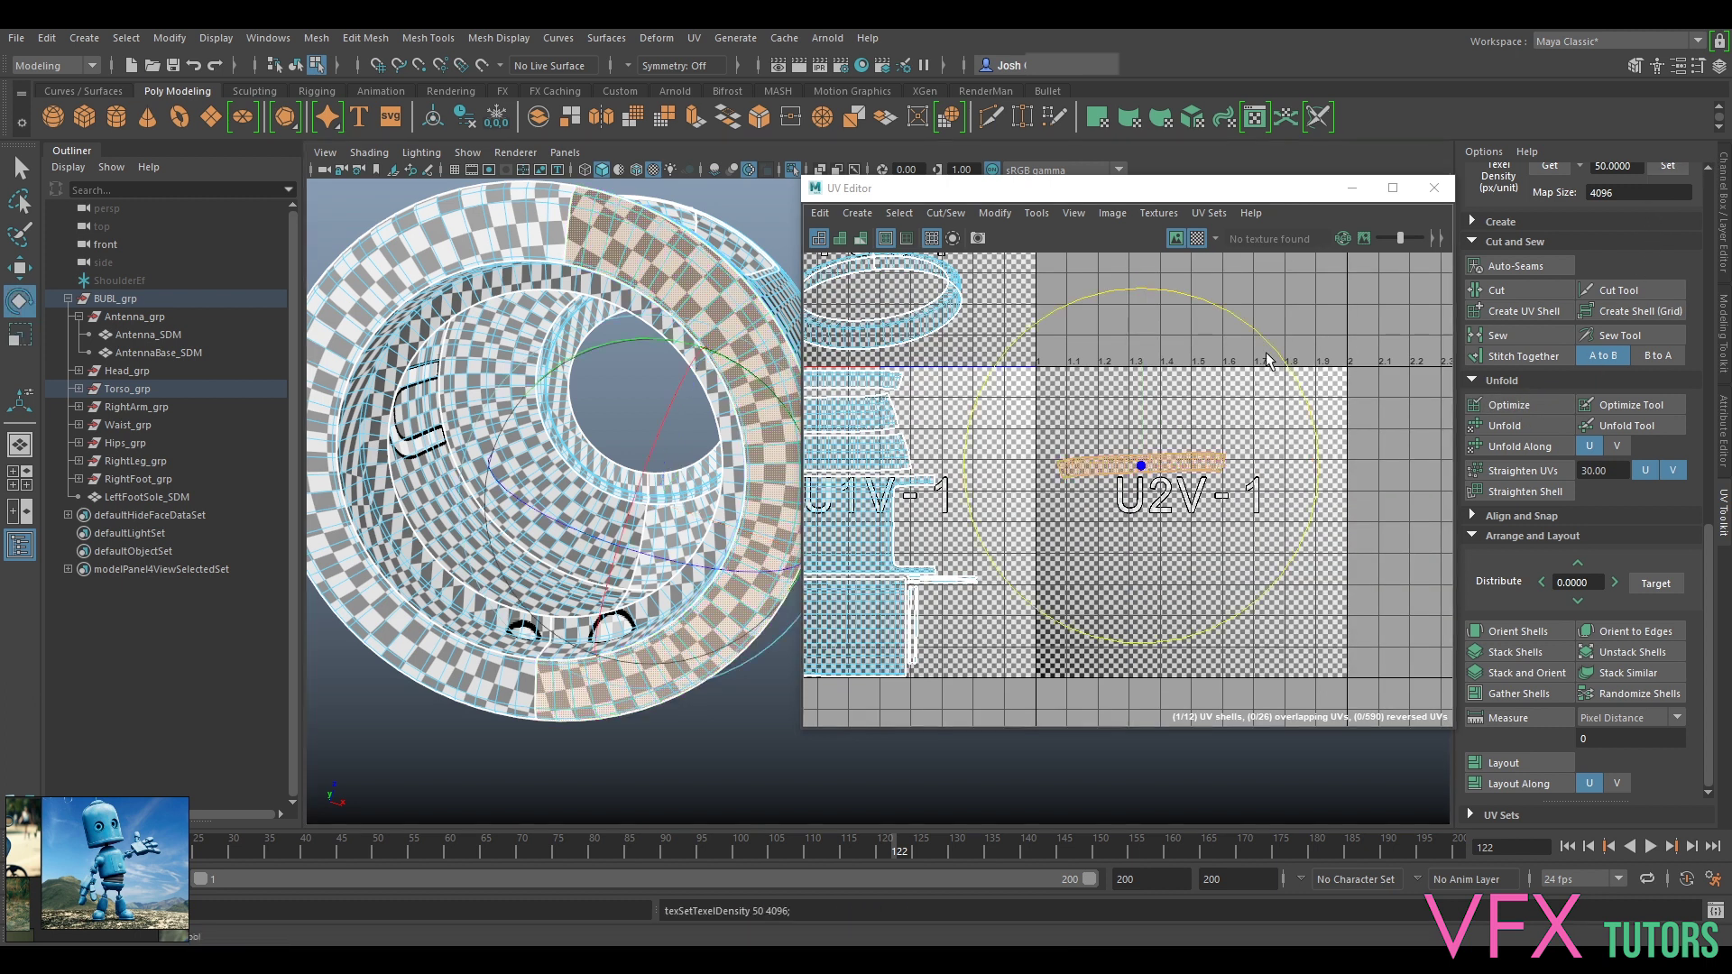
left_click_drag(1276, 350, 1283, 358)
Step: Move the second strip into the upper-left corner of tile U2V-1
key("q")
key("w")
left_click_drag(1140, 468, 975, 398)
middle_click_drag(986, 473, 1108, 425, "alt")
left_click_drag(1109, 398, 1252, 382)
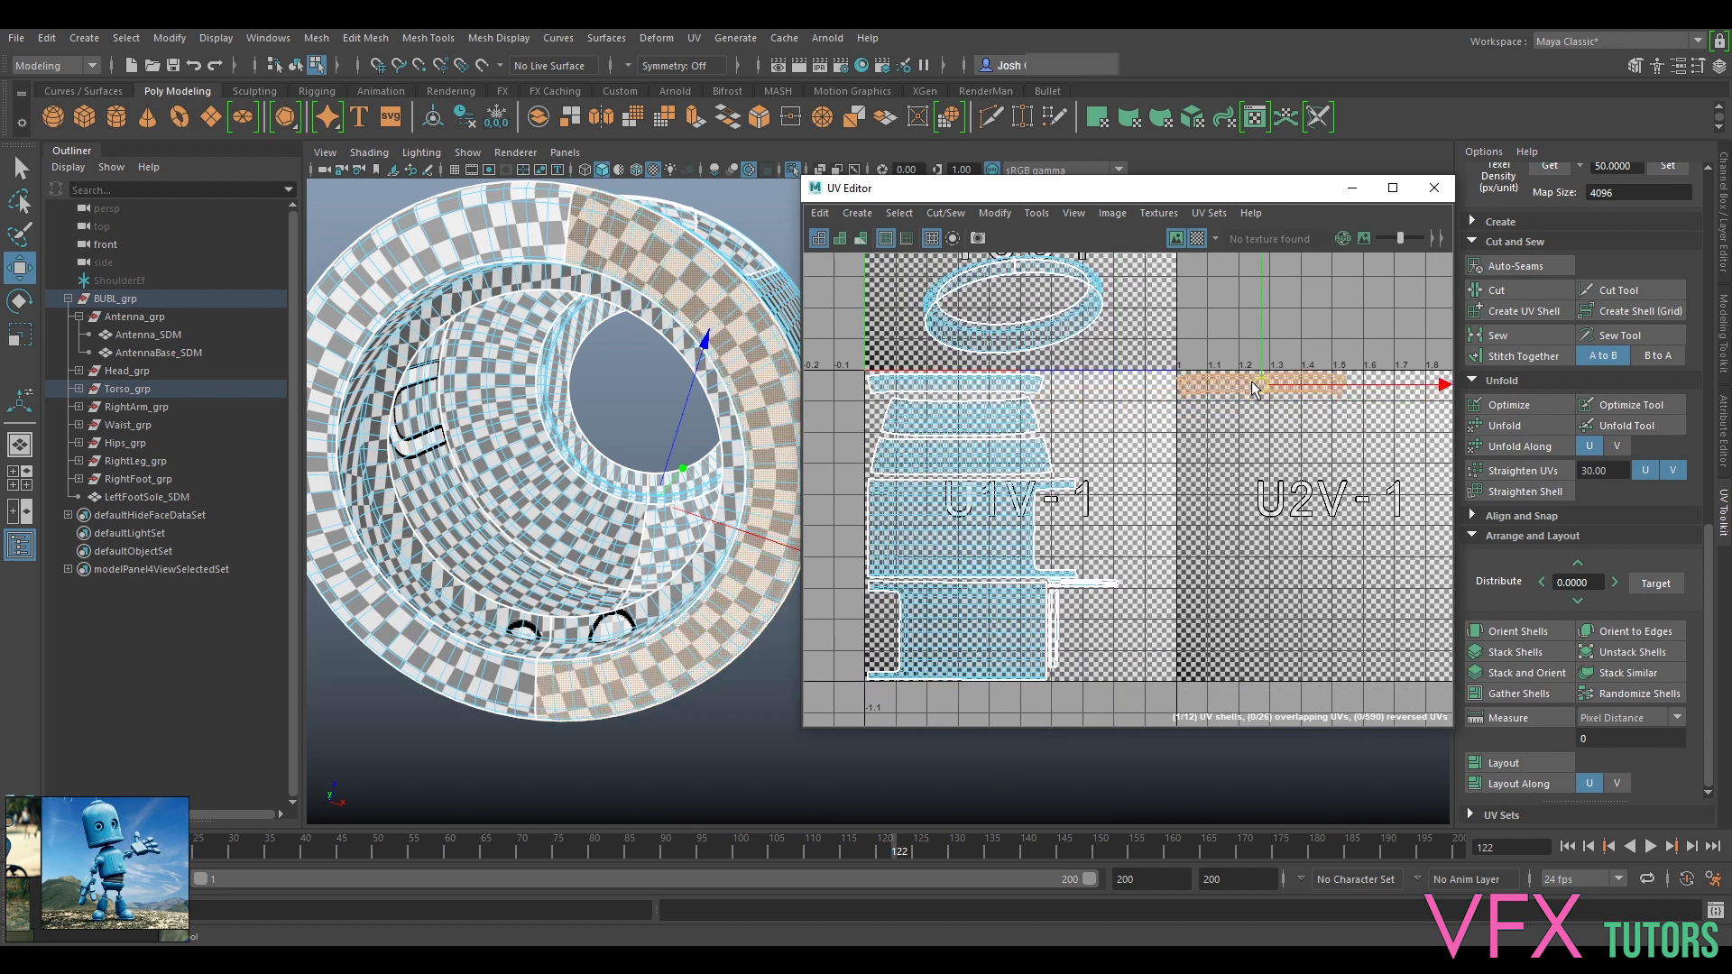
Step: Unfold the ring shell inside the torso's lower rim and move the resulting arc into tile U2V-1
left_click(1078, 356)
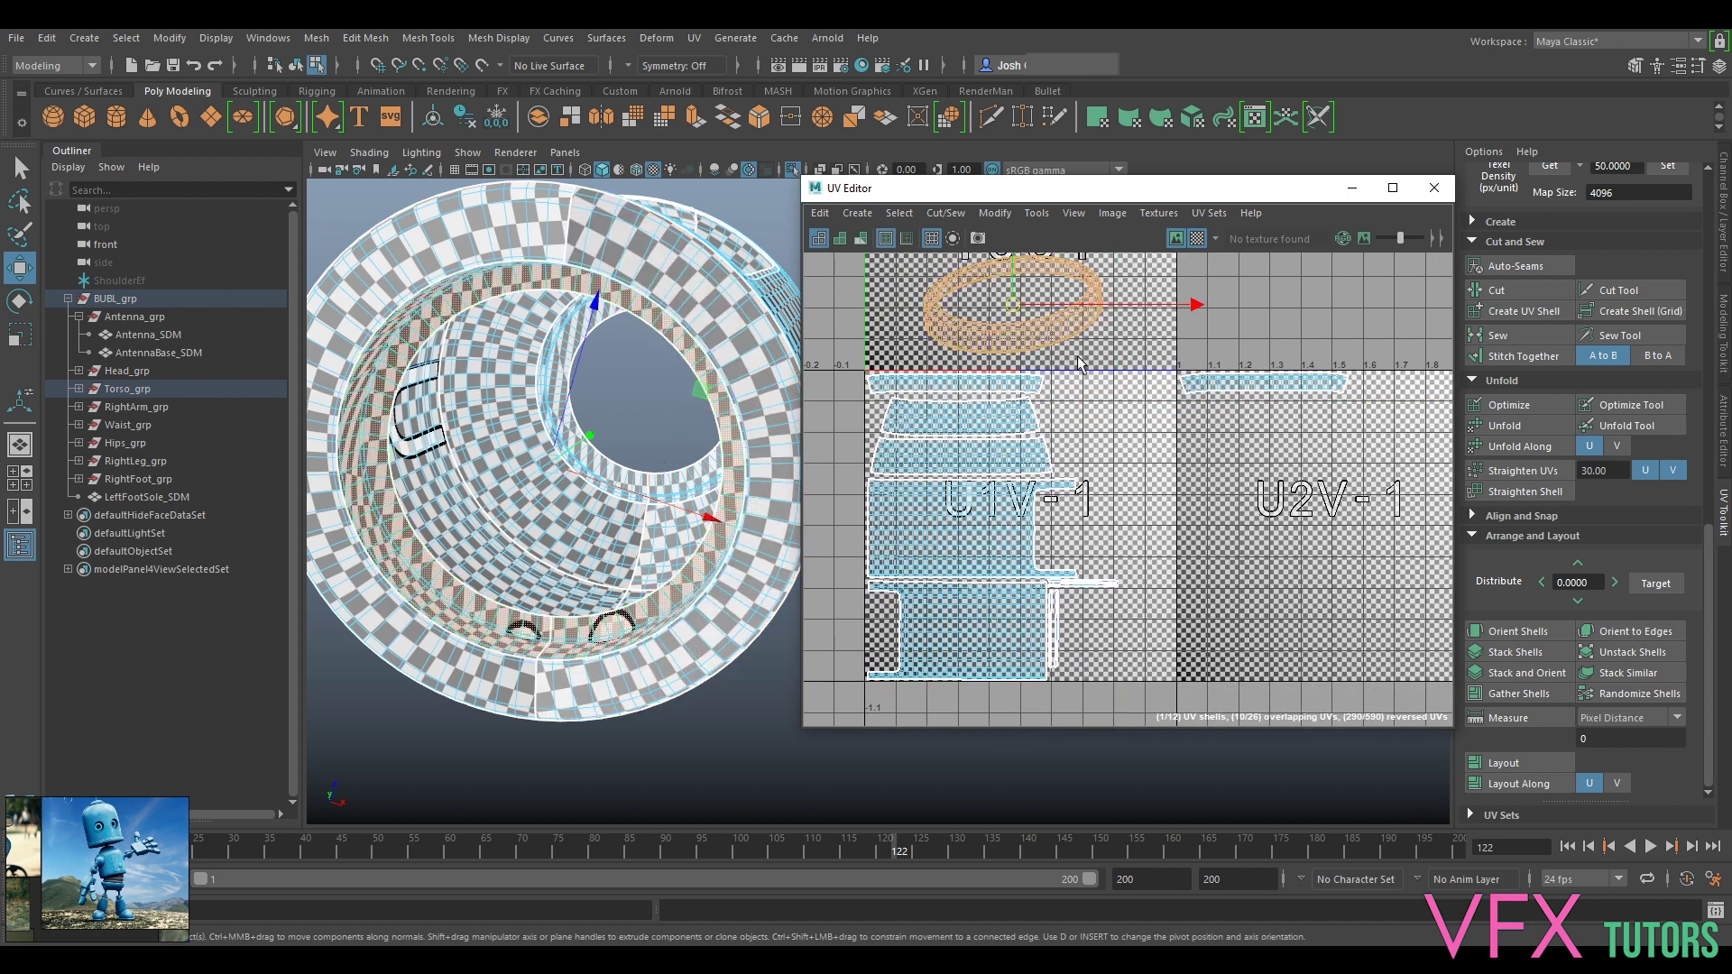
key("ctrl+u")
scroll(1100, 337, "down", 3)
middle_click_drag(1088, 379, 1077, 479, "alt")
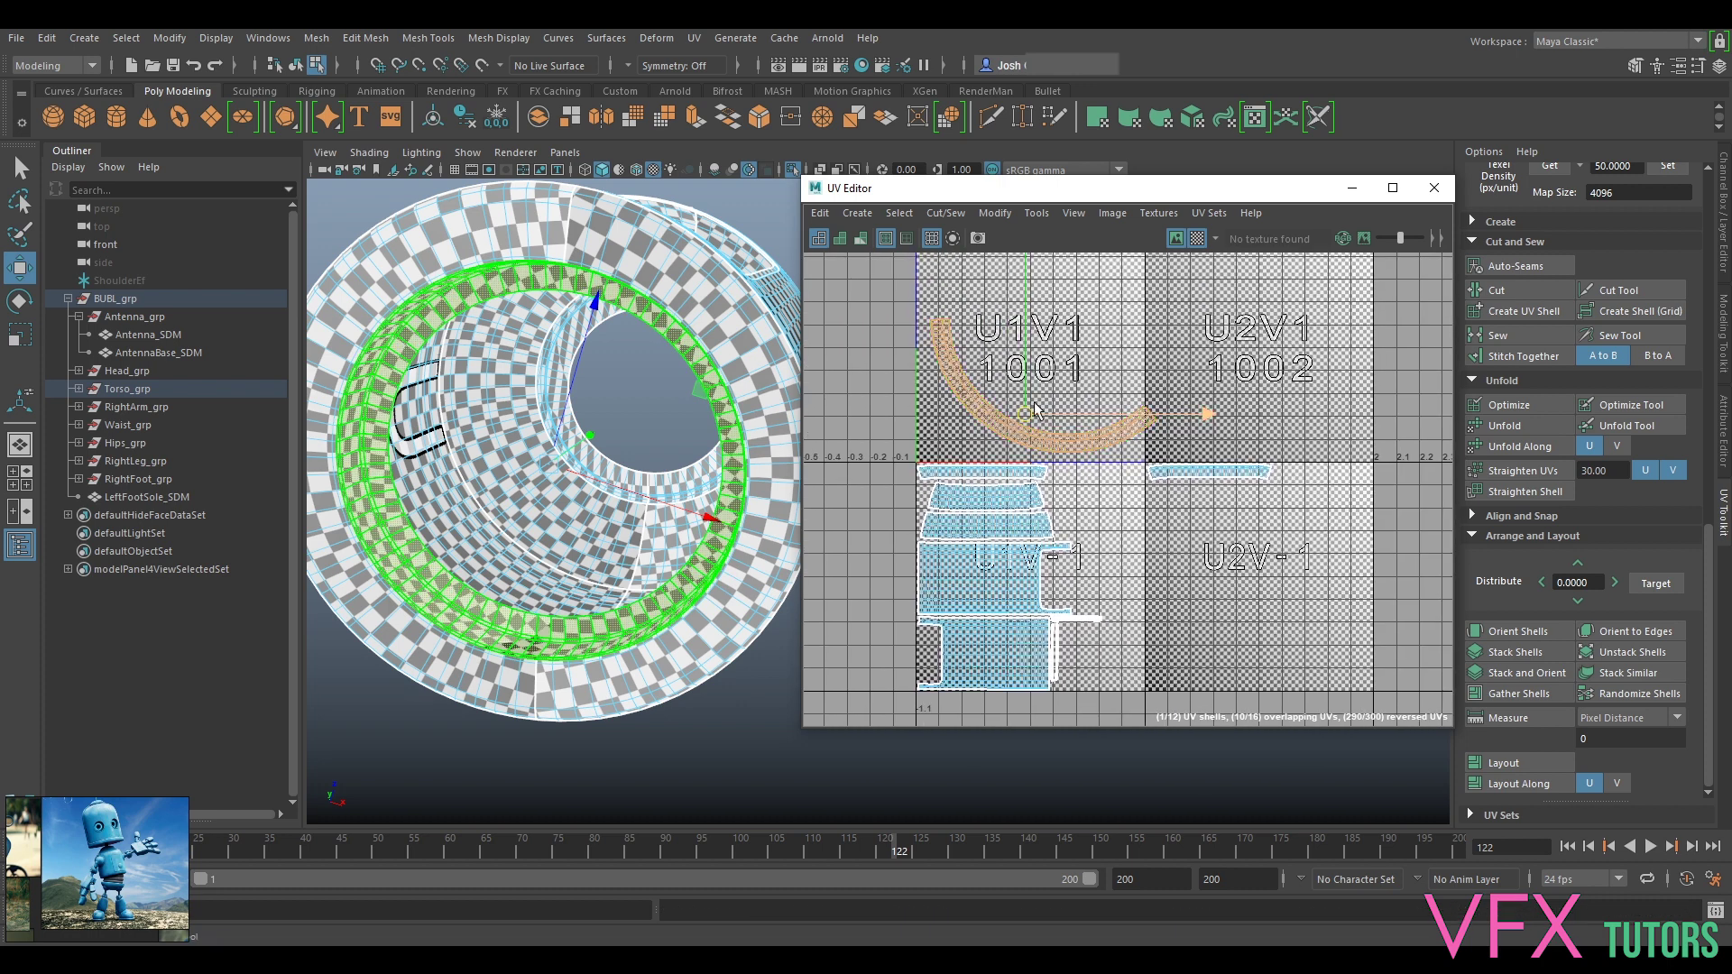
left_click_drag(615, 361, 613, 405, "alt")
left_click_drag(1019, 411, 1237, 551)
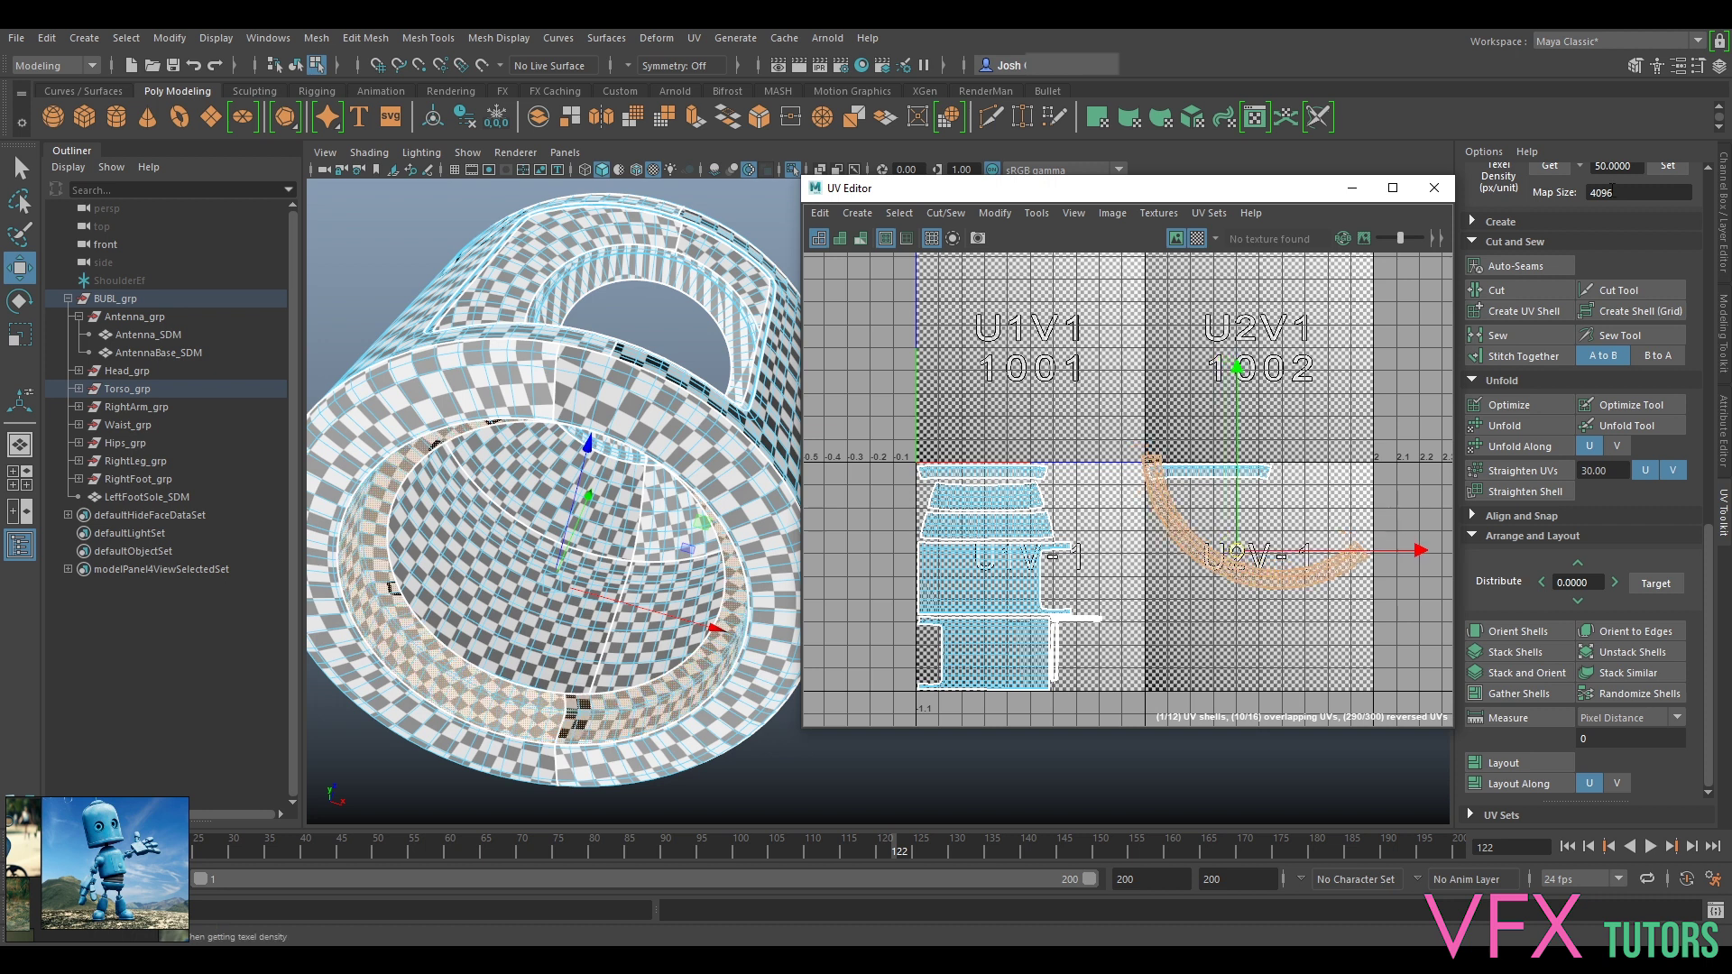
Step: Set the arc shell's texel density to 50 at map size 4096 and rotate it to open evenly upward
left_click(1668, 167)
scroll(1300, 549, "up", 5)
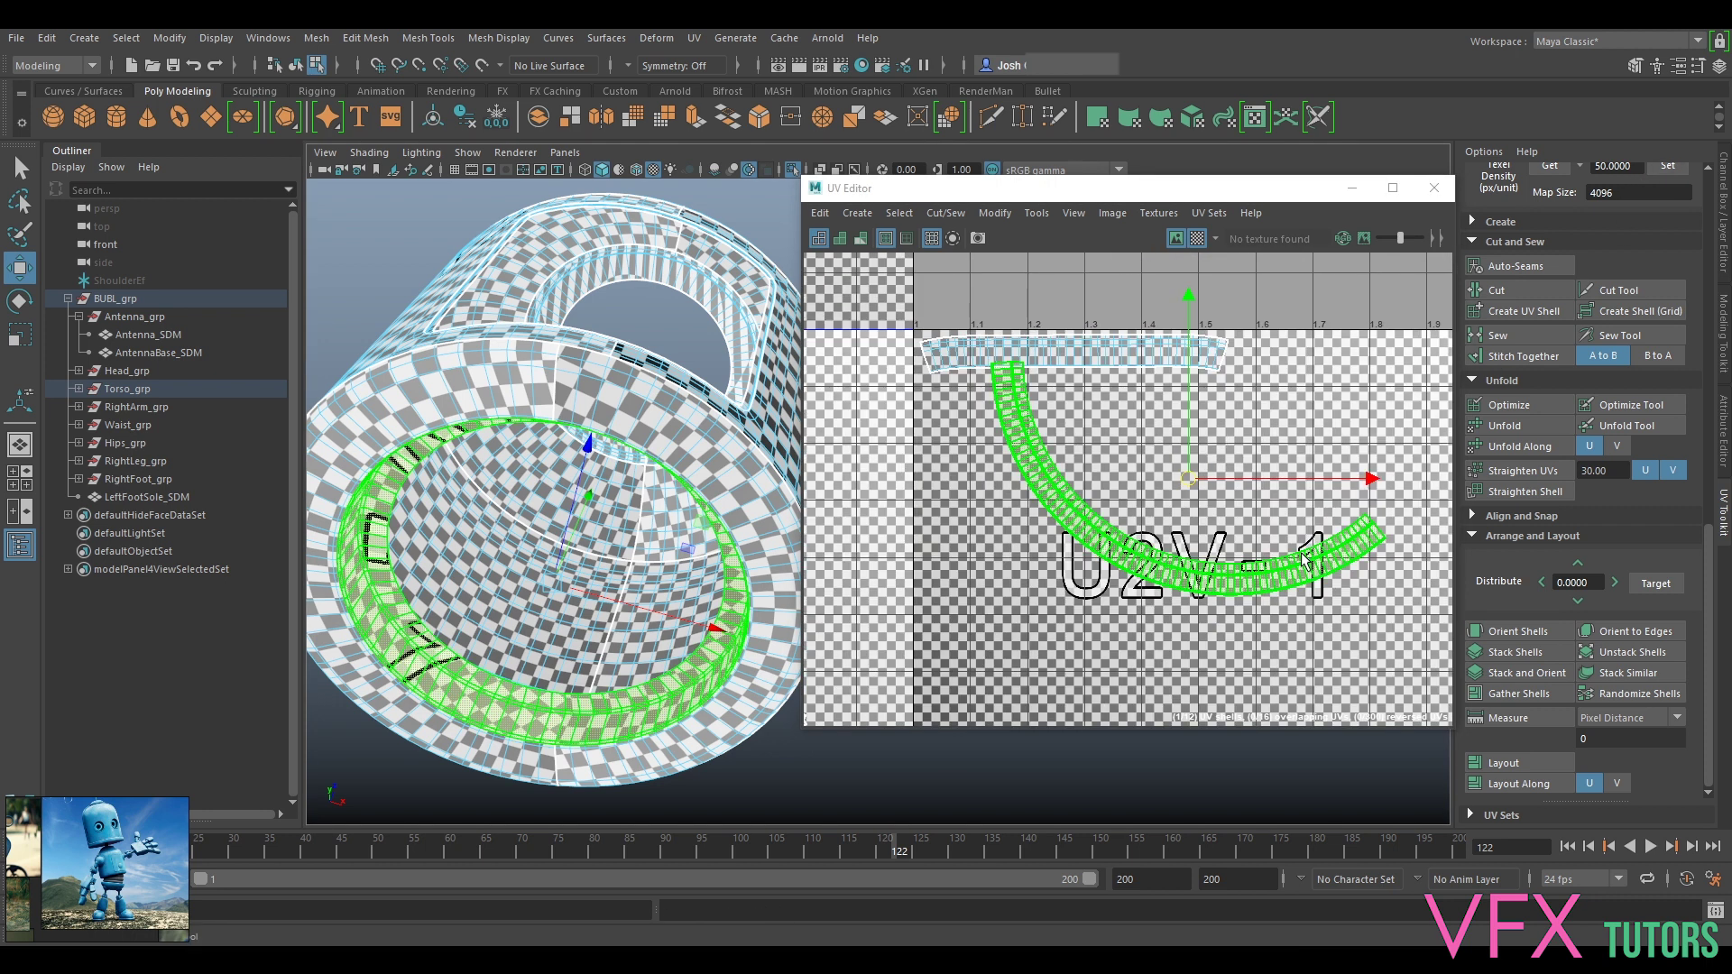
key("e")
left_click_drag(1336, 387, 1263, 319)
Step: Select the arc's lengthwise interior edge loop and scale it vertically into a flat line
scroll(1269, 463, "up", 5)
middle_click_drag(1241, 594, 1316, 353, "alt")
right_click_drag(1192, 471, 1135, 442)
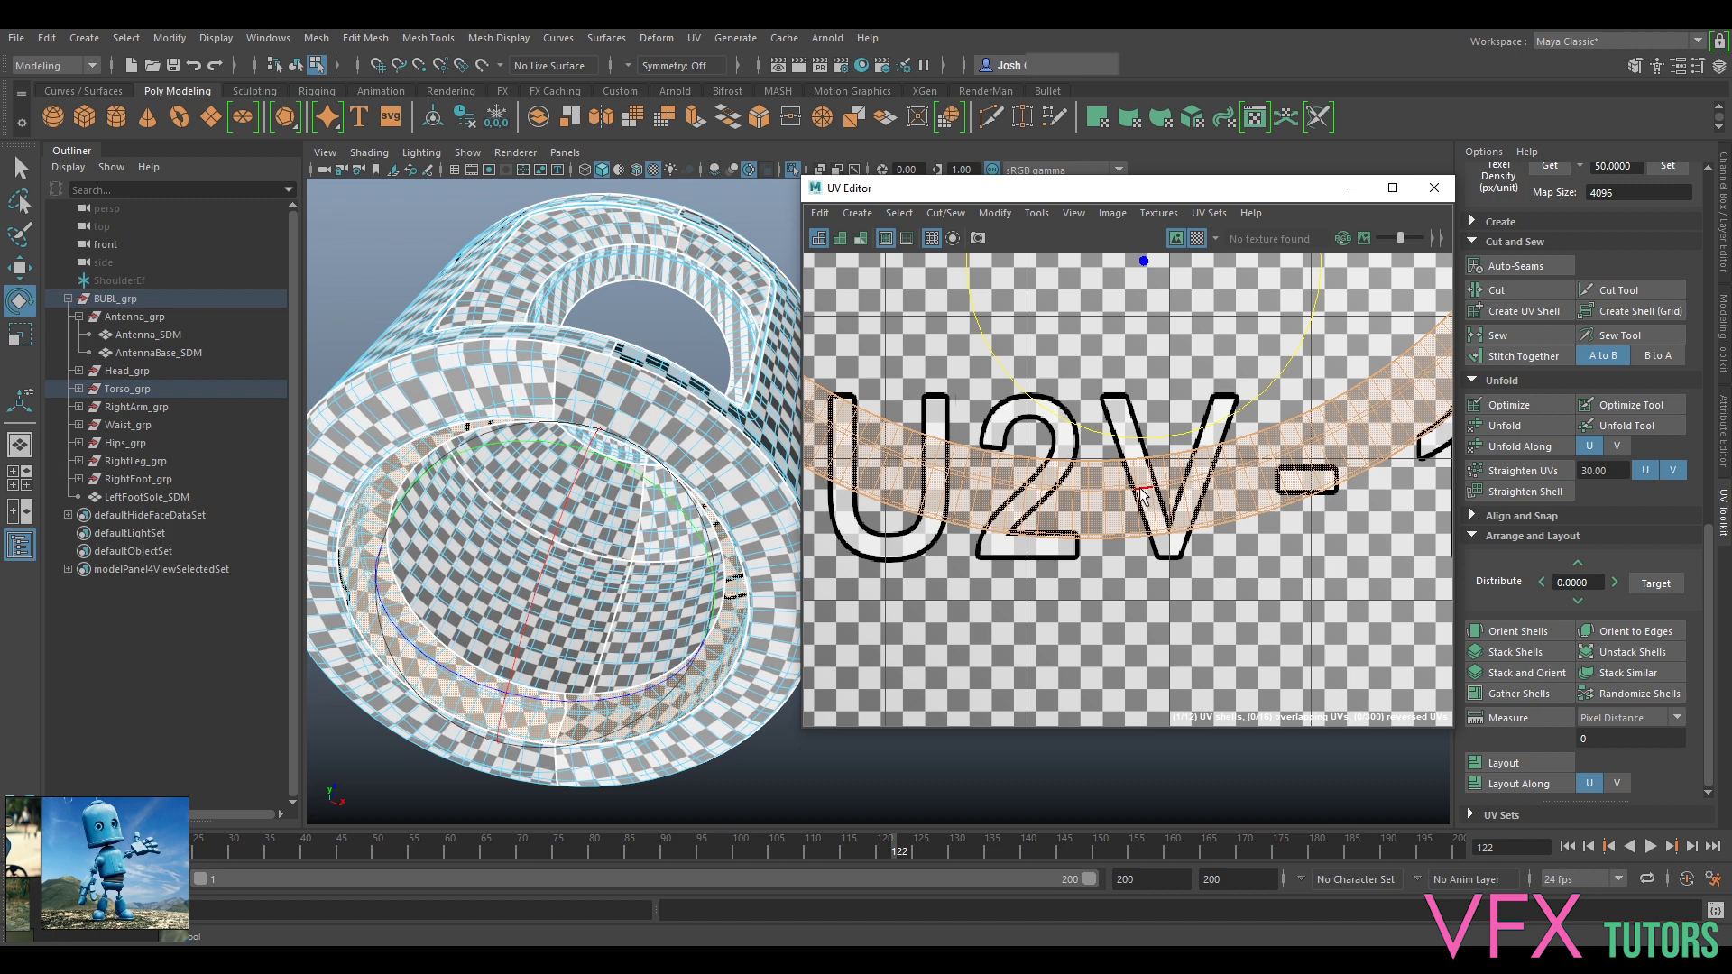
left_click(1141, 493)
key("r")
scroll(1143, 448, "down", 3)
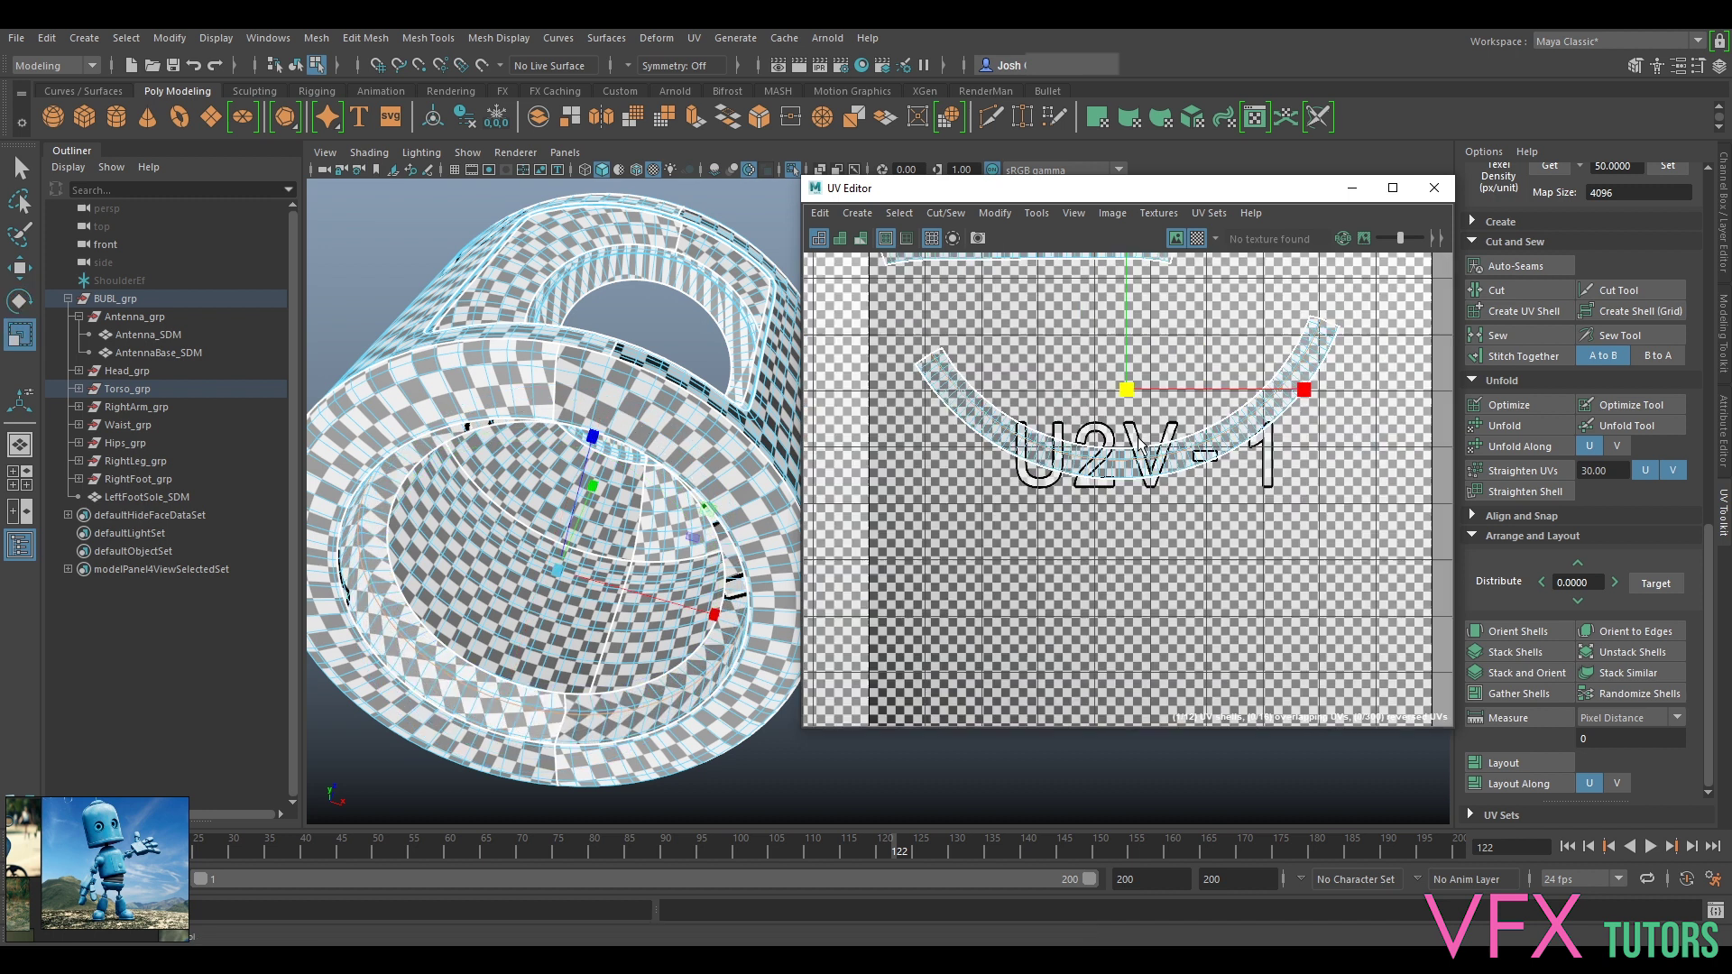
left_click_drag(1120, 347, 1169, 505)
left_click_drag(1222, 391, 1245, 418)
Step: Pin the arc's flattened edge loop, then unfold and optimize the whole shell
left_click(831, 217)
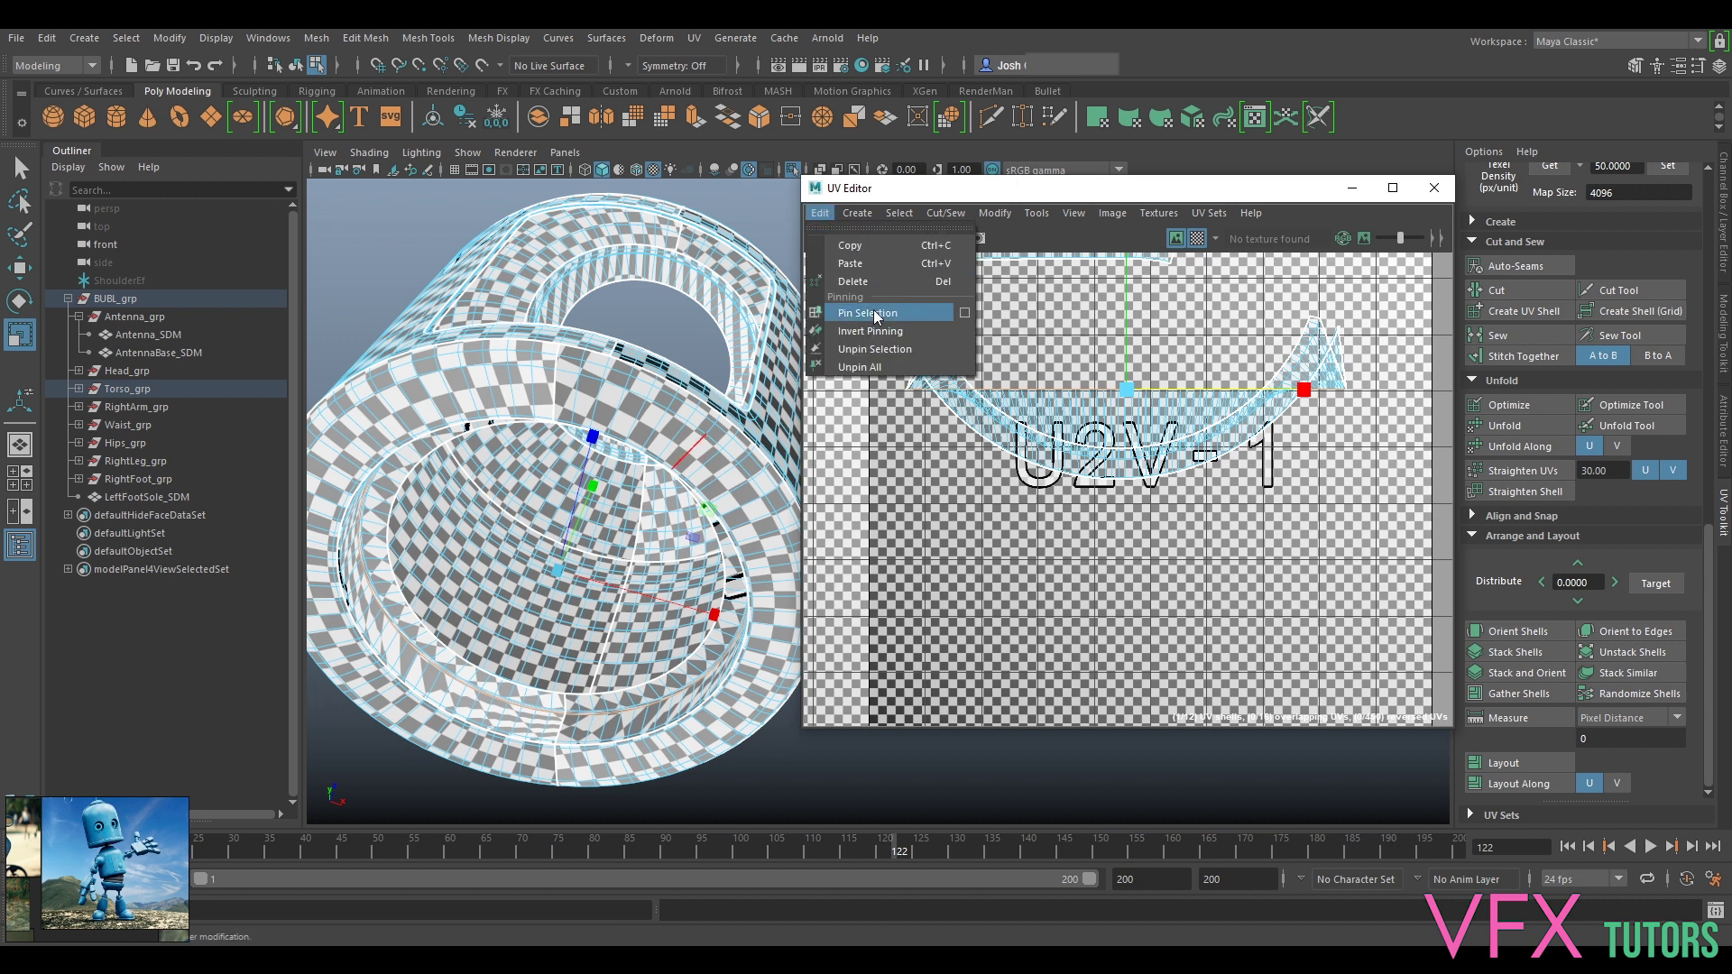
left_click(873, 314)
right_click_drag(1115, 418, 1076, 405)
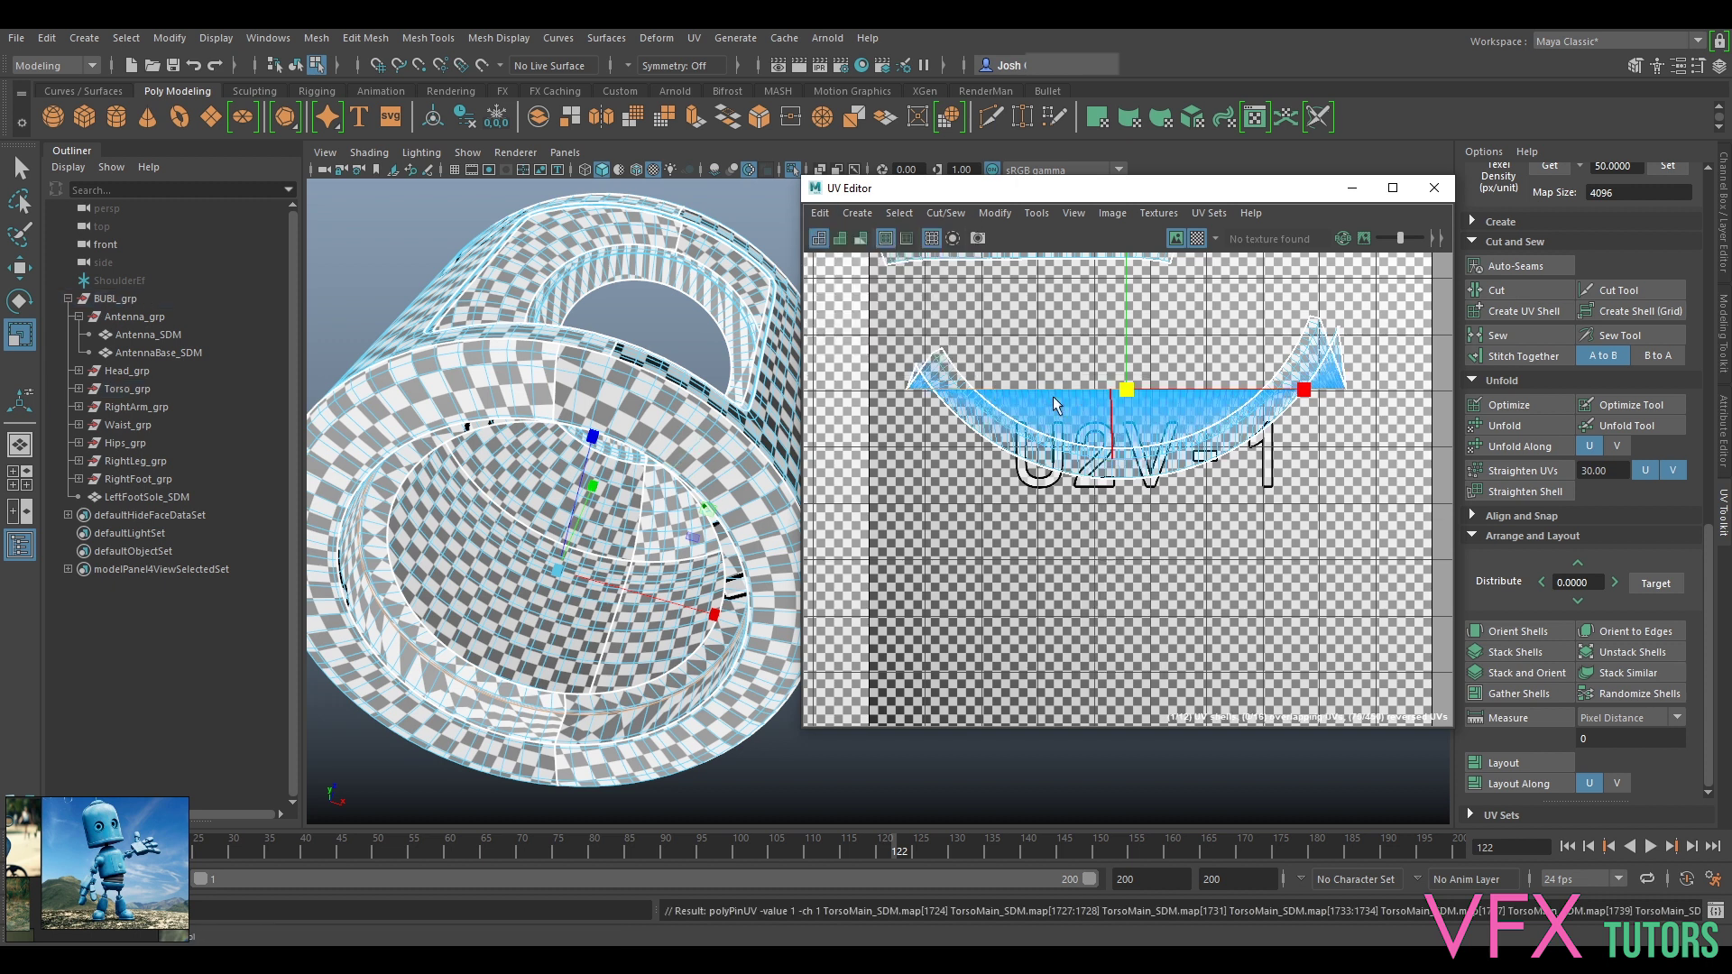
left_click(1075, 416)
key("ctrl+u")
left_click(1515, 402)
Step: Unpin all UVs, optimize the lower ring strip and set its texel density to 50 at map size 4096
left_click(820, 215)
left_click(855, 369)
left_click(1492, 407)
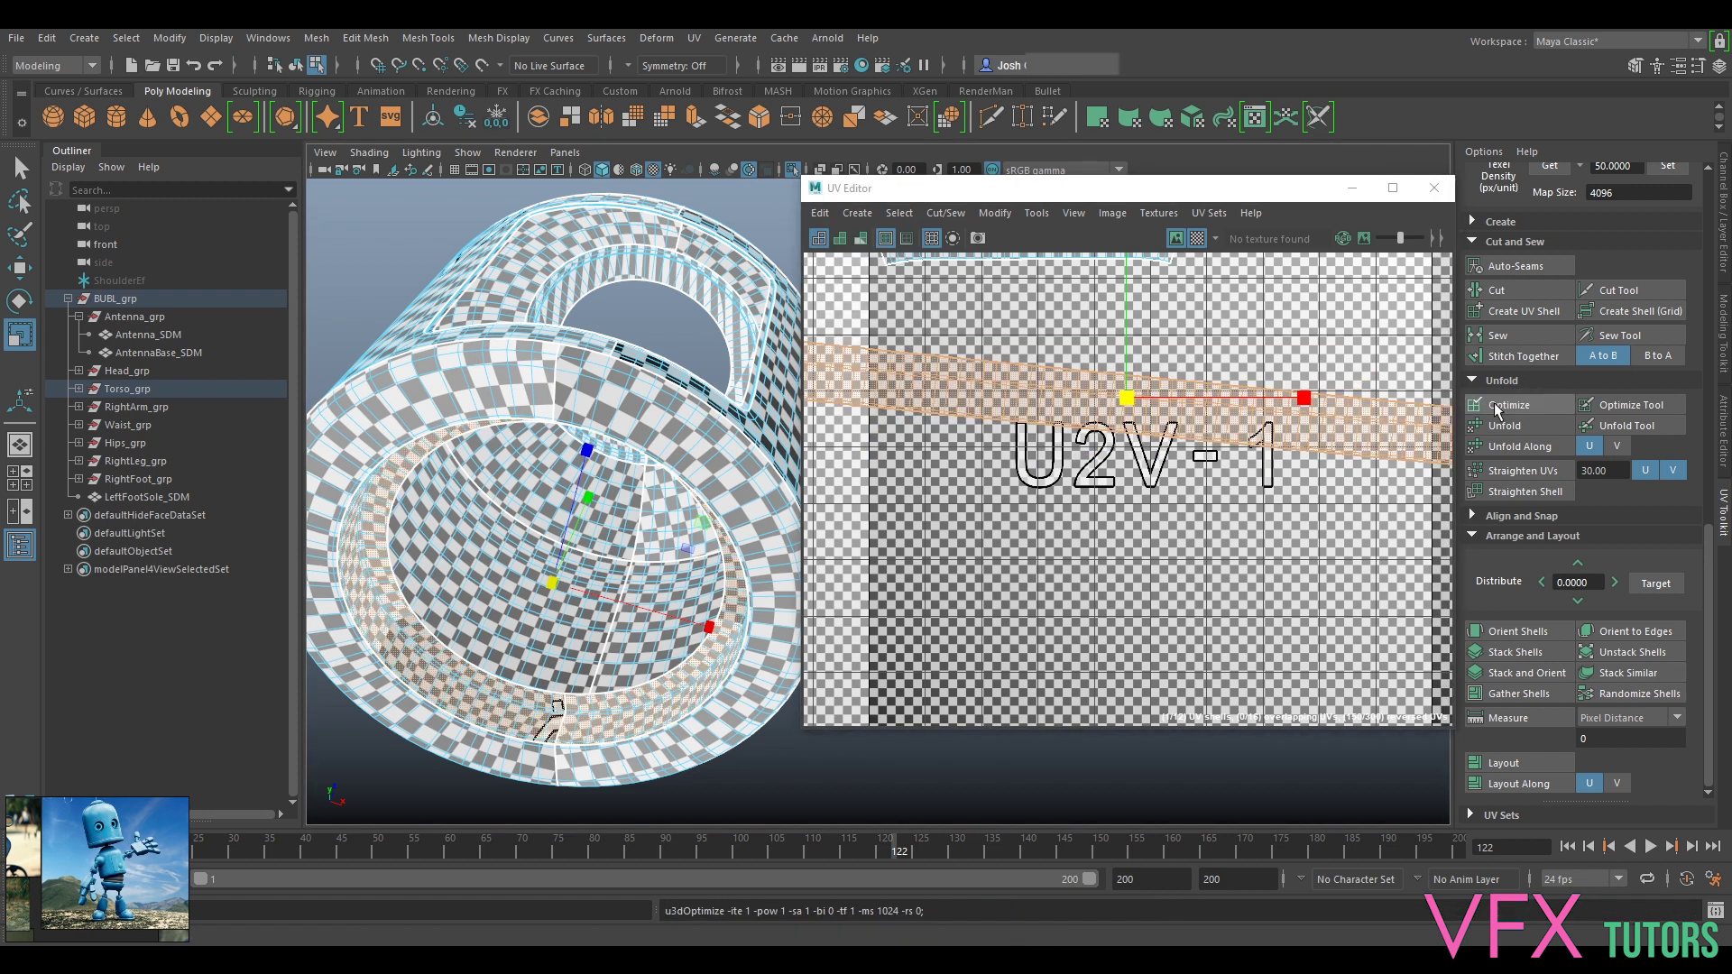
left_click(1668, 168)
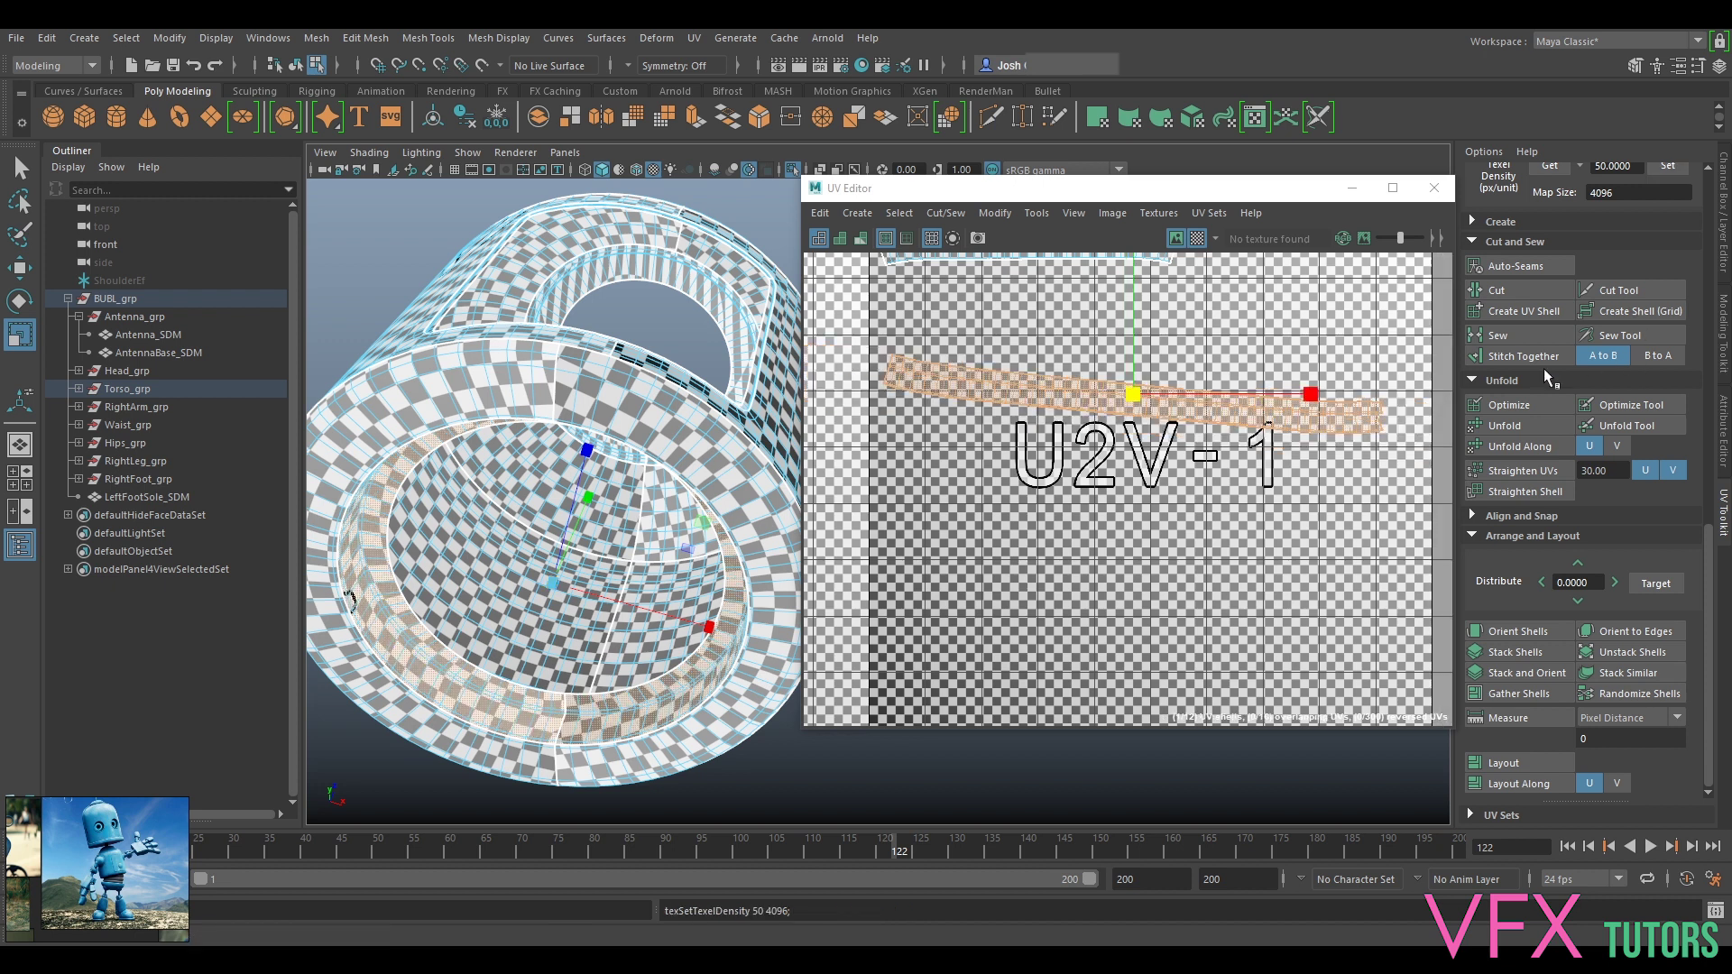
left_click(1530, 408)
Step: Rotate the lower ring strip level and place it directly beneath the existing strip in tile U2V-1
key("e")
scroll(1223, 360, "down", 3)
middle_click_drag(1267, 343, 1294, 424, "alt")
left_click_drag(1362, 384, 1349, 357)
key("w")
left_click_drag(1204, 468, 1196, 415)
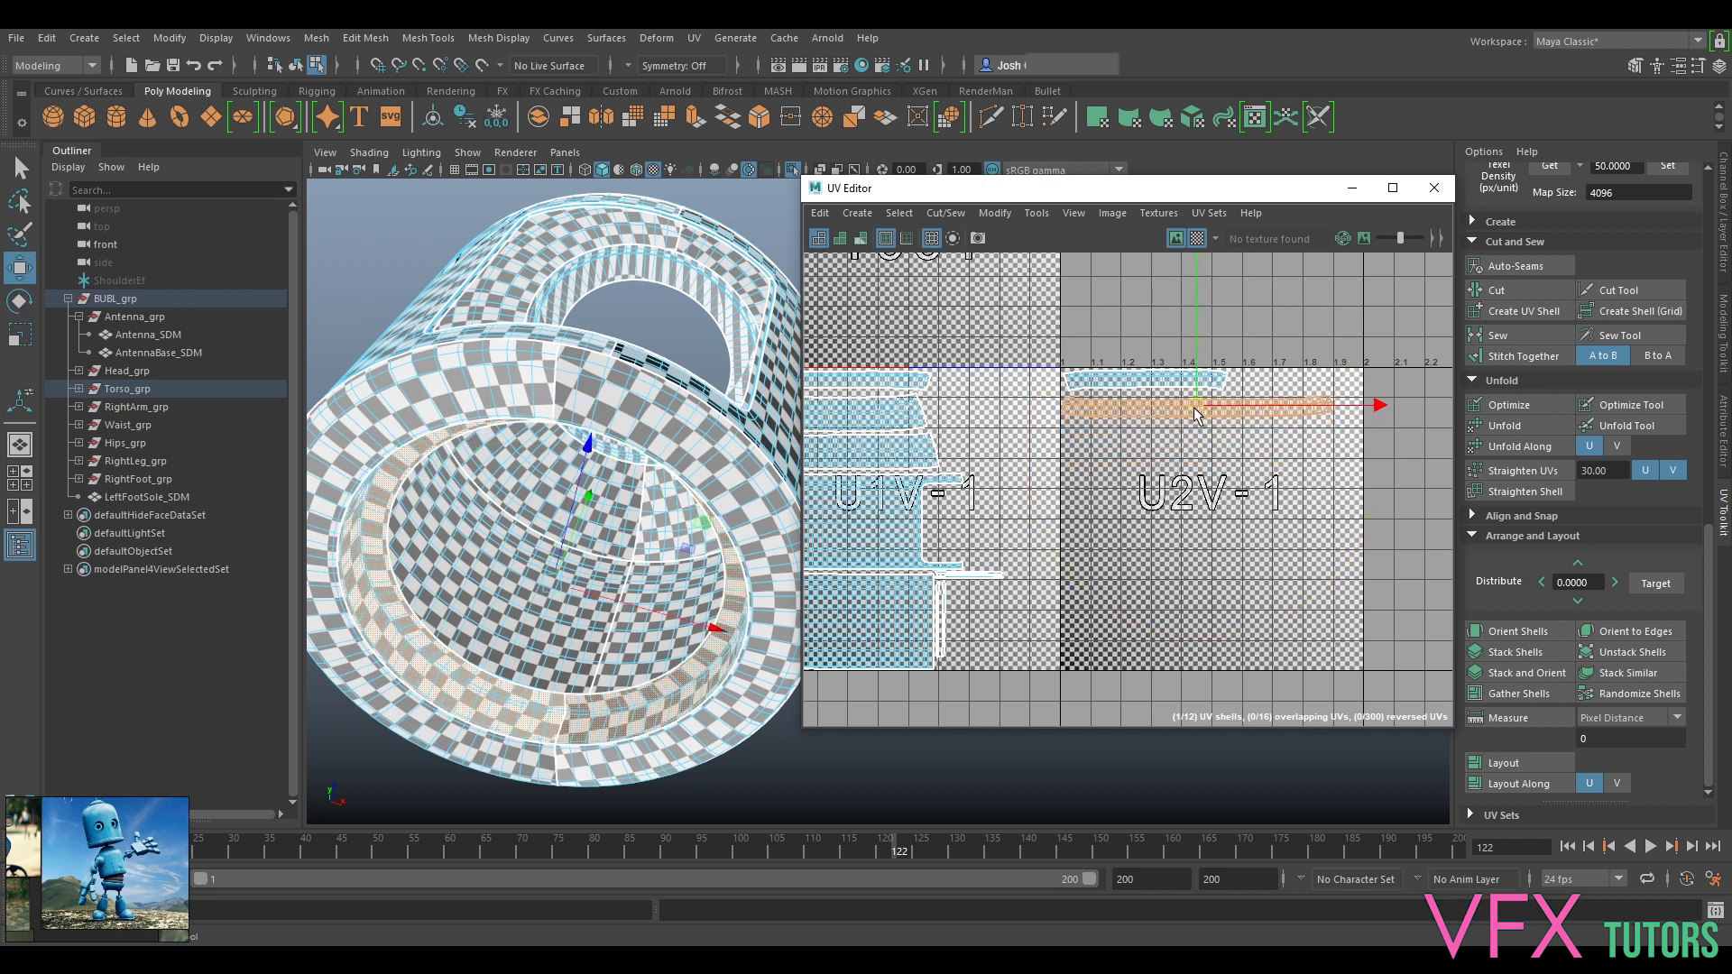
middle_click_drag(1108, 449, 1182, 466, "alt")
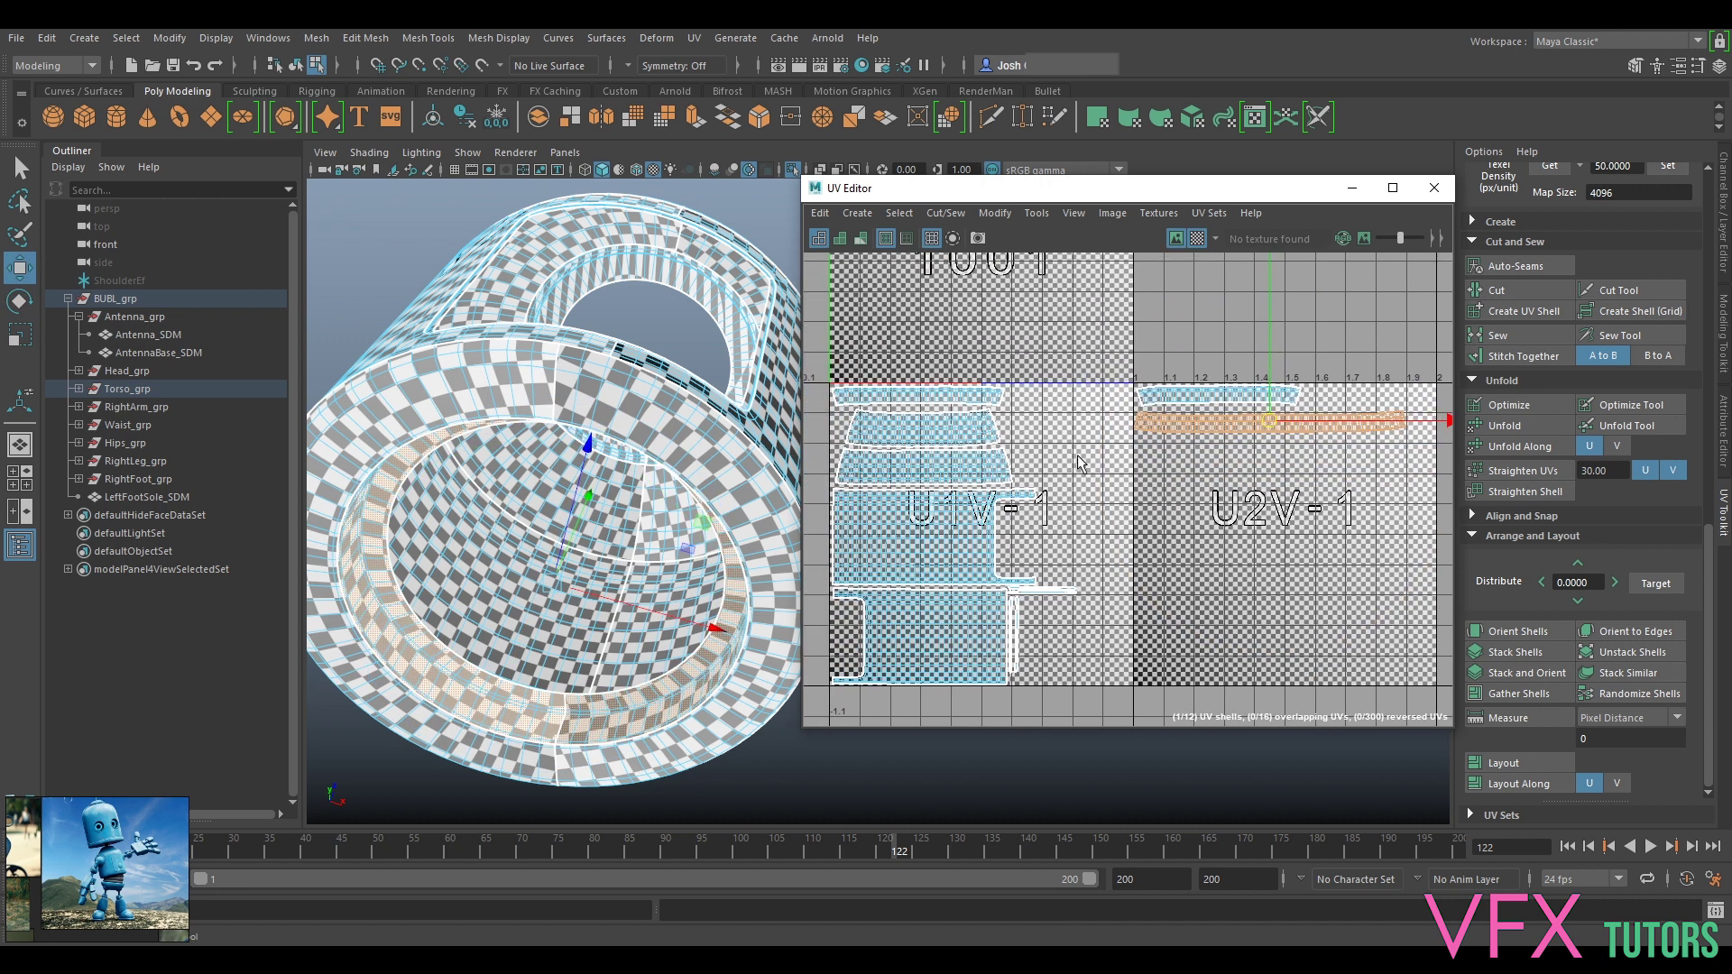
Step: Inspect which torso parts the dome shell in tile U1V-1 and the two strips in tile U2V-1 cover
left_click(966, 436)
left_click_drag(739, 410, 699, 491, "alt")
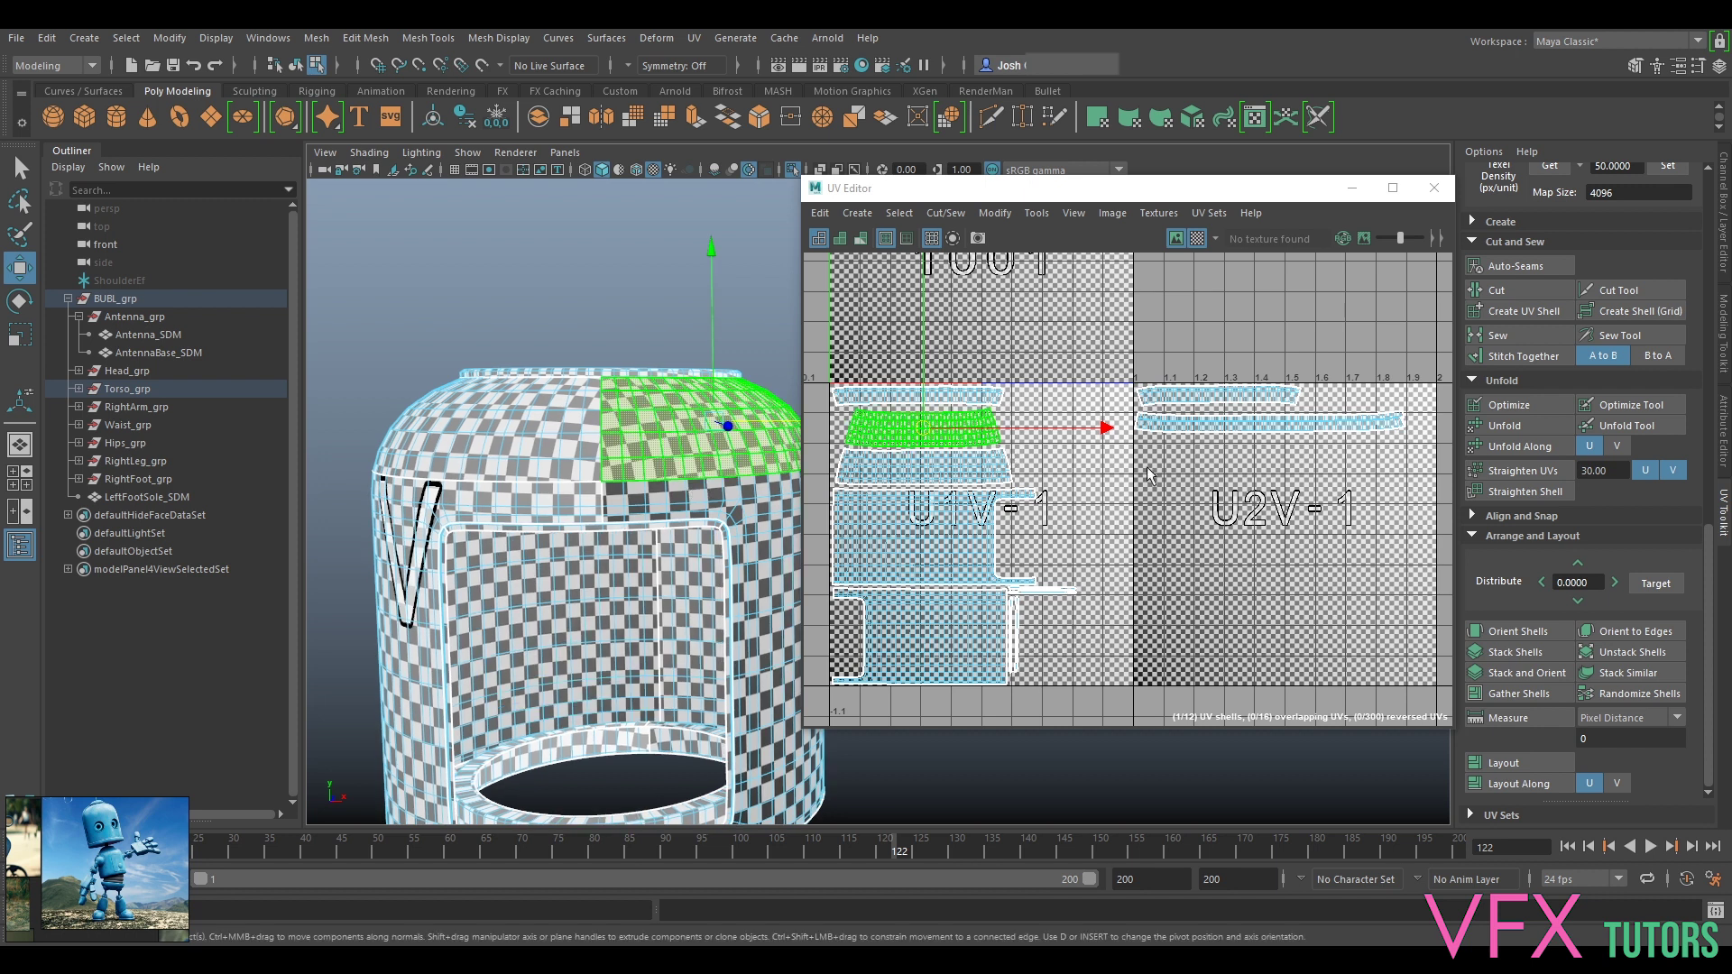
left_click(1245, 422)
scroll(1258, 419, "up", 3)
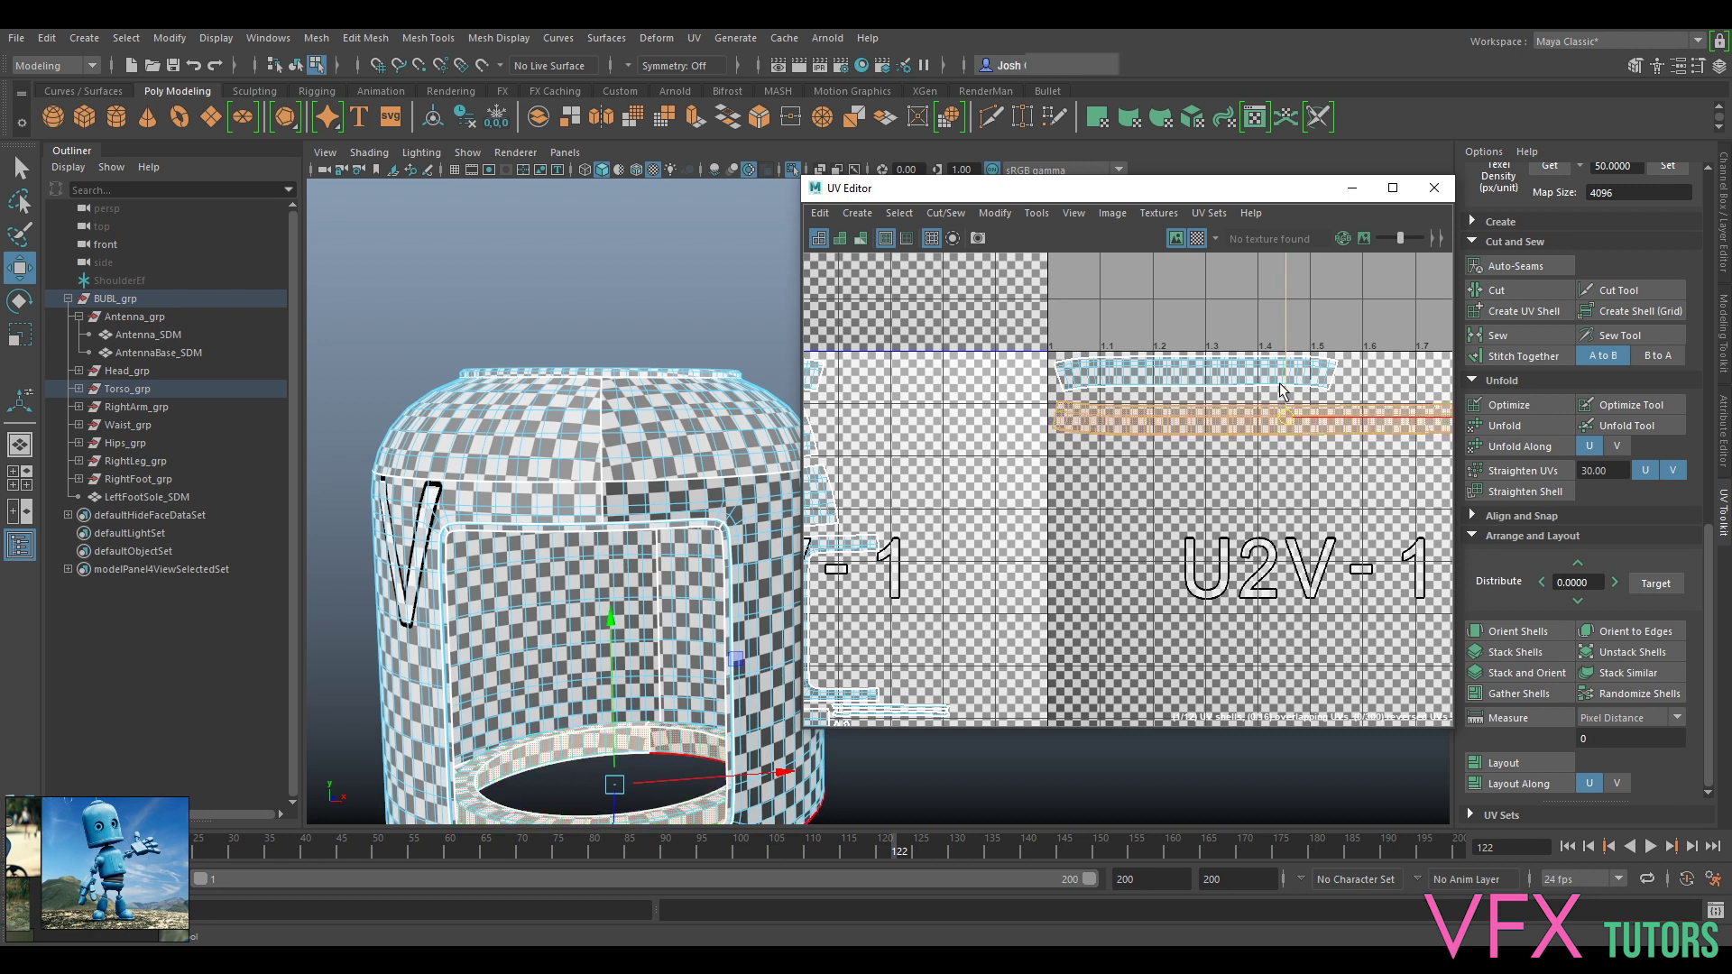
left_click(1278, 376)
scroll(1196, 412, "down", 3)
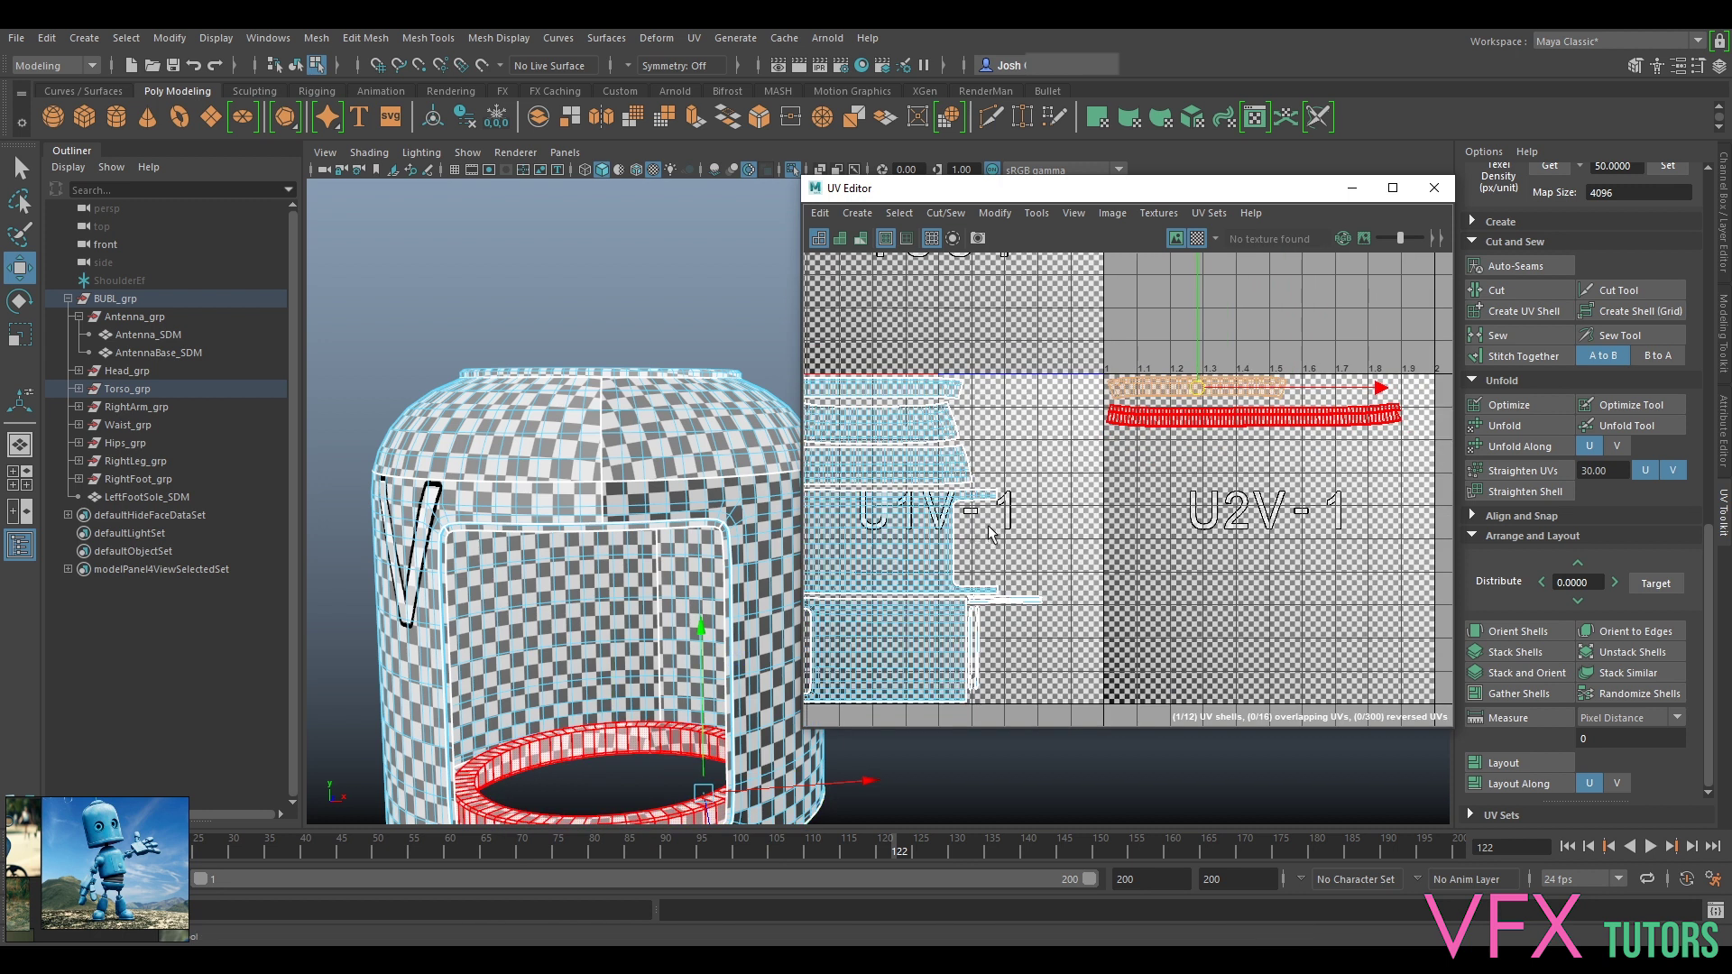
scroll(1053, 492, "down", 3)
Step: Unfold the ring shell around the torso's neck opening and move it into tile U2V-1
left_click(1006, 295)
left_click_drag(684, 416, 718, 519, "alt")
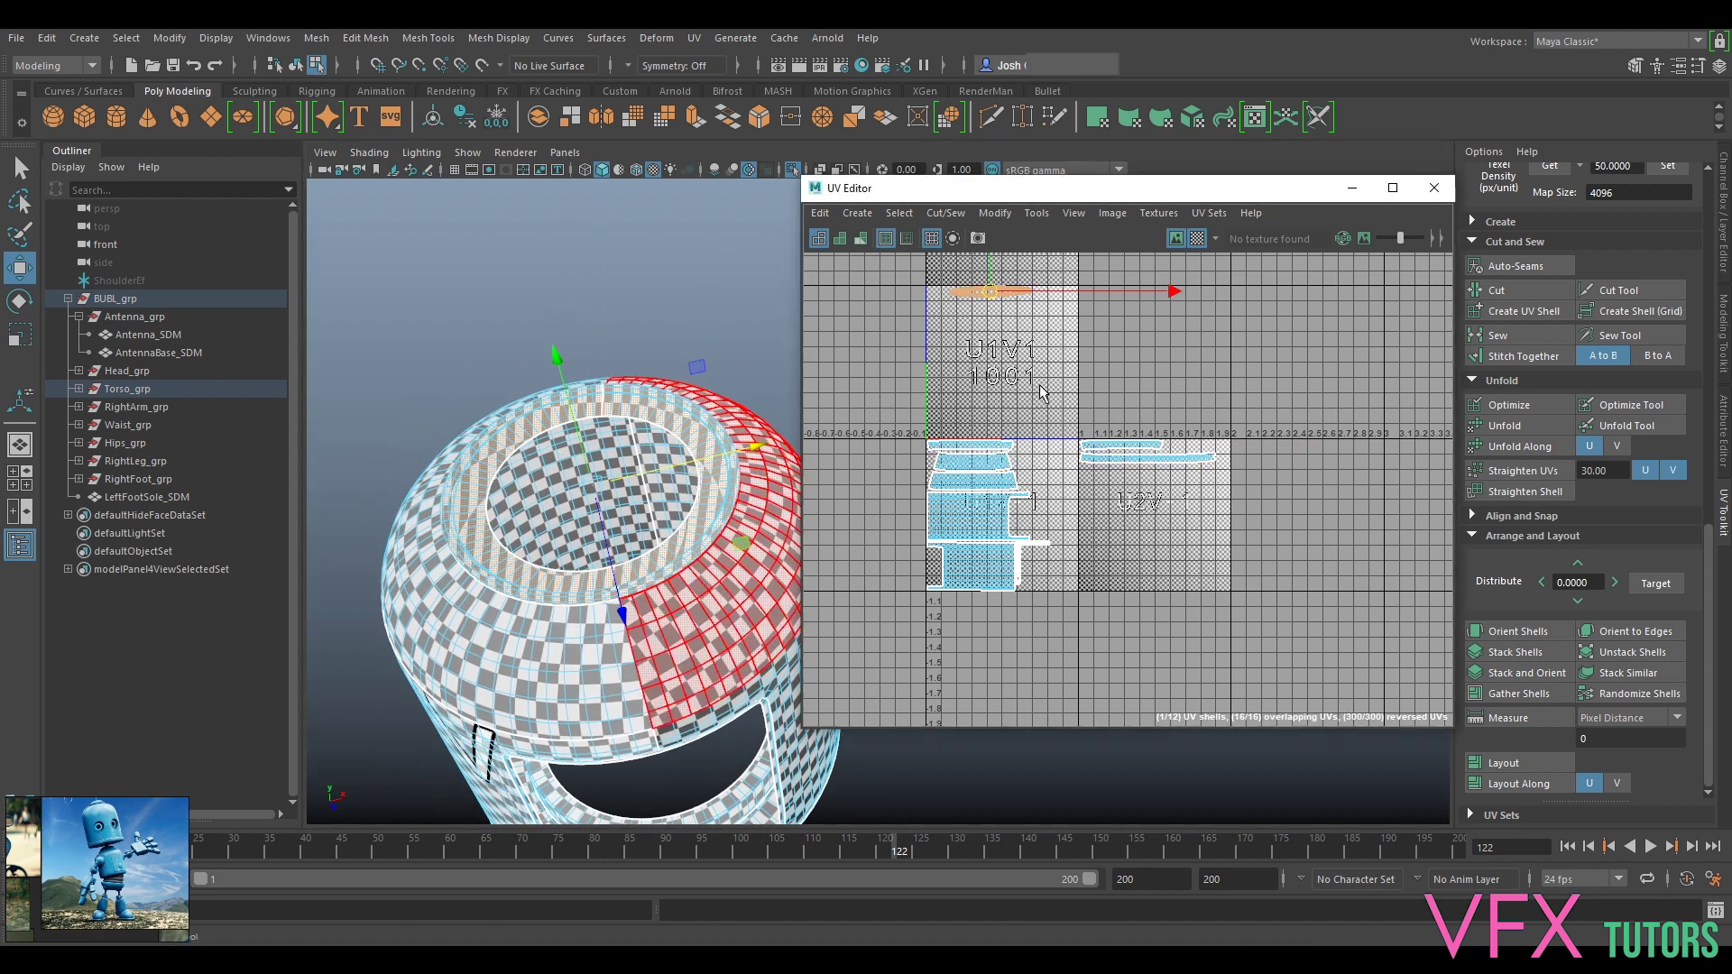
key("ctrl+u")
left_click_drag(988, 291, 1137, 516)
scroll(1138, 521, "up", 8)
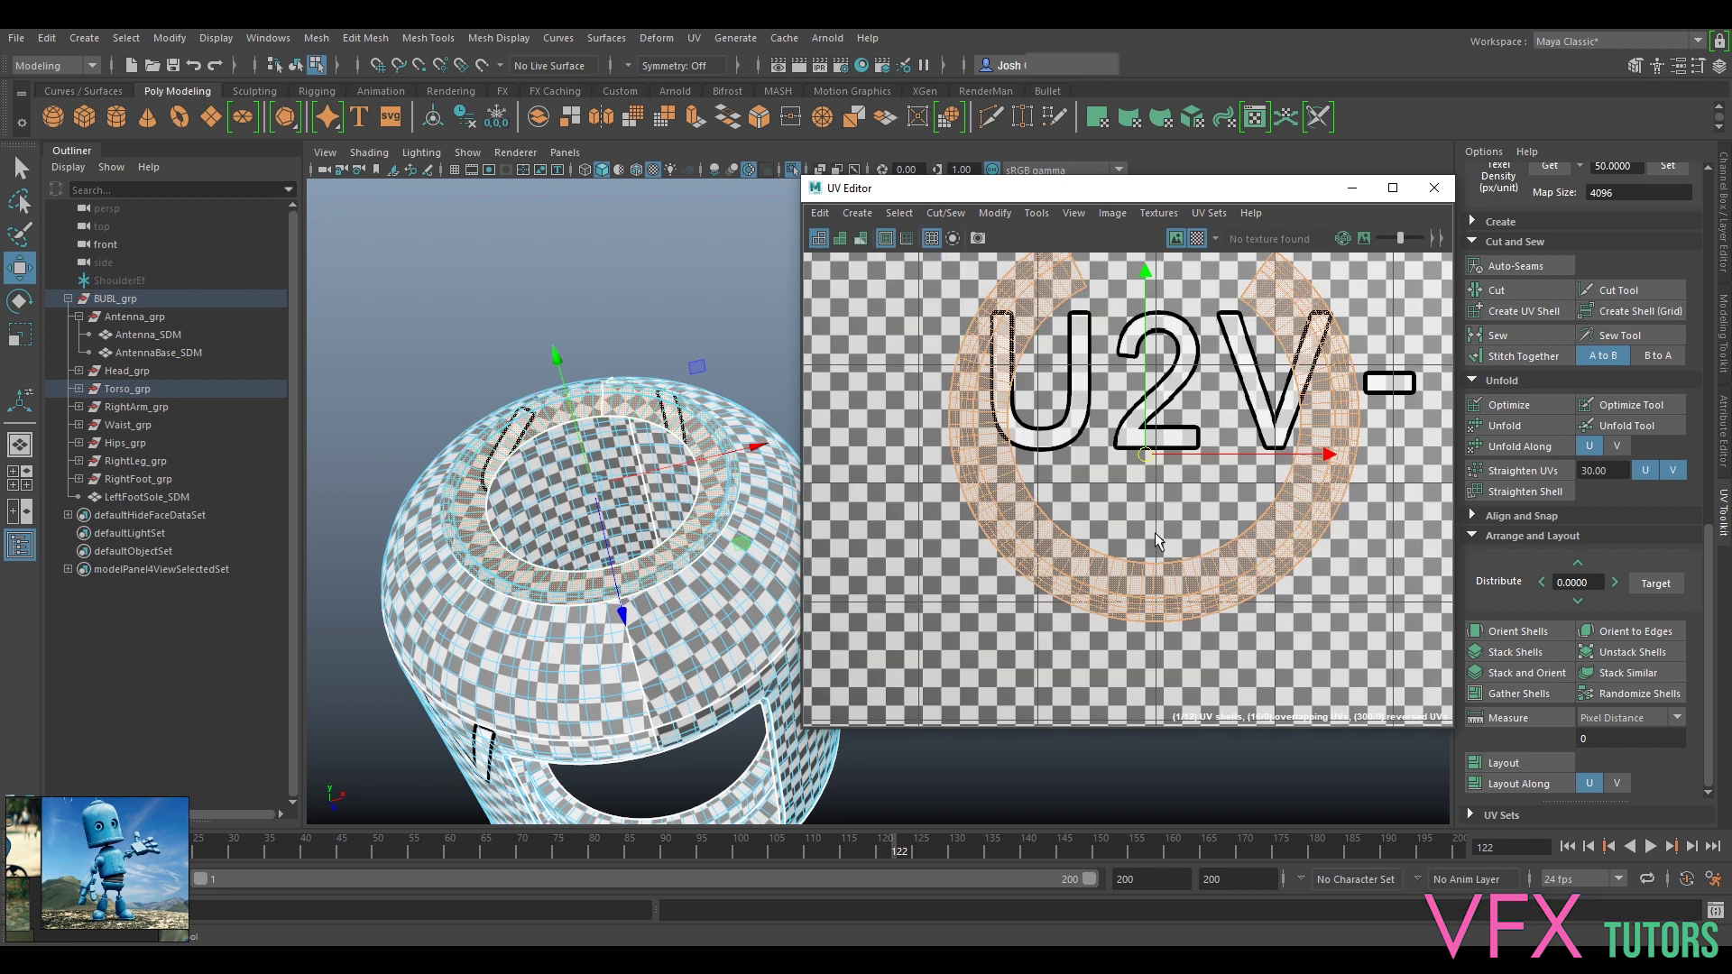
Step: Cut the neck ring shell across its width opposite the existing gap, splitting it into two halves
mouse_move(1167, 585)
right_mouse_down()
mouse_move(1141, 449)
mouse_move(1155, 558)
right_mouse_up()
scroll(1152, 592, "up", 2)
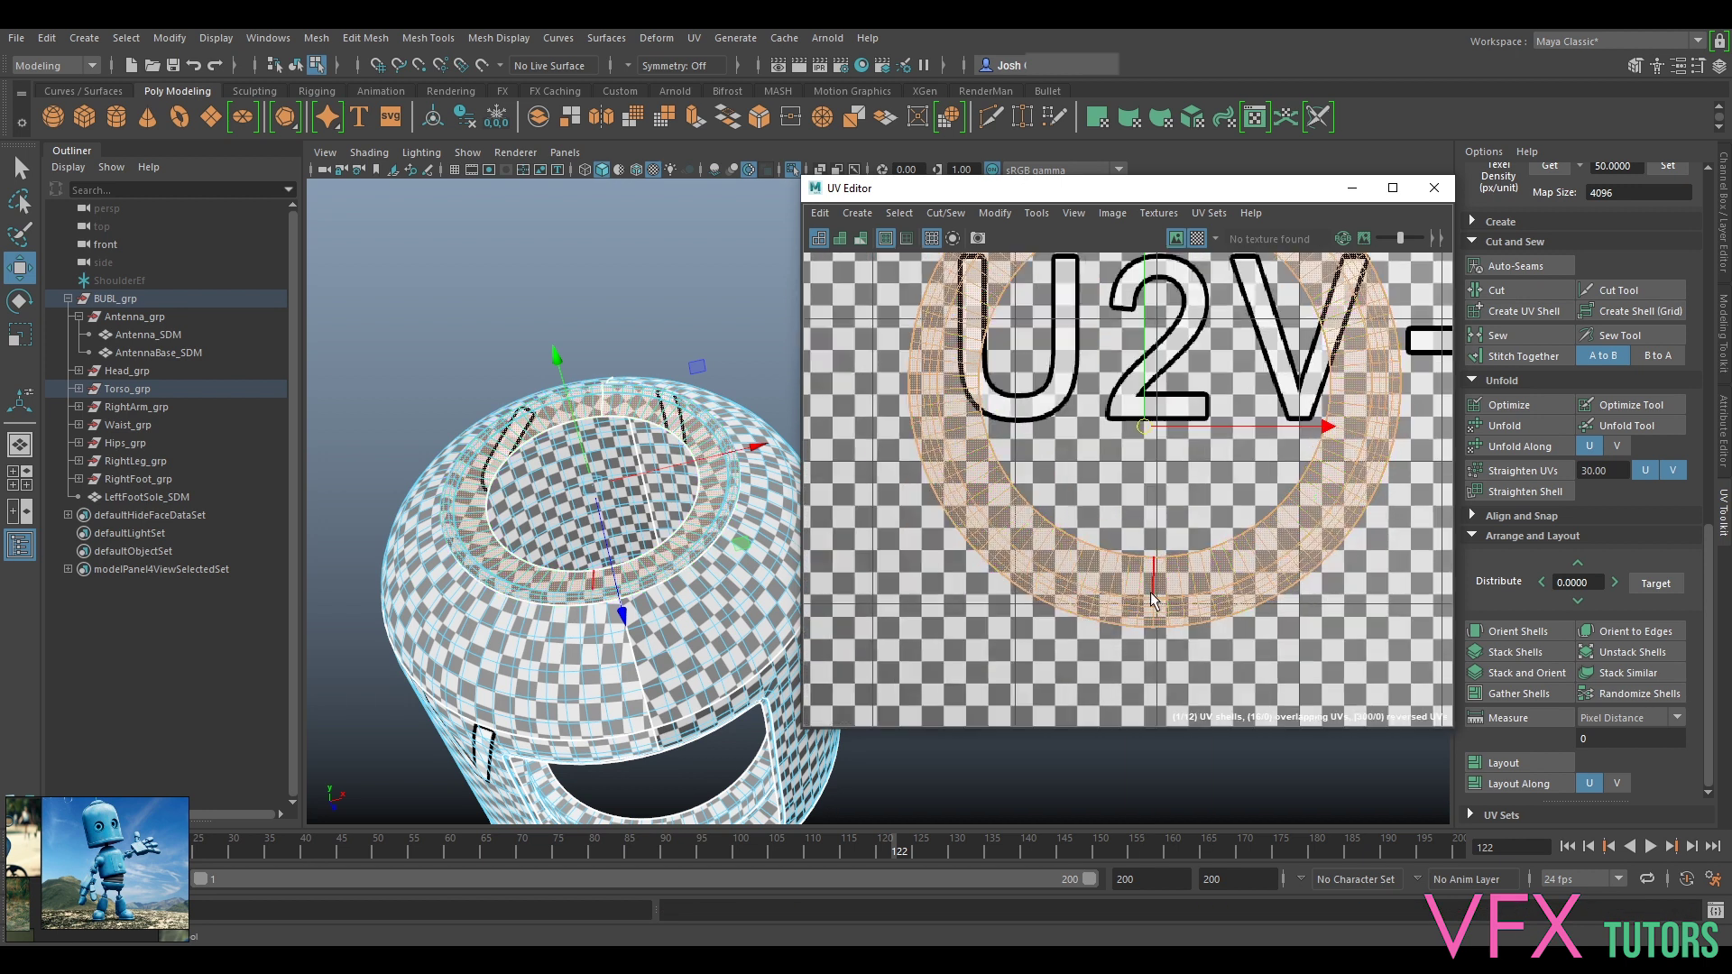
scroll(1153, 601, "up", 2)
left_click(1154, 595)
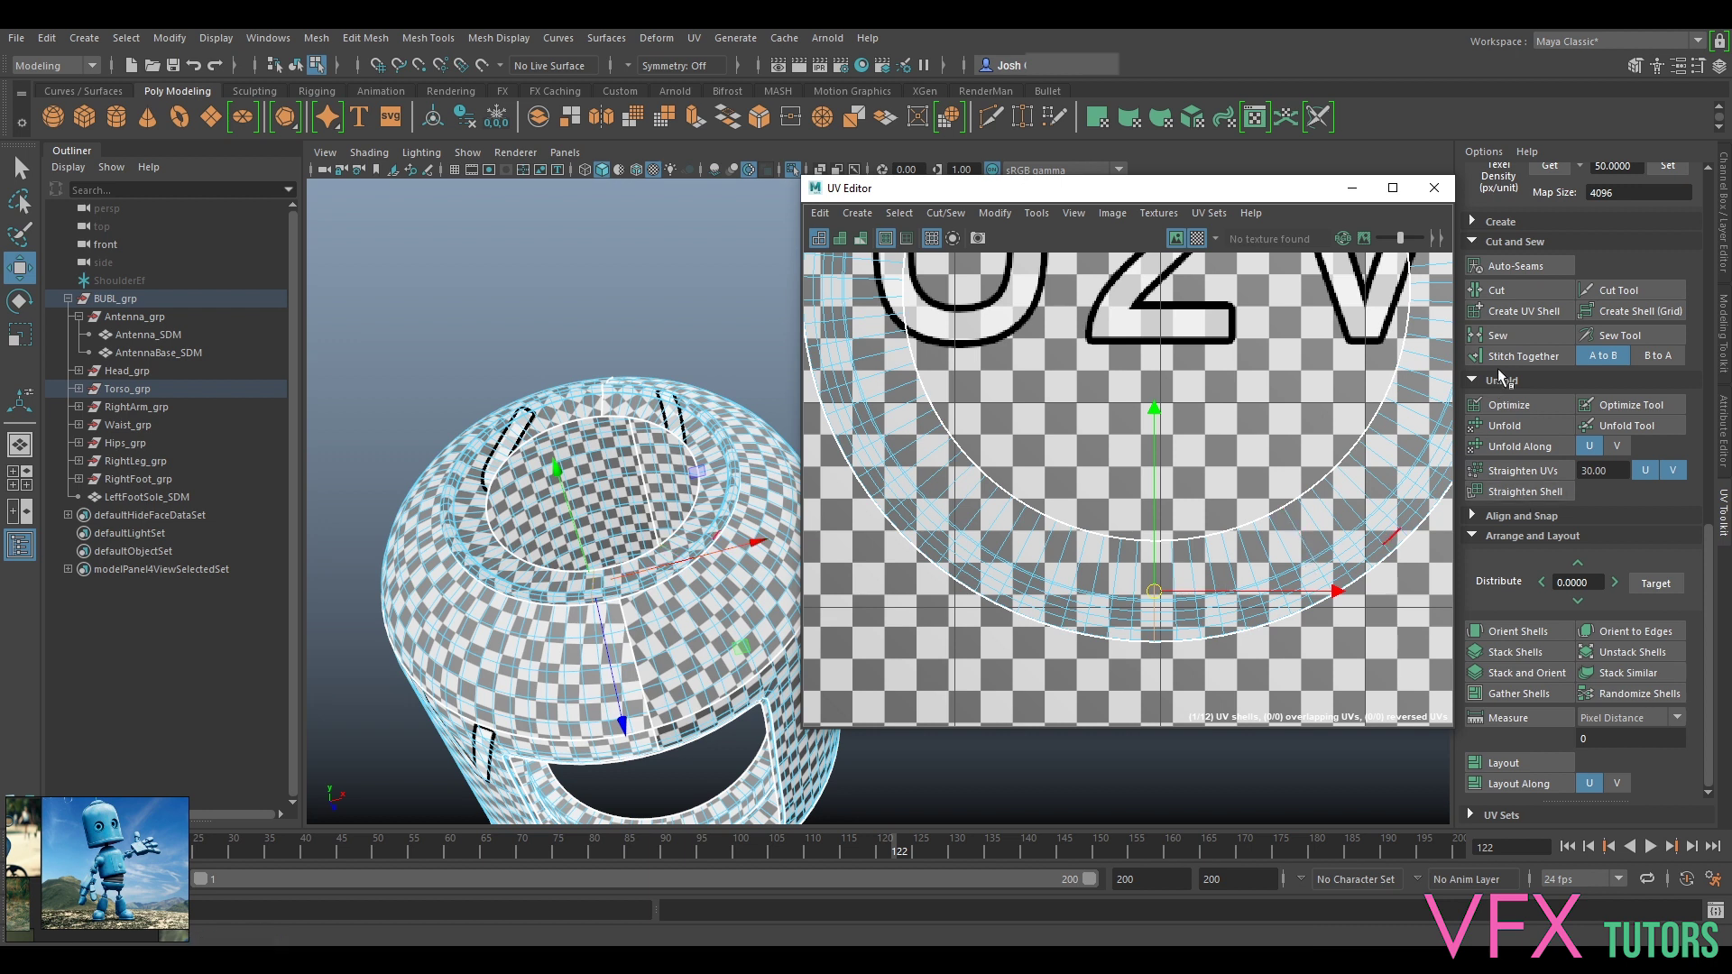
left_click(1497, 289)
Step: Select the left half of the neck ring and rotate it to open upward
right_click_drag(1220, 560, 1150, 531)
left_click(1050, 581)
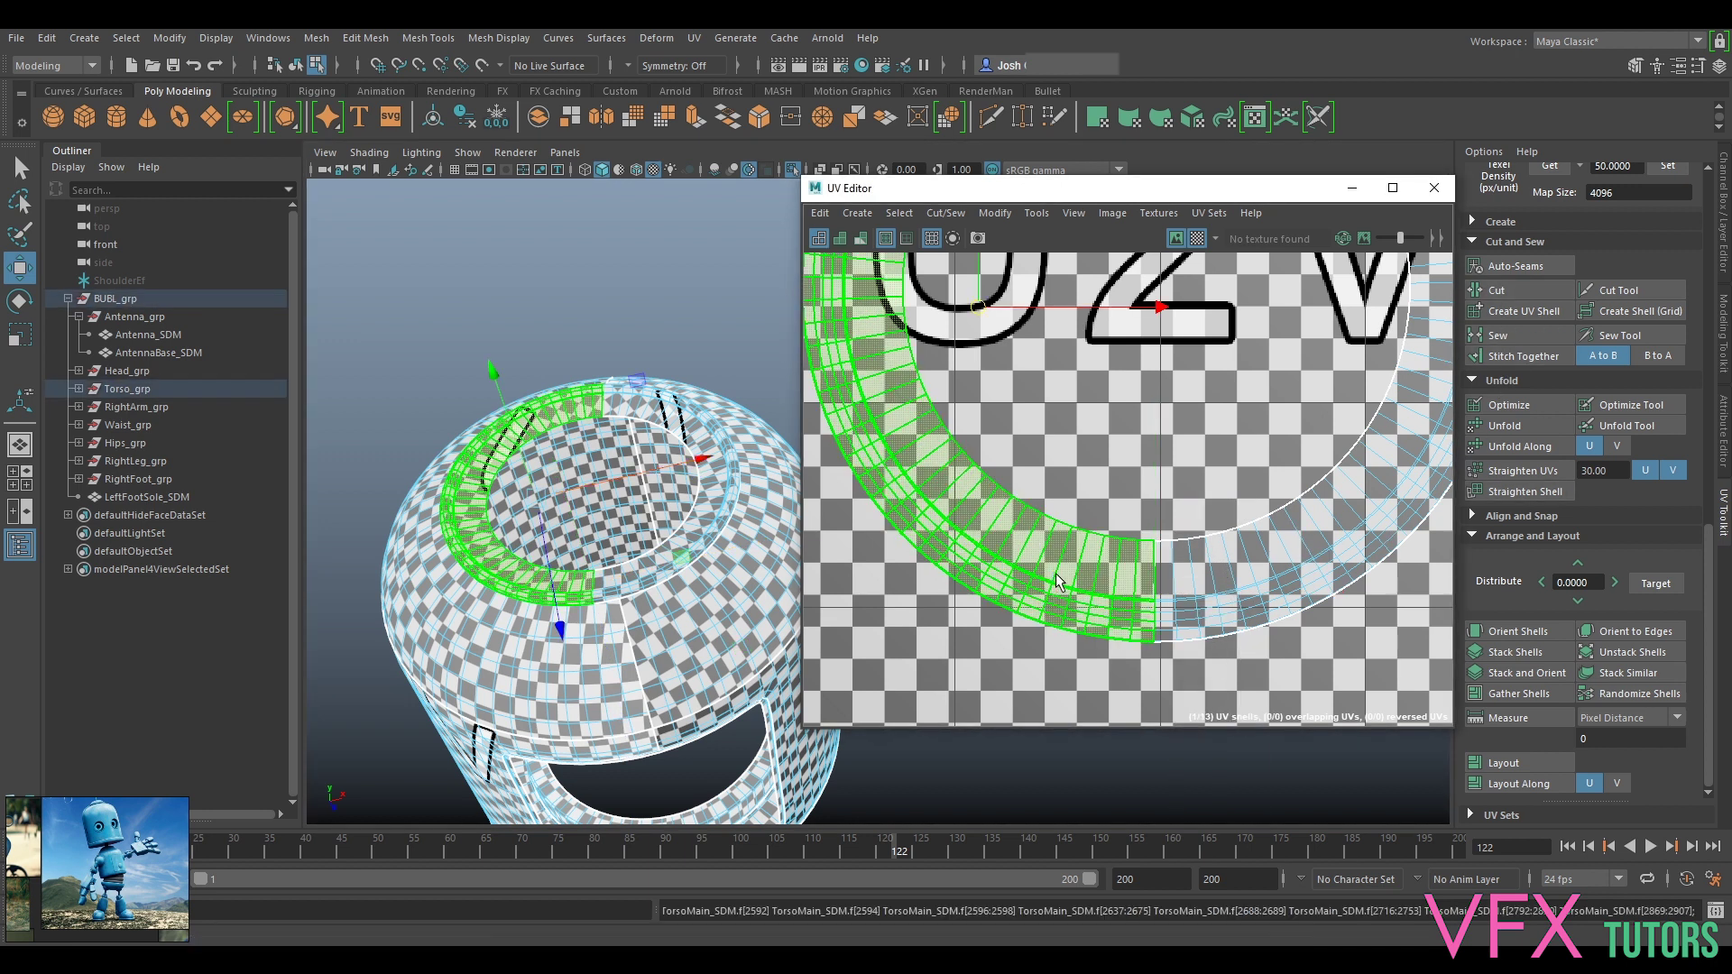
scroll(1070, 518, "down", 3)
key("e")
left_click_drag(1168, 316, 983, 275)
Step: Select the neck half-ring's lengthwise interior edge loop and scale it vertically until flat
right_click(1000, 422)
right_click_drag(1000, 423, 999, 376)
scroll(990, 443, "up", 3)
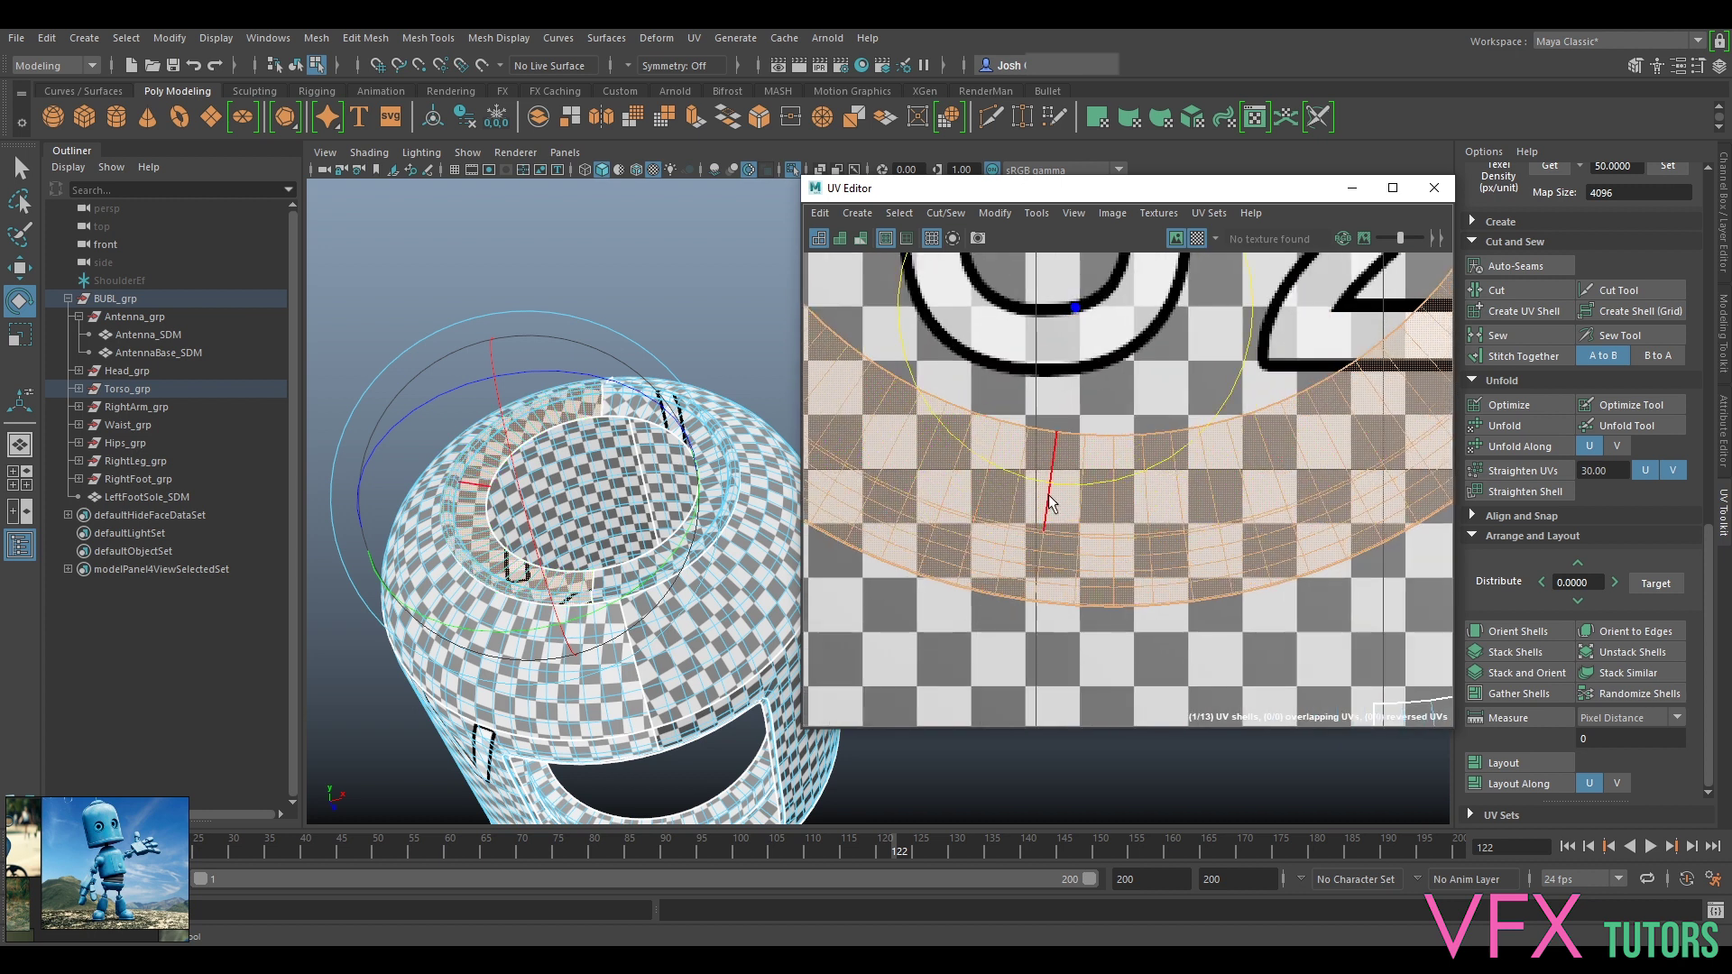
left_click(1061, 555)
key("r")
scroll(1096, 411, "down", 4)
left_click_drag(1095, 323, 1127, 644)
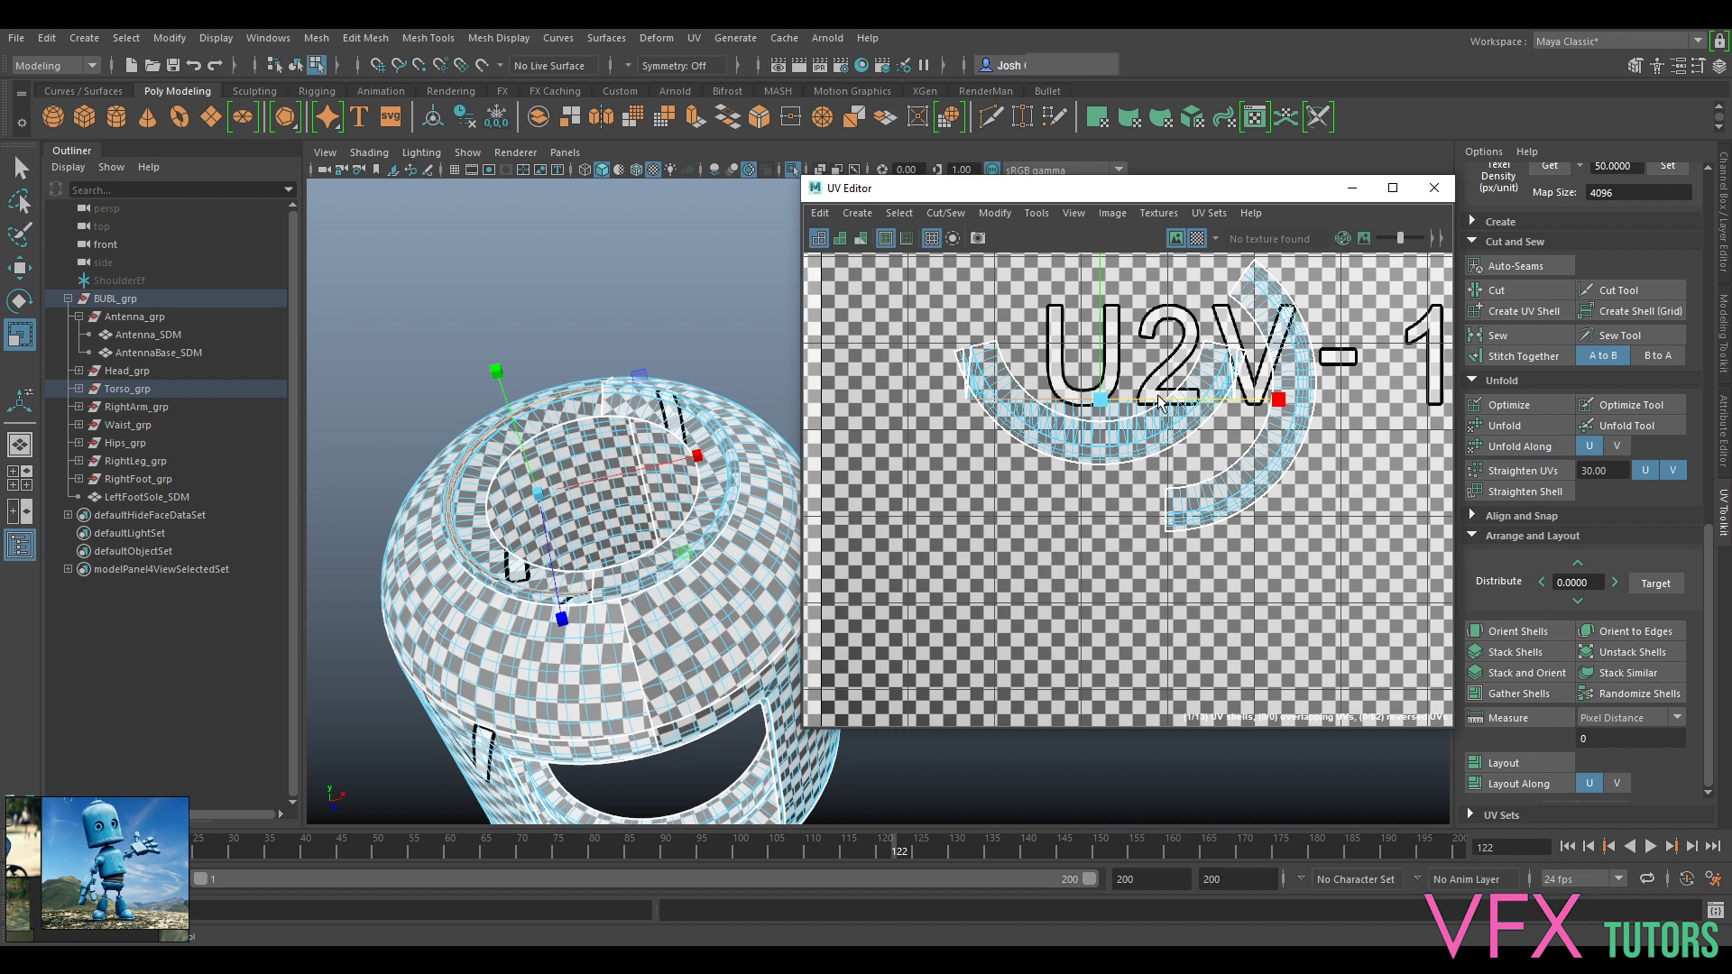
Step: Pin the neck half-ring's flattened loop, then unfold and optimize the entire shell
left_click(820, 213)
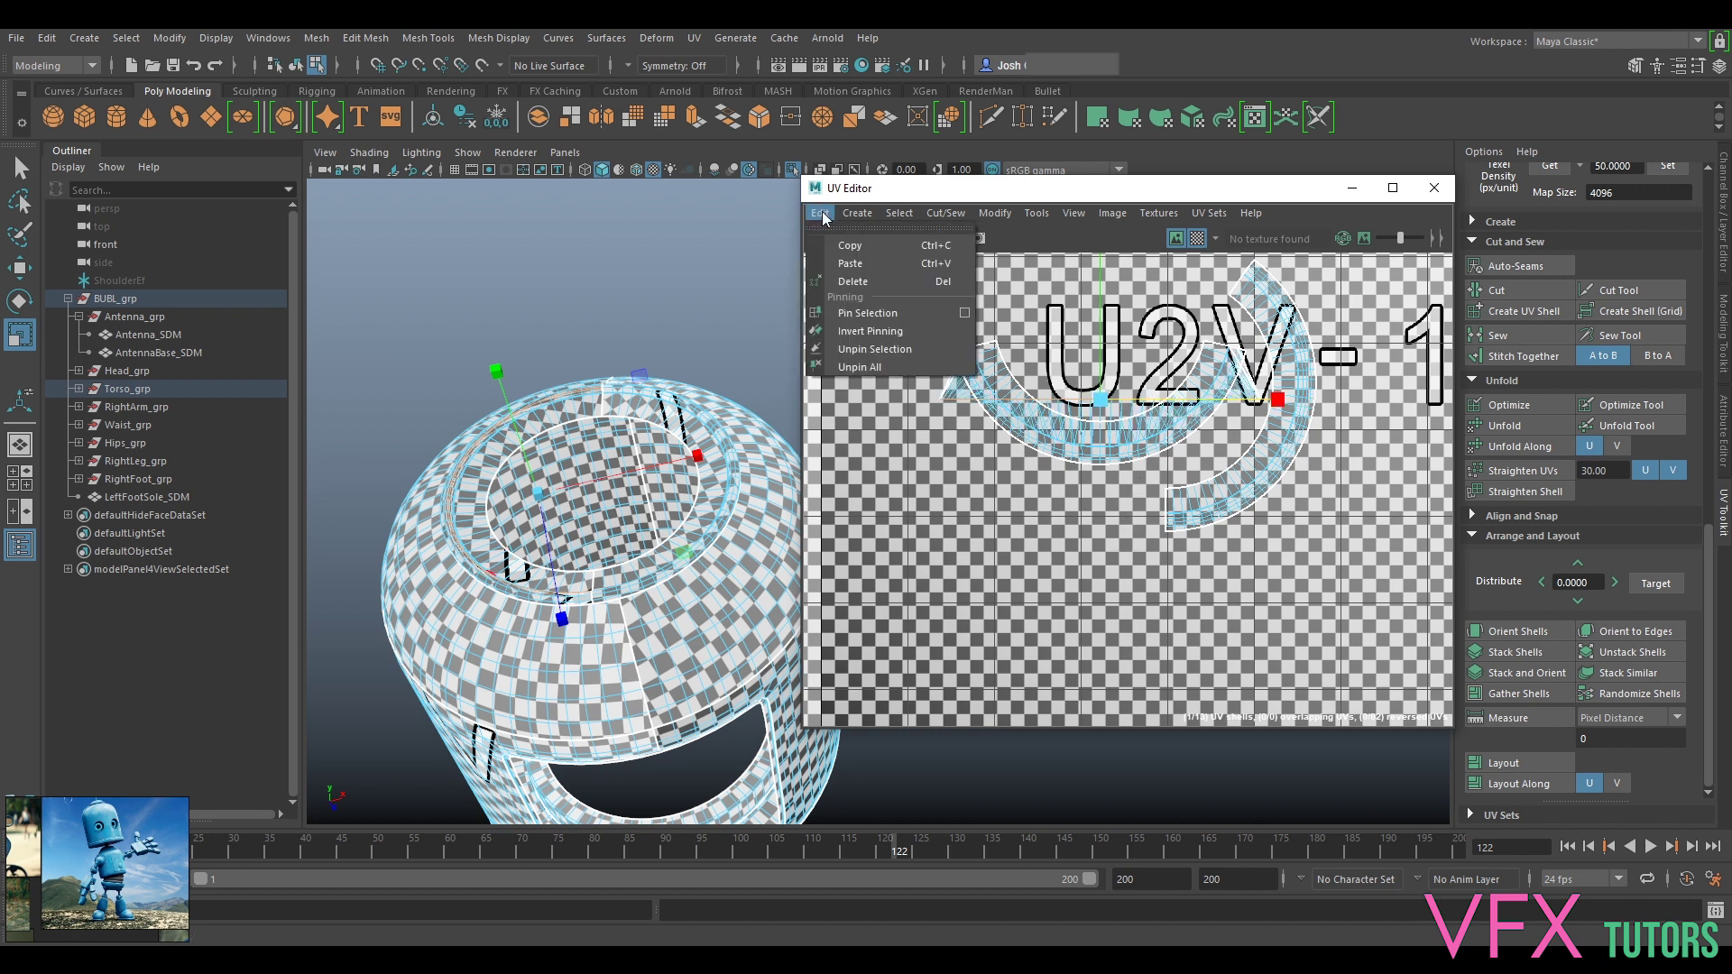
left_click(867, 312)
right_click_drag(1127, 417, 1085, 412)
left_click(1084, 420)
key("ctrl+u")
left_click(1496, 469)
left_click(1501, 406)
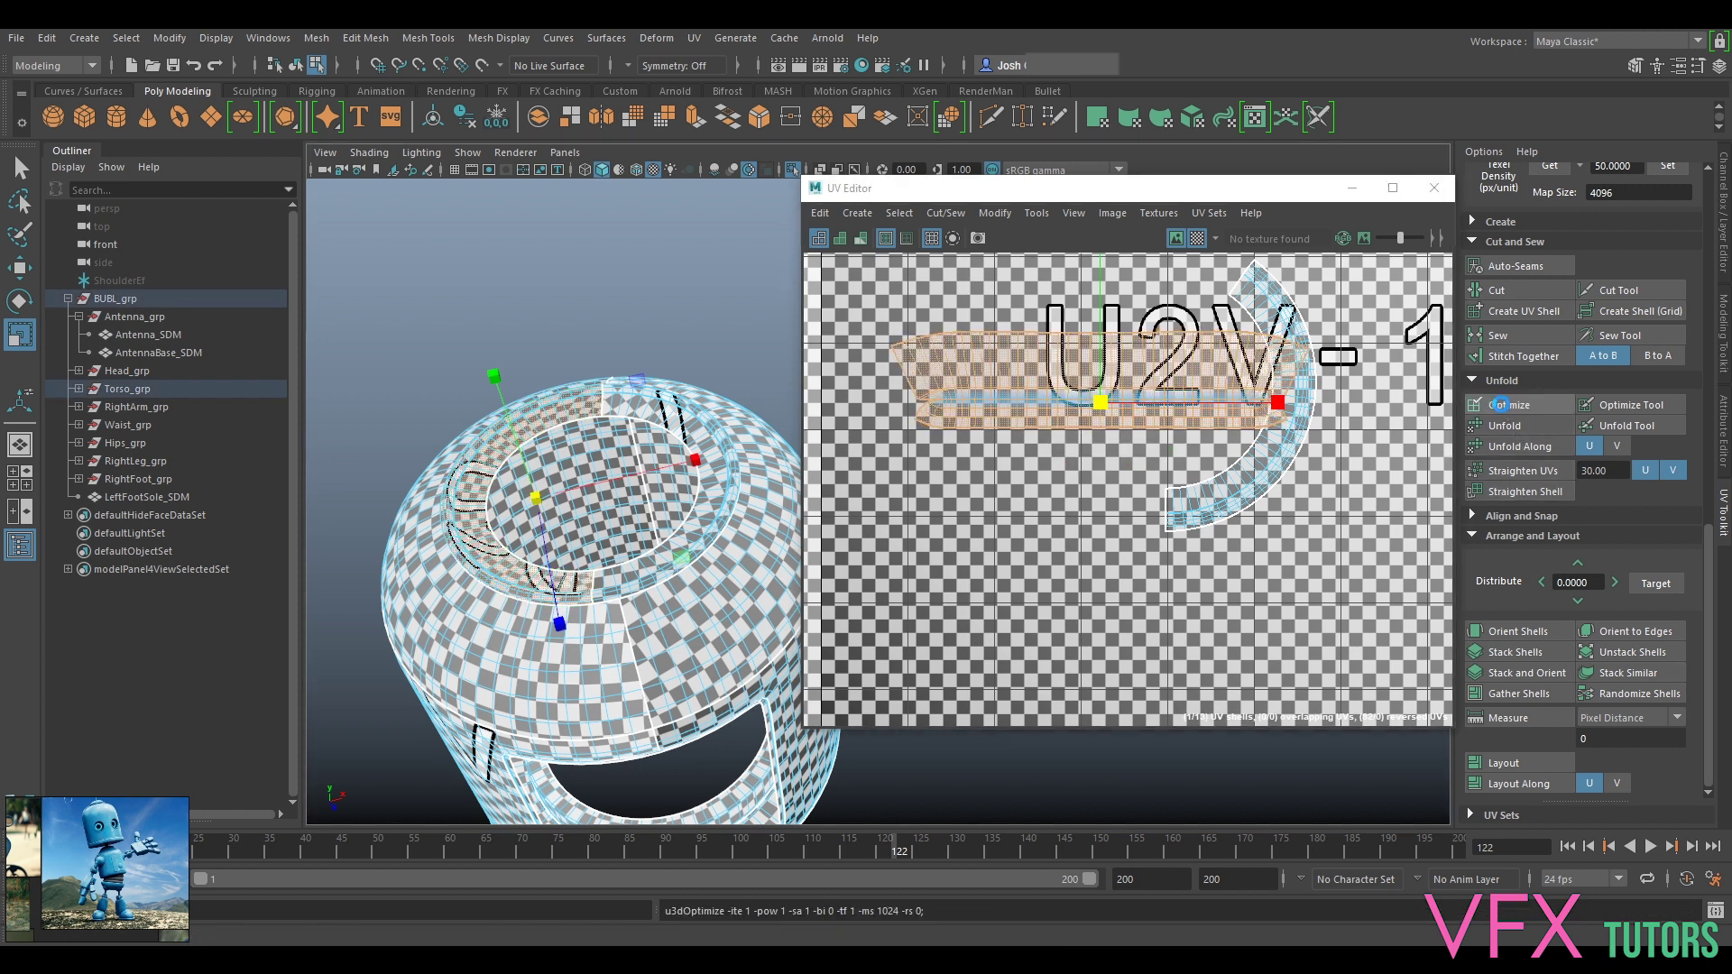
Step: Unpin all UVs and optimize the neck half-ring shell repeatedly to even out its distortion
left_click(819, 213)
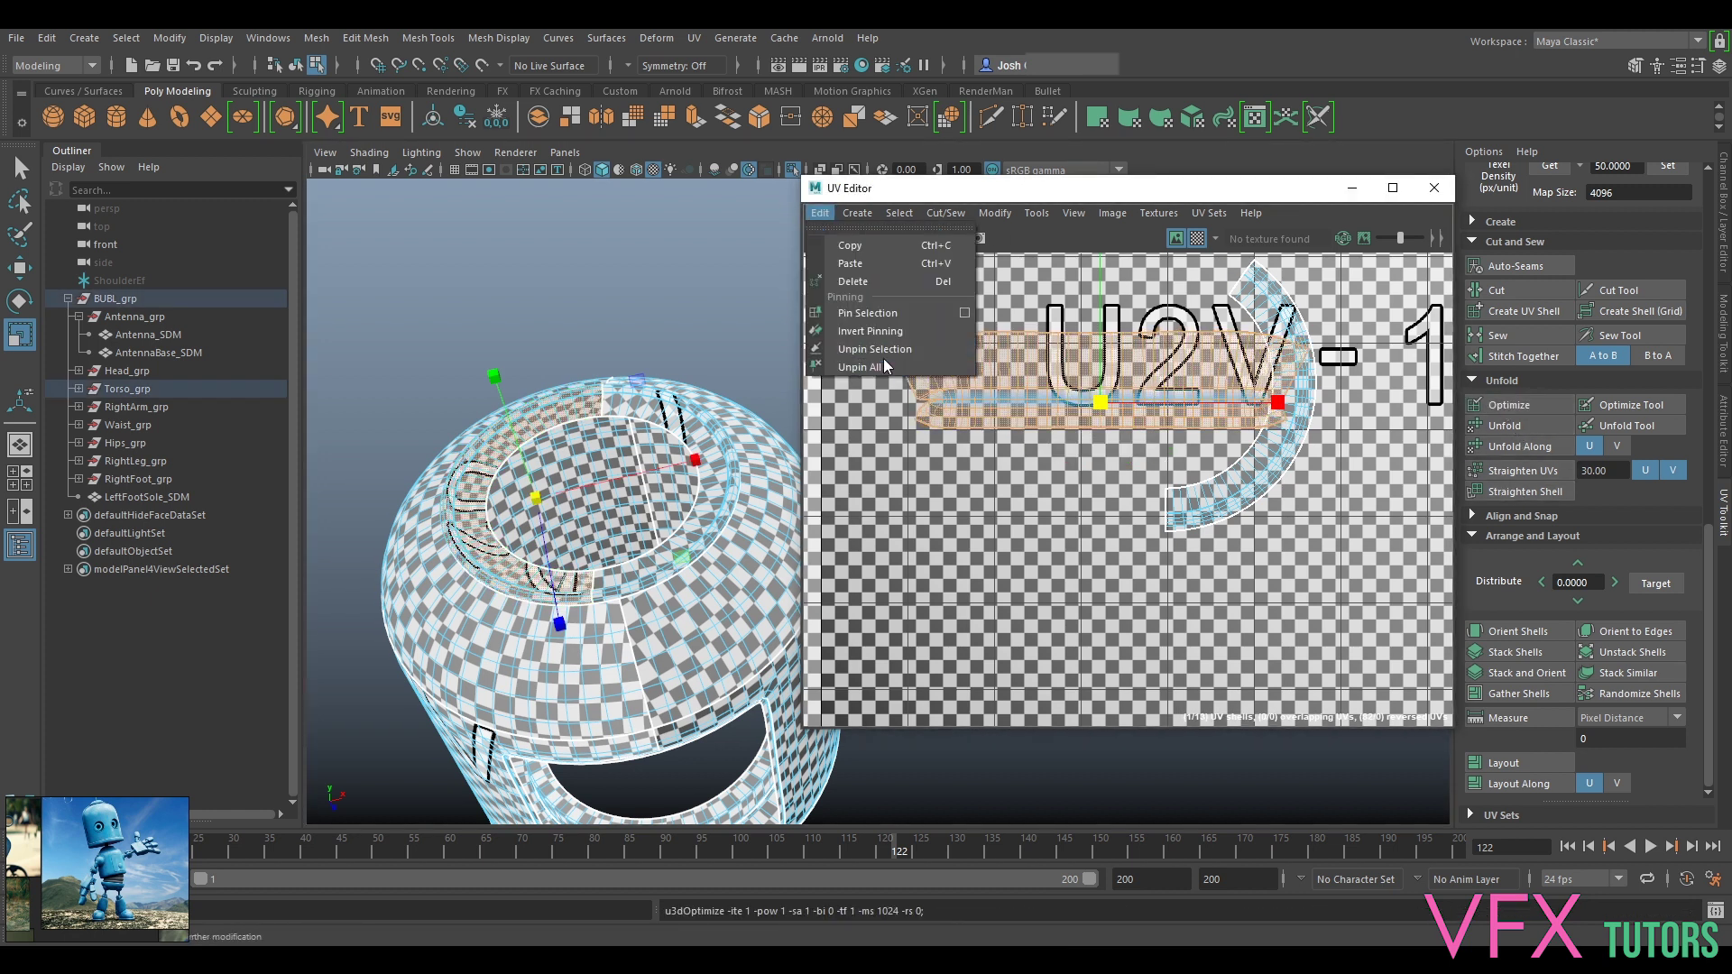
left_click(882, 366)
left_click(1537, 397)
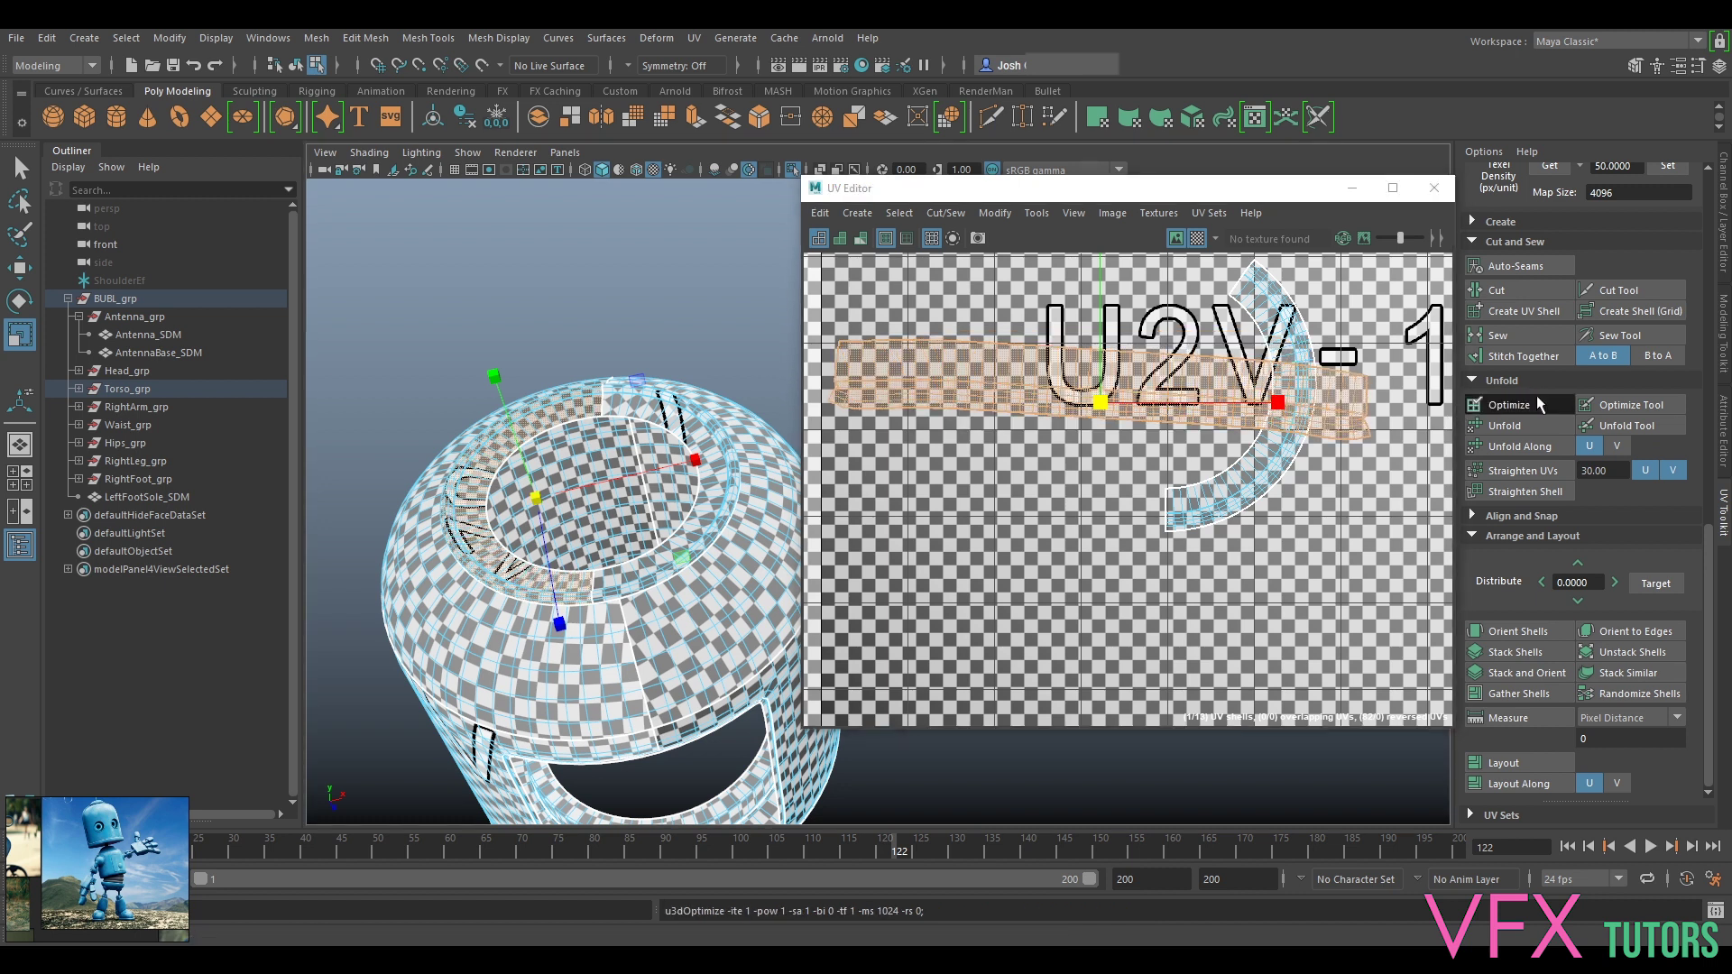
left_click(1536, 396)
left_click(1537, 397)
left_click(1537, 397)
Step: Reselect a lengthwise edge loop on the still curved neck strip and scale it flat again
scroll(1019, 397, "up", 4)
right_click_drag(1041, 389, 1039, 341)
double_click(1082, 418)
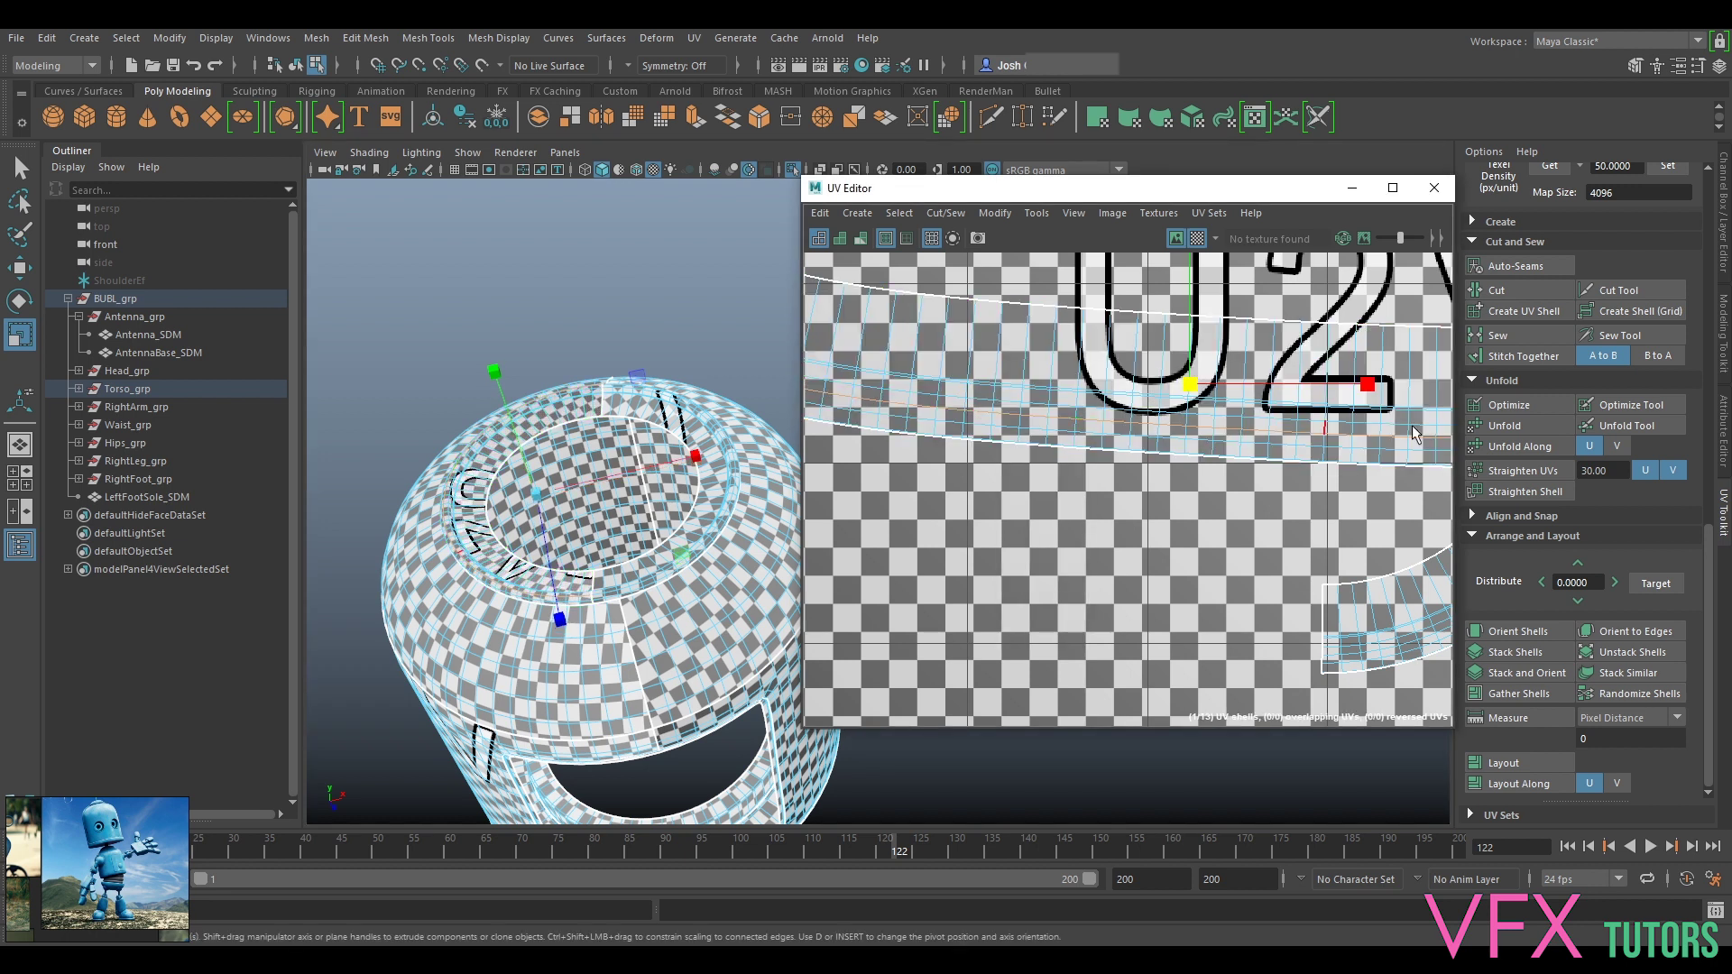
scroll(1239, 367, "down", 4)
middle_click_drag(1244, 364, 1180, 401, "alt")
left_click_drag(1152, 280, 1155, 498)
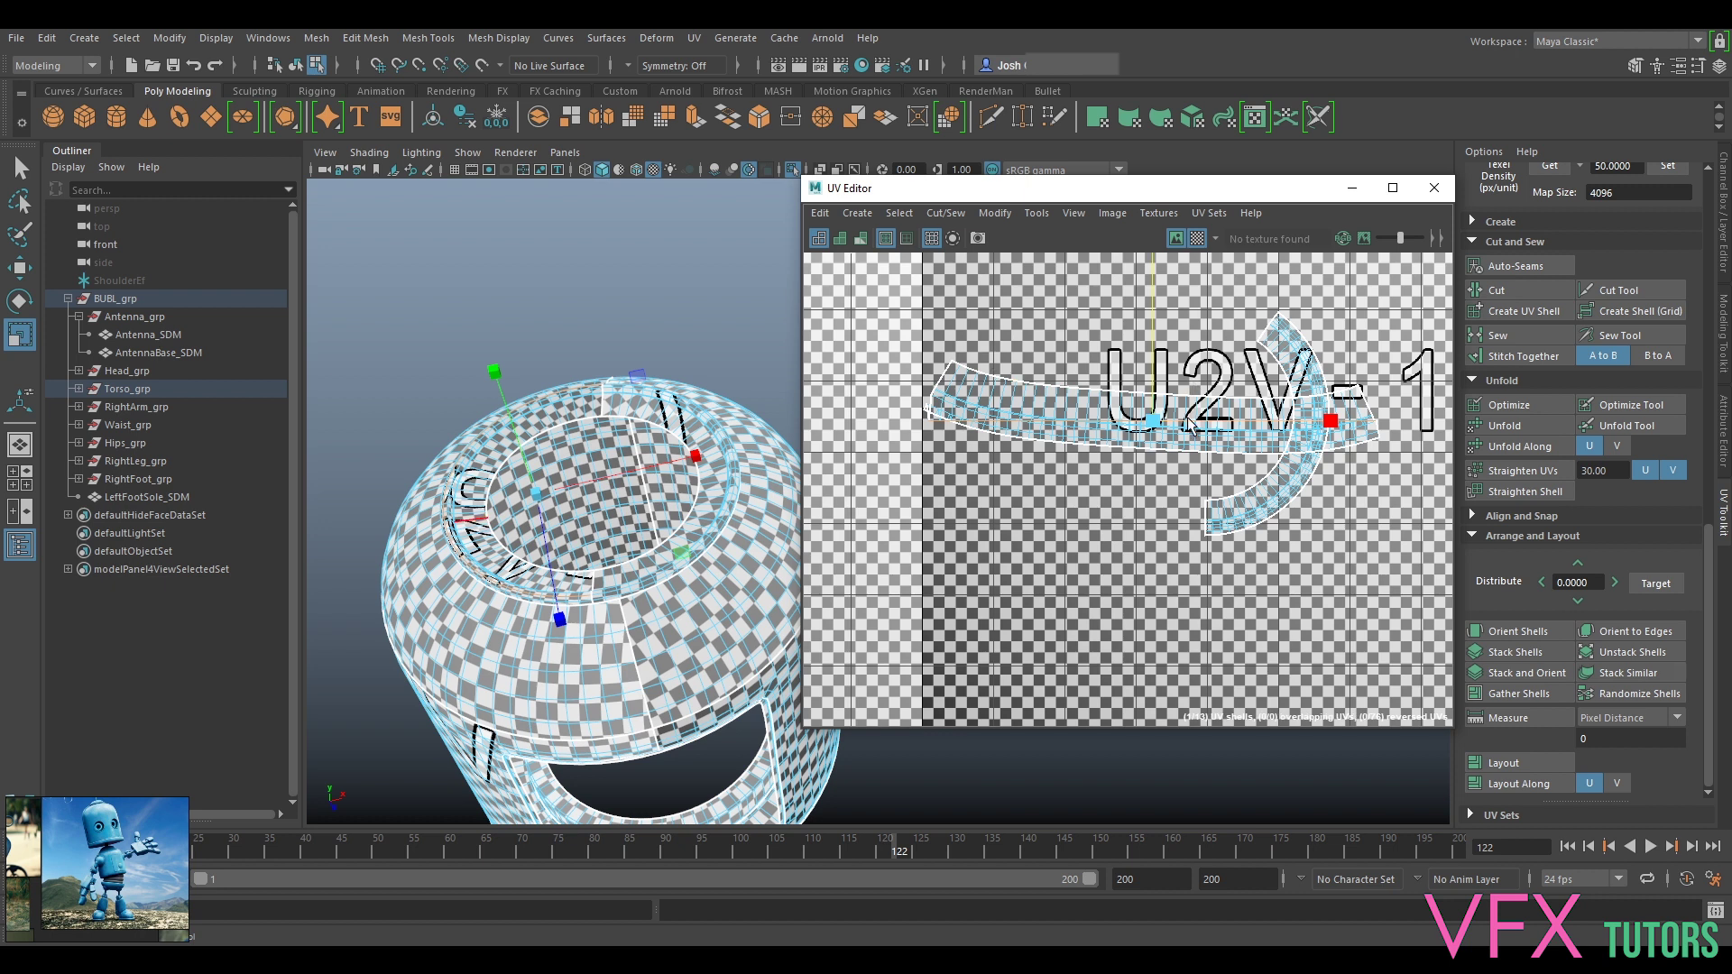
Step: Pin the reflattened loop of the neck strip, then unfold and optimize the full shell again
left_click(820, 215)
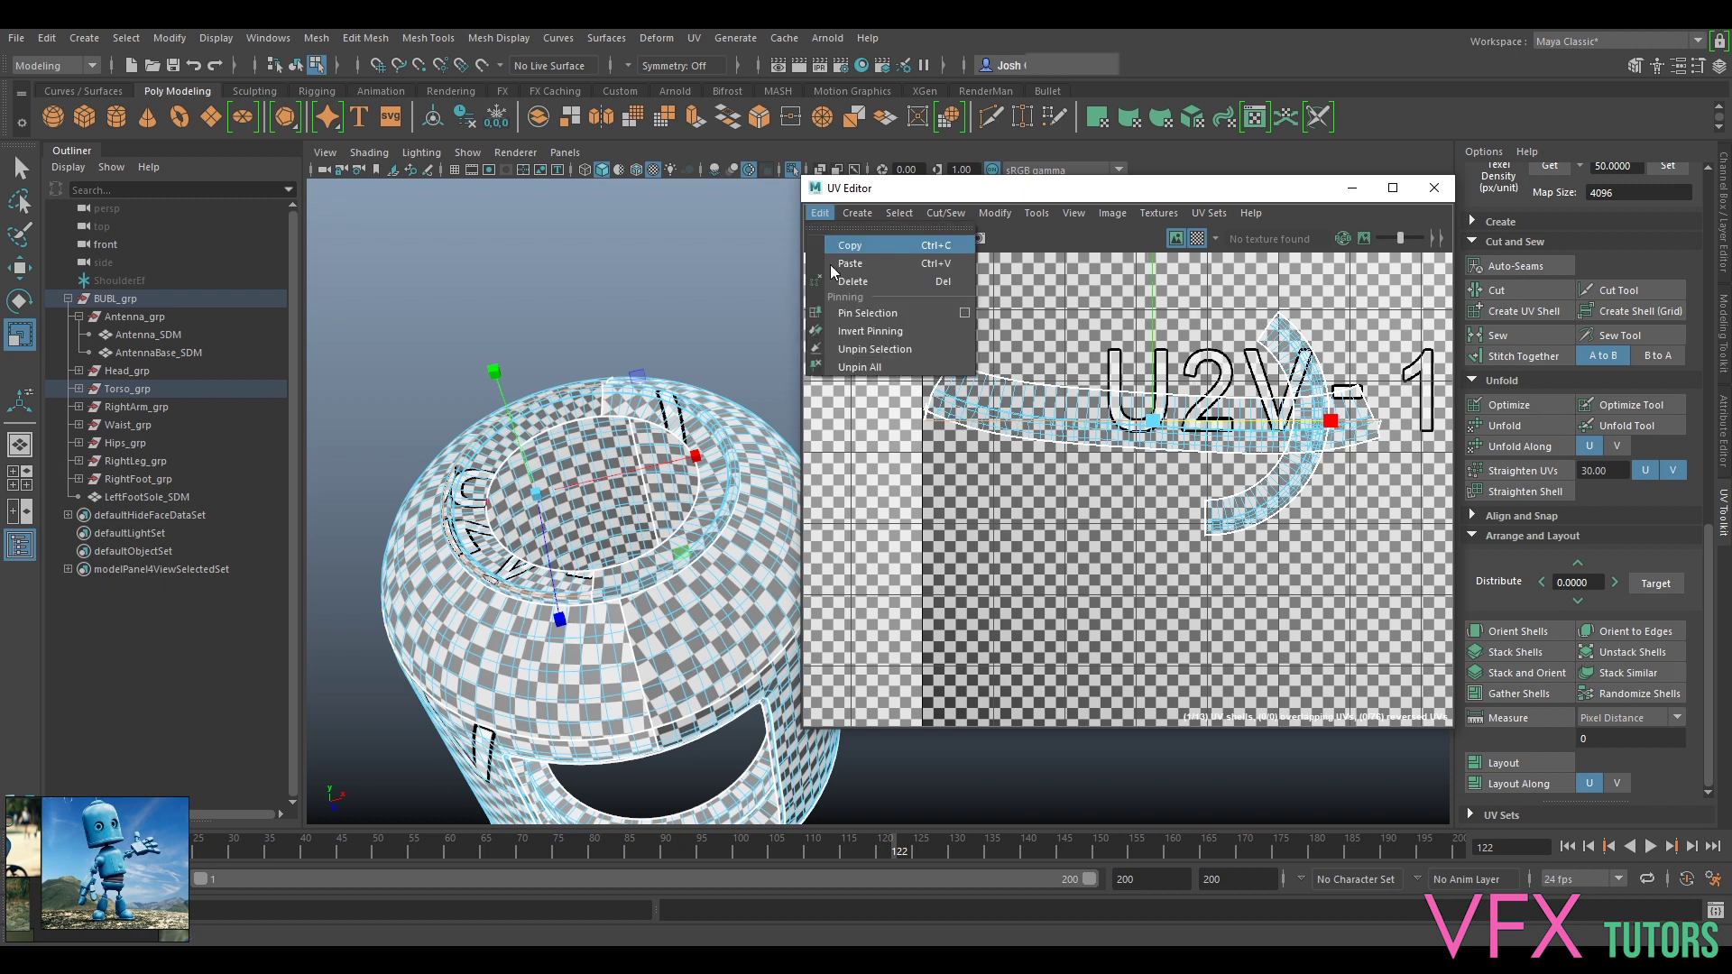
left_click(839, 312)
right_click_drag(1135, 437, 1079, 411)
left_click(1116, 408)
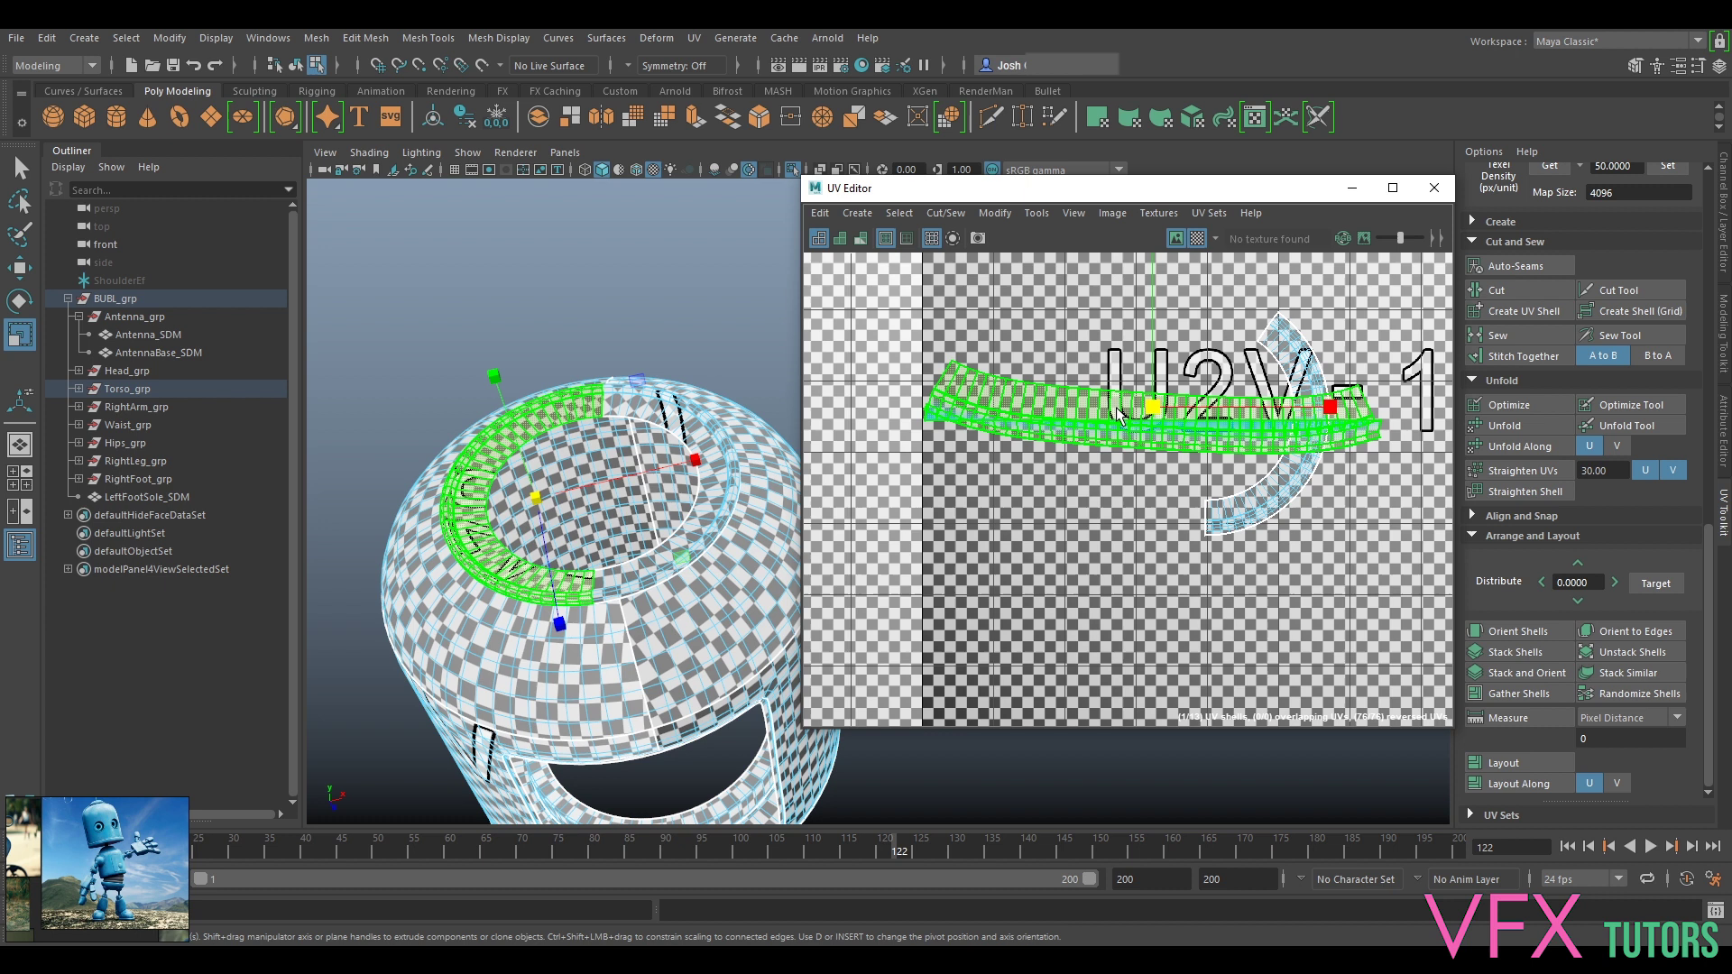
key("ctrl+u")
left_click(1525, 400)
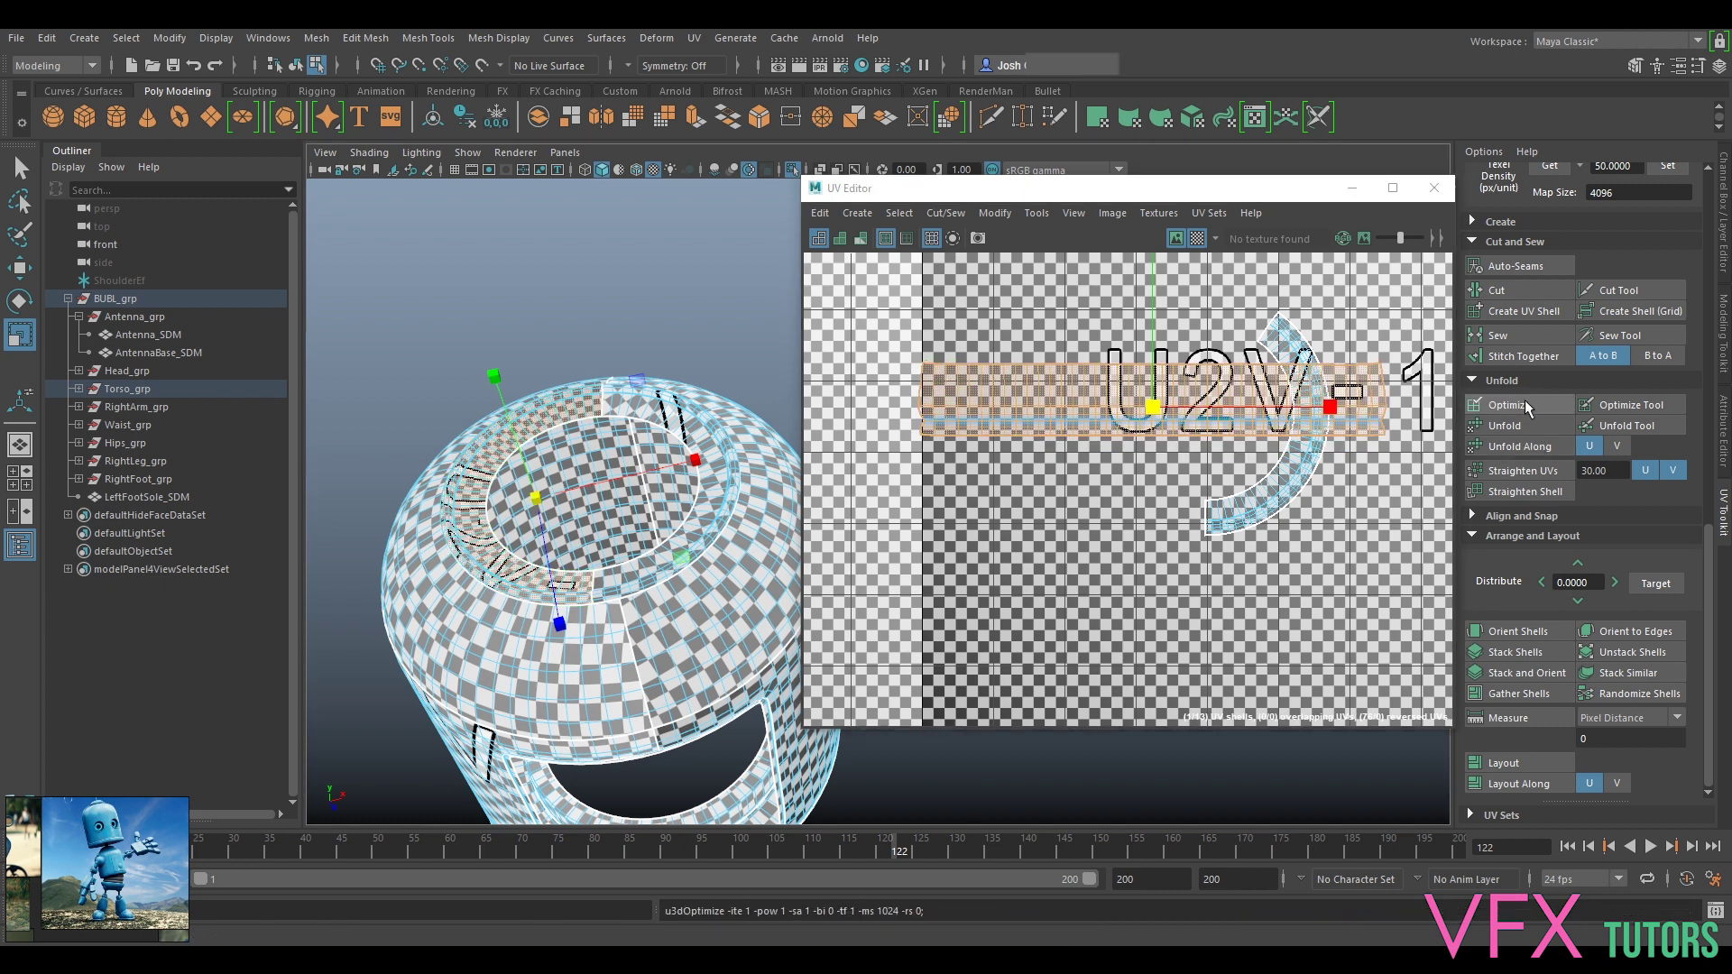
Step: Unpin all UVs and optimize the straightened neck strip twice more
left_click(820, 213)
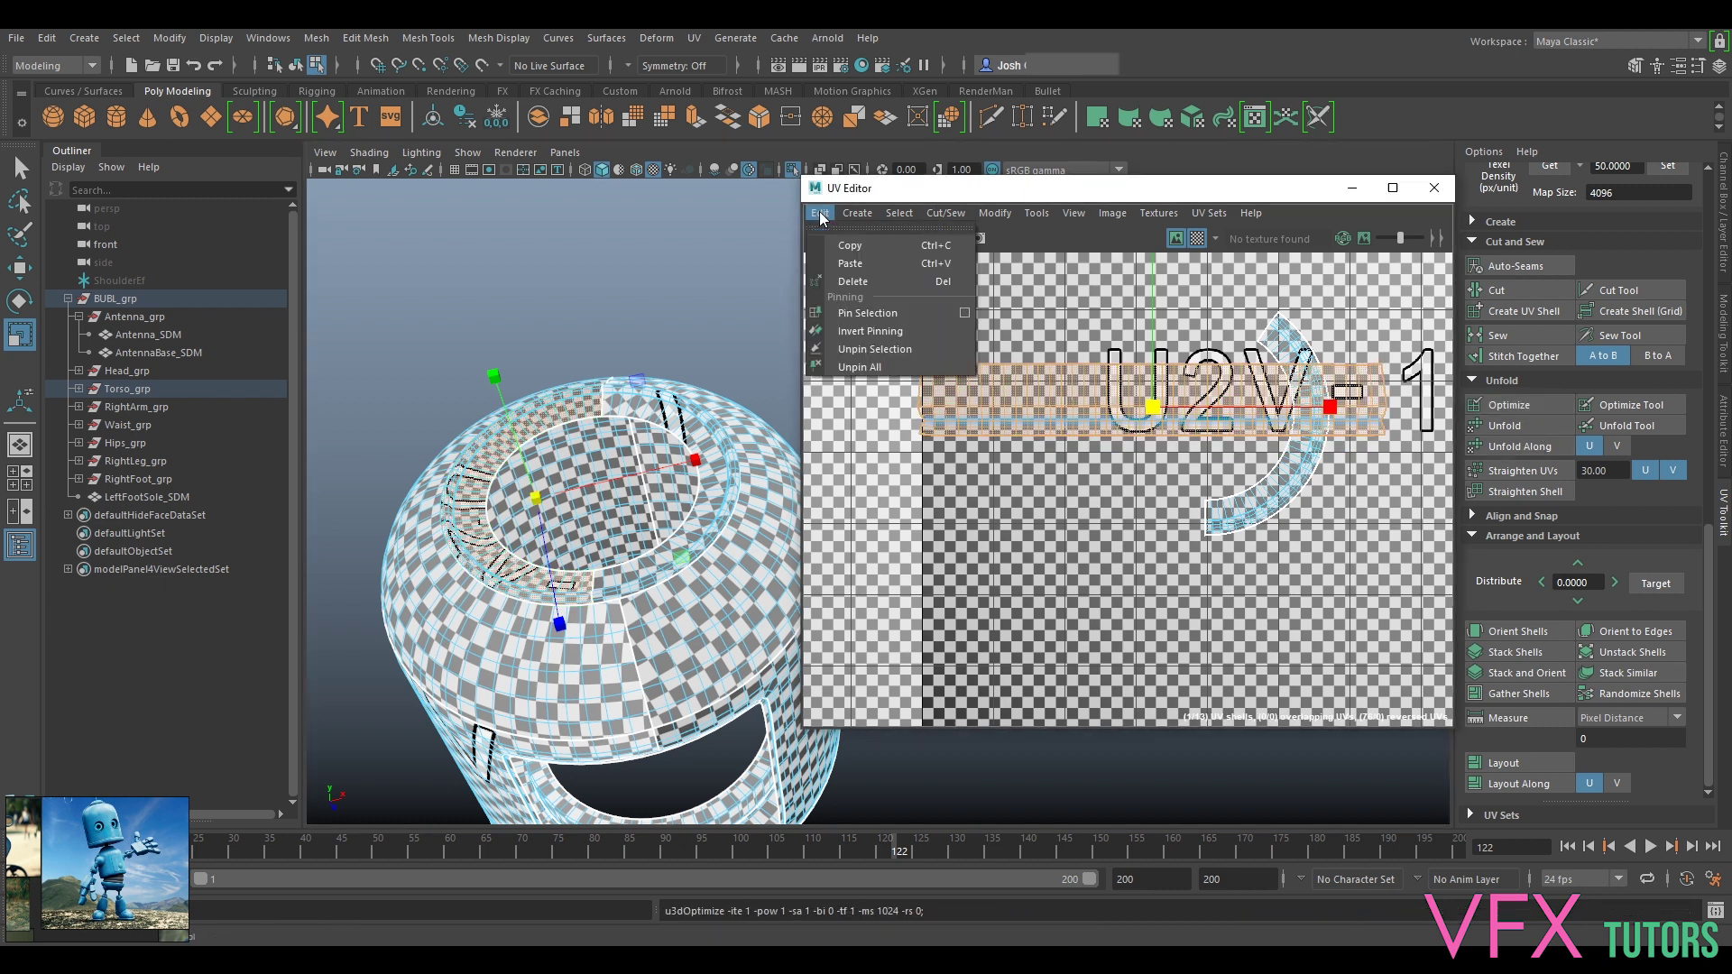
left_click(868, 365)
left_click(1521, 406)
left_click(1521, 405)
Step: Set the neck strip's texel density to 50 at map size 4096 and move it to the upper-right area of tile U1V-1
scroll(1329, 411, "down", 5)
middle_click_drag(1329, 414, 1321, 435, "alt")
key("w")
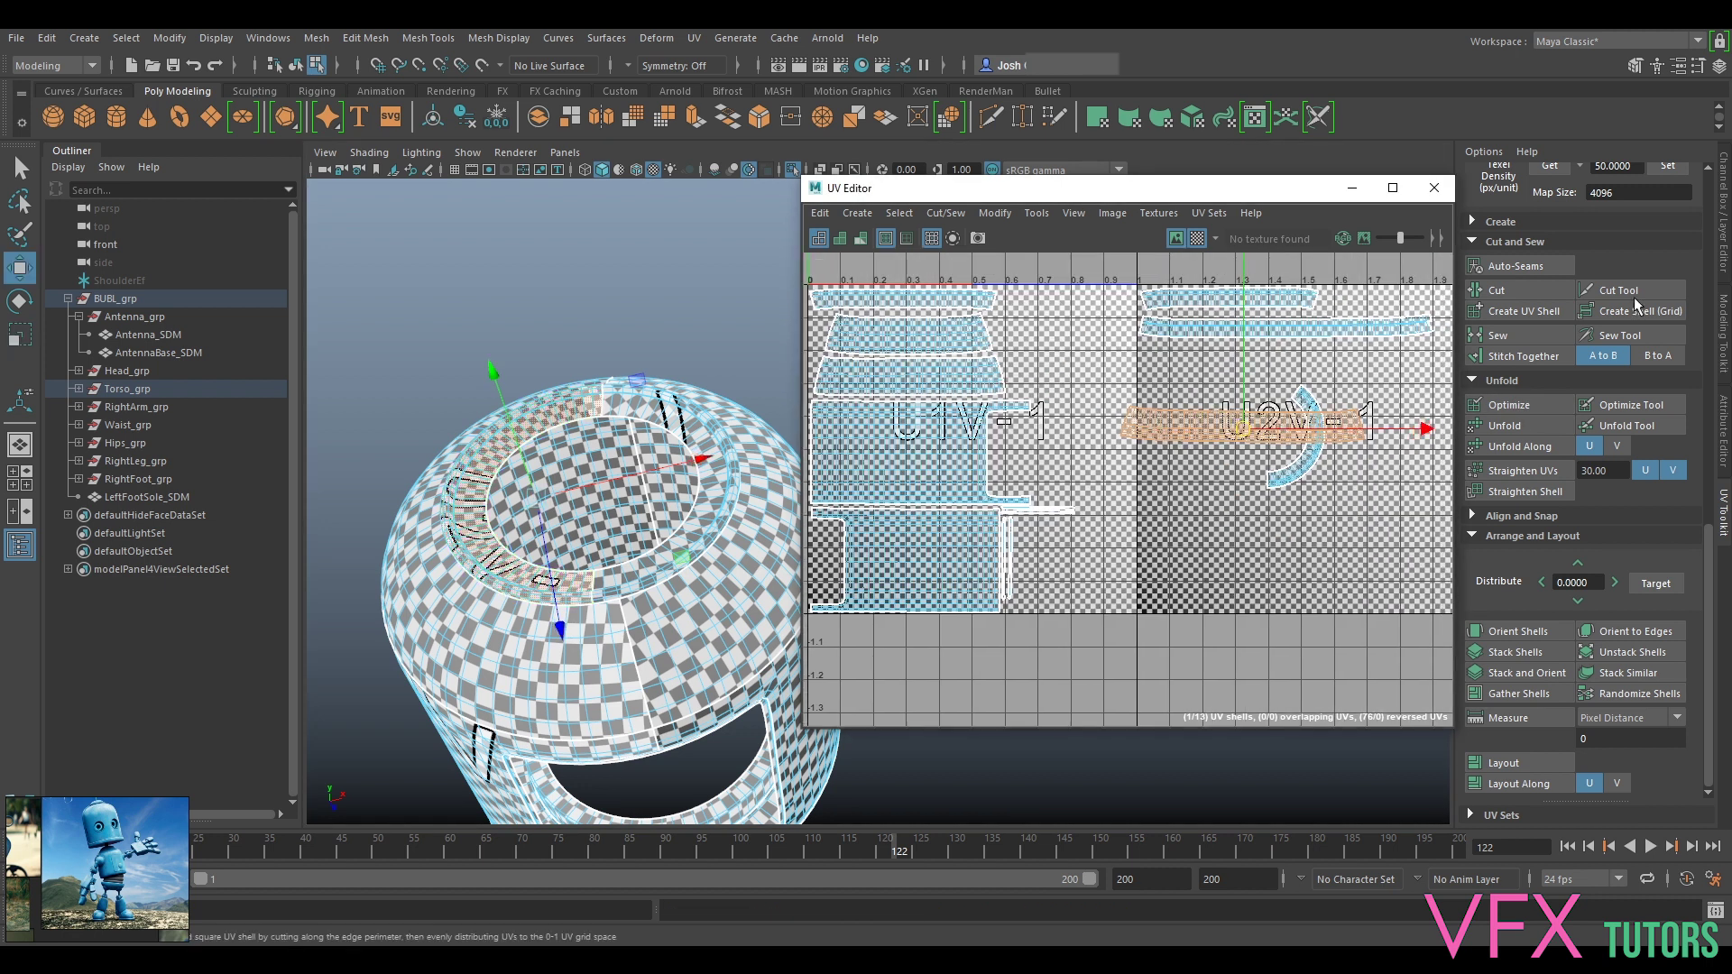
left_click(1667, 169)
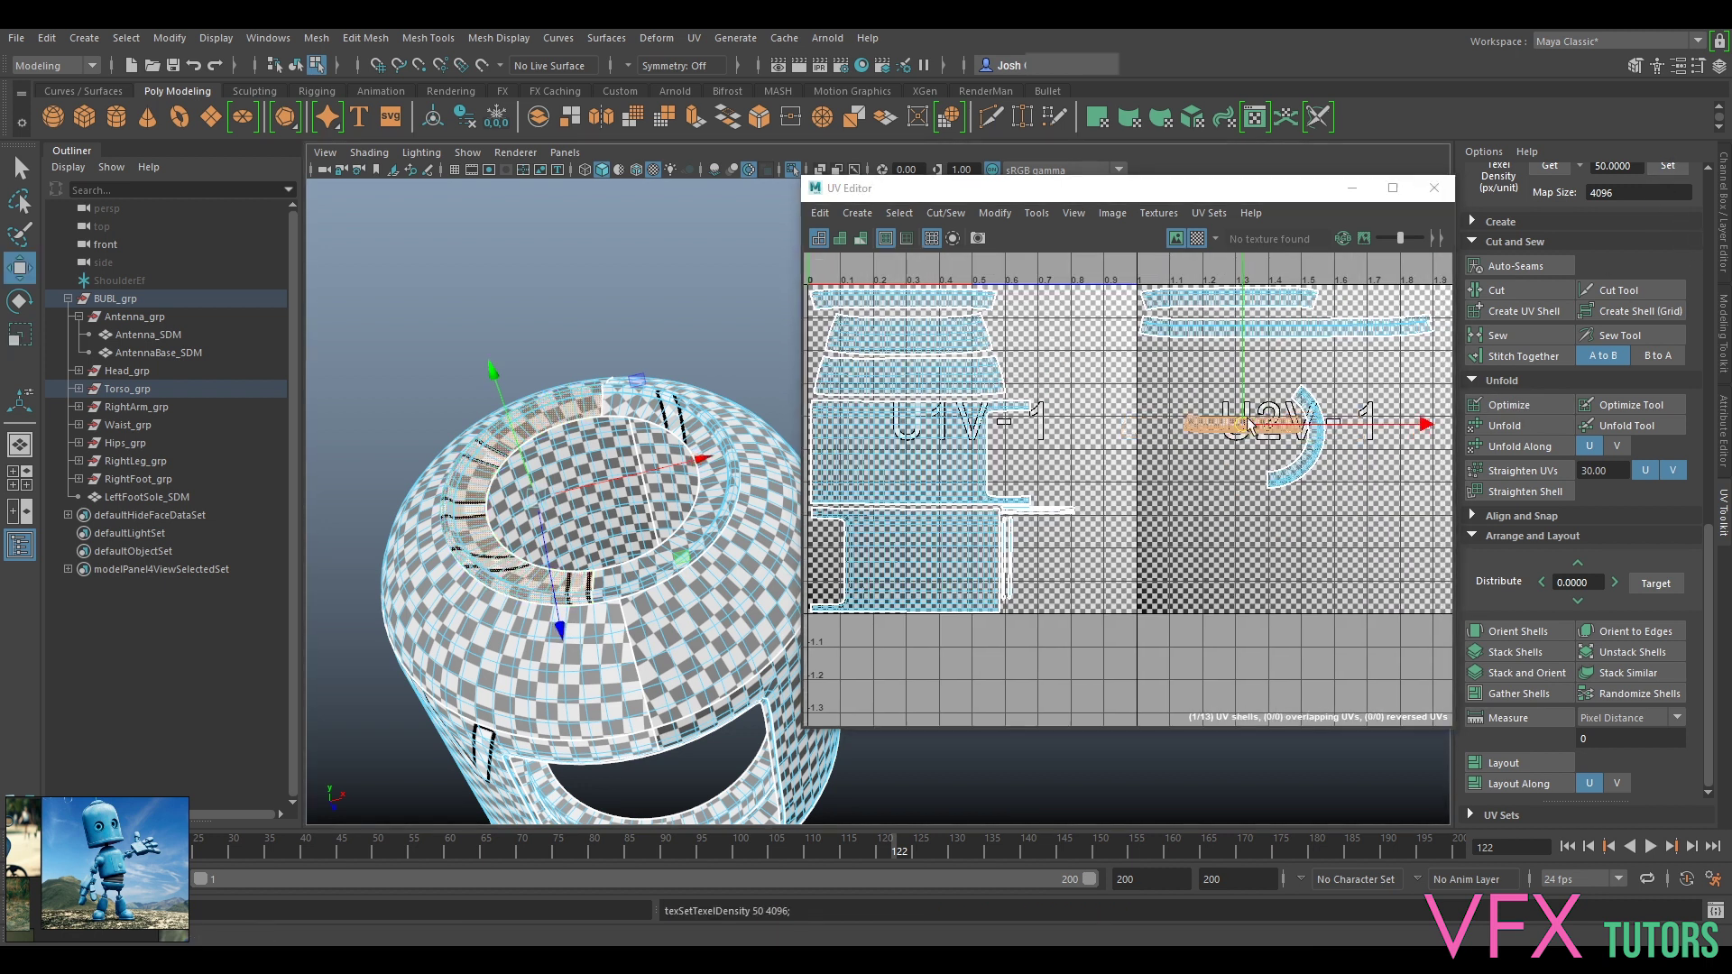
left_click_drag(1245, 433, 1071, 307)
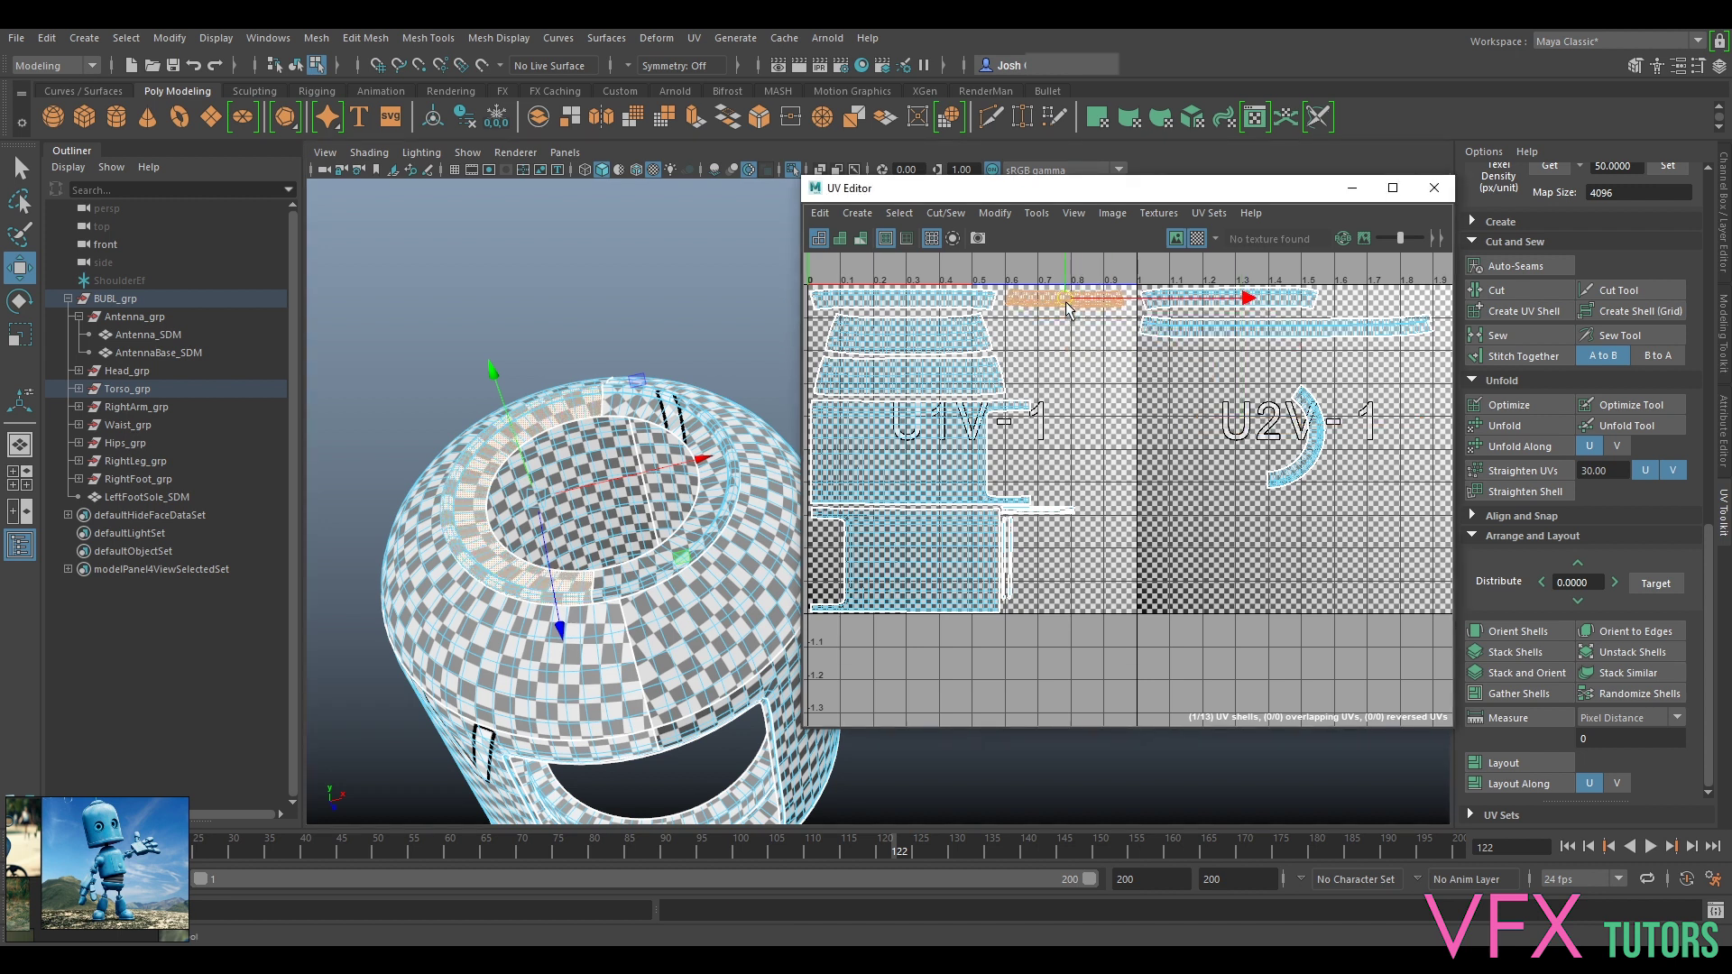
Step: Rotate the second curved neck ring shell in tile U2V-1 so its arc lies horizontally
scroll(1264, 496, "up", 2)
left_click(1330, 433)
key("e")
middle_click_drag(1364, 311, 1329, 365, "alt")
left_click_drag(1409, 365, 1369, 547)
scroll(1291, 519, "up", 5)
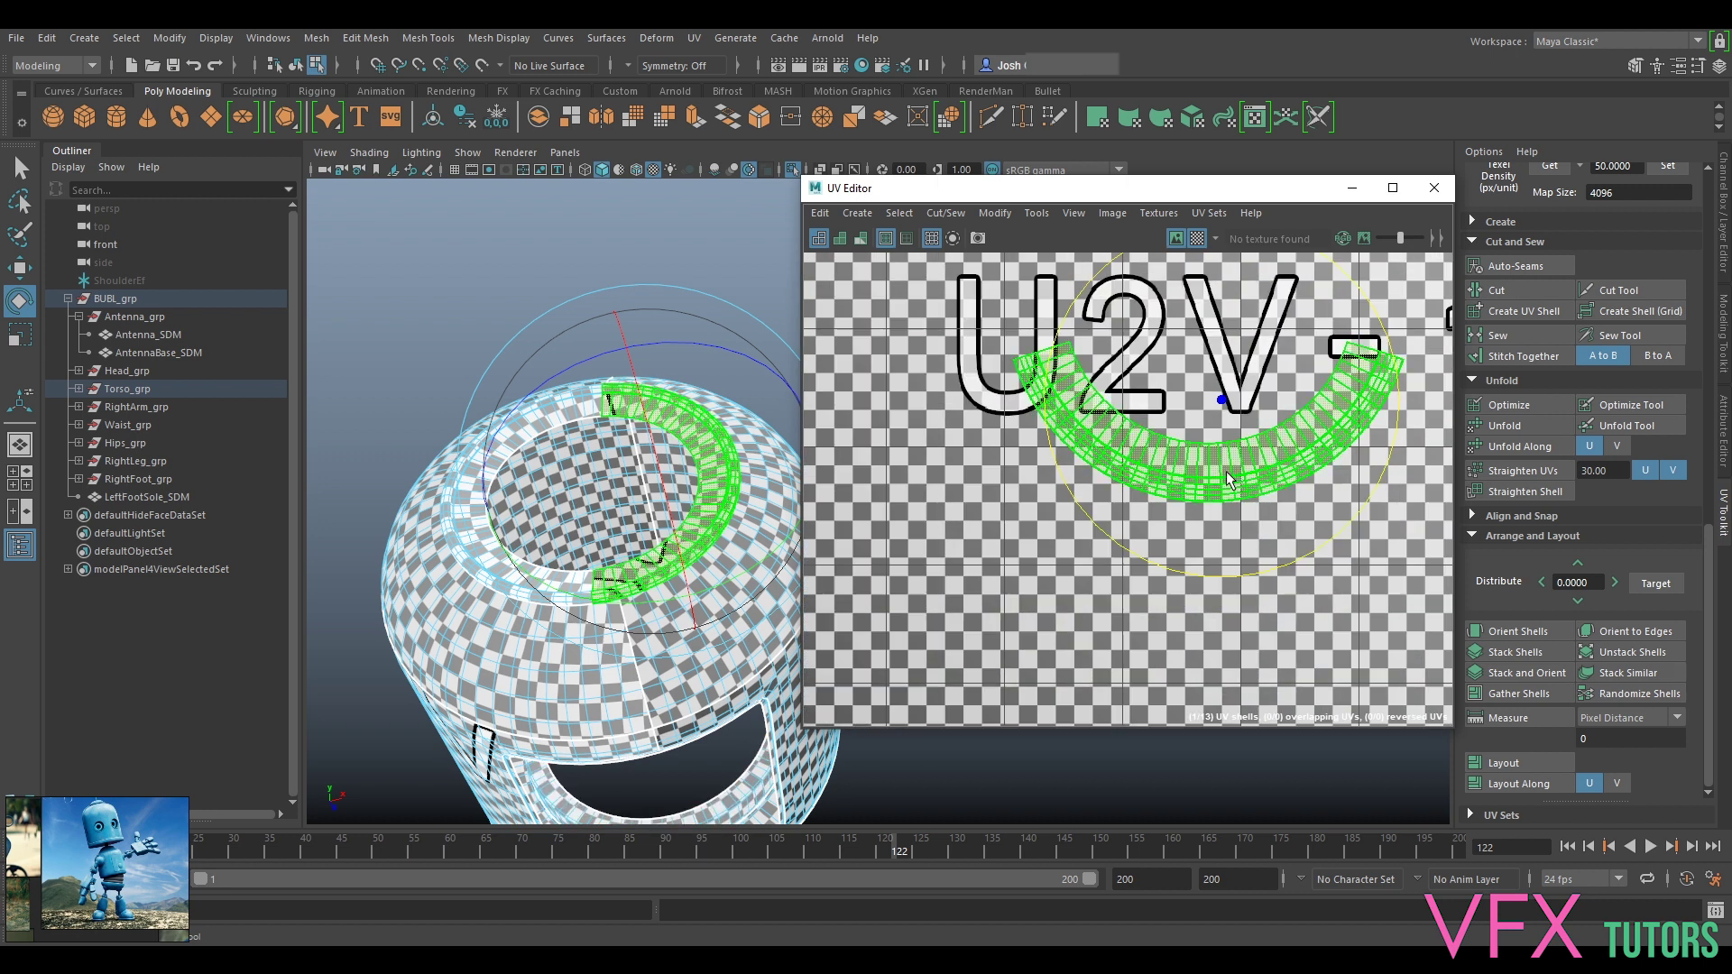
Step: Select a lengthwise edge loop on the curved neck shell, scale it flat vertically and stretch it slightly in width
left_click(1188, 474)
scroll(1190, 474, "up", 3)
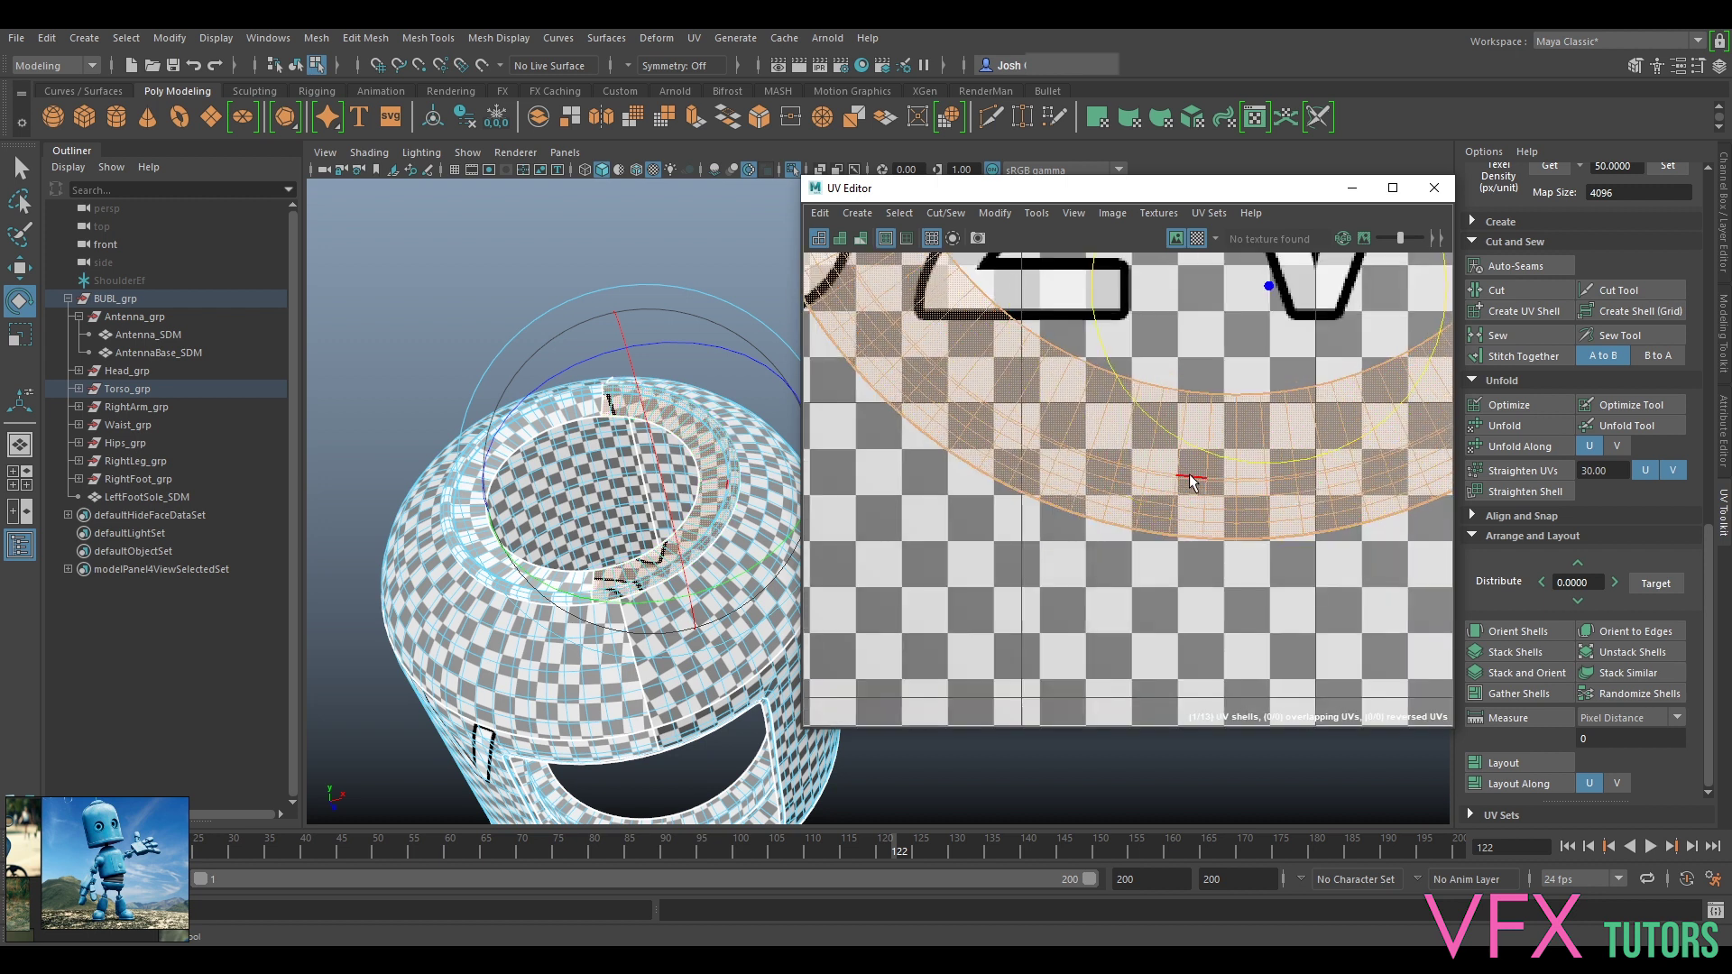
double_click(1190, 508)
key("r")
scroll(1229, 326, "down", 4)
middle_click_drag(1246, 262, 1219, 363, "alt")
left_click_drag(1209, 259, 1205, 776)
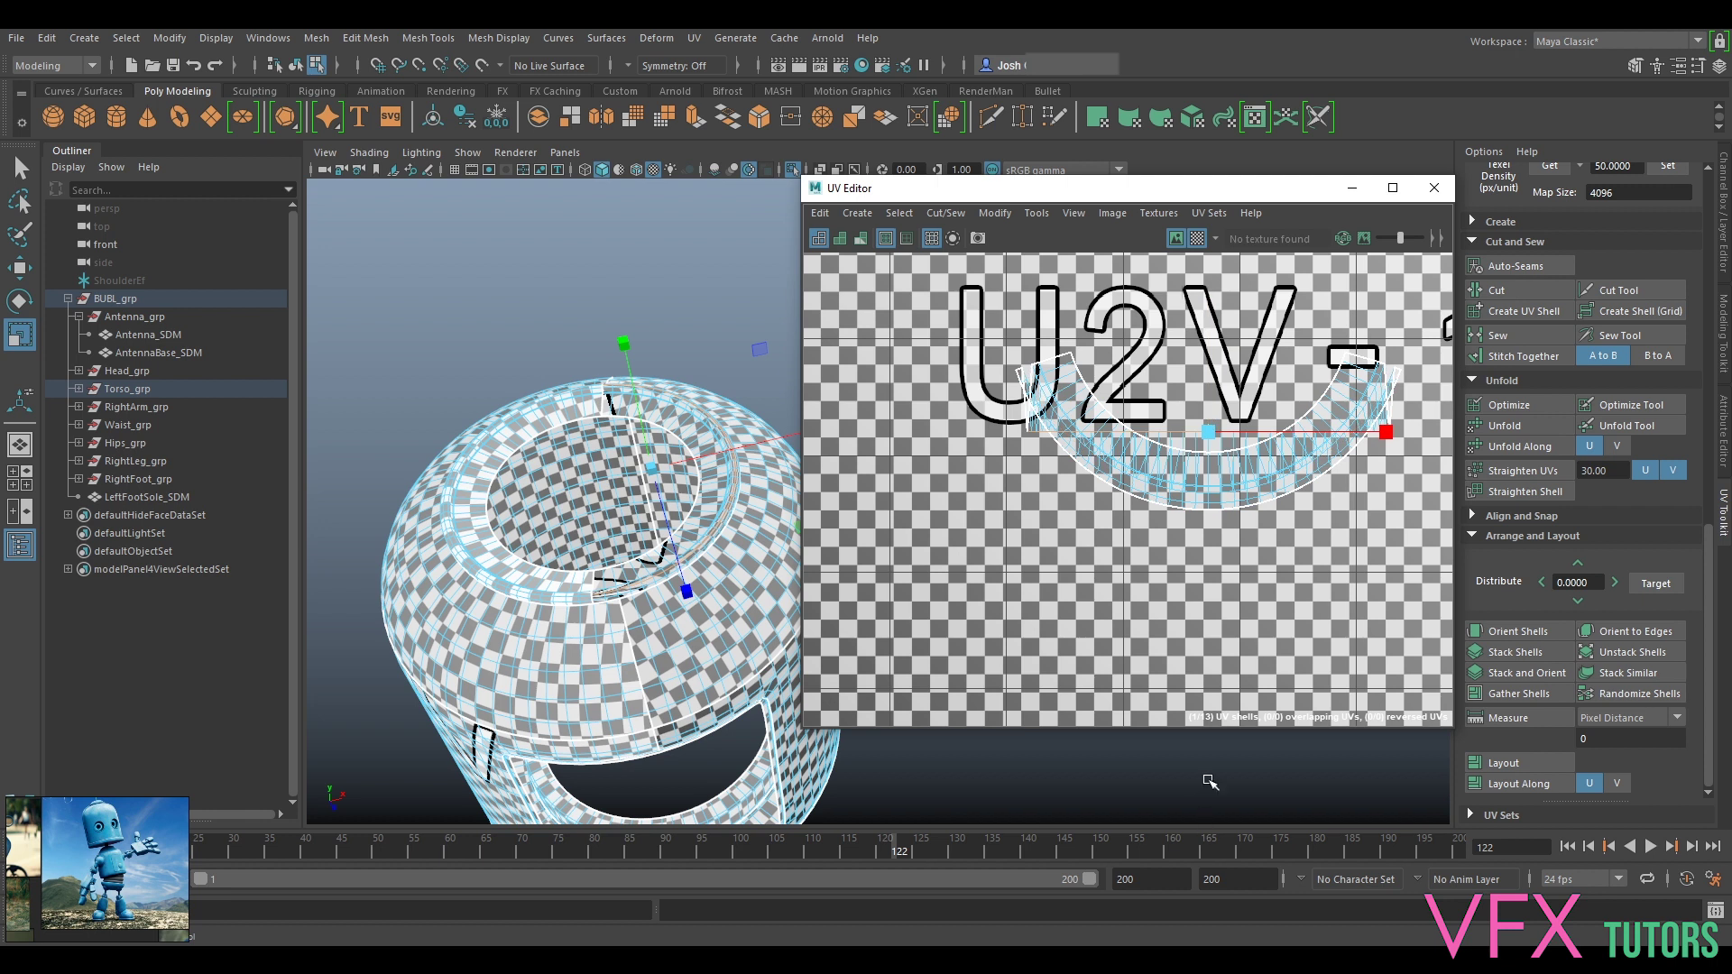
left_click_drag(1396, 444, 1418, 464)
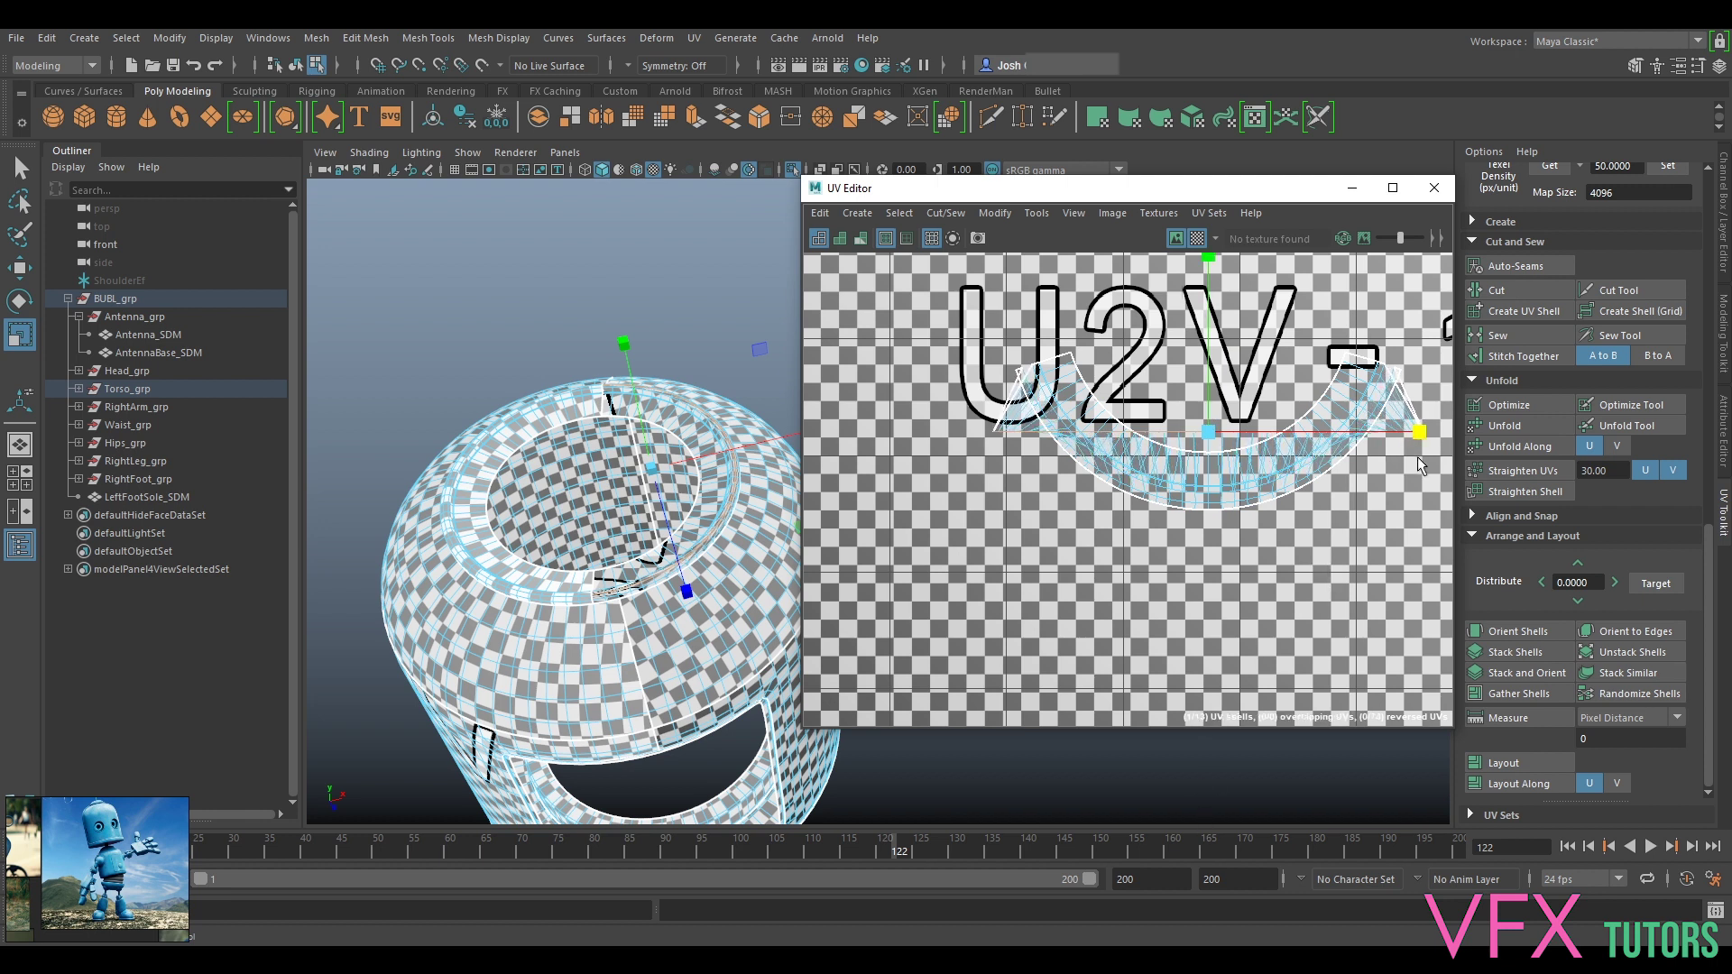
Step: Pin the flattened loop's UVs, then unfold and optimize the whole neck shell
right_click_drag(1225, 451, 1232, 415)
left_click(820, 213)
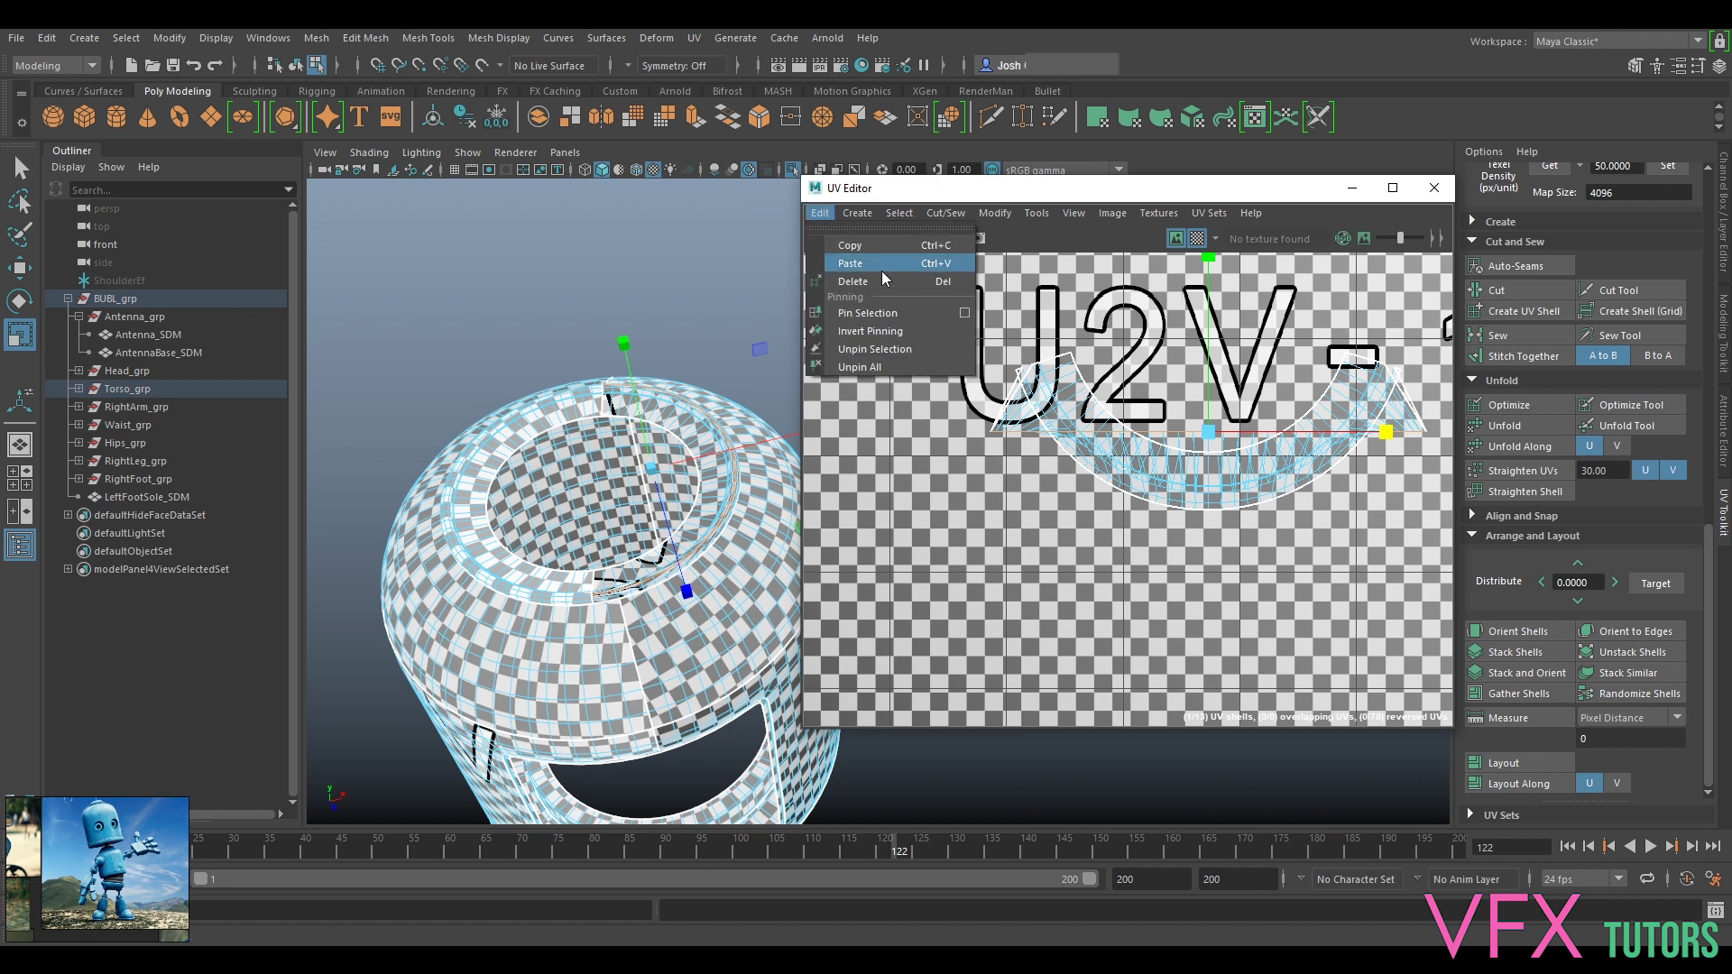
left_click(886, 310)
right_click_drag(1235, 464, 1198, 454)
left_click(1187, 473)
key("ctrl+u")
left_click(1520, 405)
Step: Unpin all UVs and optimize the second neck shell repeatedly to even out its texture spacing
right_click_drag(1083, 349, 1073, 389)
left_click(834, 215)
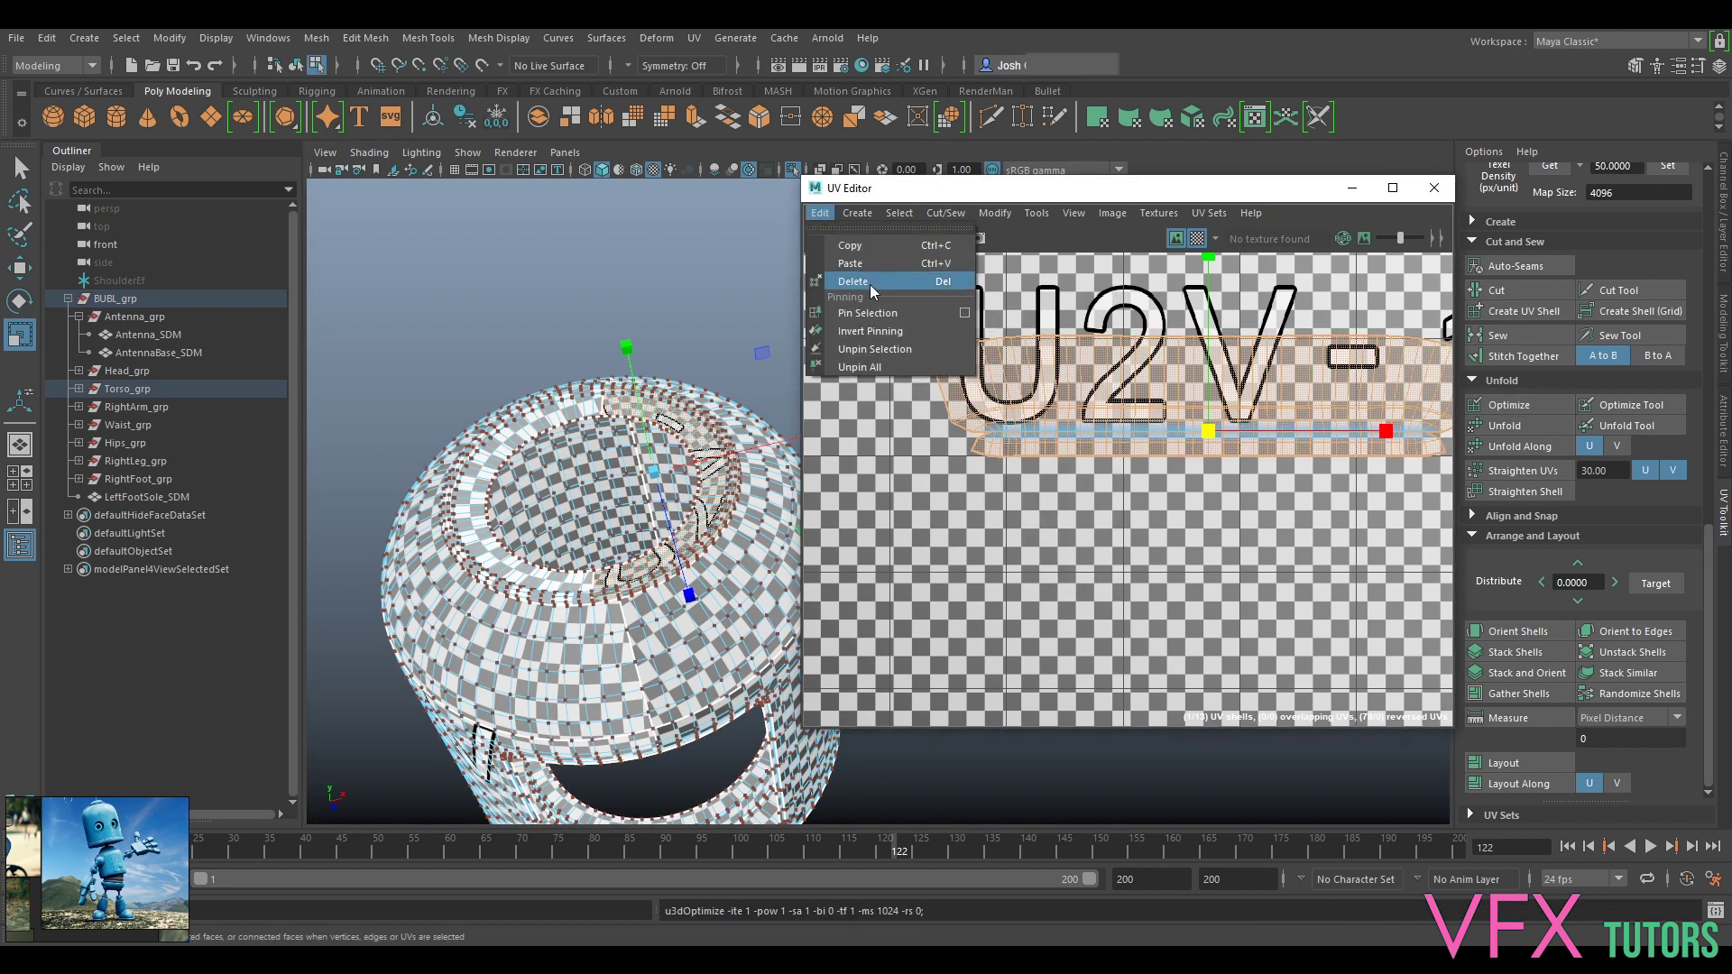
left_click(883, 368)
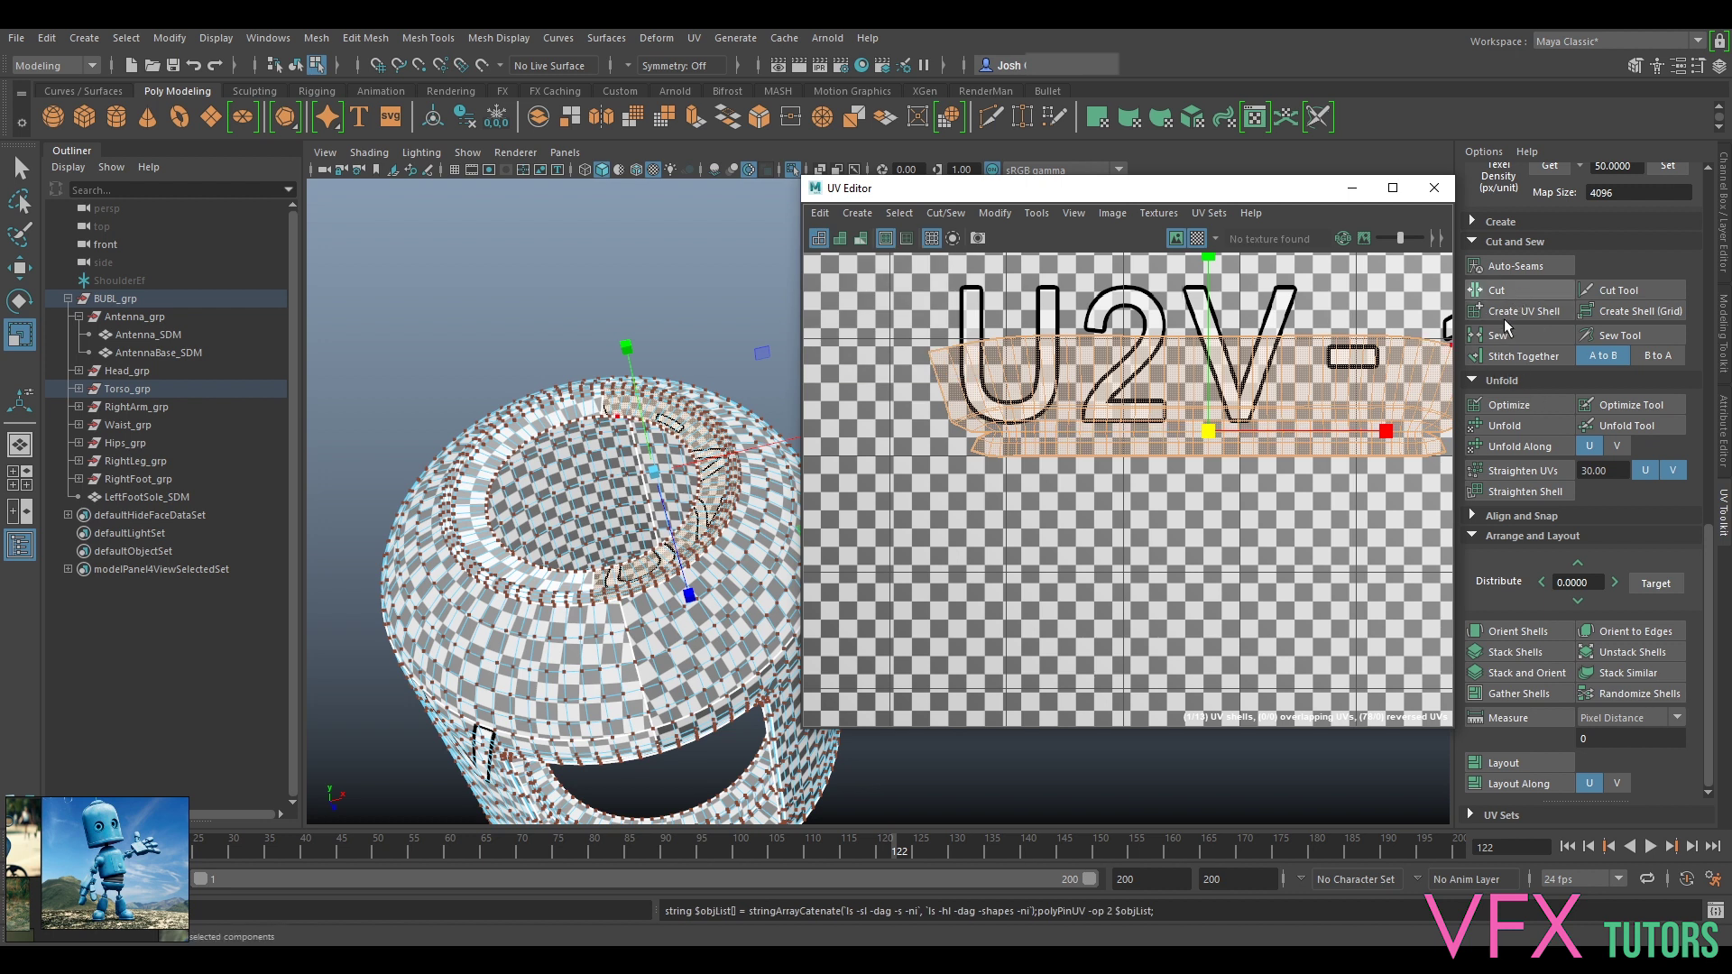
left_click(1509, 403)
left_click(1509, 403)
left_click(1509, 403)
left_click(1509, 404)
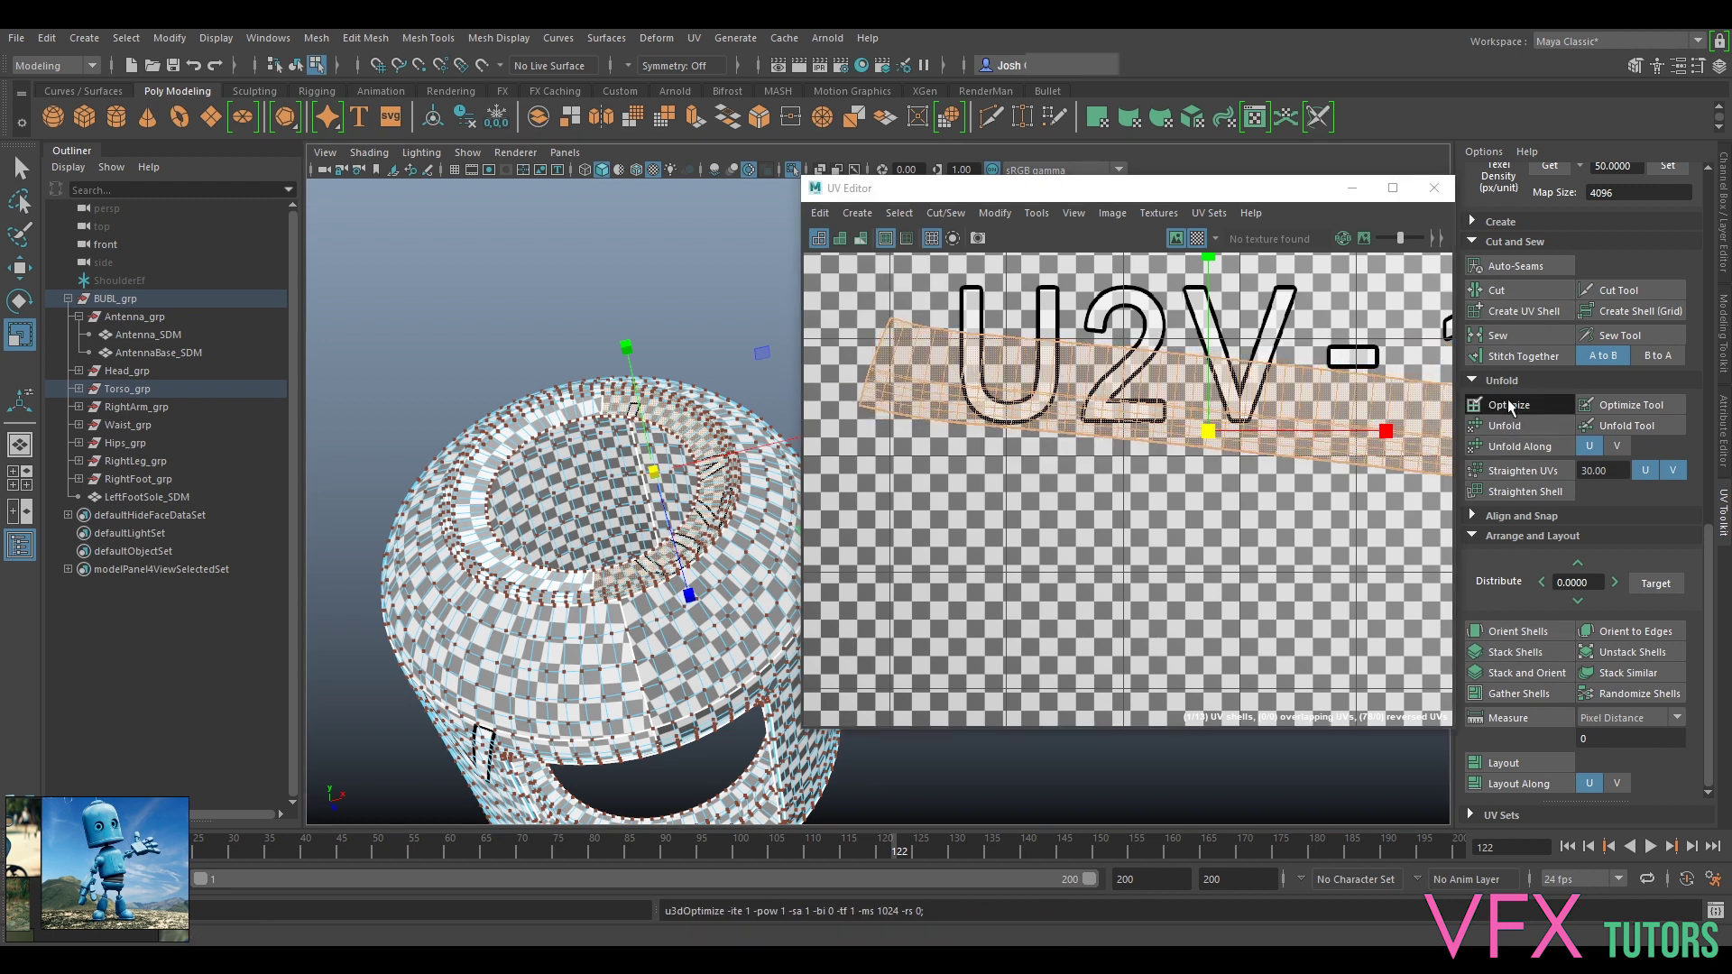
Step: Rotate the tilted neck shell until the strip lies level in tile U2V-1
key("e")
scroll(1327, 403, "down", 3)
middle_click_drag(1380, 401, 1297, 411, "alt")
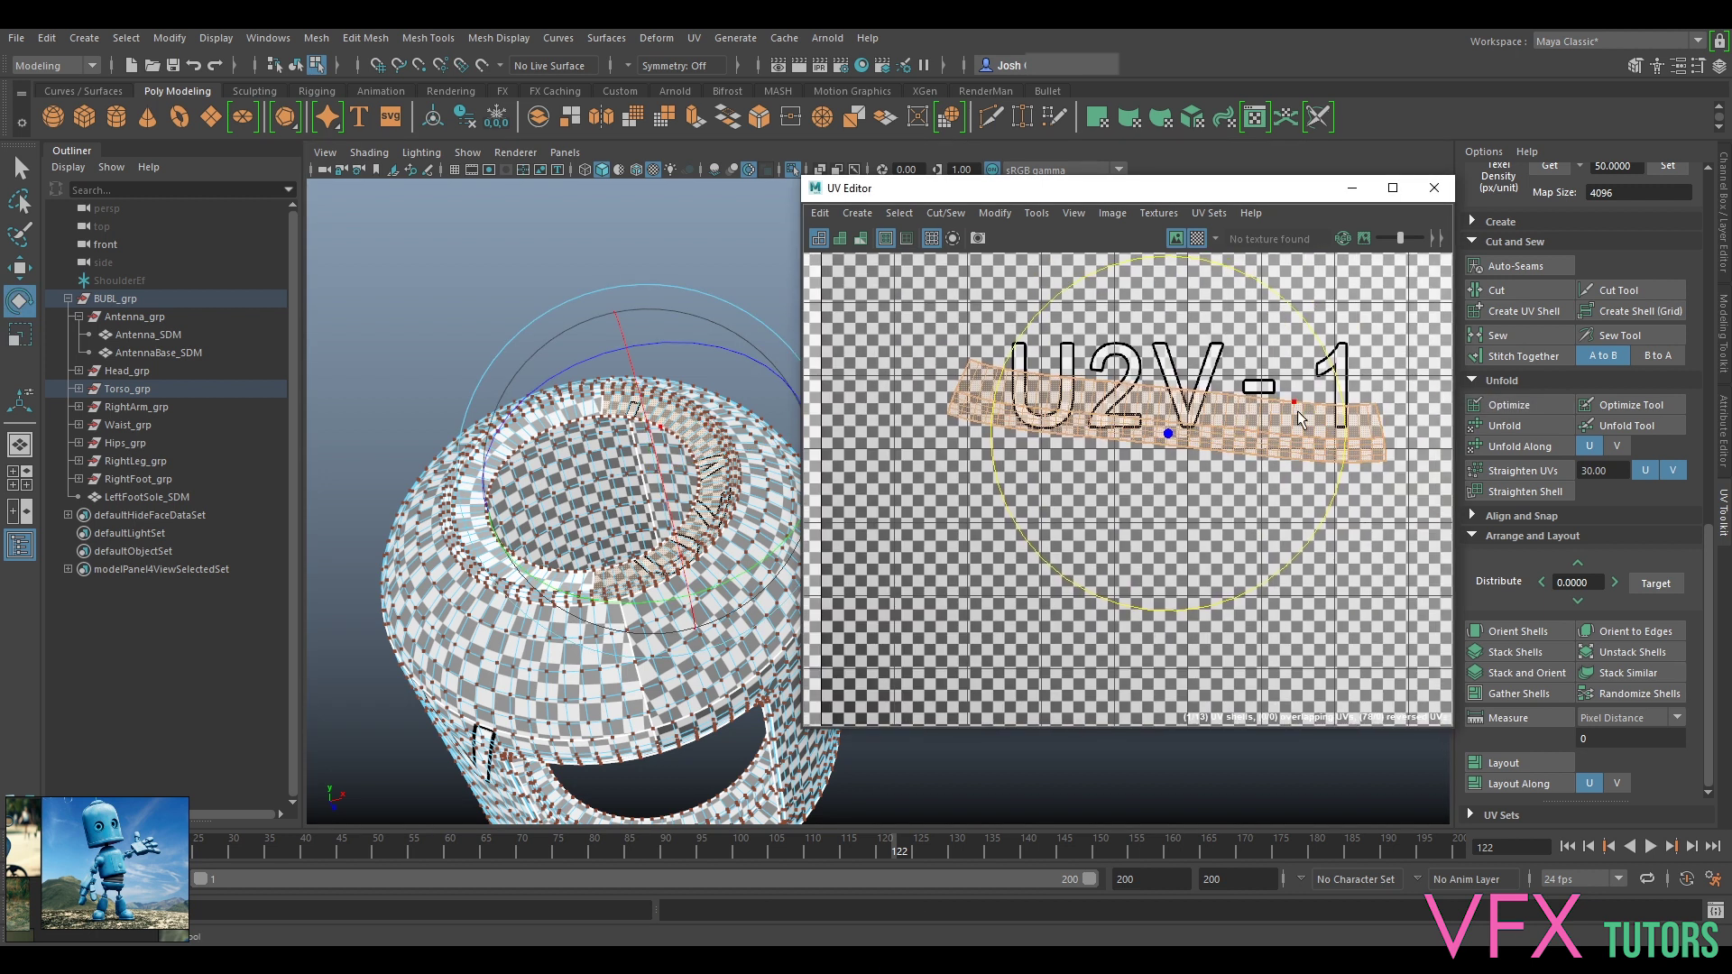
left_click_drag(1344, 408, 1344, 390)
Step: Select a lengthwise edge loop on the levelled neck strip and scale it flat vertically again
right_click_drag(1269, 409, 1236, 391)
left_click(1230, 394)
scroll(1230, 389, "up", 5)
right_click_drag(1256, 453, 1263, 377)
double_click(1147, 502)
scroll(1147, 502, "down", 6)
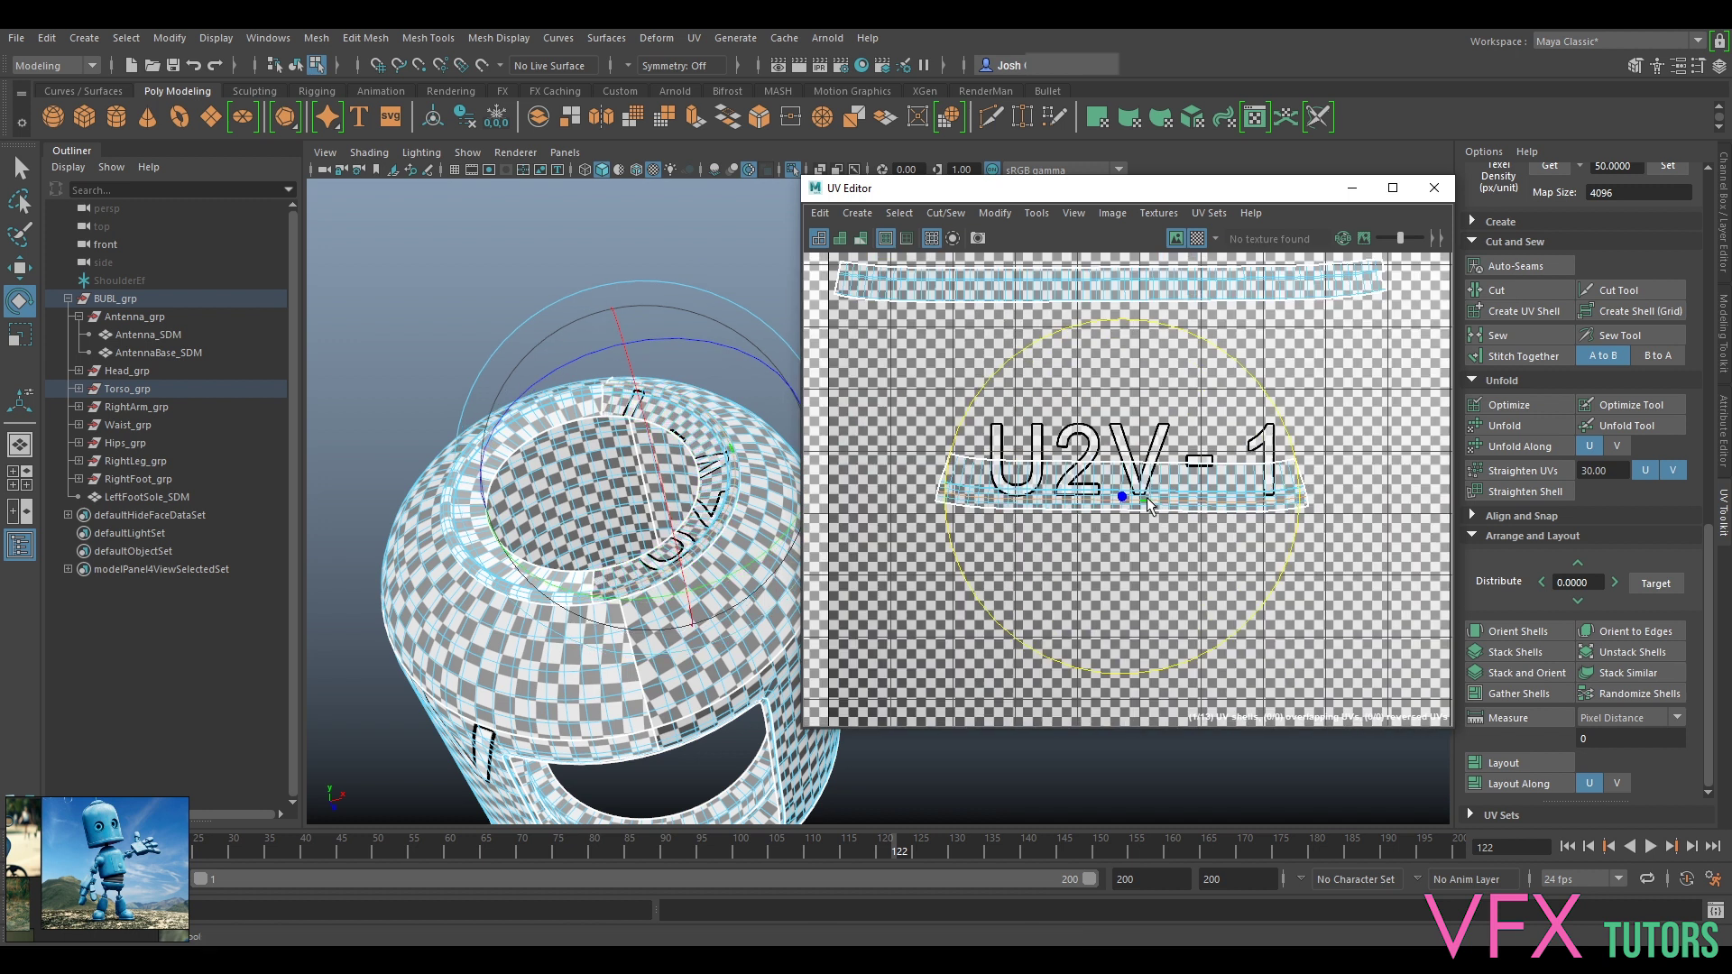
key("r")
scroll(1146, 361, "down", 1)
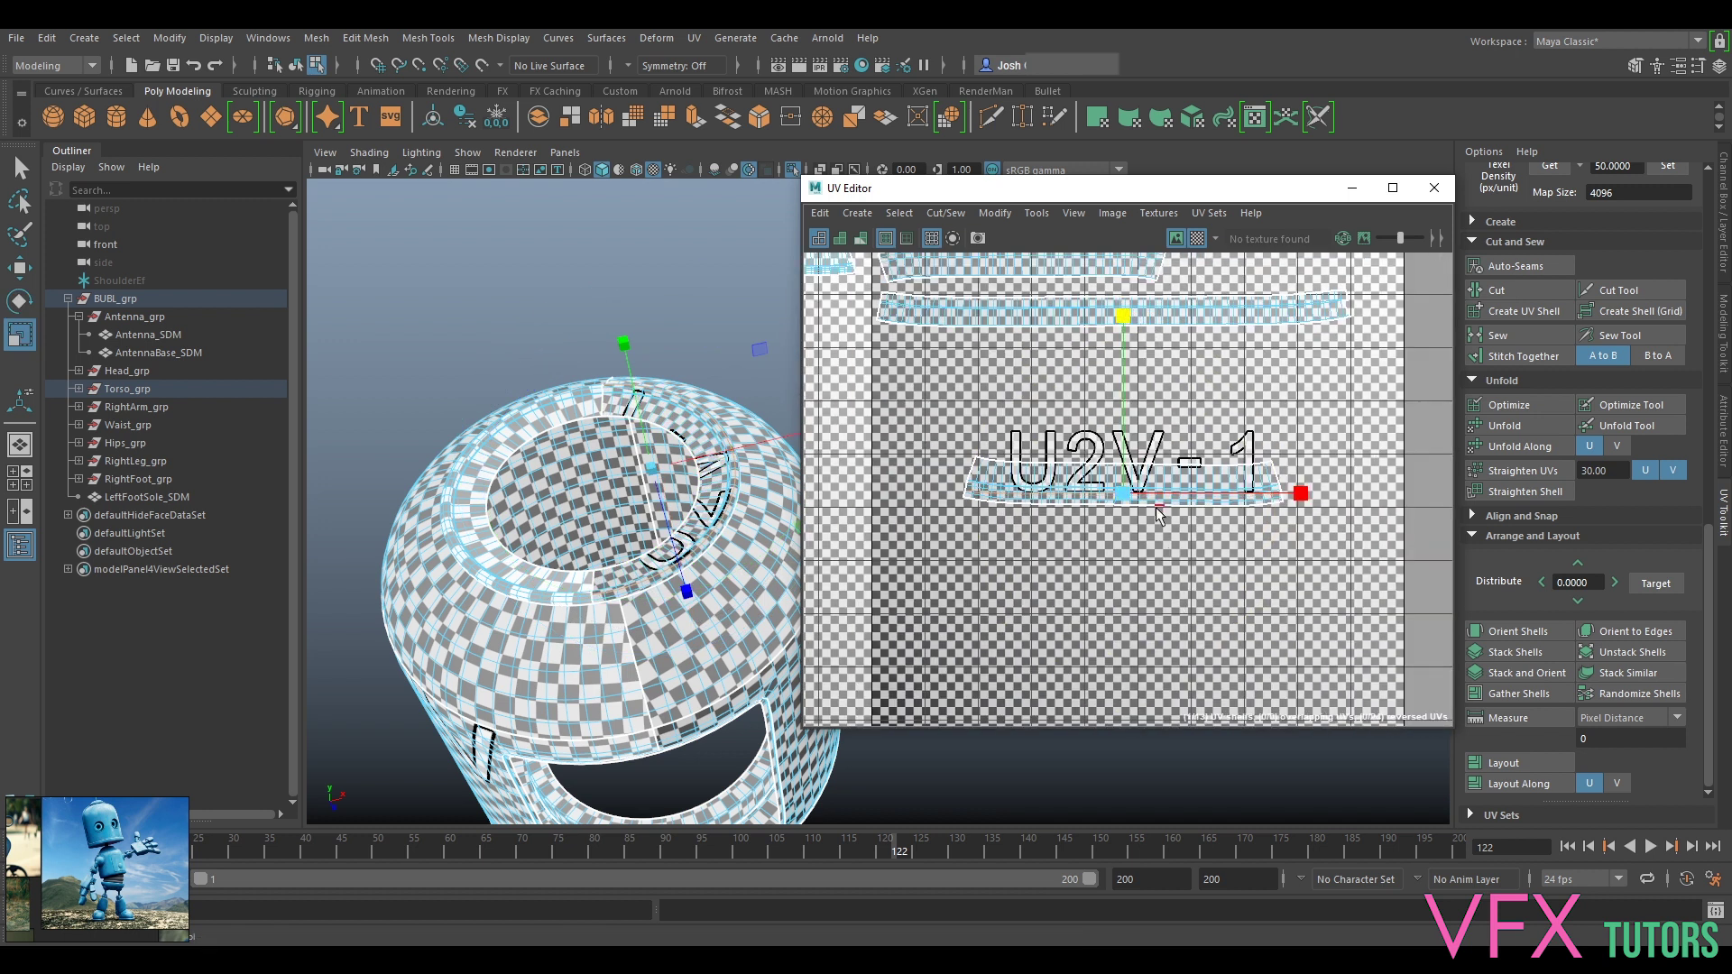
scroll(1159, 514, "up", 5)
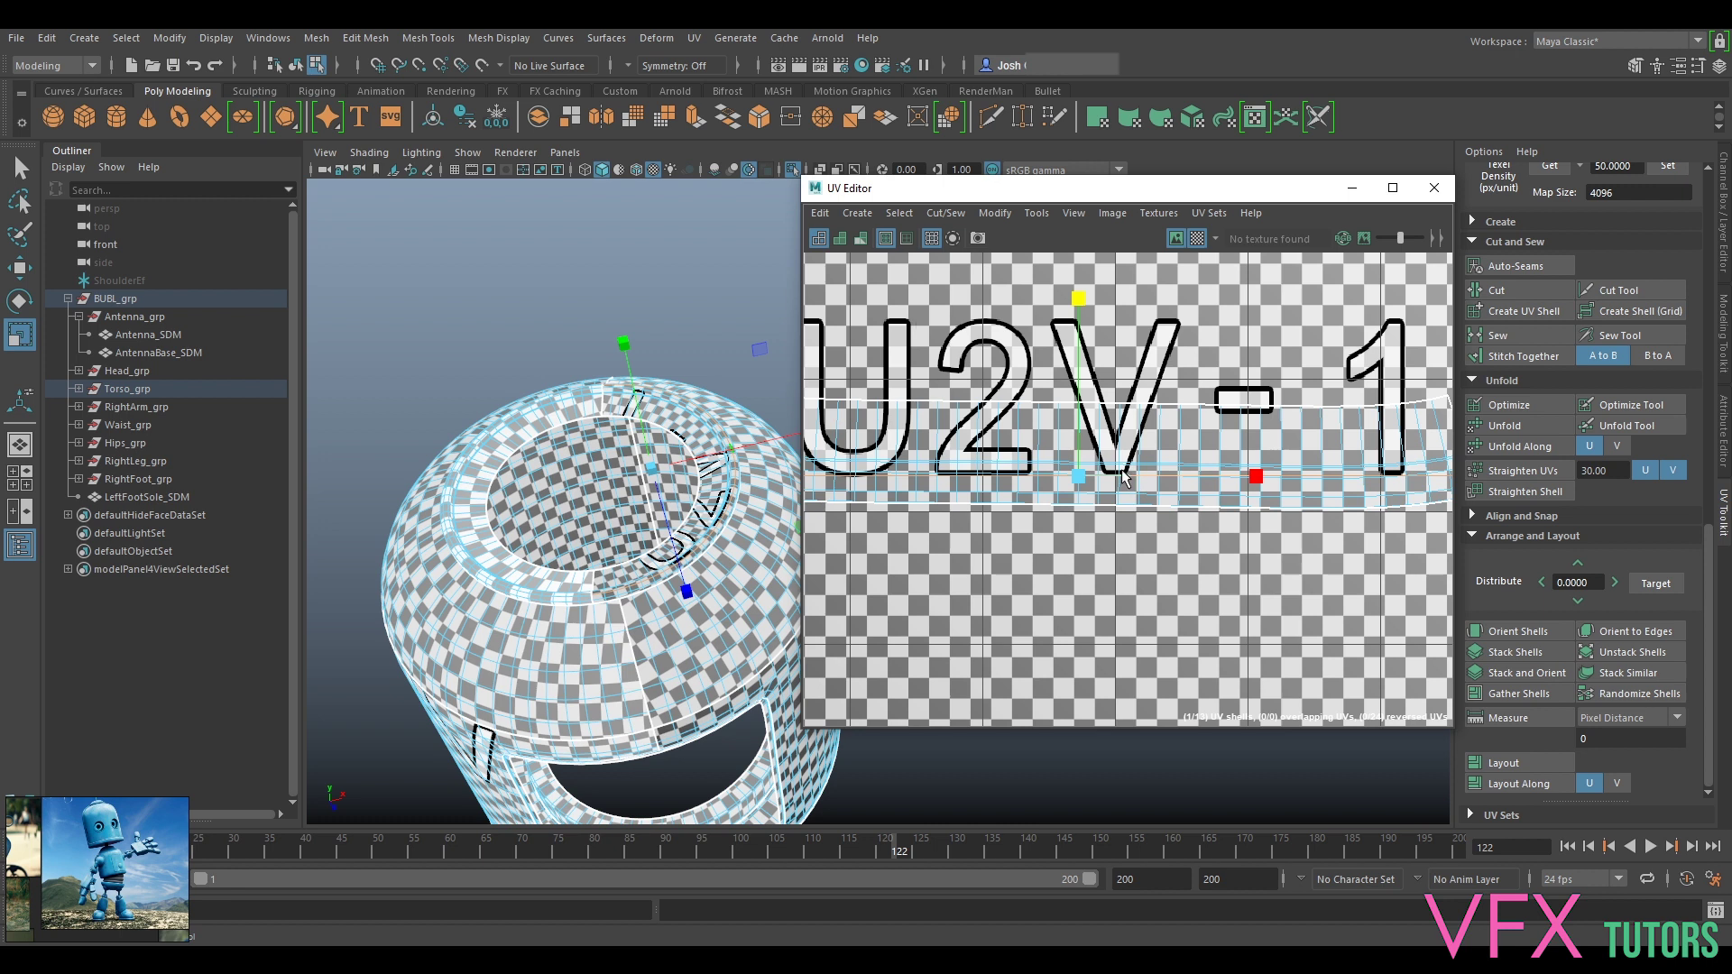
Step: Pin the straightened loop of the second neck strip, then straighten the full shell around it and optimize it
left_click(827, 223)
left_click(866, 313)
right_click_drag(1092, 445, 1052, 440)
scroll(1089, 443, "down", 4)
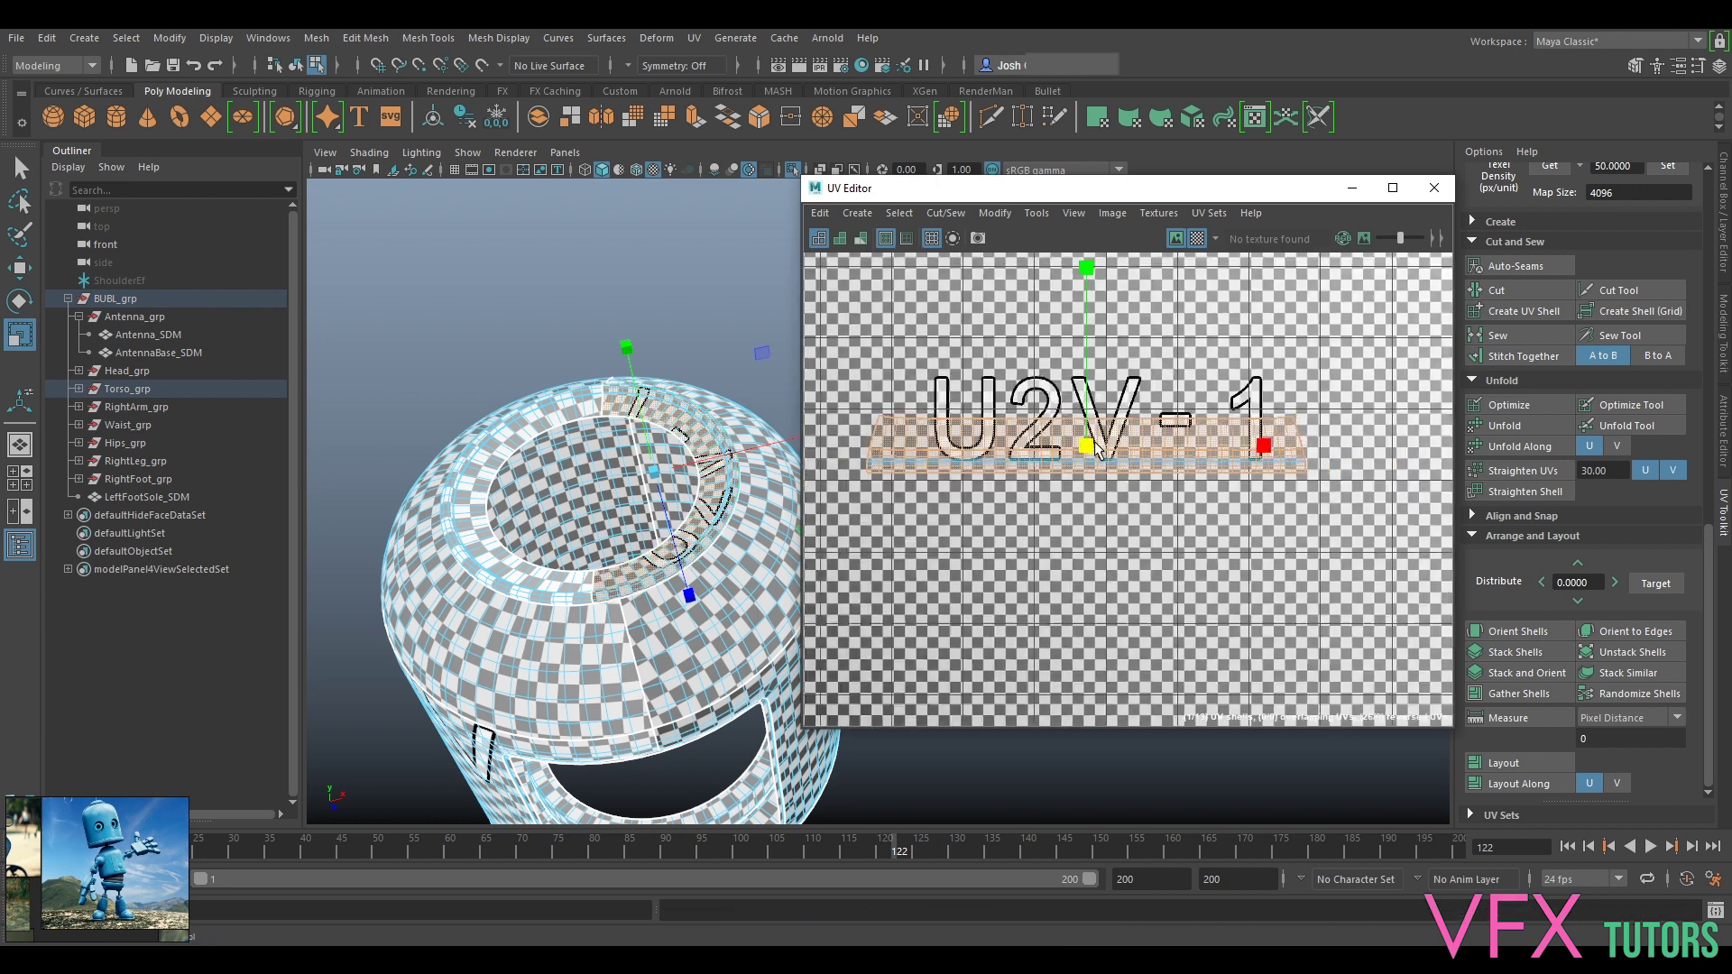
left_click(1480, 408)
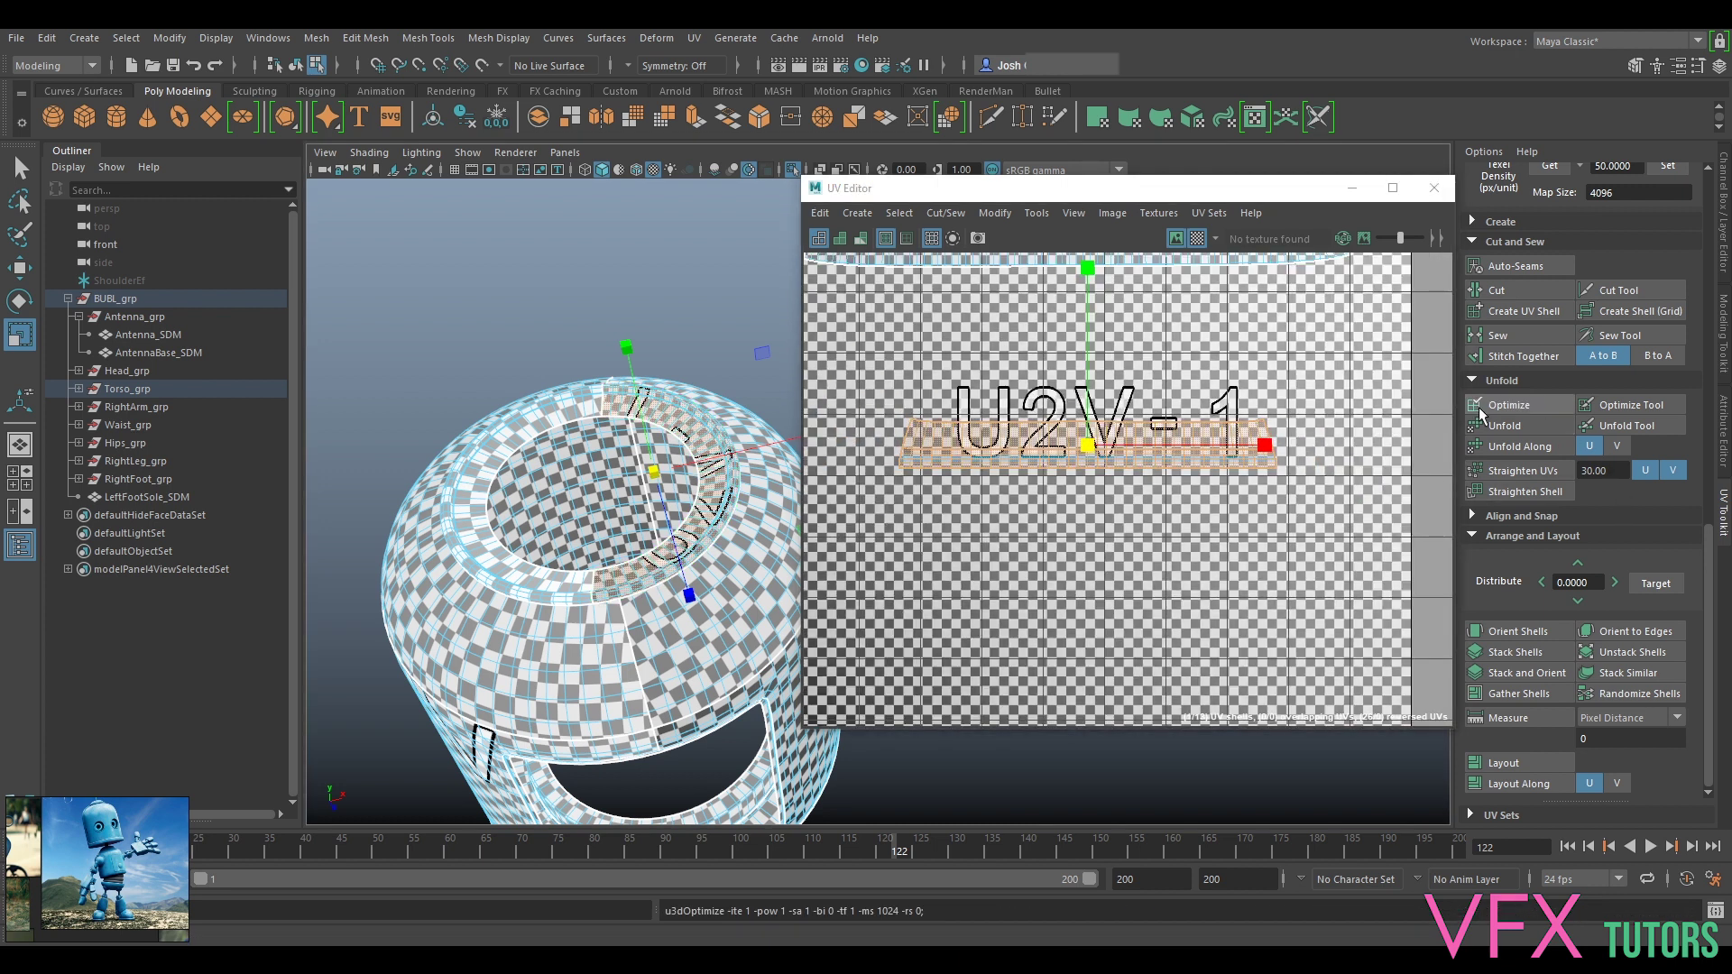
Step: Unpin all UVs and optimize the straightened second neck strip once more
right_click_drag(979, 442, 943, 424)
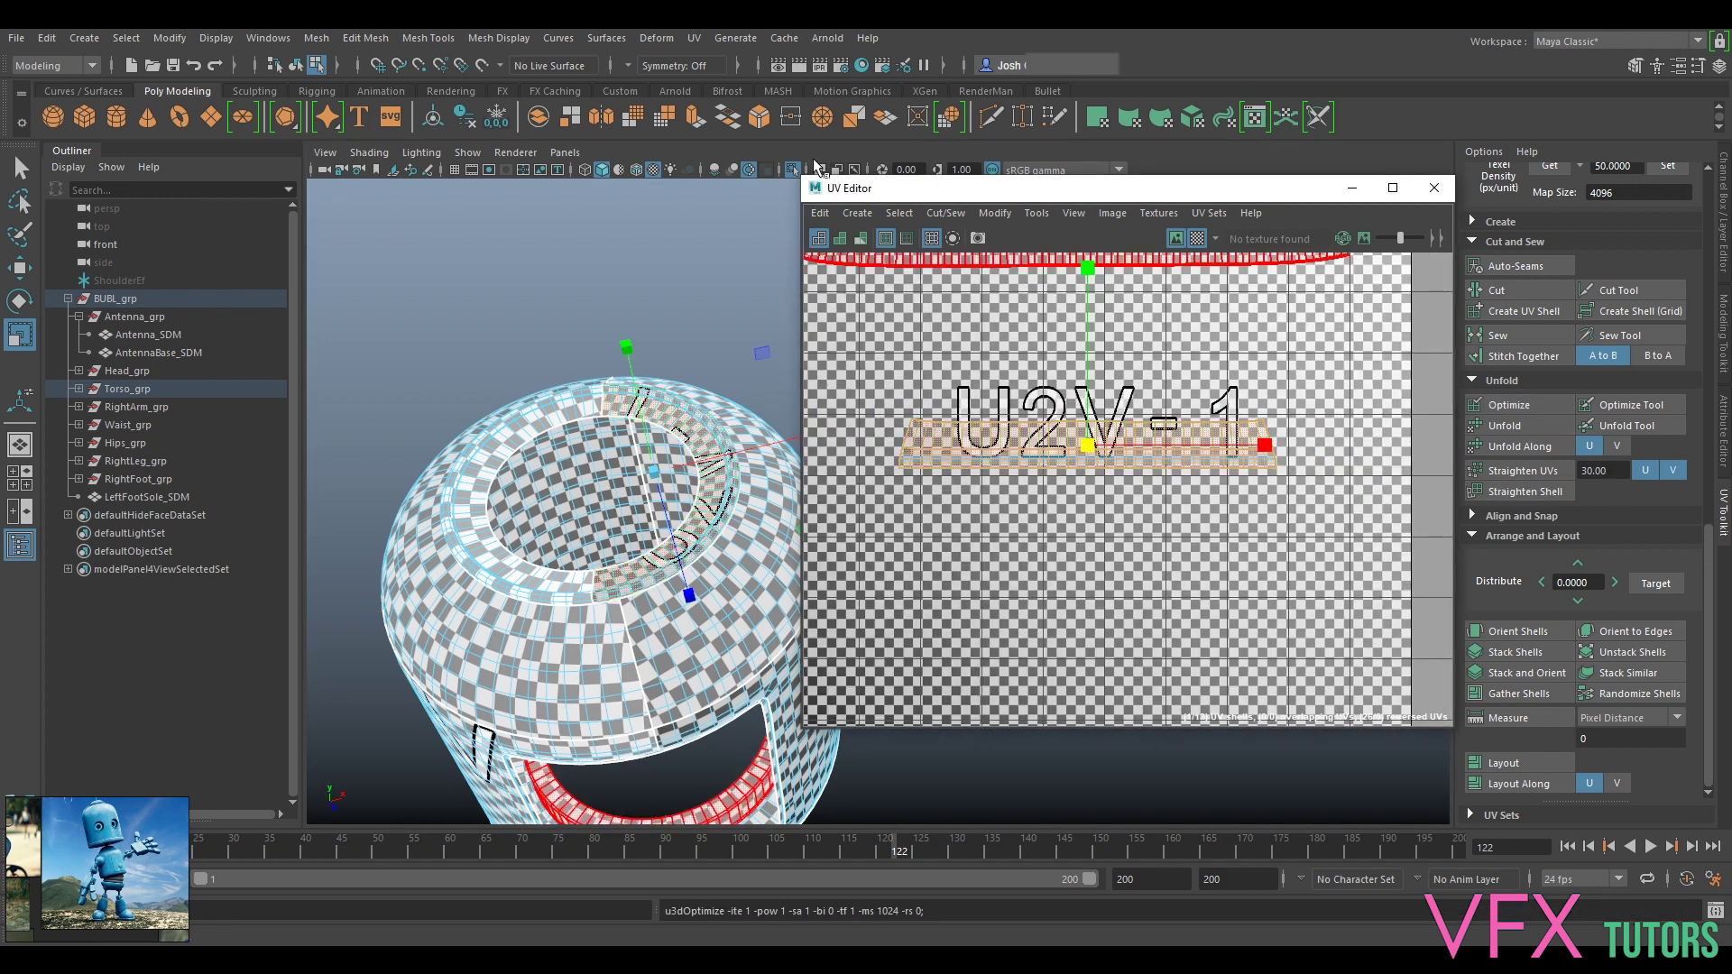
left_click(822, 212)
left_click(864, 367)
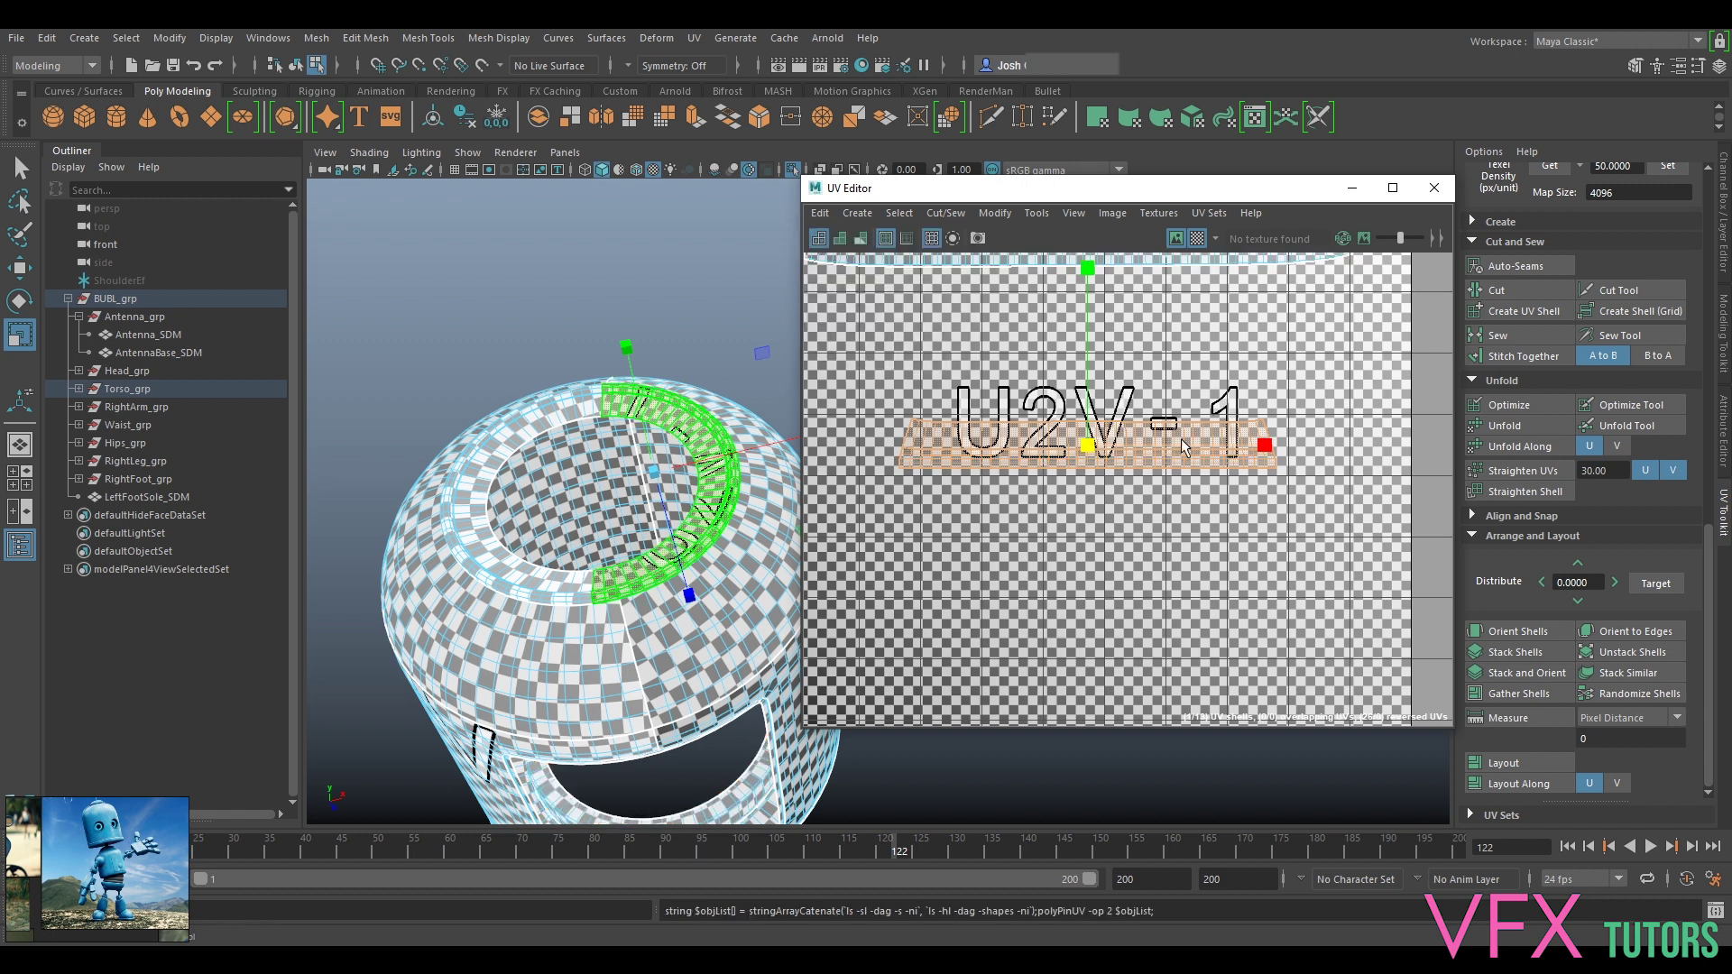
left_click(1515, 404)
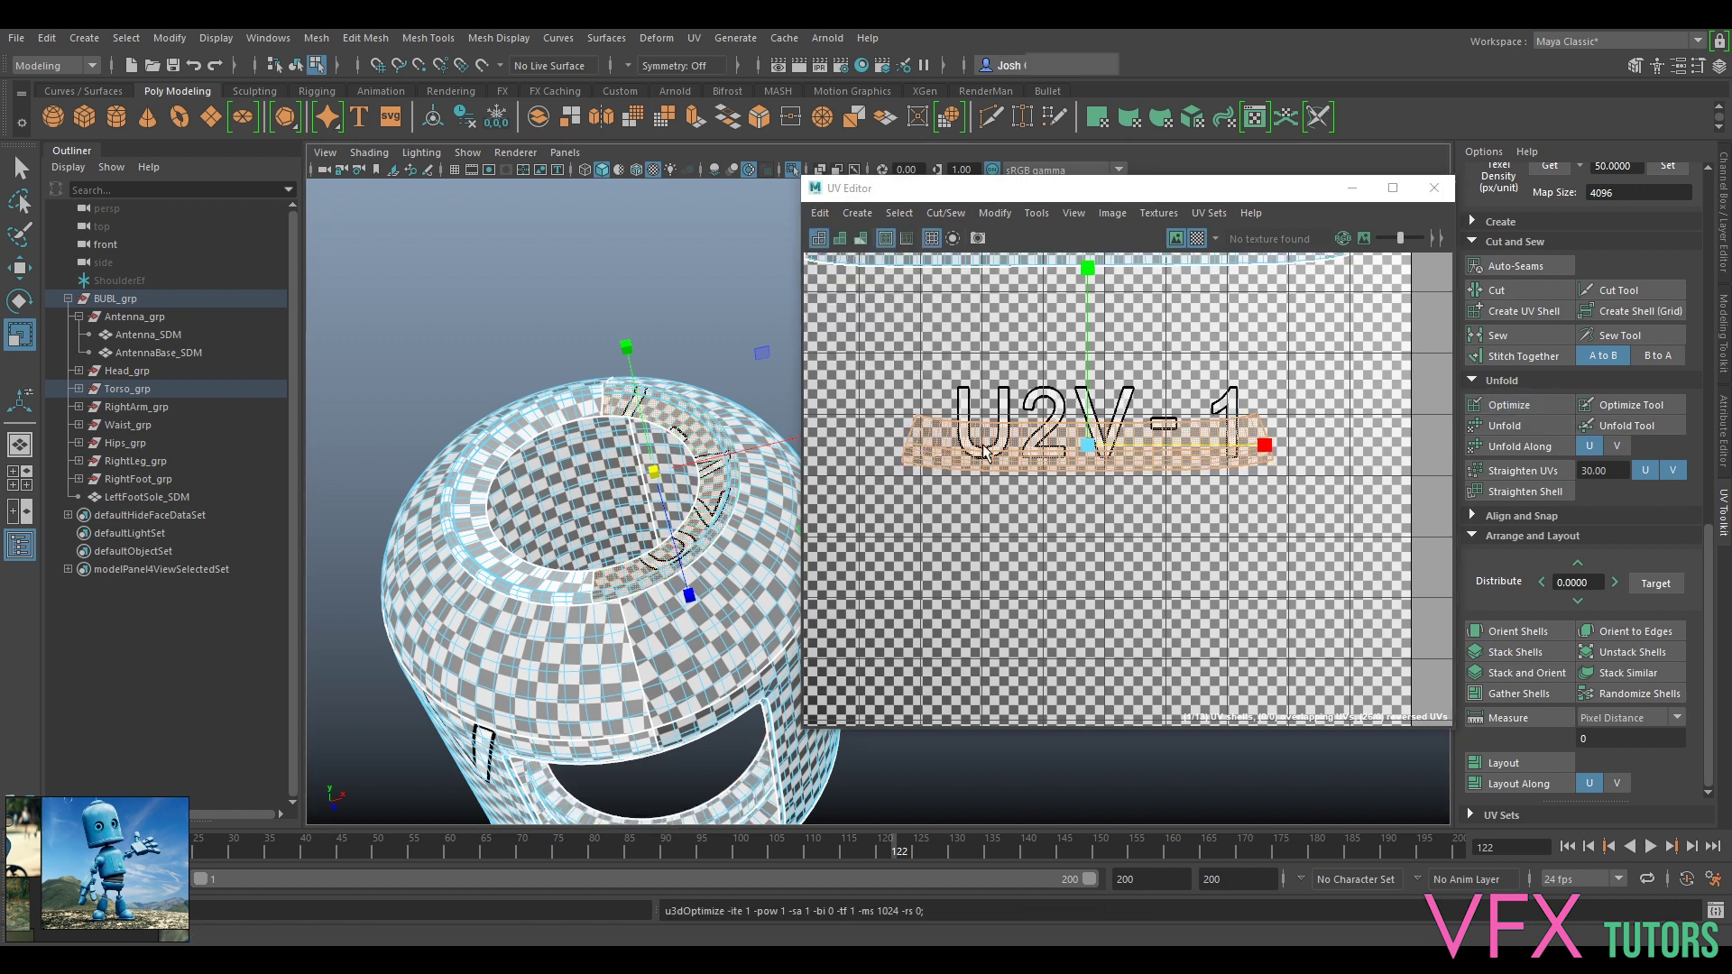
Step: Set the second neck strip's texel density to 50 at map size 4096 and place it below the first neck strip in U1V-1
scroll(1259, 469, "down", 4)
left_click(1675, 168)
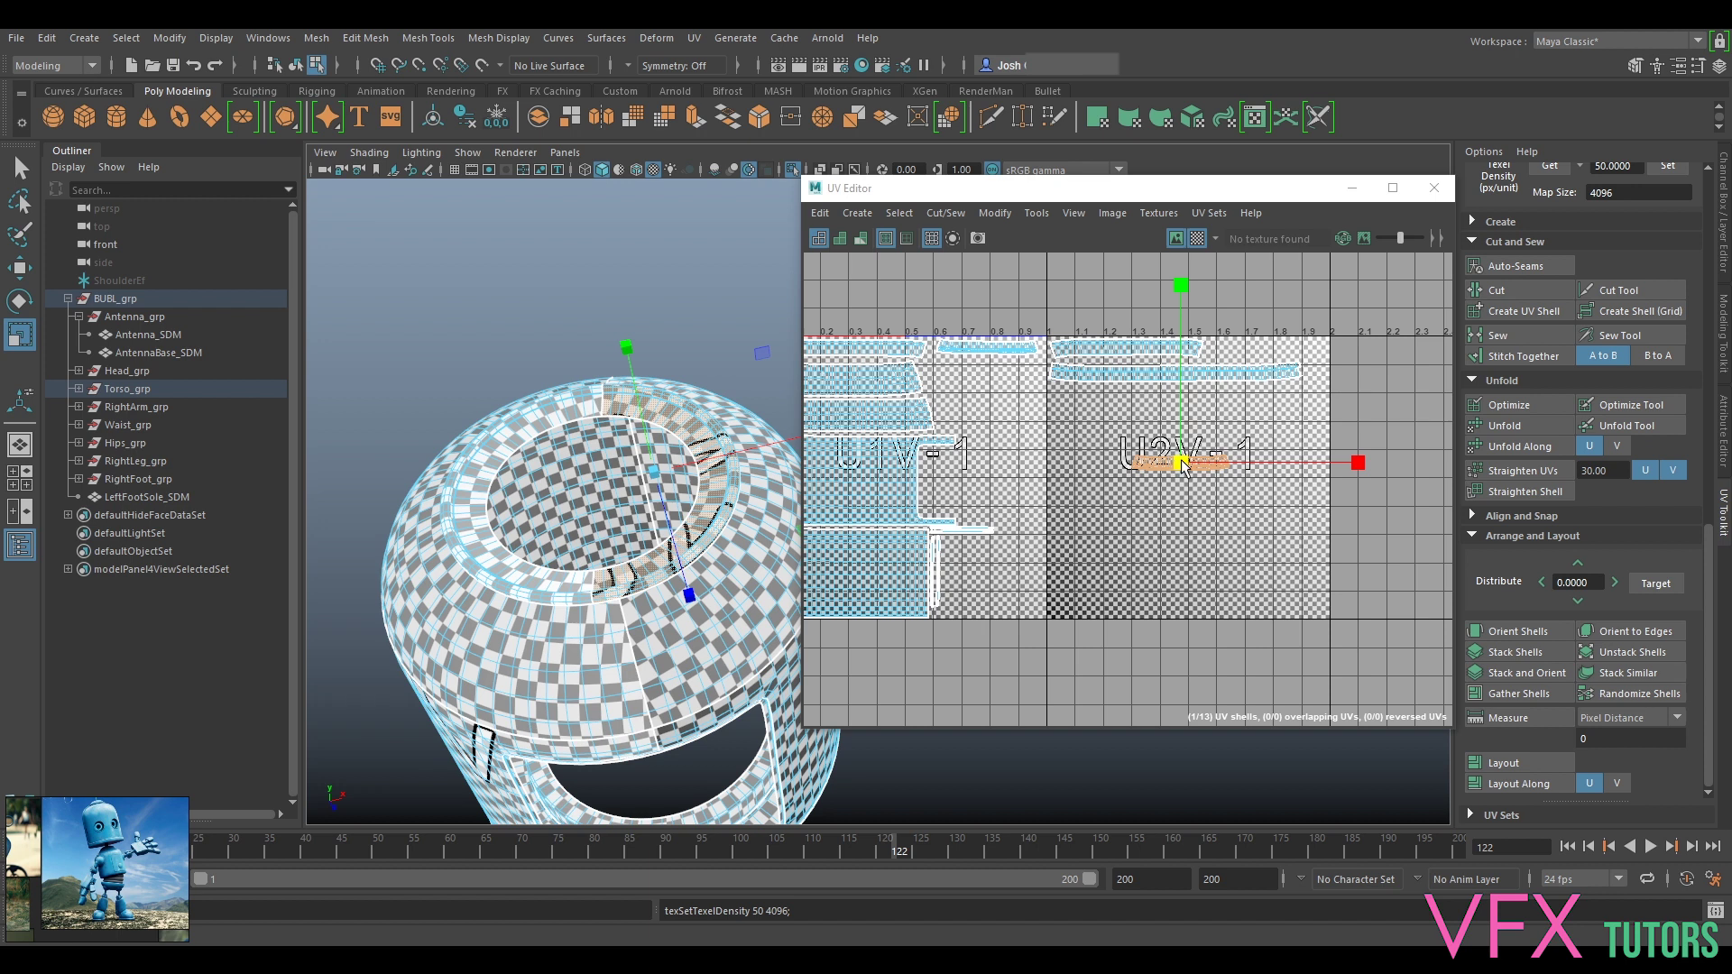
left_click_drag(1182, 464, 989, 370)
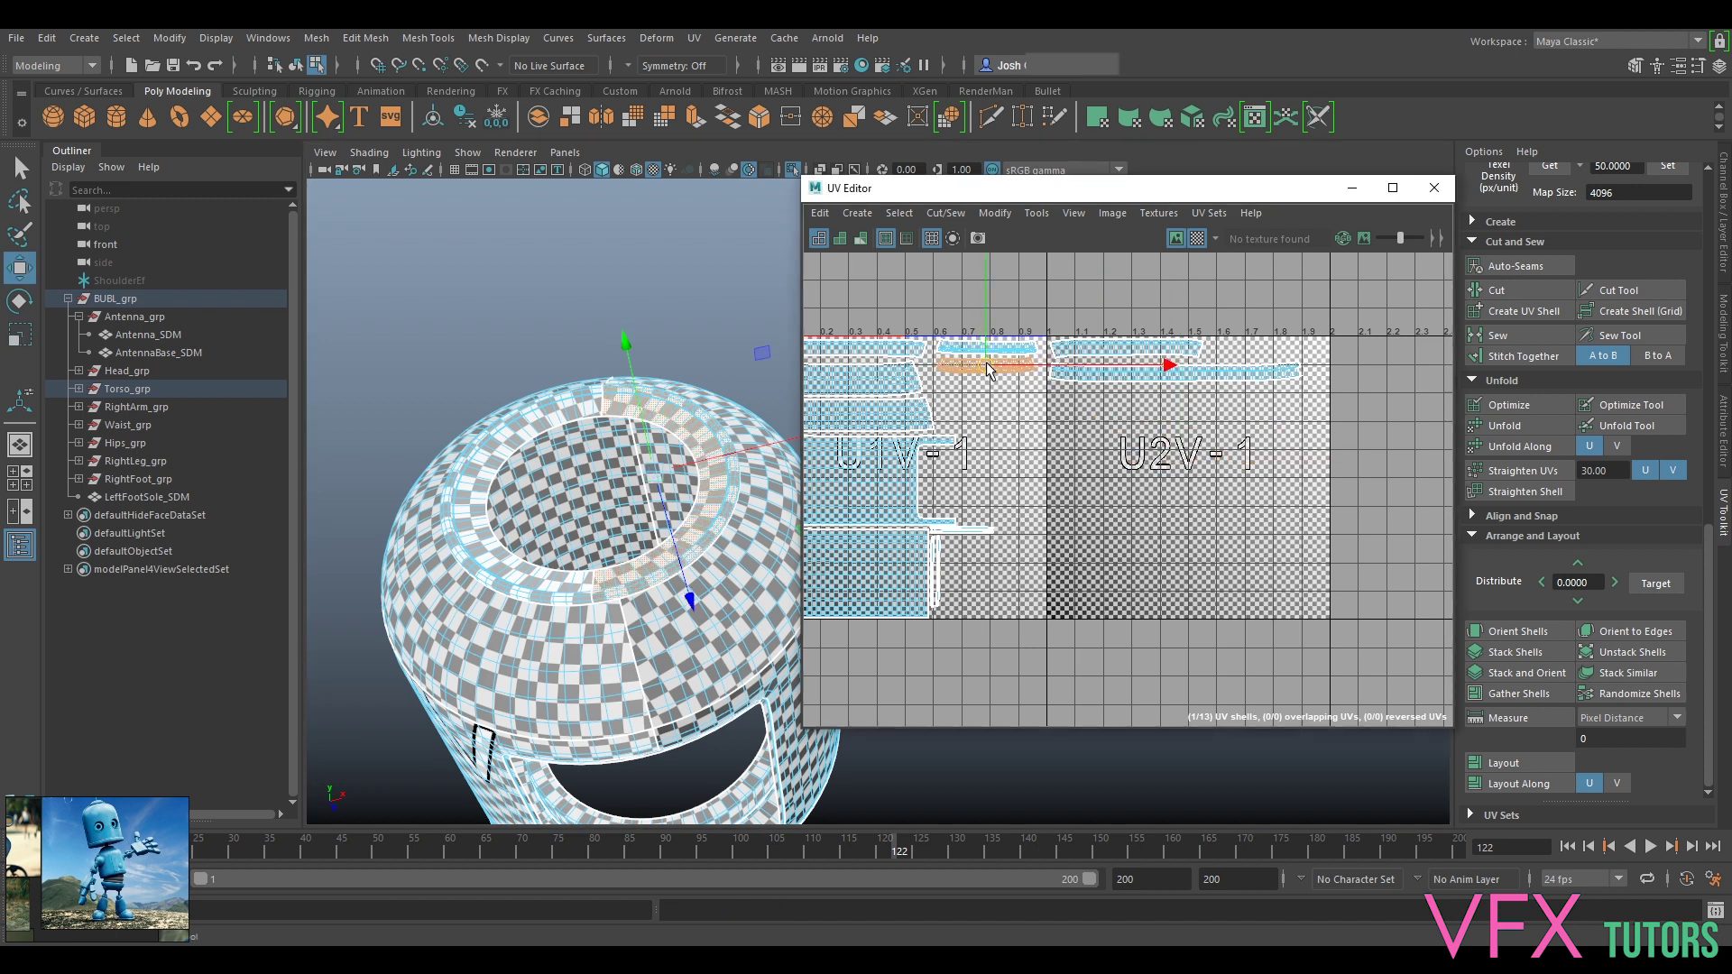
scroll(1007, 440, "up", 4)
middle_click_drag(1006, 440, 1133, 568, "alt")
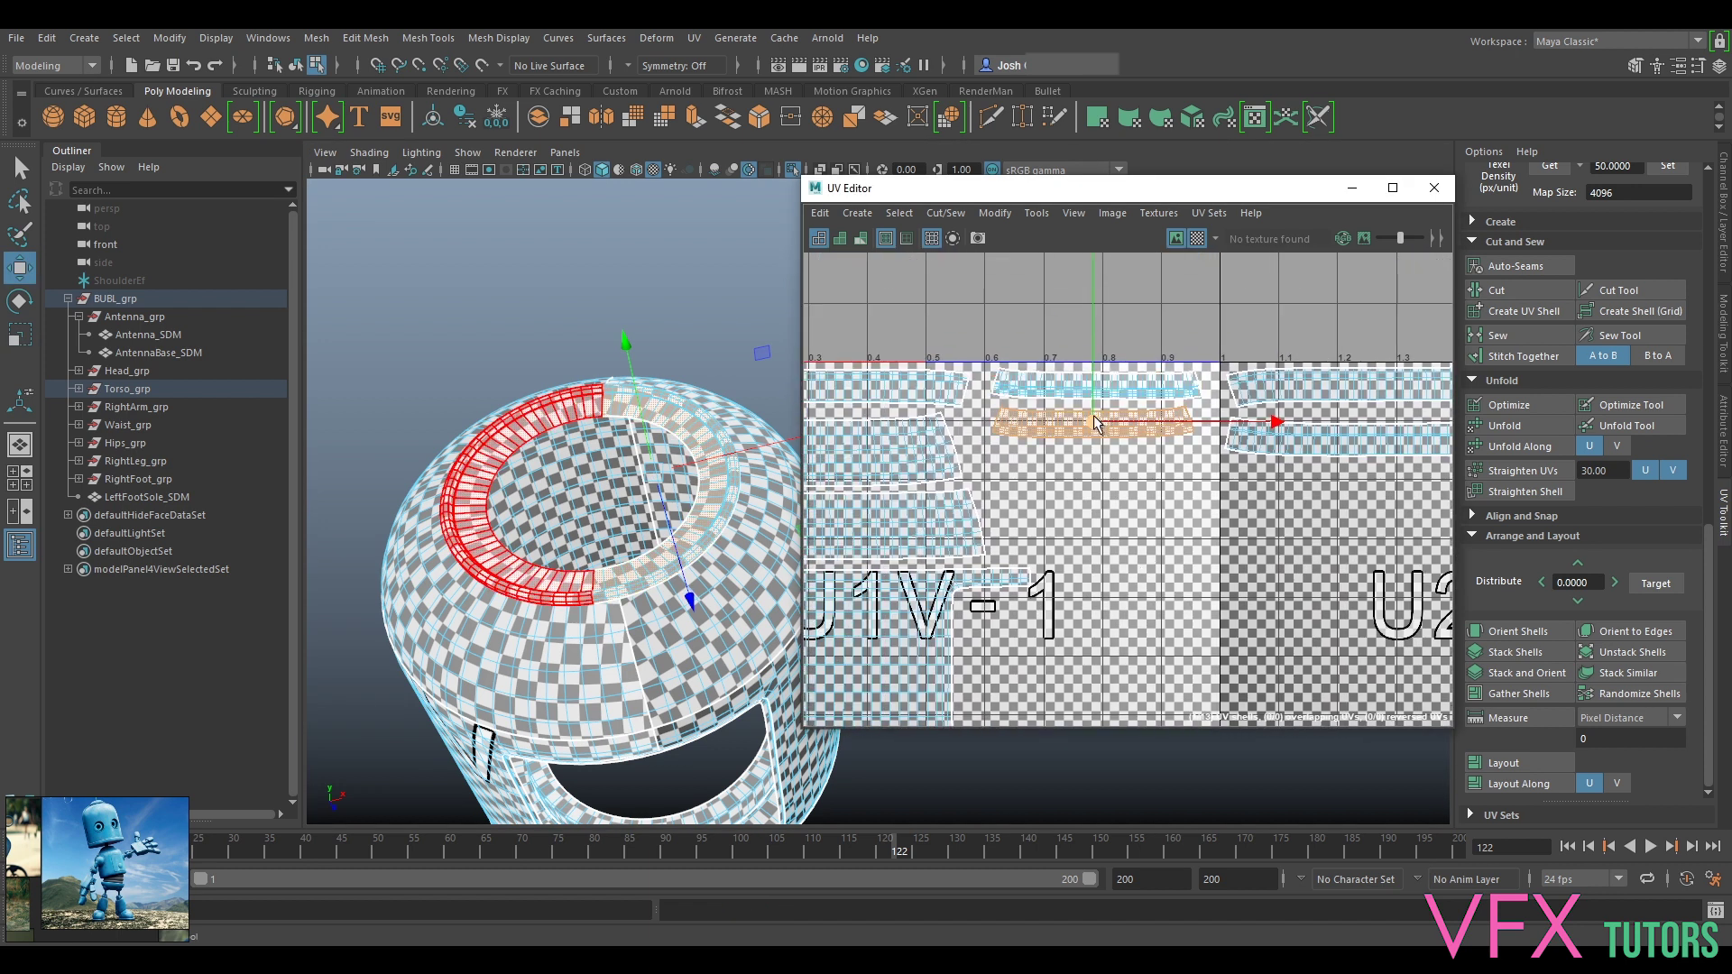
left_click_drag(1095, 421, 1095, 417)
Step: Return to object selection and end the torso's isolation to show the full robot
scroll(624, 632, "down", 4)
left_click_drag(624, 632, 584, 471, "alt")
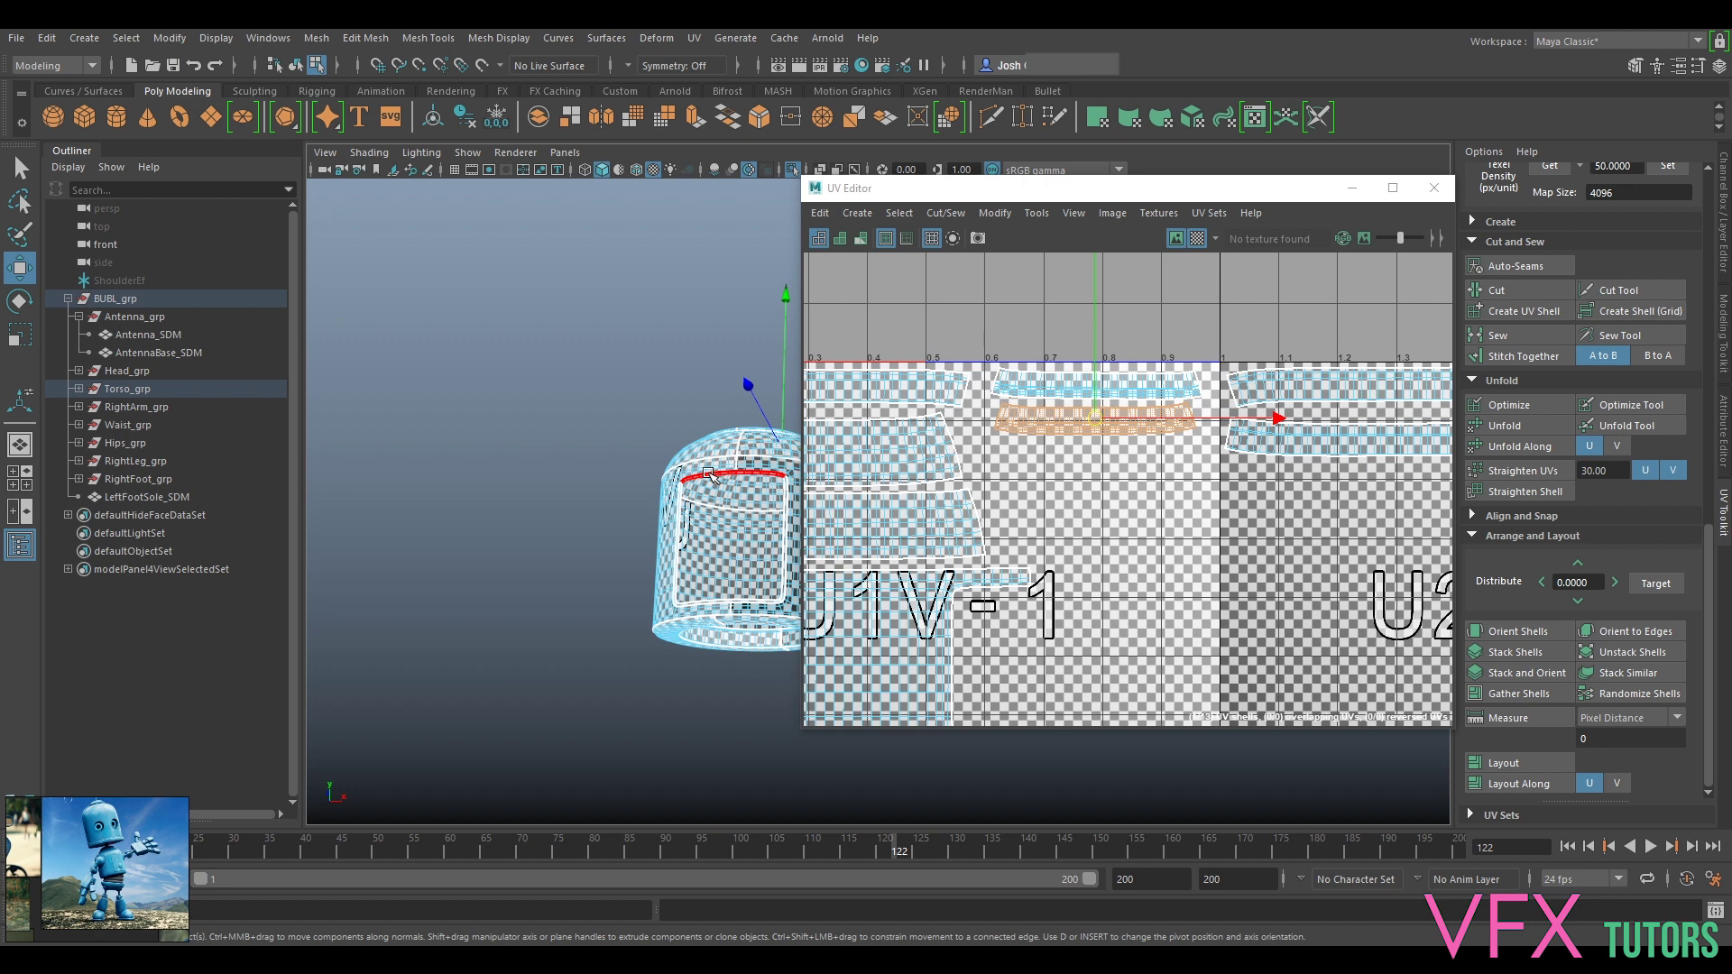
middle_click_drag(766, 382, 494, 347, "alt")
scroll(541, 378, "down", 3)
left_click_drag(595, 414, 693, 476, "alt")
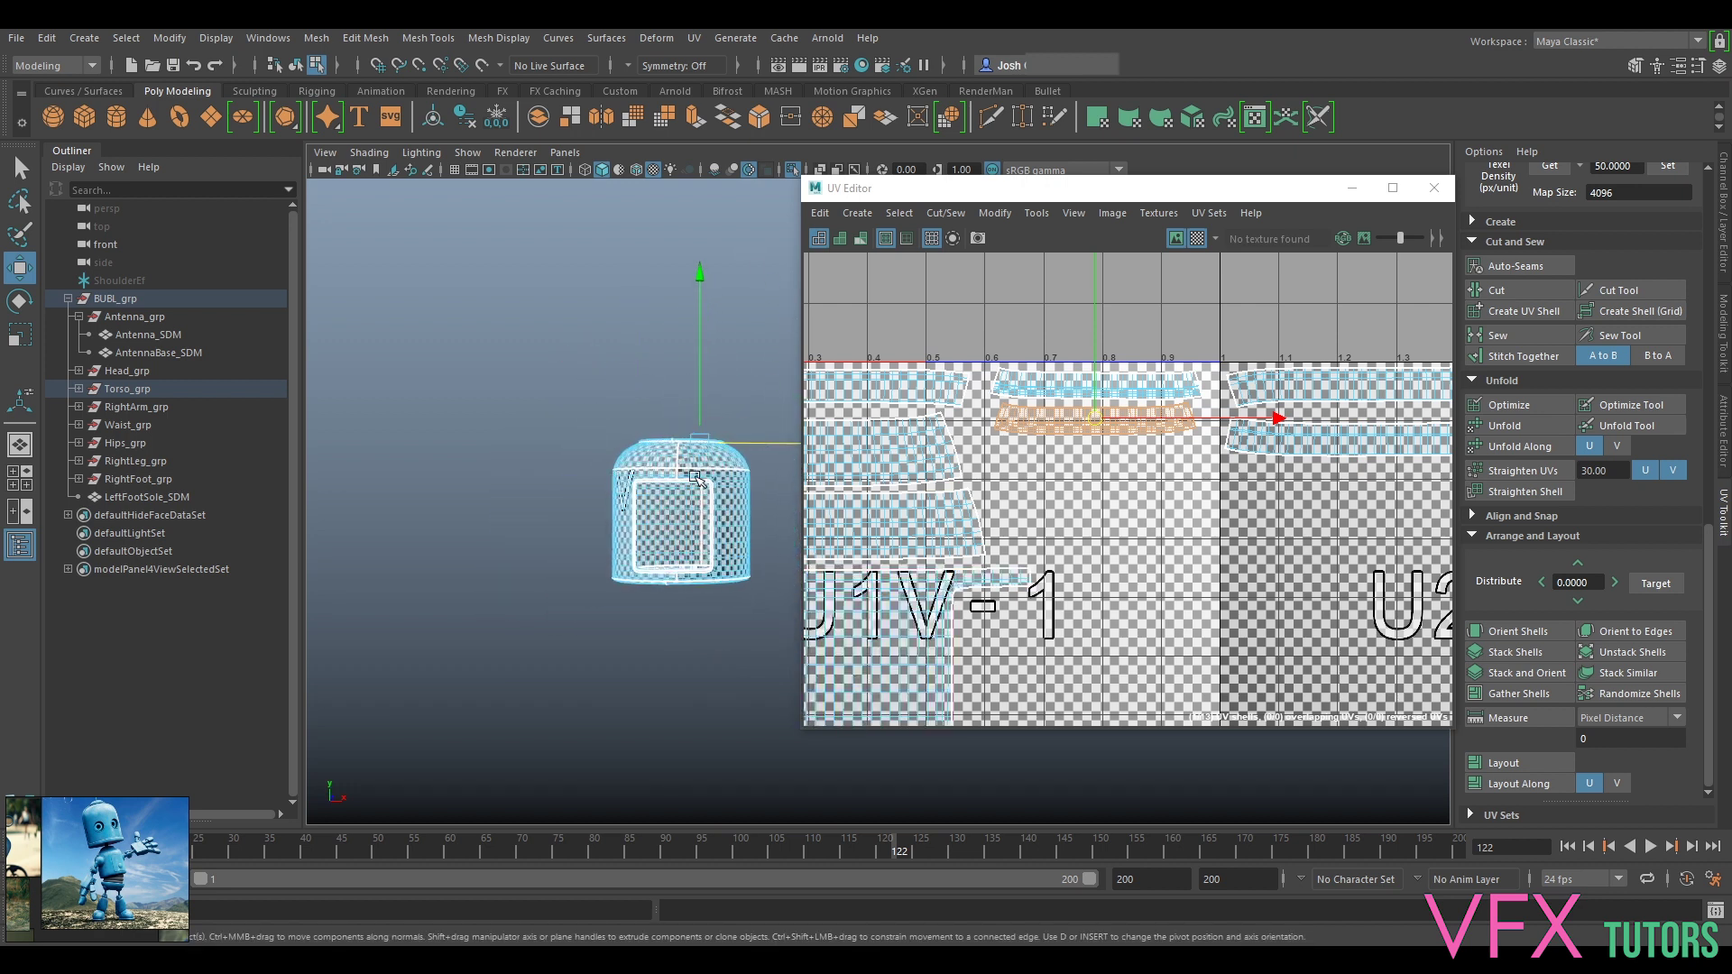
scroll(694, 475, "up", 5)
middle_click_drag(542, 508, 661, 449, "alt")
right_click_drag(653, 445, 773, 888)
left_click(675, 650)
left_click_drag(713, 526, 791, 477, "alt")
left_click(659, 472)
key("ctrl+1")
scroll(669, 454, "down", 5)
Step: Select the door panel on the front of the torso and isolate it in the viewport
left_click_drag(669, 456, 632, 501, "alt")
left_click(654, 510)
scroll(1051, 440, "down", 4)
middle_click_drag(1141, 411, 1228, 613, "alt")
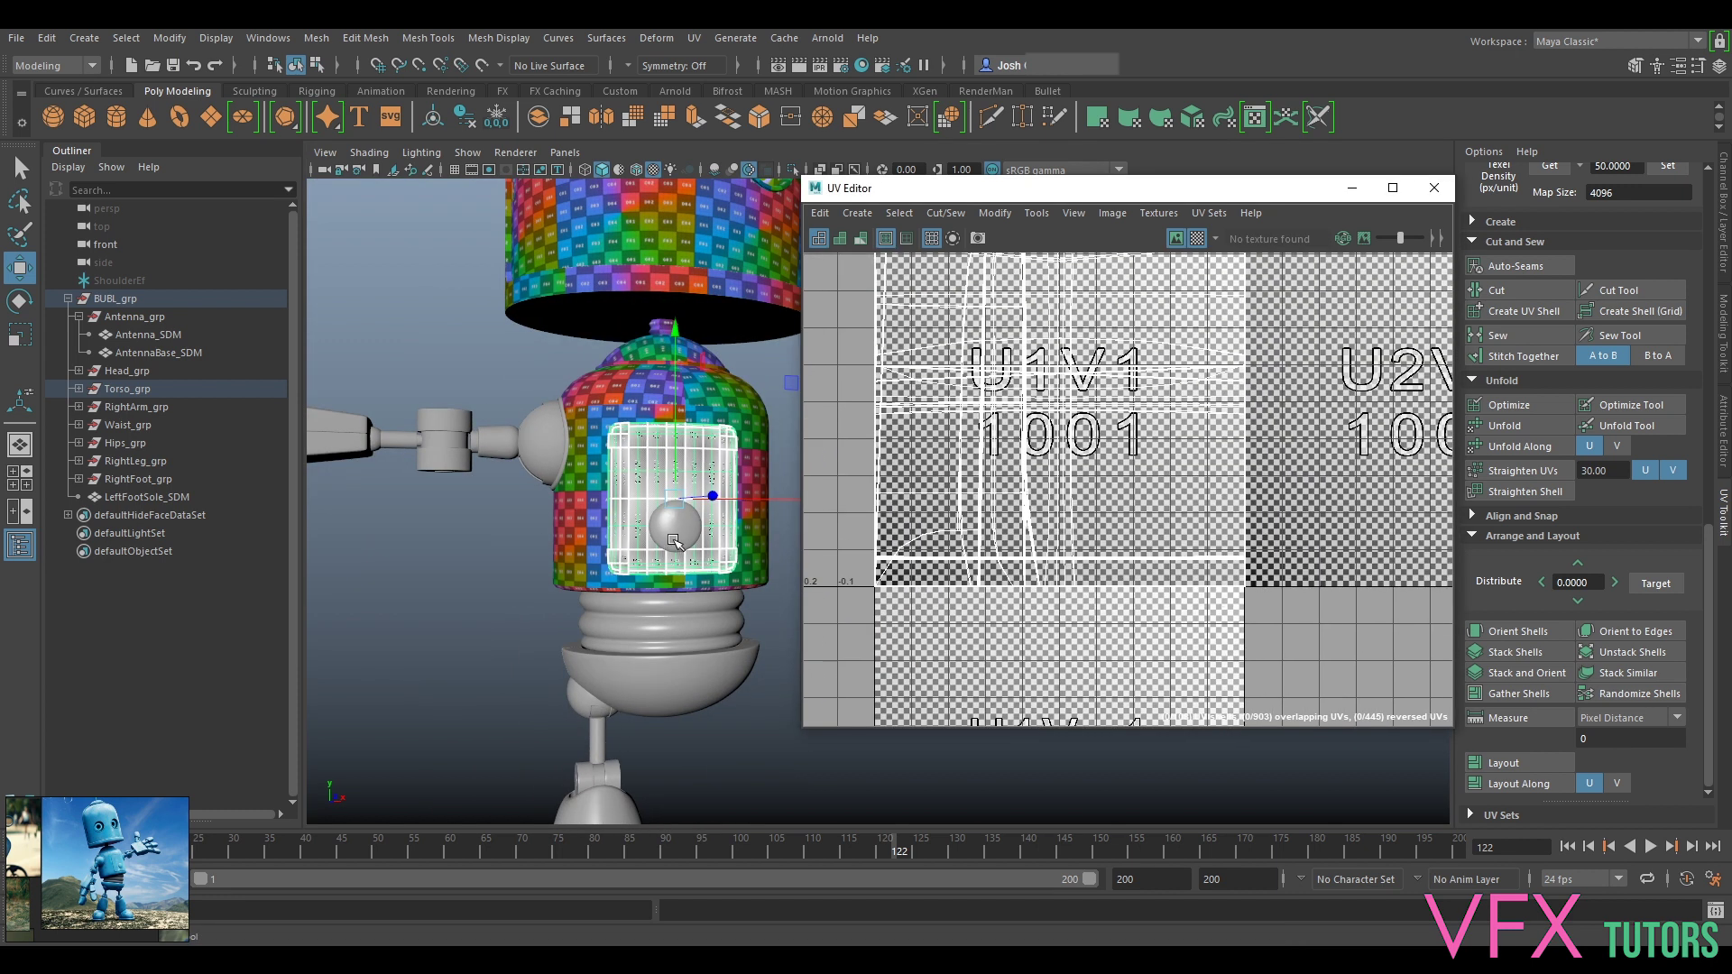
key("ctrl+1")
scroll(689, 514, "up", 5)
left_click_drag(634, 532, 768, 452, "alt")
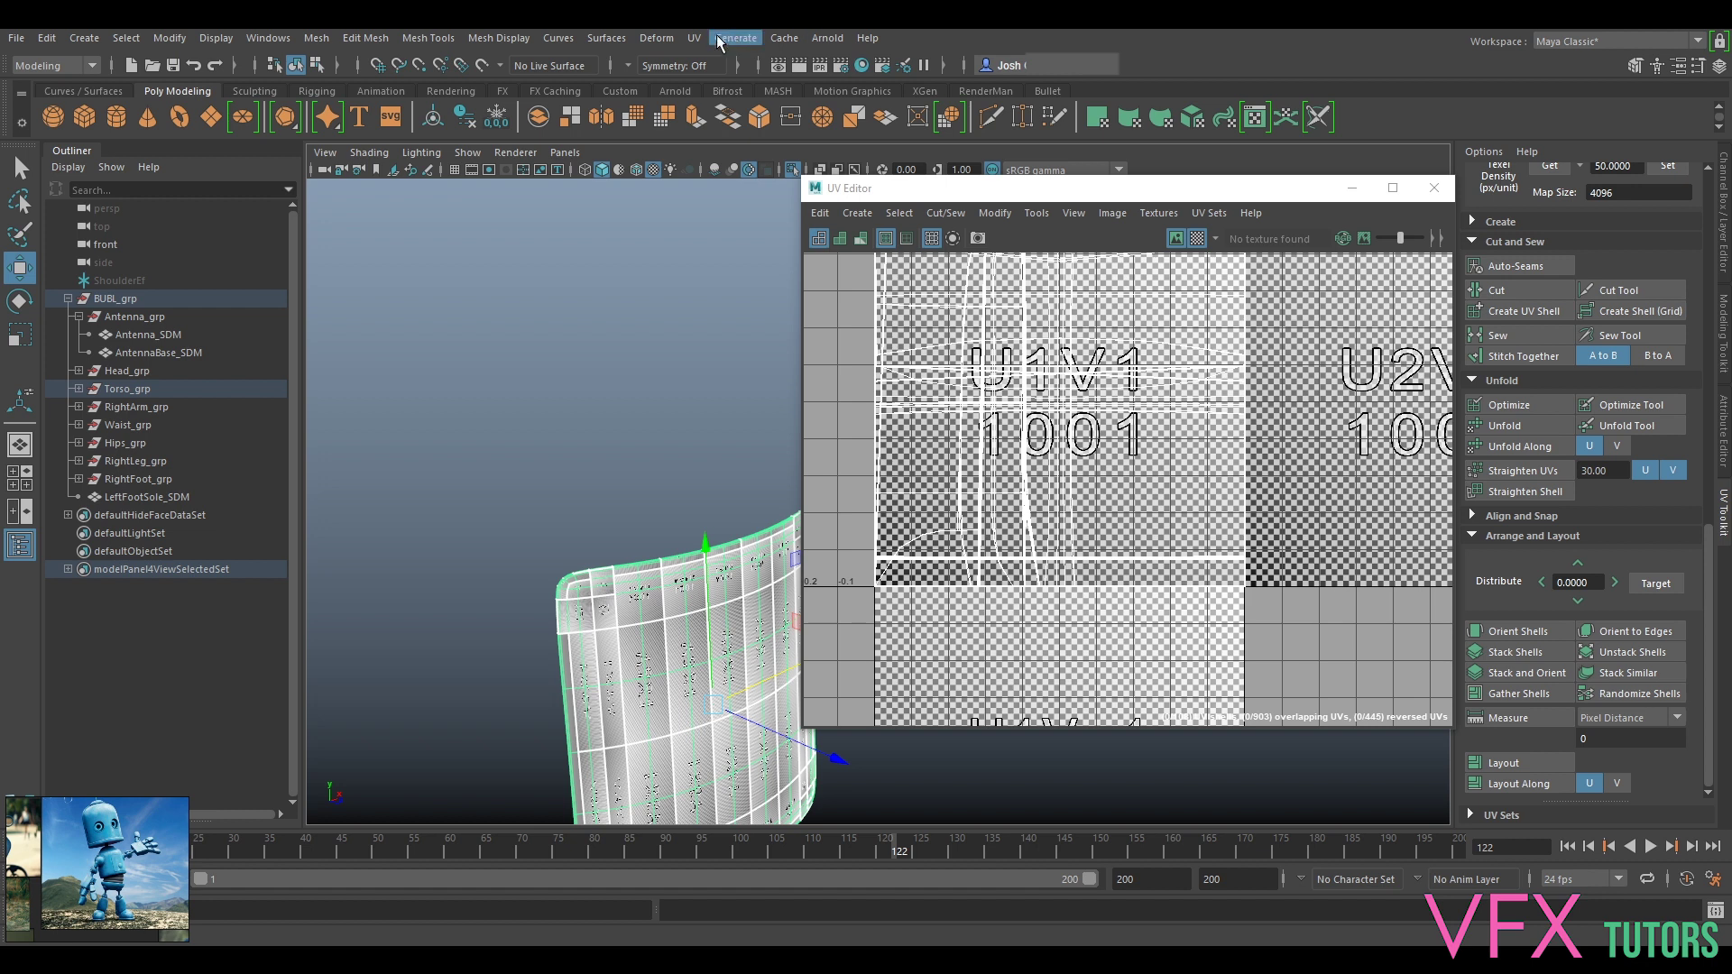
Step: Delete the torso door's existing UVs and face the panel straight on
left_click(693, 42)
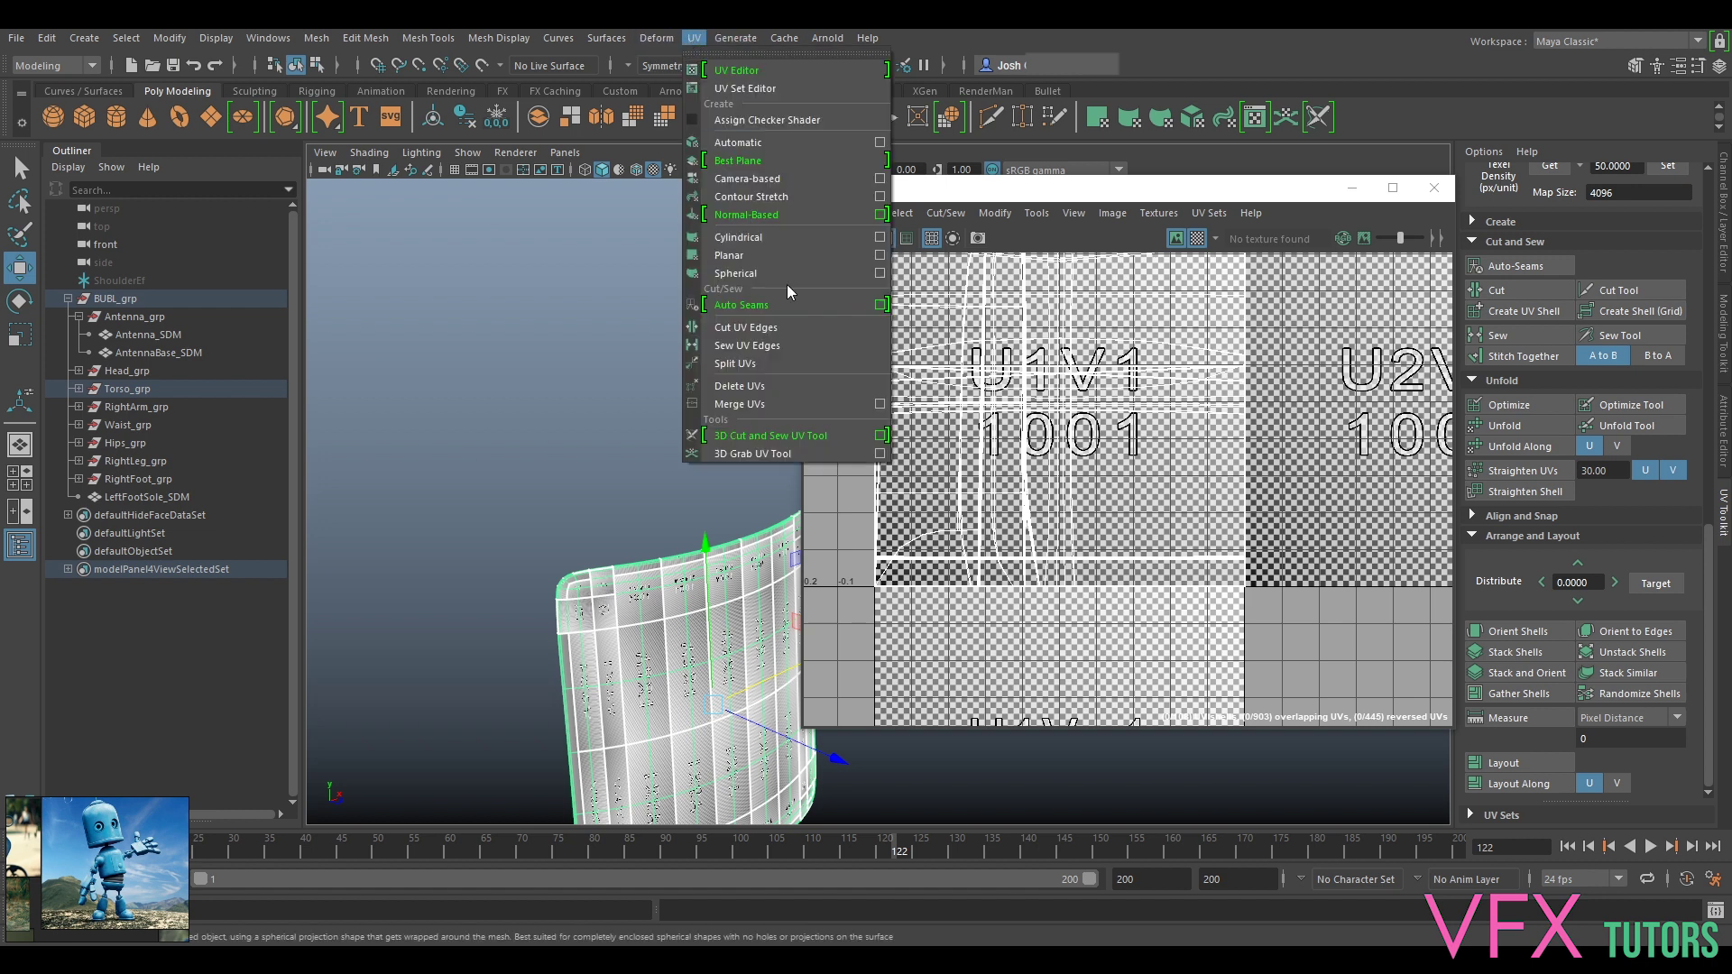
left_click(773, 390)
left_click_drag(704, 624, 633, 591, "alt")
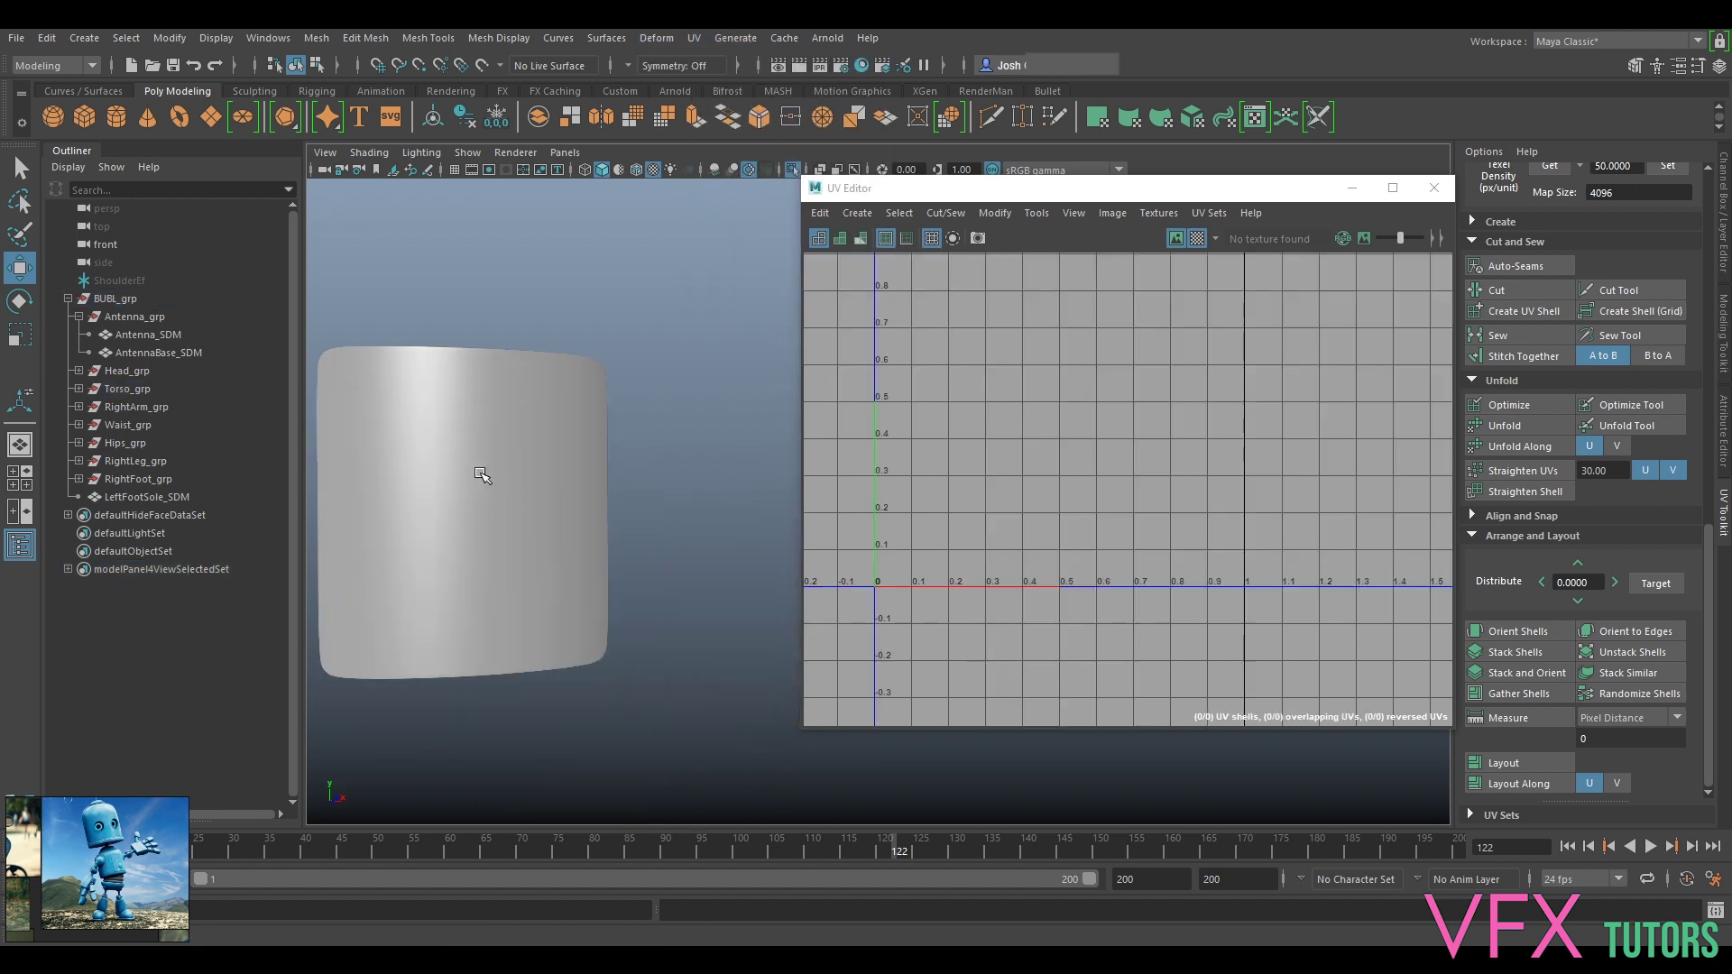
Step: Reselect the torso door and create new UVs with a camera-based projection
left_click(479, 476)
left_click(694, 38)
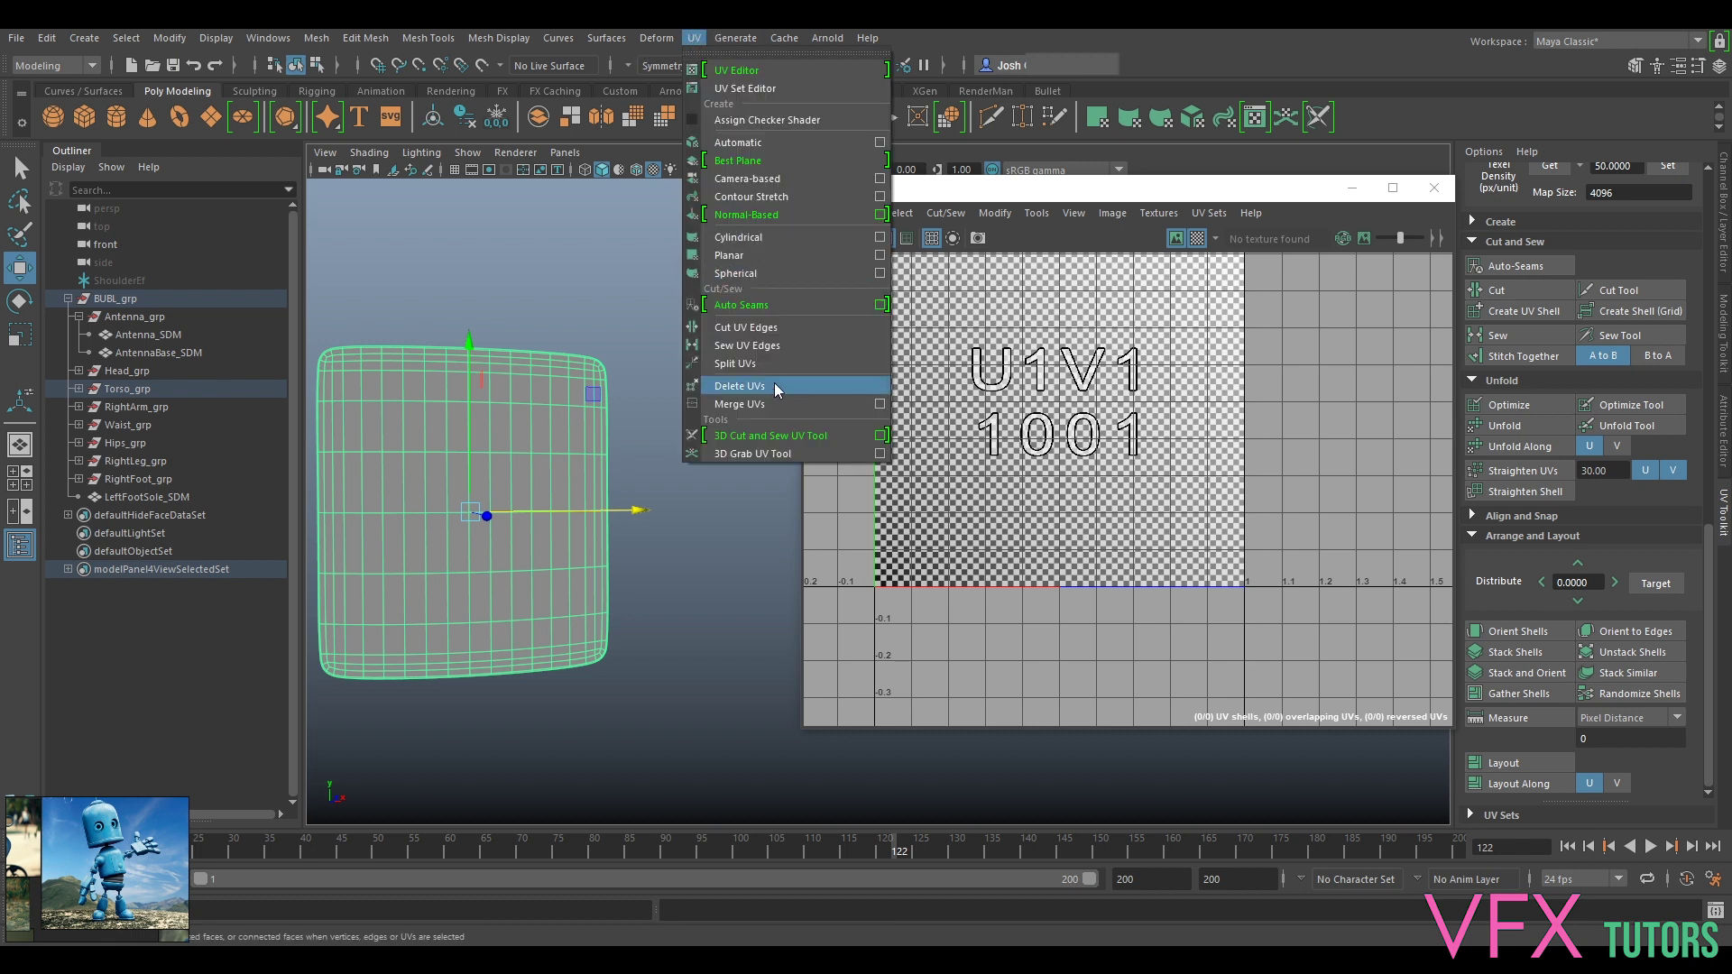
left_click(781, 180)
middle_click_drag(1046, 394, 1075, 460, "alt")
Step: Select the door's full UV shell, then unfold and optimize it
right_click_drag(1074, 458, 1041, 438)
left_click(1041, 438)
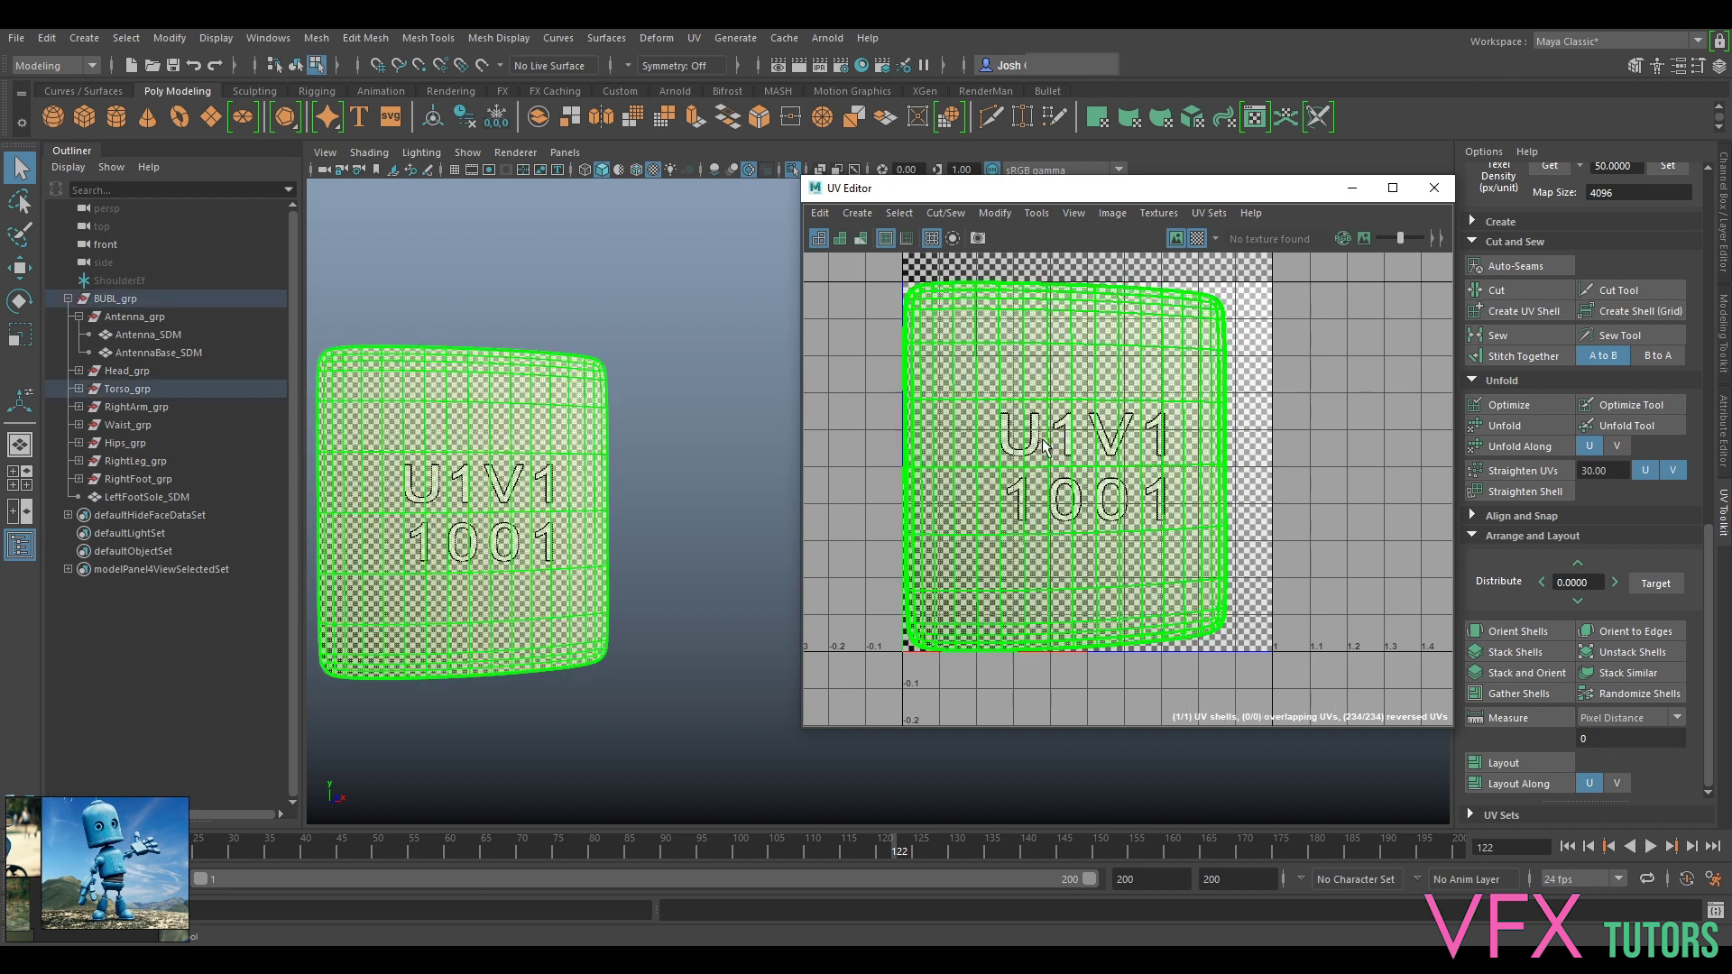
key("ctrl+u")
left_click(1326, 422)
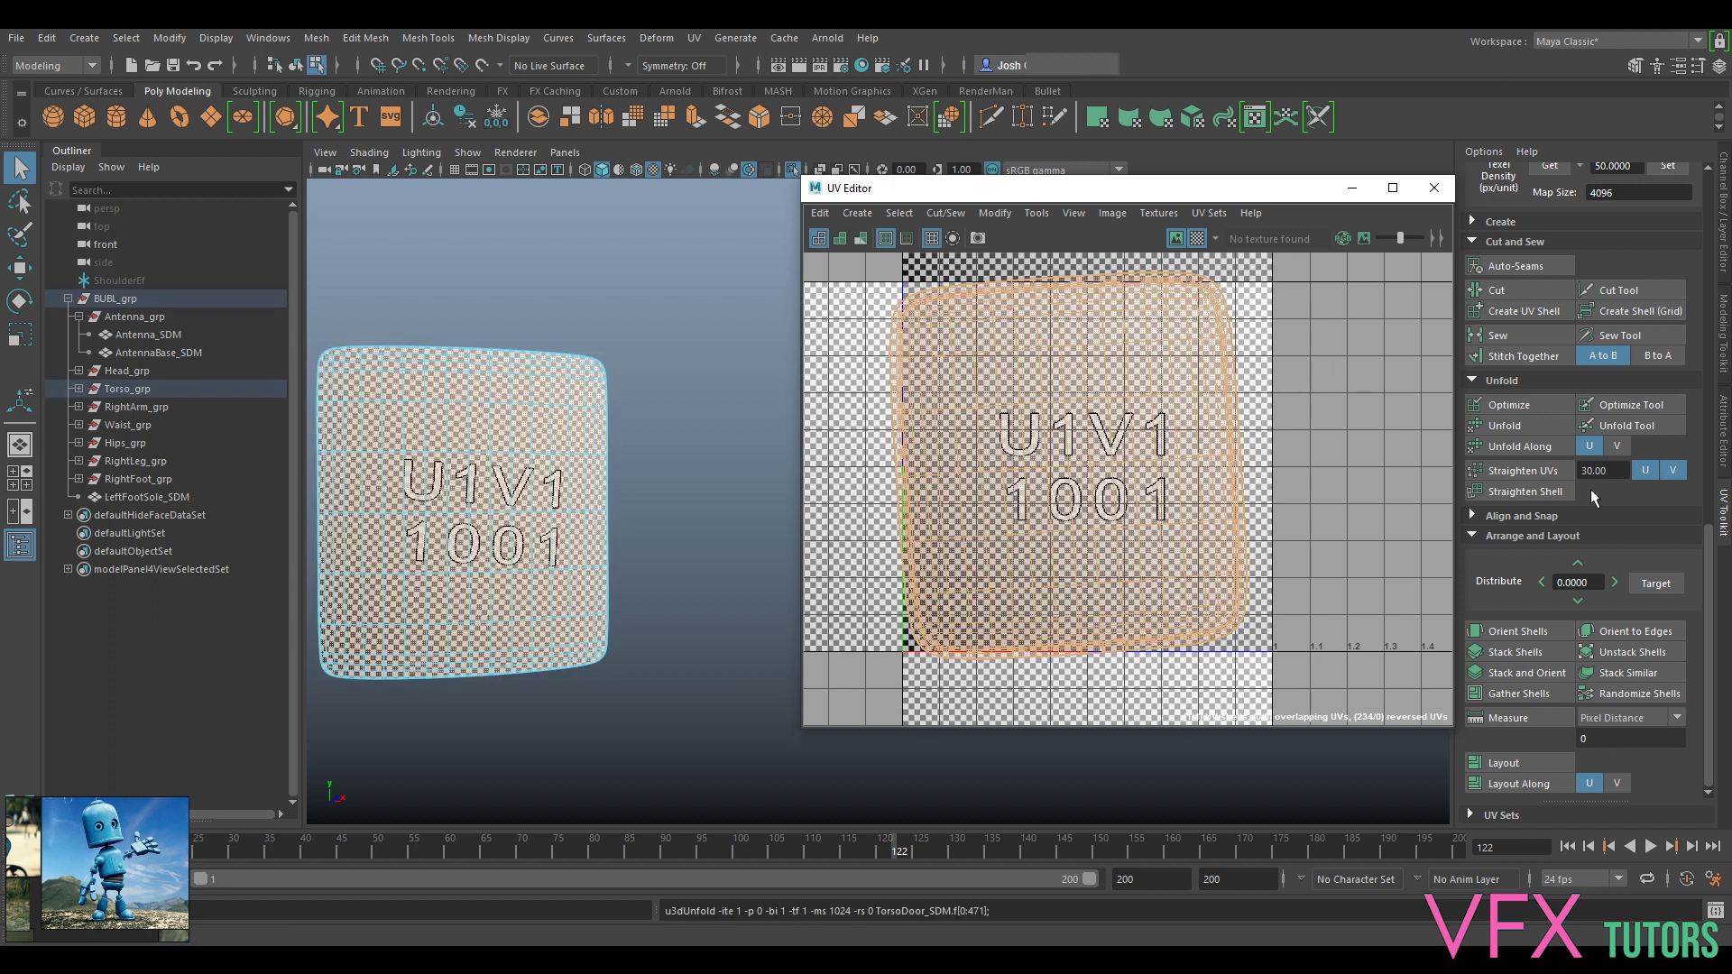
left_click(1520, 409)
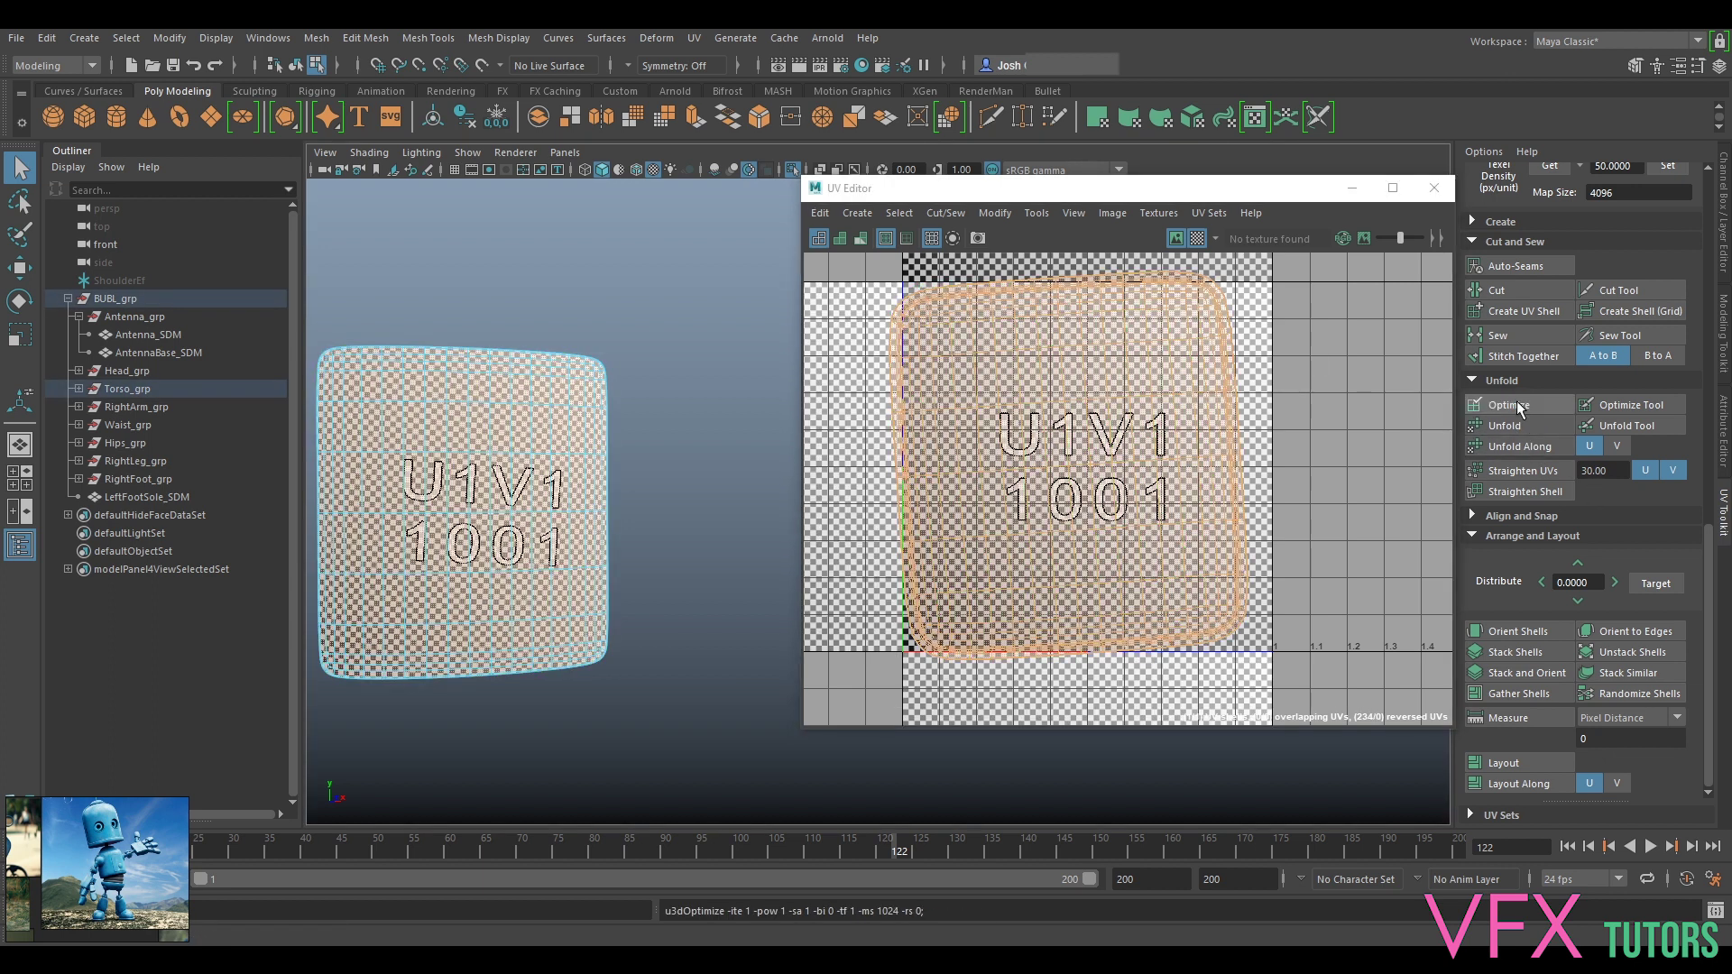
Step: Set the door shell's texel density to 50 at map size 4096 and place it upright in the lower-left corner of tile U3V-1
left_click(1668, 166)
scroll(1342, 379, "down", 5)
key("w")
left_click_drag(1103, 473, 1311, 670)
middle_click_drag(1371, 644, 1306, 536, "alt")
left_click_drag(1248, 571, 1333, 608)
key("e")
left_click_drag(1421, 450, 1431, 460)
Step: Show the full robot again, add the torso to the selection, and move the door shell beside the narrow strips at the bottom of U1V-1
key("ctrl+1")
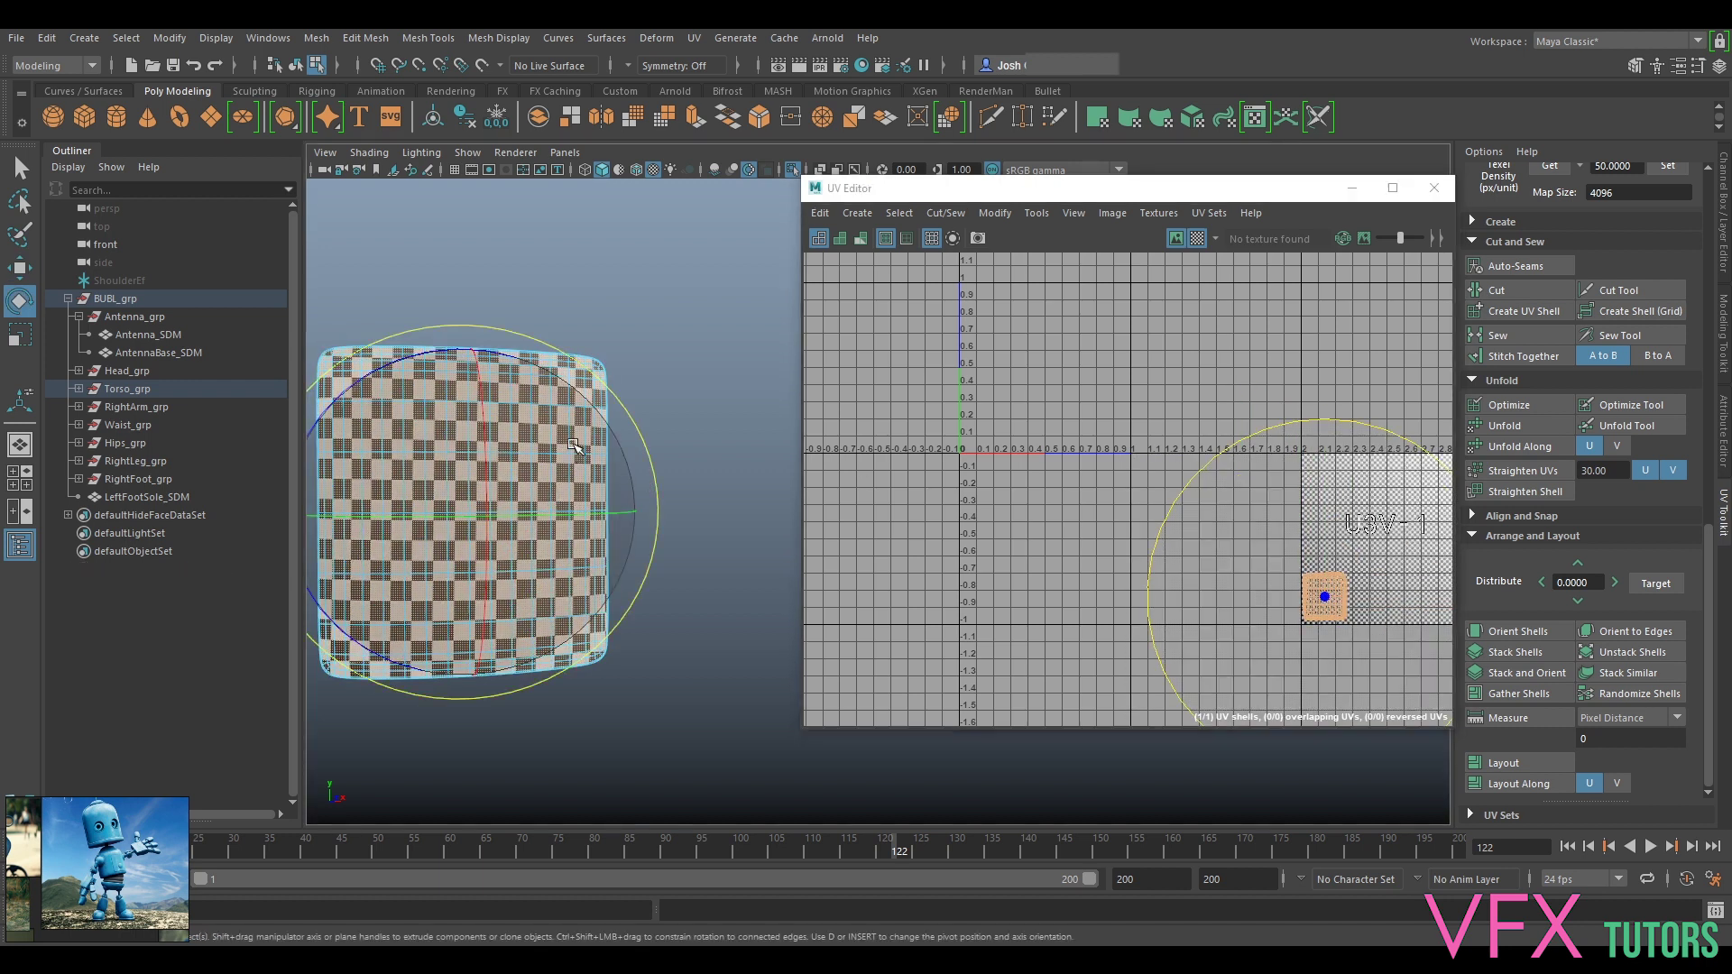
middle_click_drag(386, 624, 554, 503, "alt")
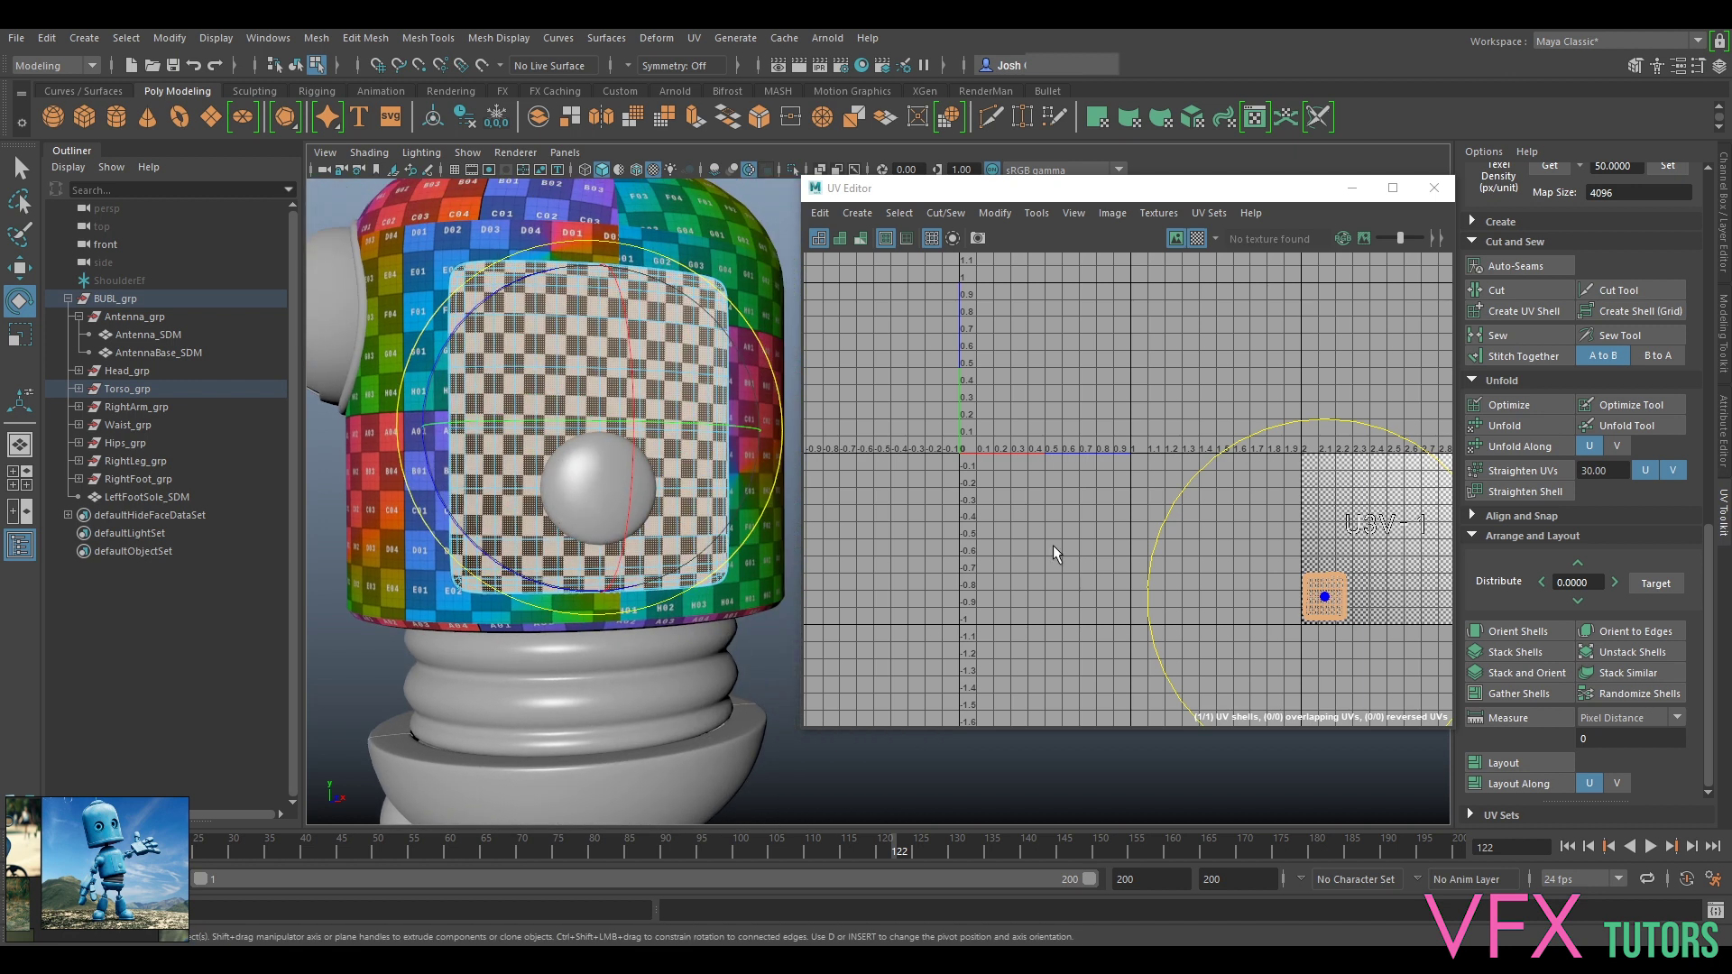
left_click(756, 254, "shift")
key("w")
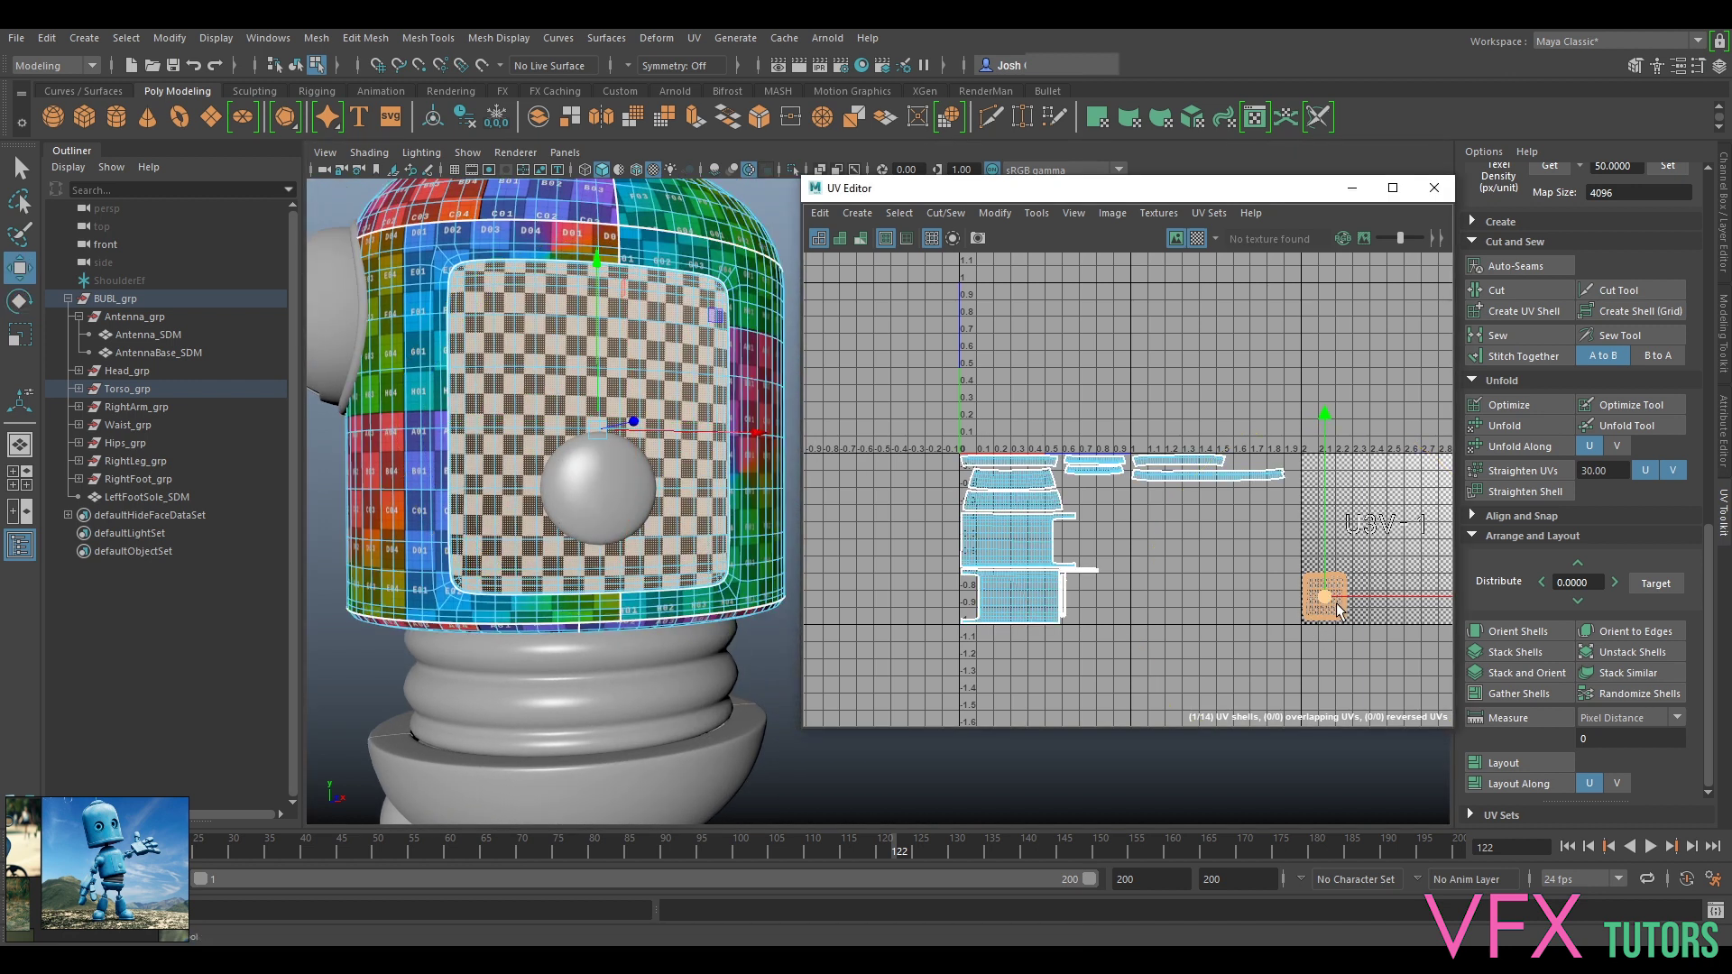
left_click_drag(1324, 596, 1107, 597)
scroll(1106, 599, "up", 6)
middle_click_drag(1106, 598, 1149, 561, "alt")
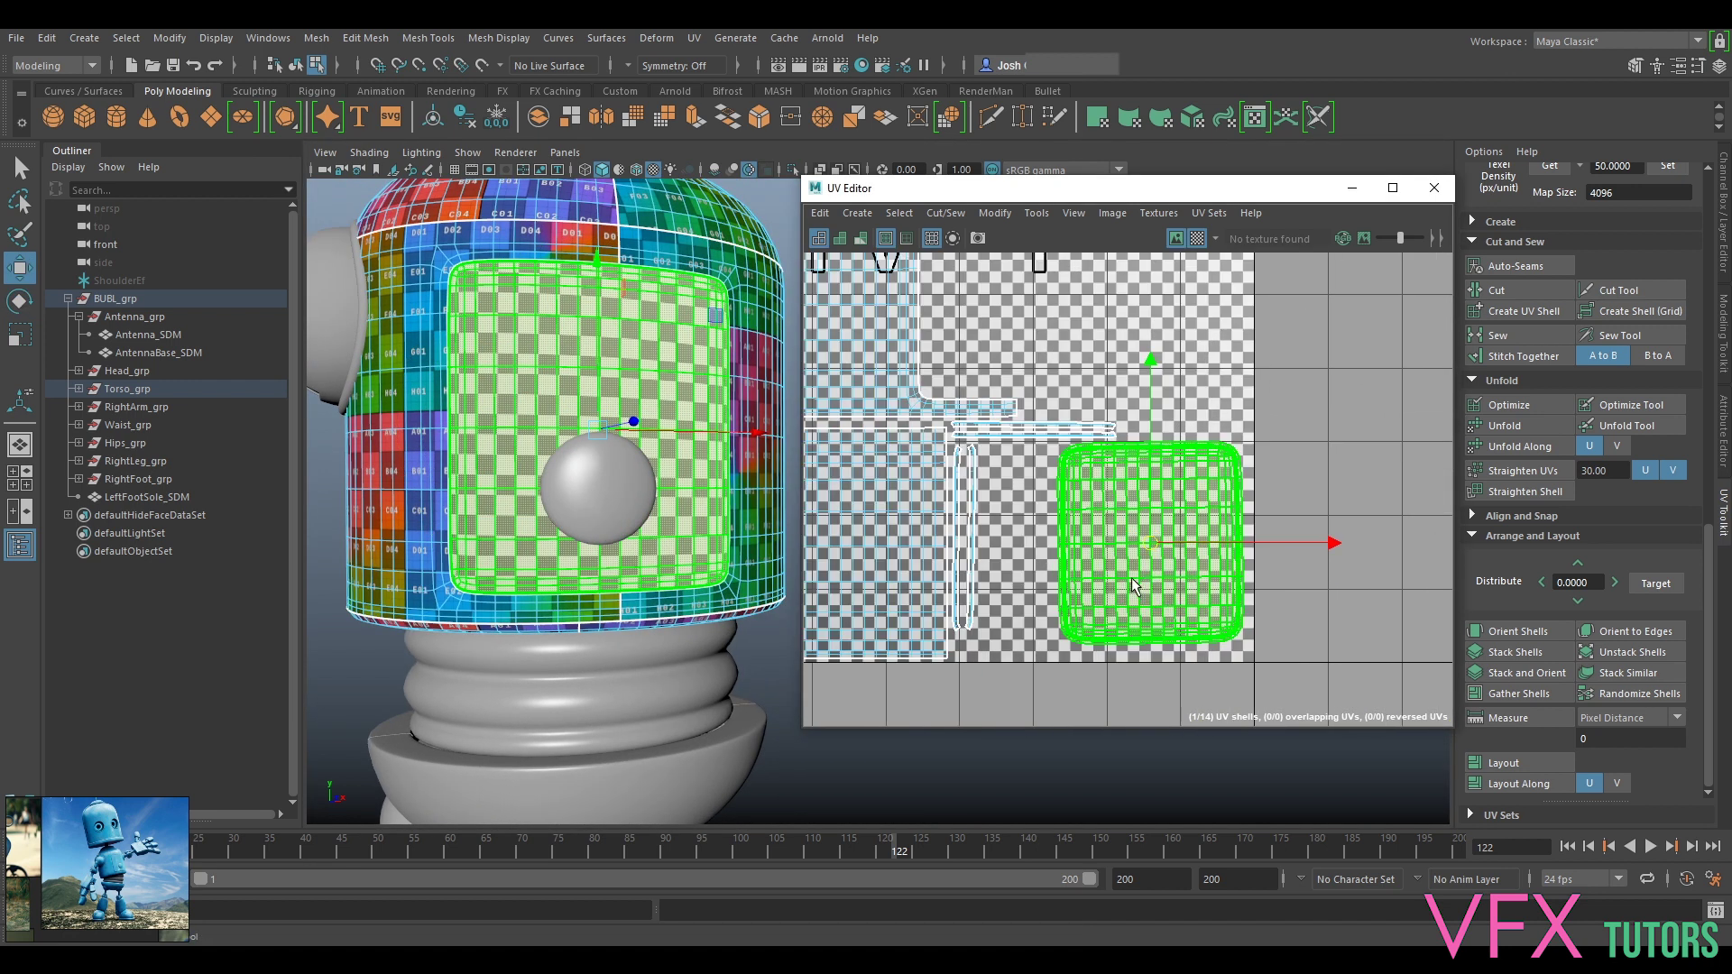
left_click_drag(1151, 548, 1081, 555)
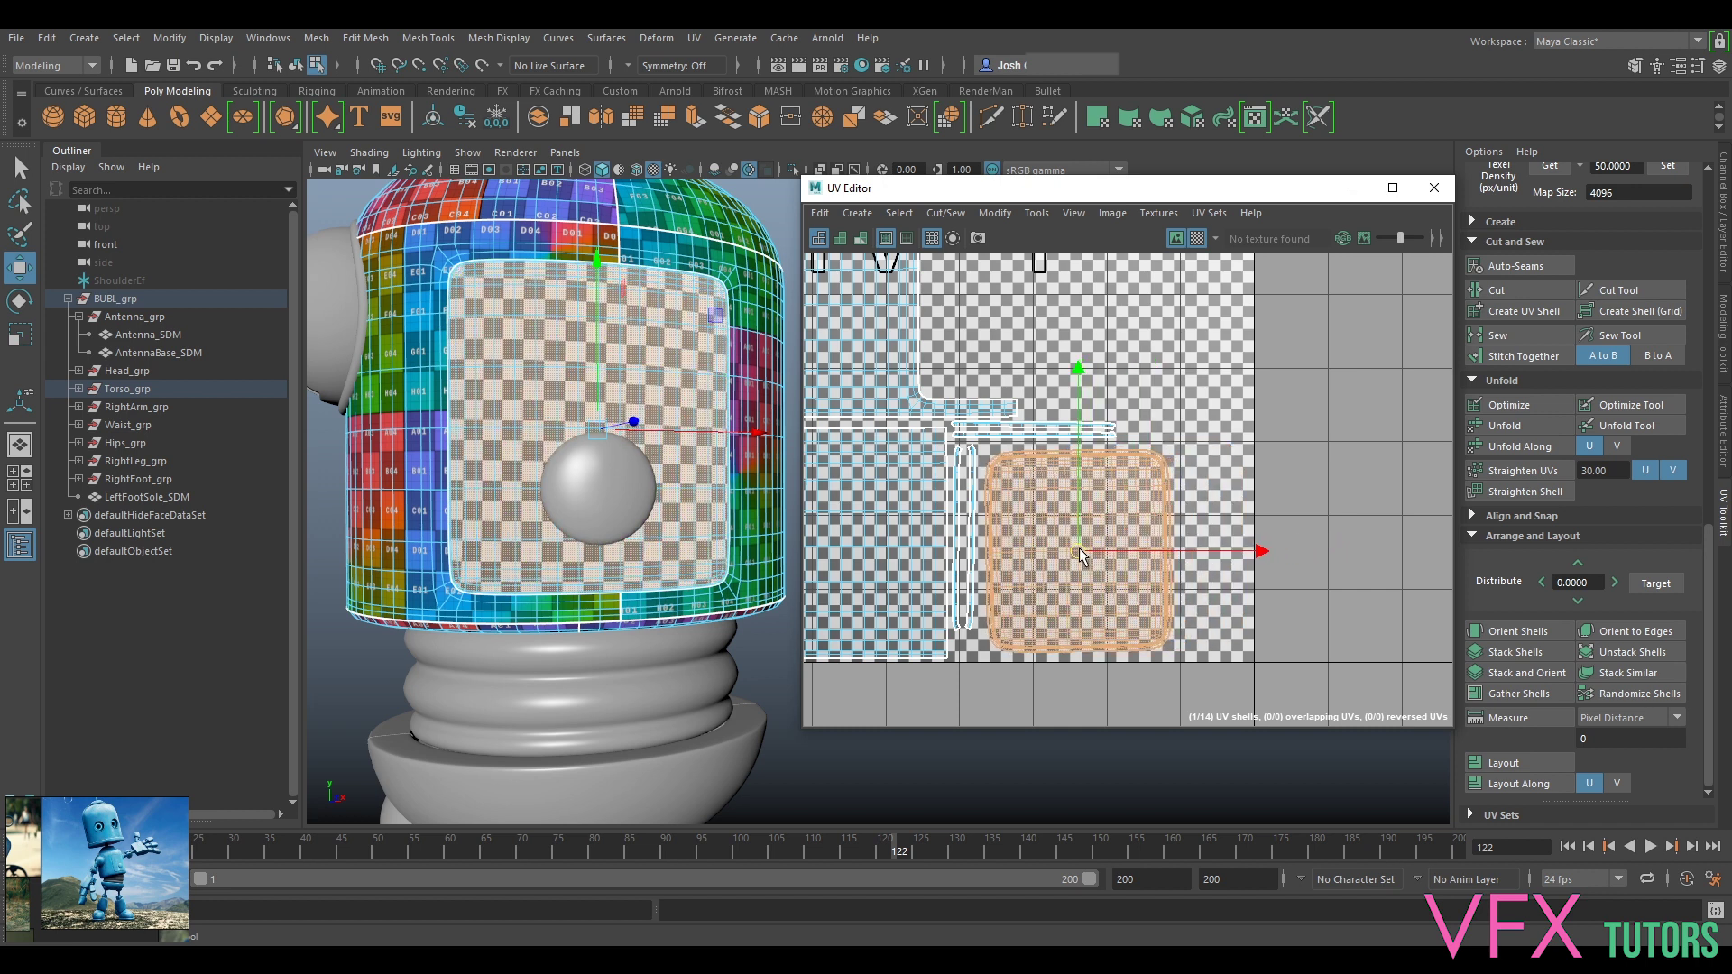
Step: Fine-tune the door shell's placement beside the narrow strips at the bottom of tile U1V-1
key("e")
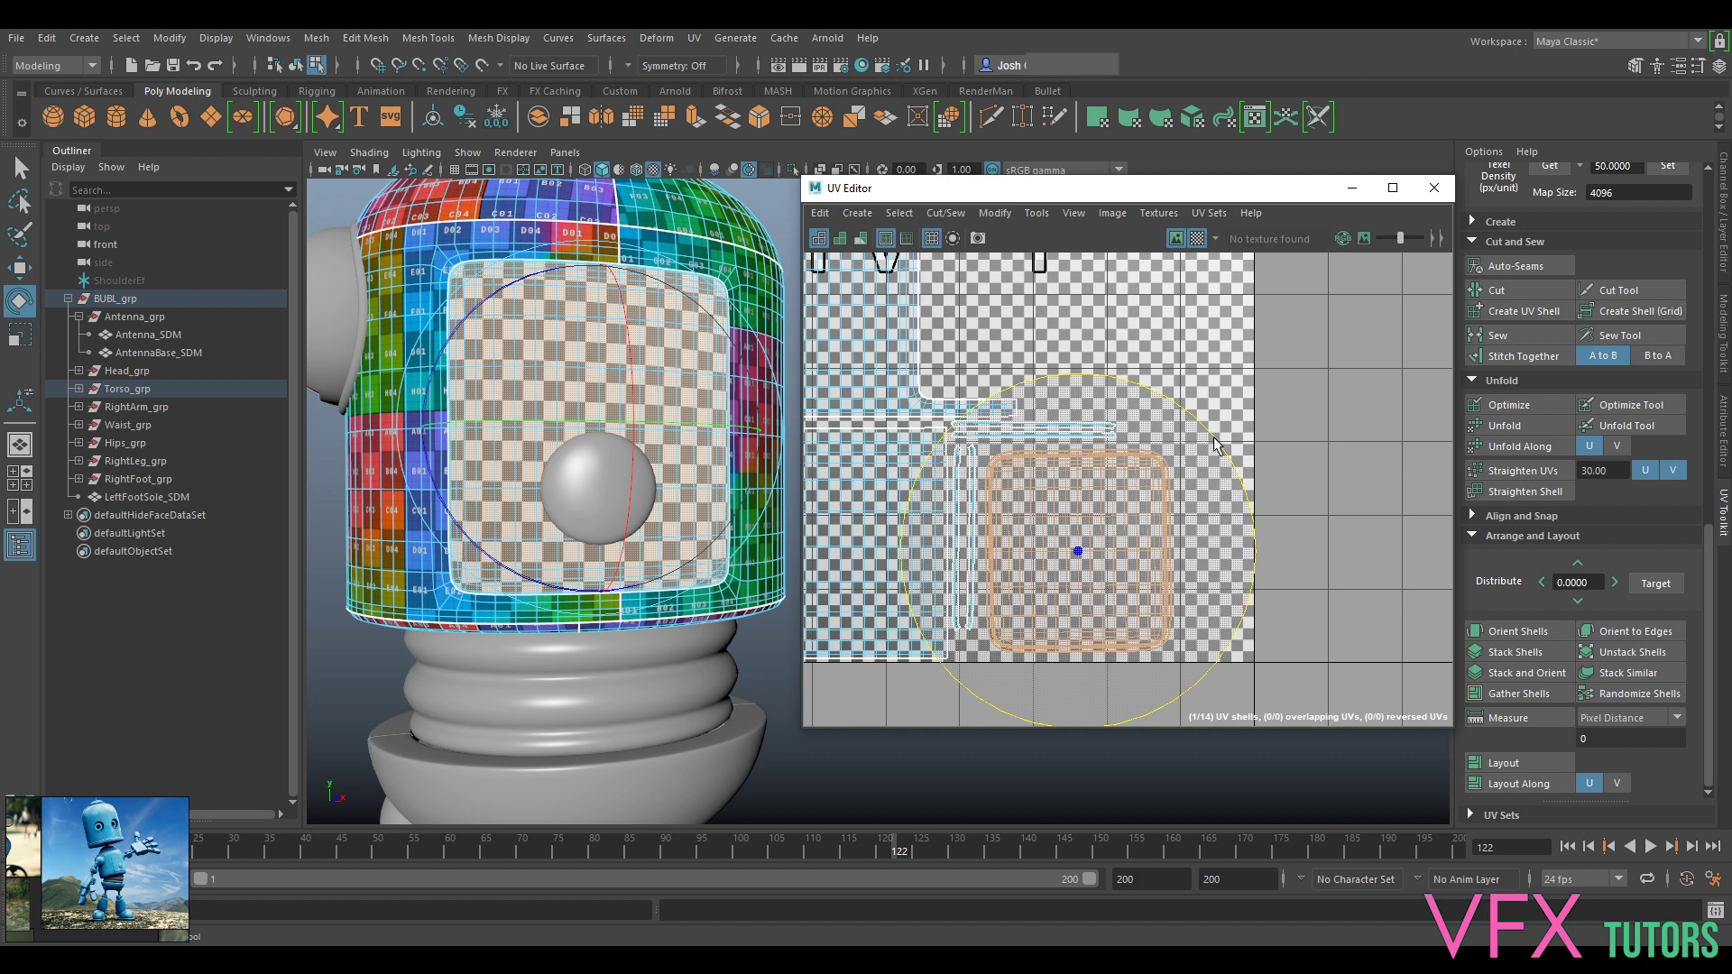
scroll(1161, 480, "down", 3)
key("w")
left_click_drag(1110, 530, 1072, 390)
mouse_move(1063, 532)
left_mouse_down()
mouse_move(1064, 331)
mouse_move(1107, 508)
mouse_move(1095, 529)
left_mouse_up()
scroll(970, 384, "down", 5)
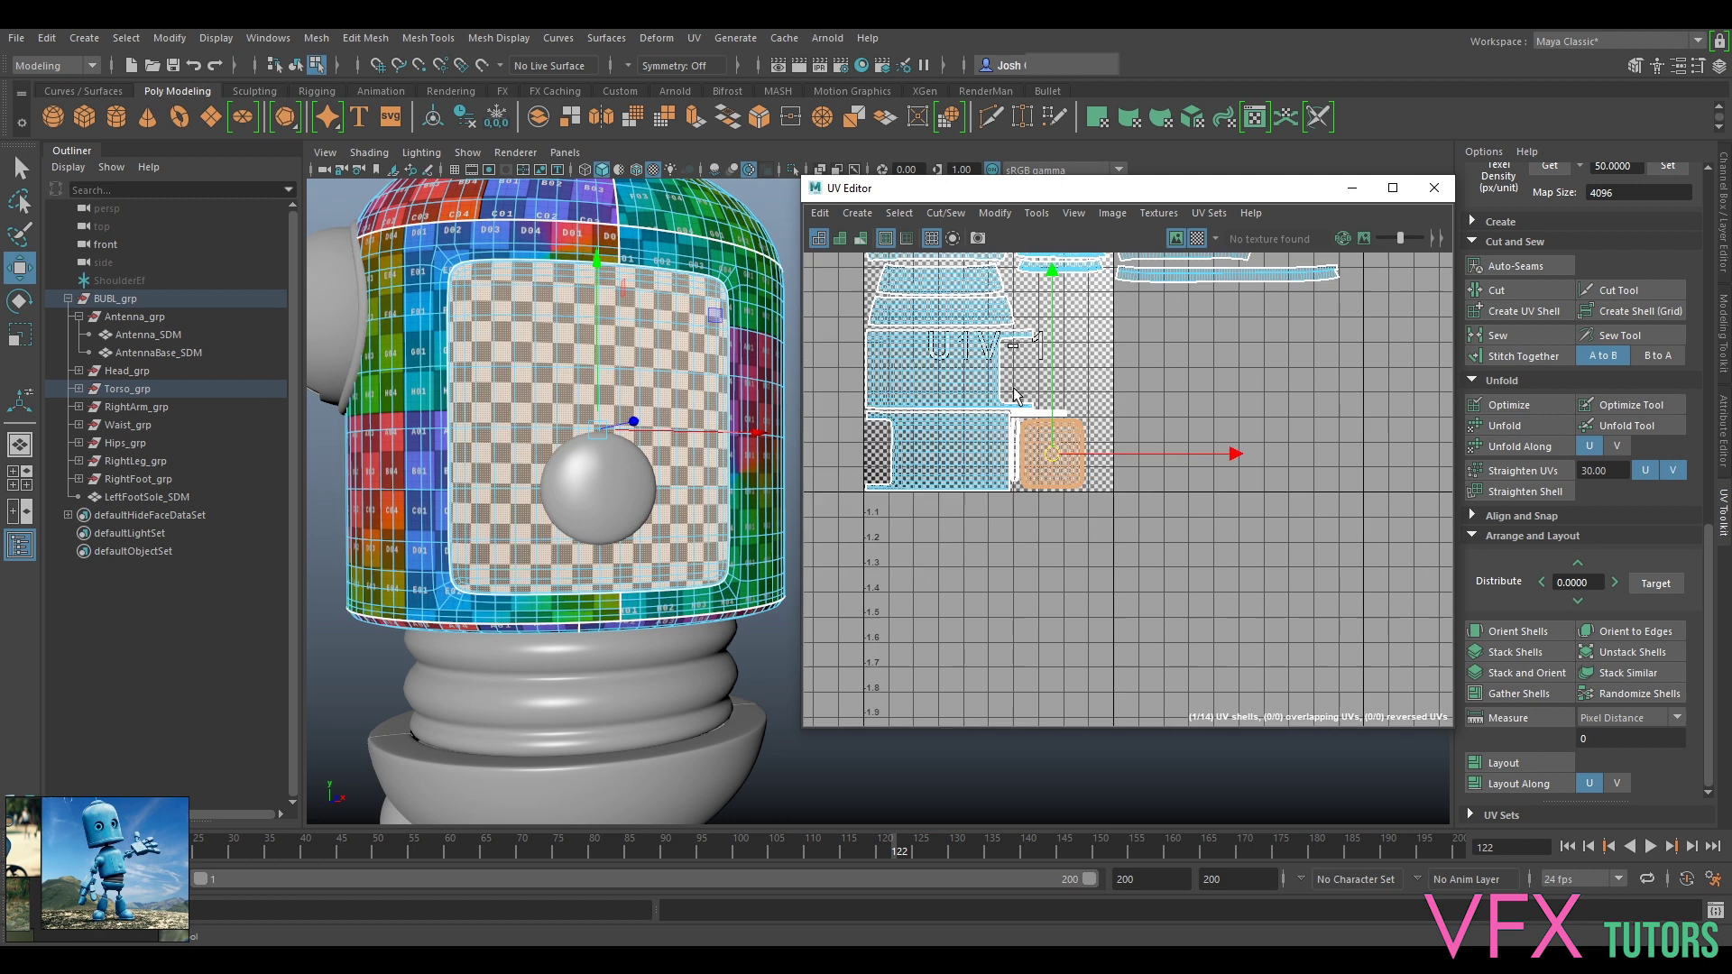
middle_click_drag(965, 382, 983, 517, "alt")
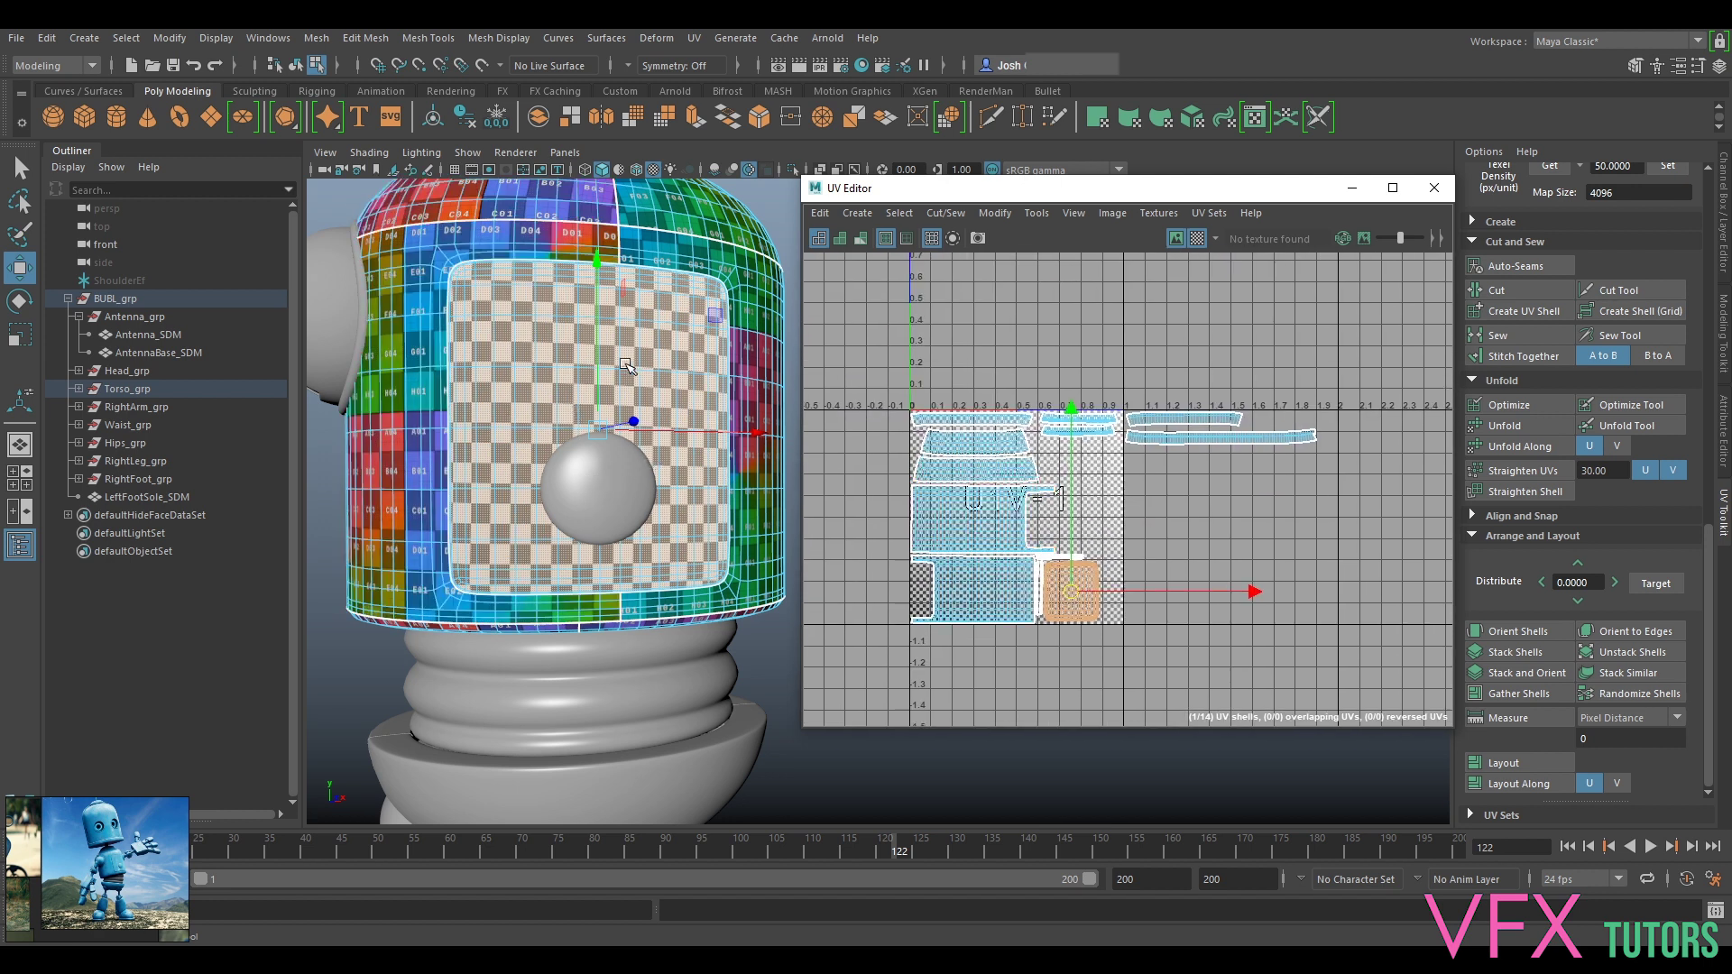
Step: Select the round button on the torso door as an object and delete its existing UVs
right_click_drag(610, 444, 622, 517)
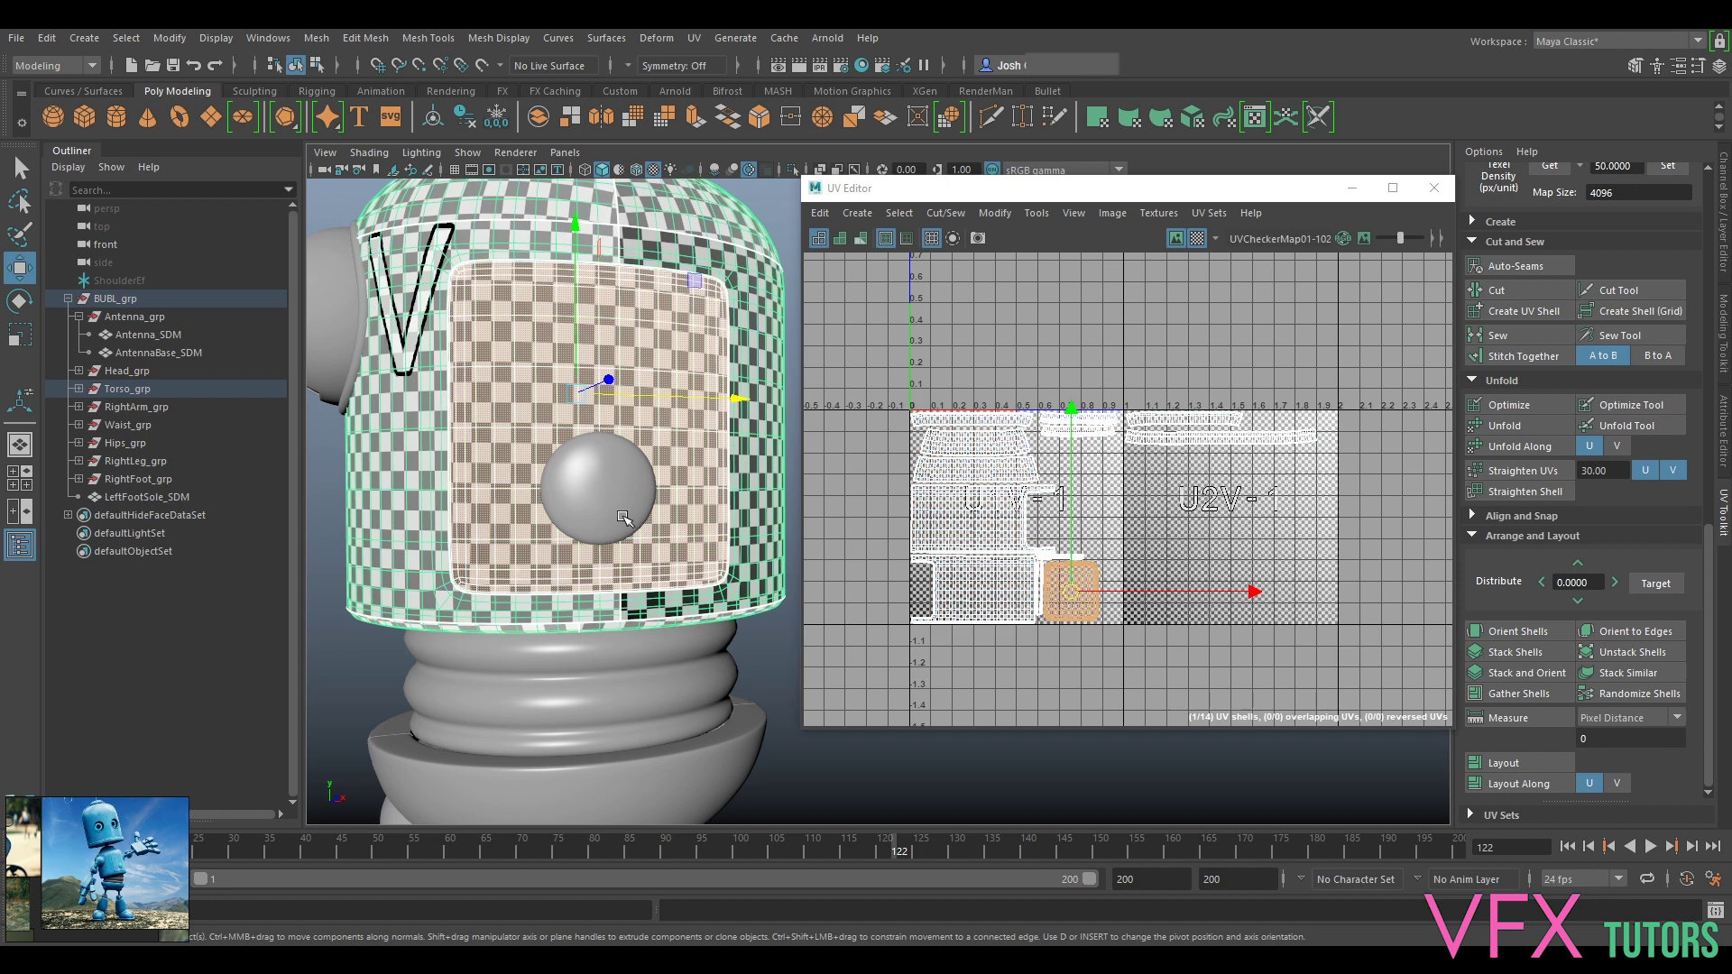
left_click(623, 517)
middle_click_drag(1241, 343, 1277, 386, "alt")
scroll(1276, 387, "up", 2)
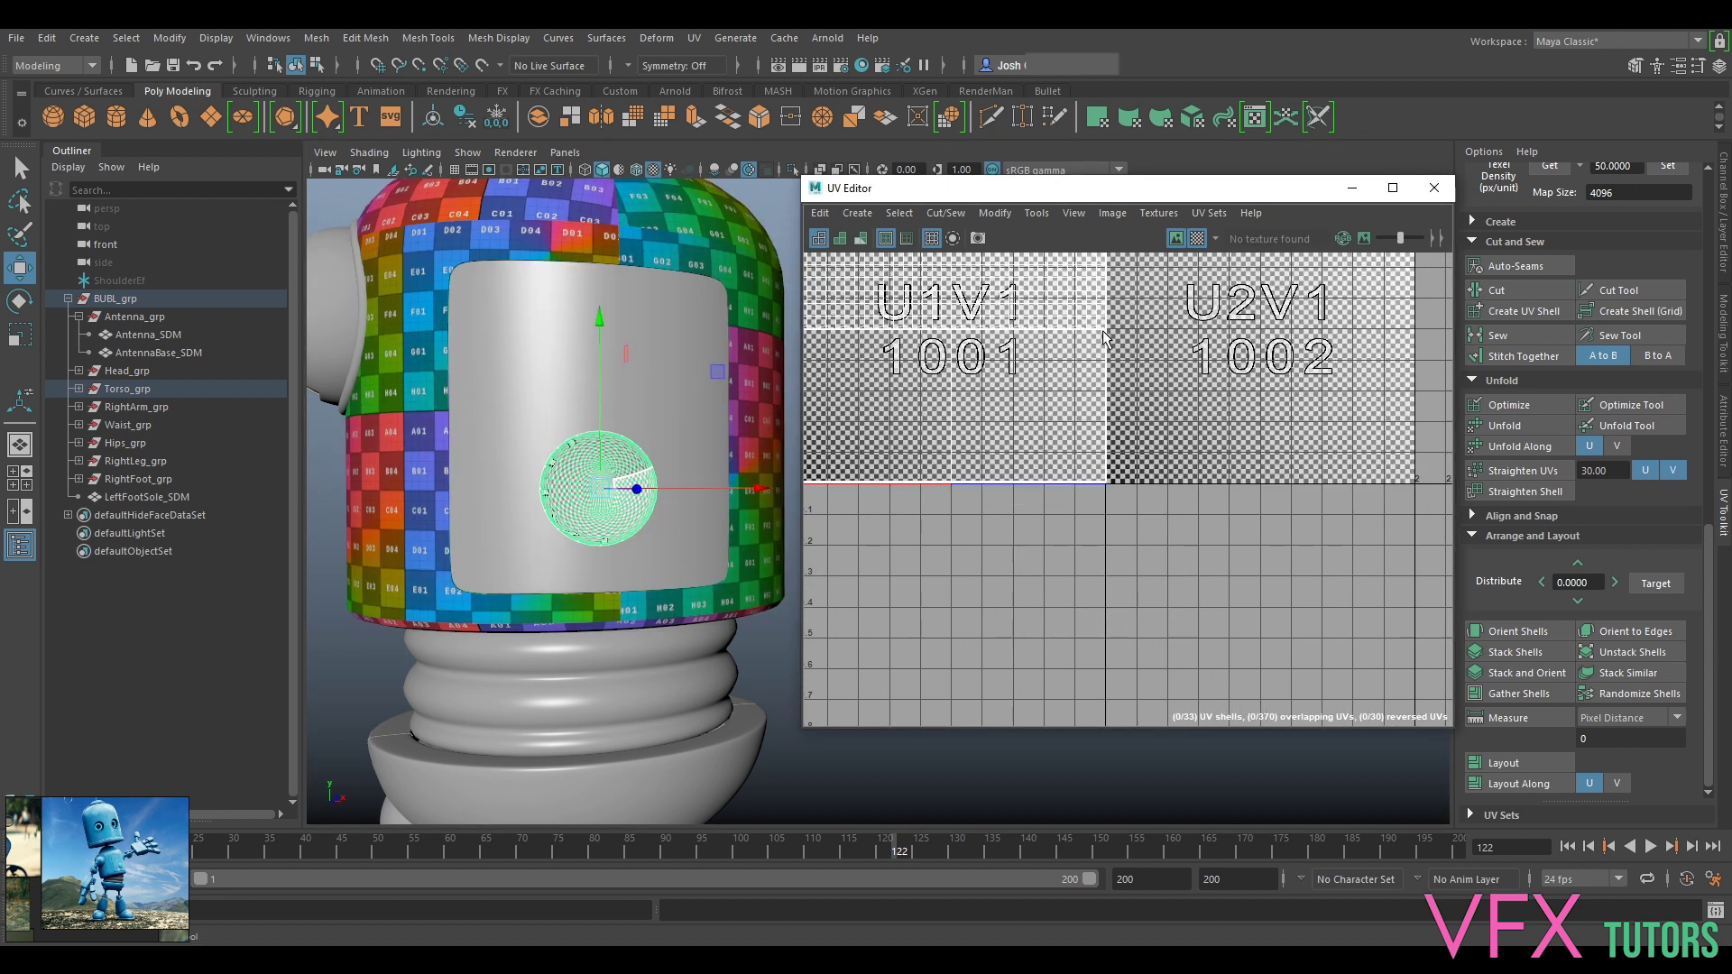
middle_click_drag(1106, 336, 1260, 449, "alt")
left_click(631, 487)
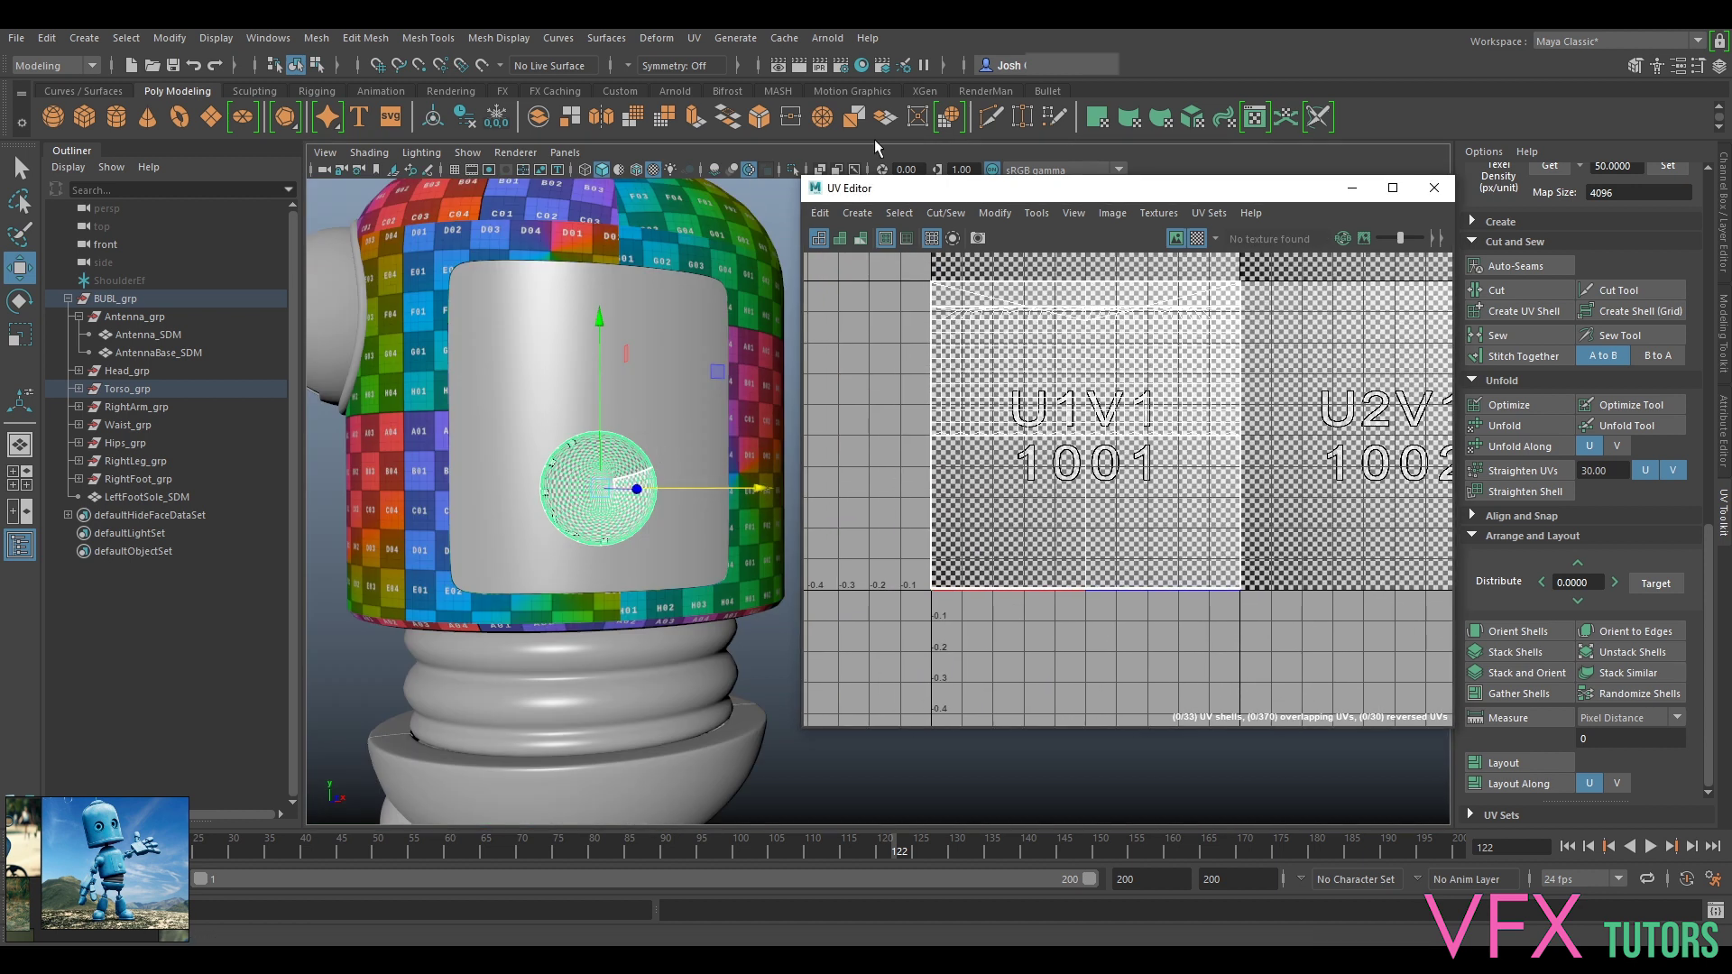
left_click(693, 38)
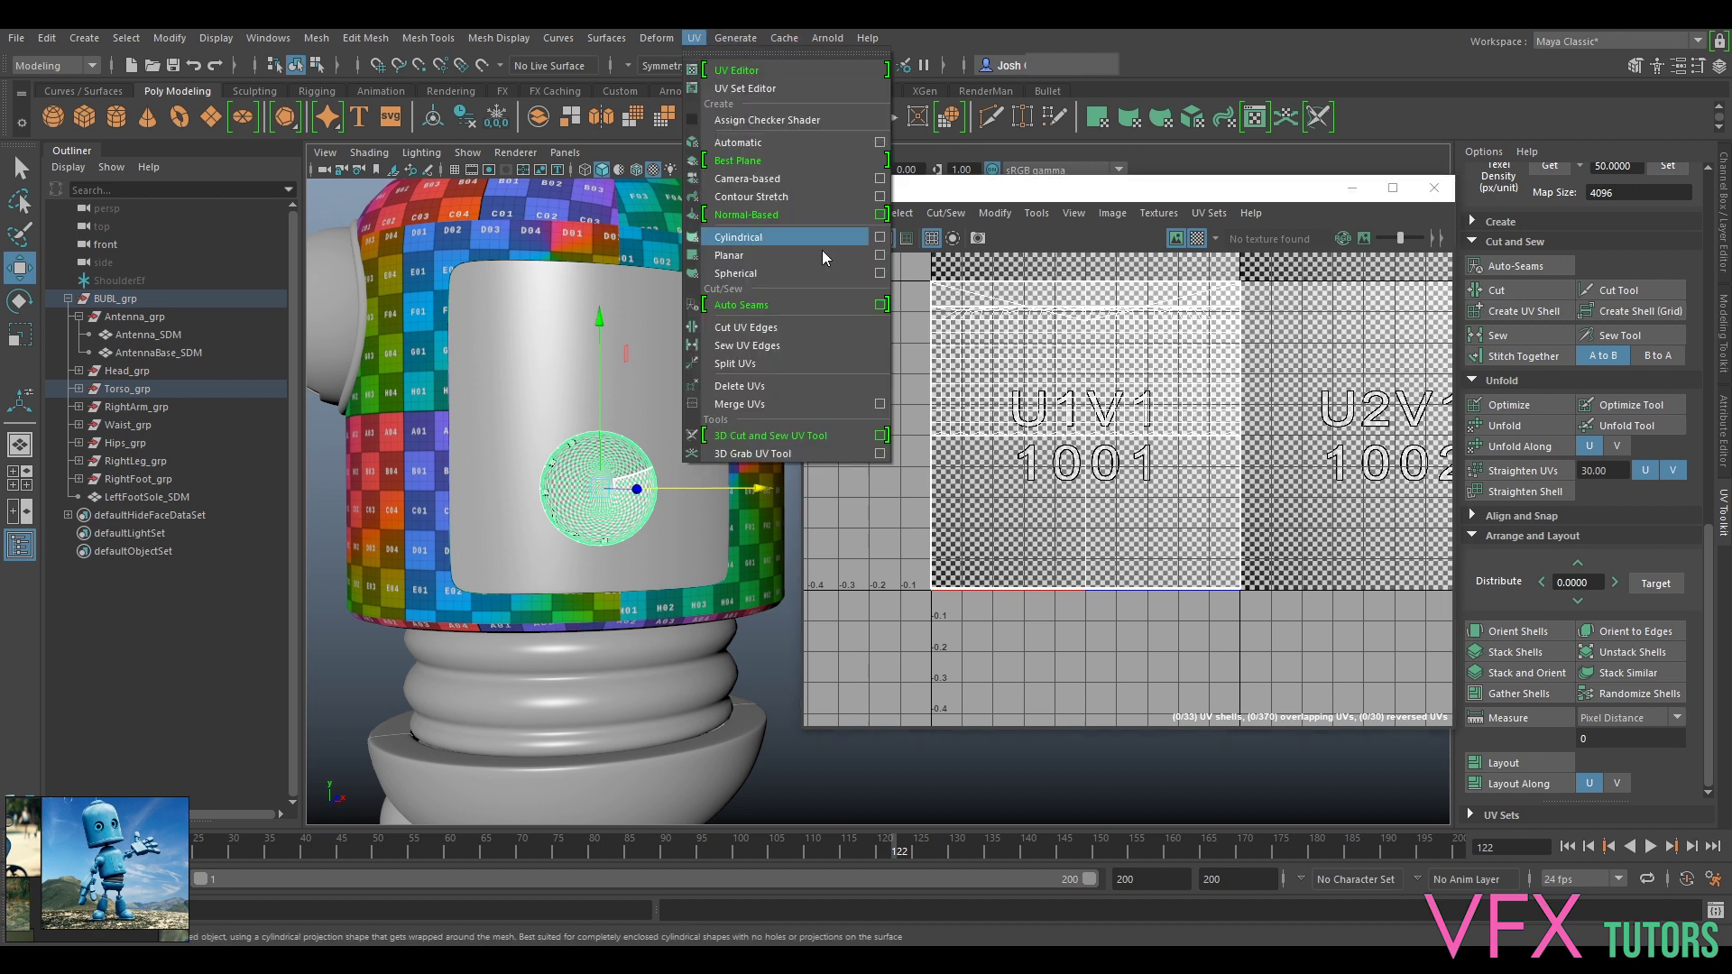
left_click(772, 388)
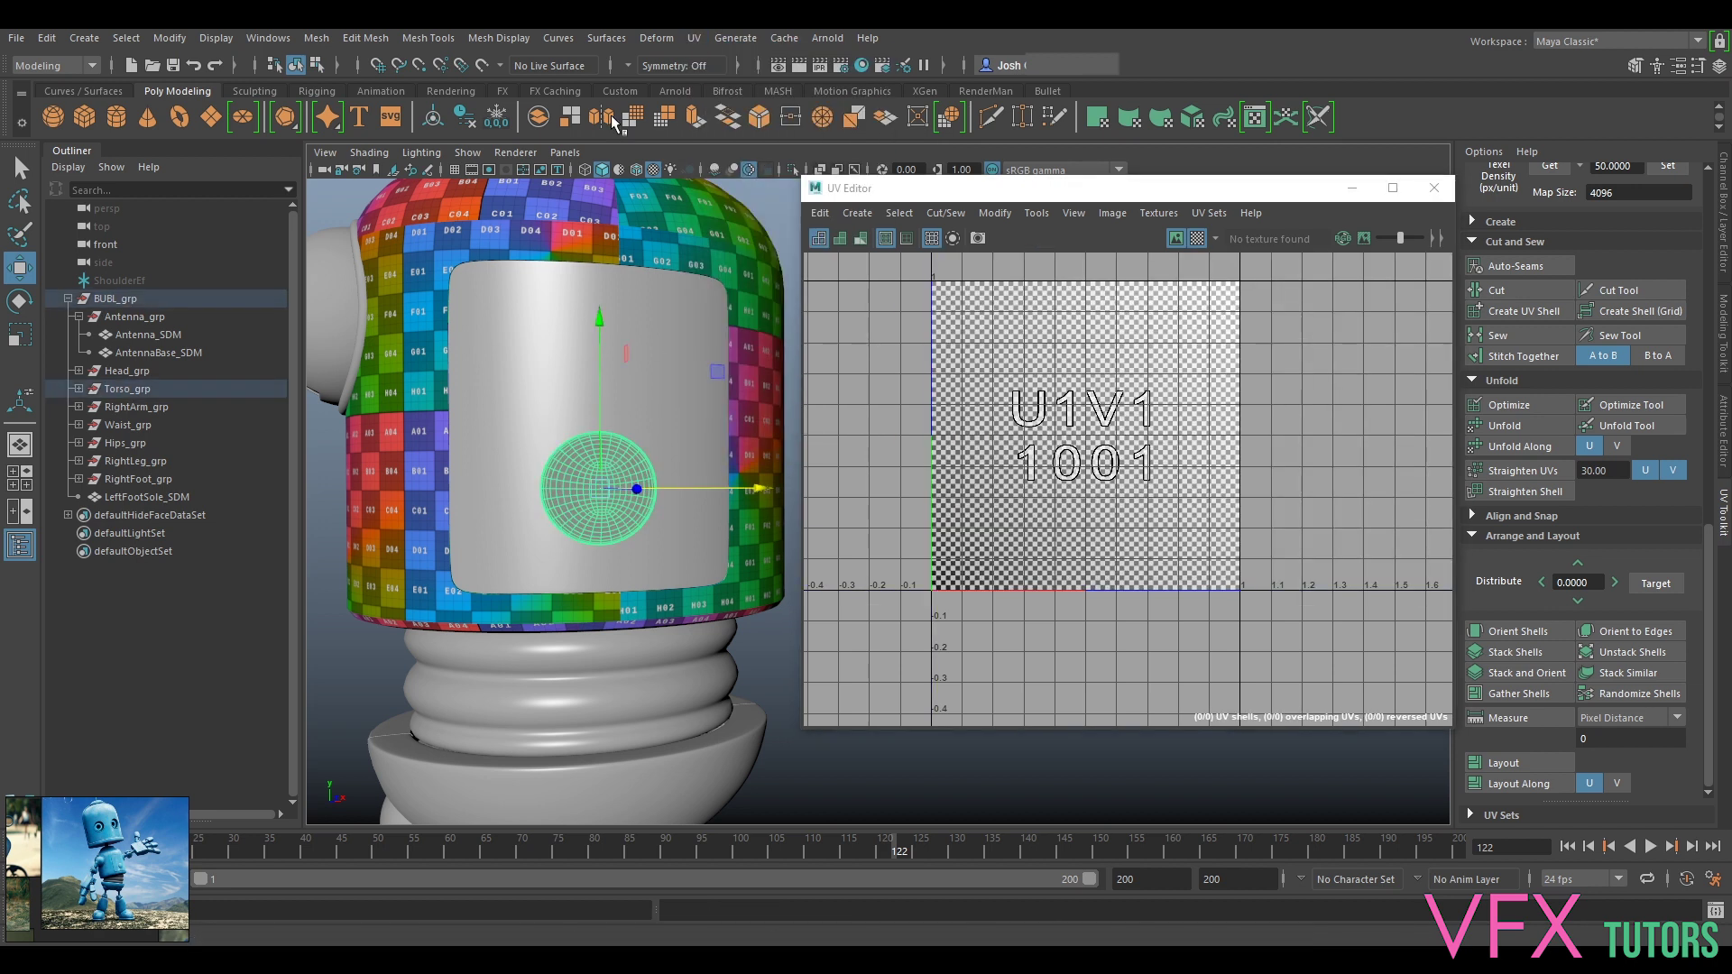
Step: Create new UVs for the button with a camera-based projection, then select its full shell and unfold it
left_click(695, 42)
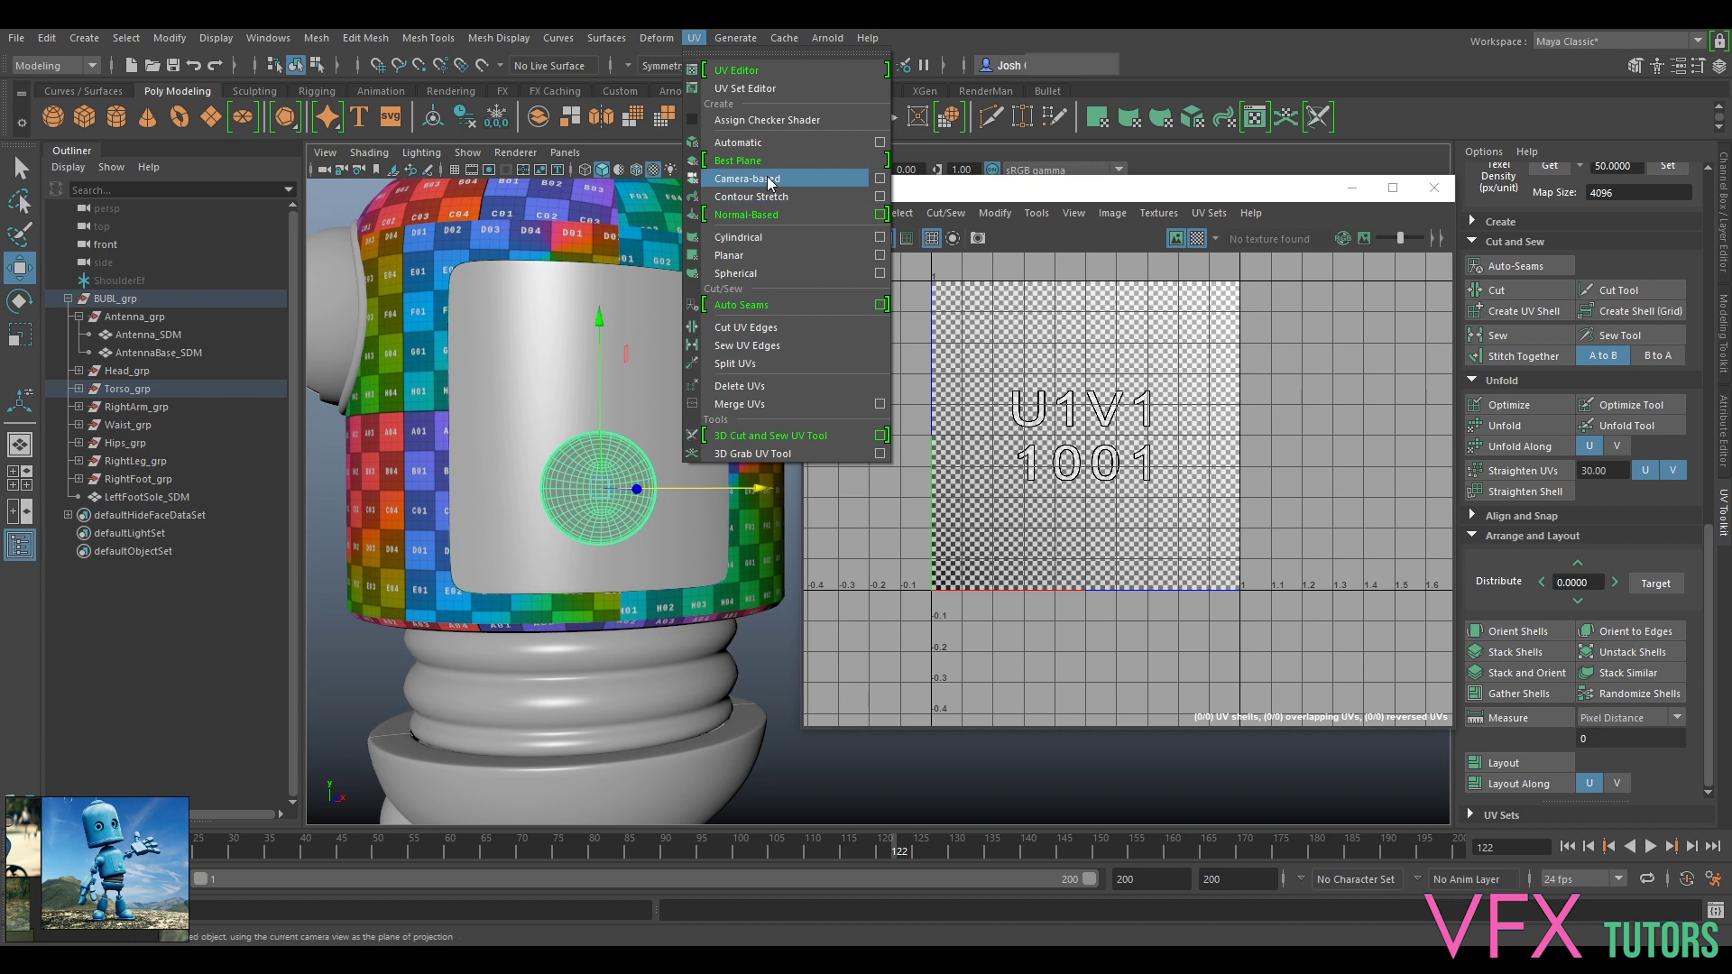
left_click(762, 180)
right_click_drag(1164, 431, 1121, 415)
left_click(1111, 420)
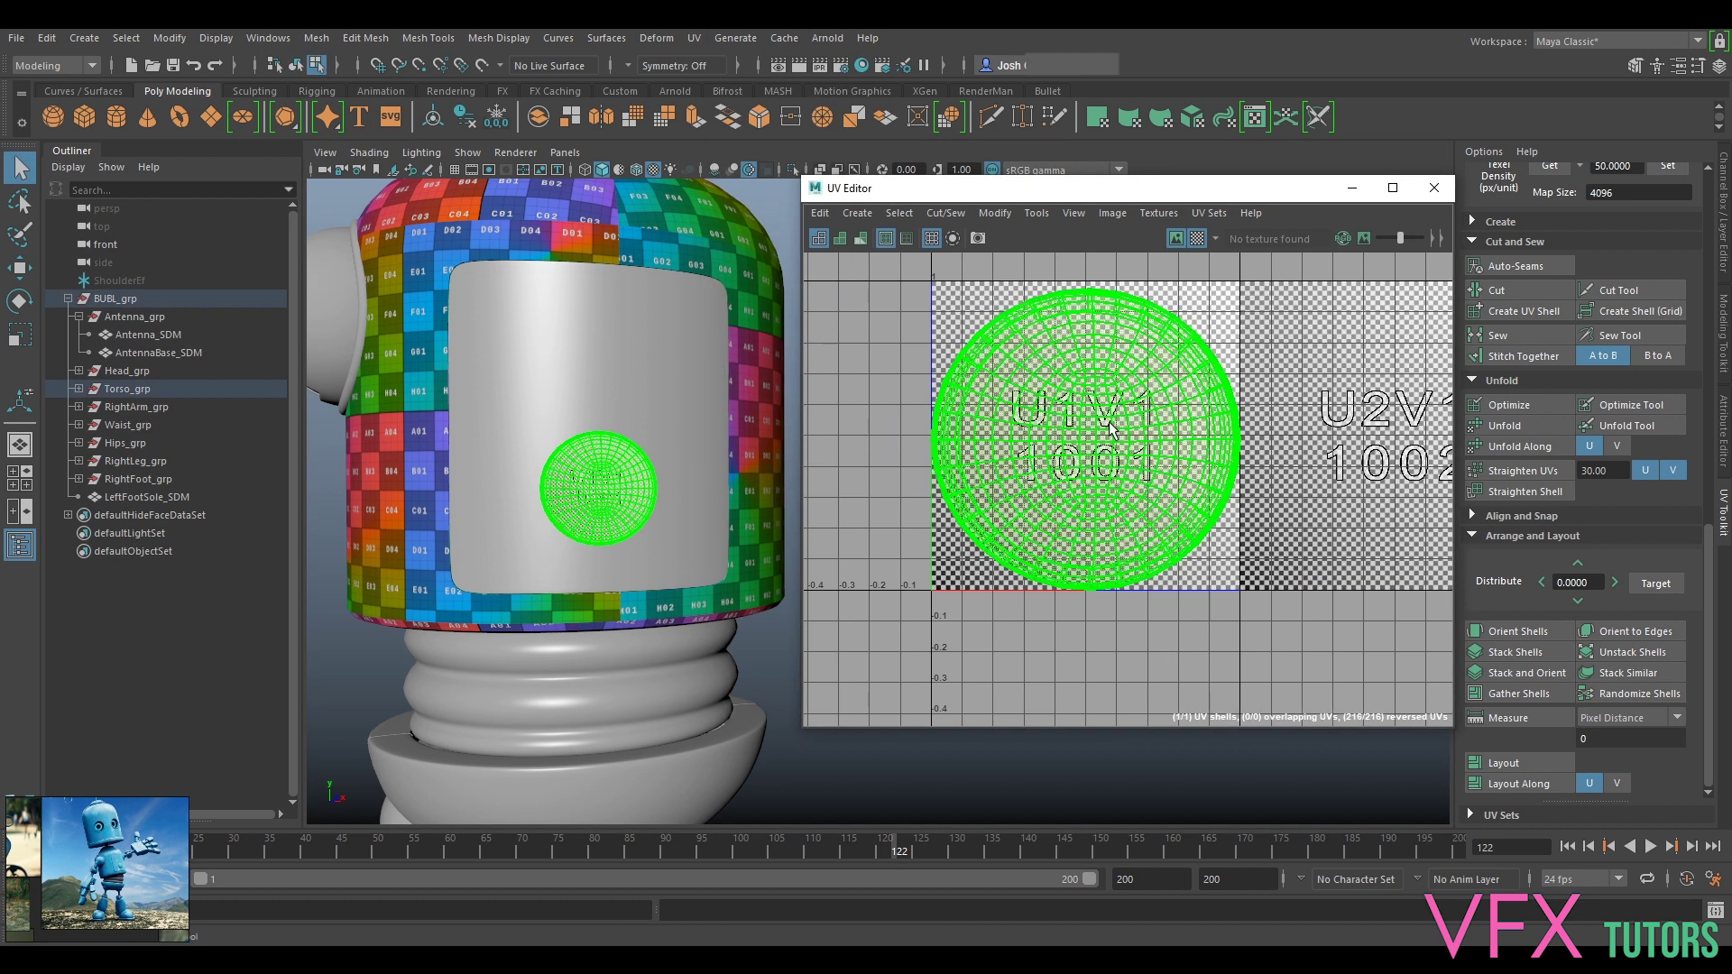
left_click(1408, 417)
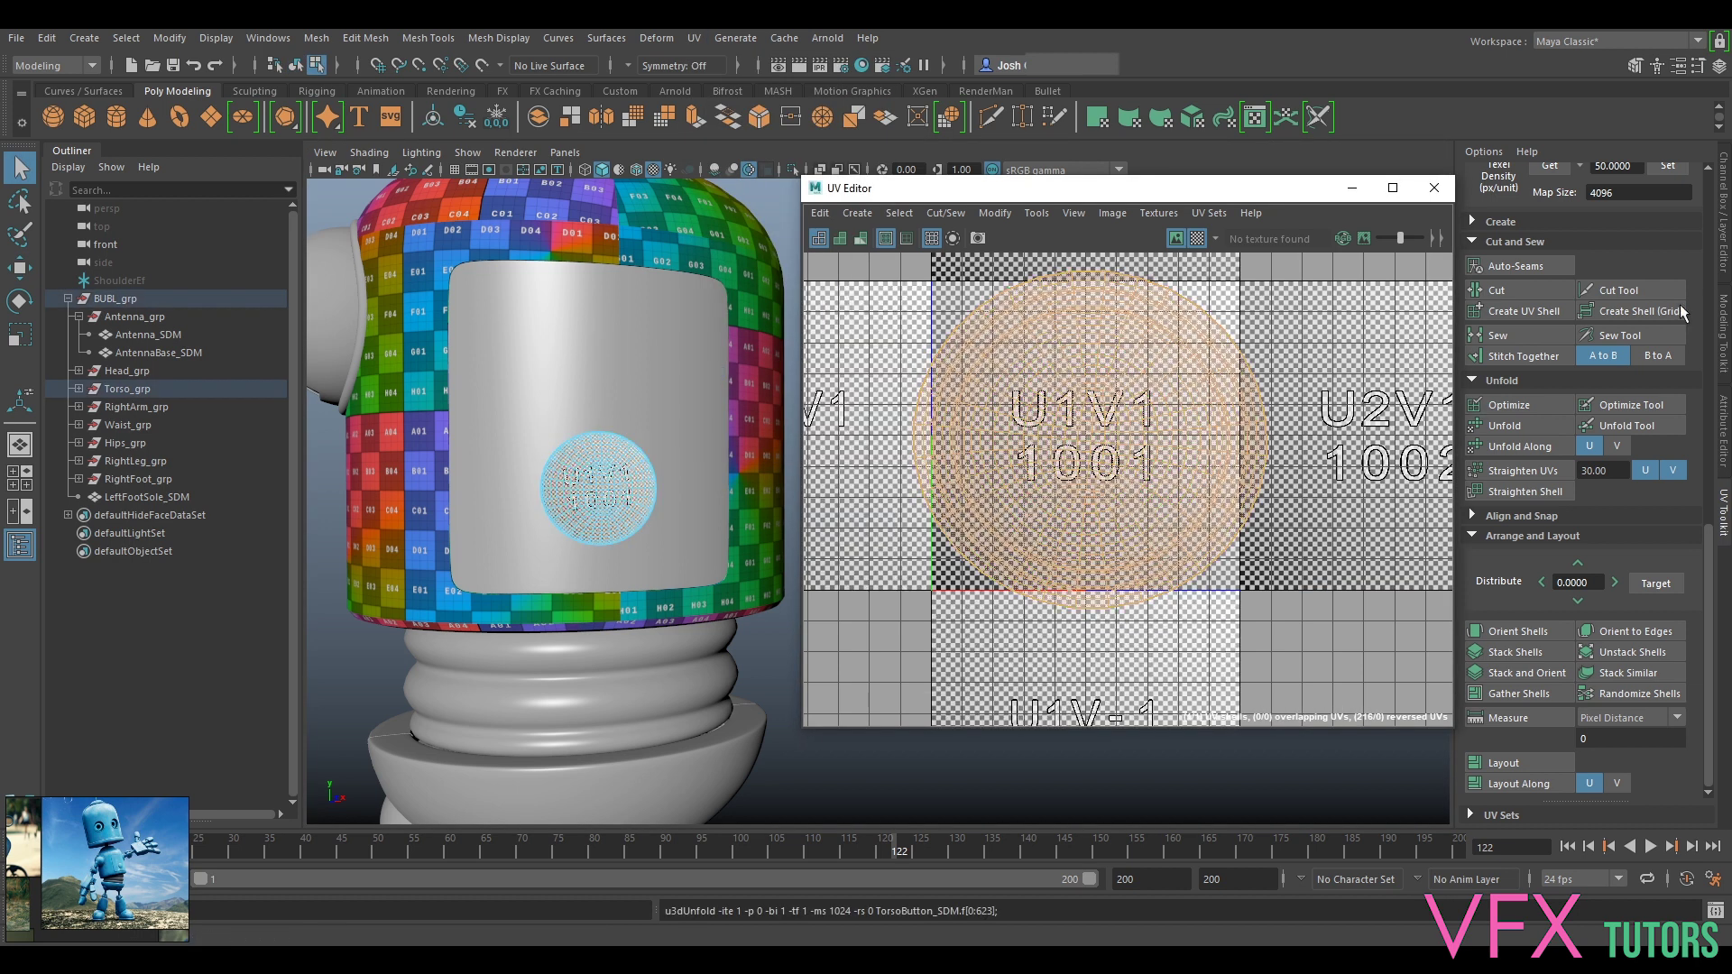
Step: Set the button shell's texel density to 50 at map size 4096 and move it into the upper-left area of tile U2V-1
left_click(1660, 172)
key("w")
left_click_drag(1091, 439, 1283, 639)
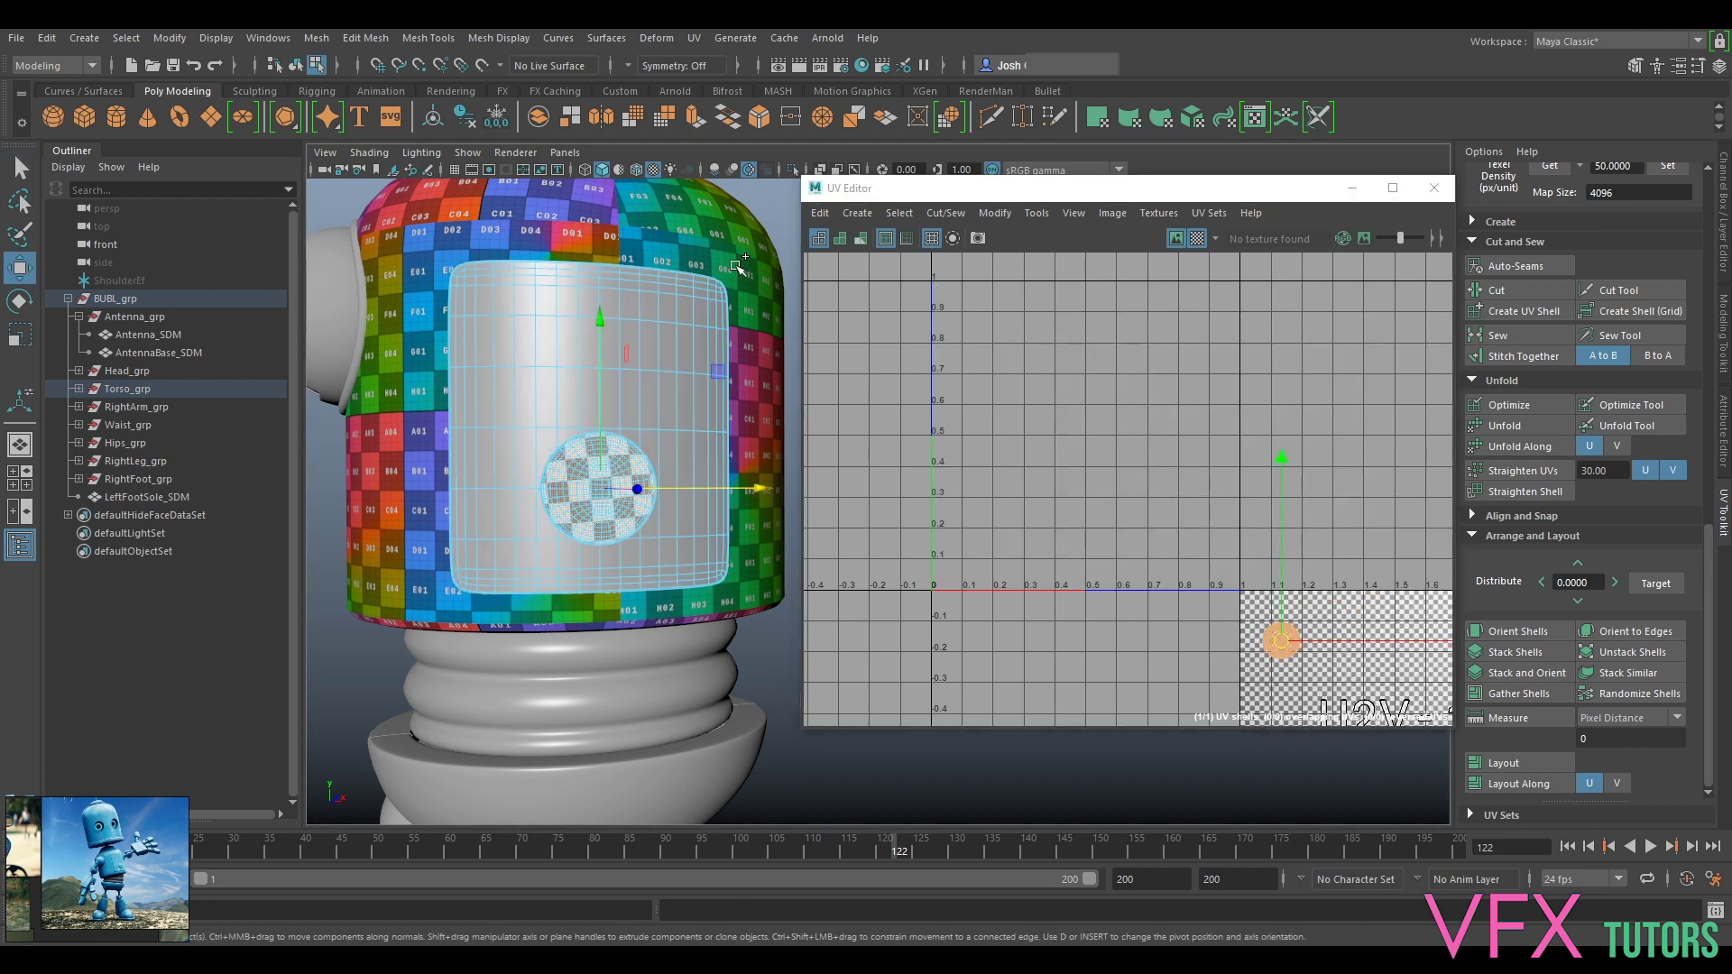
Step: Add the torso and door to the selection, move the button shell above the door shell in U1V-1, and rotate it slightly
left_click(730, 268)
middle_click_drag(1091, 595, 1048, 308, "alt")
left_click_drag(1236, 354, 1085, 494)
scroll(1075, 474, "up", 5)
key("e")
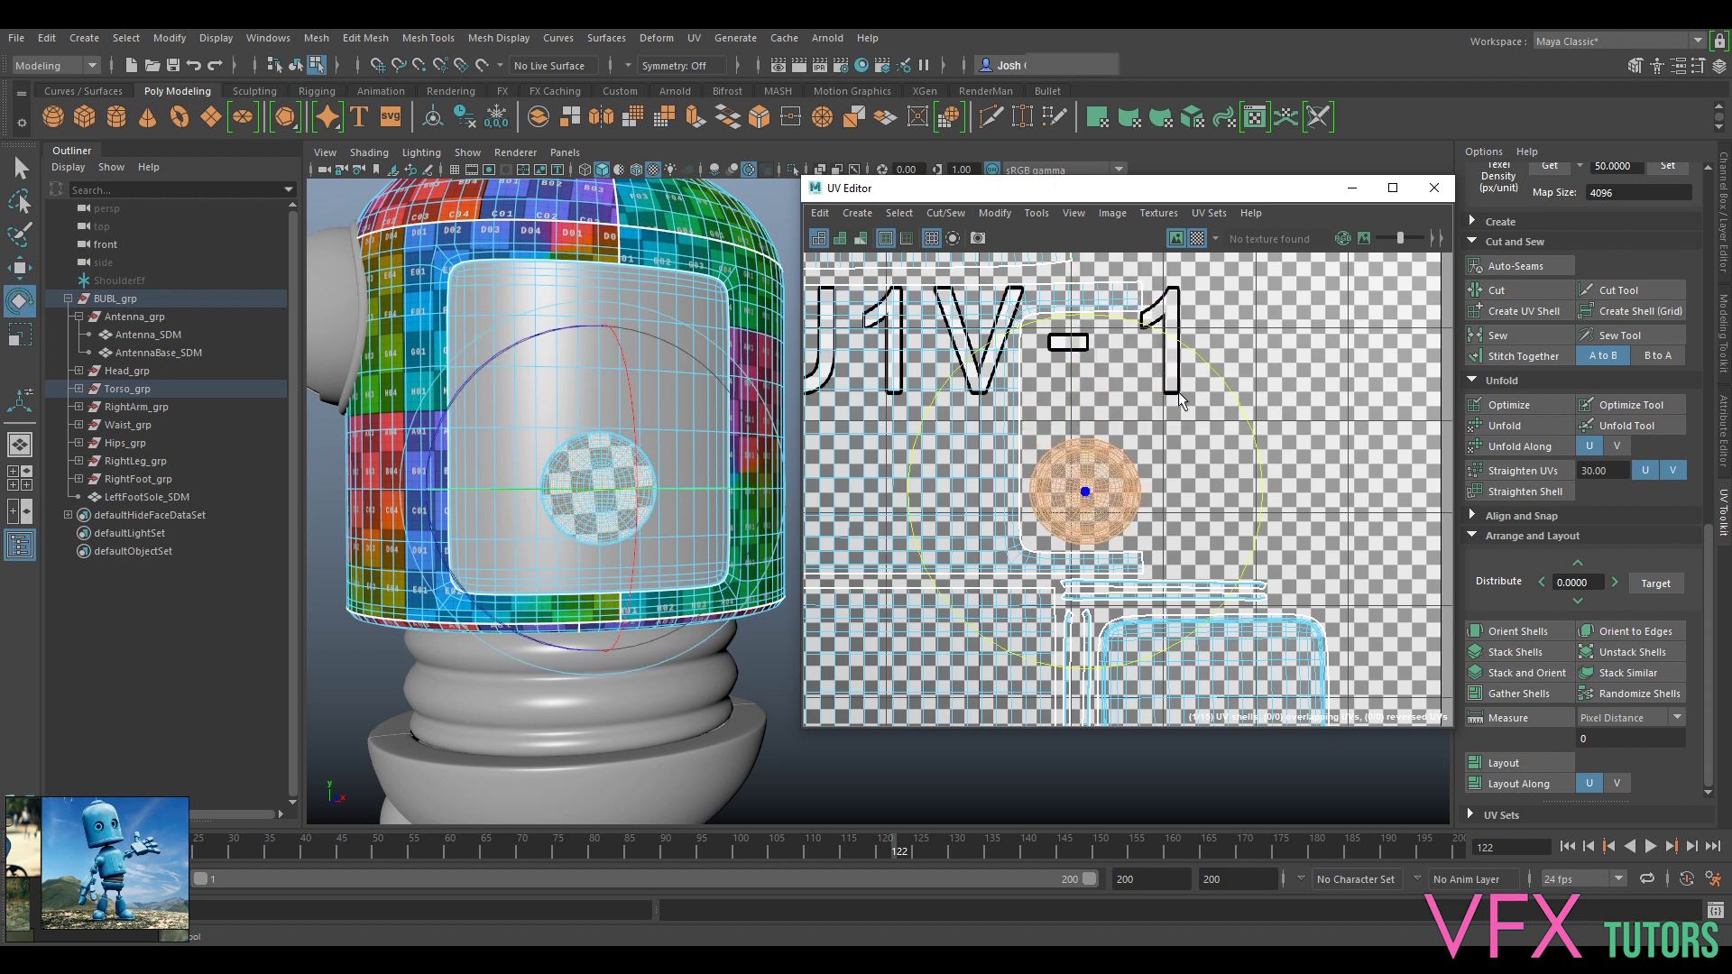
left_click_drag(1221, 380, 1206, 371)
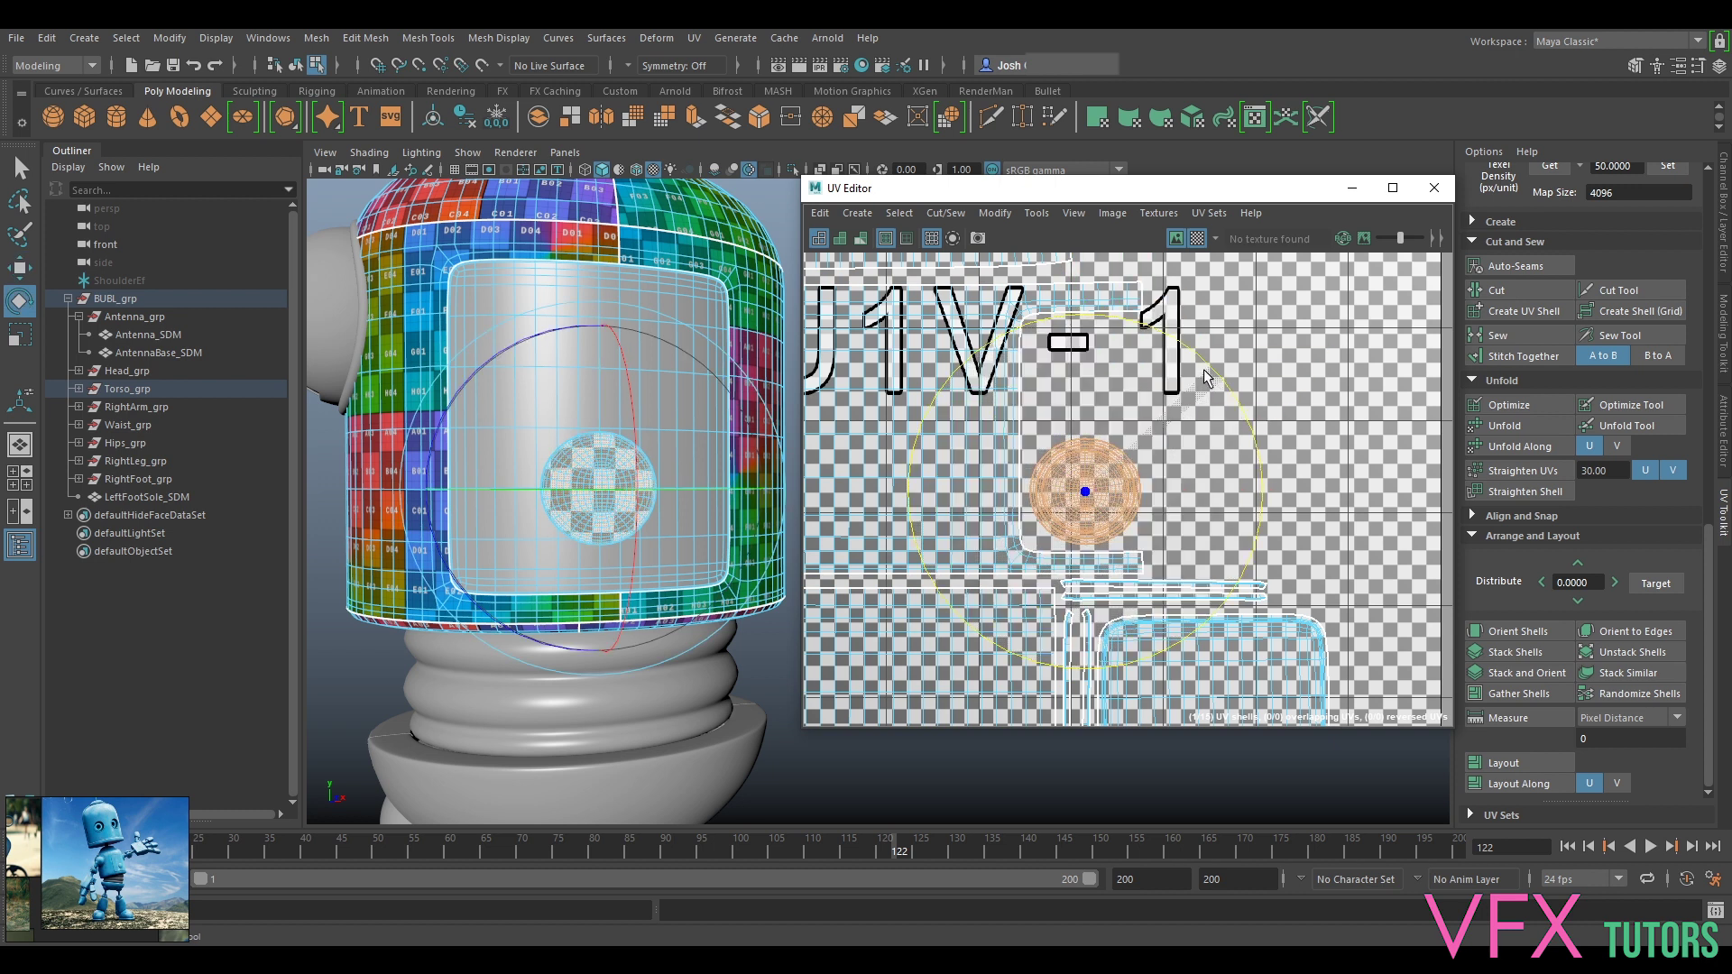
Step: Select the button and door objects, assign them the existing CheckUV material, and clear the selection
scroll(1207, 379, "down", 5)
right_click_drag(975, 422, 1003, 421)
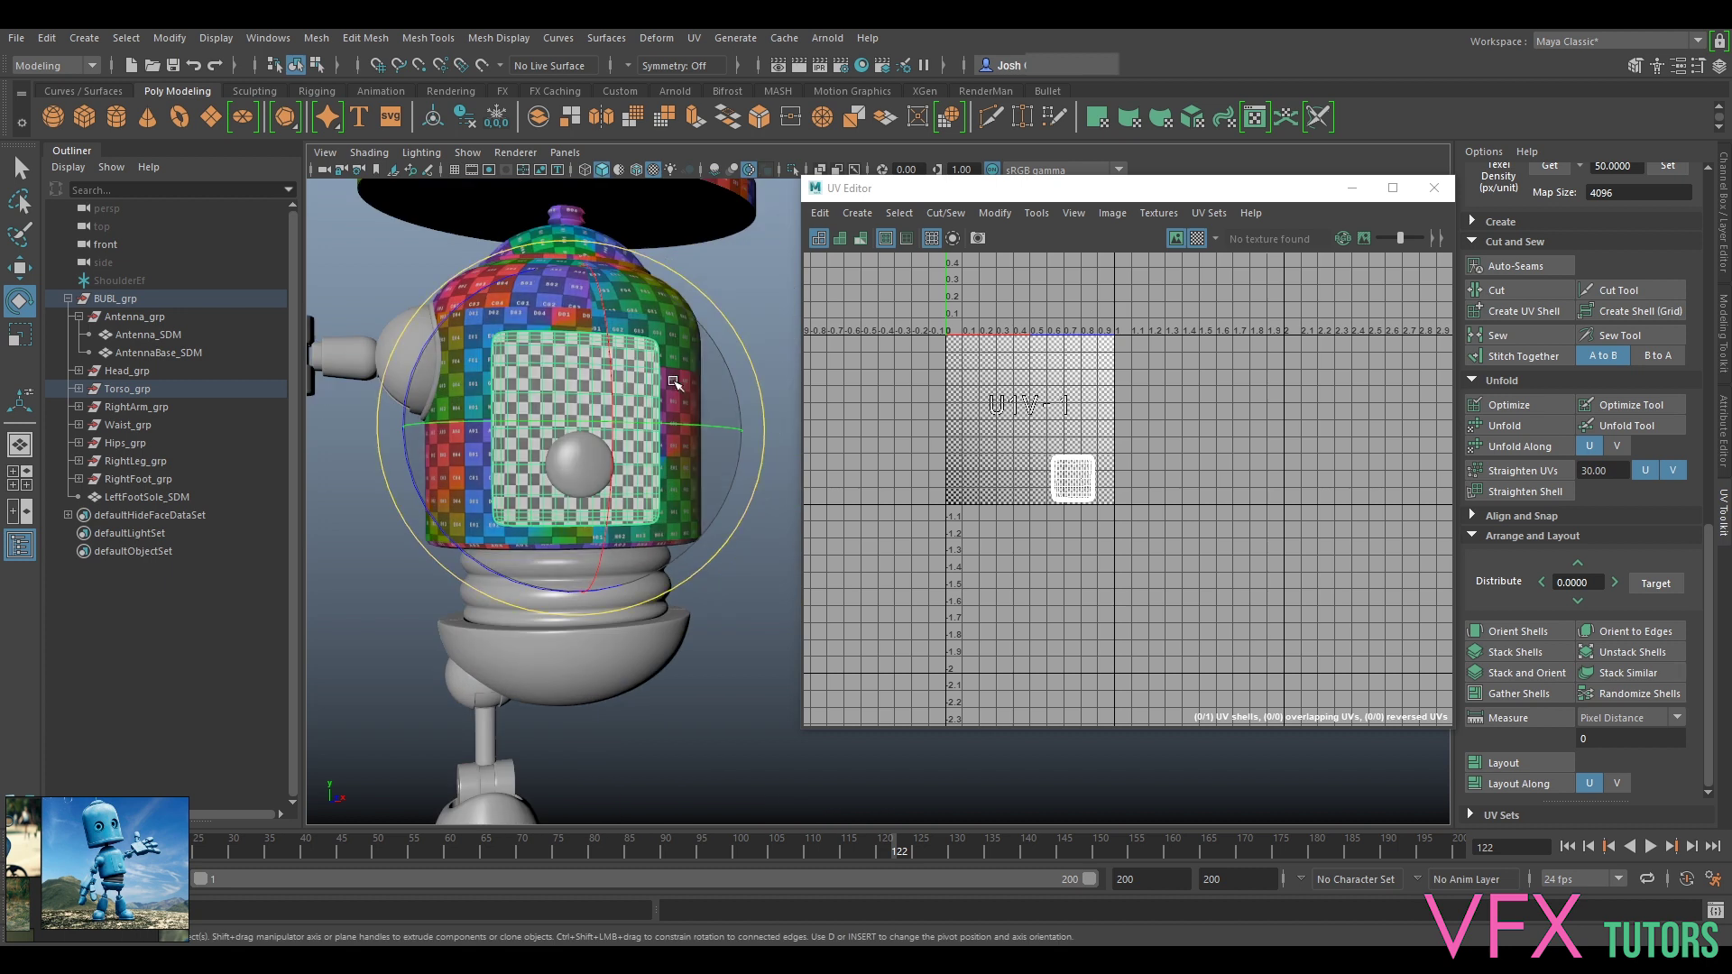
left_click(734, 647)
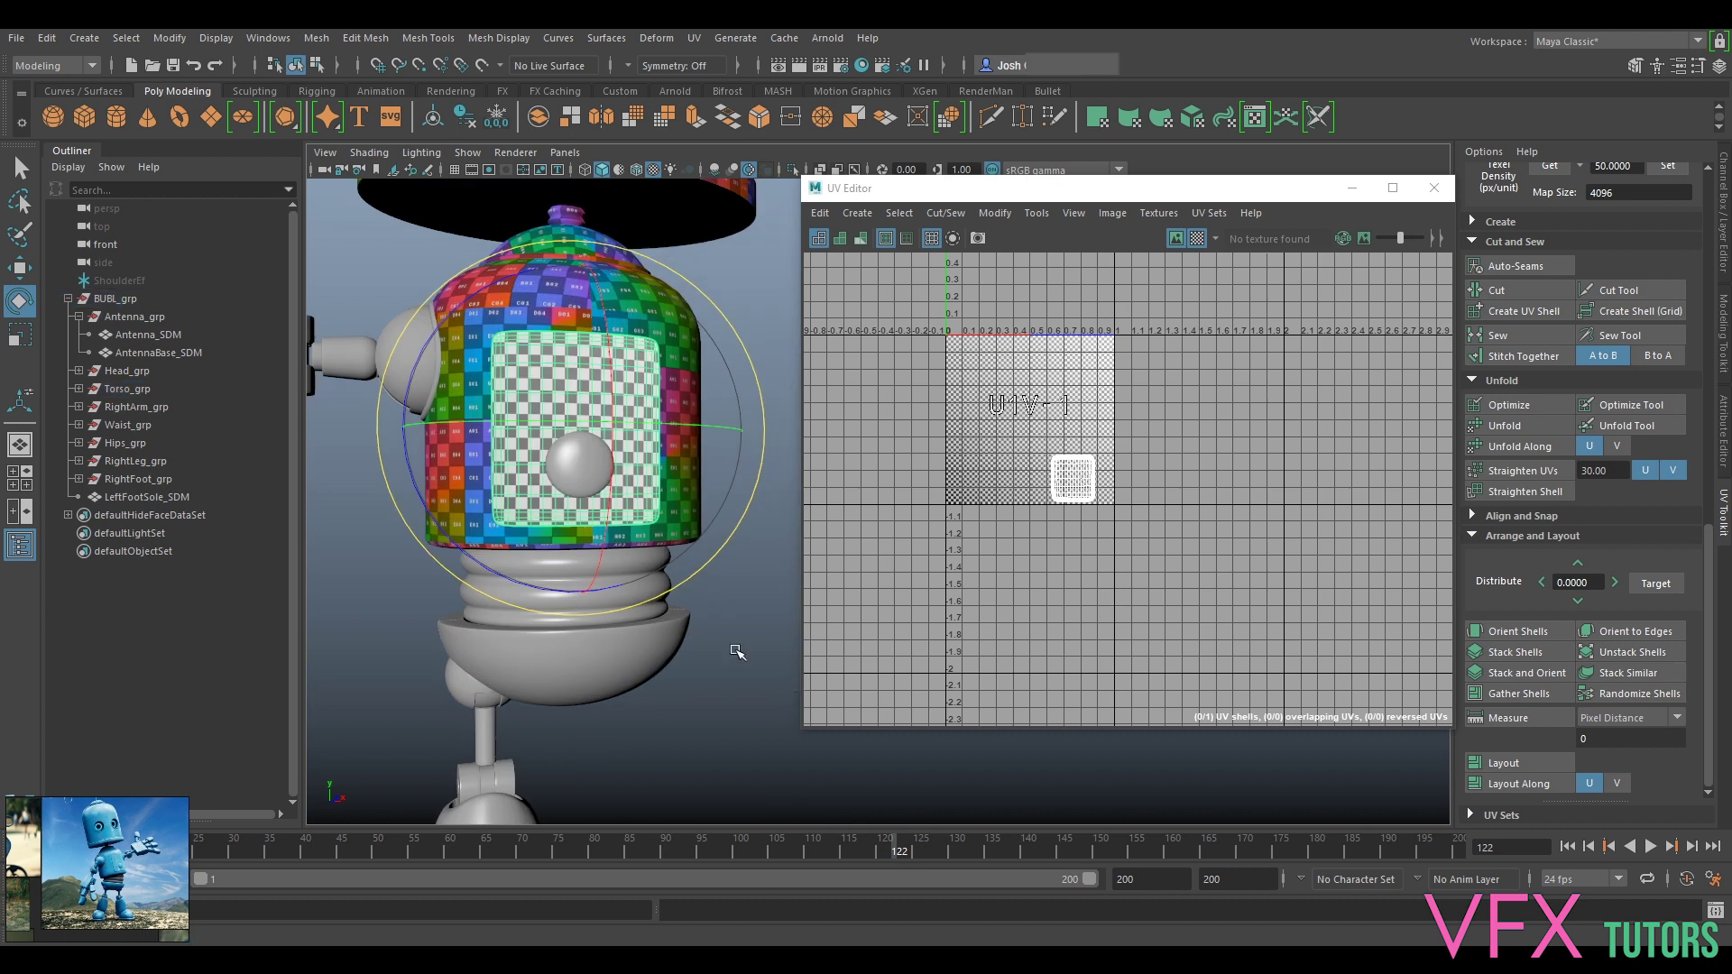
left_click(597, 465)
left_click(622, 369, "shift")
right_click_drag(621, 388, 641, 887)
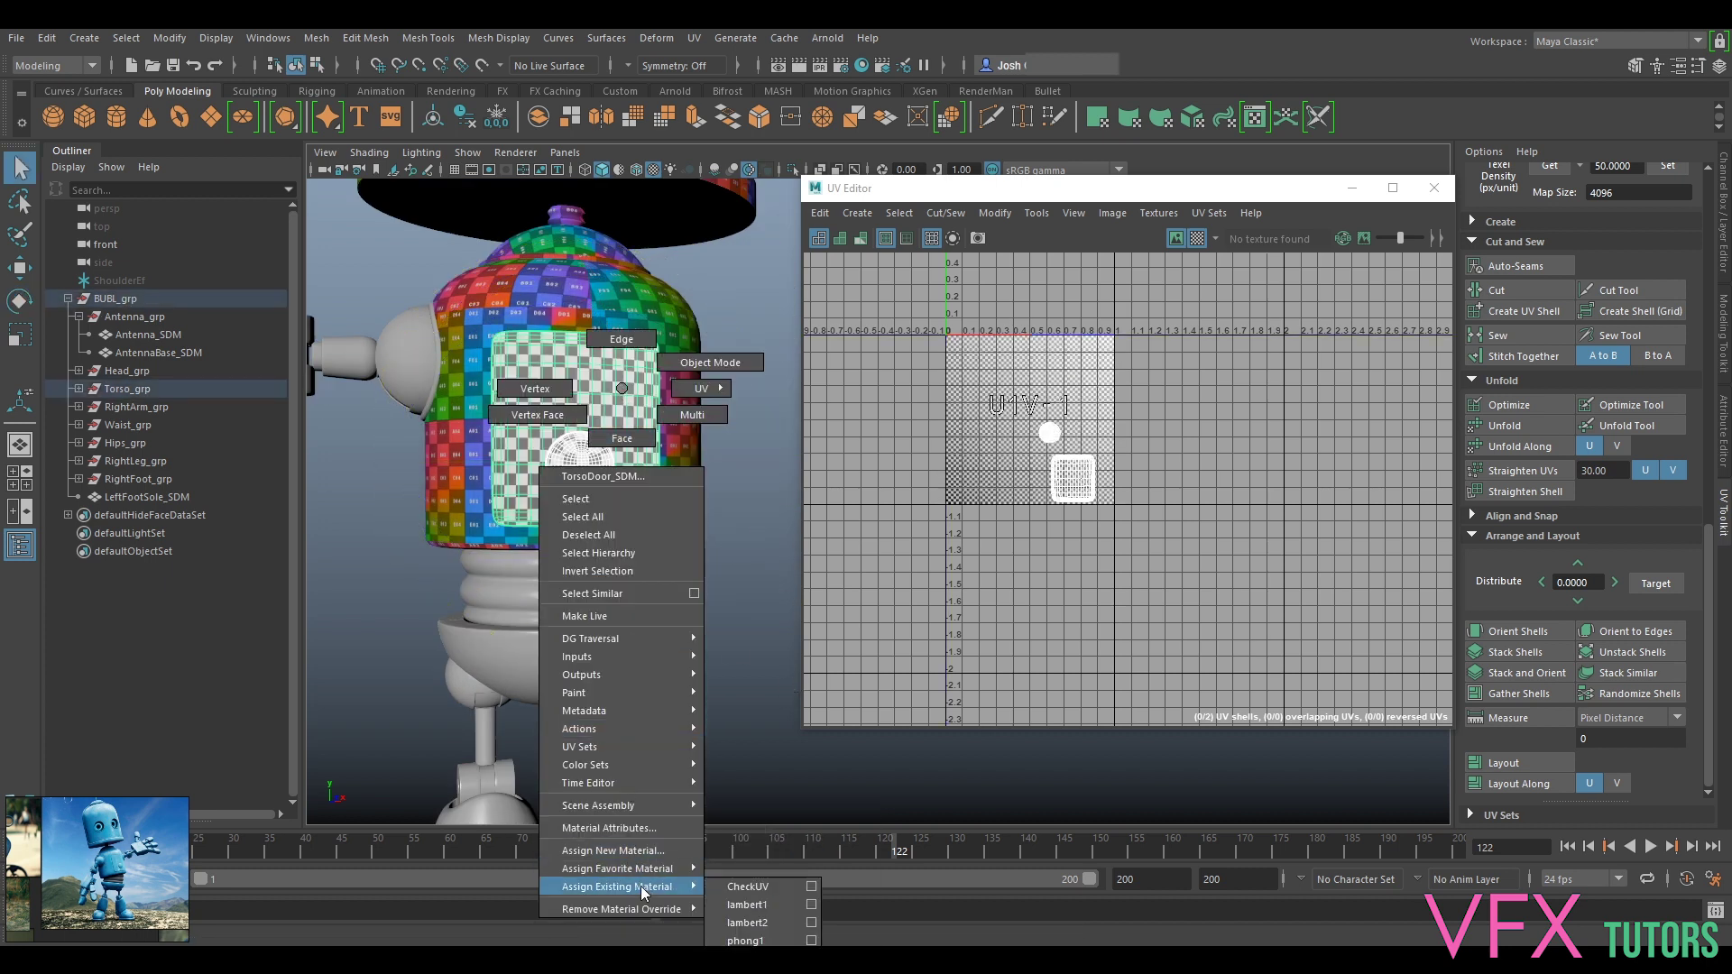
right_click_drag(763, 891, 763, 891)
left_click(702, 666)
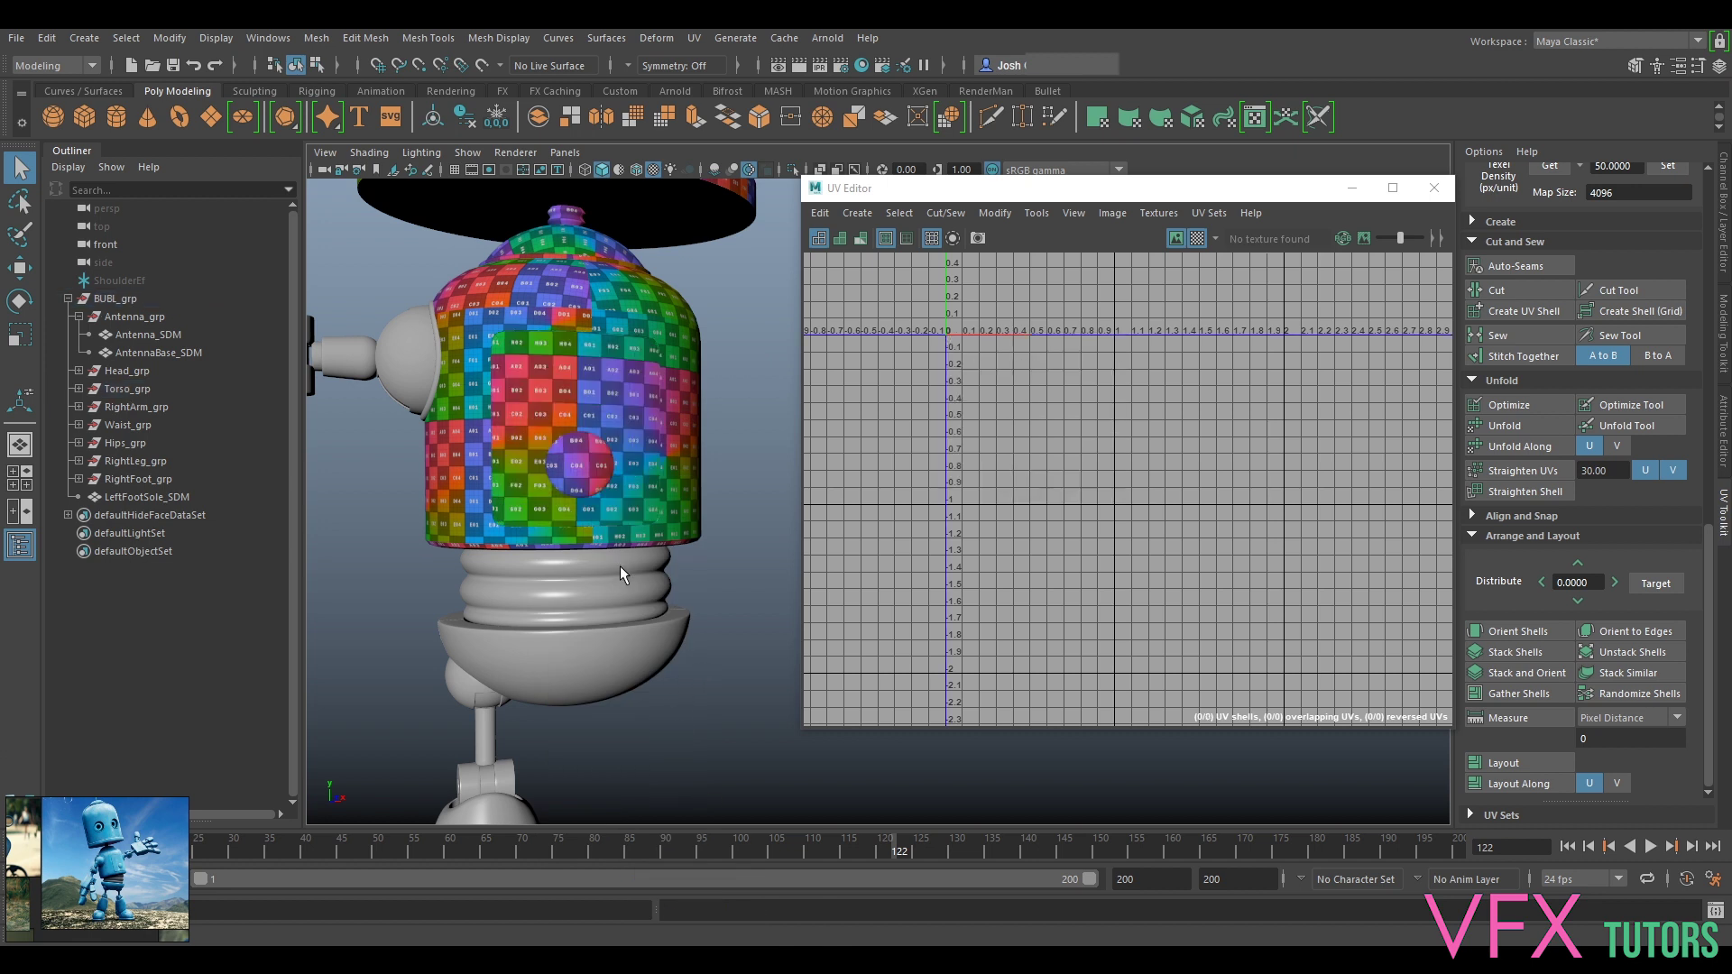
Step: Examine the checker pattern on the button up close for stretching and compare its square size with the door
left_click_drag(612, 485, 608, 527, "alt")
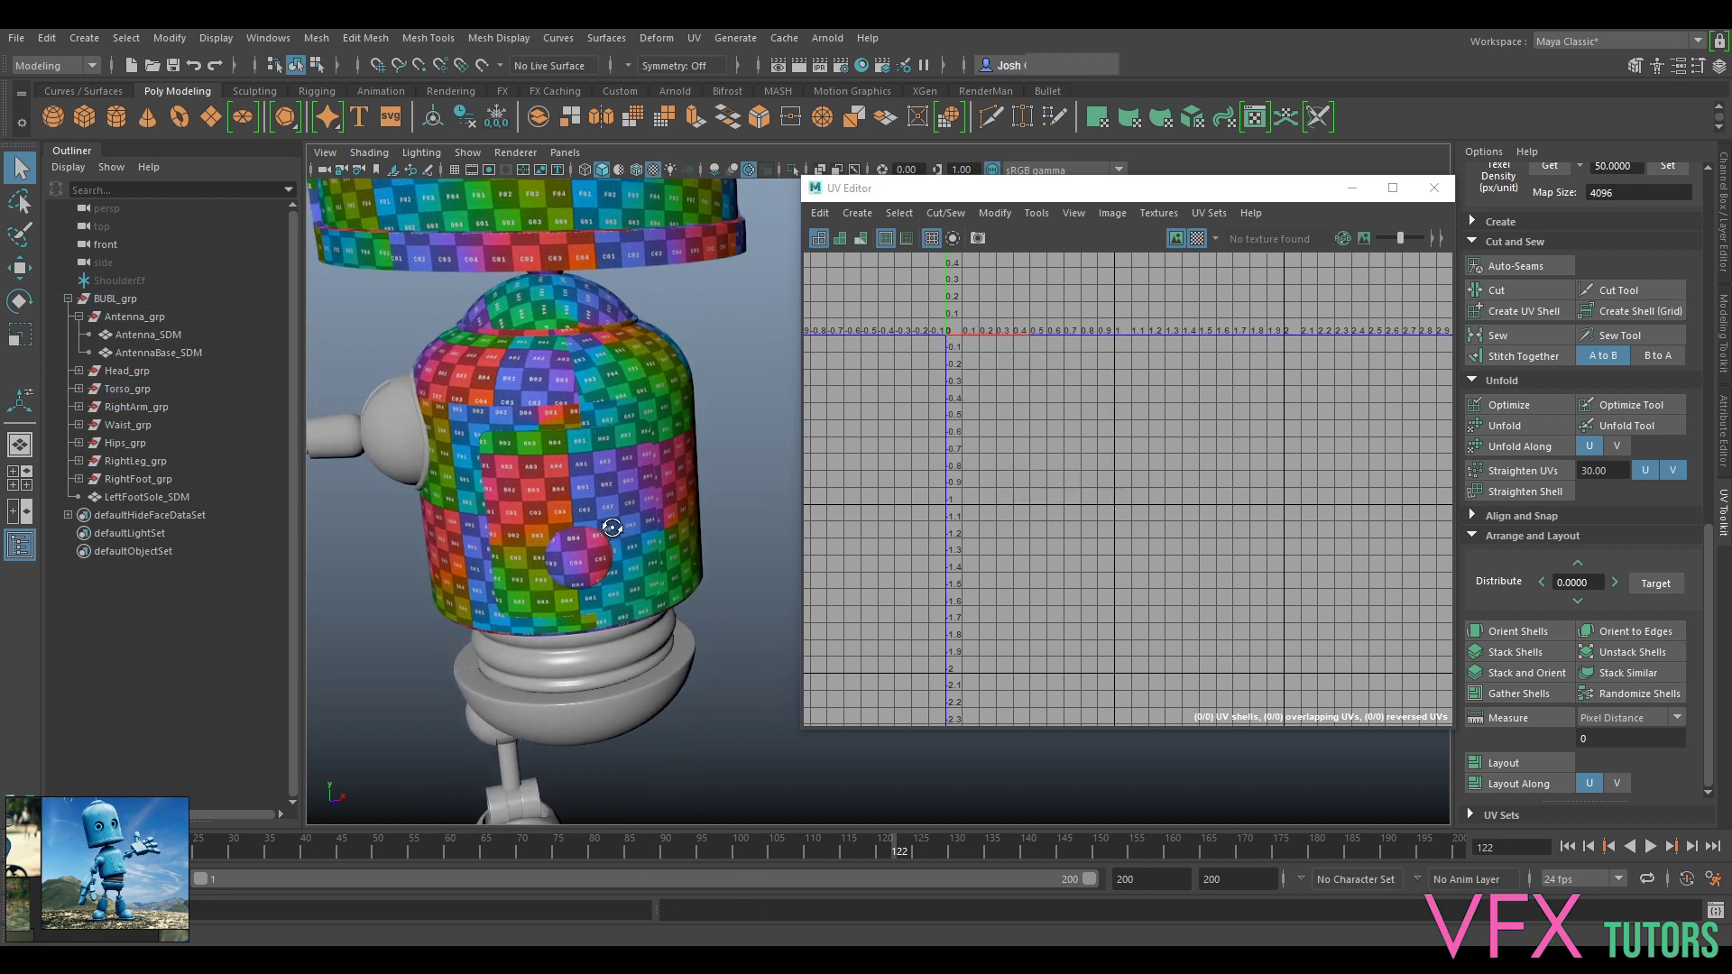
scroll(573, 547, "up", 5)
middle_click_drag(572, 546, 884, 519, "alt")
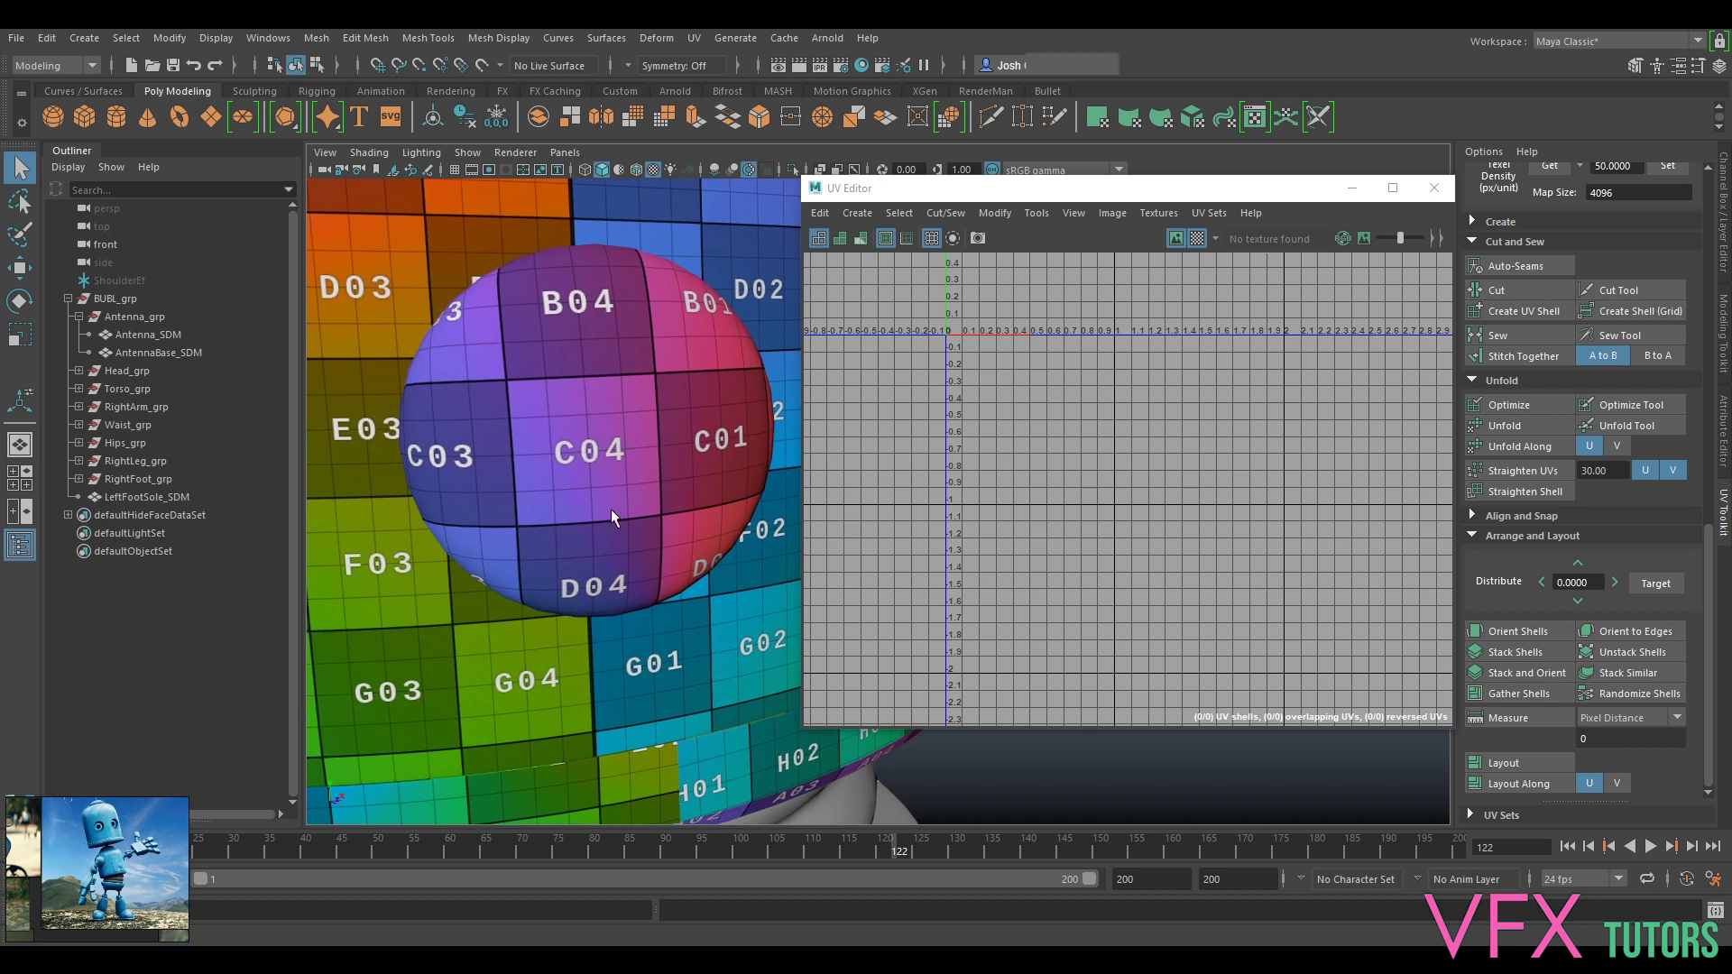
left_click_drag(499, 514, 492, 501, "alt")
middle_click_drag(488, 390, 558, 463, "alt")
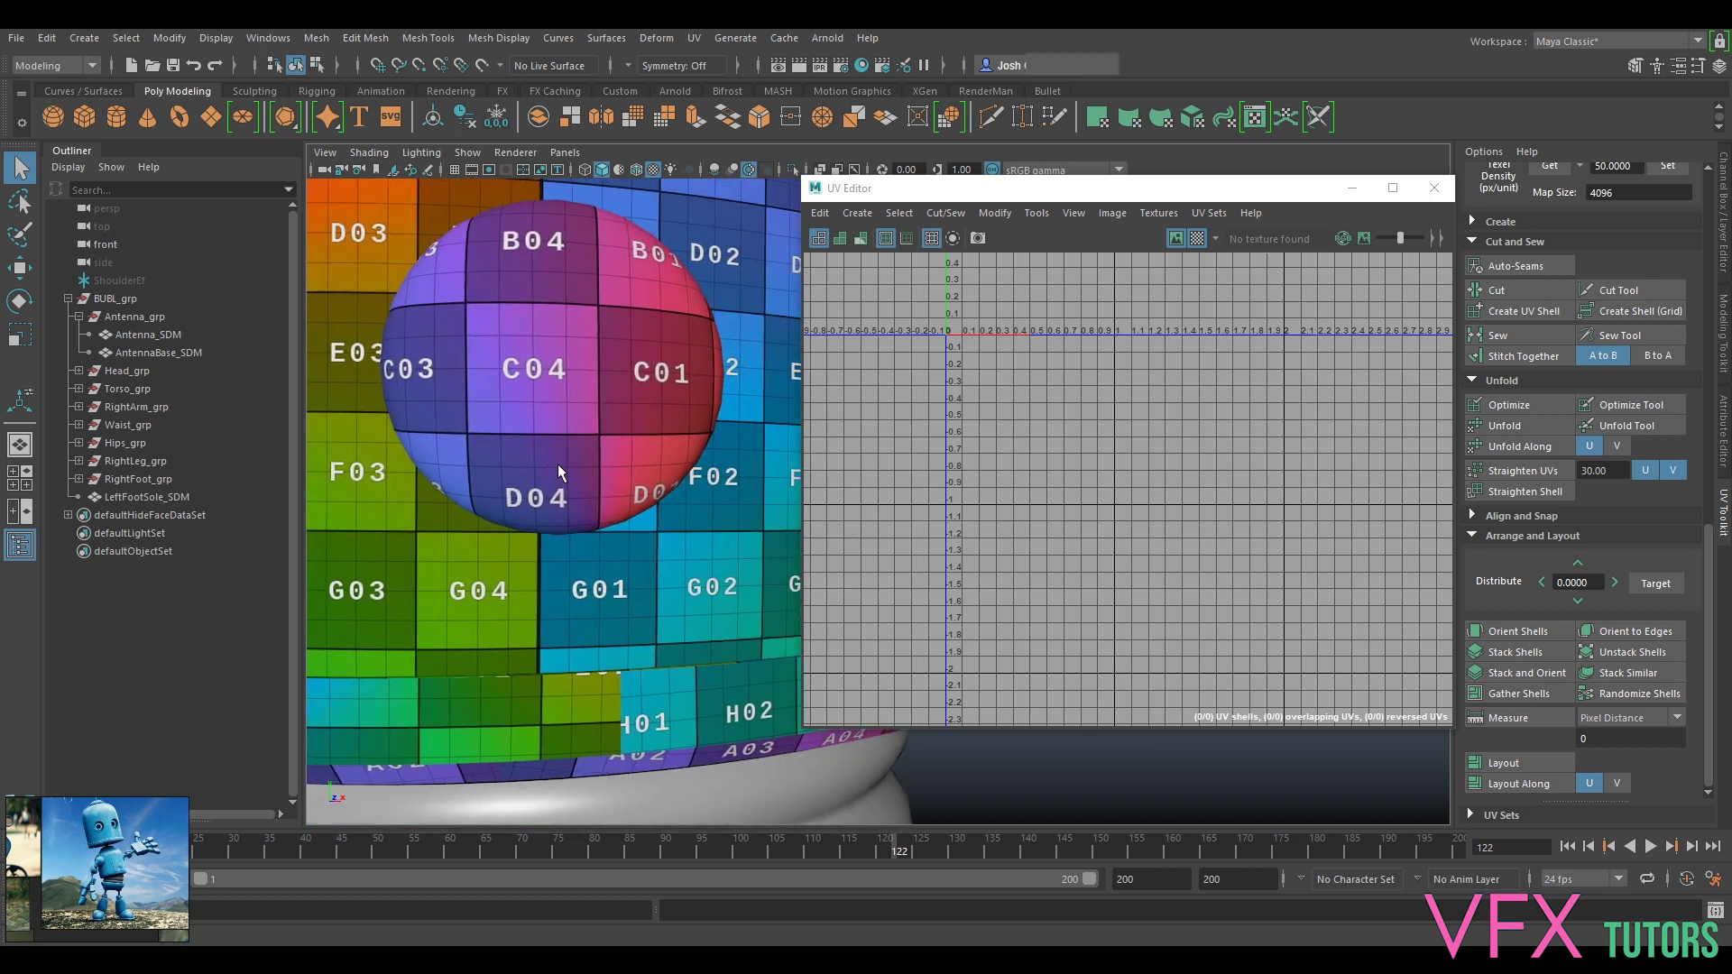
left_click_drag(484, 433, 541, 457, "alt")
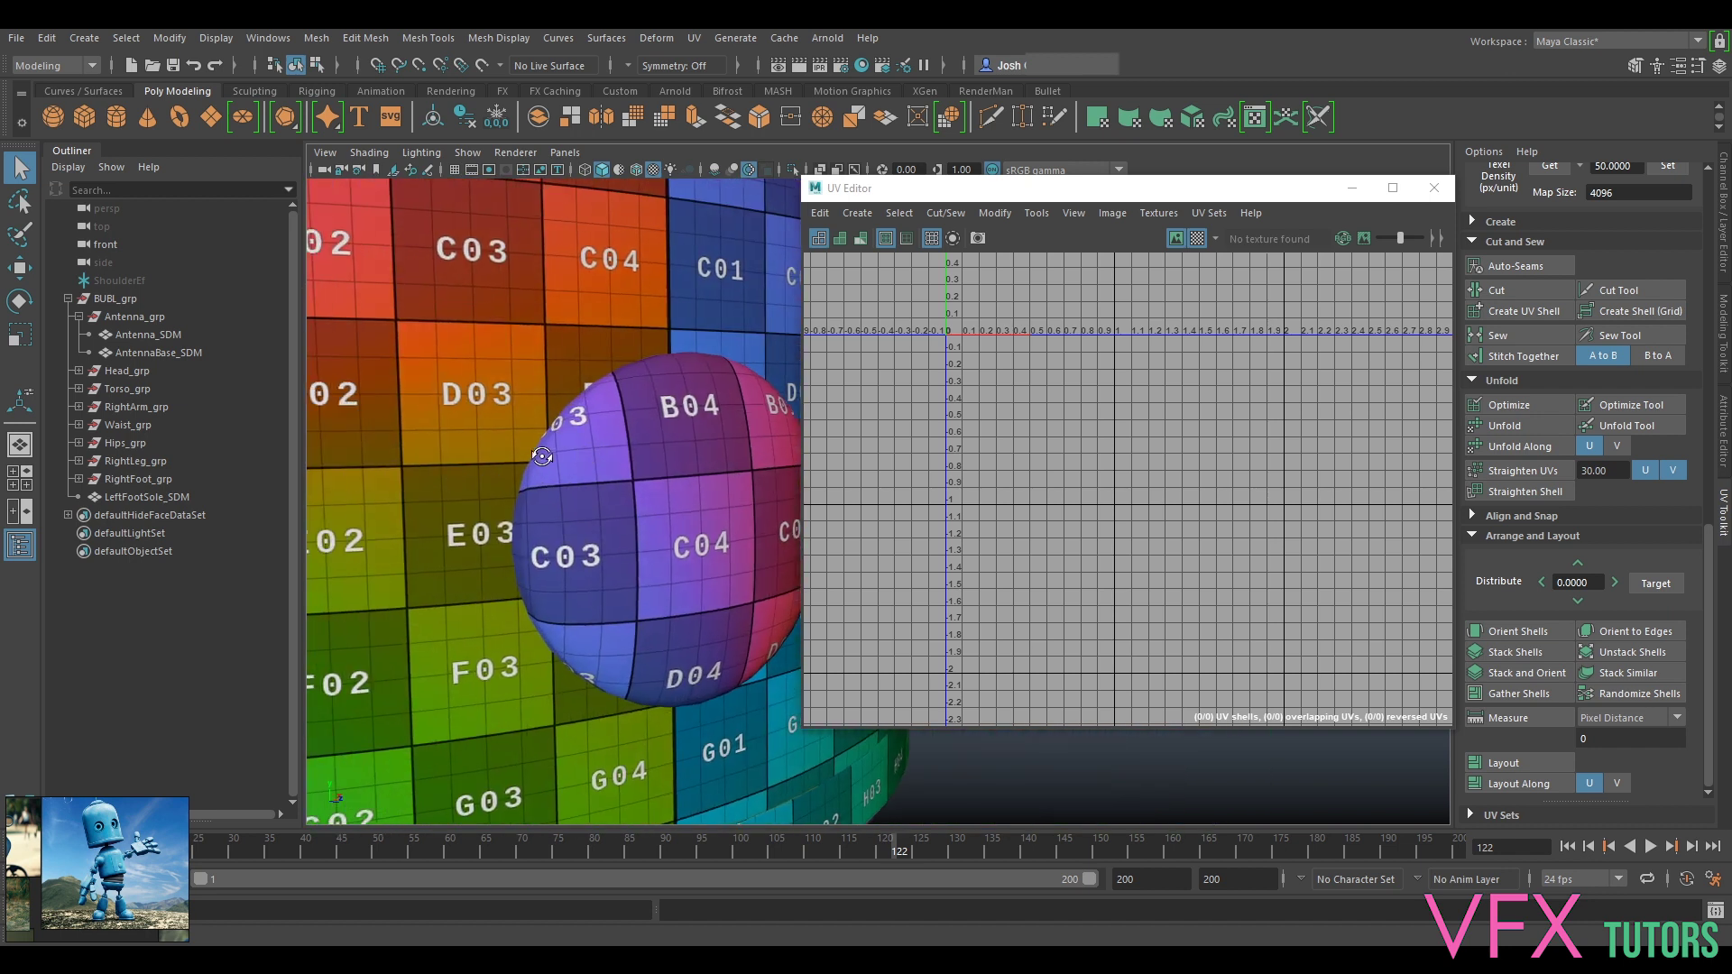
Step: Try to cut the button's UV shell along the edge loop near its rim
left_click(658, 460)
scroll(1074, 487, "up", 5)
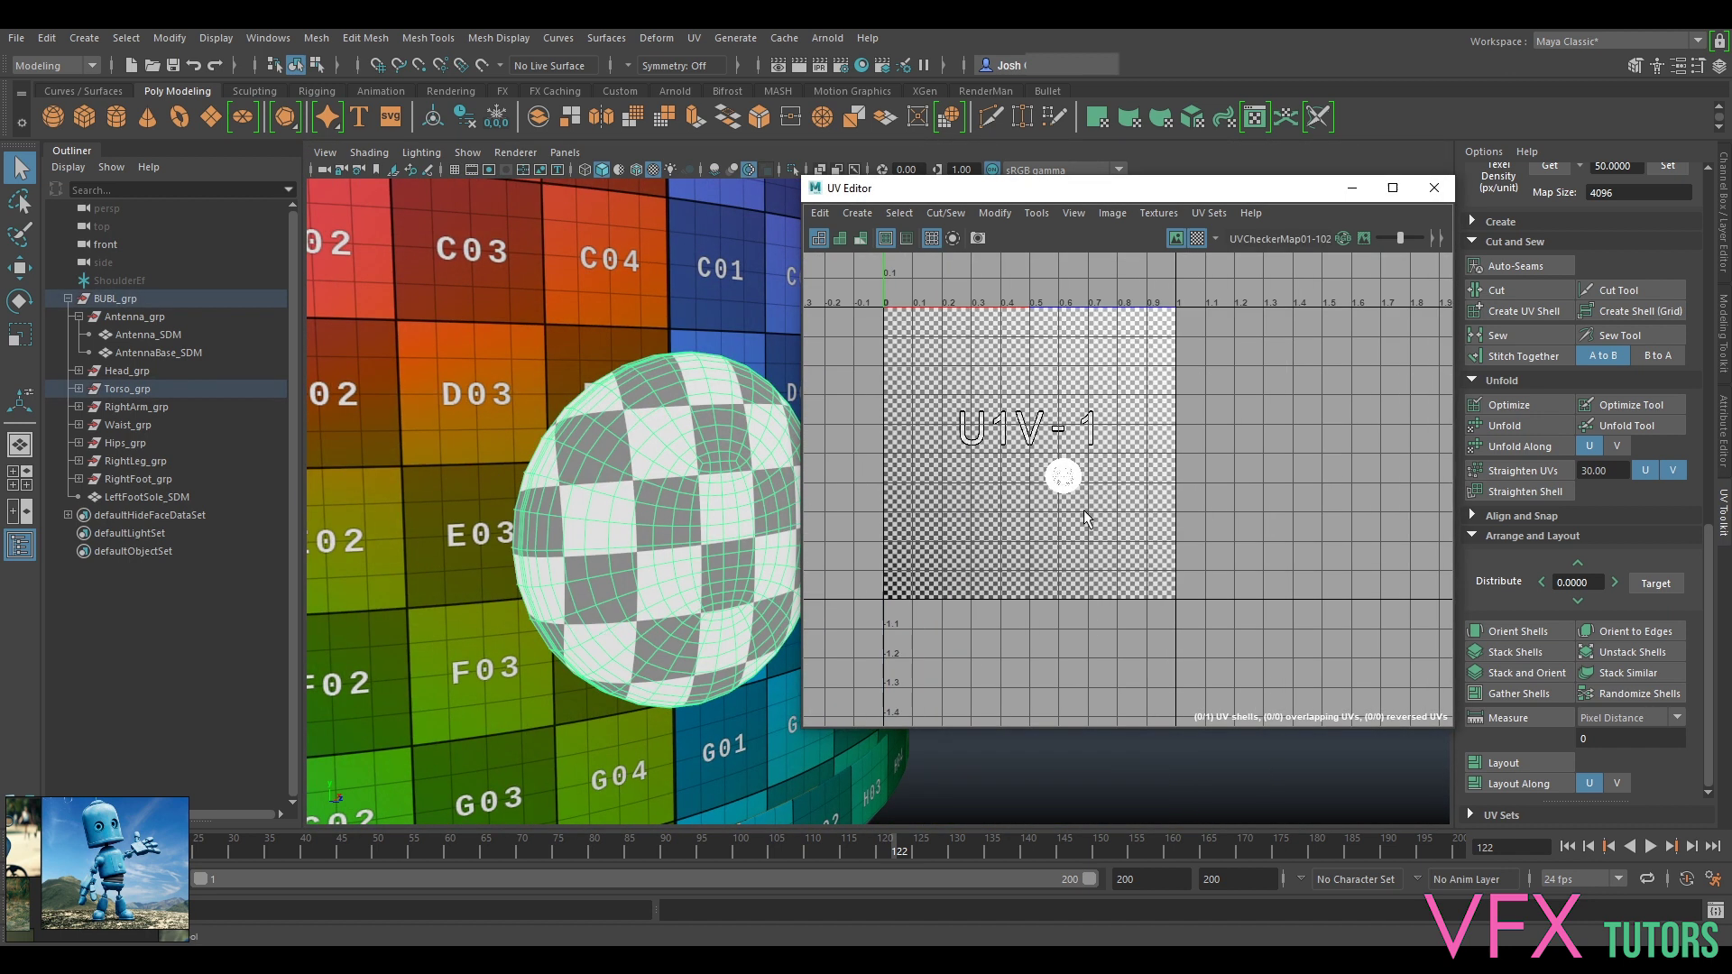
scroll(1052, 470, "up", 6)
right_click_drag(988, 416, 985, 403)
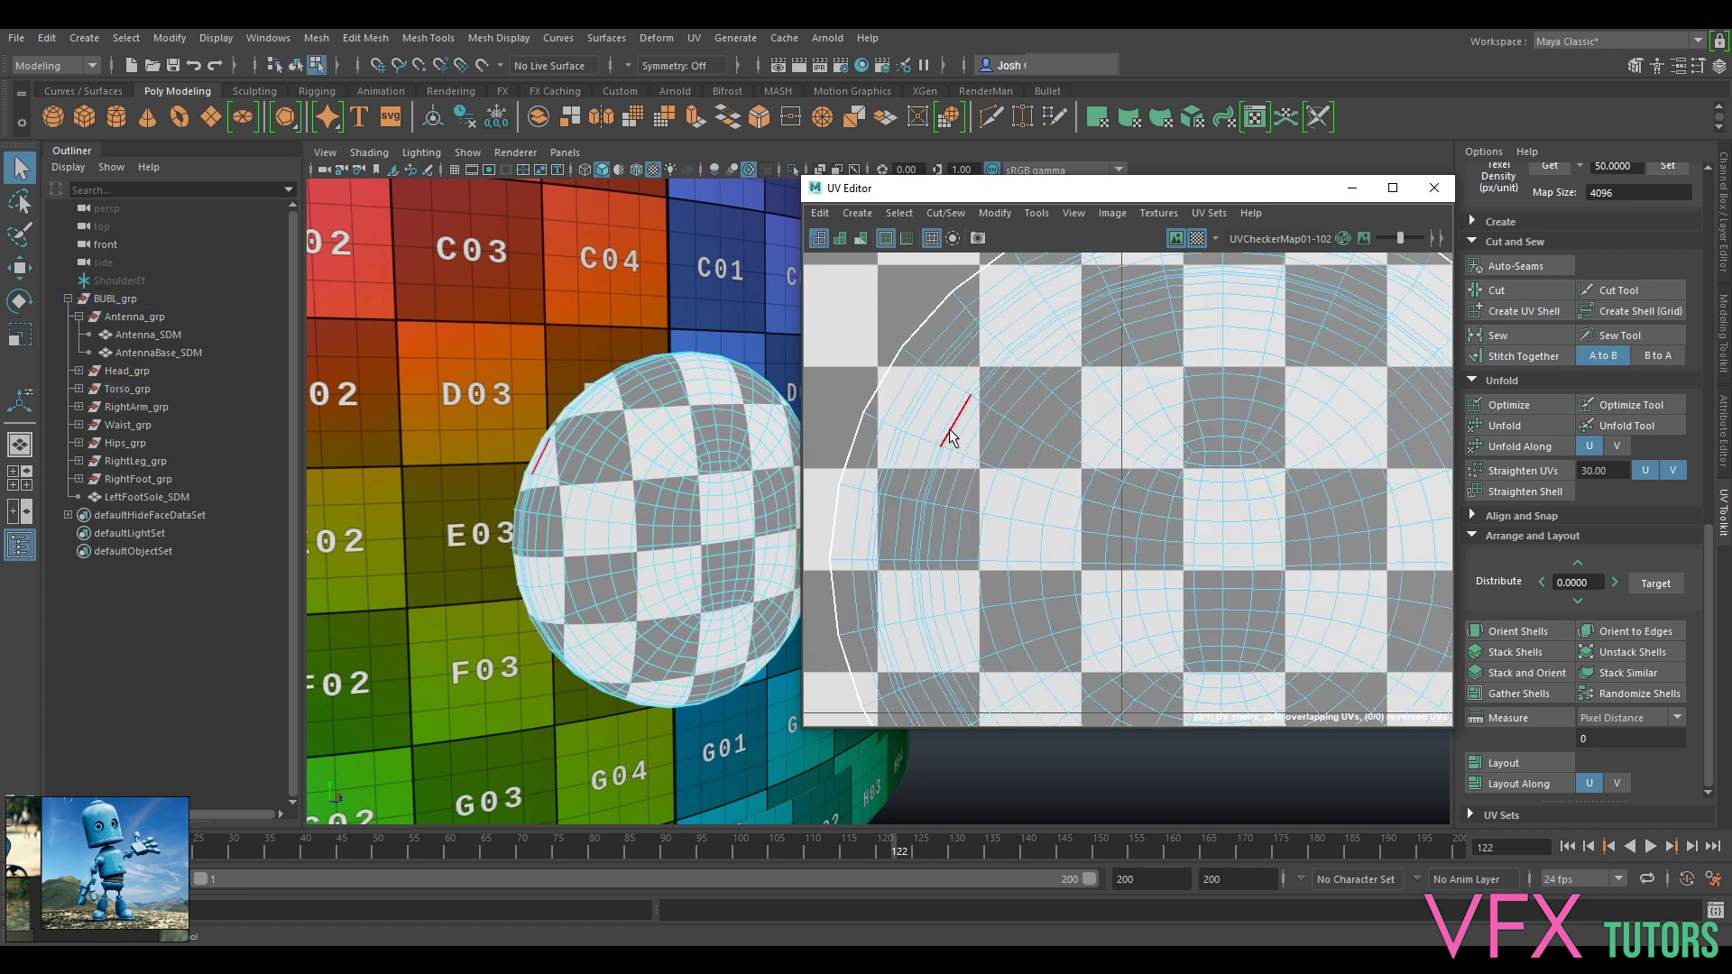
left_click(949, 437)
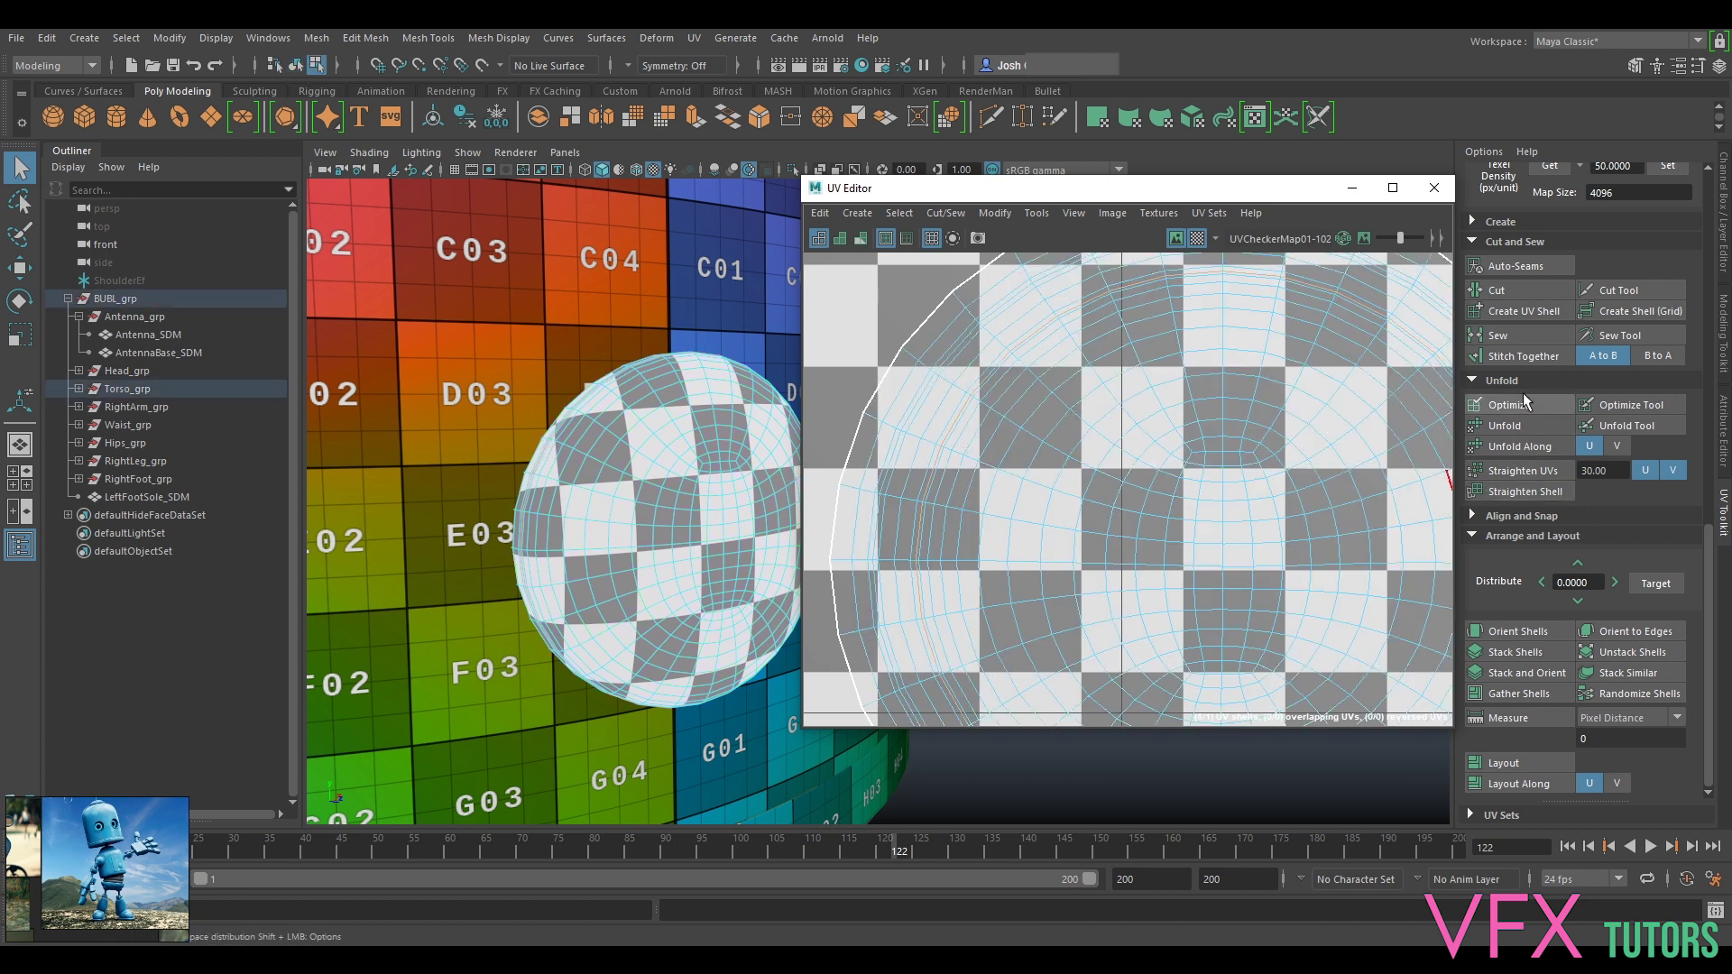
left_click(1515, 291)
Step: Select the button's inner circular shell and try to optimize it
key("w")
right_click_drag(1146, 448, 1107, 424)
left_click(1131, 445)
key("ctrl+u")
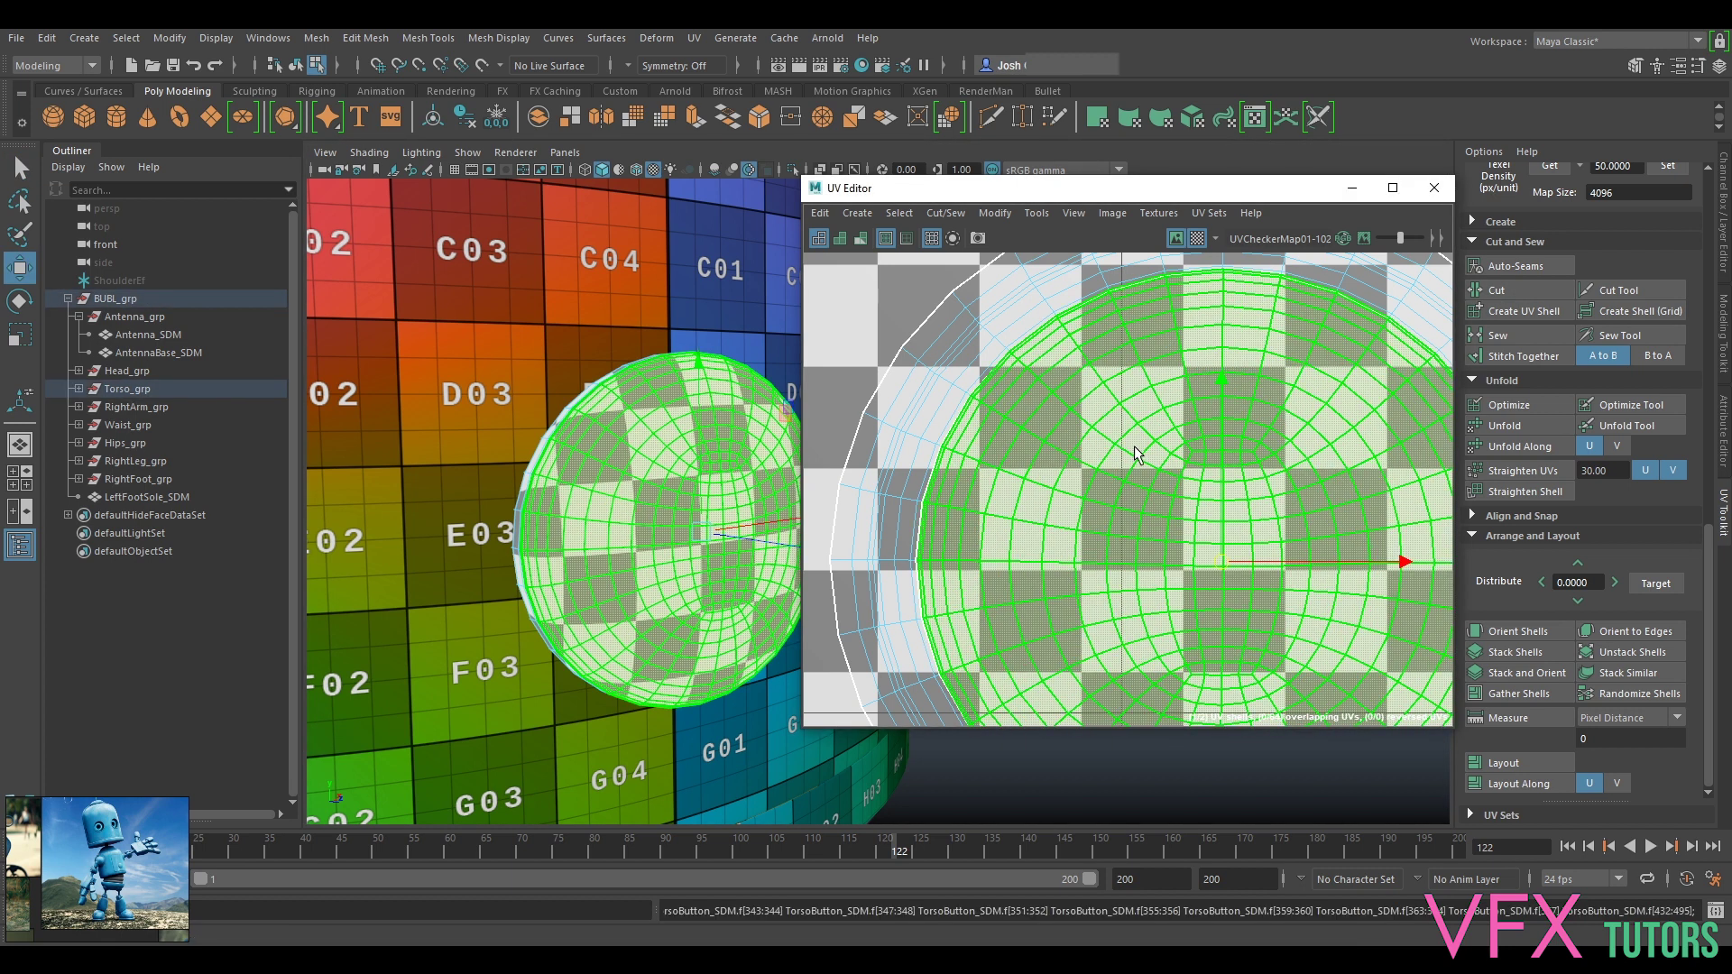
left_click(1512, 404)
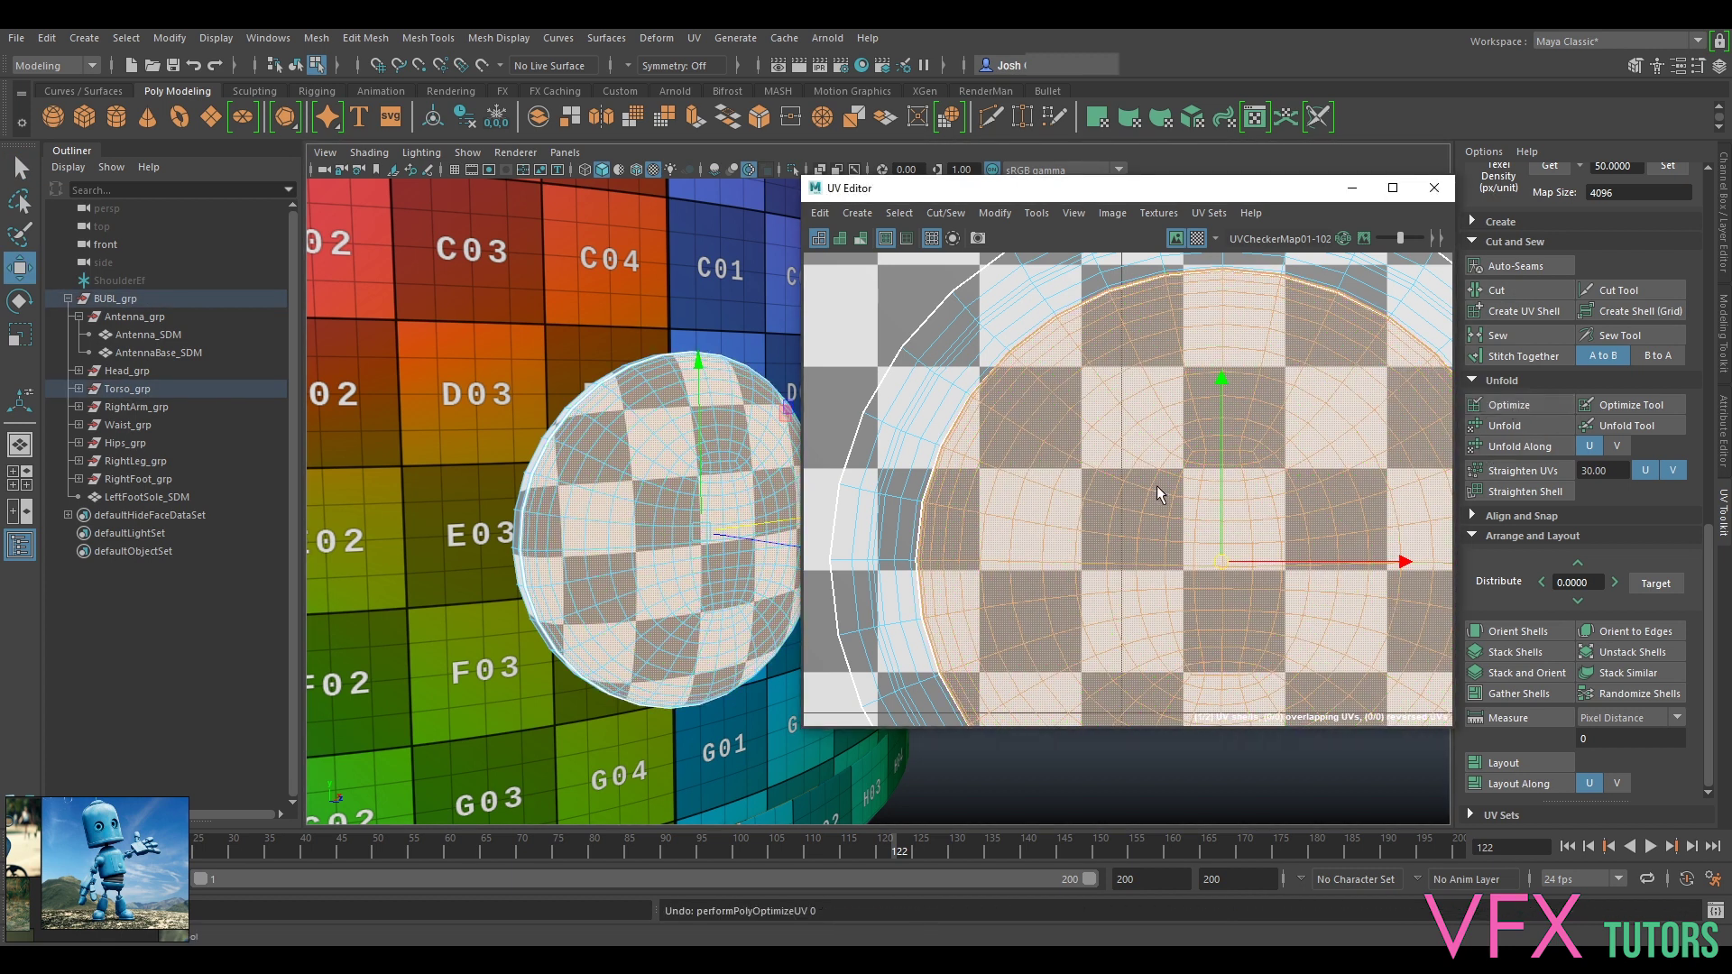
Step: Undo the optimization and the rim cut on the button's UV shell
key("ctrl+z")
key("ctrl+z")
key("ctrl+z")
key("ctrl+z")
key("ctrl+z")
key("ctrl+z")
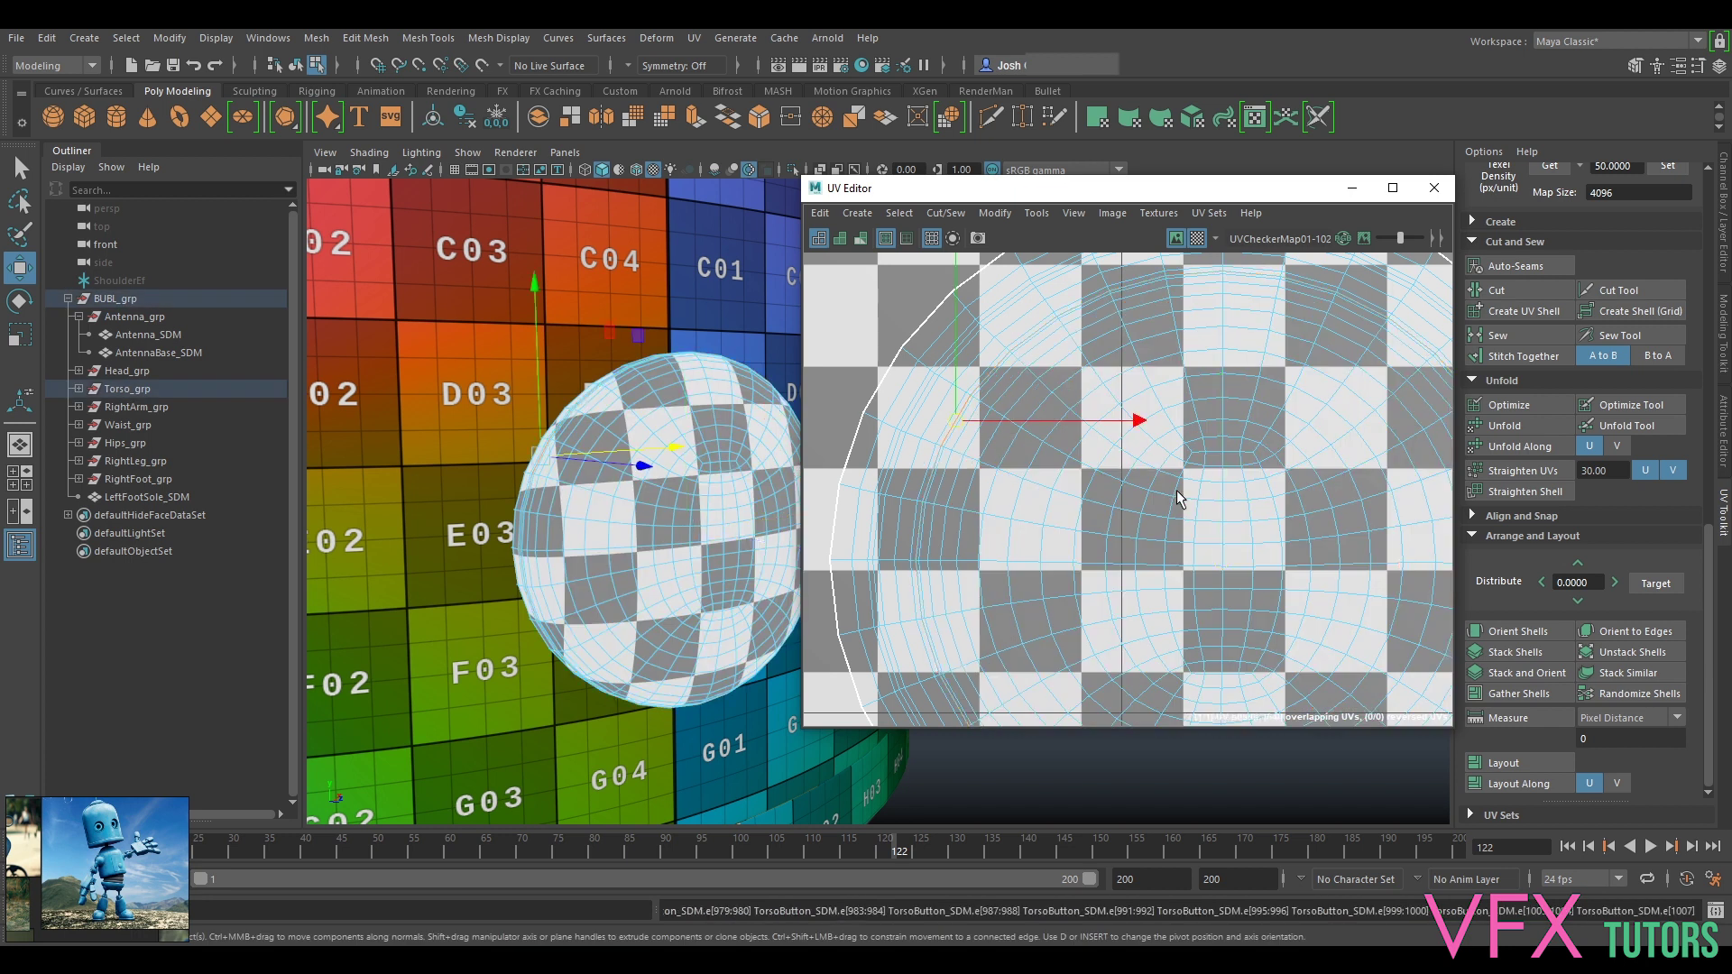
Step: Return the button to object mode and clear the selection
scroll(1173, 489, "down", 6)
scroll(1249, 469, "down", 5)
right_click(1221, 478)
right_click_drag(1260, 473, 1270, 474)
scroll(1253, 476, "down", 1)
key("ctrl+1")
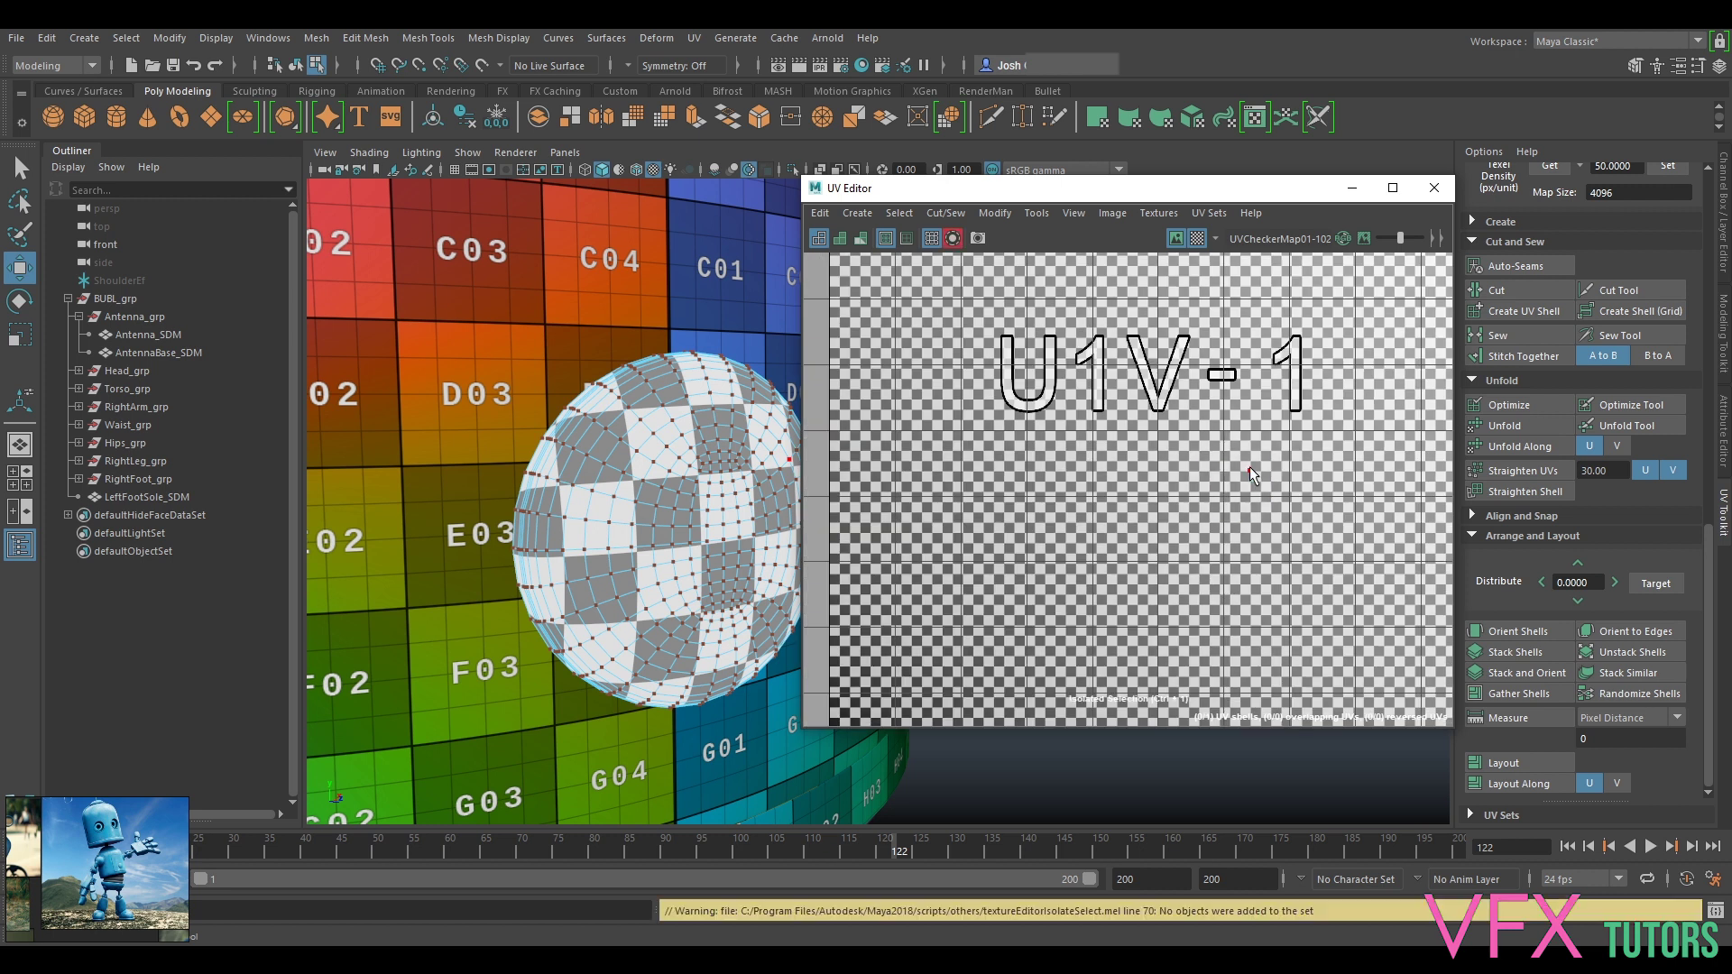
key("ctrl+1")
right_click_drag(1240, 477, 1304, 474)
right_click_drag(637, 444, 692, 419)
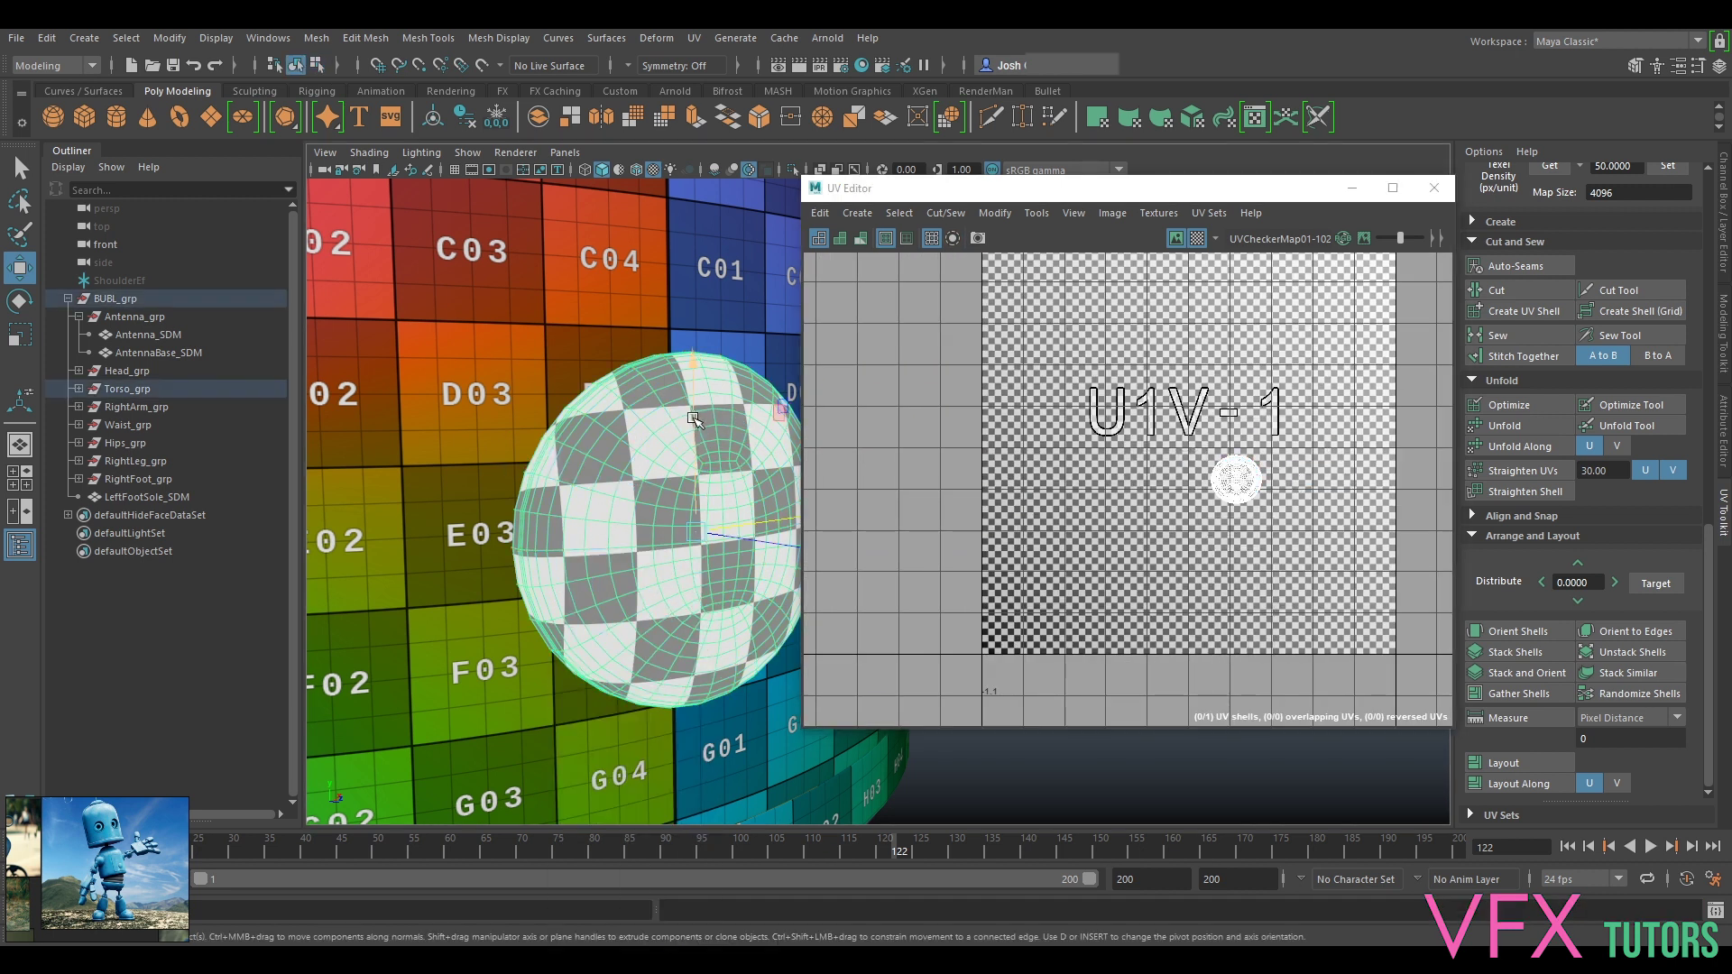
scroll(690, 432, "down", 10)
middle_click_drag(688, 548, 539, 533, "alt")
left_click_drag(539, 533, 497, 534, "alt")
left_click(756, 607)
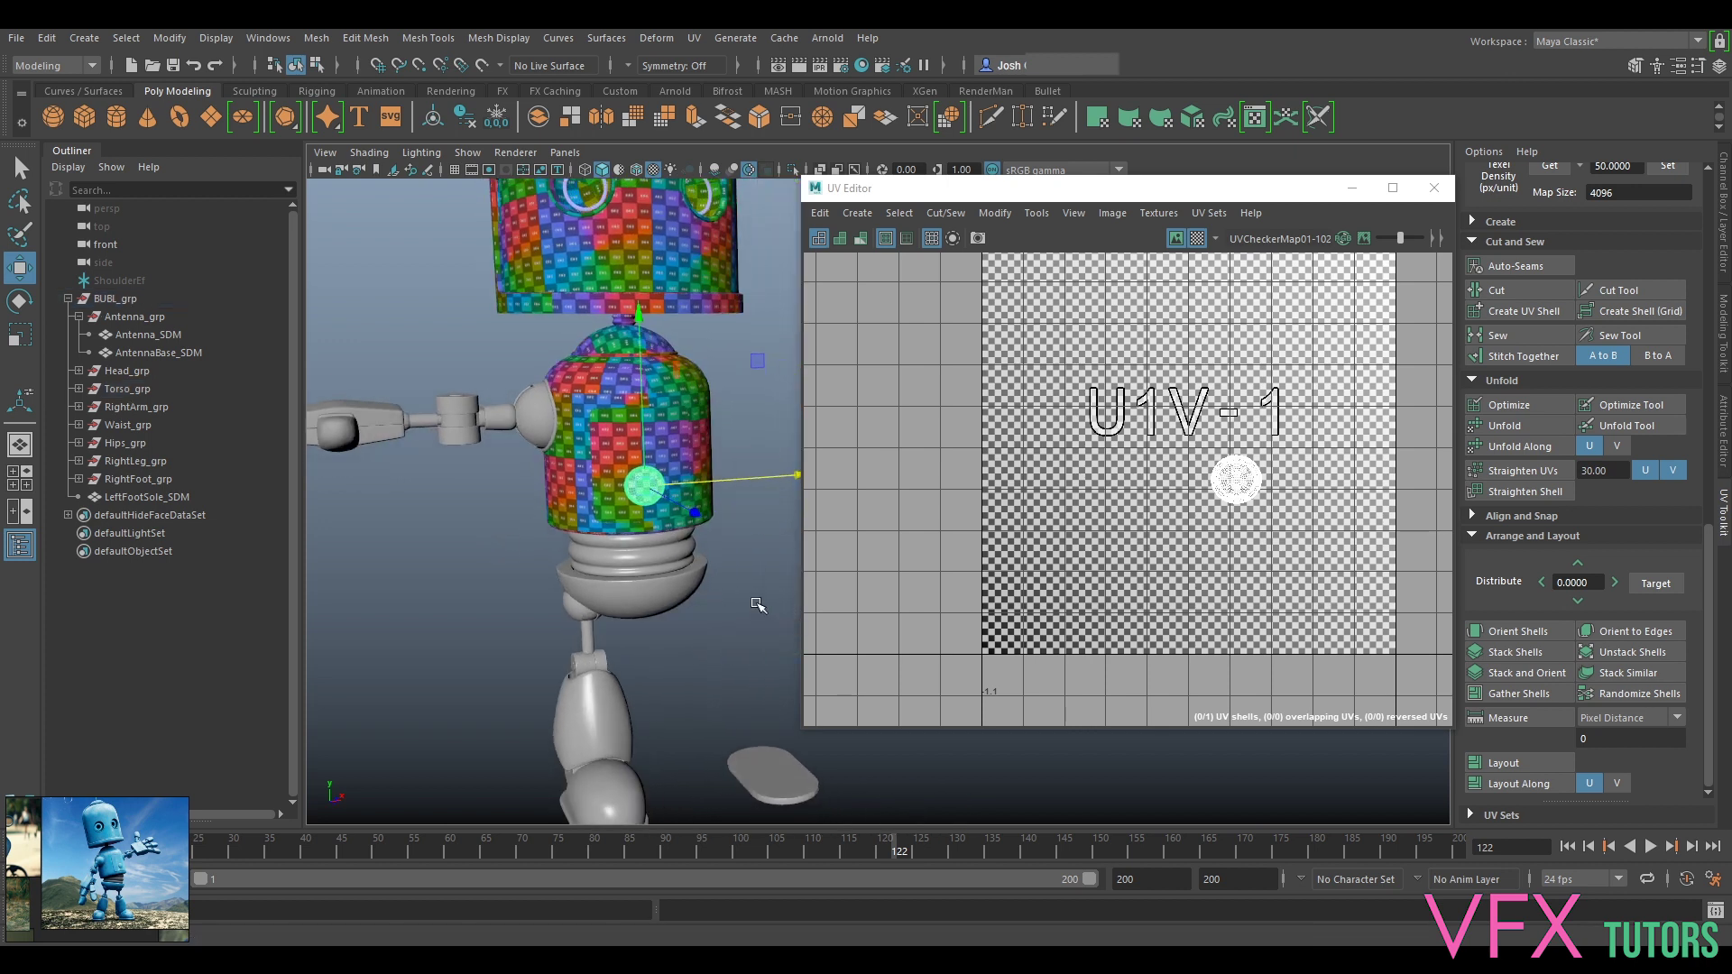
Step: Select the ring around the shoulder joint on the torso's side and isolate it in the 3D view
scroll(675, 514, "up", 4)
left_click_drag(722, 490, 606, 482, "alt")
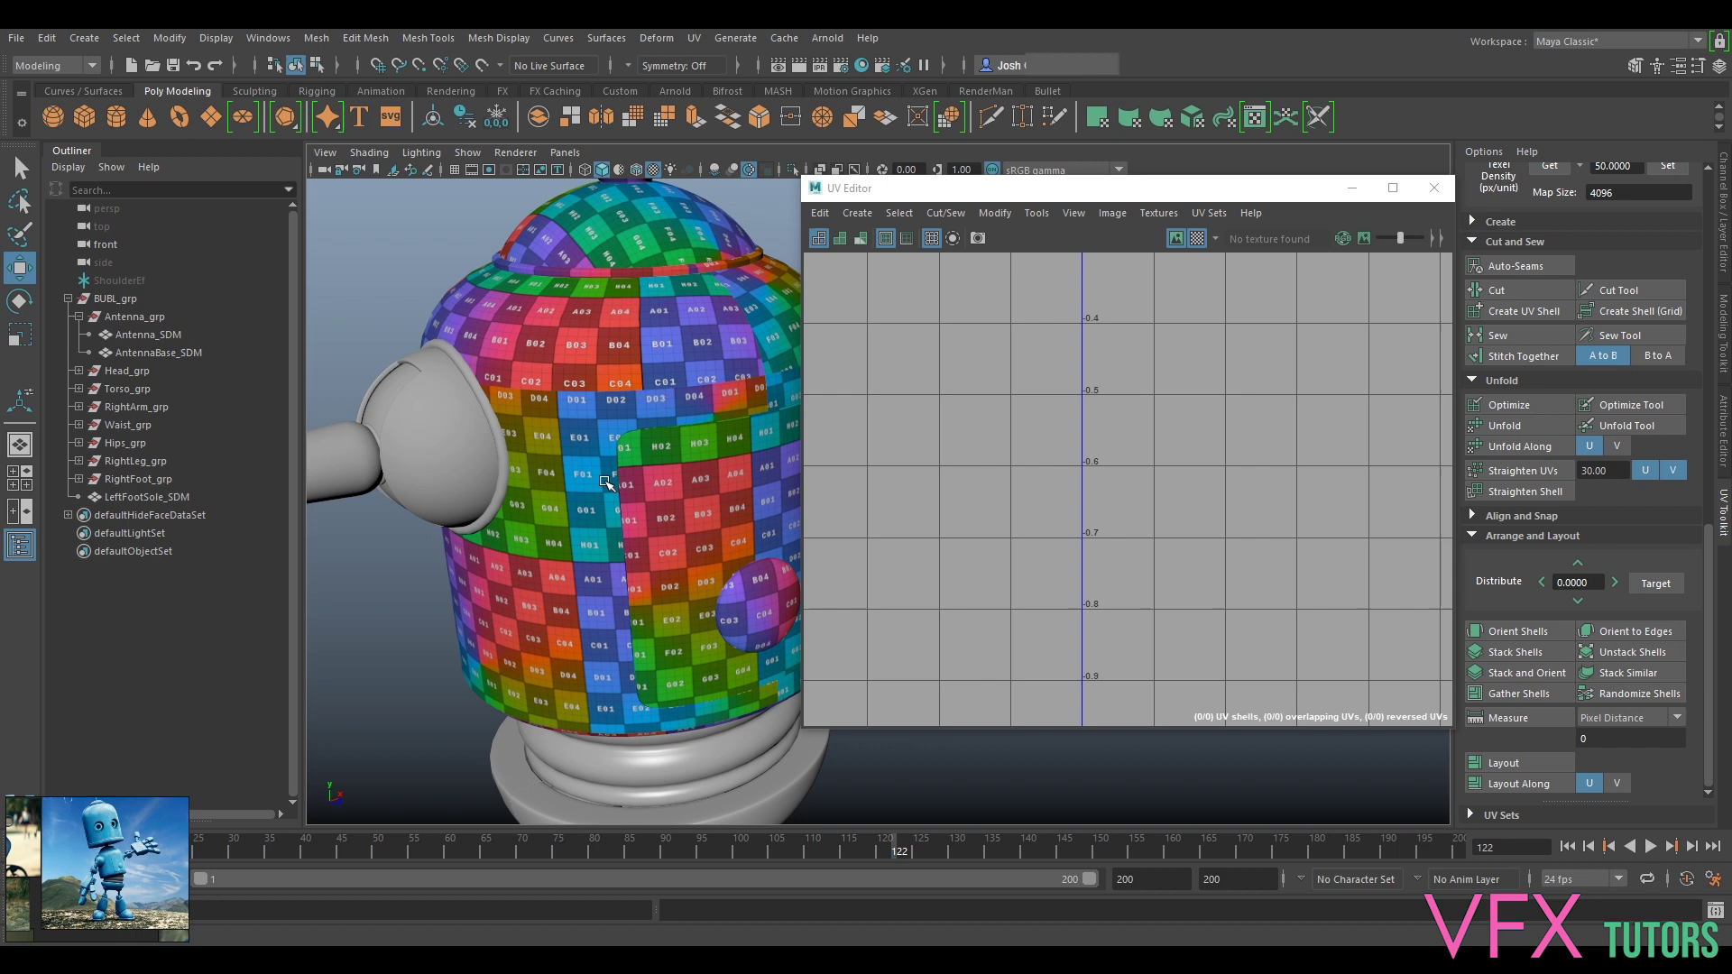
left_click(508, 475)
scroll(1222, 462, "down", 6)
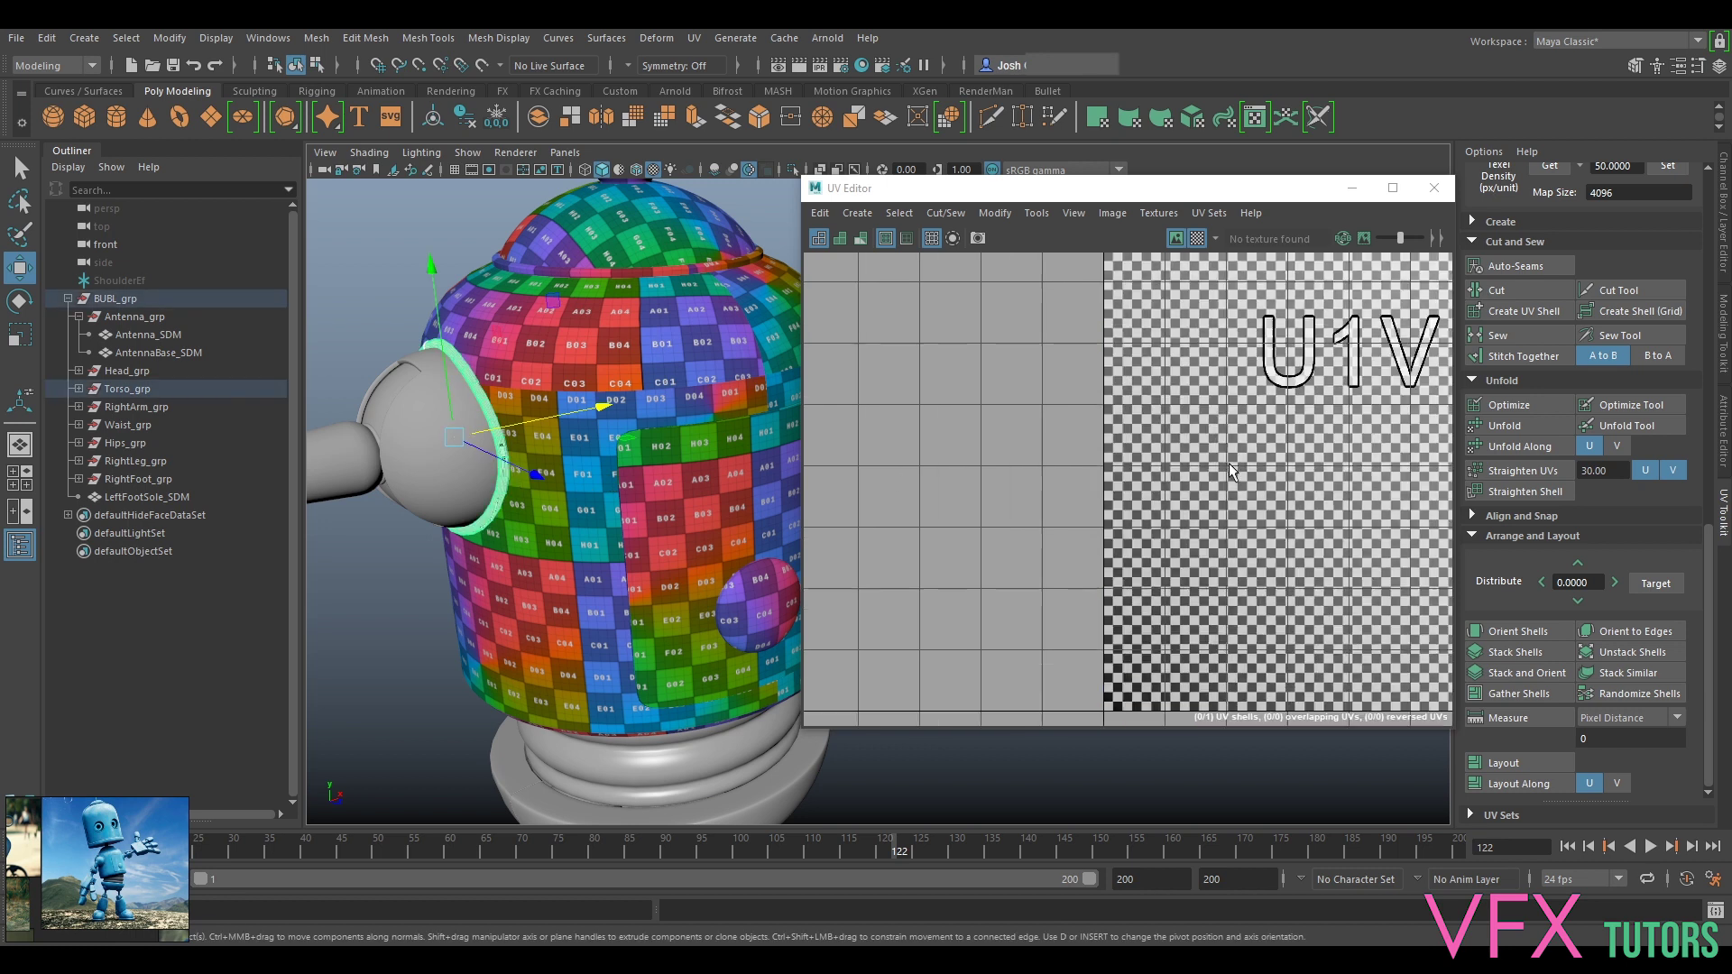
middle_click_drag(1175, 412, 1043, 390, "alt")
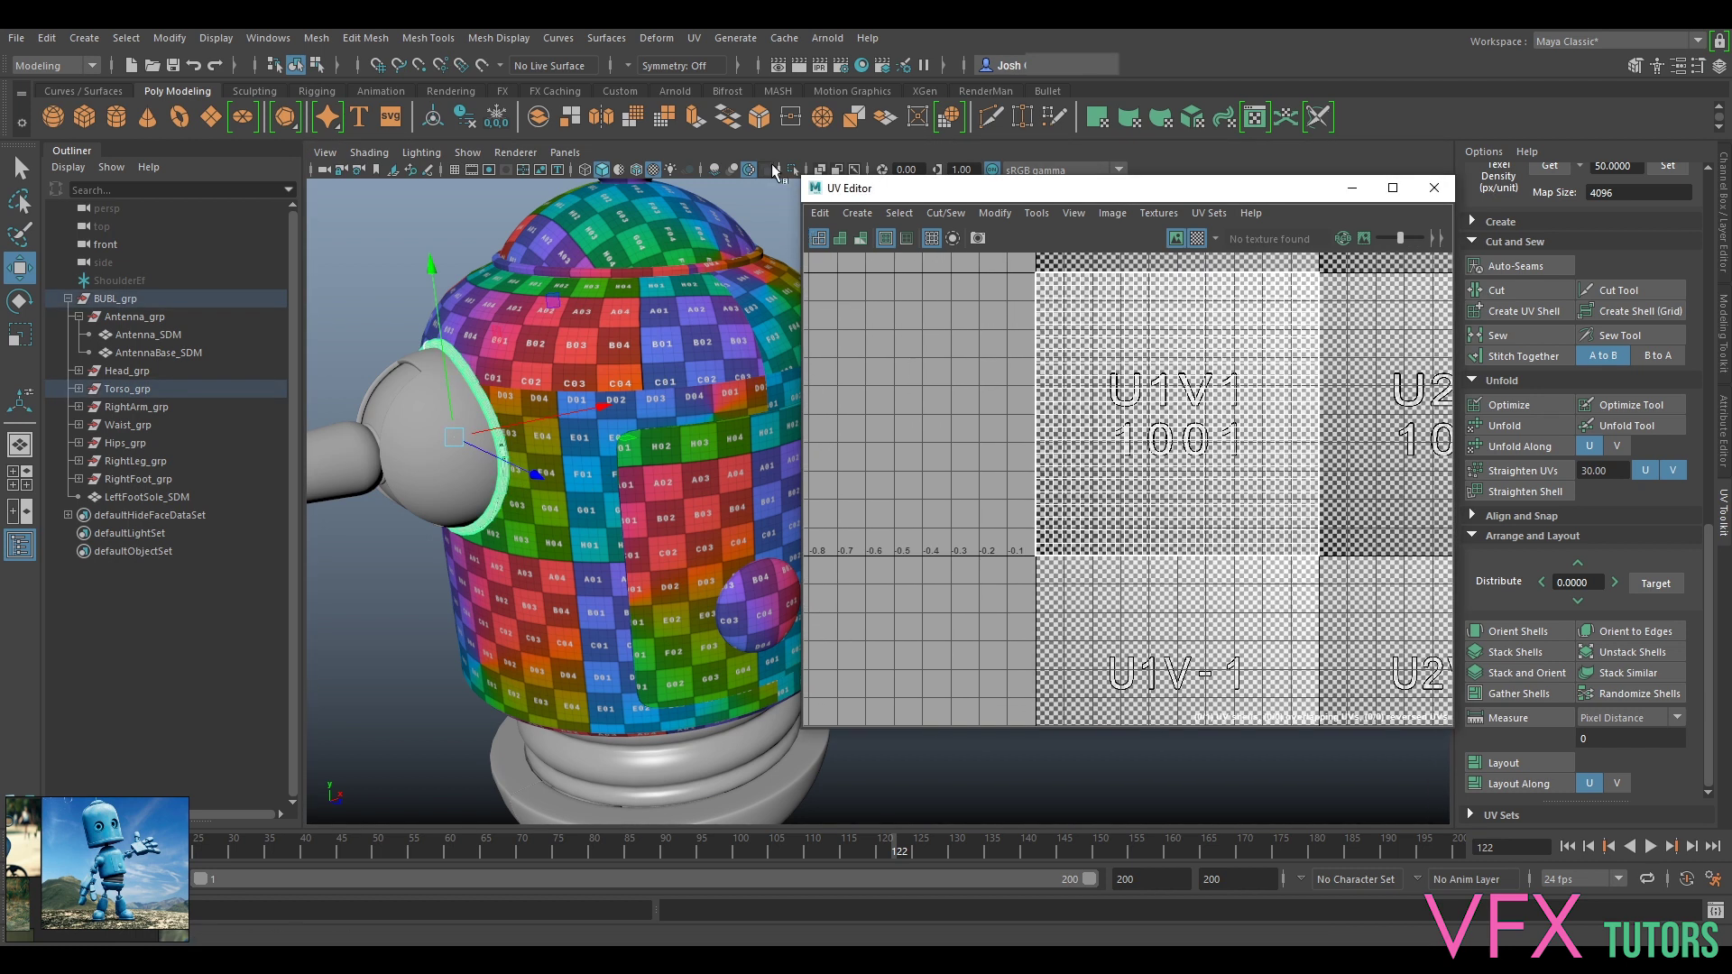
left_click_drag(558, 423, 589, 451, "alt")
key("ctrl+1")
middle_click_drag(589, 451, 638, 472, "alt")
scroll(665, 463, "up", 6)
middle_click_drag(367, 405, 658, 491, "alt")
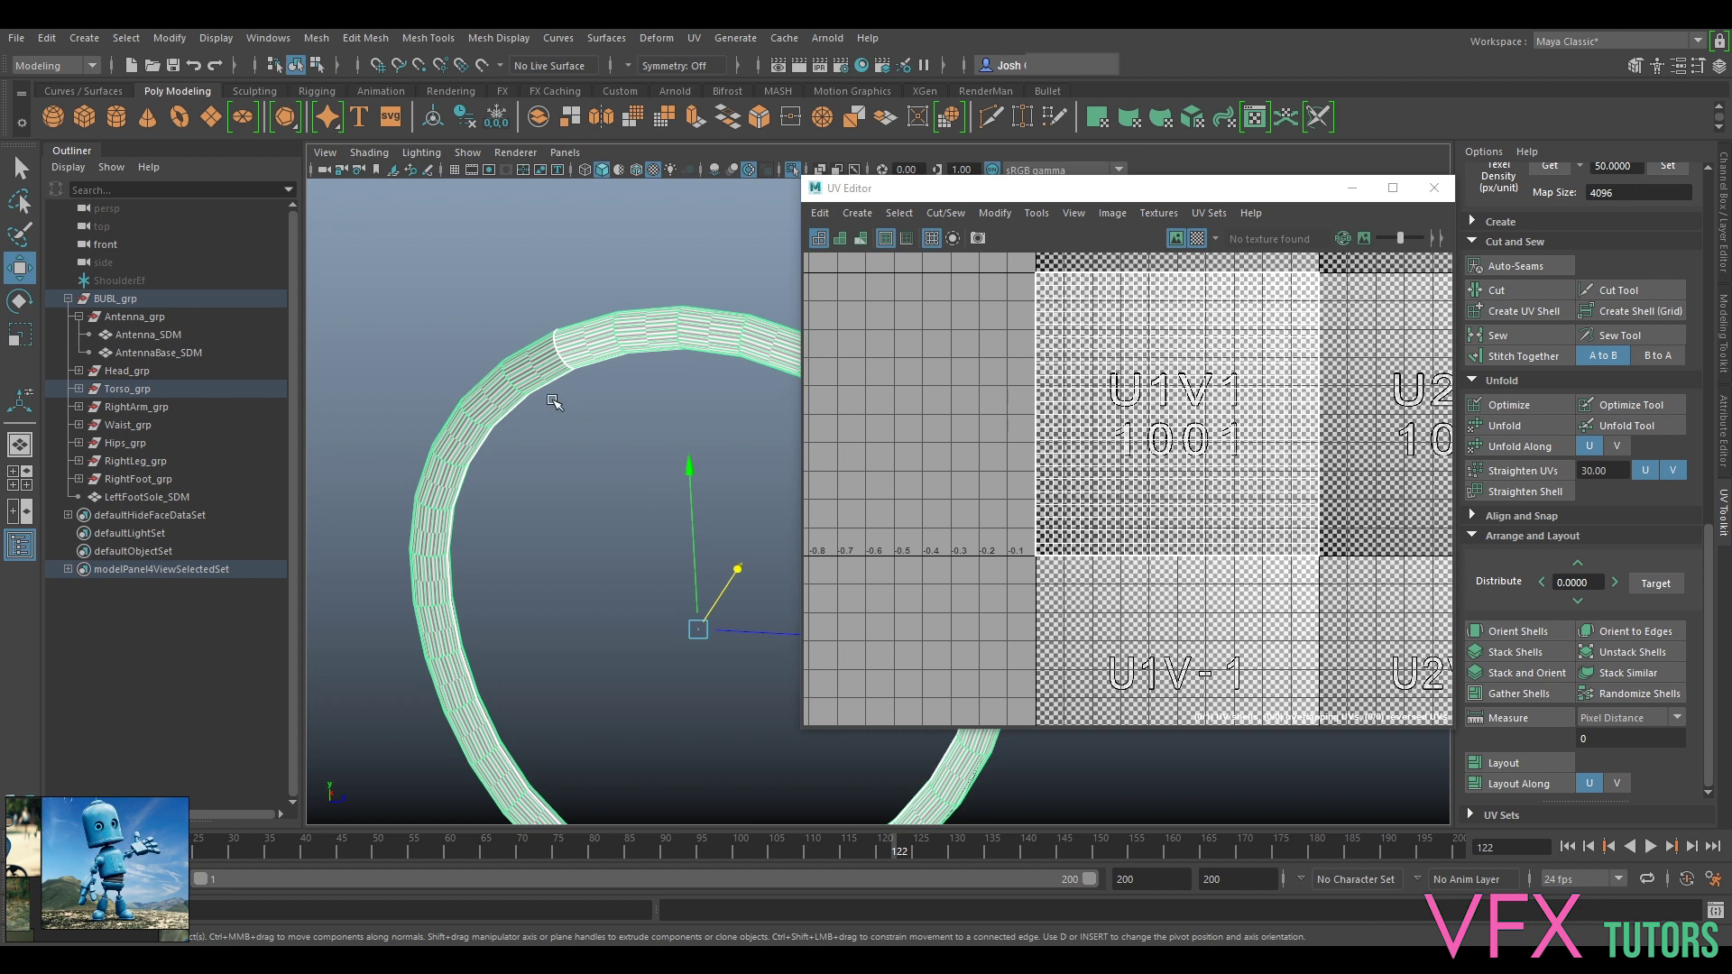
Step: Unfold the shoulder ring's UV shell and set its texel density to 50 at a 4096 map size
left_click_drag(552, 400, 460, 395, "alt")
middle_click_drag(435, 390, 647, 590, "alt")
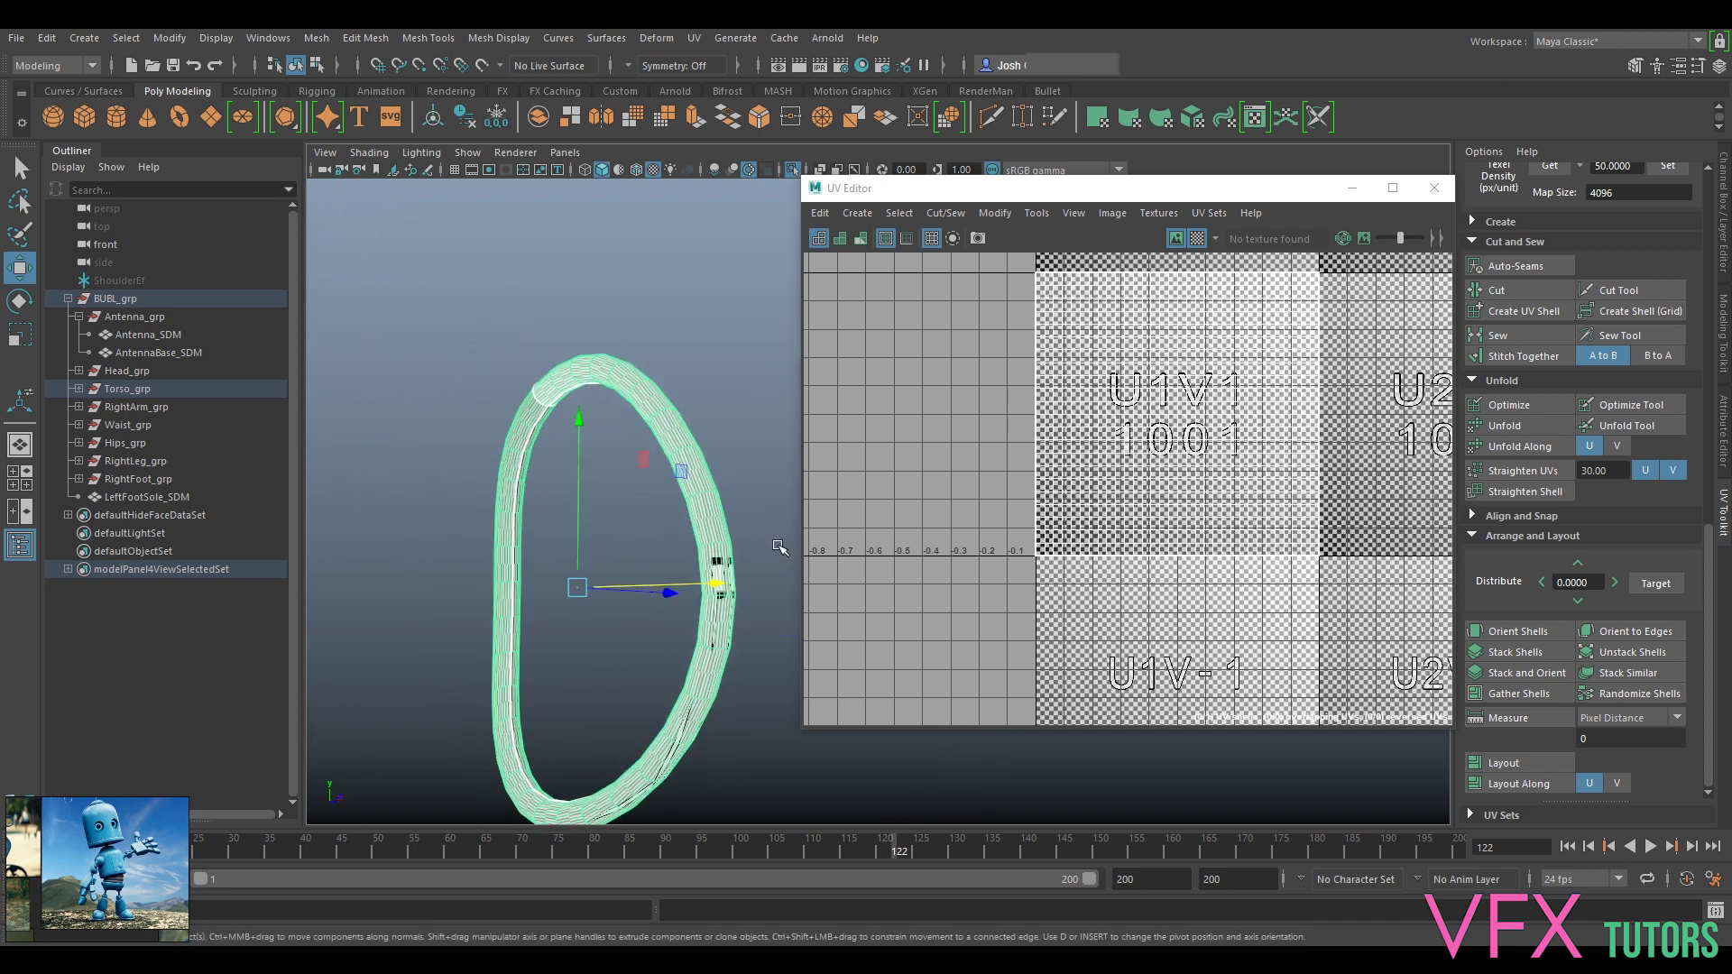
right_click_drag(1199, 447, 1200, 490)
left_click(1166, 430)
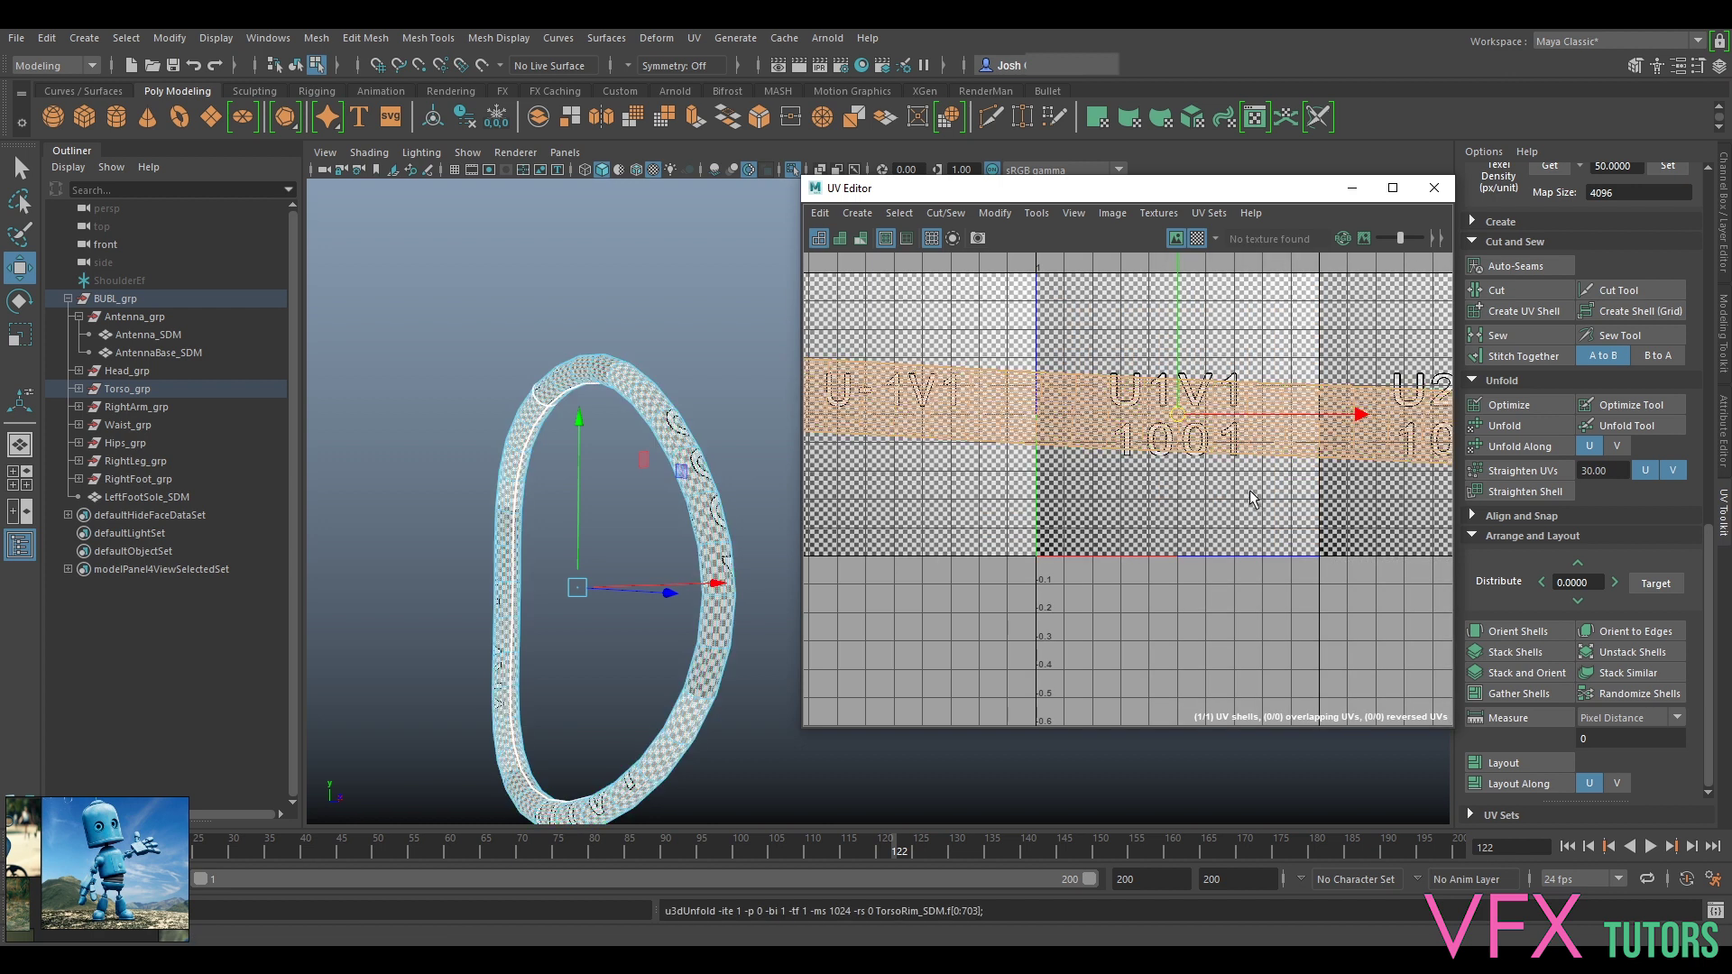
left_click(1668, 165)
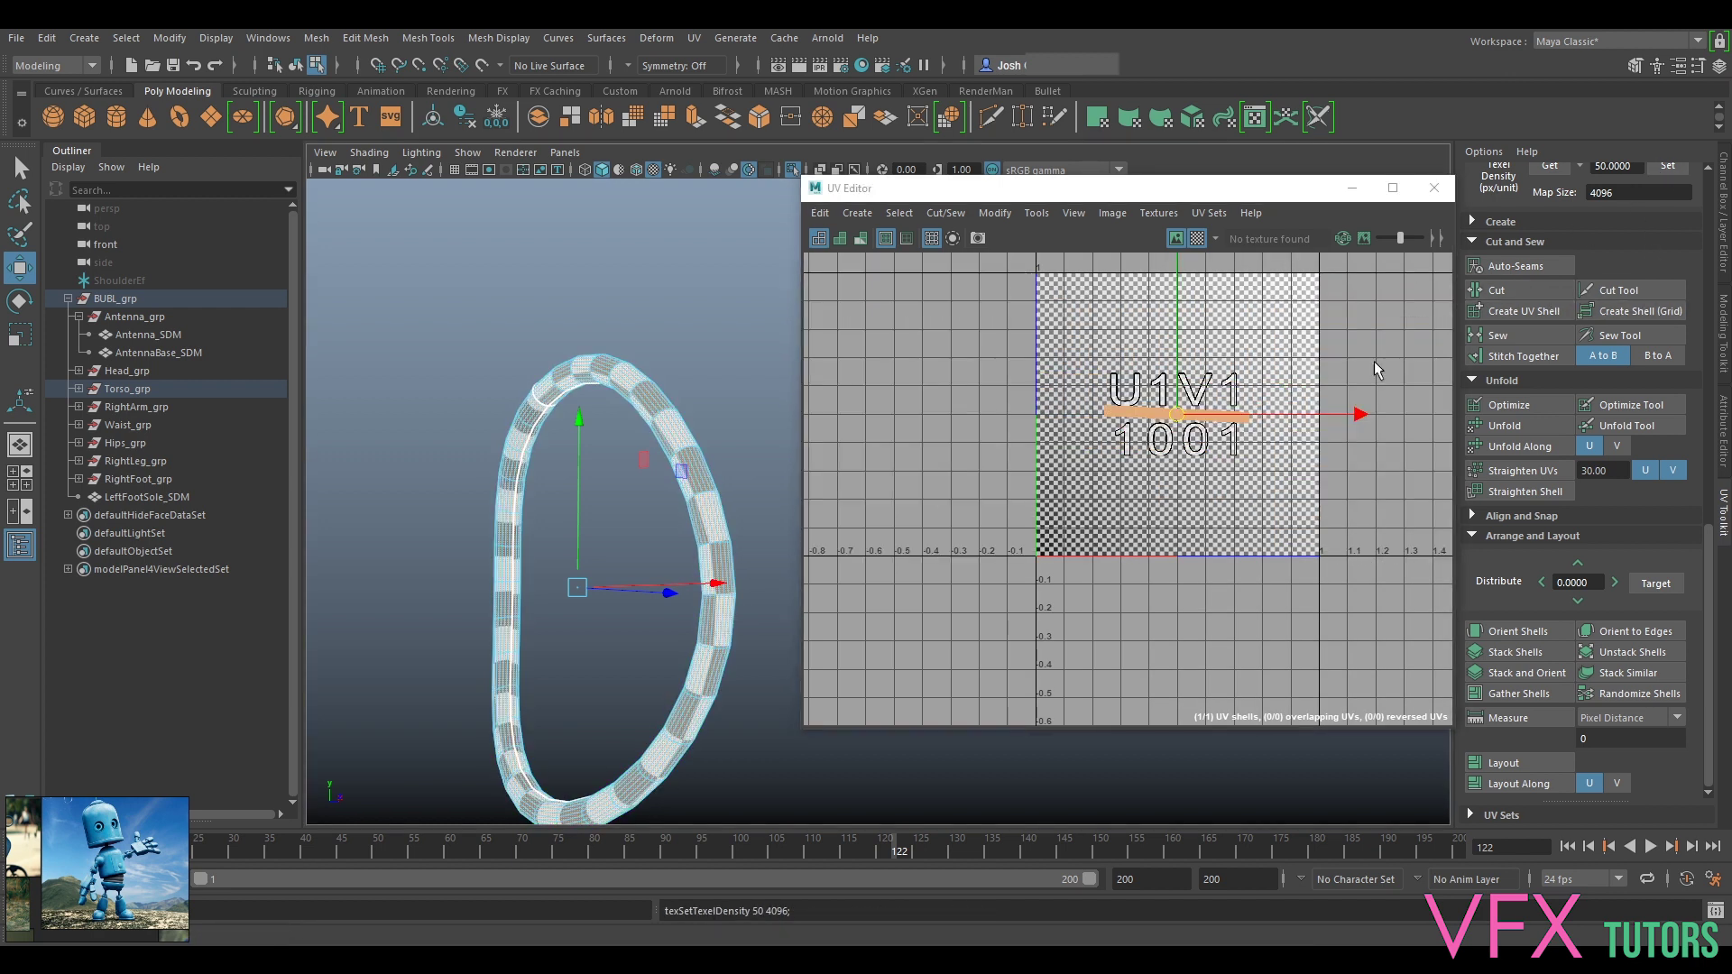
Step: Show the full model again and select the torso body, shoulder ring, door and button together in object mode
key("ctrl+1")
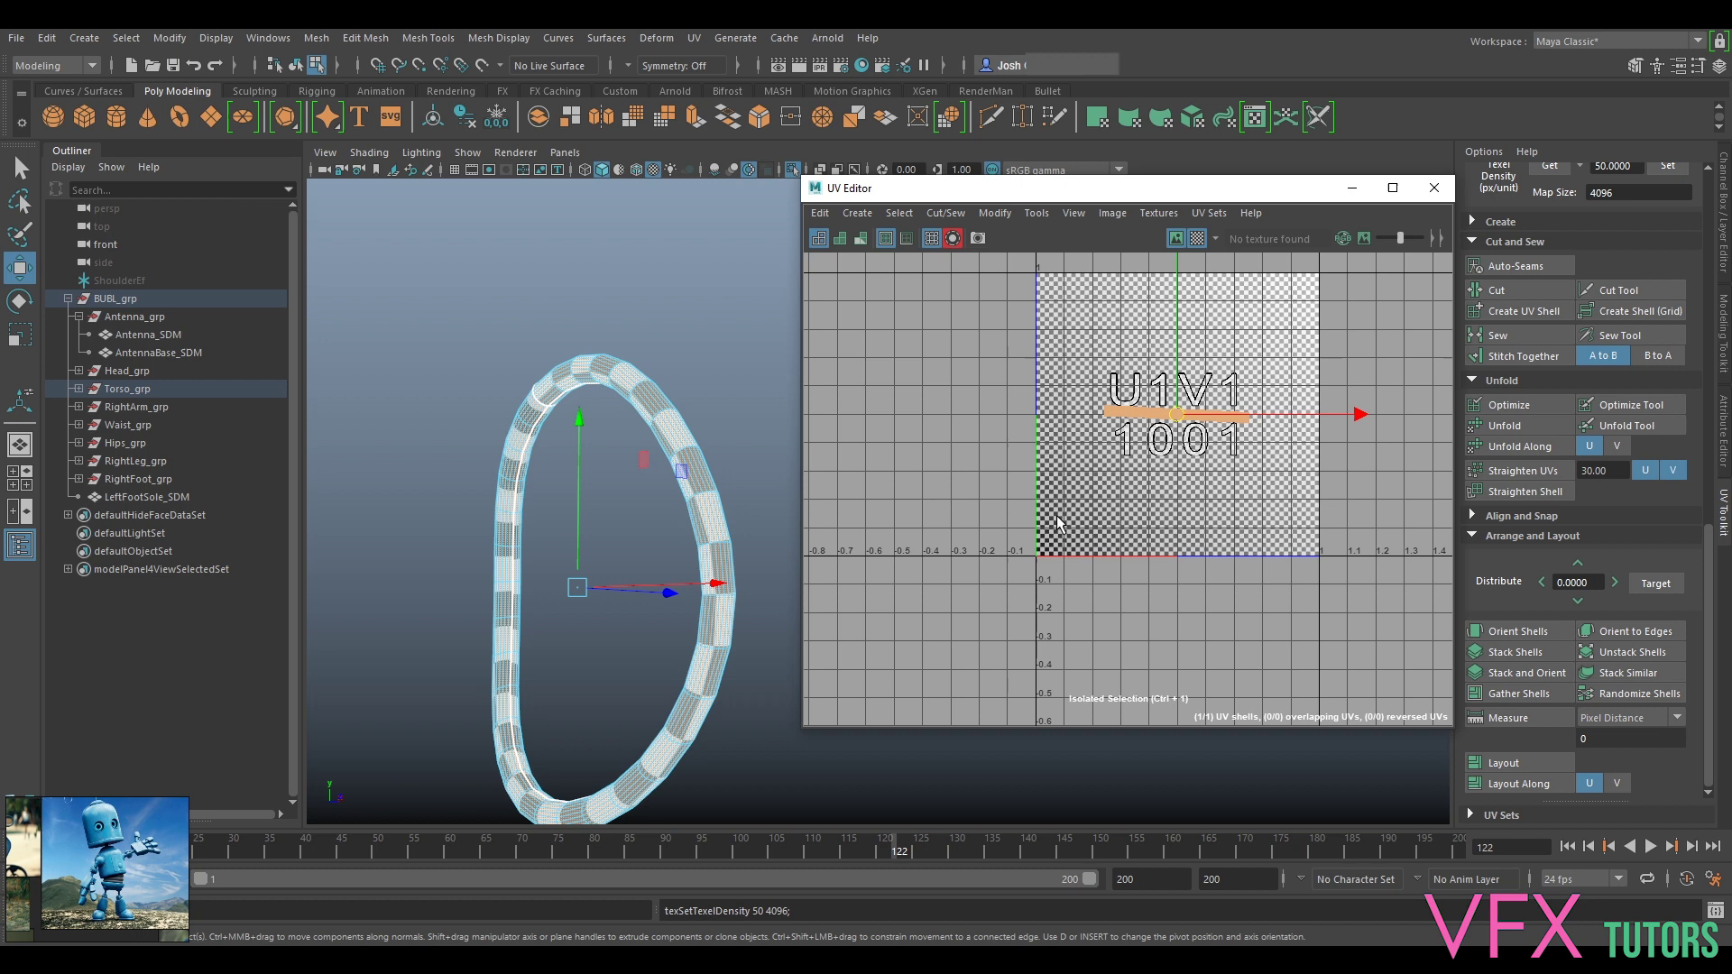
key("ctrl+1")
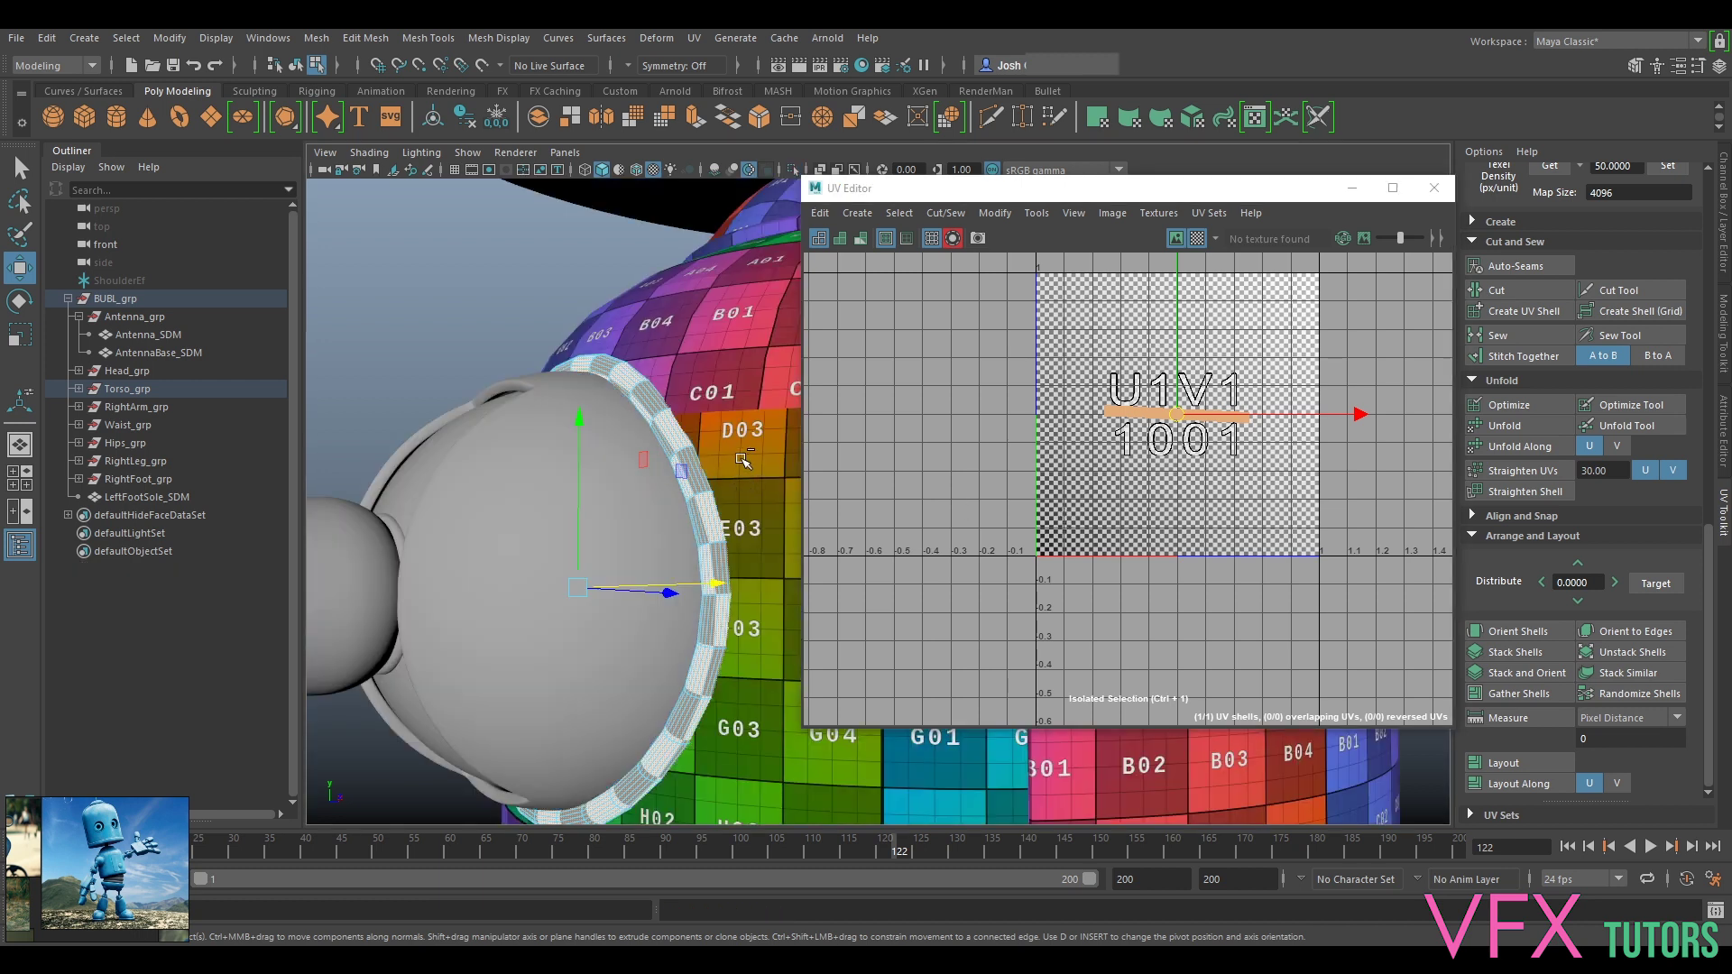
right_click_drag(1074, 469, 1351, 554, "alt")
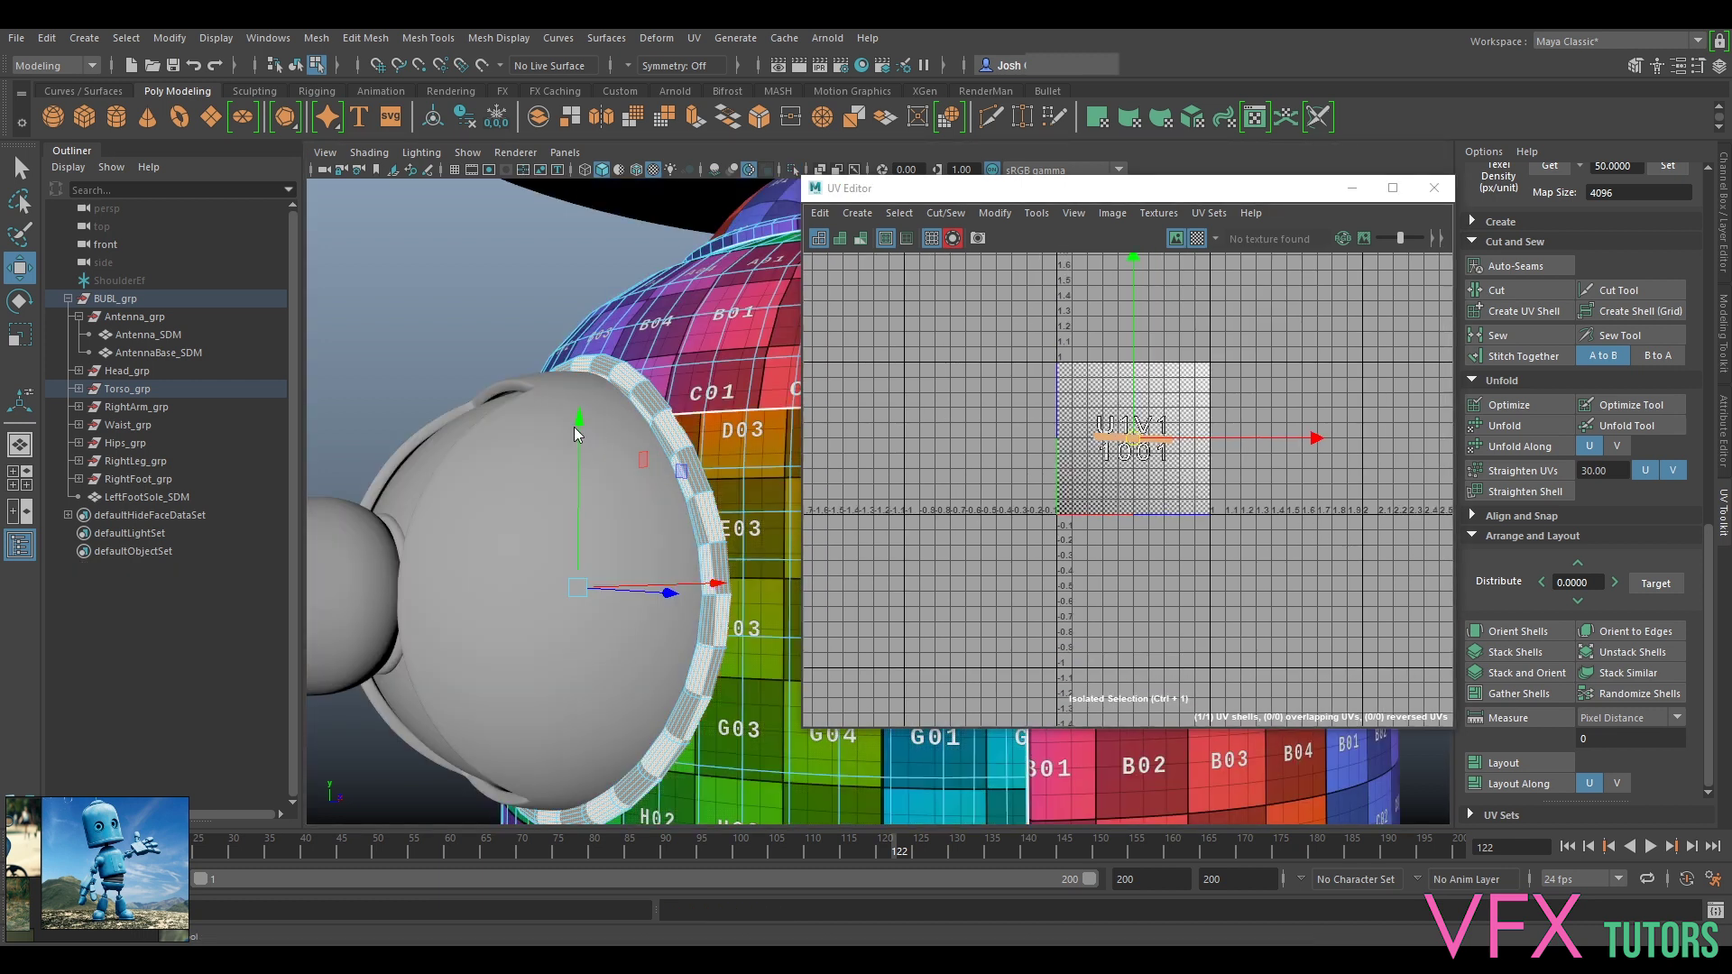
right_click_drag(575, 426, 622, 405)
scroll(638, 405, "down", 3)
left_click(602, 329)
left_click(752, 423)
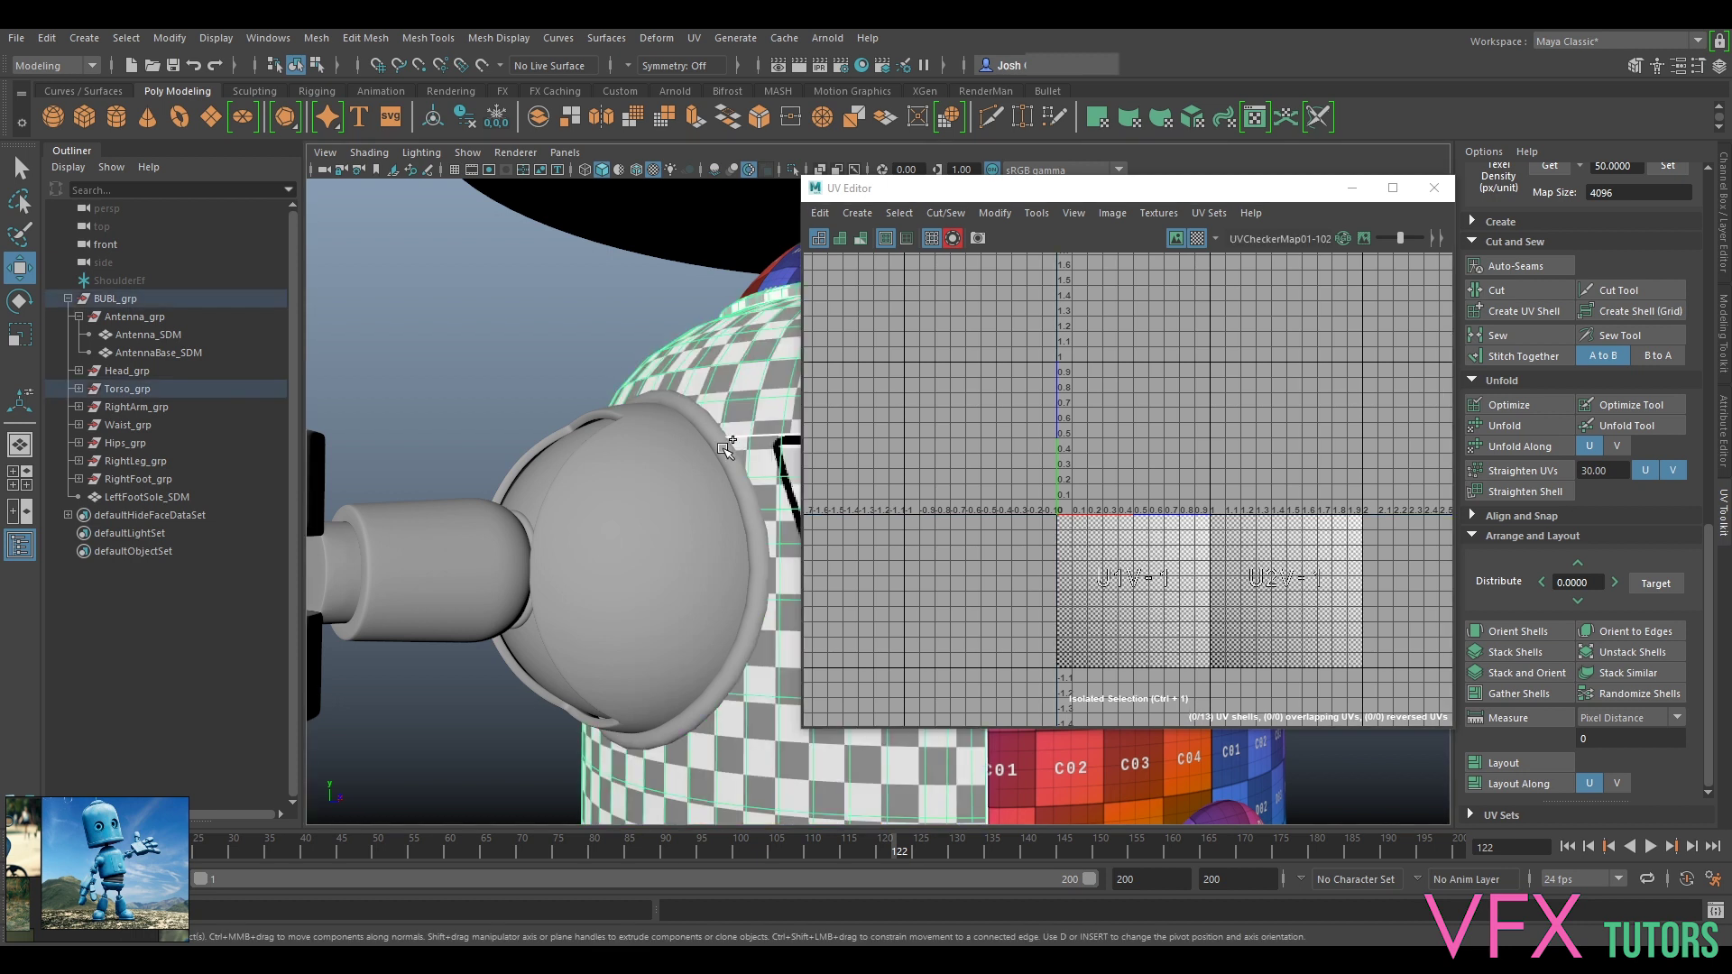
left_click(725, 449, "shift")
scroll(725, 451, "down", 5)
middle_click_drag(785, 574, 656, 551, "alt")
left_click(728, 535, "shift")
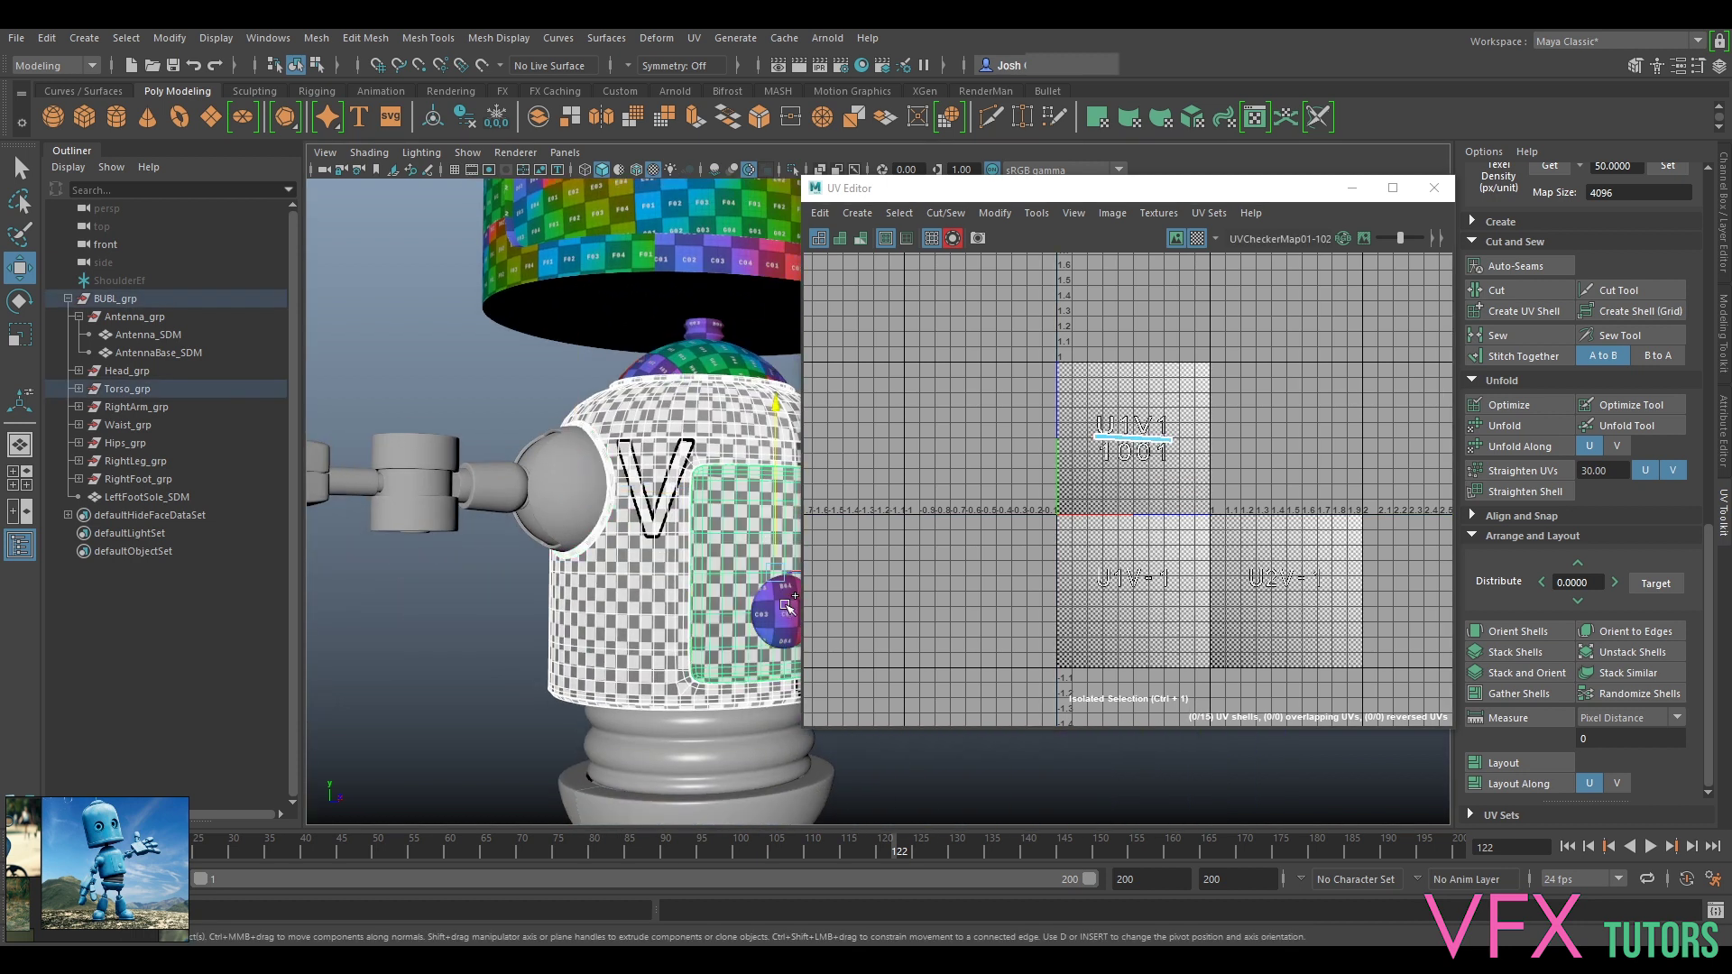
left_click(784, 596, "shift")
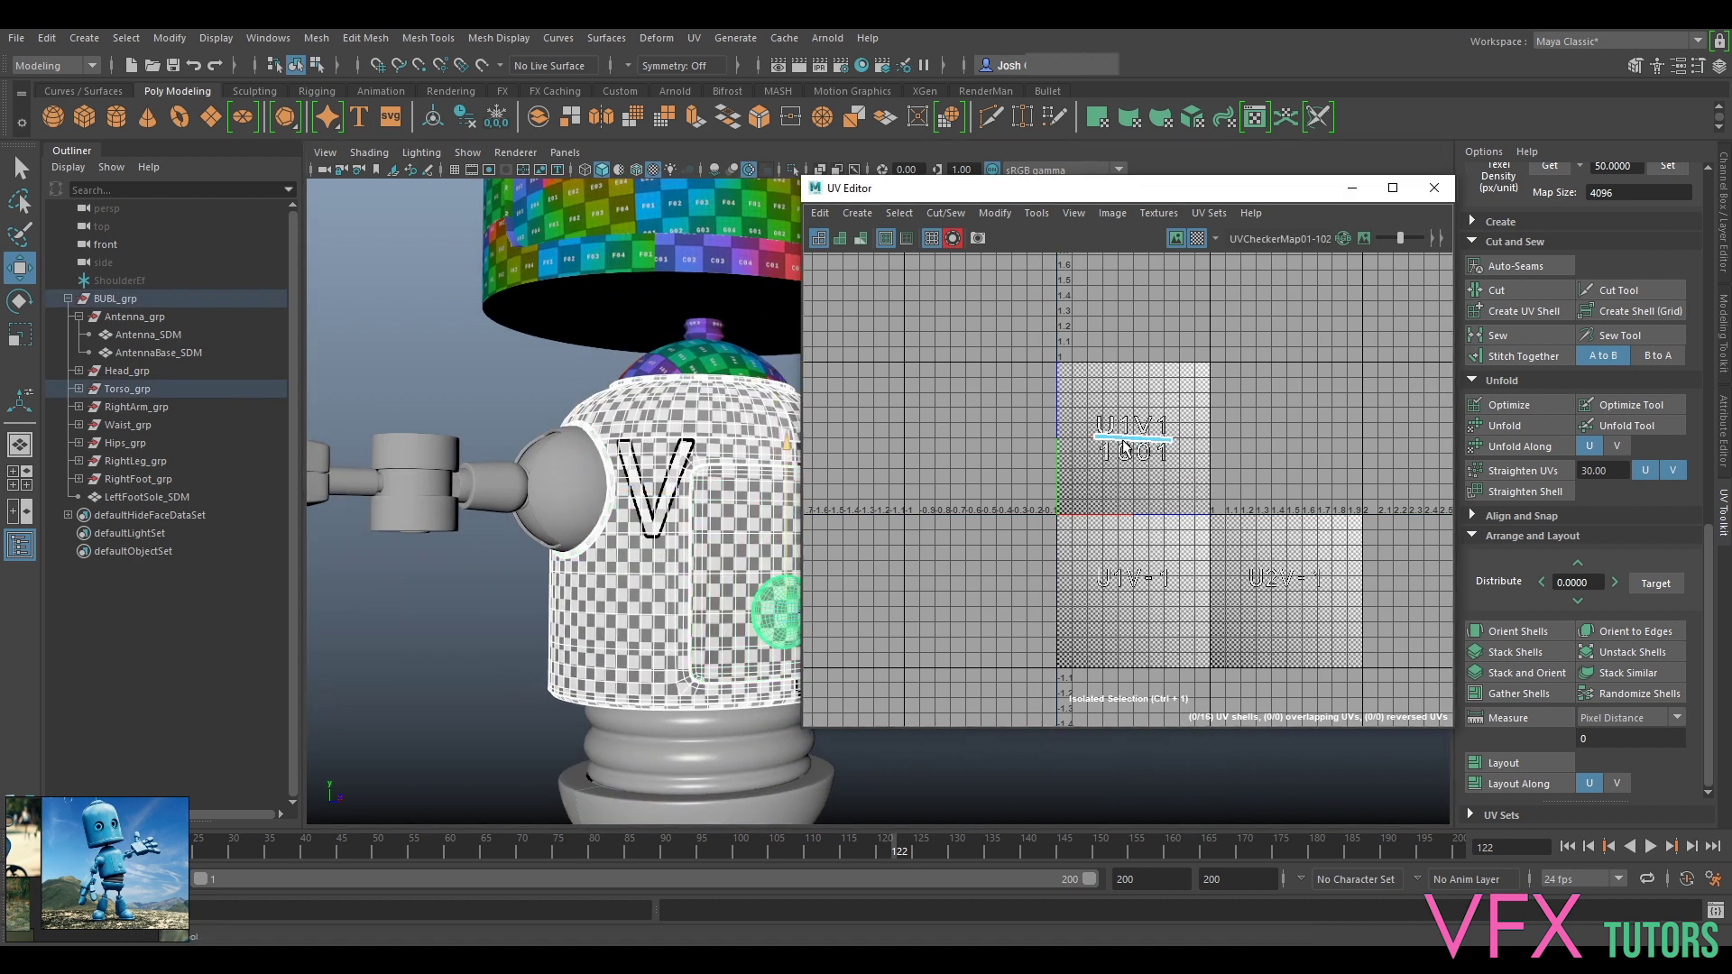
scroll(1133, 453, "up", 2)
left_click_drag(790, 480, 775, 492, "alt")
middle_click_drag(777, 492, 619, 440, "alt")
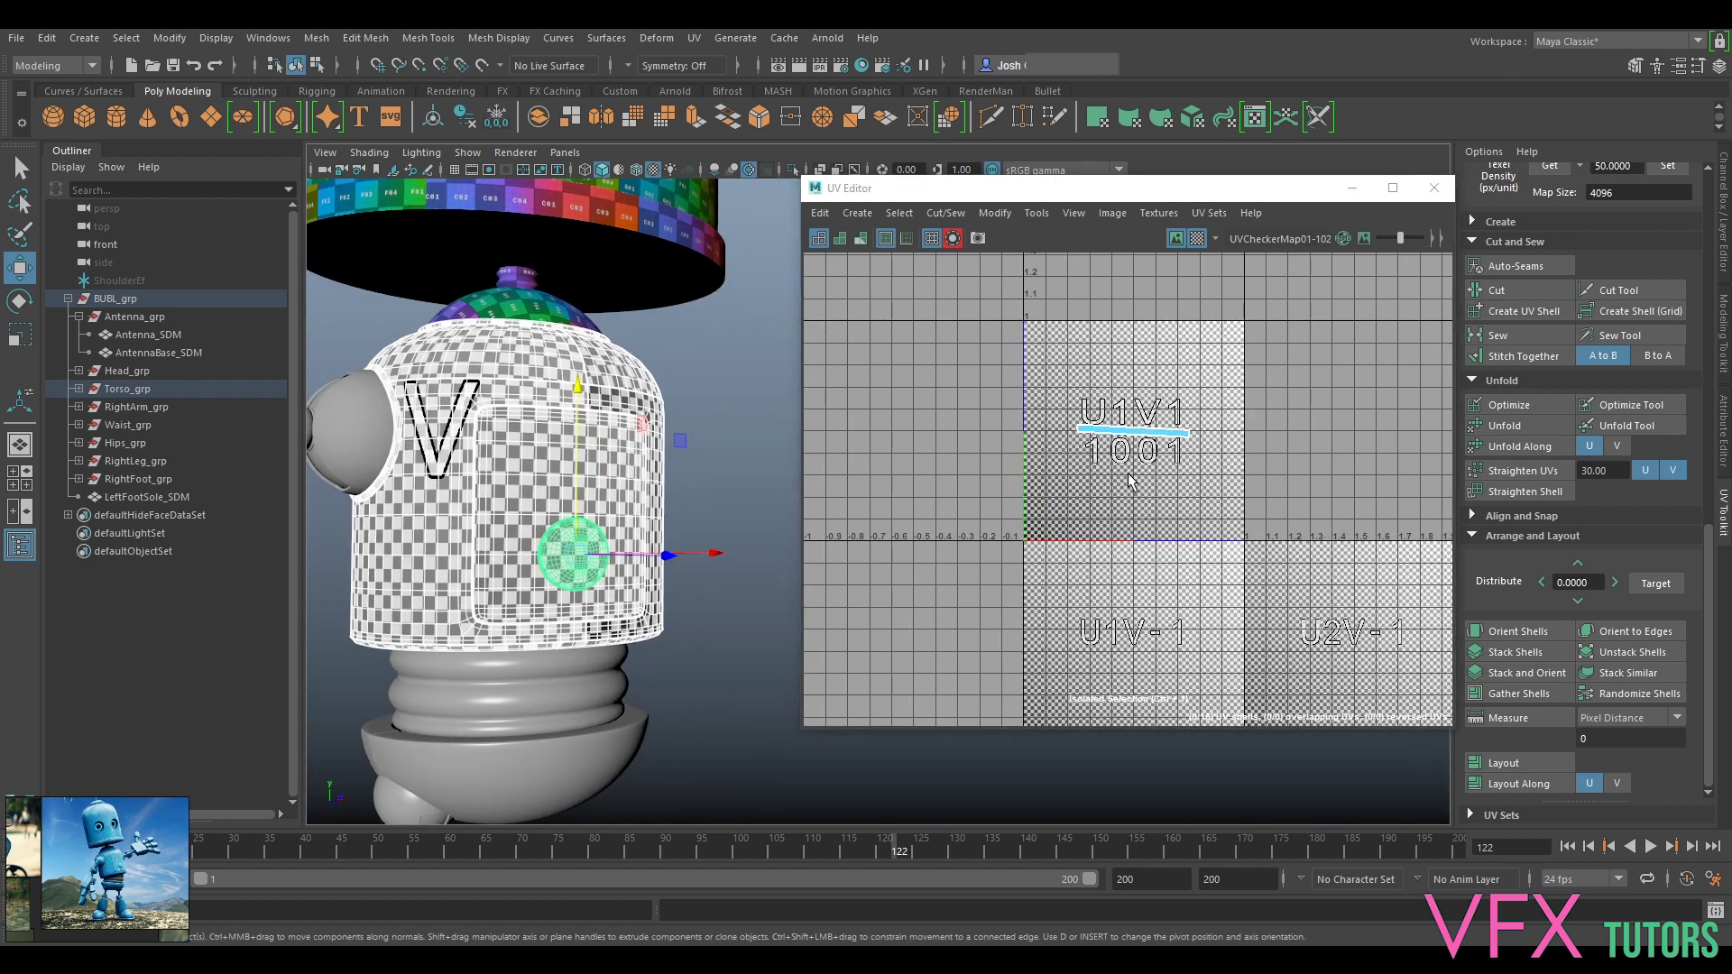
Step: Turn off isolated selection in the UV Editor and select all the torso parts, including the shoulder ring
scroll(1182, 518, "down", 5)
left_click(742, 406)
left_click(585, 403)
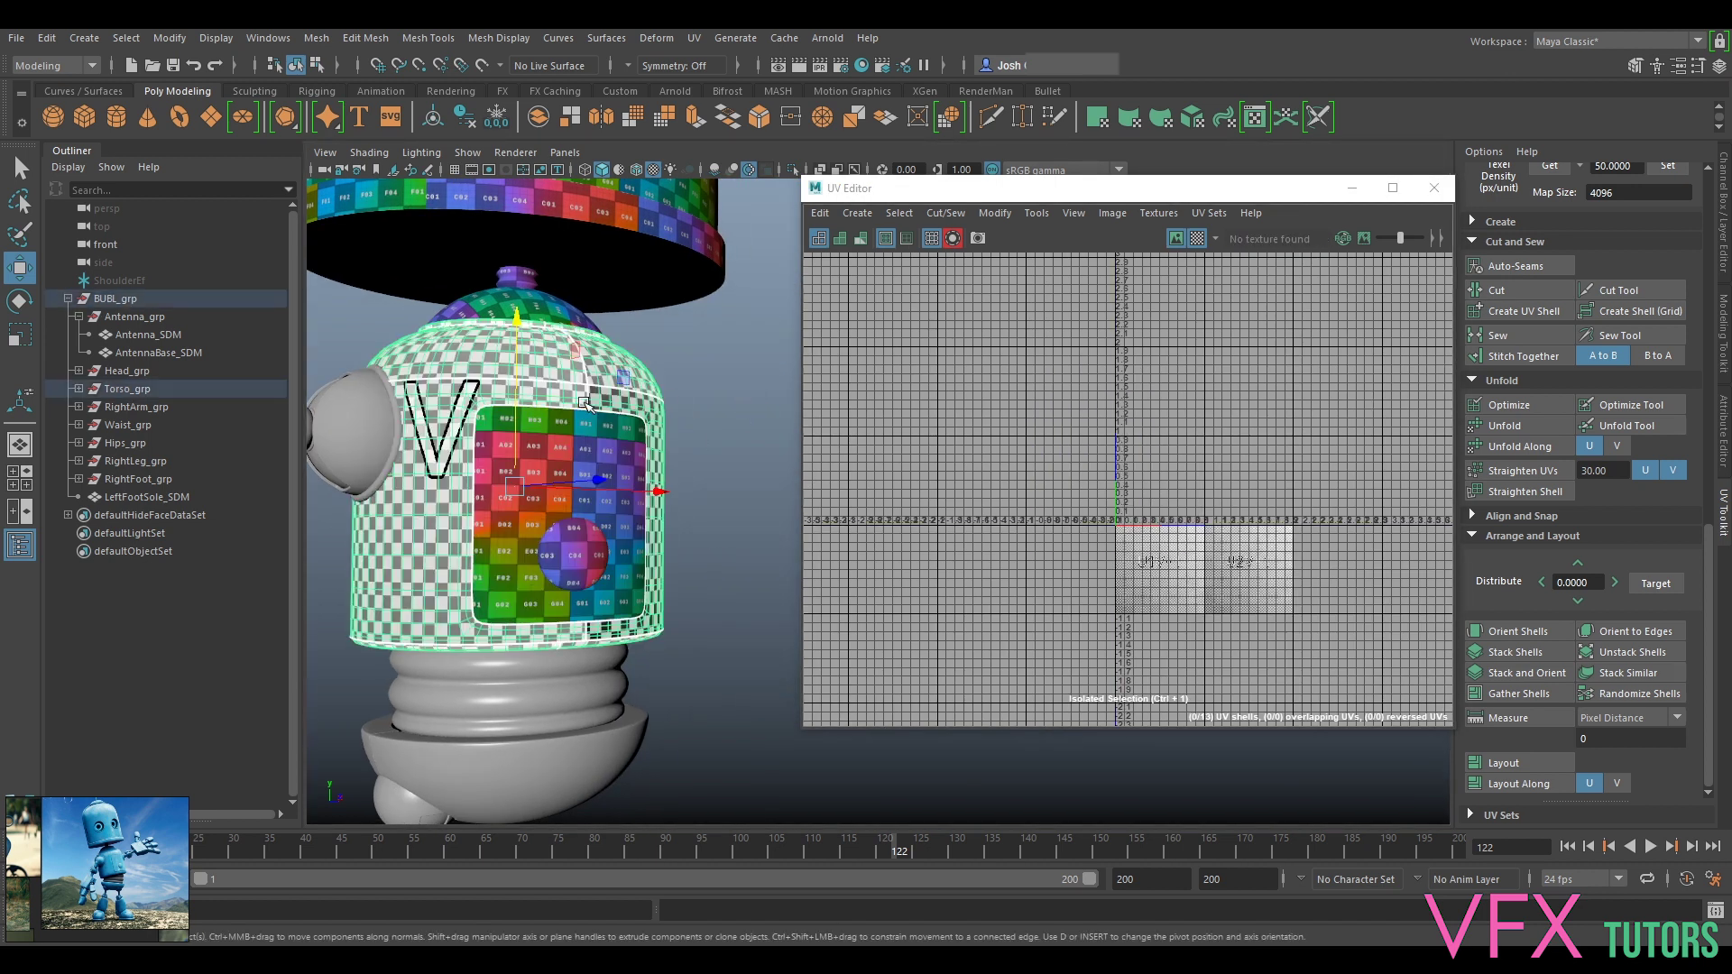
scroll(1194, 587, "up", 5)
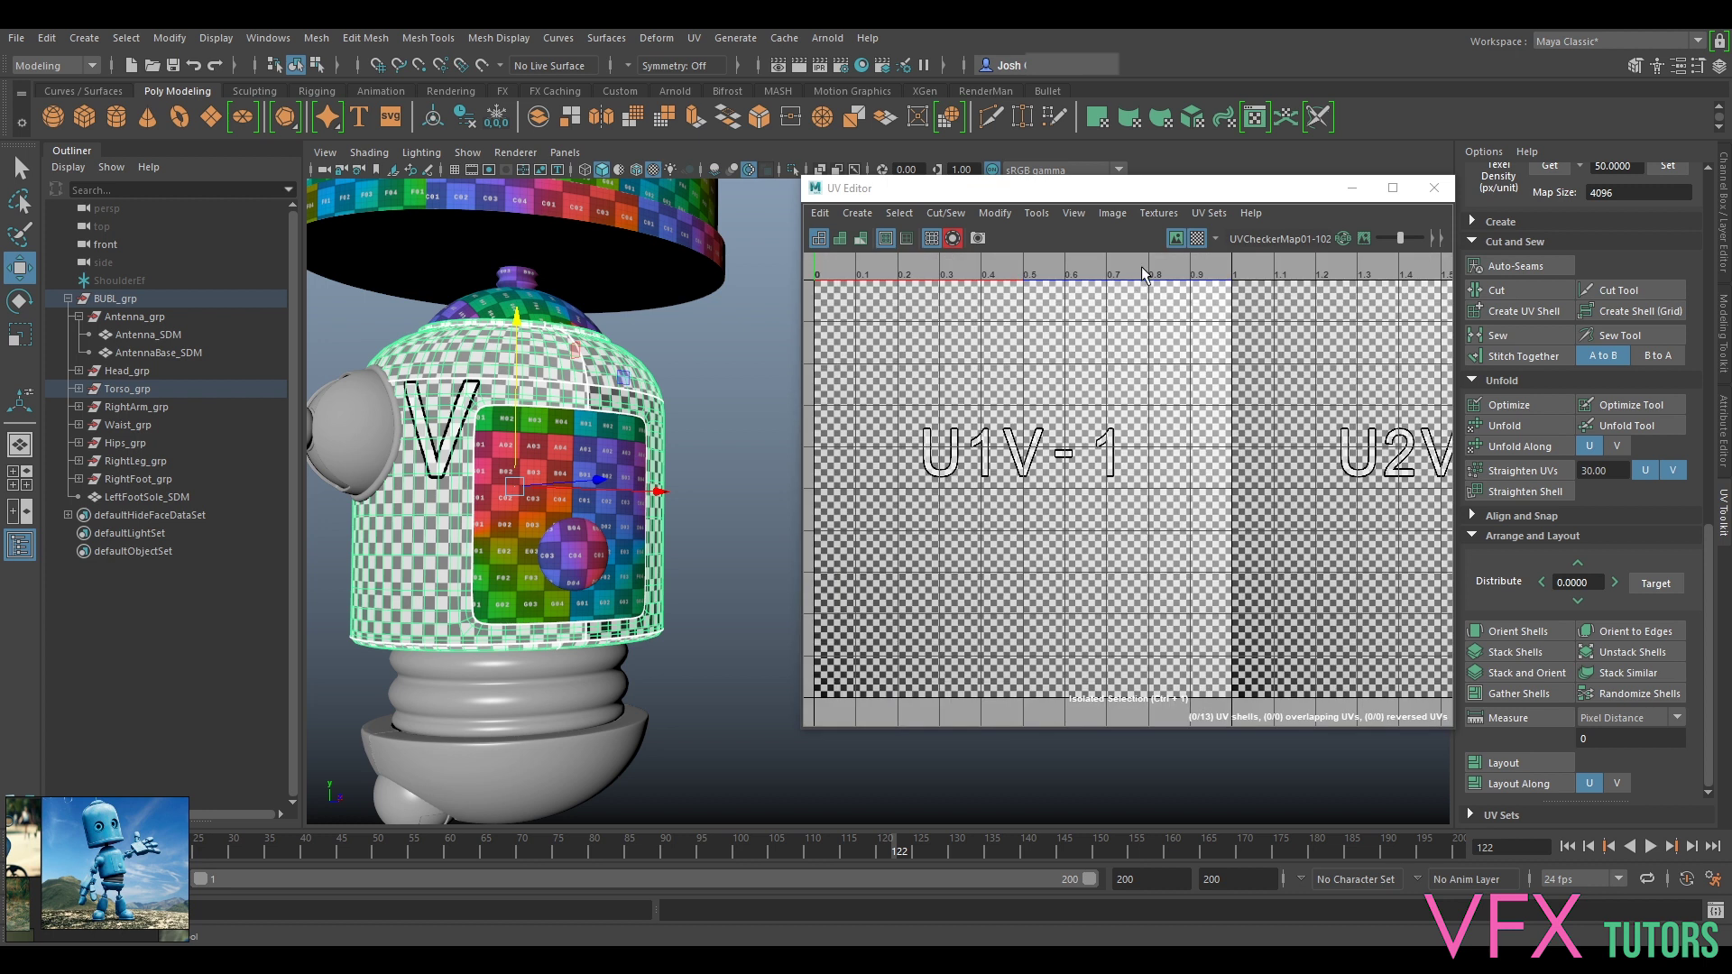
left_click(1200, 240)
left_click(1200, 240)
left_click(954, 240)
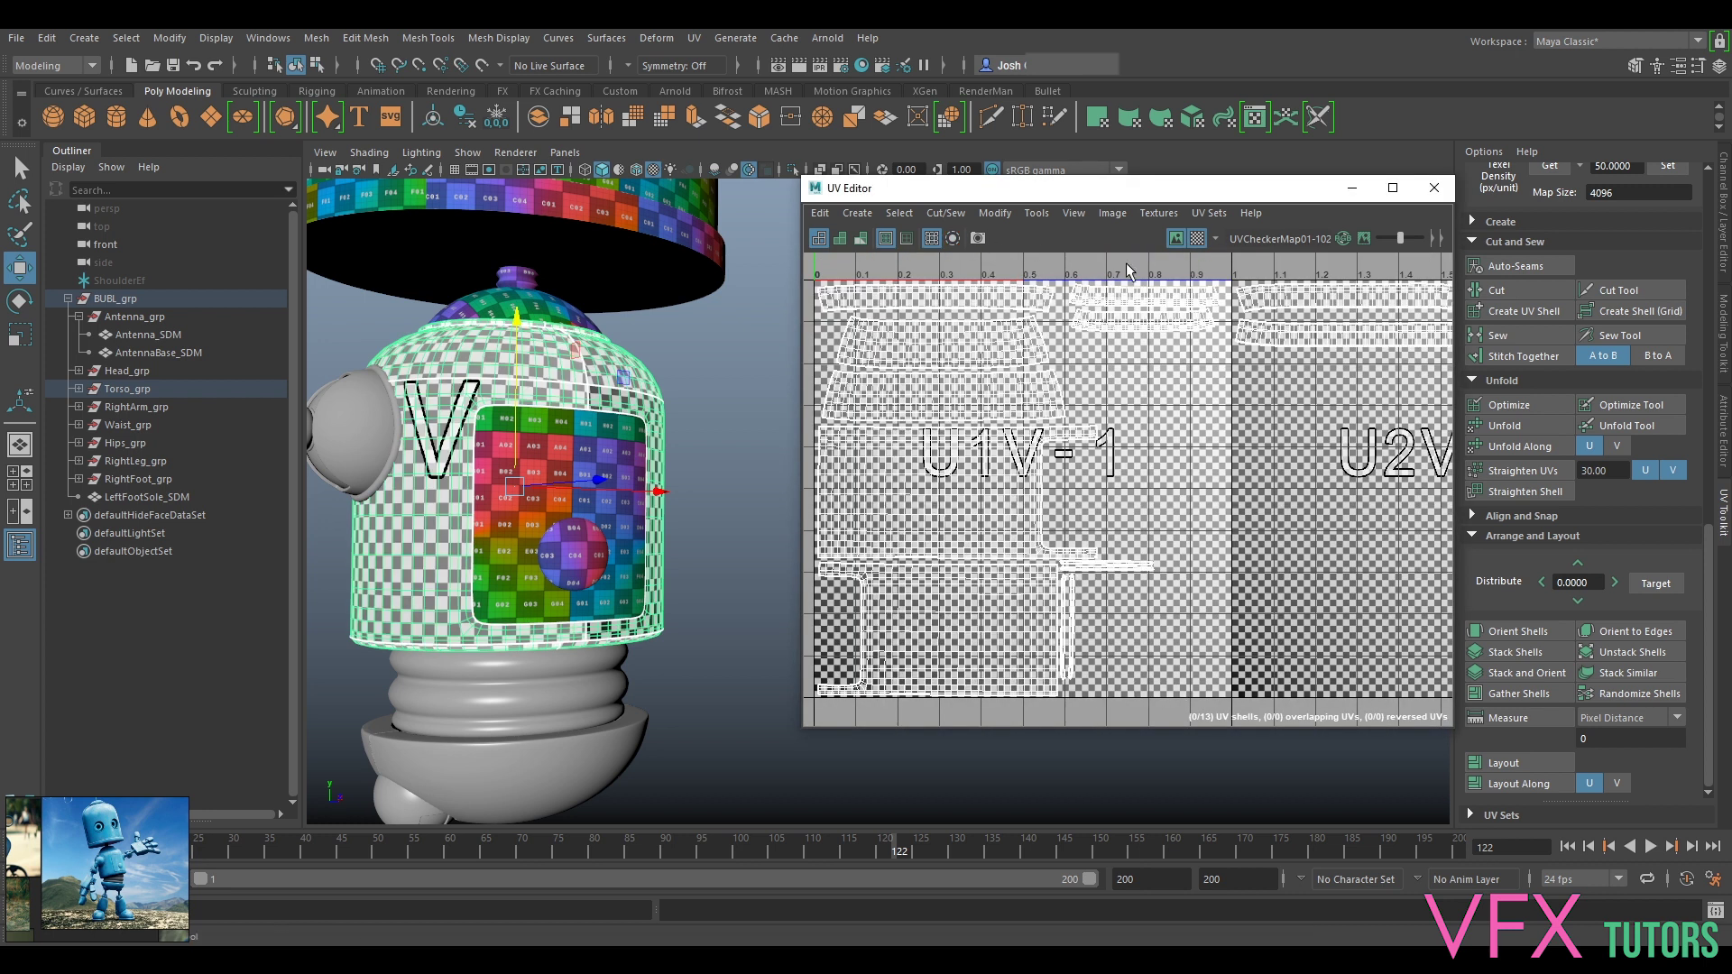
left_click_drag(704, 341, 501, 550)
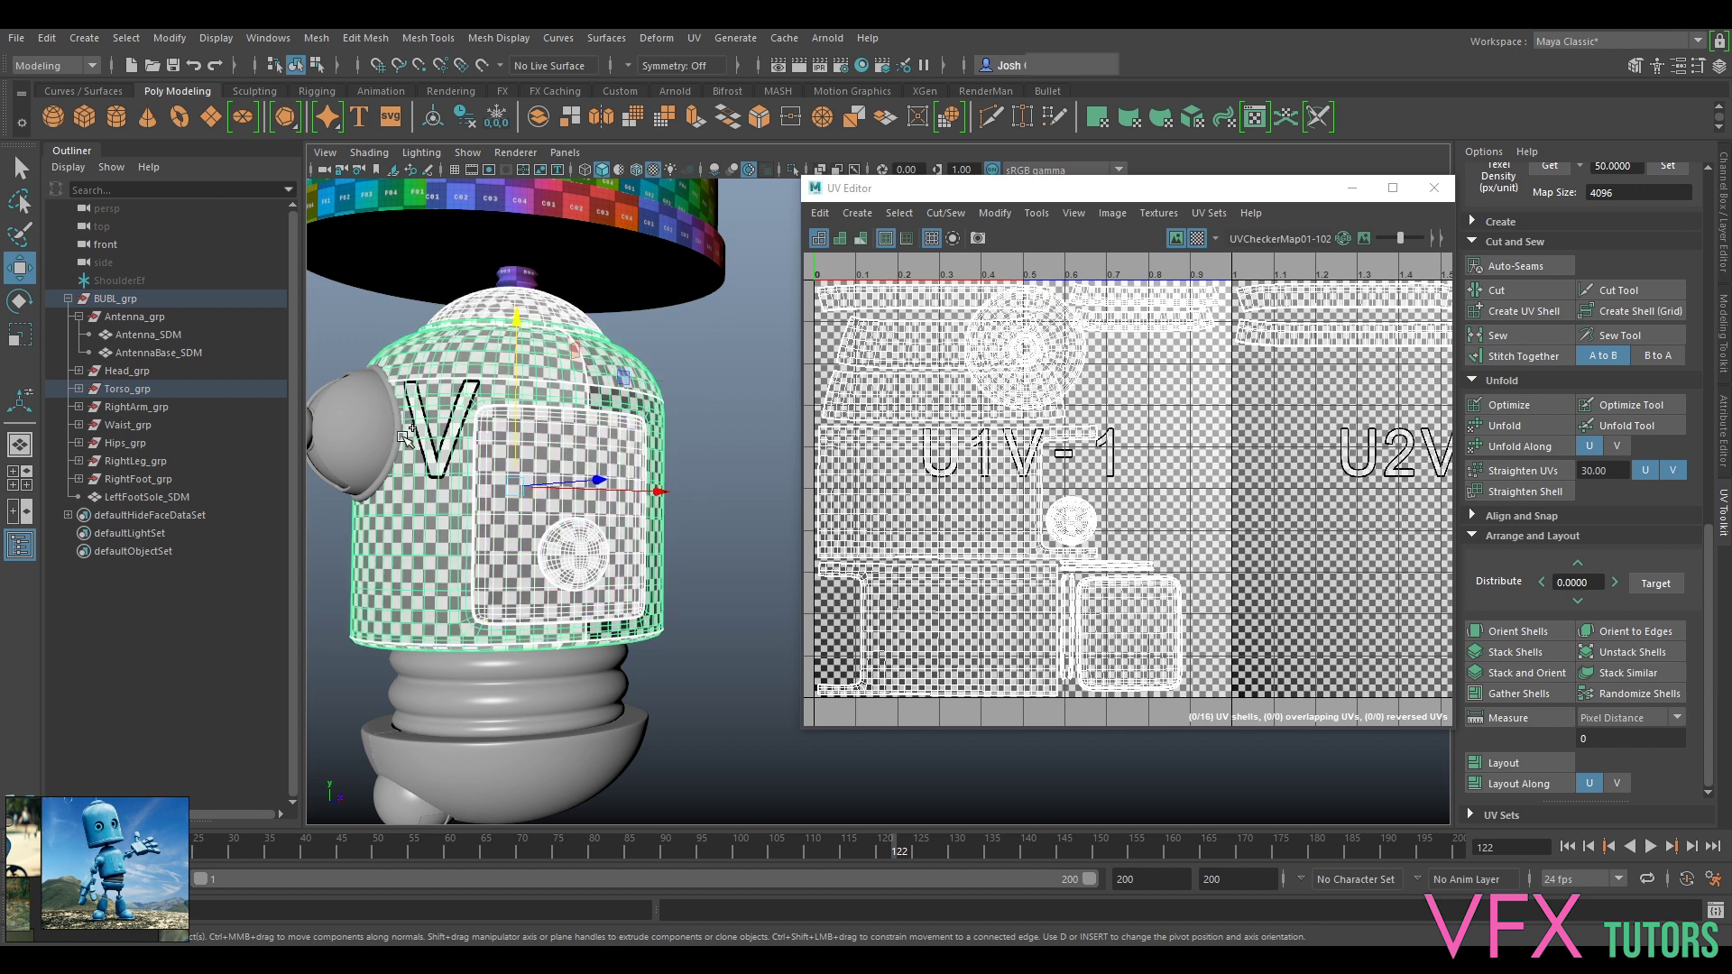
left_click(399, 435, "shift")
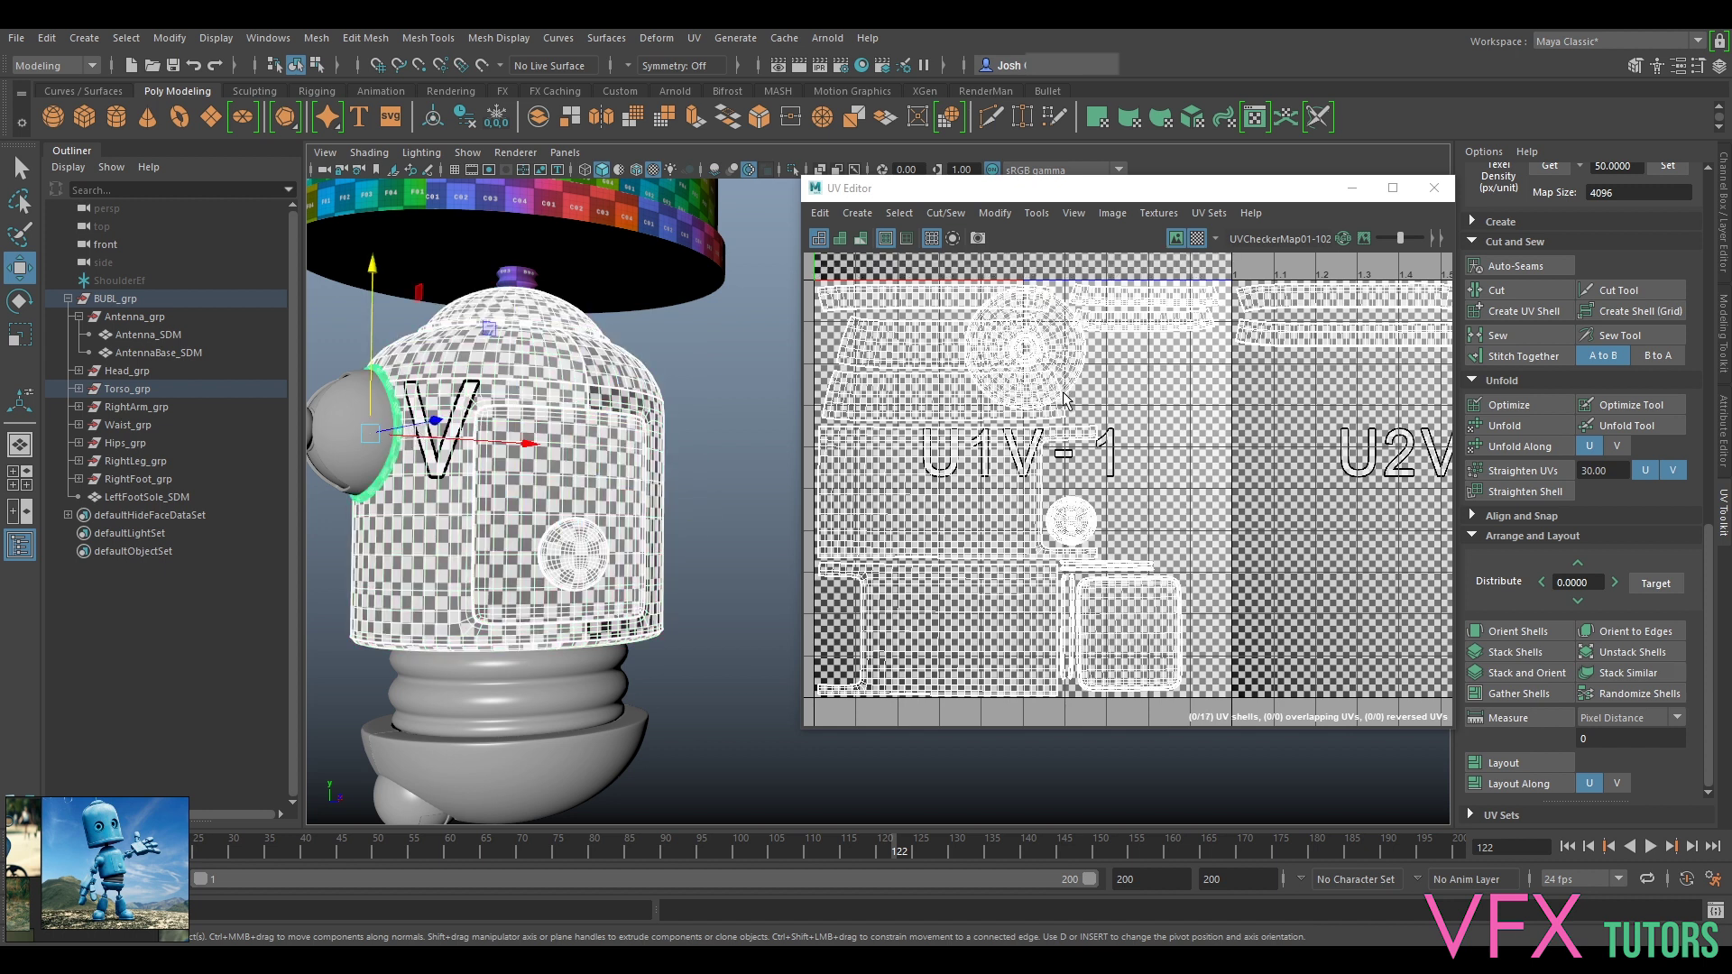
Step: Select the dome on top of the torso and move its circular UV shell into the U1V-2 tile
left_click(569, 547)
scroll(622, 532, "down", 5)
left_click(659, 398)
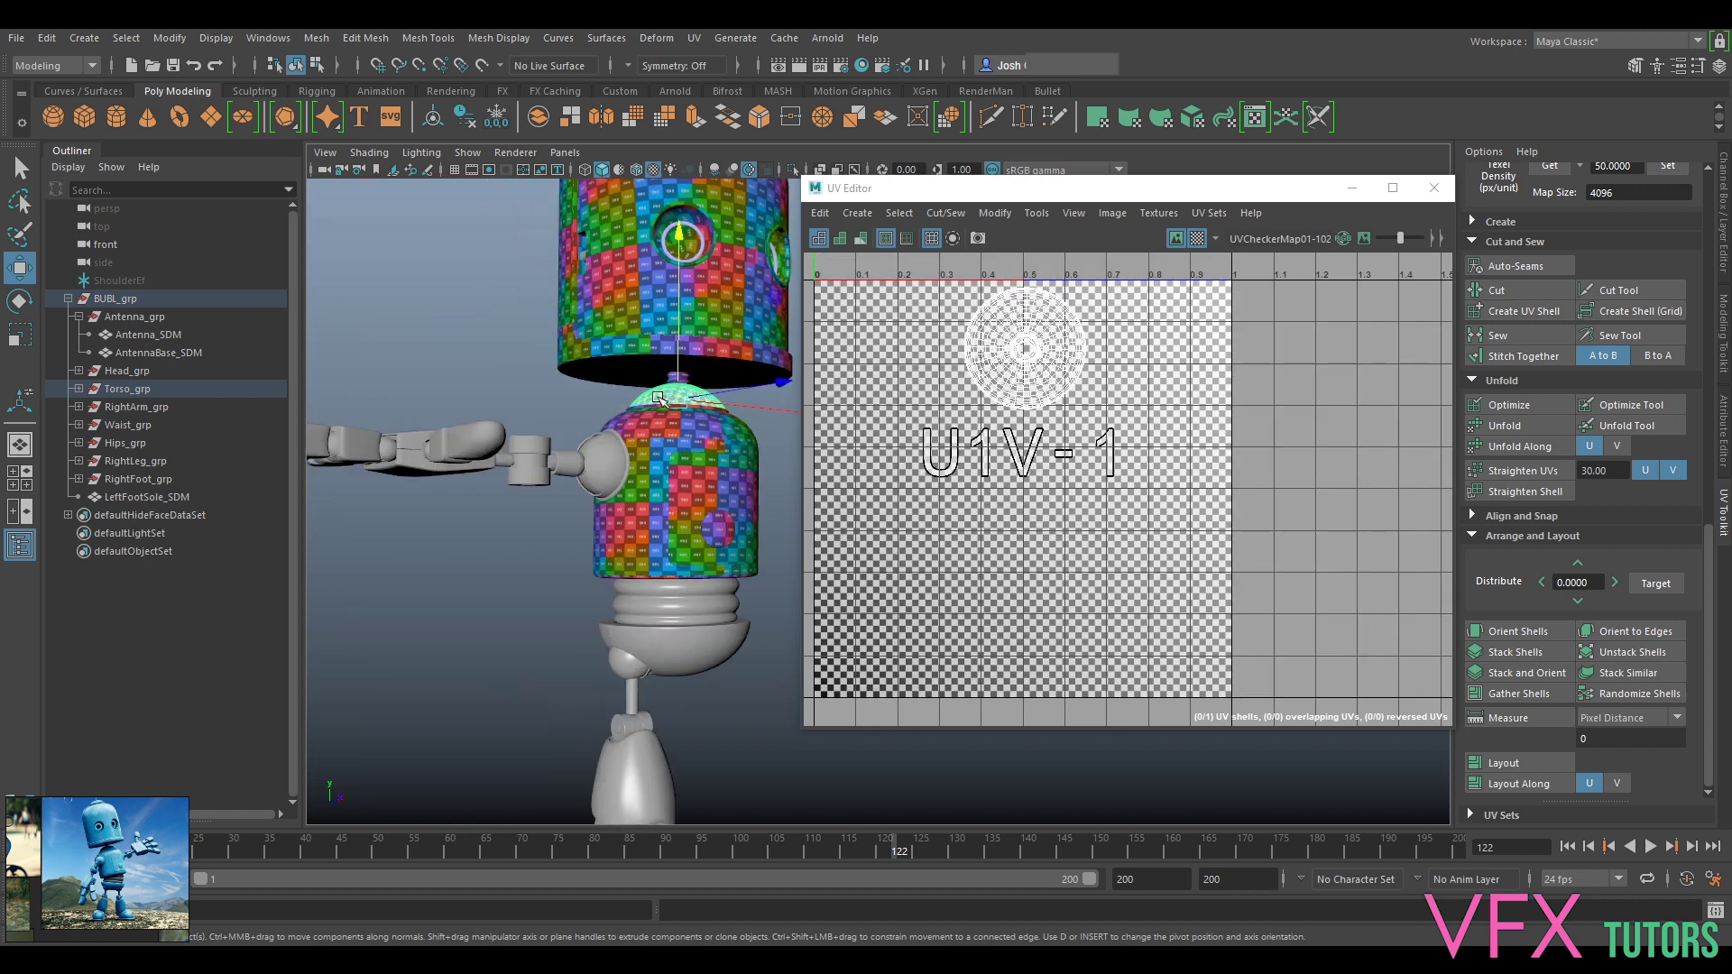
right_click_drag(993, 377, 922, 354)
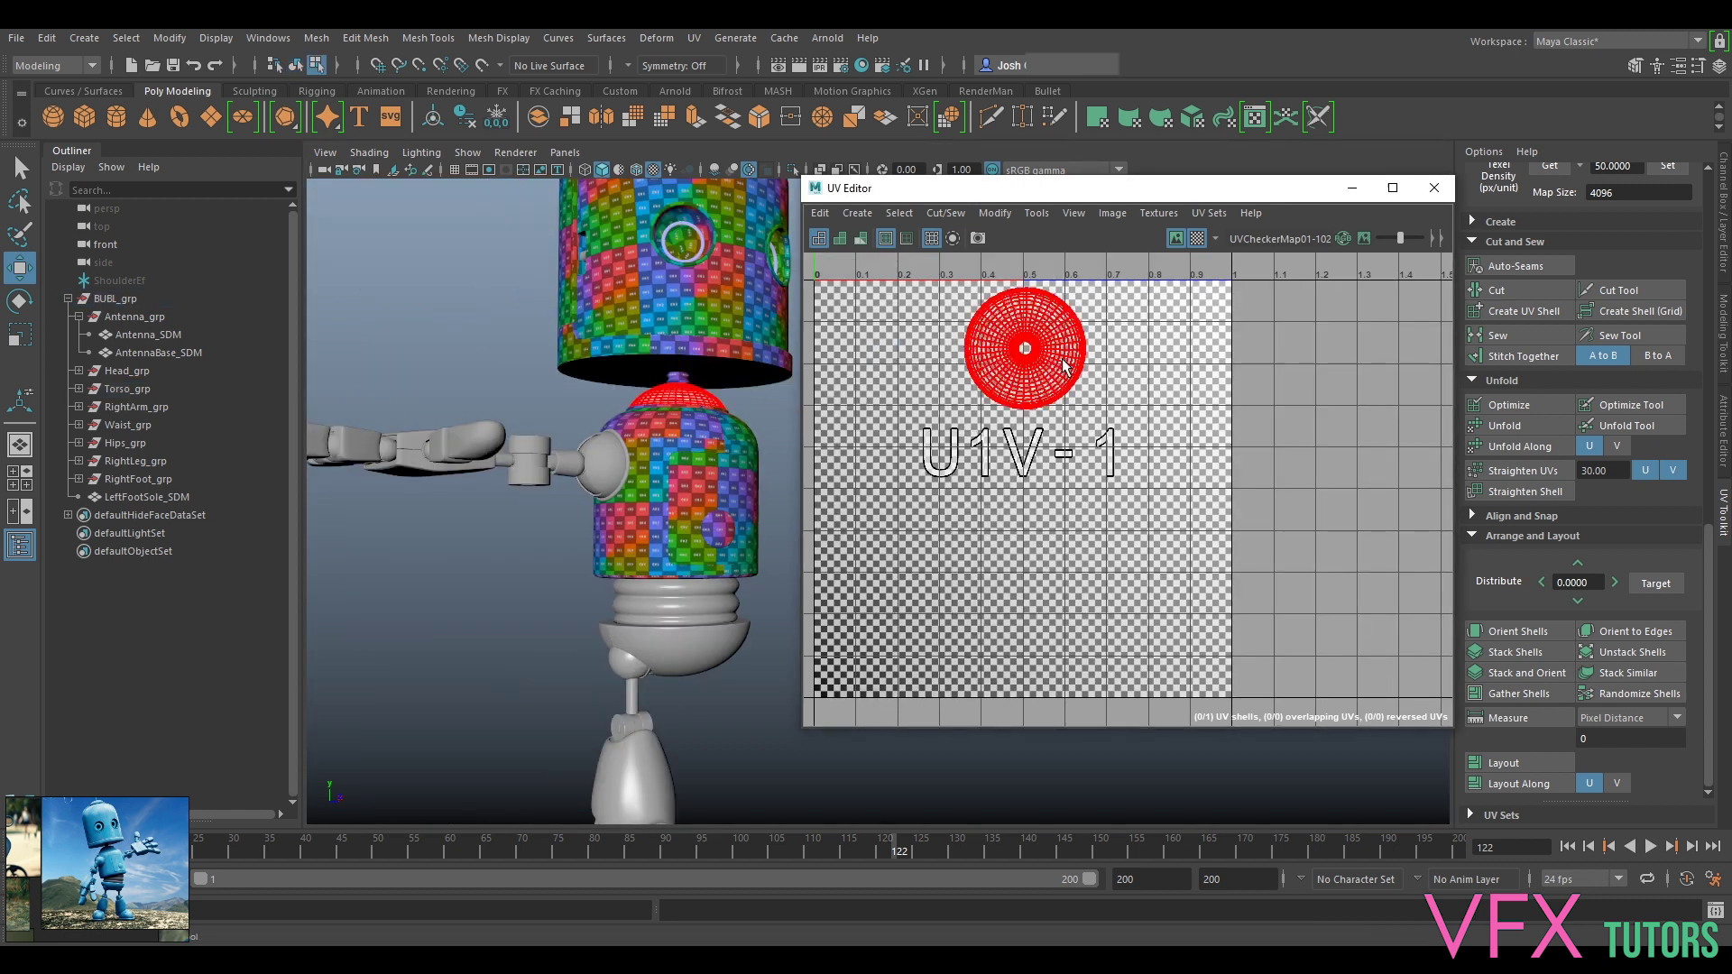
left_click(1063, 365)
scroll(1073, 404, "down", 5)
left_click_drag(1057, 377, 993, 575)
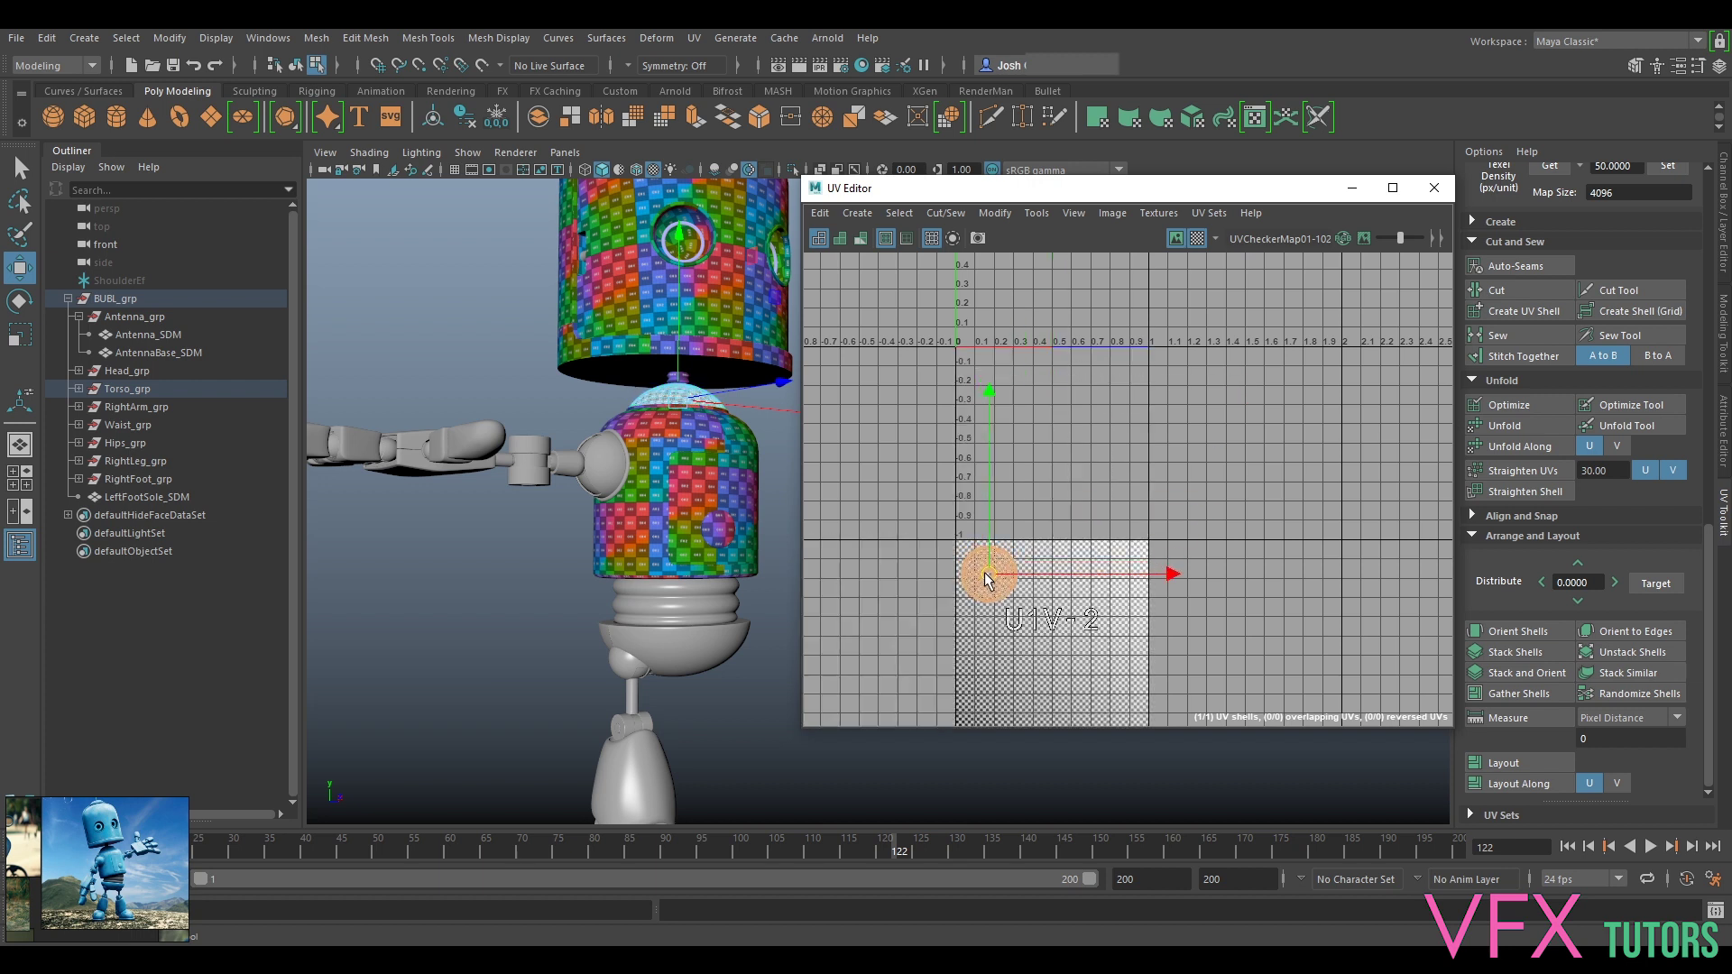
left_click_drag(722, 447, 676, 471, "alt")
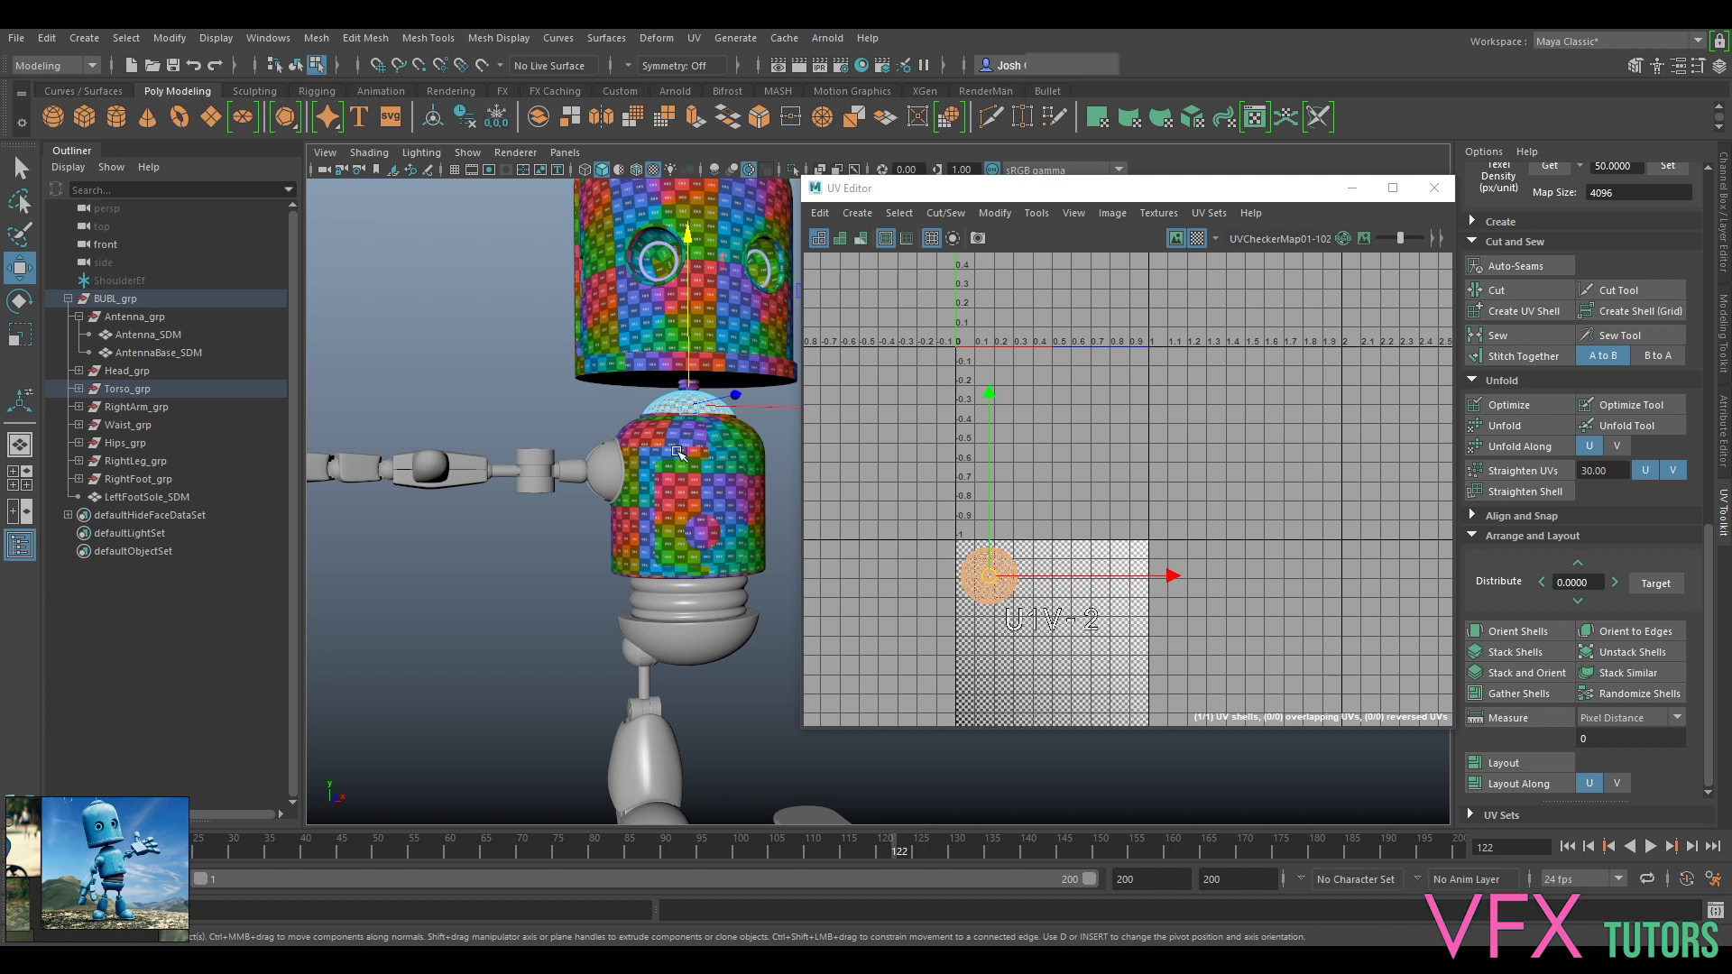
Step: Return to object mode and select all the torso parts, adding the door's round button, to display their UV shells together
right_click_drag(676, 397, 758, 365)
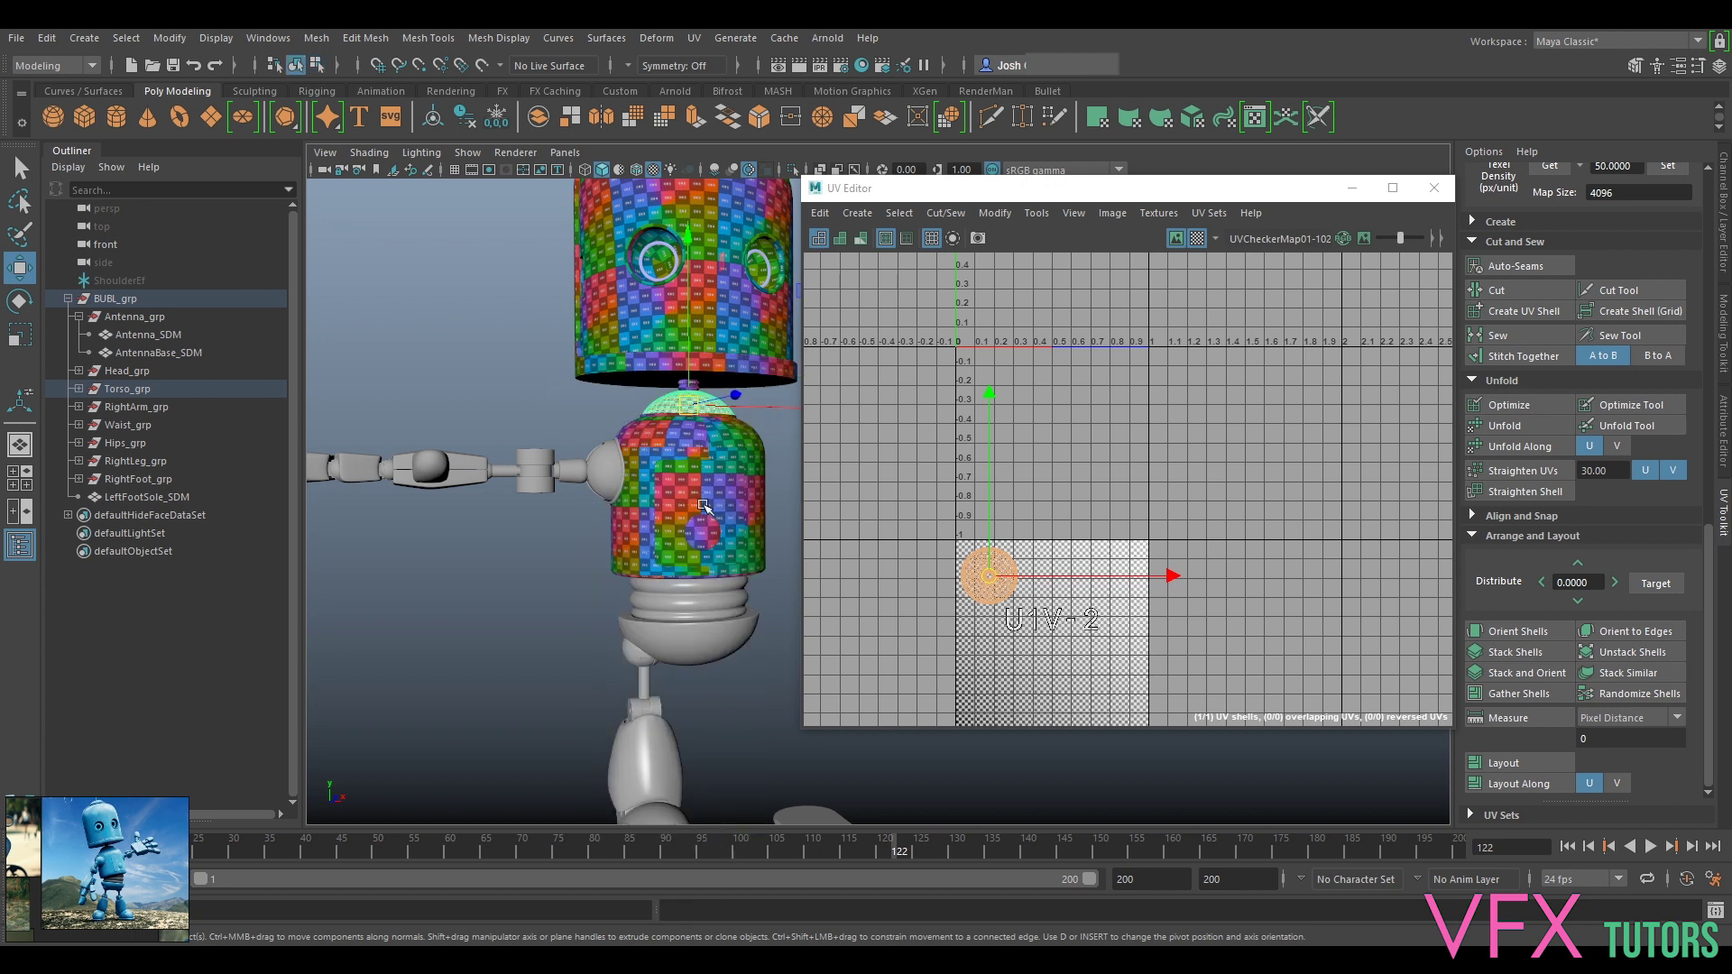
left_click(704, 506)
left_click_drag(570, 459, 588, 491, "ctrl")
scroll(616, 494, "up", 4)
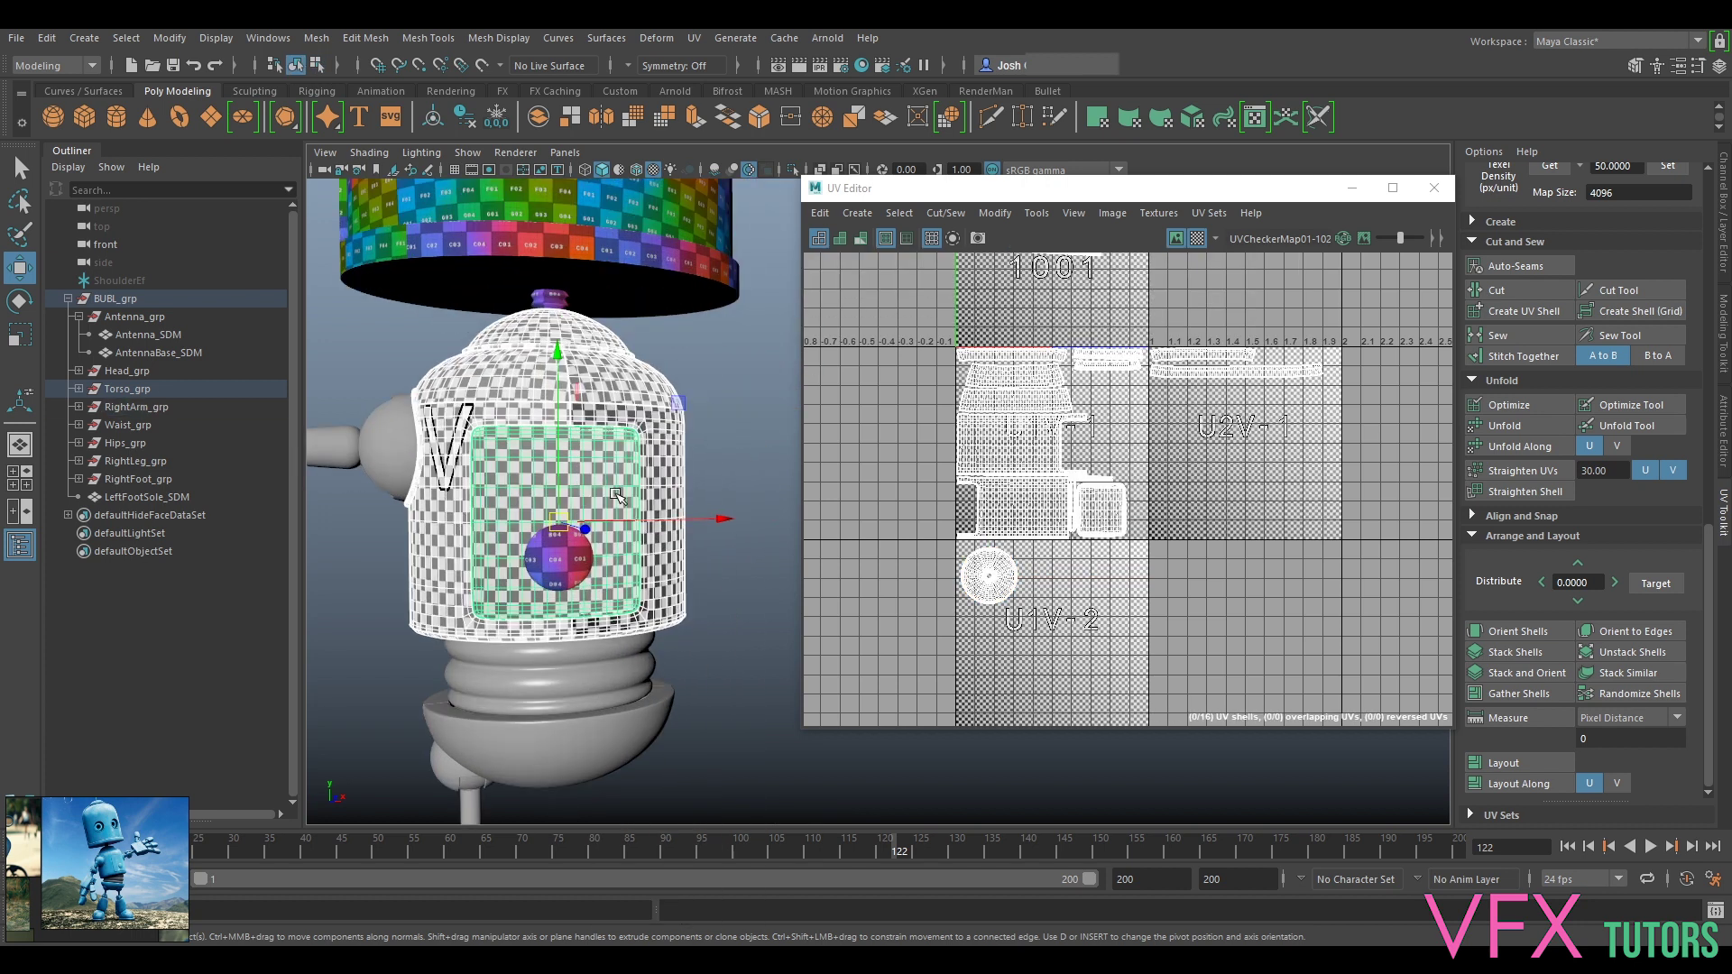
left_click(560, 554, "shift")
middle_click_drag(532, 404, 546, 521, "alt")
scroll(1173, 420, "up", 5)
middle_click_drag(1174, 421, 1314, 533, "alt")
scroll(1314, 533, "down", 4)
mouse_move(1180, 375)
middle_mouse_down("alt")
mouse_move(1153, 343)
mouse_move(1155, 394)
middle_mouse_up("alt")
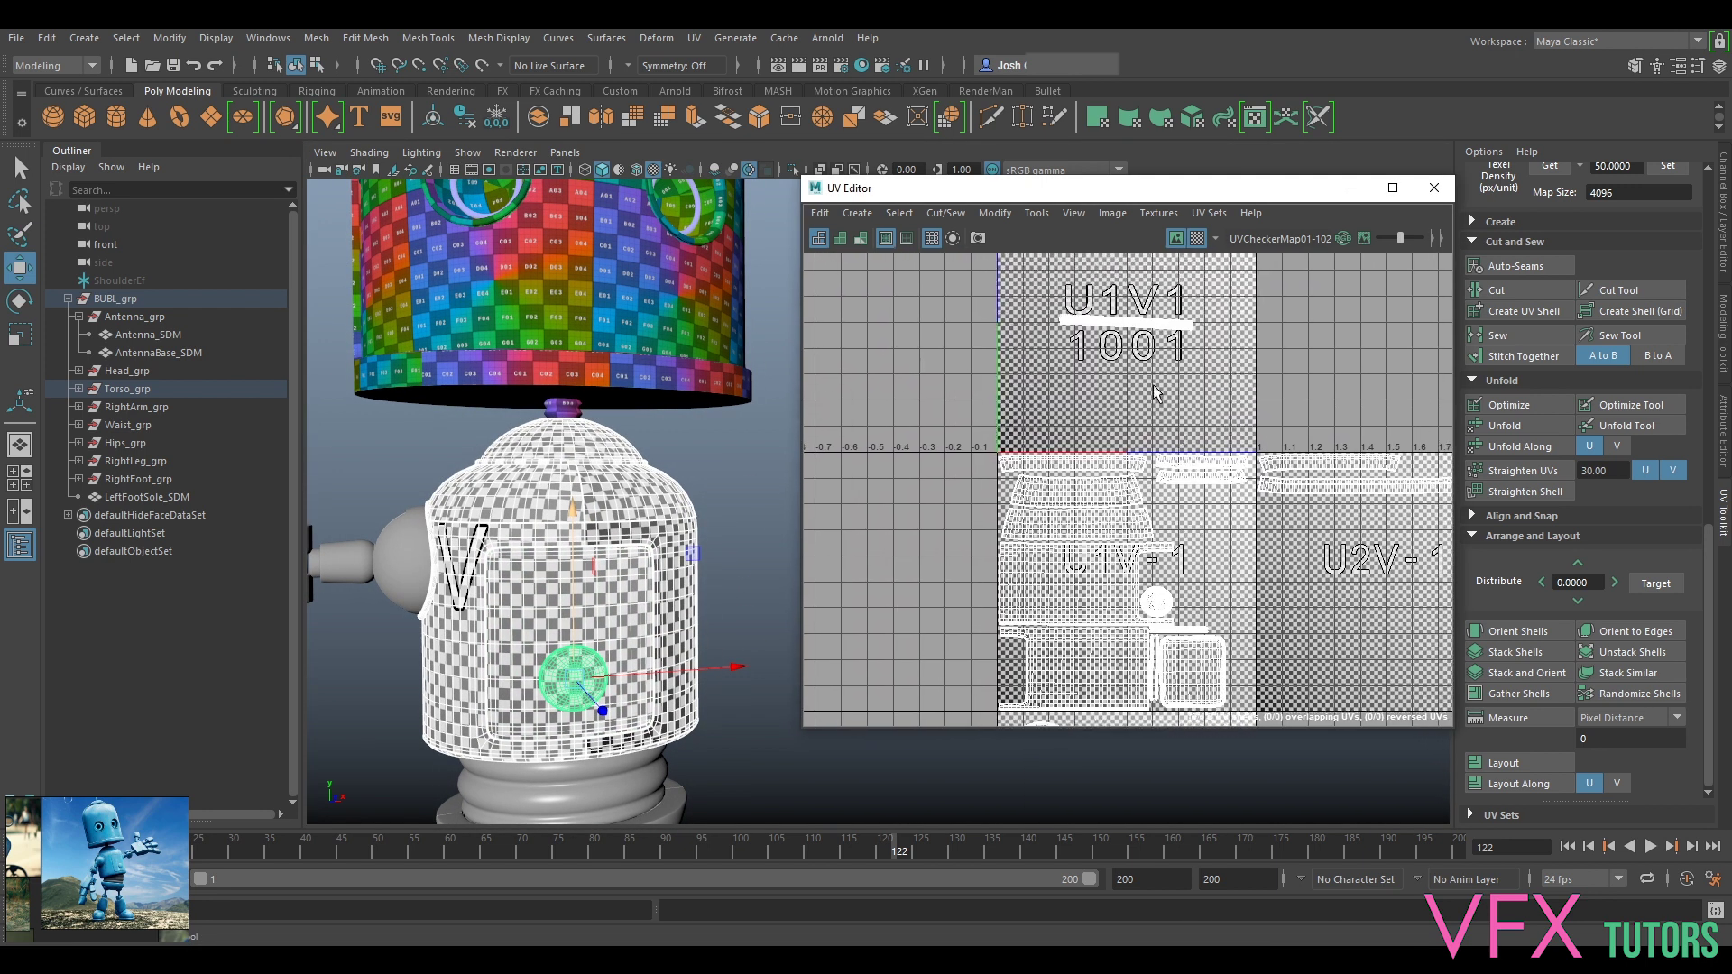
Step: Move the shoulder ring's UV strip from tile 1001 to below the strips in tile U2V-1 and orient the shell
right_click_drag(1112, 322, 1081, 309)
left_click(1127, 335)
left_click_drag(1134, 336, 1410, 534)
middle_click_drag(1406, 530, 1275, 540, "alt")
scroll(1244, 519, "up", 4)
left_click(1507, 630)
scroll(1179, 521, "up", 6)
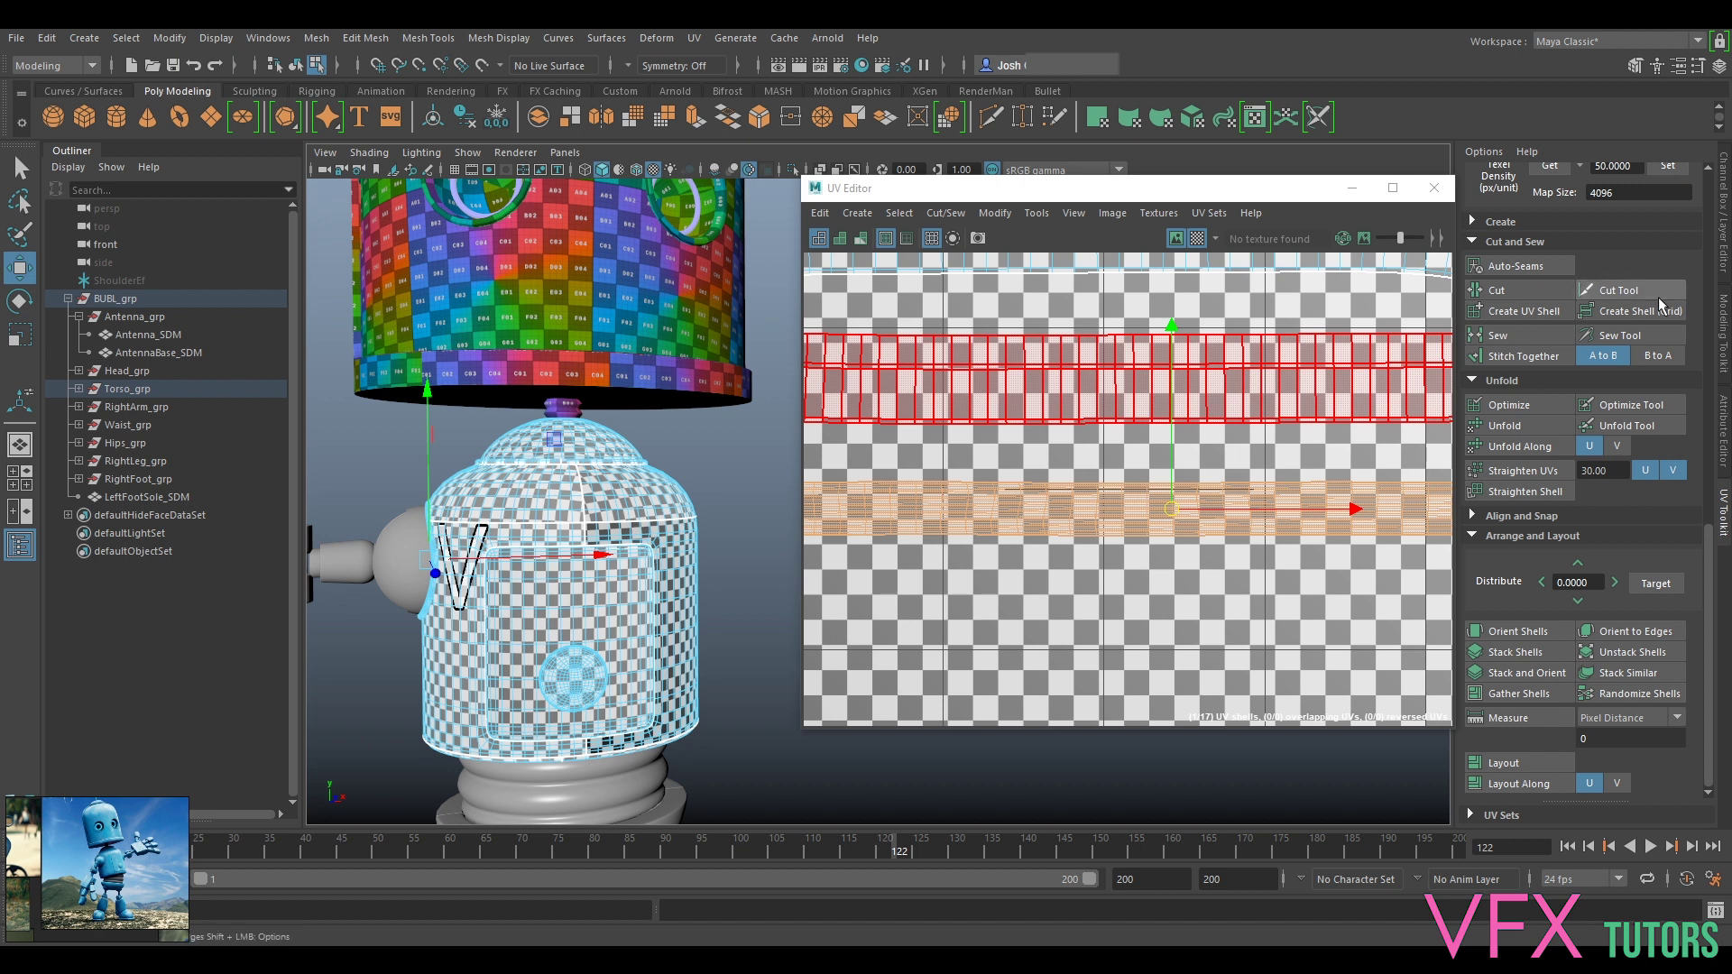
Step: Reapply the texel density of 50 to the ring's strip and place it just beneath the strips in tile U2V-1
left_click(1663, 167)
scroll(1357, 397, "down", 4)
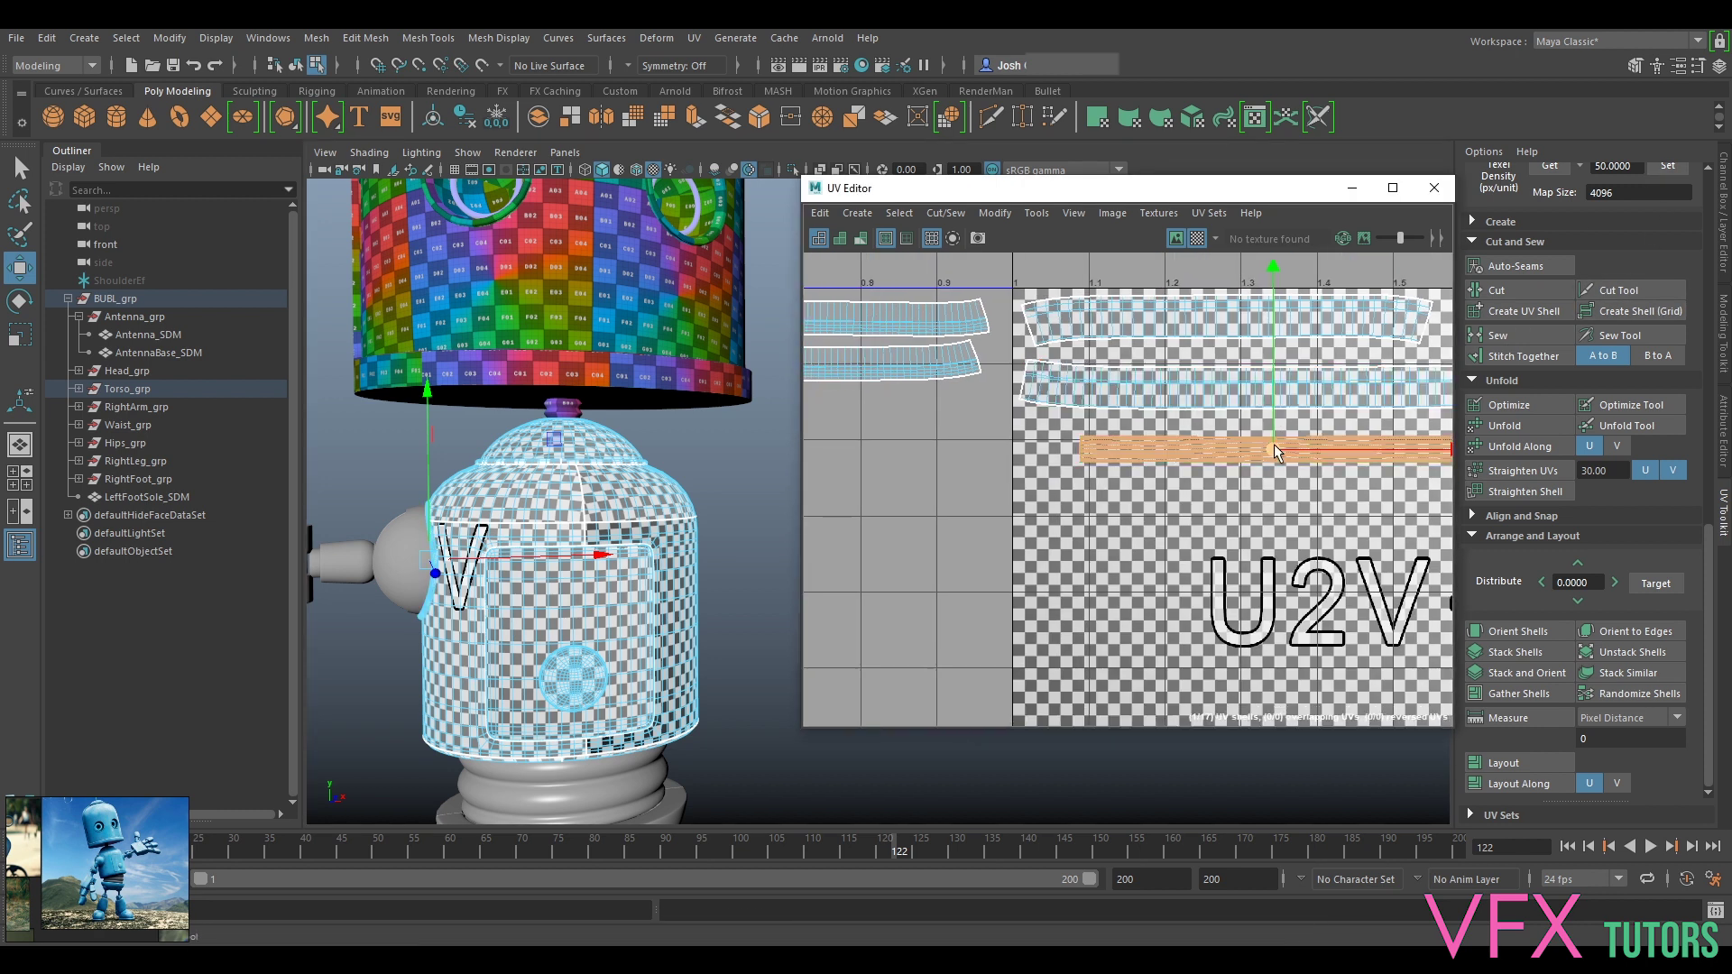
left_click_drag(1252, 446, 1205, 424)
scroll(1207, 429, "down", 6)
middle_click_drag(1083, 624, 1150, 543, "alt")
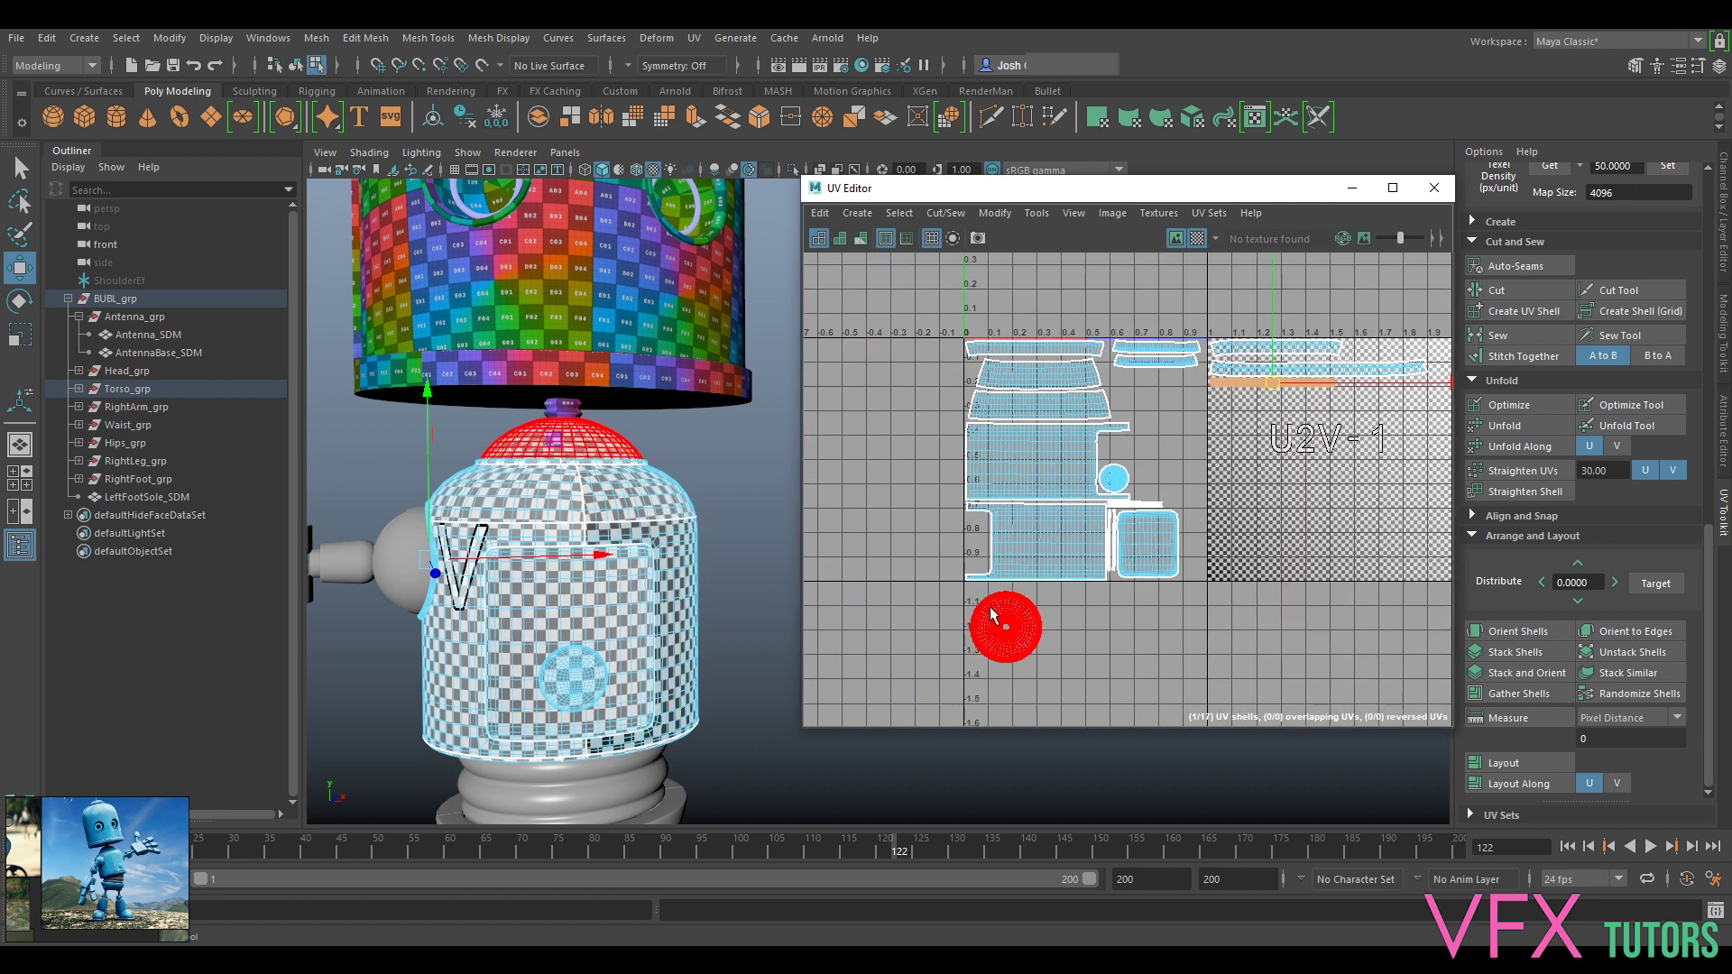
Step: Move the dome's circular UV shell into the empty space beside the button's shell in tile U1V-1
left_click(989, 628)
left_click_drag(988, 632, 1165, 469)
scroll(1168, 464, "up", 5)
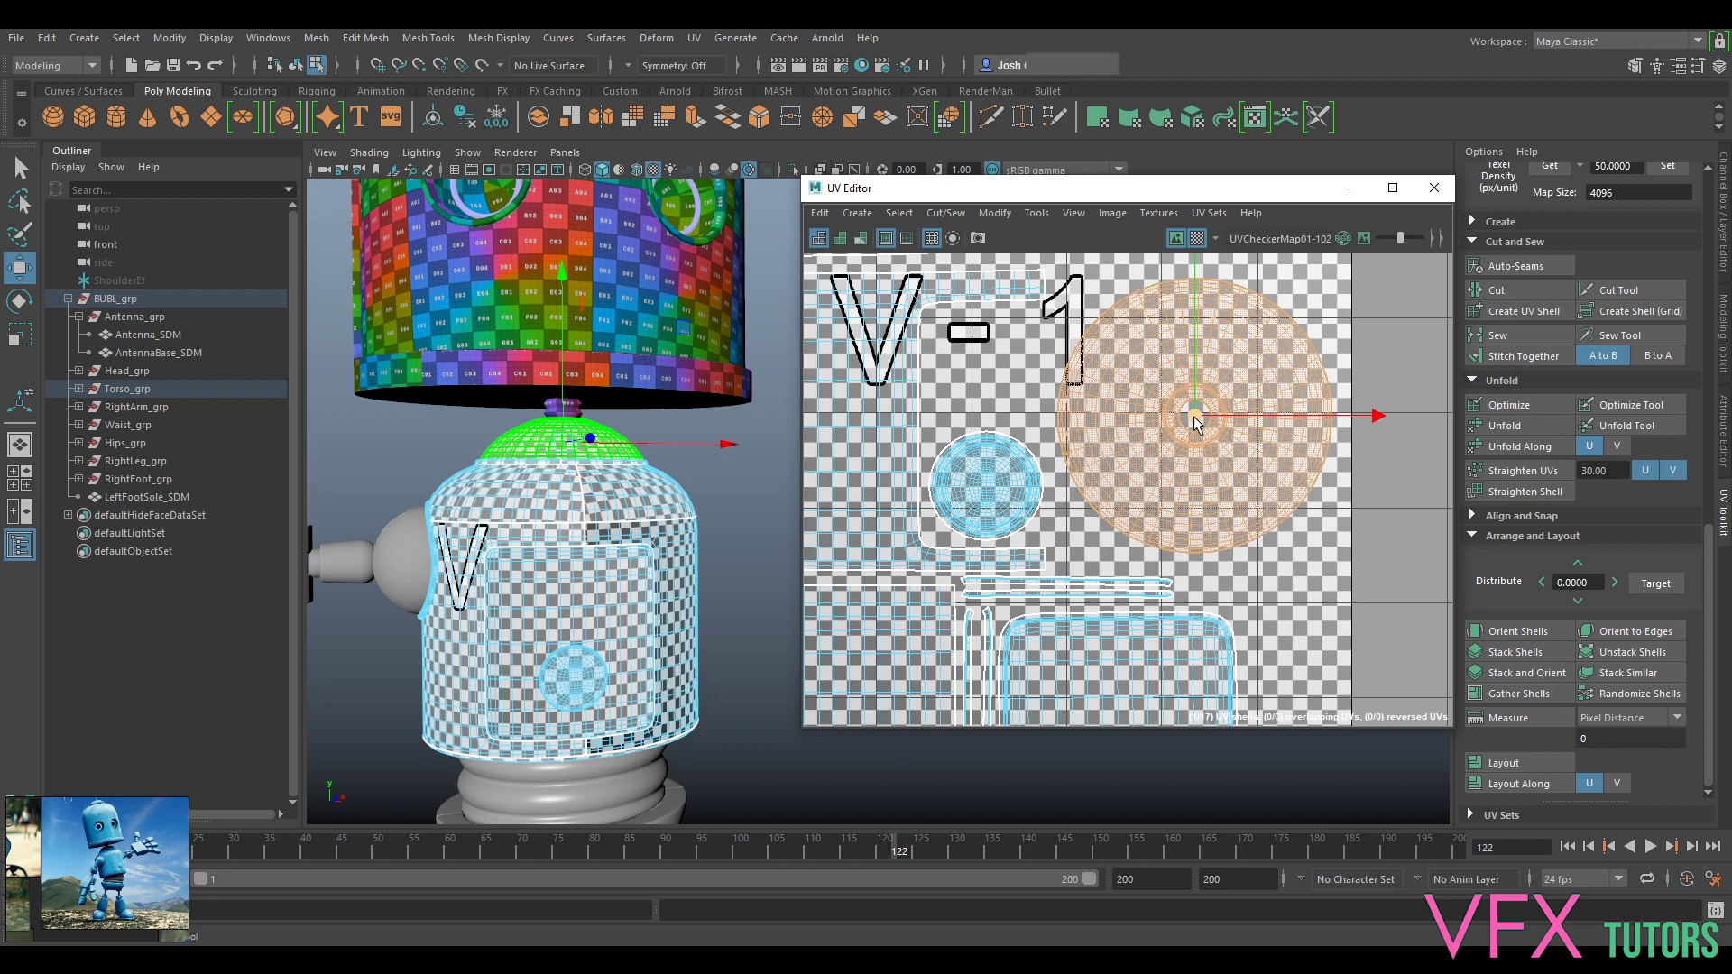
left_click_drag(1184, 433, 1183, 428)
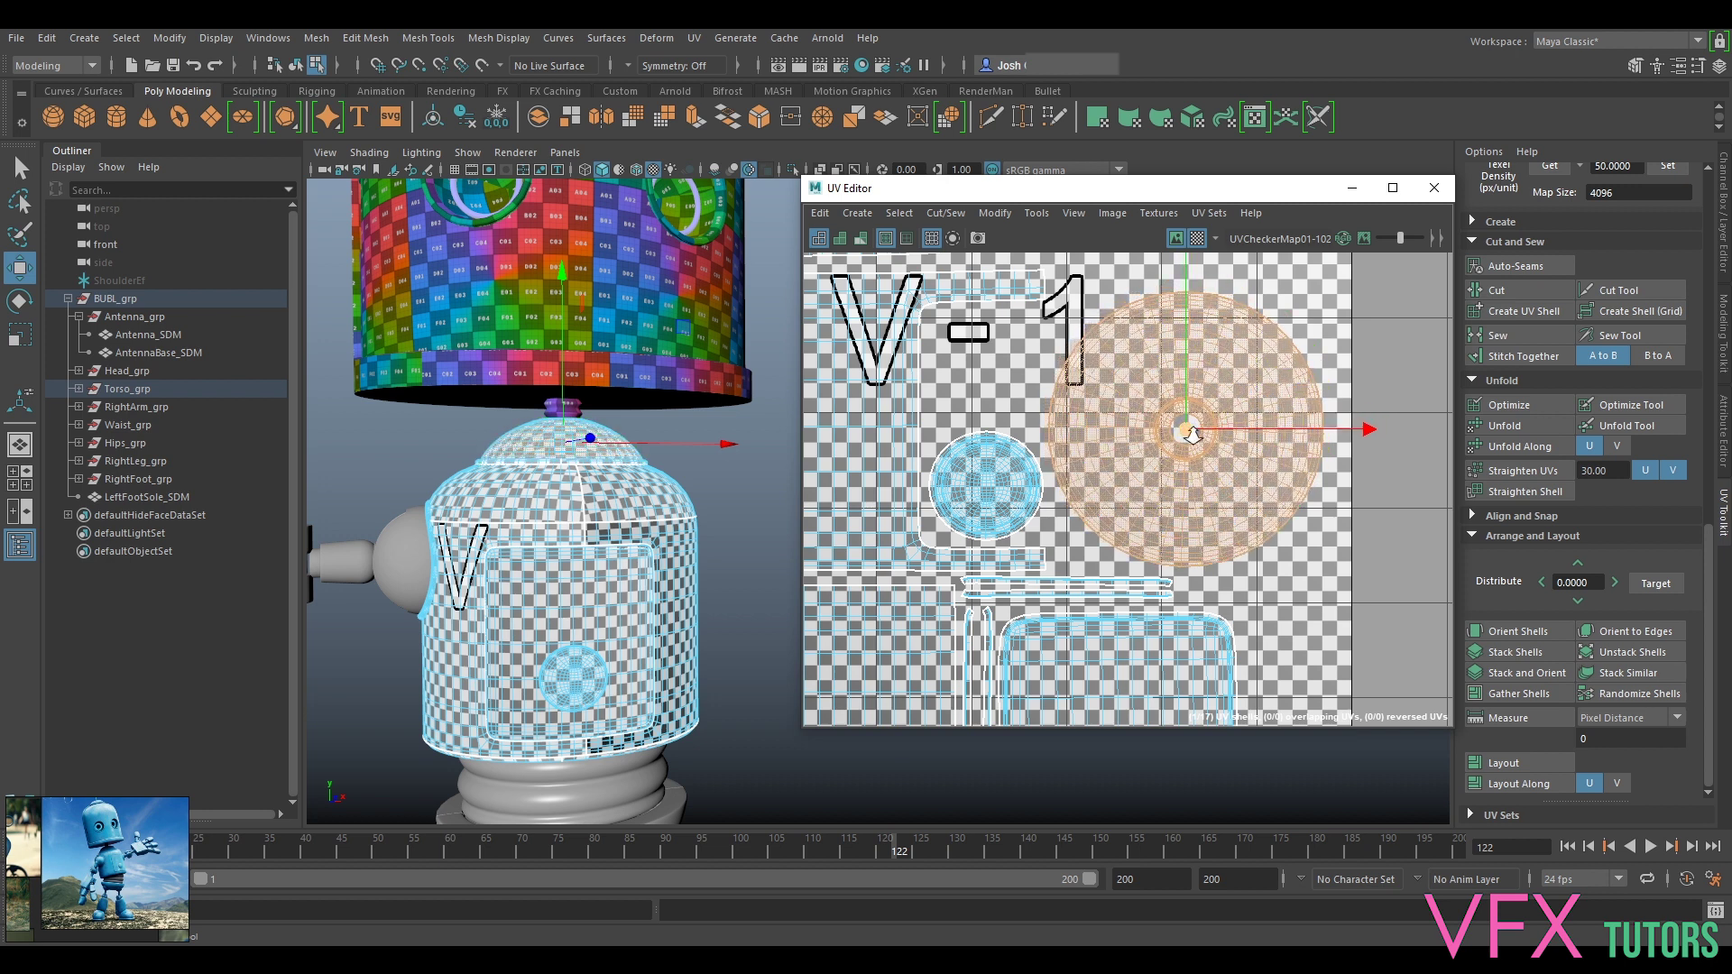
scroll(1185, 431, "down", 5)
middle_click_drag(1356, 355, 1270, 472, "alt")
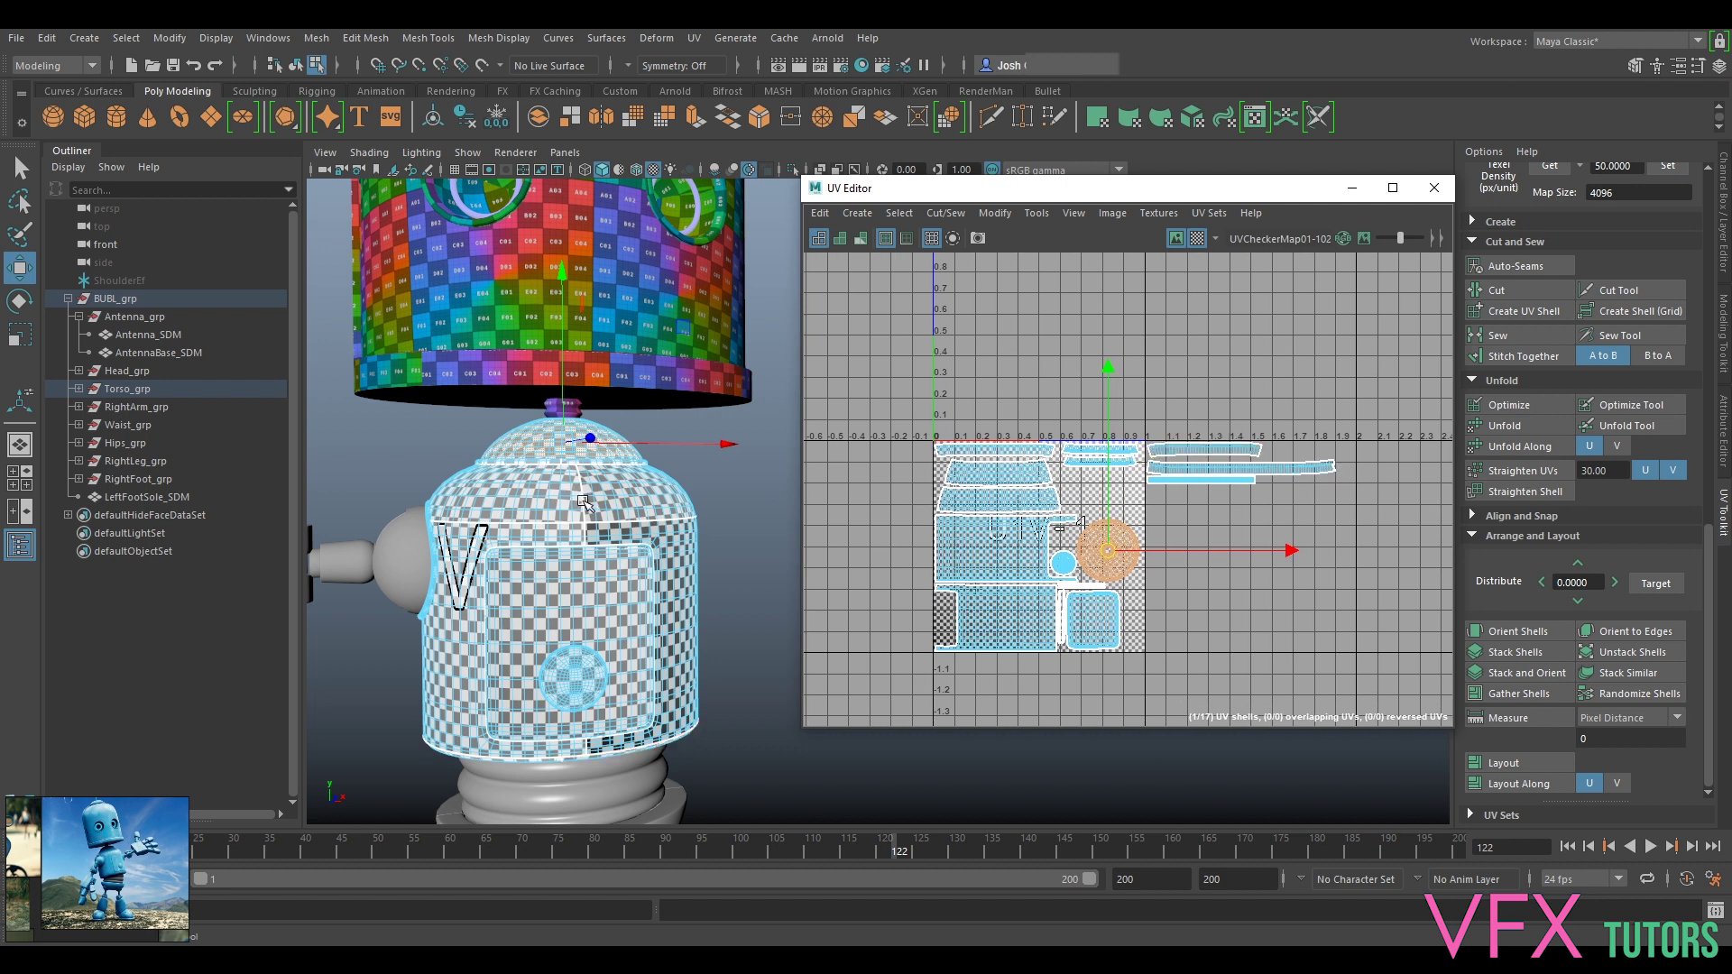
Step: Return to object mode and reselect all the torso parts, including the dome, door, button and shoulder ring
right_click_drag(605, 444, 706, 418)
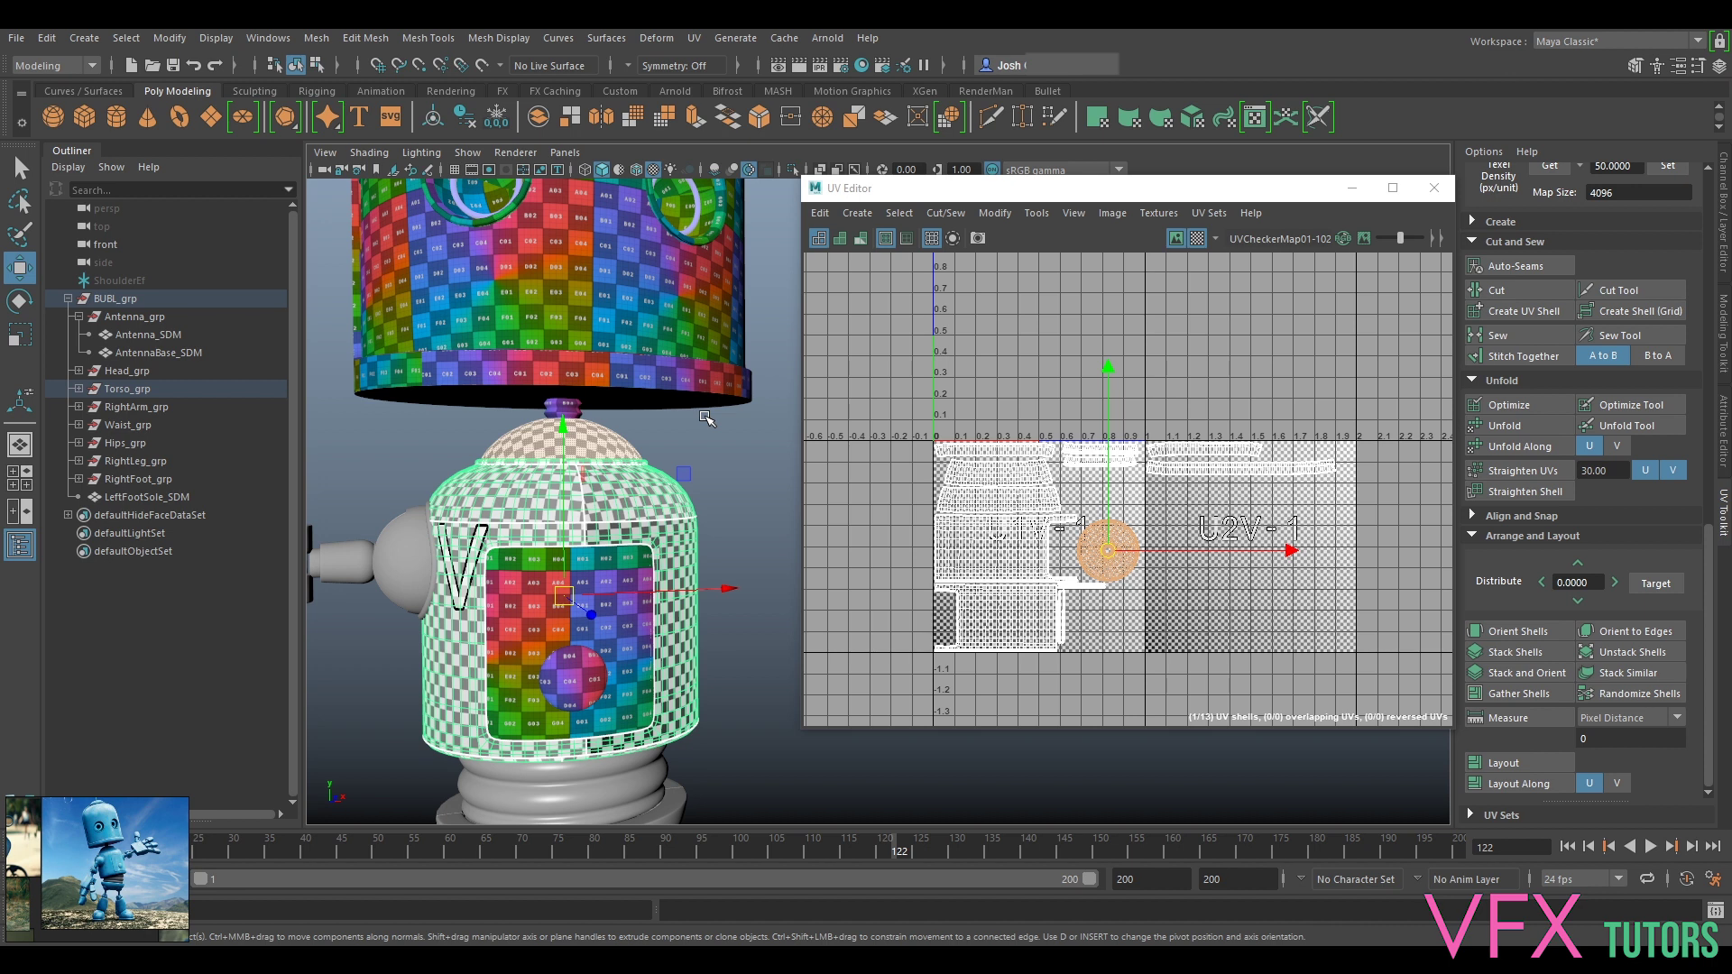
scroll(691, 572, "up", 5)
middle_click_drag(431, 619, 491, 530, "alt")
left_click(583, 566)
scroll(639, 537, "down", 4)
middle_click_drag(753, 415, 647, 415, "alt")
left_click_drag(729, 403, 392, 561)
left_click_drag(334, 493, 369, 534, "ctrl")
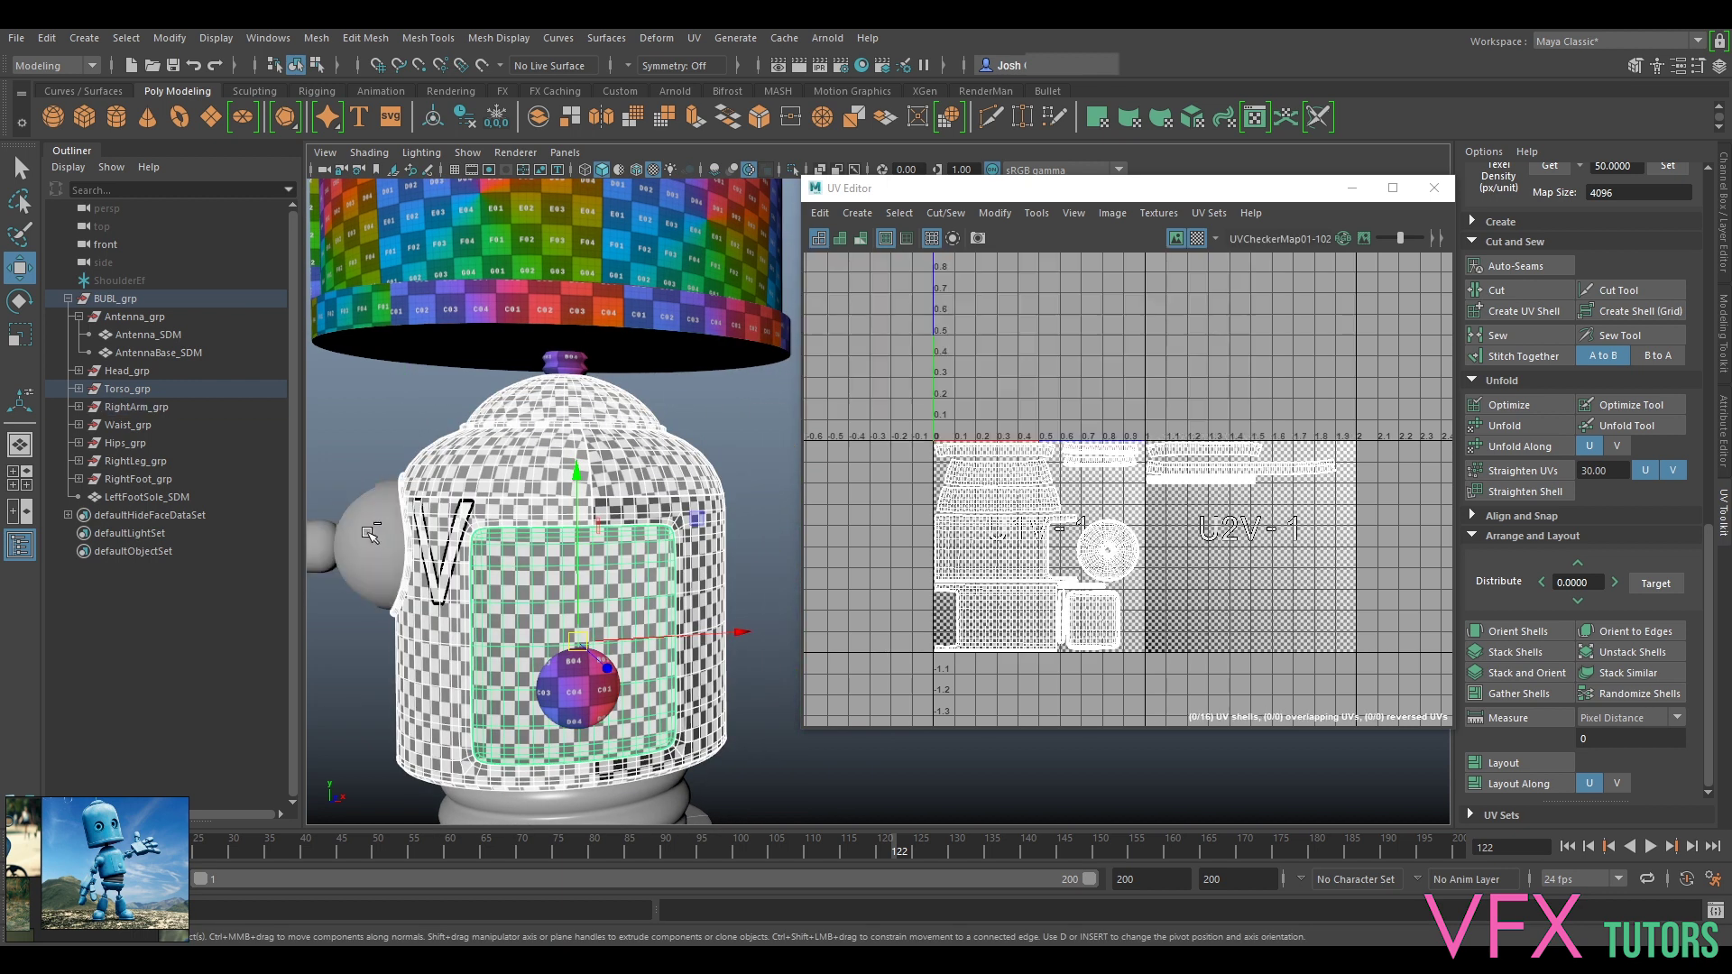
left_click(589, 688, "shift")
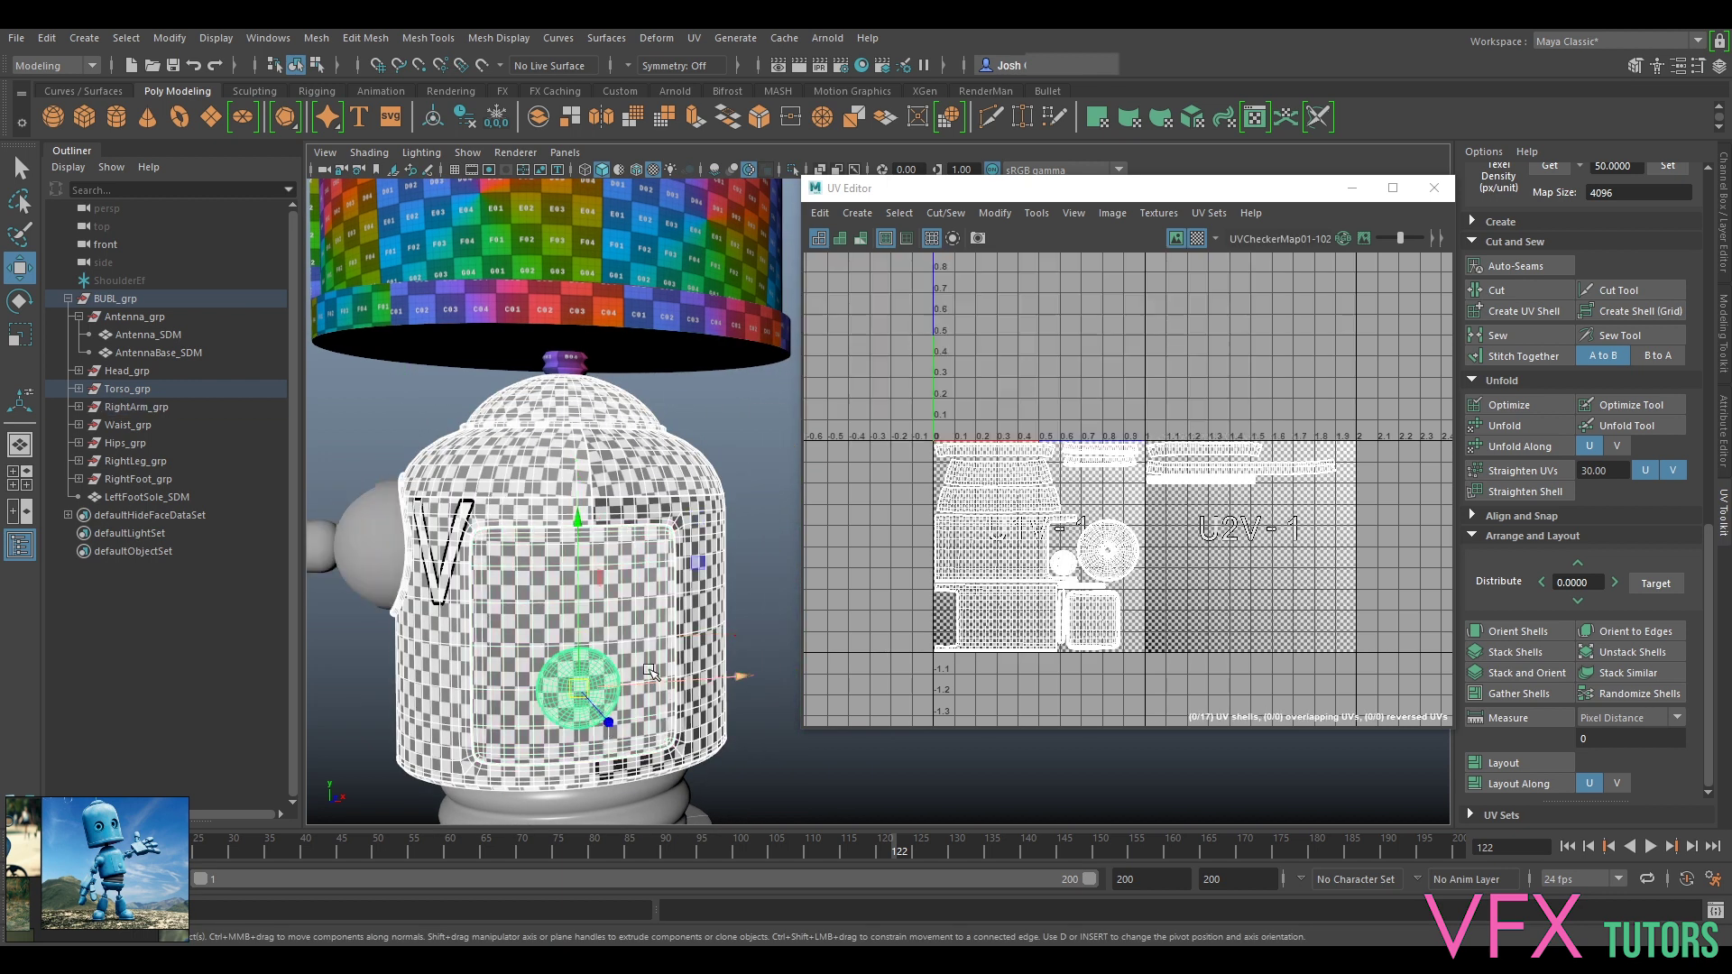
Step: Examine the UV shell layout and the checker pattern across the torso for consistent texel density
scroll(1004, 490, "up", 3)
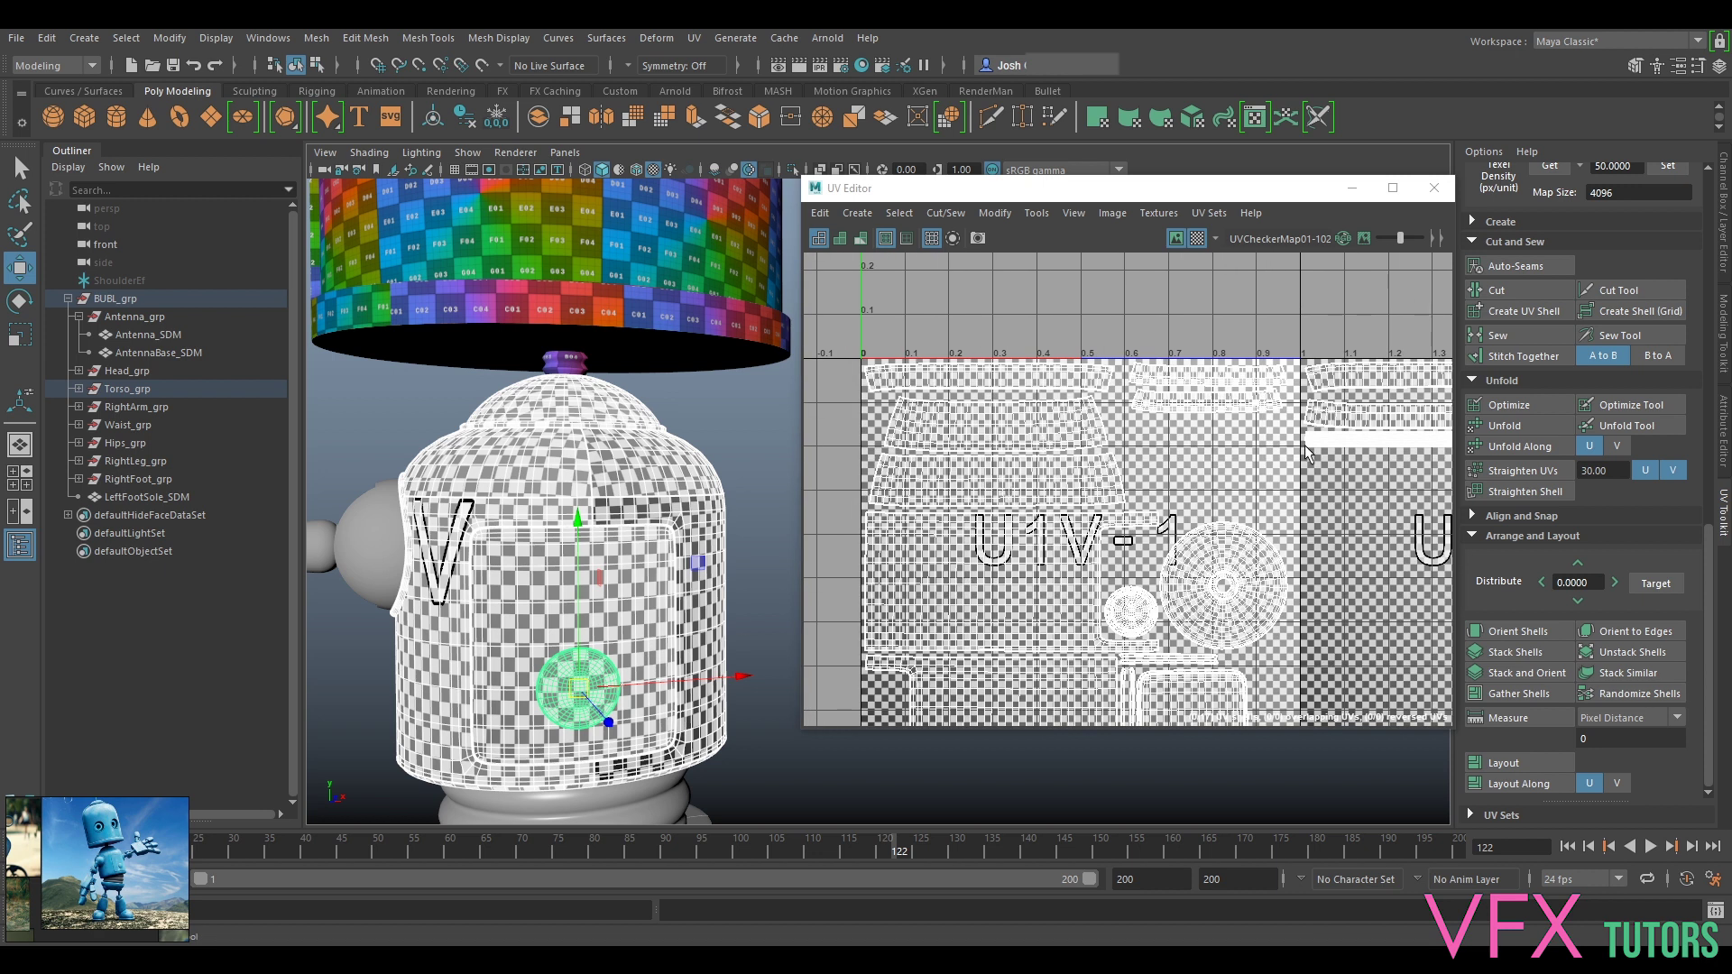
scroll(669, 507, "down", 5)
left_click_drag(669, 507, 623, 541, "alt")
scroll(474, 592, "up", 3)
middle_click_drag(665, 614, 633, 587, "alt")
left_click_drag(578, 586, 672, 588, "alt")
middle_click_drag(361, 577, 668, 573, "alt")
scroll(576, 560, "up", 5)
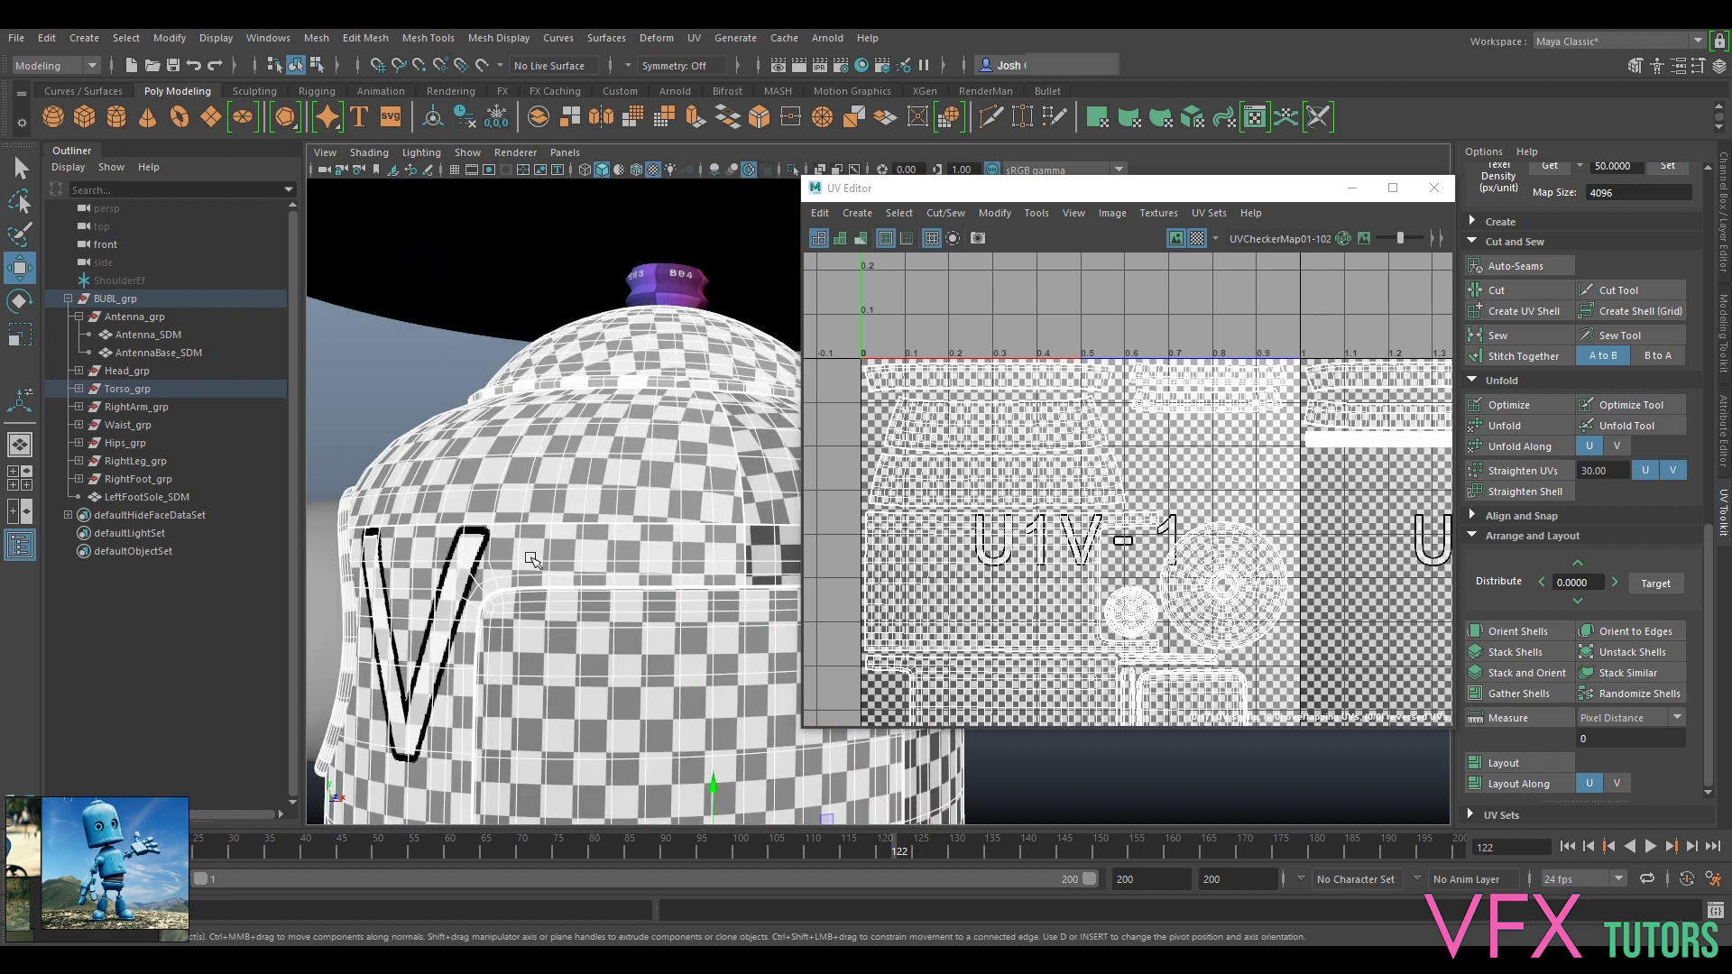
Step: Select only the shoulder ring on the torso's side
left_click(350, 617)
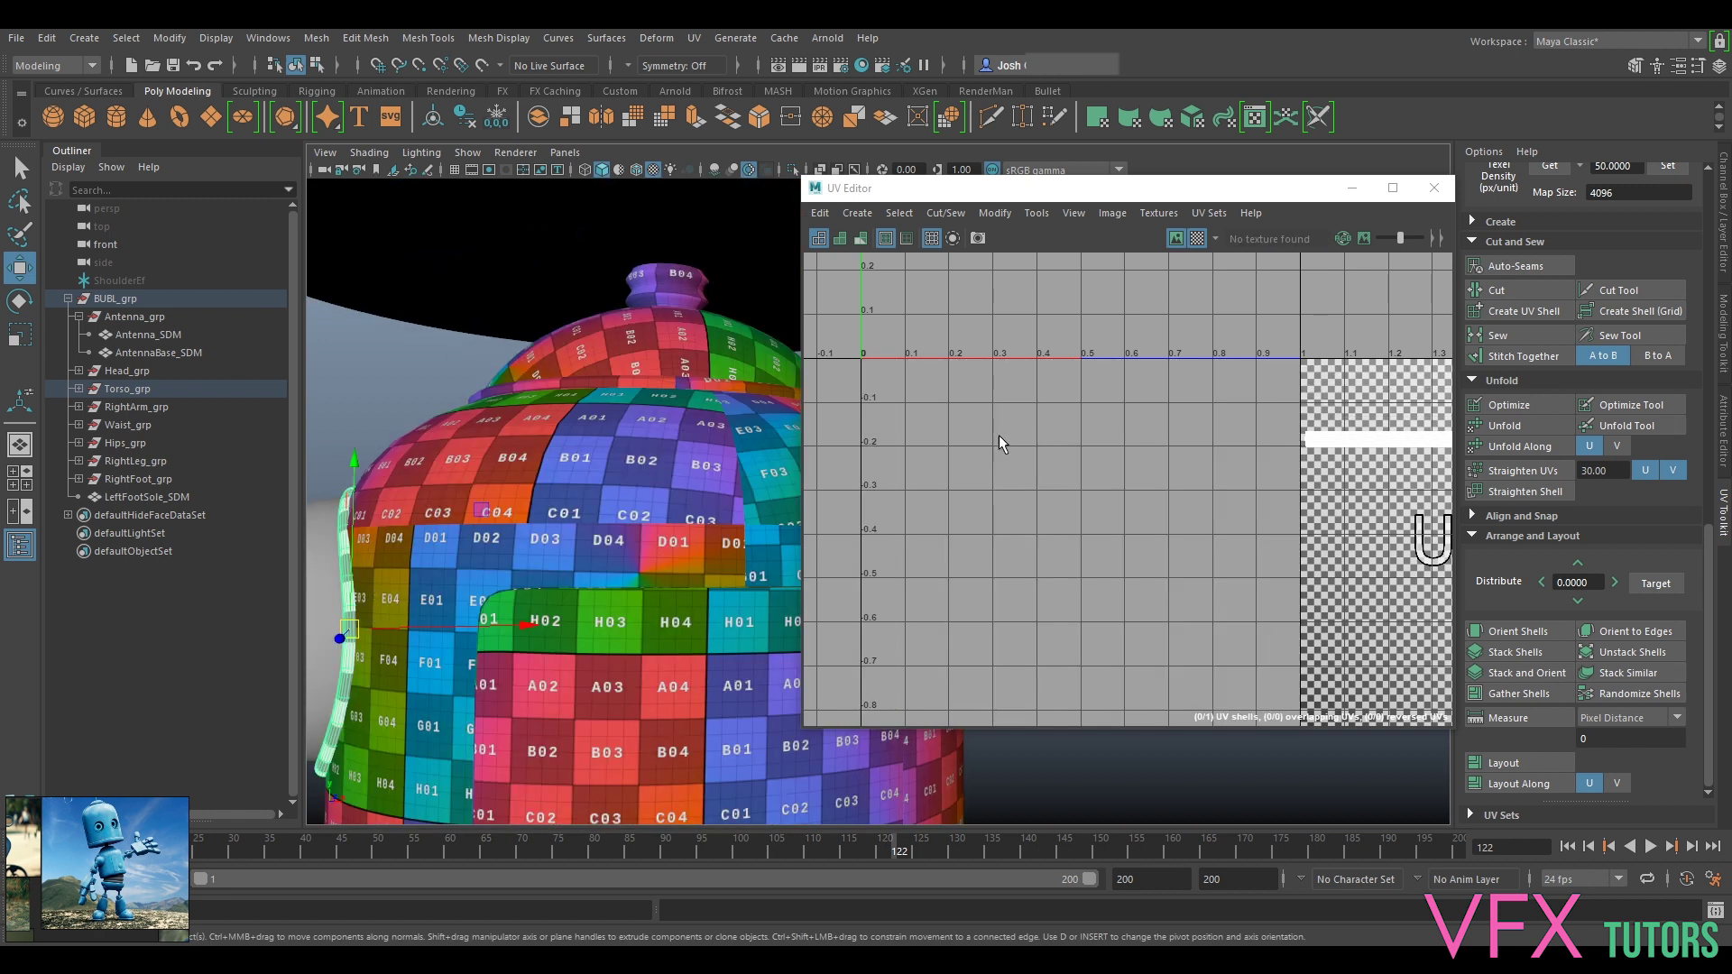
scroll(538, 494, "down", 8)
middle_click_drag(707, 532, 525, 437, "alt")
left_click_drag(609, 424, 597, 451, "alt")
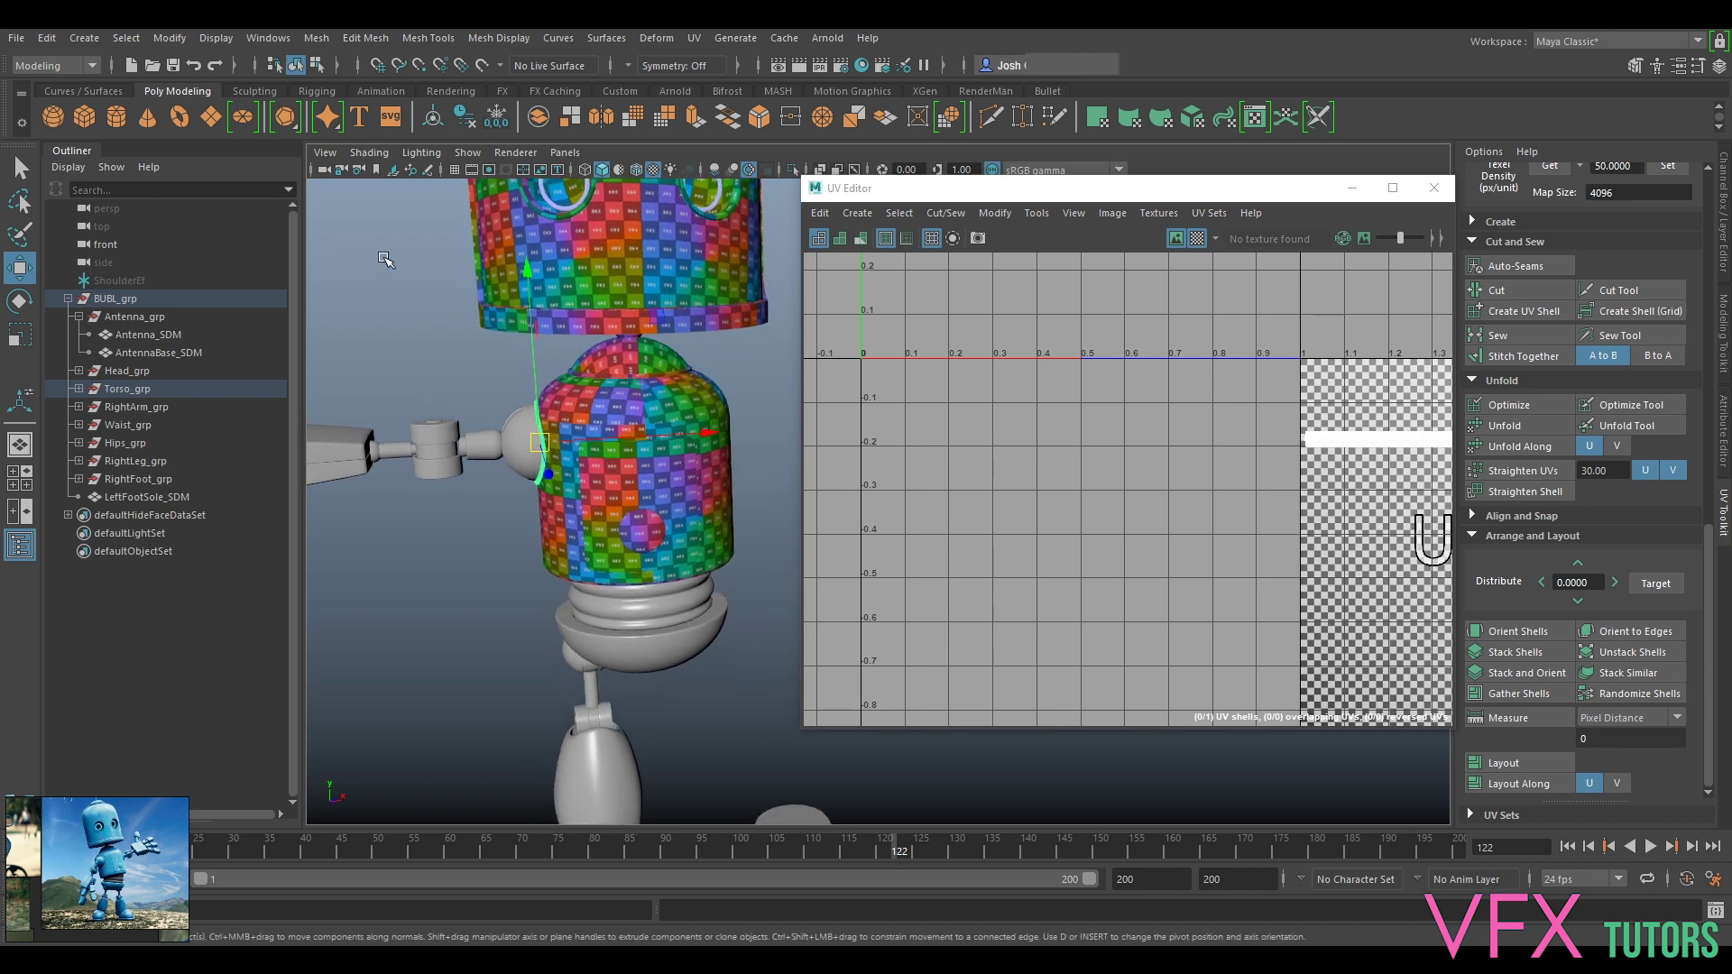
Step: Create a locator in the scene
left_click(94, 38)
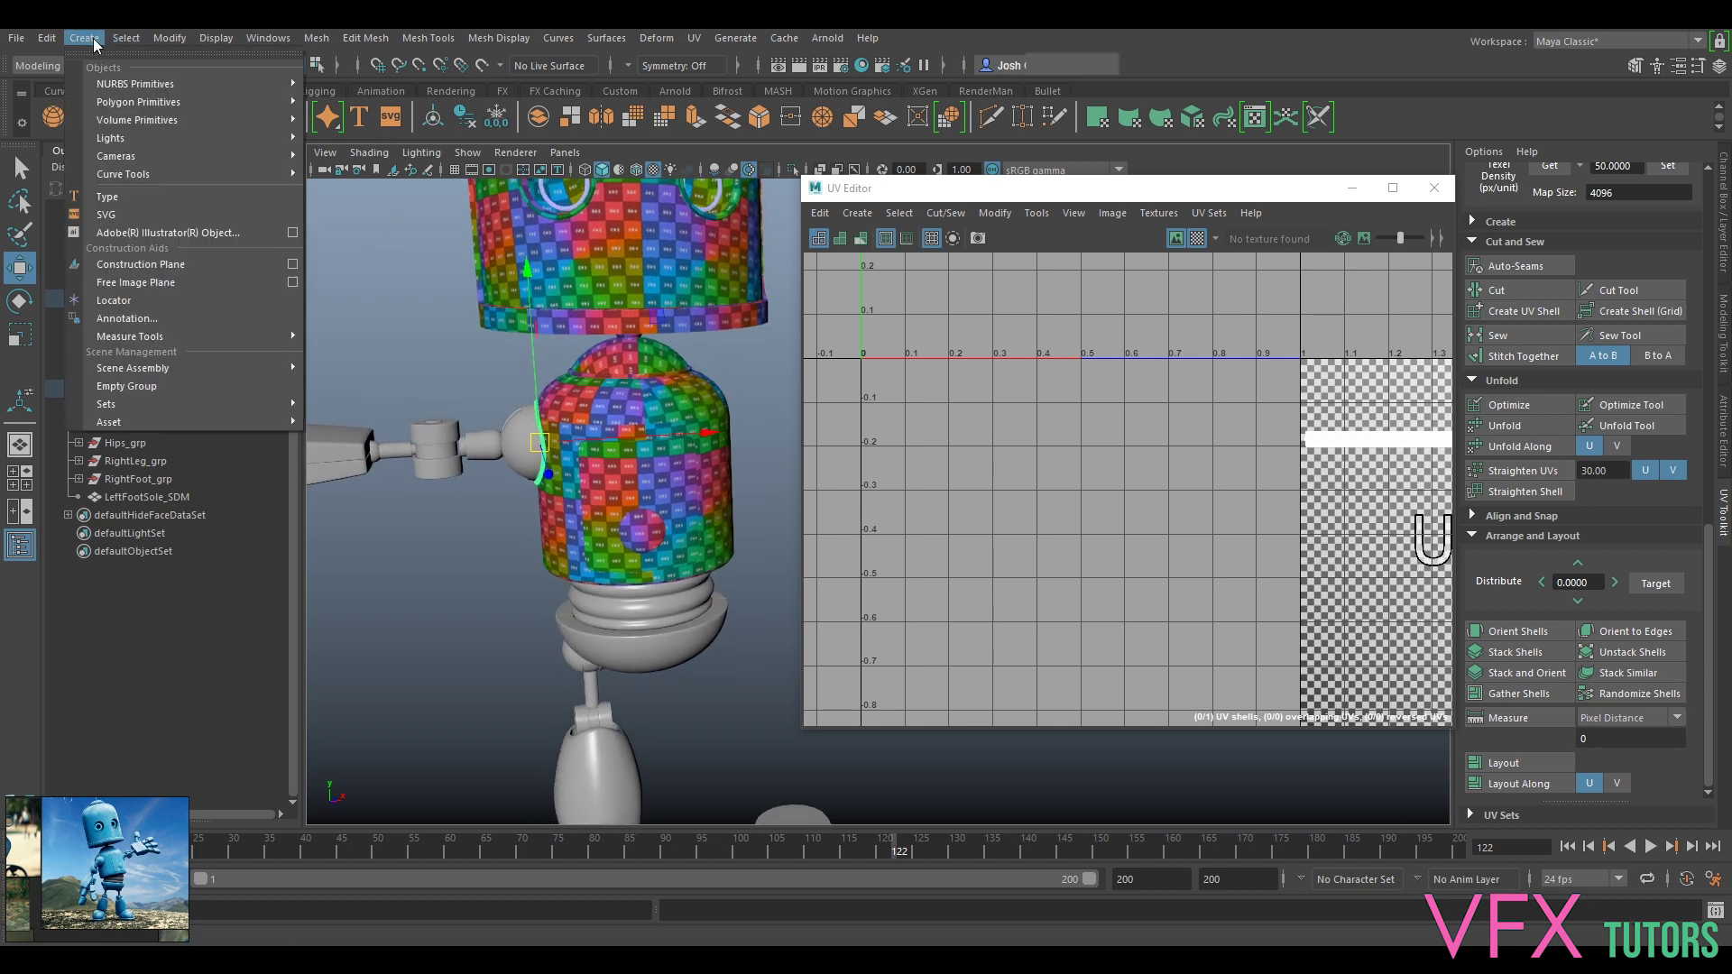
left_click(133, 298)
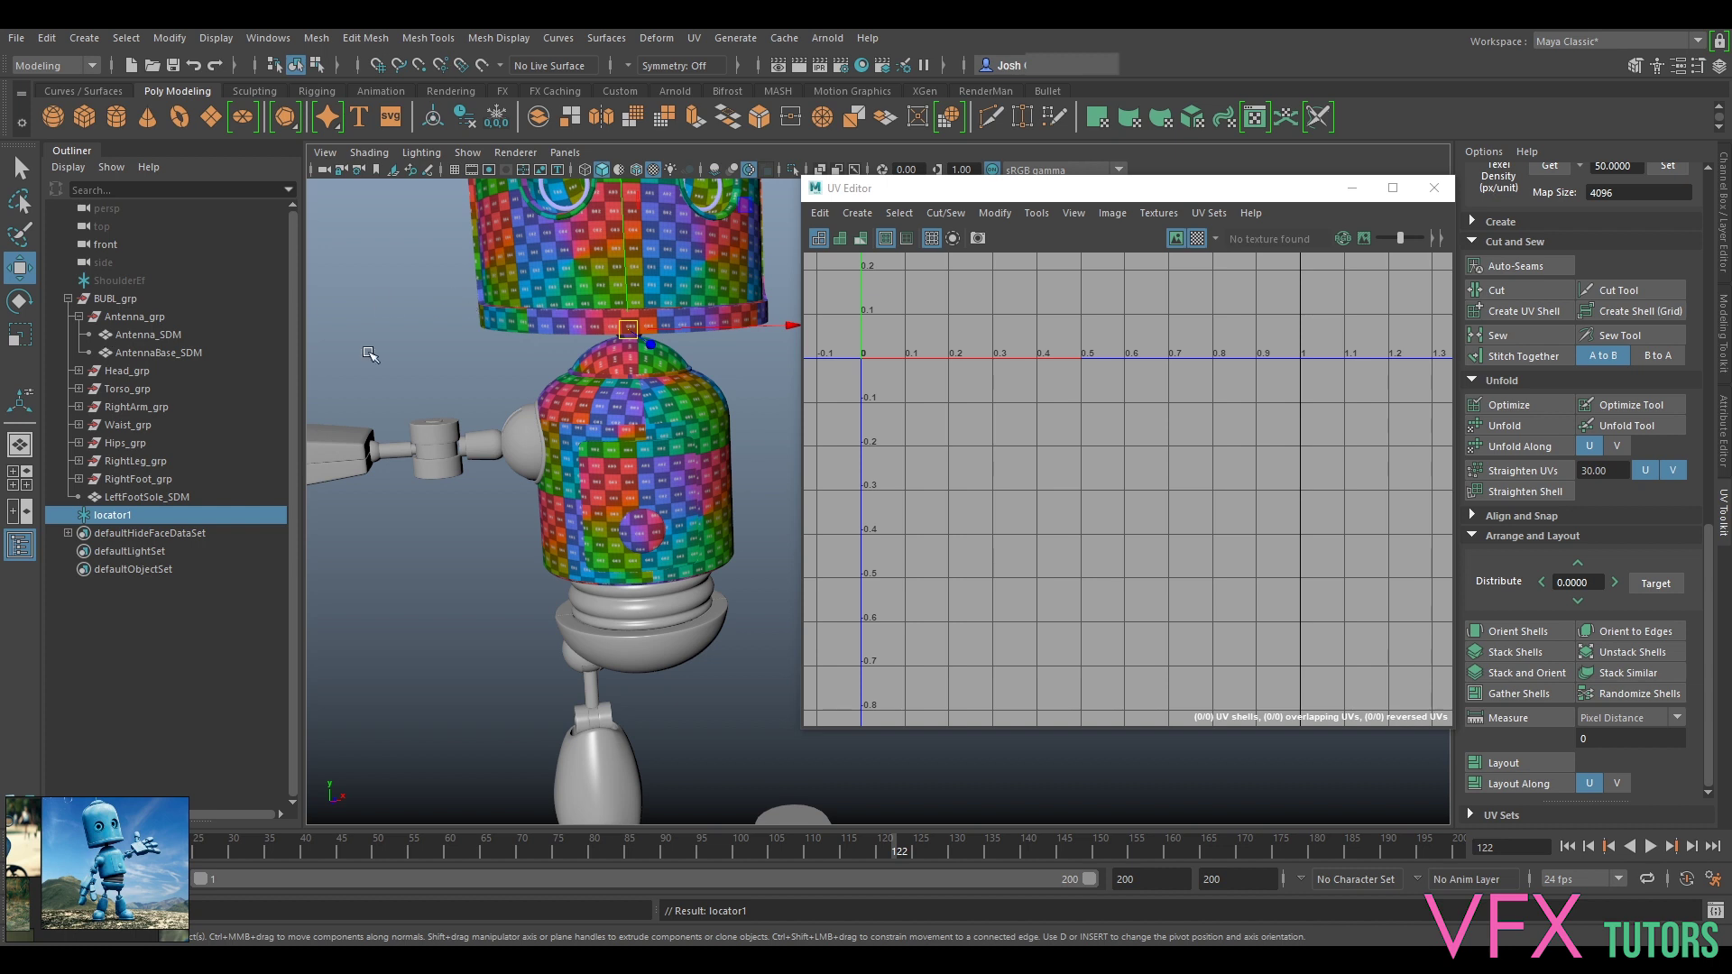
Step: Duplicate the shoulder ring on the torso's side and expand Torso_grp to show the copy
scroll(472, 441, "up", 5)
middle_click_drag(361, 394, 620, 412, "alt")
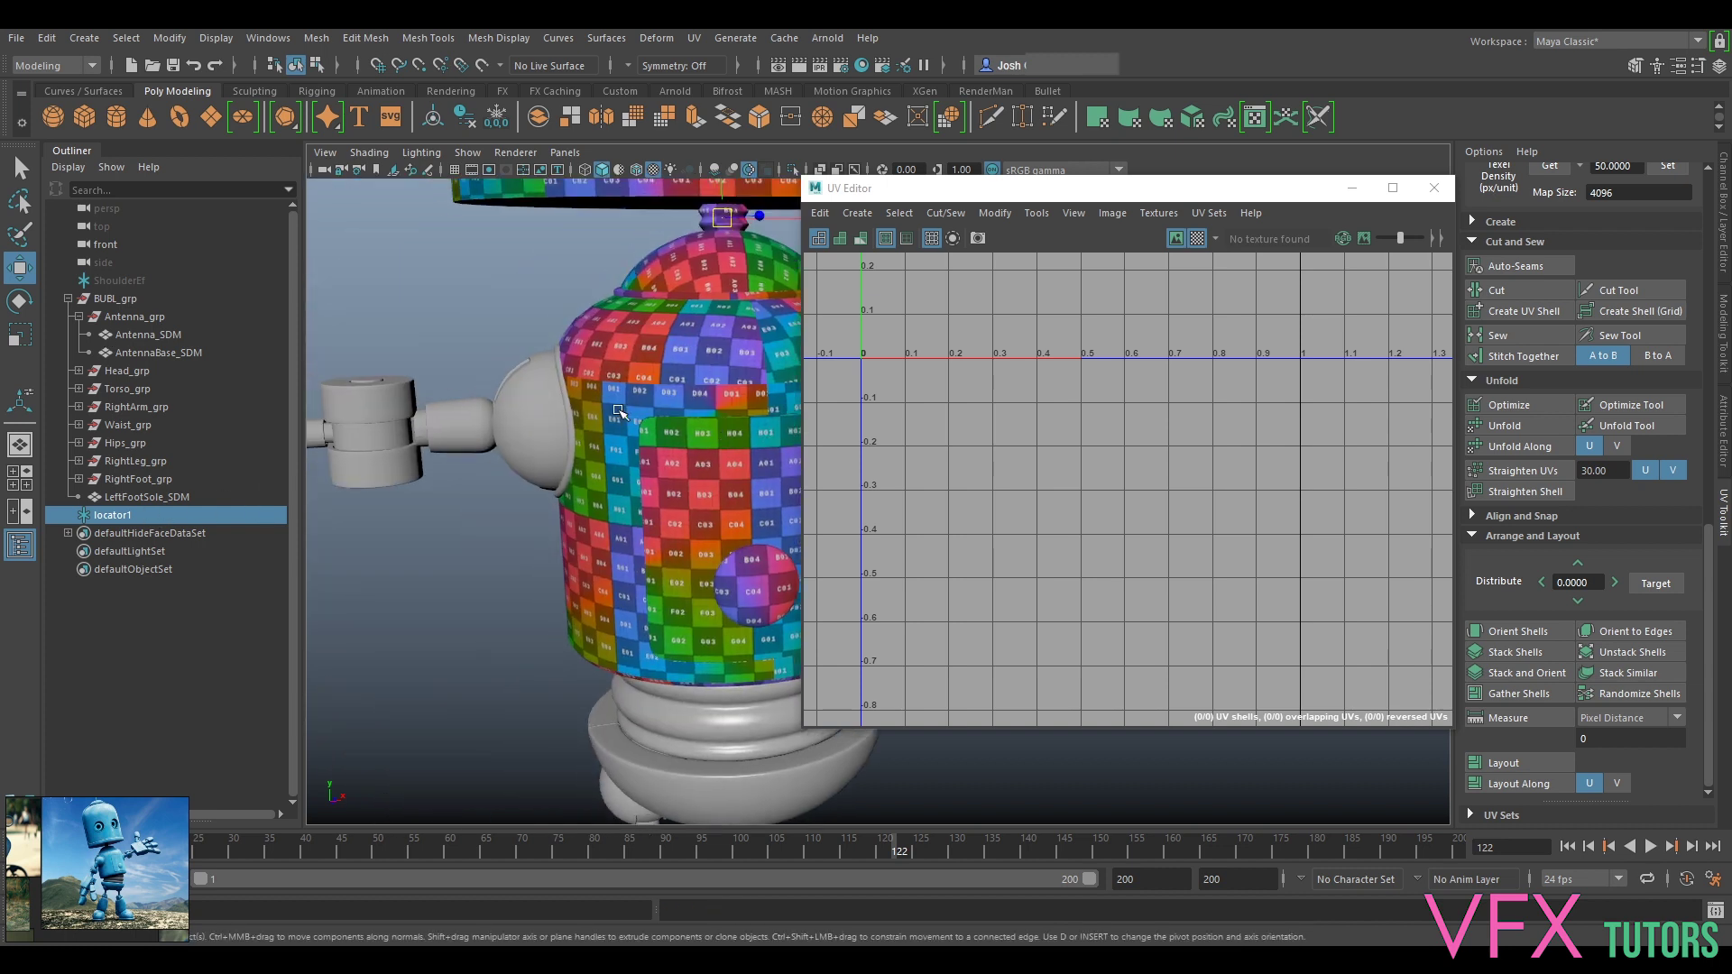
left_click(571, 428)
key("ctrl+d")
left_click(78, 388)
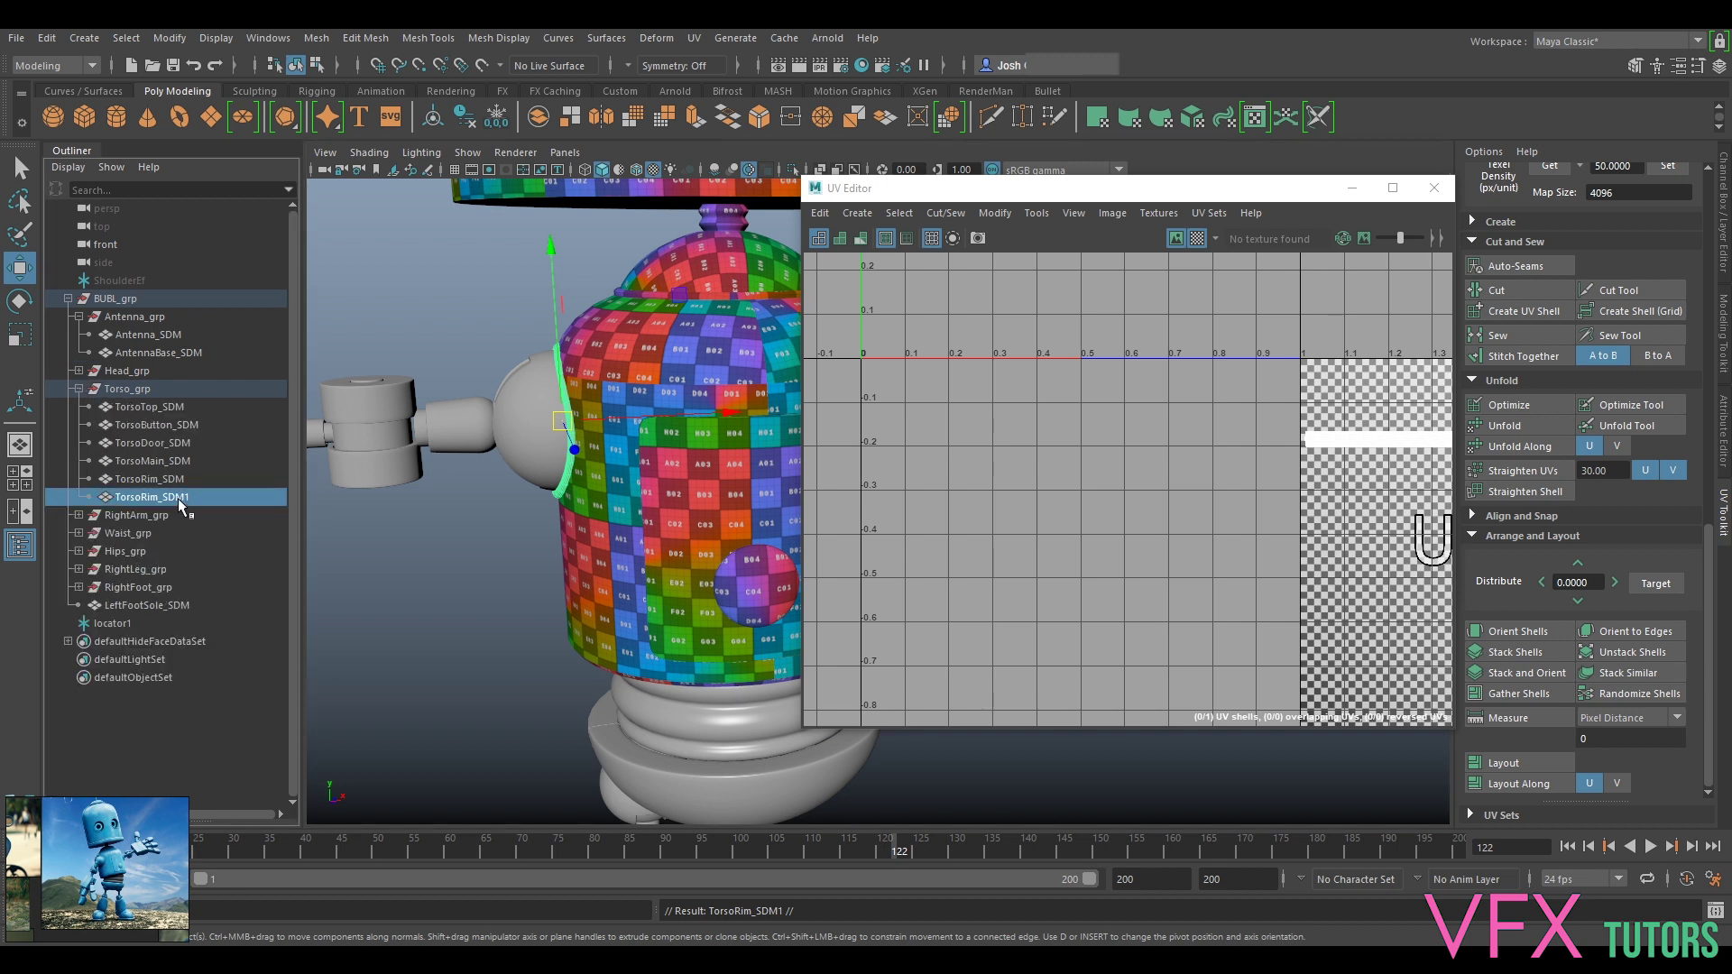
Step: Minimize the UV Editor and turn on Wireframe on Shaded for the viewport
left_click(1354, 188)
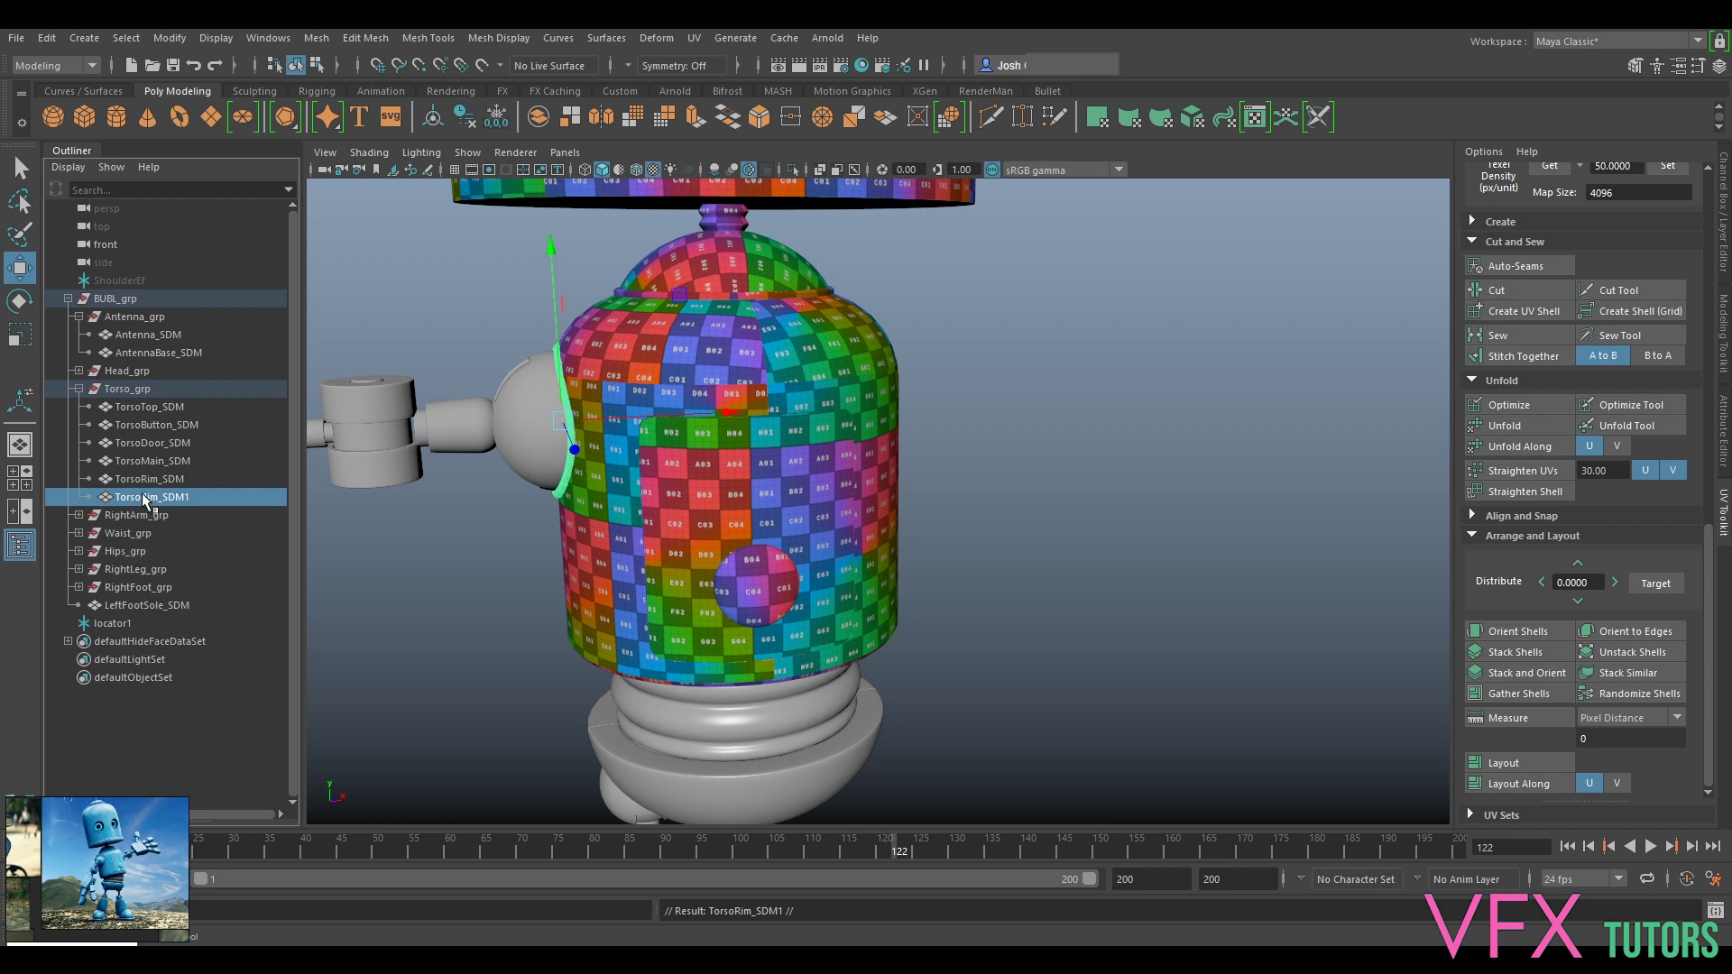
left_click(369, 152)
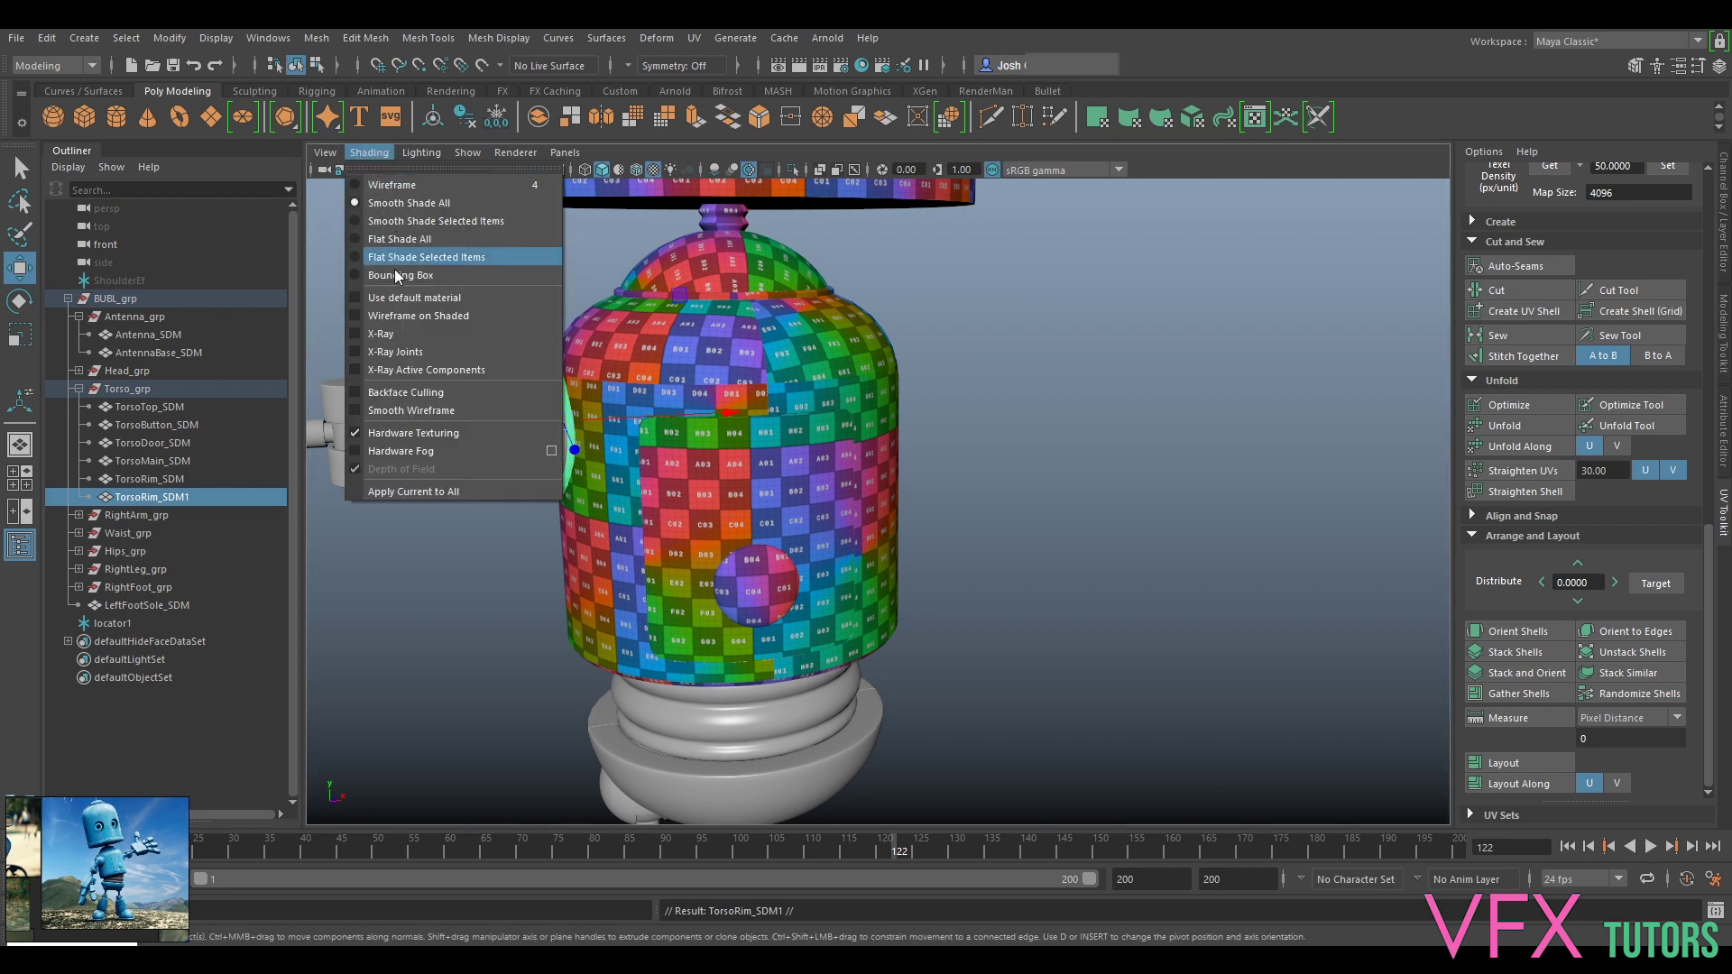
left_click(398, 318)
left_click_drag(840, 373, 804, 381, "alt")
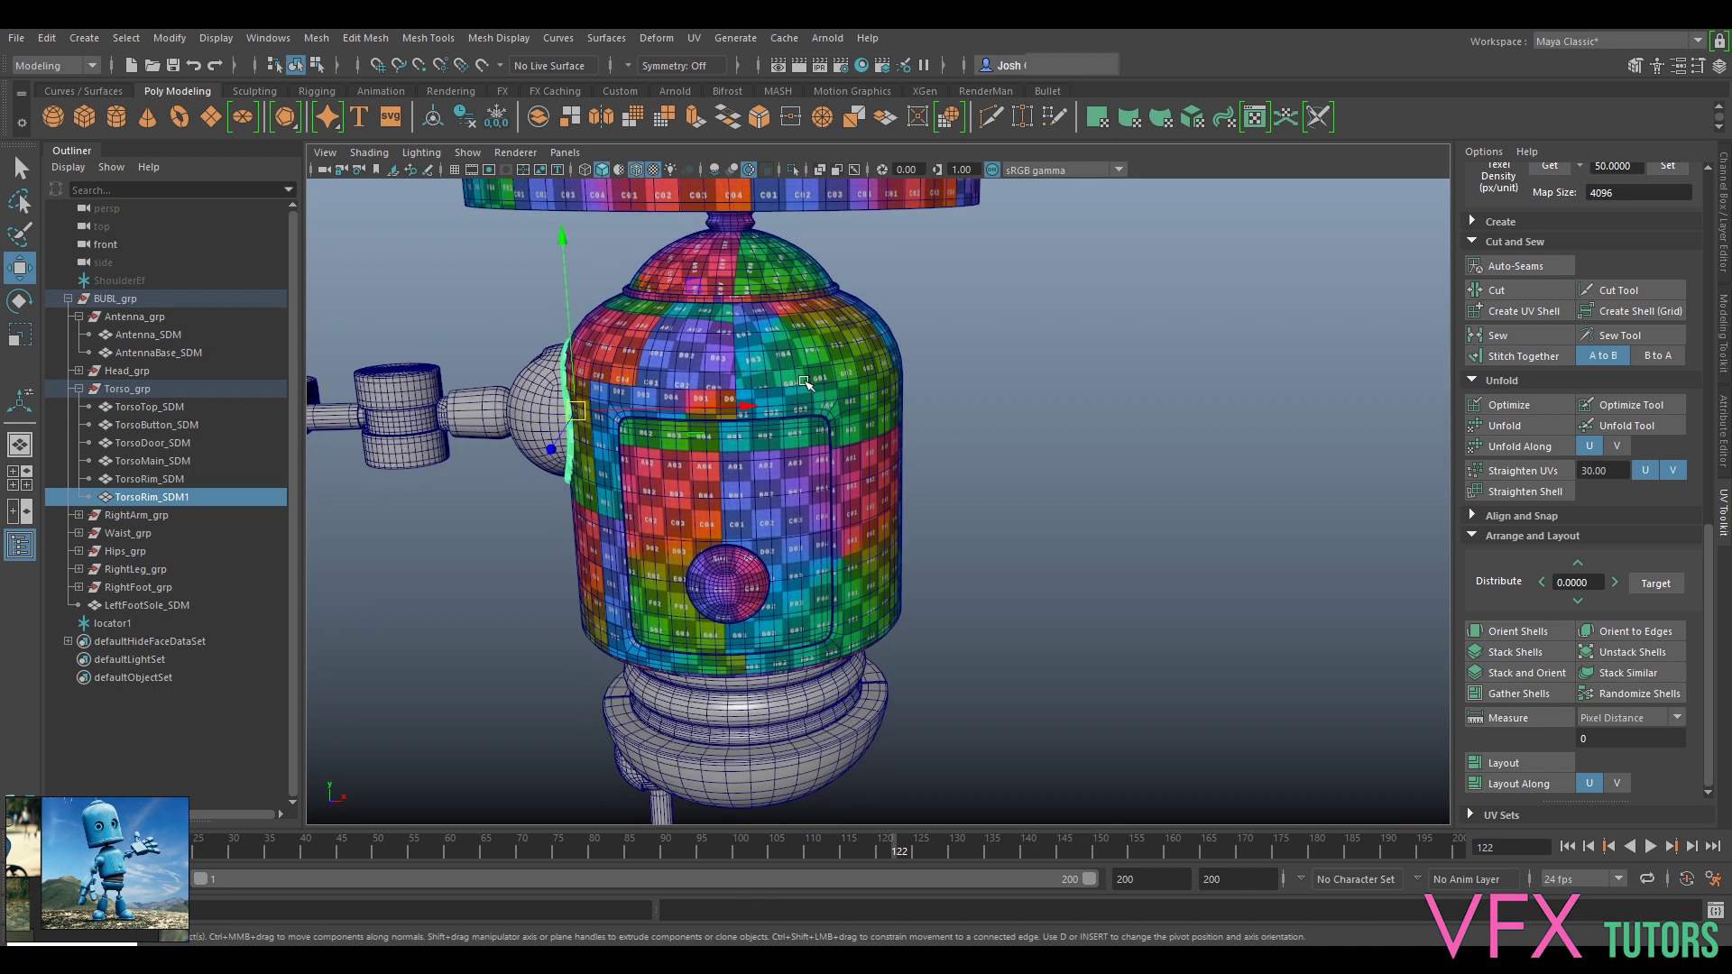
Step: Move the duplicated ring's pivot to the torso's center line, snapping it to a center vertex
key("d")
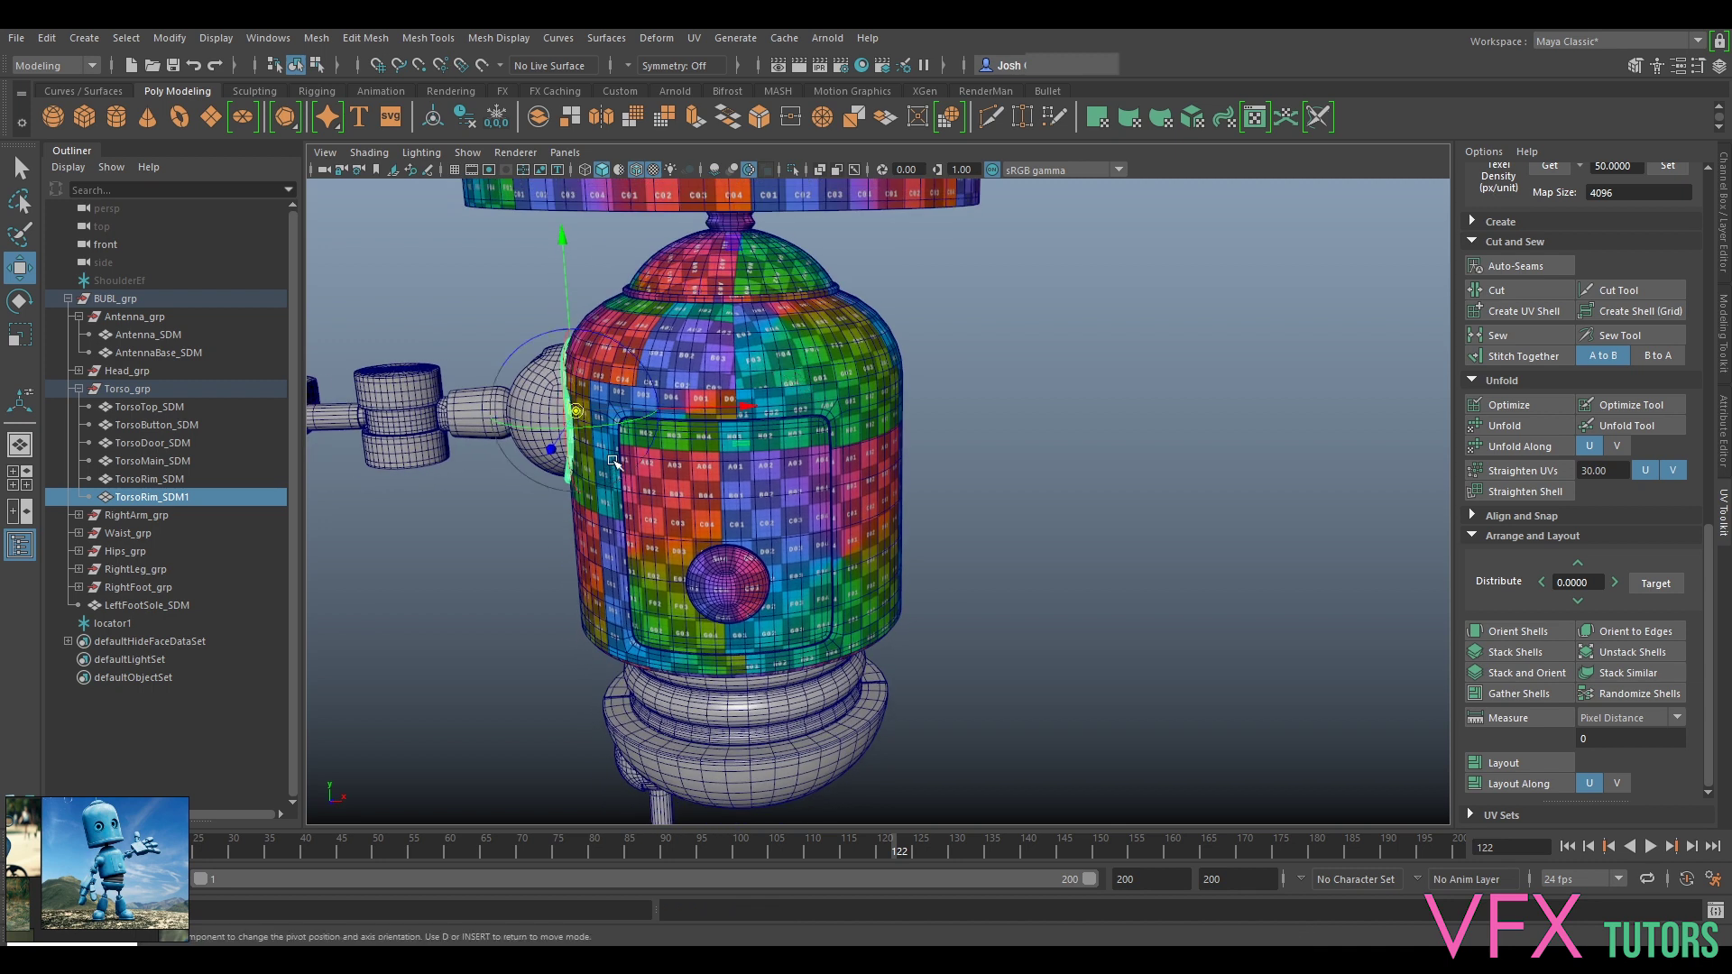
left_click_drag(686, 412, 741, 351)
middle_click_drag(889, 334, 902, 496, "alt")
scroll(848, 514, "up", 4)
mouse_move(780, 537)
left_mouse_down("alt")
mouse_move(787, 521)
mouse_move(770, 526)
left_mouse_up("alt")
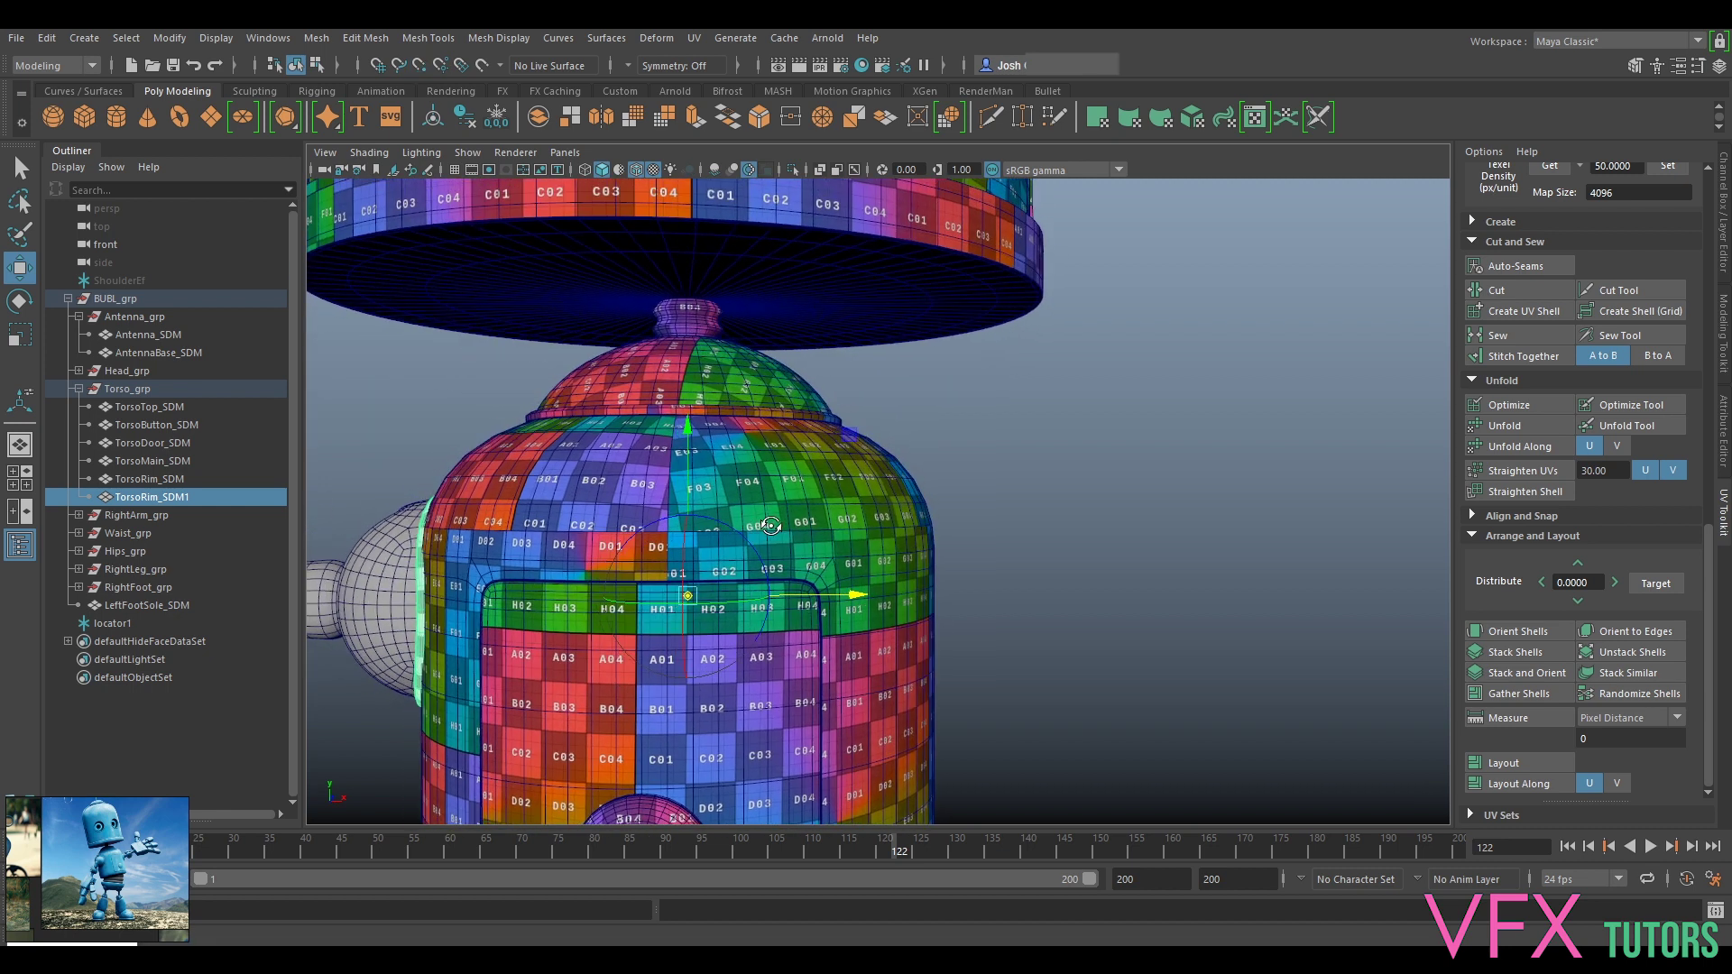
key("v")
left_click_drag(837, 595, 665, 534)
key("d")
Step: Mirror the duplicated ring to the torso's opposite side by setting its Scale X to -1
left_click(1725, 232)
left_click(1676, 287)
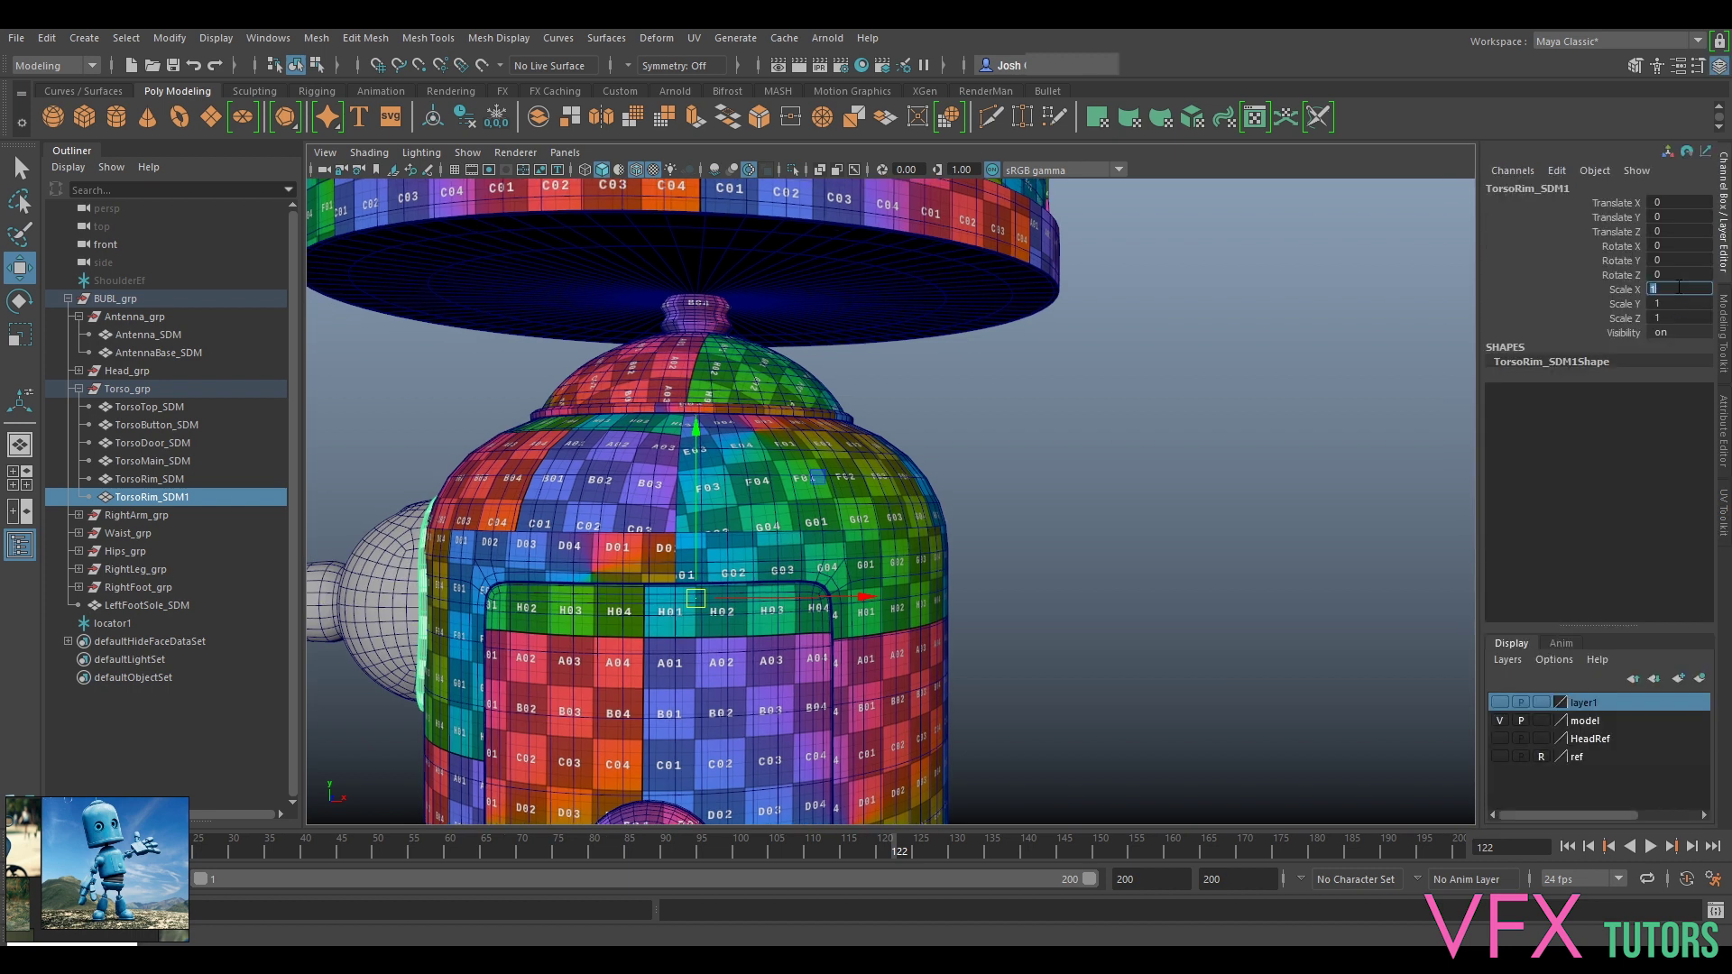
key("Return")
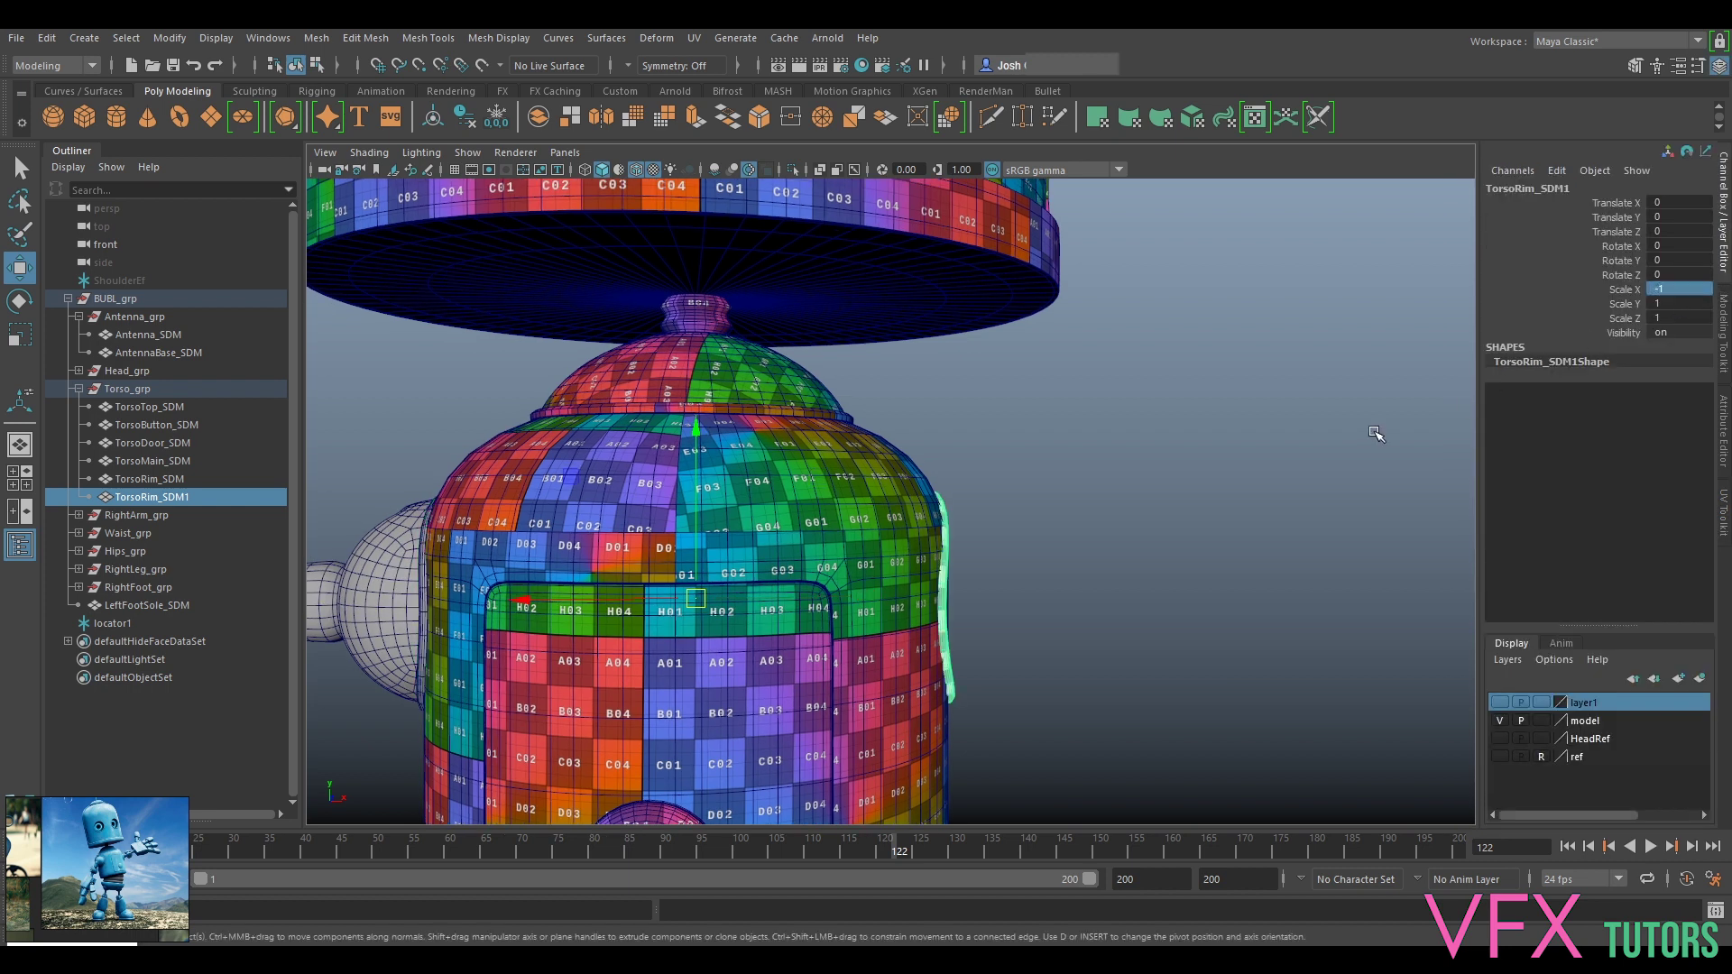
mouse_move(1258, 558)
left_mouse_down("alt")
mouse_move(1138, 563)
mouse_move(1235, 558)
left_mouse_up("alt")
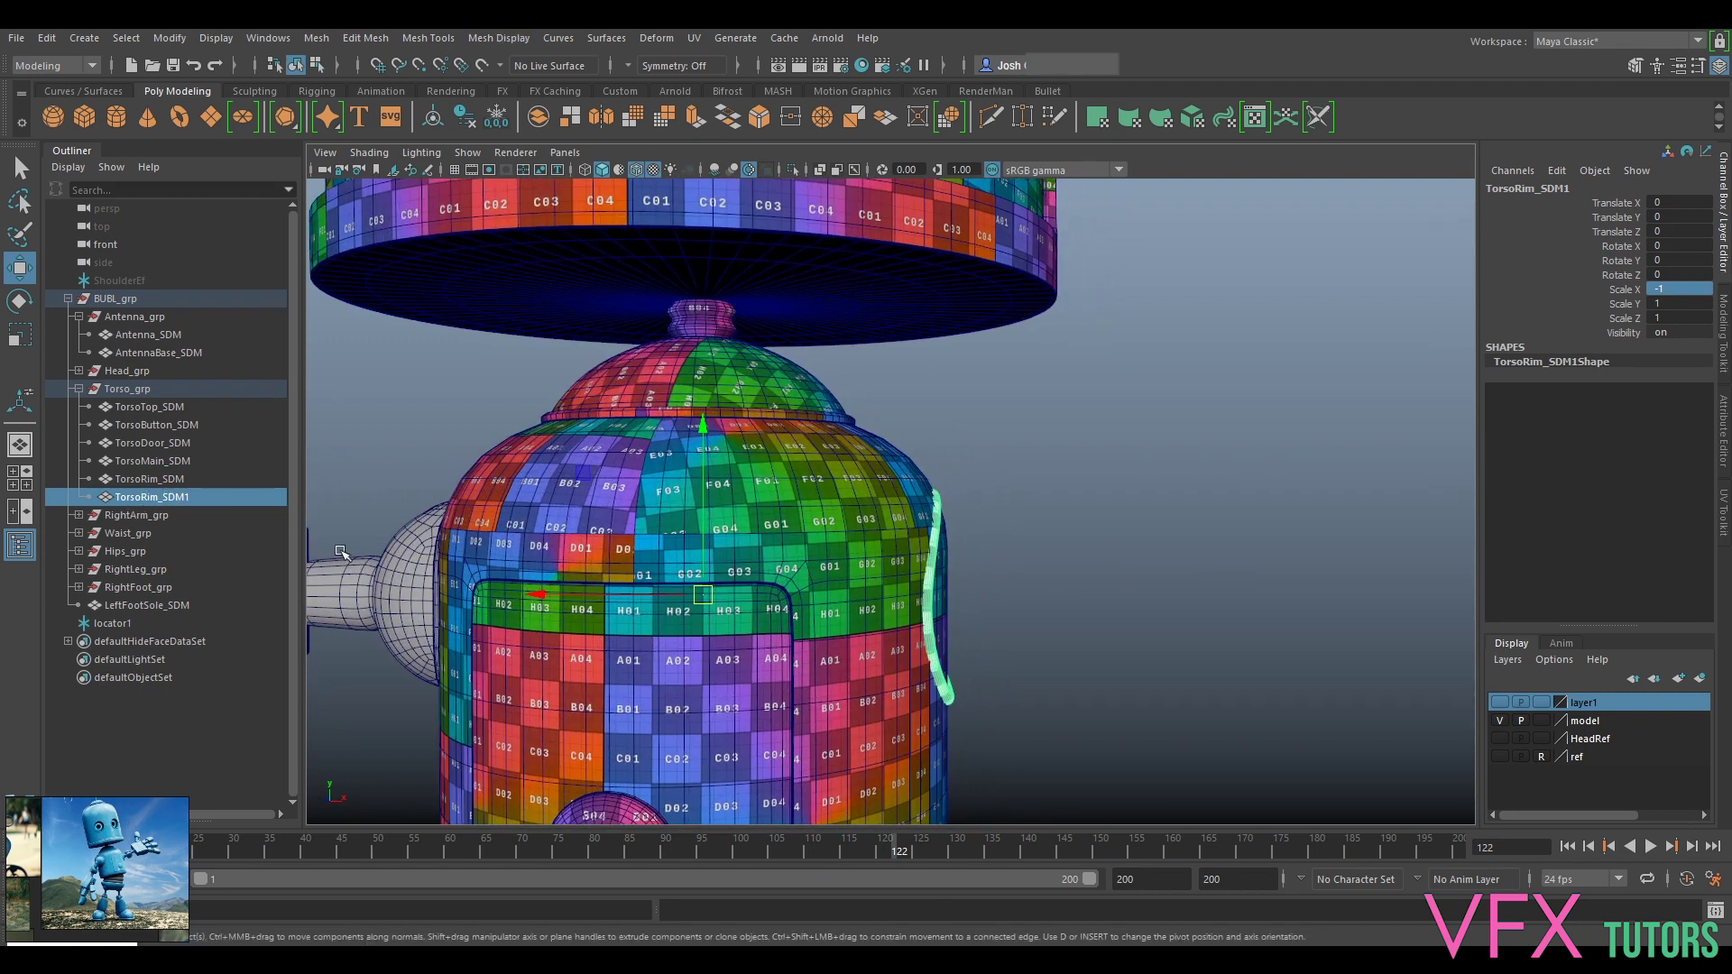
Step: Reopen the UV Editor and move the mirrored ring's UV shell slightly lower in tile U2V-1
left_click(696, 38)
left_click(727, 56)
scroll(1380, 432, "down", 4)
middle_click_drag(1371, 443, 1190, 457, "alt")
scroll(1191, 456, "up", 4)
right_click_drag(1190, 457, 1105, 431)
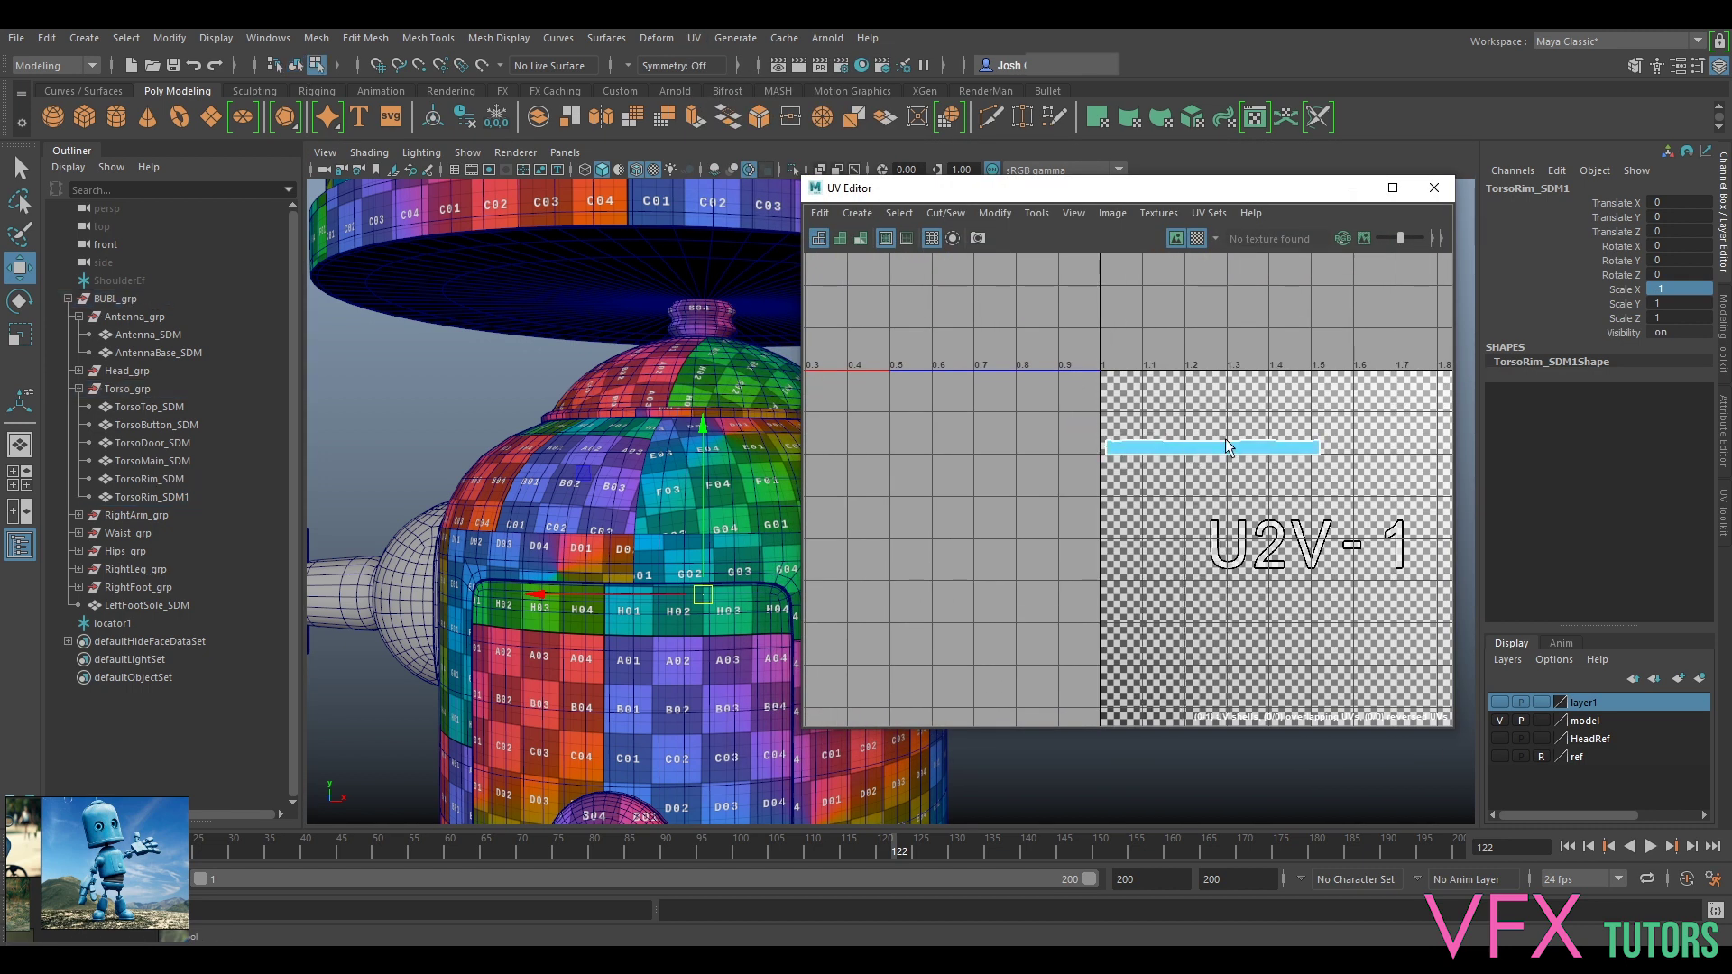
scroll(1225, 439, "up", 4)
left_click(1199, 456)
left_click_drag(1192, 399, 1198, 468)
Step: Return to object mode and freeze the mirrored ring's transformations
middle_click_drag(657, 354, 467, 355, "alt")
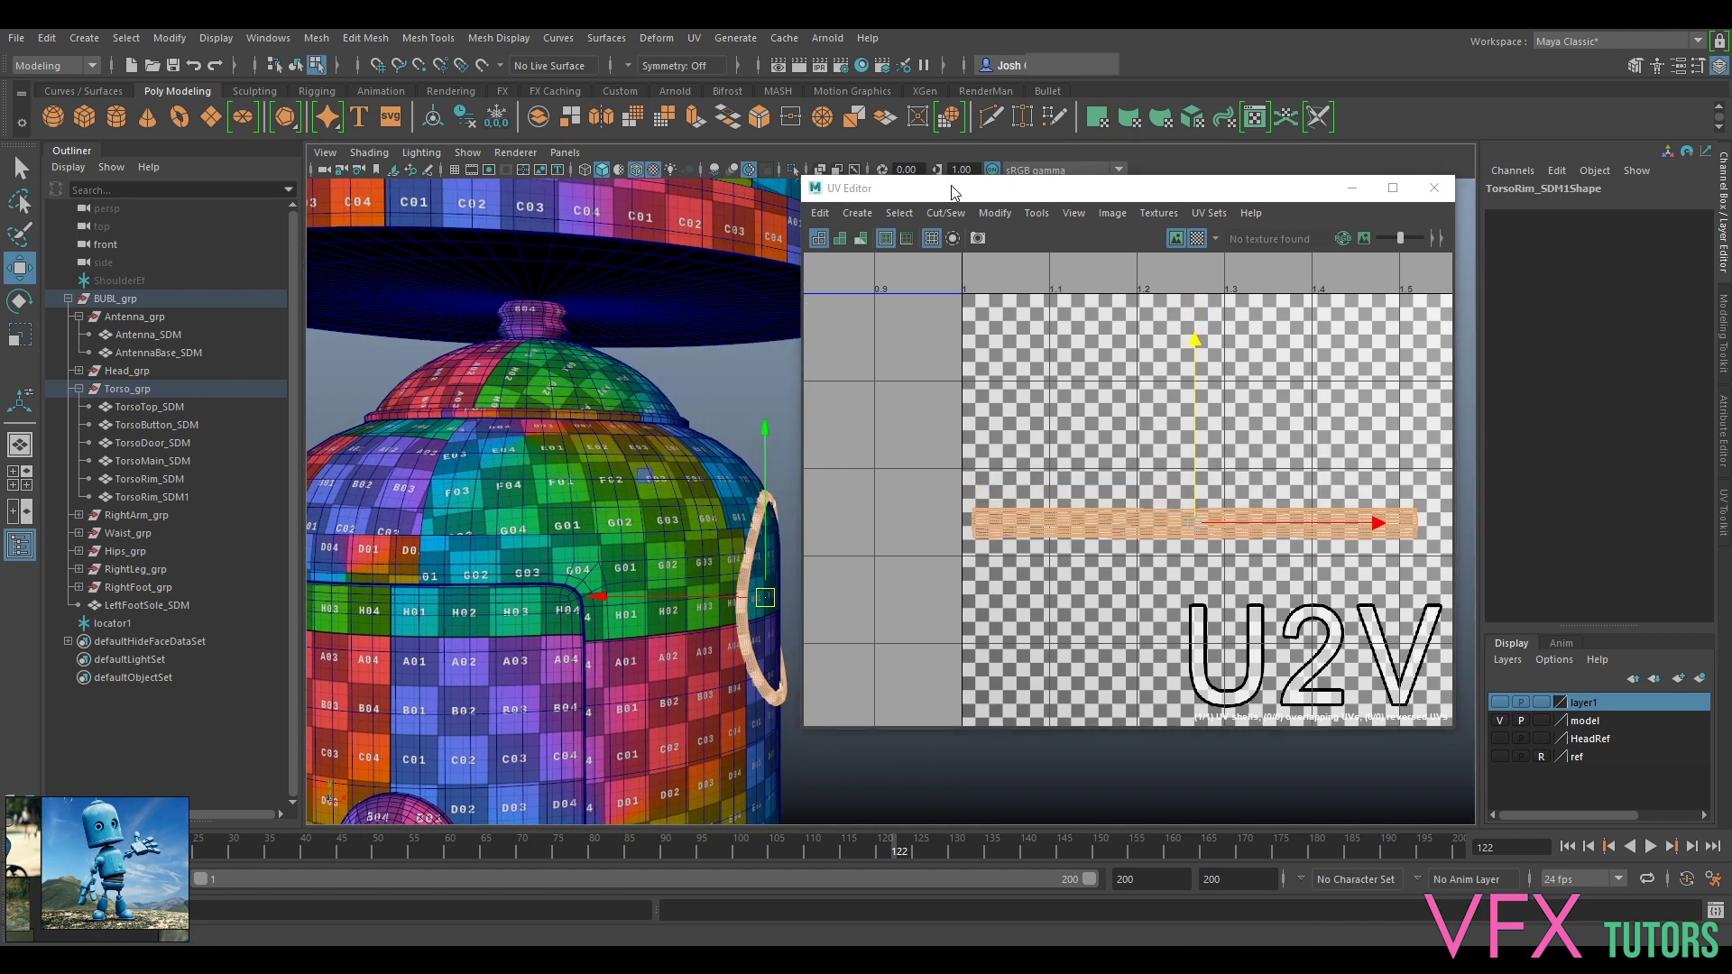
right_click_drag(751, 414, 797, 402)
left_click(775, 415)
left_click(758, 503)
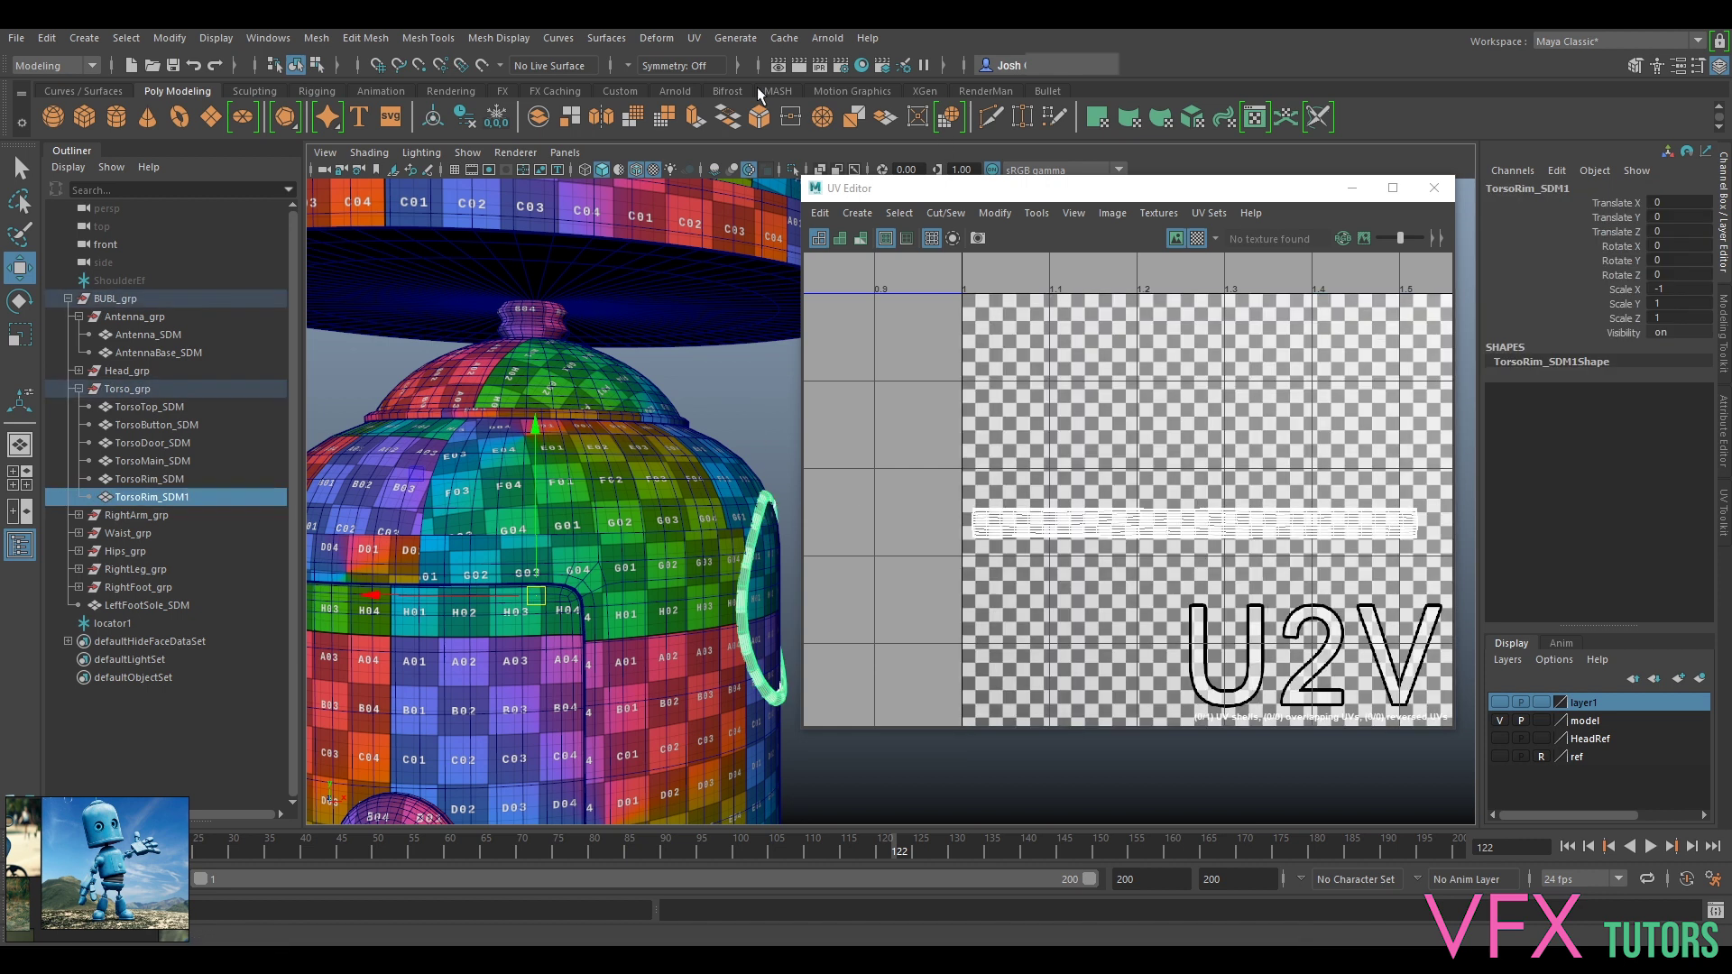
left_click(499, 116)
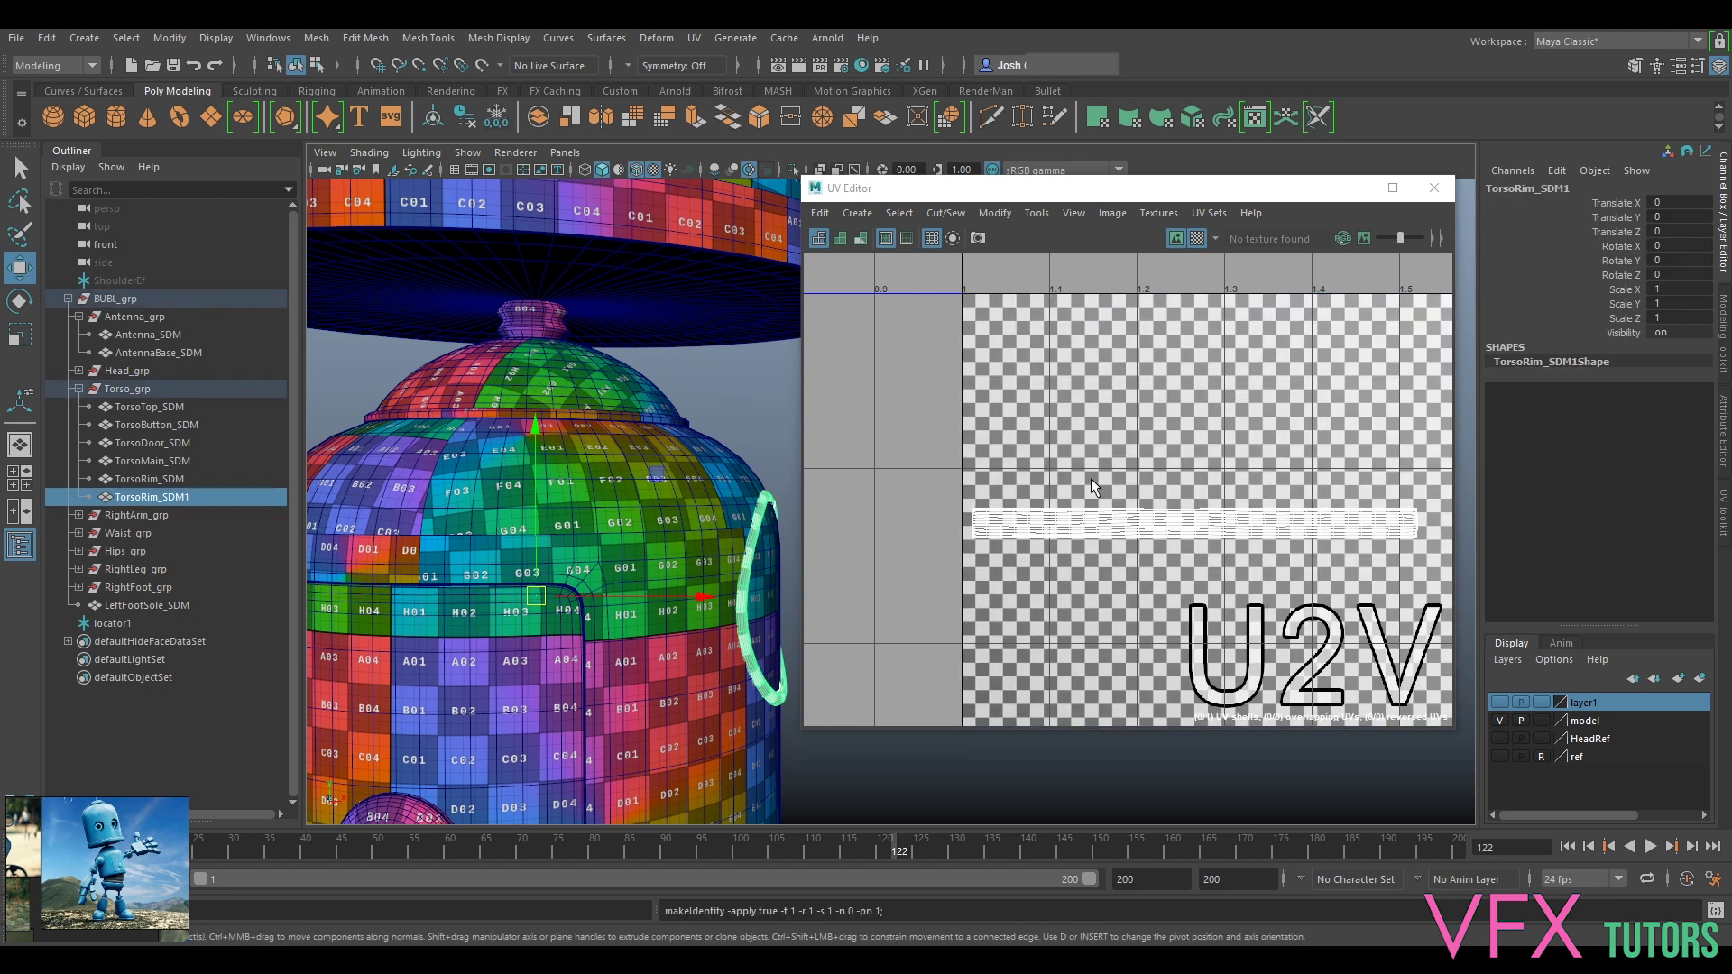
Step: Move the mirrored ring's UV shell down toward the middle of tile U2V-1
key("f")
right_click(1190, 598)
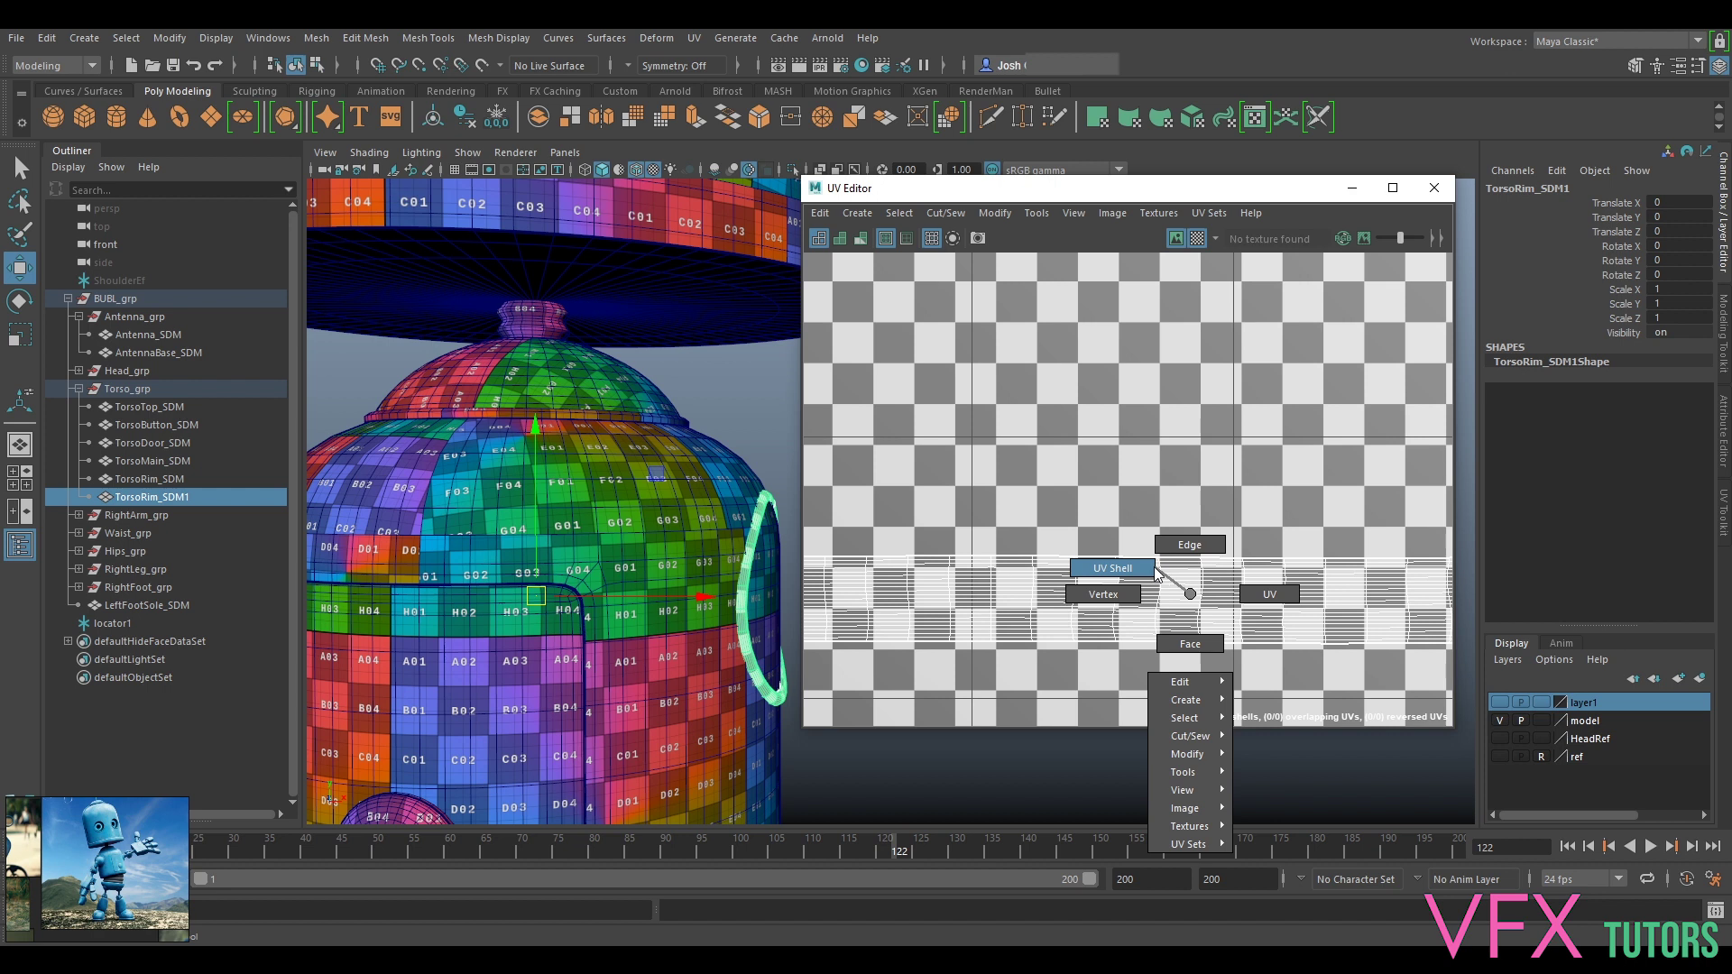
right_click_drag(1155, 570, 1145, 568)
left_click(1193, 591)
scroll(1200, 595, "down", 5)
middle_click_drag(1308, 611, 1203, 457, "alt")
left_click_drag(1184, 446, 1277, 566)
left_click_drag(763, 596, 734, 587, "alt")
middle_click_drag(734, 587, 757, 581, "alt")
scroll(757, 581, "up", 4)
left_click_drag(757, 581, 719, 530, "alt")
Step: Try unfolding the mirrored ring's UV shell and undo the unfold
left_click_drag(1288, 566, 1316, 628)
left_click_drag(1321, 644, 1285, 559)
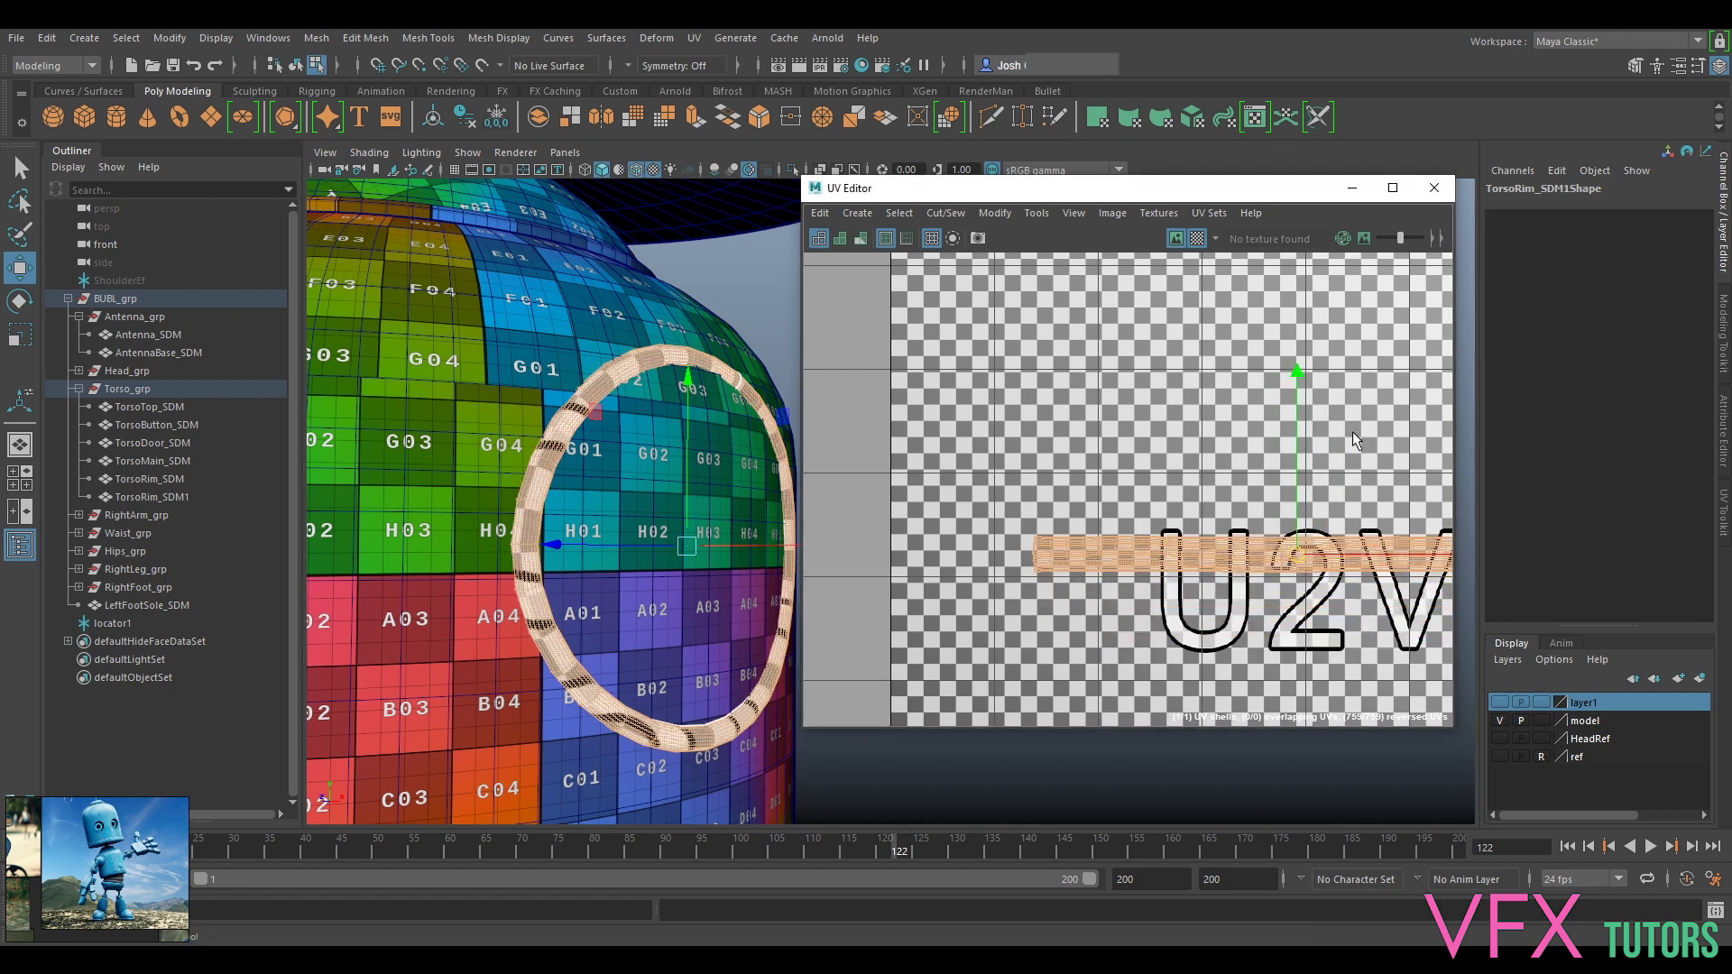
key("ctrl+u")
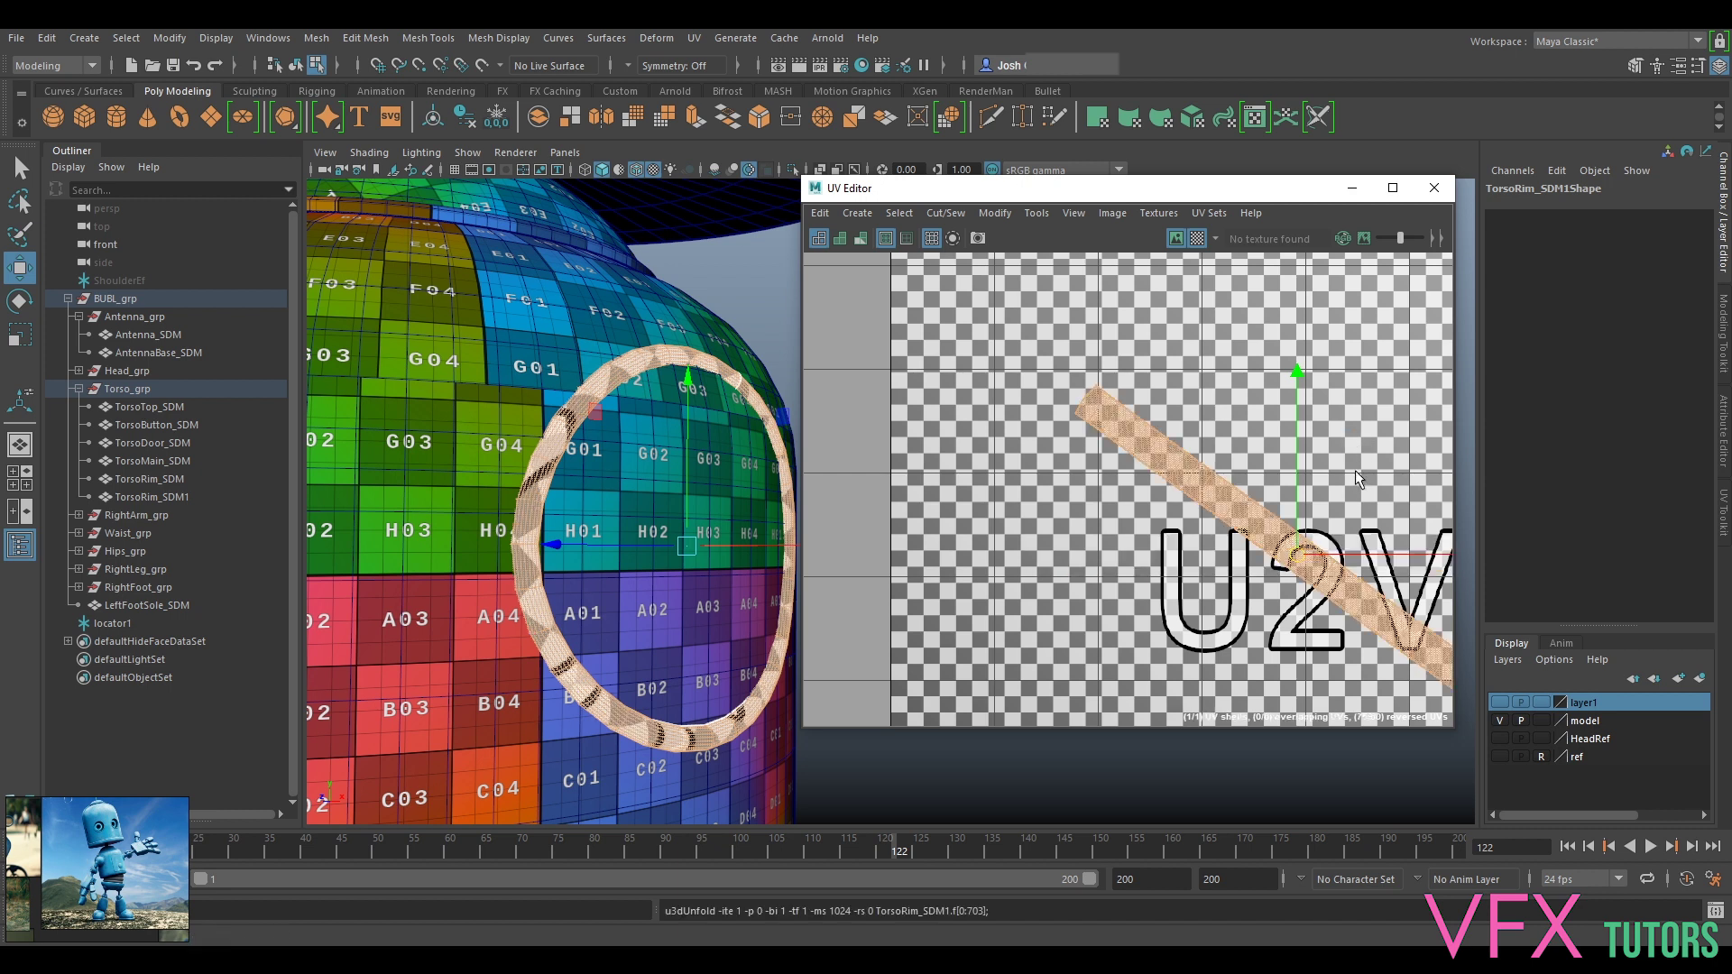
key("ctrl+z")
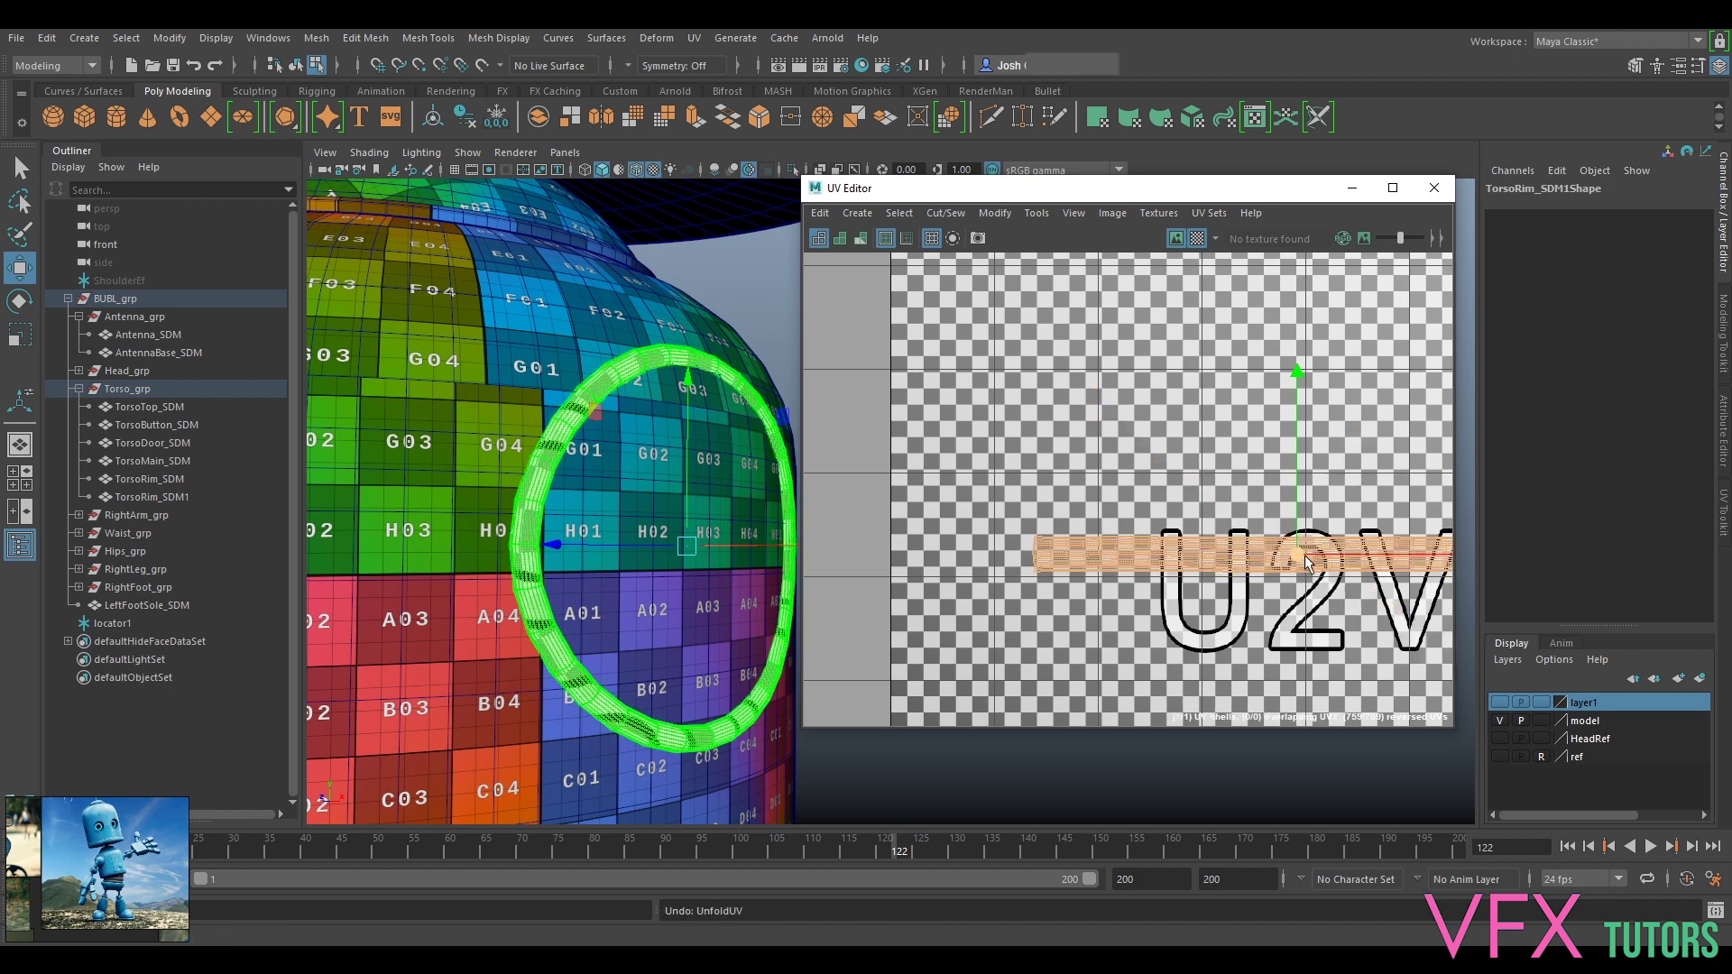
Step: Shift the mirrored ring's UV shell slightly farther into the middle of tile U2V-1
scroll(1299, 555, "down", 4)
scroll(571, 372, "up", 3)
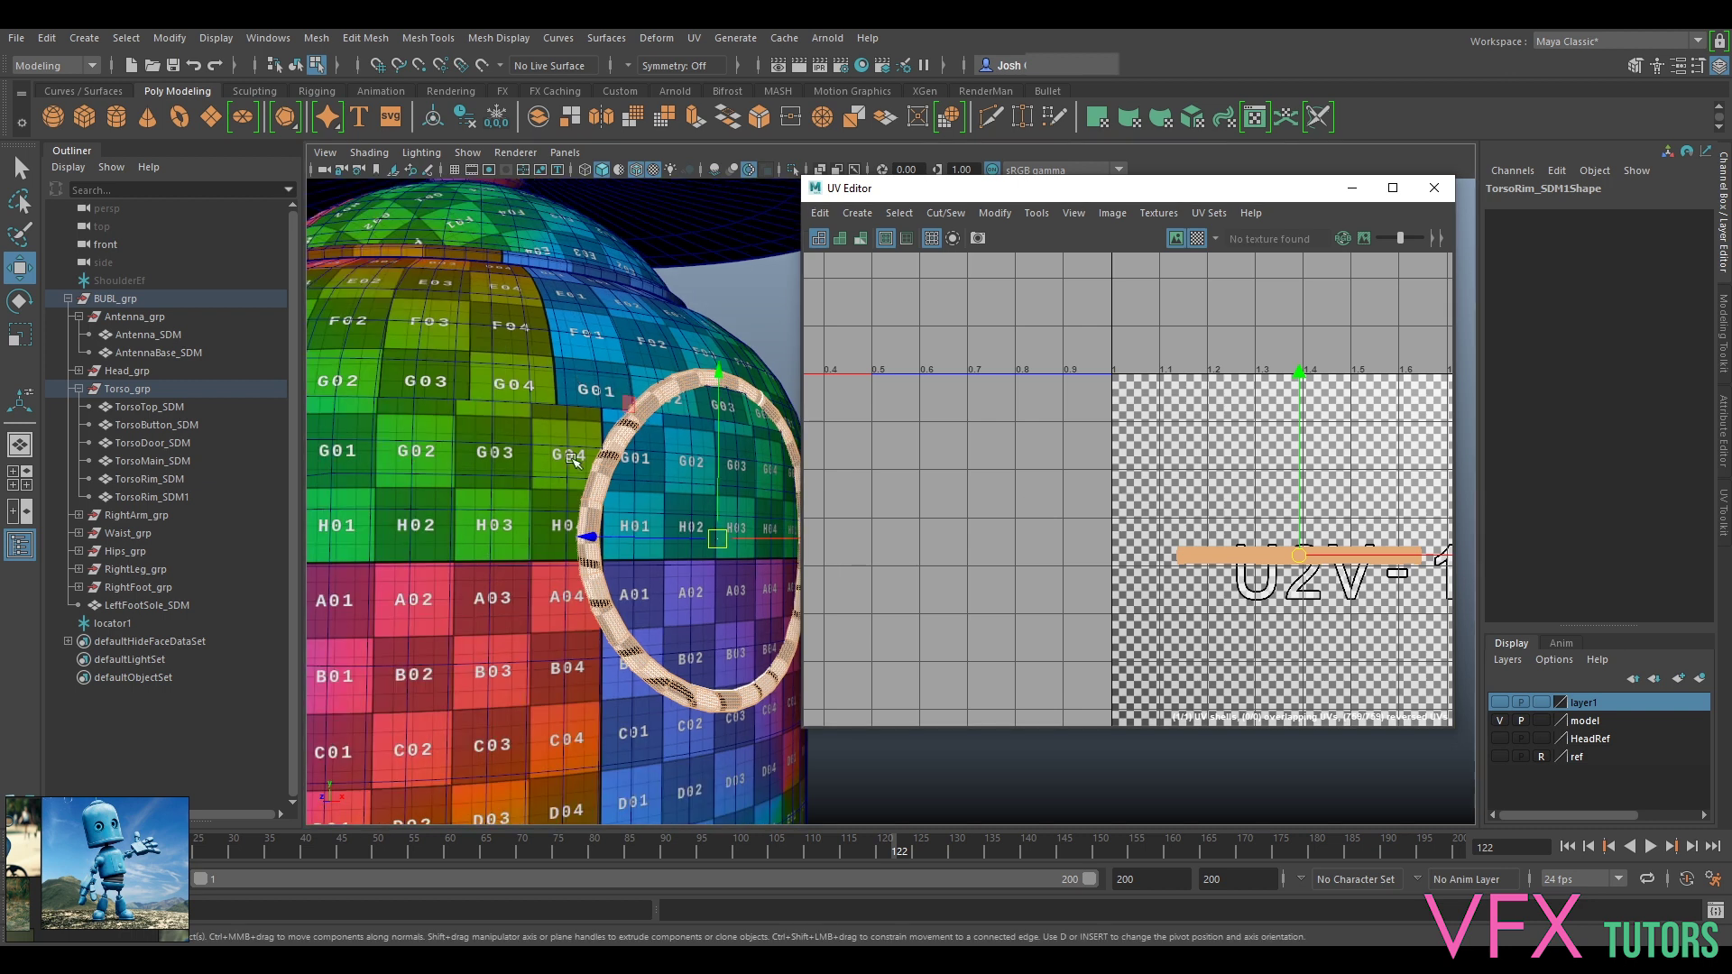
mouse_move(1293, 555)
left_mouse_down()
mouse_move(1319, 598)
mouse_move(1319, 540)
mouse_move(1325, 563)
left_mouse_up()
scroll(1309, 561, "down", 3)
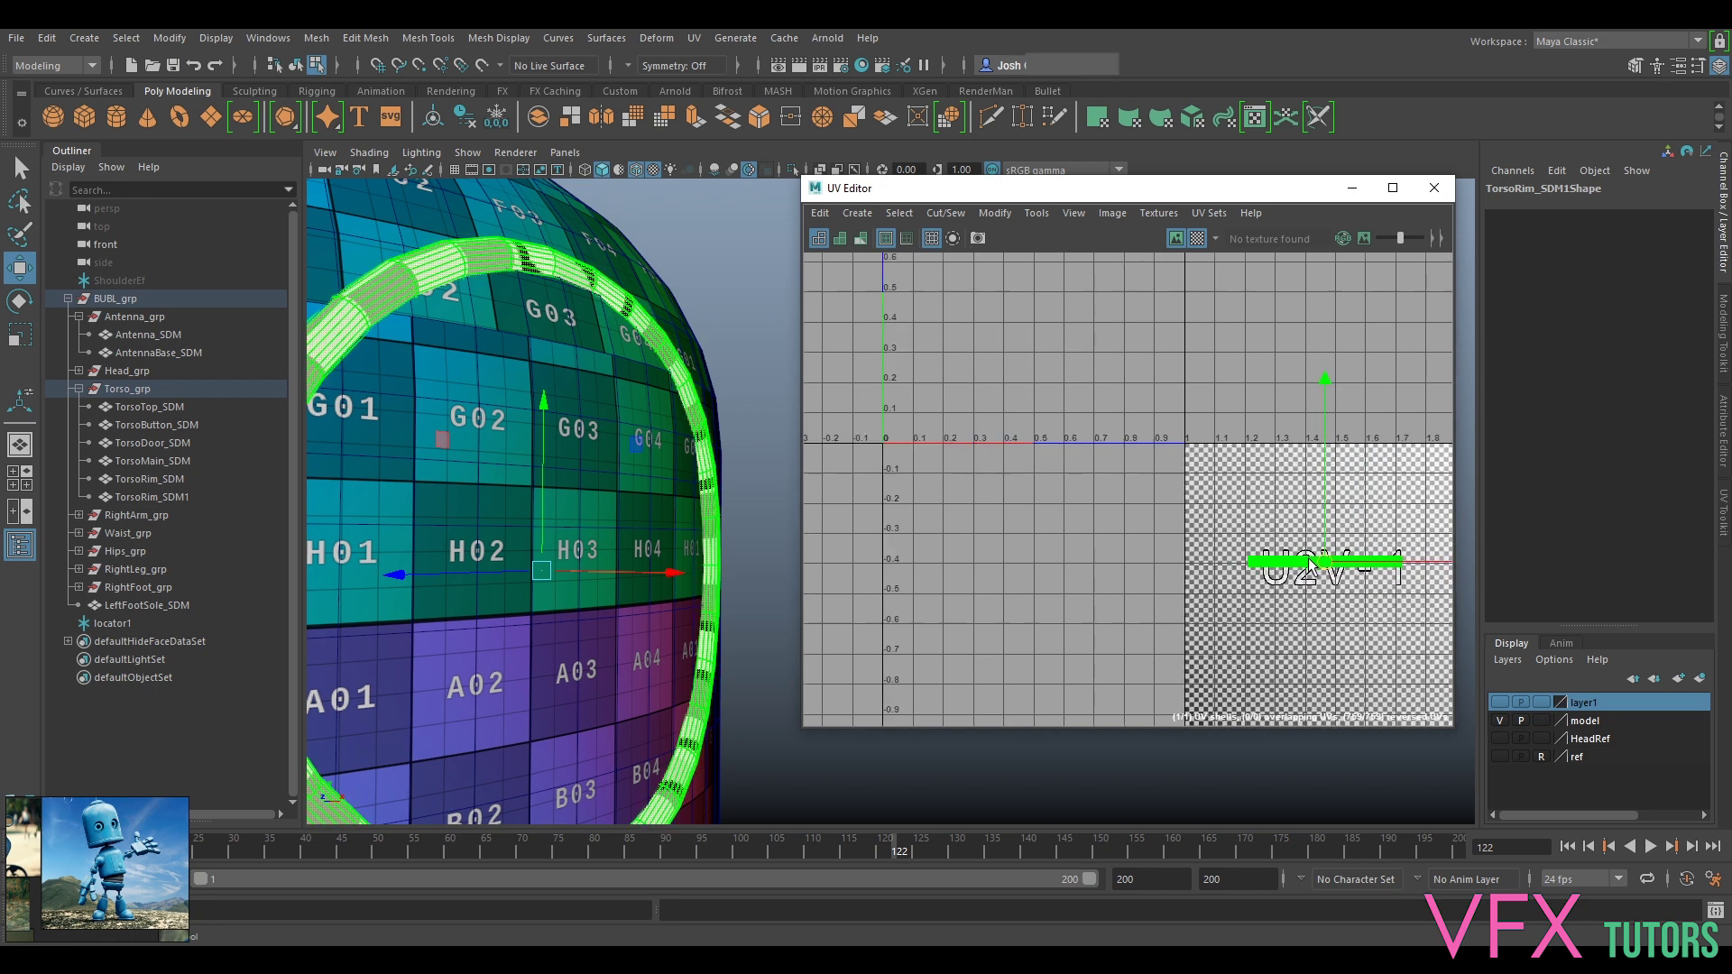
middle_click_drag(1281, 558, 1337, 474, "alt")
Step: Return to object mode and assign the existing lambert3 checker material to the mirrored ring
right_click_drag(469, 269, 623, 750)
left_click(507, 258)
left_click(508, 259)
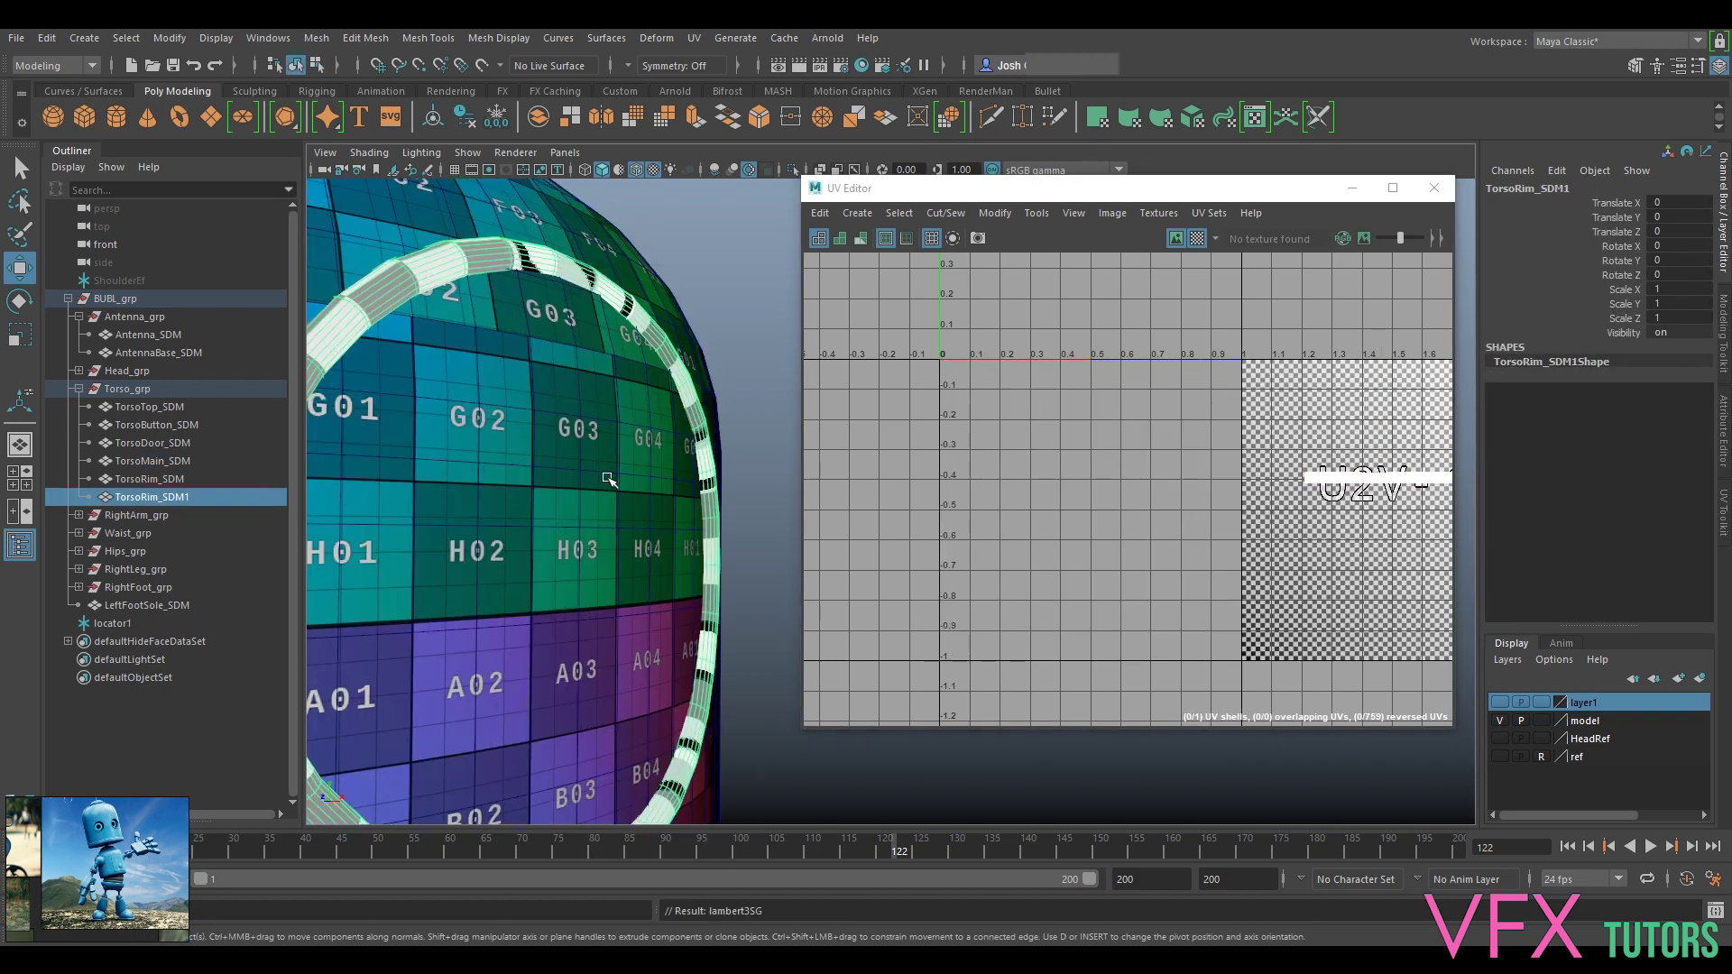
Step: Deselect the mirrored ring and examine the orientation of the checker lettering around it
left_click(710, 288)
left_click_drag(540, 393, 496, 343, "alt")
middle_click_drag(496, 343, 657, 512, "alt")
left_click_drag(656, 512, 756, 486, "alt")
middle_click_drag(642, 553, 655, 519, "alt")
scroll(656, 519, "up", 2)
left_click_drag(656, 519, 586, 506, "alt")
middle_click_drag(579, 619, 542, 424, "alt")
left_click_drag(661, 571, 622, 501, "alt")
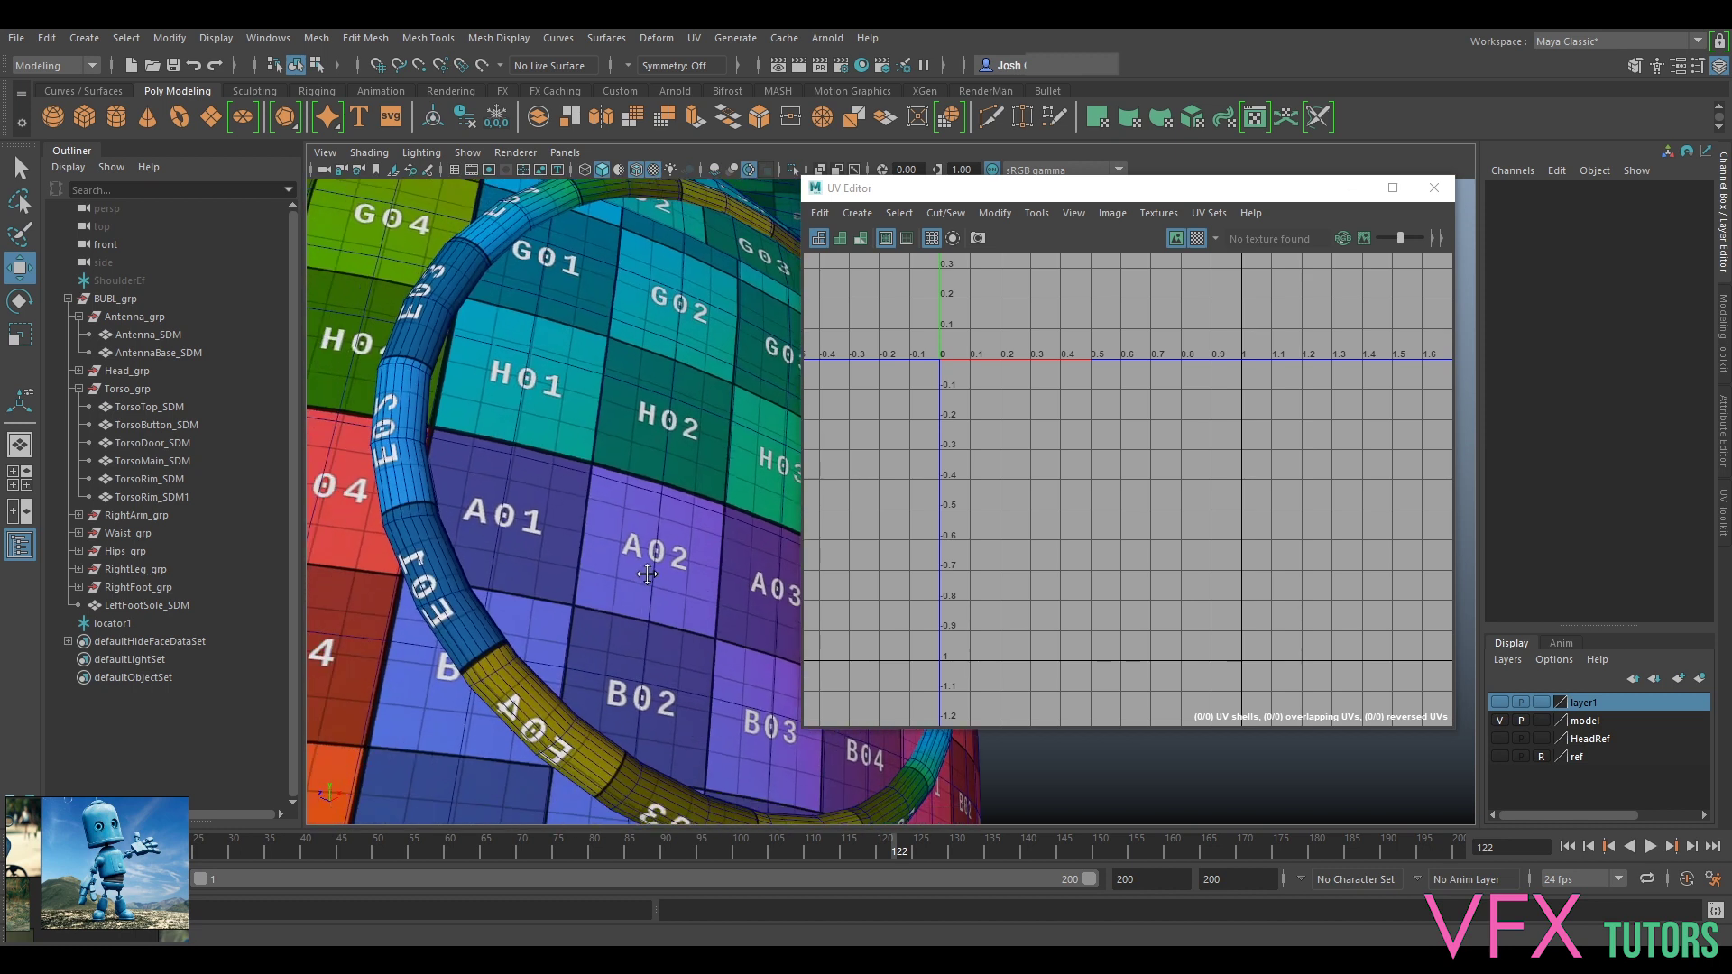
middle_click_drag(581, 612, 607, 582, "alt")
scroll(607, 582, "up", 4)
middle_click_drag(343, 597, 581, 622, "alt")
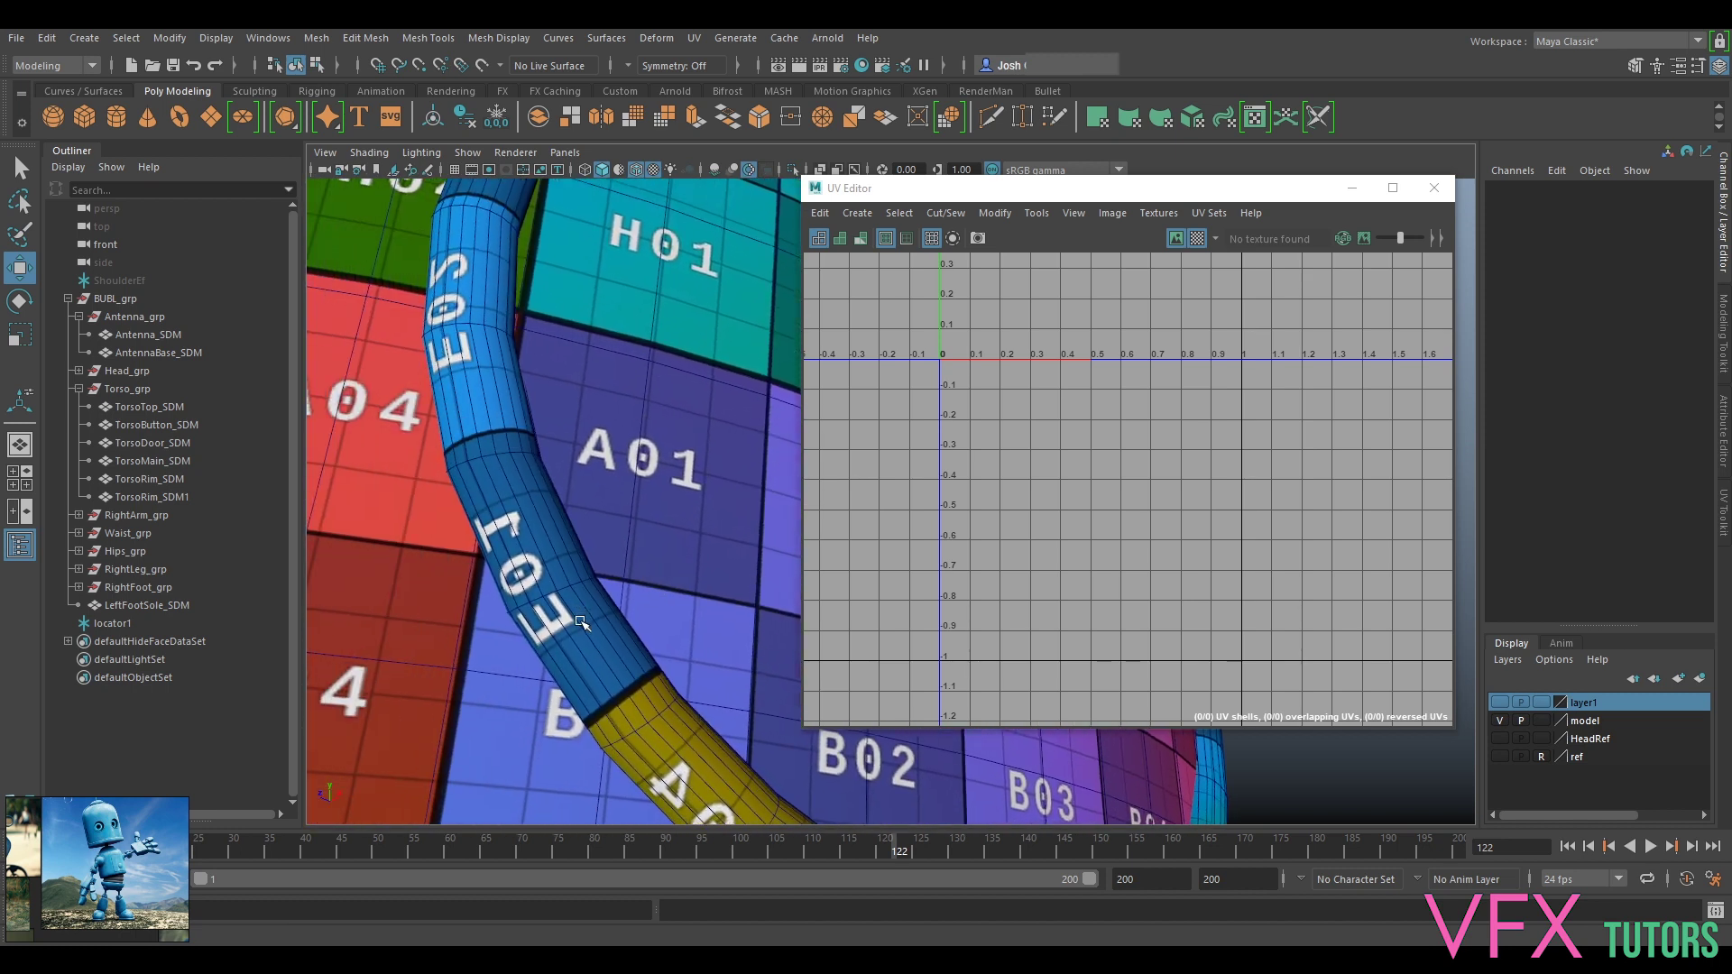
Step: Select the mirrored ring's UV shell and flip it in the U direction
left_click(462, 427)
key("f")
right_click_drag(1160, 464, 1117, 442)
scroll(1125, 468, "up", 4)
left_click(1161, 457)
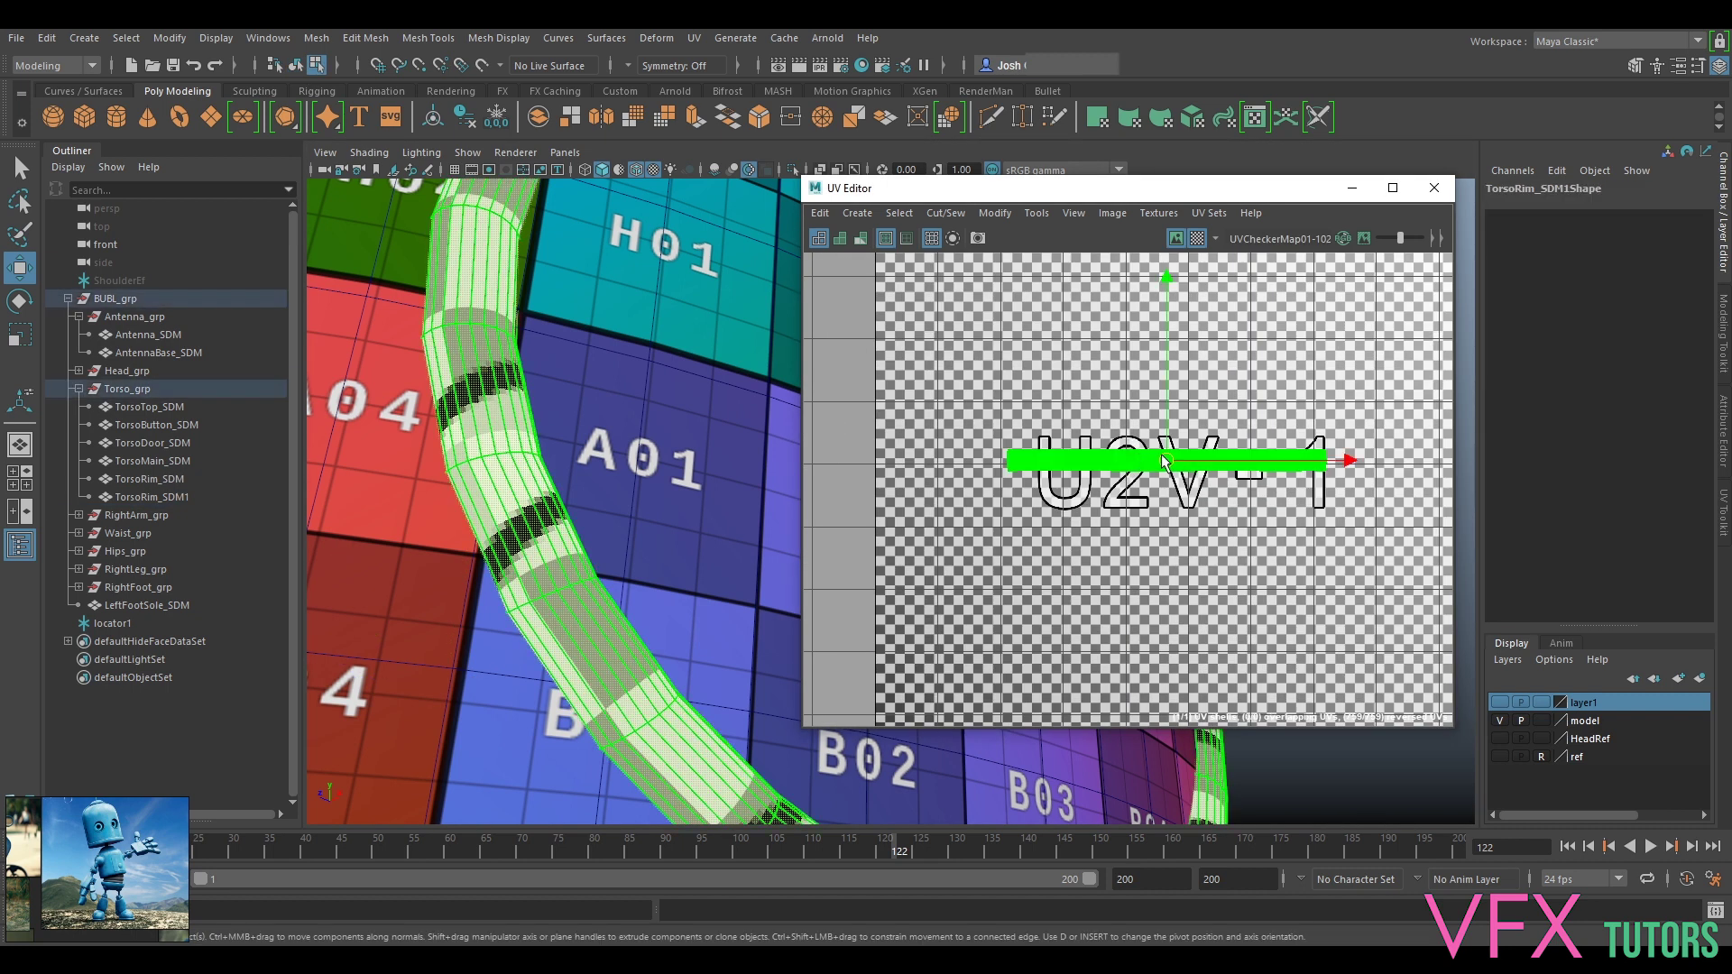
left_click(1724, 510)
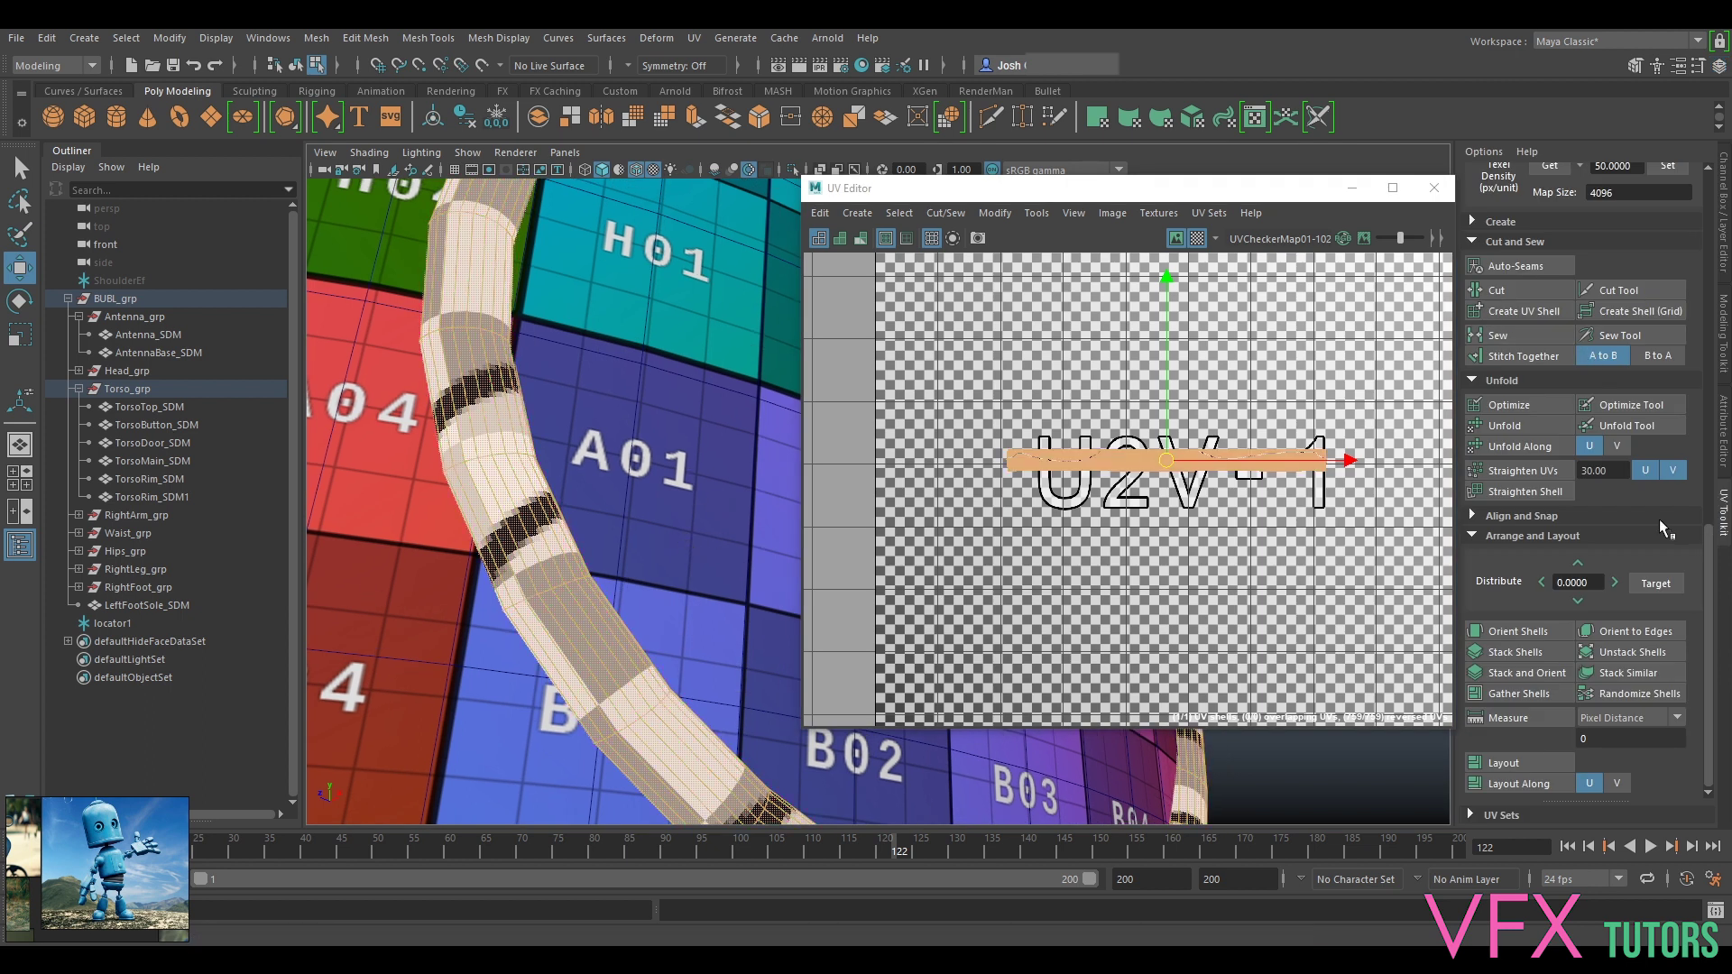
scroll(1542, 532, "up", 5)
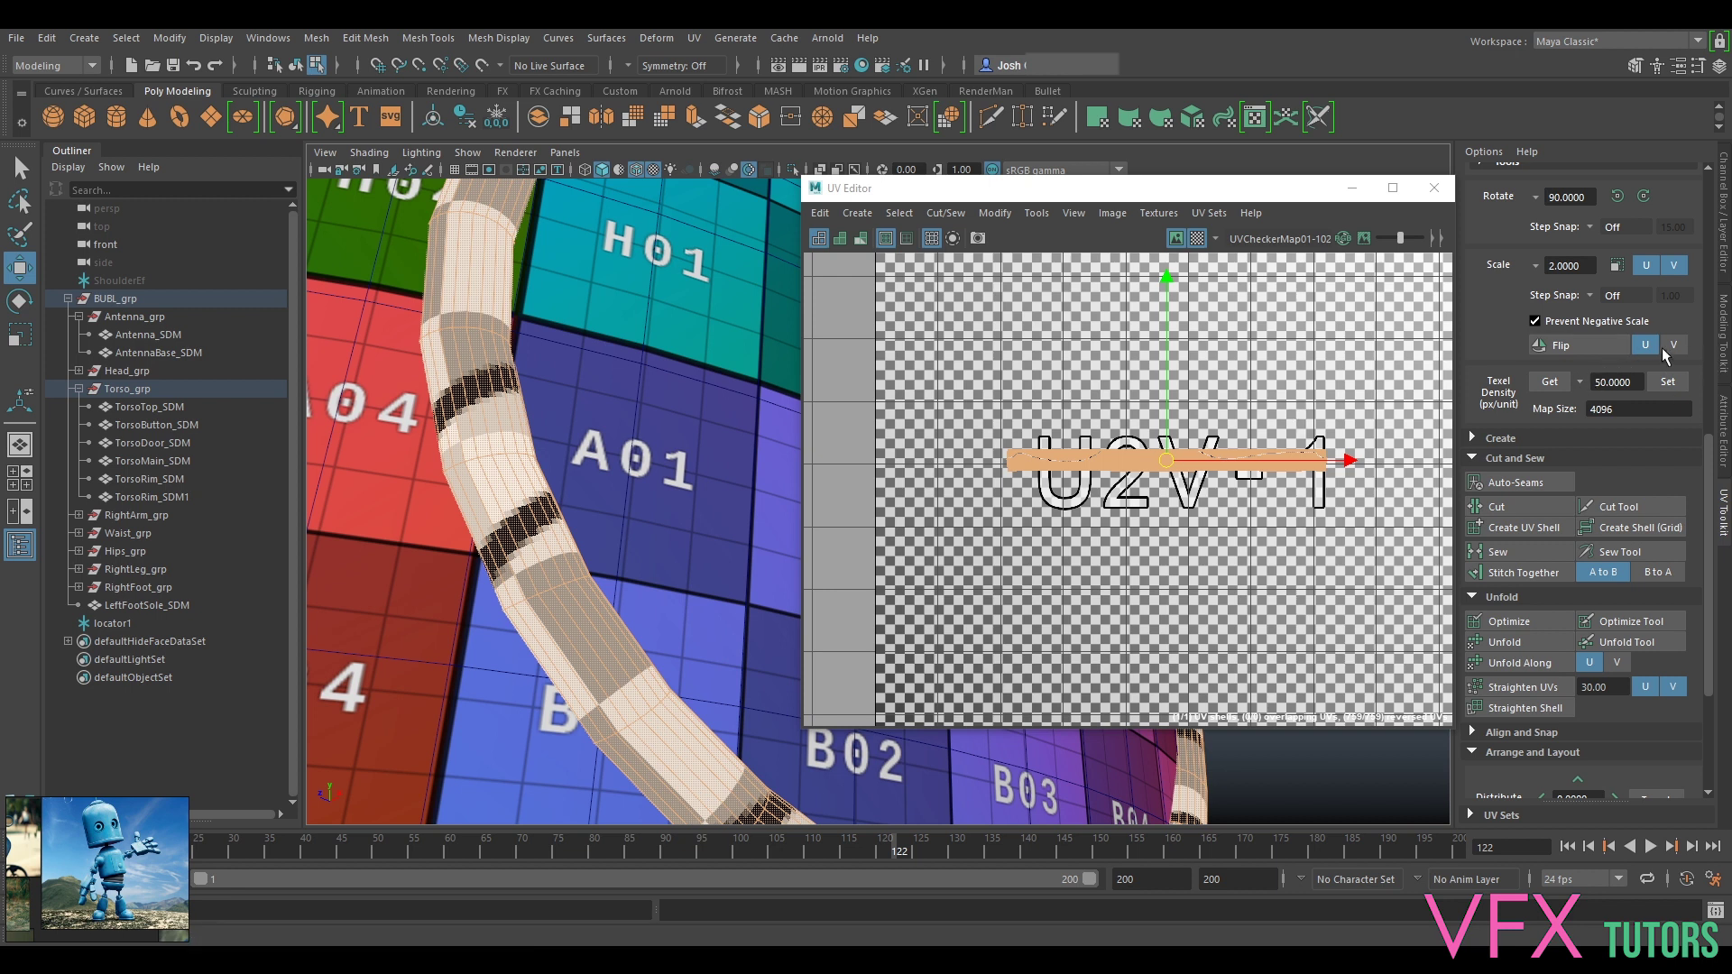
left_click(1577, 346)
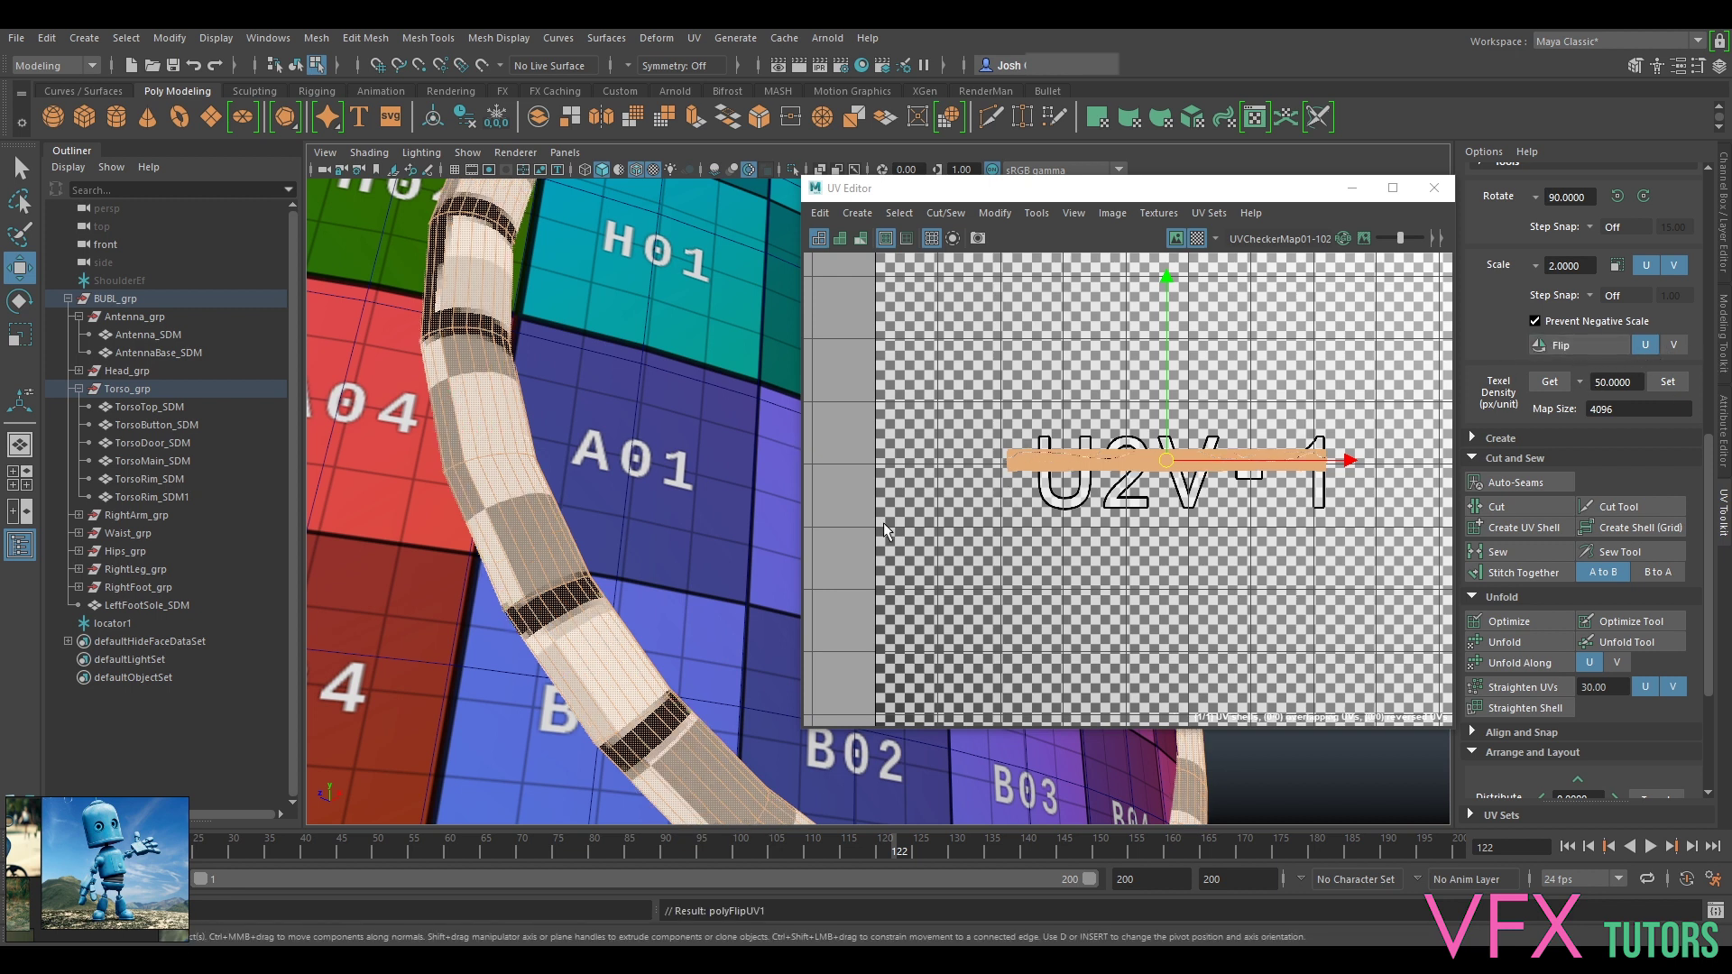
Step: Return to object mode, deselect the ring and check the direction of its flipped checker lettering
left_click(1263, 800)
right_click_drag(1143, 445, 1234, 418)
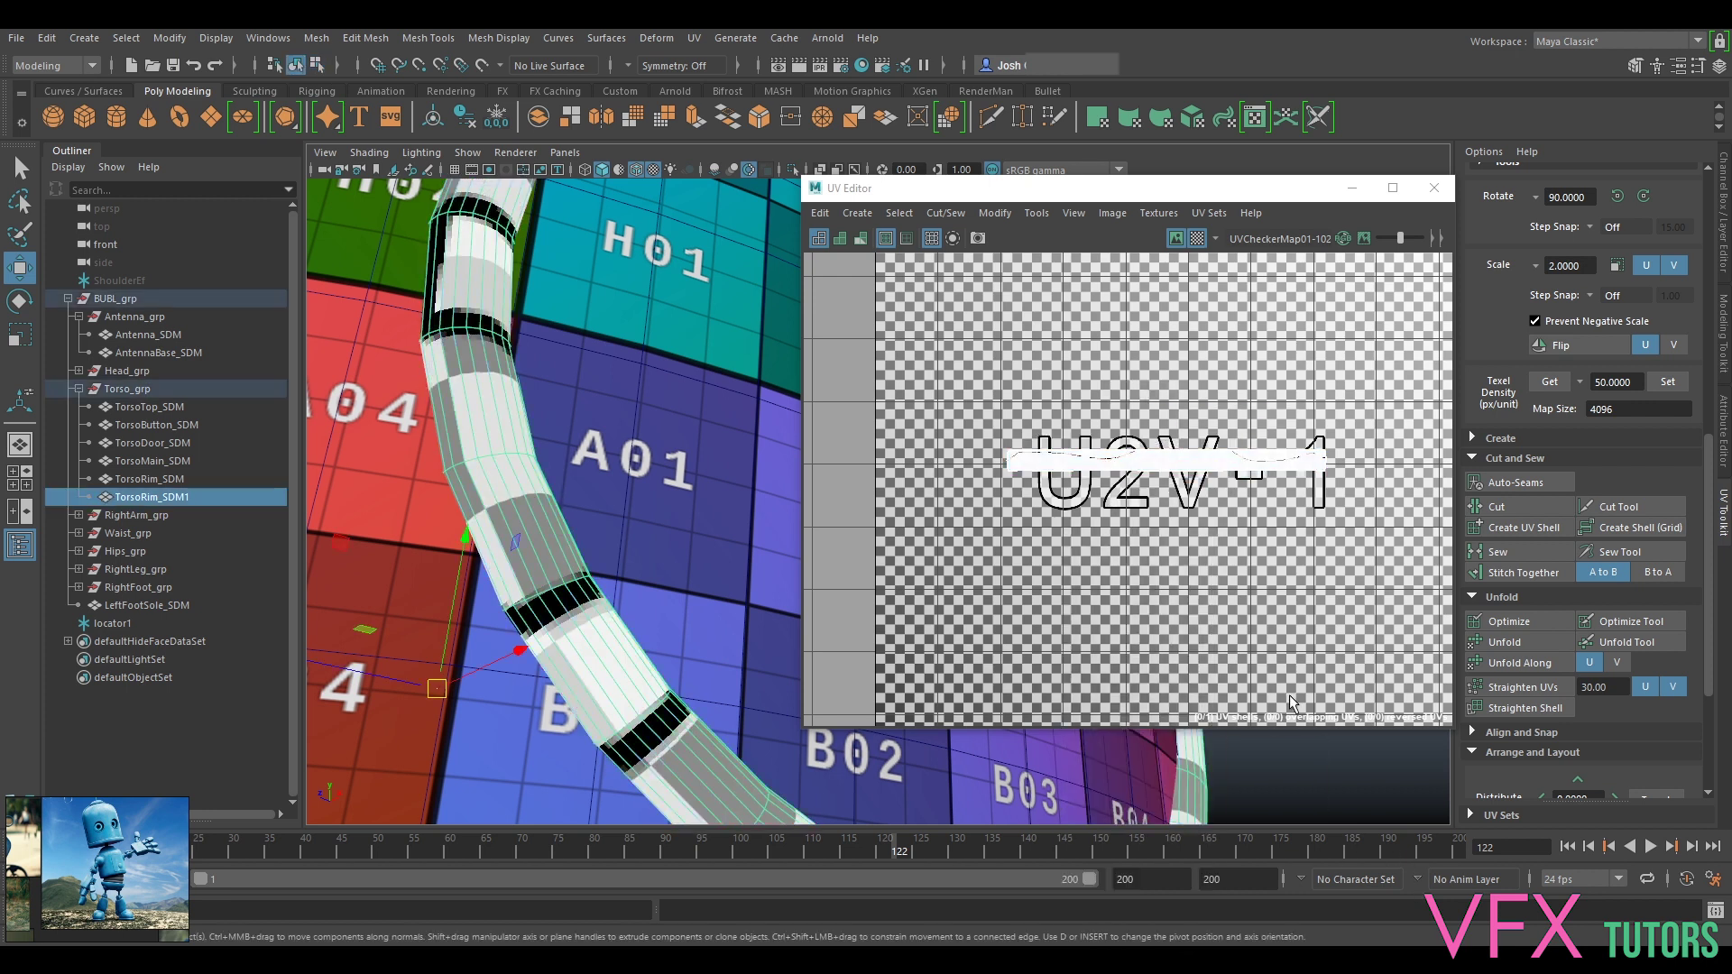
left_click(1311, 739)
middle_click_drag(564, 383, 572, 715, "alt")
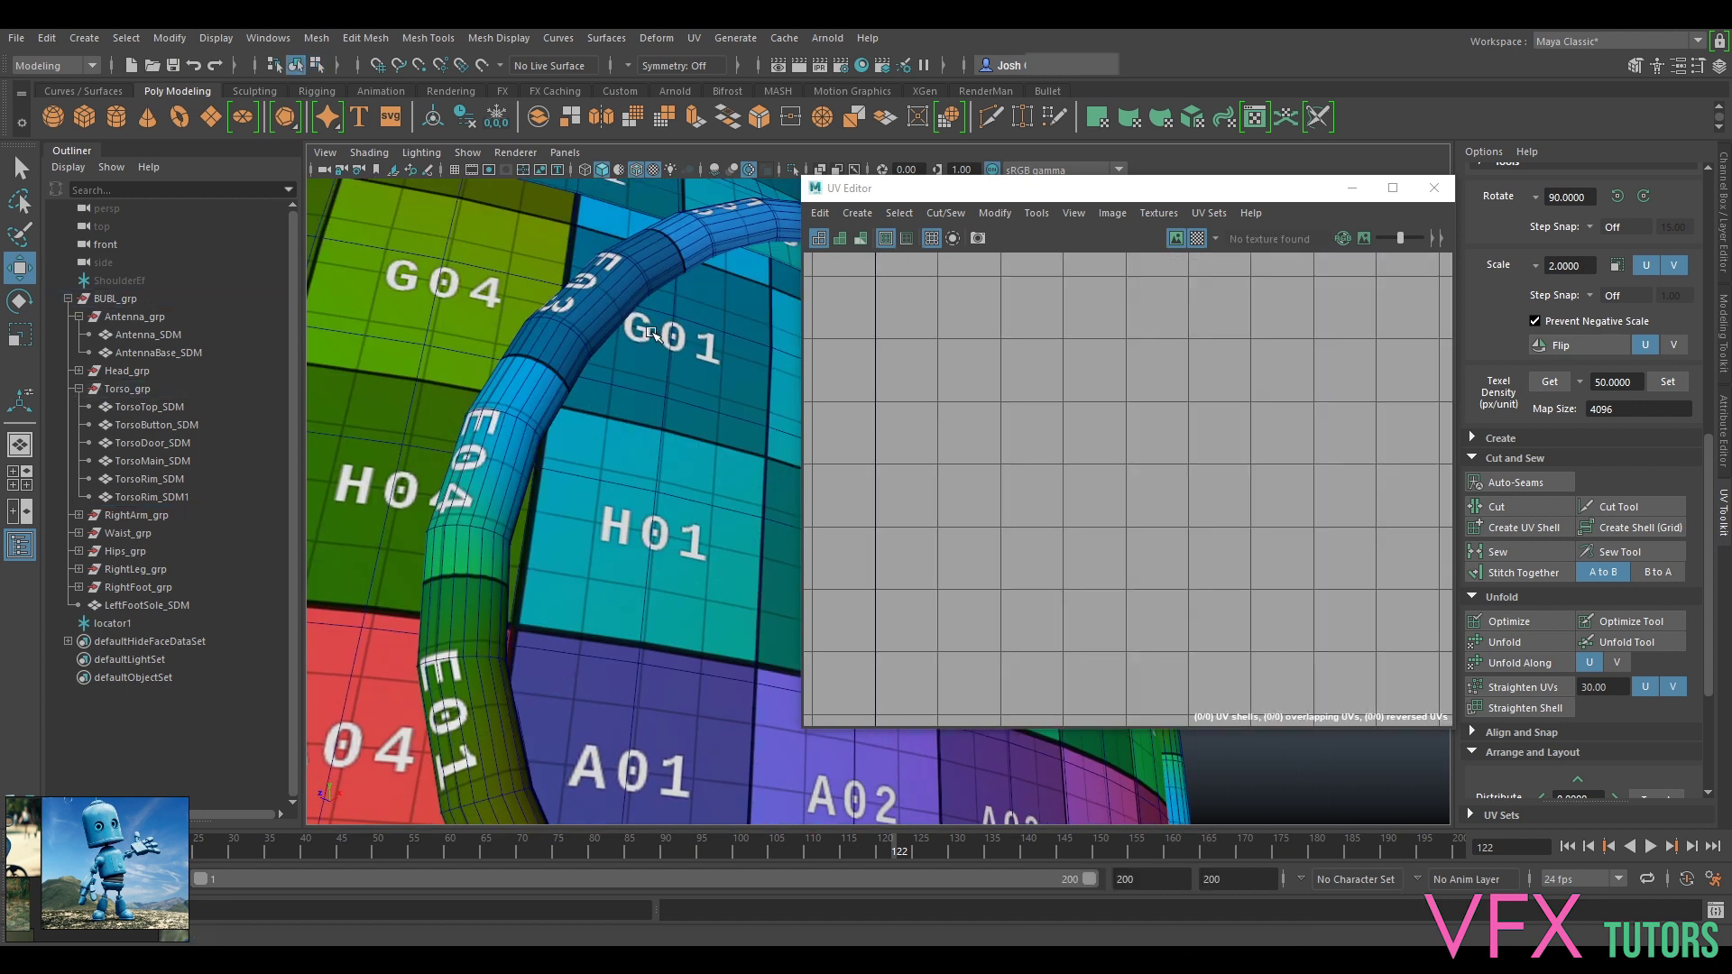
left_click_drag(648, 485, 630, 491, "alt")
middle_click_drag(630, 491, 493, 290, "alt")
right_click_drag(493, 290, 445, 442, "alt")
left_click_drag(496, 534, 633, 606, "alt")
Step: Select the flipped shoulder ring's whole UV shell in the UV Editor
left_click(588, 467)
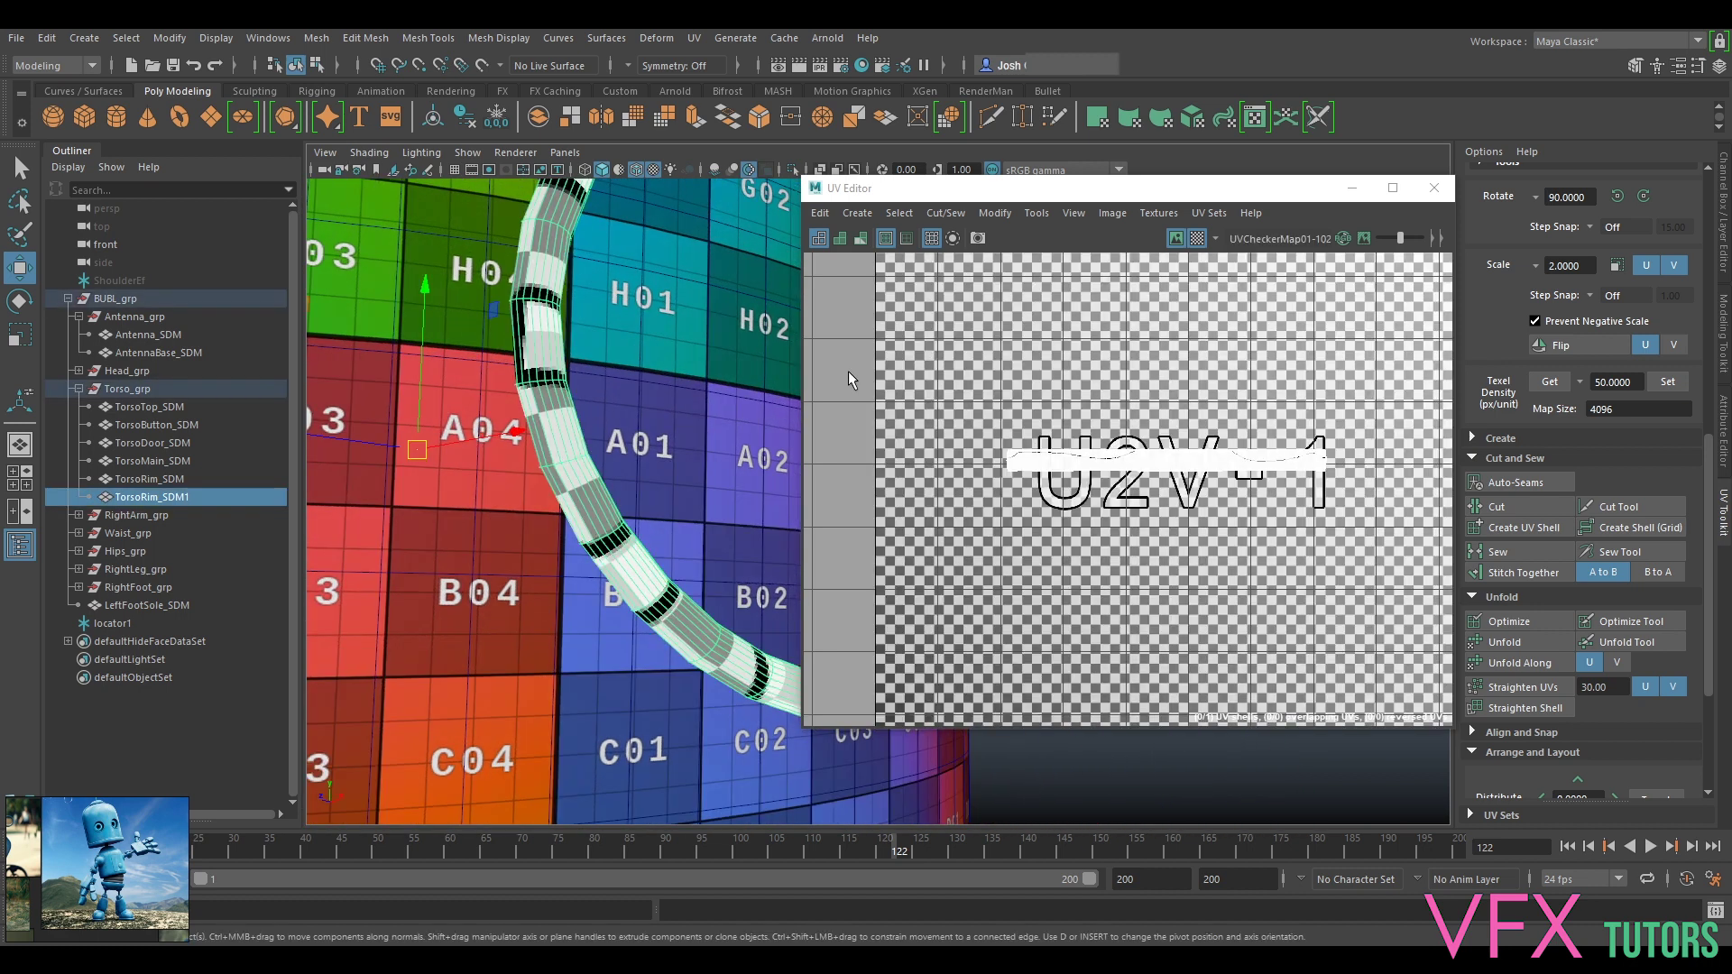
right_click(1146, 463)
right_click_drag(1150, 422, 1073, 437)
scroll(1120, 481, "up", 5)
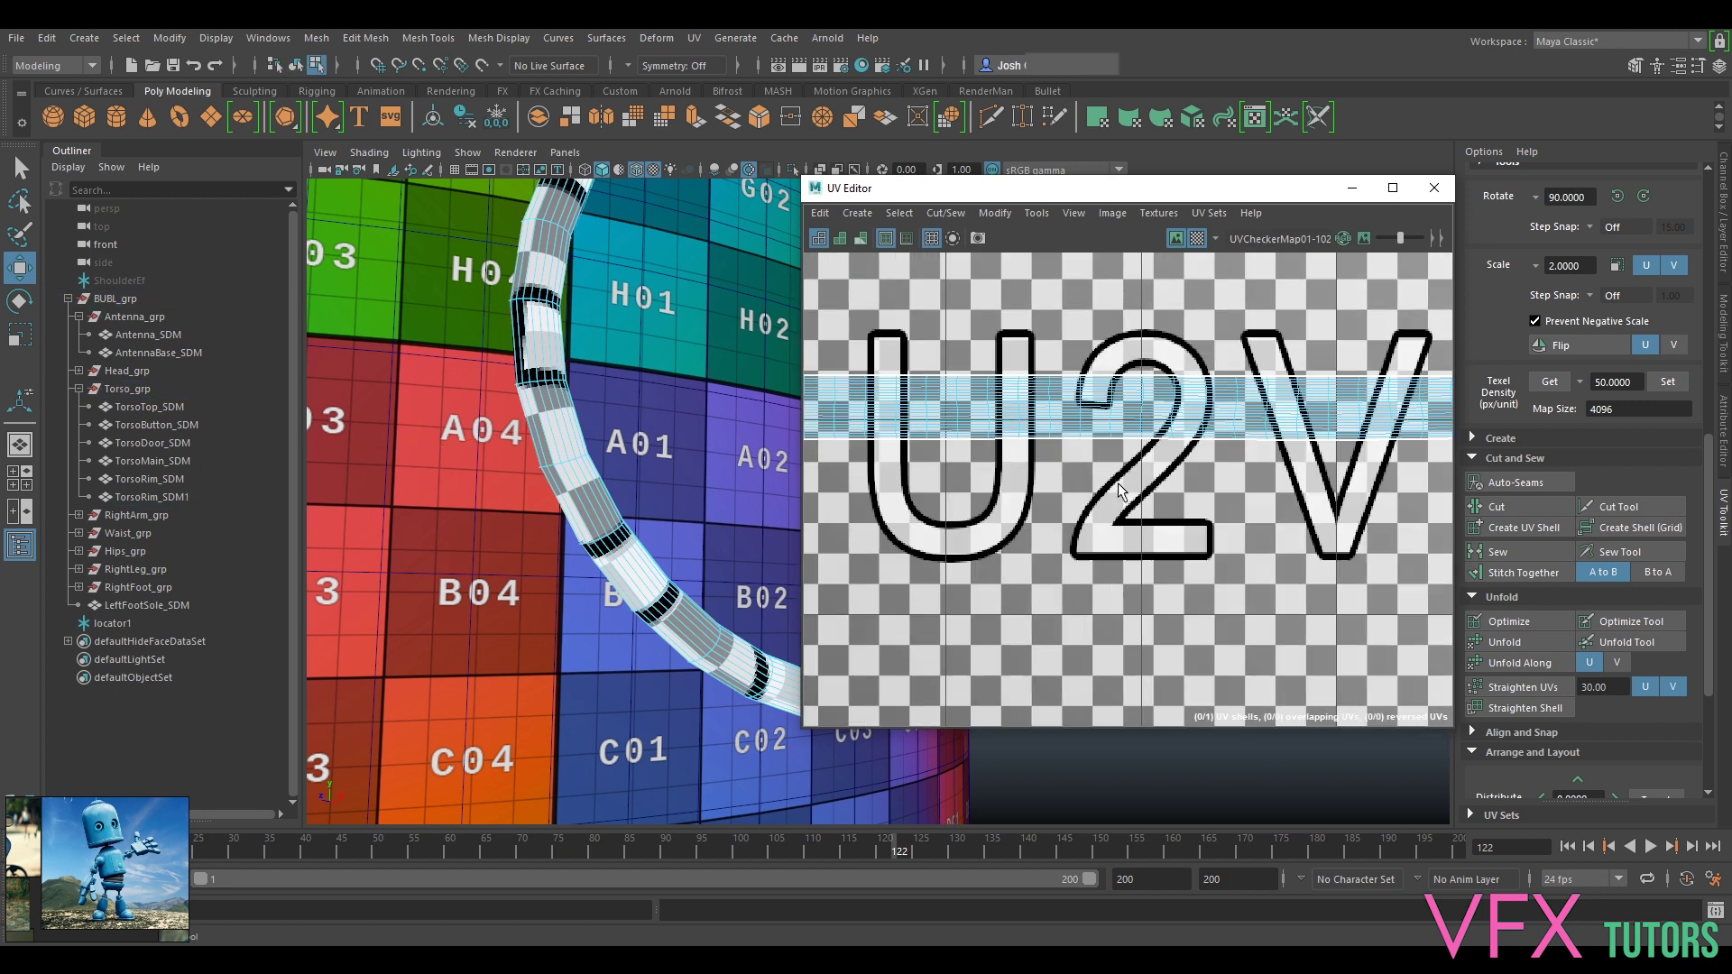
left_click(1170, 424)
scroll(1172, 426, "down", 6)
key("ctrl+F11")
scroll(551, 477, "down", 6)
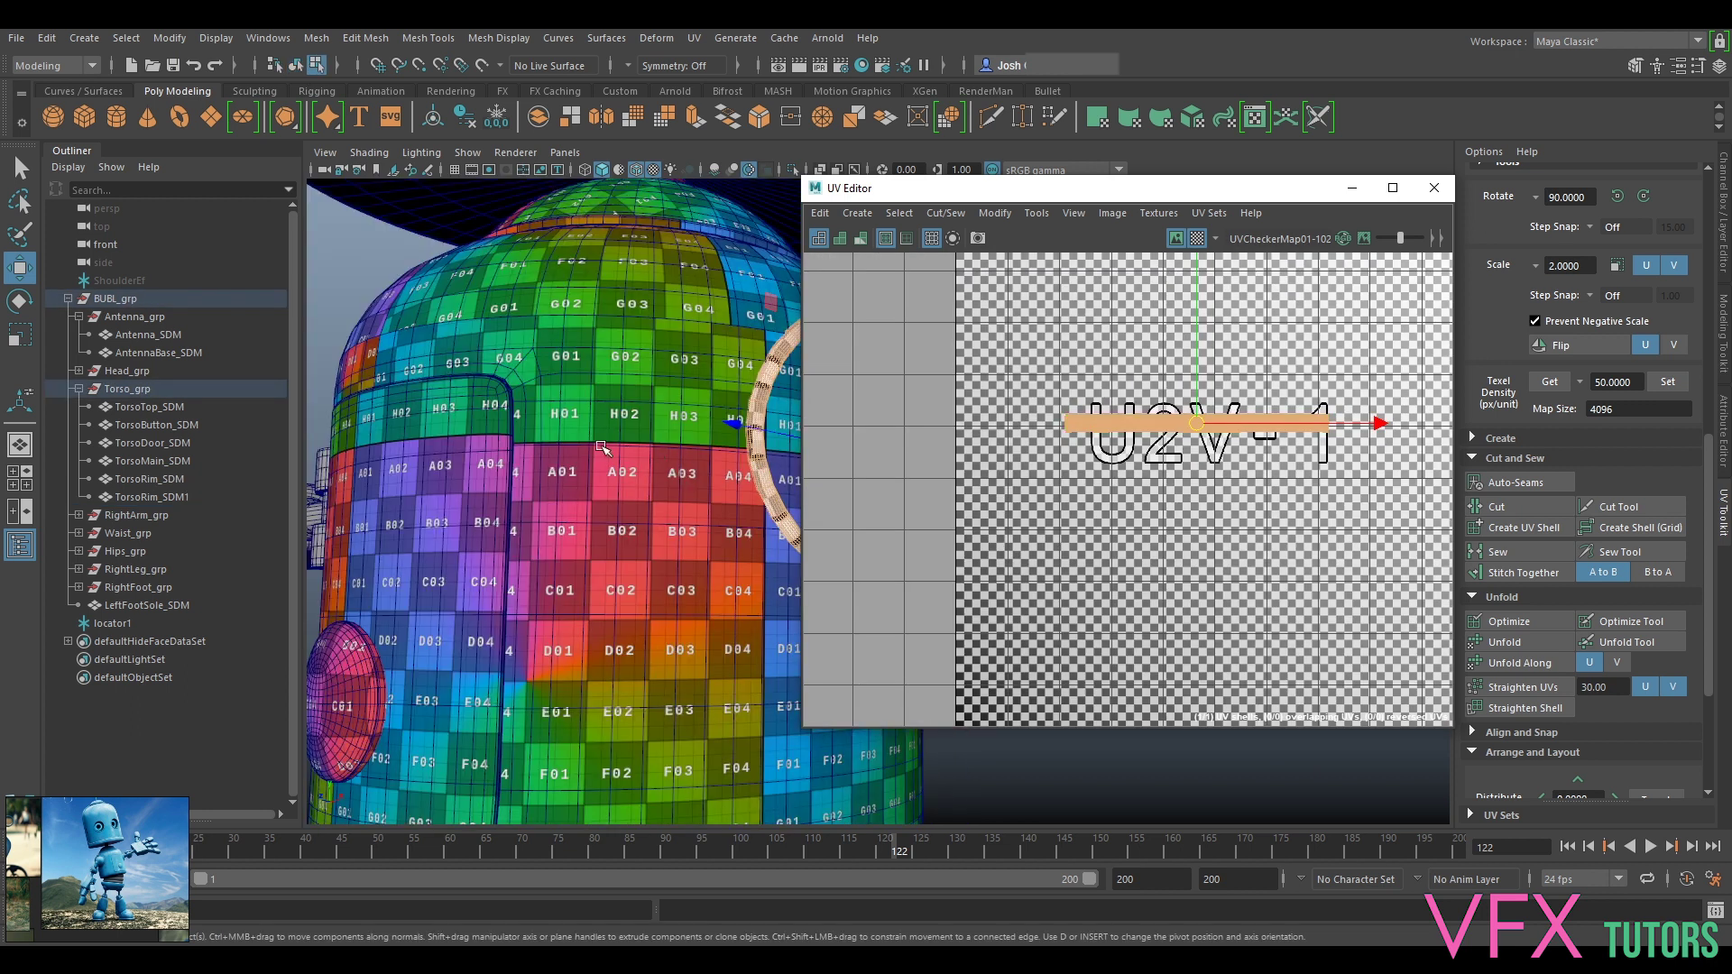
Step: Return to object mode and select every torso part together, leaving the arm and waist parts out of the selection
left_click_drag(597, 441, 678, 473, "alt")
scroll(678, 472, "up", 3)
right_click(646, 428)
right_click_drag(647, 428, 734, 403)
scroll(683, 417, "down", 5)
left_click_drag(756, 448, 679, 394, "alt")
middle_click_drag(676, 346, 713, 348, "alt")
mouse_move(757, 326)
left_mouse_down()
mouse_move(488, 476)
mouse_move(394, 651)
mouse_move(412, 650)
left_mouse_up()
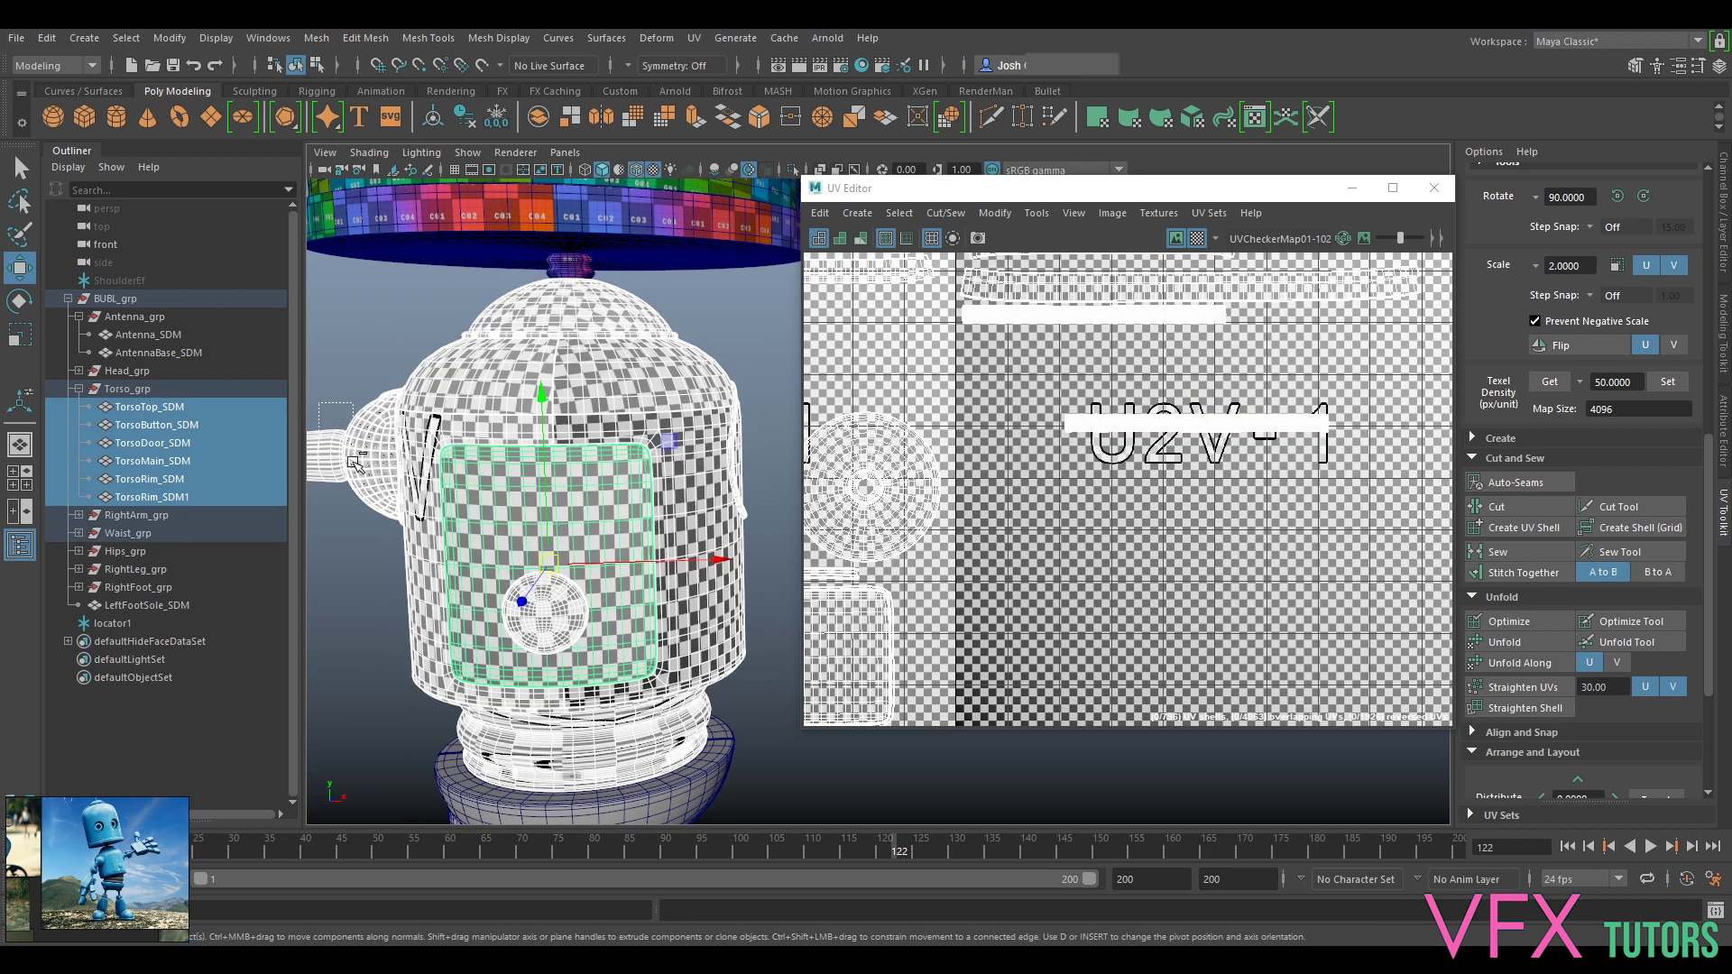
left_click_drag(352, 461, 356, 464, "ctrl")
left_click_drag(588, 783, 585, 741, "alt")
left_click(595, 725, "ctrl")
left_click_drag(511, 567, 604, 532, "alt")
left_click_drag(667, 469, 771, 485, "alt")
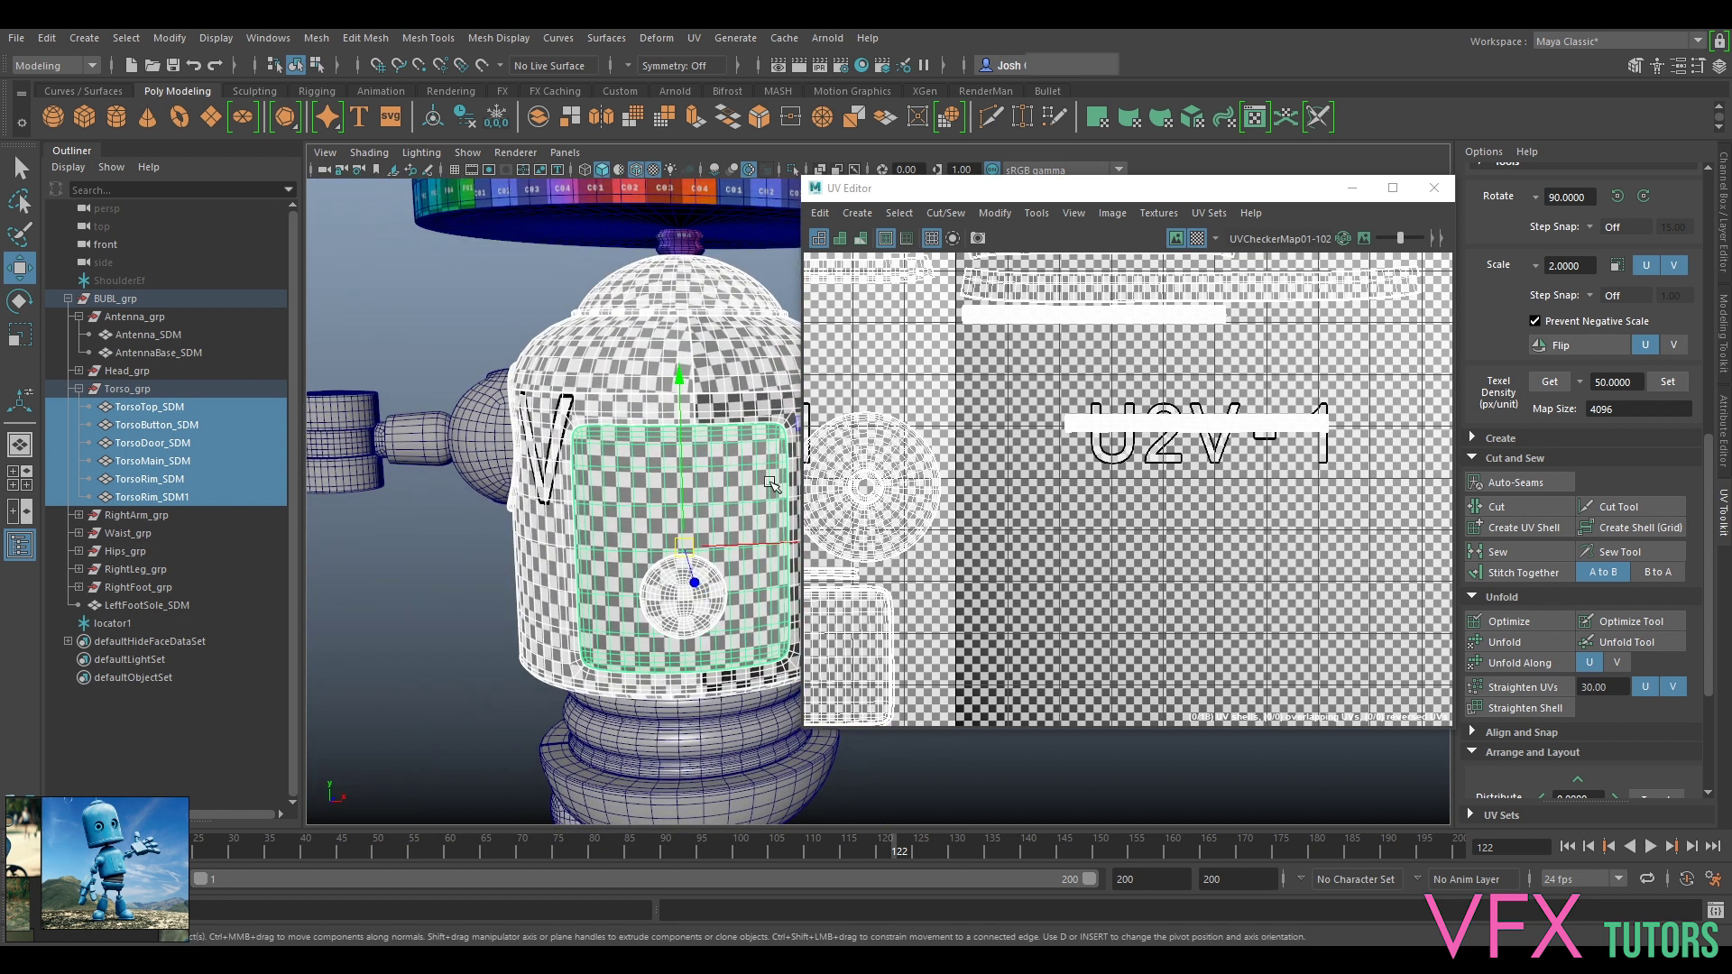
Step: Move the flipped shoulder ring's UV shell directly beneath the matching ring strip in tile U2V-1
right_click_drag(1239, 403, 1207, 372)
left_click(1196, 424)
left_click_drag(1197, 426, 1089, 334)
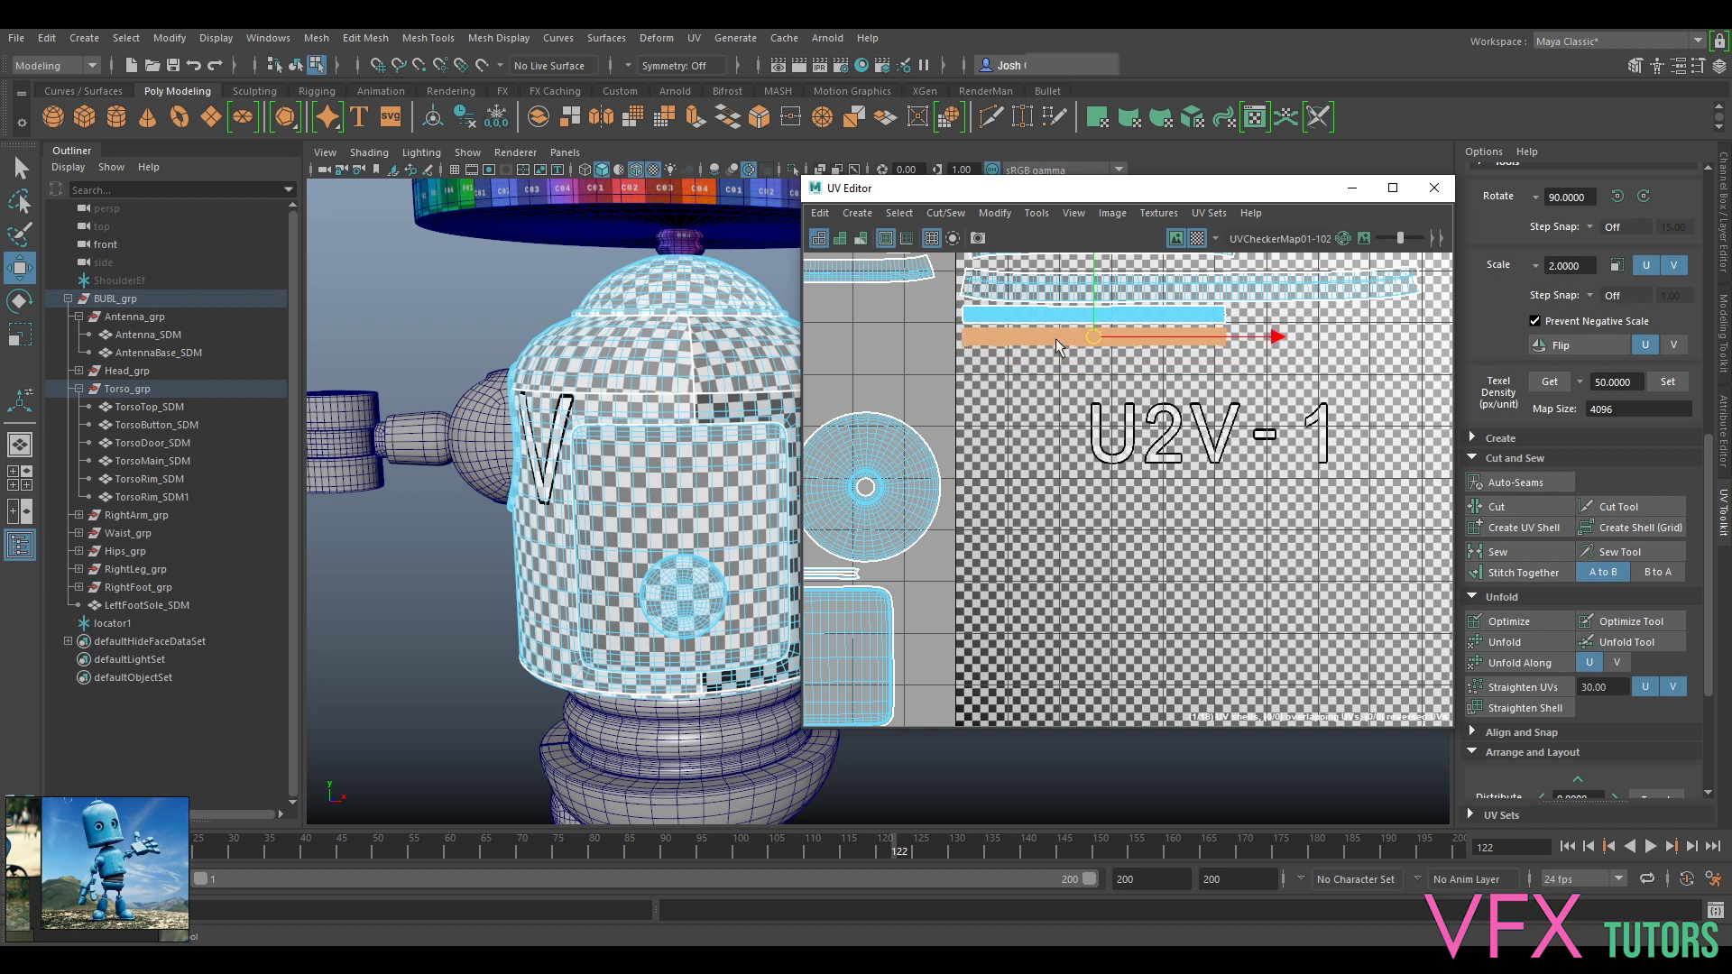
Step: Select TorsoRim_SDM and TorsoRim_SDM1 and combine them into a single mesh
left_click(148, 480)
left_click(163, 493, "shift")
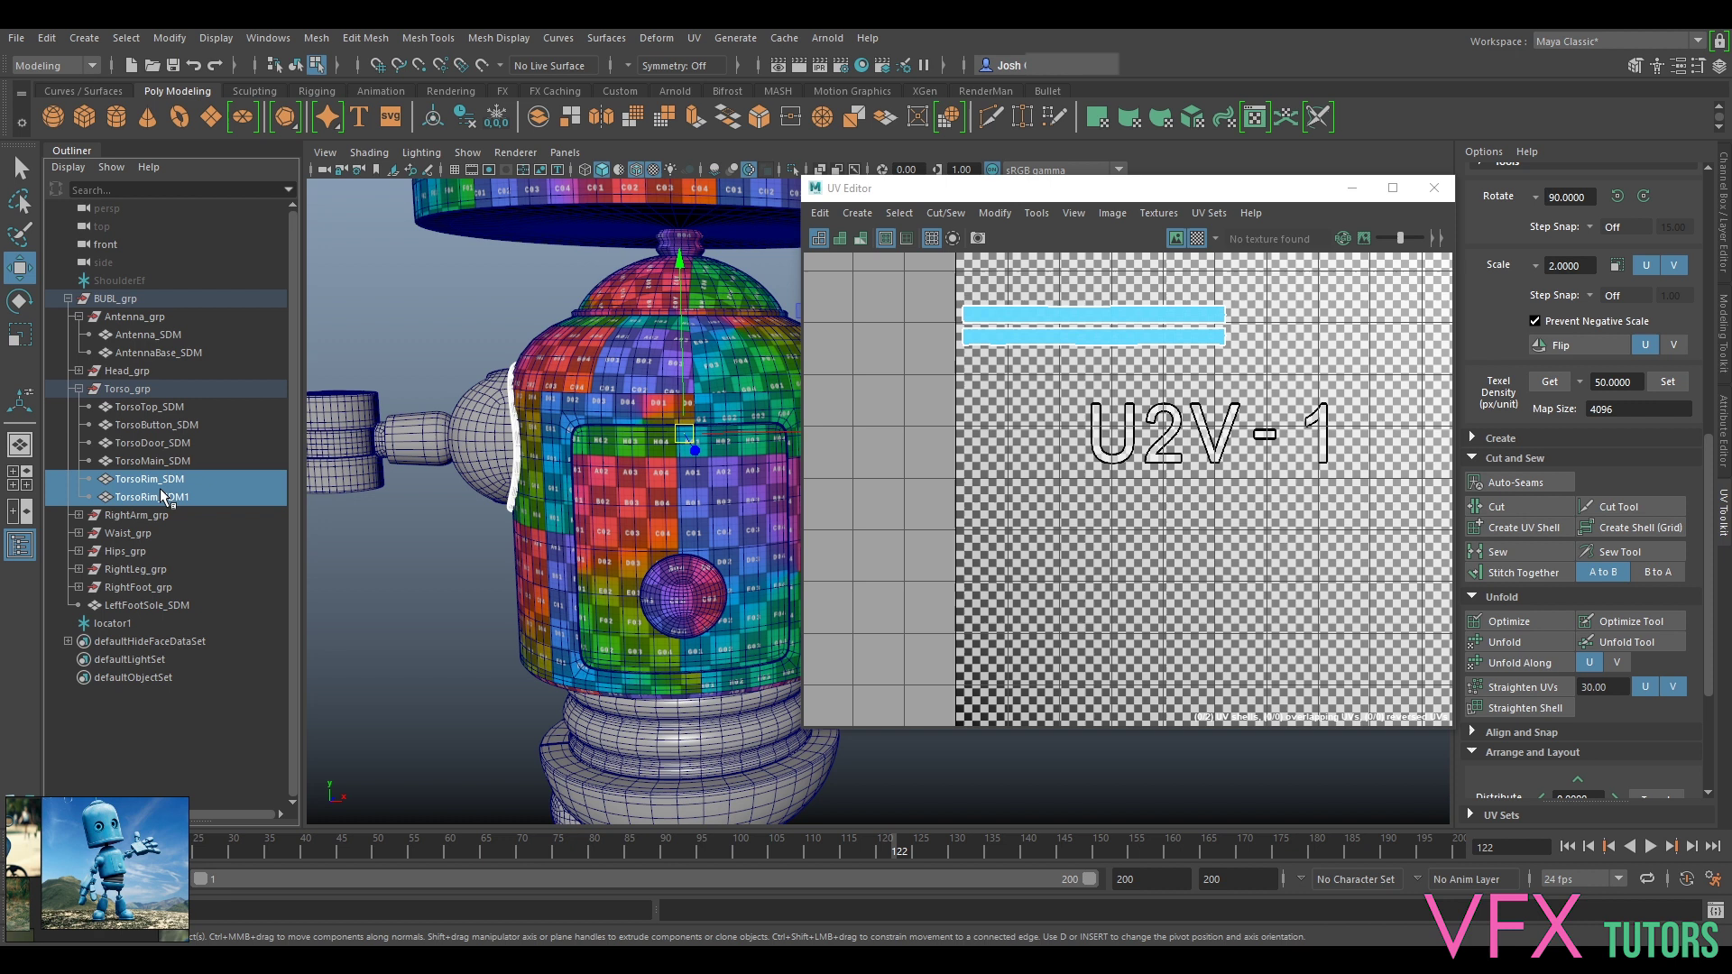
middle_click_drag(635, 434, 515, 462, "alt")
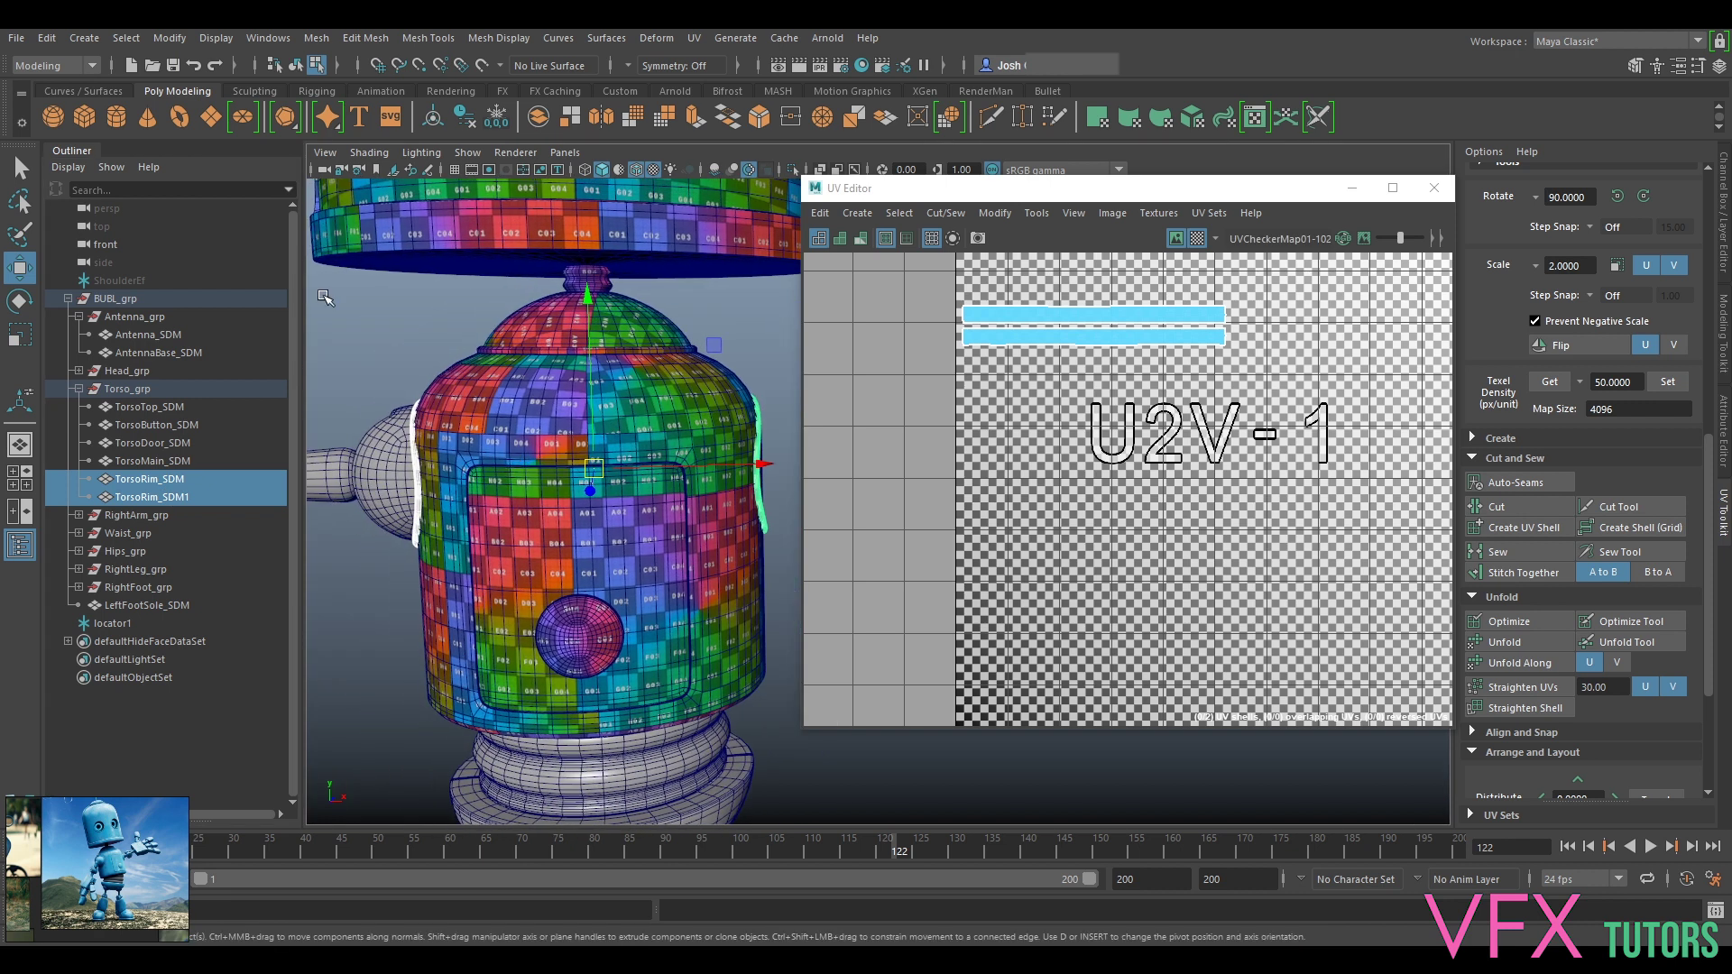
left_click(322, 45)
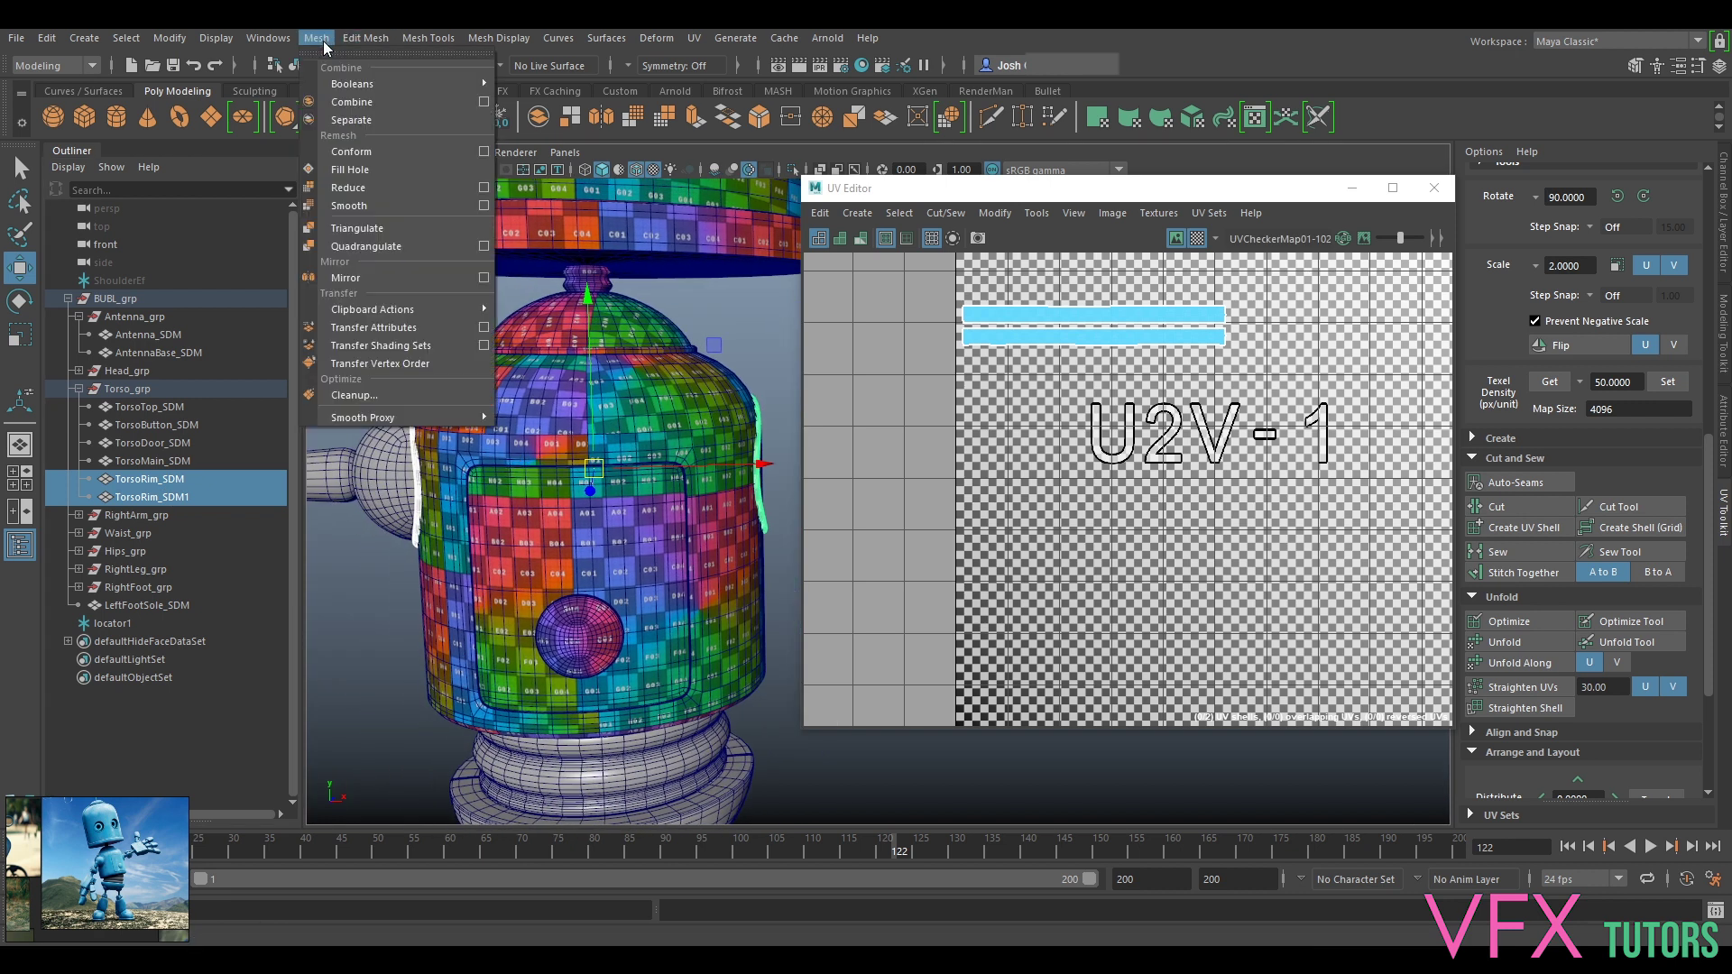
left_click(361, 106)
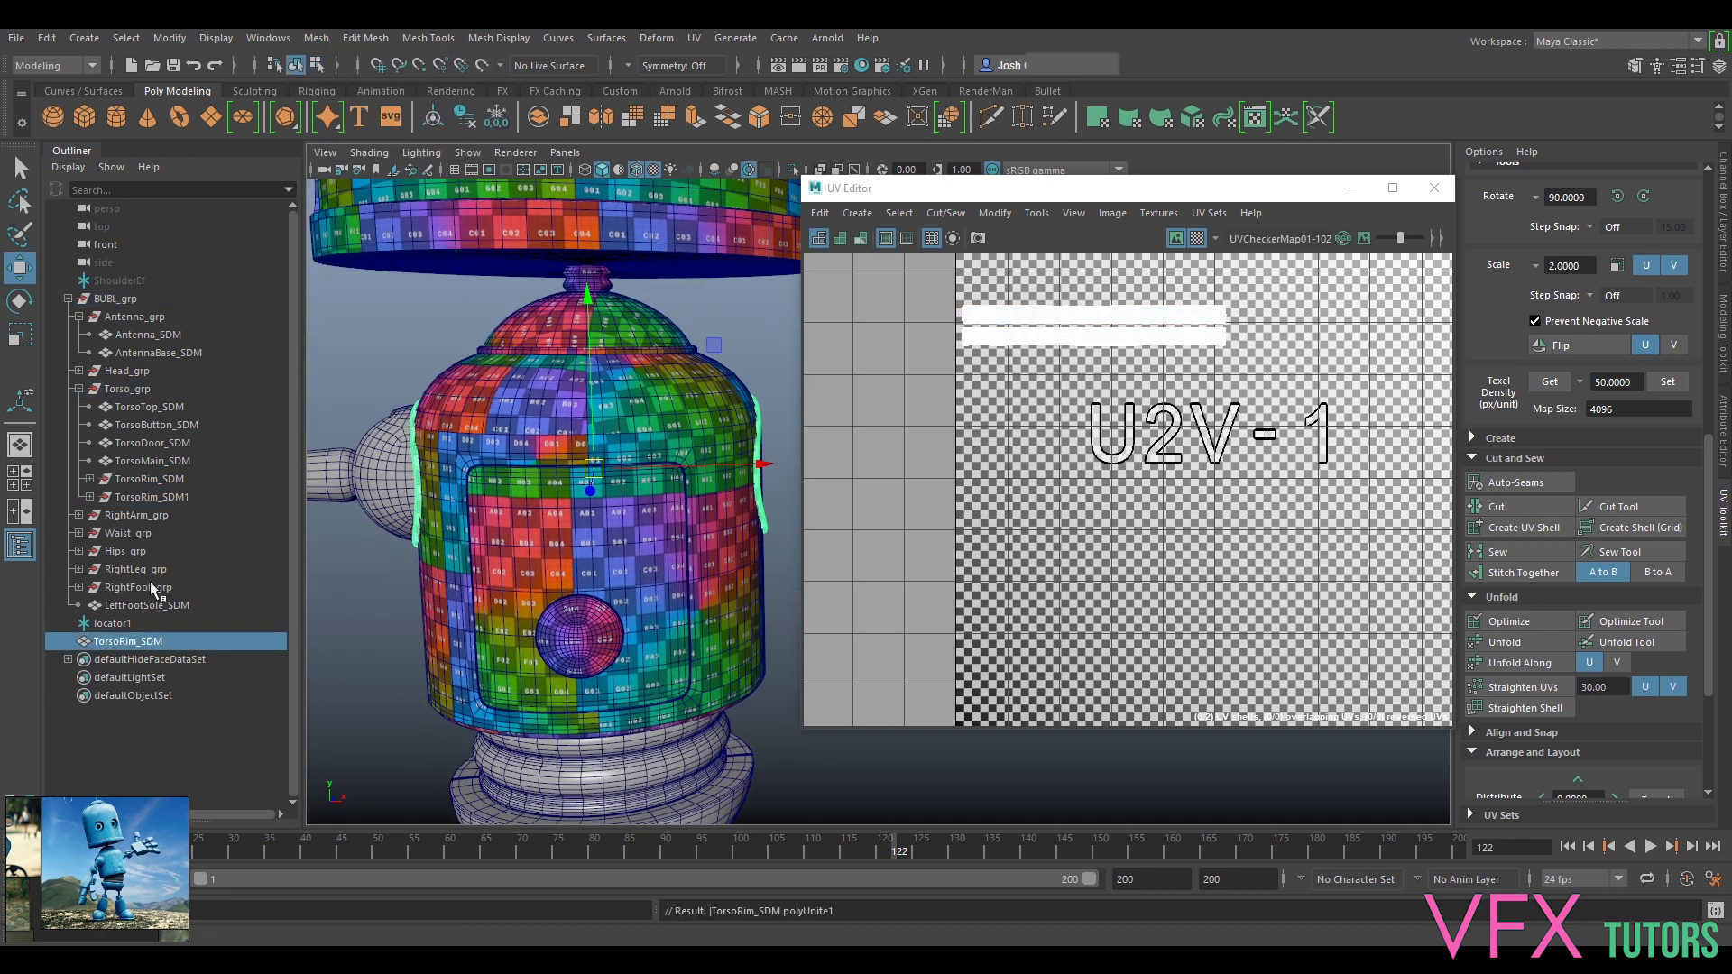
Step: Clear the combined rim's history and freeze its transforms, and parent the mesh under Torso_grp
left_click(470, 119)
left_click(496, 121)
middle_click_drag(151, 623, 144, 387)
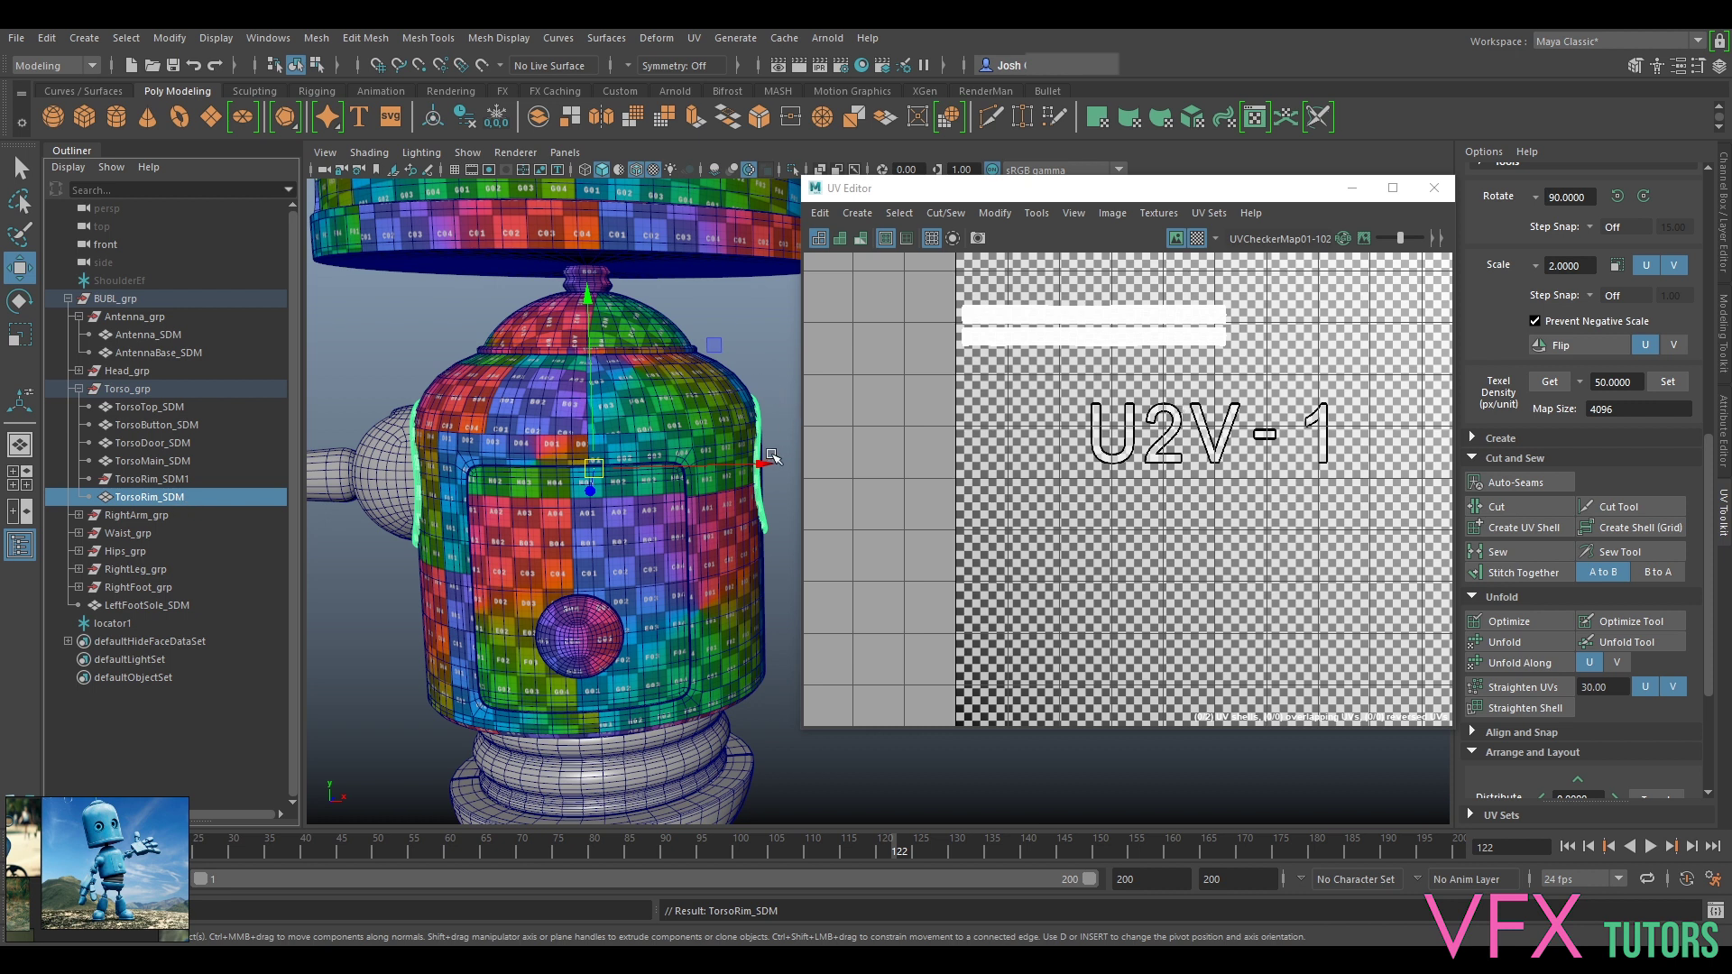
Step: Deselect the combined rim and examine the checker pattern around both shoulder rings from several angles
left_click_drag(738, 502, 807, 498, "alt")
left_click(451, 361)
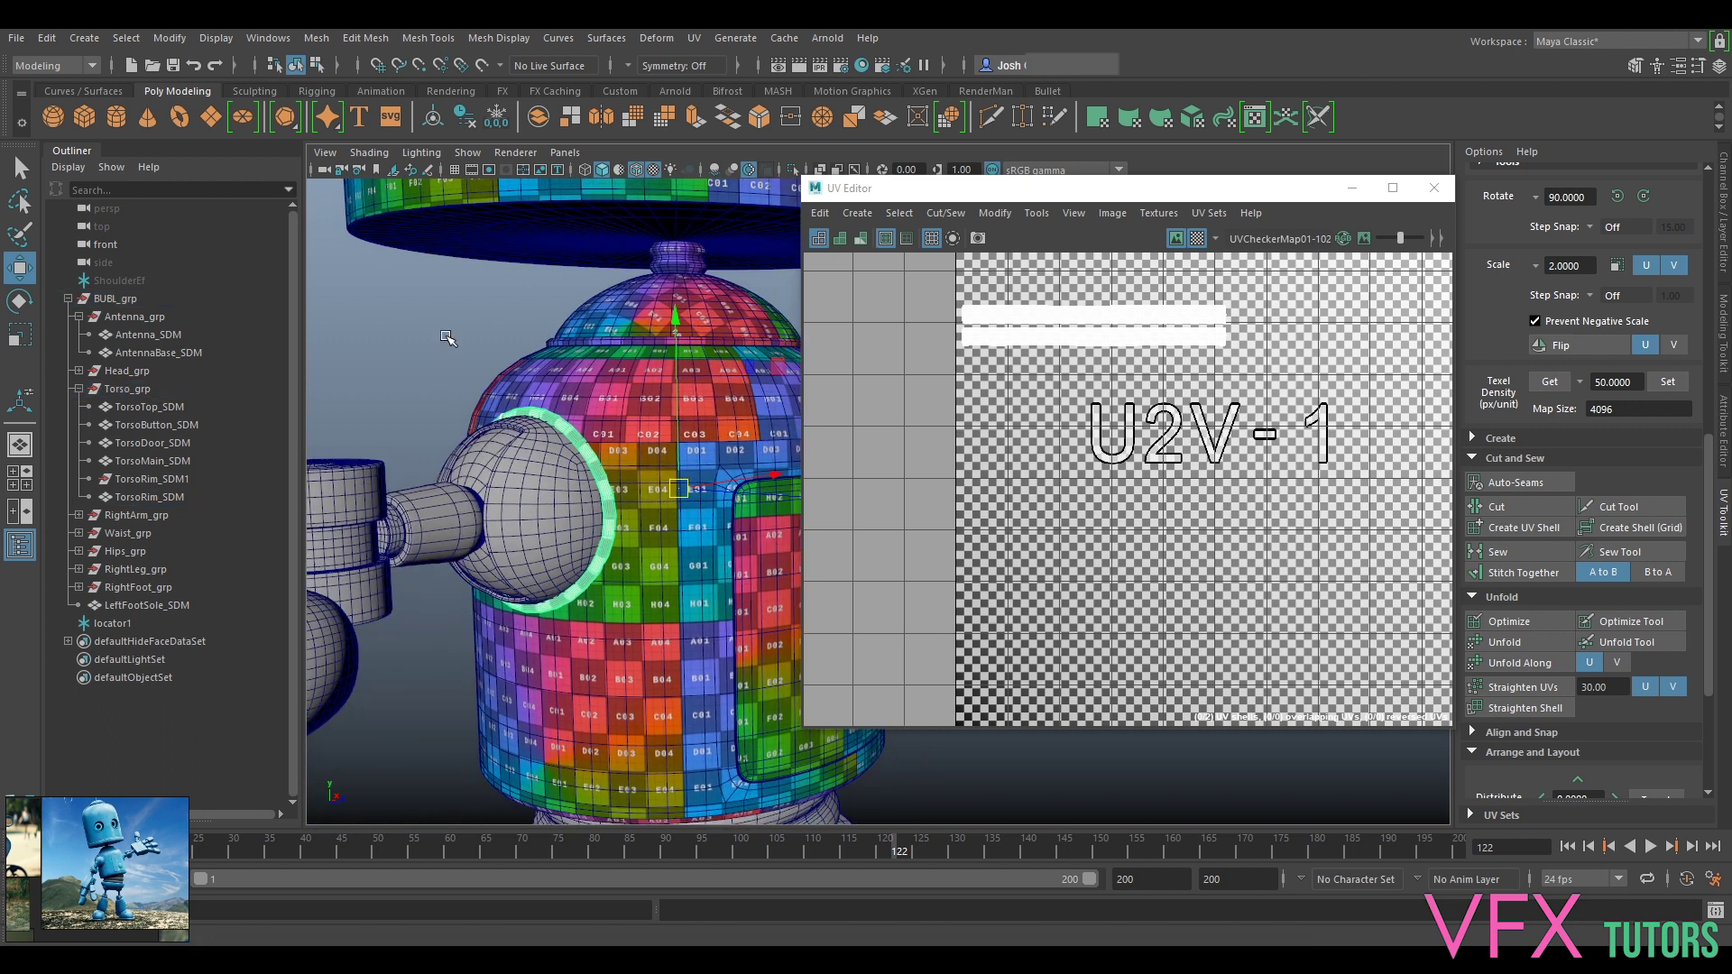
scroll(565, 467, "up", 3)
left_click(507, 468)
right_click_drag(500, 444, 631, 888)
left_click(379, 282)
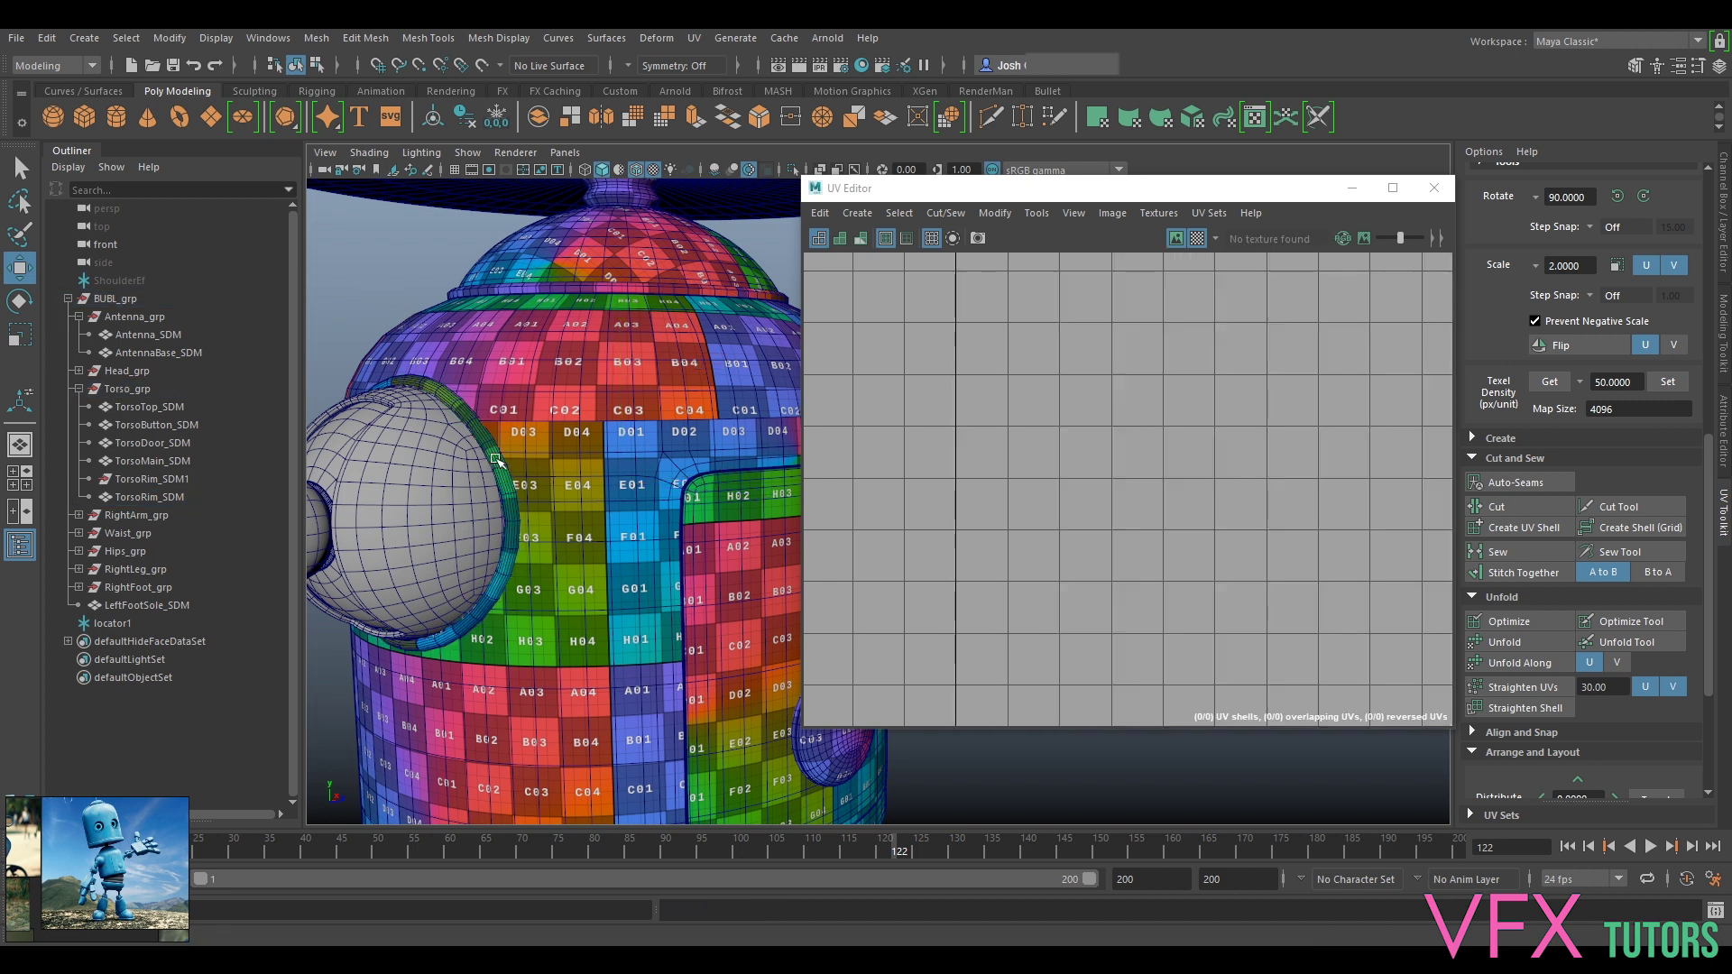
middle_click_drag(496, 458, 676, 501, "alt")
scroll(649, 501, "up", 5)
left_click_drag(523, 513, 631, 672, "alt")
middle_click_drag(631, 672, 506, 472, "alt")
left_click_drag(506, 472, 487, 375, "alt")
middle_click_drag(487, 375, 468, 339, "alt")
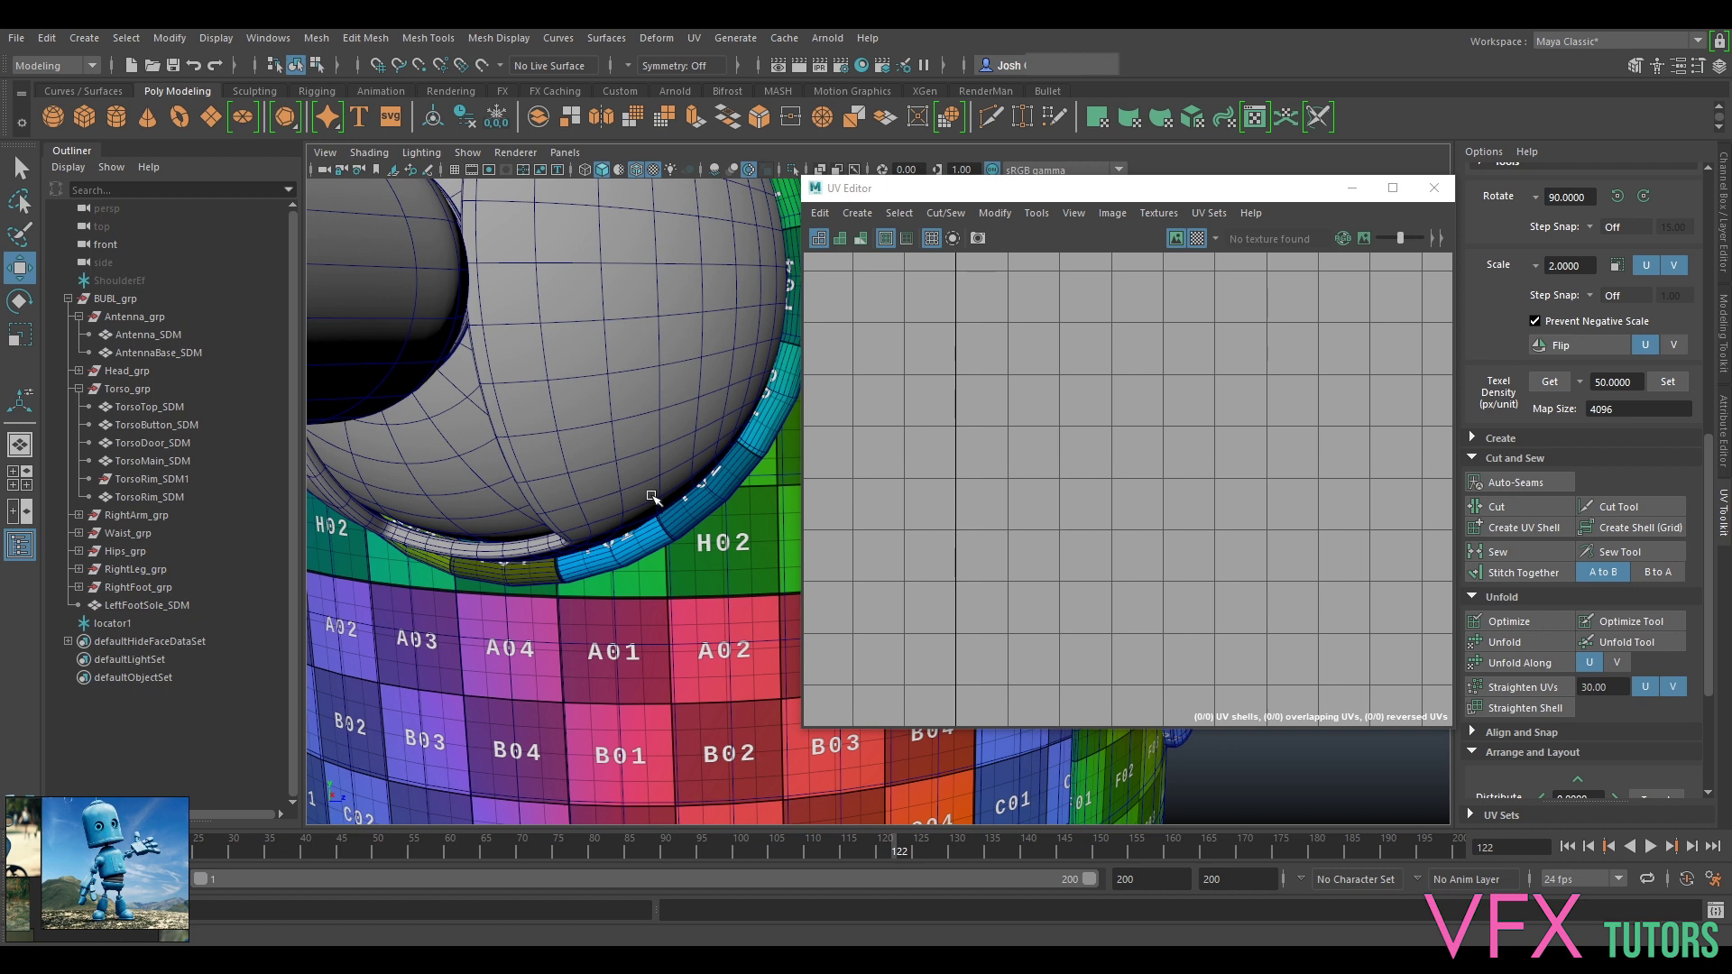
left_click_drag(631, 589, 386, 577, "alt")
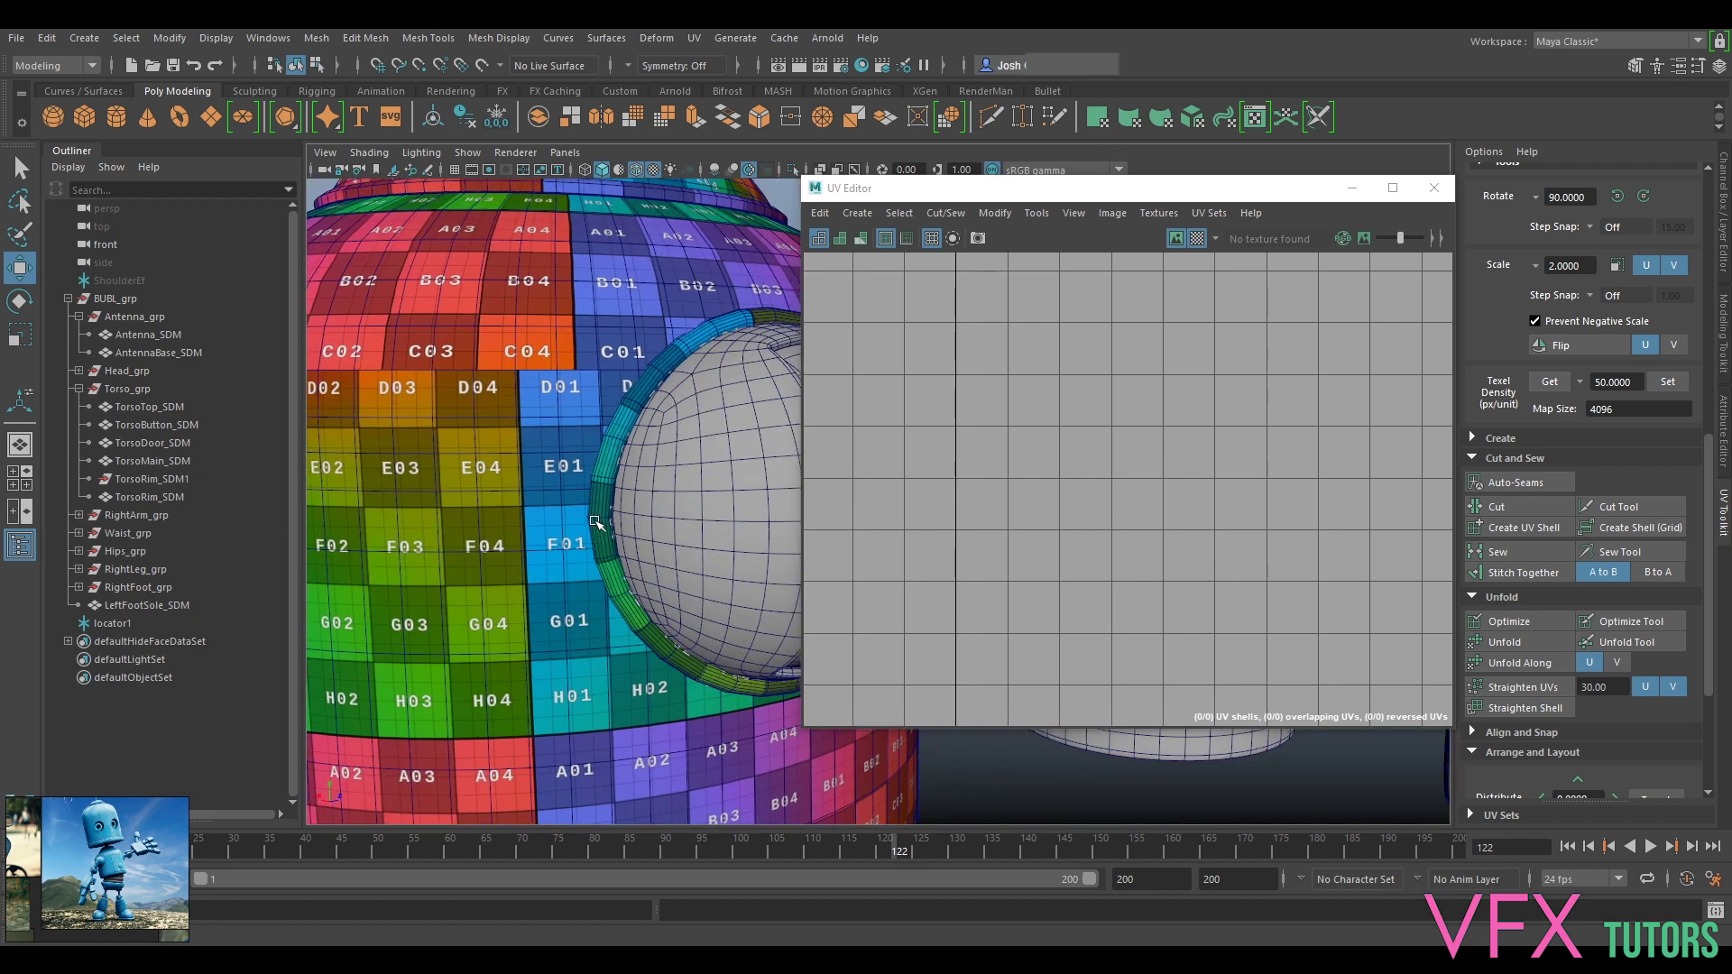
Step: Try isolating the shoulder rim in the viewport for inspection, and return to showing the whole robot
left_click(599, 521)
key("ctrl+1")
left_click(701, 572)
left_click_drag(701, 572, 541, 588, "alt")
middle_click_drag(541, 587, 663, 587, "alt")
scroll(663, 586, "up", 4)
left_click_drag(626, 616, 687, 612, "alt")
mouse_move(445, 601)
left_mouse_down("alt")
mouse_move(641, 585)
mouse_move(622, 615)
mouse_move(608, 572)
mouse_move(685, 606)
mouse_move(664, 647)
mouse_move(768, 631)
left_mouse_up("alt")
scroll(663, 583, "up", 5)
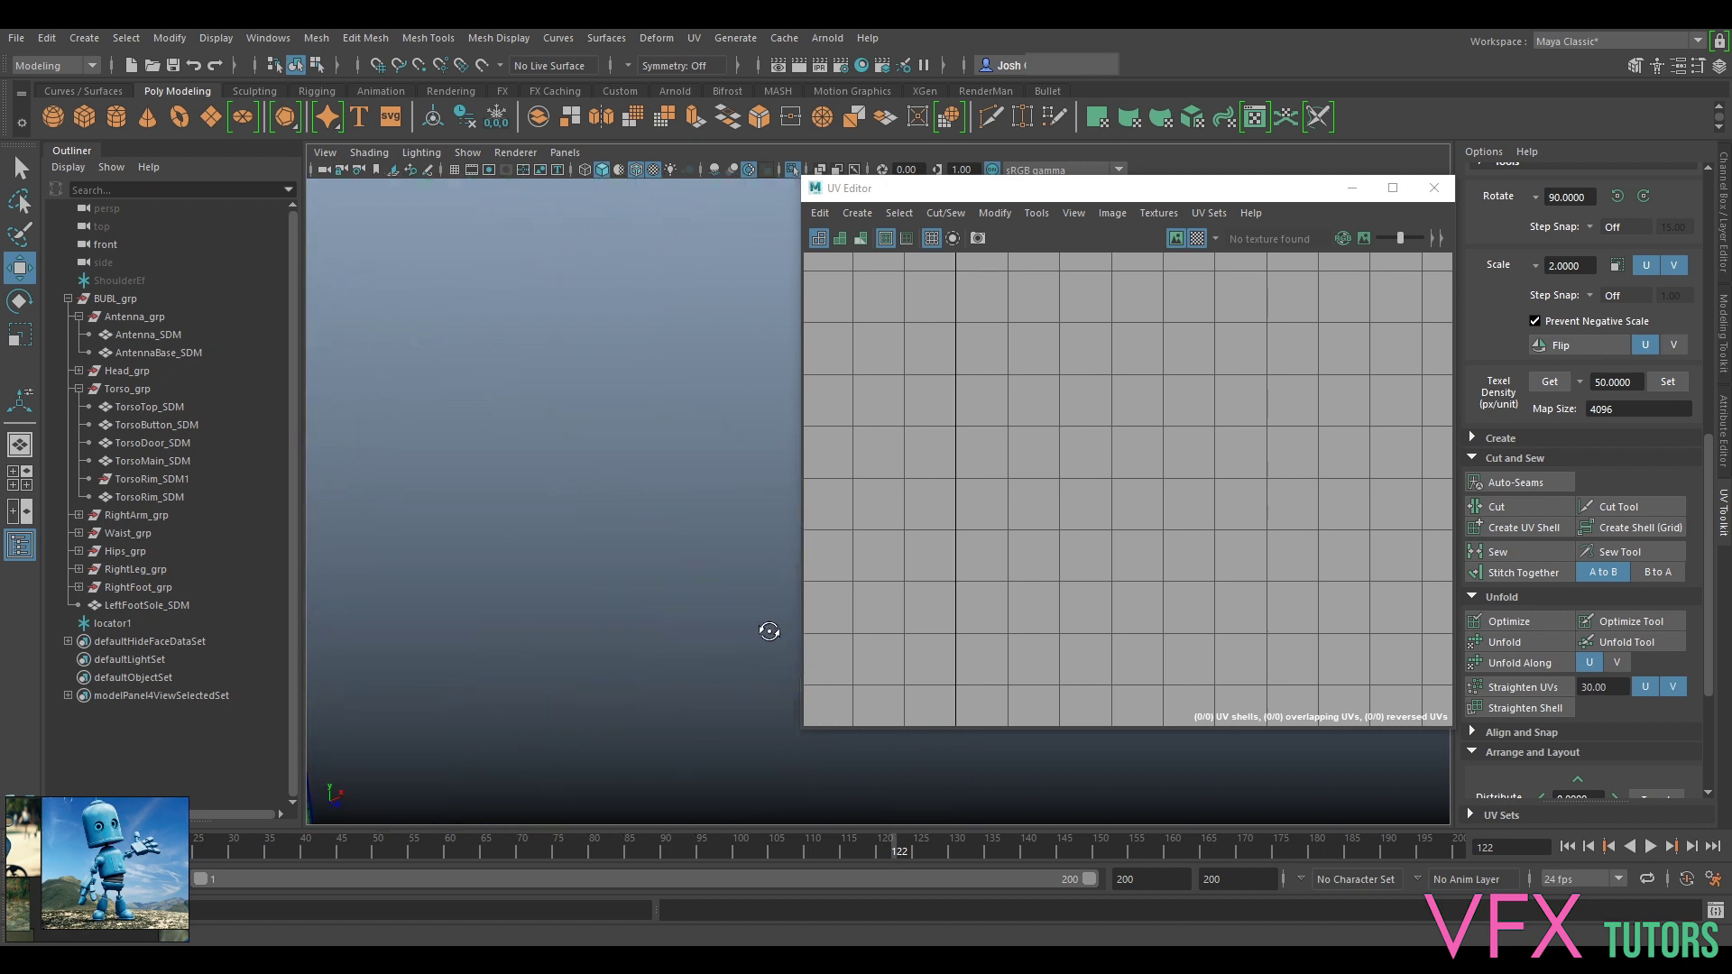
key("ctrl+1")
scroll(610, 621, "down", 10)
left_click_drag(632, 644, 692, 582, "alt")
Step: Move the UV Editor clear of the model and select the head and antenna parts to display their UV layout
left_click_drag(1093, 190, 1318, 363)
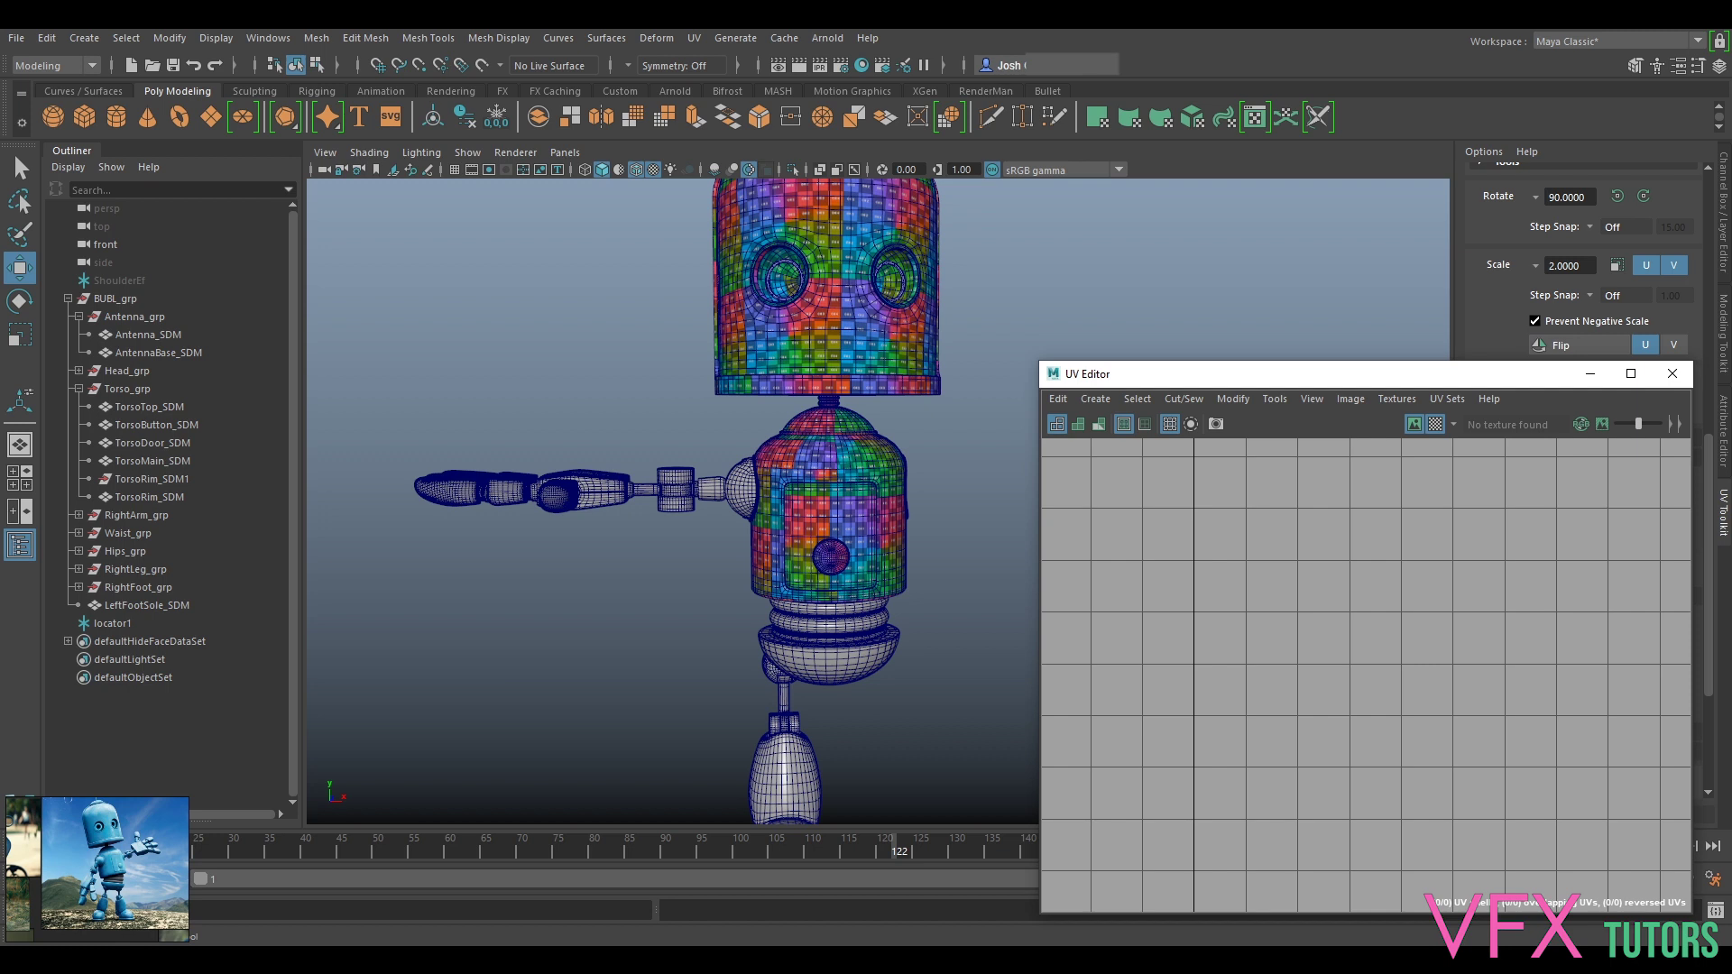
middle_click_drag(929, 315, 855, 455, "alt")
scroll(925, 316, "down", 3)
left_click_drag(902, 241, 695, 533)
scroll(1256, 621, "down", 9)
middle_click_drag(1334, 631, 1385, 643, "alt")
scroll(1385, 643, "up", 2)
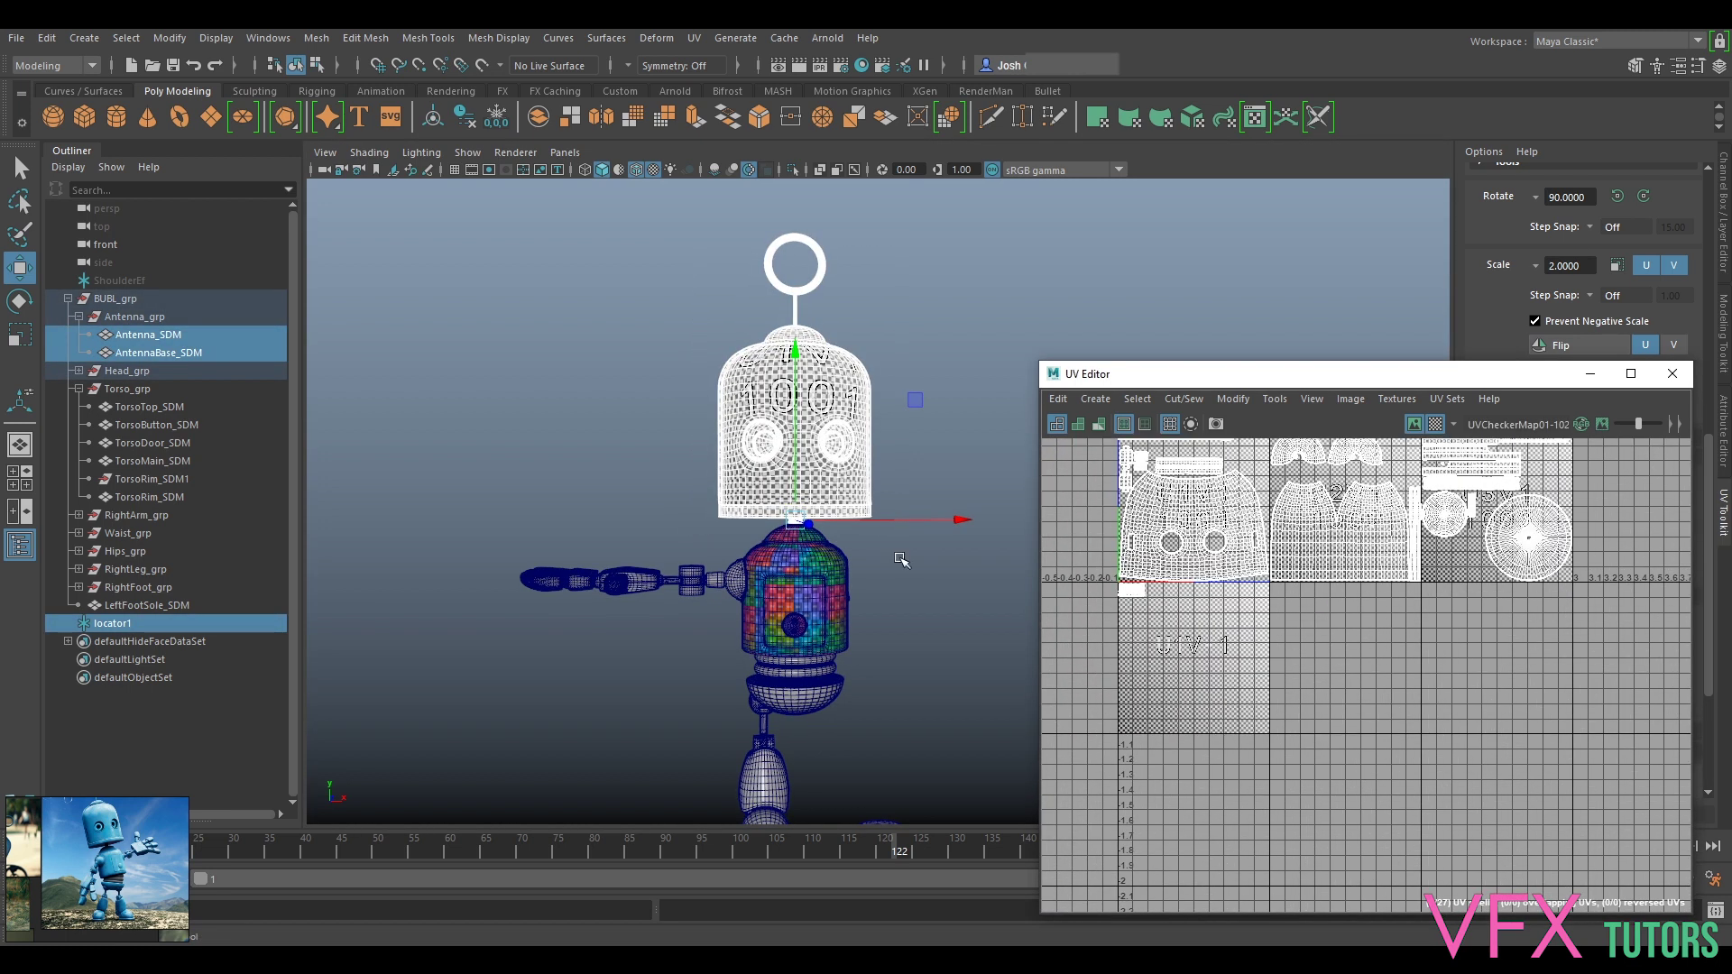
Step: Add all torso parts, including the round button, to the head and antenna selection without the arm
scroll(900, 559, "up", 5)
scroll(839, 438, "down", 3)
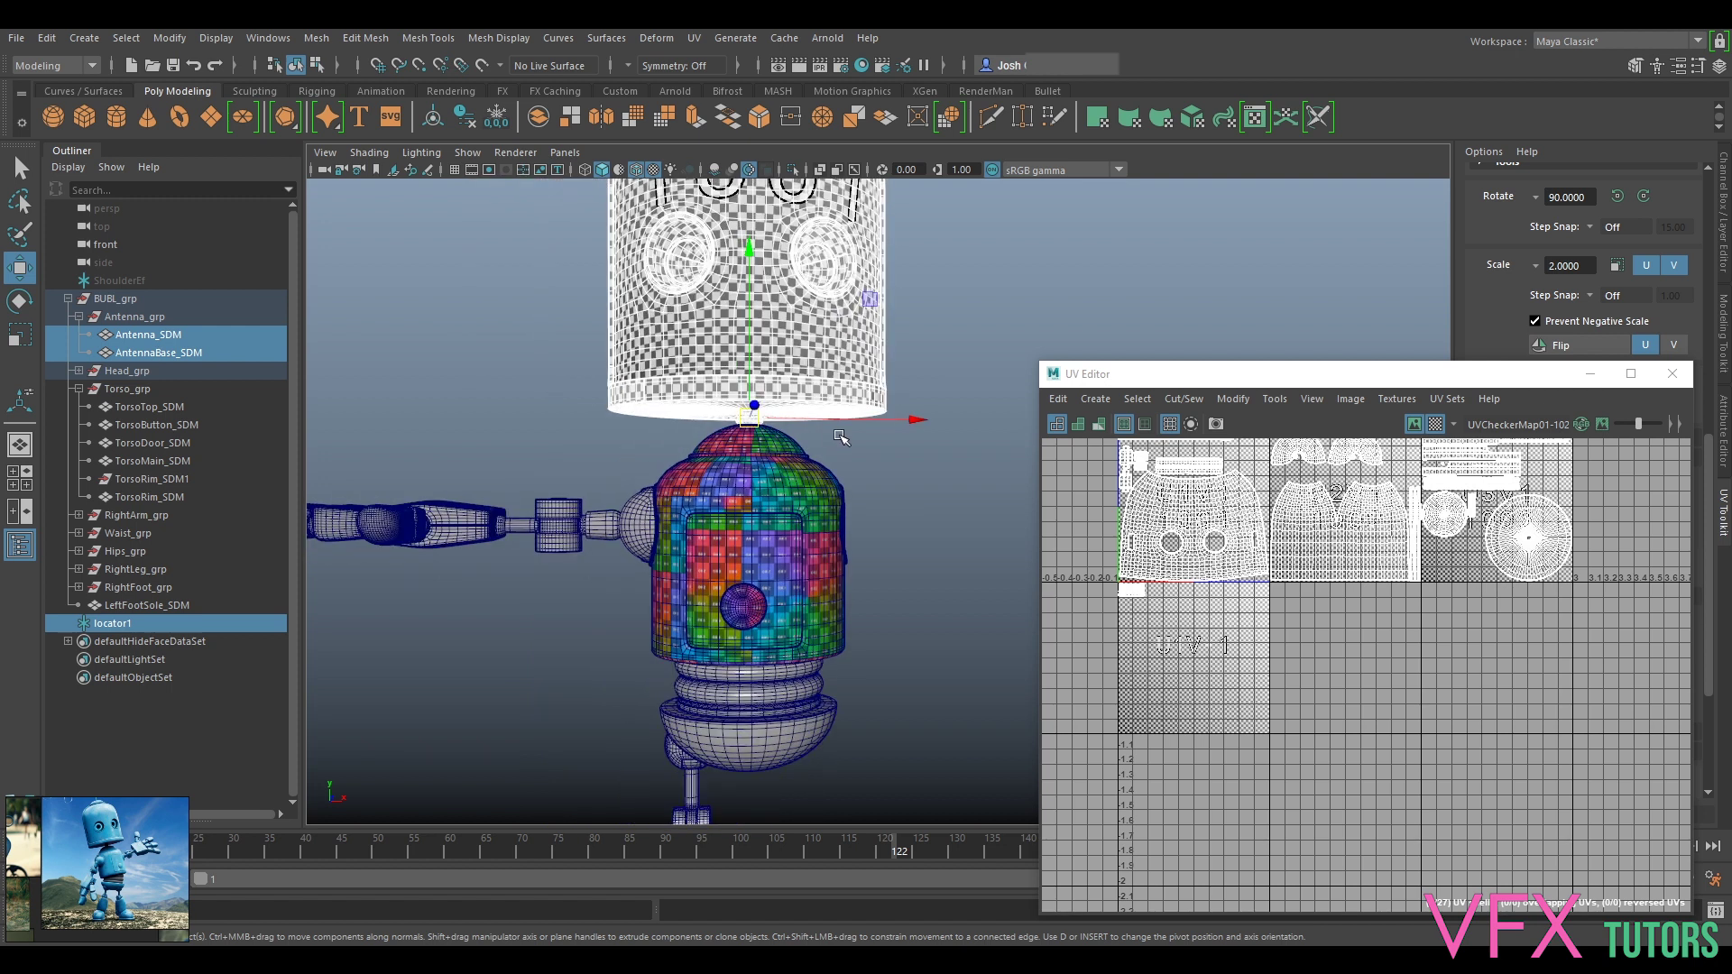
left_click_drag(861, 462, 655, 545, "shift")
left_click_drag(610, 488, 626, 547, "ctrl")
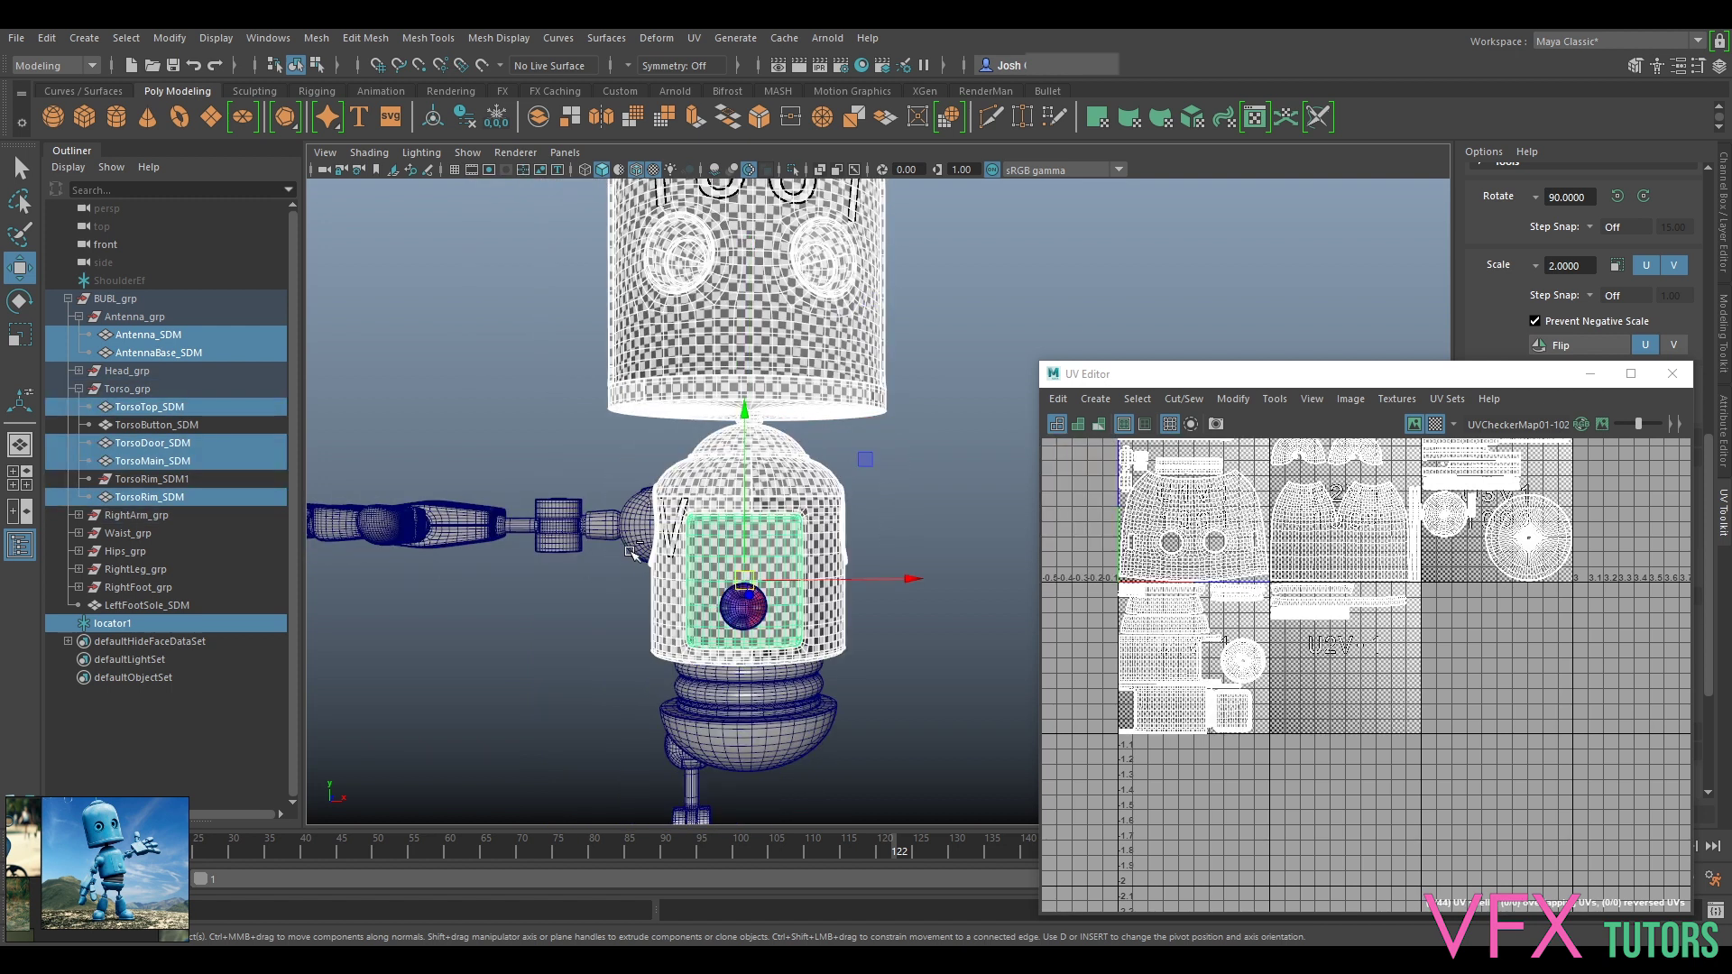
left_click(748, 616, "shift")
scroll(1322, 606, "up", 5)
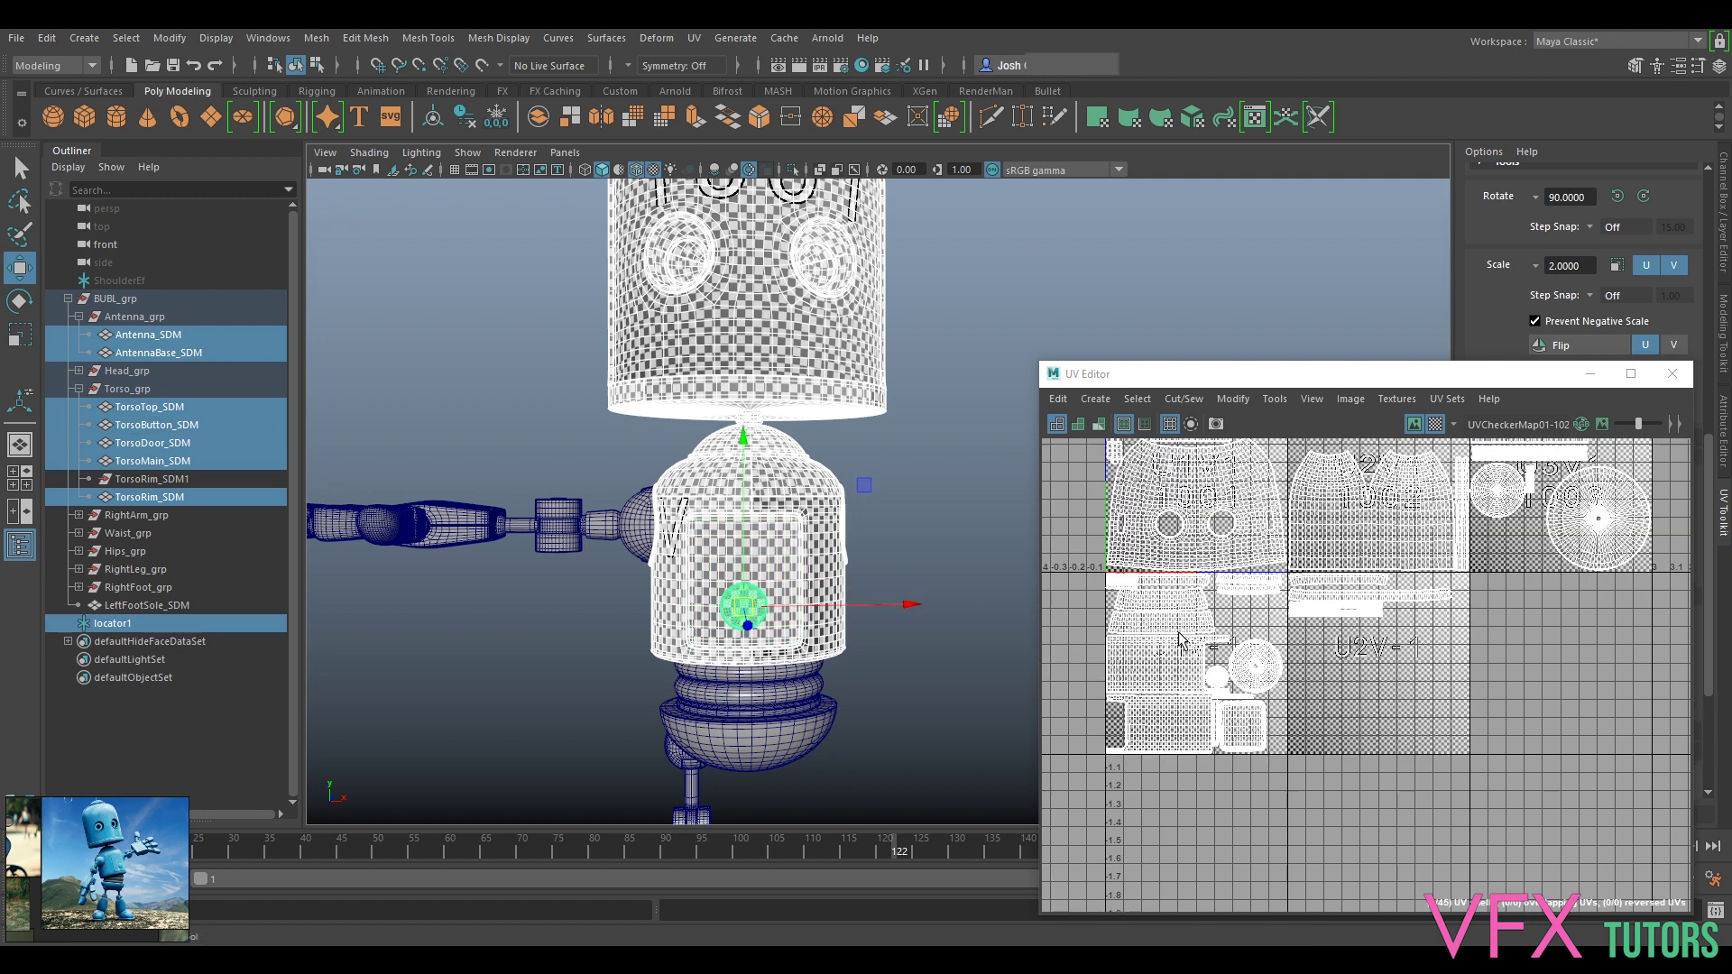
Step: Select the small neck piece's UV shell at the corner of the torso layout and move it into tile U1V2
scroll(1313, 595, "up", 2)
right_click_drag(1117, 500, 1079, 483)
left_click(1124, 515)
left_click_drag(1124, 515, 1558, 607)
scroll(1558, 598, "down", 5)
middle_click_drag(1558, 599, 1367, 733, "alt")
scroll(1399, 650, "down", 5)
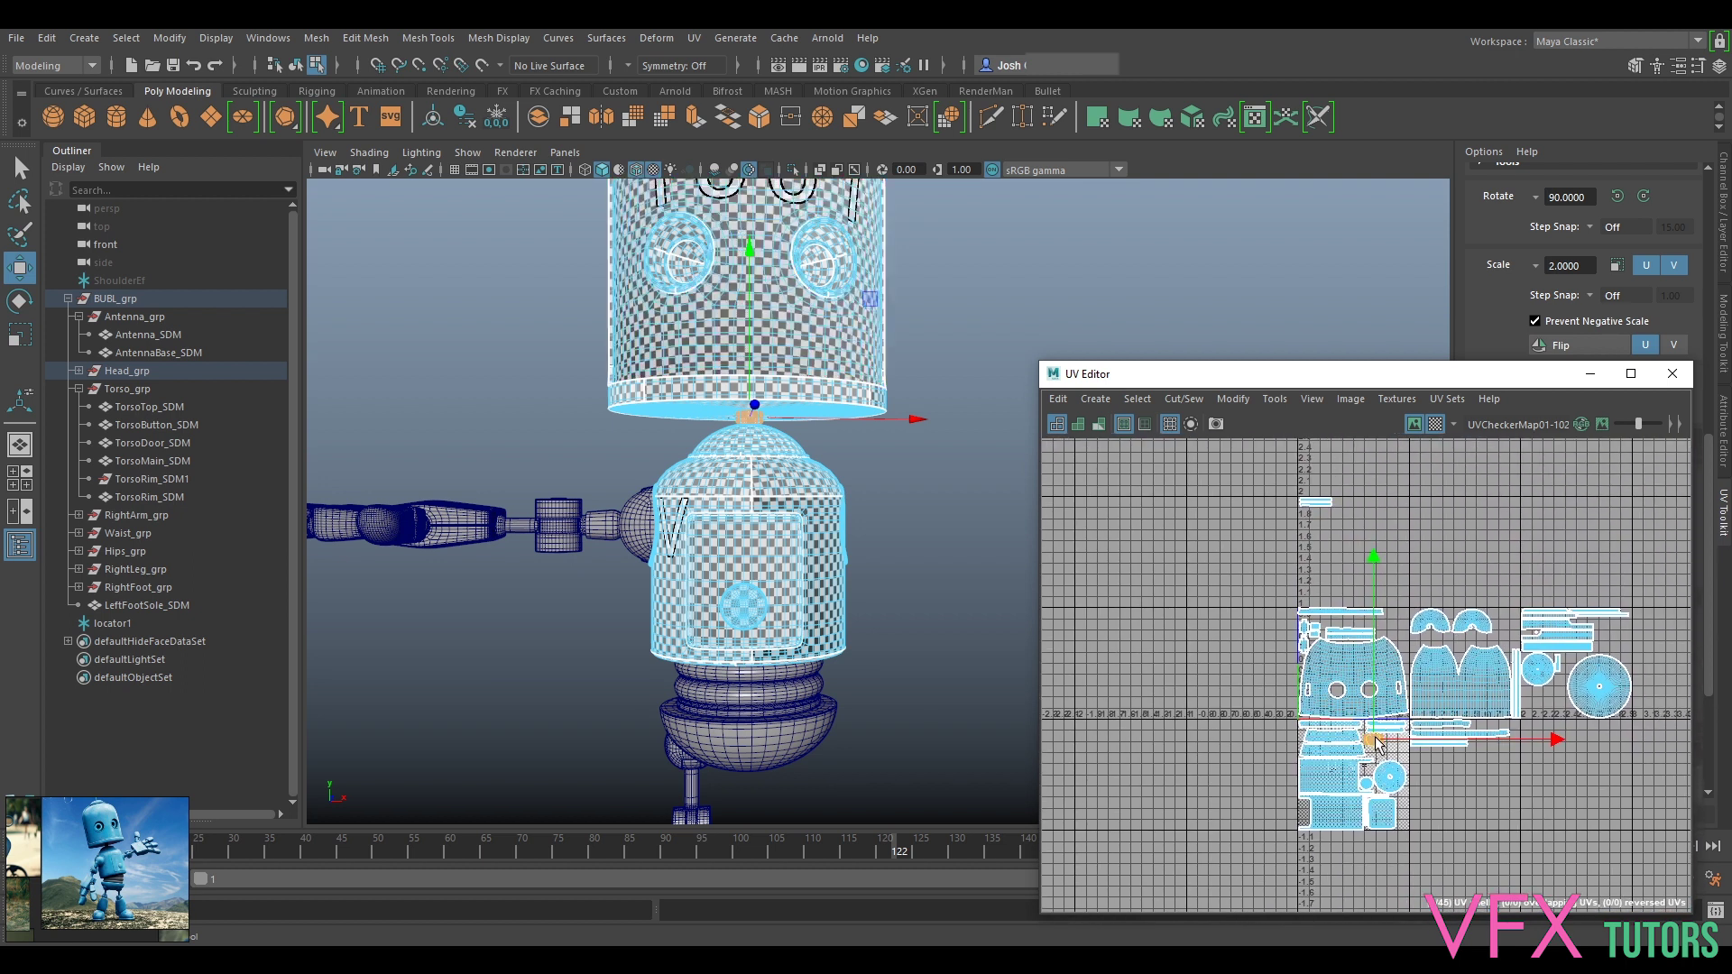
left_click_drag(1369, 734, 1348, 523)
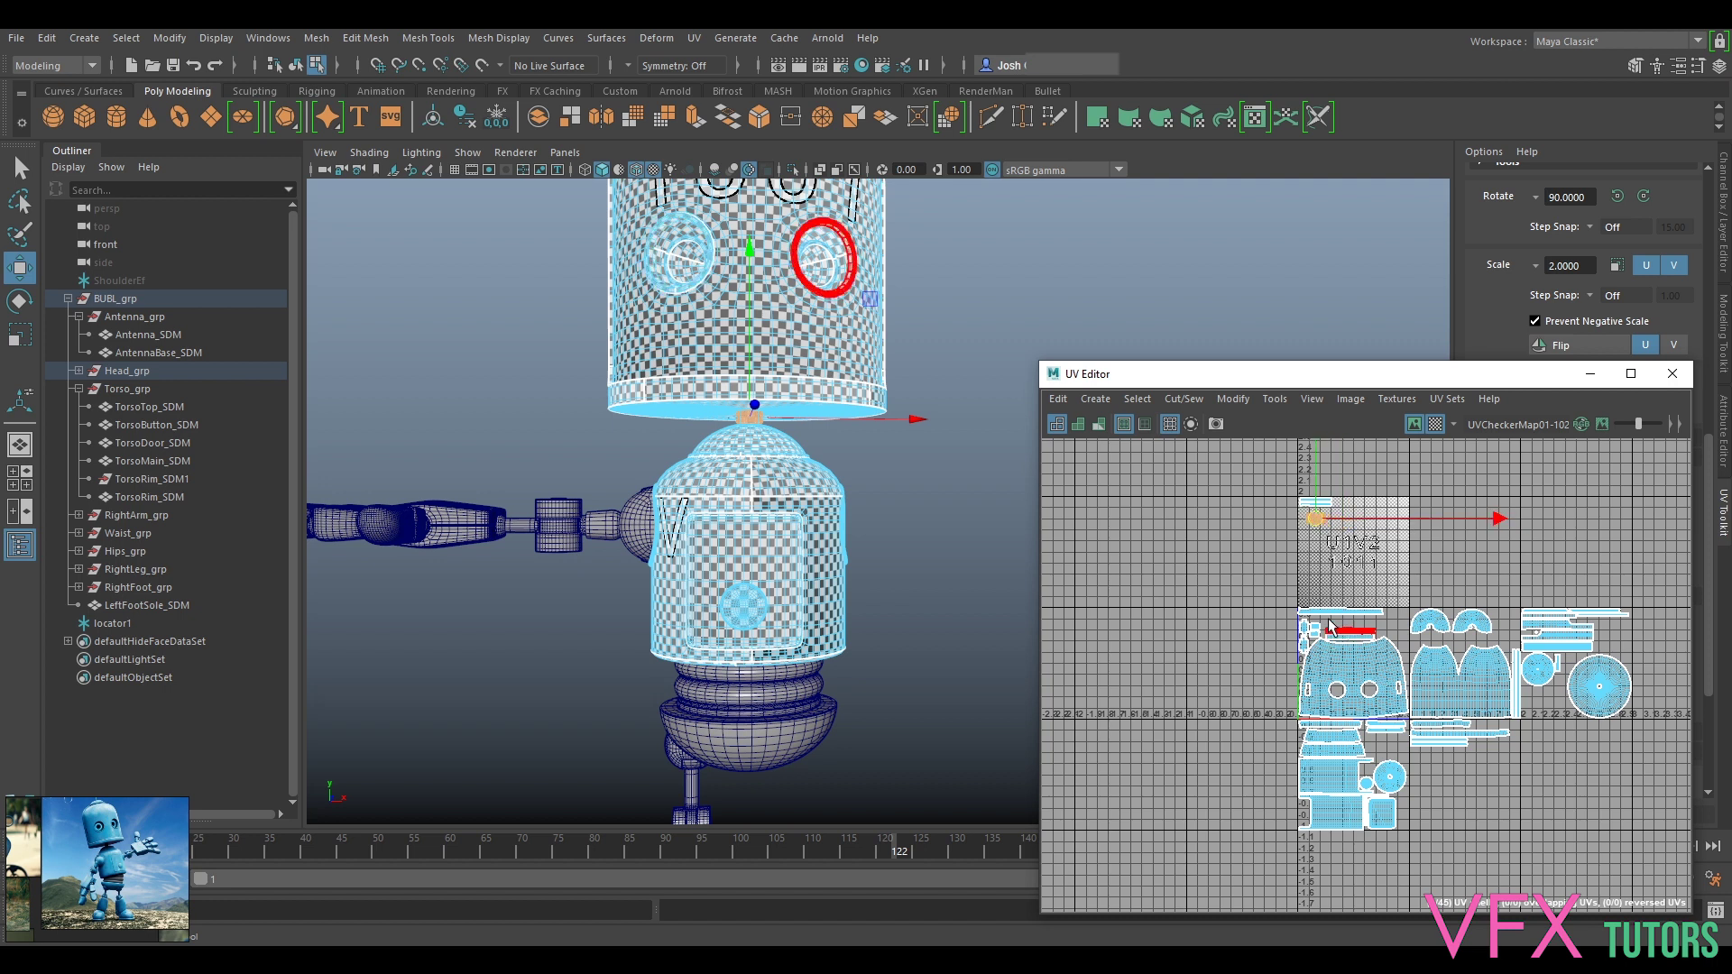
Step: Fine-tune the neck shell's position just below the two eye-ring strips in tile U1V2
scroll(1344, 573, "up", 5)
middle_click_drag(1346, 577, 1386, 659, "alt")
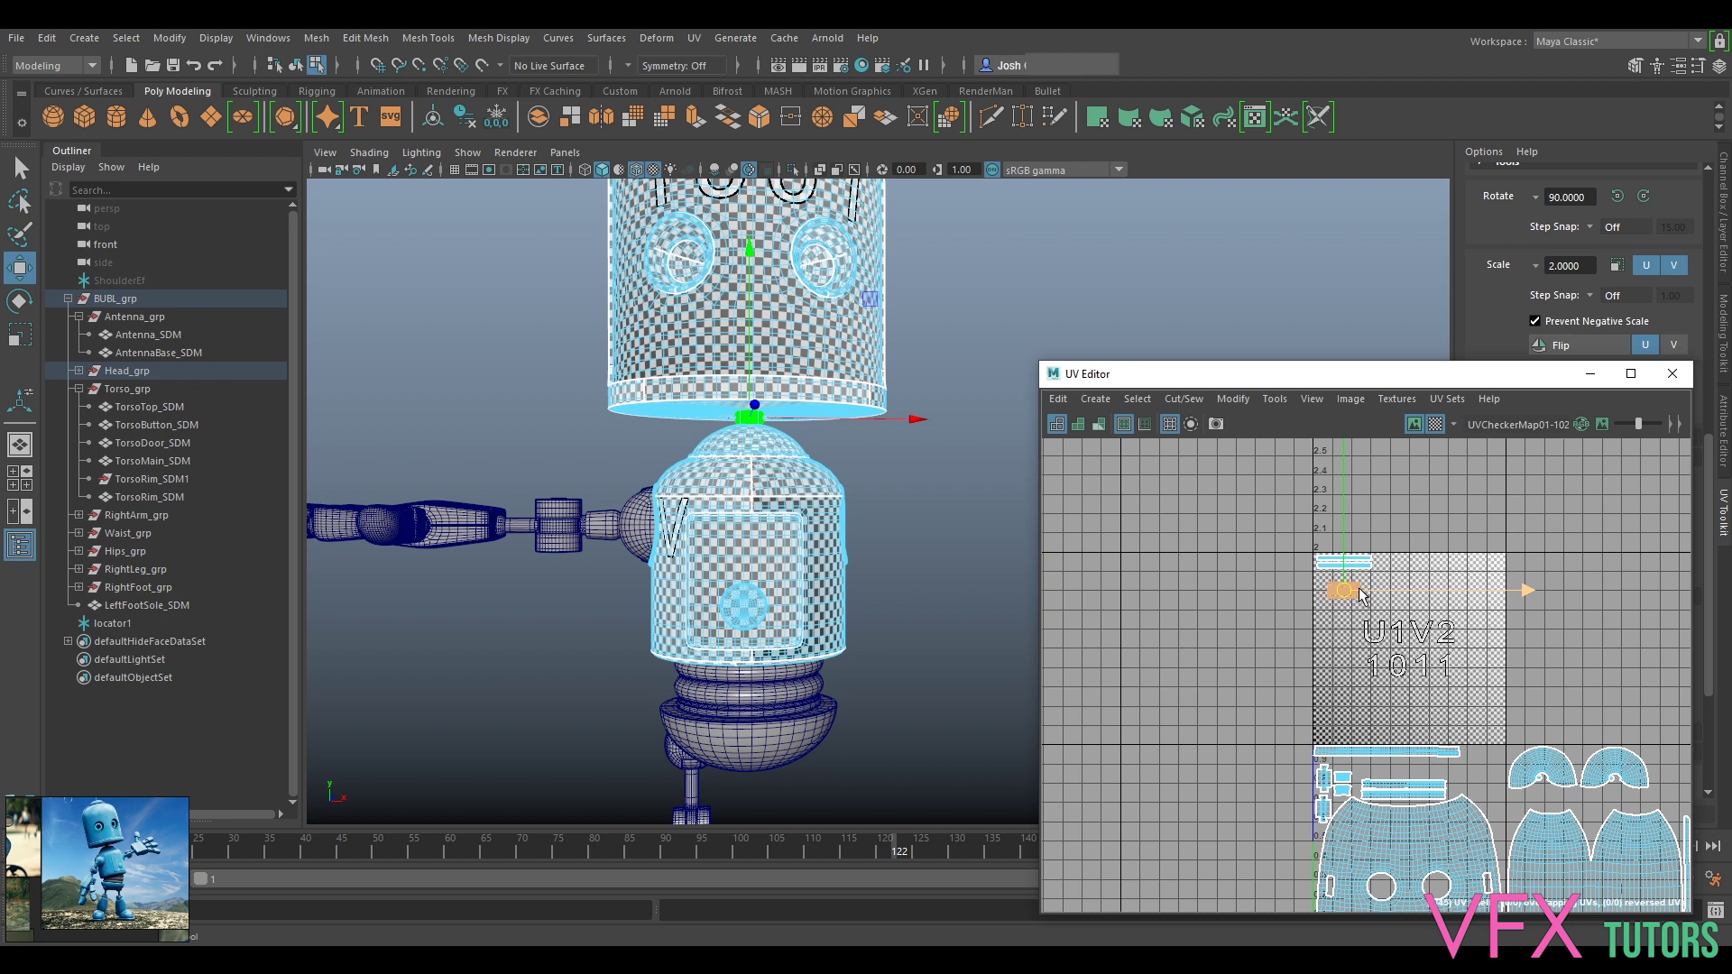
left_click_drag(1339, 548, 1343, 584)
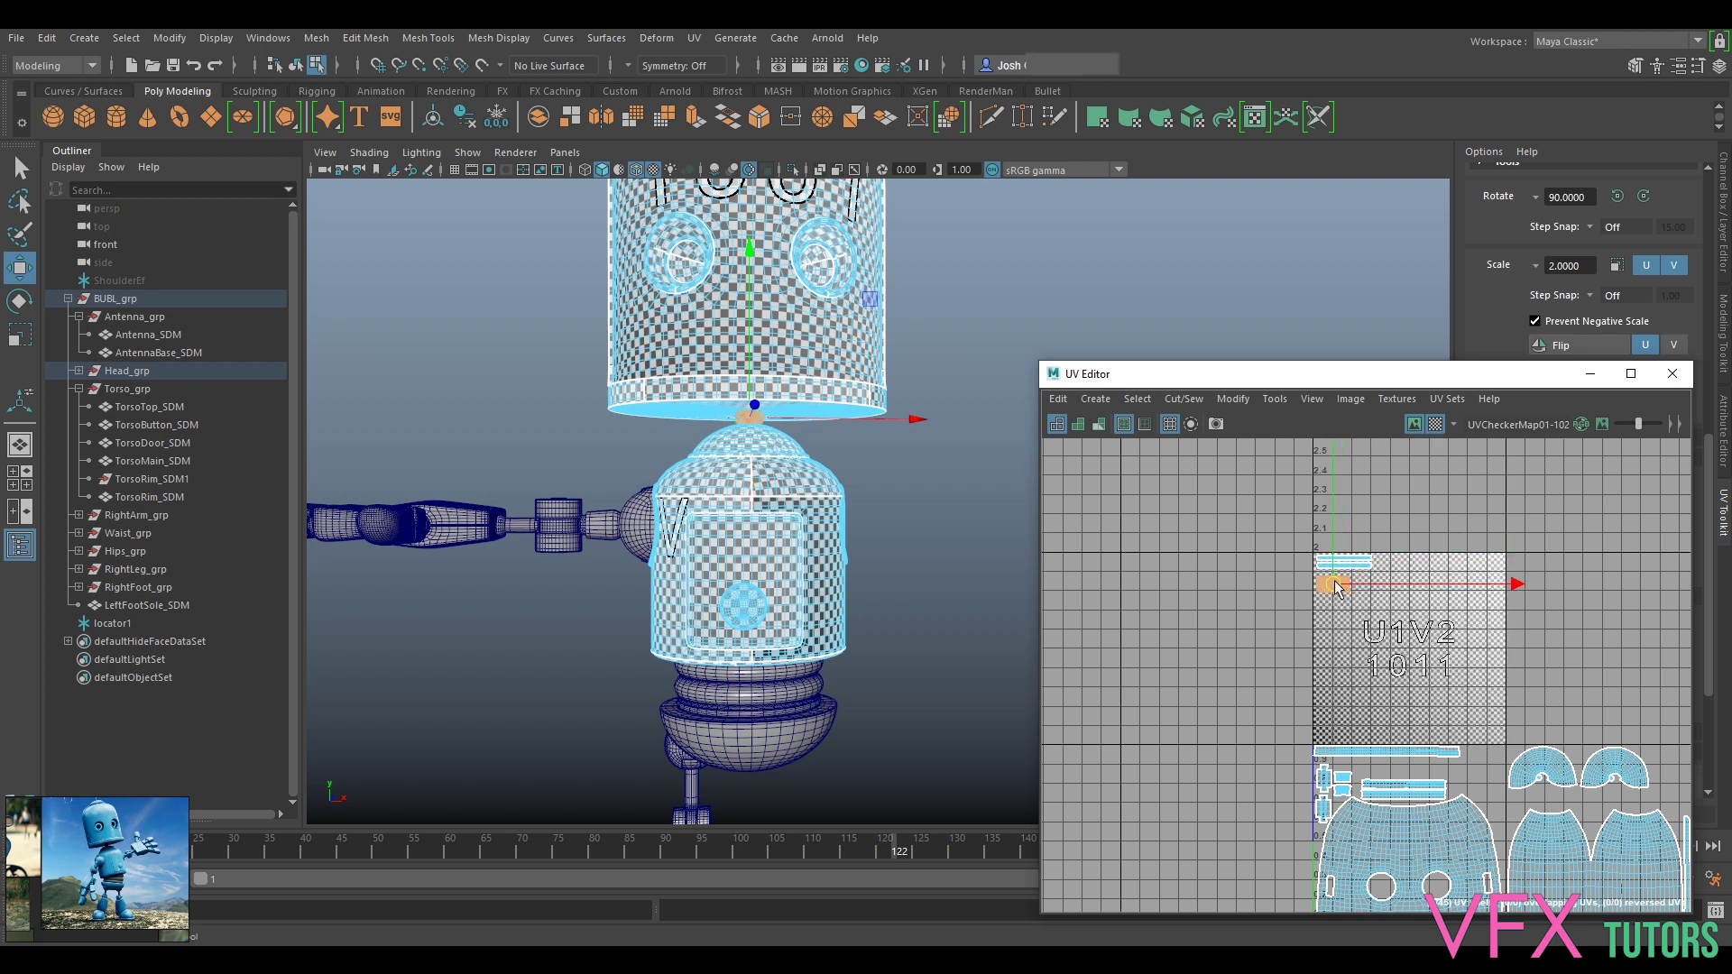
scroll(1336, 585, "up", 4)
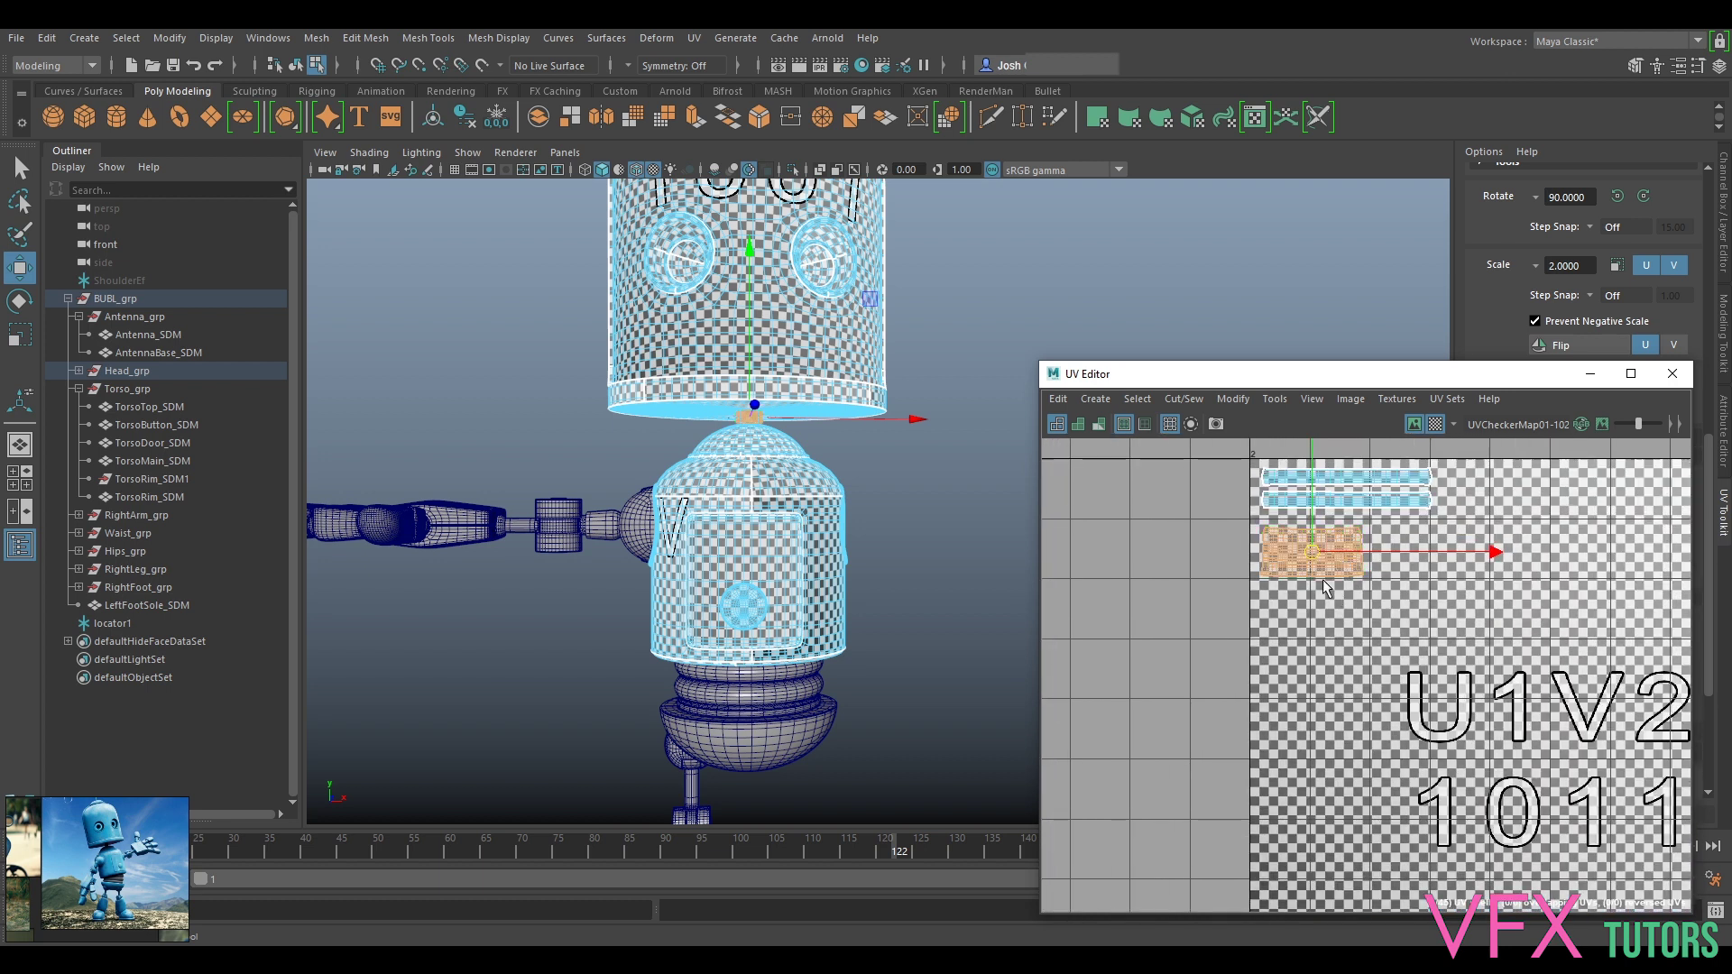
left_click_drag(1314, 548, 1313, 542)
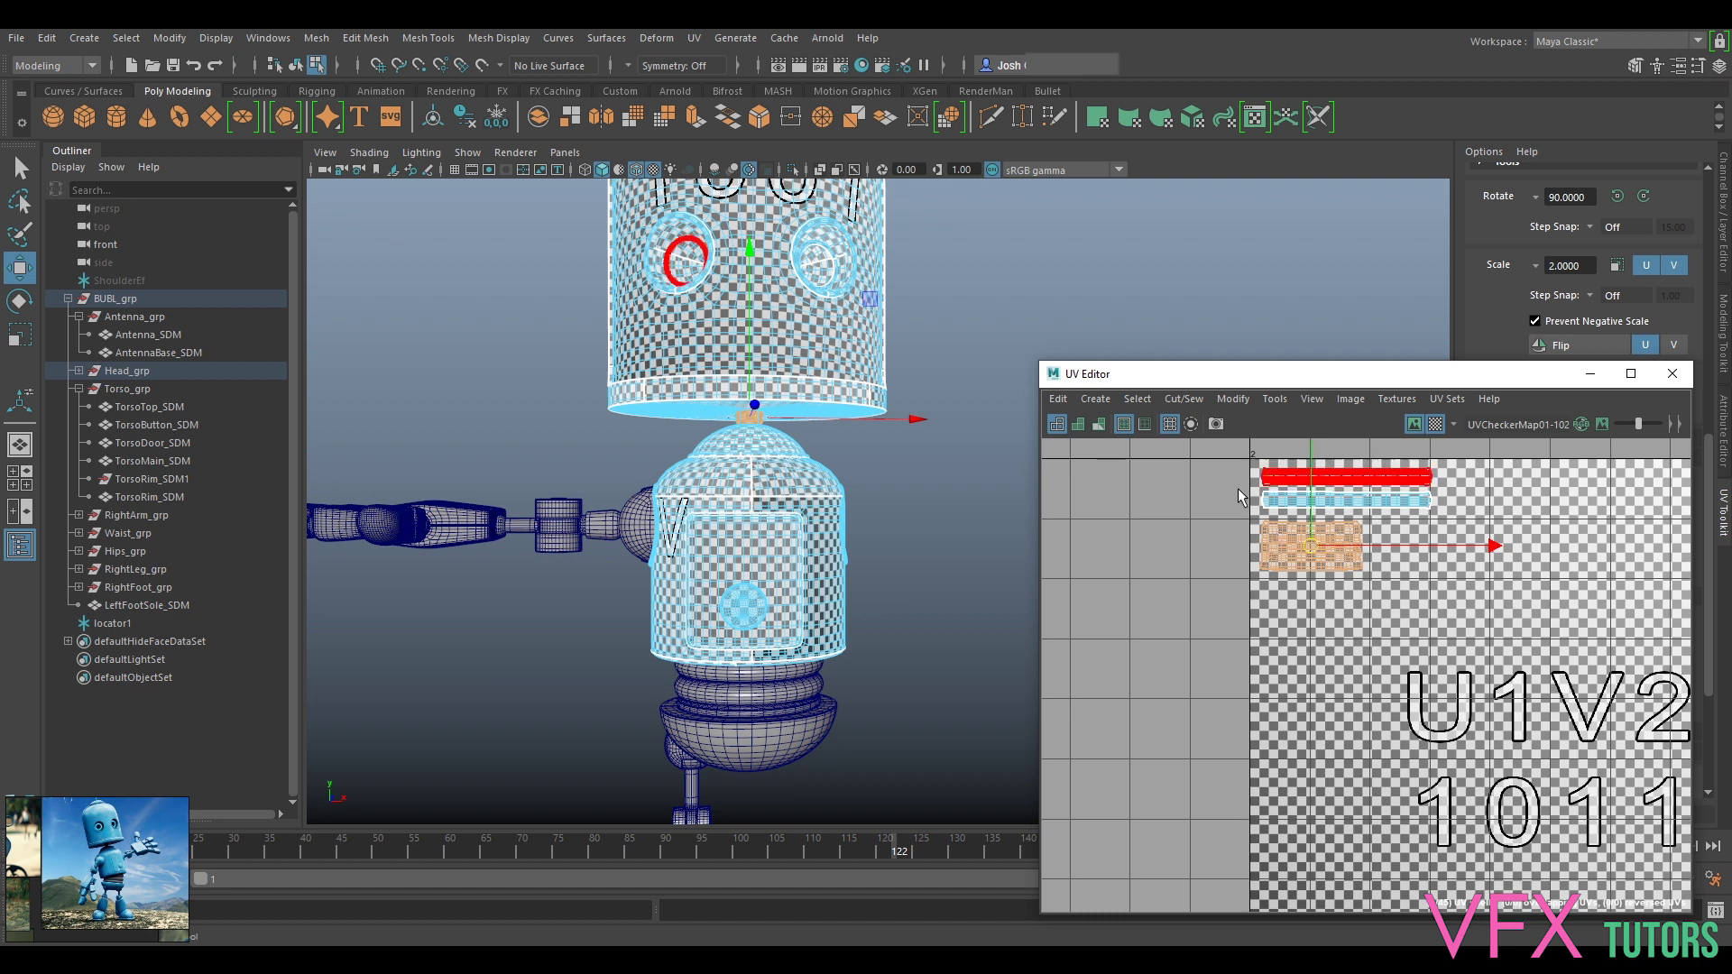
Step: Select all torso UV shells and move them one tile up and three tiles in positive U, using a 1.0000 step
scroll(1369, 712, "down", 4)
mouse_move(1412, 763)
middle_mouse_down("alt")
mouse_move(1364, 477)
mouse_move(1335, 448)
middle_mouse_up("alt")
middle_click_drag(1476, 715, 1414, 496, "alt")
left_click_drag(1133, 844, 1577, 579)
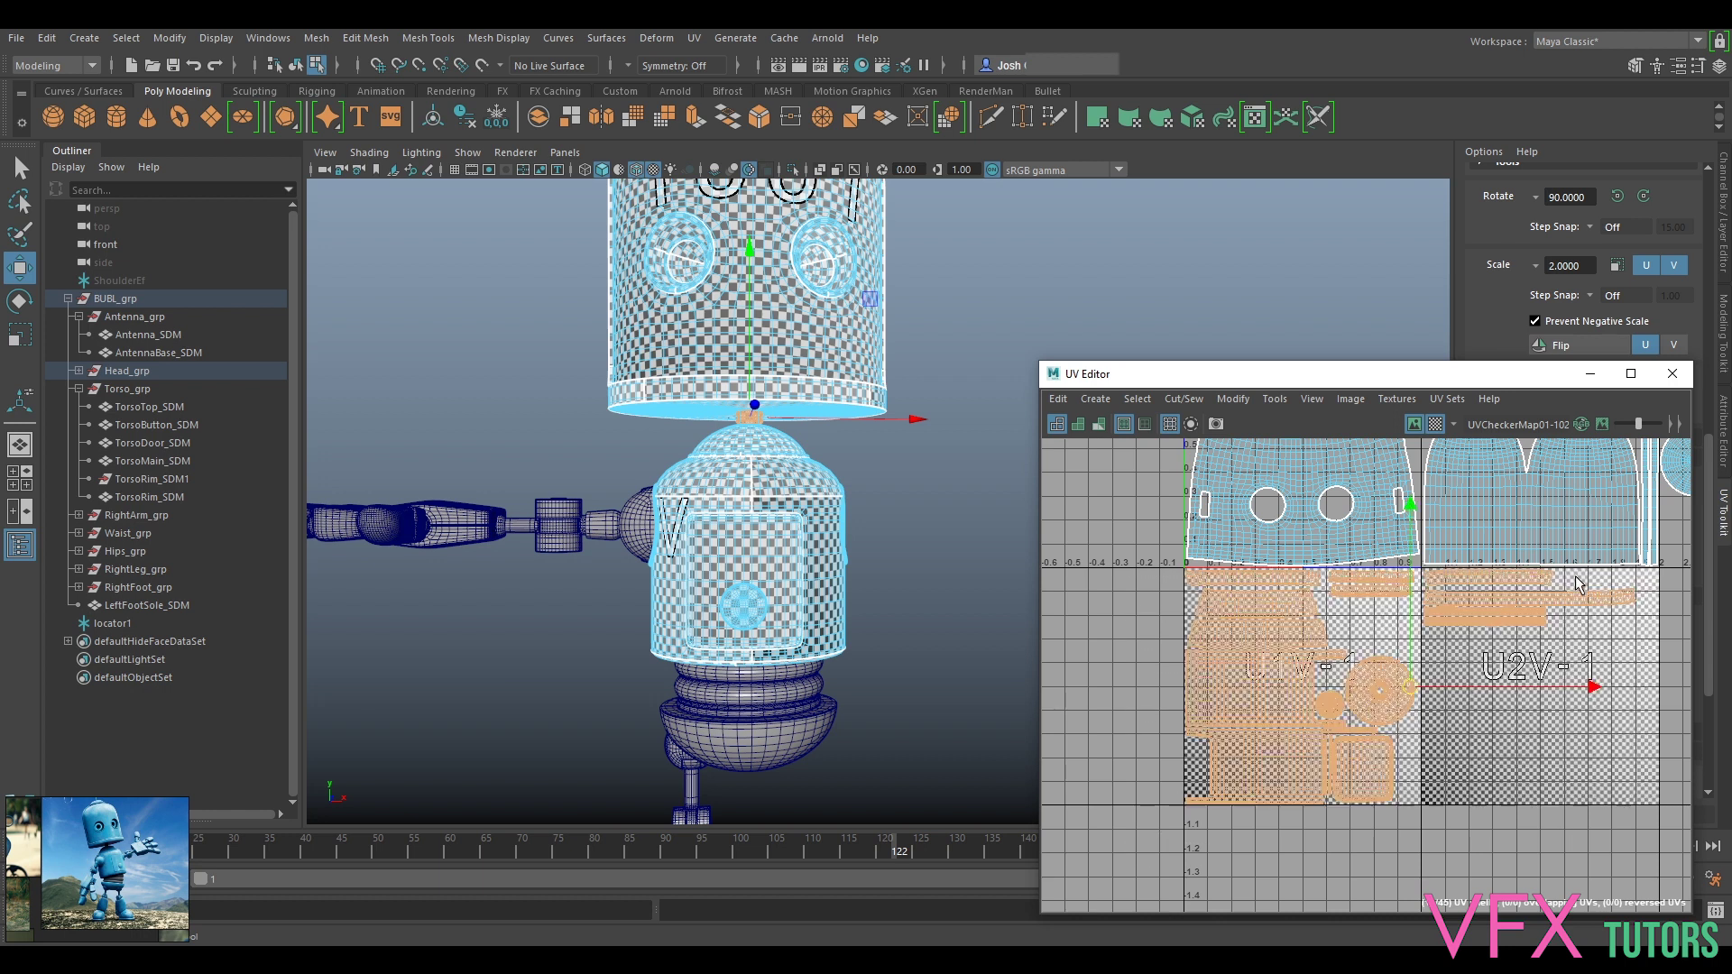
scroll(1578, 580, "down", 3)
middle_click_drag(1619, 592, 1434, 647, "alt")
middle_click_drag(1441, 581, 1346, 638, "alt")
left_click_drag(1479, 375, 1323, 300)
scroll(1588, 361, "up", 4)
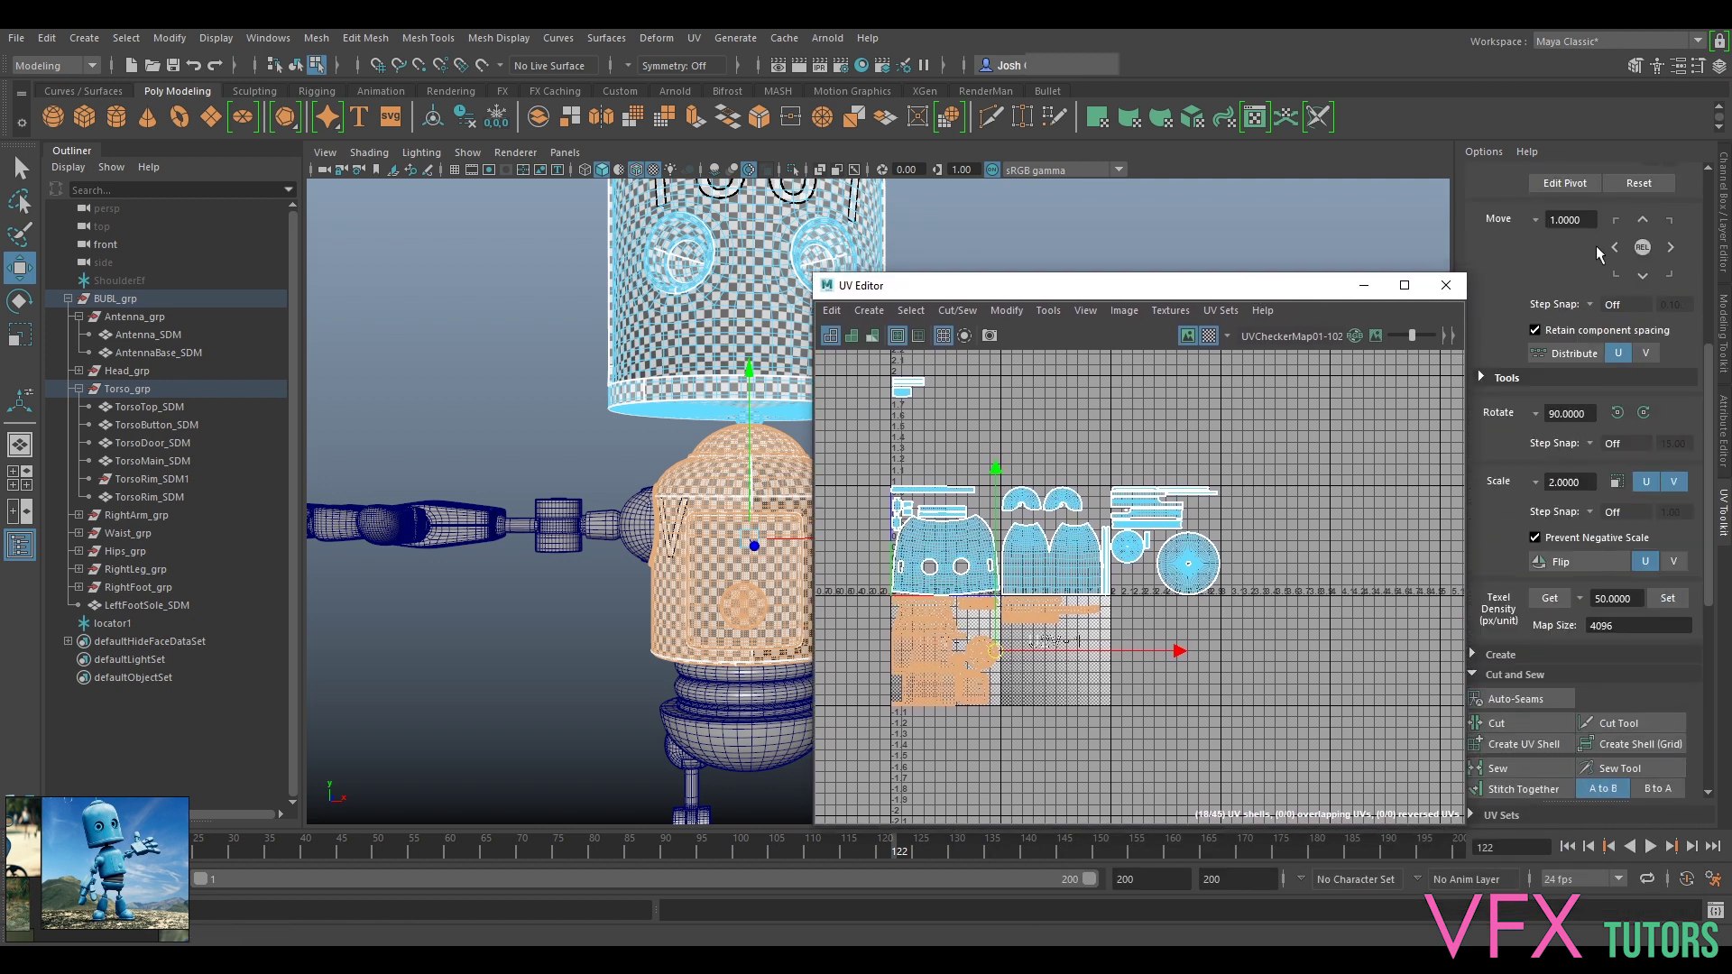
left_click(1640, 222)
left_click(1670, 249)
left_click(1671, 249)
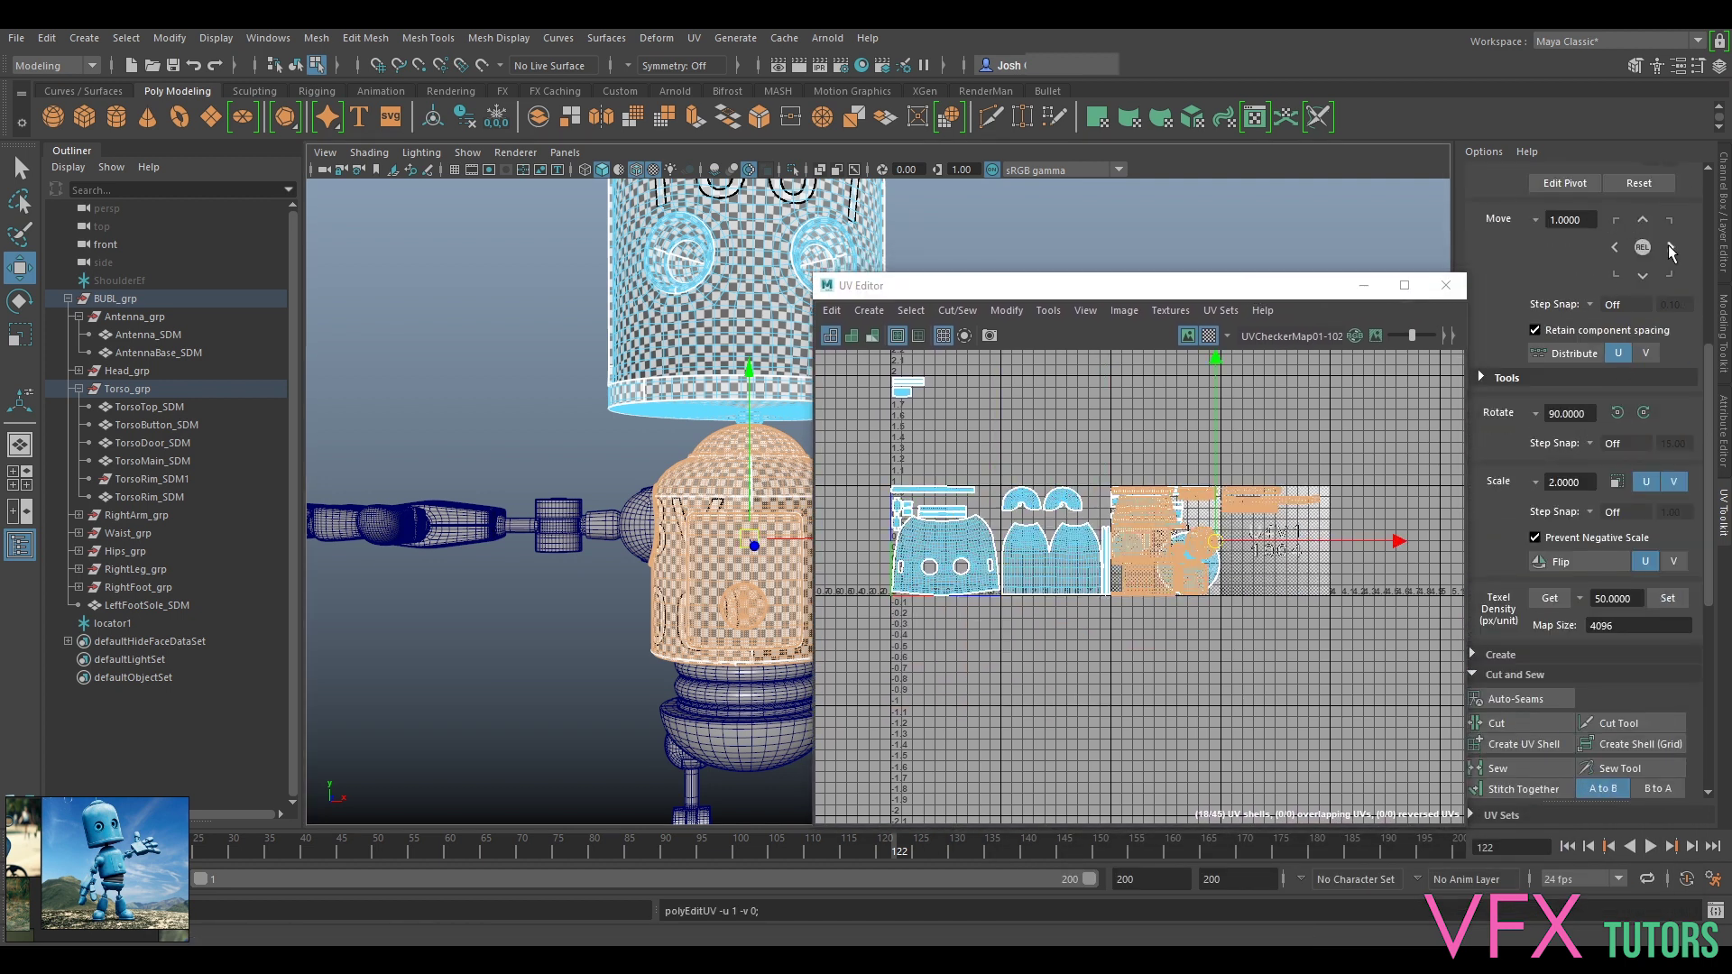
left_click(1671, 249)
Step: Move both shoulder ring strips into tile U1V1, fitting them between the long strip and the shorter strips above the head shell
right_click_drag(1175, 634, 1236, 629, "alt")
middle_click_drag(1030, 592, 974, 643, "alt")
left_click(1285, 663)
middle_click_drag(1142, 602, 1418, 659, "alt")
middle_click_drag(1338, 507, 1077, 525, "alt")
middle_click_drag(1410, 538, 1310, 543, "alt")
left_click_drag(1314, 544, 922, 441)
middle_click_drag(921, 441, 1432, 491, "alt")
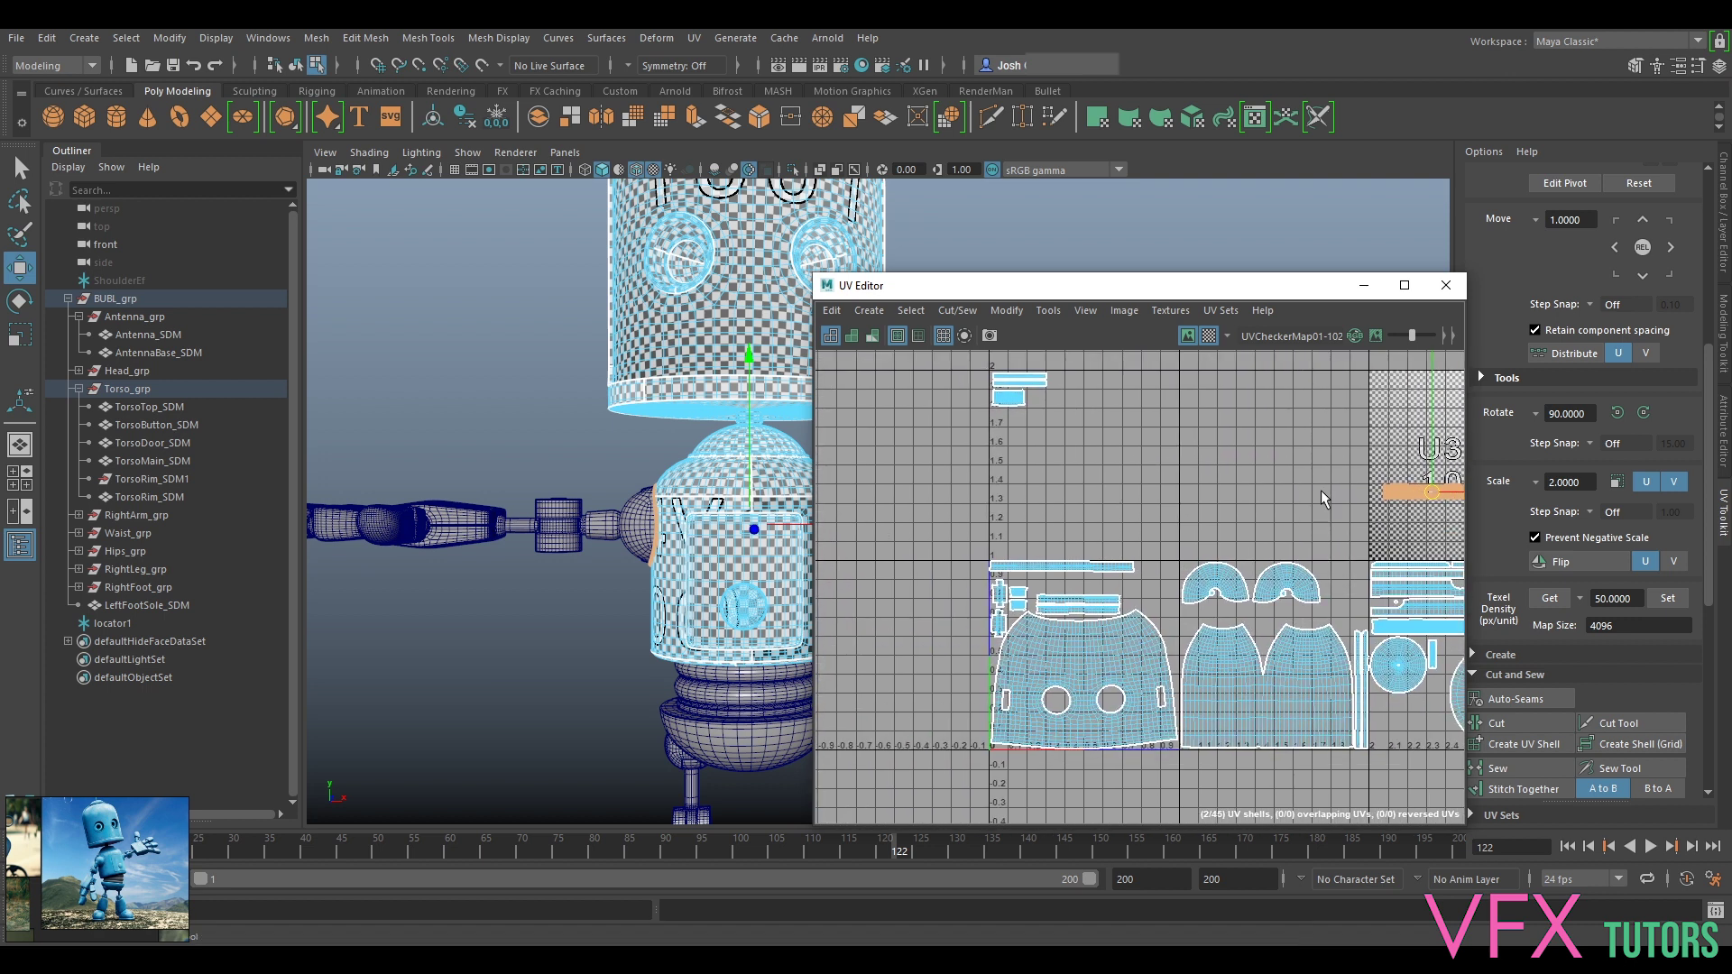
left_click_drag(1425, 494, 1111, 573)
scroll(1077, 581, "up", 6)
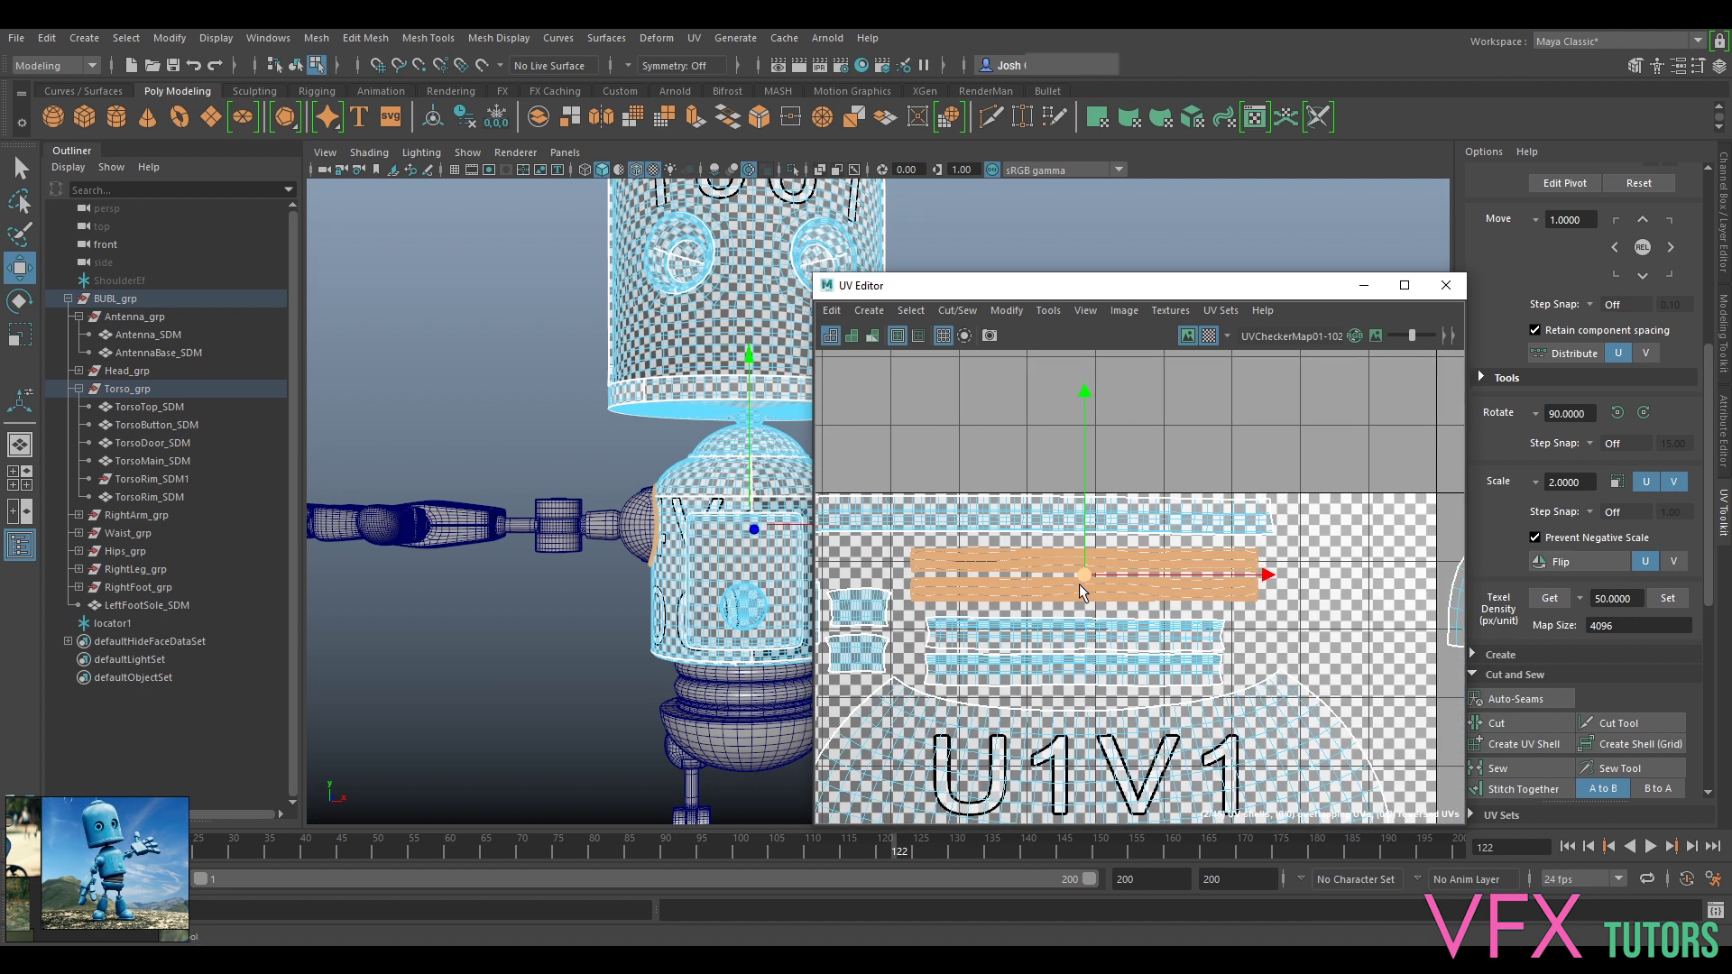
middle_click_drag(1078, 583, 1208, 580, "alt")
left_click_drag(1202, 570, 1212, 570)
Step: Move the long, slightly curved torso strip into tile U2V1, placing it between the two domed shells and the head-back shell
scroll(1211, 570, "down", 6)
middle_click_drag(1197, 540, 746, 418, "alt")
middle_click_drag(1438, 485, 1034, 485, "alt")
middle_click_drag(1157, 533, 1205, 569, "alt")
right_click_drag(1207, 578, 1118, 575, "alt")
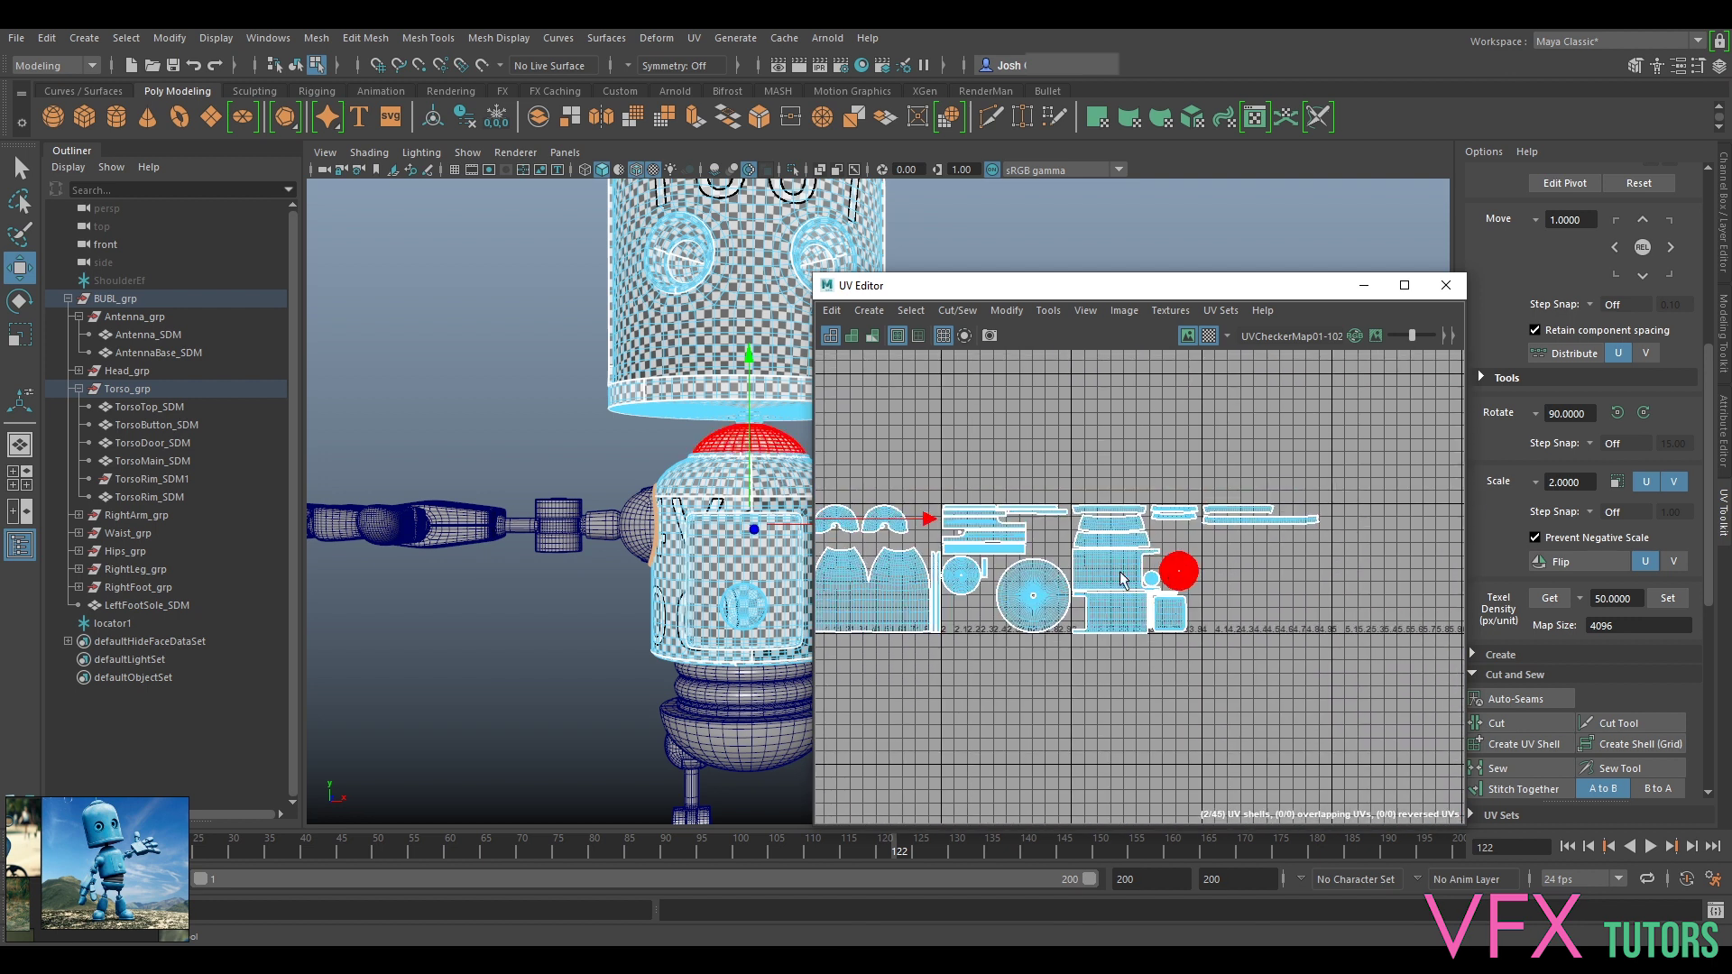
middle_click_drag(1119, 575, 1234, 583, "alt")
left_click(1363, 530)
left_click_drag(1376, 528, 990, 549)
scroll(991, 550, "up", 6)
middle_click_drag(991, 553, 1079, 551, "alt")
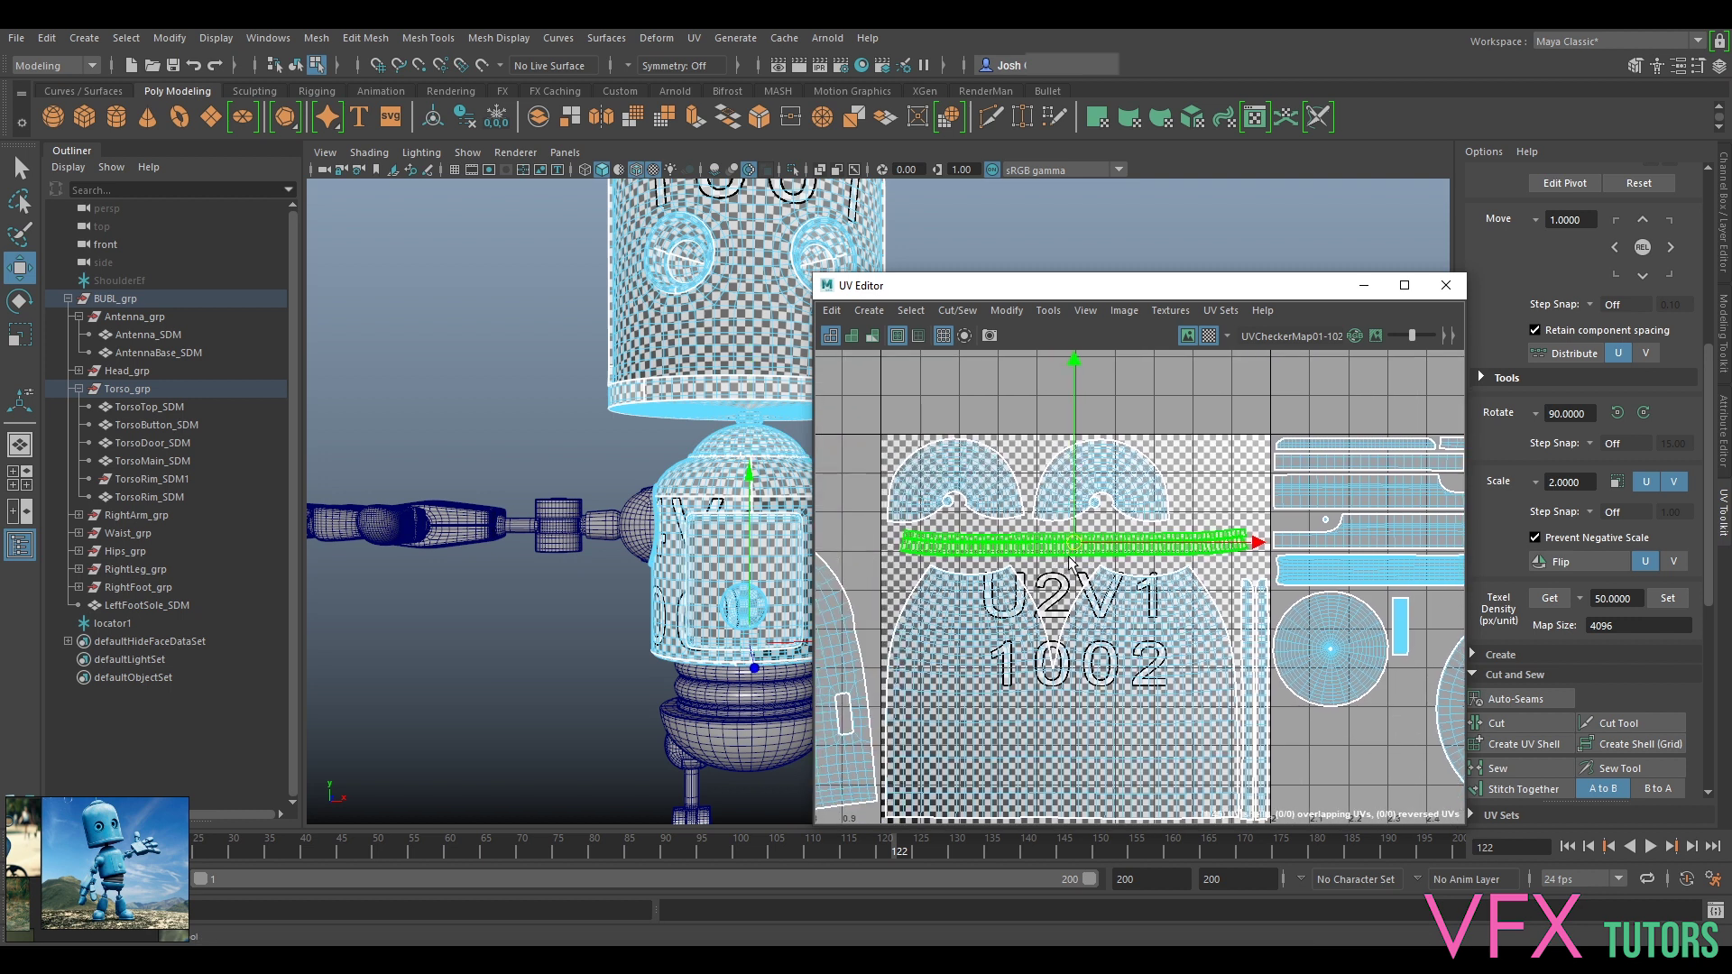
left_click_drag(1080, 544, 1083, 547)
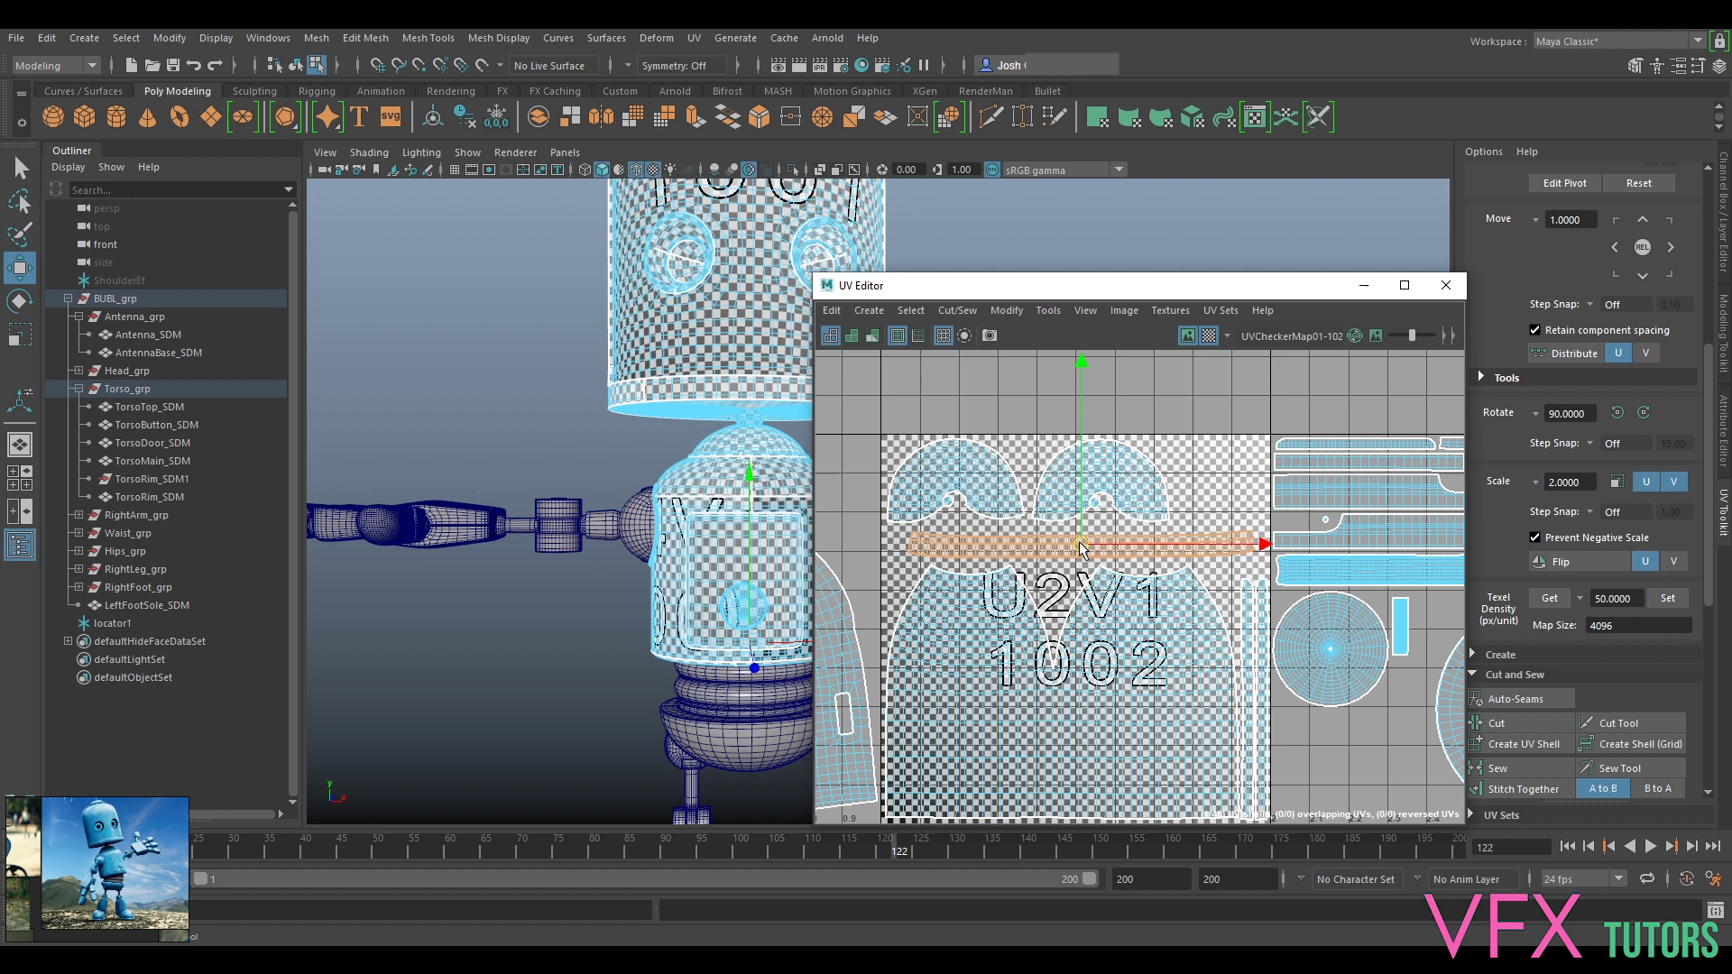
Step: Move the shorter curved torso strip away from the farther UV tile and park it in the empty space above tile U2V1
scroll(1077, 545, "down", 4)
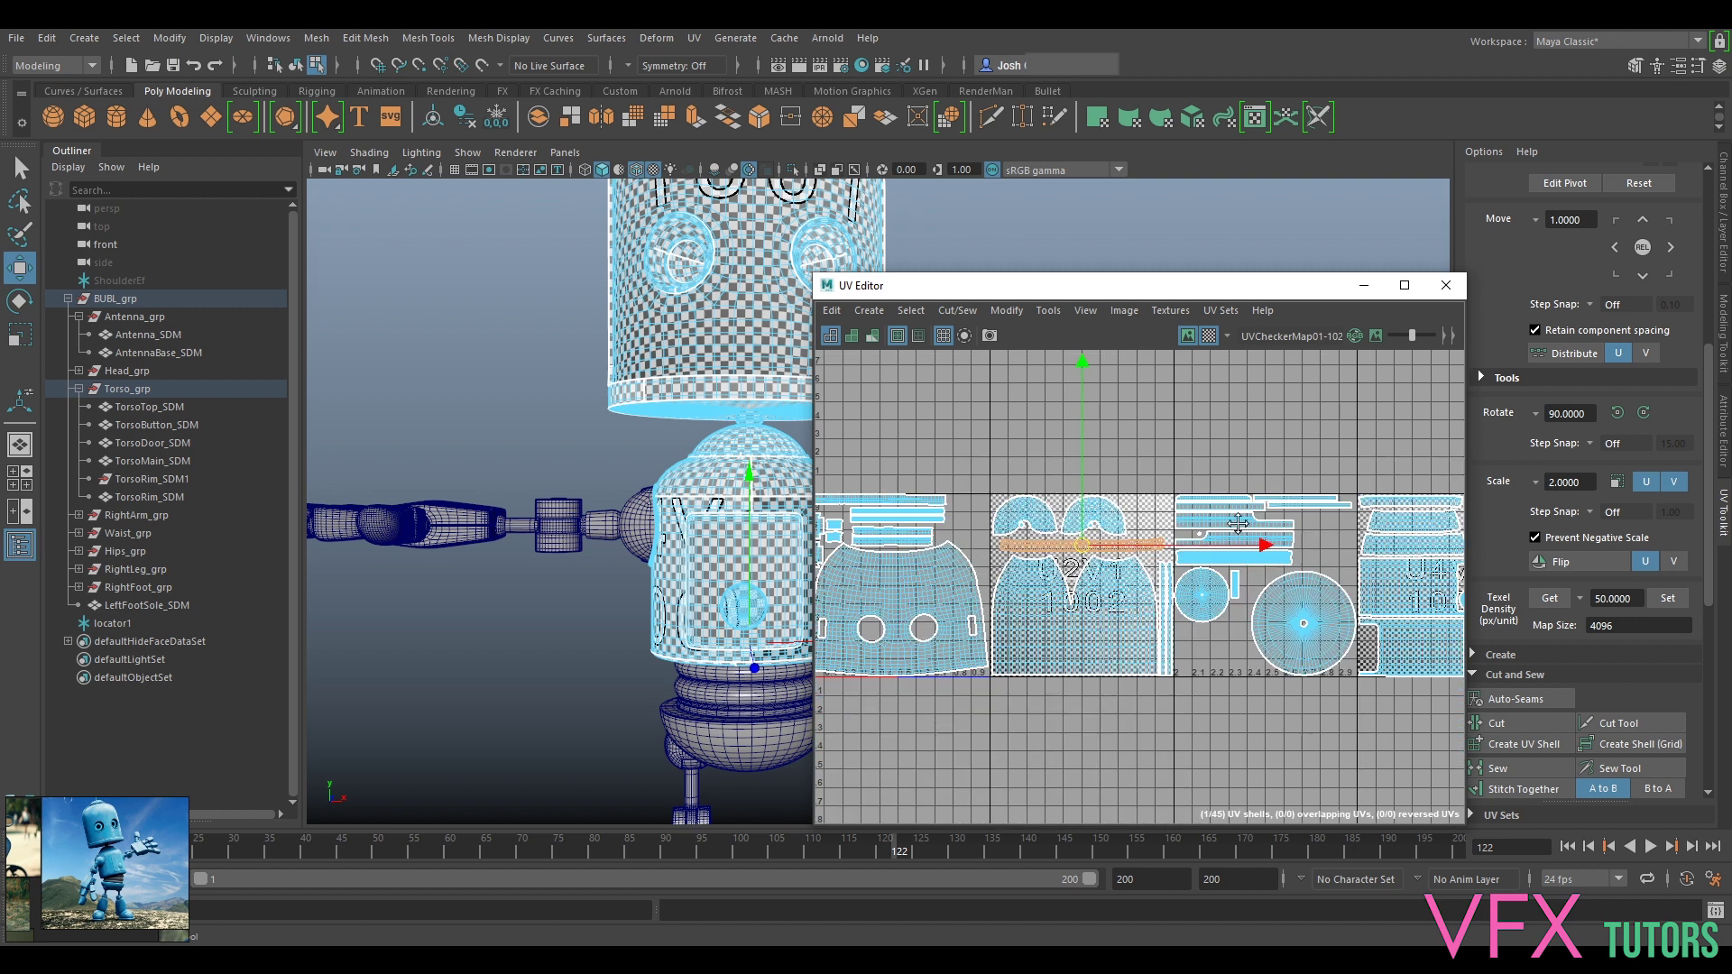
middle_click_drag(1241, 521, 916, 494, "alt")
left_click(1252, 475)
left_click_drag(1252, 478, 899, 636)
middle_click_drag(899, 636, 1234, 613, "alt")
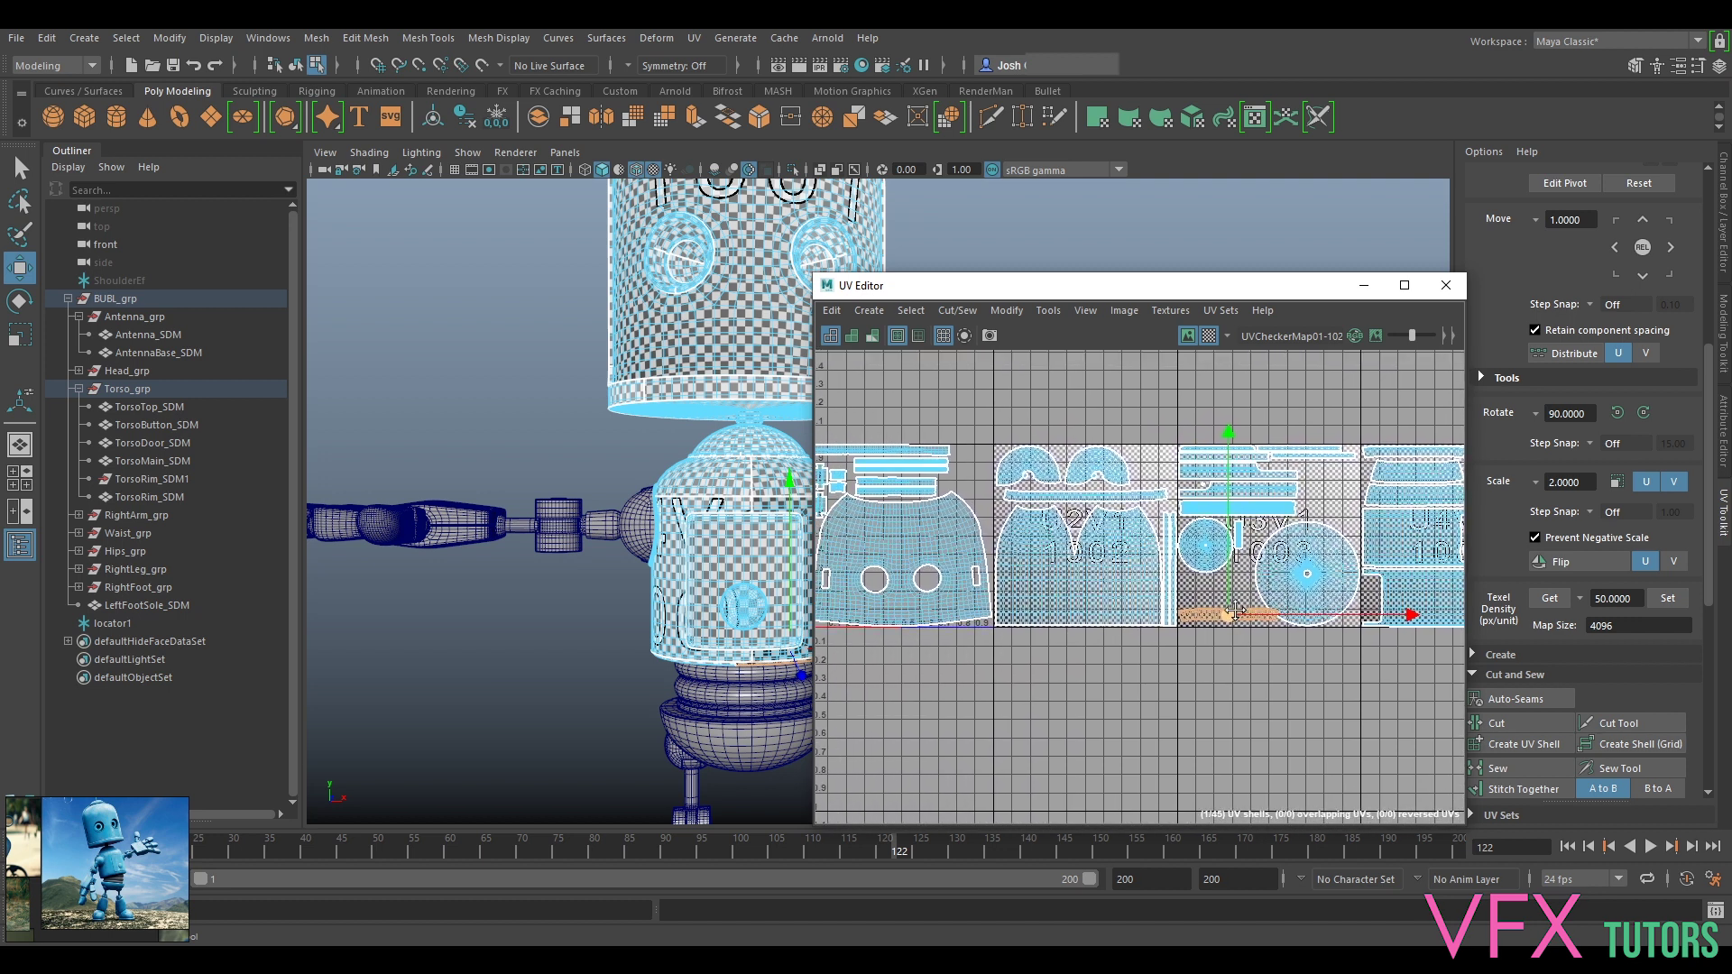
scroll(1238, 617, "up", 3)
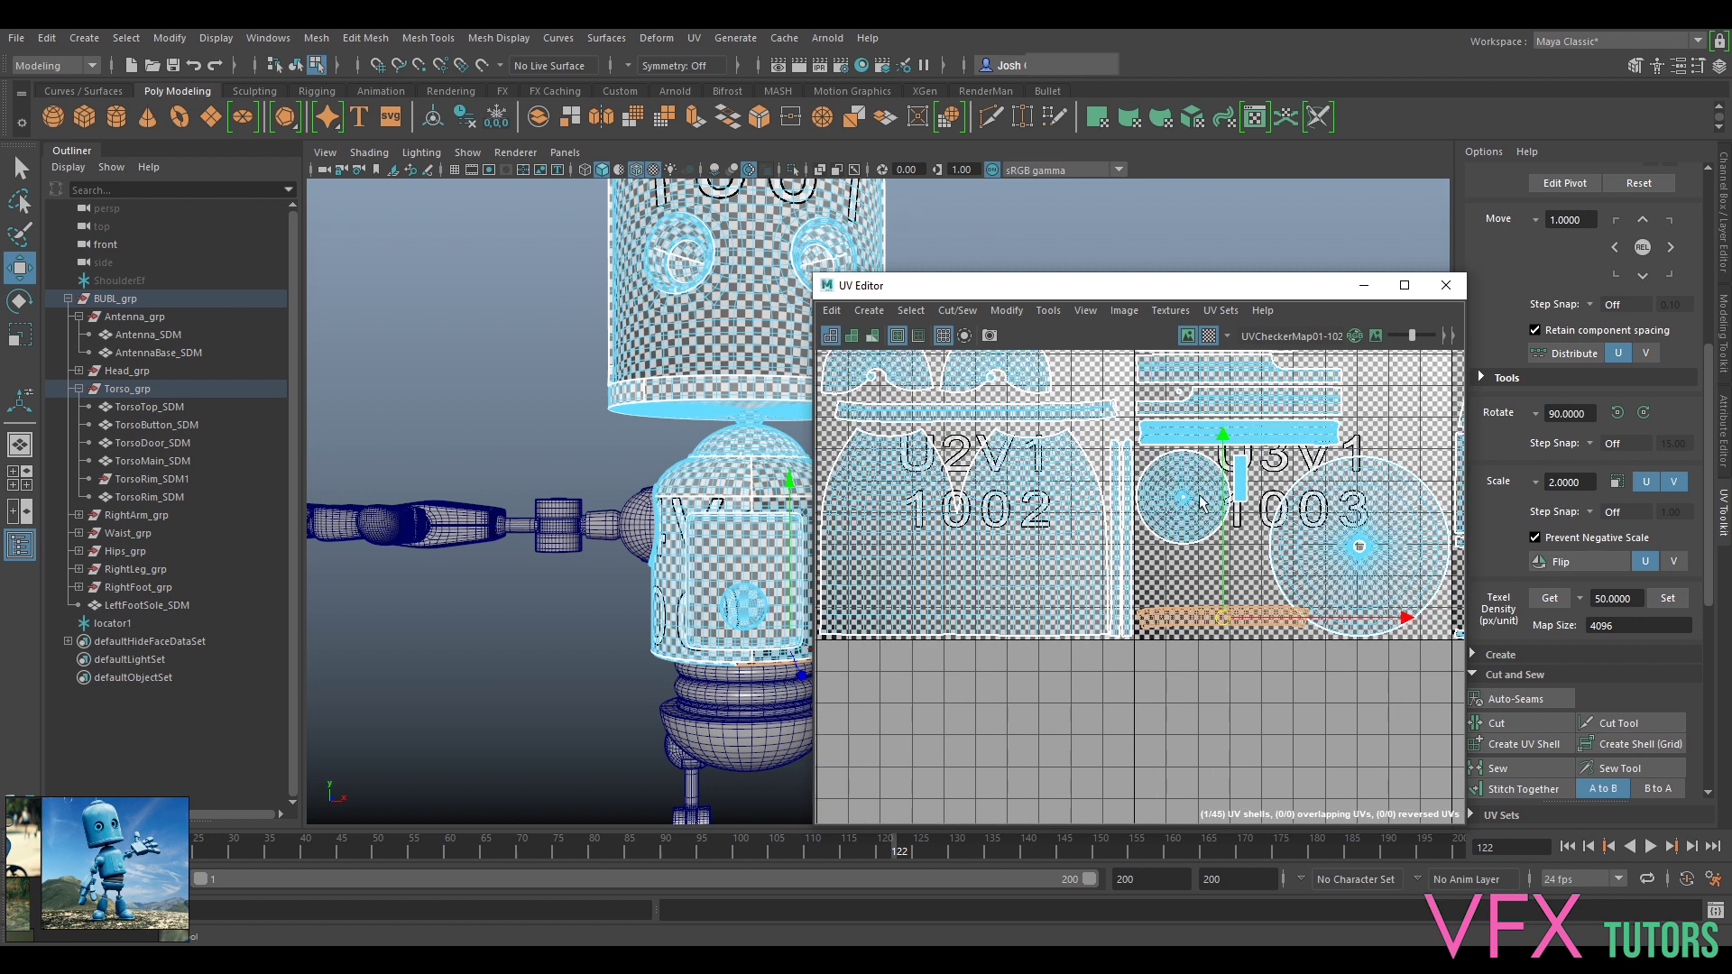
middle_click_drag(1199, 495, 1166, 604, "alt")
left_click_drag(1188, 724, 997, 364)
Step: Move both domed eye shells from tile U2V1 into U3V1, one below the small disc and the other above the large disc
left_click(969, 466)
left_click_drag(971, 466, 1165, 712)
left_click(852, 470)
left_click_drag(853, 475, 1373, 504)
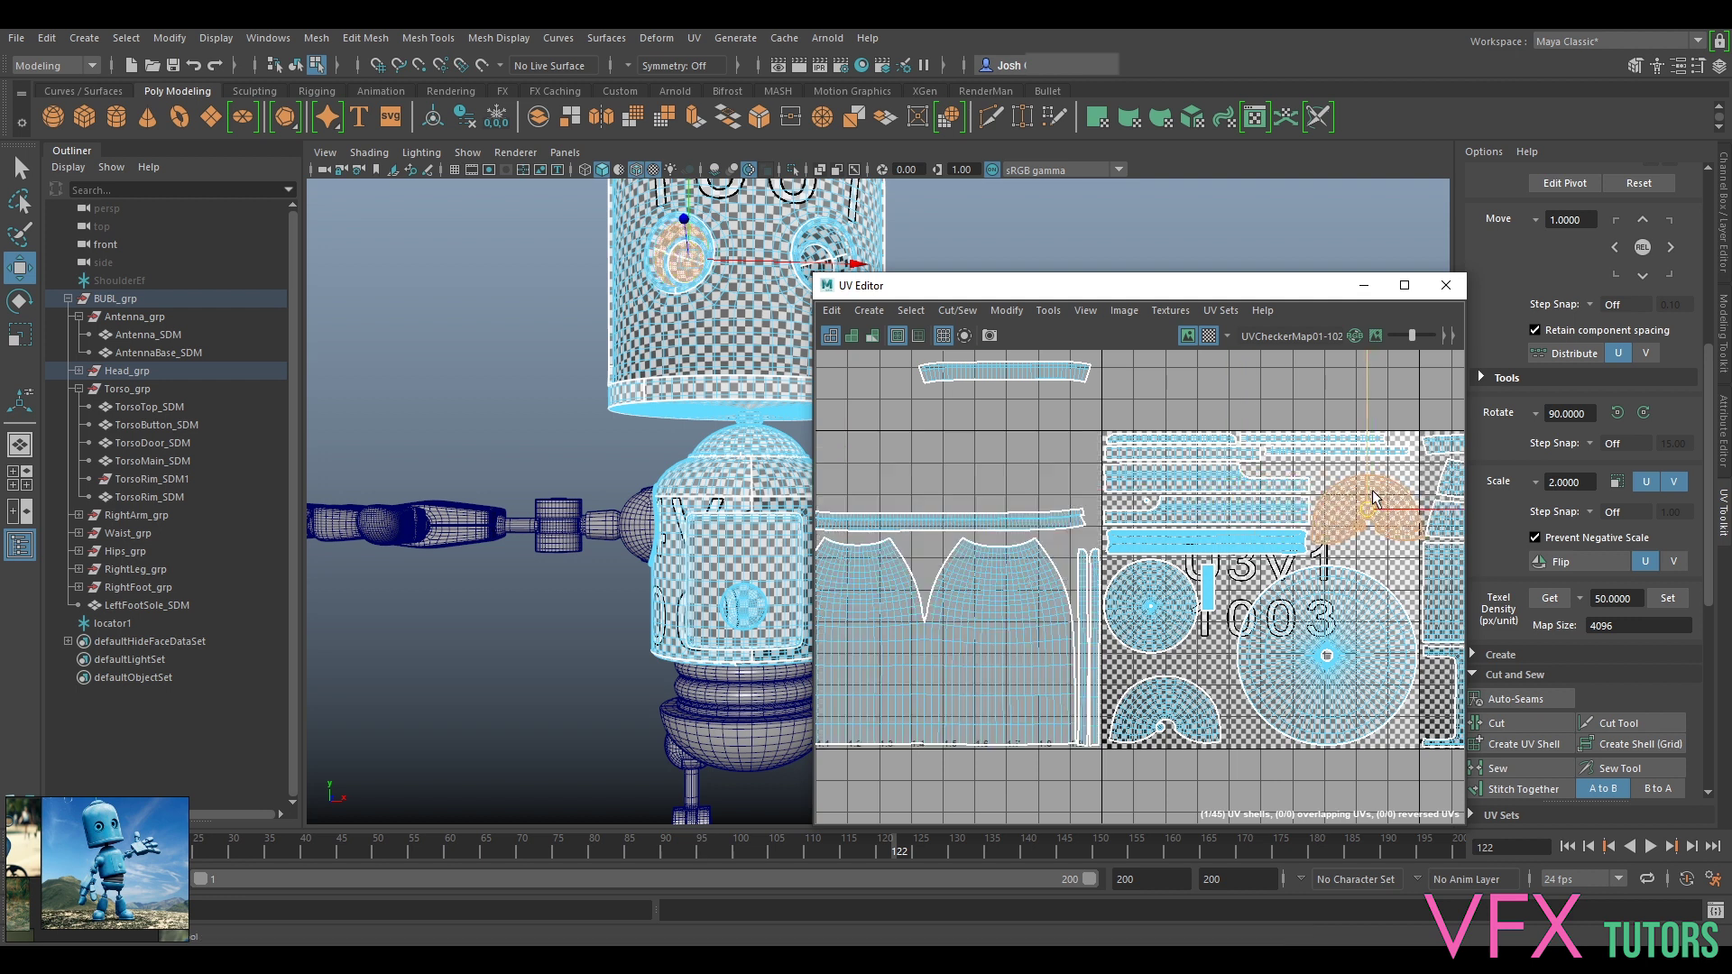
Step: Rotate the upper domed eye shell counterclockwise and fit it between the strips and the large disc in tile U3V1
key("e")
middle_click_drag(1362, 359, 1289, 419, "alt")
left_click_drag(1389, 425, 1230, 420)
key("w")
left_click_drag(1306, 553, 1284, 566)
scroll(1283, 563, "up", 5)
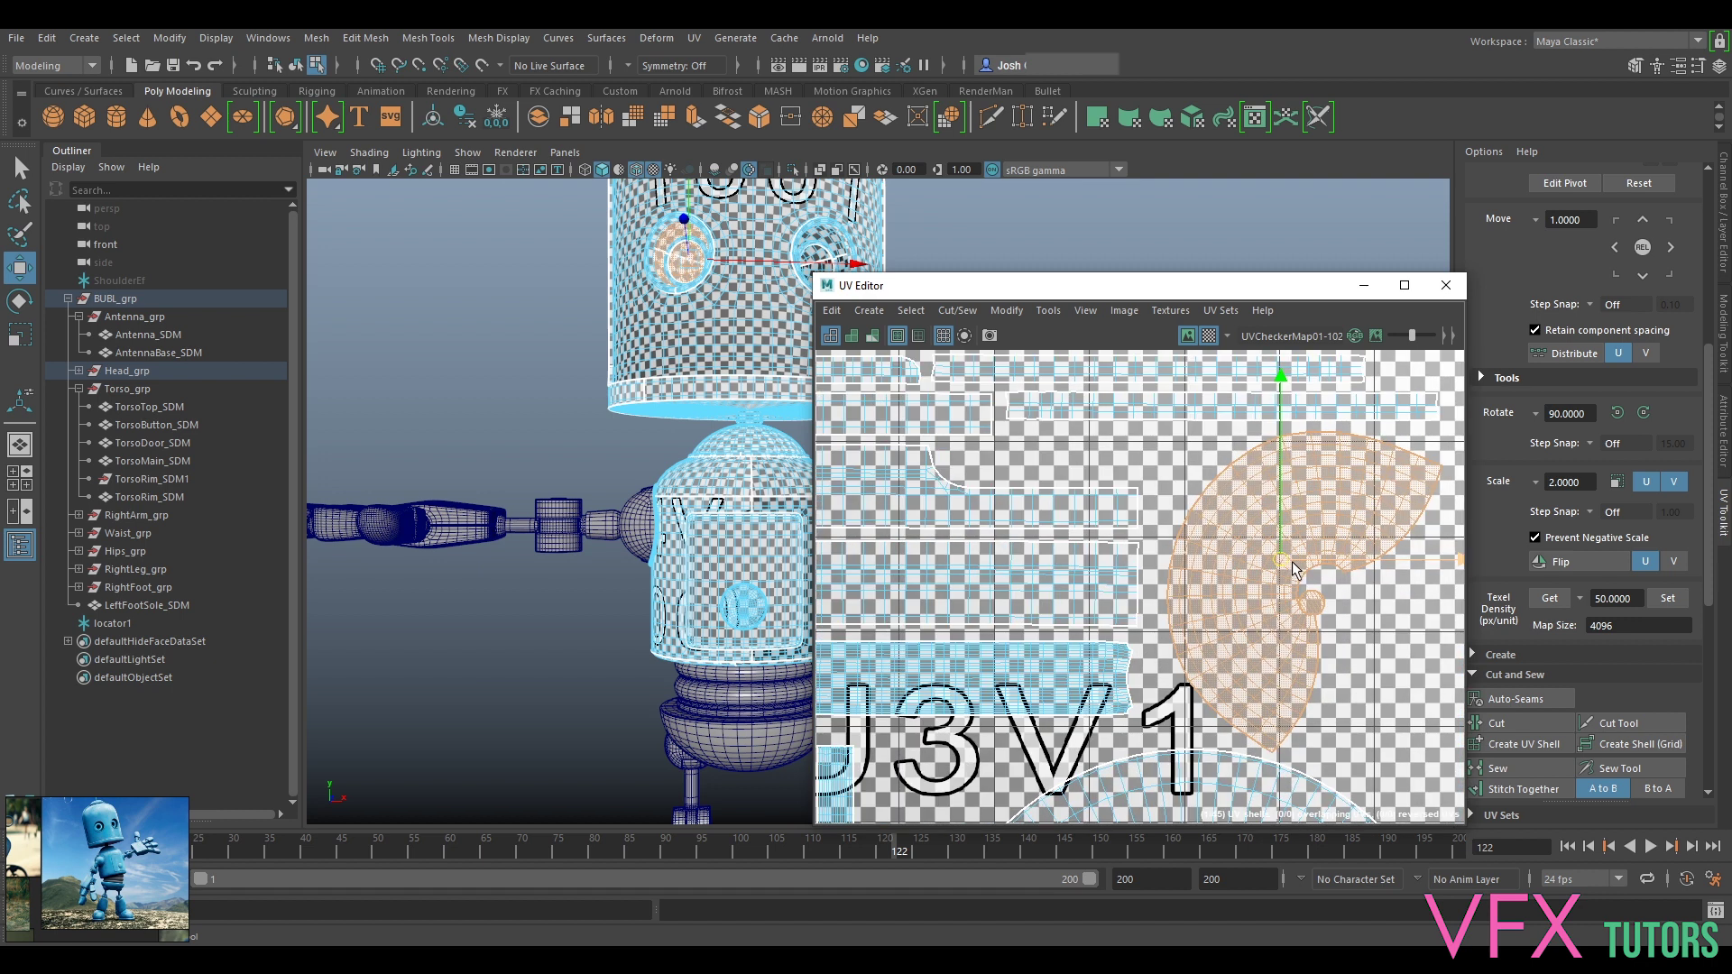
left_click_drag(1285, 559, 1286, 554)
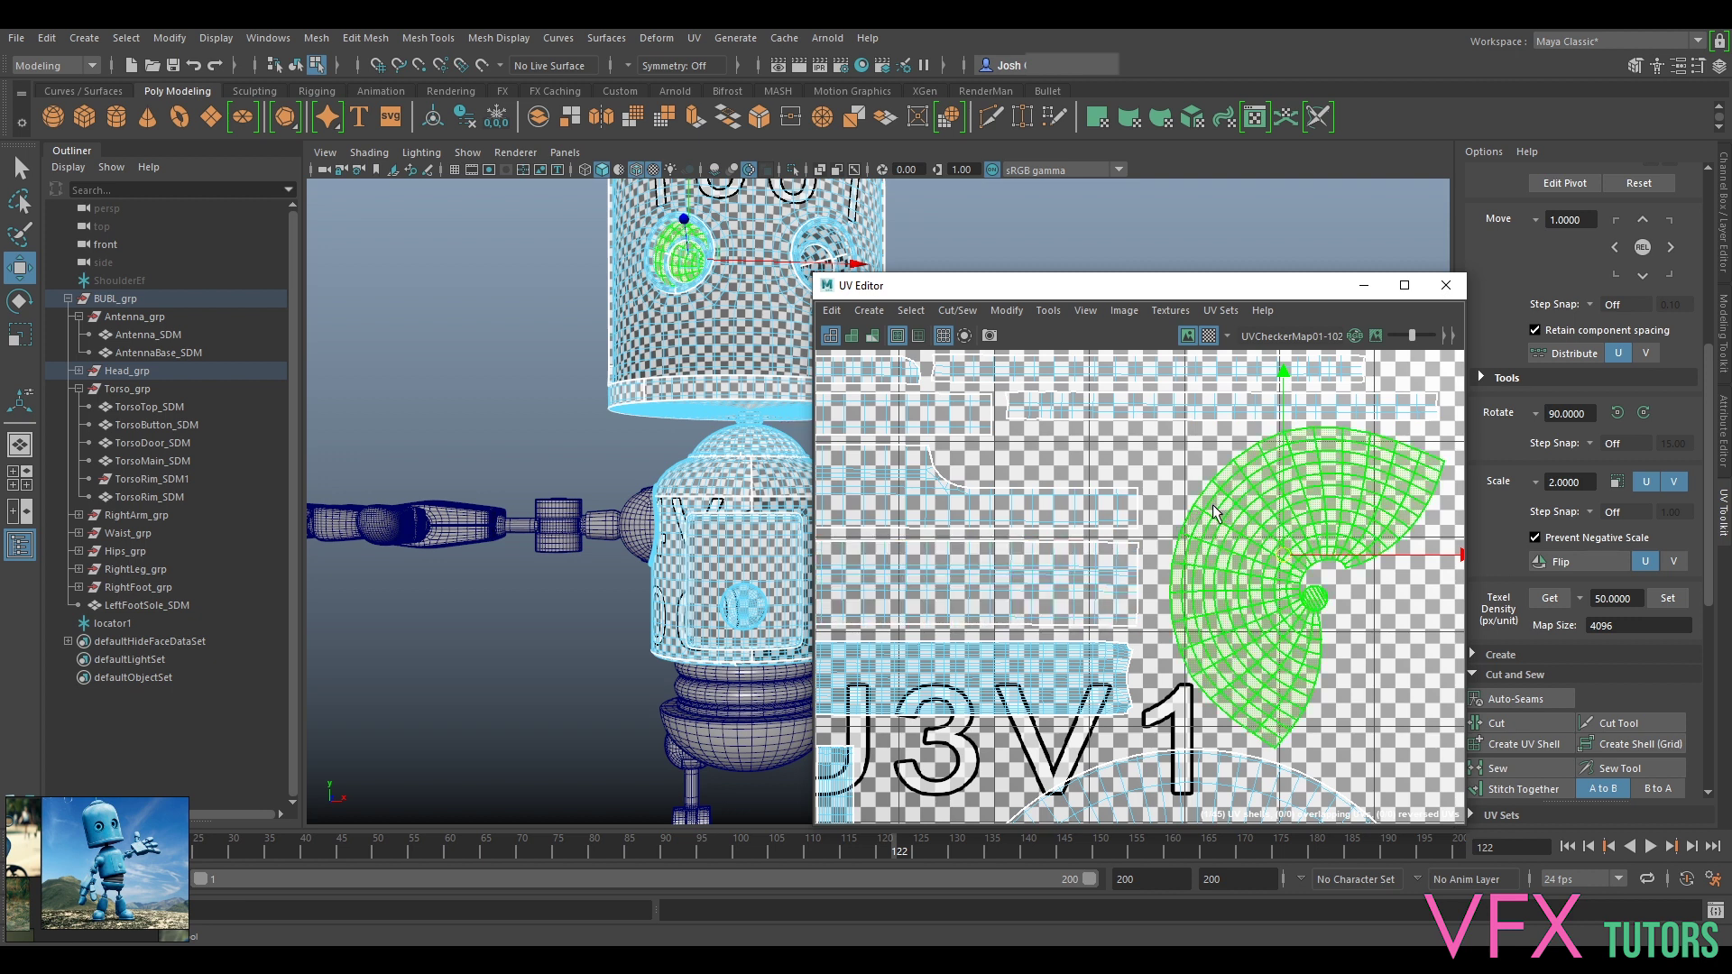
Step: Move the parked short curved torso strip into tile U2V1, just above the long curved strip and toward the tile's left edge
right_click_drag(1236, 508, 1096, 533, "alt")
middle_click_drag(1057, 587, 1310, 406, "alt")
right_click_drag(1164, 496, 1078, 477, "alt")
middle_click_drag(1078, 478, 1229, 620, "alt")
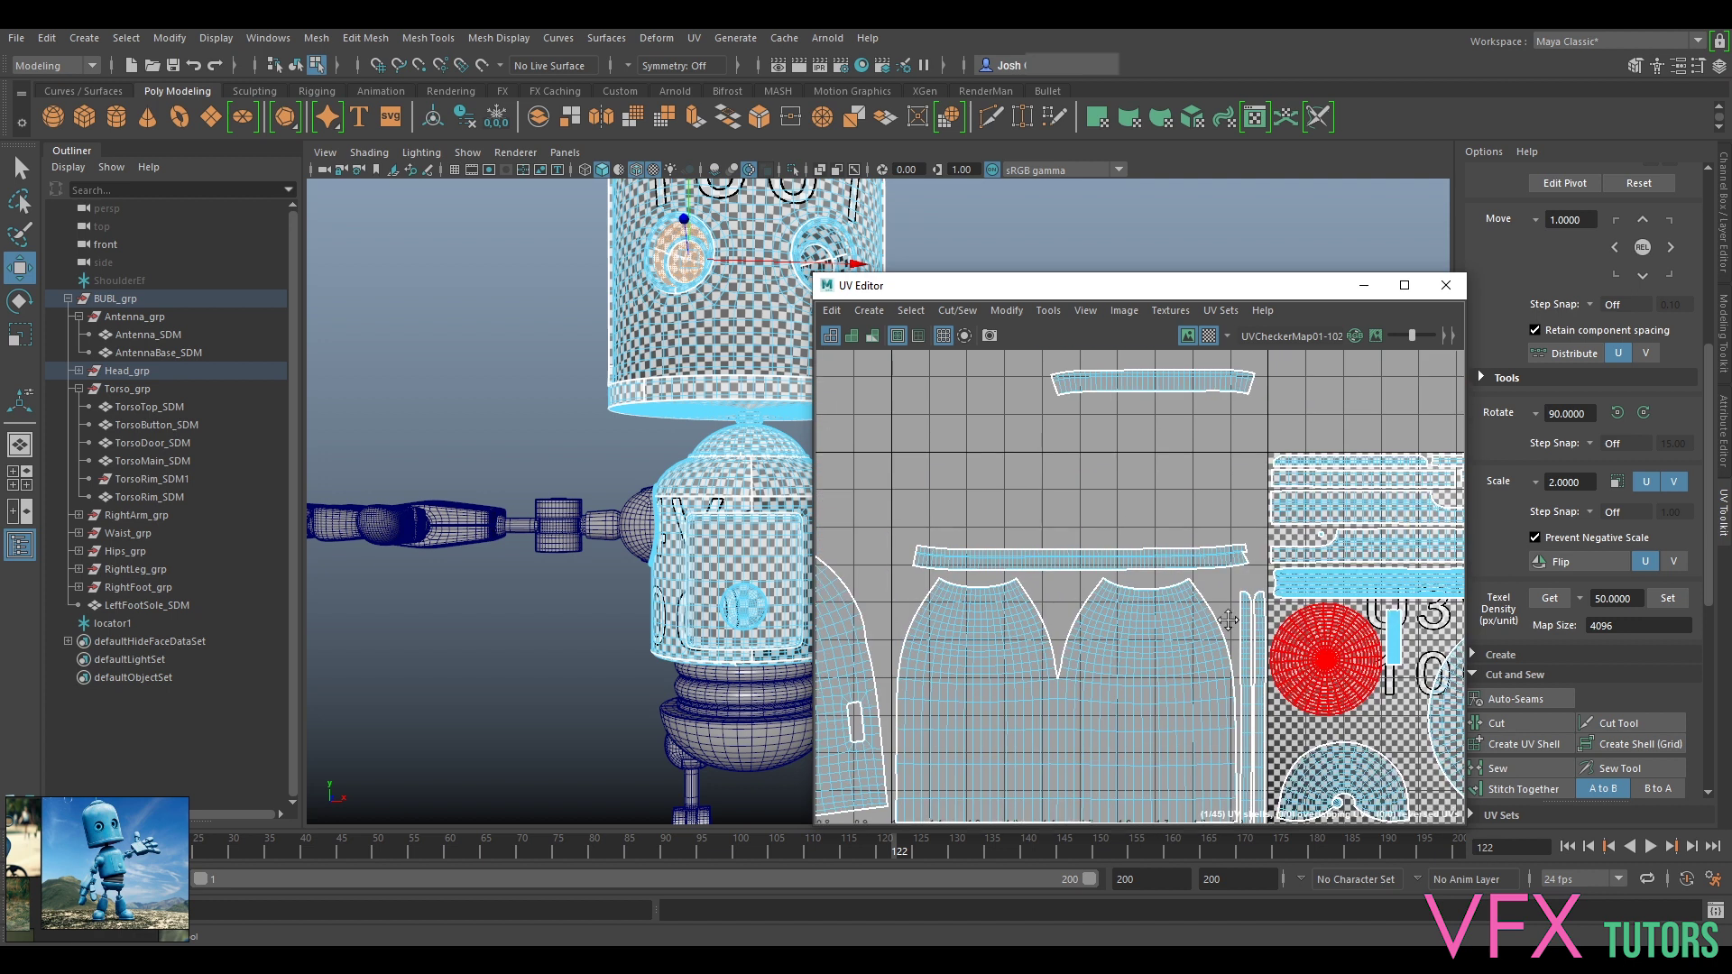
left_click(1156, 378)
right_click_drag(1155, 396, 1102, 422, "alt")
middle_click_drag(1102, 422, 1162, 458, "alt")
right_click_drag(1162, 458, 1195, 490, "alt")
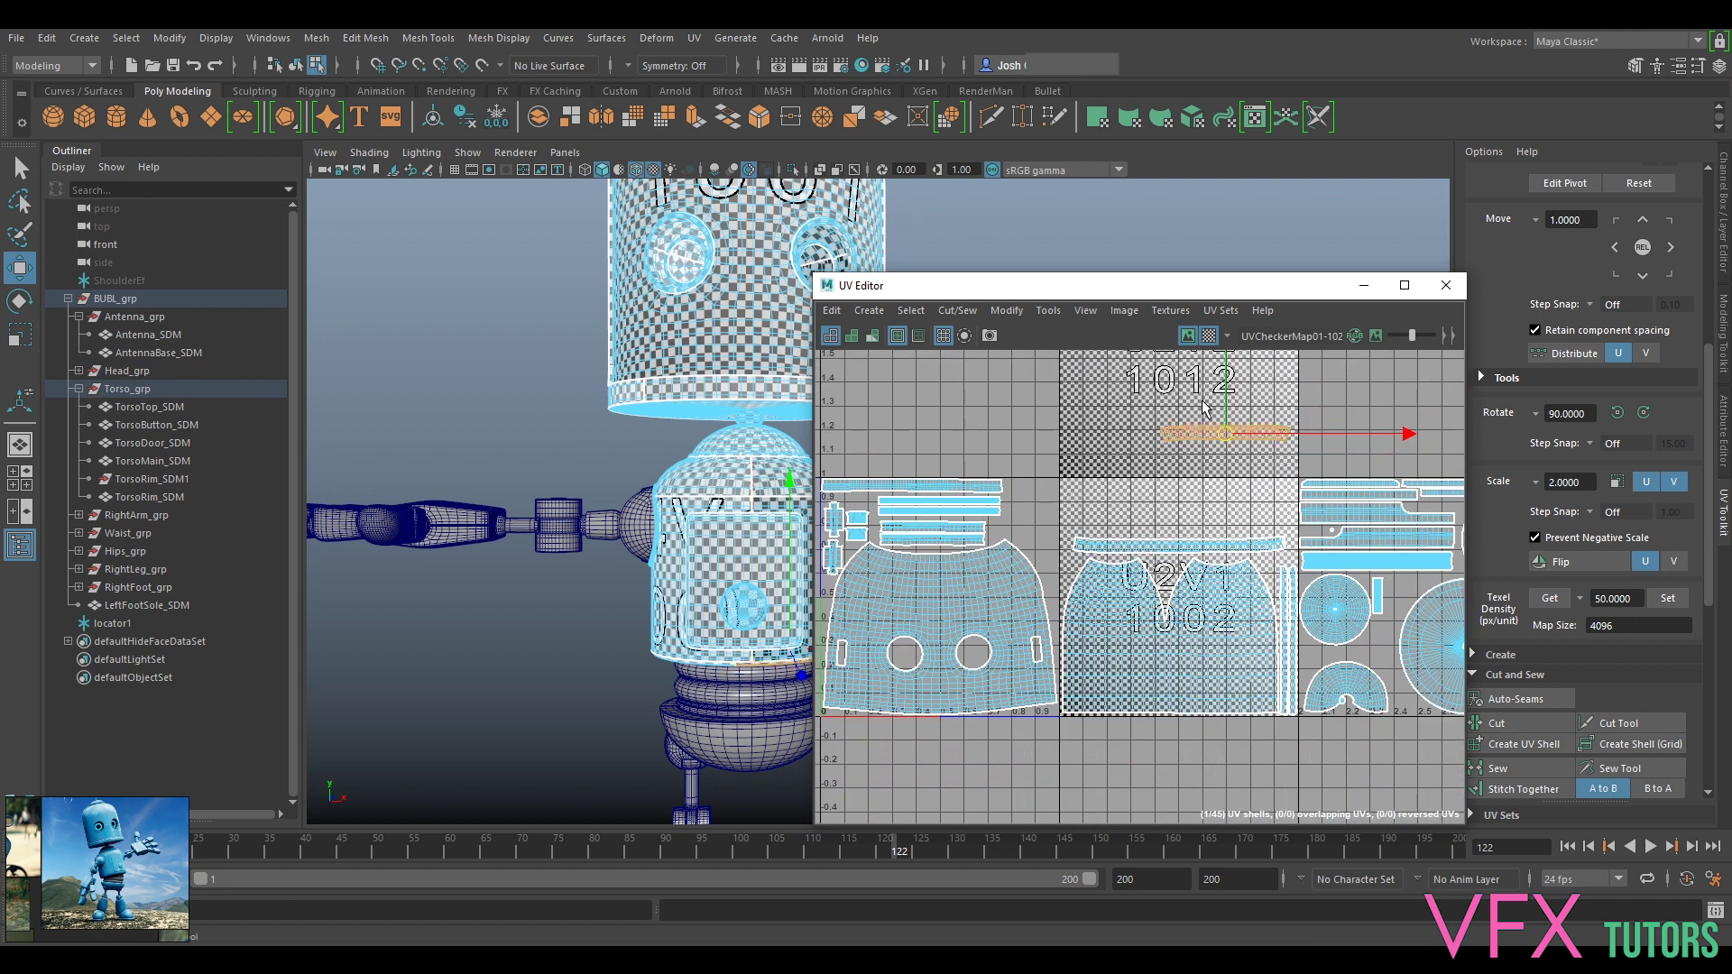
left_click_drag(1225, 449, 1135, 529)
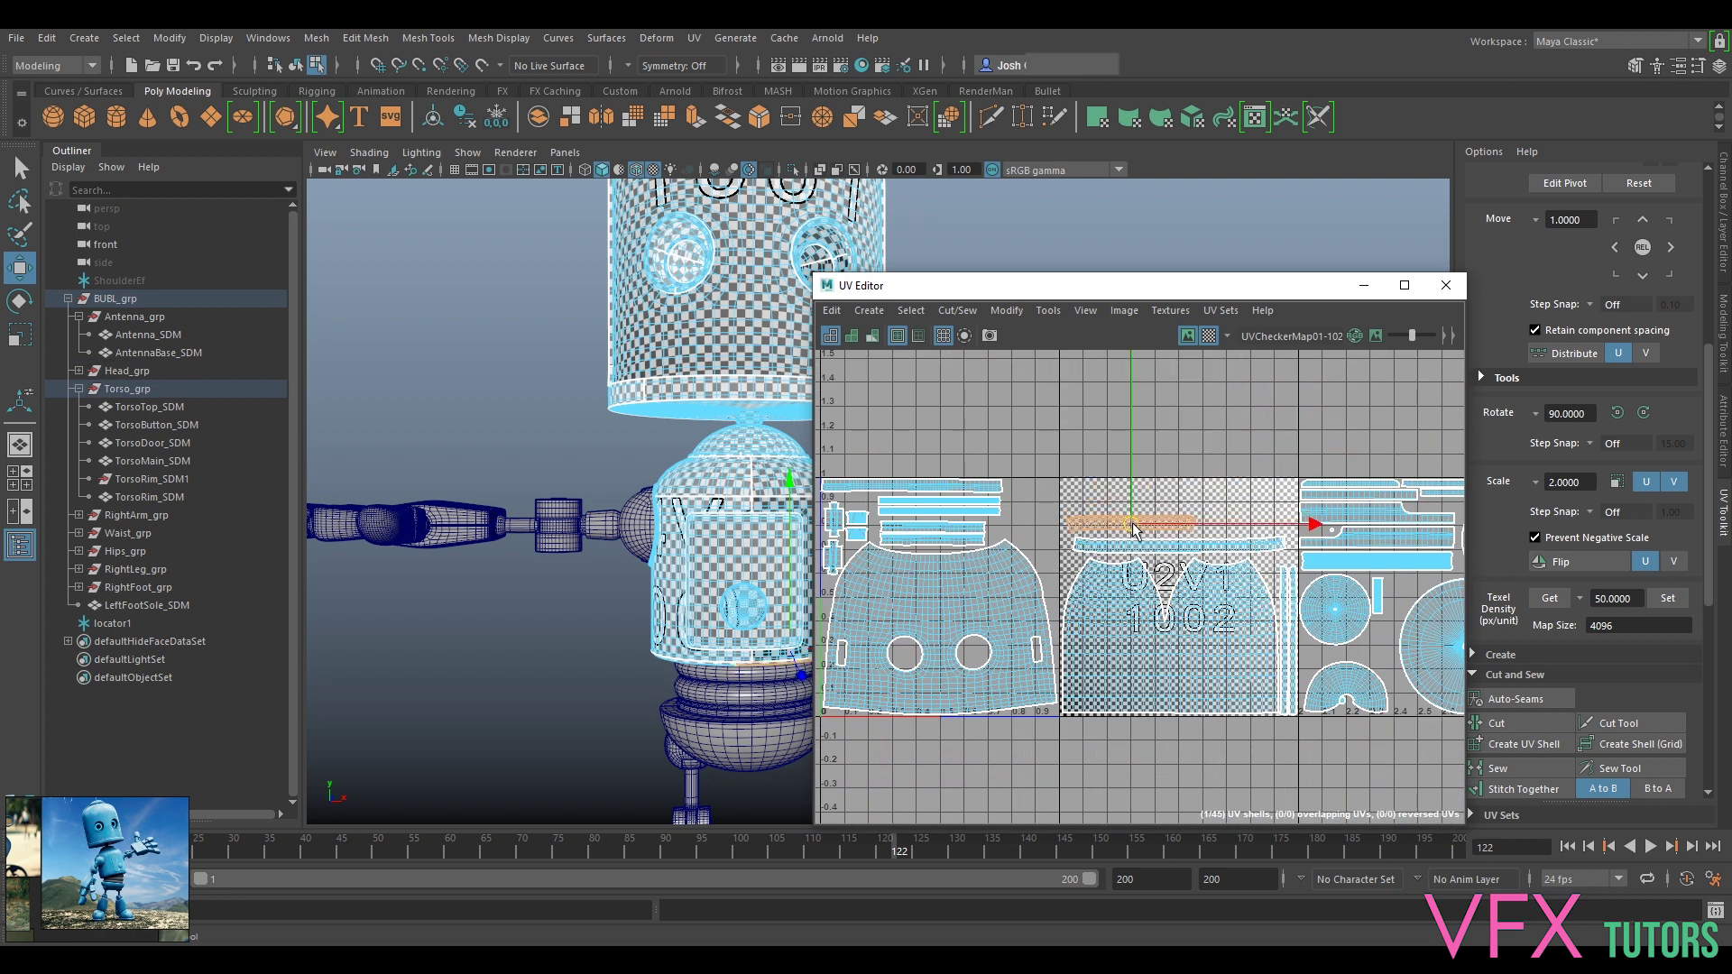
middle_click_drag(1344, 529, 932, 448, "alt")
right_click_drag(932, 448, 863, 483, "alt")
middle_click_drag(863, 483, 1221, 536, "alt")
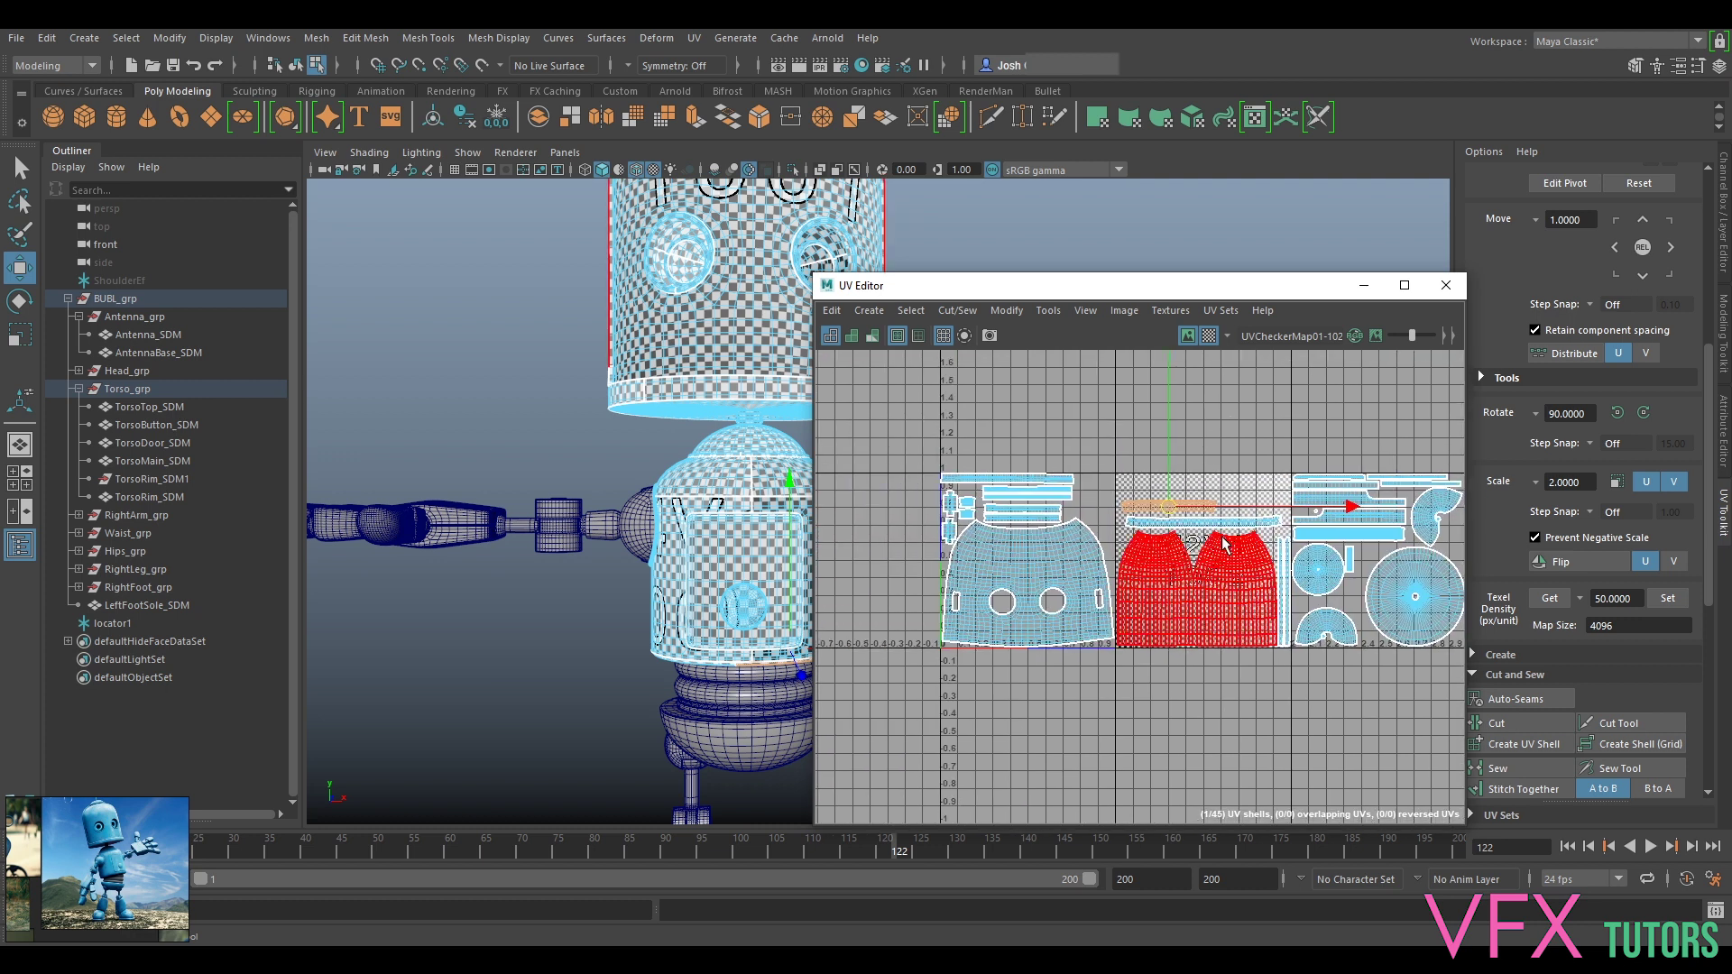
scroll(1124, 492, "up", 2)
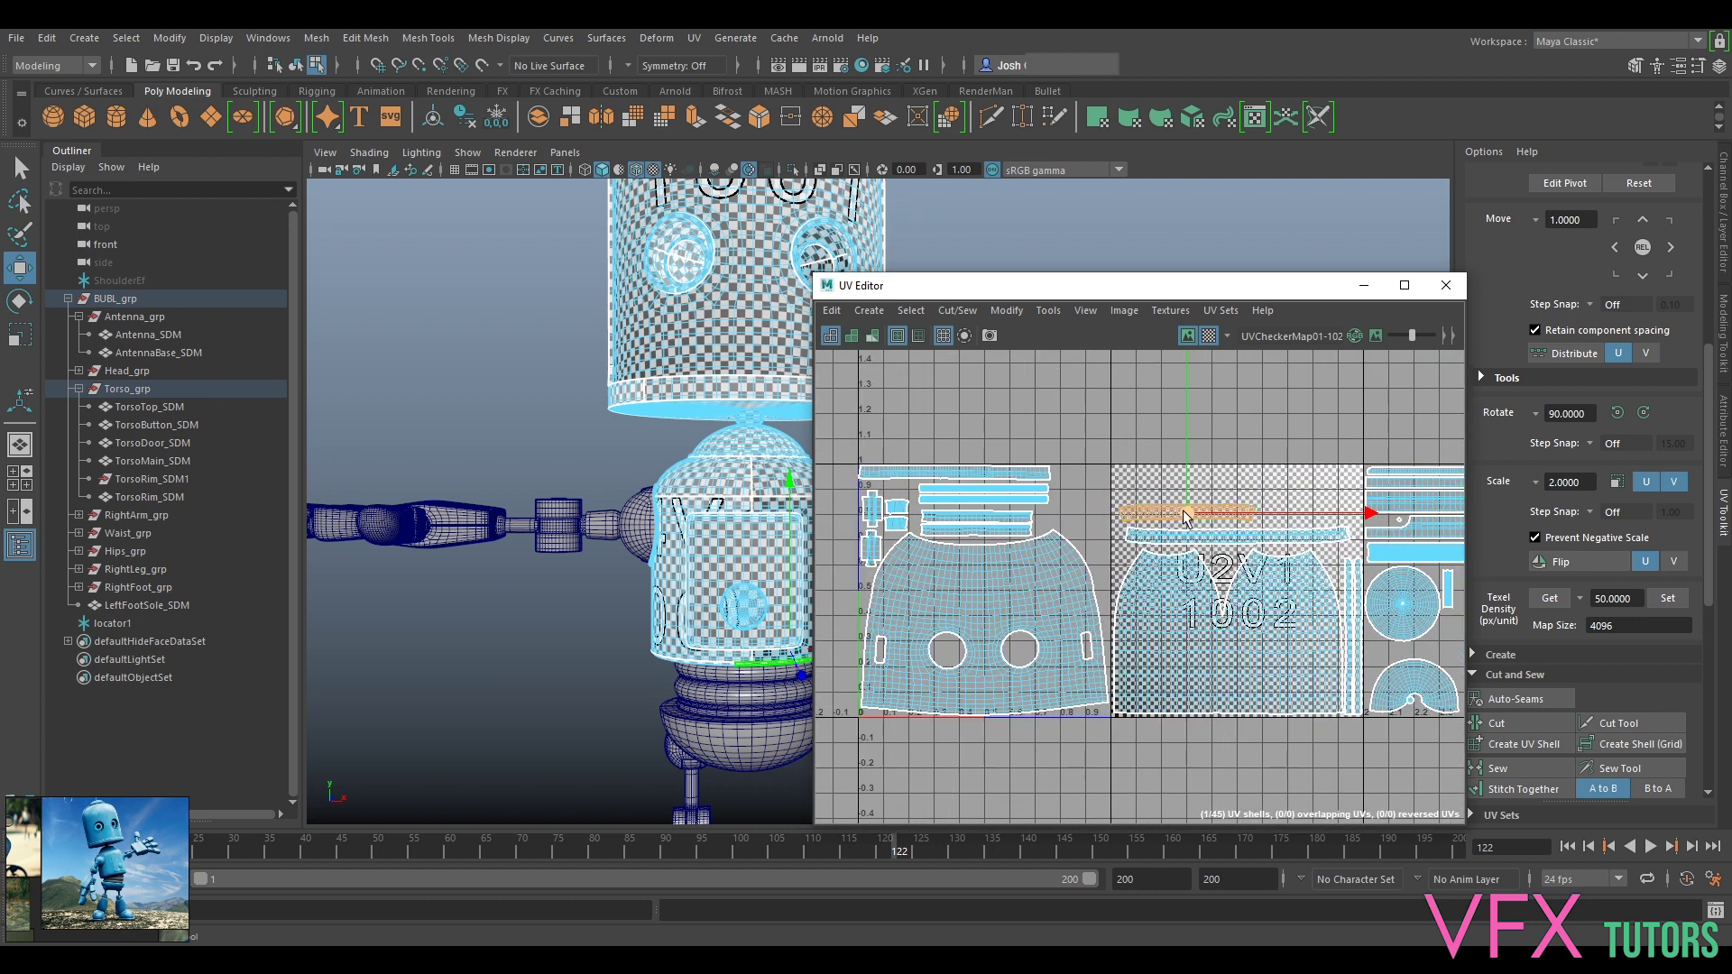
scroll(1184, 517, "down", 3)
middle_click_drag(1159, 412, 1094, 441, "alt")
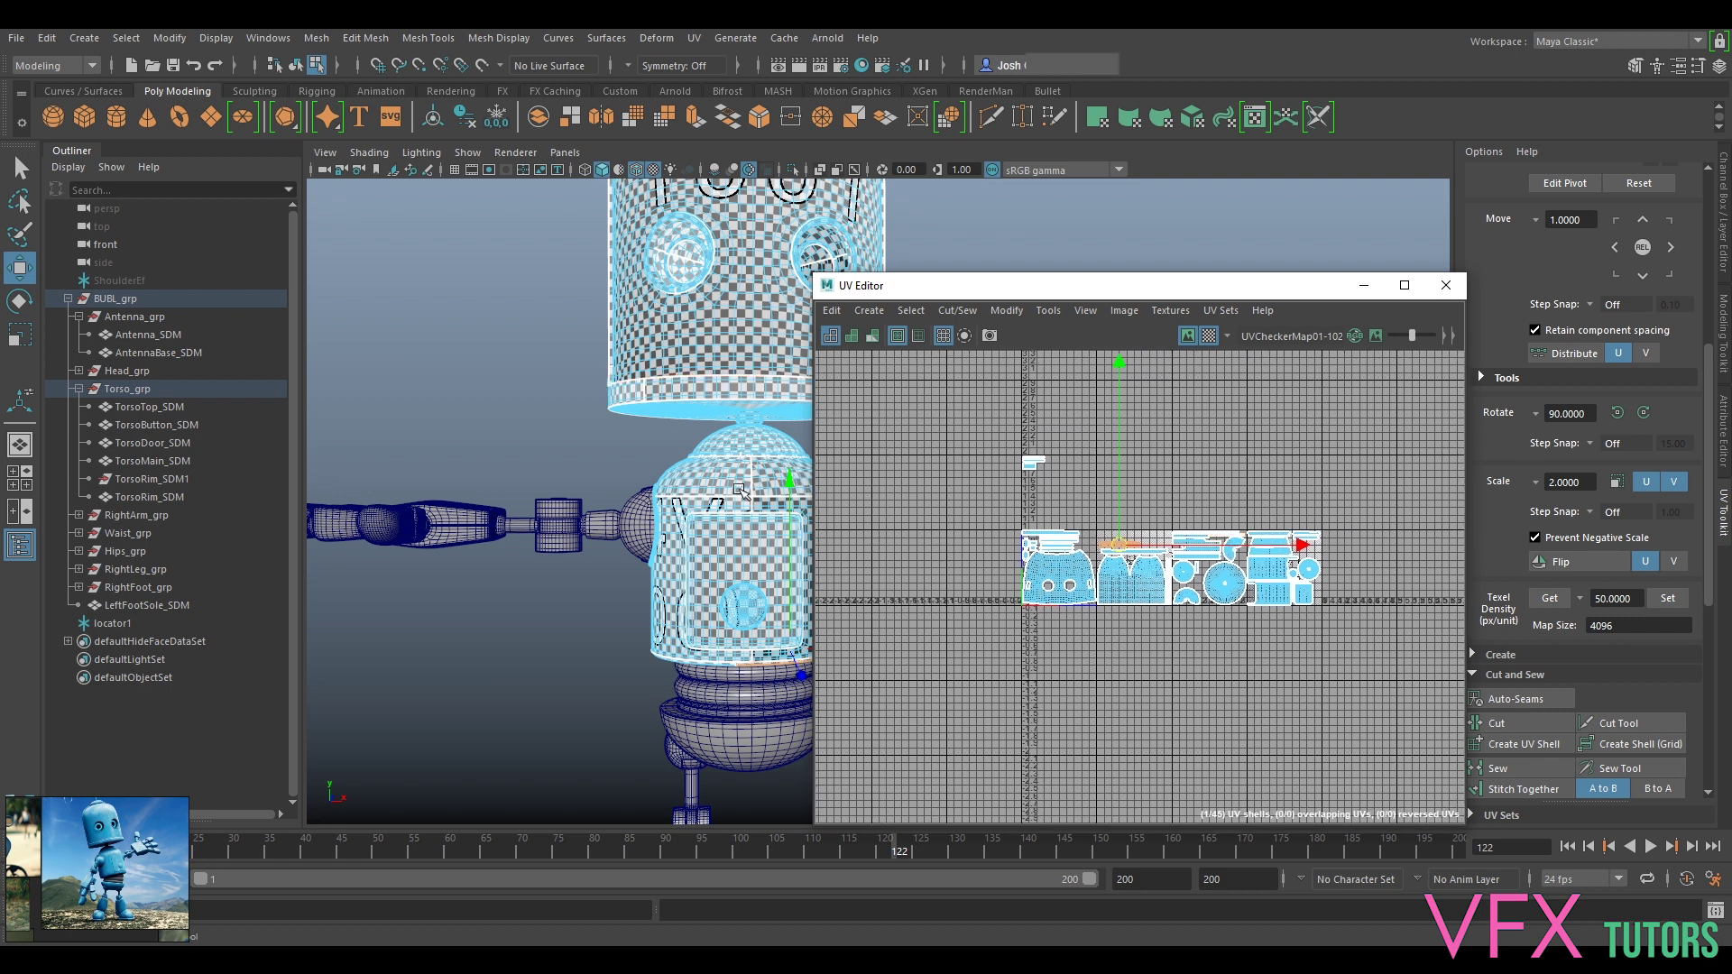